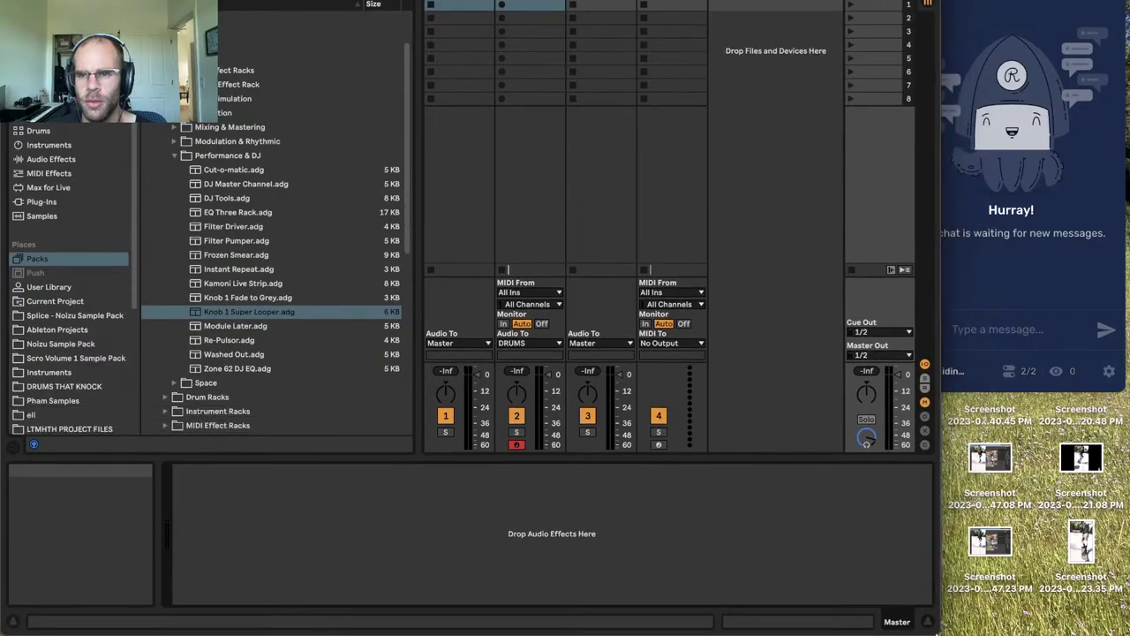
Place the chat window along the screen's edge, extend it to full height, and set Restream as the sending account.
left_click_drag(1011, 21, 1016, 3)
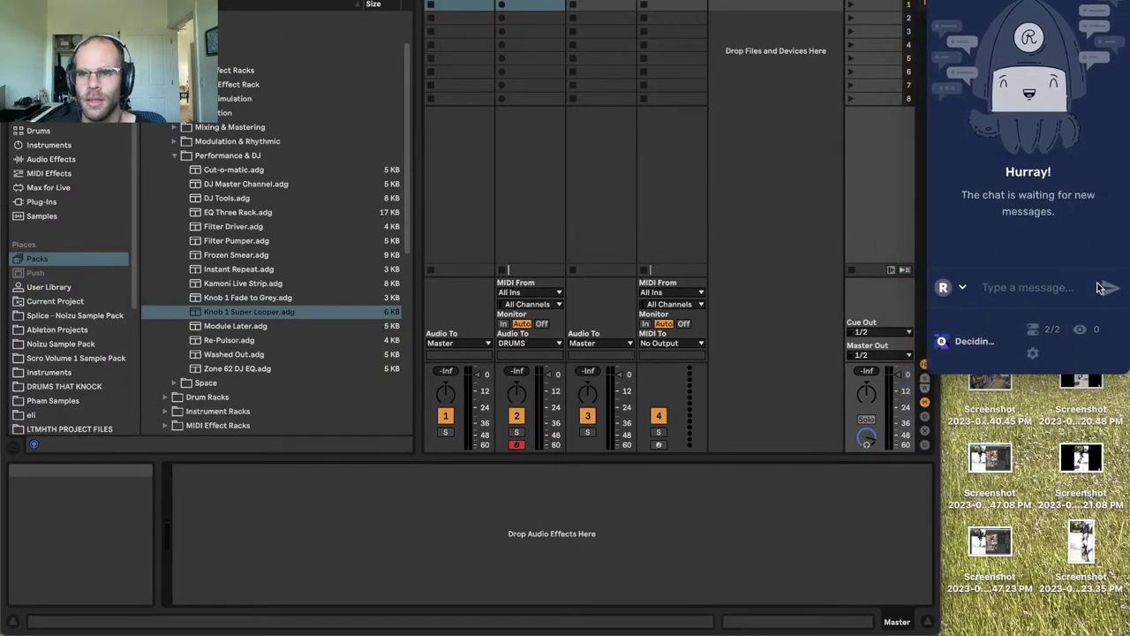
left_click_drag(1124, 367, 1124, 630)
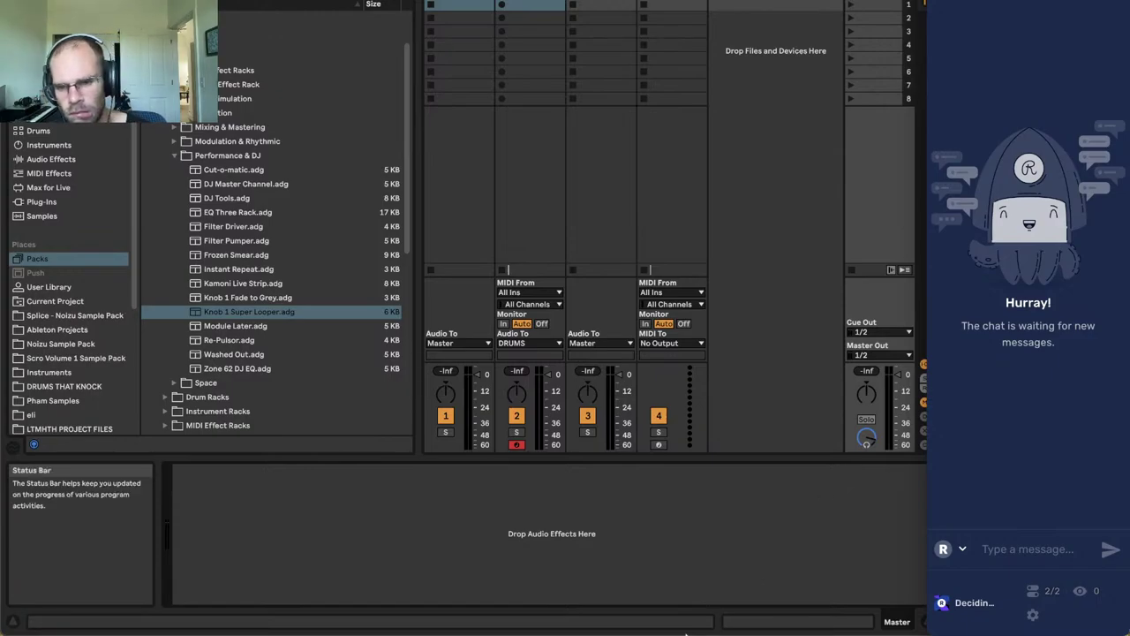
mouse_move(685, 632)
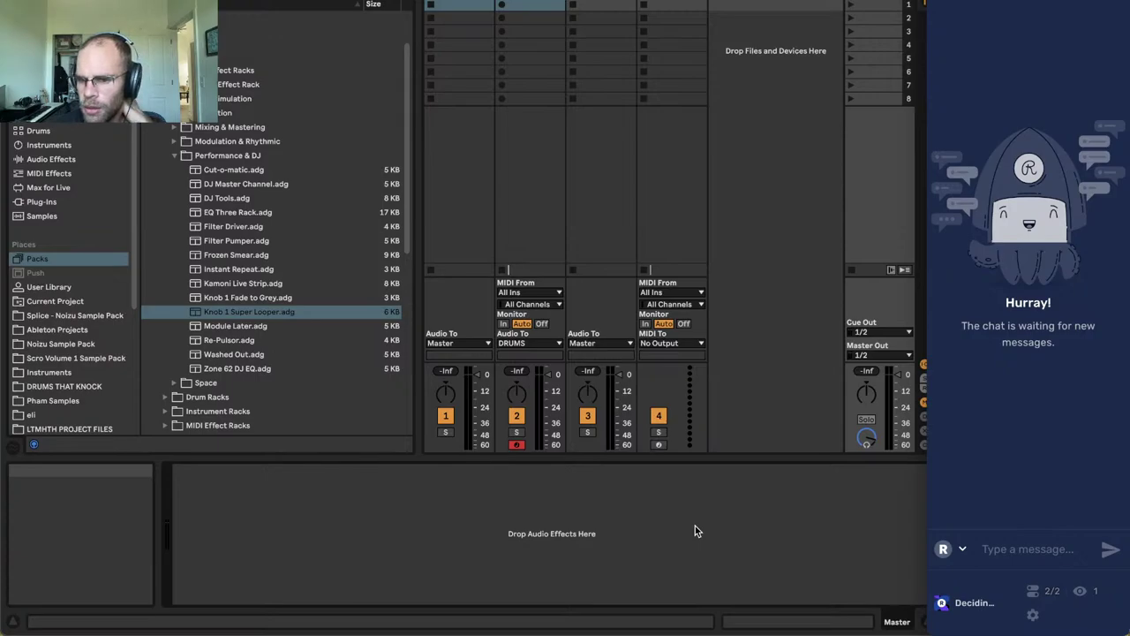
left_click(963, 550)
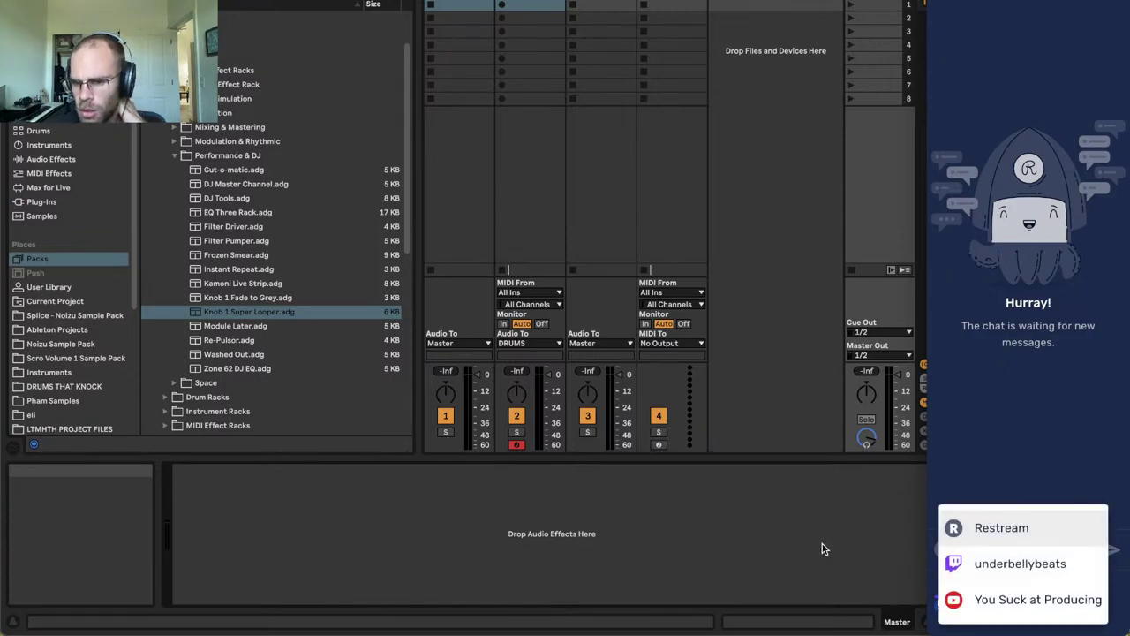
left_click(987, 529)
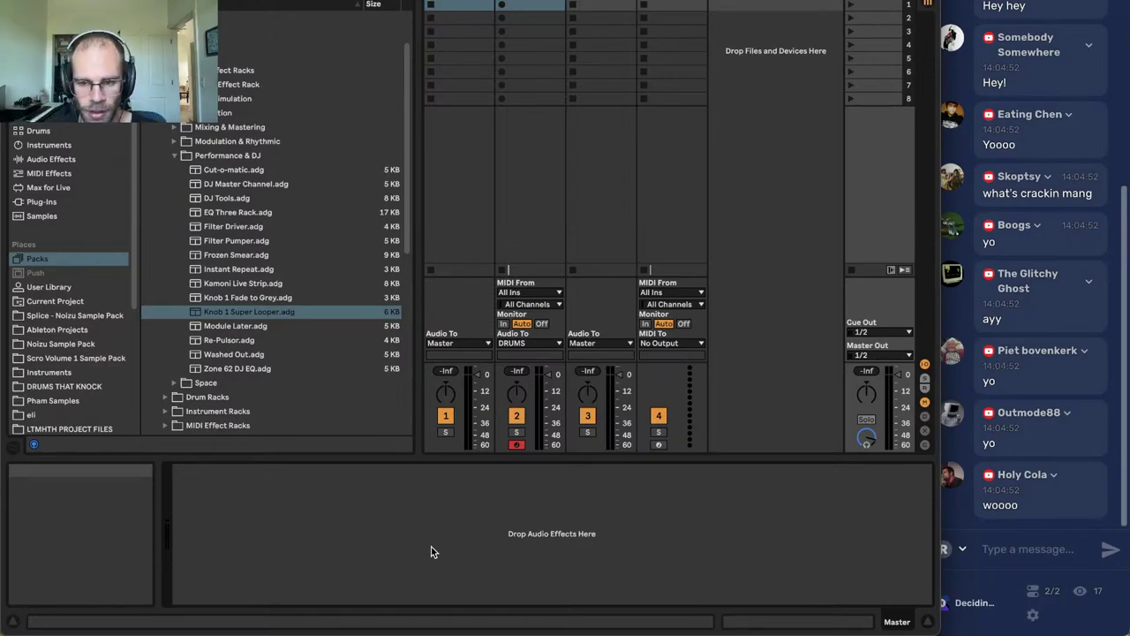
Narrow the main window so it no longer overlaps the chat, and shrink the browser's width.
left_click_drag(937, 536, 921, 535)
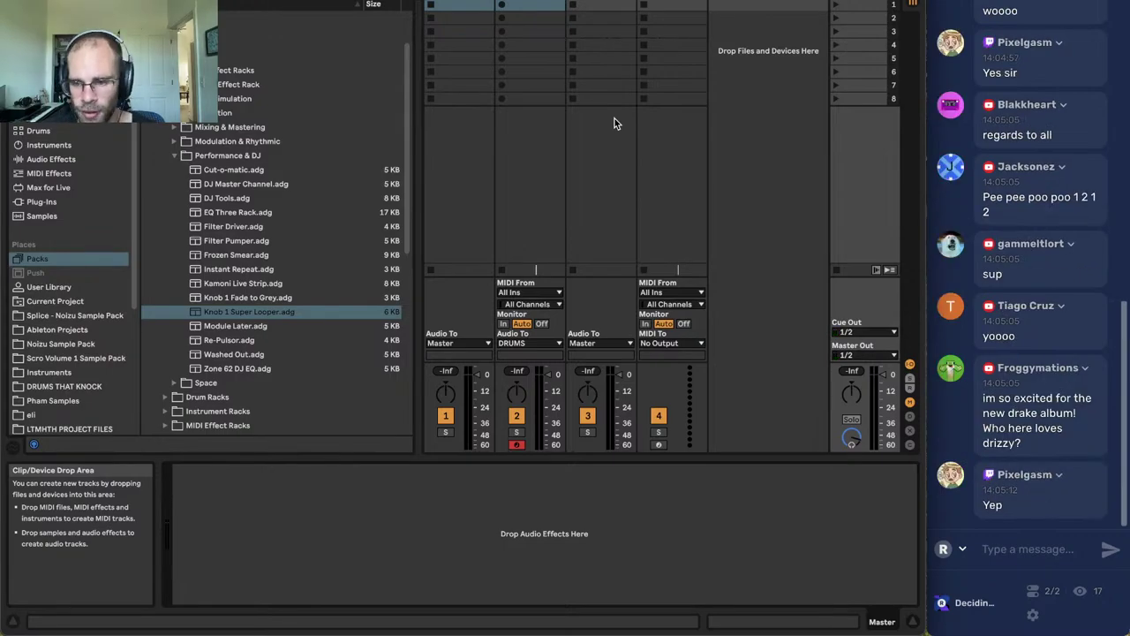
left_click_drag(415, 180, 346, 181)
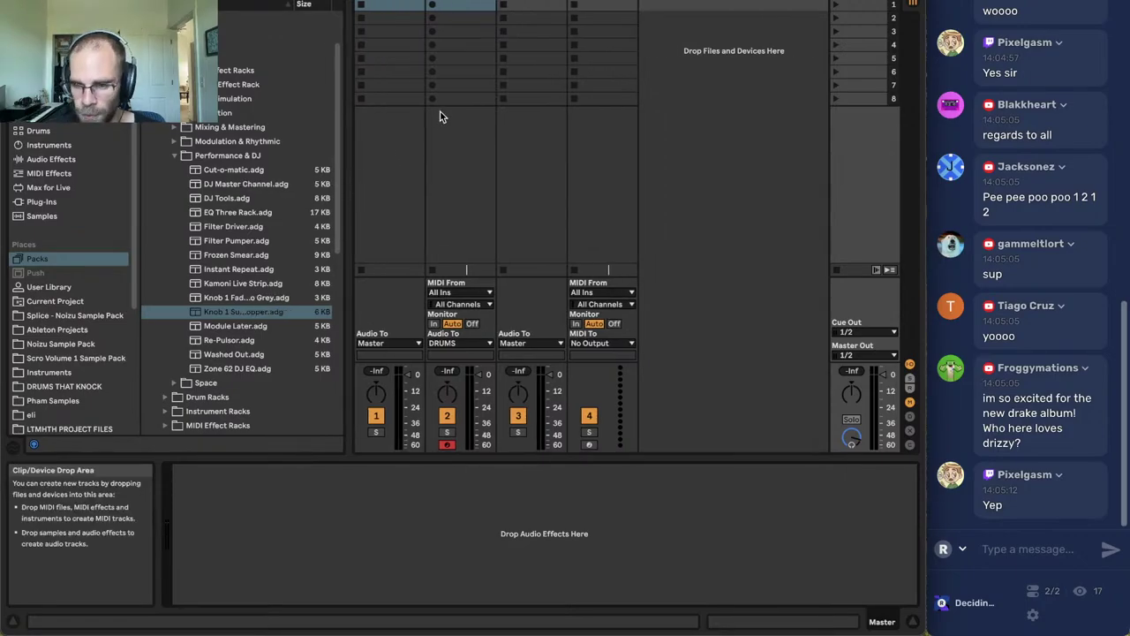
Load METALLIC STAB.adg from the UB June '23 Patron Racks folder in PATRON SAMPLES onto MIDI track 4.
left_click(602, 2)
left_click(866, 2)
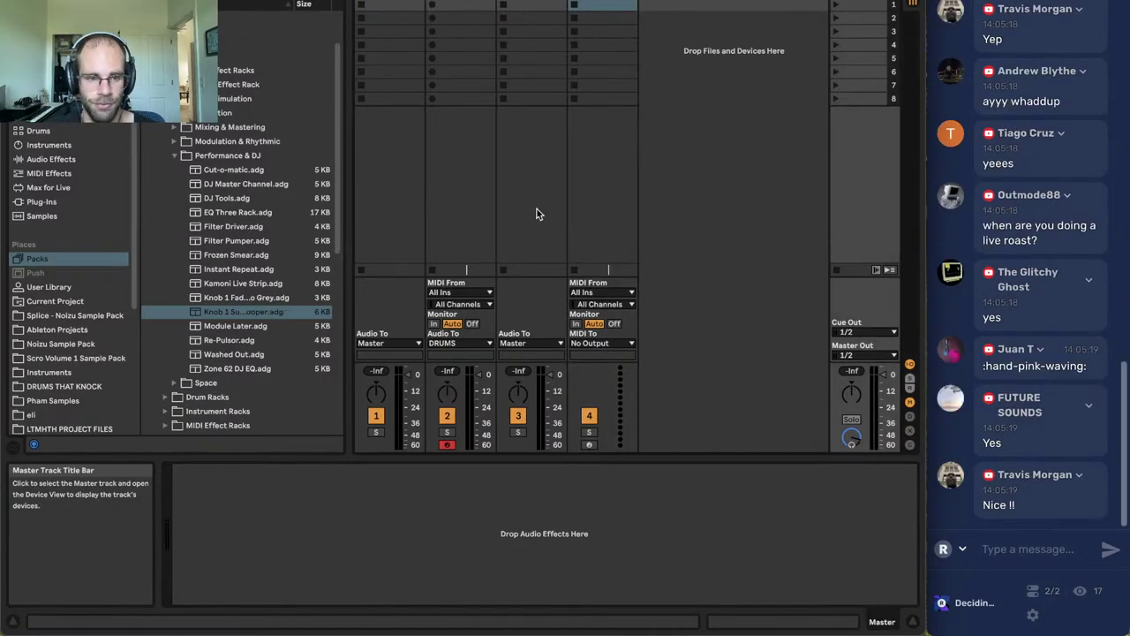
left_click(590, 5)
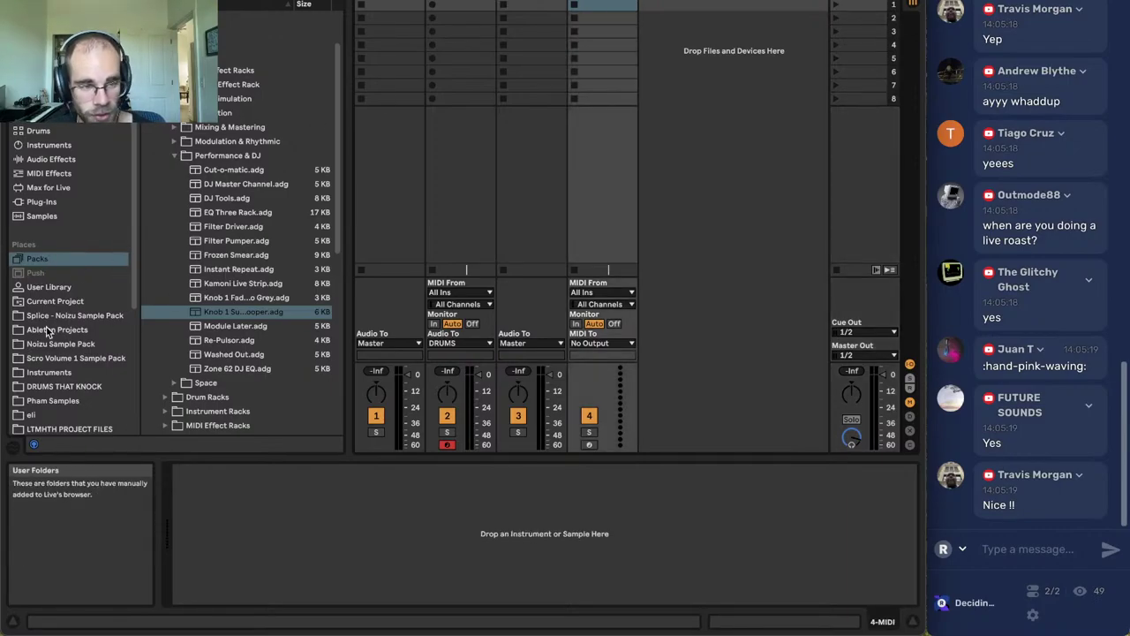
scroll(44, 345, "down", 3)
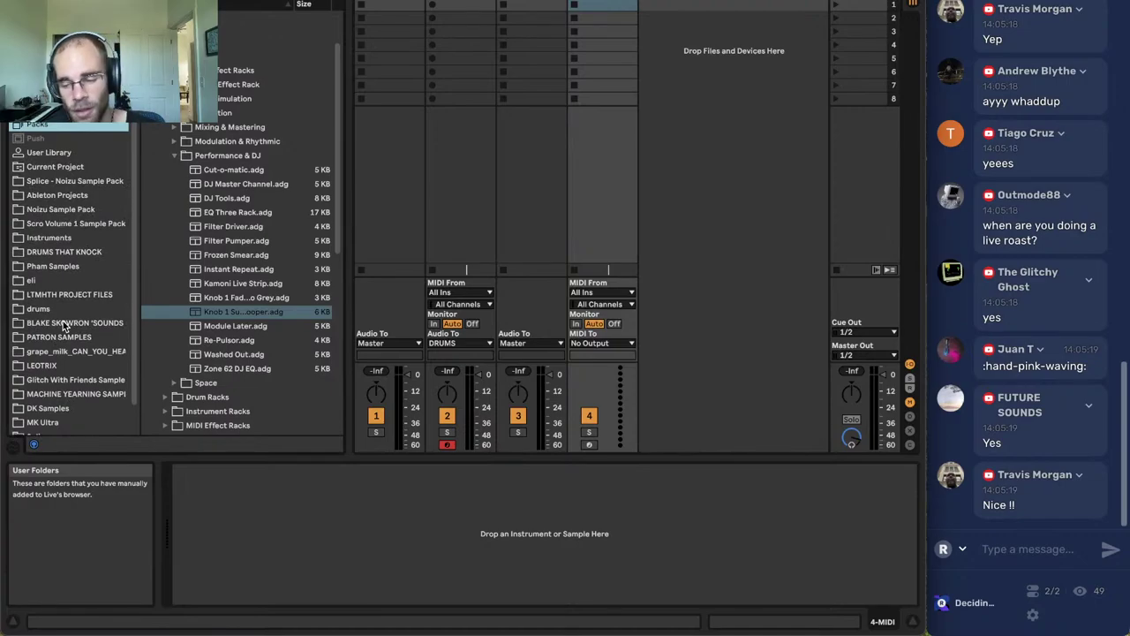
left_click(66, 337)
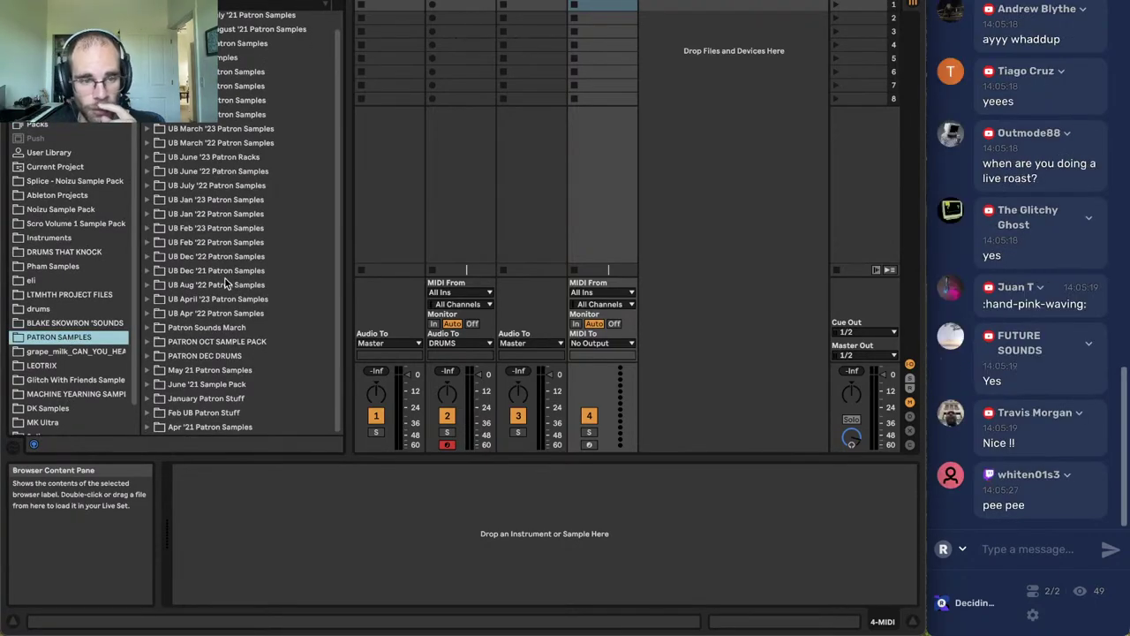
scroll(225, 284, "up", 1)
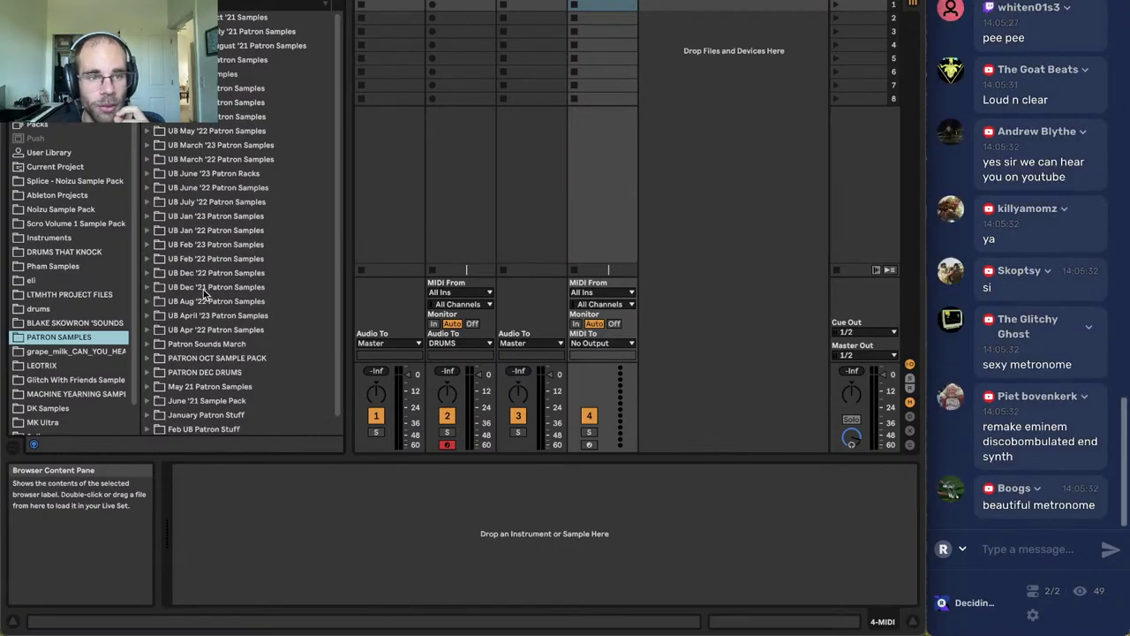
left_click(147, 173)
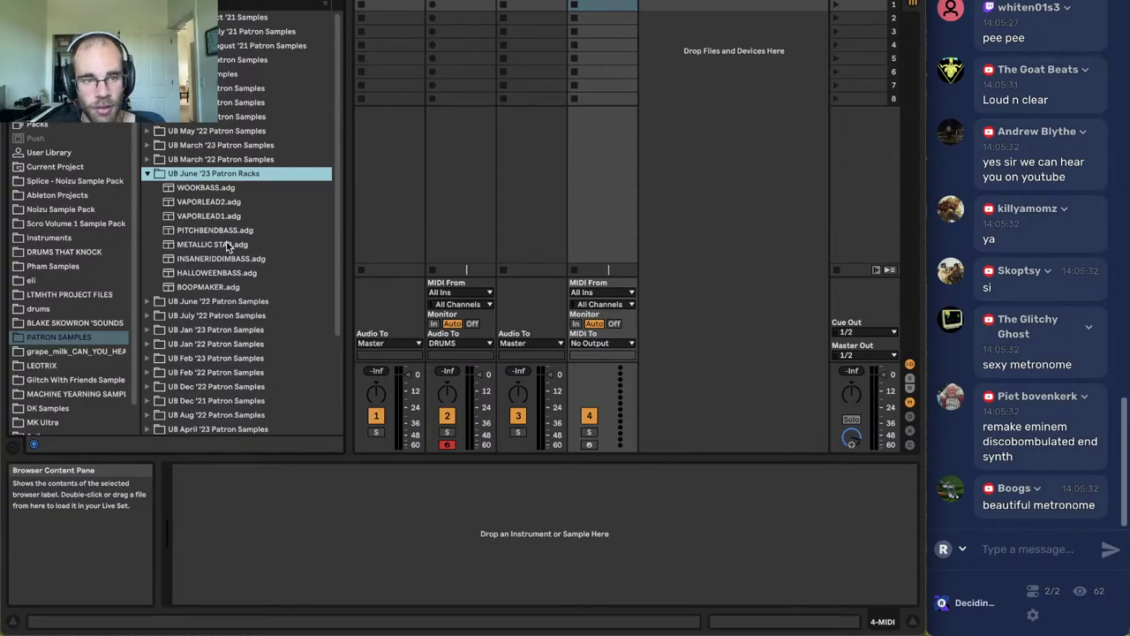
double_click(224, 245)
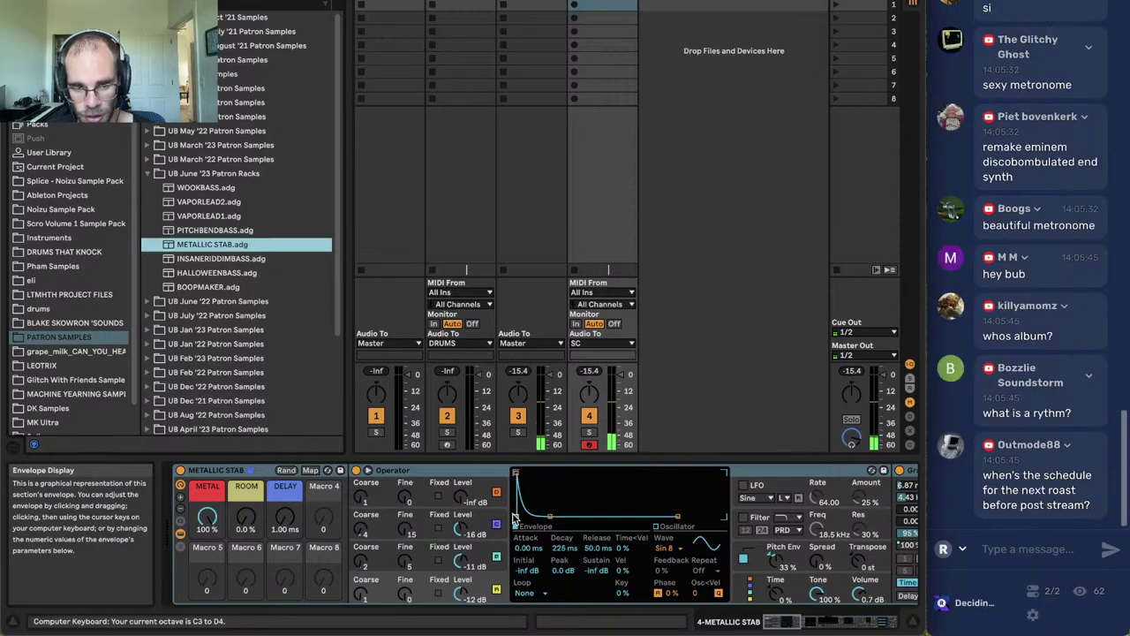
Set the METALLIC STAB rack's METAL macro to 39 %, ROOM to 20 % and DELAY to 3.02 ms.
key("x")
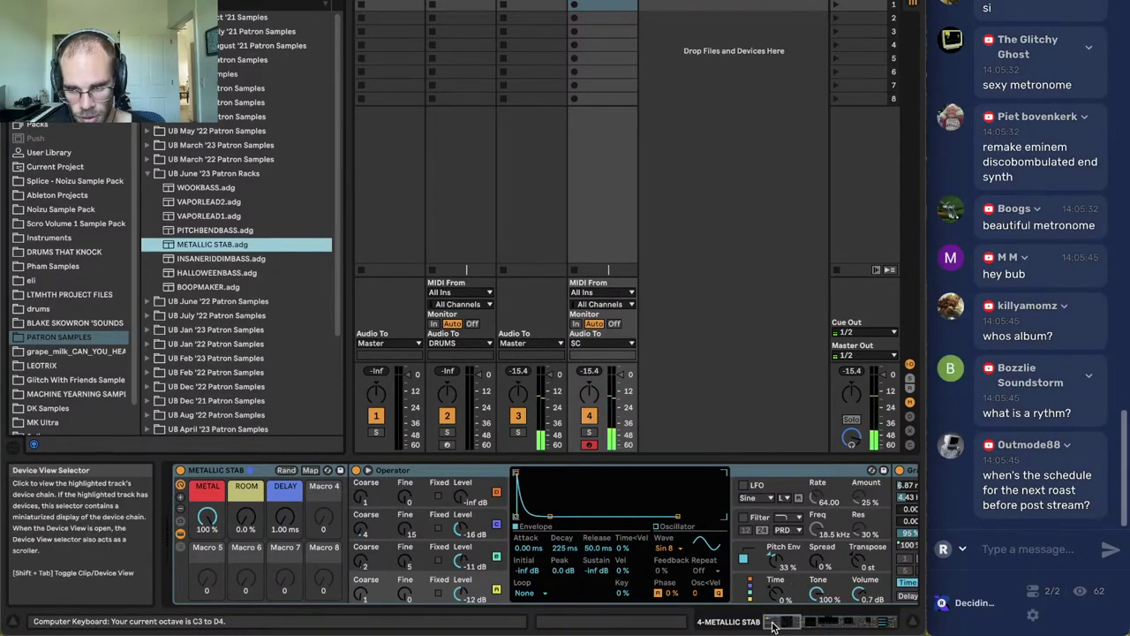
mouse_move(777, 622)
left_mouse_down()
mouse_move(803, 623)
mouse_move(774, 621)
left_mouse_up()
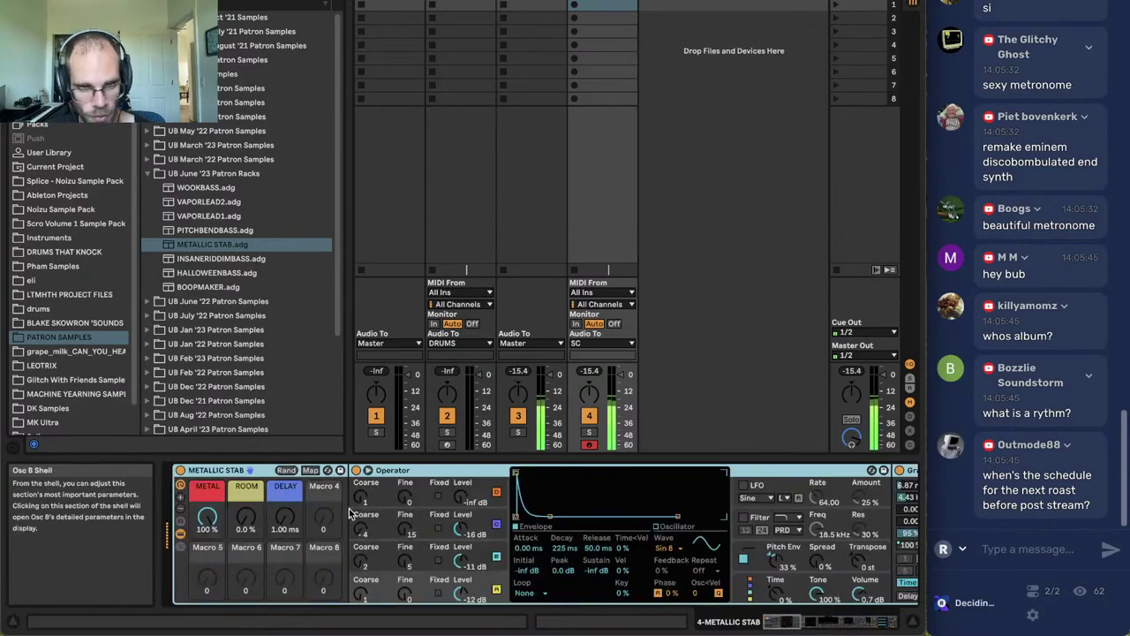
left_click_drag(207, 518, 206, 603)
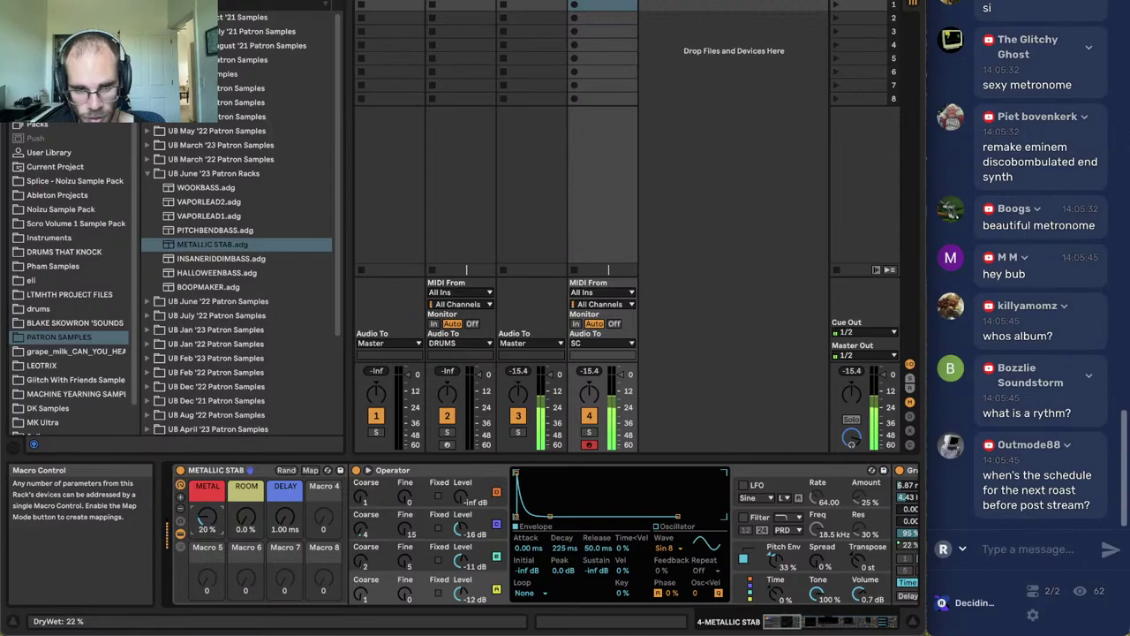
left_click_drag(212, 522, 212, 535)
left_click_drag(246, 521, 247, 468)
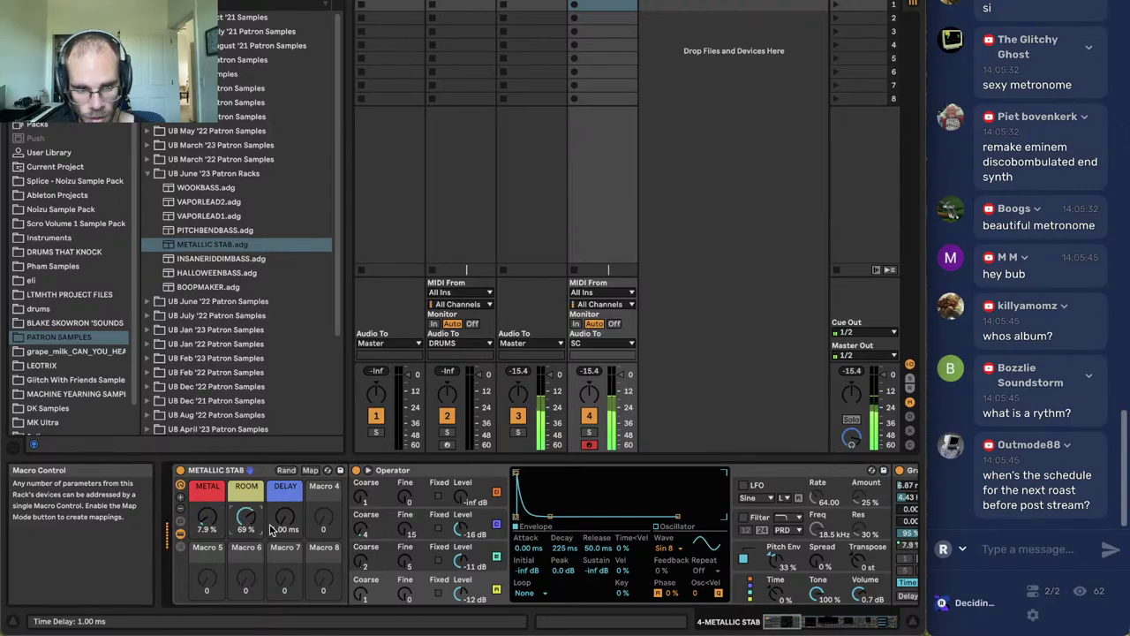
left_click_drag(285, 519, 285, 509)
left_click_drag(207, 520, 207, 470)
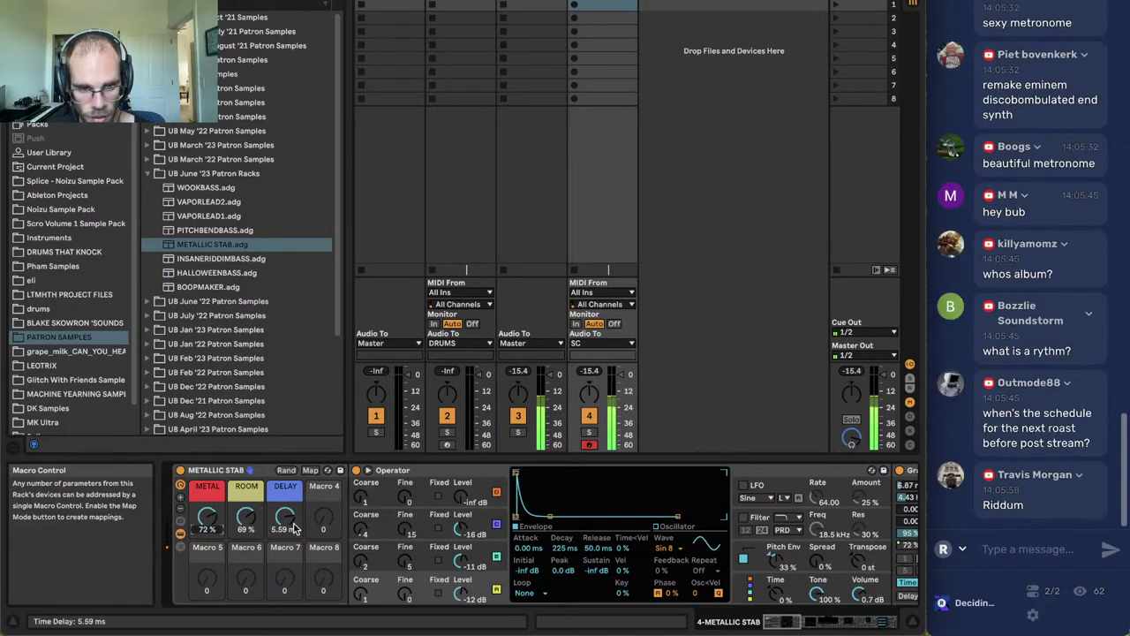
mouse_move(285, 519)
left_mouse_down()
mouse_move(285, 502)
mouse_move(285, 535)
left_mouse_up()
left_click_drag(246, 518, 246, 554)
left_click_drag(207, 521, 247, 517)
left_click_drag(285, 521, 284, 524)
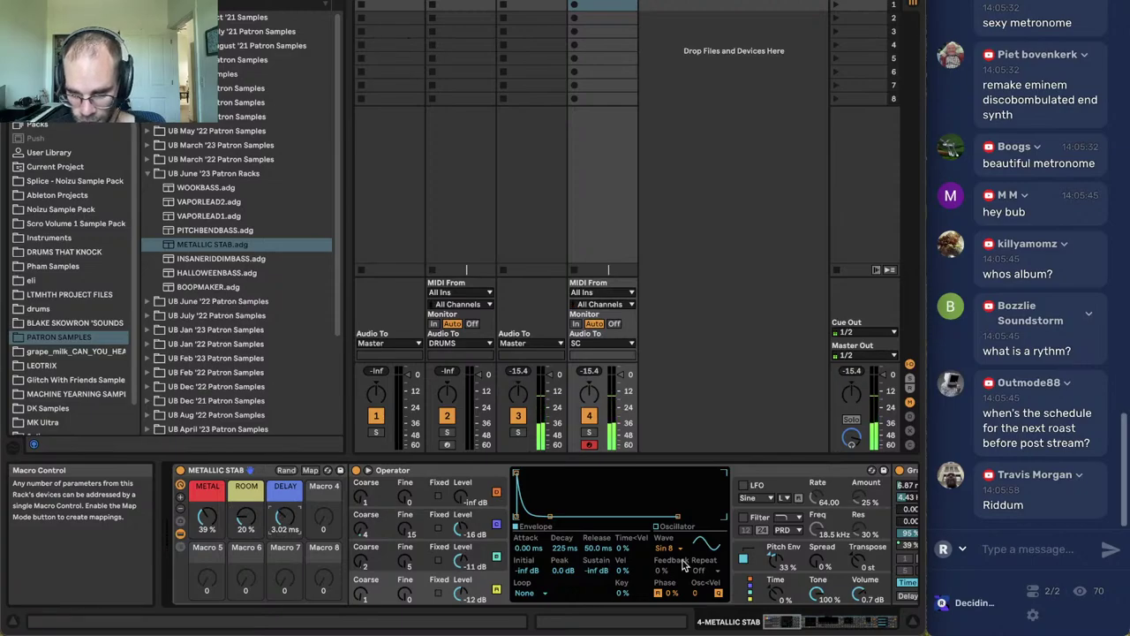
Show the chain list of the METALLIC STAB rack.
left_click(175, 545)
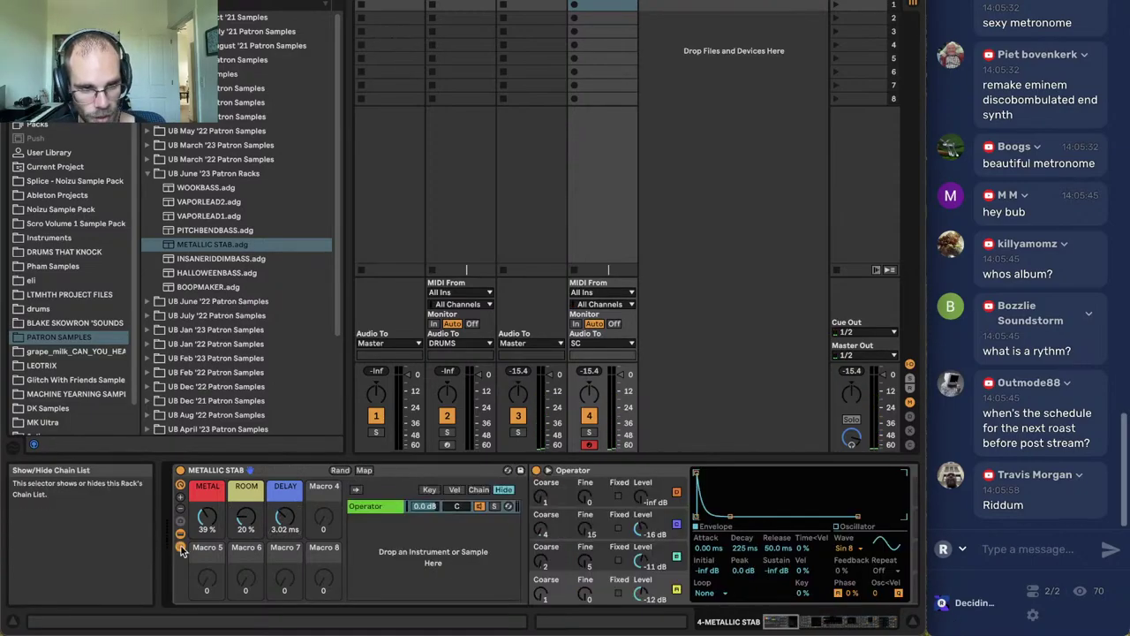
key("ctrl+f")
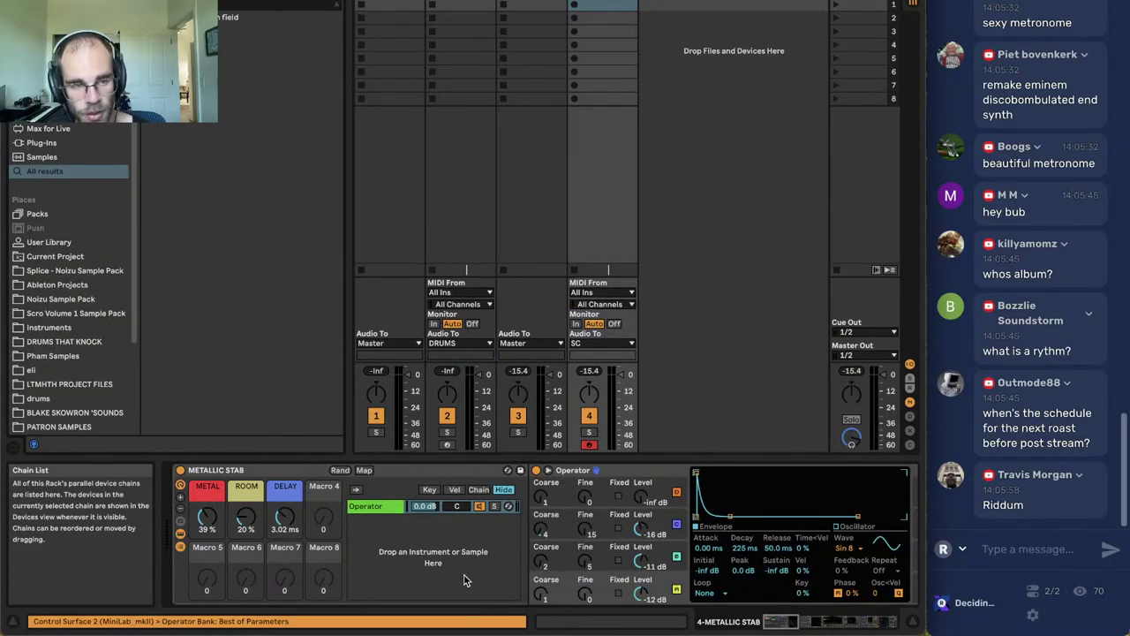
type("suba")
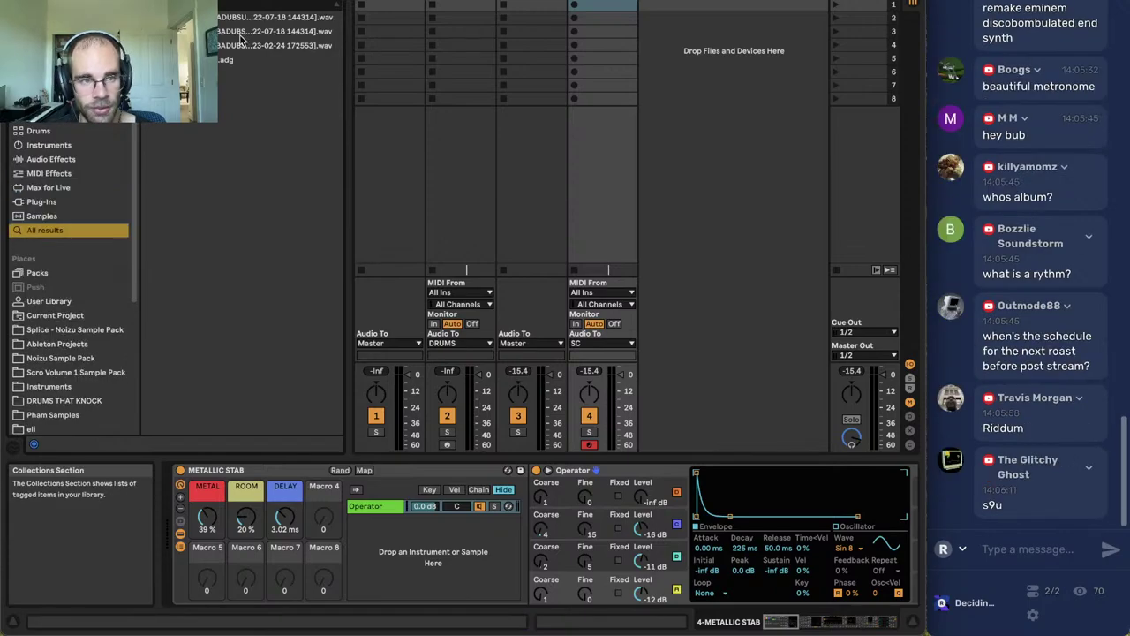
left_click_drag(224, 61, 224, 104)
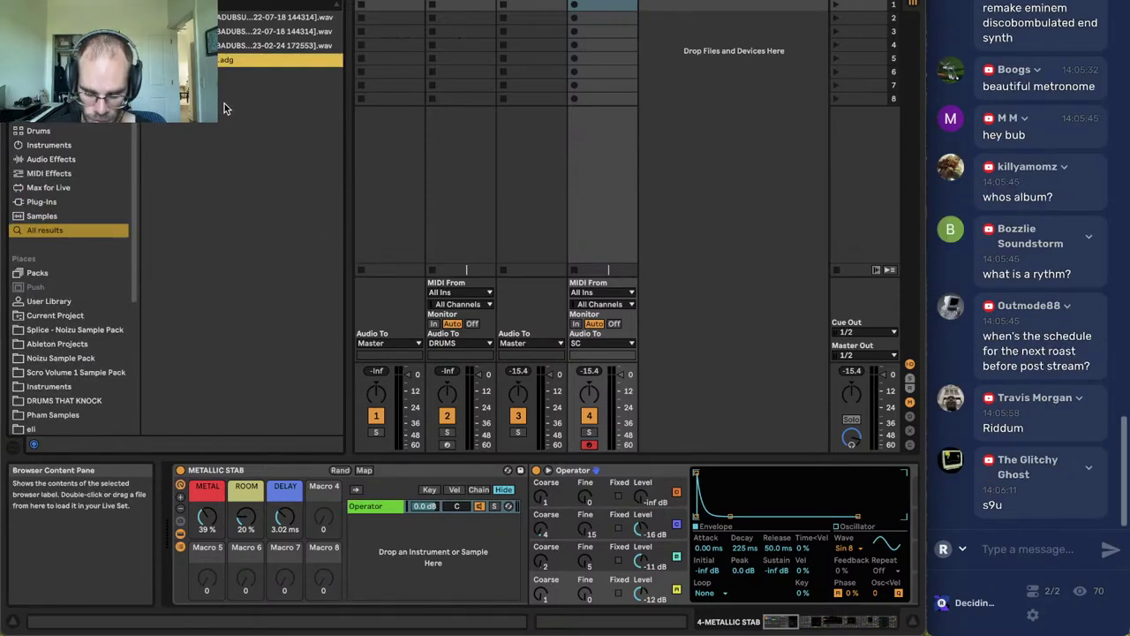
Find the Operator instrument, add it to the rack as a second chain, and deactivate the original Operator chain.
key("super+f")
type("wave")
left_click_drag(239, 17, 424, 581)
left_click(366, 521)
mouse_move(828, 621)
left_mouse_down()
mouse_move(863, 622)
mouse_move(808, 623)
left_mouse_up()
left_click(479, 507)
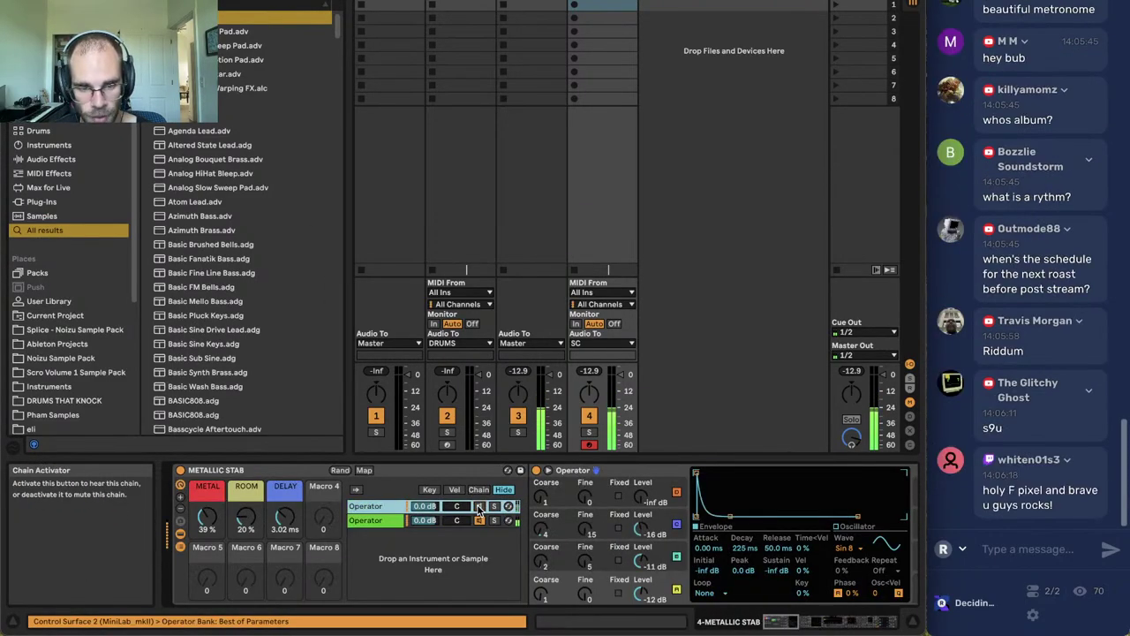
Insert a Pitch MIDI effect before the new Operator in the second chain and set its pitch to -36 st.
left_click(393, 521)
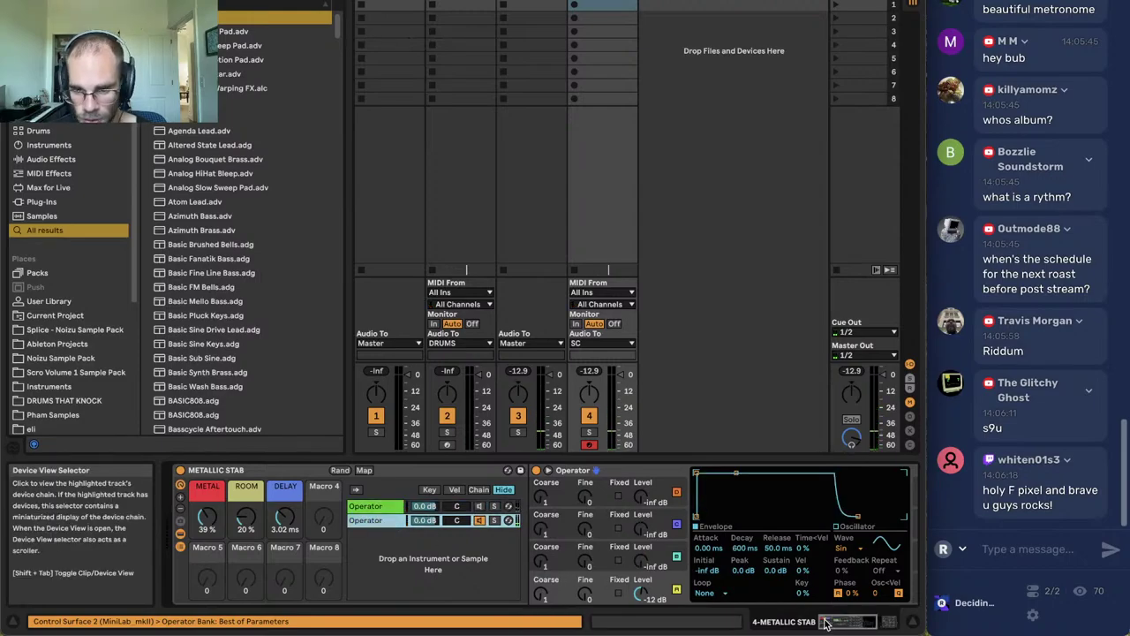
key("ctrl+f")
type("pitch")
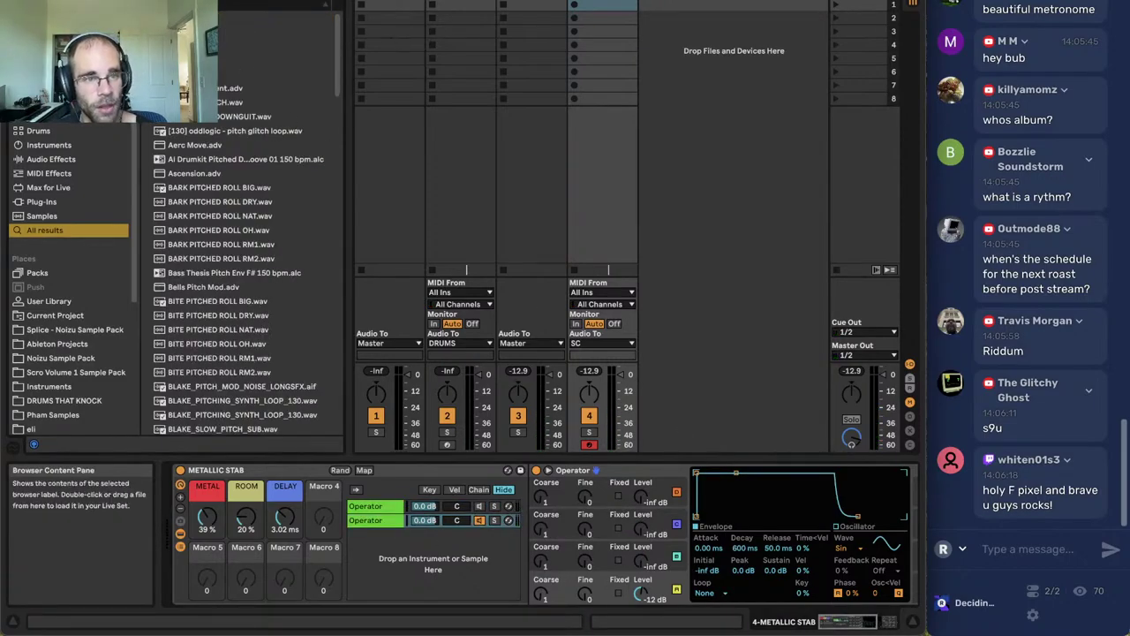
key("Down")
key("Return")
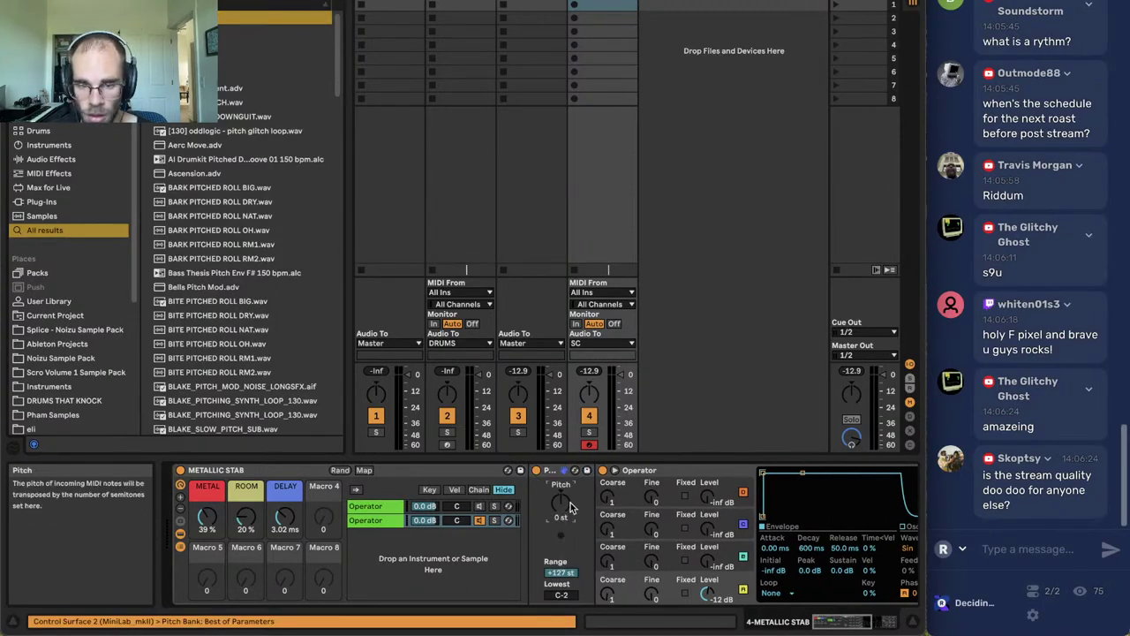
type("-24")
key("Return")
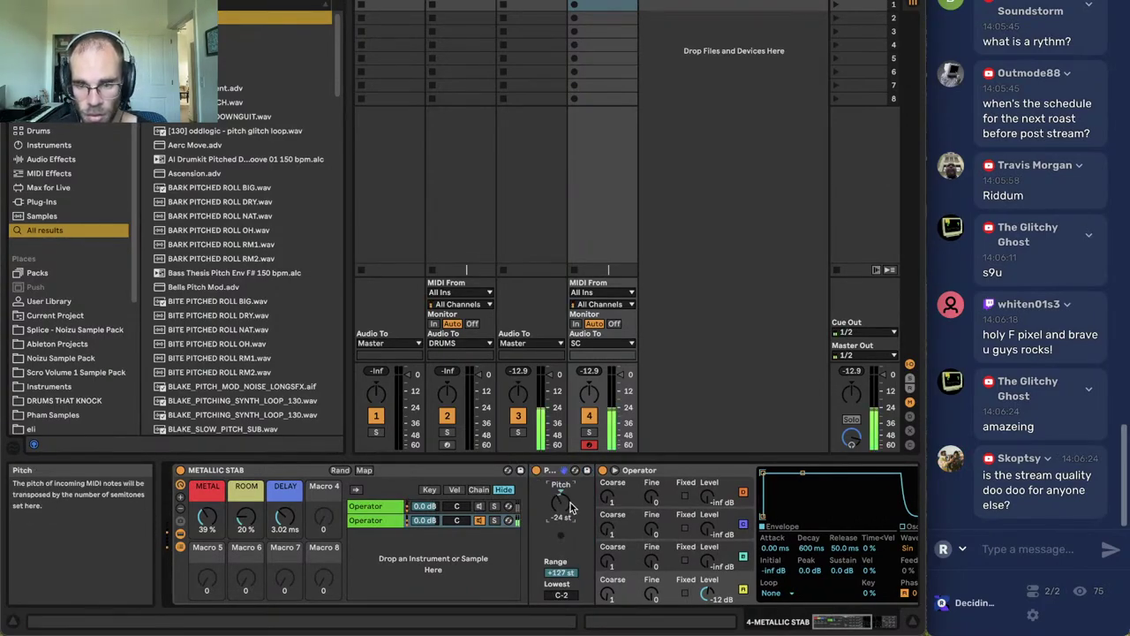
scroll(570, 503, "down", 12)
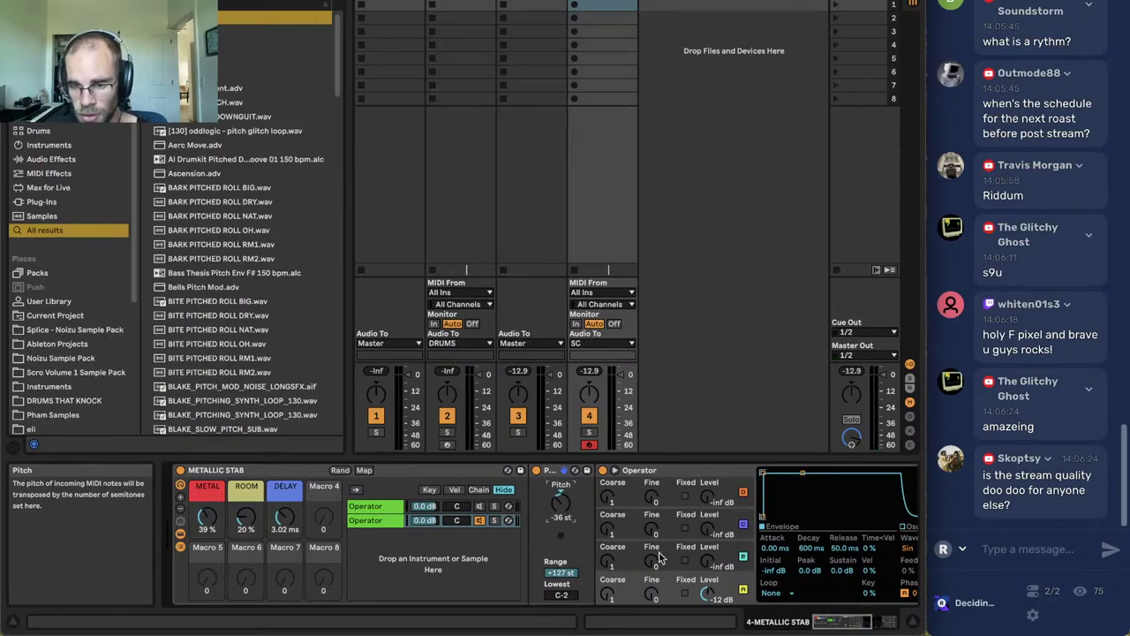
Change the waveform of oscillator A in the second chain's Operator to Triangle.
left_click_drag(821, 626, 834, 625)
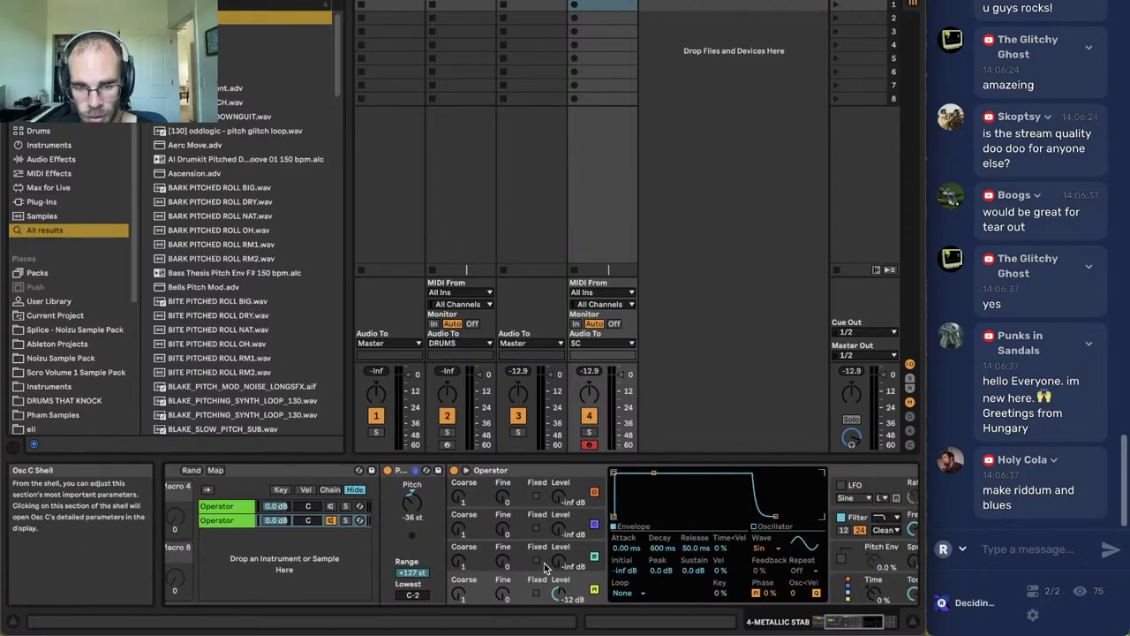
left_click(765, 547)
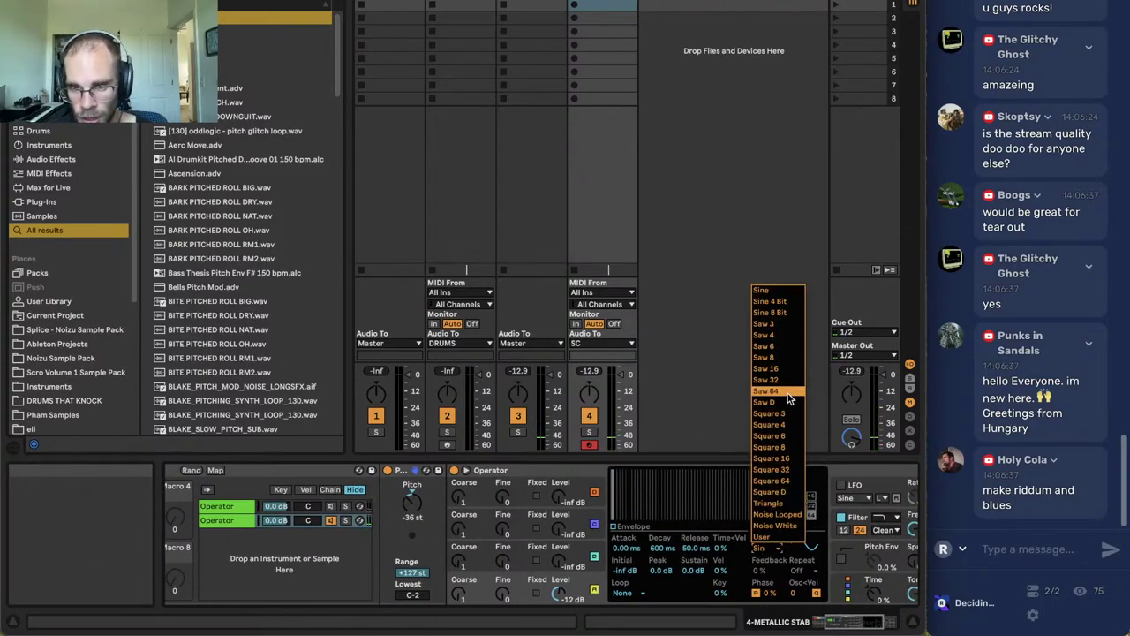
left_click(783, 505)
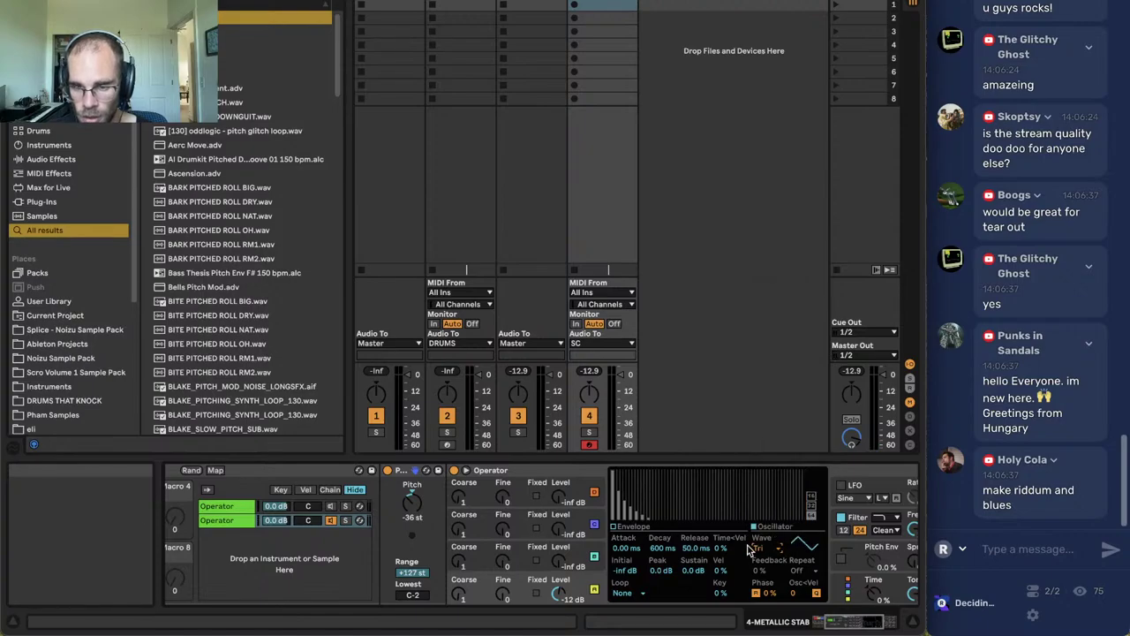
Enable the second Operator's pitch envelope at 59 % and set its output volume to -7.3 dB.
scroll(495, 618, "right", 5)
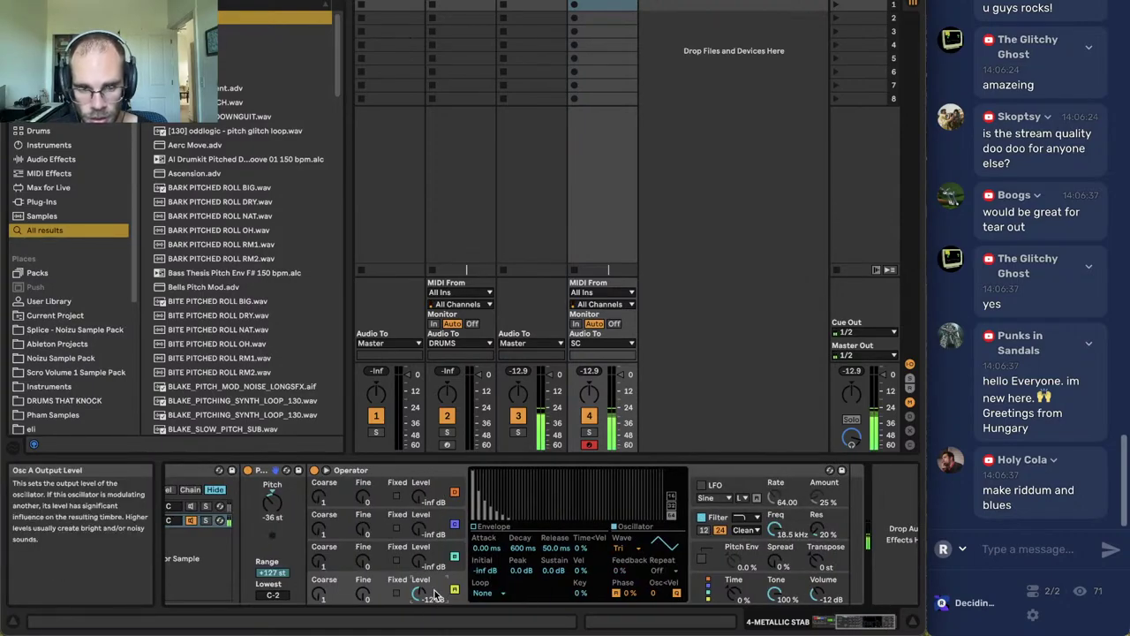
left_click(701, 558)
left_click_drag(742, 558, 741, 555)
left_click(843, 583)
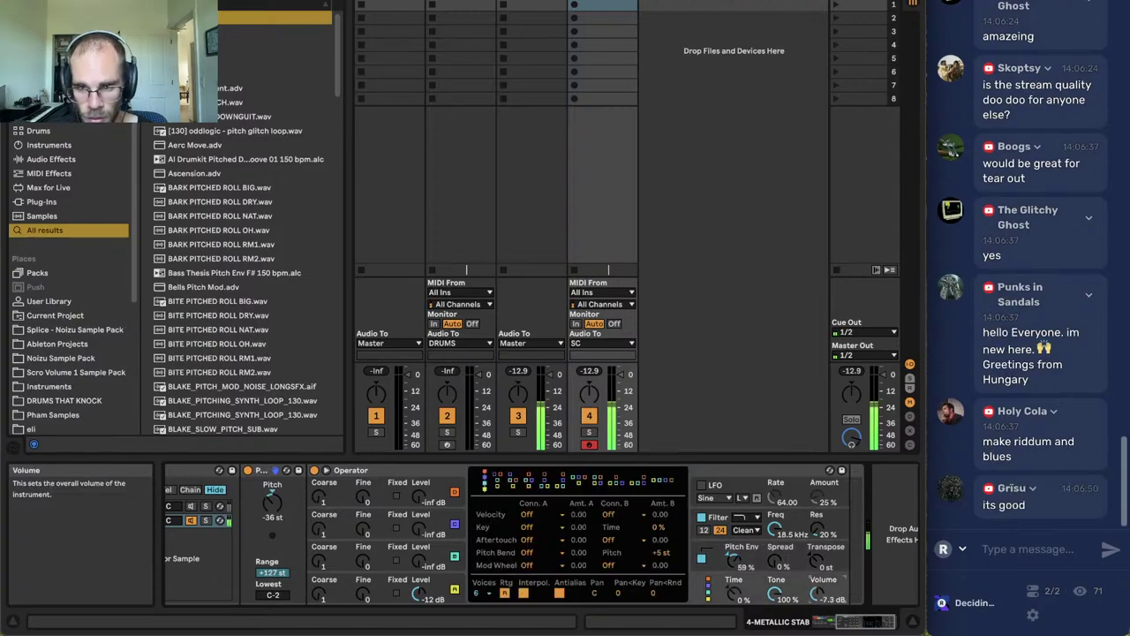
Reactivate the original Operator chain in the METALLIC STAB rack and review the effects that follow it.
left_click_drag(861, 618, 832, 619)
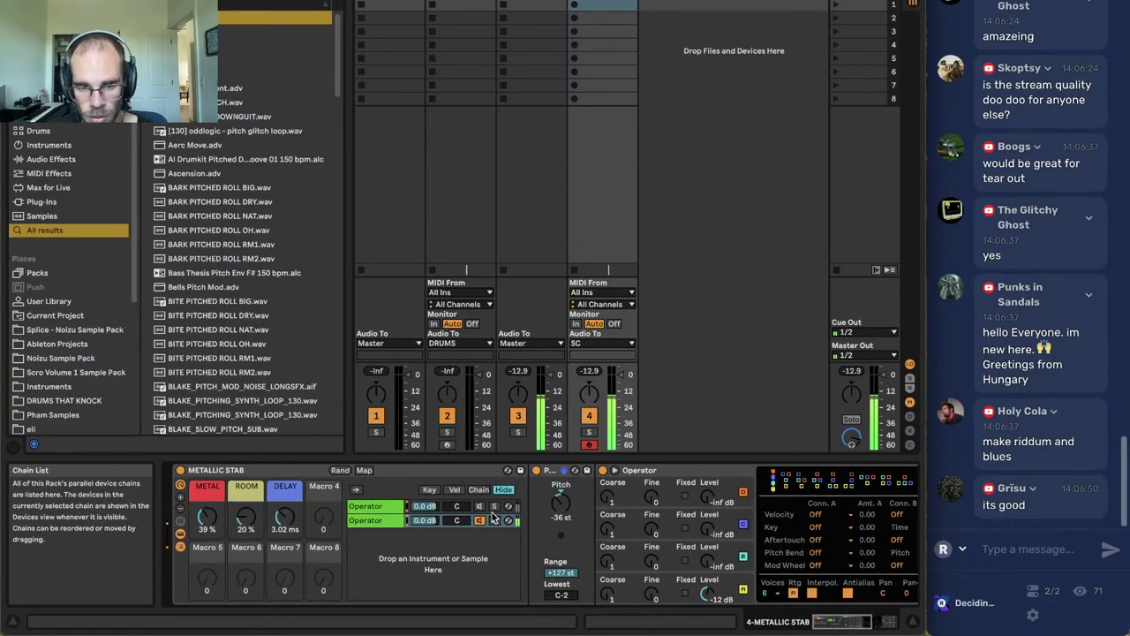
left_click(480, 507)
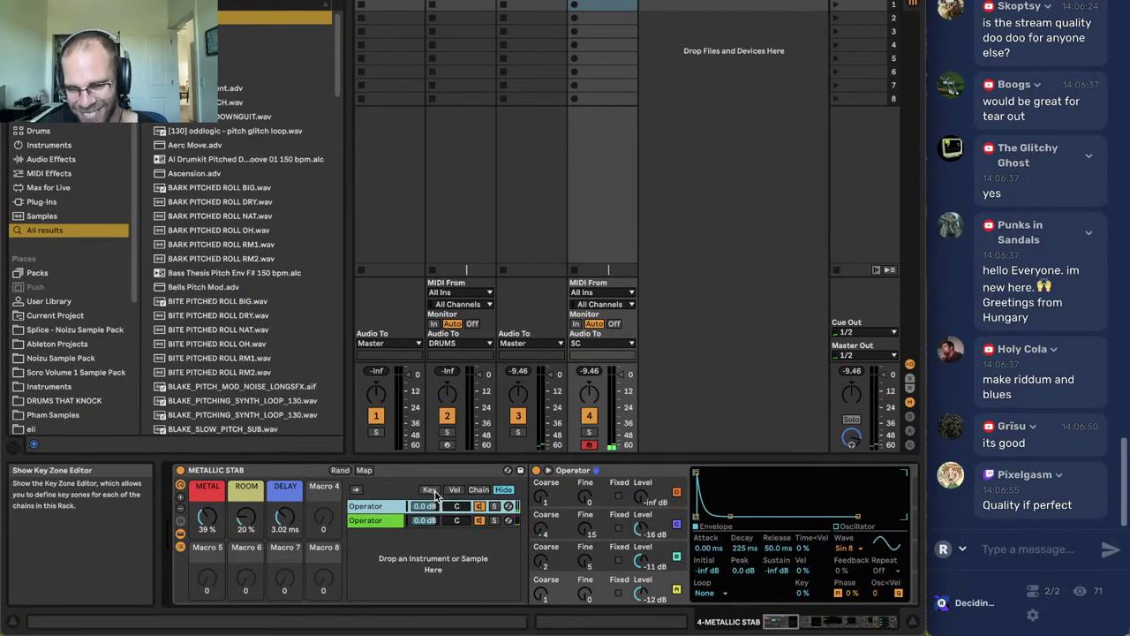
left_click(852, 621)
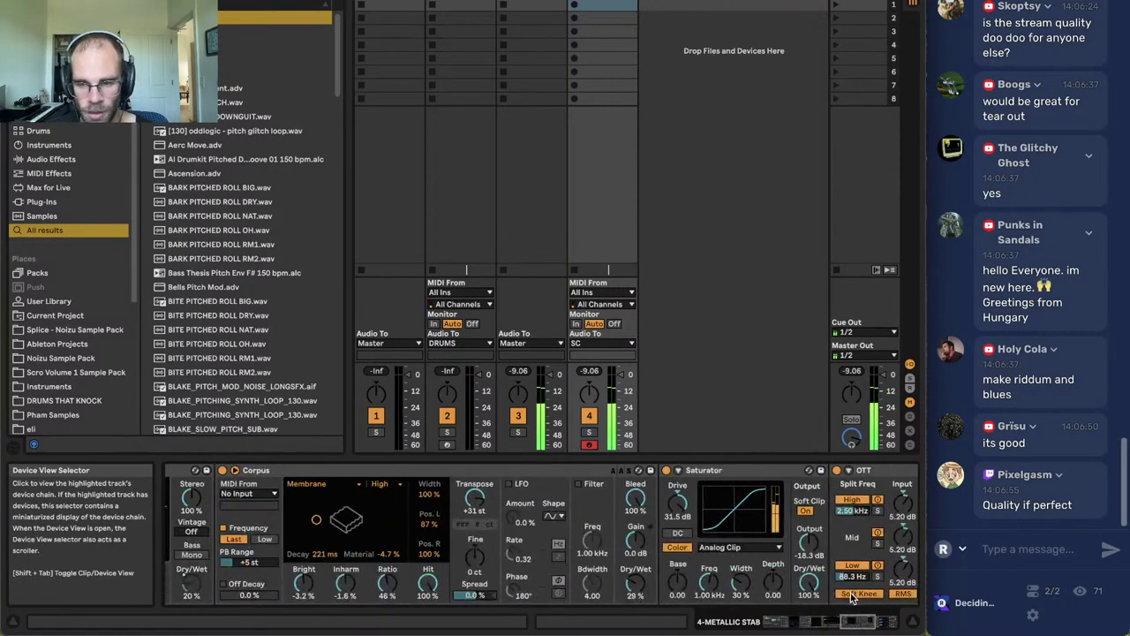
scroll(852, 598, "right", 5)
scroll(861, 543, "left", 20)
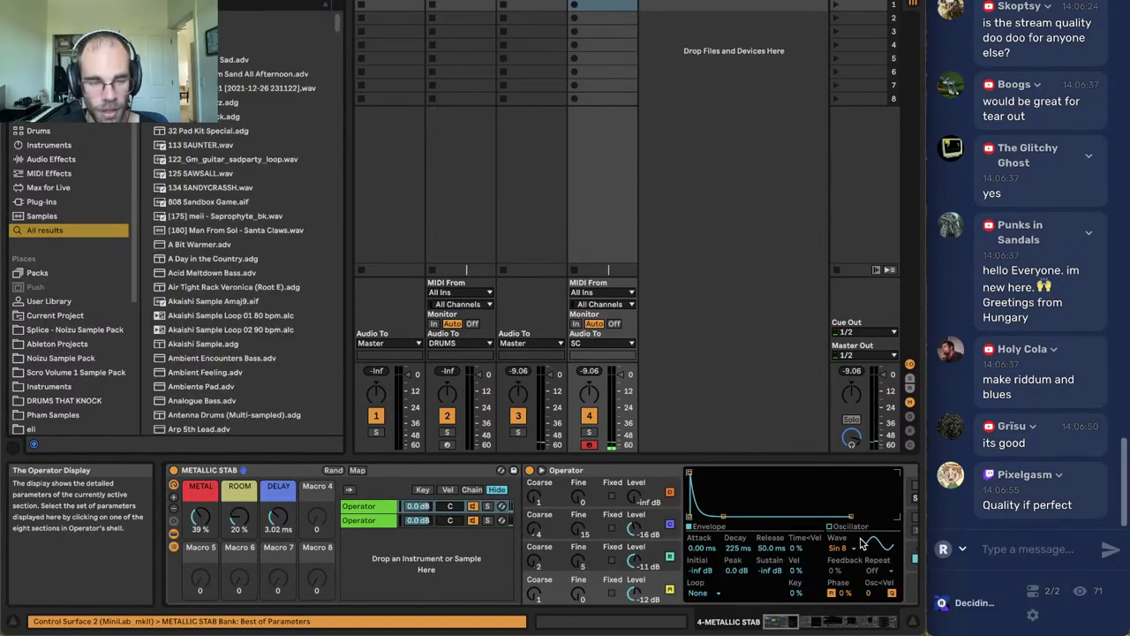
Add a Saturator after the low Operator in the second chain, with 17.4 dB drive and -15.1 dB output.
scroll(862, 545, "right", 6)
left_click_drag(660, 504, 661, 489)
left_click_drag(792, 543, 792, 553)
scroll(457, 518, "left", 6)
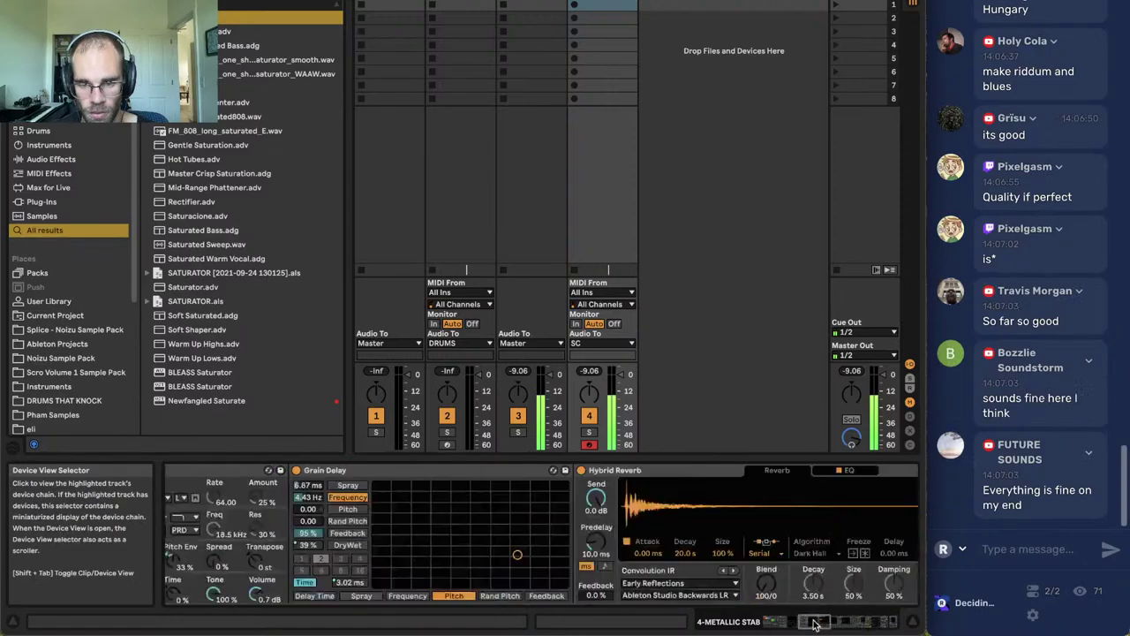
Set the second chain's oscillator A envelope to -inf dB sustain and 2.72 s decay, and raise the computer keyboard's octave.
left_click(377, 508)
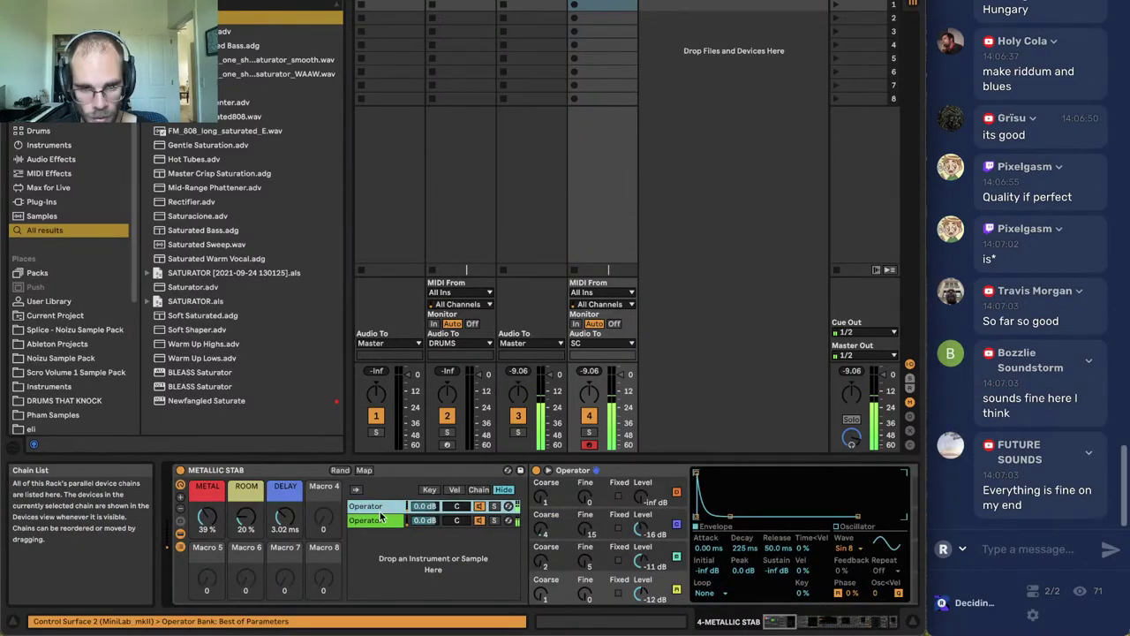
left_click(379, 520)
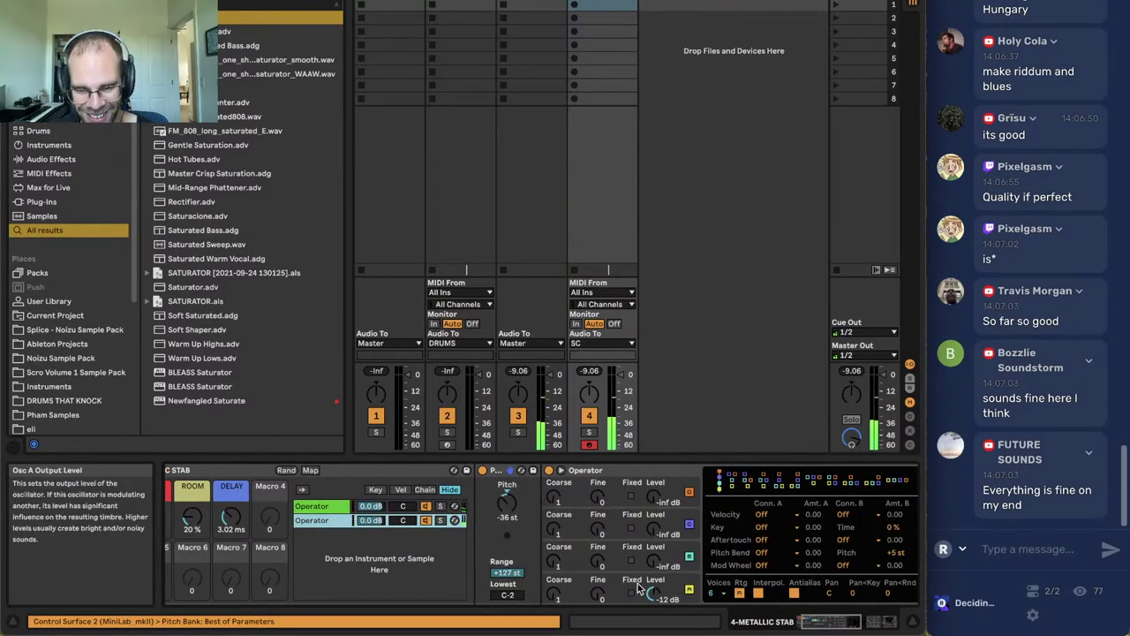
left_click(638, 588)
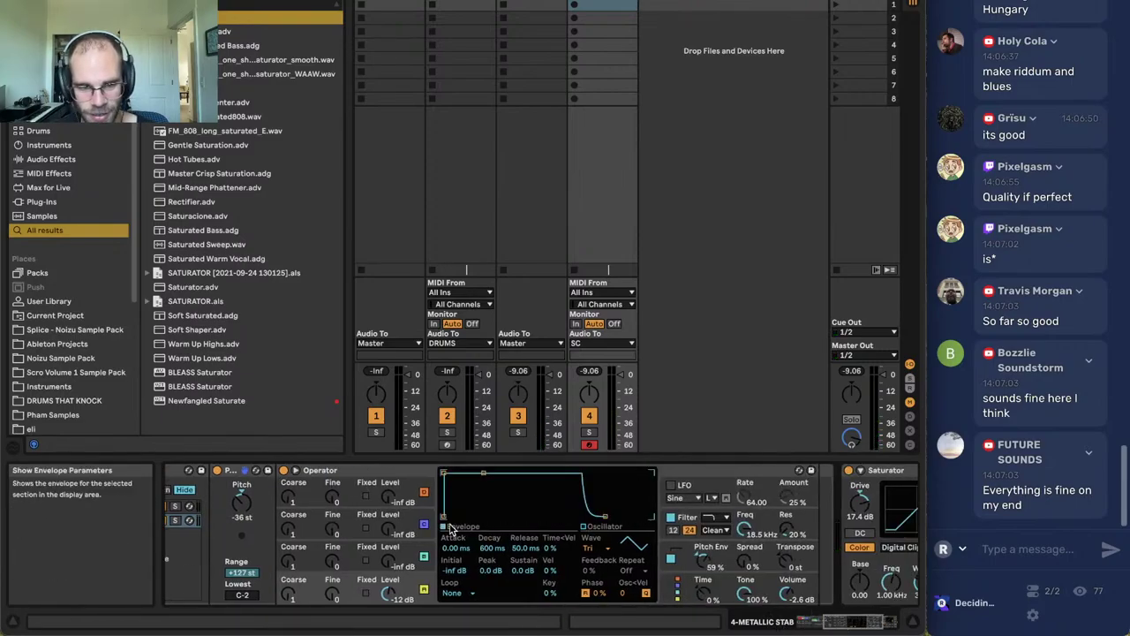
left_click_drag(525, 571, 525, 618)
left_click_drag(493, 548, 494, 521)
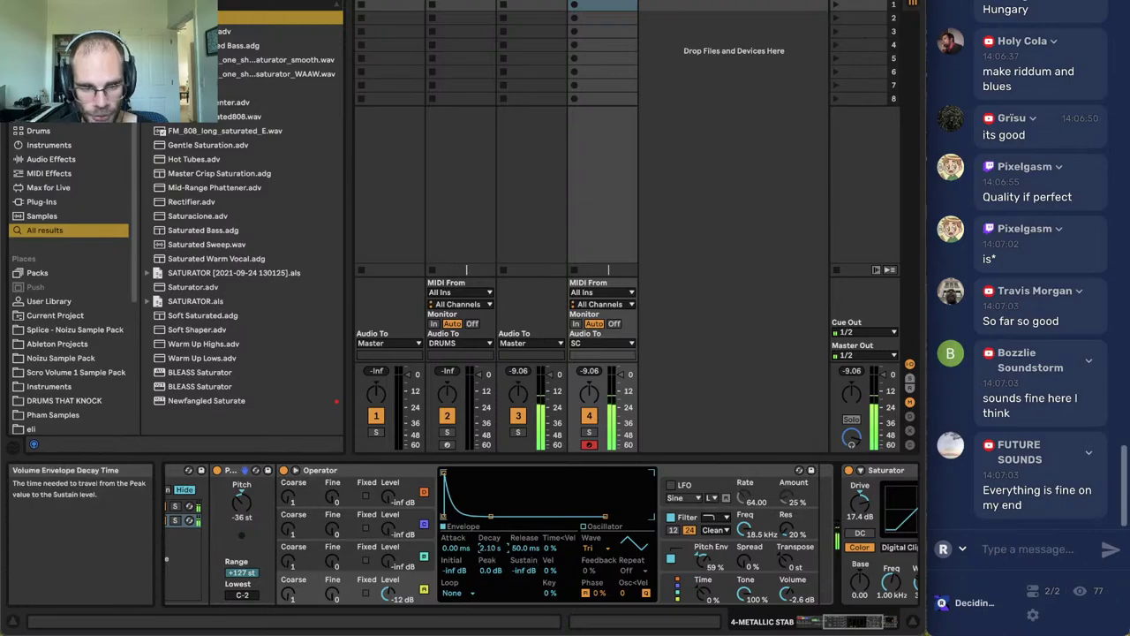
key("x")
Switch the second chain's Saturator to Analog Clip, with 16.9 dB drive and -11.7 dB output.
left_click_drag(839, 621, 888, 620)
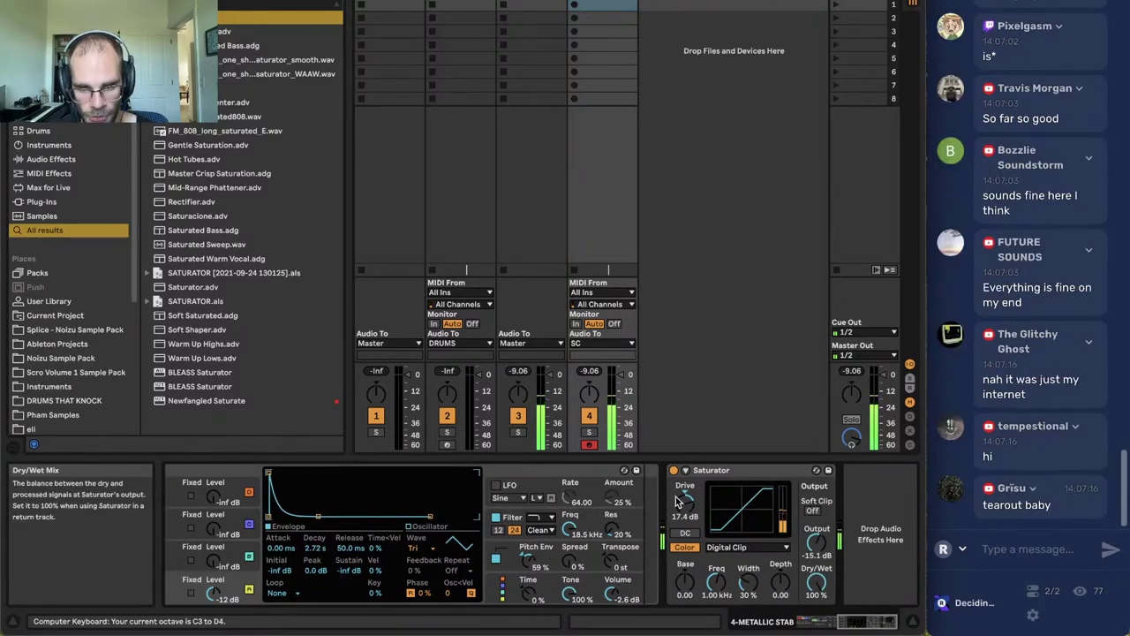
left_click(746, 547)
left_click(737, 542)
left_click_drag(685, 500, 685, 515)
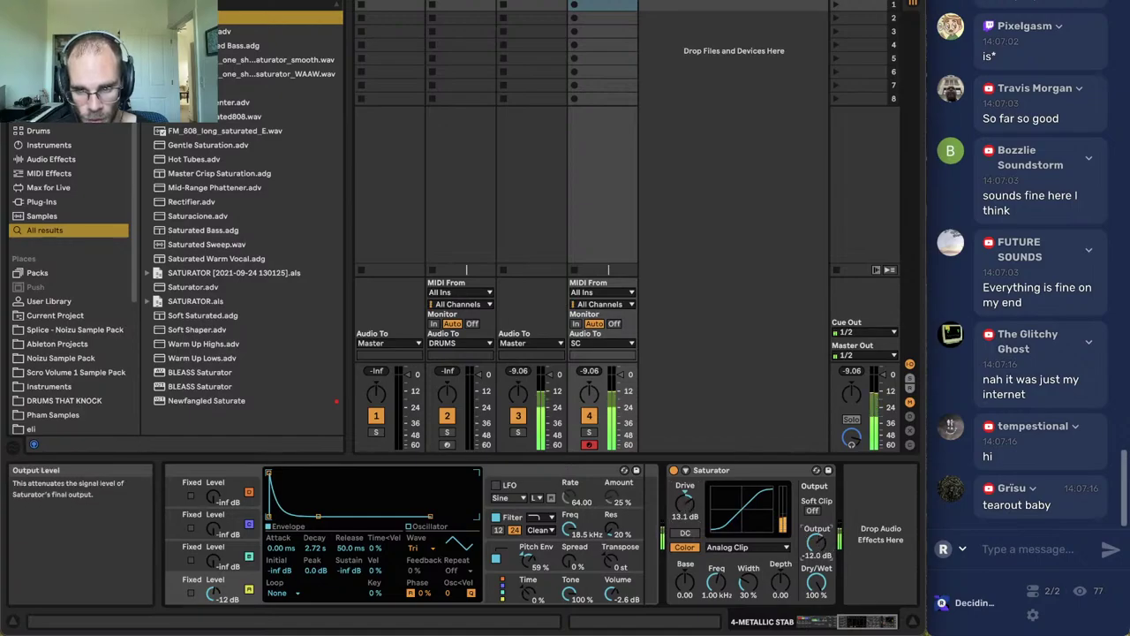
left_click_drag(817, 541, 817, 529)
left_click_drag(685, 501, 685, 488)
Give the second Operator's pitch envelope a 6.04 ms attack and 291 ms decay, and set oscillator A's level to -7.0 dB.
left_click_drag(853, 621, 581, 622)
scroll(444, 549, "right", 7)
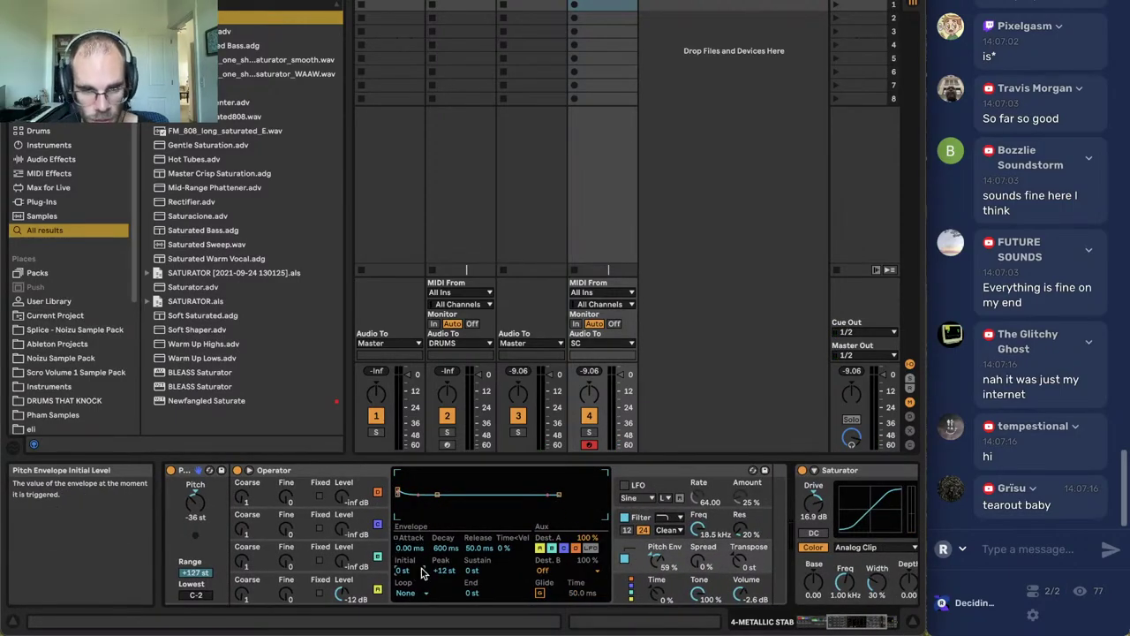
left_click_drag(409, 547, 444, 563)
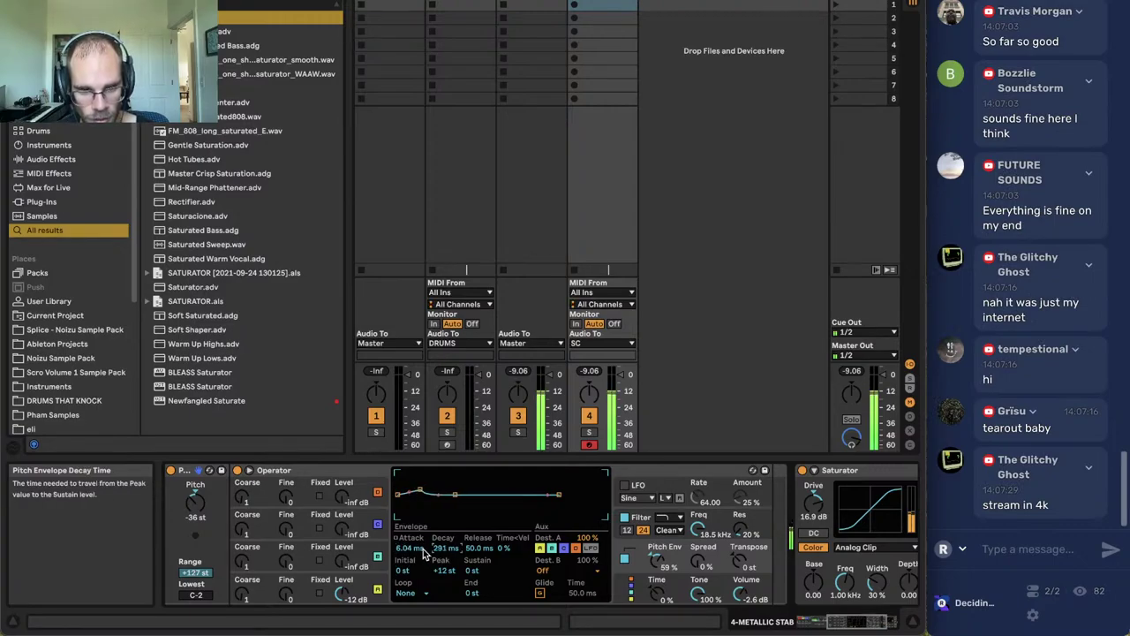
left_click(341, 594)
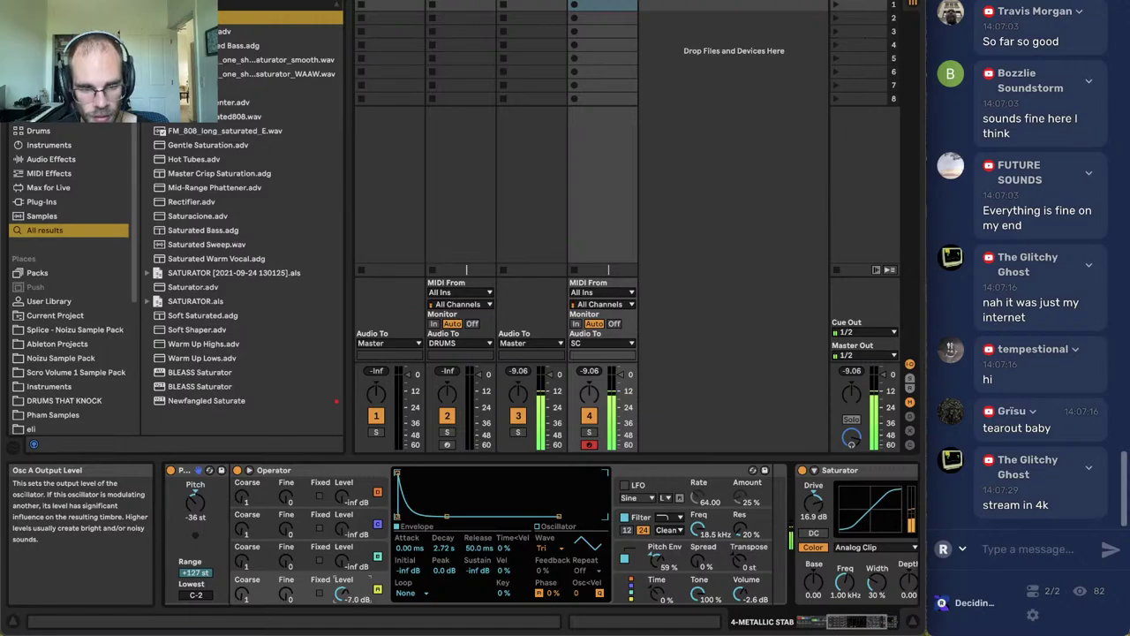
Set the METALLIC STAB rack's METAL macro to 31 % and its DELAY macro to 1.00 ms.
left_click_drag(837, 621, 515, 594)
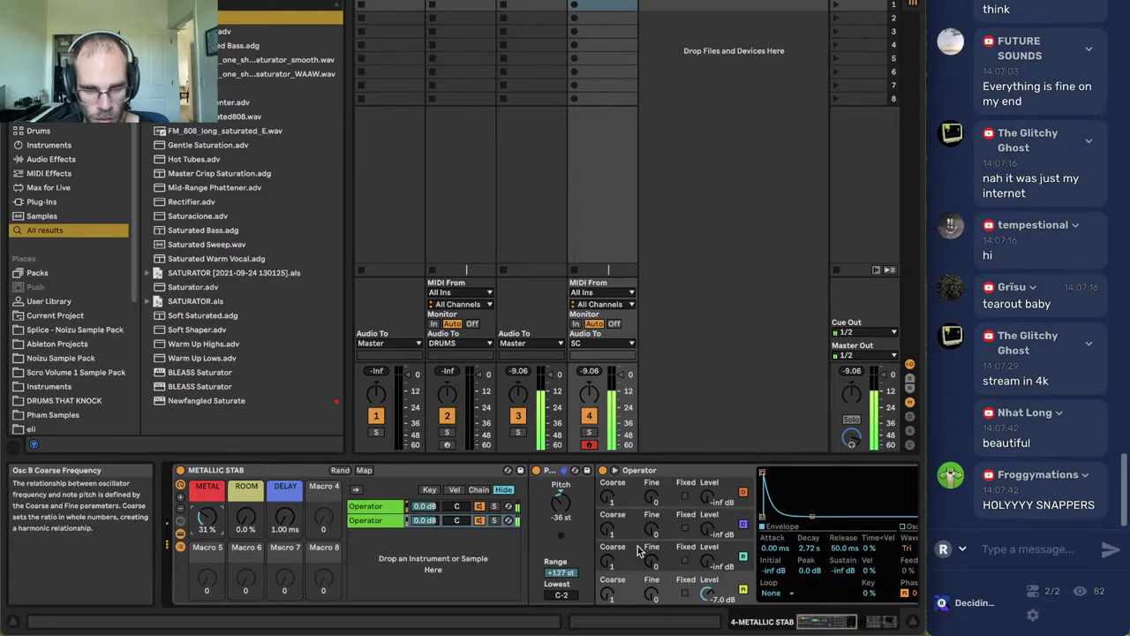
left_click_drag(828, 622, 960, 614)
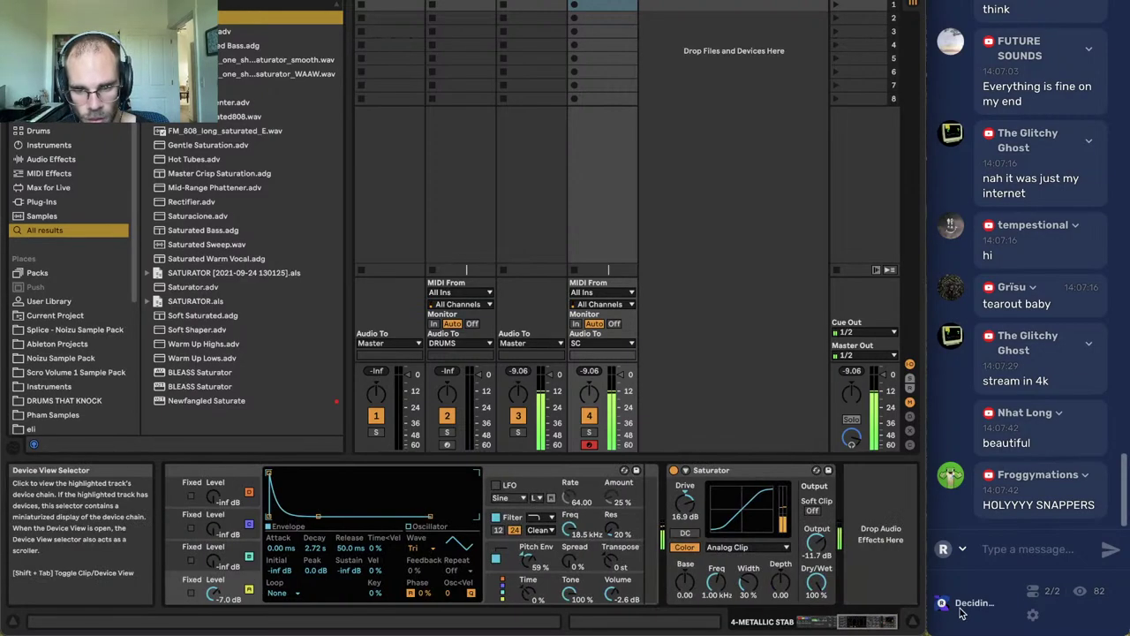
Arm the Drum Rack track, audition kick samples, and load BS_ELIC_drum_kick_one_shot_dnb.wav onto pad C1.
left_click(461, 4)
left_click(389, 1)
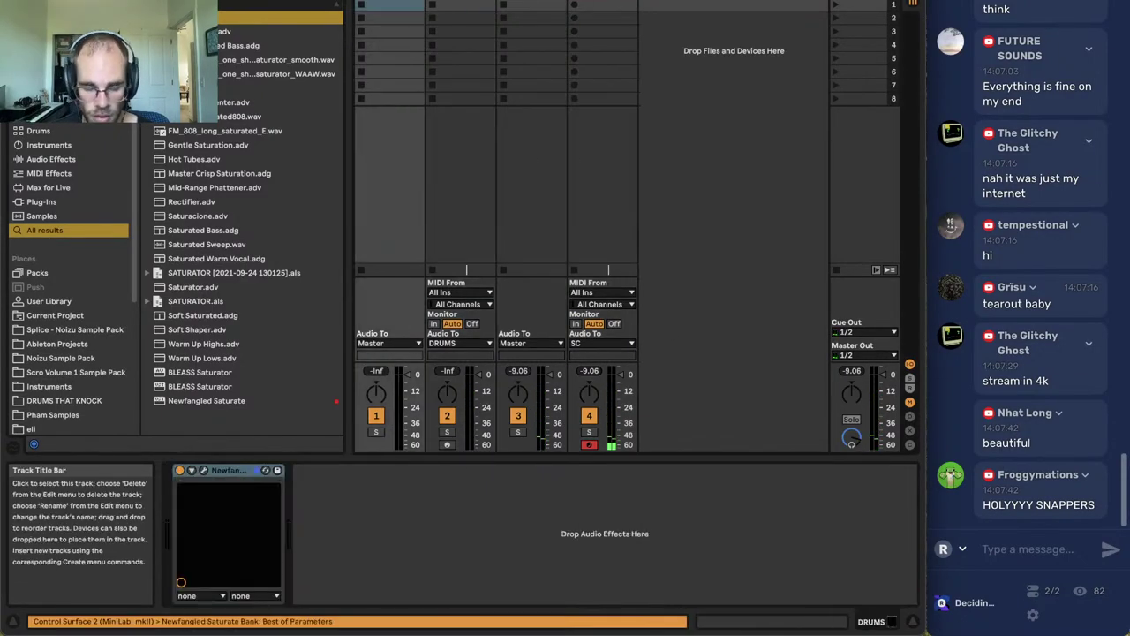
left_click(472, 2)
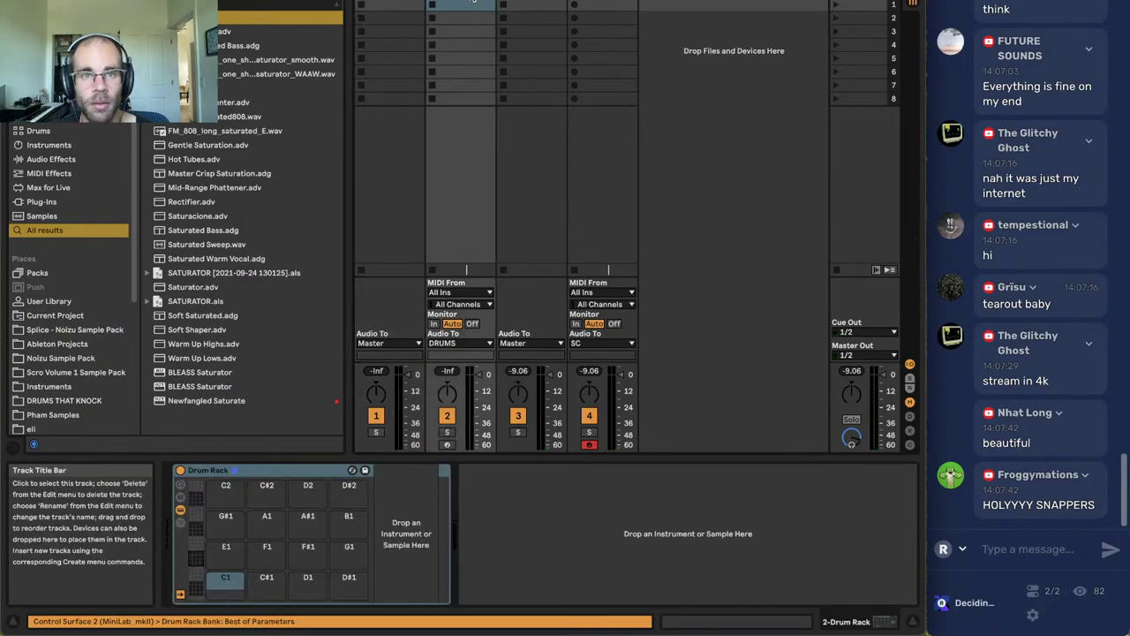
left_click(446, 444)
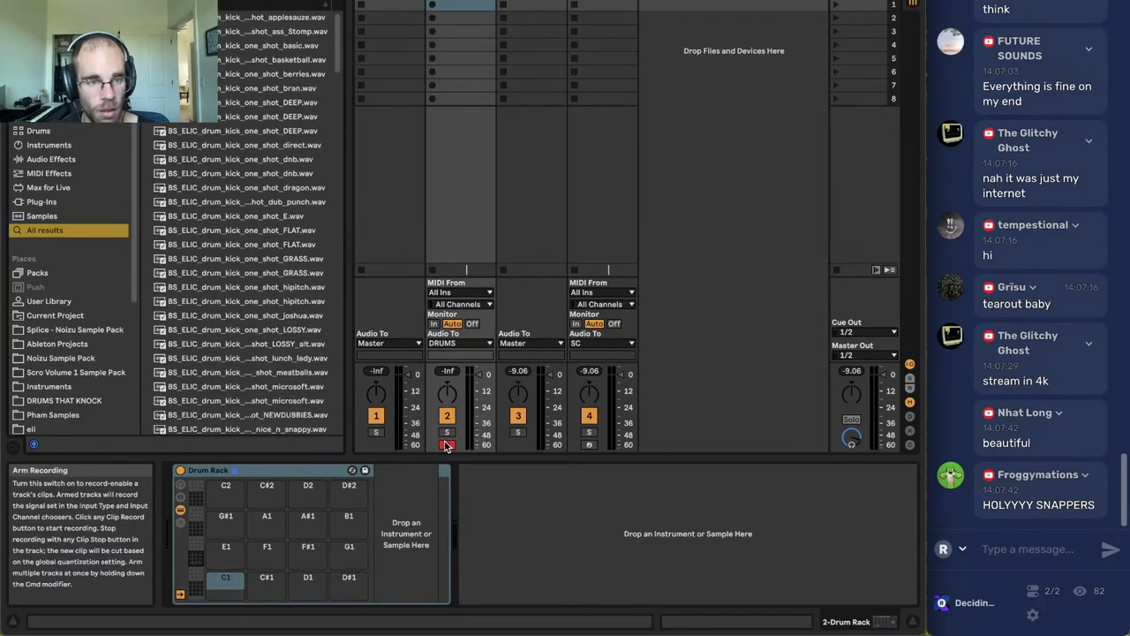
left_click(228, 175)
left_click(228, 217)
left_click(227, 176)
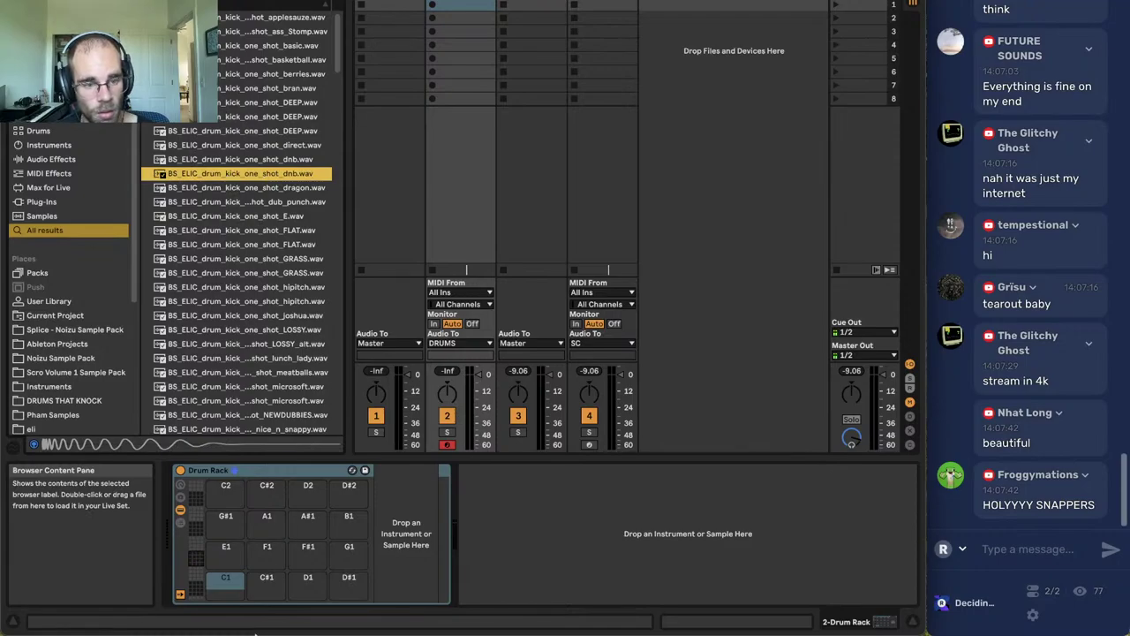
left_click_drag(233, 591, 233, 590)
Search for snare samples and load the BS_ELIC kinda_metallic snare one-shot onto pad C#1.
key("ctrl+f")
type("snare")
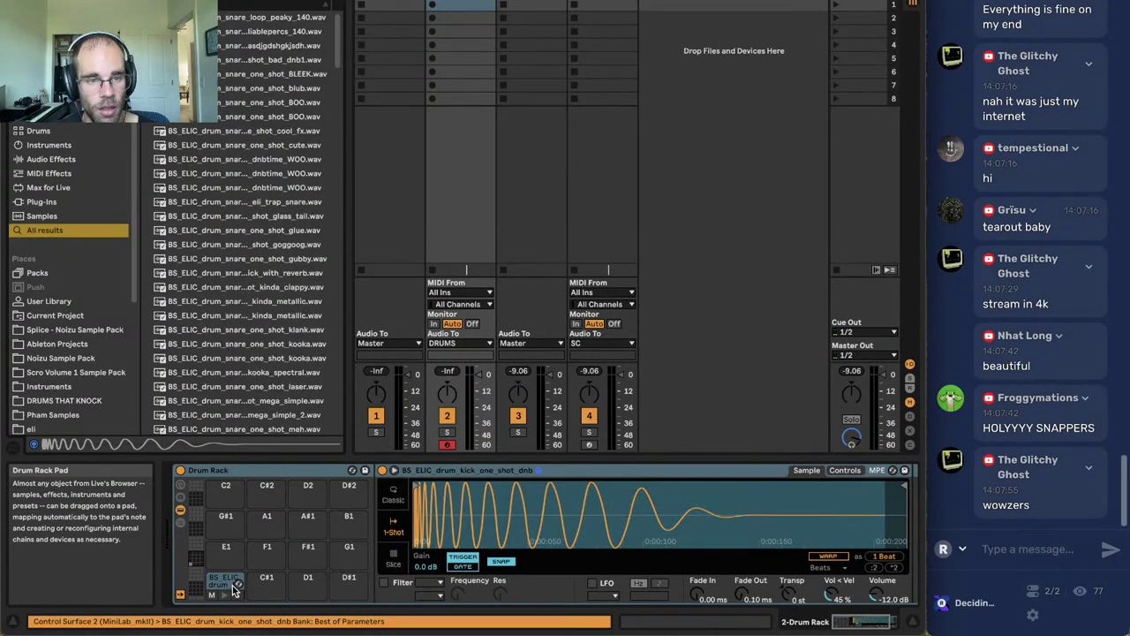
left_click(250, 316)
key("Up")
key("Up")
key("Down")
key("Down")
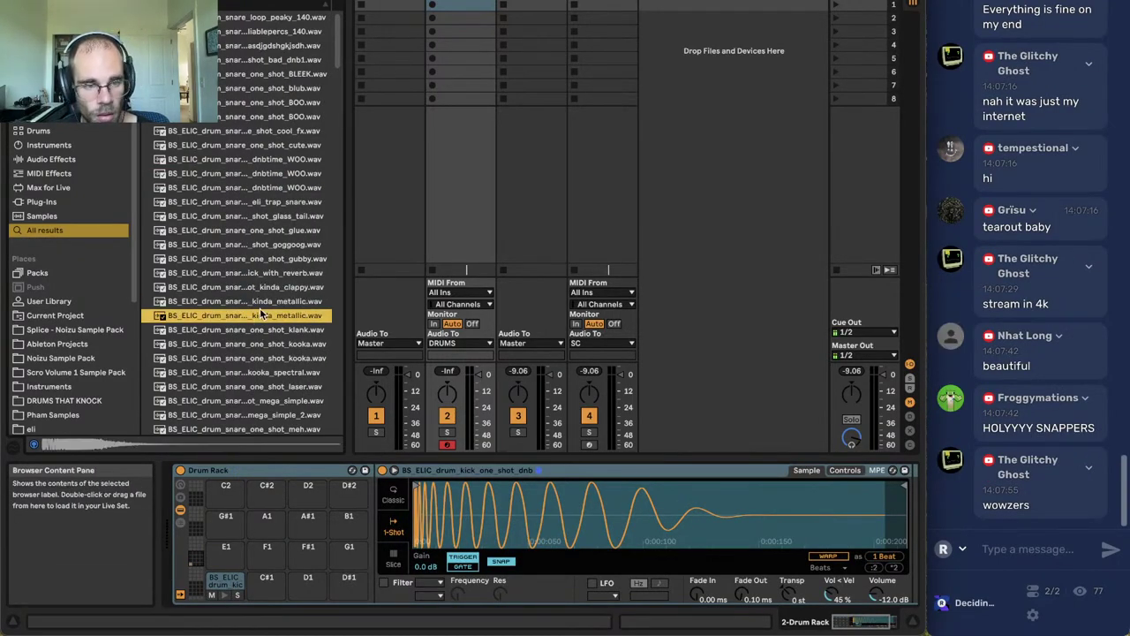
left_click_drag(273, 602, 272, 596)
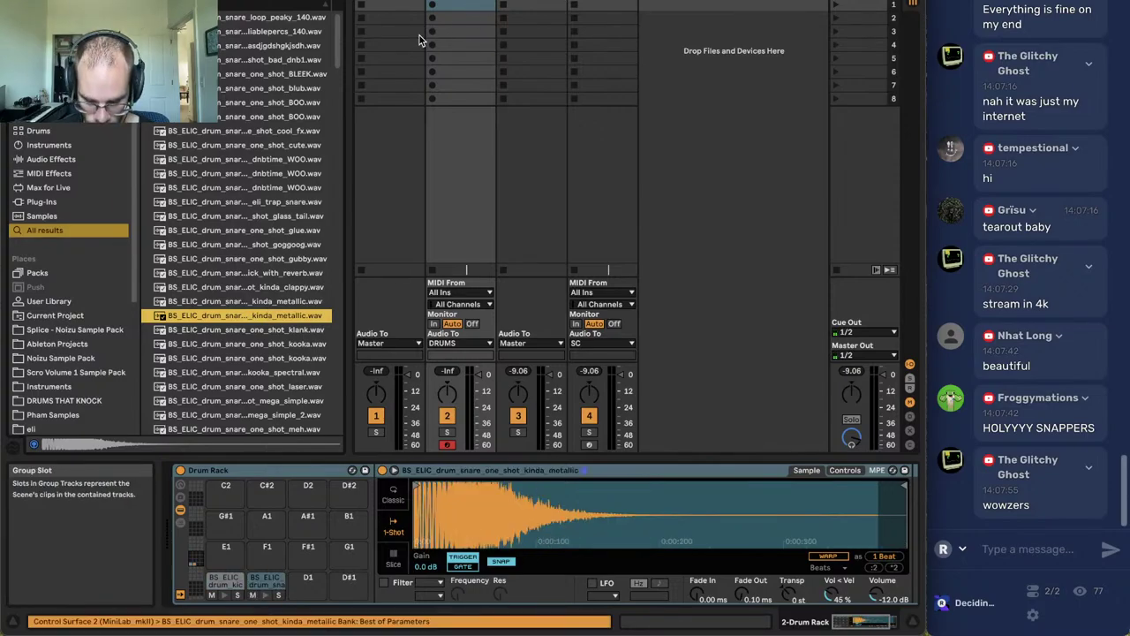
Clear the sample search and open the snare and clap folder of the grape milk sample pack.
key("ctrl+f")
key("BackSpace")
scroll(70, 261, "down", 5)
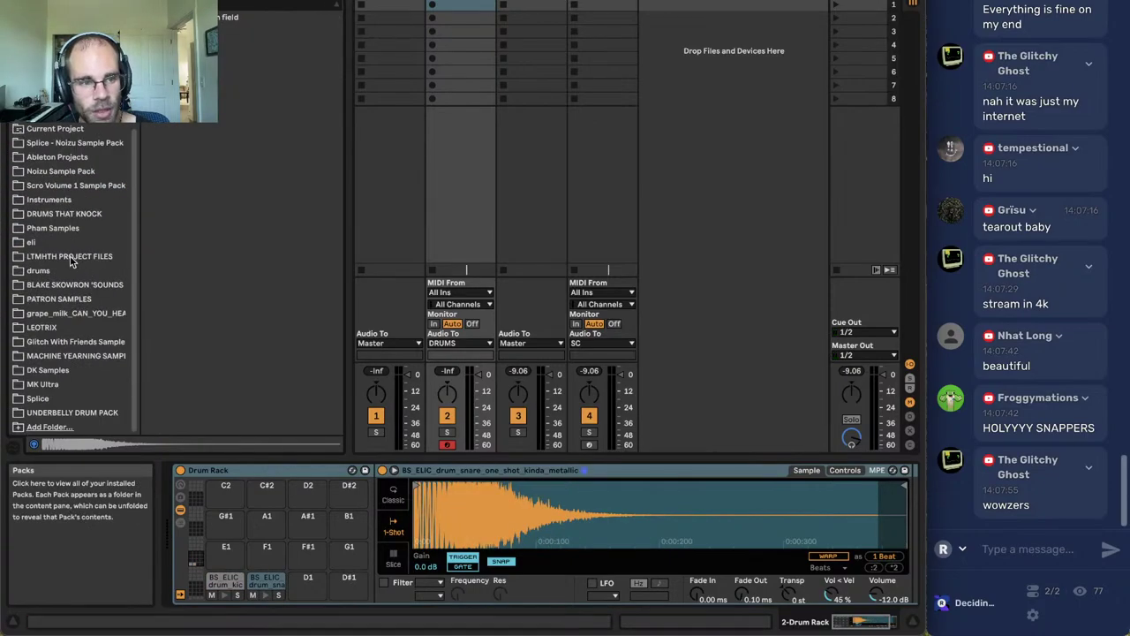
left_click(48, 313)
scroll(53, 265, "up", 3)
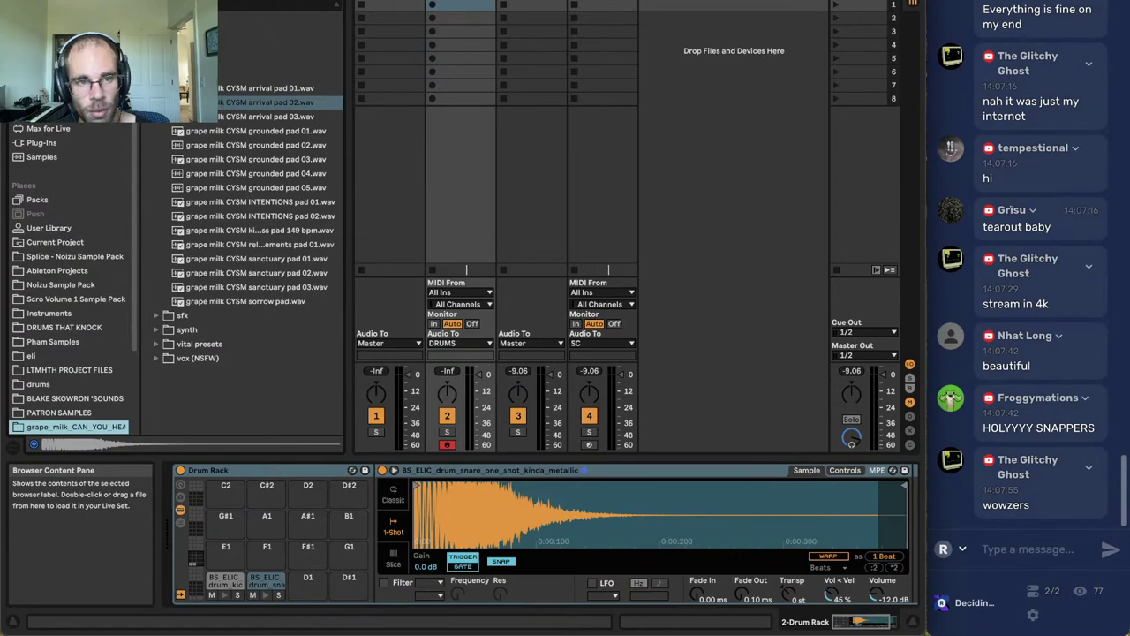
left_click(177, 74)
left_click(177, 60)
left_click(182, 102)
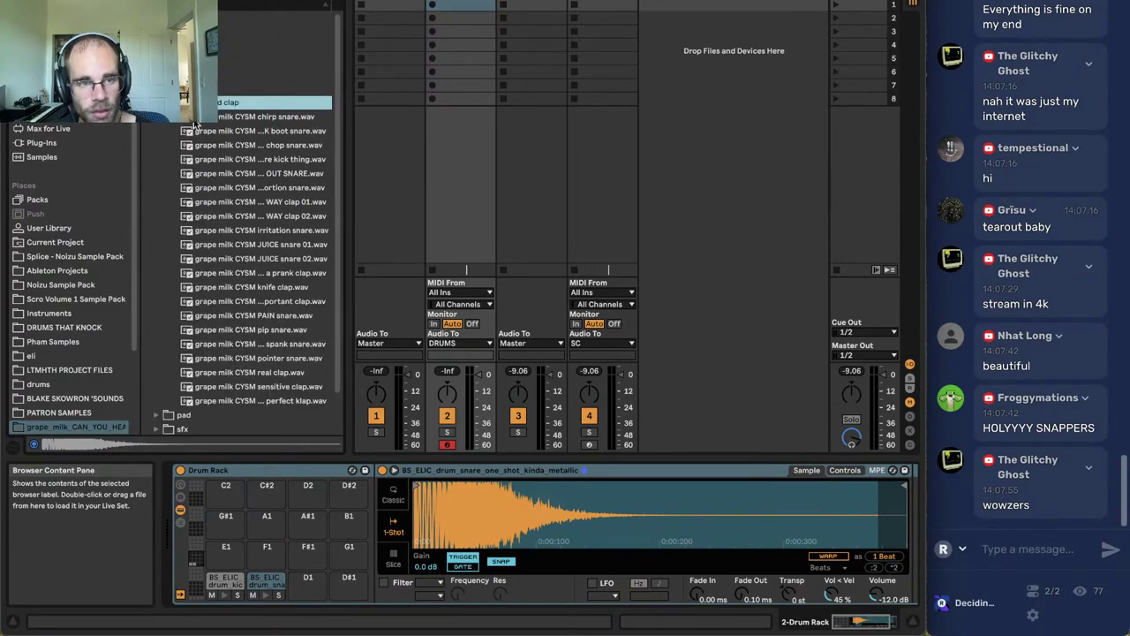
Audition the pack's snares and claps and replace the sample on pad C#1 with grape milk CYSM real clap.wav.
left_click(215, 133)
left_click(217, 148)
left_click(254, 117)
left_click(265, 344)
left_click(269, 386)
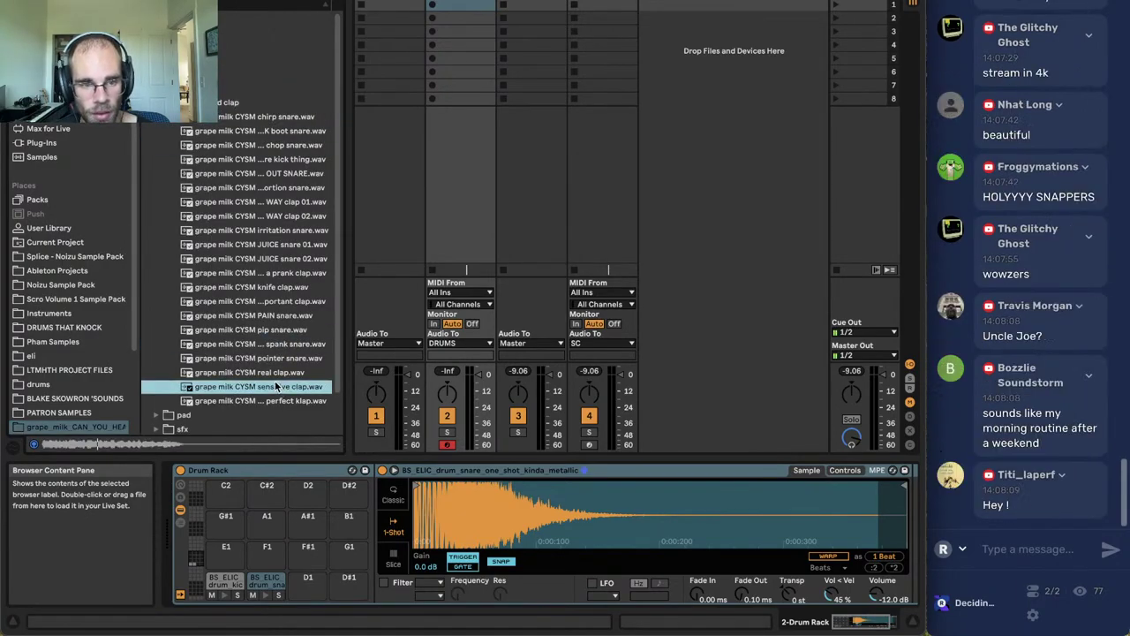
left_click(269, 371)
left_click(271, 359)
left_click_drag(276, 375, 269, 585)
Audition the grape milk pack's drum and top loops, widening the browser enough to read their full names.
left_click(182, 102)
left_click(183, 88)
left_click(232, 148)
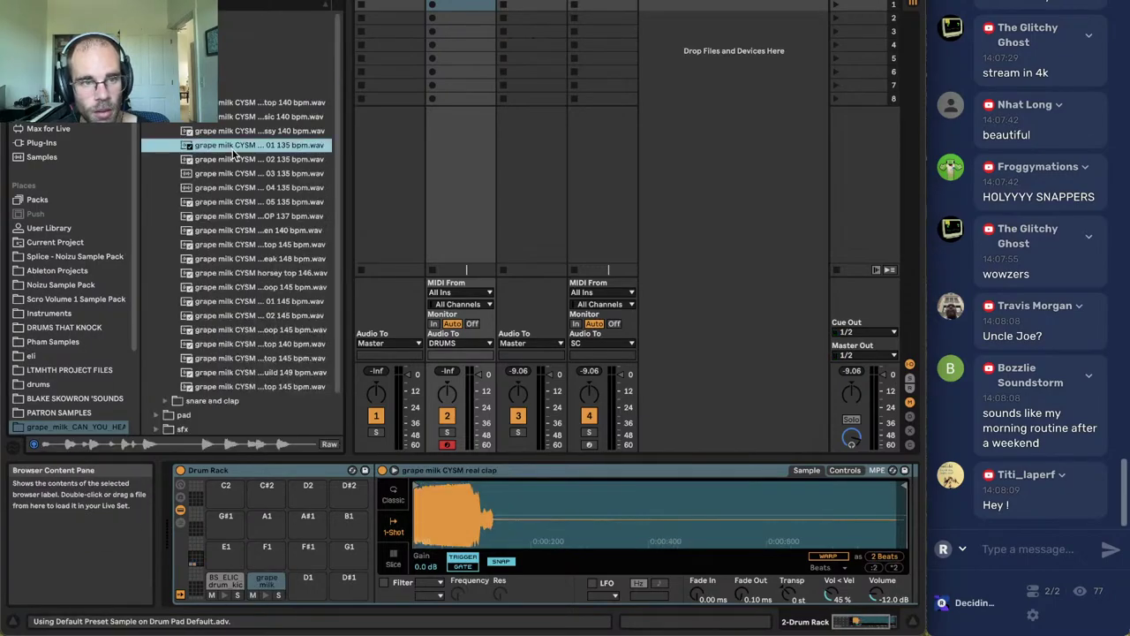
left_click(271, 216)
left_click(282, 287)
left_click_drag(348, 290, 464, 294)
left_click(284, 330)
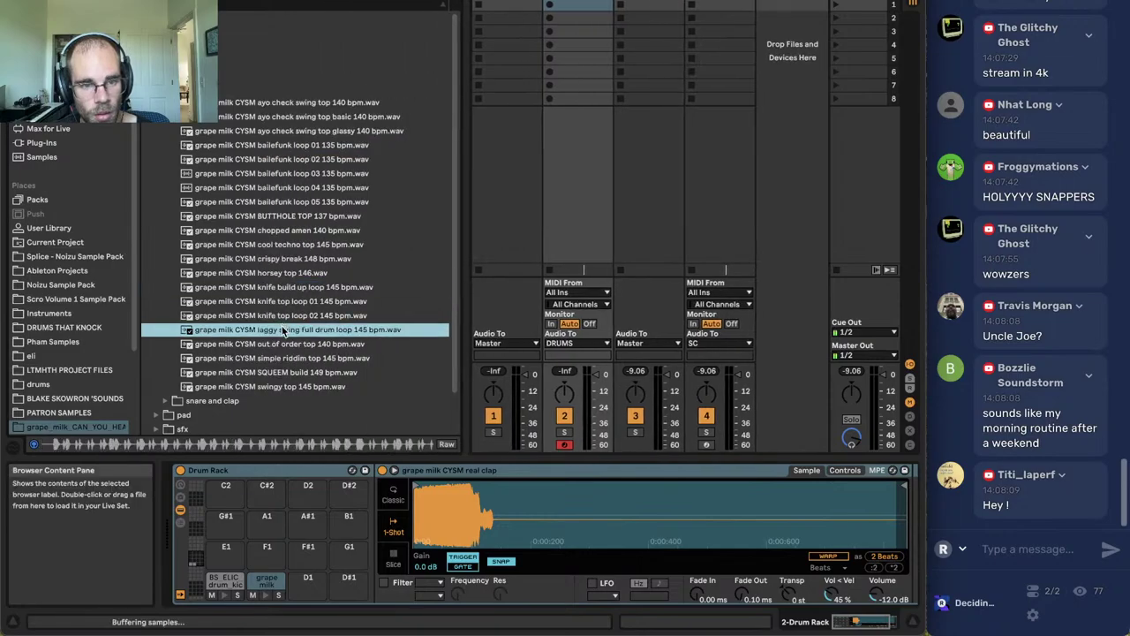
left_click(288, 357)
left_click(301, 315)
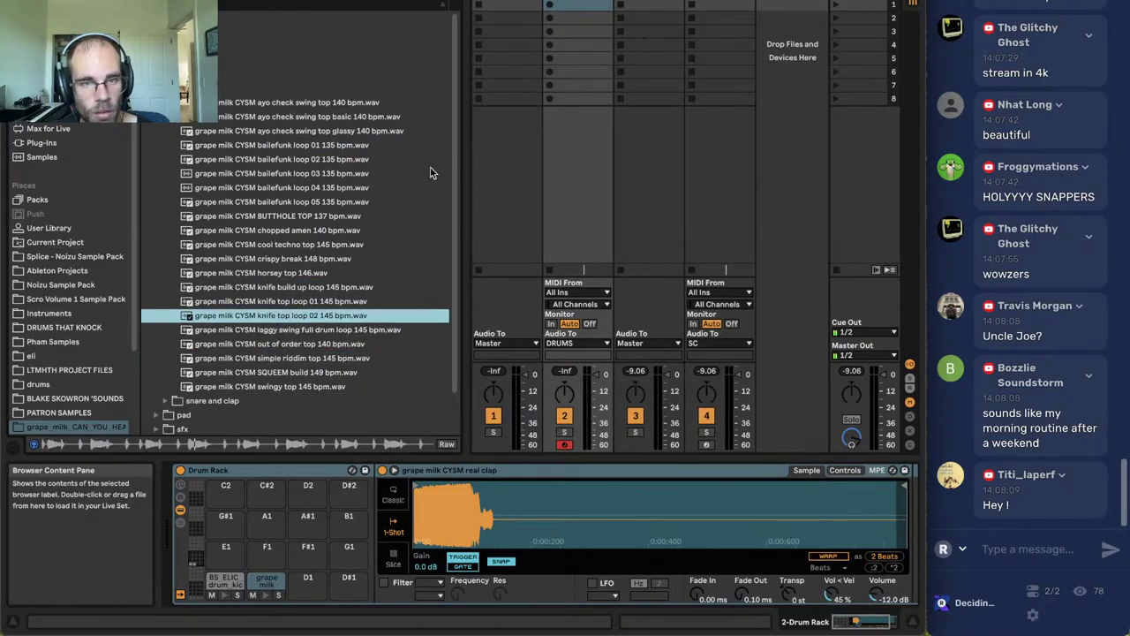
Insert an audio track after the Drum Rack and place grape milk CYSM knife top loop 02 145 bpm.wav in its first clip slot.
left_click(578, 1)
key("super+t")
left_click_drag(279, 316, 623, 6)
Create a MIDI clip in the Drum Rack's first slot with kicks on beats 1 and 1.3 and a clap on 1.3.
left_click(592, 4)
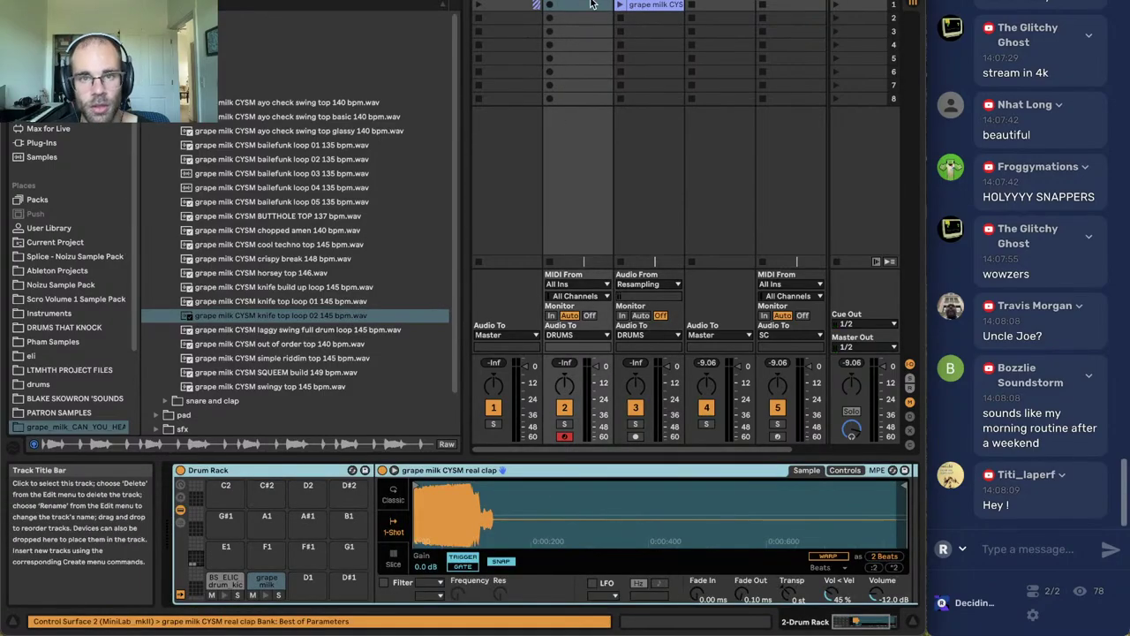
double_click(591, 5)
key("b")
left_click(567, 334)
left_click(744, 317)
left_click(744, 334)
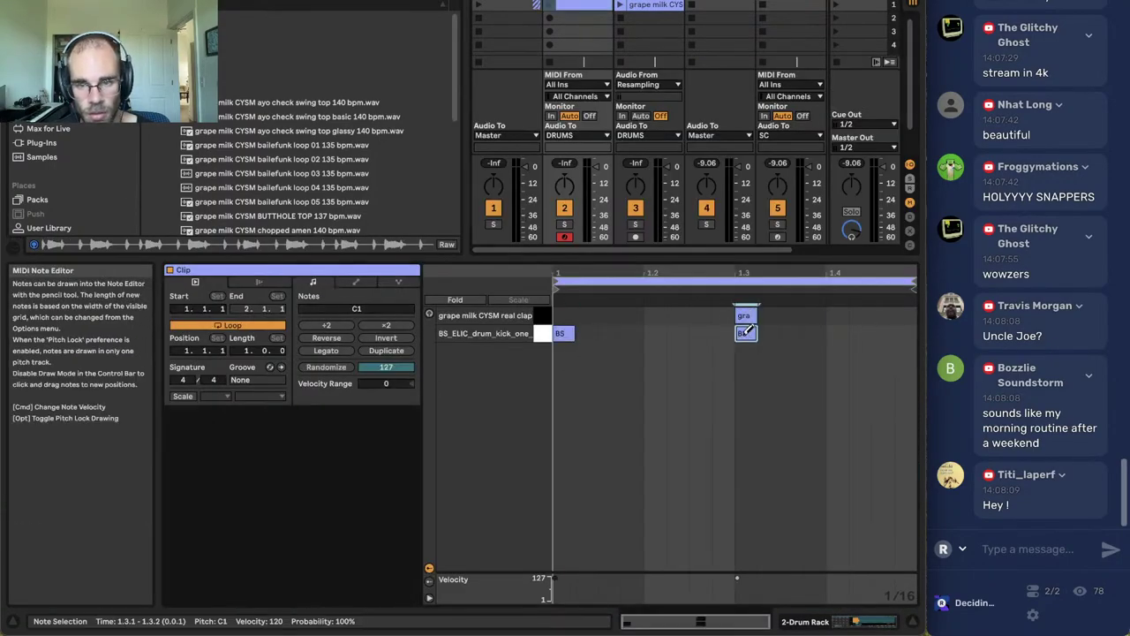
Launch the kick and clap clip and the knife top loop, and set the DRUMS group's volume to -4.0 dB.
left_click(549, 5)
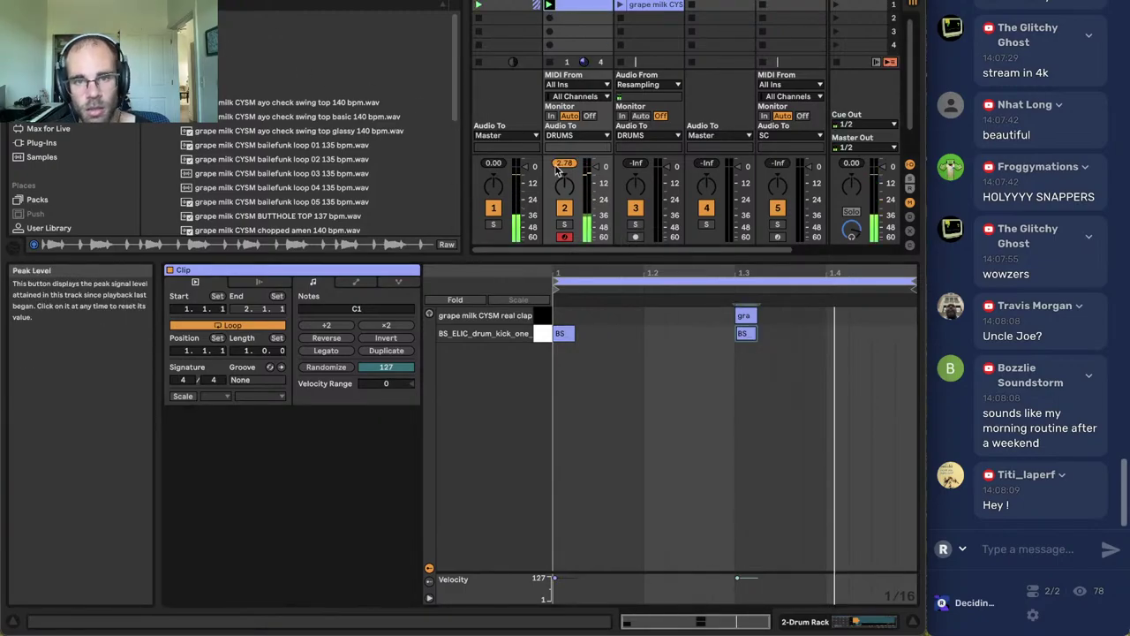
left_click_drag(533, 168, 527, 179)
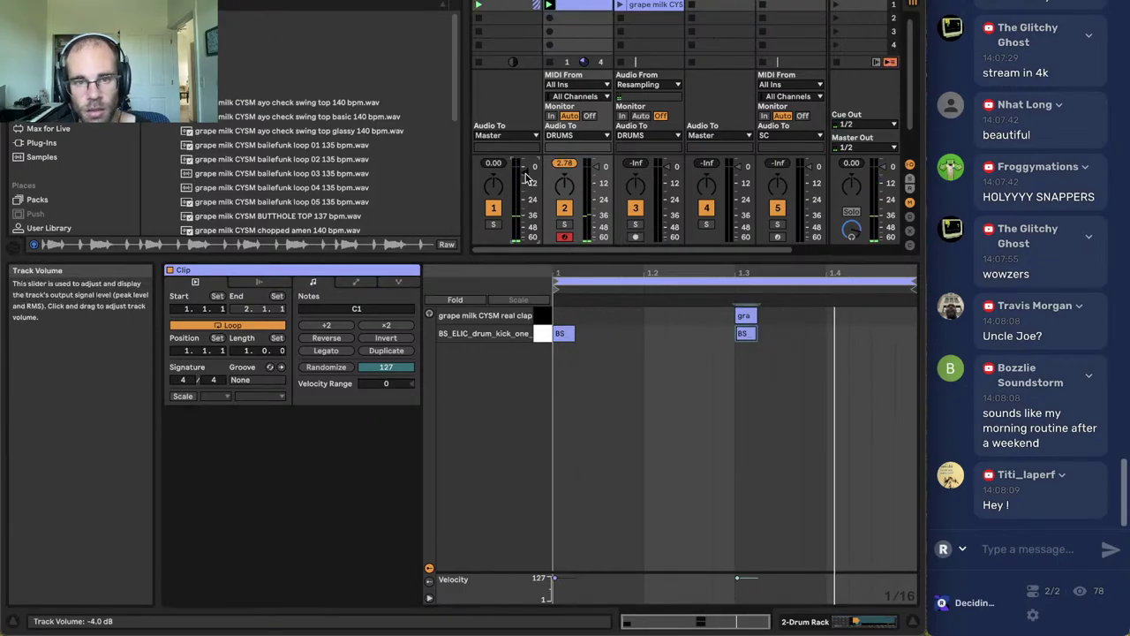
left_click(621, 5)
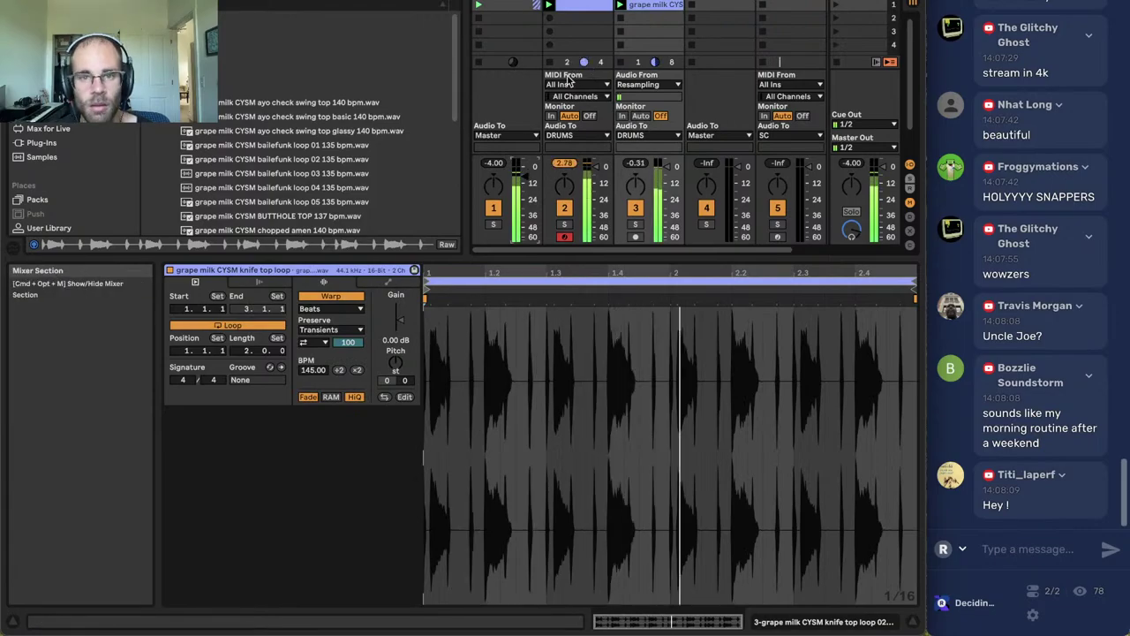
Open the Drum Rack's kick and clap clip and duplicate its loop so it spans two bars.
left_click(582, 16)
left_click(587, 8)
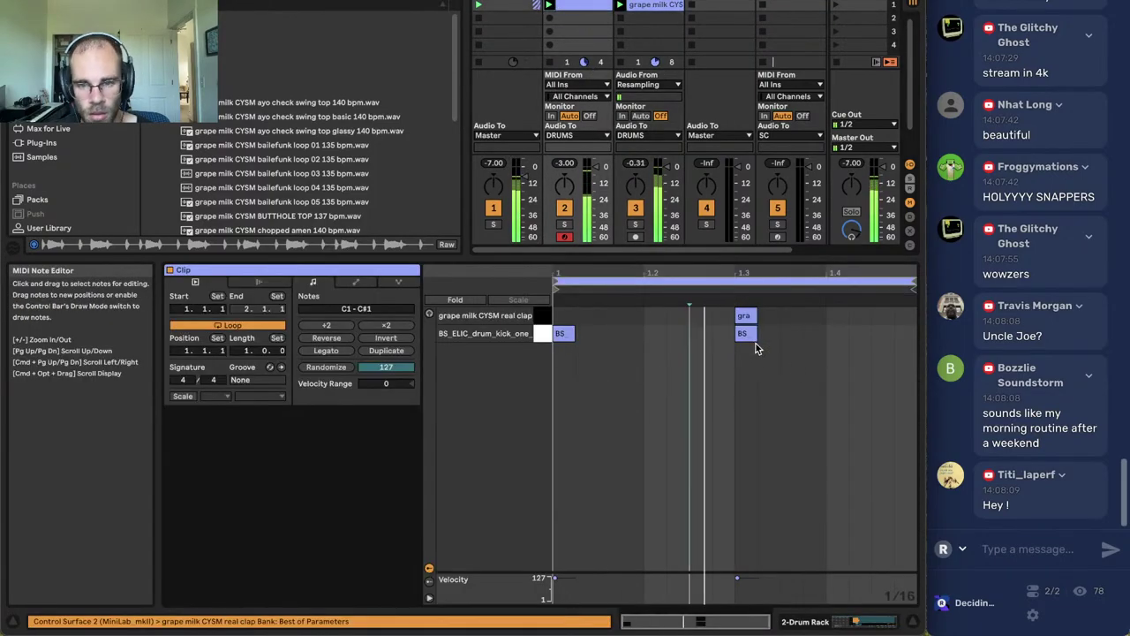
left_click(747, 333)
left_click(386, 351)
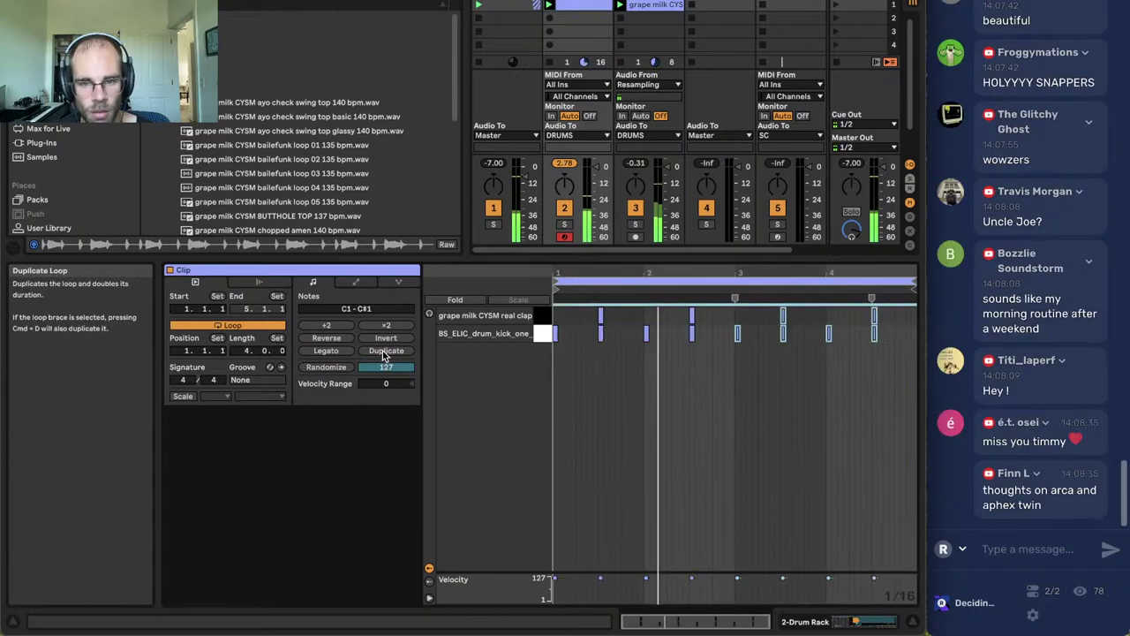
left_click_drag(666, 273, 666, 302)
left_click(649, 366)
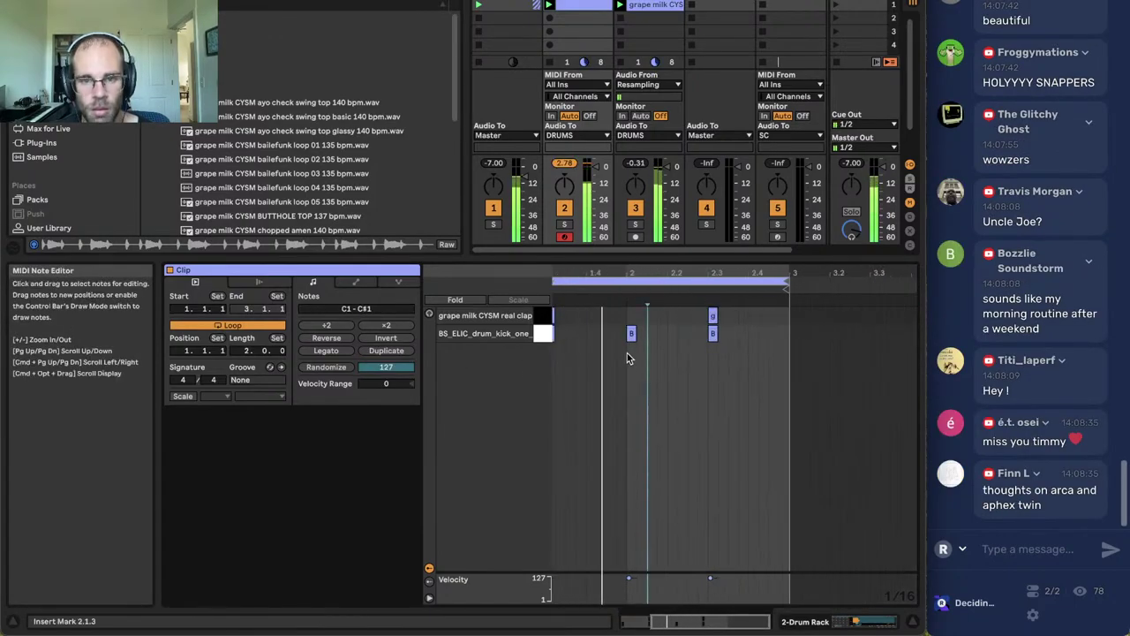
Move the kick at the start of bar 2 to 2.2, and hide the browser.
left_click_drag(630, 335, 673, 340)
left_click(660, 368)
left_click(689, 388)
left_click(712, 376)
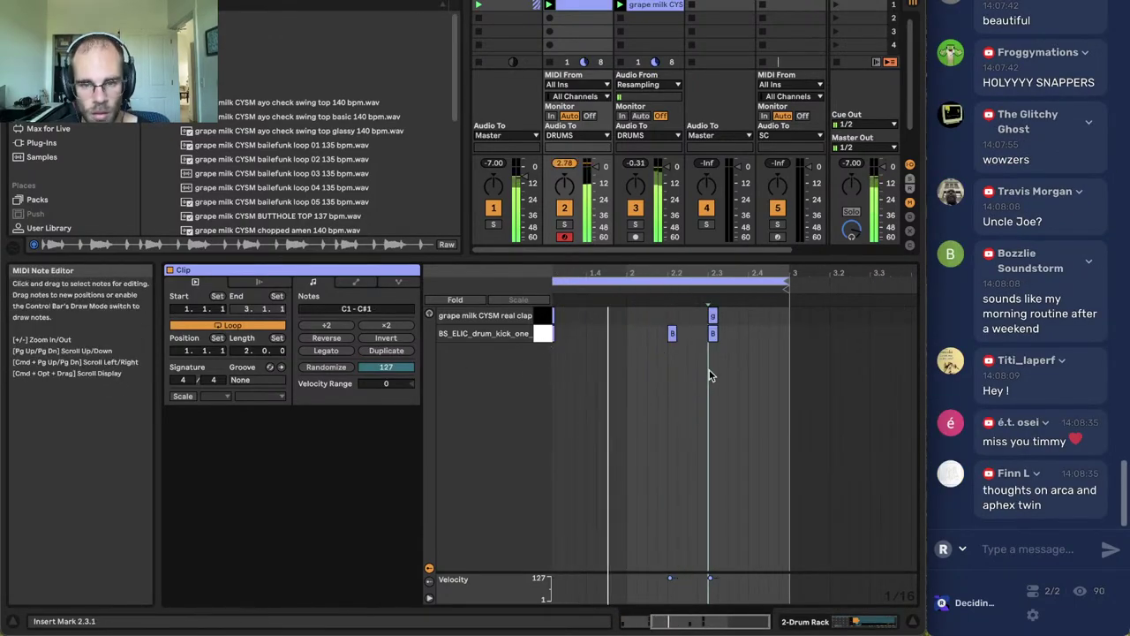
left_click(12, 4)
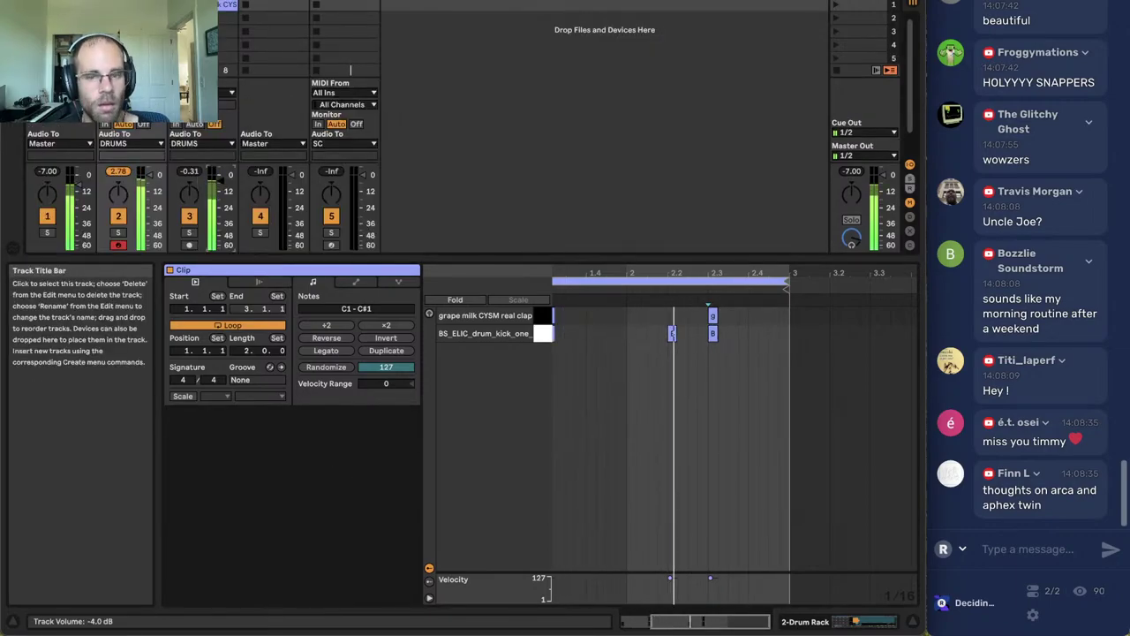
Add kicks on 2.4.3 and 2.4.4, and duplicate the drum clip's loop to four bars.
left_click(785, 333)
left_click(389, 352)
key("b")
left_click(643, 415)
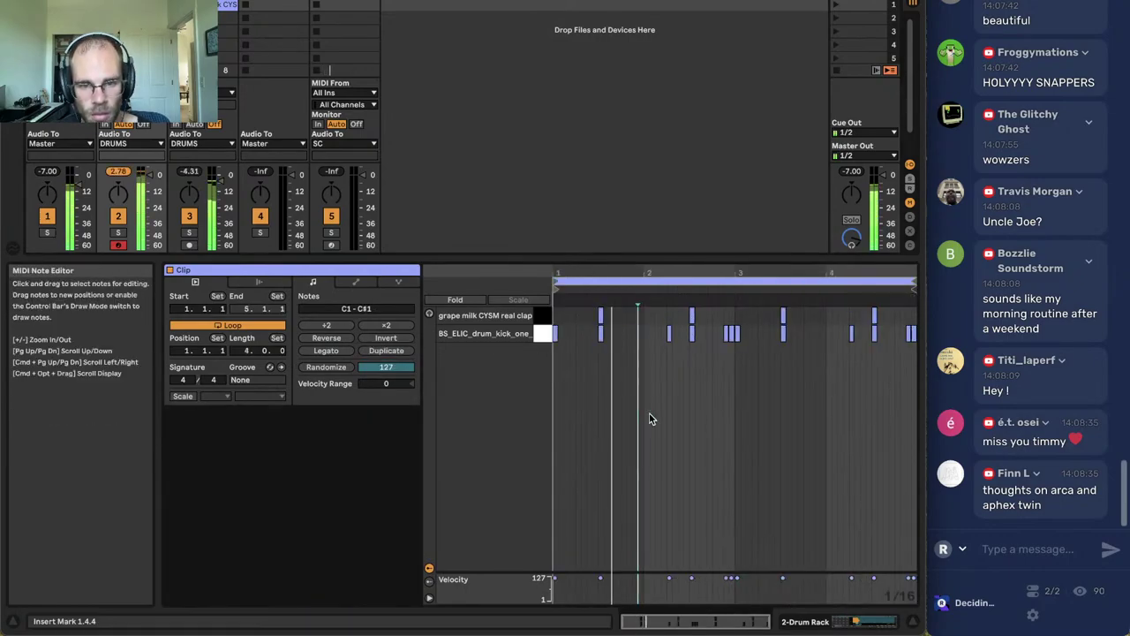
left_click(669, 405)
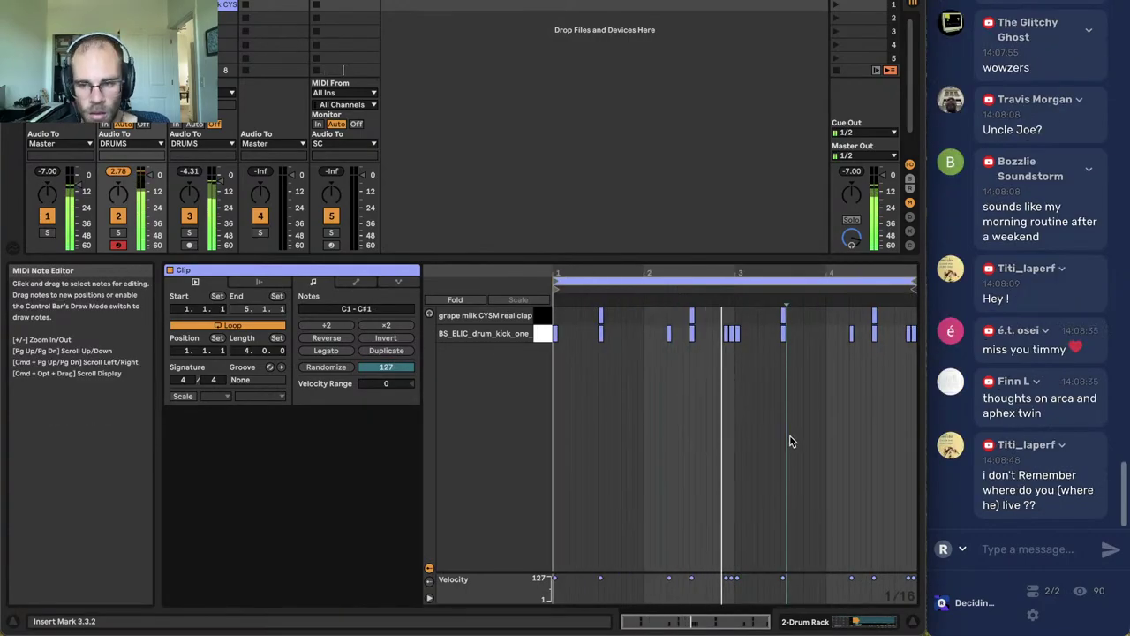
Vary the kick fills: remove the kick on 2.4.4, and replace the one on 4.4.3 with kicks on 4.4.1 and 4.4.2.
left_click(732, 334)
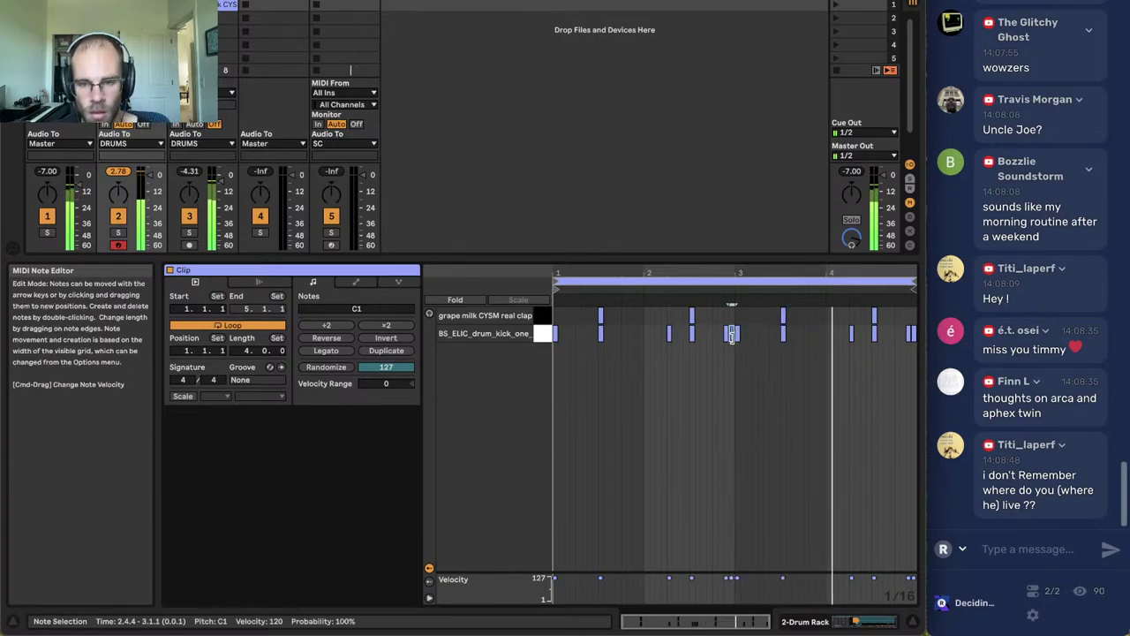
key("Delete")
left_click(908, 339)
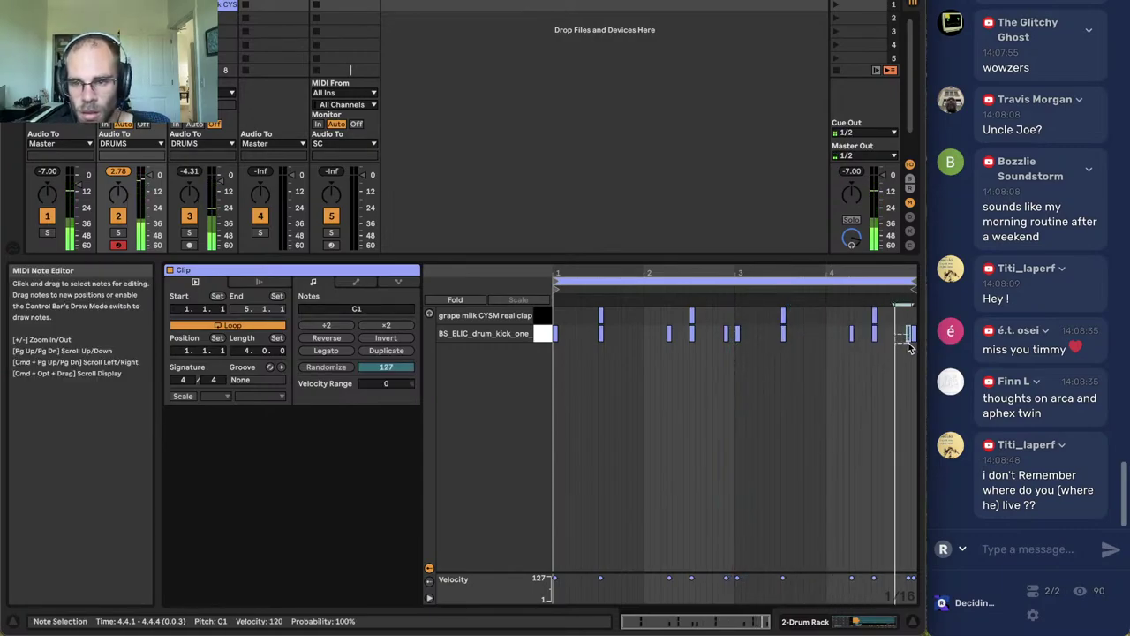
key("Left")
key("Left")
left_click_drag(909, 274, 908, 323)
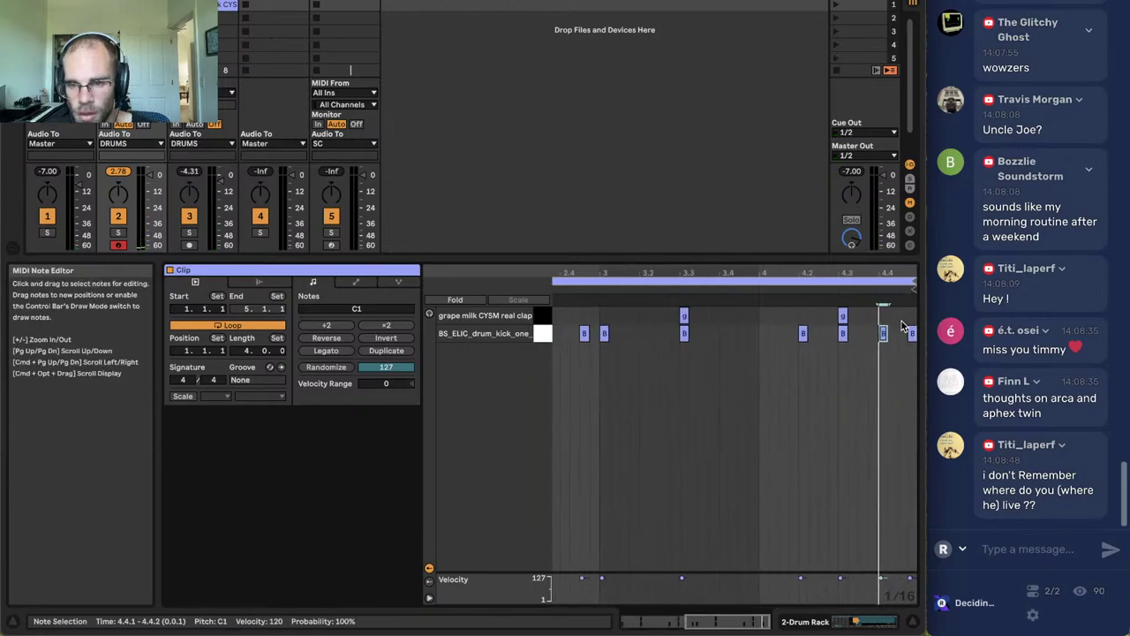
key("super+d")
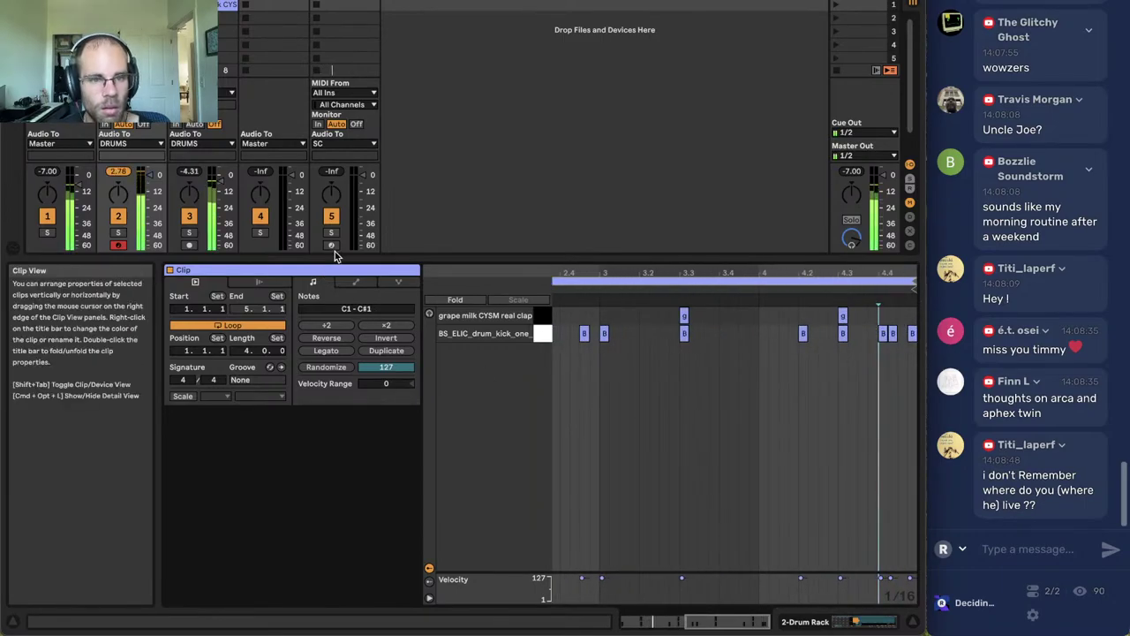
Arm the METALLIC STAB track and capture a four-bar F3 to C#4 phrase into its first clip slot, ending with playback stopped.
left_click(333, 247)
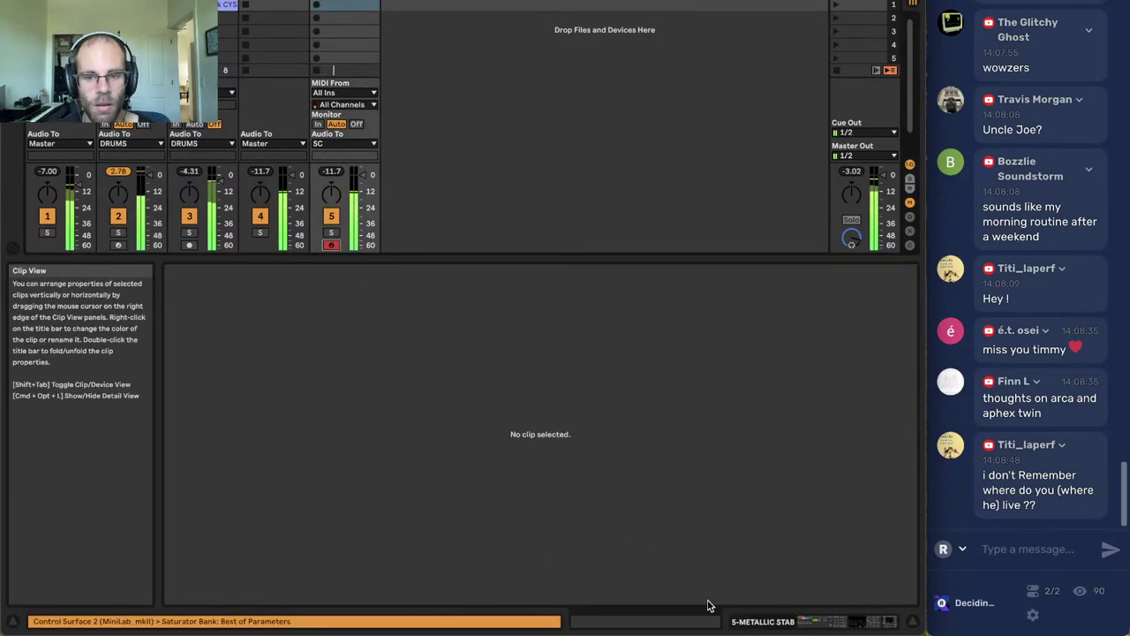
left_click(766, 621)
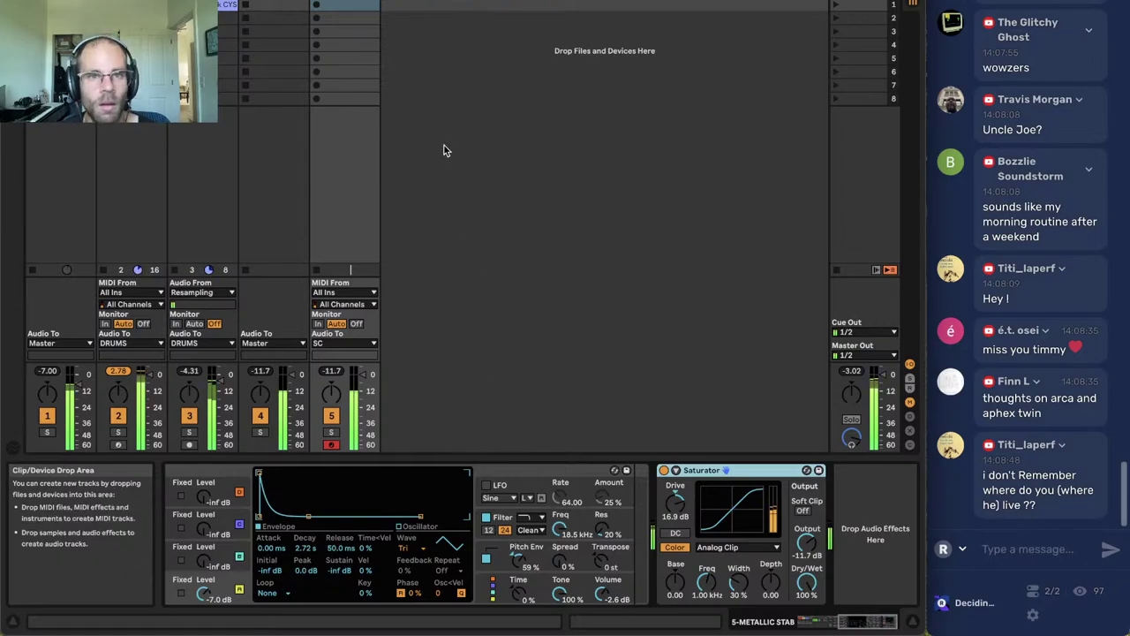
left_click(442, 1)
left_click(620, 342)
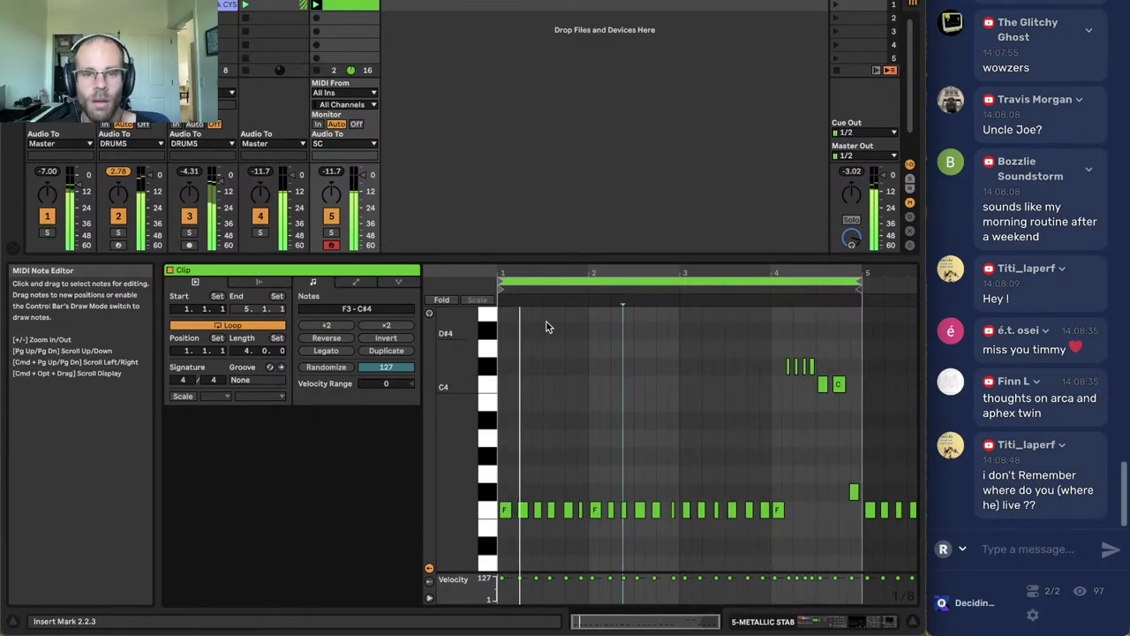
left_click_drag(513, 268, 558, 401)
left_click(588, 418)
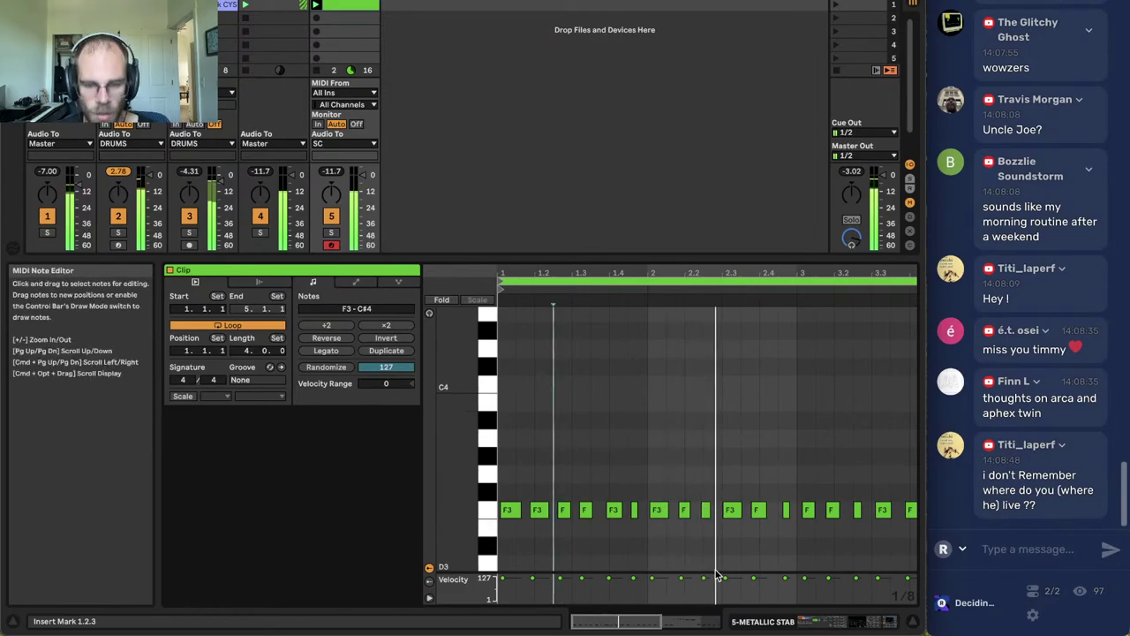
key("space")
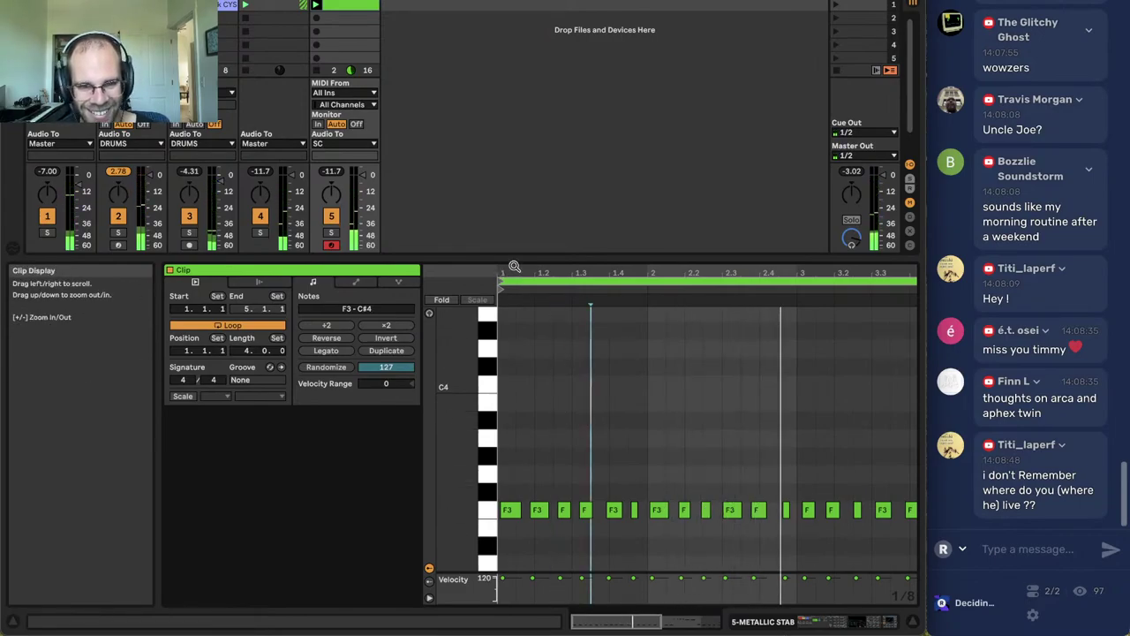
Shift all the stab clip's notes earlier so the first starts on 1.1.1, and quantize them to the 1/16 grid.
left_click_drag(515, 269, 531, 317)
left_click(650, 425)
key("super+a")
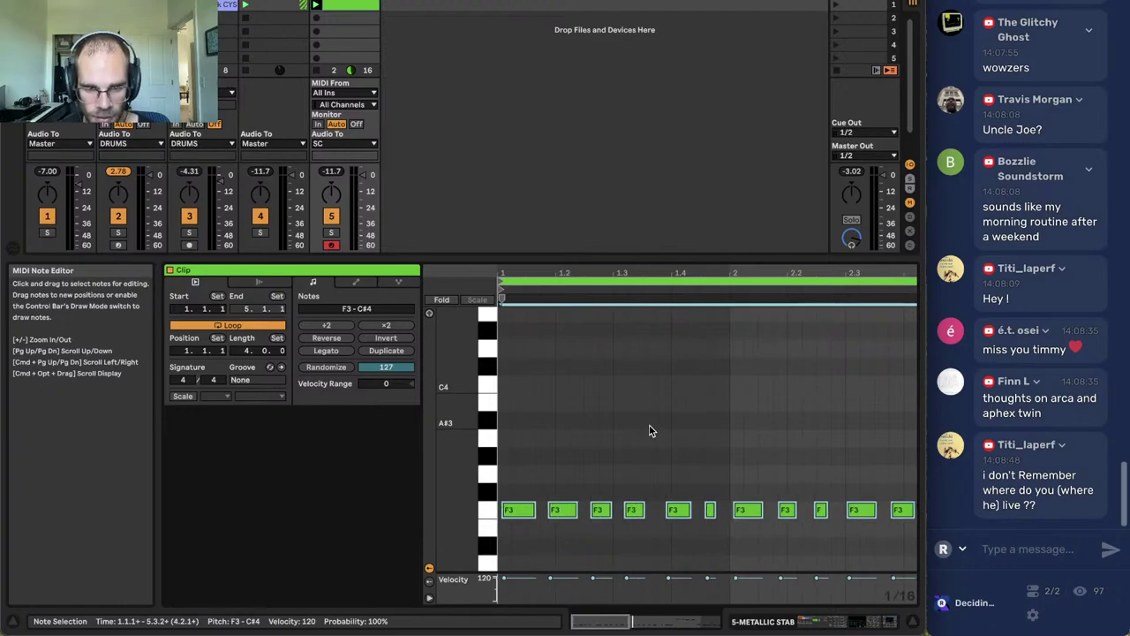
left_click_drag(511, 512, 507, 516)
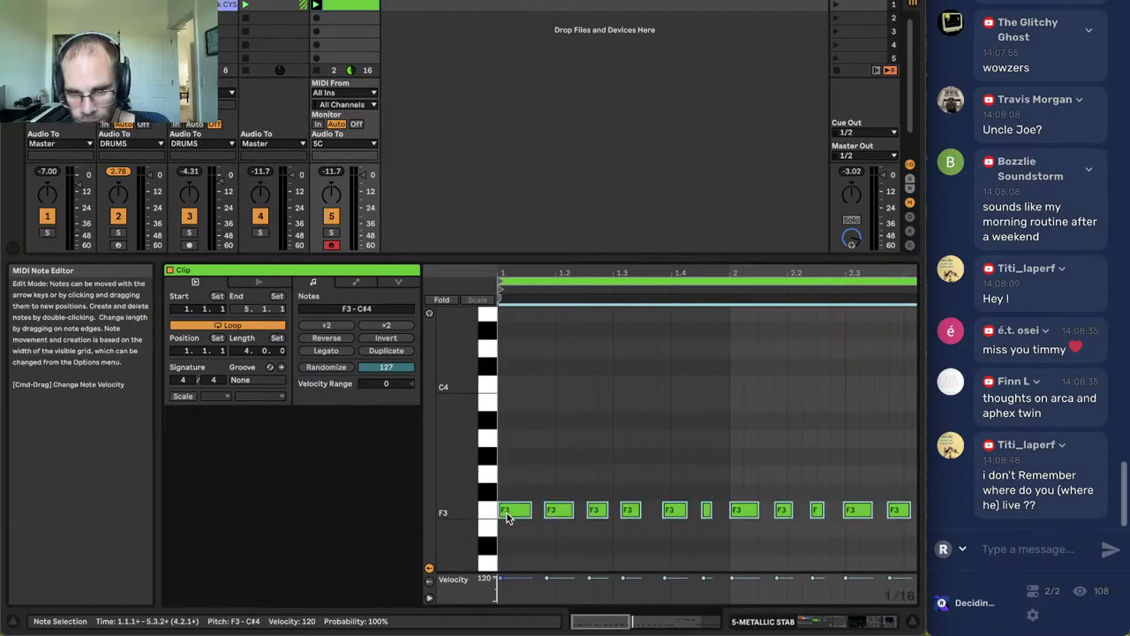
key("ctrl+u")
left_click(516, 439)
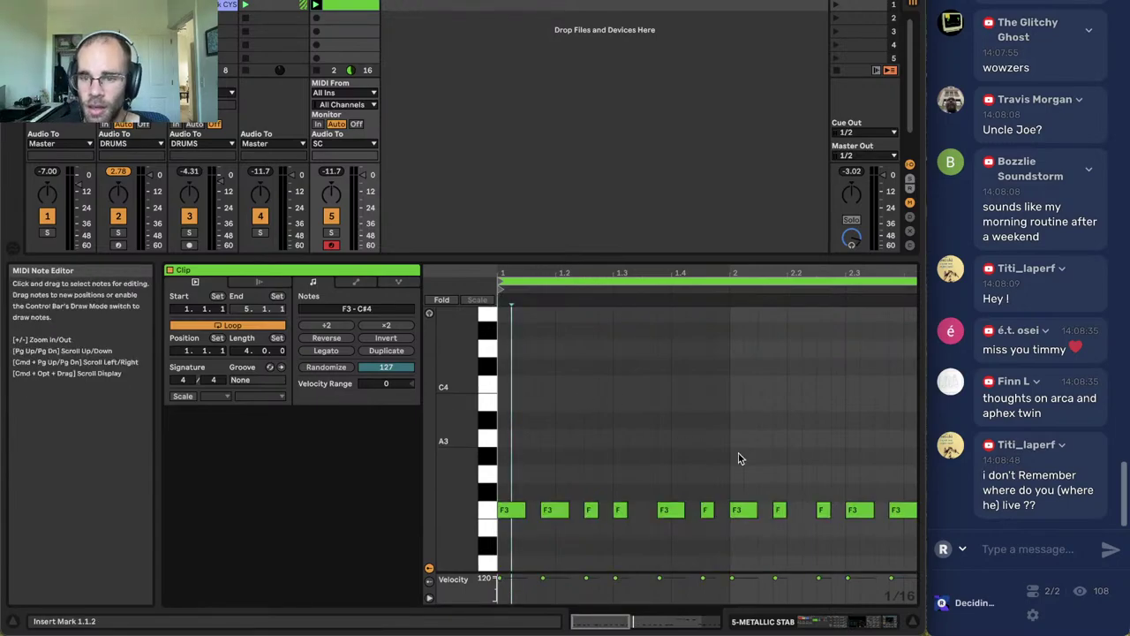
Play the quantized stab clip with the drums and examine its note timing through the end of bar 4.
left_click(689, 384)
left_click(674, 409)
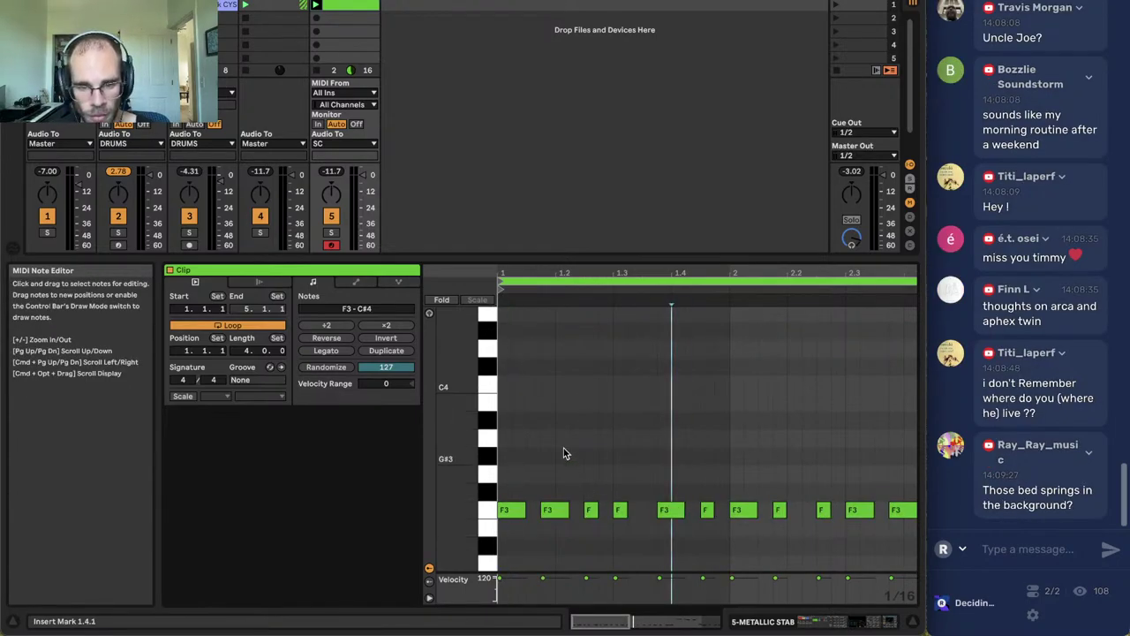
left_click(599, 447)
key("space")
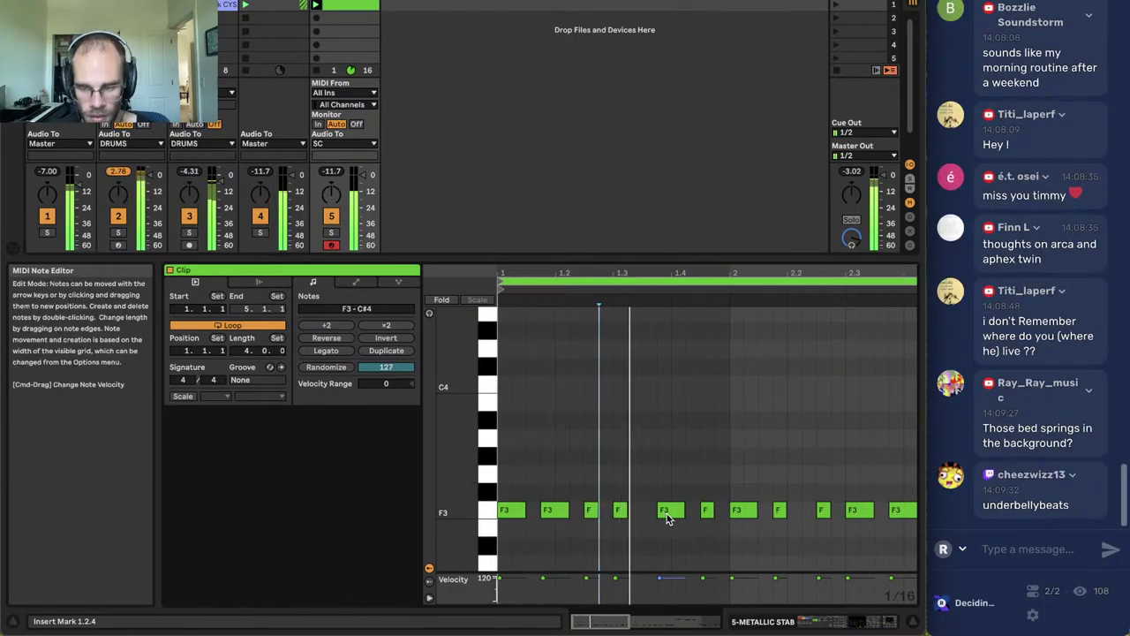
left_click_drag(721, 276, 606, 270)
left_click(678, 423)
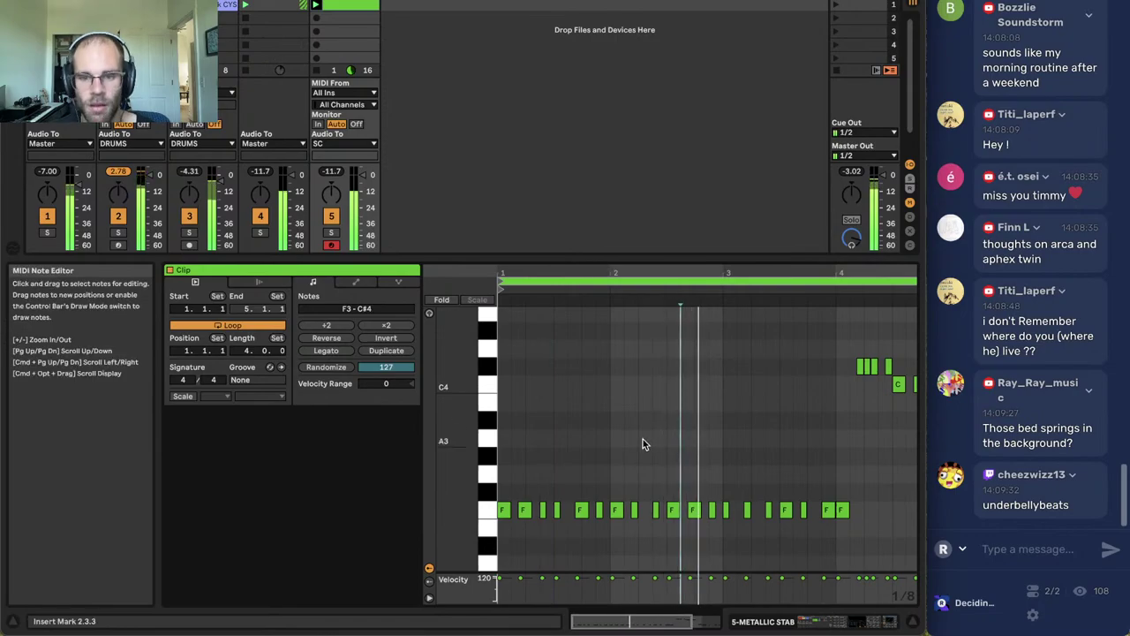
left_click(792, 437)
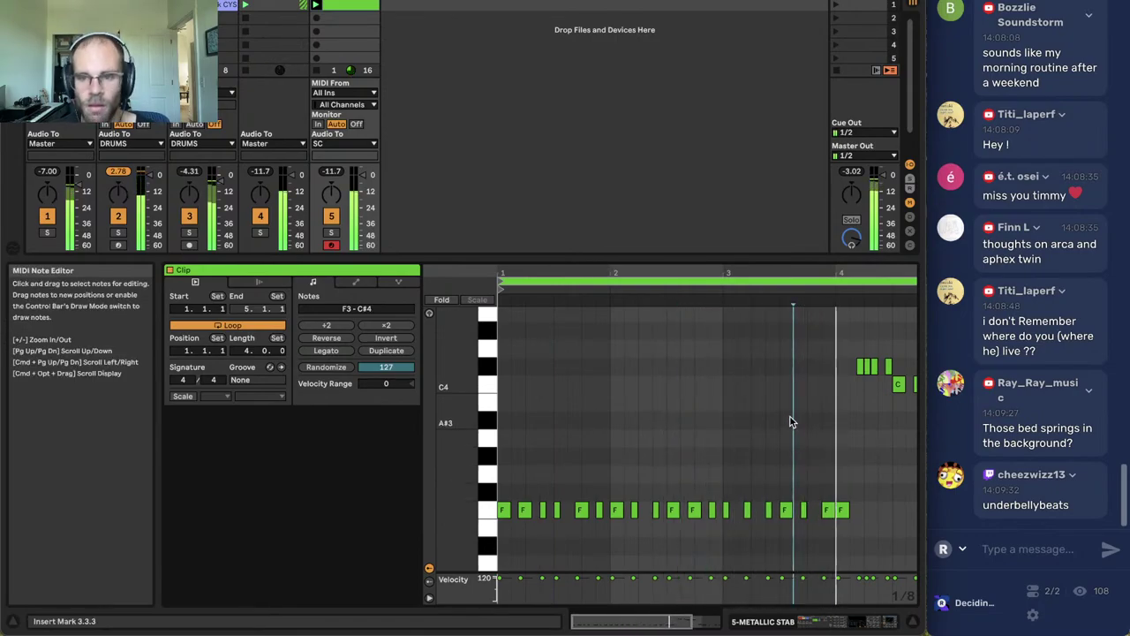
mouse_move(907, 272)
left_mouse_down()
mouse_move(886, 286)
mouse_move(739, 288)
left_mouse_up()
left_click(702, 415)
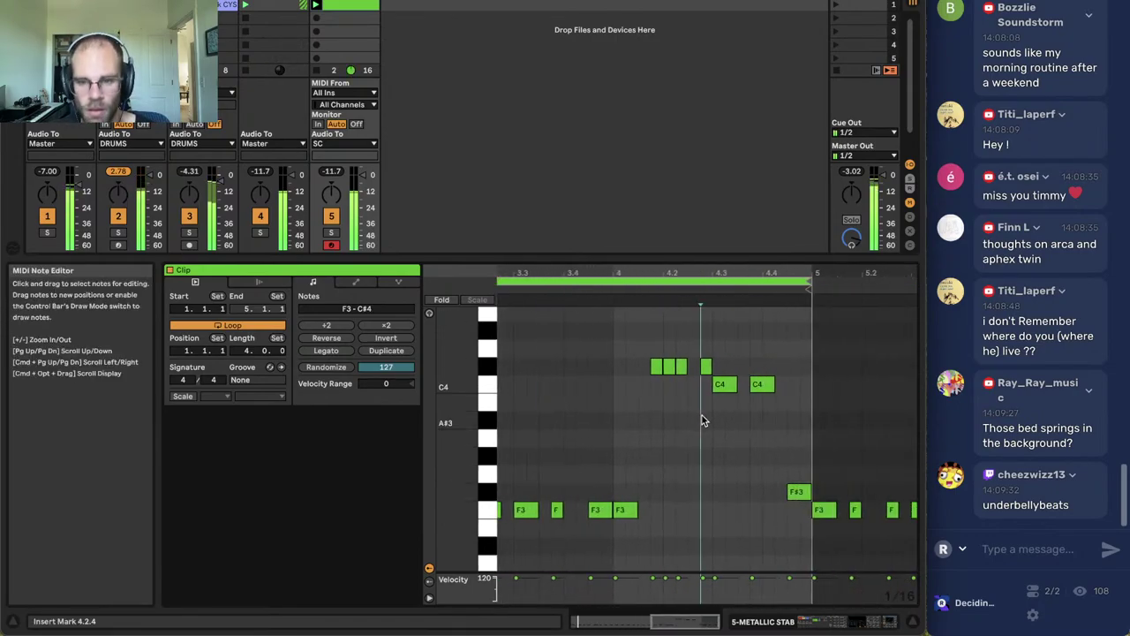
left_click(683, 443)
left_click(667, 419)
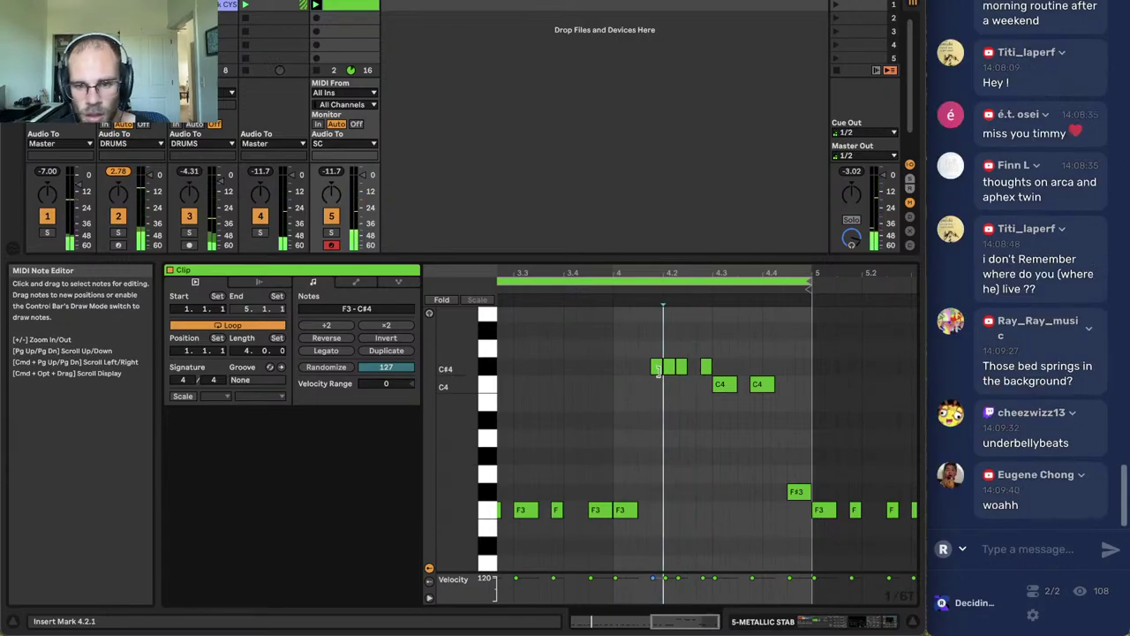
Replace the C#4 notes in bar 4 with three consecutive notes on the 1/8 triplet grid.
left_click(656, 368)
key("b")
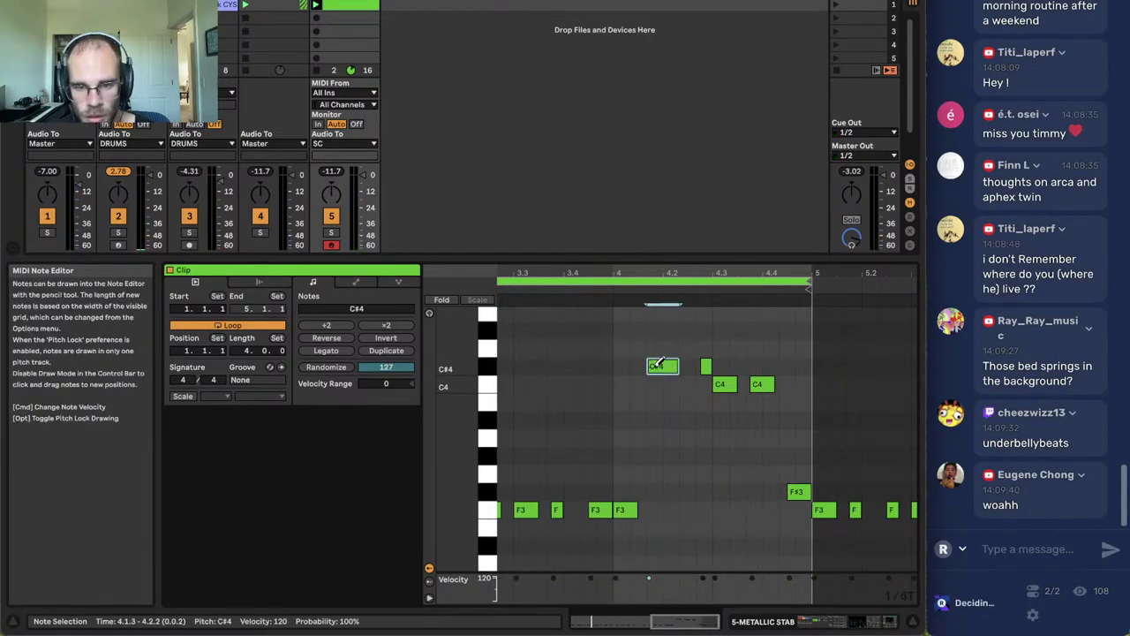
key("super+1")
left_click(659, 366)
left_click_drag(656, 366, 679, 364)
left_click(709, 364)
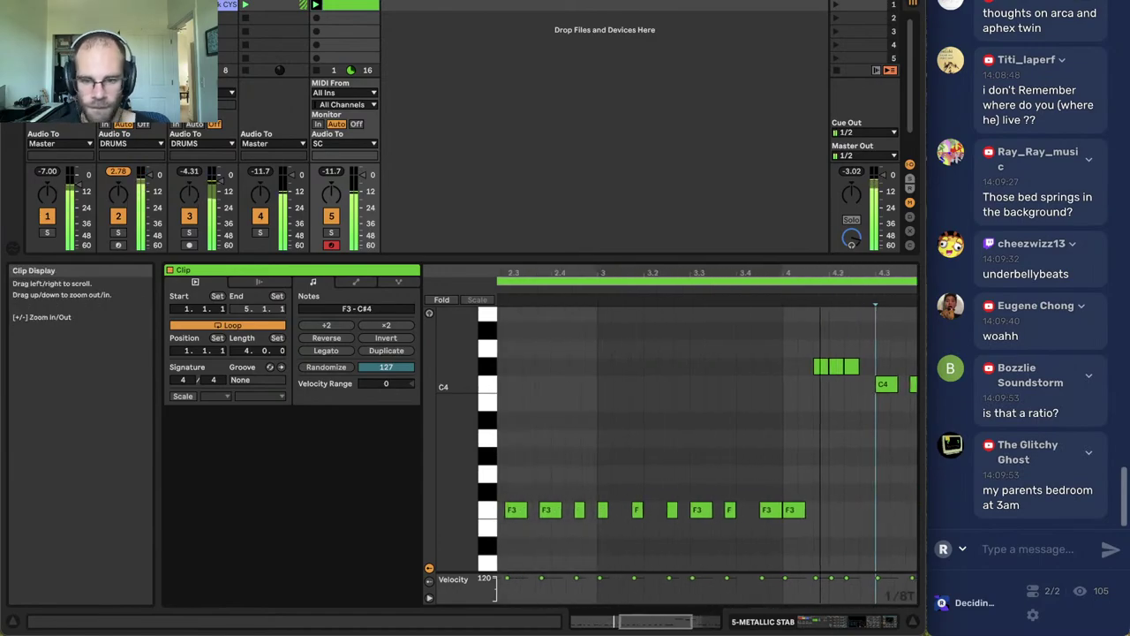
Set the SC group's Duck_Buddy trigger source to the Drum Rack's BS_ELIC_drum_kick_one_shot_dnb chain, Post FX.
left_click(883, 620)
left_click(274, 1)
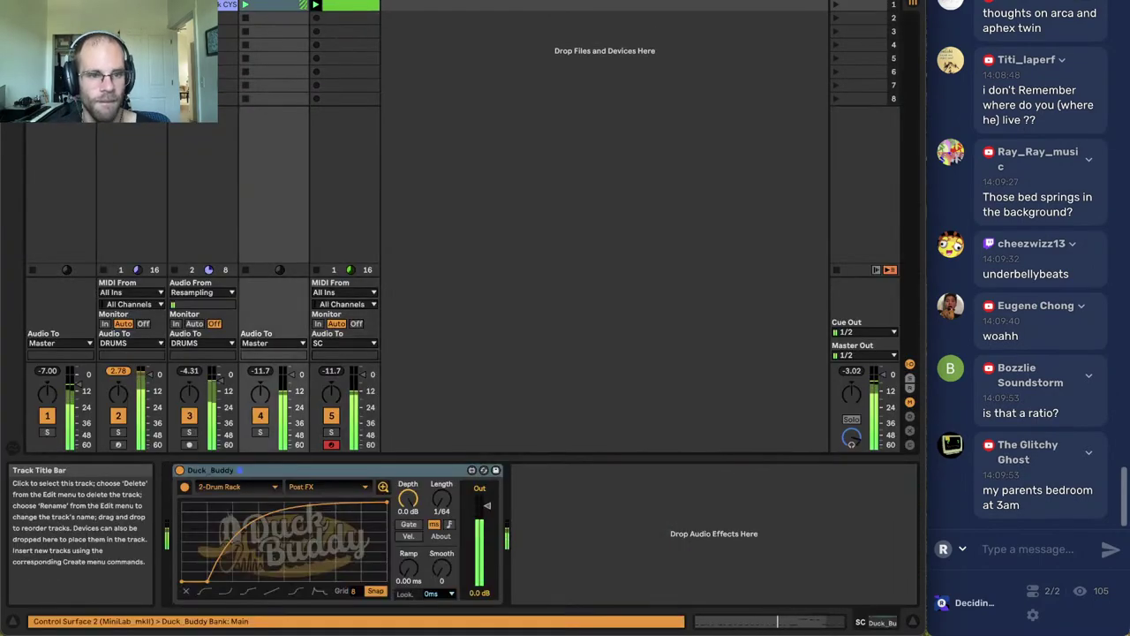
left_click(620, 587)
left_click(223, 491)
left_click(311, 489)
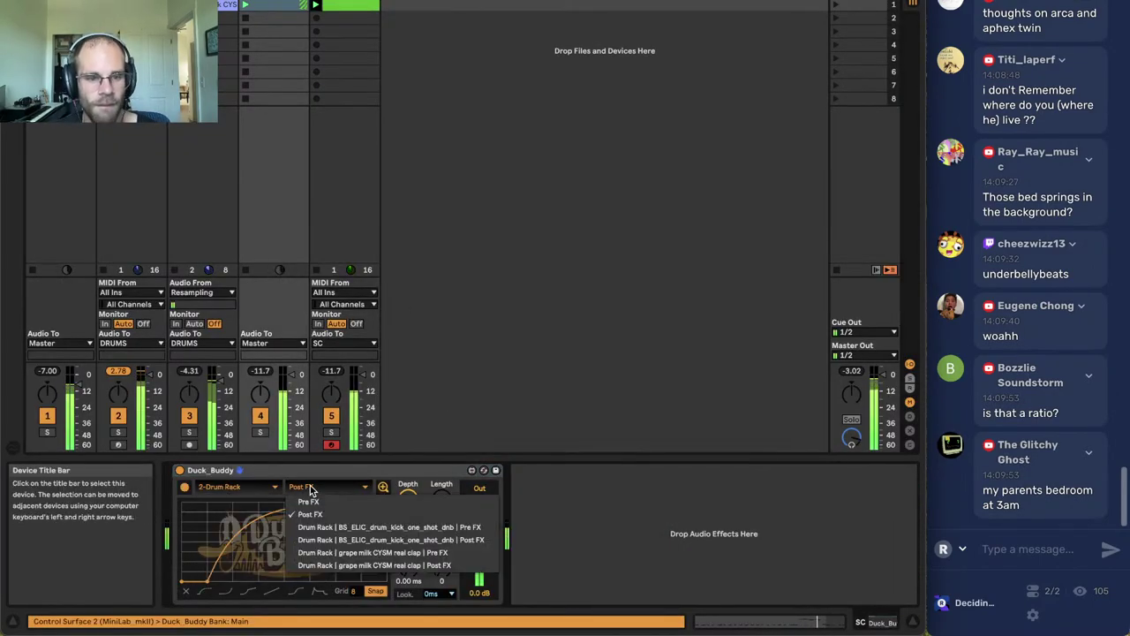
left_click(356, 536)
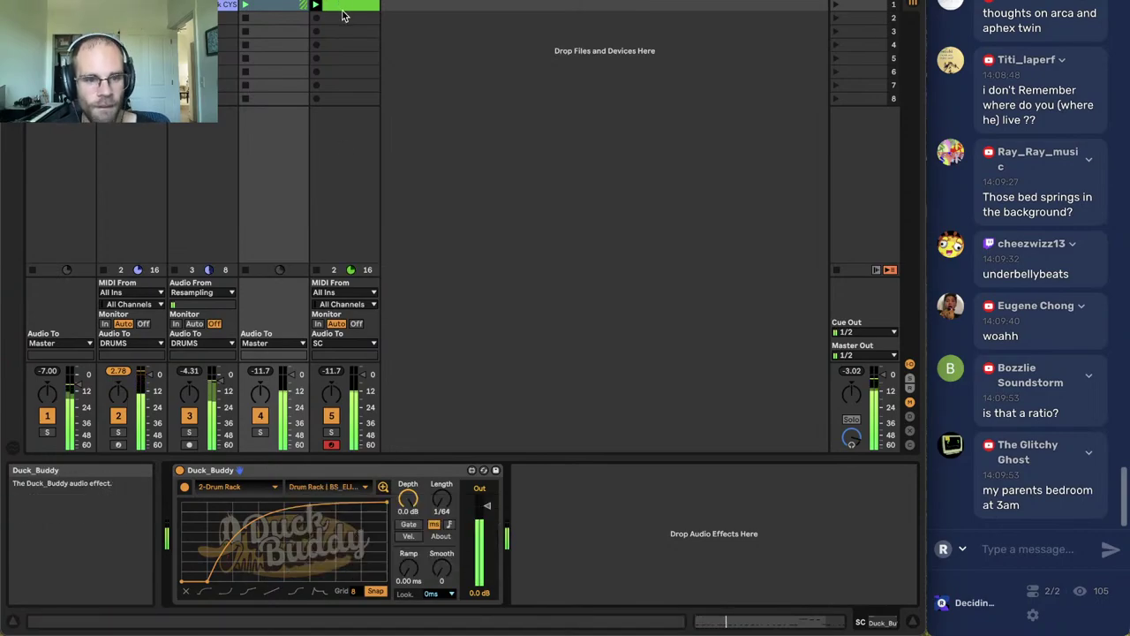
left_click(258, 474)
key("Delete")
key("super+z")
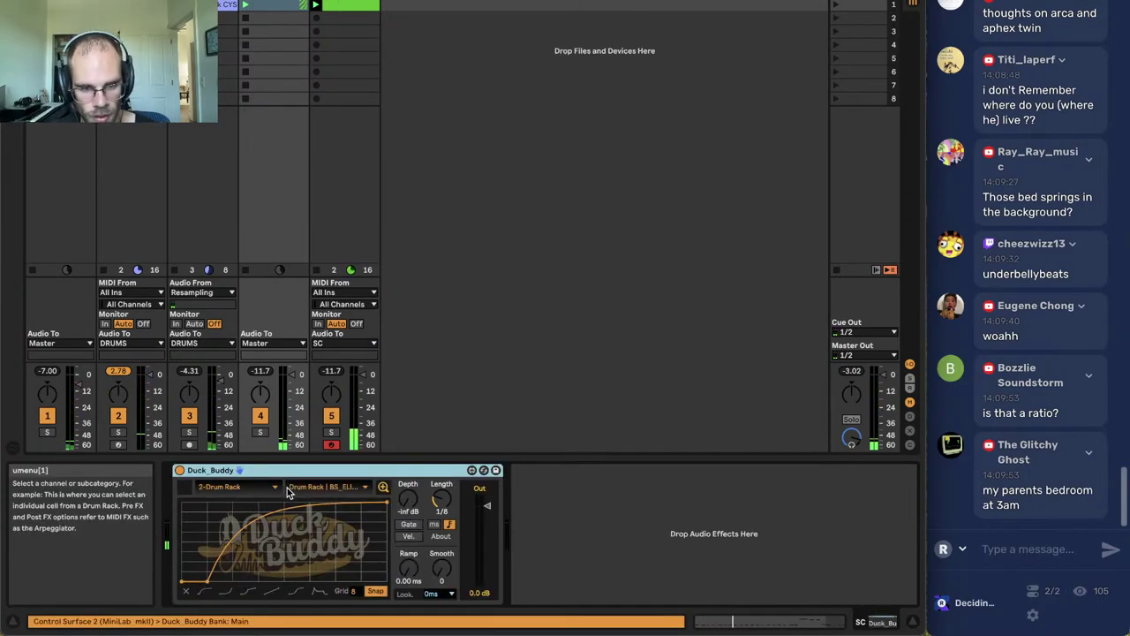
Reopen the METALLIC STAB clip and add a fourth C#4 triplet note directly after the three in bar 4.
double_click(359, 7)
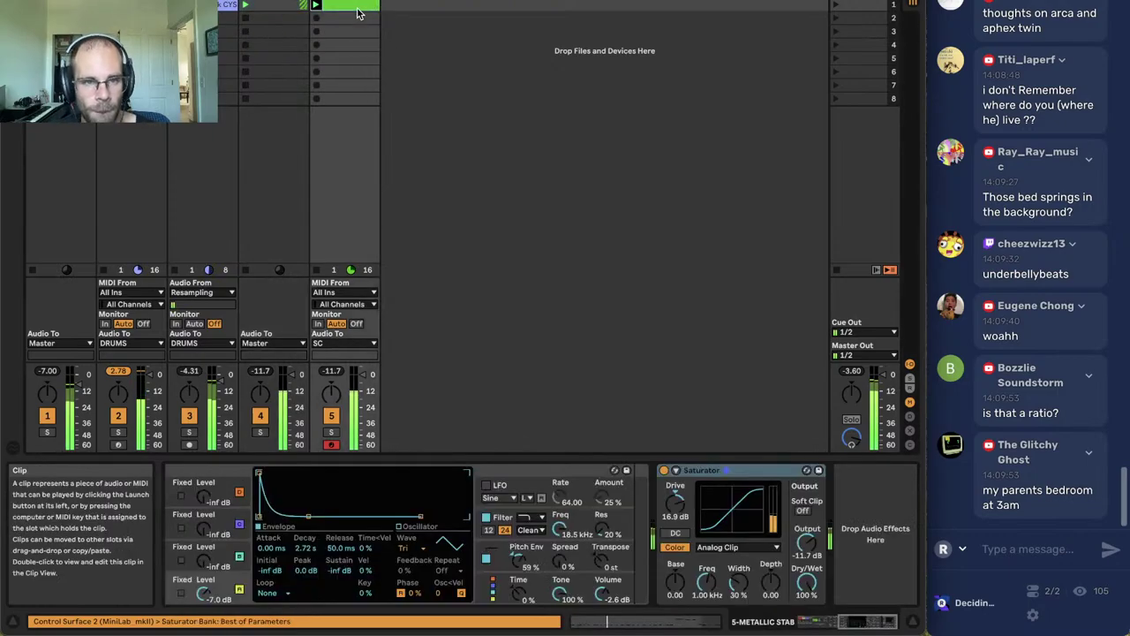
left_click(787, 389)
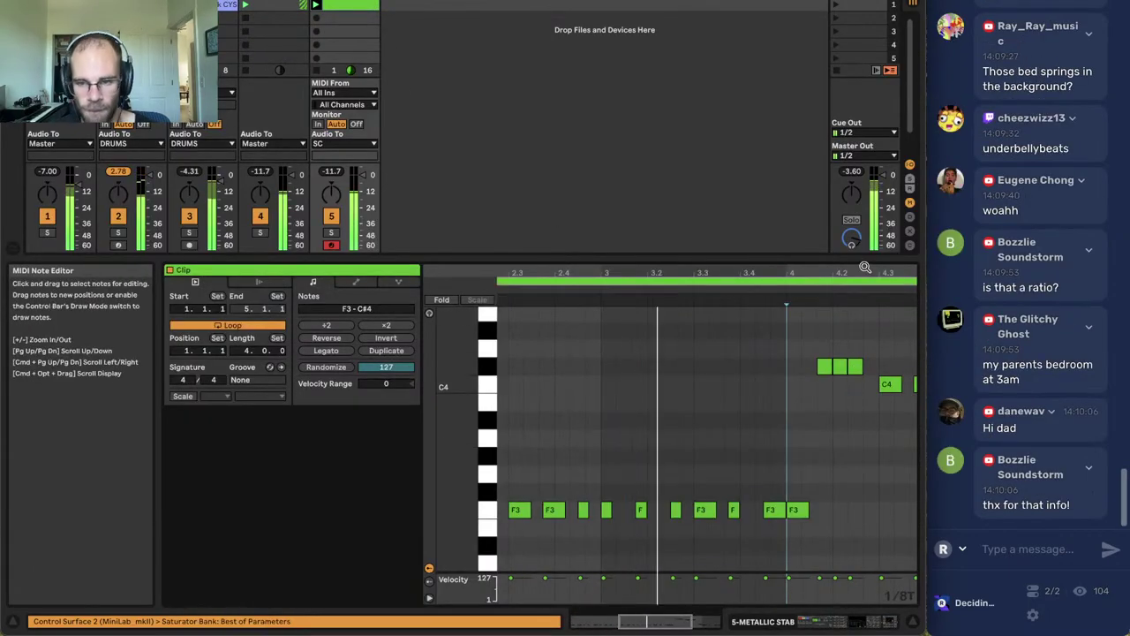
left_click_drag(865, 268, 774, 269)
left_click(790, 406)
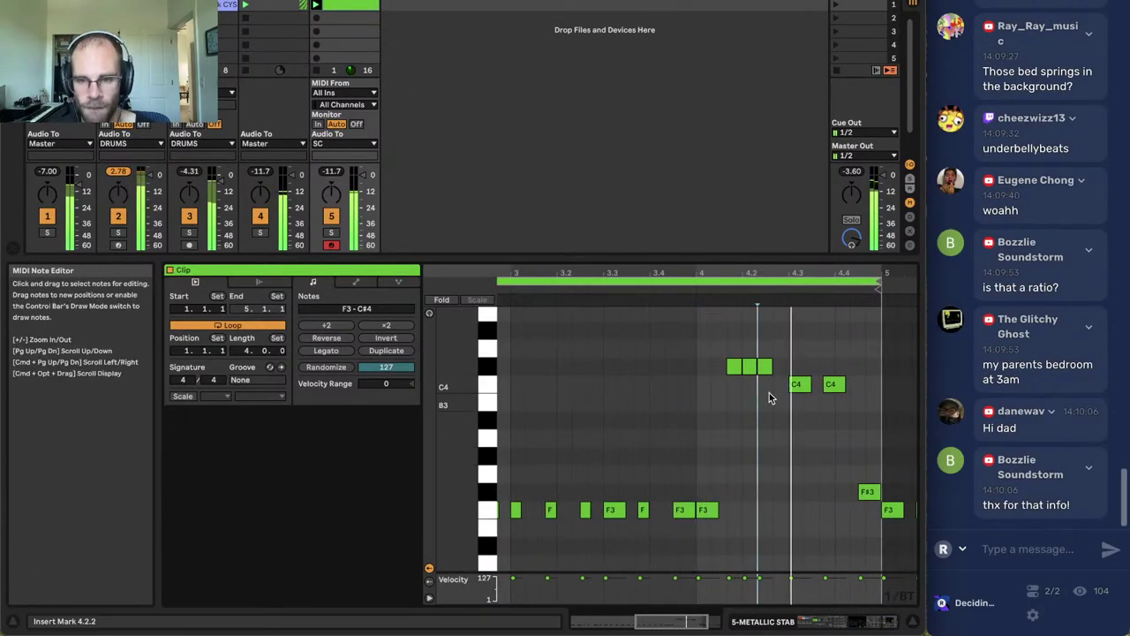
left_click(764, 366)
left_click(774, 403)
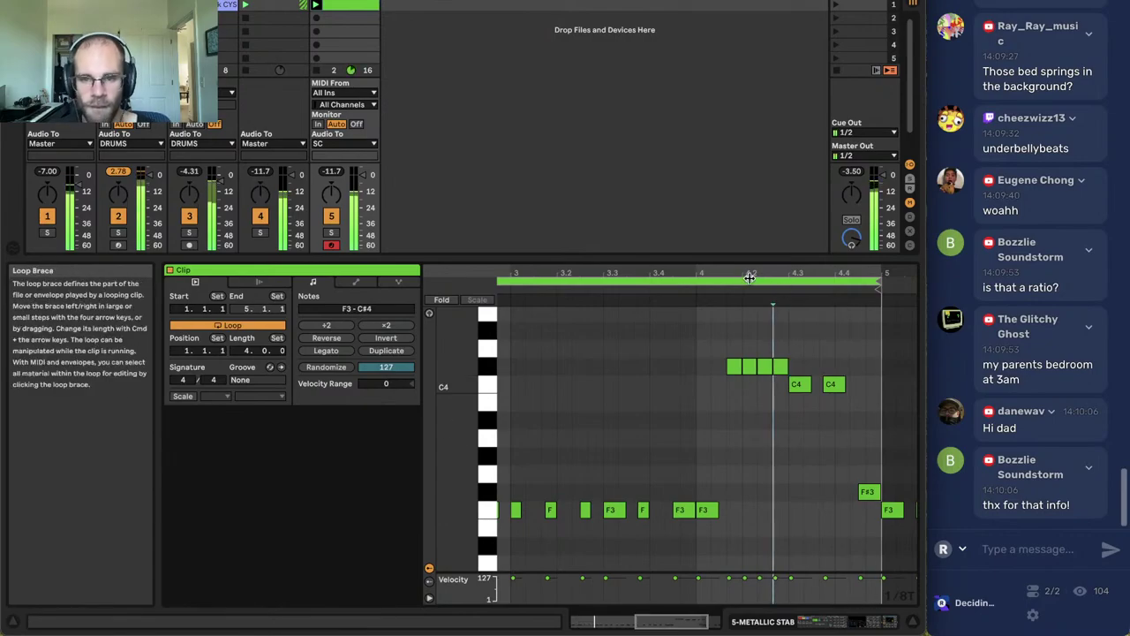
Insert the [eliderp] - phat v3.1 rack before the stab track's Saturator and raise its amnt macro to 18.
left_click_drag(749, 272, 769, 254)
left_click(871, 623)
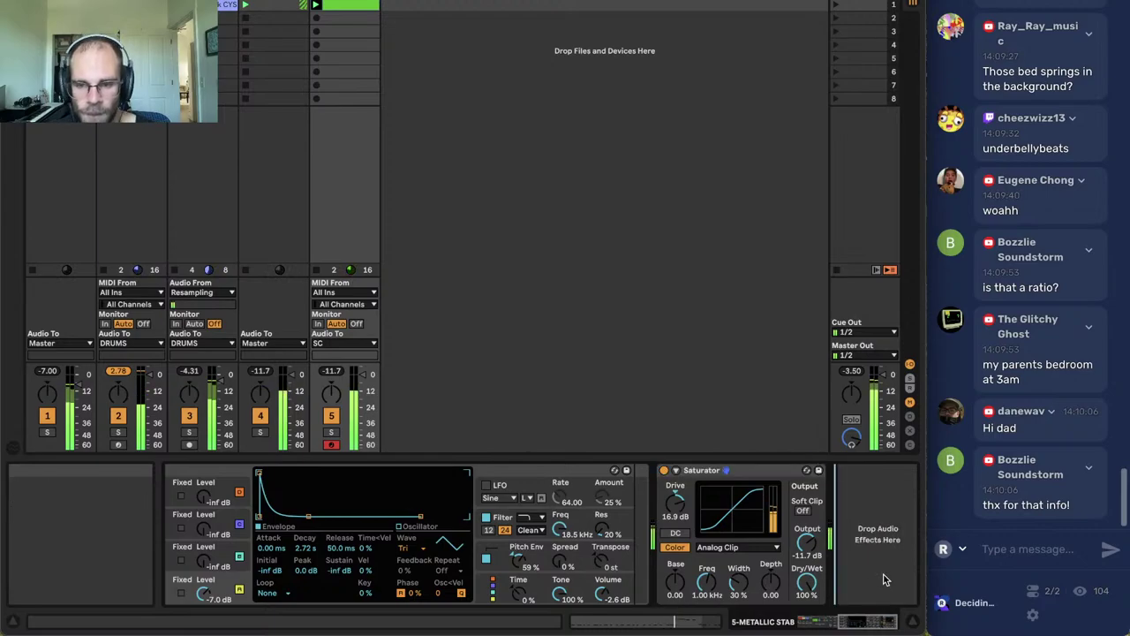
key("super+alt+b")
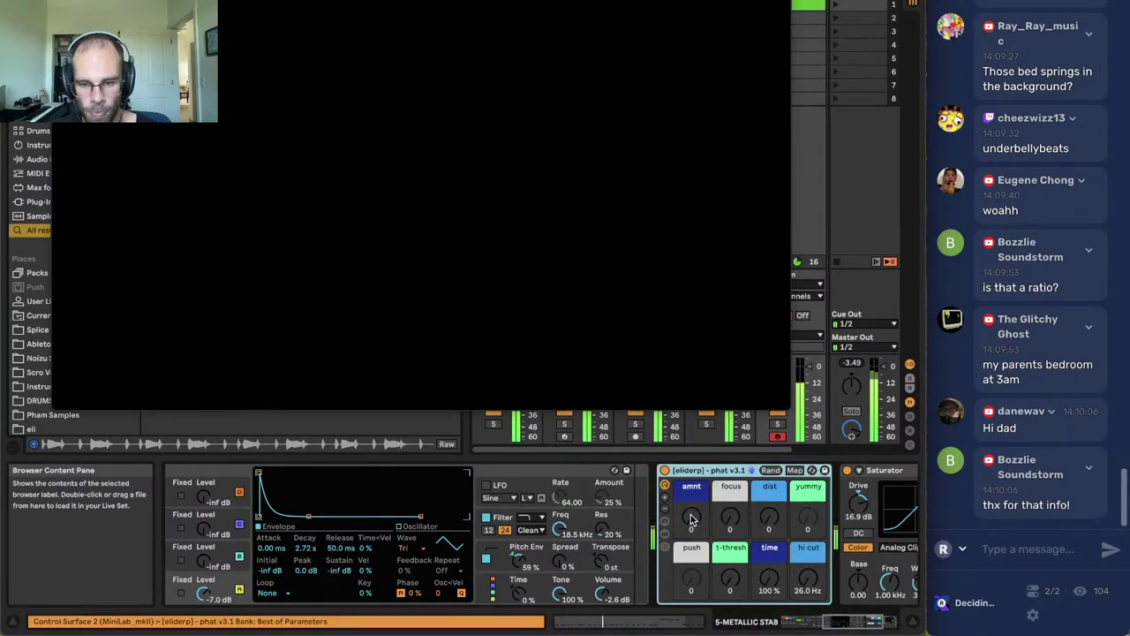
mouse_move(691, 519)
left_mouse_down()
mouse_move(692, 486)
mouse_move(692, 516)
left_mouse_up()
key("super+alt+p")
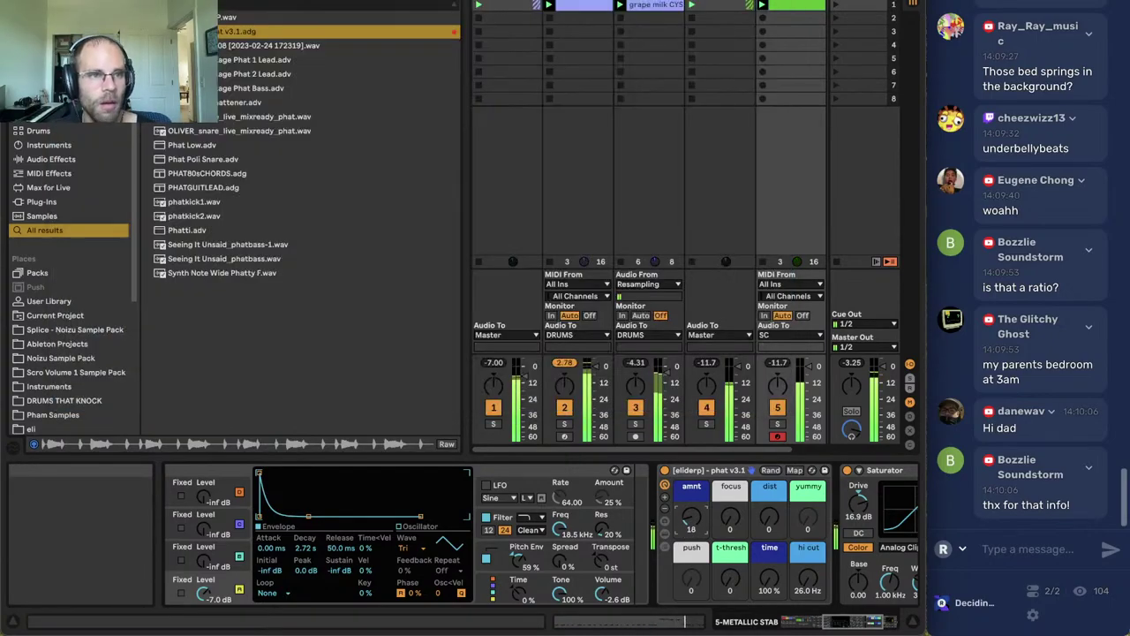
Set the phat rack's amnt macro to 34 and bypass the Saturator that follows it.
left_click(13, 3)
mouse_move(857, 620)
left_mouse_down()
mouse_move(858, 609)
mouse_move(852, 617)
left_mouse_up()
left_click(827, 471)
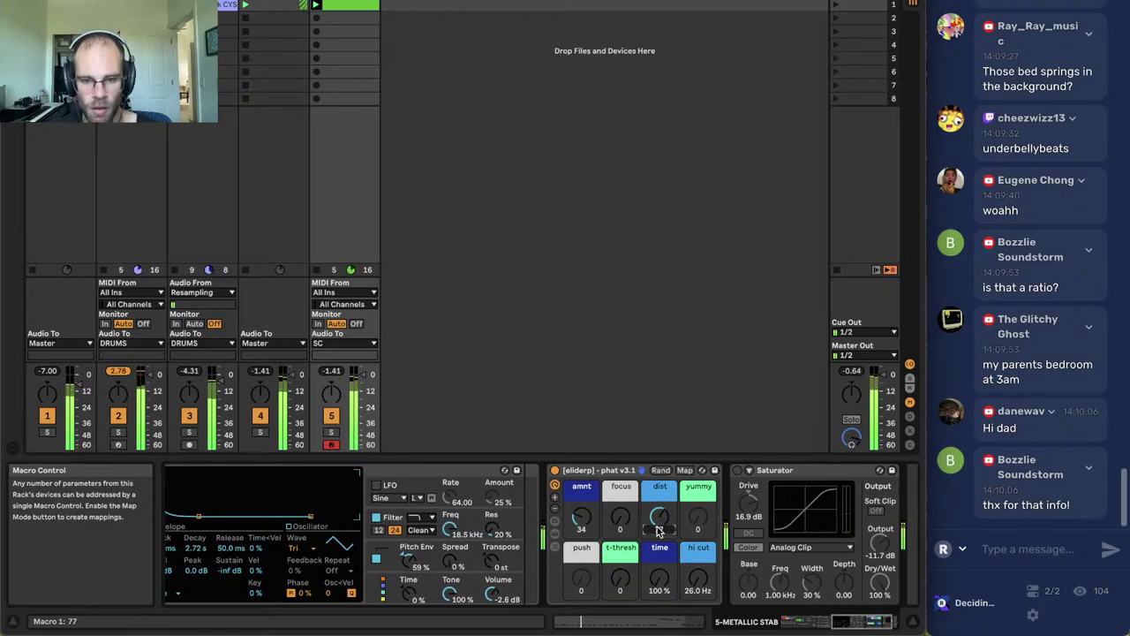
Set the METALLIC STAB rack's METAL macro to 25% and open its first Operator chain.
left_click_drag(855, 620, 796, 620)
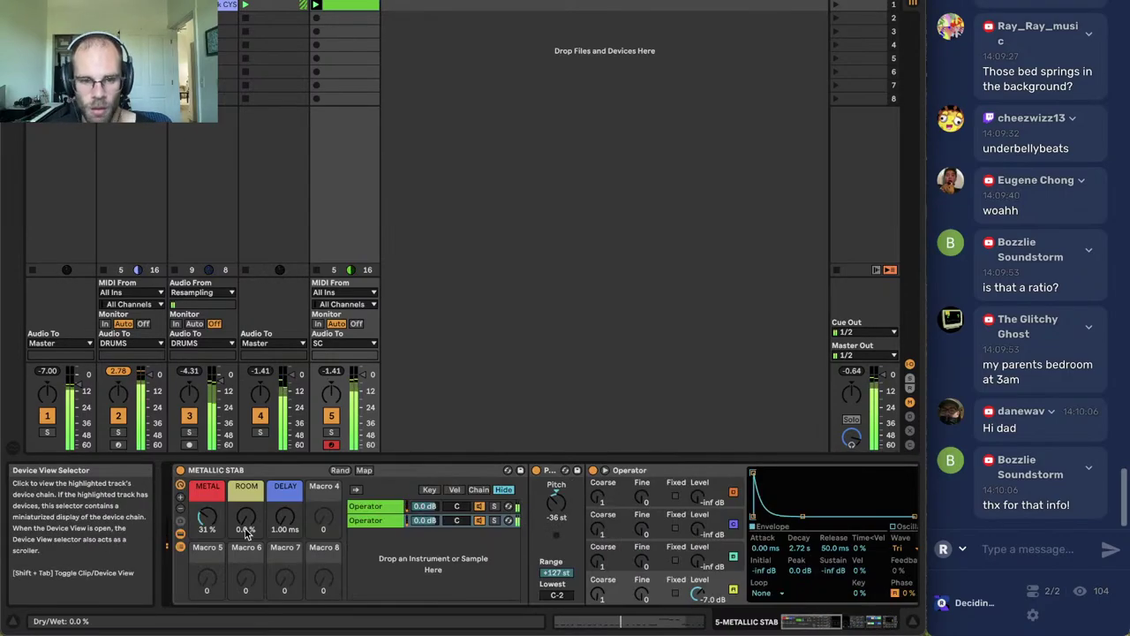
left_click_drag(246, 517, 245, 494)
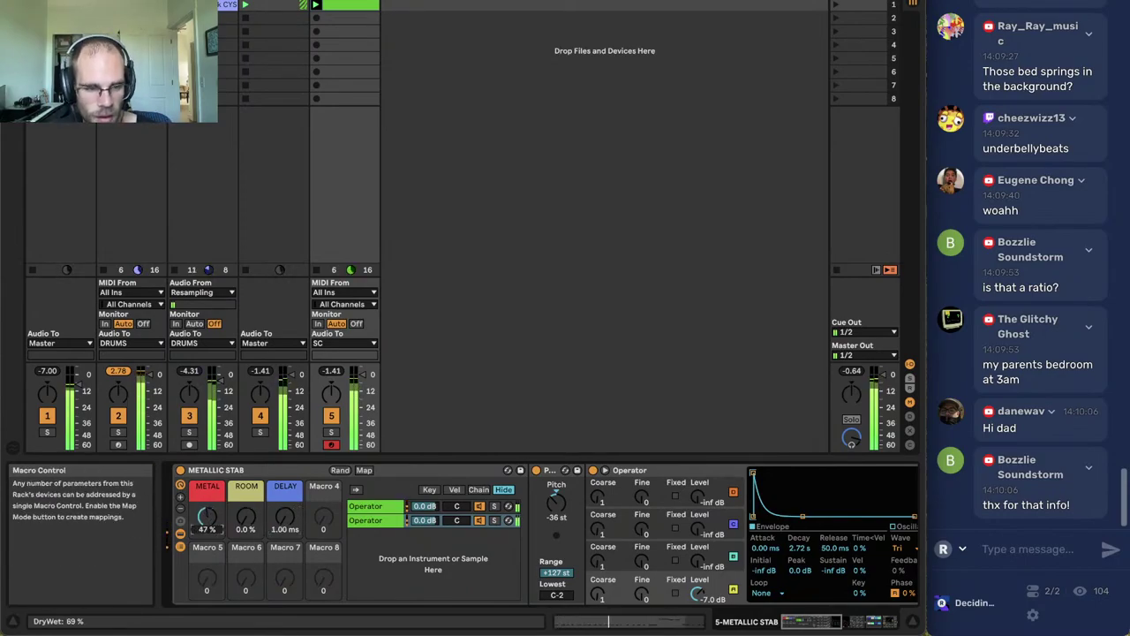
left_click(382, 508)
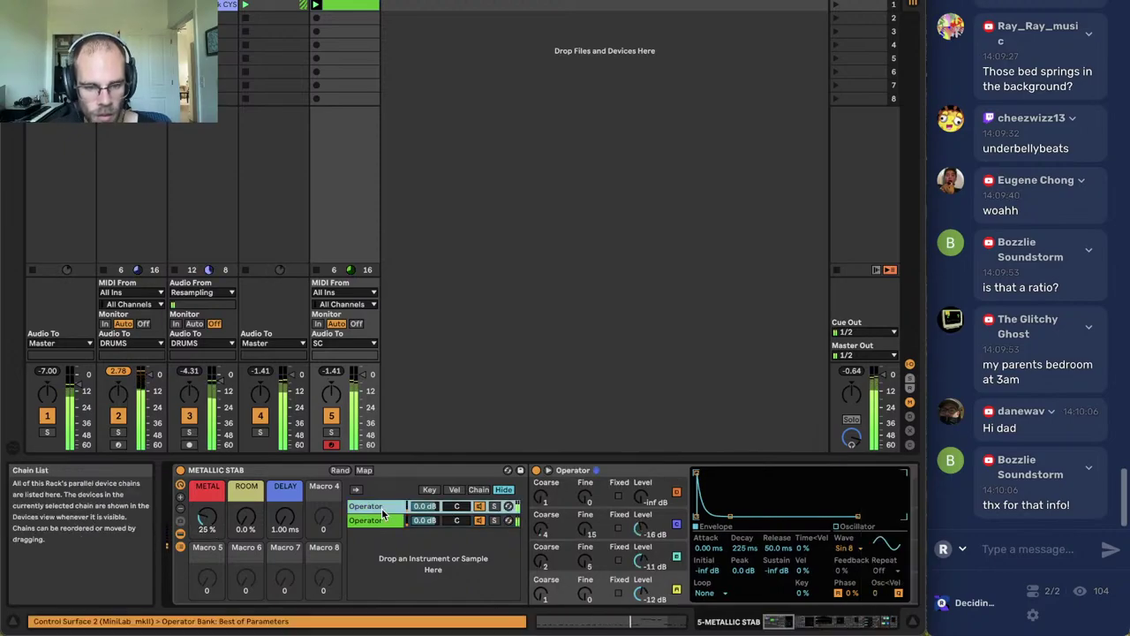
Set the Grain Delay's Rand Pitch to 19.9 and Feedback to 91% in the first Operator chain.
left_click(800, 621)
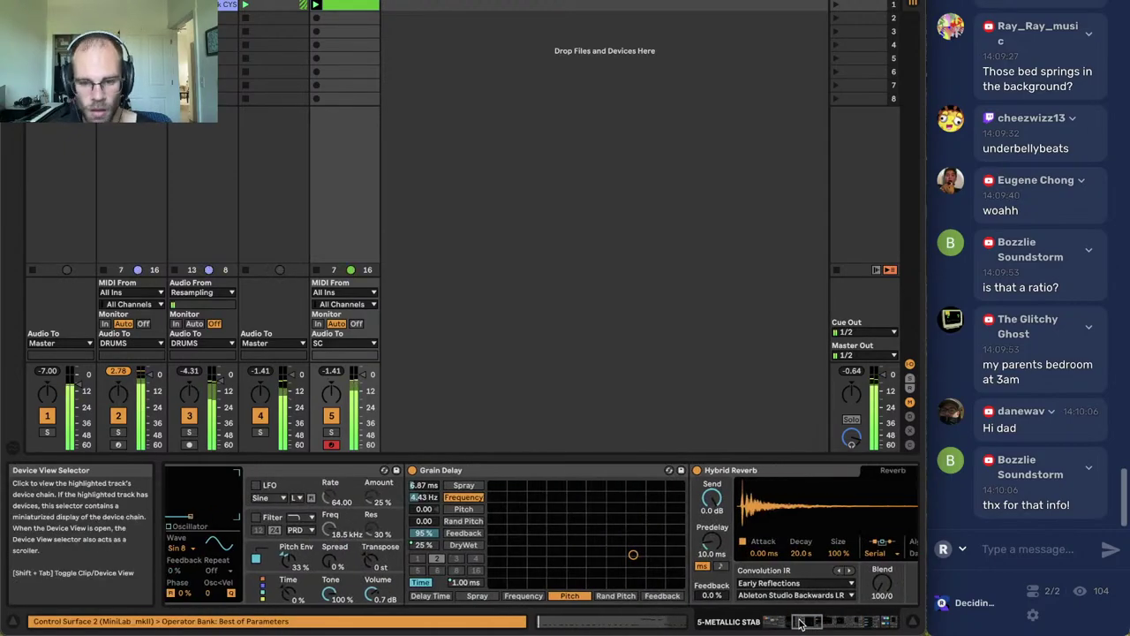
mouse_move(800, 622)
left_mouse_down()
mouse_move(823, 626)
mouse_move(803, 632)
left_mouse_up()
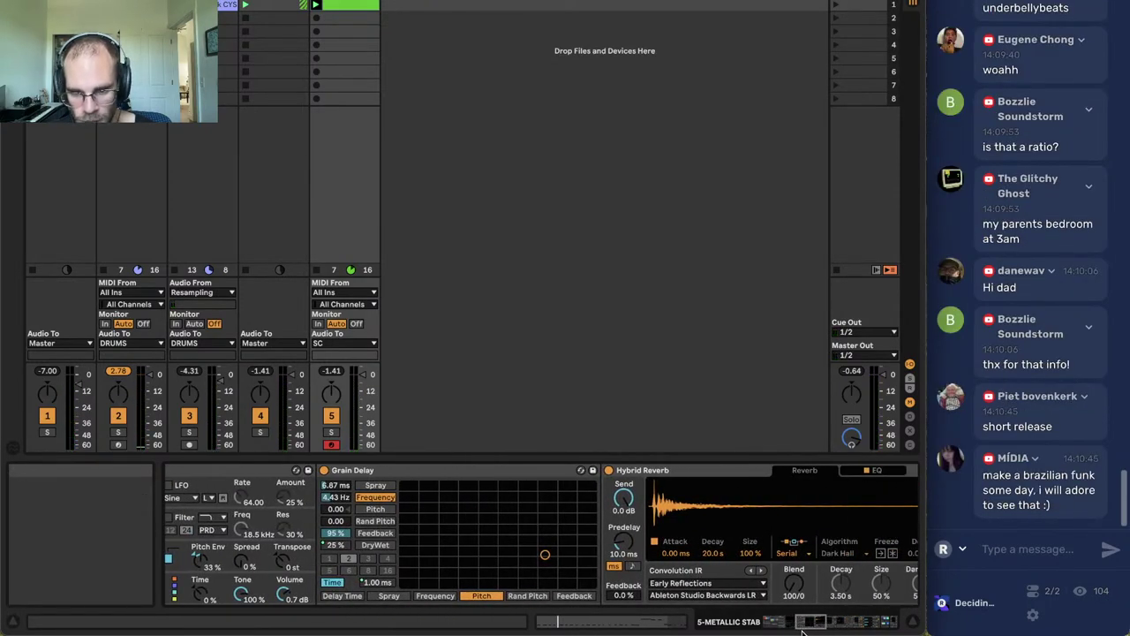
left_click(13, 620)
key("space")
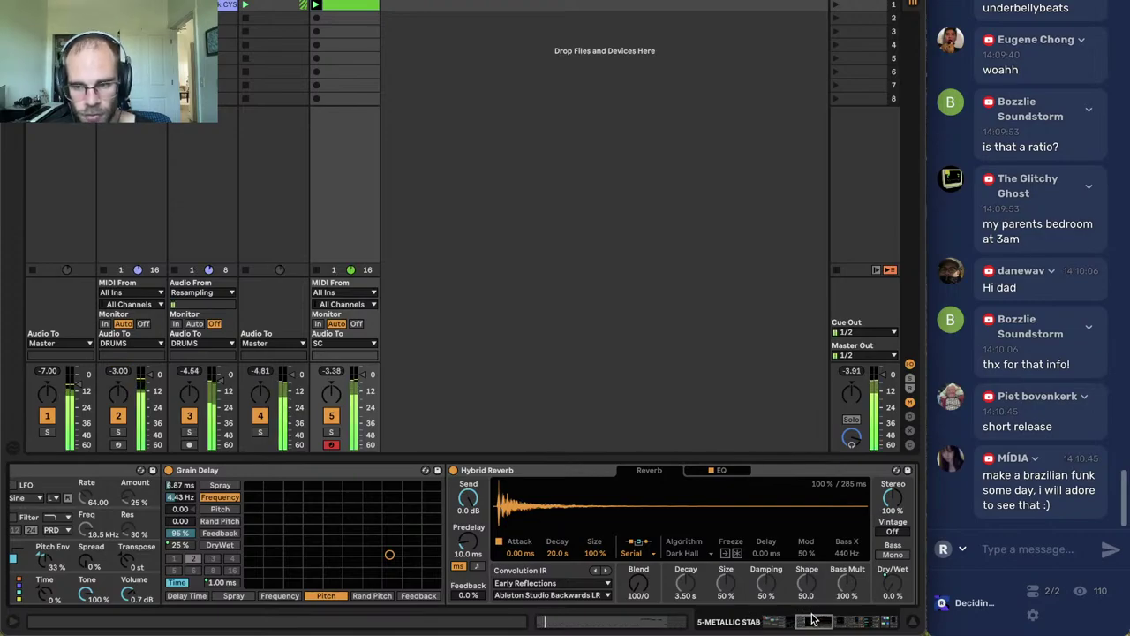
left_click_drag(815, 621, 805, 624)
mouse_move(597, 537)
left_mouse_down()
mouse_move(598, 556)
mouse_move(594, 542)
left_mouse_up()
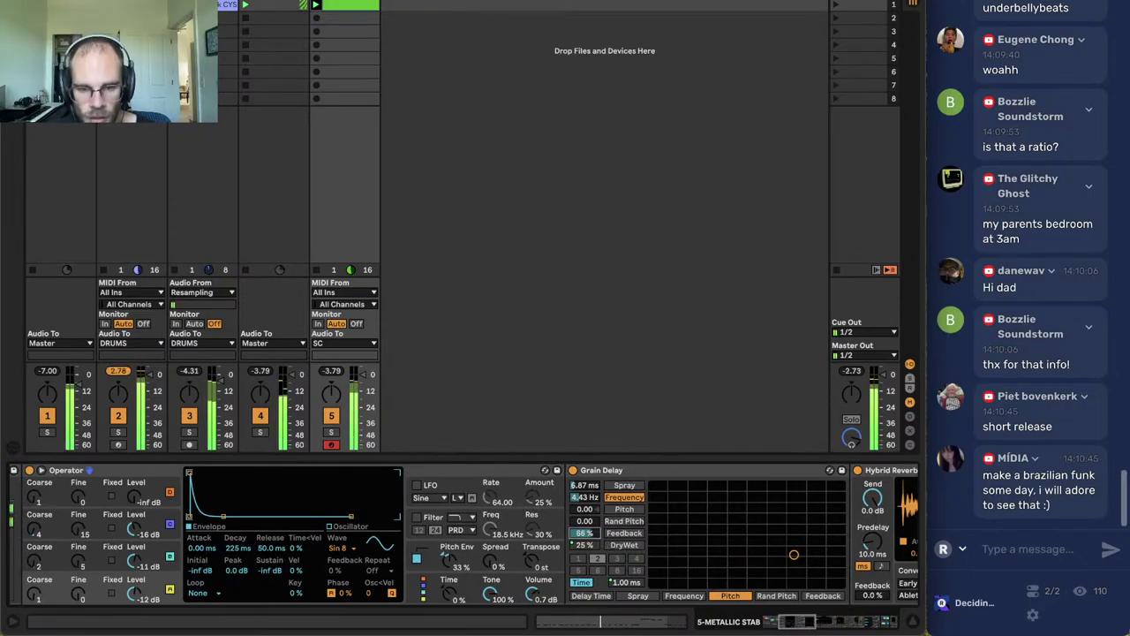
left_click_drag(592, 525, 592, 472)
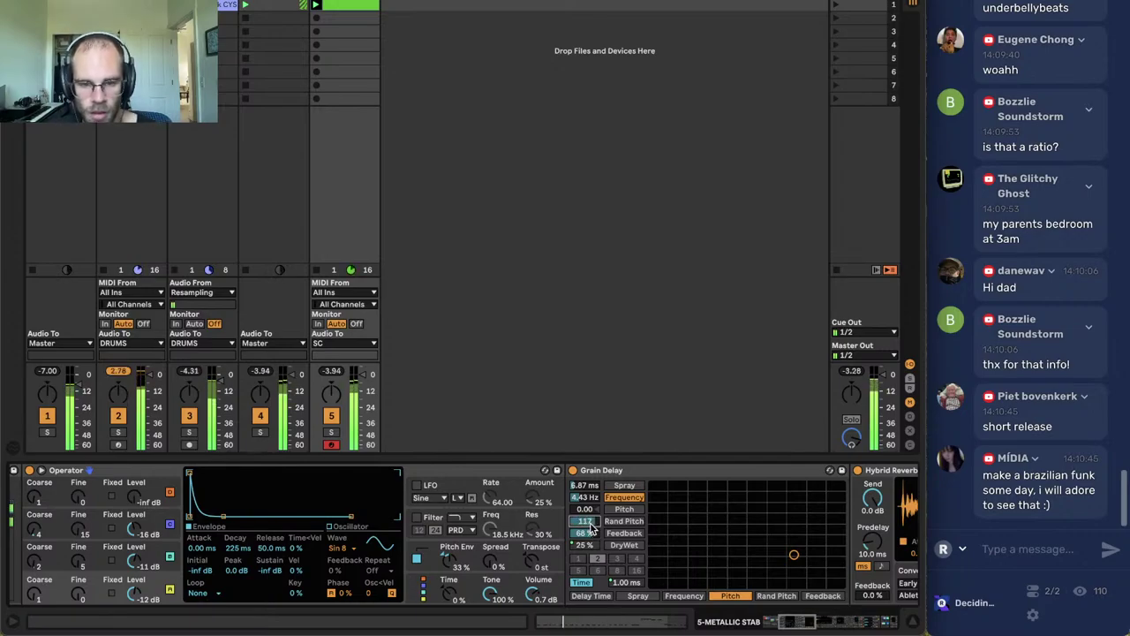
left_click_drag(592, 537, 592, 515)
Set the Corpus Material to 100%, Ratio to 79% and Bright to 56%.
scroll(638, 548, "right", 10)
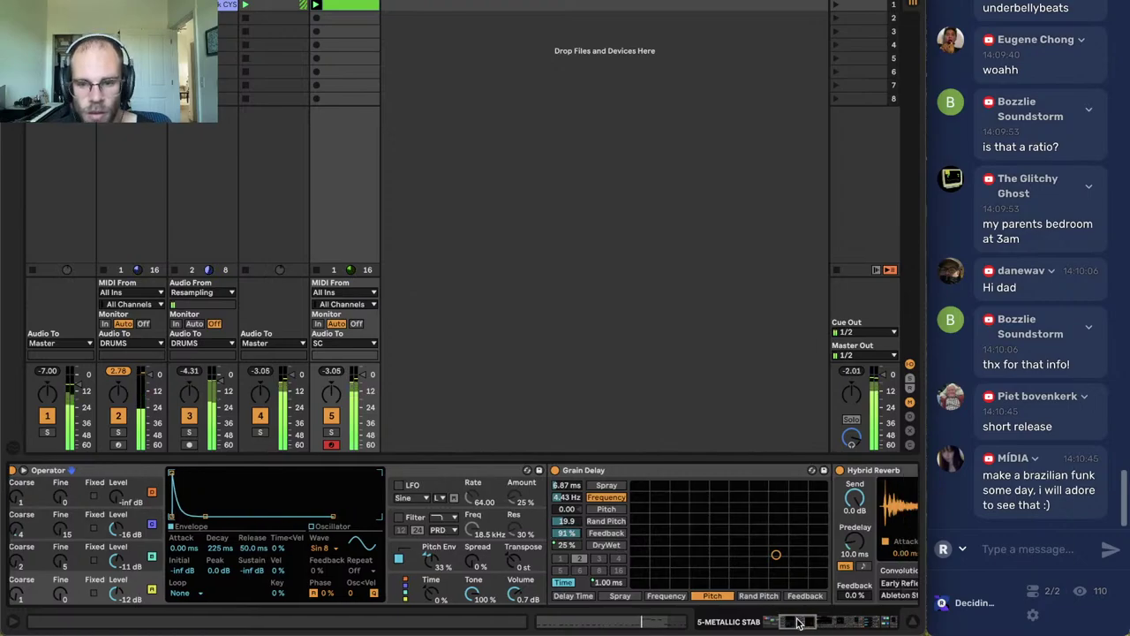
left_click_drag(558, 517, 592, 520)
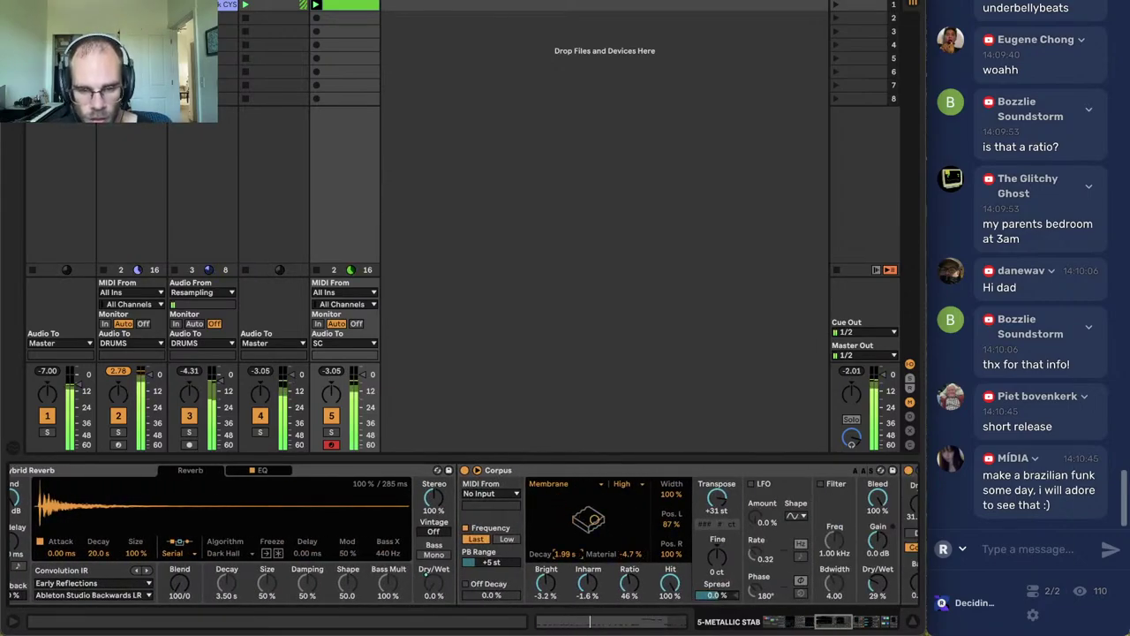
left_click_drag(567, 560, 568, 555)
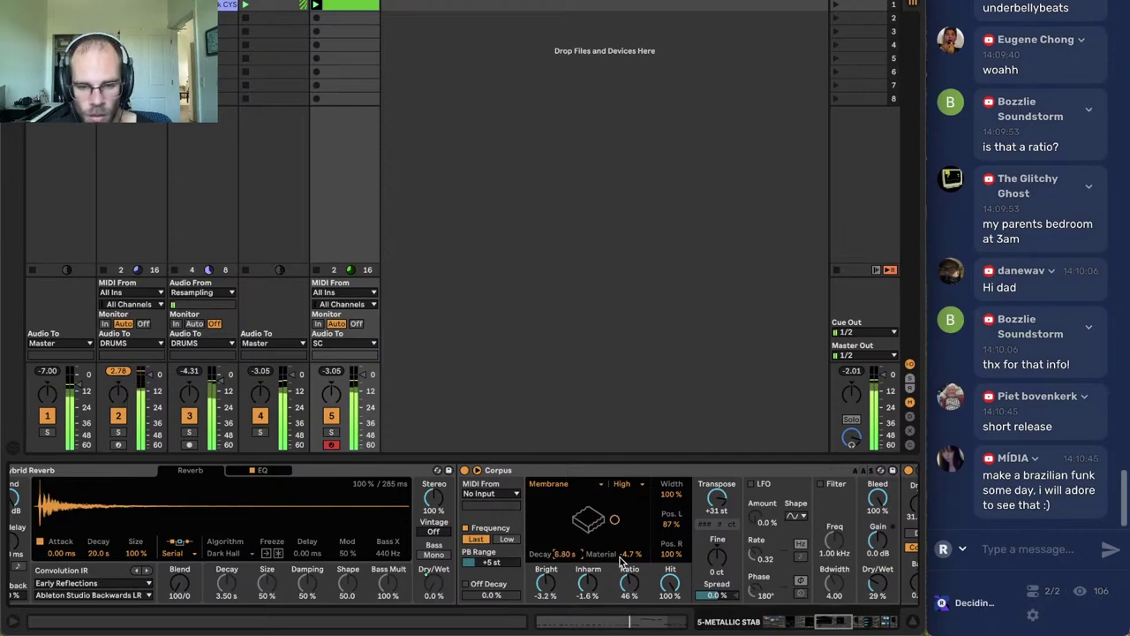
key("super+z")
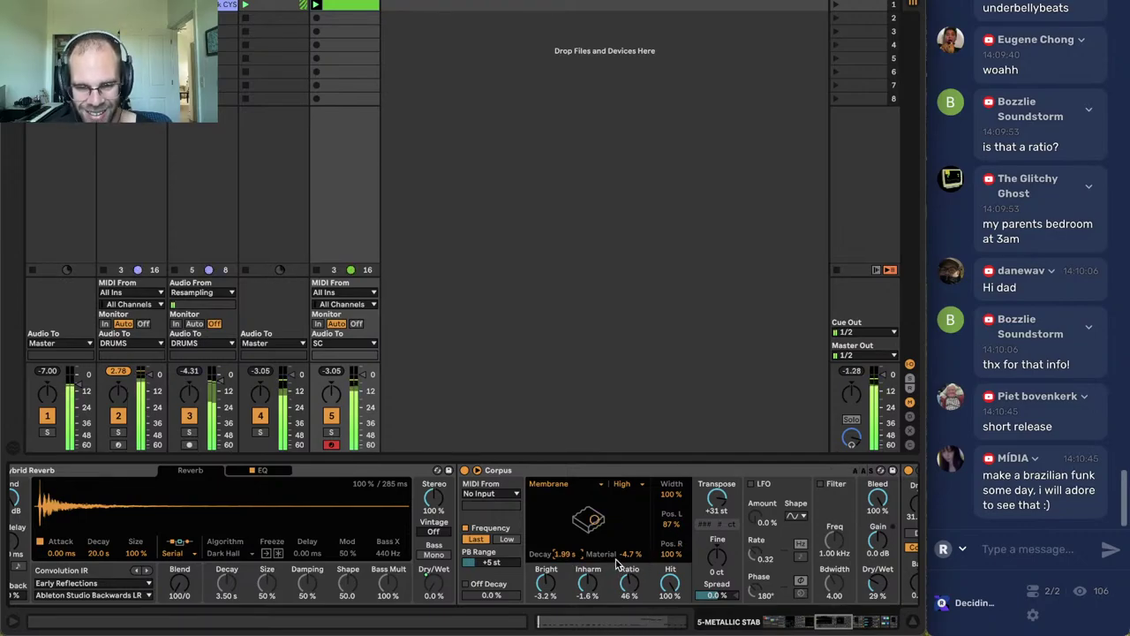
left_click_drag(630, 554, 630, 512)
left_click_drag(633, 585, 632, 574)
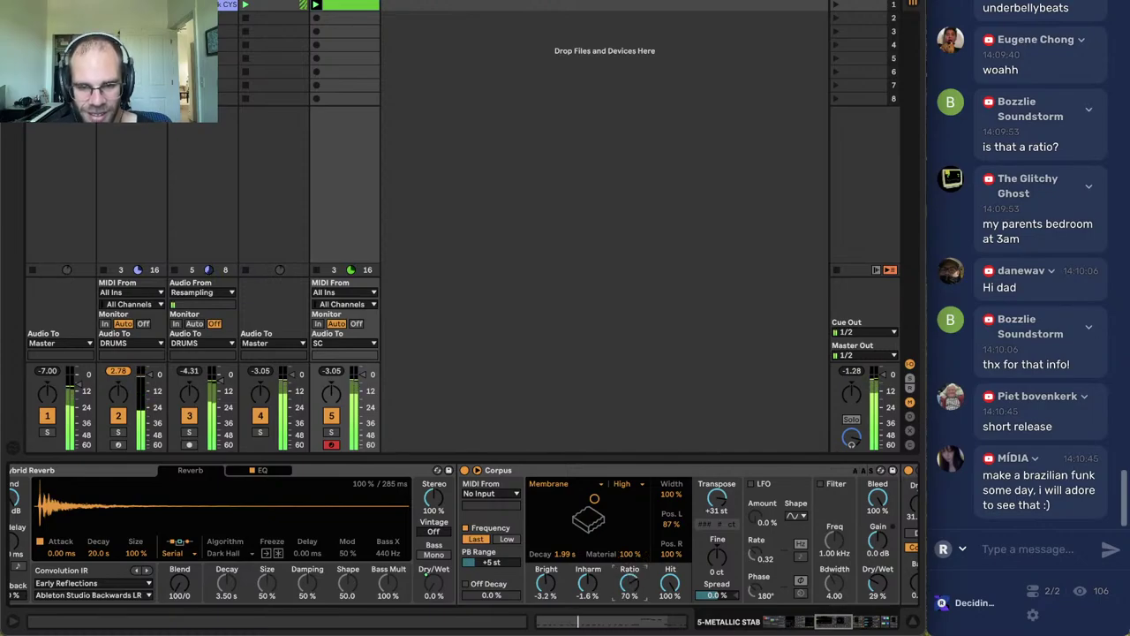
left_click_drag(546, 585, 546, 572)
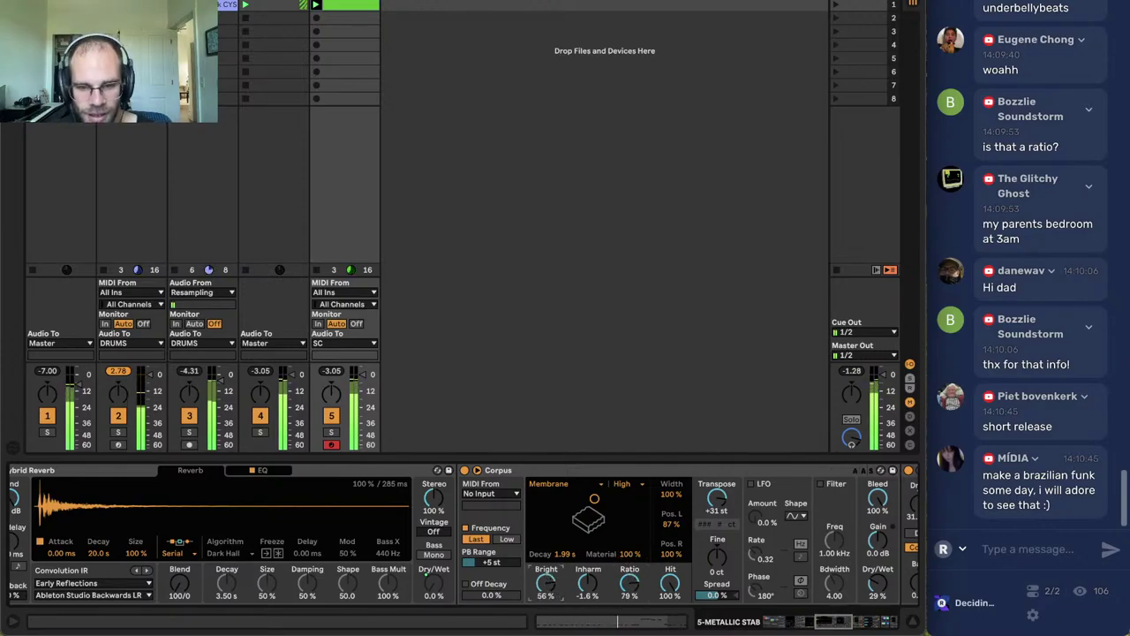
Set the Corpus Dry/Wet and Ratio to 100% and its Decay to 5.54 s.
left_click(831, 621)
left_click_drag(718, 582, 719, 565)
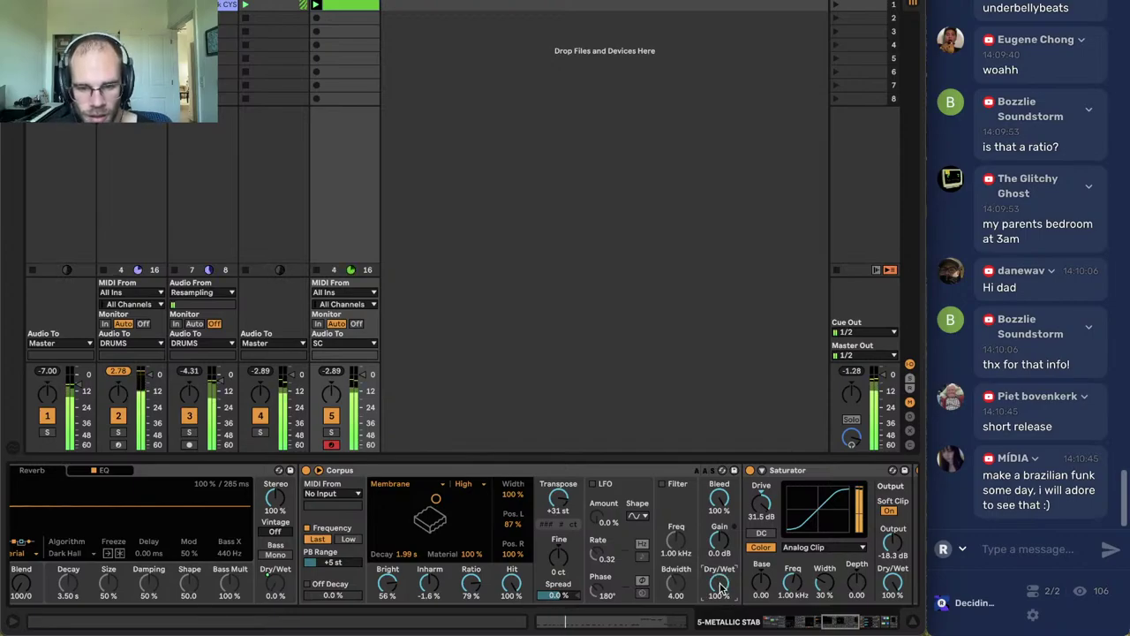
left_click_drag(558, 500, 556, 508)
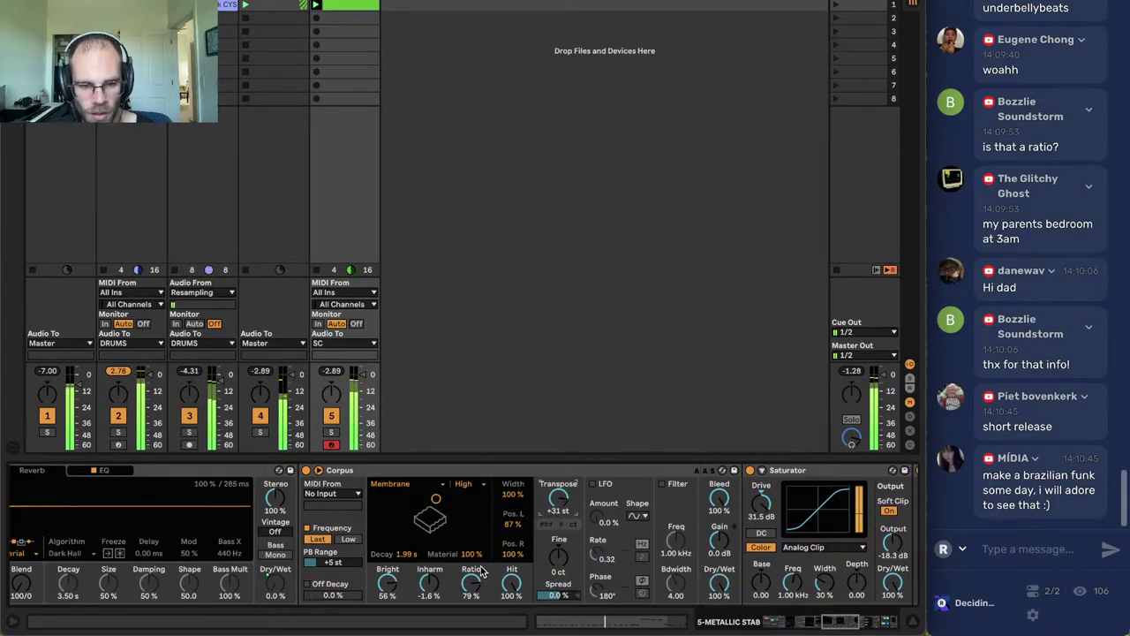
left_click_drag(471, 585, 472, 565)
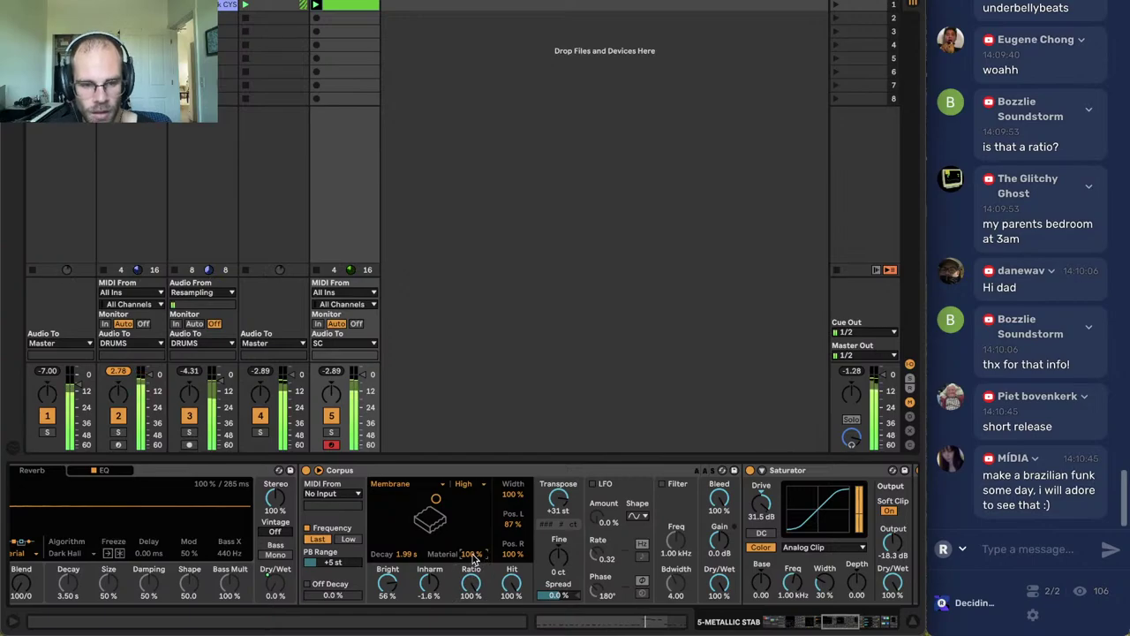
left_click_drag(406, 553, 406, 539)
Set oscillator C's Coarse to 13 in the first Operator and its Pitch Env to 67% with a 95.2 ms decay.
left_click_drag(843, 620, 798, 618)
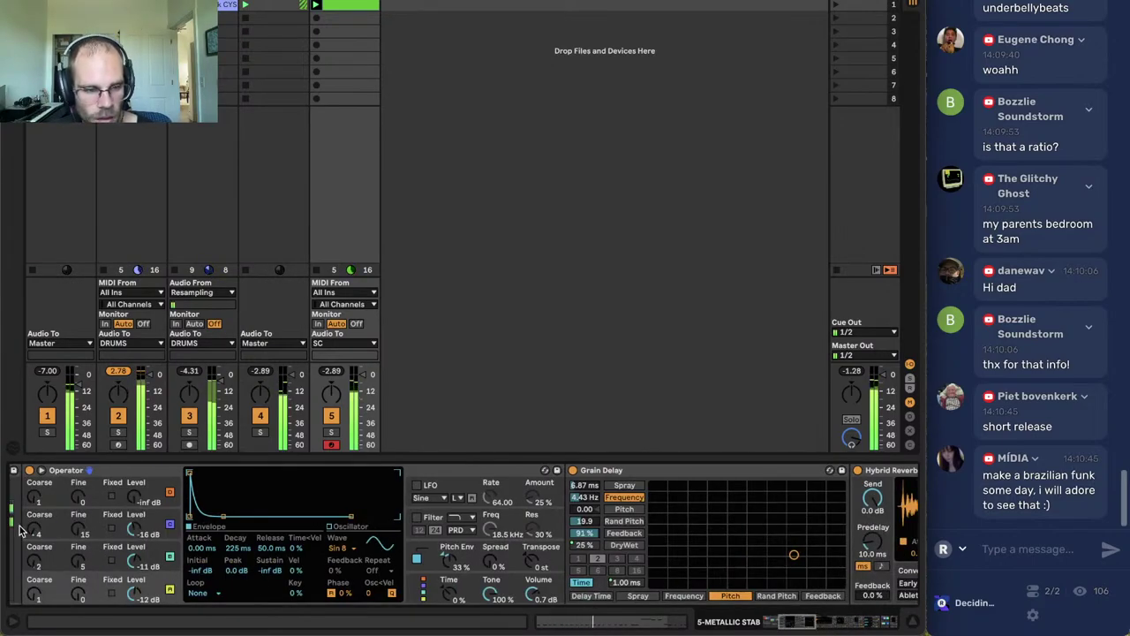
left_click_drag(32, 531, 32, 507)
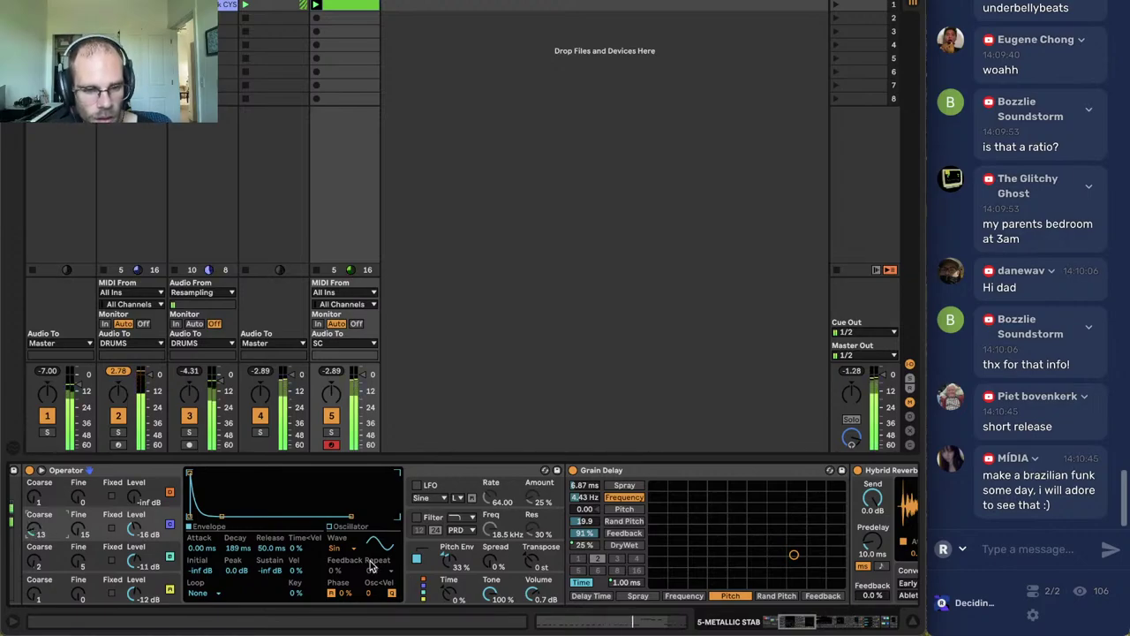
left_click(458, 566)
mouse_move(229, 548)
left_mouse_down()
mouse_move(228, 562)
mouse_move(229, 538)
left_mouse_up()
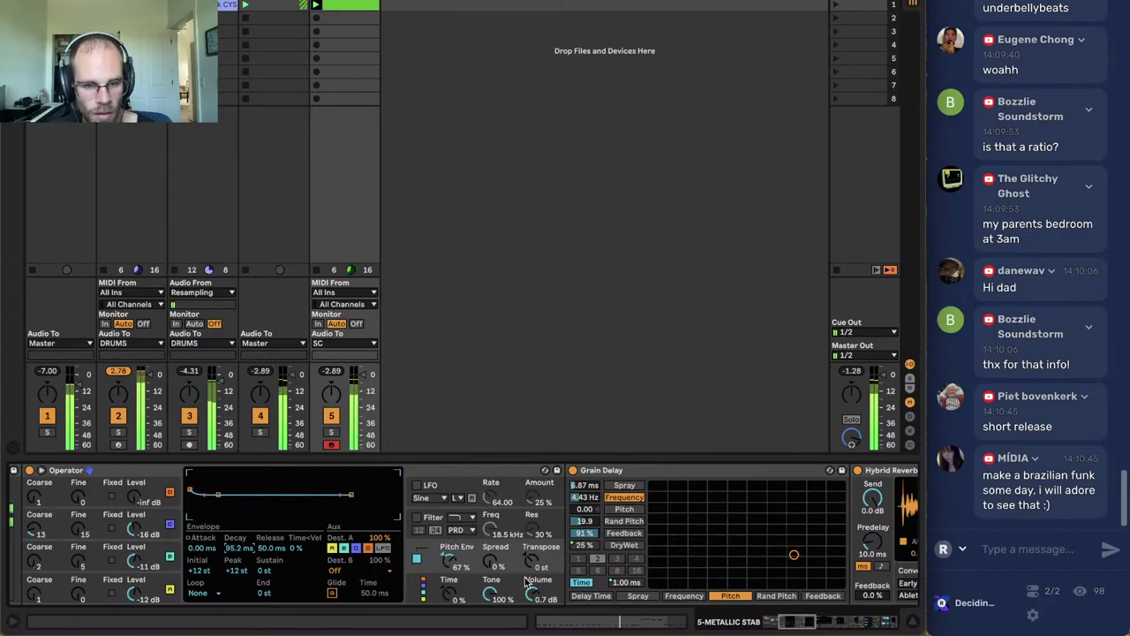
In the second Operator chain, try oscillator A's Coarse at 0.5, undo it, and set Pitch Env to 53%.
left_click_drag(826, 620, 766, 620)
left_click(226, 521)
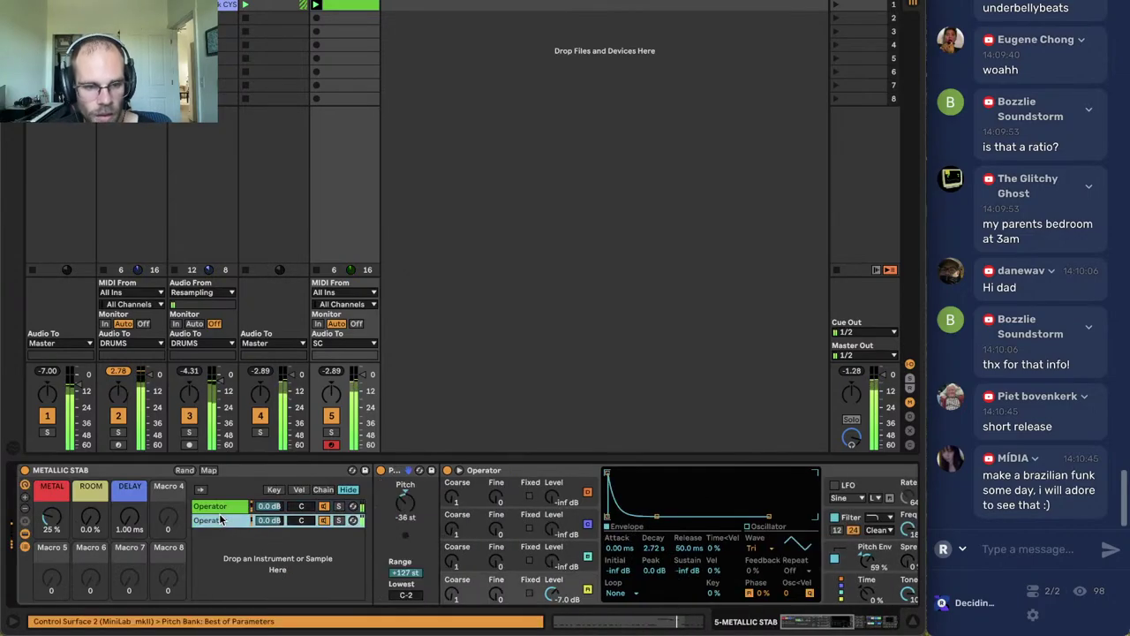
left_click_drag(453, 594, 453, 605)
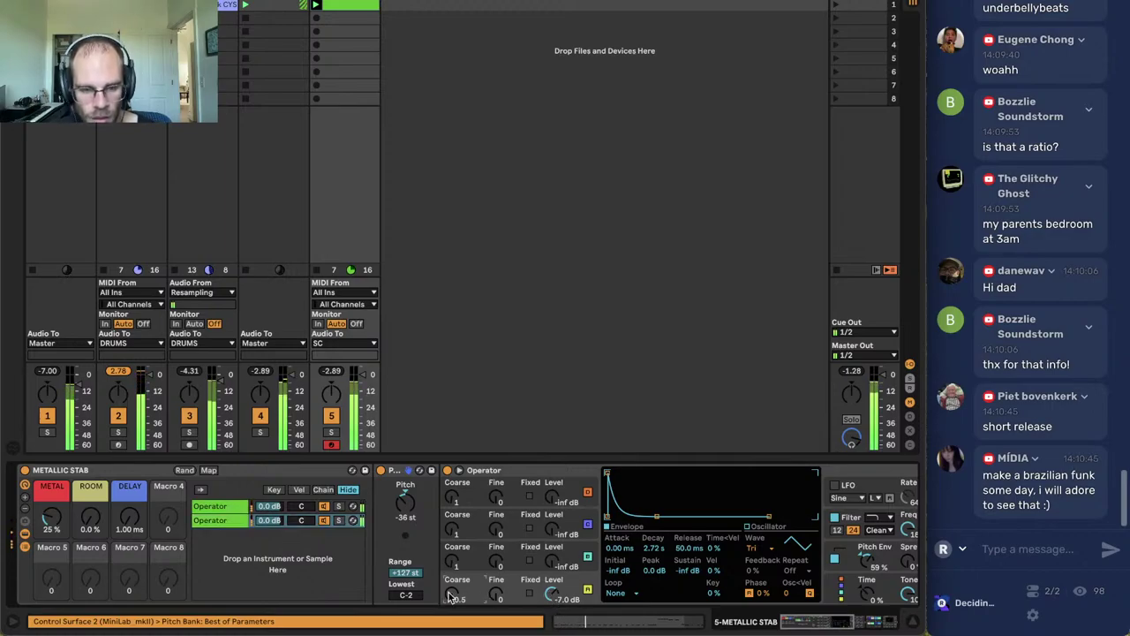
key("super+z")
left_click_drag(805, 623, 809, 625)
left_click(821, 568)
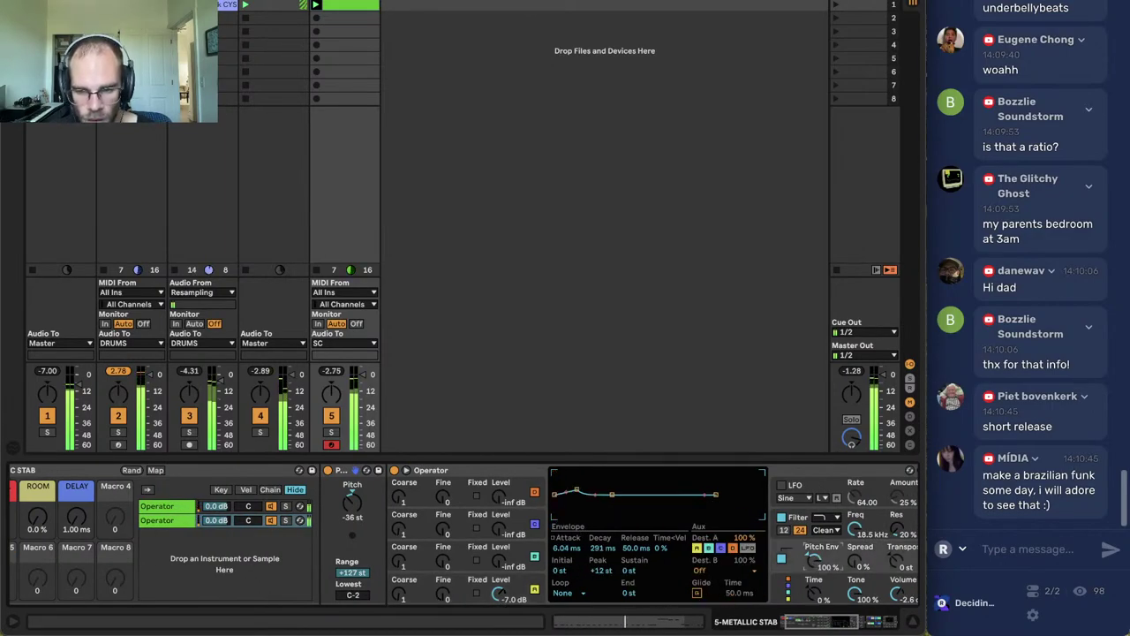
In the second Operator, set oscillator A's release to 345 ms and decay to 5.41 s, and oscillator B's level to -34 dB and phase to 42%.
left_click(535, 586)
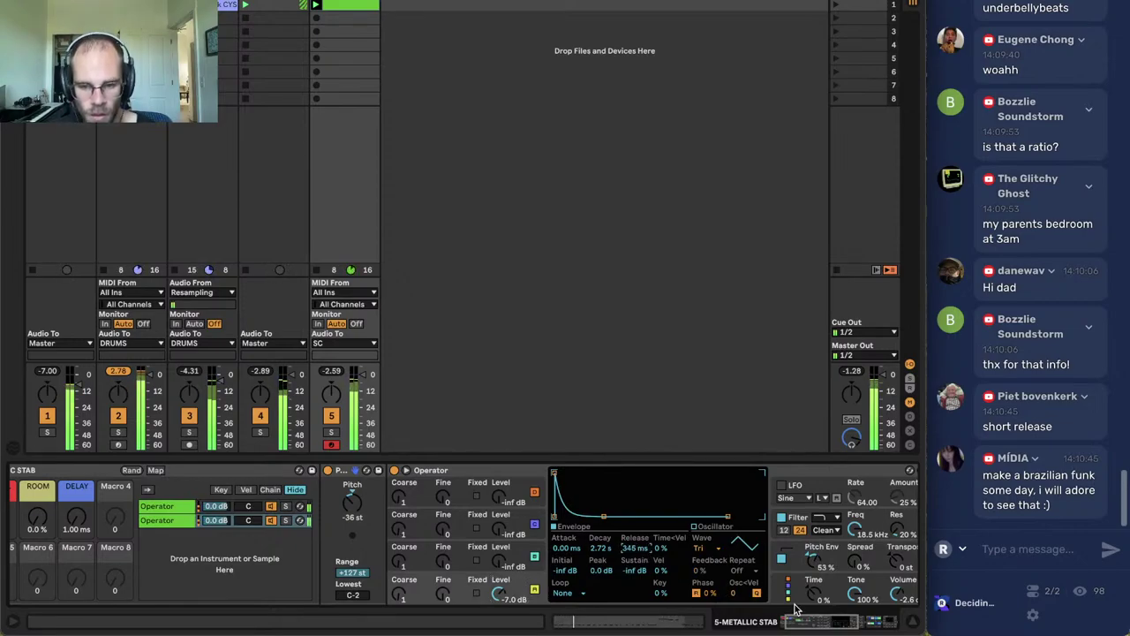
left_click_drag(602, 548, 600, 516)
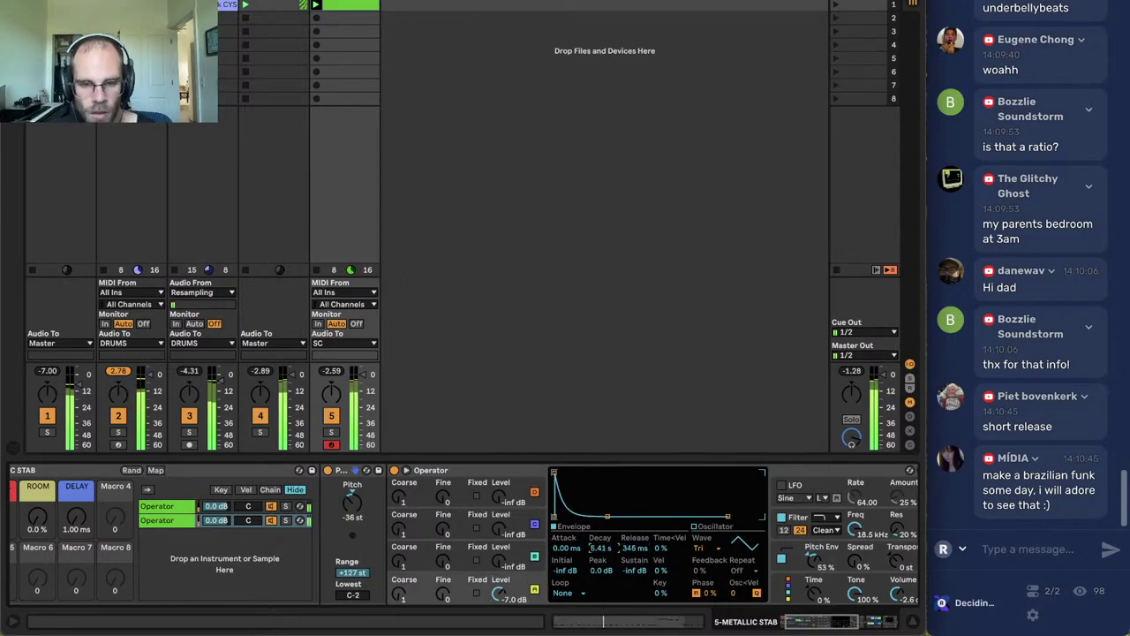
left_click(482, 562)
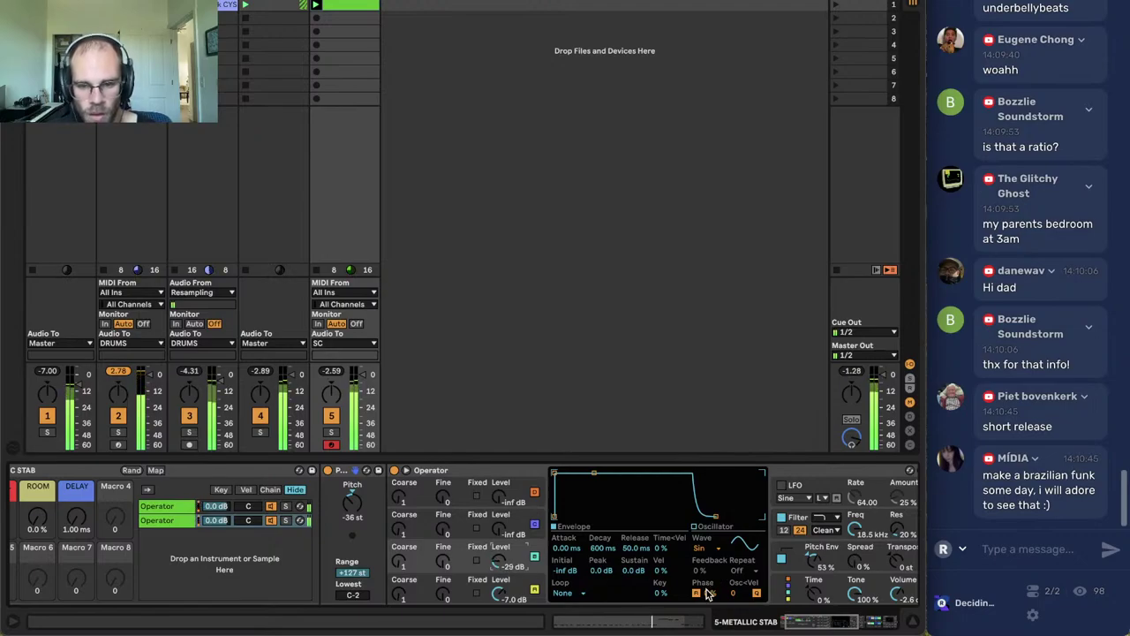
left_click_drag(709, 593, 709, 568)
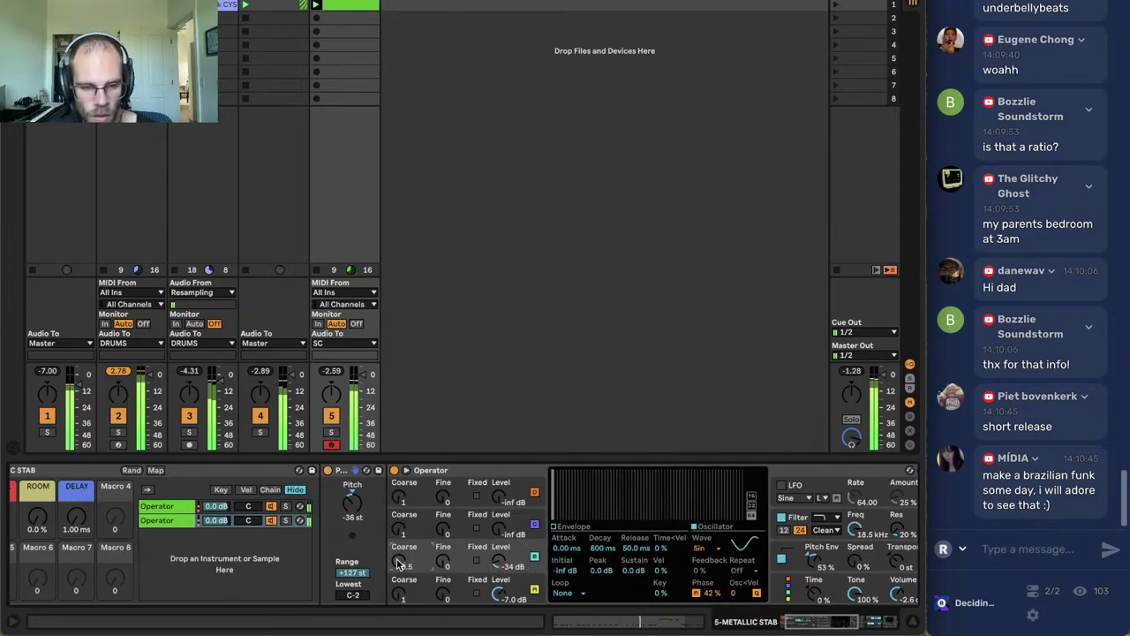
Insert a second Hybrid Reverb before the Corpus in the first Operator chain and set its Blend to 100/0.
left_click(184, 506)
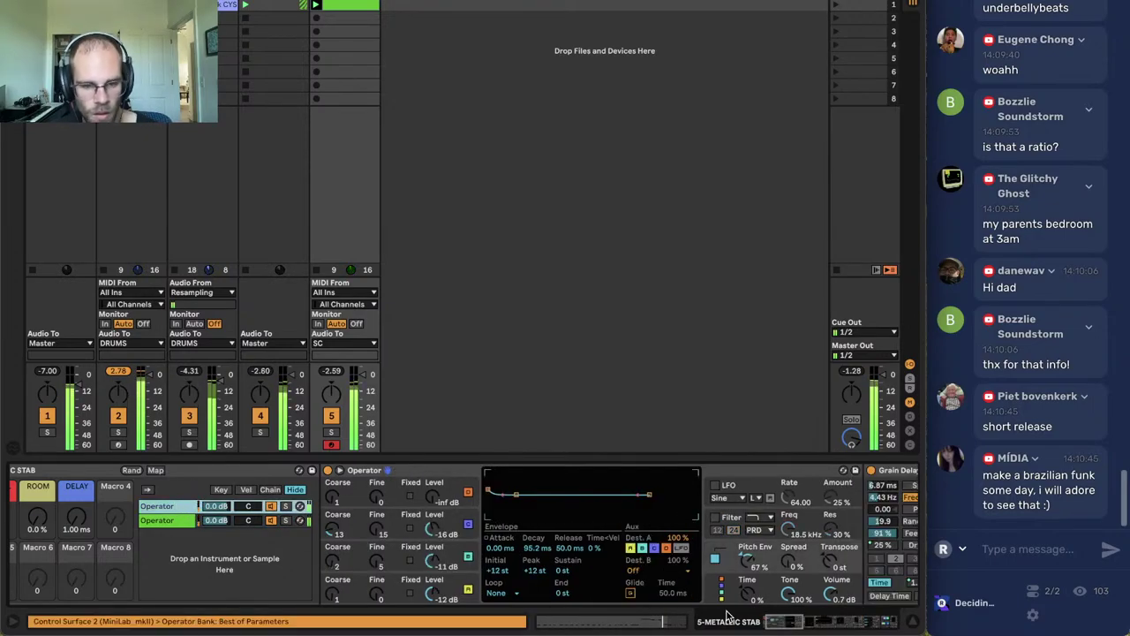
left_click_drag(786, 624, 853, 626)
left_click(640, 594)
key("ctrl+alt+b")
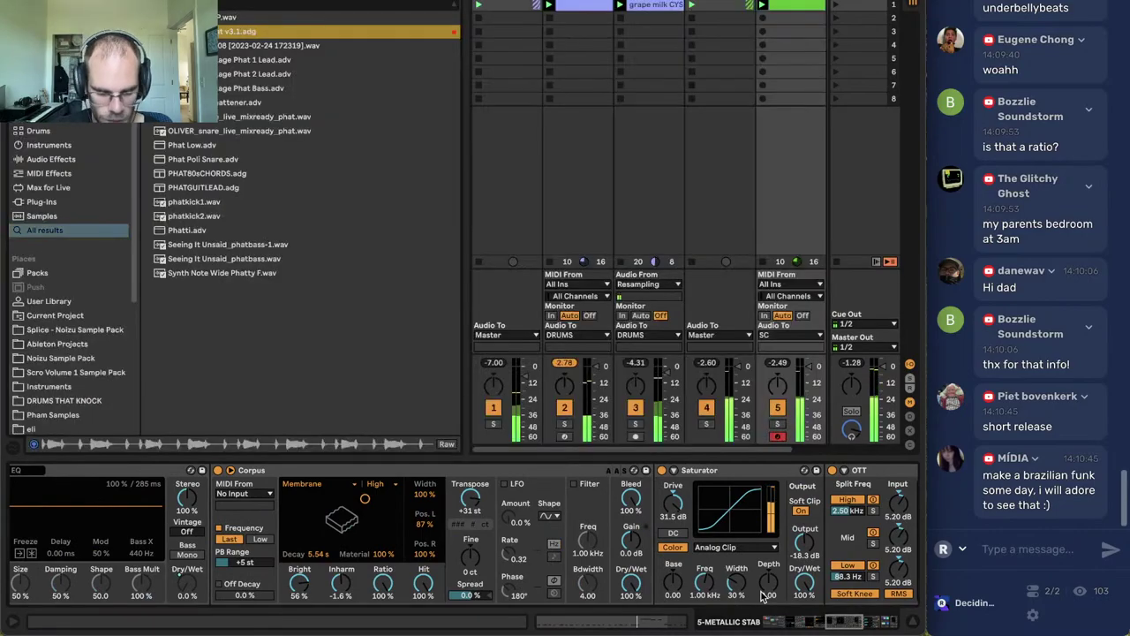
left_click_drag(196, 17, 267, 544)
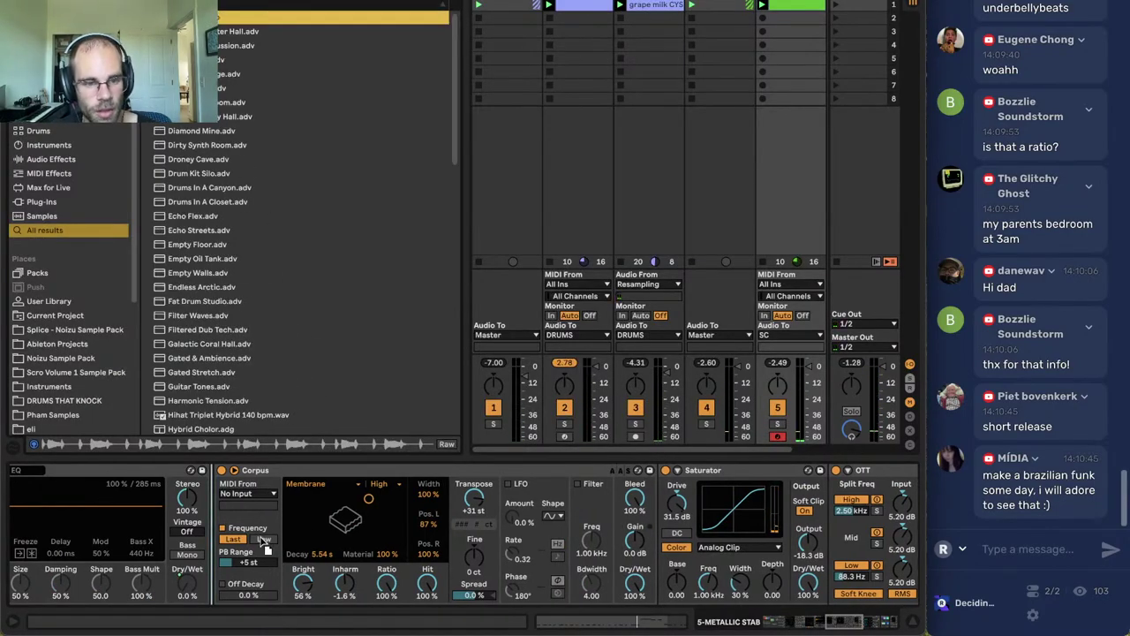
left_click_drag(403, 585, 405, 632)
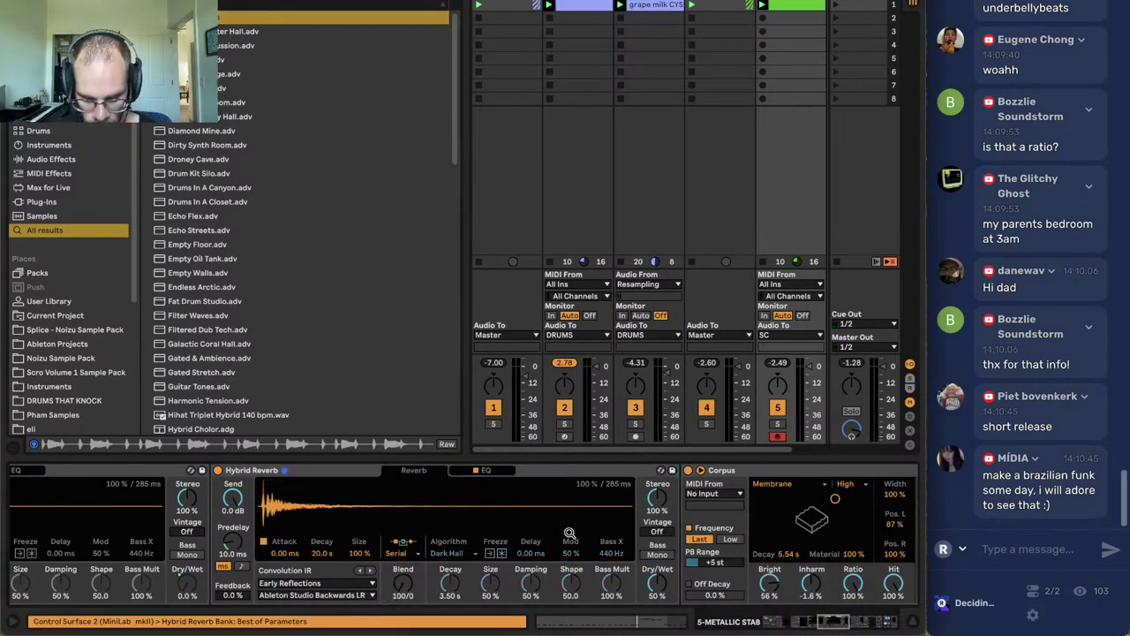
Search the browser for "minor" and load C Minor Chord.wav as the impulse response of the Hybrid Reverb before the Corpus.
key("ctrl+f")
type("minor")
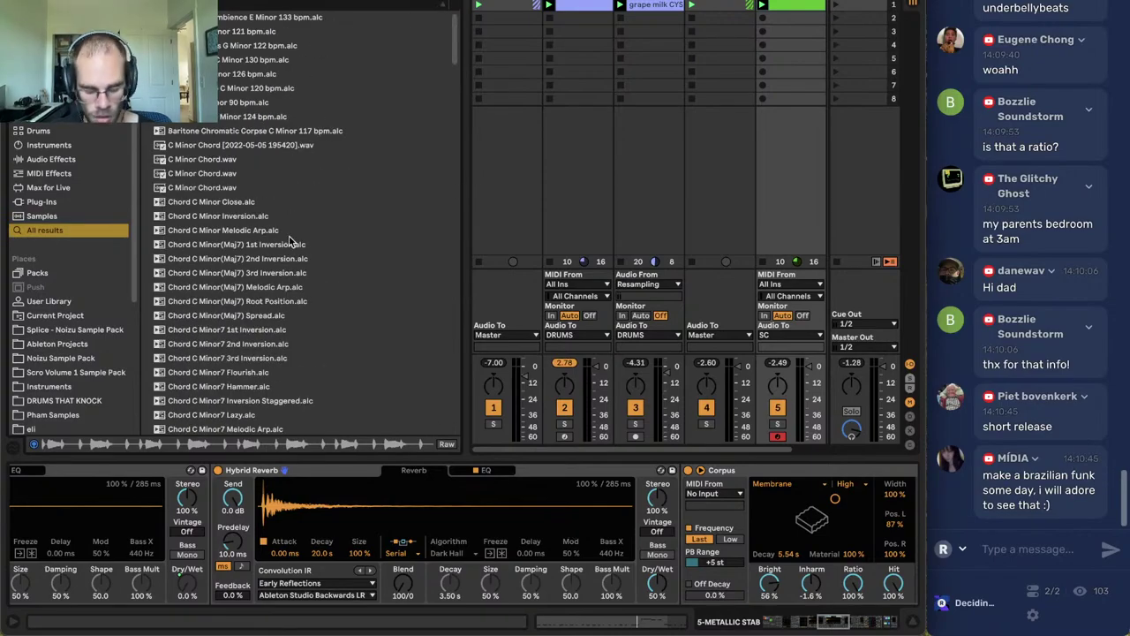
scroll(290, 241, "down", 3)
left_click_drag(220, 36, 353, 497)
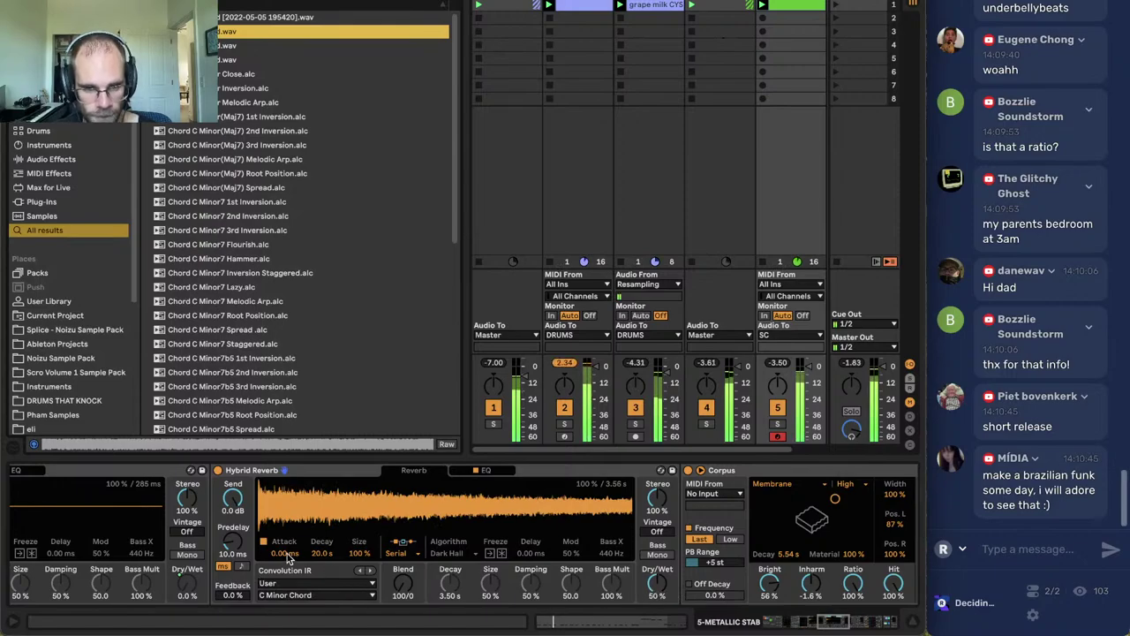
Set the C Minor Chord reverb's convolution decay to 198 ms and its Dry/Wet to 100%.
left_click_drag(322, 552, 323, 618)
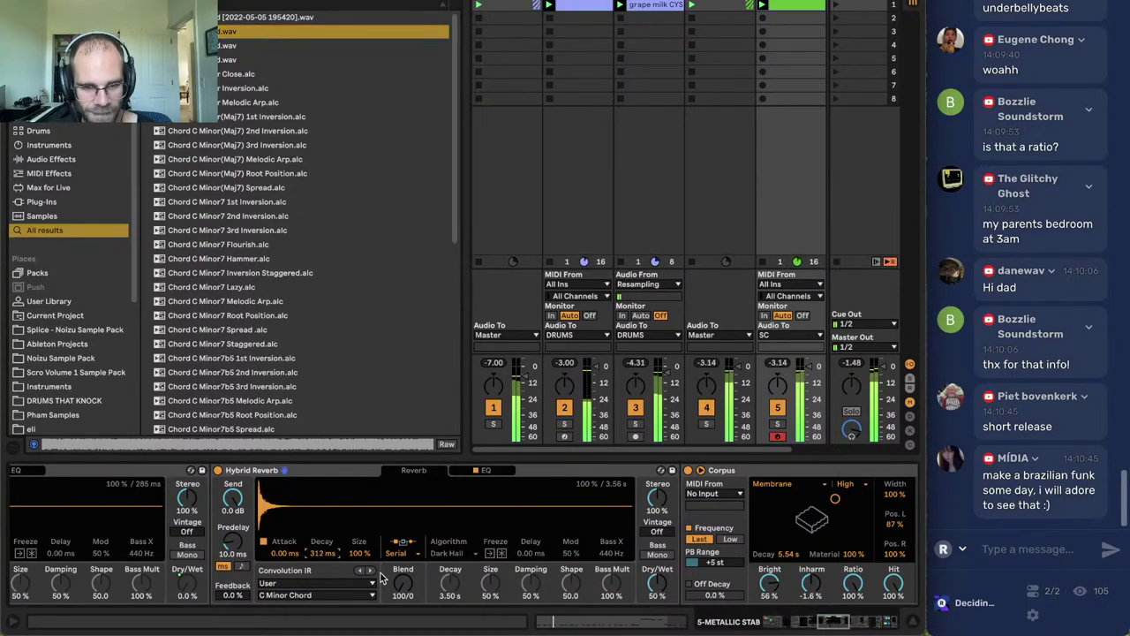
left_click_drag(656, 590, 656, 547)
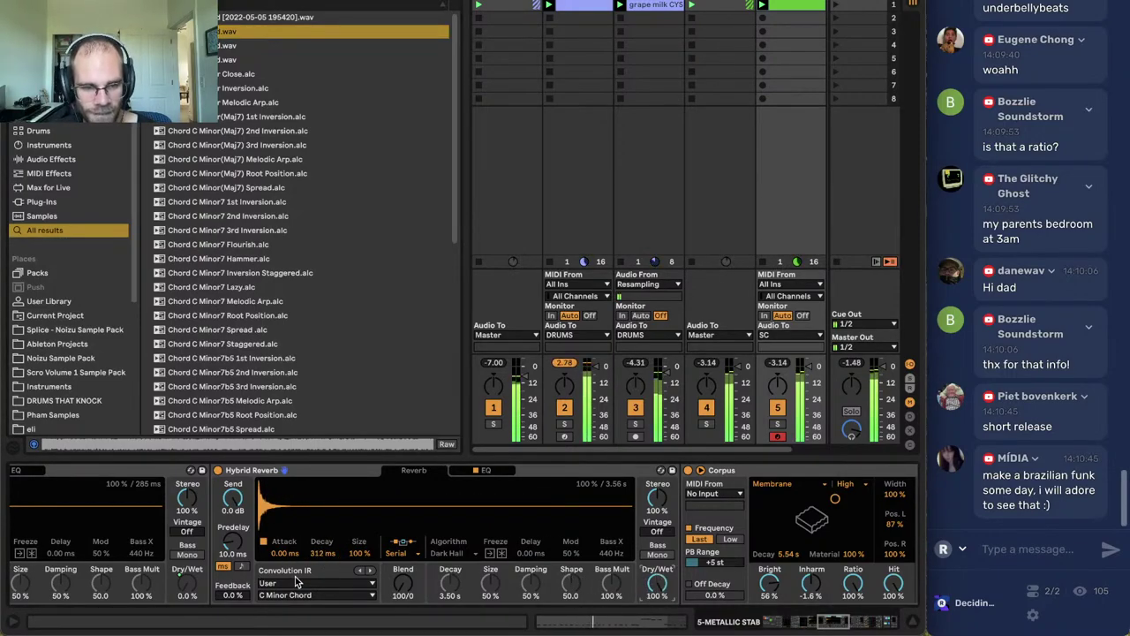
mouse_move(323, 553)
left_mouse_down()
mouse_move(322, 582)
mouse_move(328, 562)
left_mouse_up()
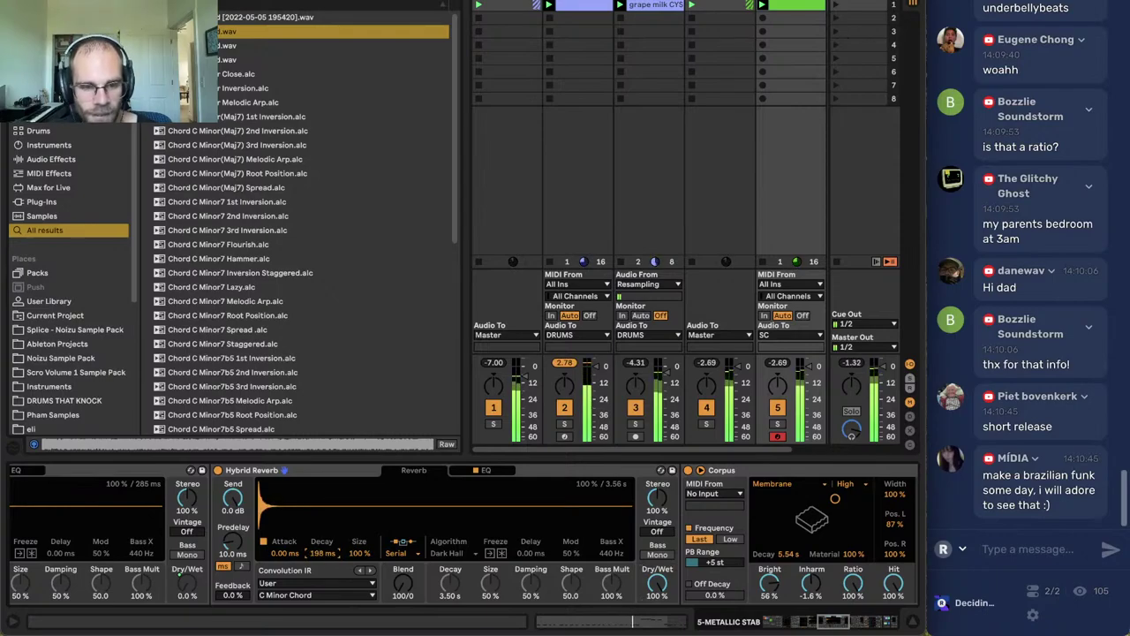
Refine the C Minor Chord impulse response to a size of 37% and a decay of 179 ms.
left_click(632, 625)
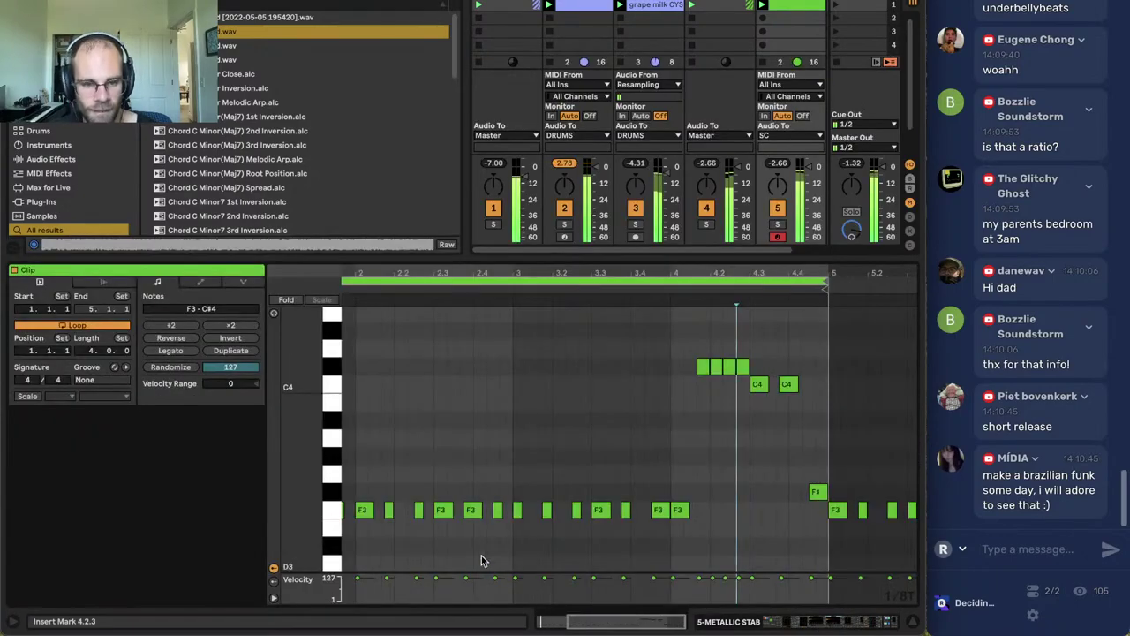
left_click(826, 621)
left_click_drag(817, 623, 812, 625)
left_click_drag(511, 555, 511, 604)
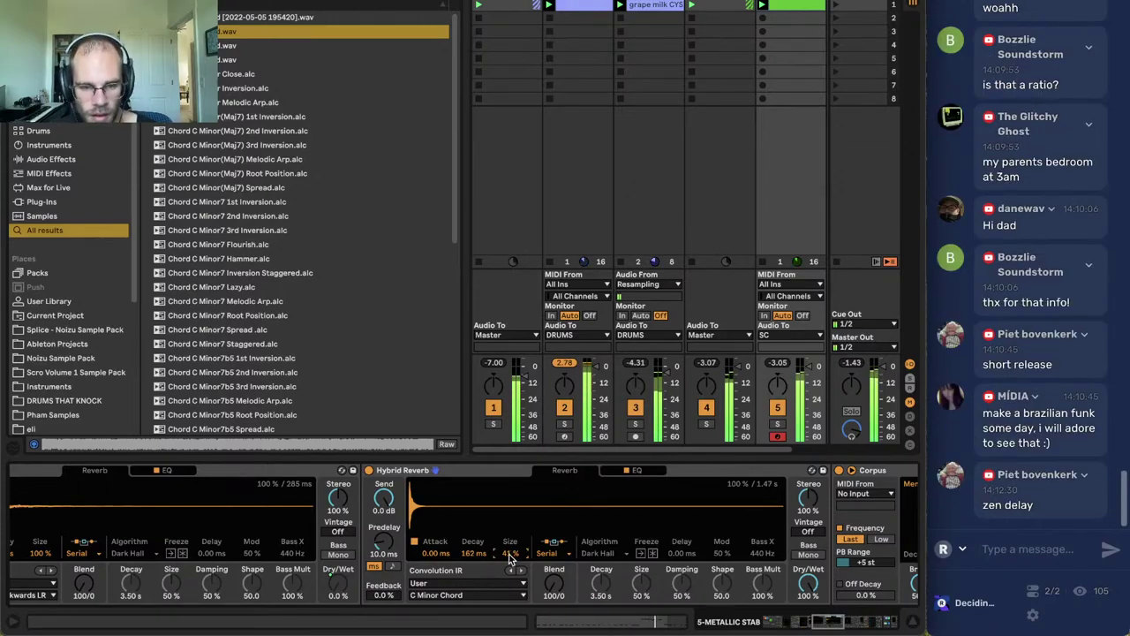
left_click_drag(509, 556, 510, 562)
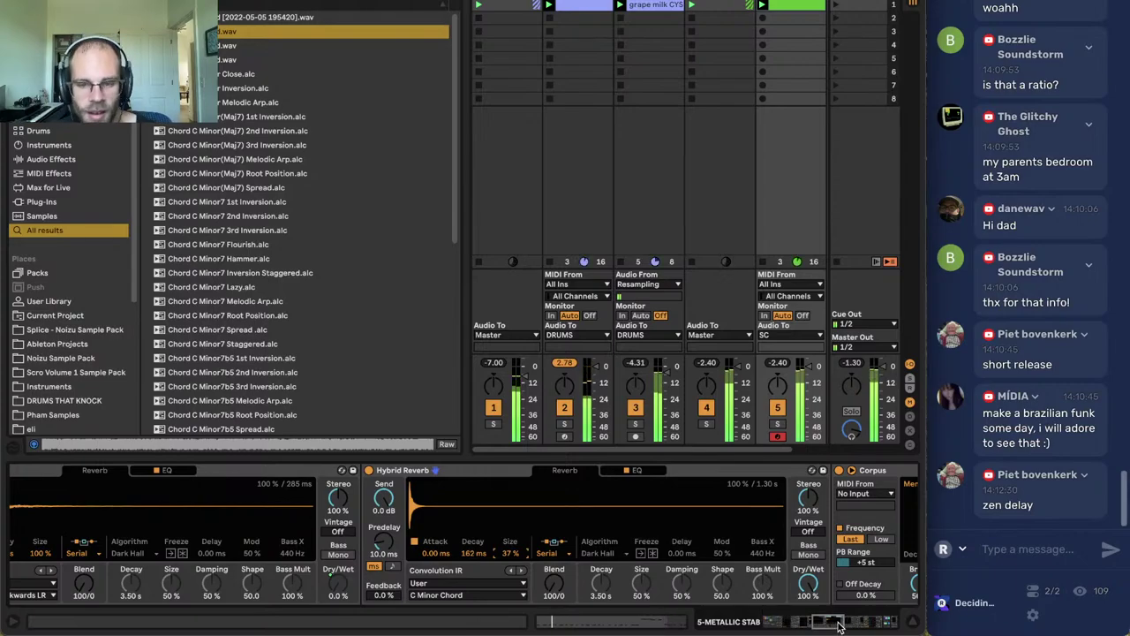
mouse_move(468, 554)
left_mouse_down()
mouse_move(469, 570)
mouse_move(473, 546)
mouse_move(471, 557)
left_mouse_up()
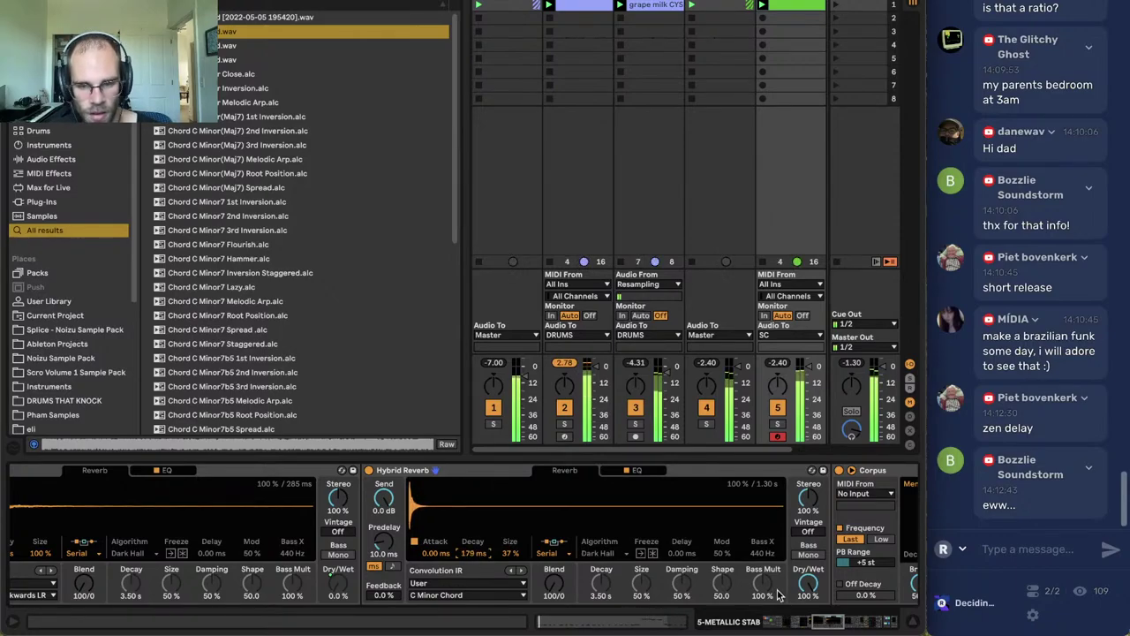
Set the Drive of the Saturator between the Corpus and OTT to 13.1 dB.
left_click_drag(836, 621, 854, 622)
left_click(436, 471)
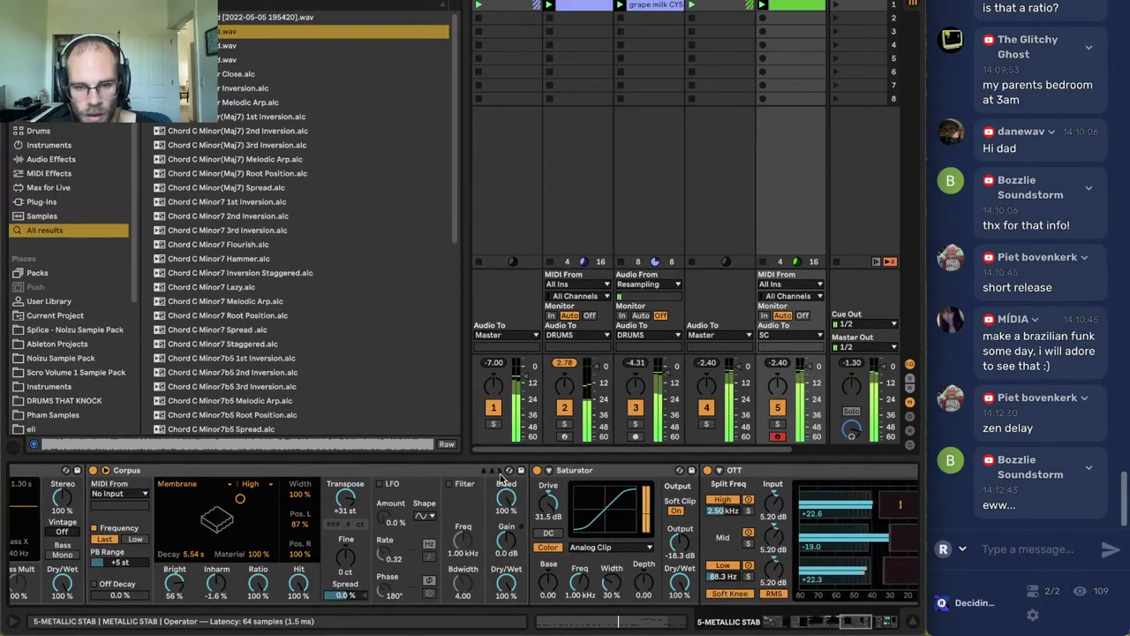
left_click_drag(548, 502, 548, 519)
left_click_drag(842, 622, 864, 622)
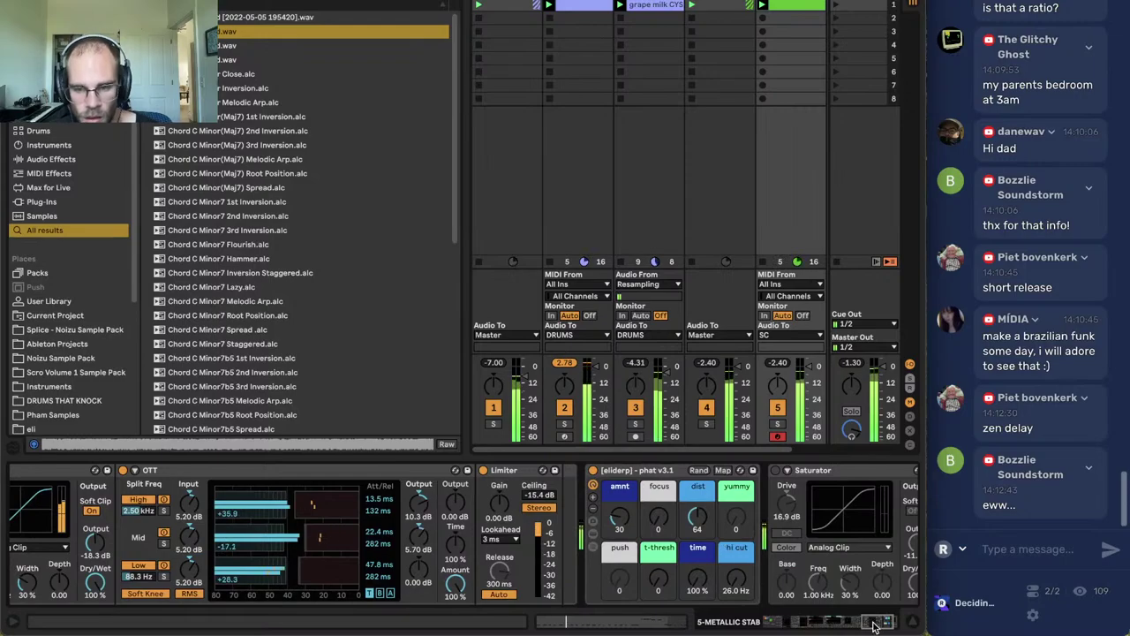
Set the Early Reflections Hybrid Reverb's Blend to 83/17, convolution decay to 9.10 s and algorithm decay to 1.96 s, and switch it off.
left_click(685, 620)
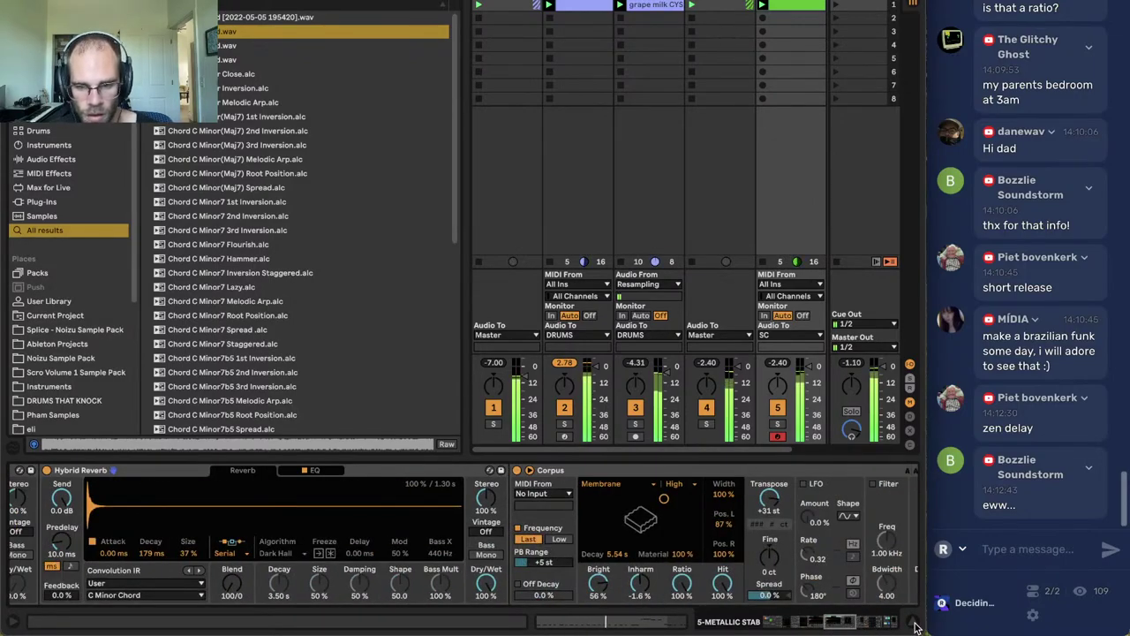
left_click(826, 623)
left_click(809, 622)
left_click(808, 620)
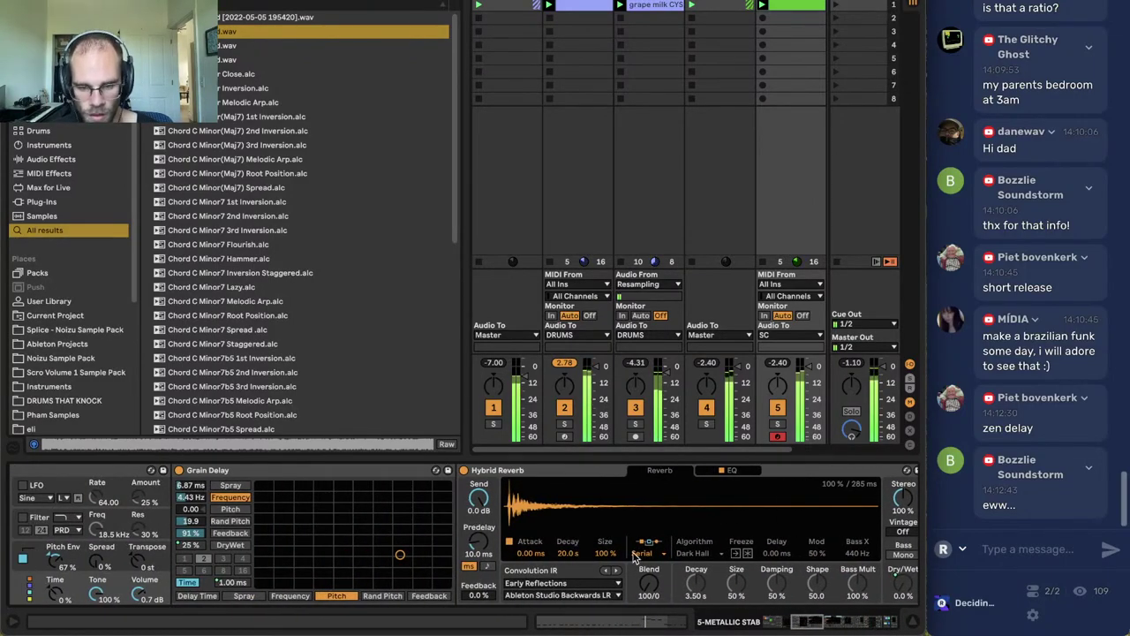
left_click_drag(657, 580, 658, 586)
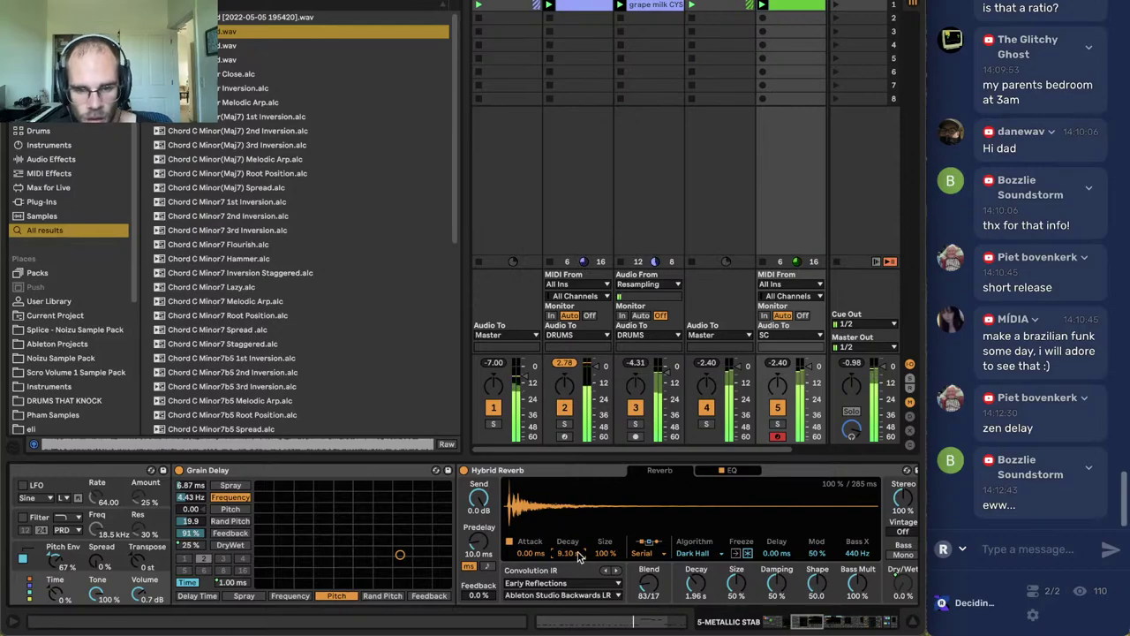
left_click(464, 471)
Try a 286 ms decay and a 30% size on the C Minor Chord impulse response, and set its size to 37%.
left_click_drag(799, 621, 815, 624)
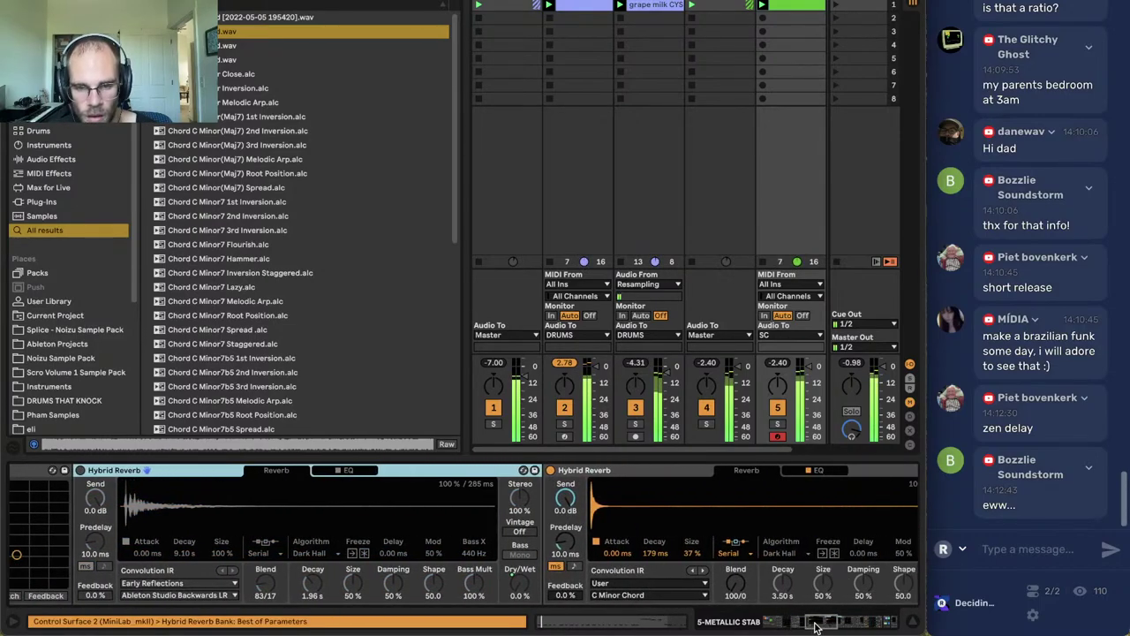
left_click(607, 553)
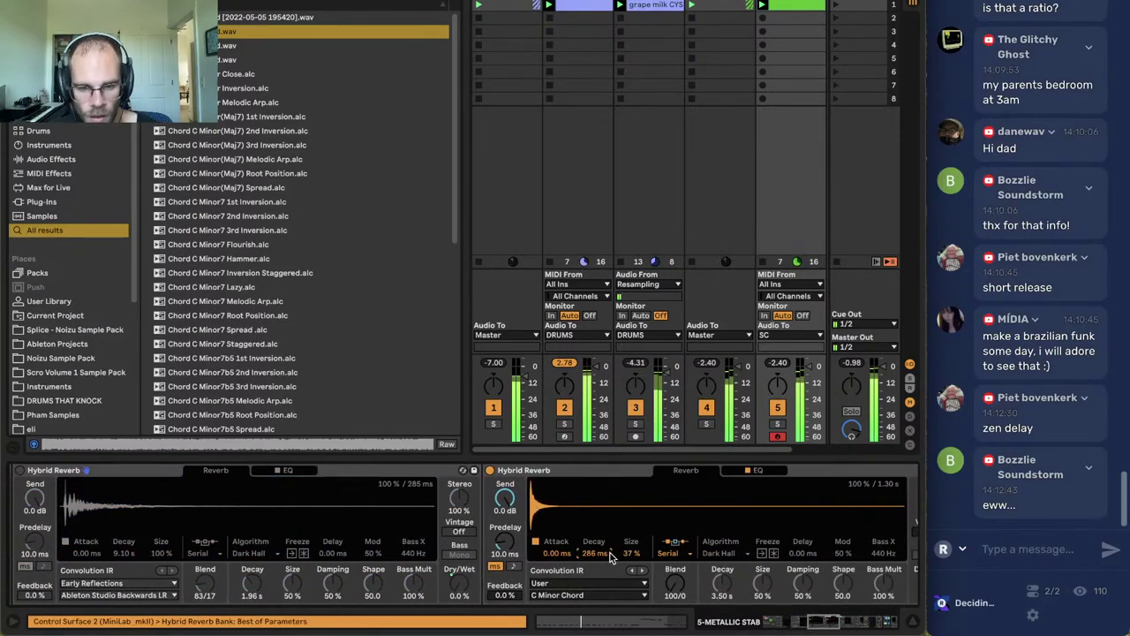
left_click_drag(634, 554, 634, 563)
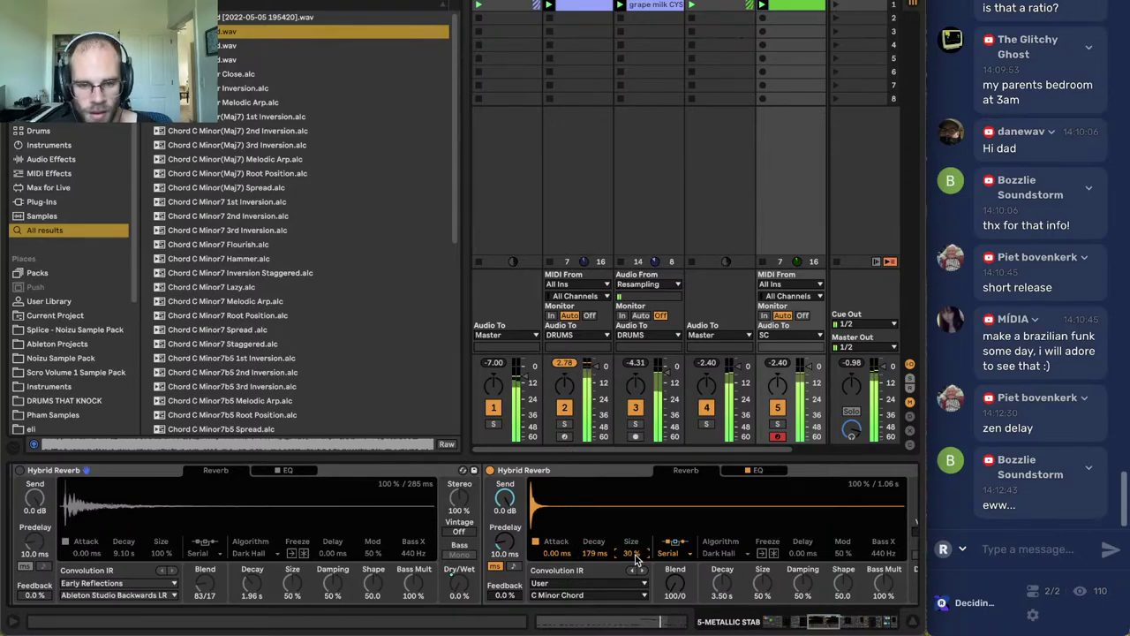
scroll(634, 556, "down", 4)
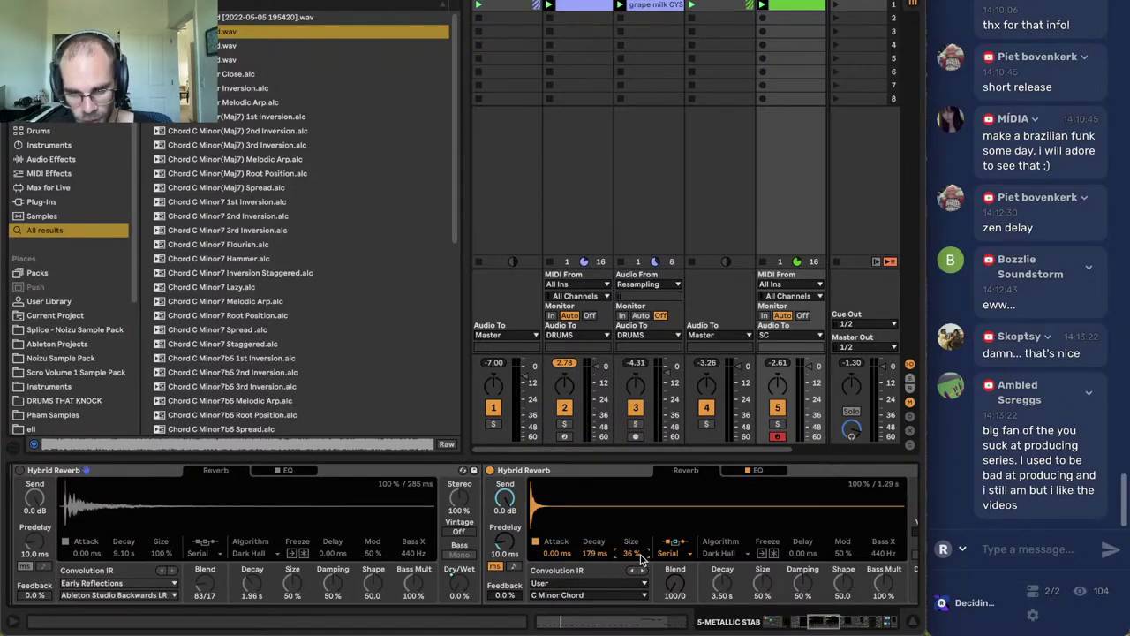
key("Up")
type("37")
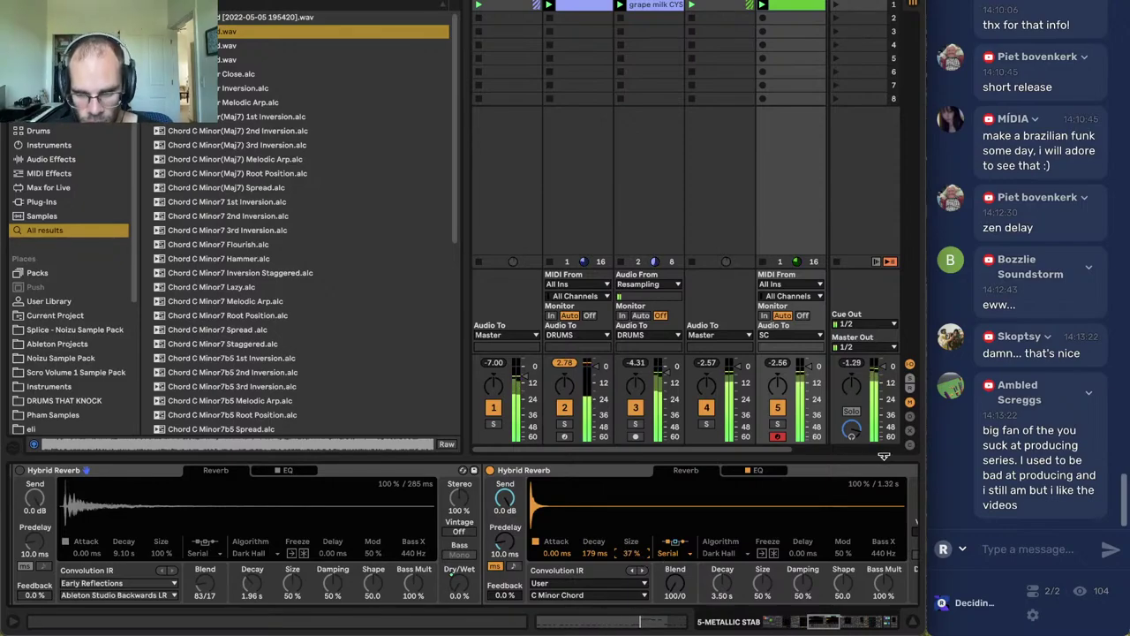
Try the Extreme and Older Vintage settings on the C Minor Chord Hybrid Reverb.
left_click_drag(836, 623, 842, 622)
left_click_drag(751, 534, 752, 490)
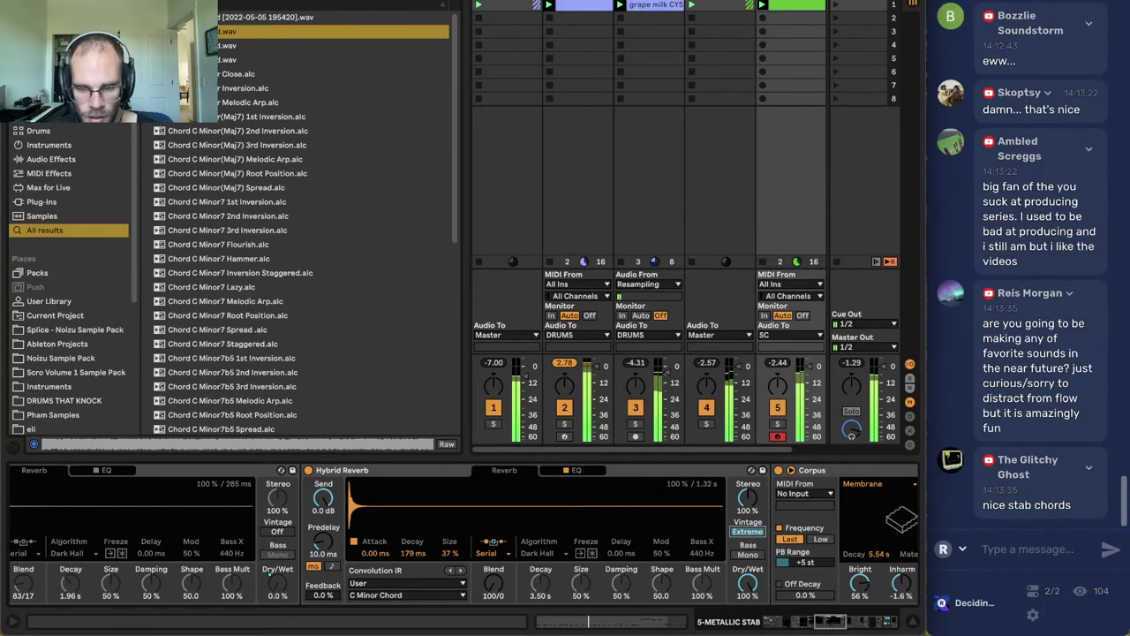
left_click_drag(744, 540, 744, 532)
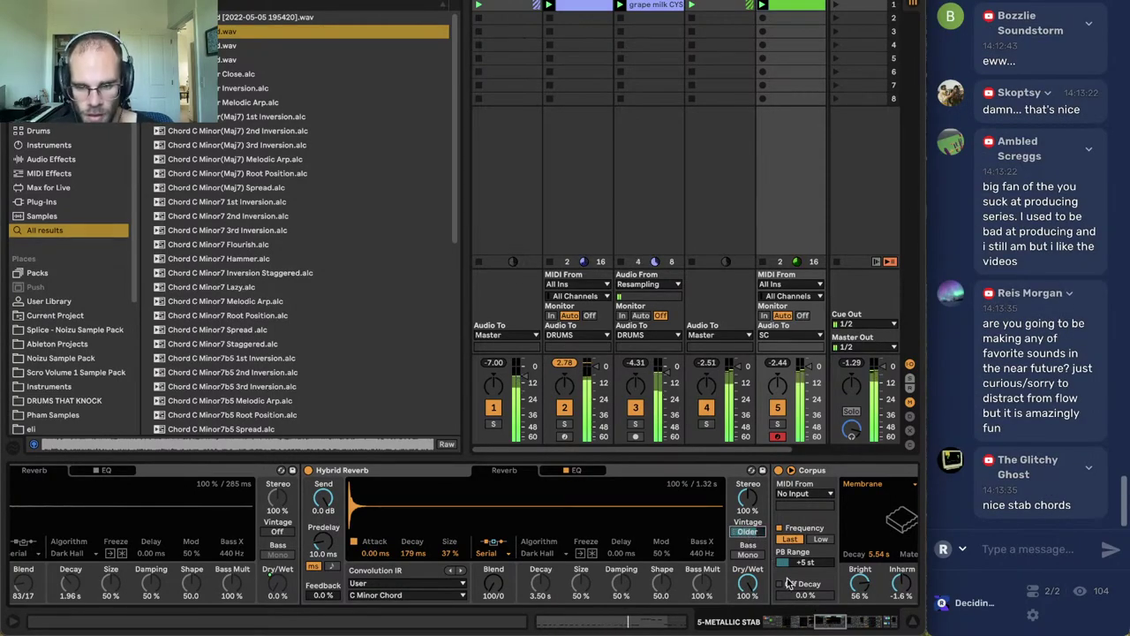
left_click(836, 623)
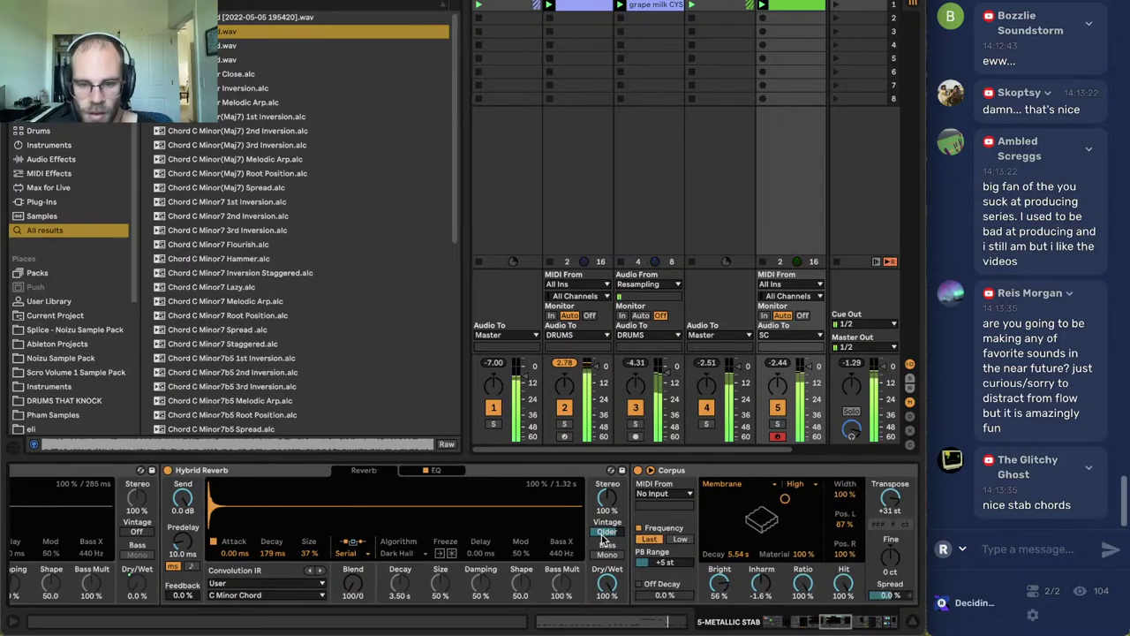
In the phat v3.1 rack after the Limiter, set amnt to 40 and dist to 38.
left_click(854, 624)
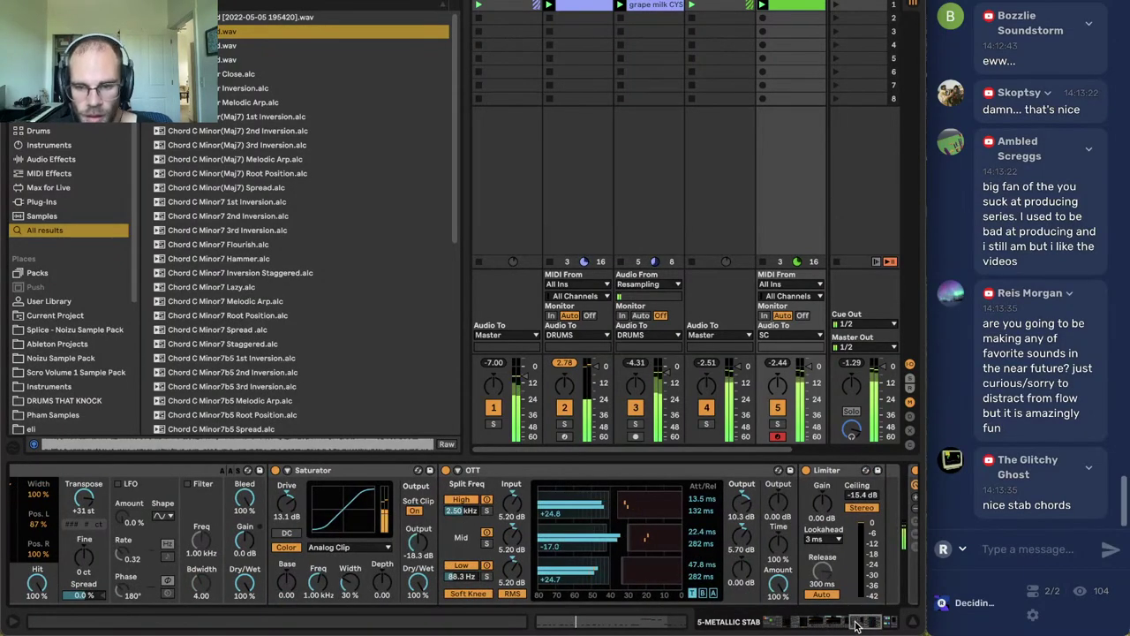
left_click(860, 623)
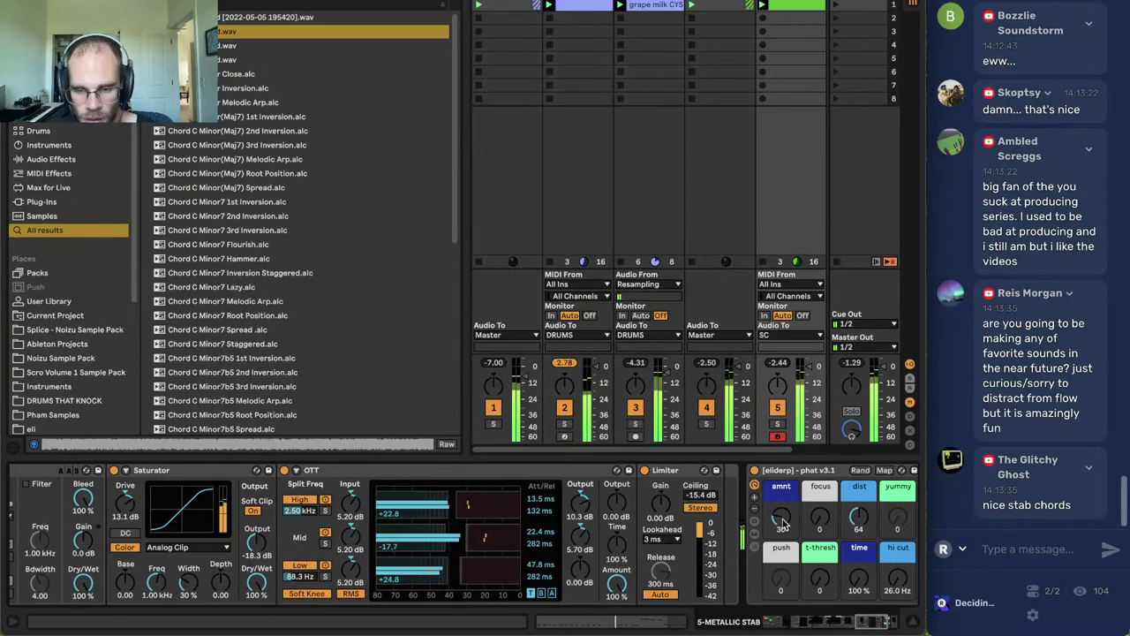
left_click_drag(855, 523, 855, 558)
mouse_move(783, 521)
left_mouse_down()
mouse_move(783, 501)
mouse_move(783, 533)
left_mouse_up()
left_click_drag(855, 526, 855, 512)
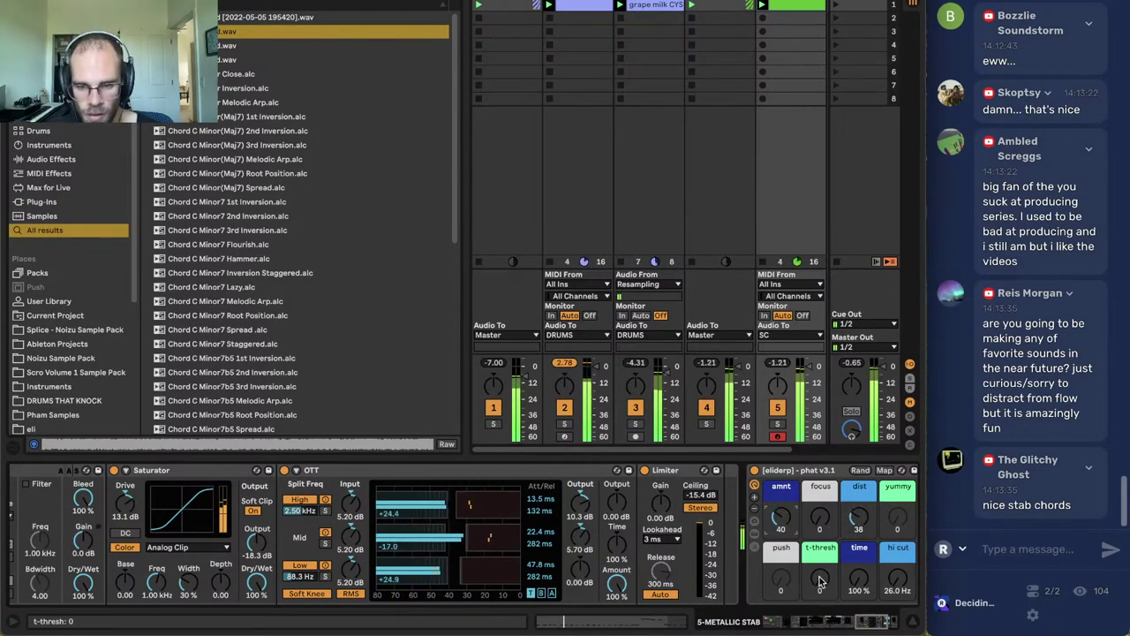
Set the first Operator's Pitch Env amount to 100% and its pitch envelope decay to 174 ms.
left_click_drag(871, 622, 828, 622)
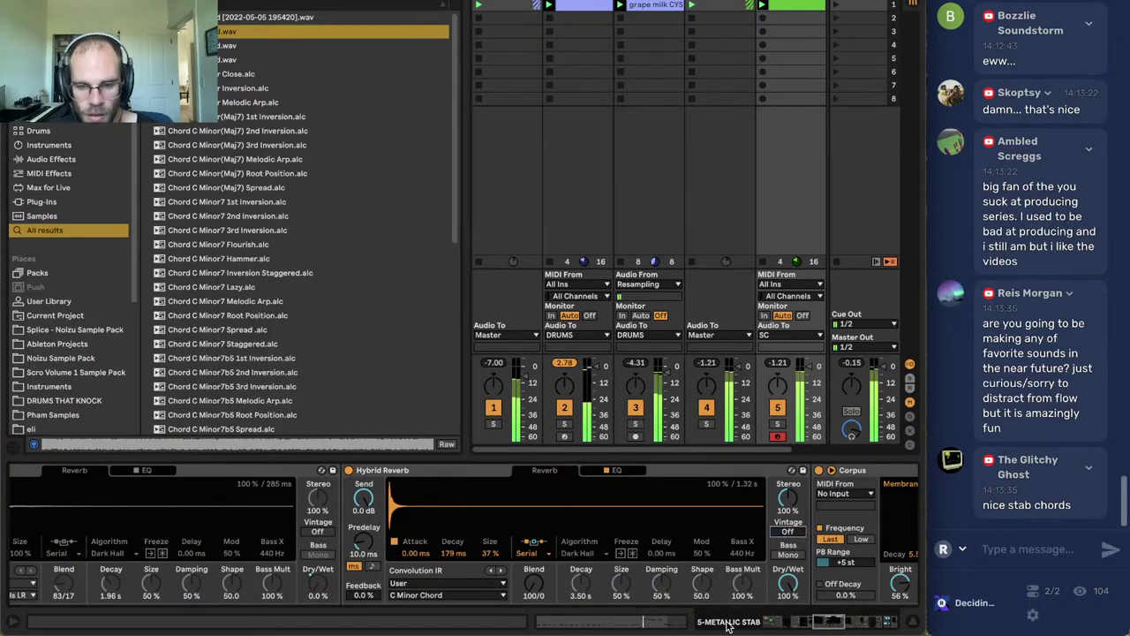
left_click(812, 622)
left_click_drag(813, 623, 541, 616)
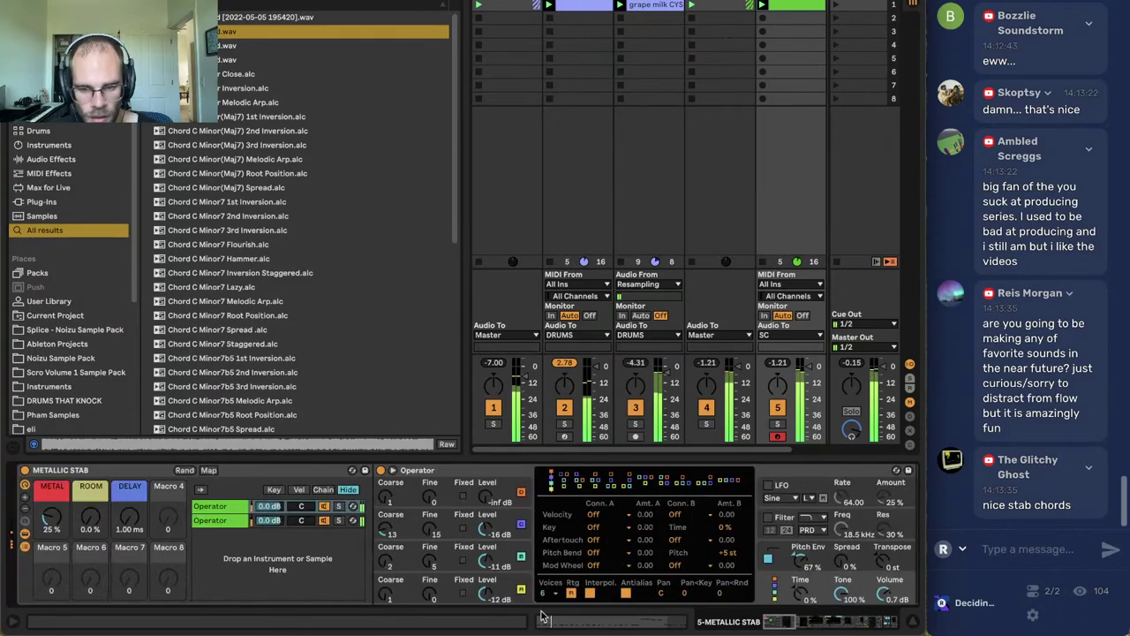
left_click_drag(799, 560, 798, 530)
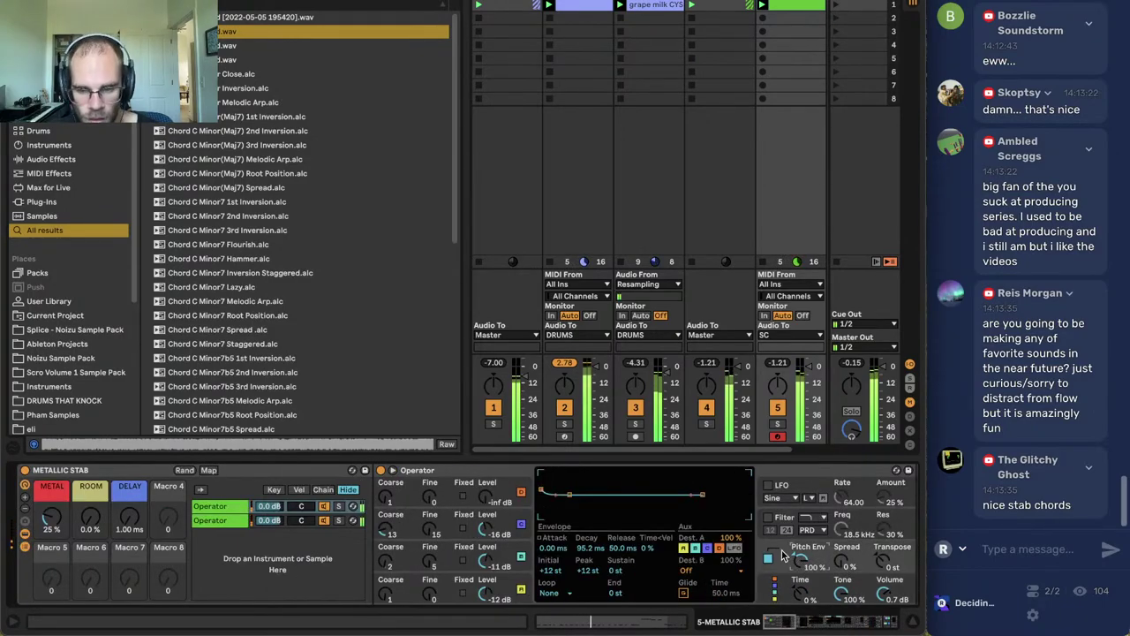
left_click_drag(583, 542, 583, 533)
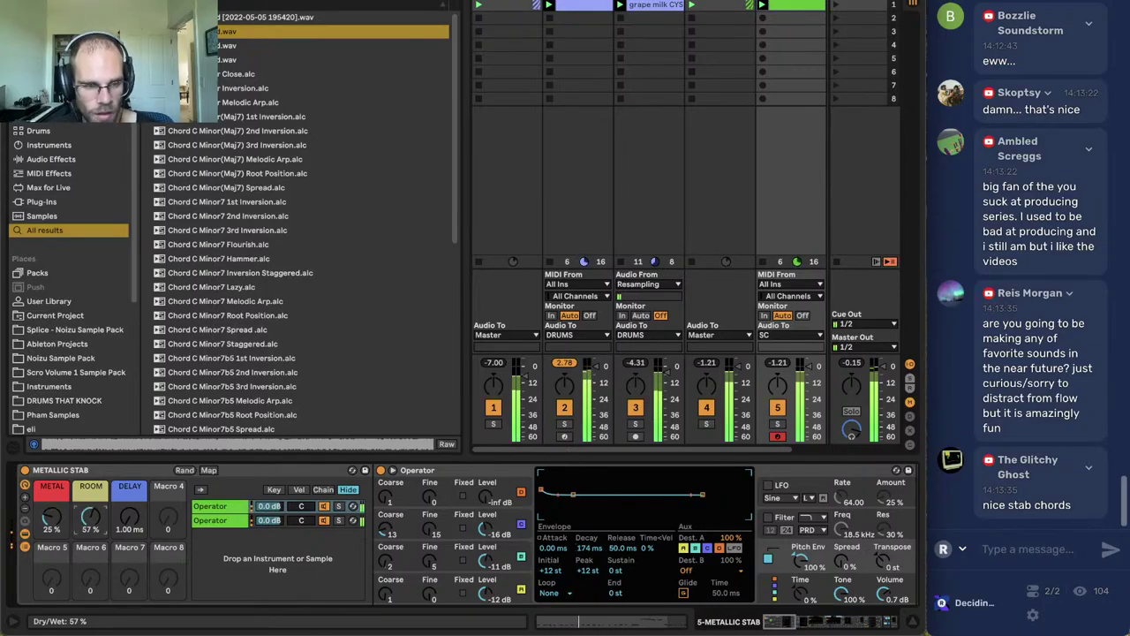
Switch the Early Reflections Hybrid Reverb back on, and set the rack macros to METAL 3.1%, ROOM 0.0% and DELAY 3.77 ms.
left_click(838, 626)
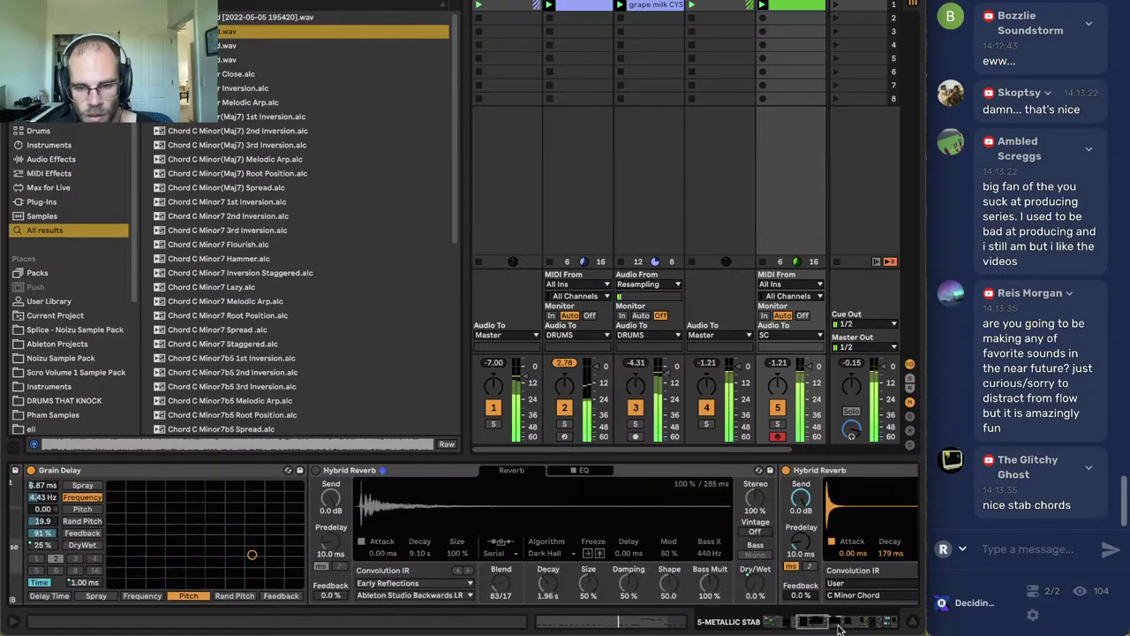
left_click(316, 471)
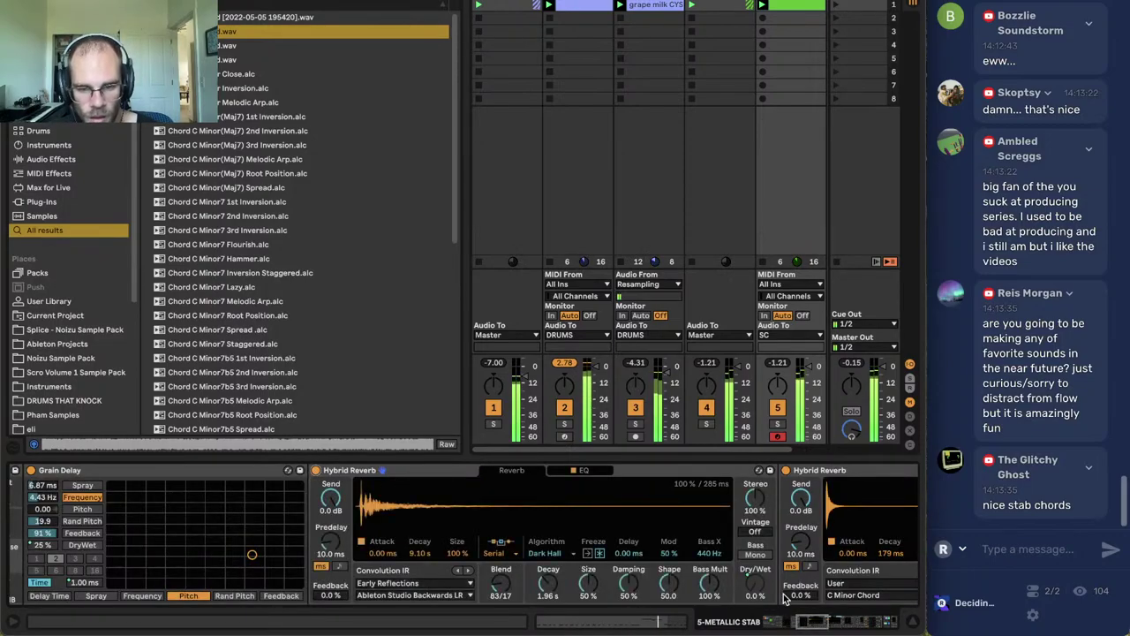
left_click_drag(824, 623, 73, 617)
mouse_move(90, 519)
left_mouse_down()
mouse_move(90, 486)
mouse_move(90, 521)
left_mouse_up()
mouse_move(130, 519)
left_mouse_down()
mouse_move(130, 498)
mouse_move(132, 539)
mouse_move(138, 527)
left_mouse_up()
Lower the volume of the clap sample in the Drum Rack to -16 dB.
key("super+alt+b")
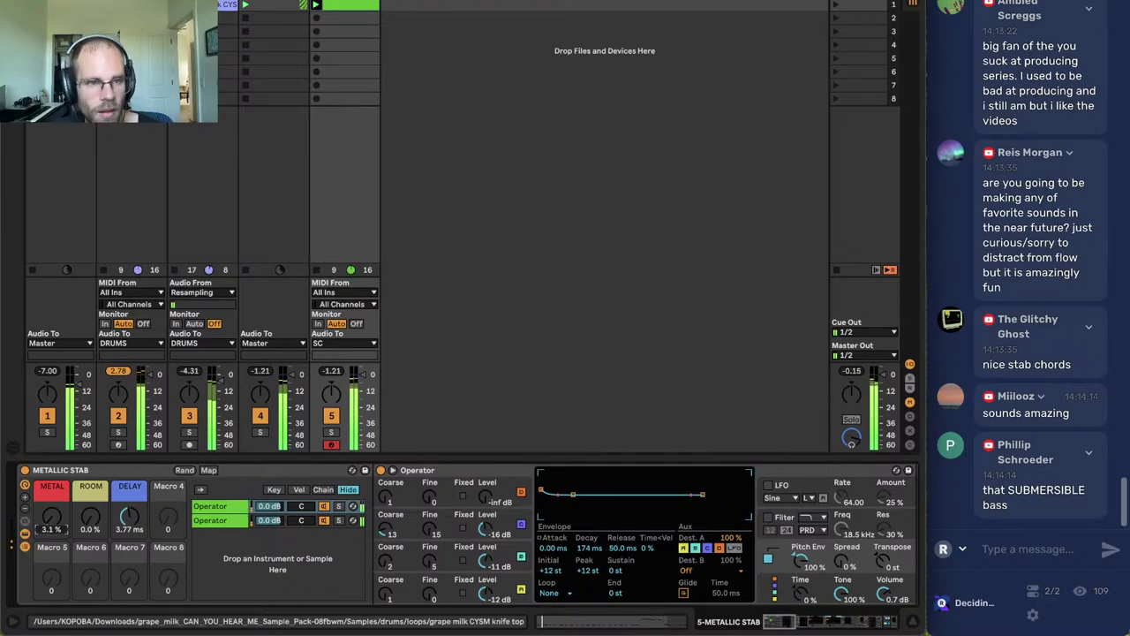
left_click(203, 1)
left_click(273, 1)
key("Left")
key("Left")
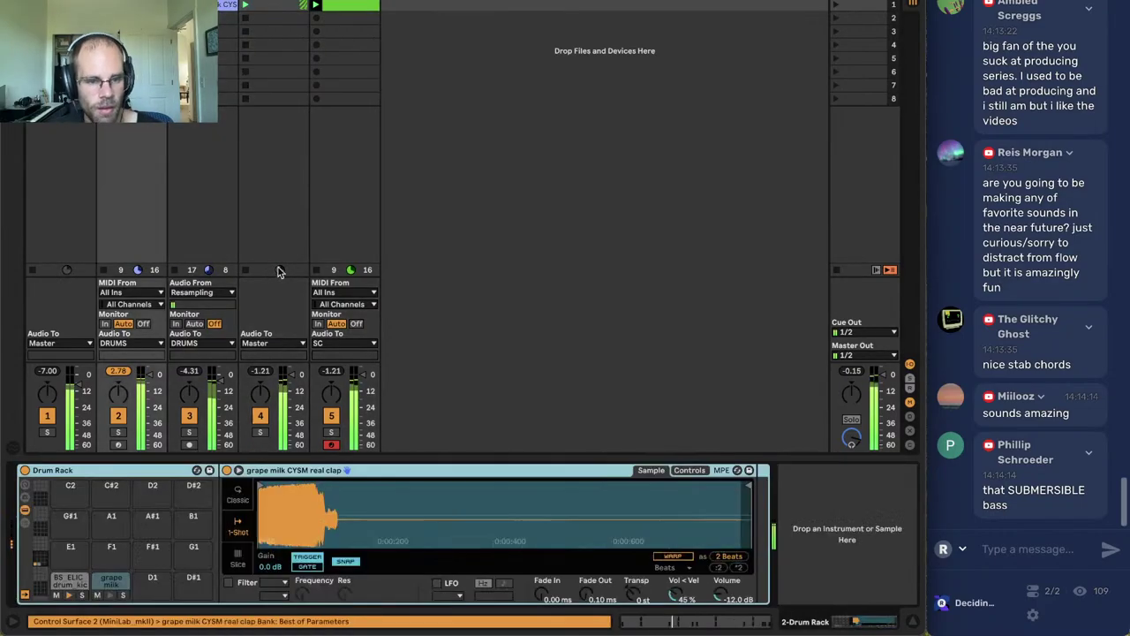
left_click(111, 579)
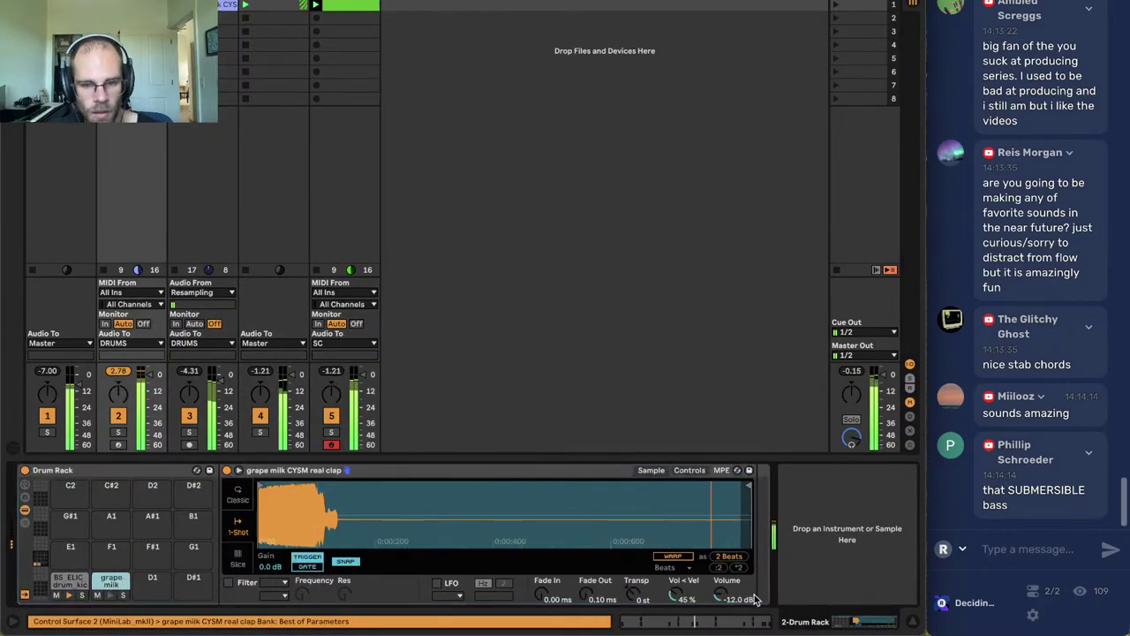
In the drum clip, move the last kick of bar 2 one sixteenth later and lower its velocity.
left_click(717, 621)
left_click(558, 338)
scroll(653, 349, "left", 5)
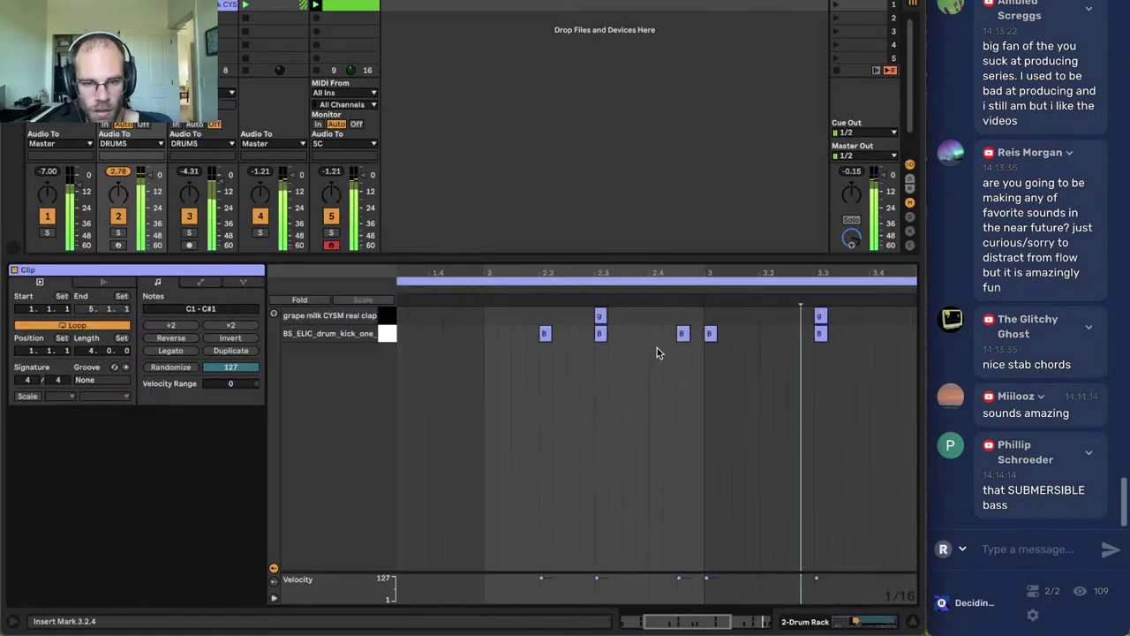
left_click(682, 338)
left_click(649, 367)
left_click_drag(604, 275, 645, 269)
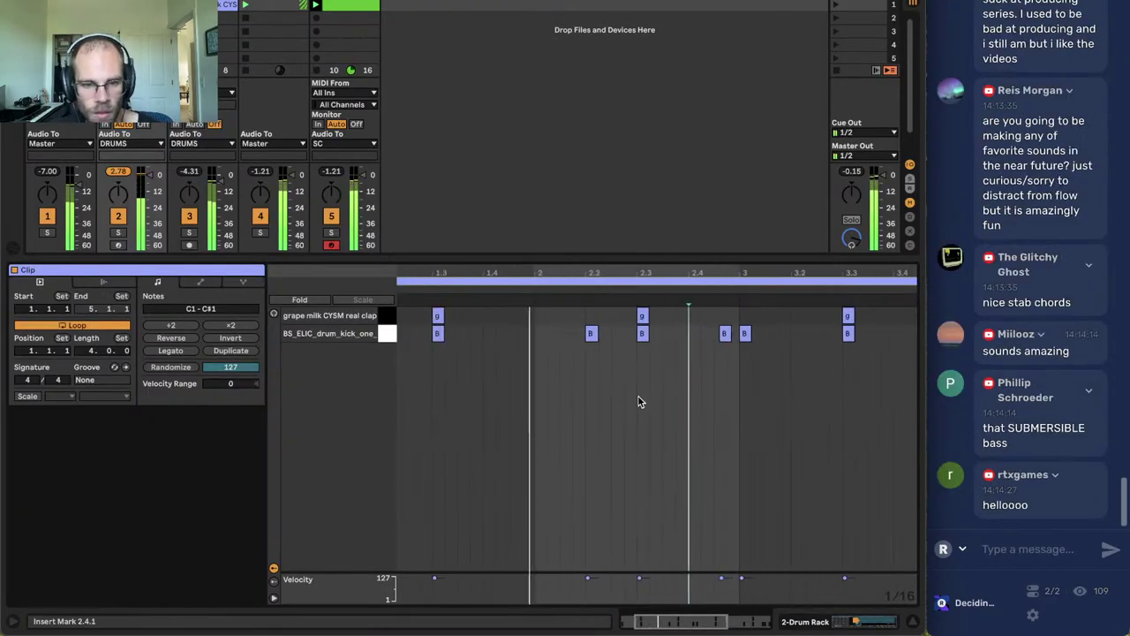
left_click(641, 415)
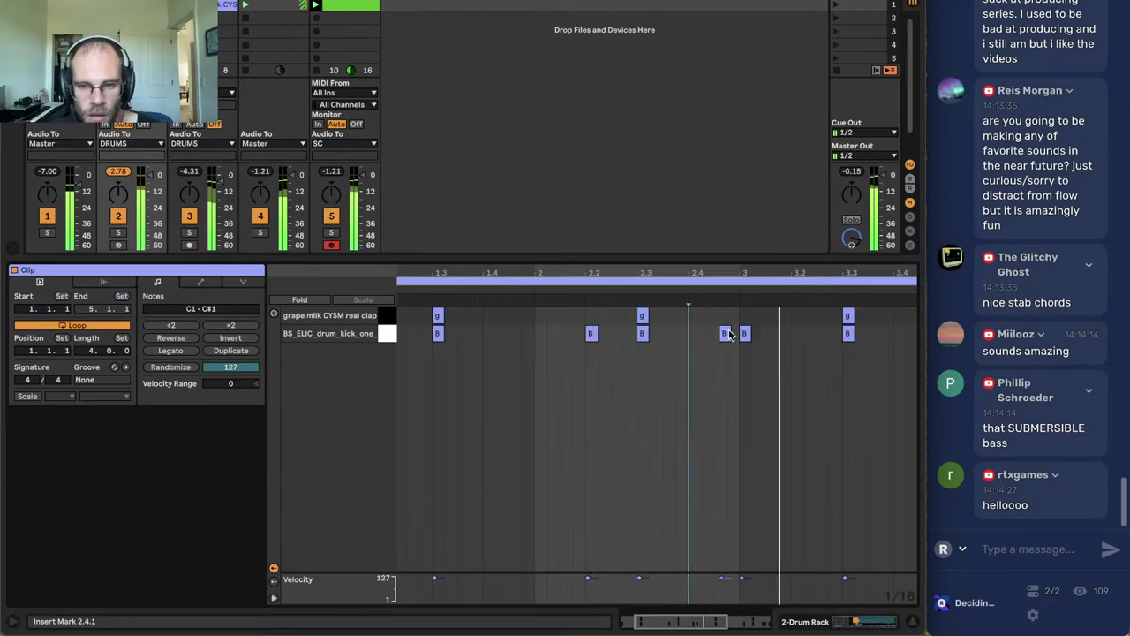
left_click_drag(724, 339, 734, 344)
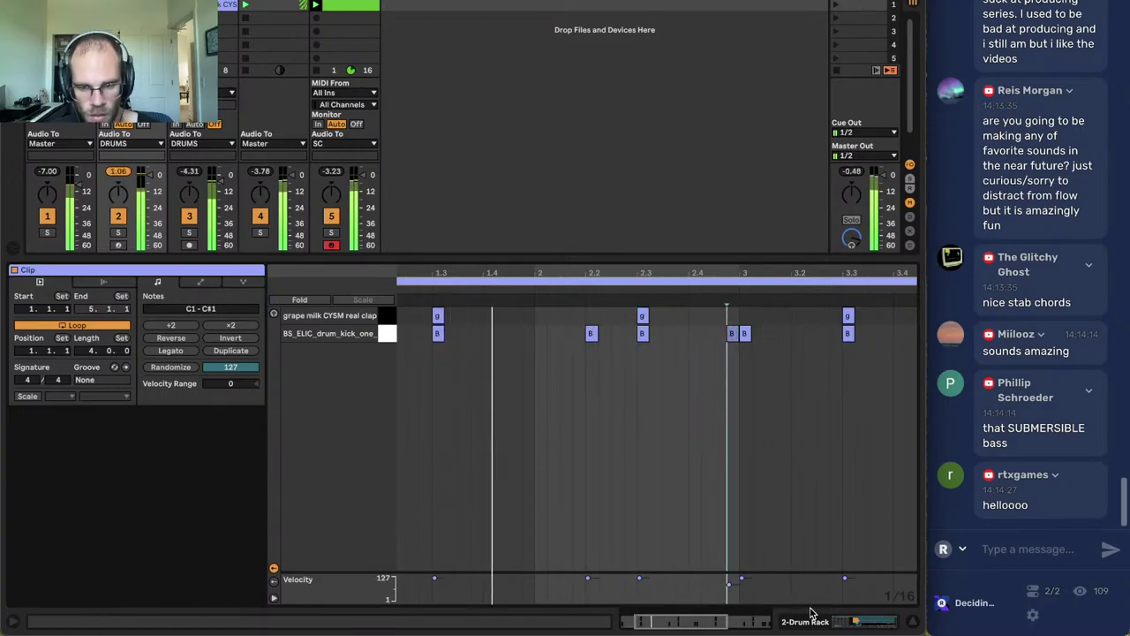
Insert a Spectral Resonator on the METALLIC STAB track between the Grain Delay and the Early Reflections Hybrid Reverb.
key("shift+Tab")
left_click(309, 7)
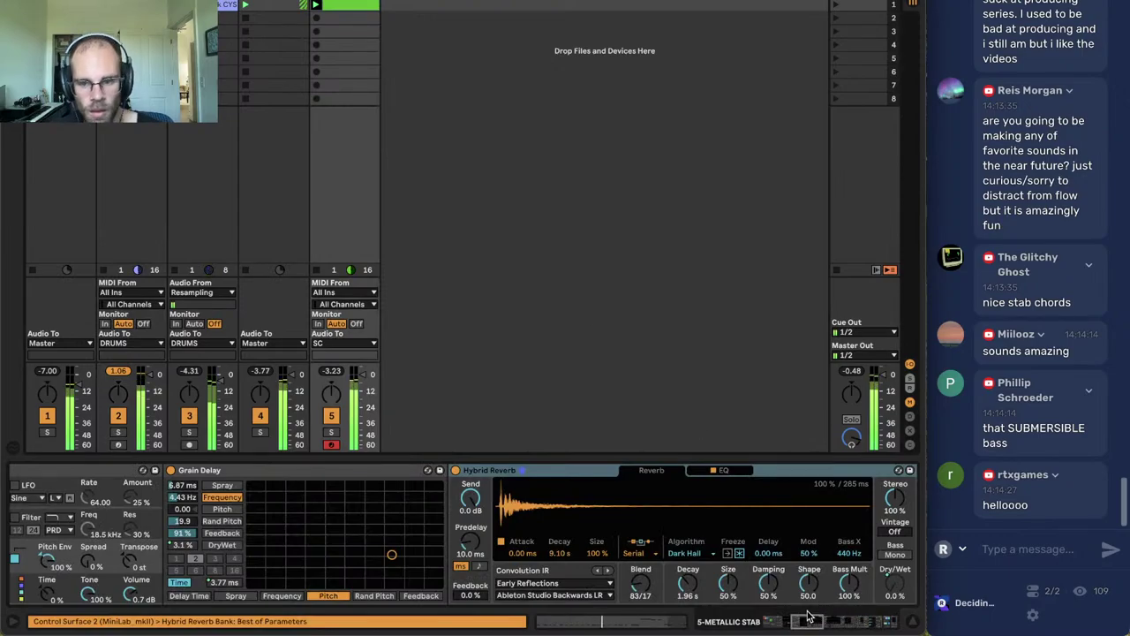
left_click_drag(814, 624, 814, 624)
key("ctrl+alt+b")
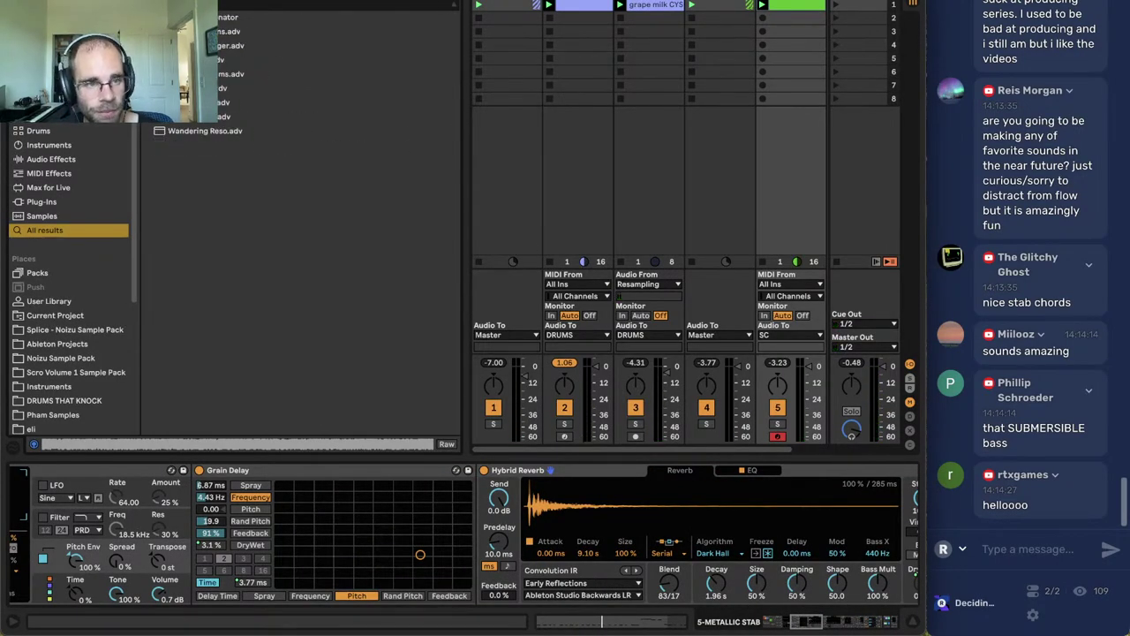
left_click_drag(208, 16, 514, 565)
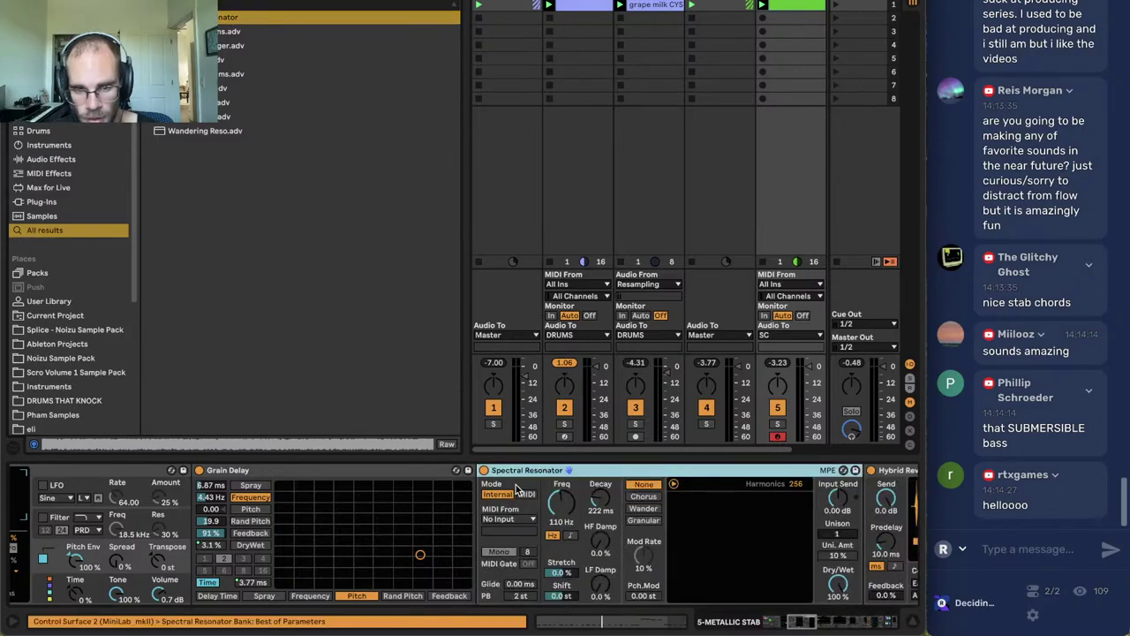
During playback, set the Spectral Resonator to Chorus modulation and its frequency, in note mode, to F2.
key("space")
left_click(644, 497)
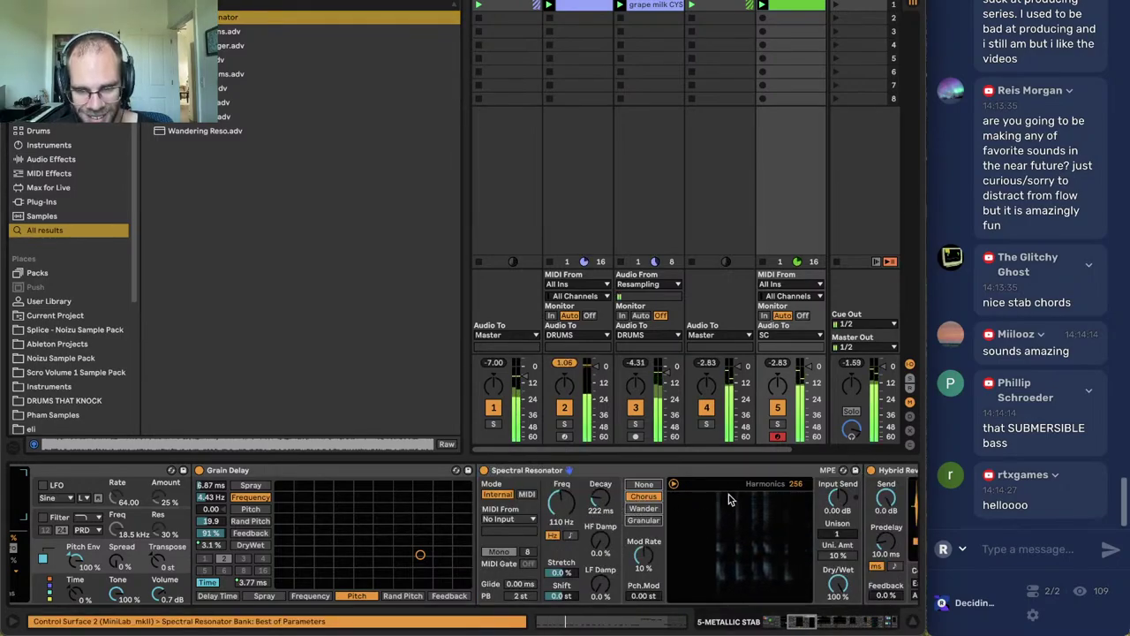
left_click(571, 535)
mouse_move(561, 505)
left_mouse_down()
mouse_move(561, 494)
mouse_move(568, 522)
left_mouse_up()
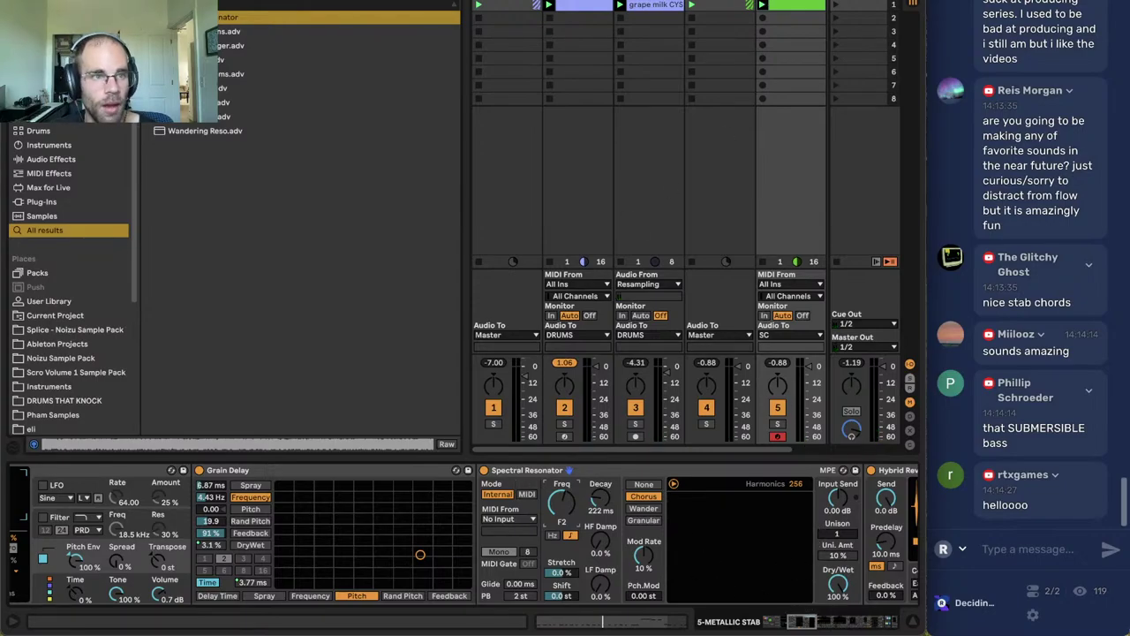
Create a MIDI track with a one-bar clip holding the notes D#3, G3, G#3 and C4, each extended across the full bar.
key("ctrl+alt+b")
key("ctrl+shift+t")
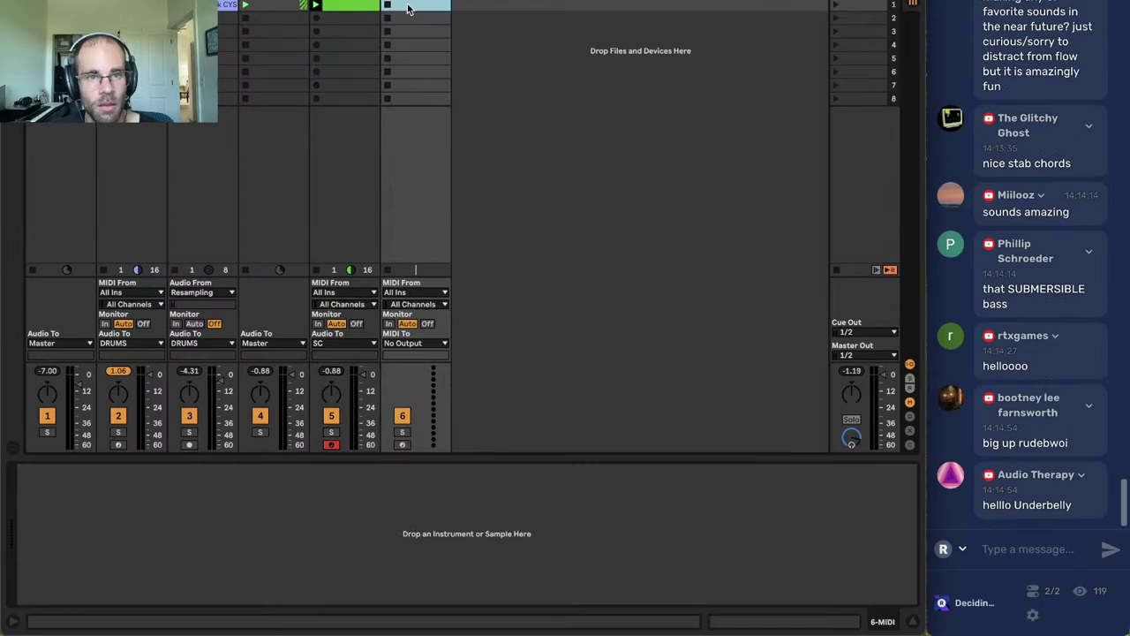
double_click(408, 8)
double_click(355, 494)
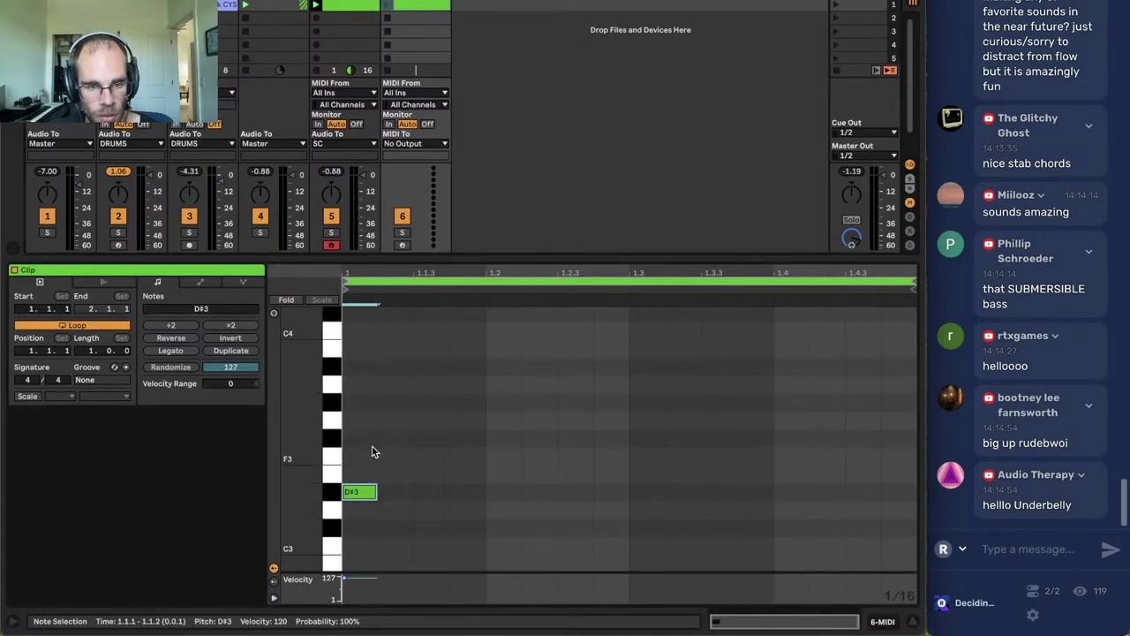
double_click(354, 406)
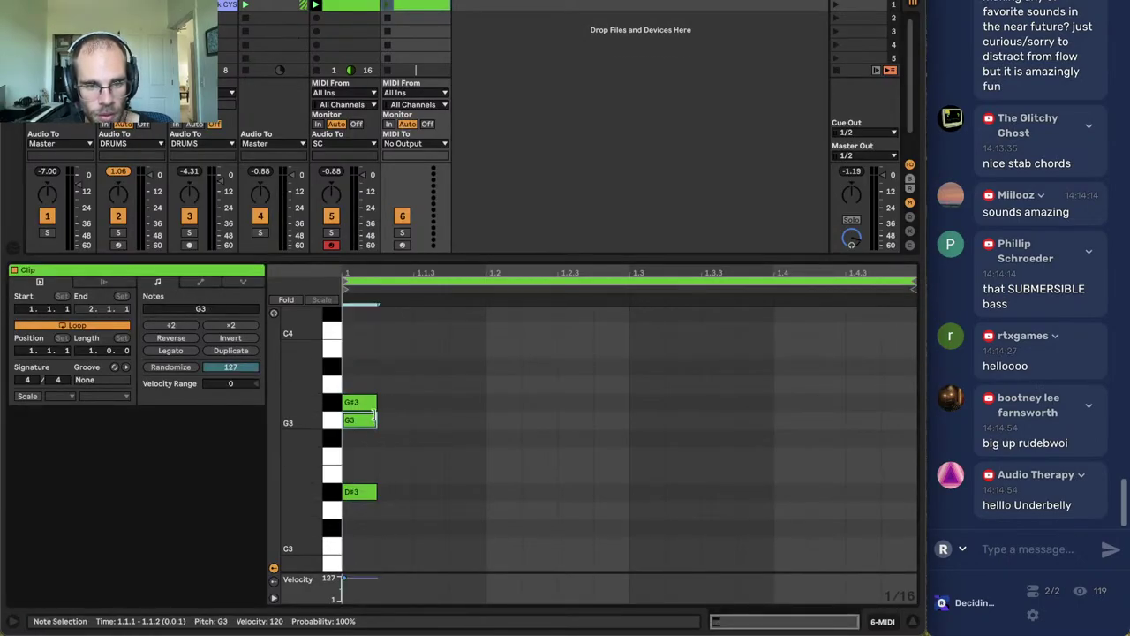
double_click(350, 335)
left_click_drag(383, 503, 292, 333)
left_click(154, 352)
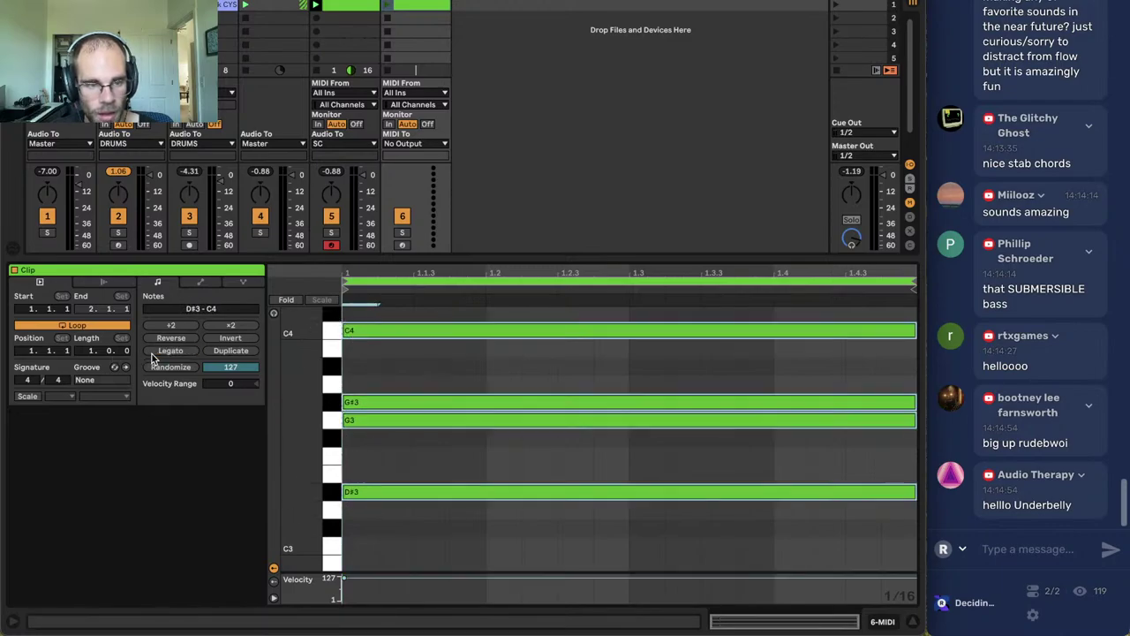
Switch the METALLIC STAB track's Spectral Resonator to MIDI mode with 6-MIDI as its source.
left_click(878, 623)
left_click(344, 1)
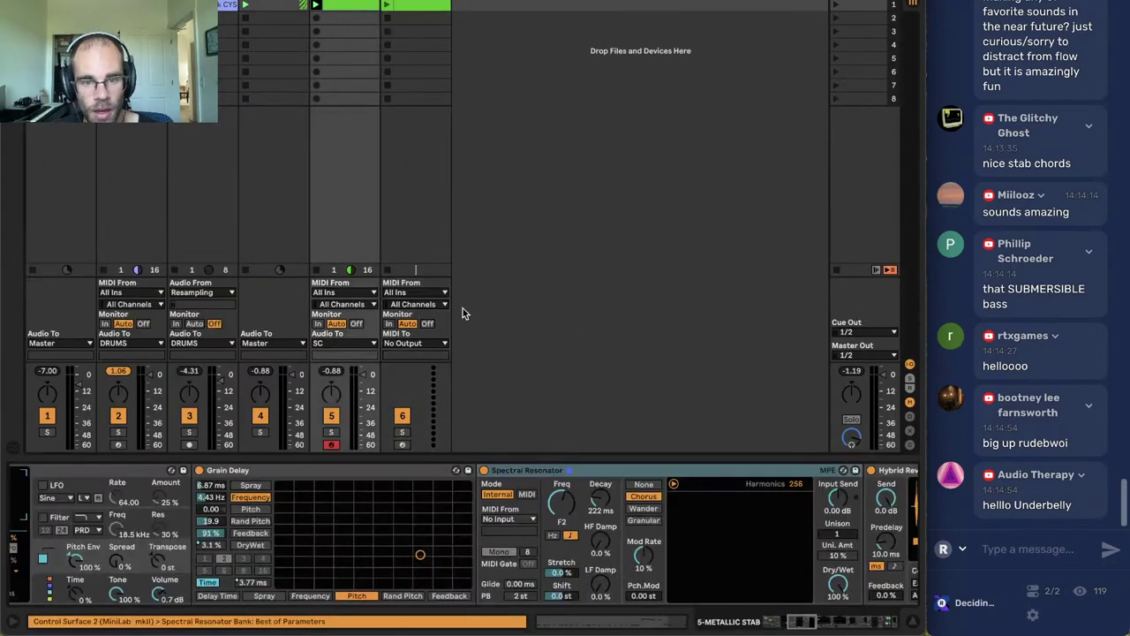
left_click(512, 519)
left_click(525, 497)
left_click(526, 496)
left_click(512, 519)
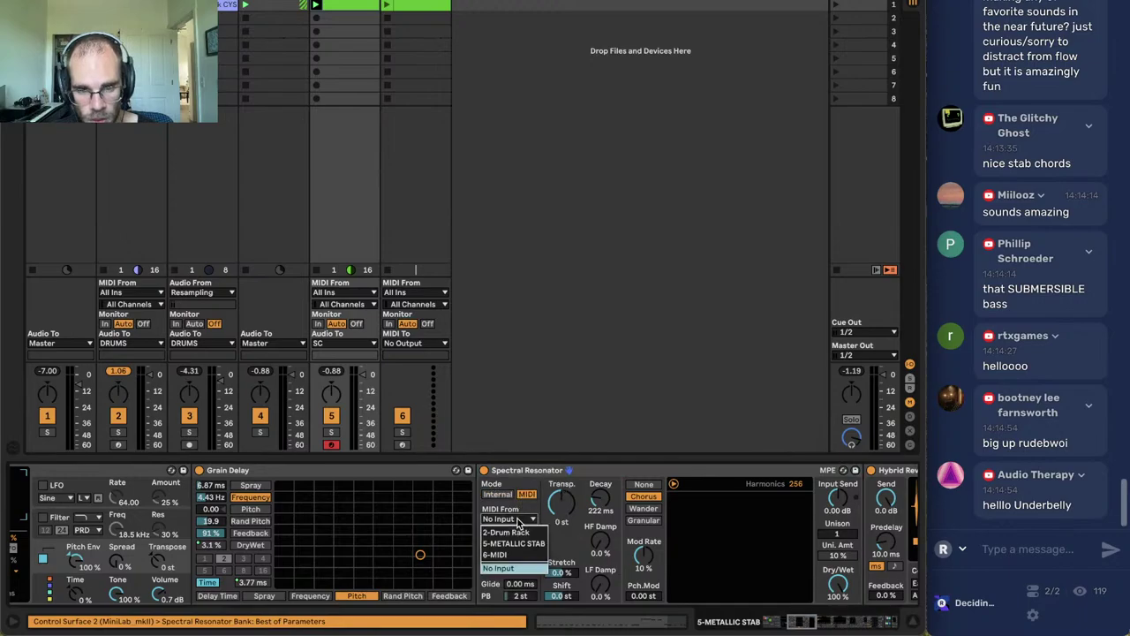
left_click(521, 555)
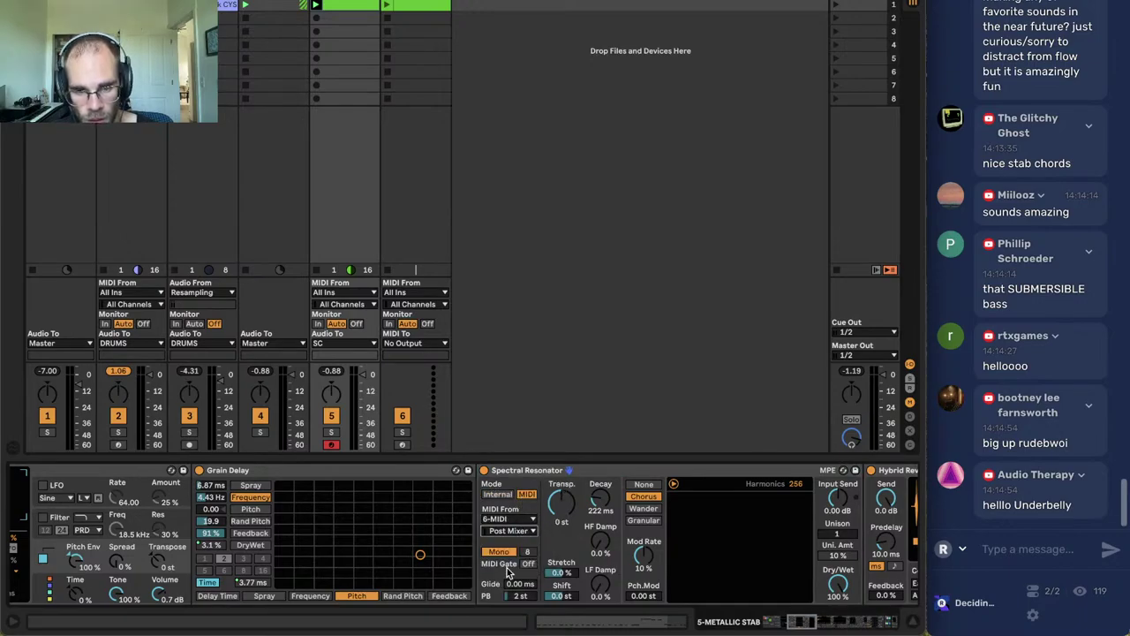
Launch the chord clip and set the Spectral Resonator to Poly, Transp. -9 st, Decay 1.08 ms and Stretch 69%.
left_click(399, 7)
left_click(349, 15)
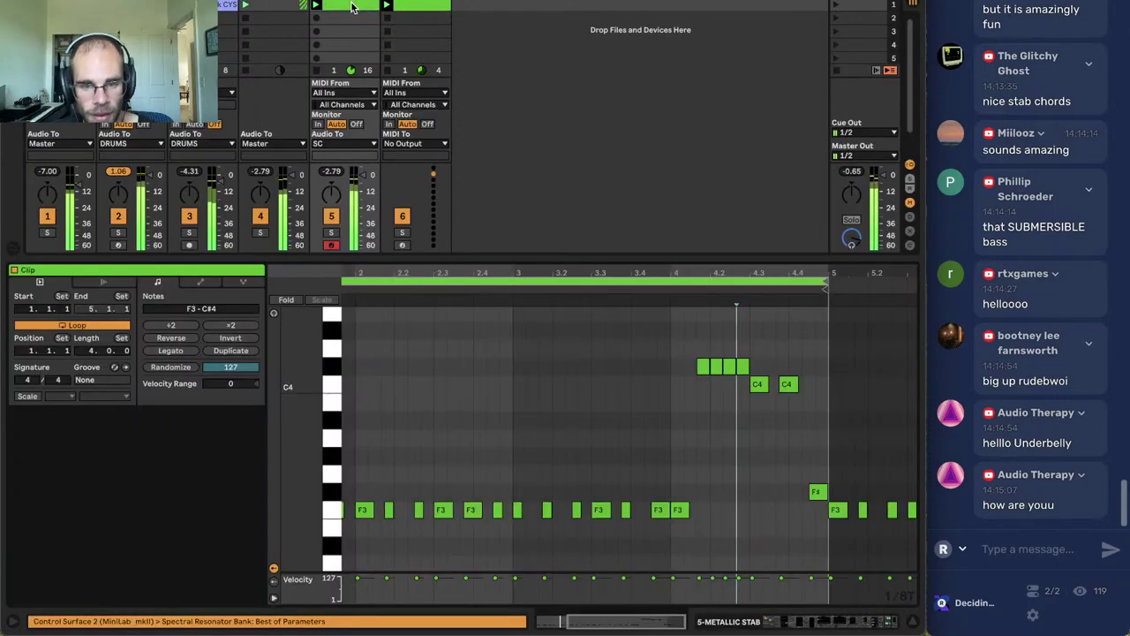
left_click(828, 625)
left_click_drag(600, 499, 601, 520)
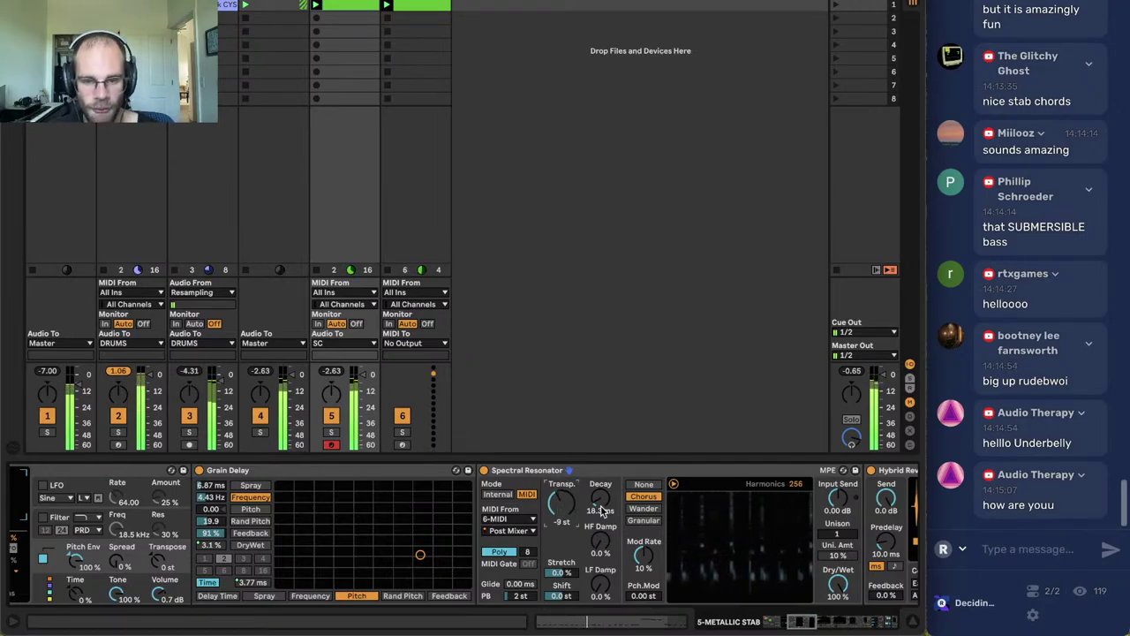
left_click_drag(600, 499, 600, 474)
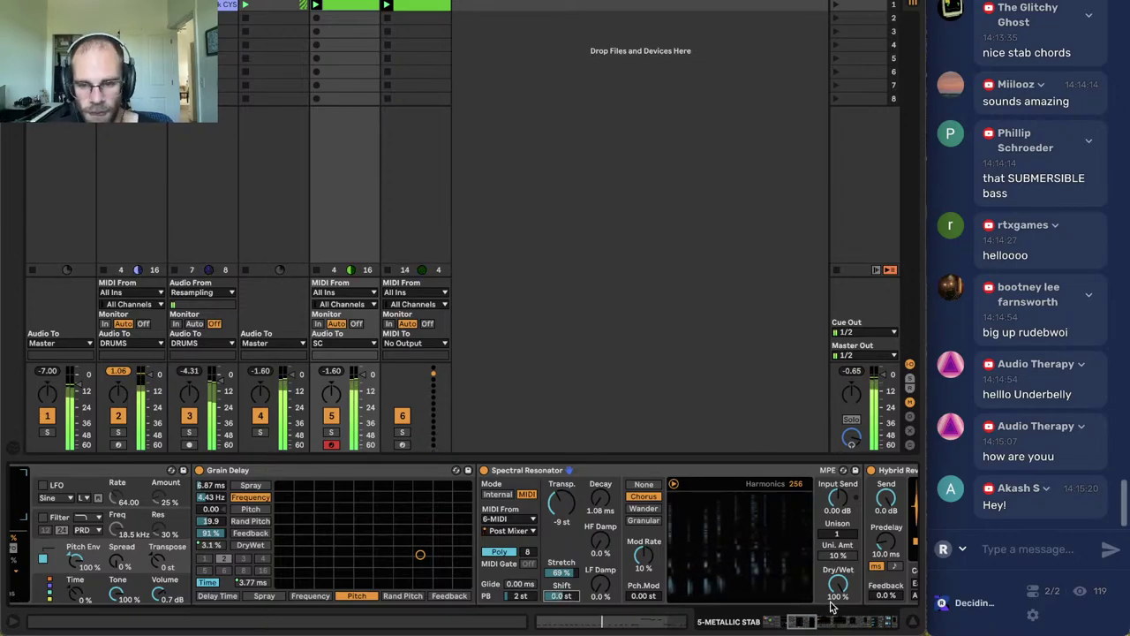
Set dist to 127 in the phat v3.1 rack, and set the Spectral Resonator's Decay to 271 ms and Dry/Wet to 0%.
scroll(830, 608, "right", 10)
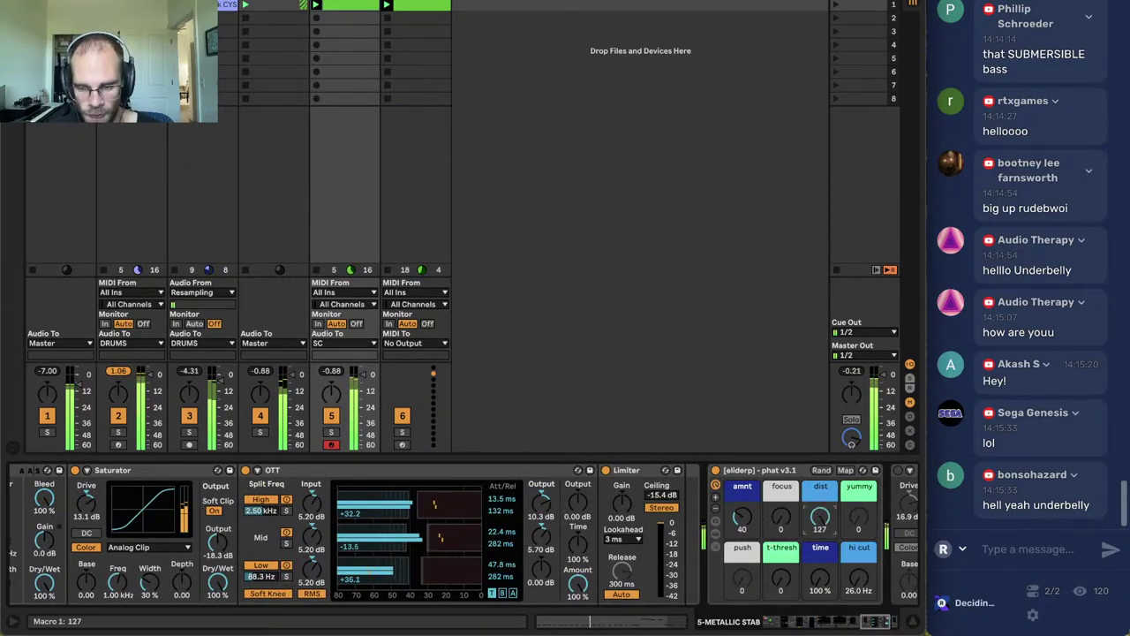
scroll(861, 609, "left", 10)
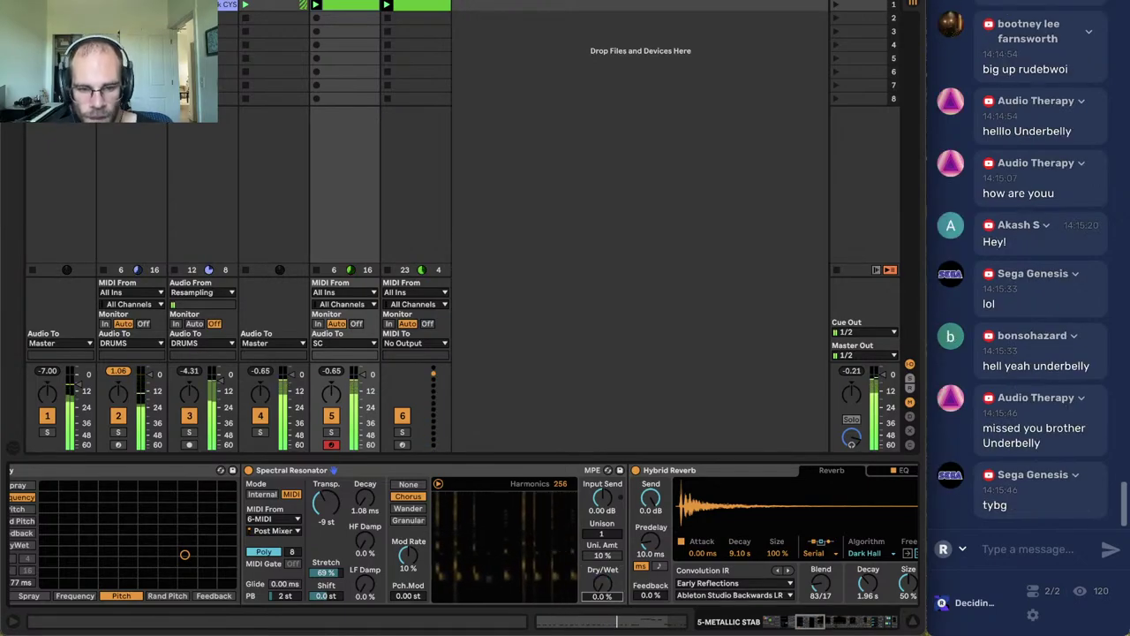
left_click_drag(364, 499, 364, 486)
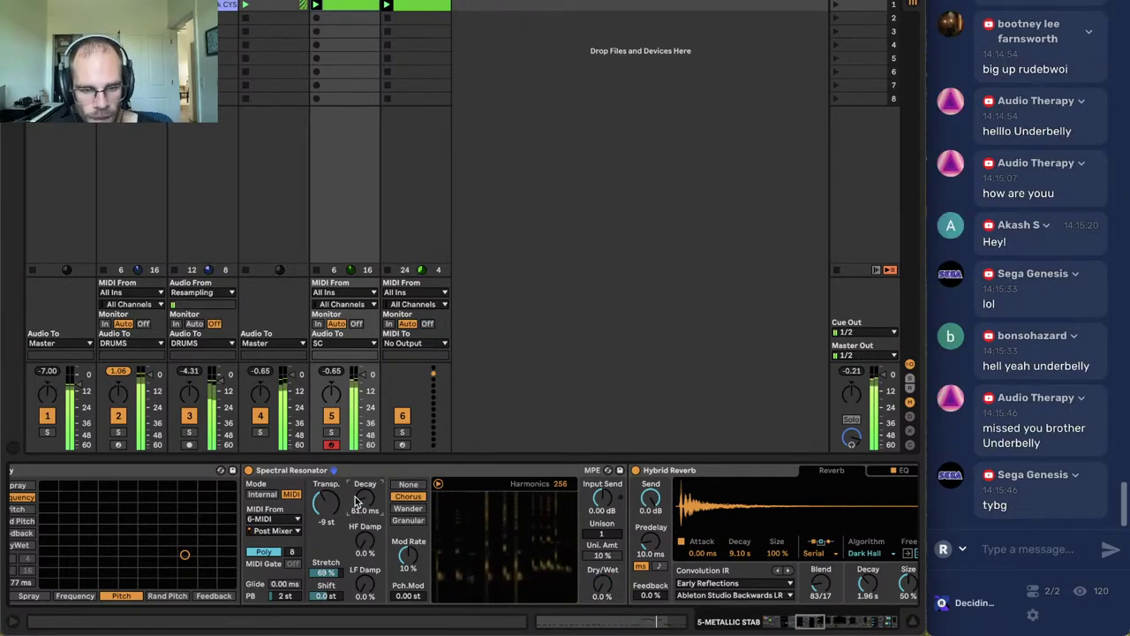
left_click_drag(606, 579, 606, 576)
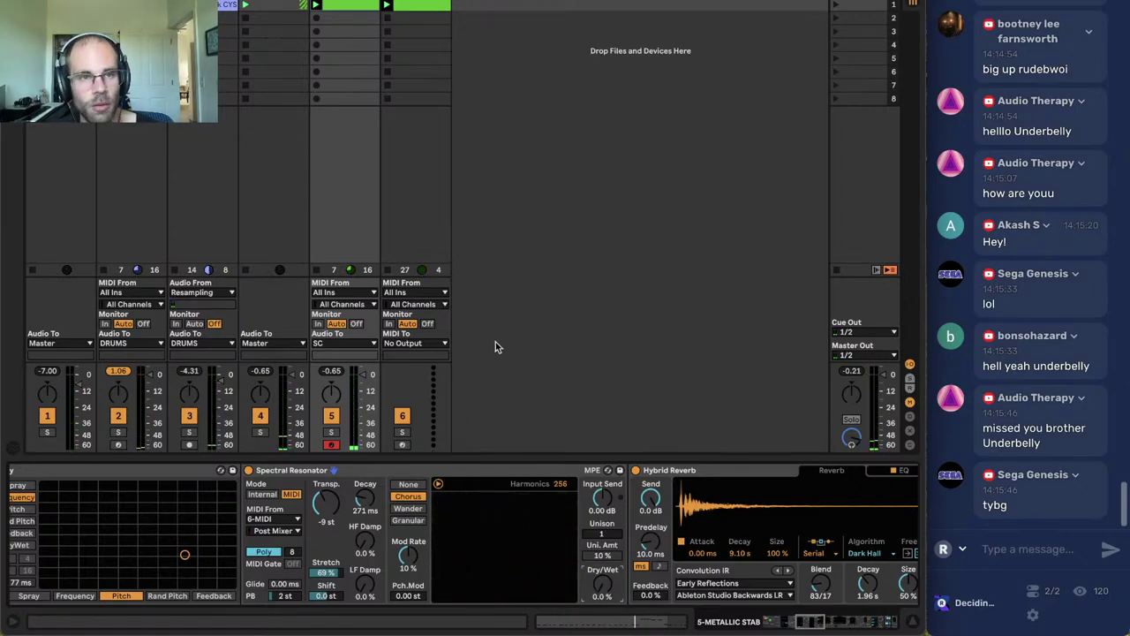
Copy the Drum Rack and top-loop Session clips to the start of the Arrangement.
key("Tab")
scroll(463, 76, "up", 1)
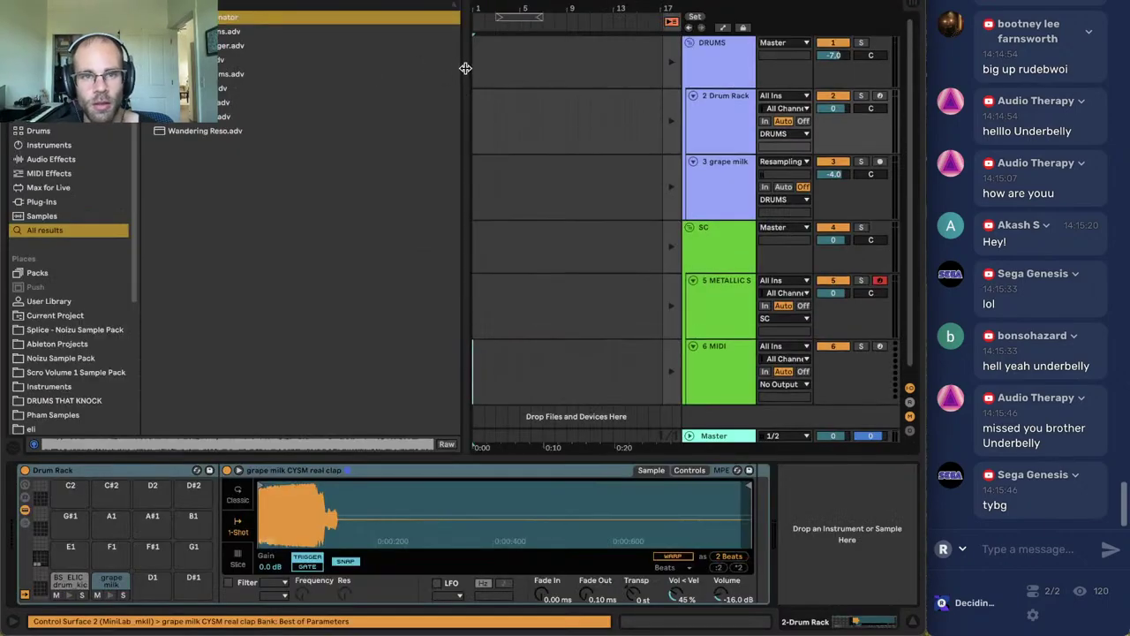
left_click(474, 75)
key("super+v")
left_click(13, 5)
key("Tab")
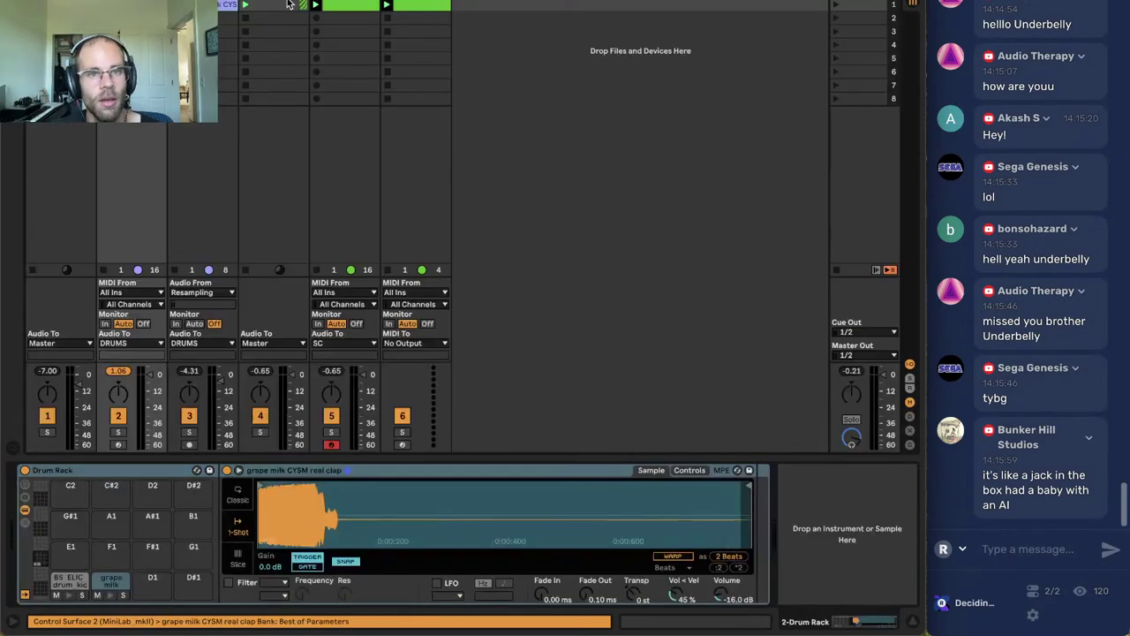
Copy the SC group's stab and MIDI clips to the start of the Arrangement and switch all tracks back to Arrangement playback.
left_click(287, 5)
key("Tab")
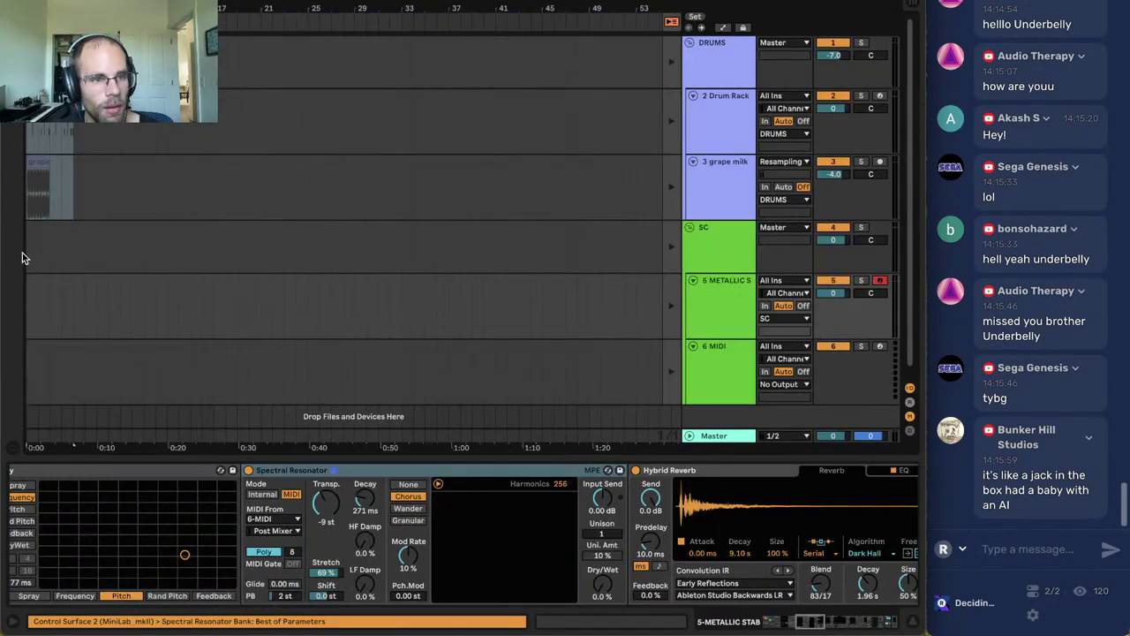
left_click(25, 256)
left_click(671, 22)
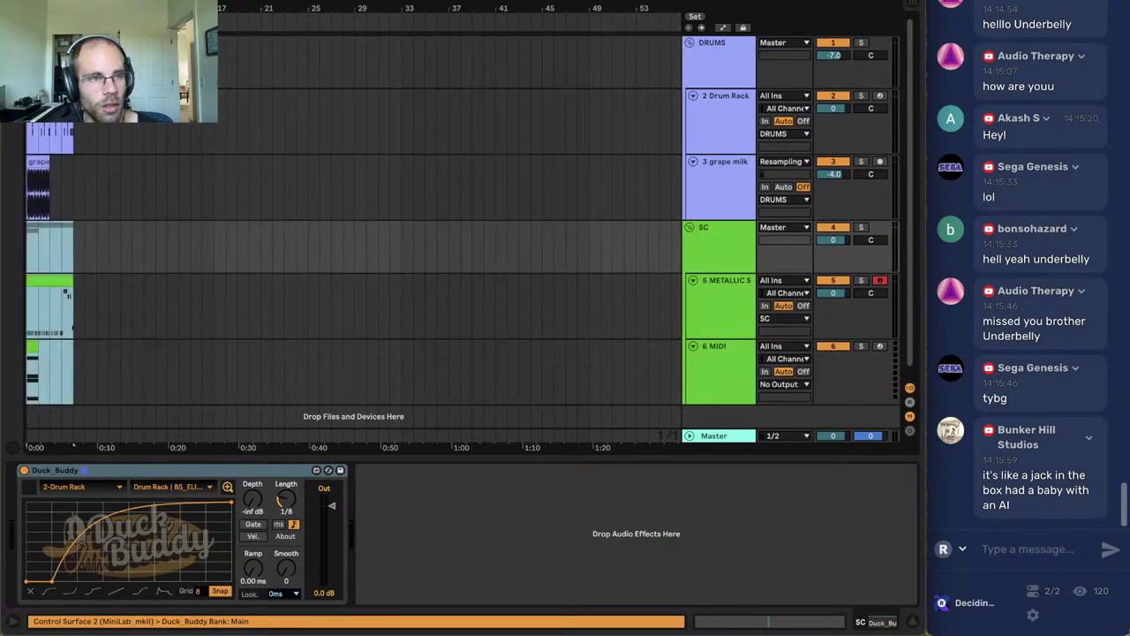
Play the Arrangement and extend the chord clip on the 6 MIDI track to the end of the stab clip.
key("space")
left_click_drag(97, 448, 100, 460)
left_click(97, 371)
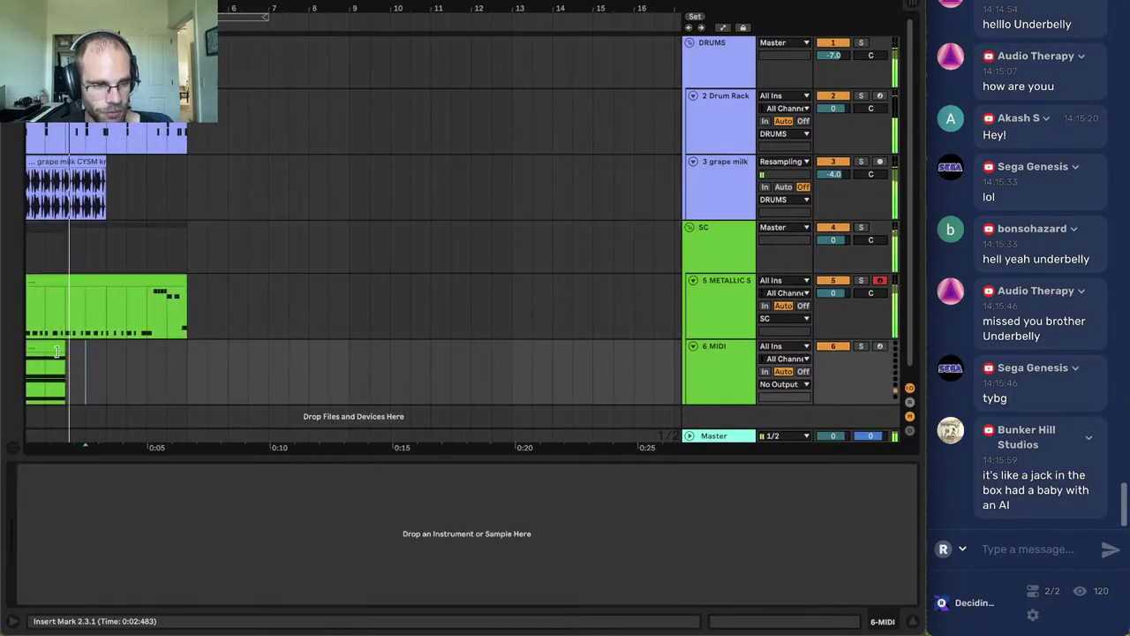
left_click(91, 278)
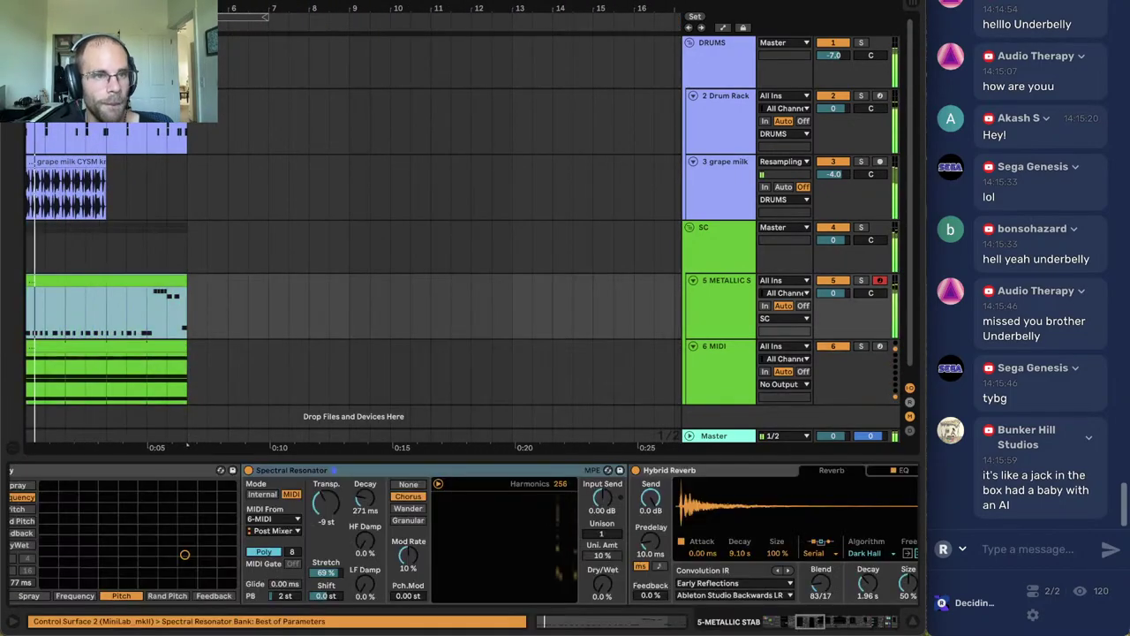
Raise the Dry/Wet of the Spectral Resonator on the stab track above 0%.
key("plus")
key("plus")
scroll(774, 574, "left", 10)
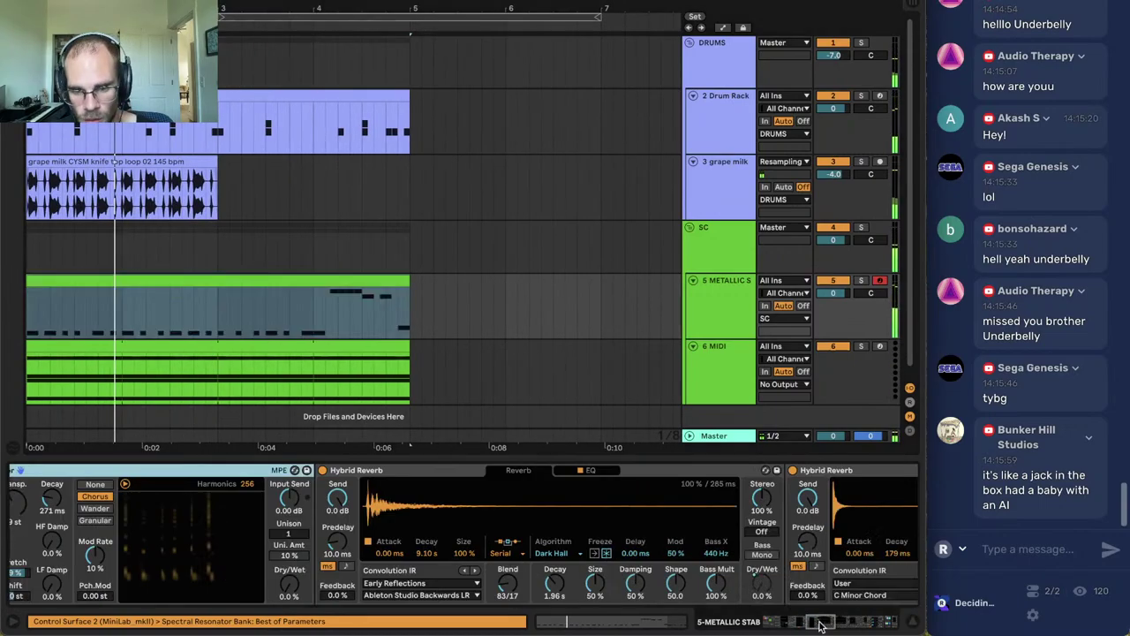
scroll(706, 604, "right", 12)
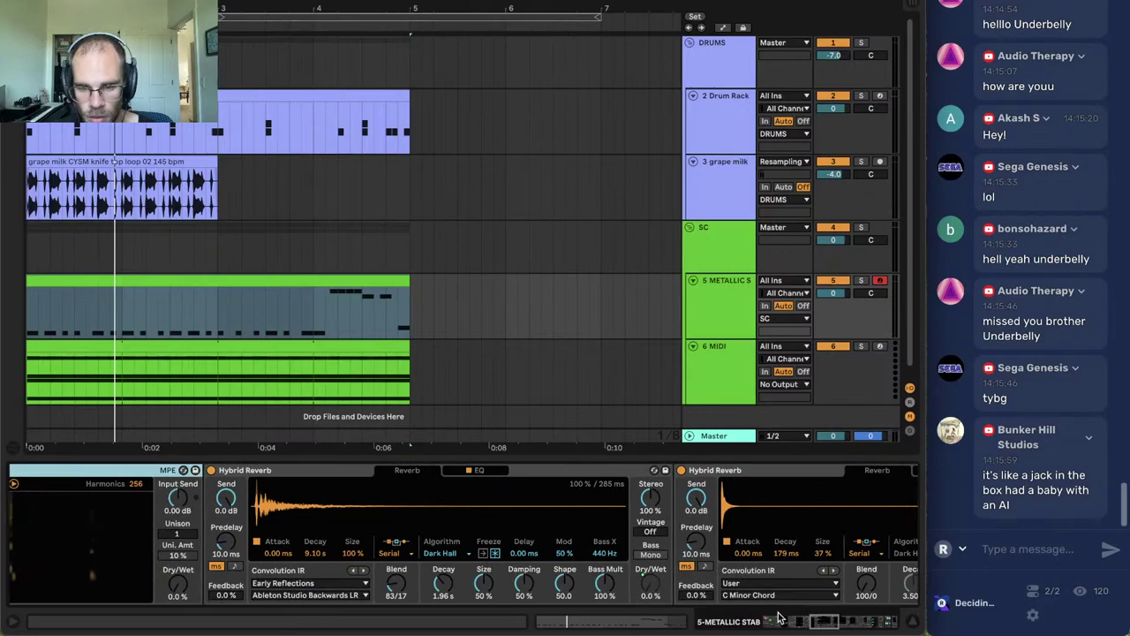
scroll(630, 599, "left", 10)
left_click_drag(846, 603, 846, 529)
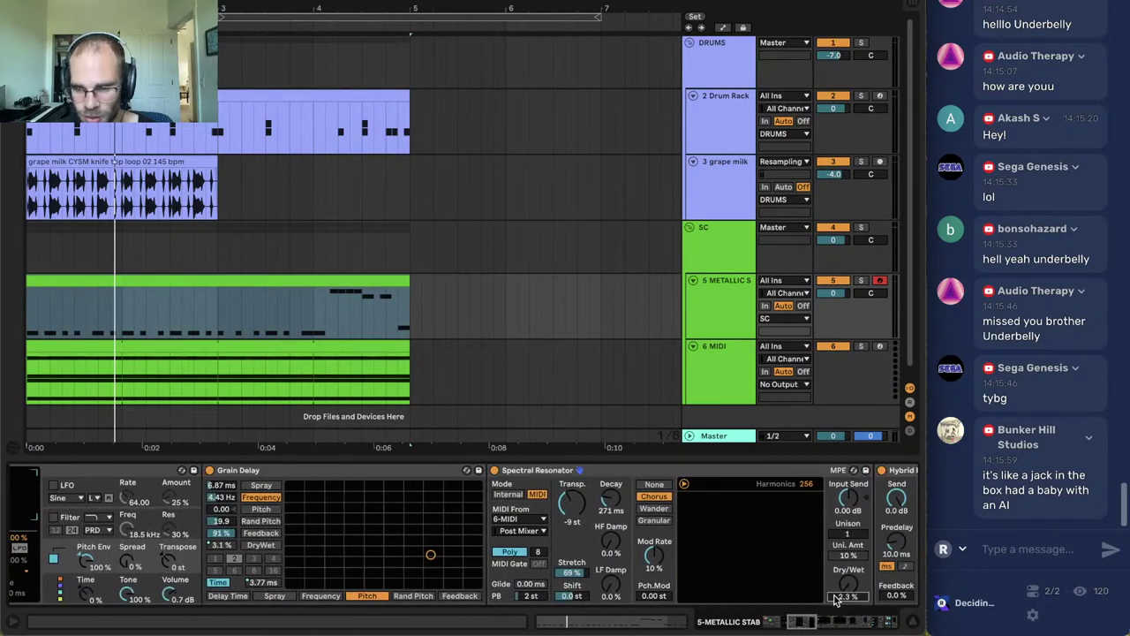
Set the Spectral Resonator's Transpose to 0 st, Stretch to 0% and Dry/Wet to 0% while the Arrangement plays.
key("space")
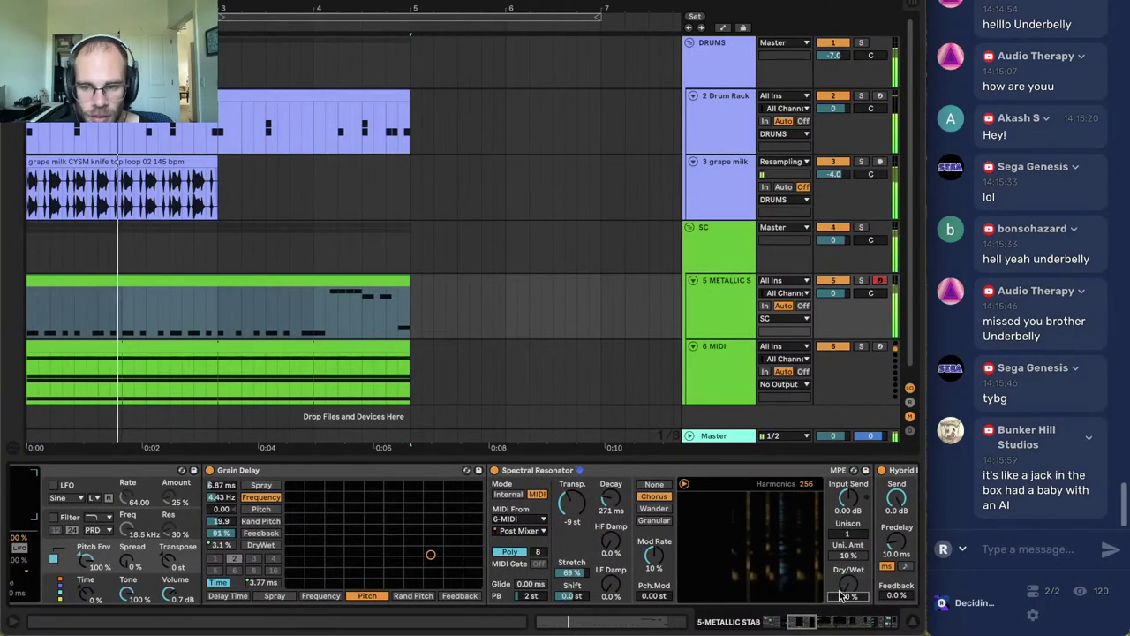
left_click_drag(847, 586, 848, 634)
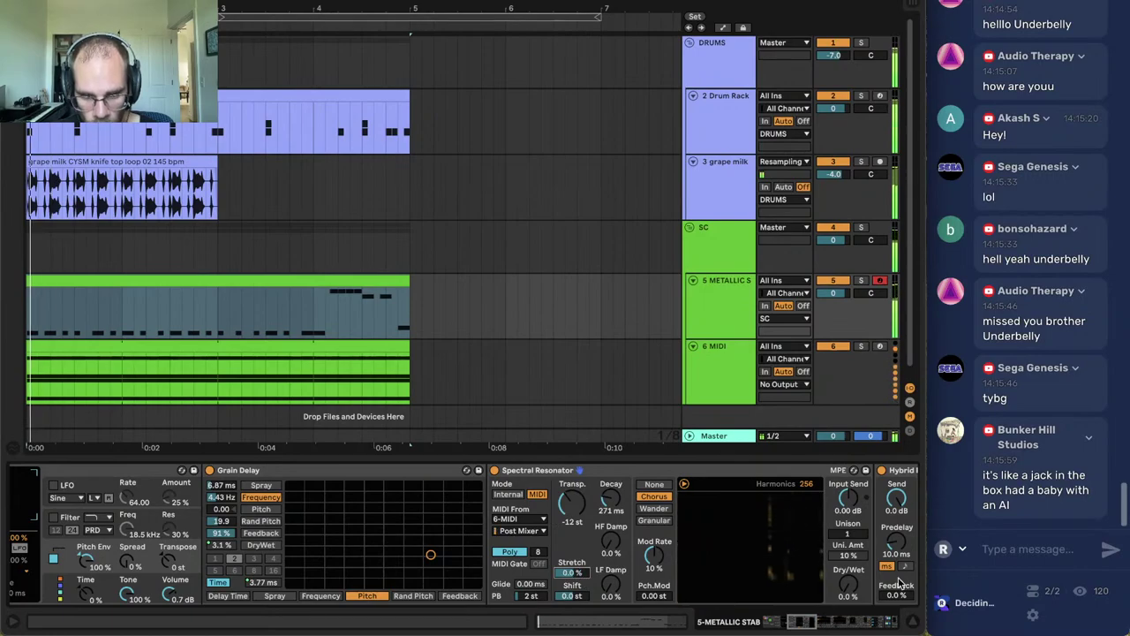
left_click_drag(856, 583, 856, 481)
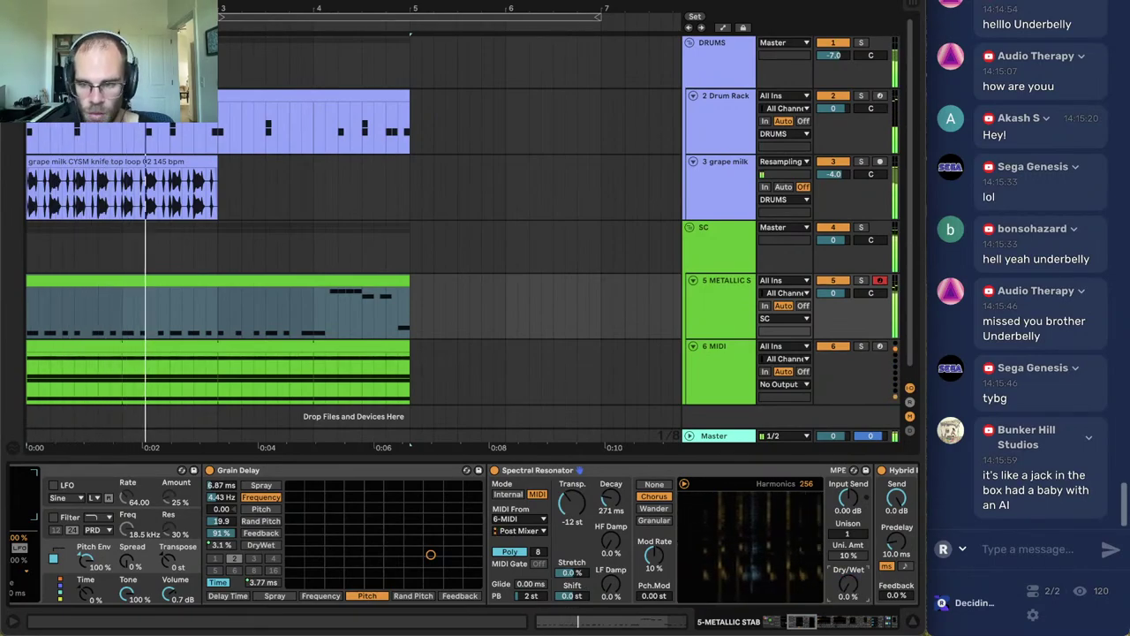
double_click(563, 511)
Extend the grape milk top loop to bar 5, loop those four bars, and play them with the metallic stab track selected.
left_click_drag(217, 170, 409, 169)
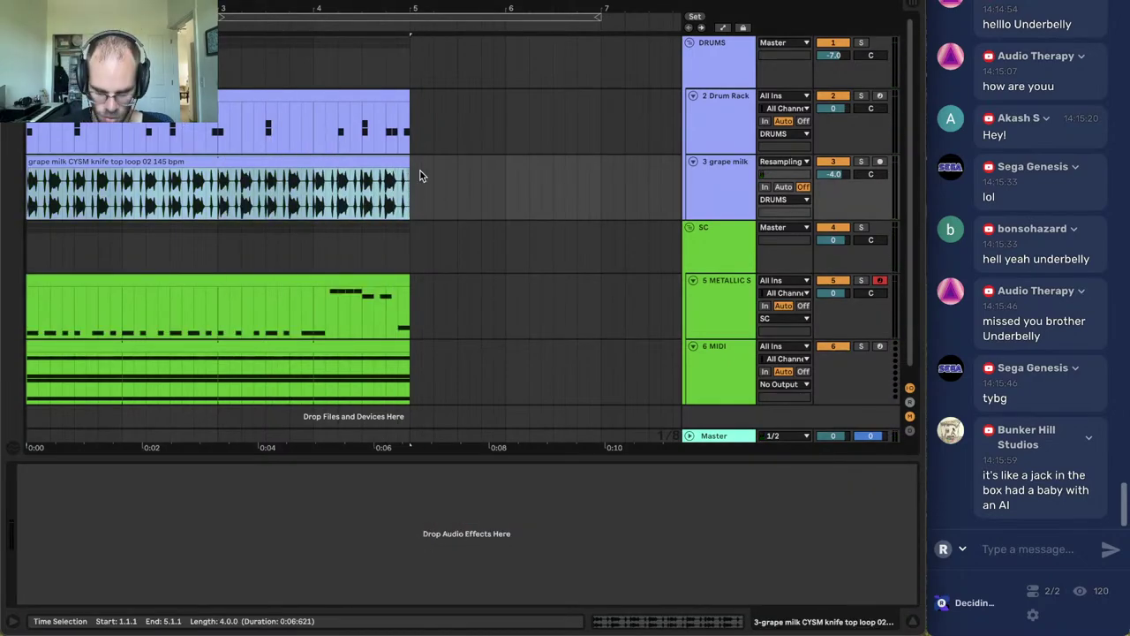
key("super+l")
key("space")
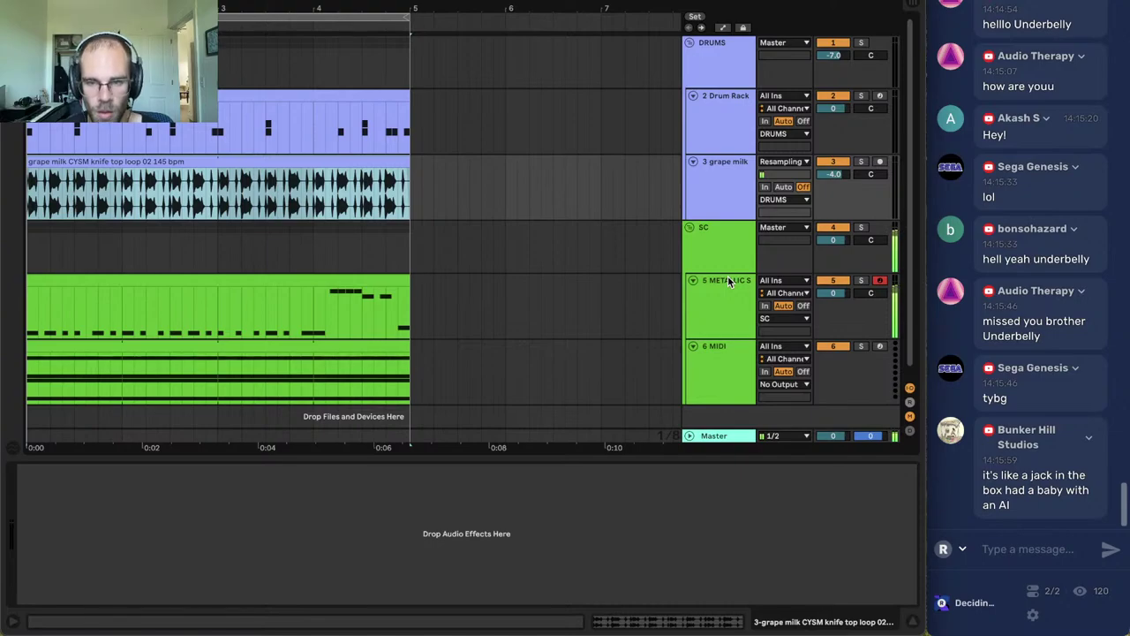
left_click(727, 280)
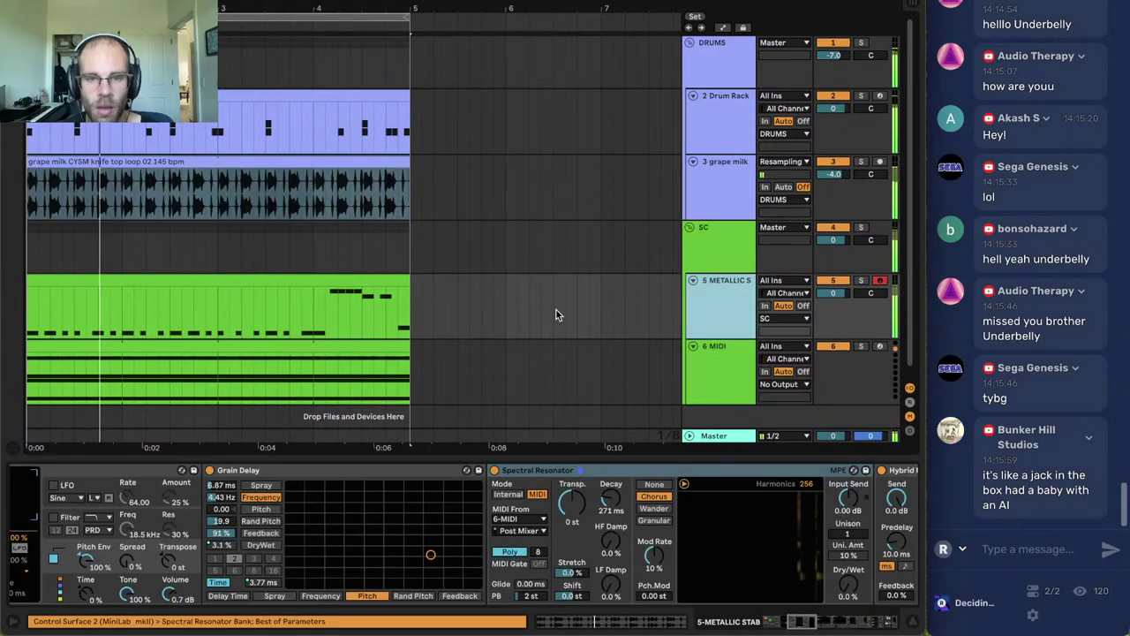
key("space")
key("space")
key("space")
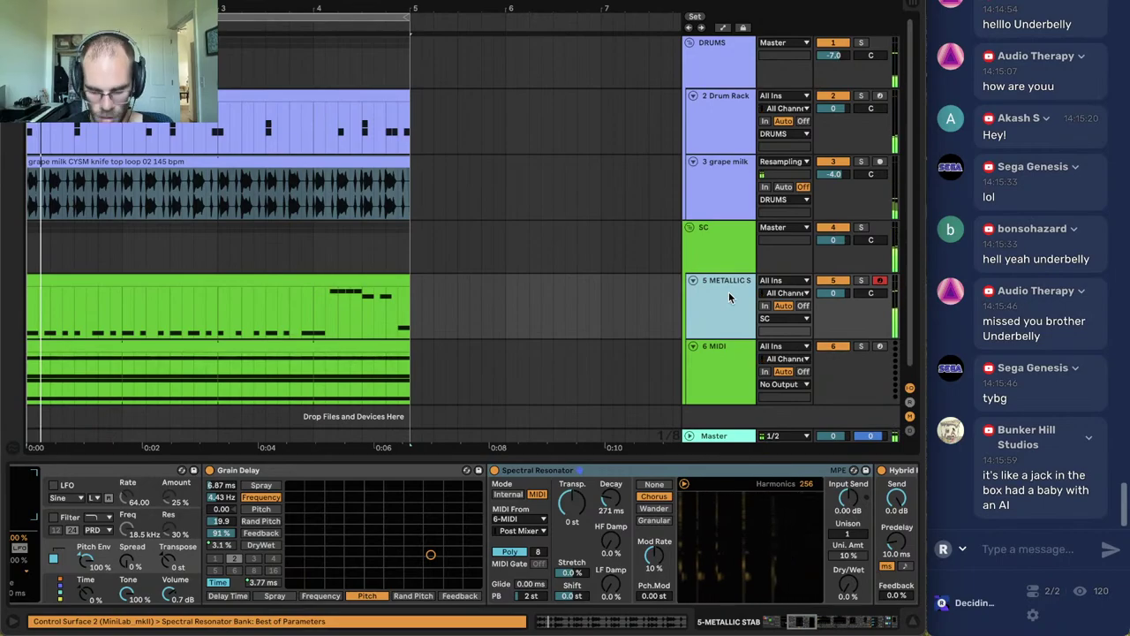
Show automation and draw a square, fully wet pulse at beat 1.3 in the stab track's Spectral Resonator Dry/Wet envelope.
key("a")
left_click_drag(850, 586, 849, 582)
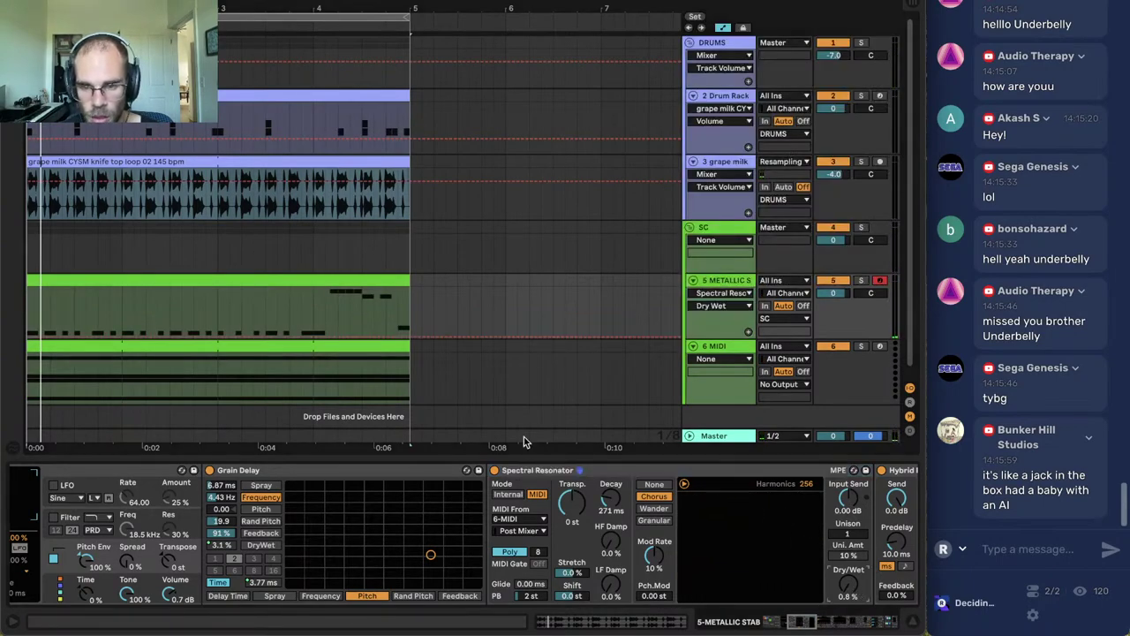
key("space")
scroll(114, 106, "up", 5)
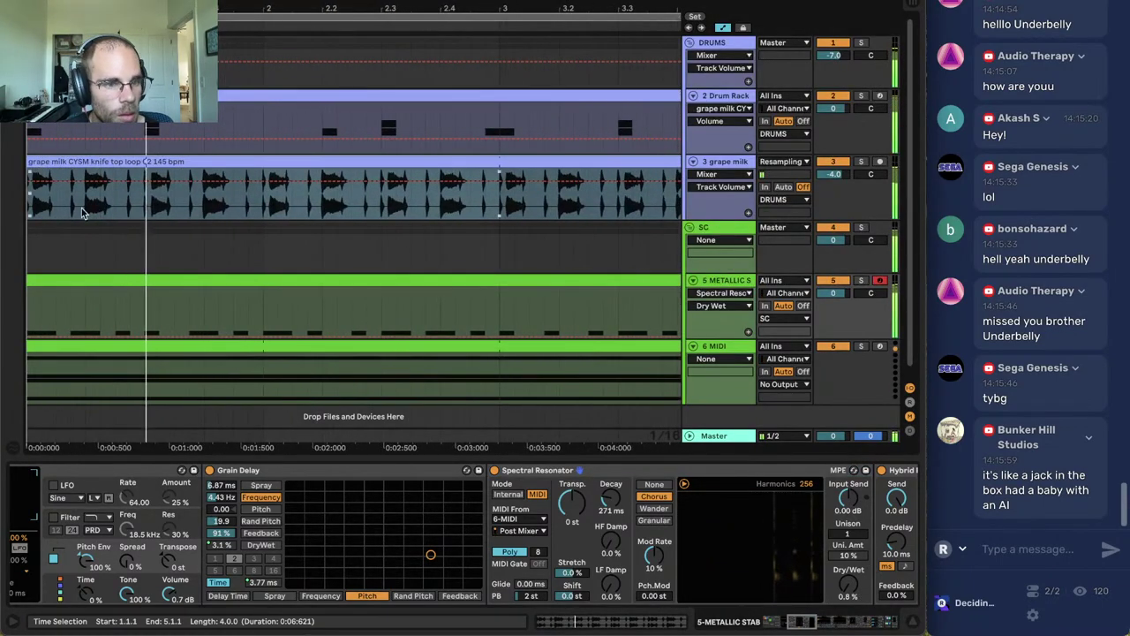
left_click(144, 343)
left_click_drag(146, 332, 191, 339)
key("space")
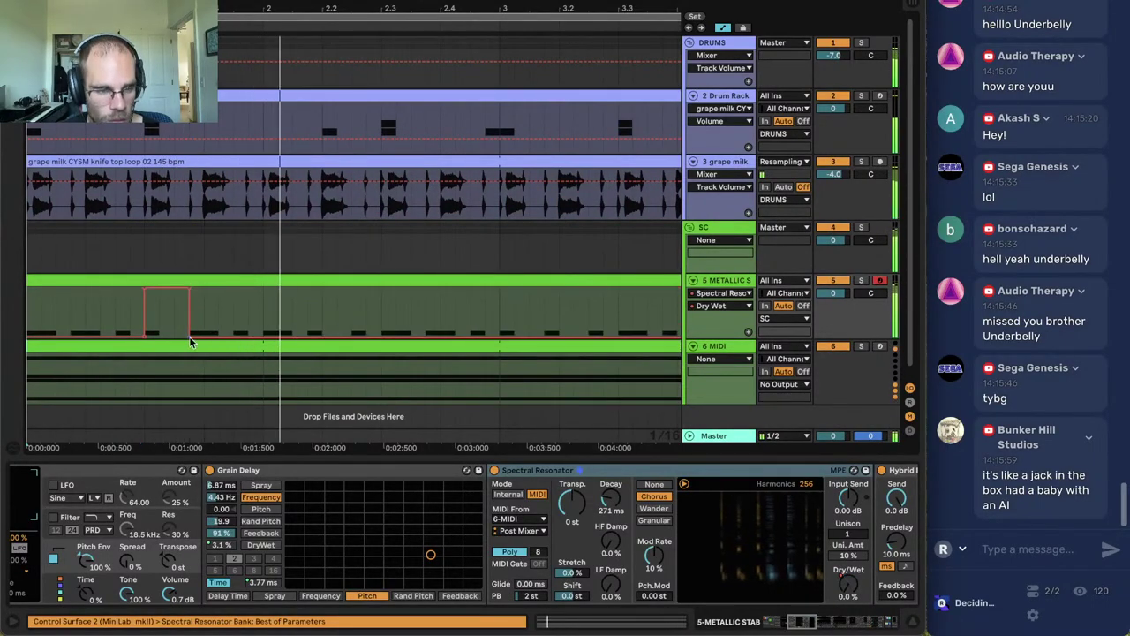
Add a second Dry/Wet pulse on the stab track at beat 2.3, with a curved fall to 0% at beat 2.4.
key("space")
left_click_drag(388, 341, 383, 282)
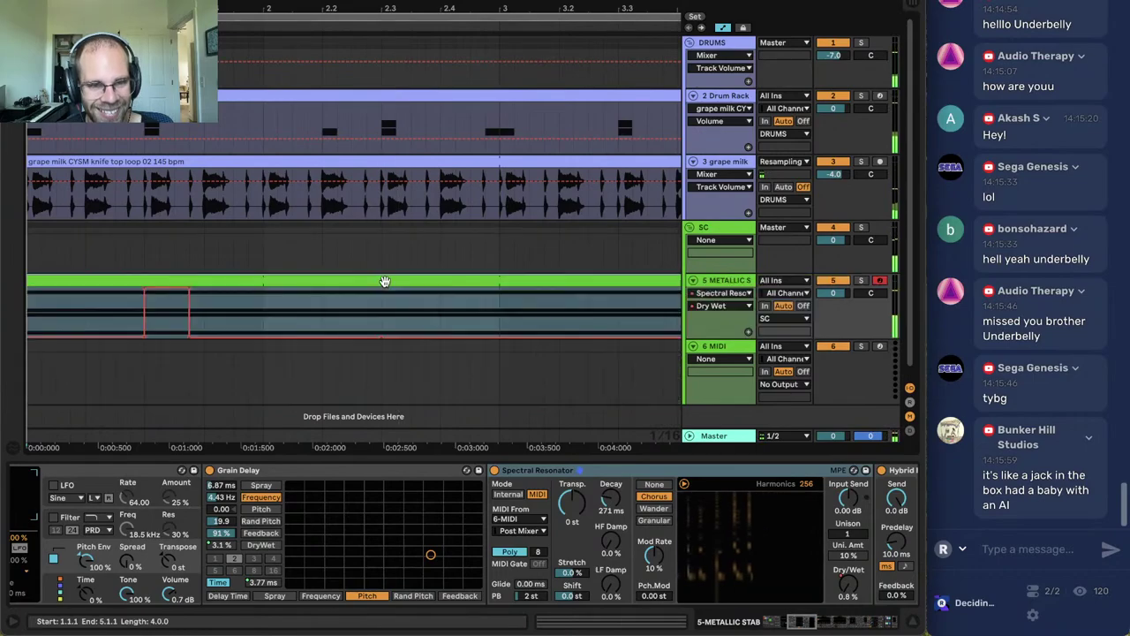
key("ctrl+z")
left_click(387, 337)
left_click_drag(396, 337, 431, 313)
key("space")
left_click(438, 303)
left_click(274, 318)
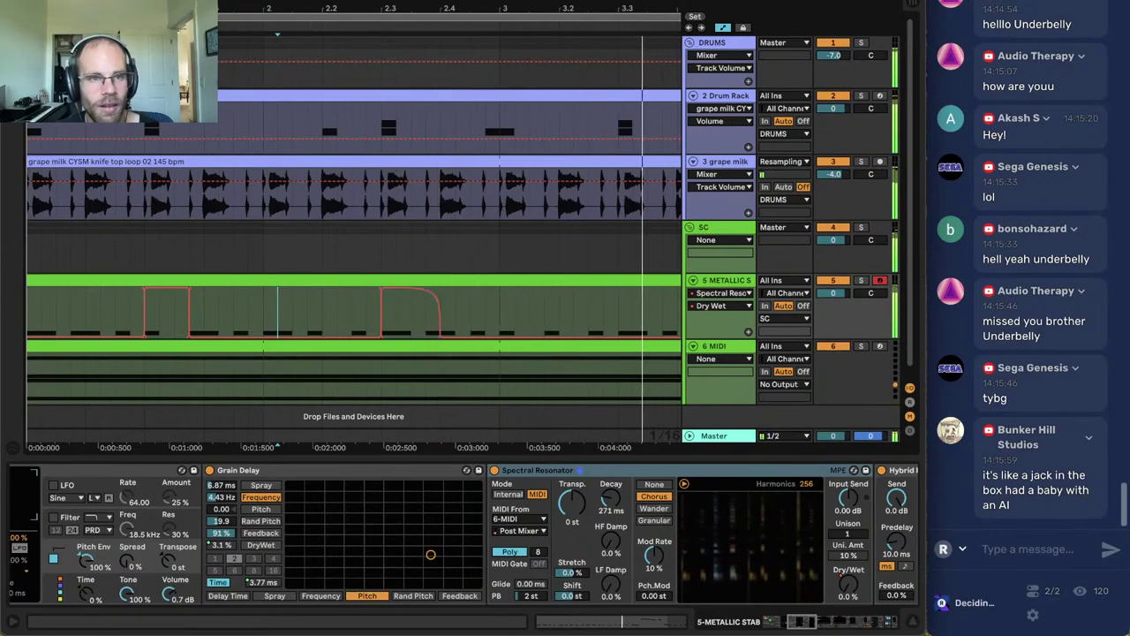
key("space")
key("space")
Duplicate the first two bars of the stab track's clip and Dry/Wet automation into bars 3 and 4.
key("minus")
left_click(262, 304)
left_click_drag(262, 305, 3, 308)
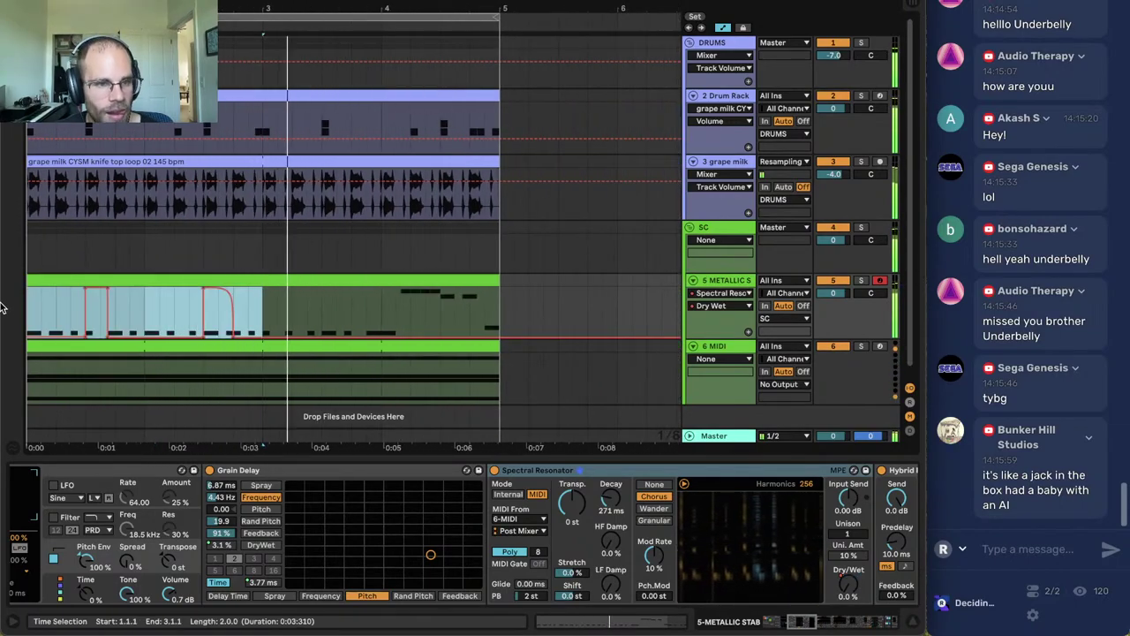
key("super+d")
left_click(249, 296)
left_click(421, 314)
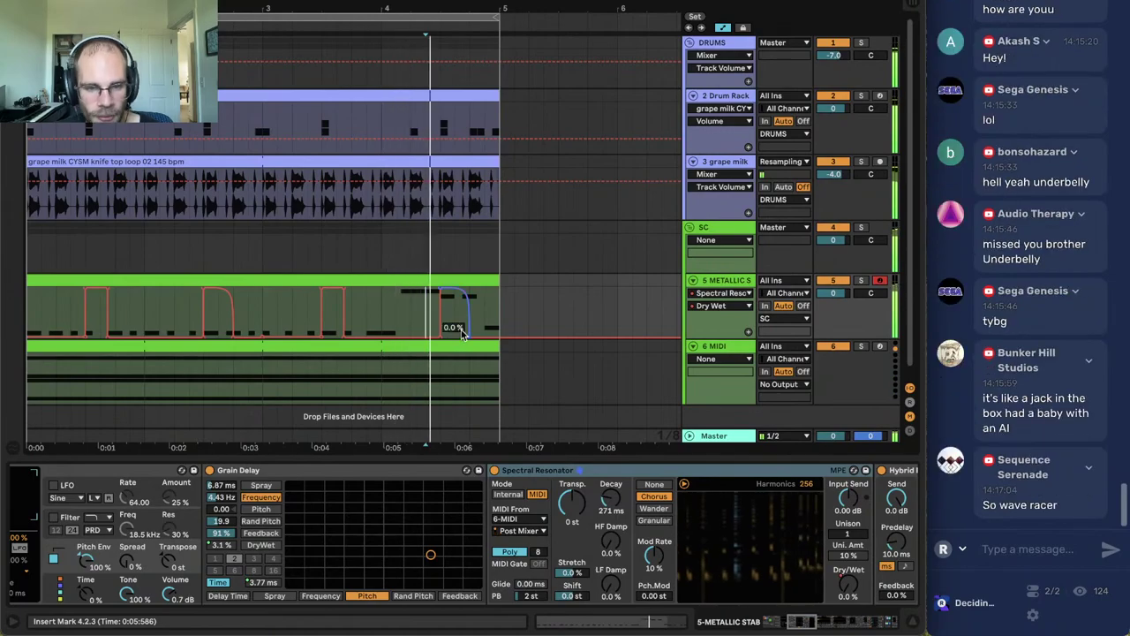
Reshape the last Dry/Wet pulse to ramp up from bar 4 and curve down to 0% at bar 5.
left_click_drag(441, 339, 381, 339)
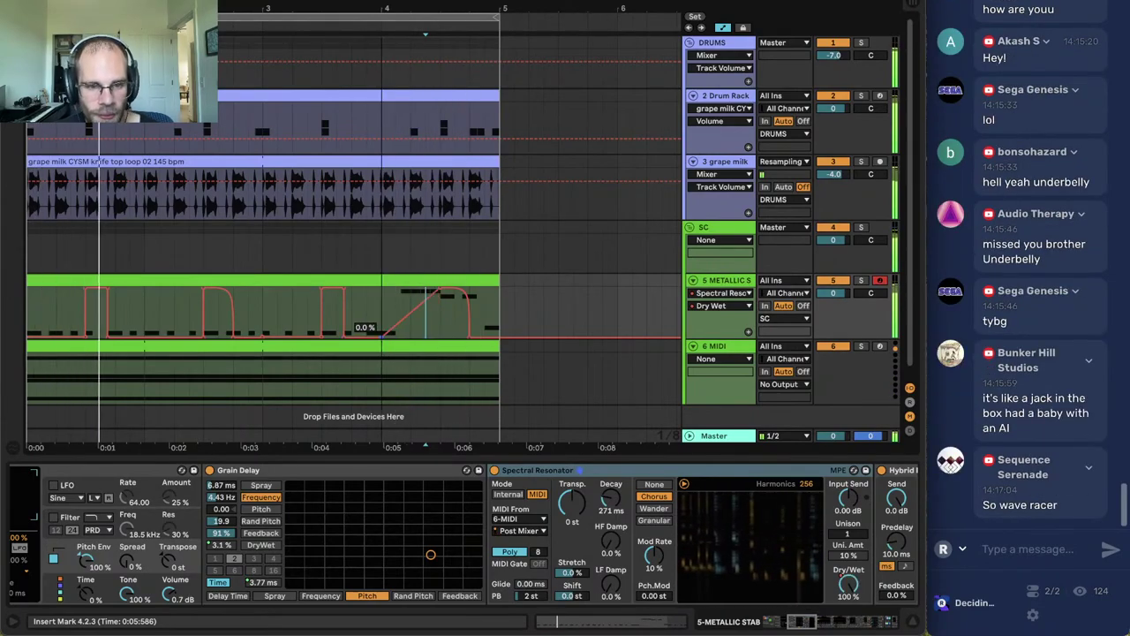
left_click_drag(440, 290, 396, 289)
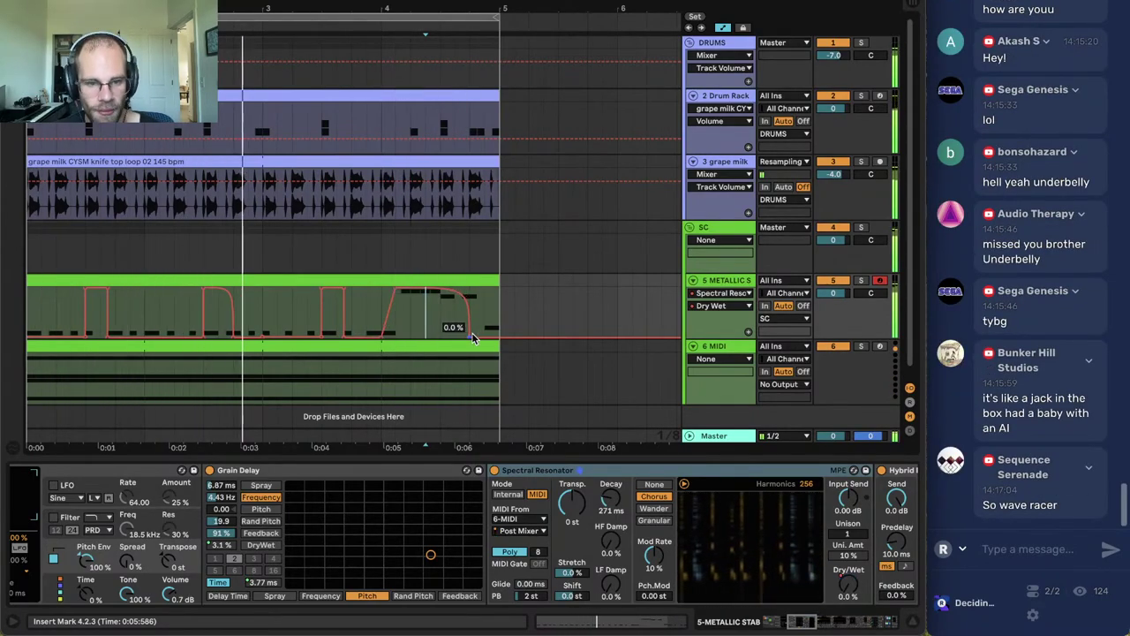
left_click_drag(469, 336, 499, 337)
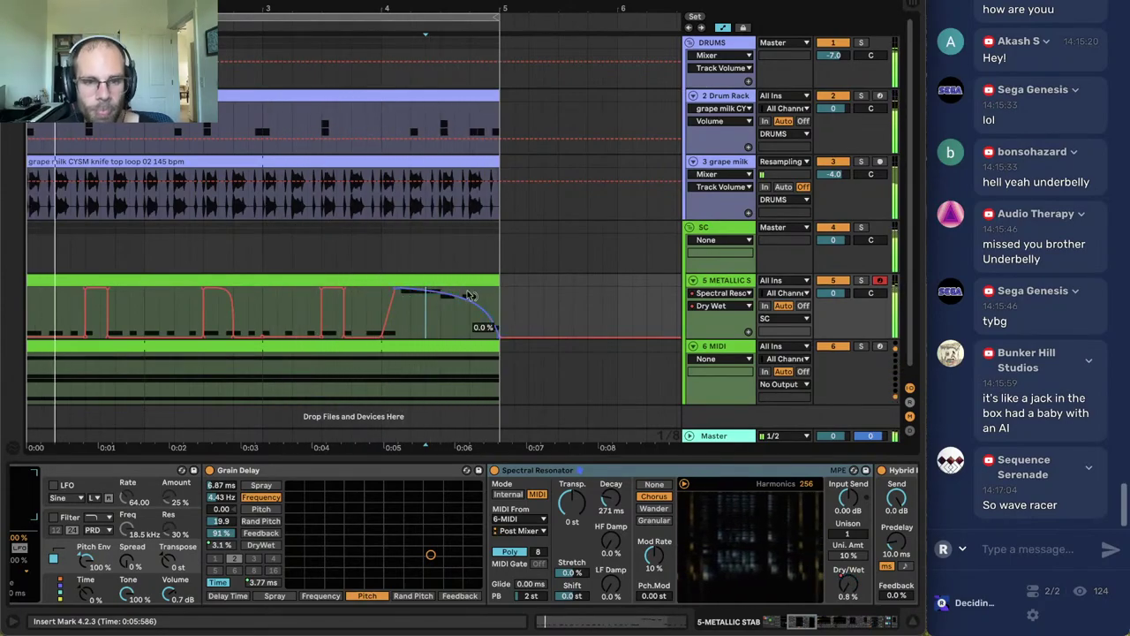
Hide automation, try the resonator's modulation modes, and settle on None with Decay at 220 ms and Mod Rate at 66%.
left_click_drag(611, 499, 611, 502)
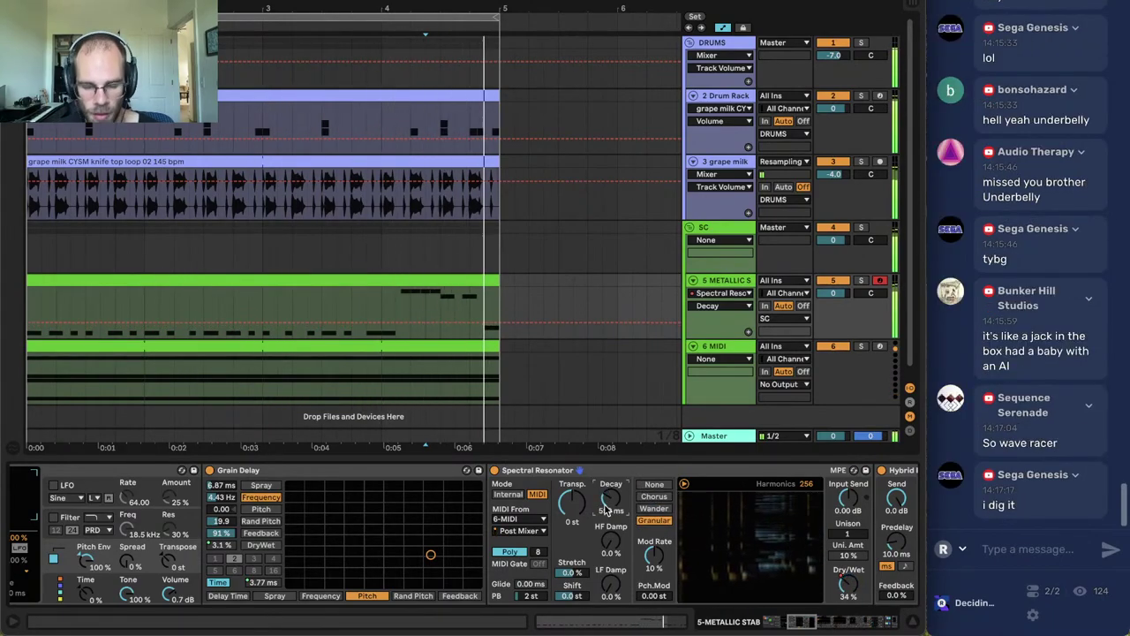
key("a")
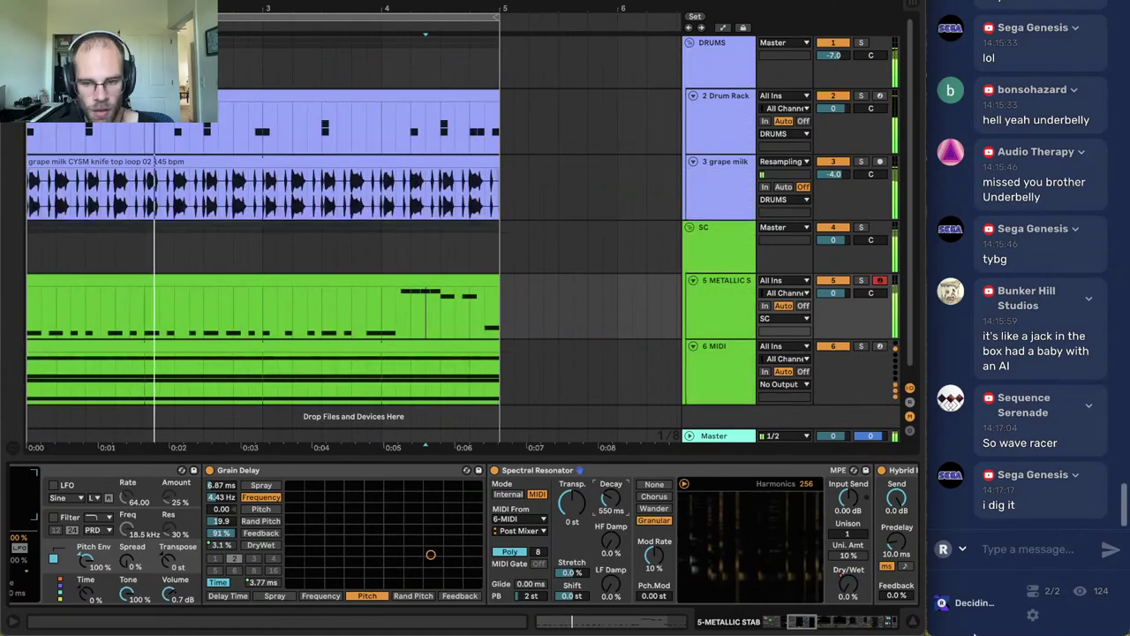
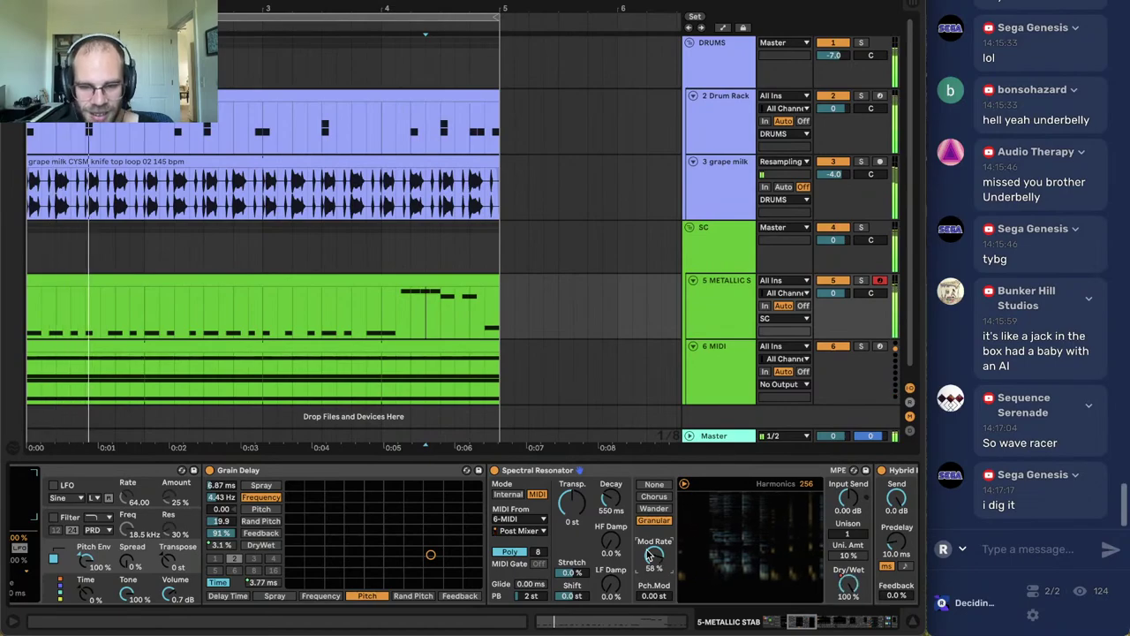
left_click(656, 486)
left_click_drag(611, 499, 611, 533)
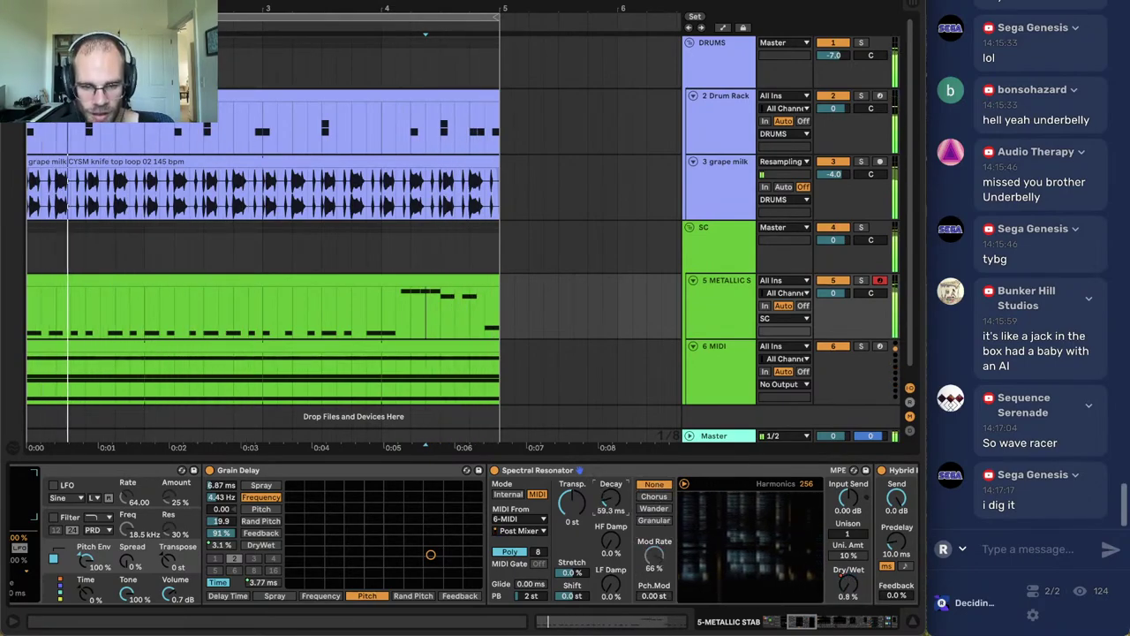
left_click(655, 496)
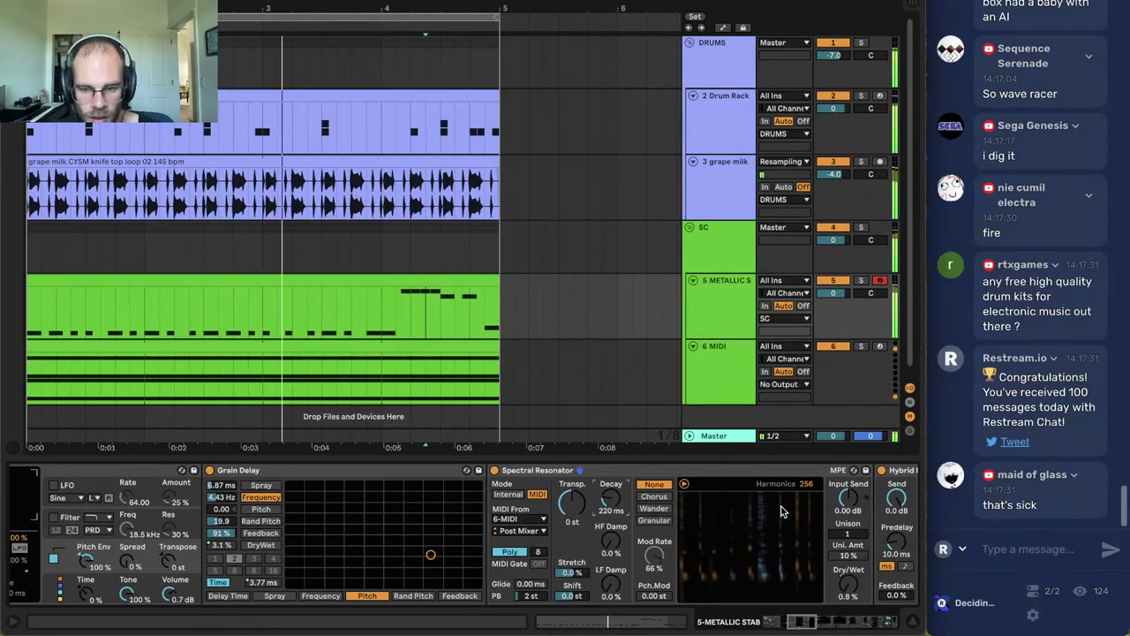
left_click(654, 484)
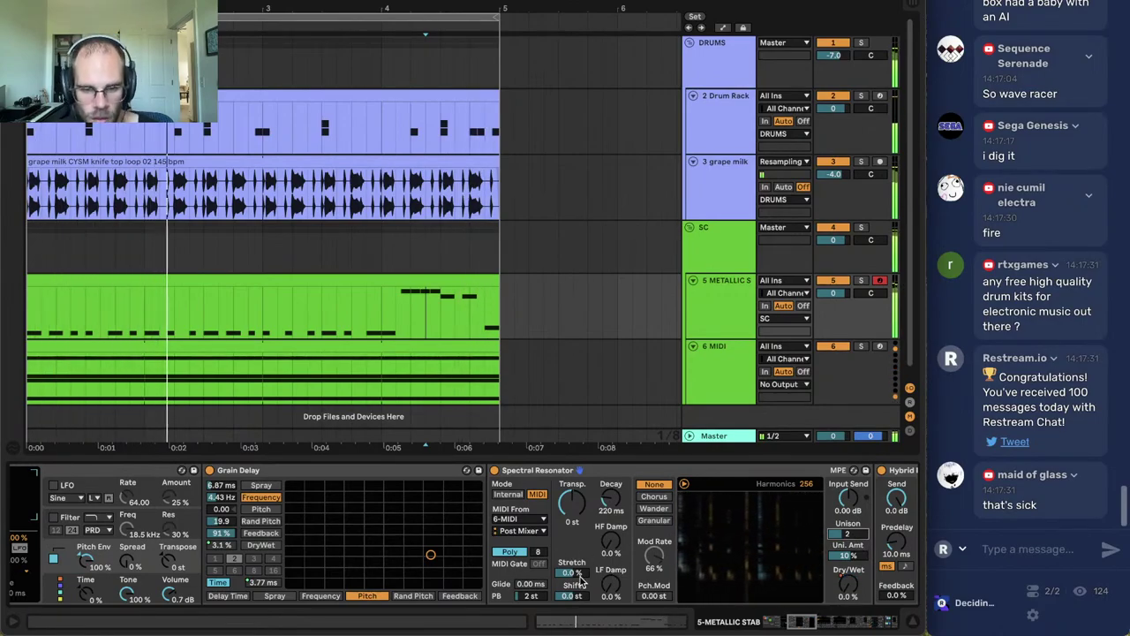
Set the Spectral Resonator's Stretch to -30% and Shift to -18.8 st, and try moving the device ahead of Grain Delay.
left_click_drag(575, 572, 576, 603)
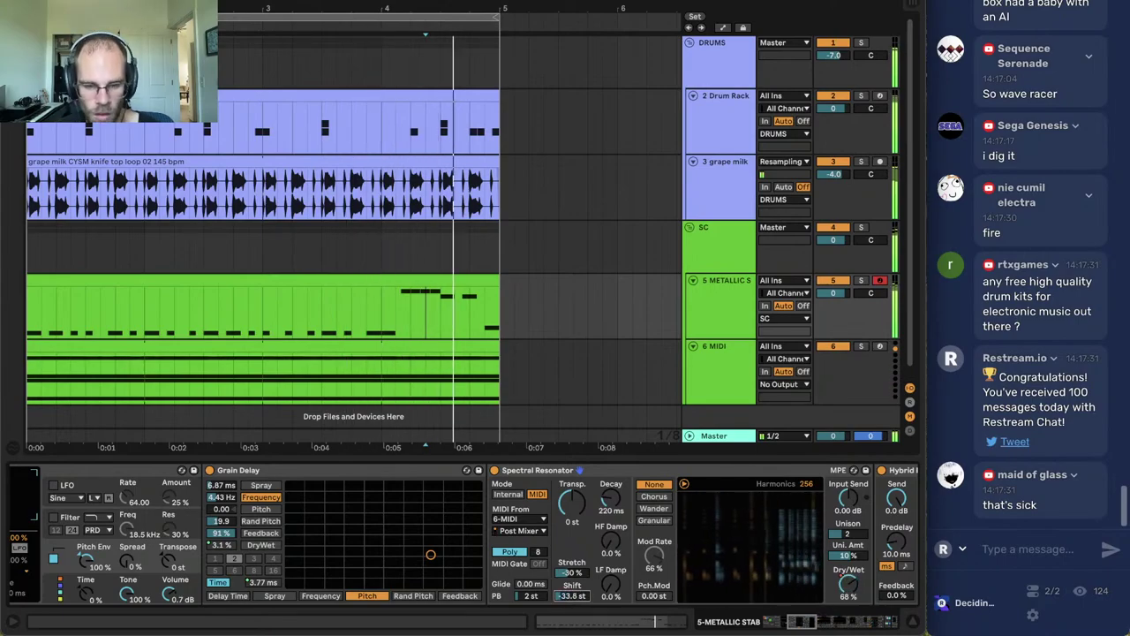
left_click_drag(849, 584, 848, 618)
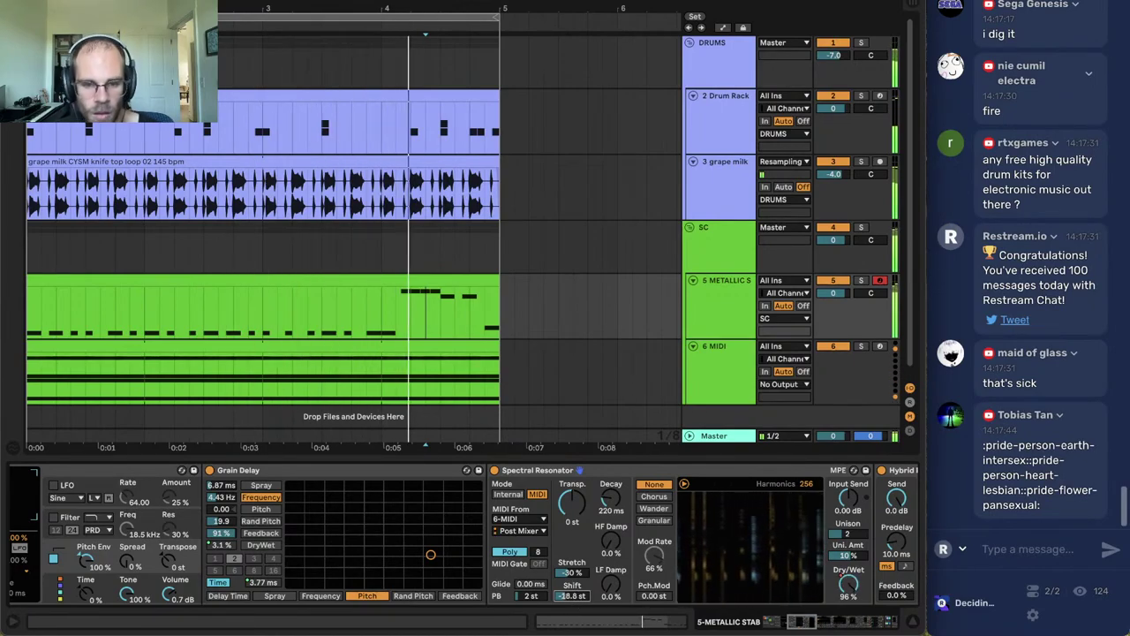
left_click_drag(552, 473, 235, 552)
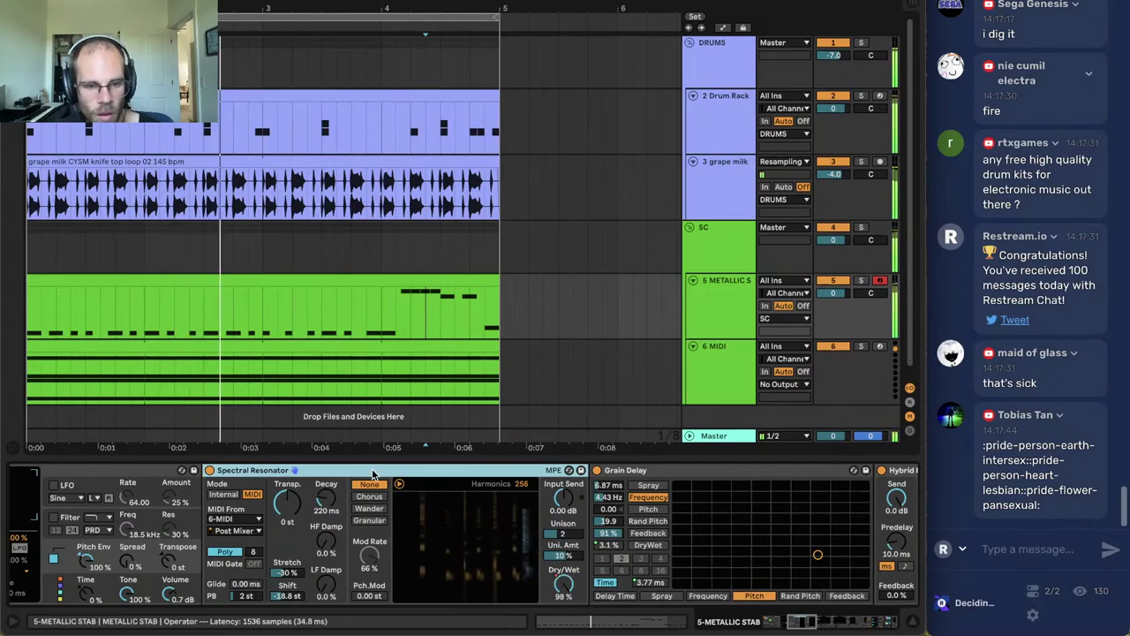
key("ctrl+z")
Reset the Spectral Resonator's Shift to 0 st and bring its Dry/Wet automation back into view on the stab track.
key("a")
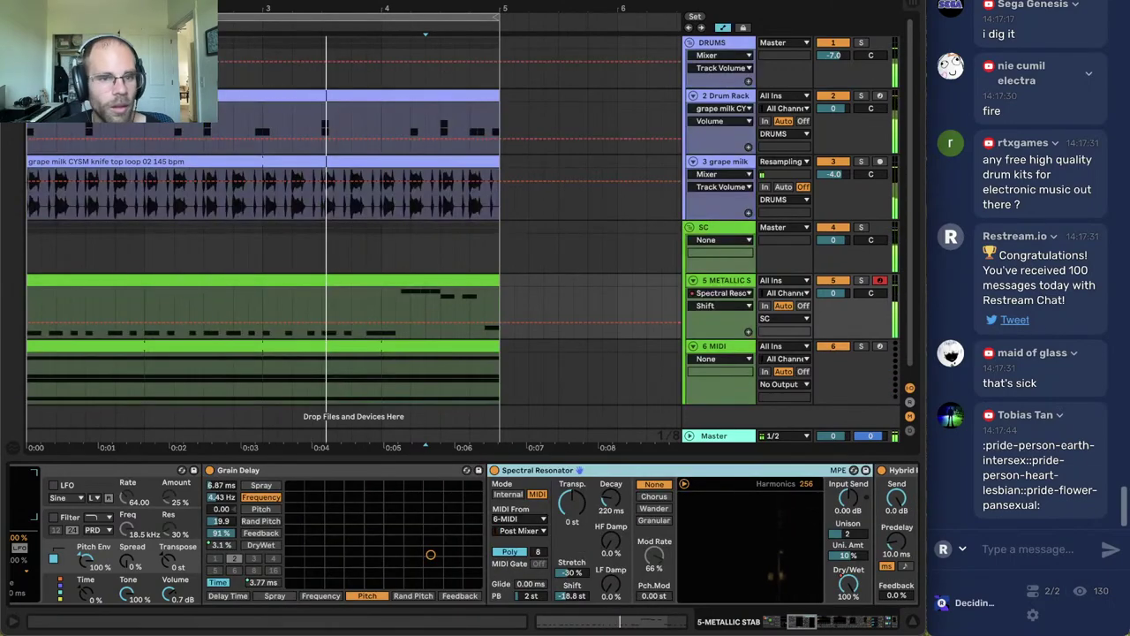
key("minus")
left_click(583, 599)
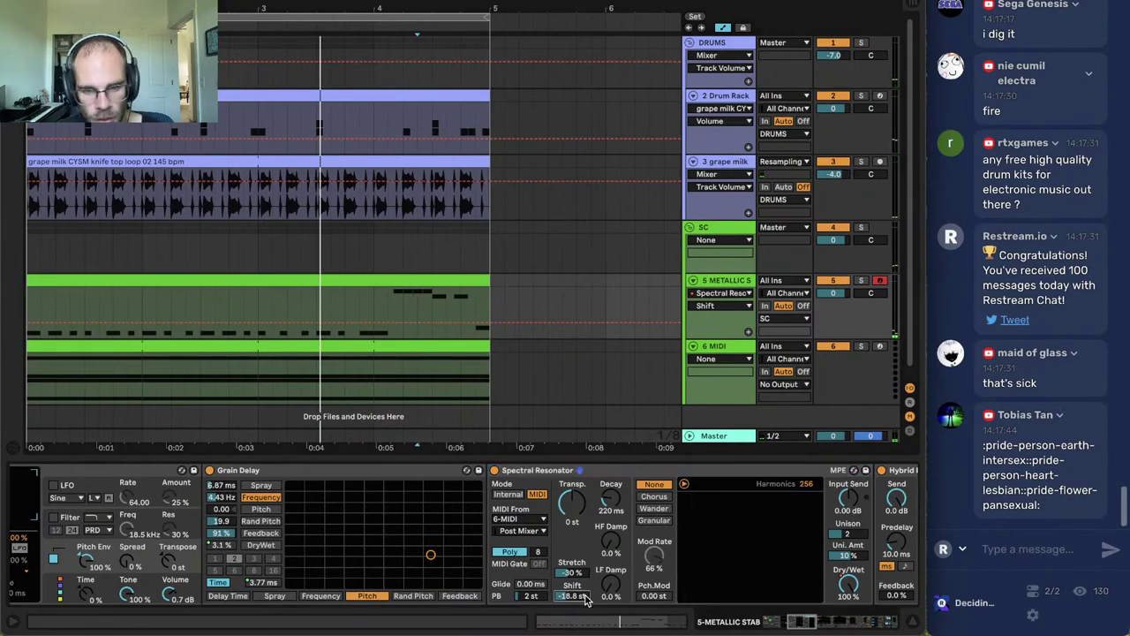
left_click(724, 305)
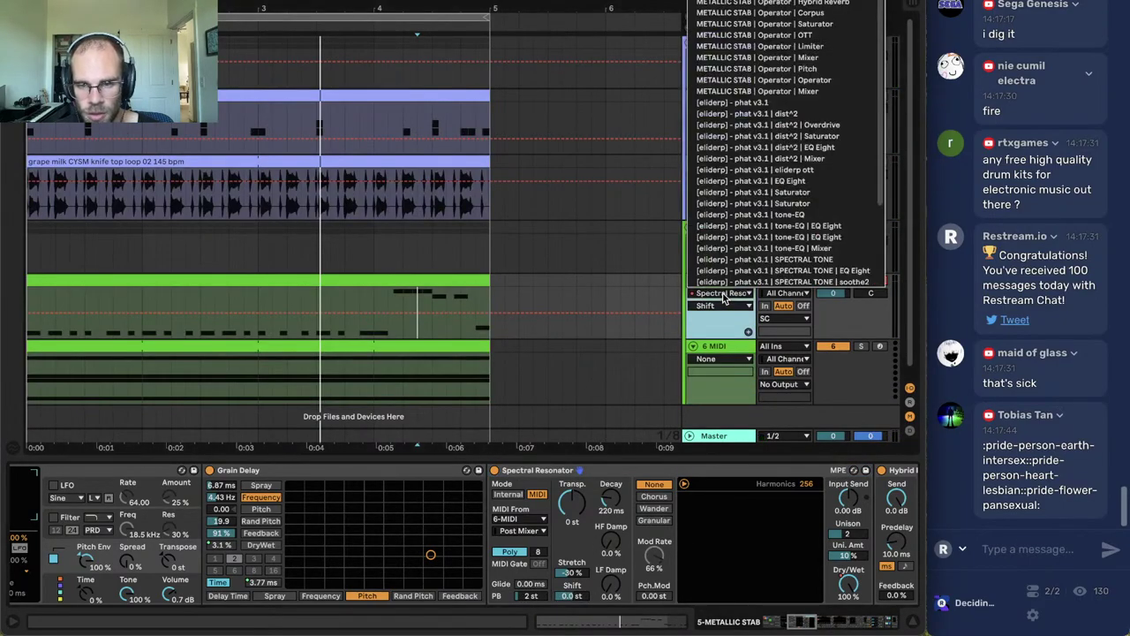
left_click(724, 307)
left_click(845, 587)
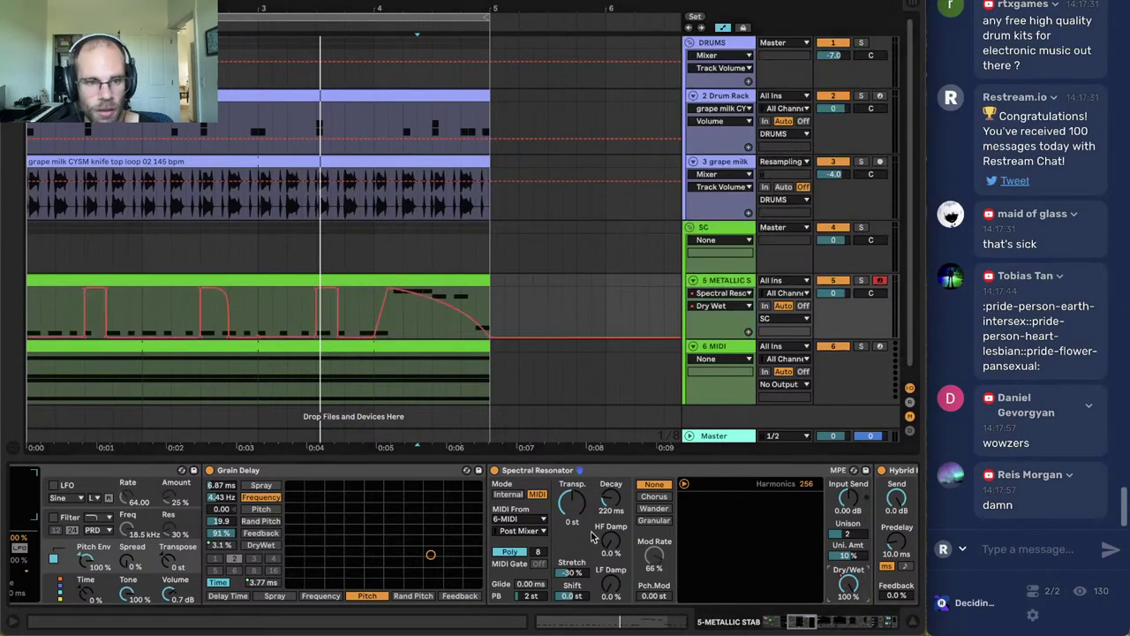
Play the first bars and shorten the second Dry/Wet pulse so its curved fall ends slightly before beat 2.4.
left_click_drag(152, 9, 267, 53)
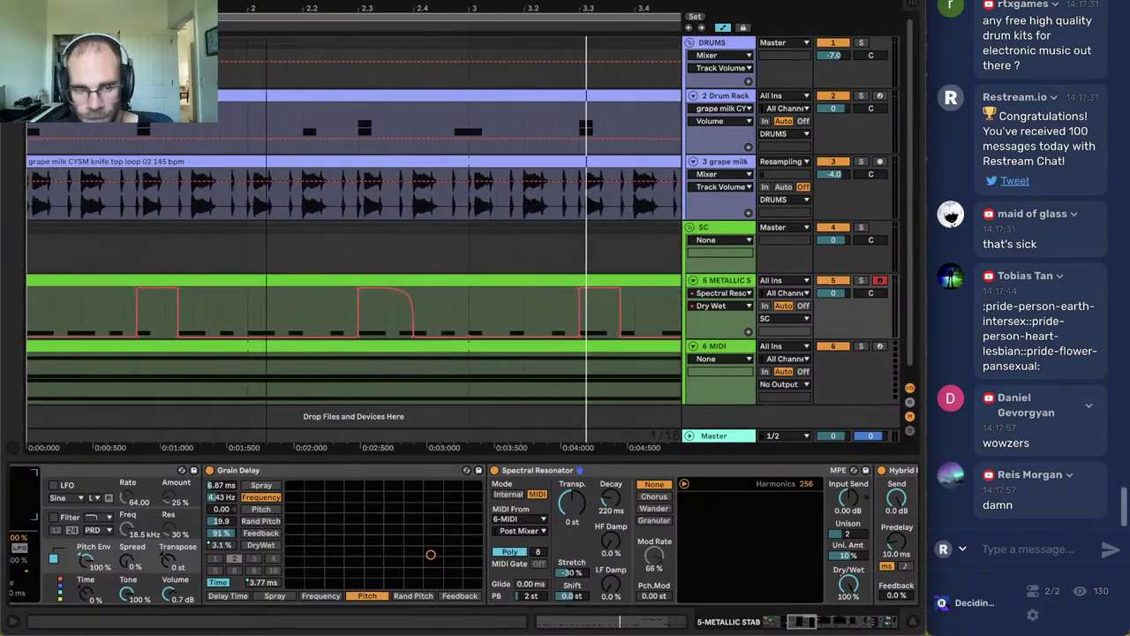
left_click(276, 304)
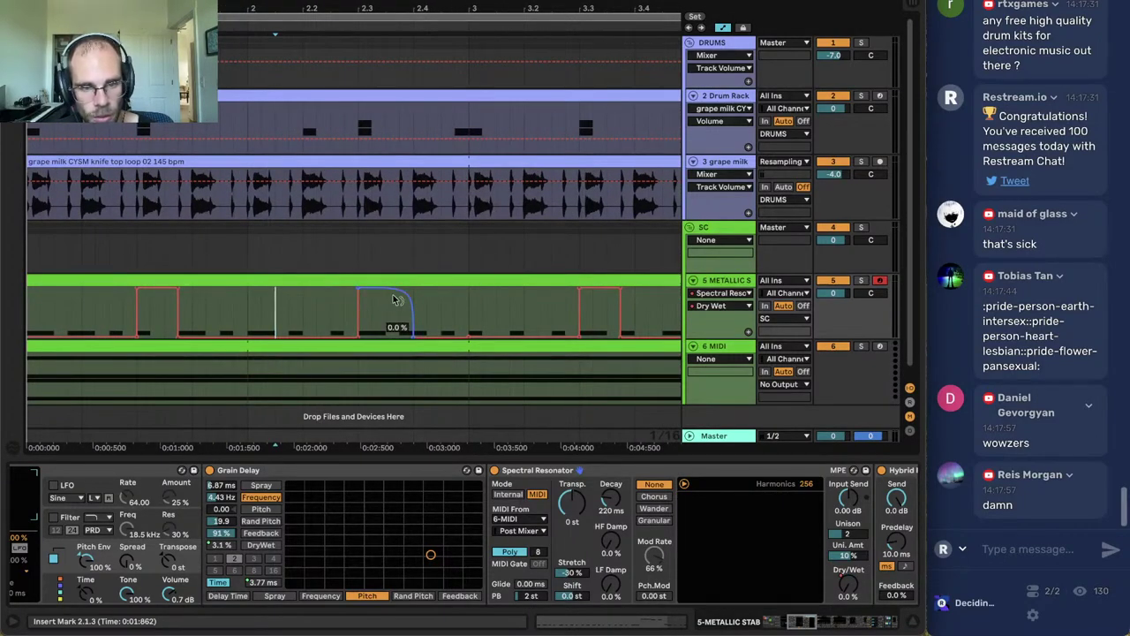
left_click(132, 278)
key("space")
key("space")
left_click(302, 327)
left_click(192, 323)
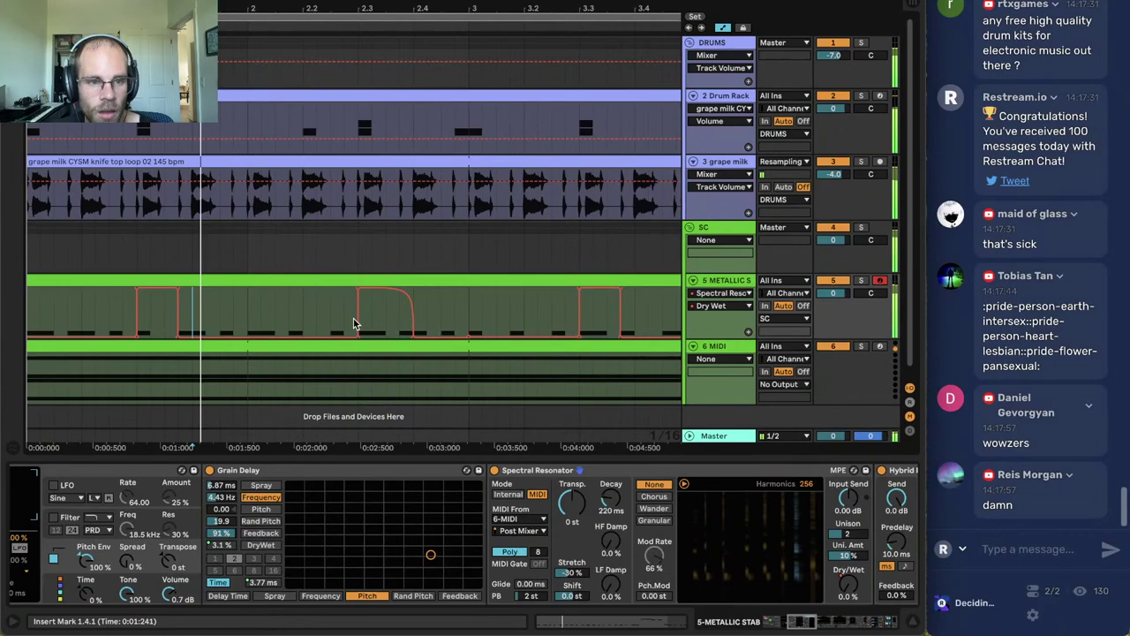
left_click(406, 333)
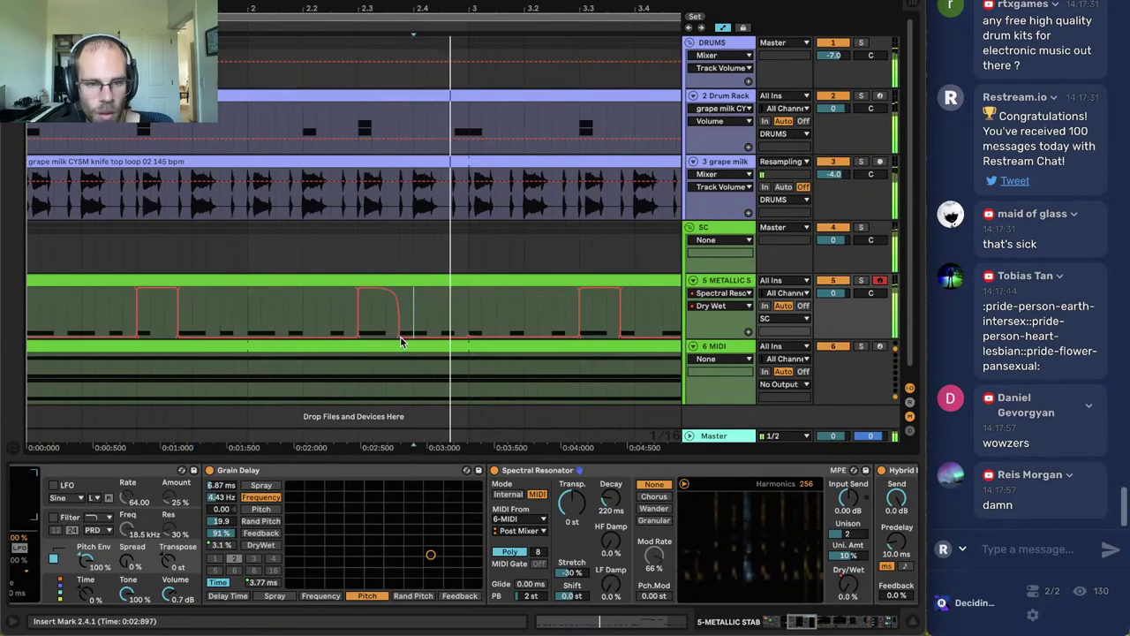
Bring up the stab track's Stretch automation, lower it to about -94% between 2.3.1 and 2.4.1, and play it back.
left_click(572, 573)
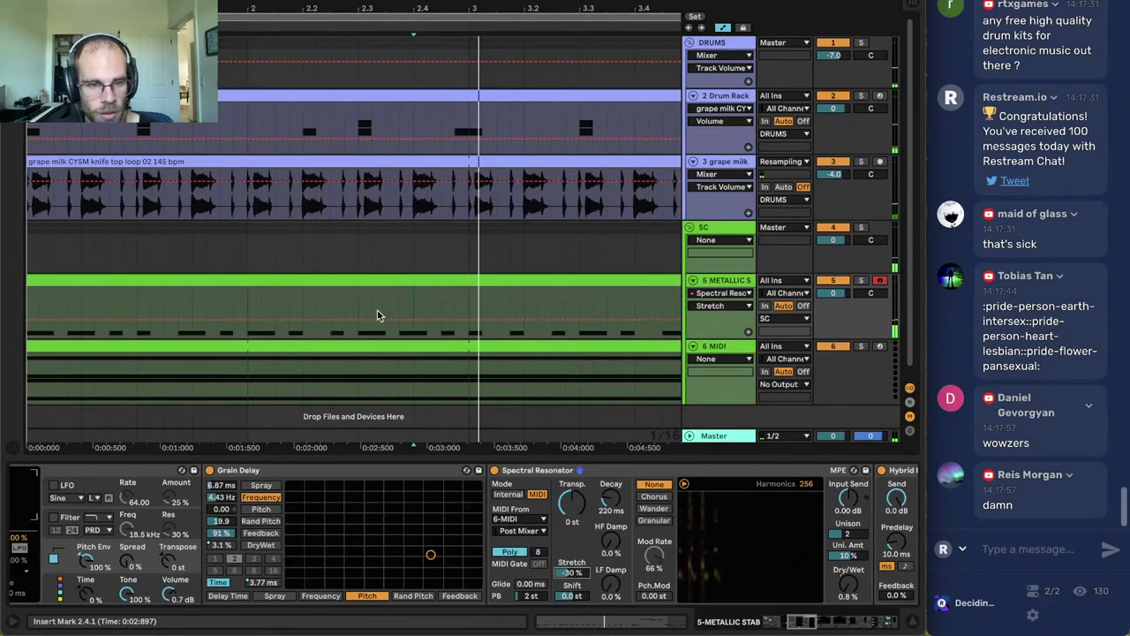
key("space")
left_click_drag(363, 304, 394, 328)
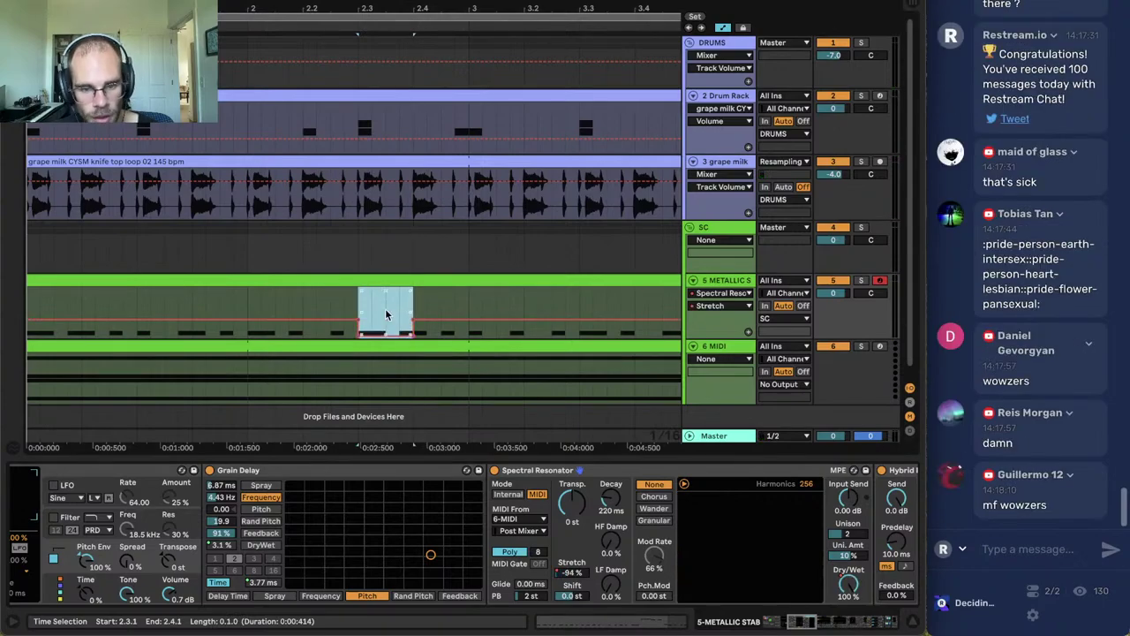
left_click(302, 297)
key("space")
left_click(325, 282)
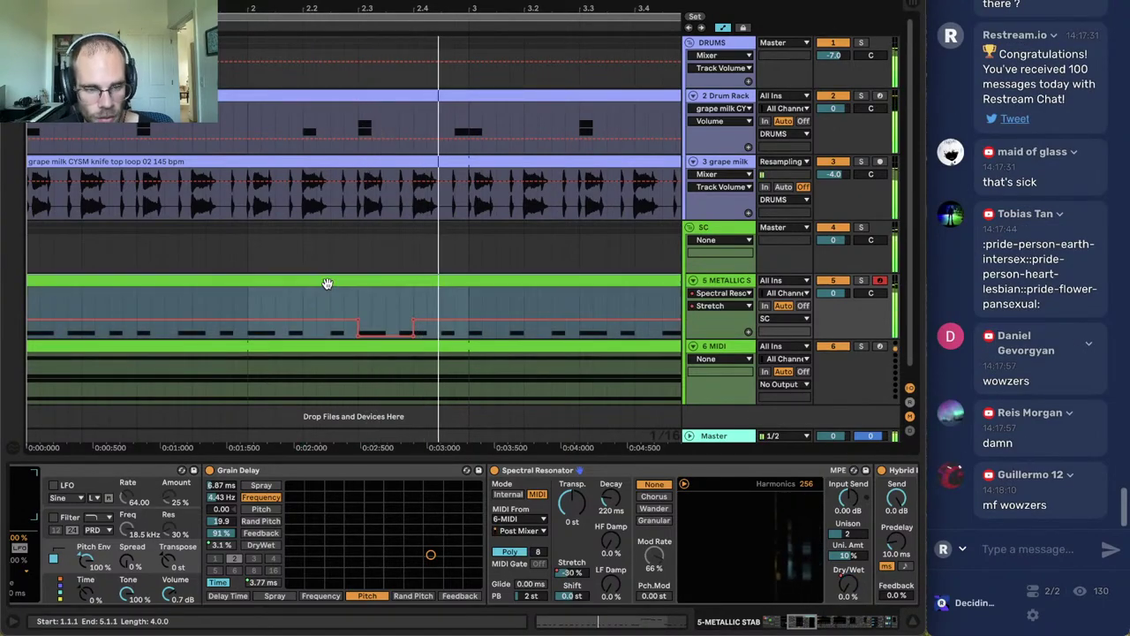
Replay the phrase and deepen the Stretch automation dip before beat 2.4 to -100%.
key("space")
key("space")
left_click(322, 293)
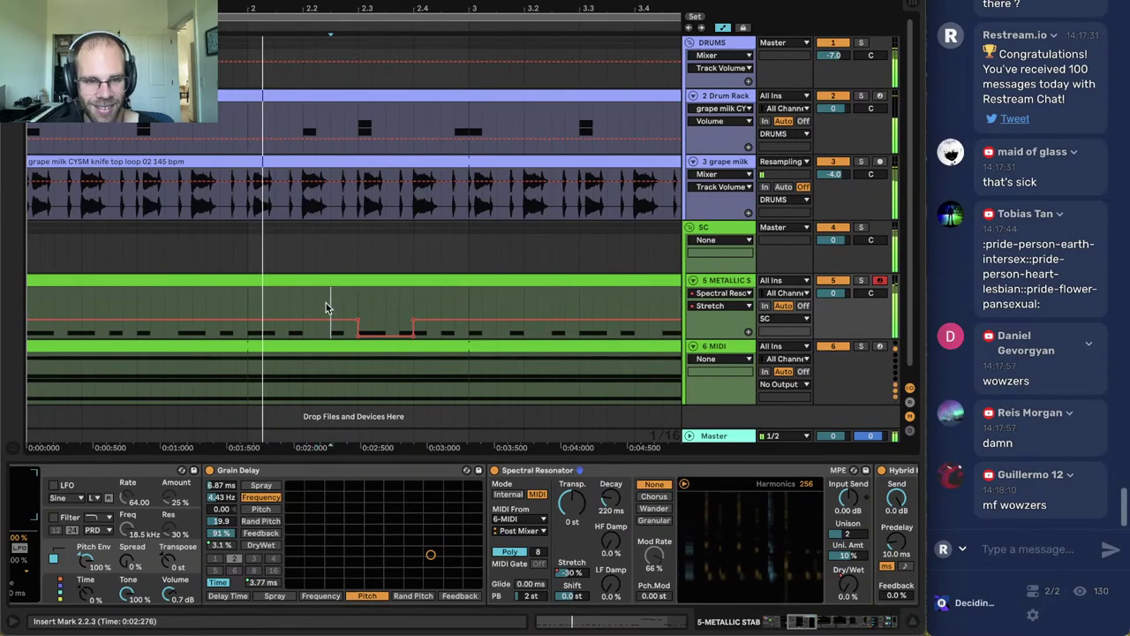
left_click_drag(386, 327, 386, 333)
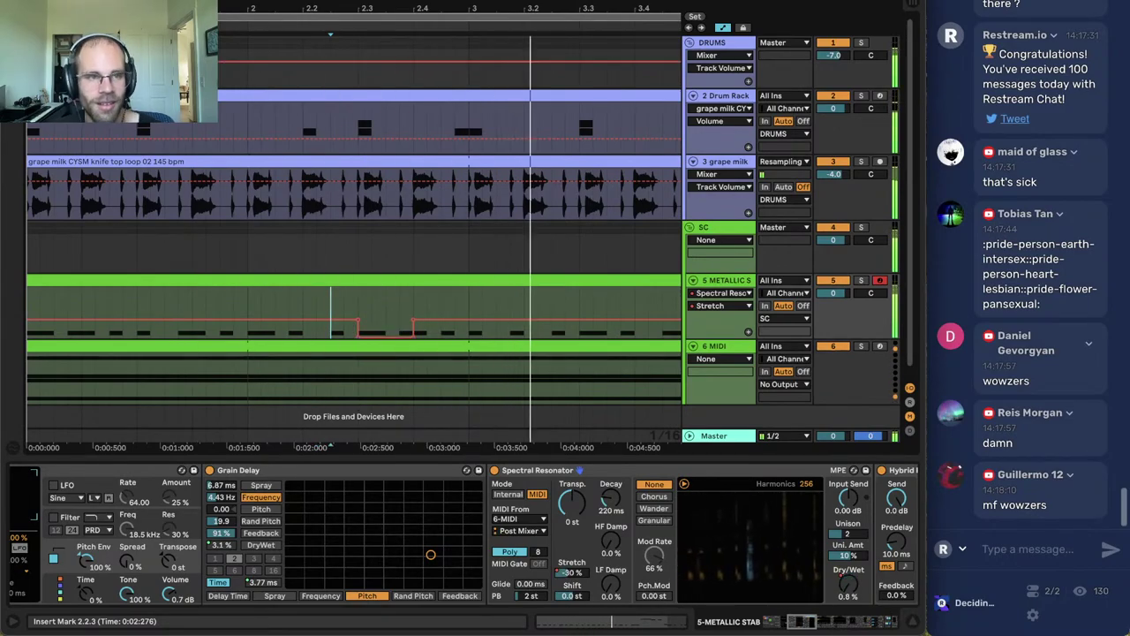
left_click_drag(176, 10, 176, 0)
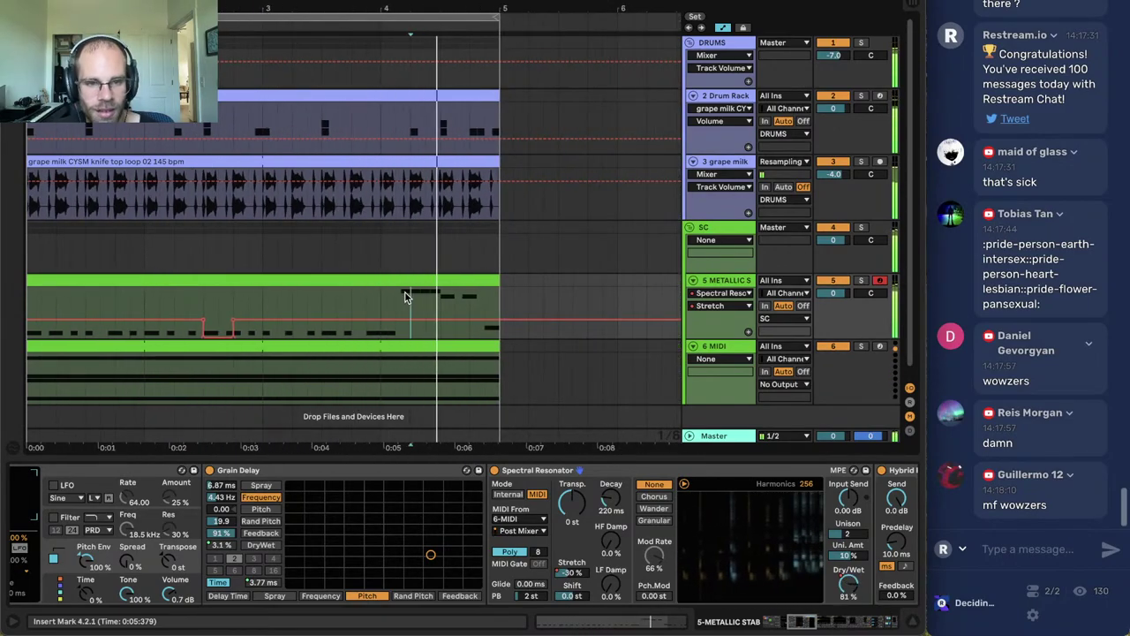
Bring back the stab track's Dry/Wet automation and draw a straight ramp from beat 4.3 up to 100% at bar 5.
key("space")
left_click(718, 294)
left_click(717, 293)
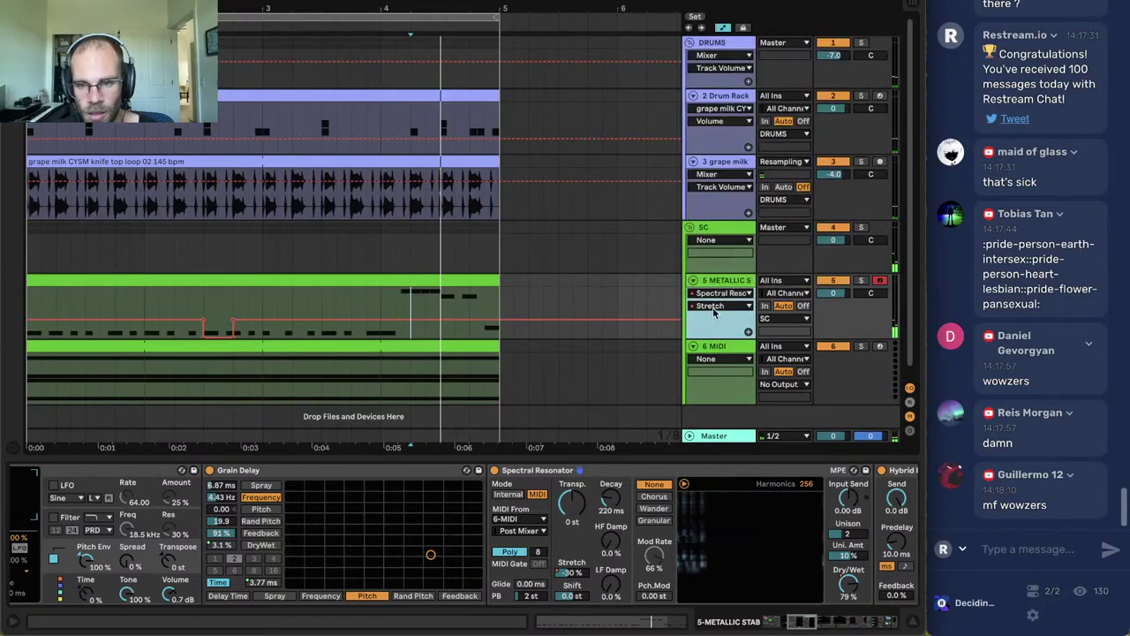
left_click(850, 583)
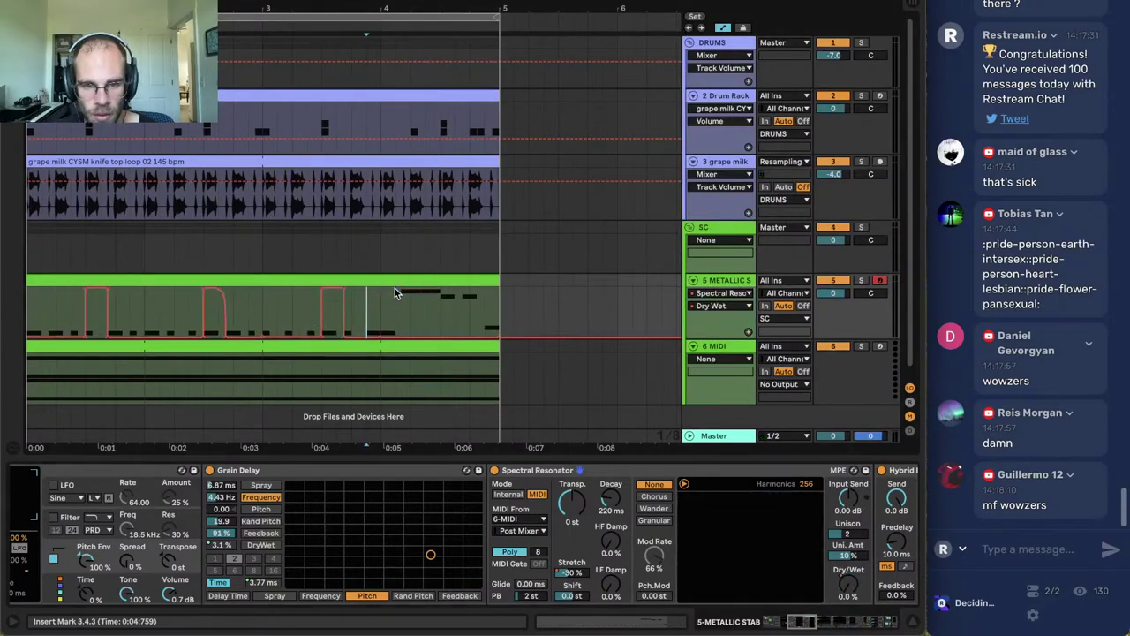
left_click(439, 332)
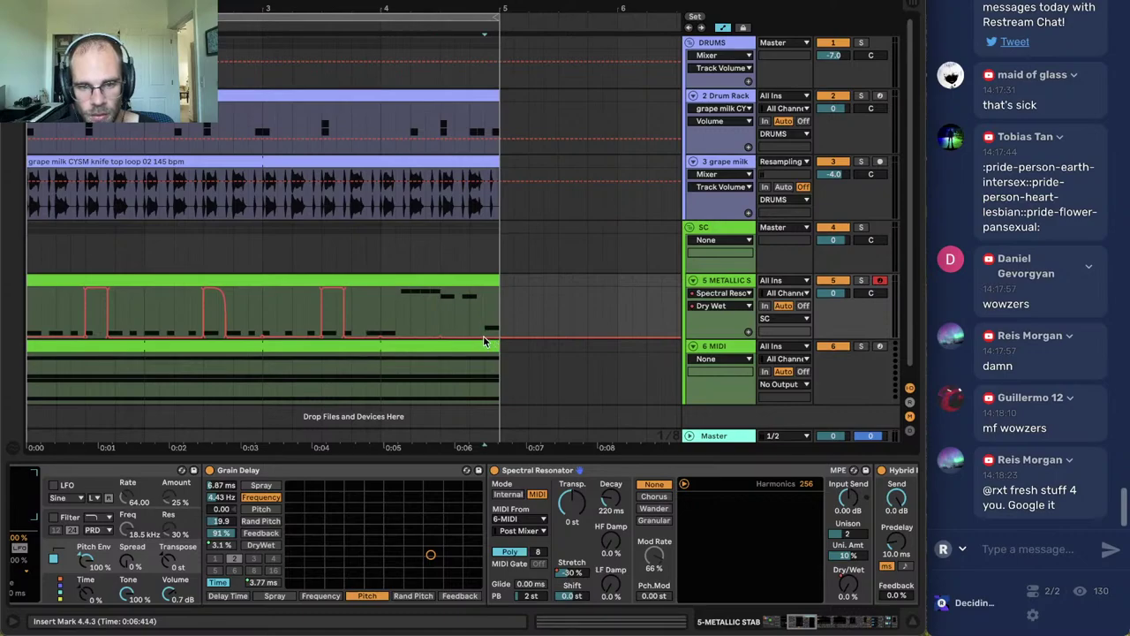
left_click(499, 338)
left_click(485, 336)
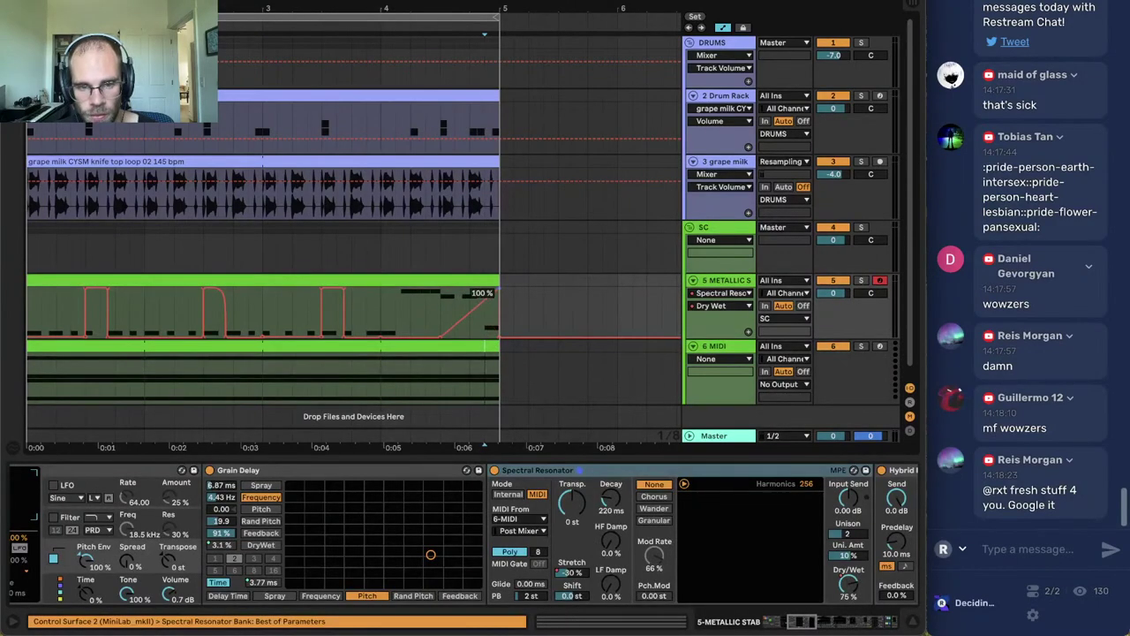
Play the four-bar loop to audition the Dry/Wet ramp, toggling the automation display and selecting the whole loop.
left_click(426, 306)
key("space")
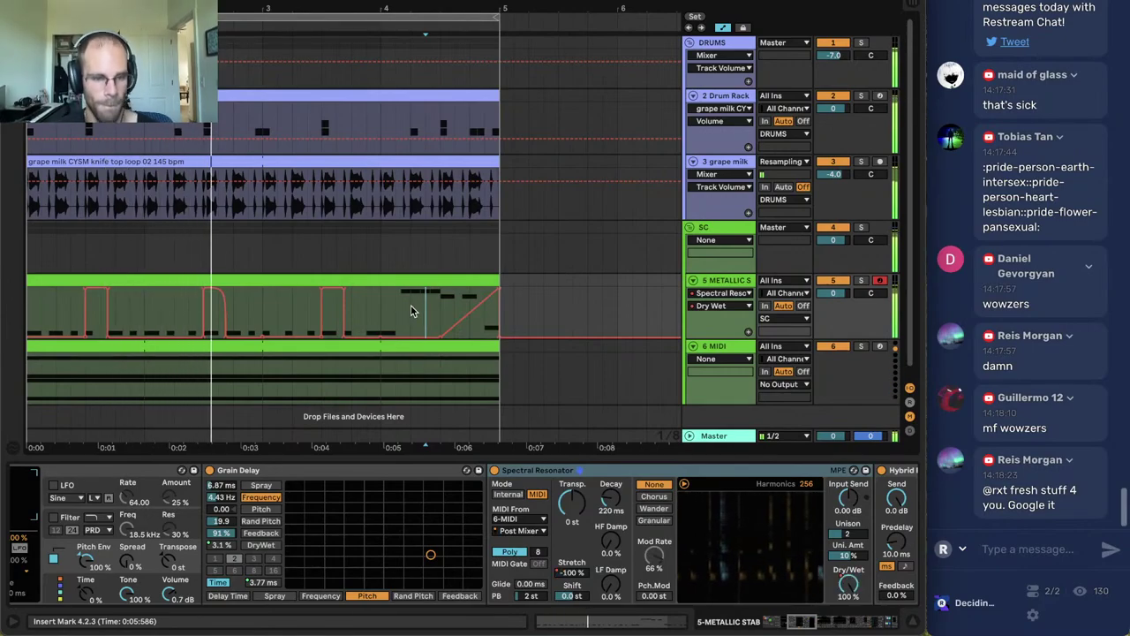
left_click(394, 313)
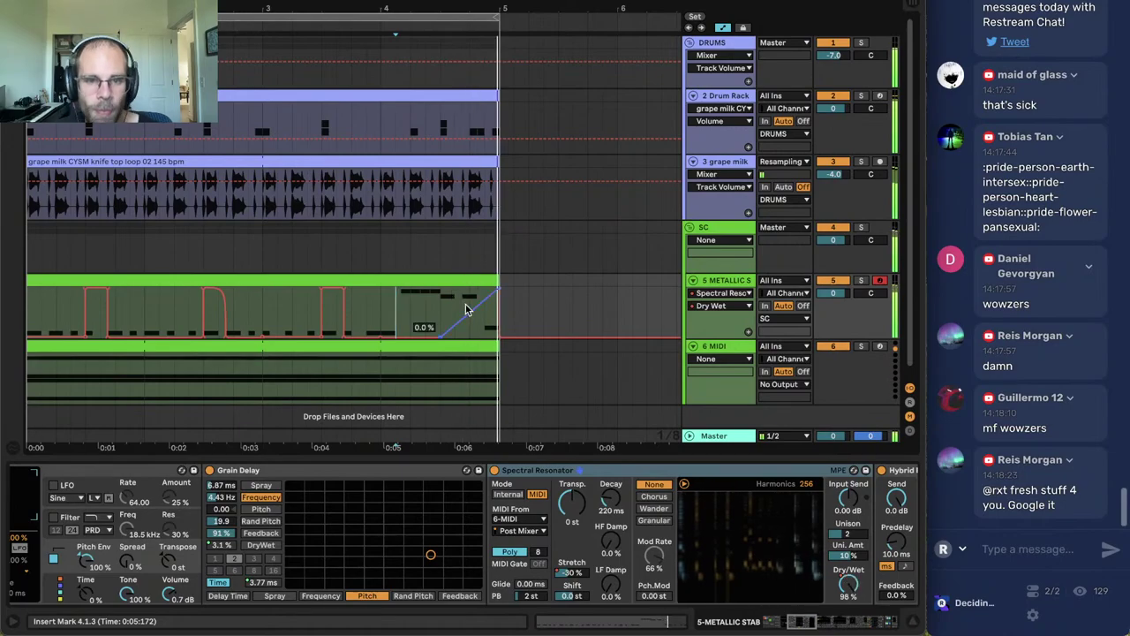
key("a")
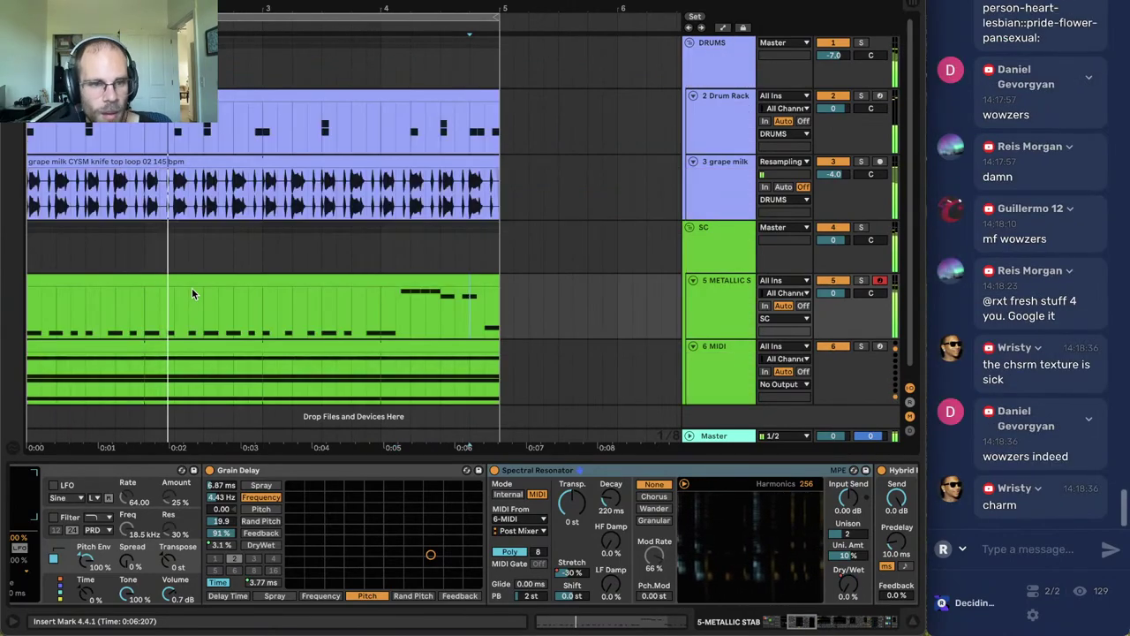
key("a")
key("a")
left_click(188, 282)
left_click(199, 17)
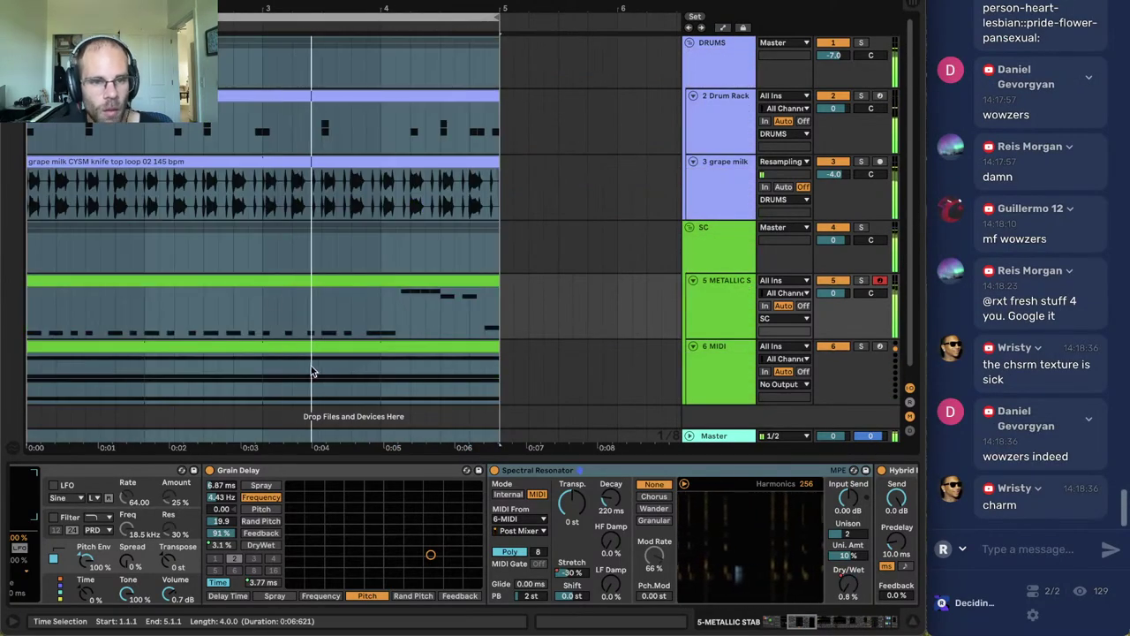
key("ctrl+a")
key("a")
Set the Spectral Resonator's Stretch to -100% and clear its Stretch automation across the whole loop.
left_click(572, 572)
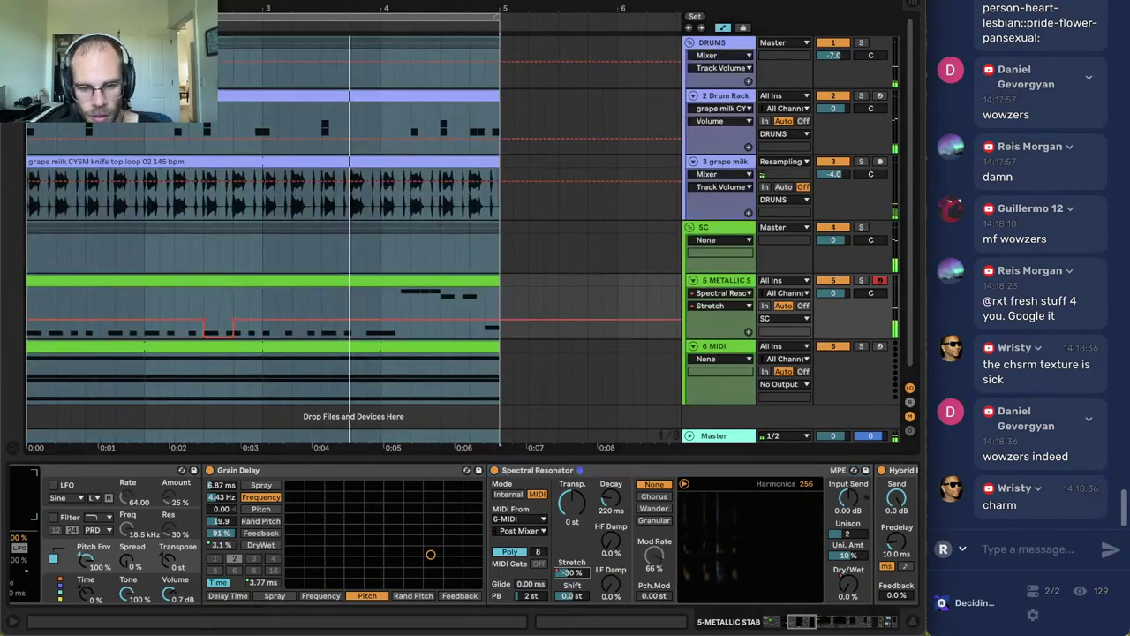
left_click(175, 309)
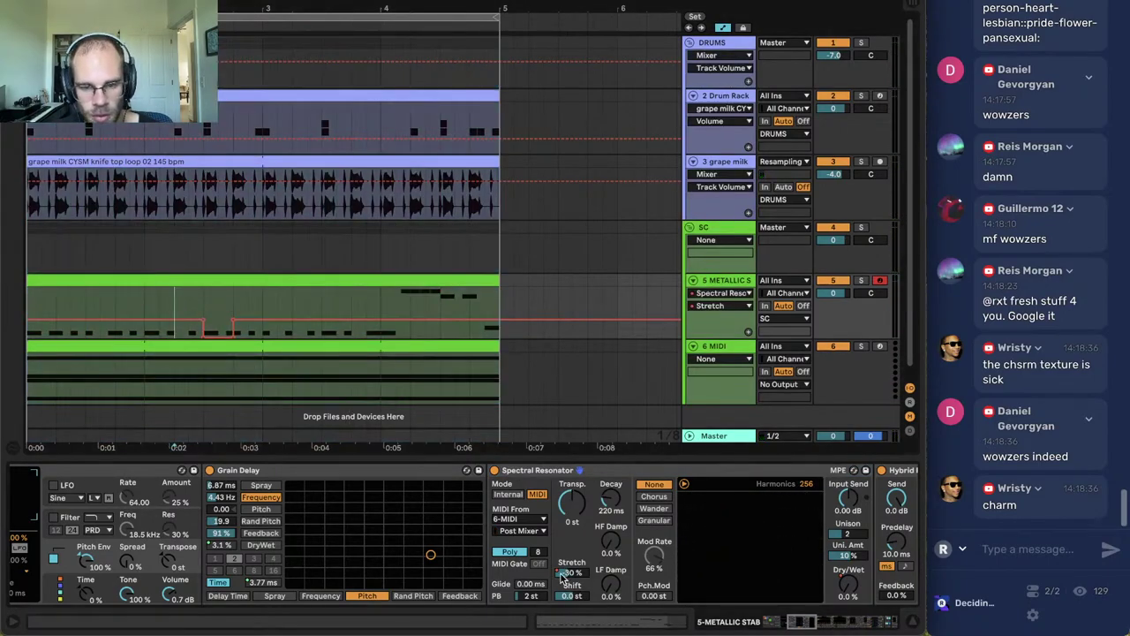
left_click_drag(562, 574, 563, 566)
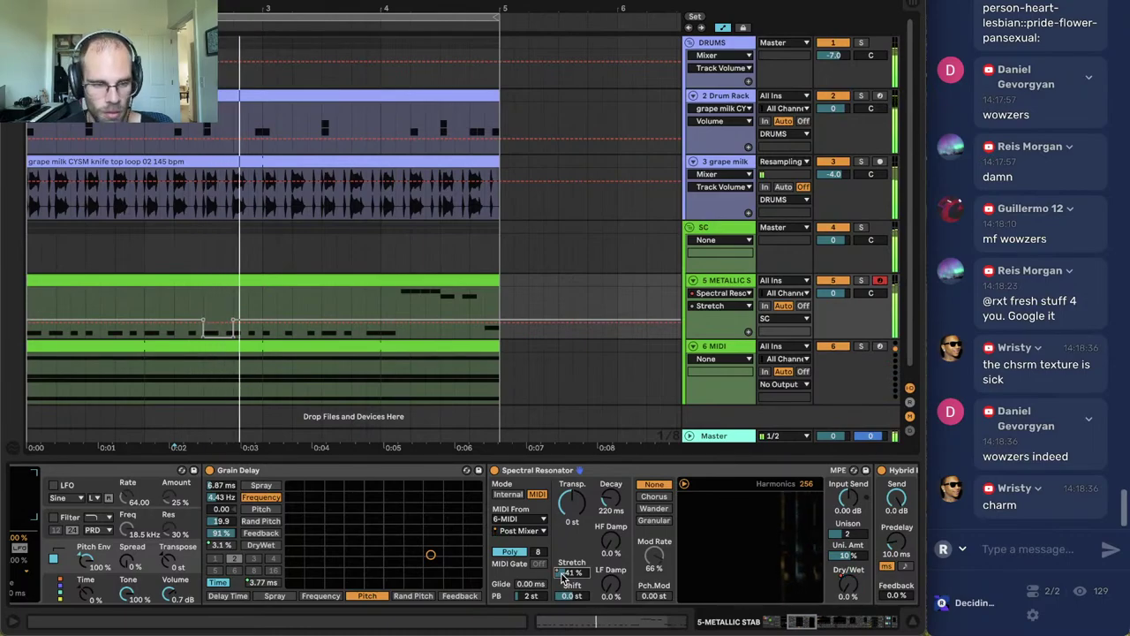
key("ctrl+a")
key("space")
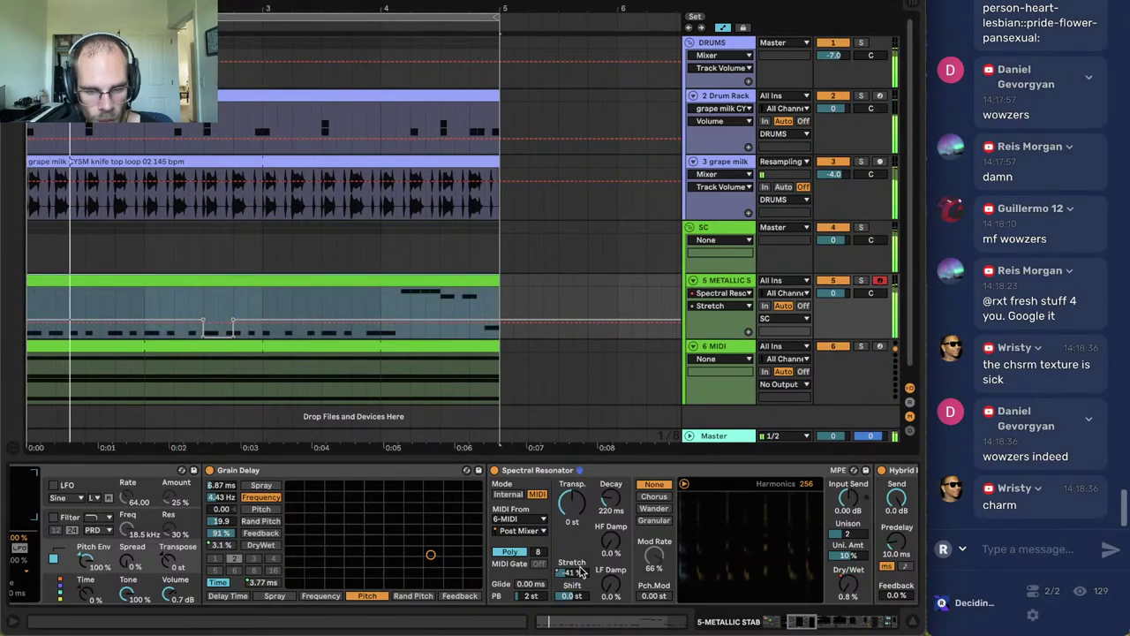
left_click_drag(572, 570, 572, 627)
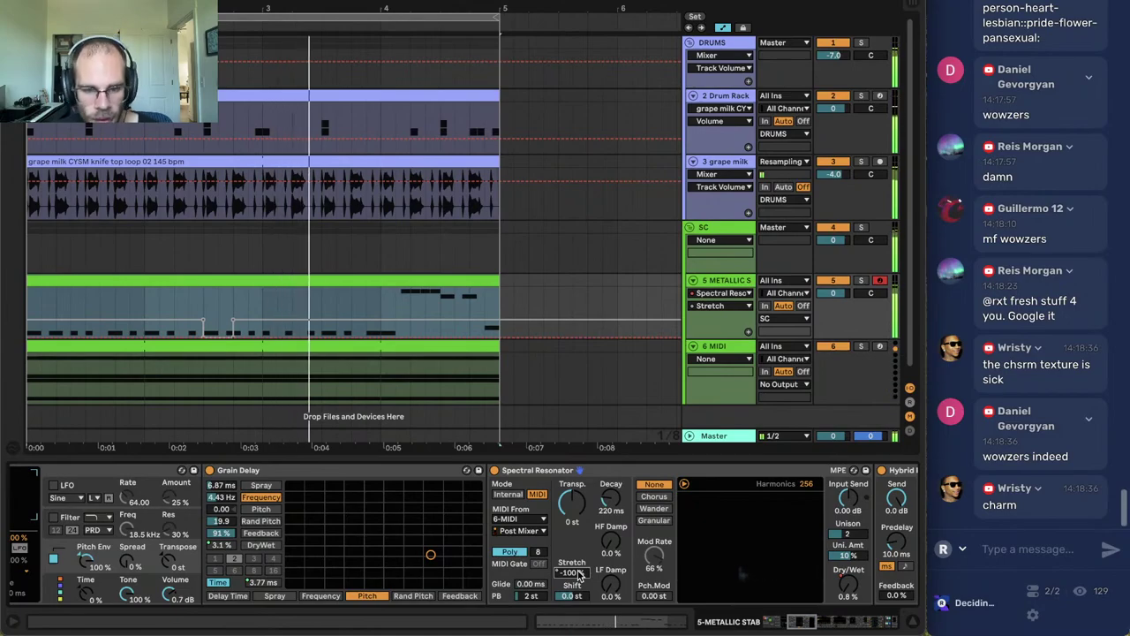
key("space")
key("super+BackSpace")
key("space")
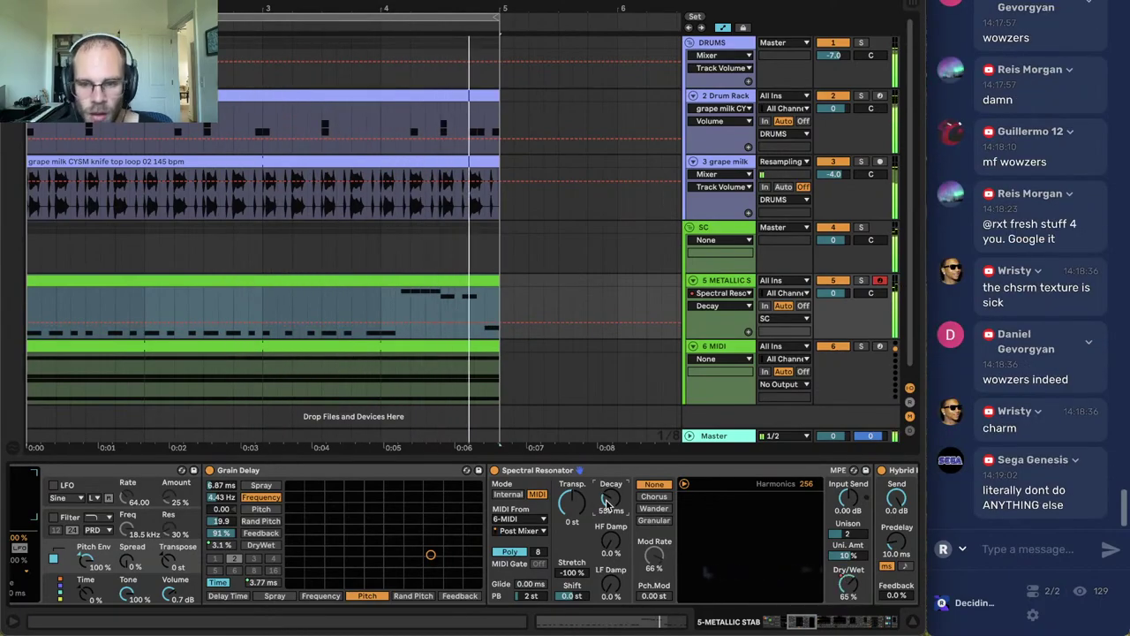
Check the Dry/Wet automation during playback and set the Spectral Resonator's Stretch to -92% and Decay to 139 ms.
left_click(838, 591)
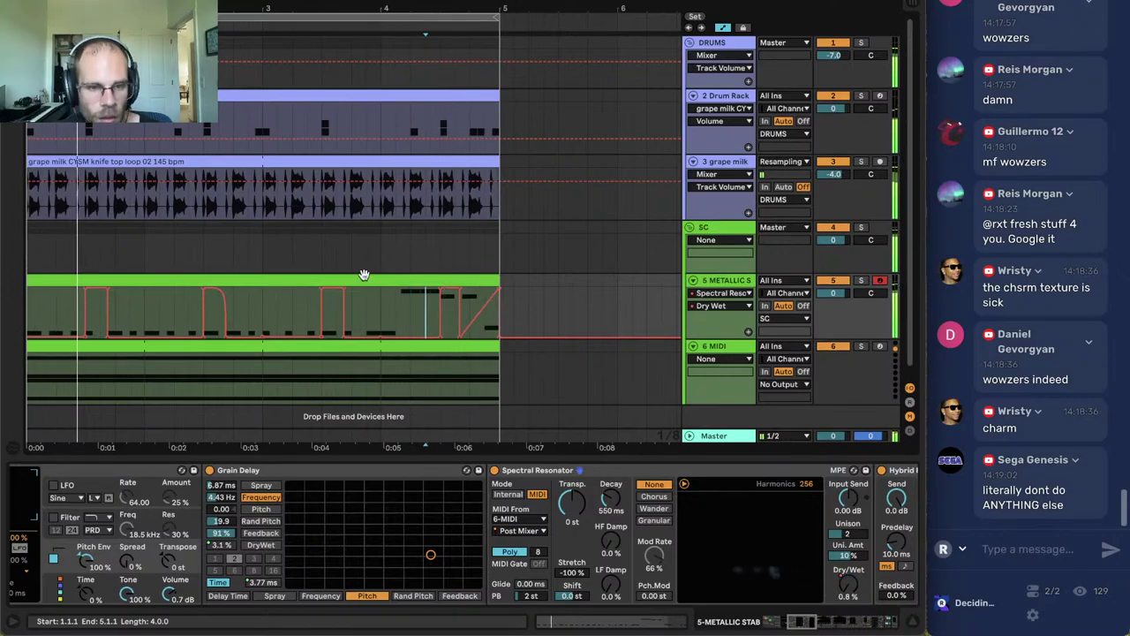
left_click(128, 309)
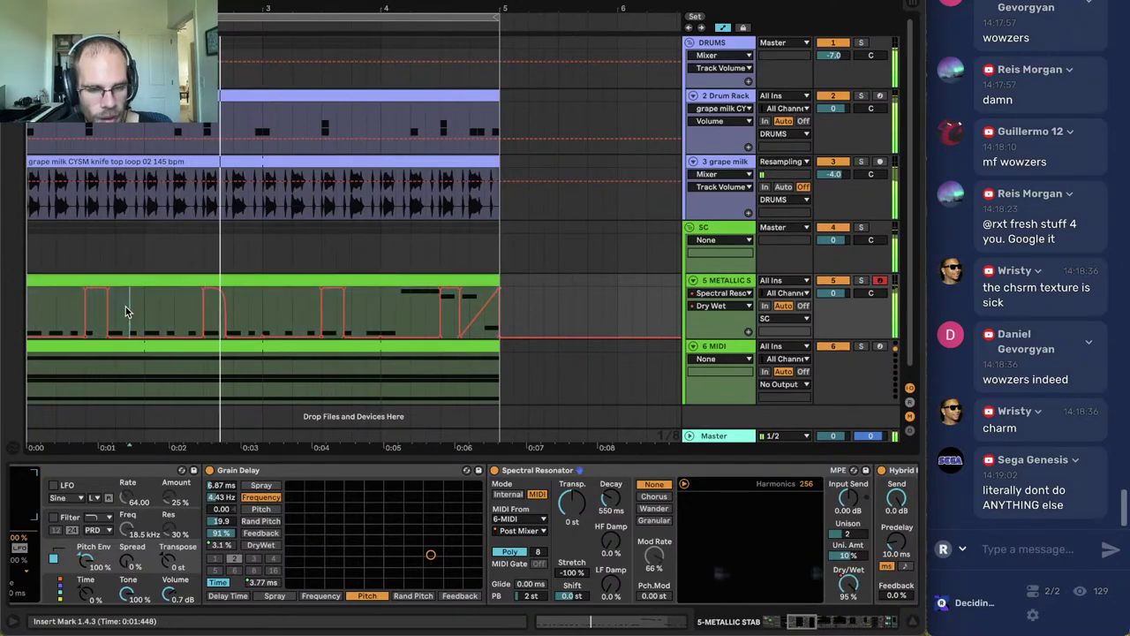
left_click_drag(572, 573, 572, 566)
left_click_drag(610, 508, 610, 530)
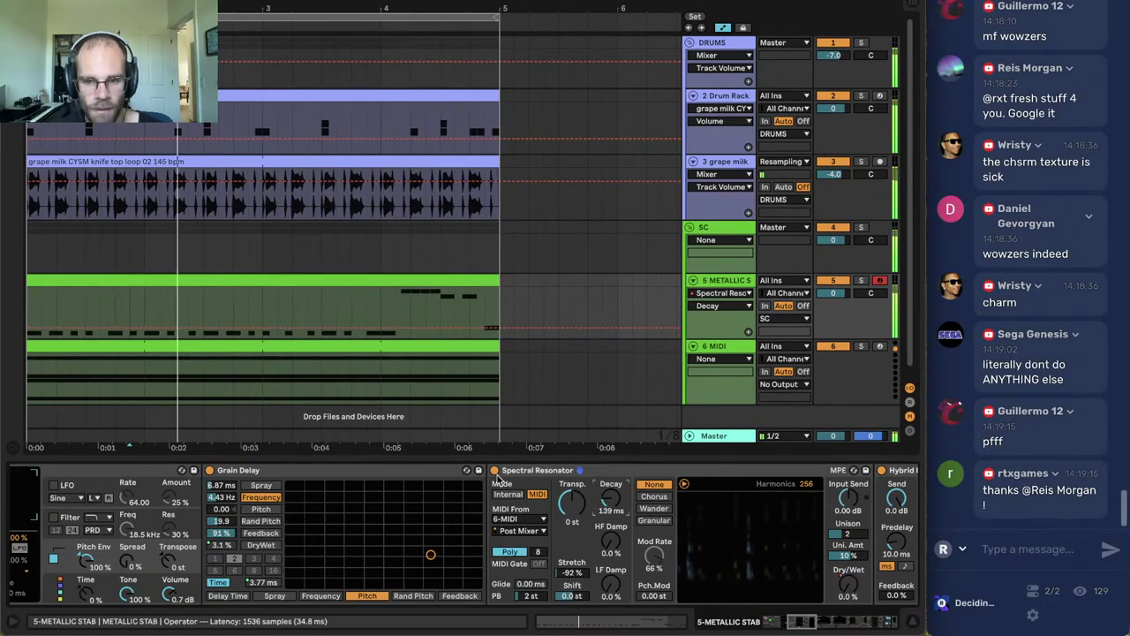
left_click(820, 622)
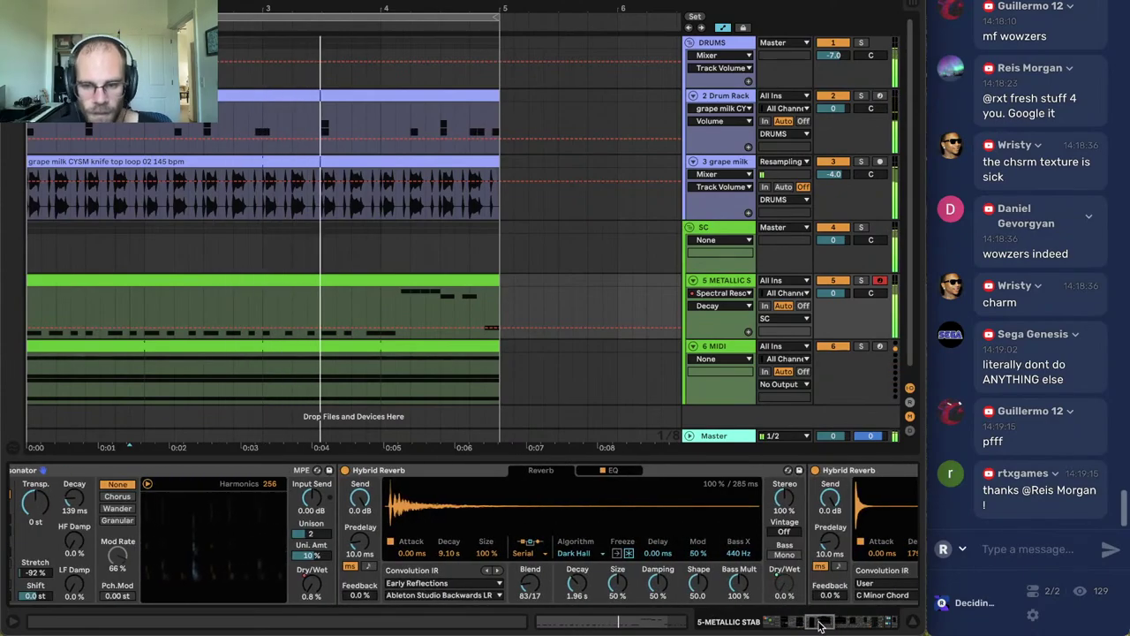
left_click(851, 623)
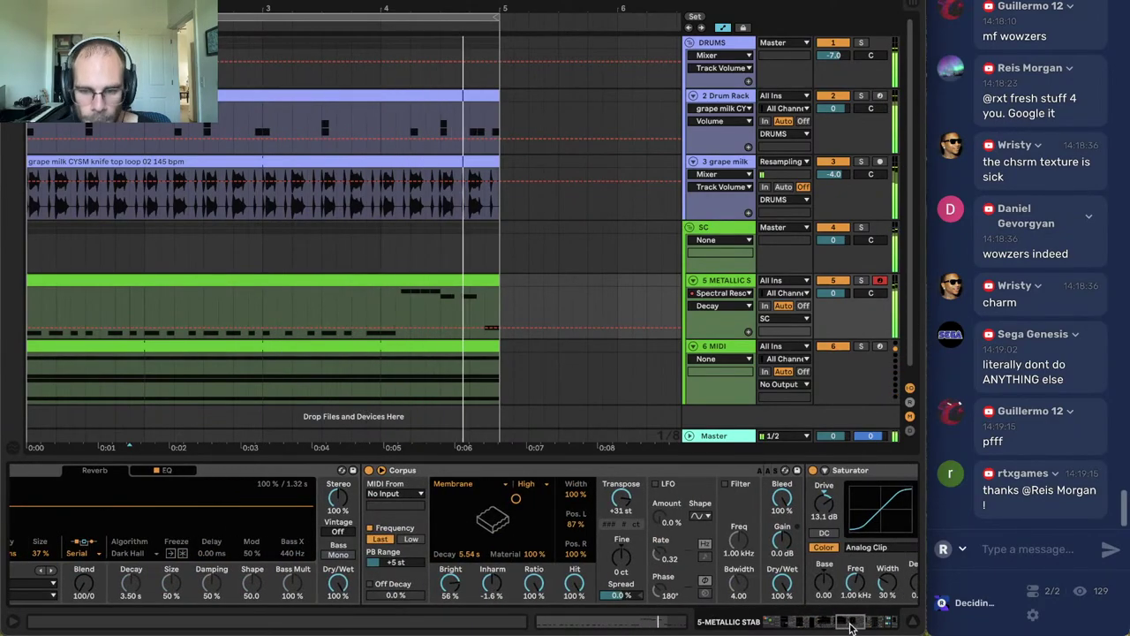
left_click(851, 623)
Hide automation and duplicate the whole four-bar arrangement, doubling it to eight bars and again to sixteen bars.
key("a")
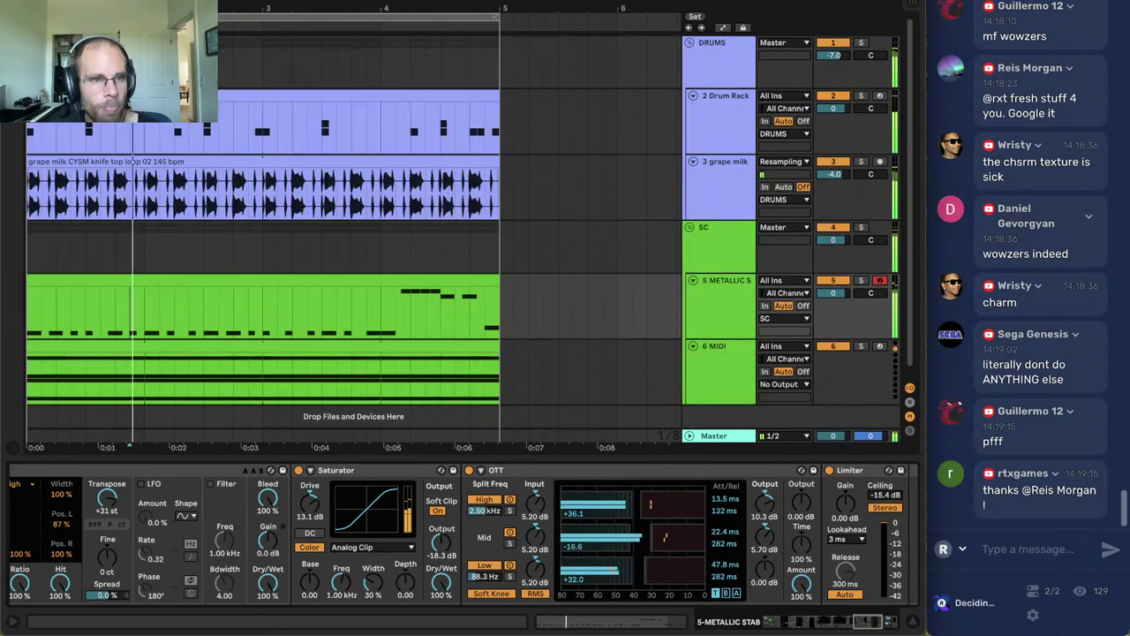
key("ctrl+a")
key("ctrl+shift+d")
key("minus")
key("minus")
key("ctrl+a")
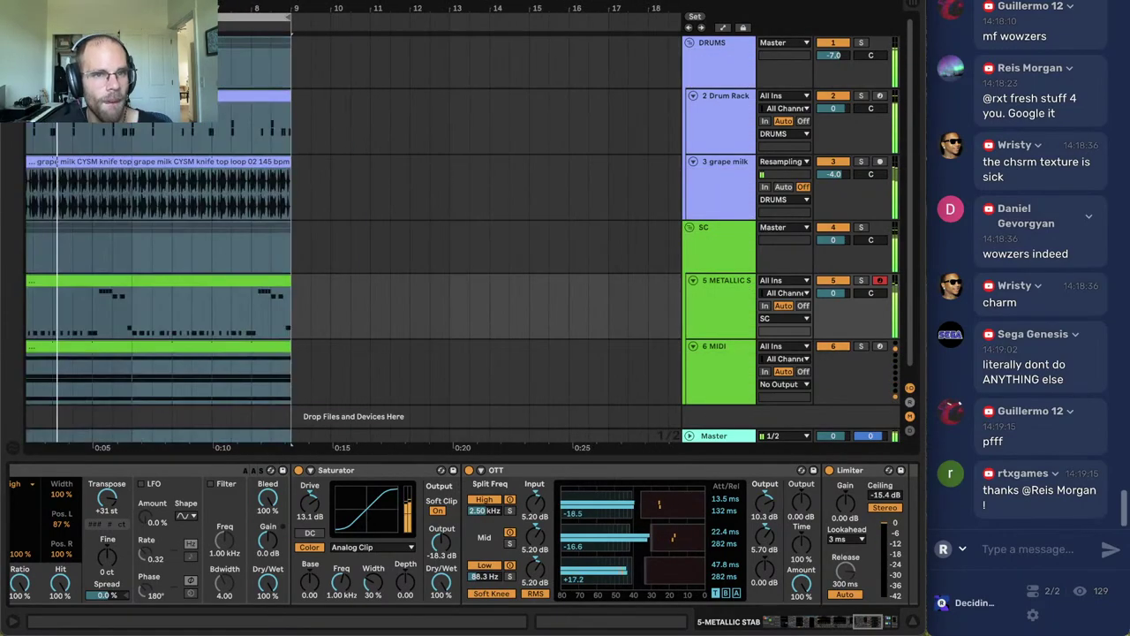
key("ctrl+d")
Open the metallic stab clip starting at bar 9 and transpose its first bar of F3 notes up to G#3.
left_click(345, 278)
double_click(345, 287)
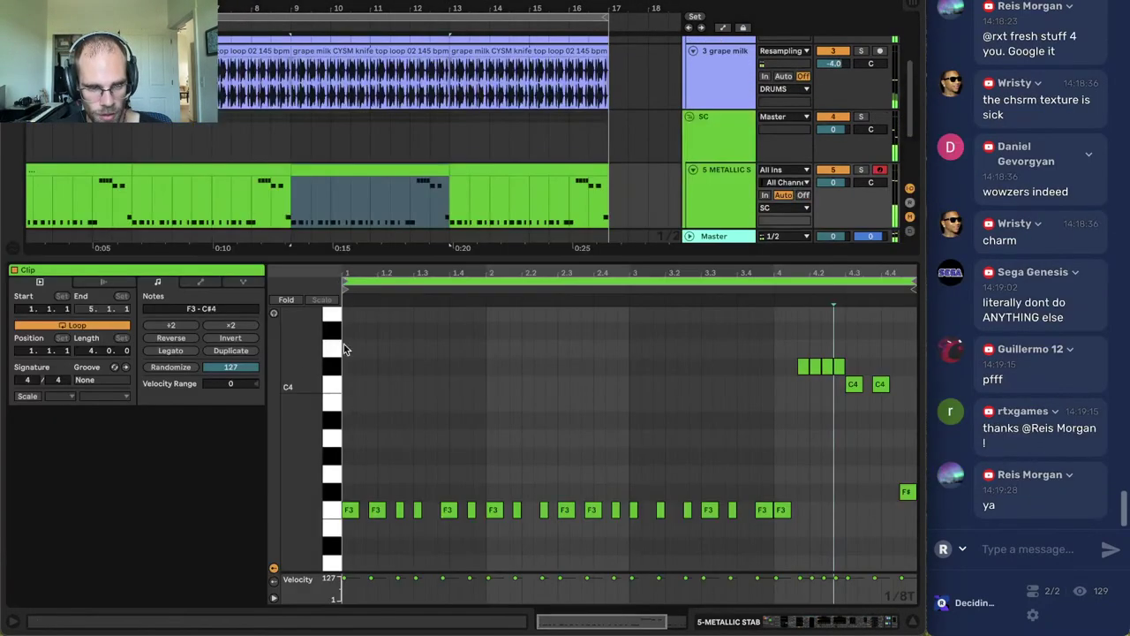
left_click_drag(478, 533, 201, 483)
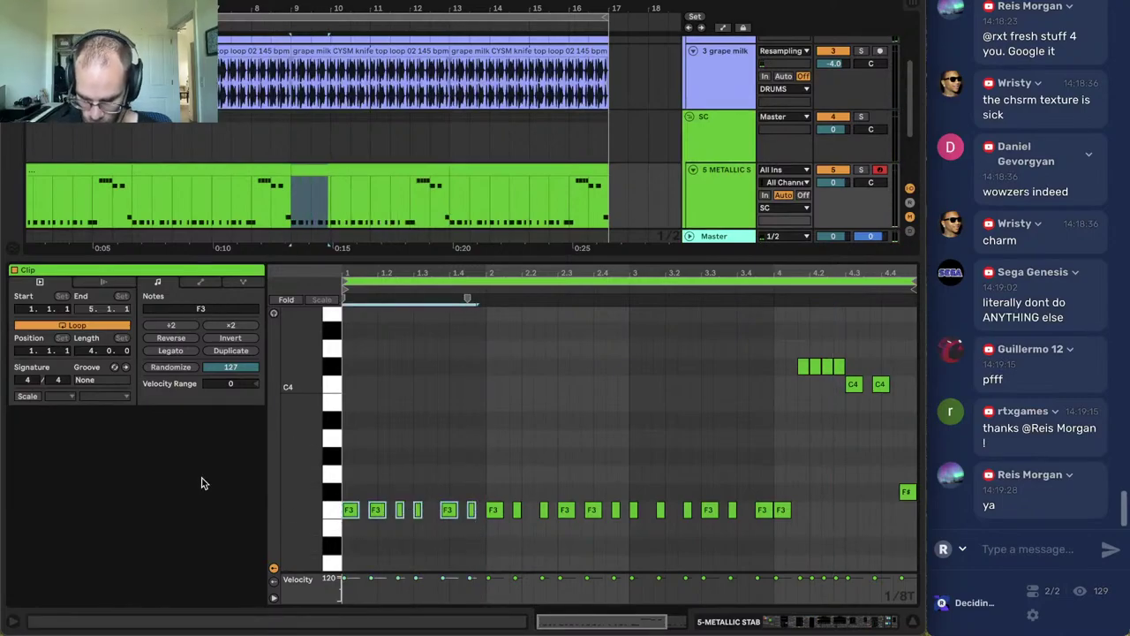
key("Up")
key("Up")
key("Up")
key("space")
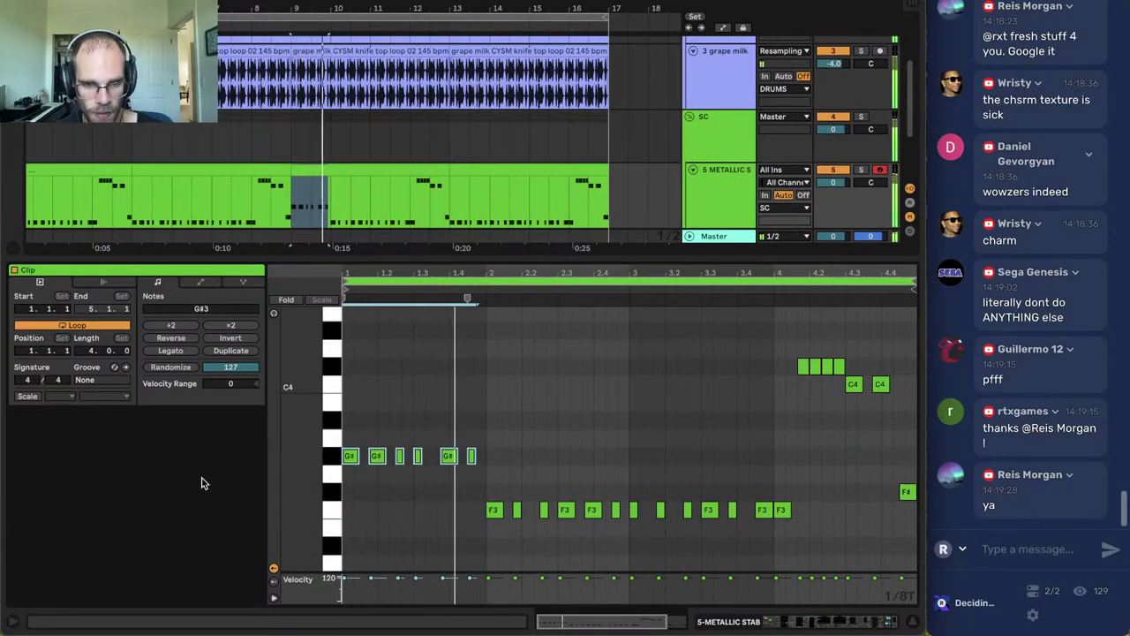
Transpose the F3 notes in the clip's second bar up to A#3.
left_click_drag(476, 485, 624, 530)
key("Up")
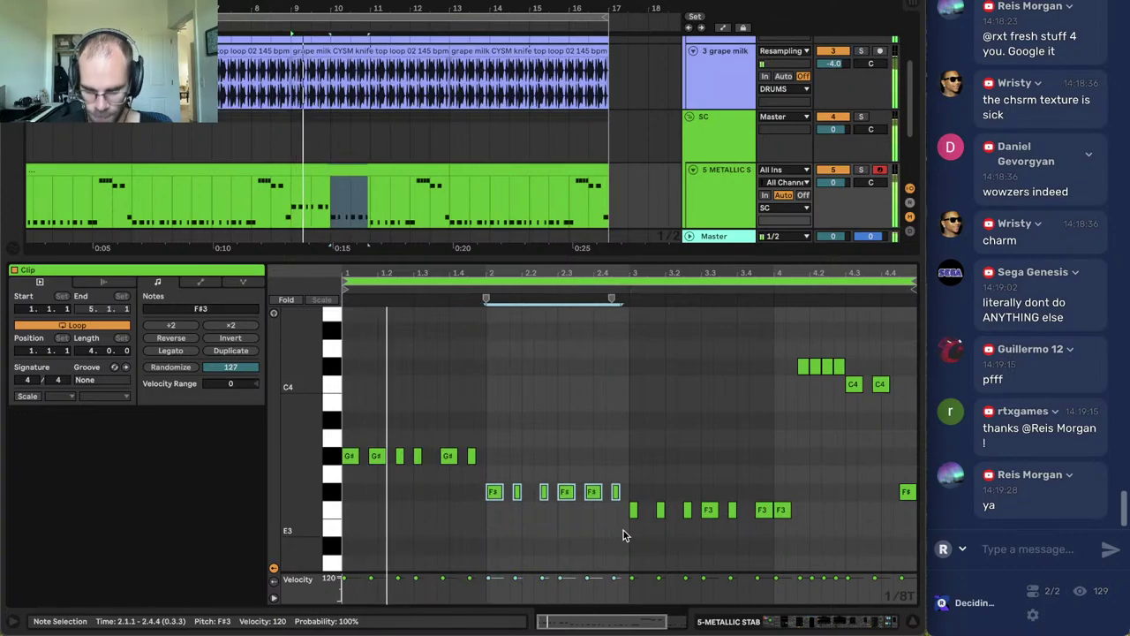
key("Up")
key("Up")
key("Up")
key("Up")
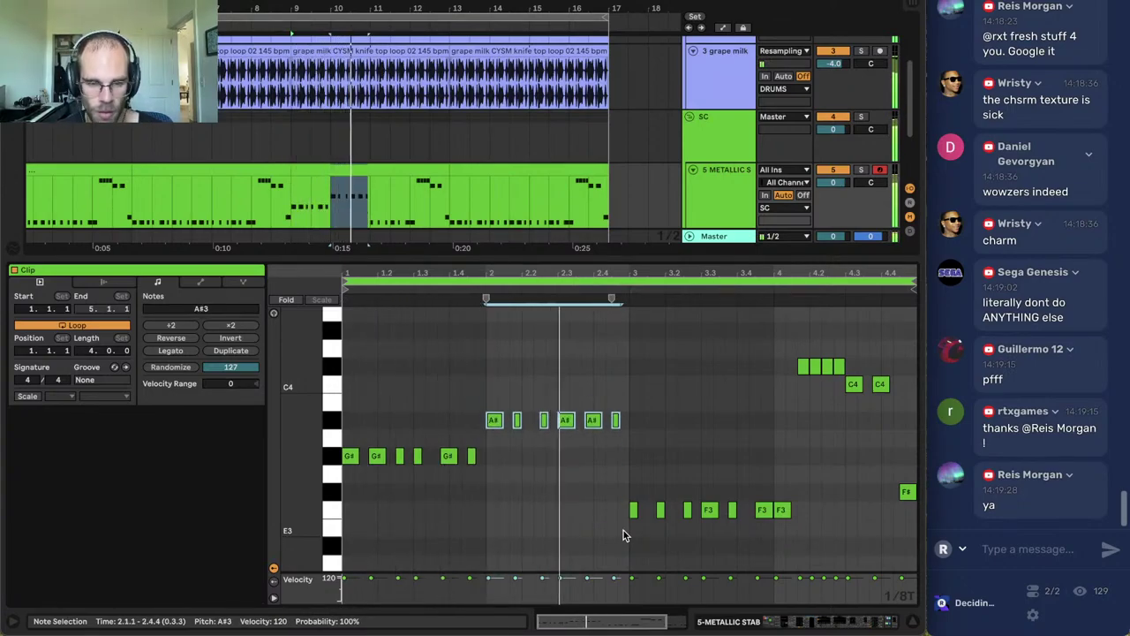
Try the last two notes of the clip's first bar at A#3 and return them to G#3.
left_click(471, 461)
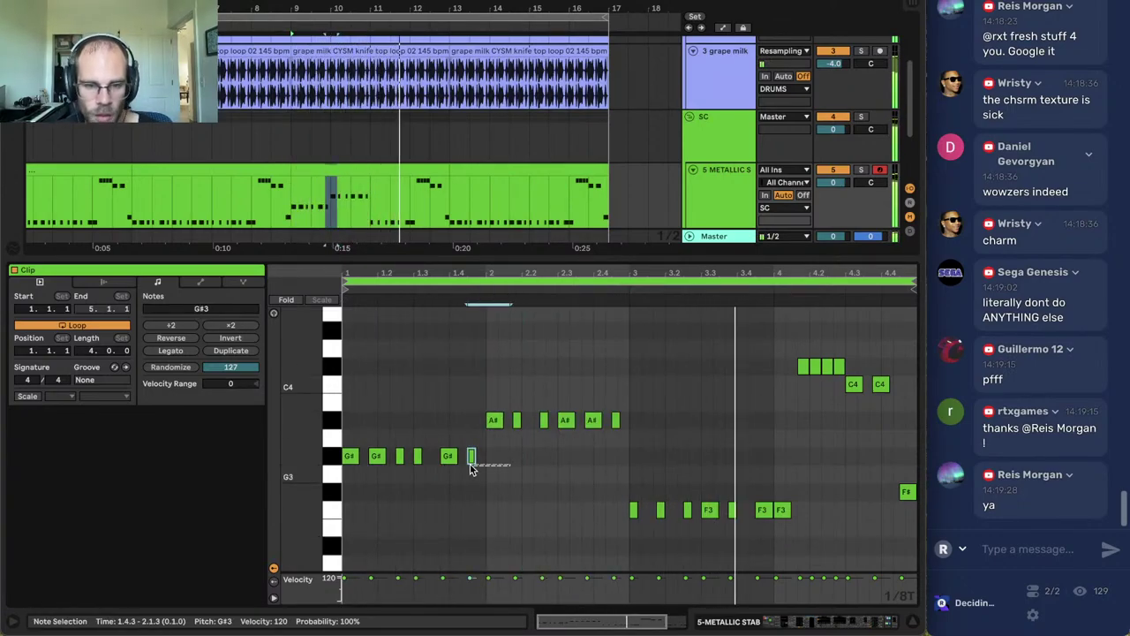
left_click(448, 459, "shift")
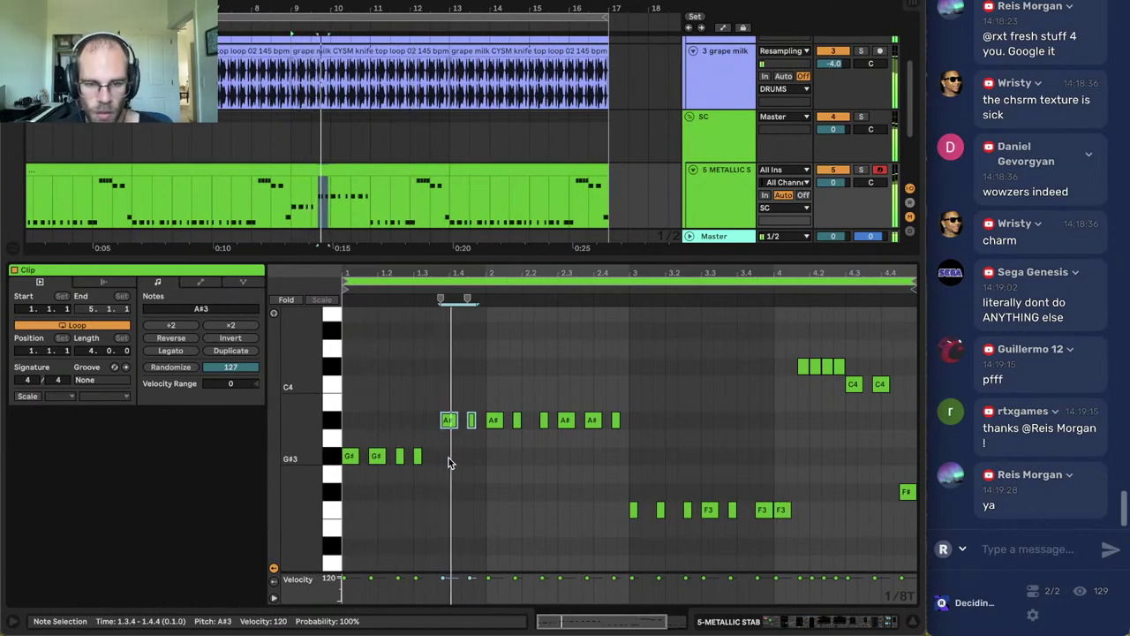
key("Up")
key("Down")
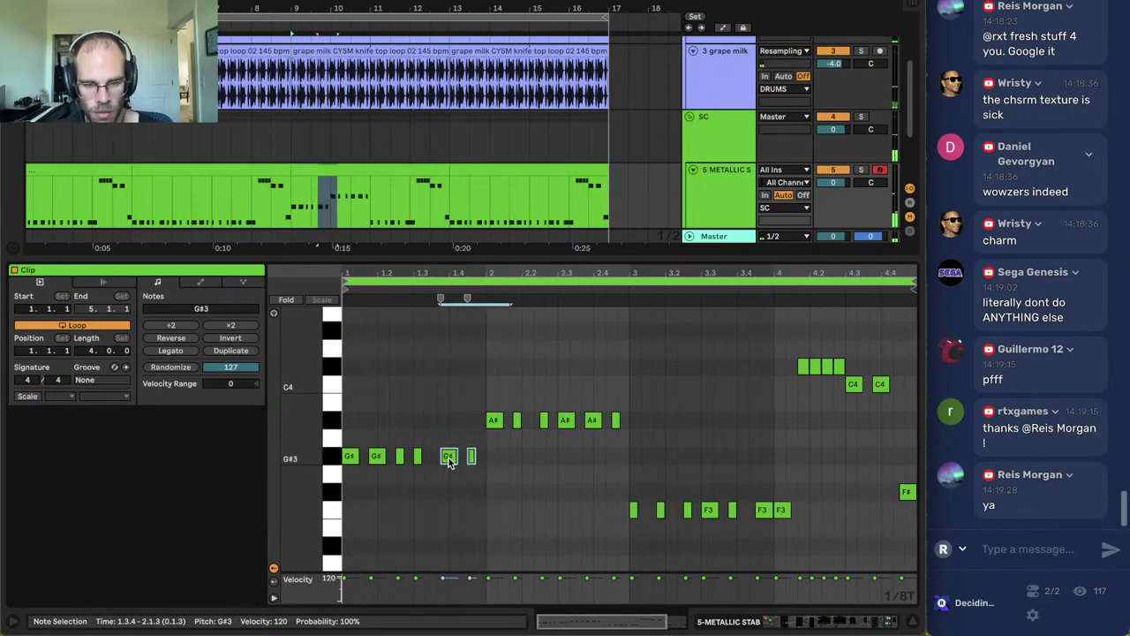
Try the stab clip's first bar without the G#3 note at 1.3.4.
left_click(436, 390)
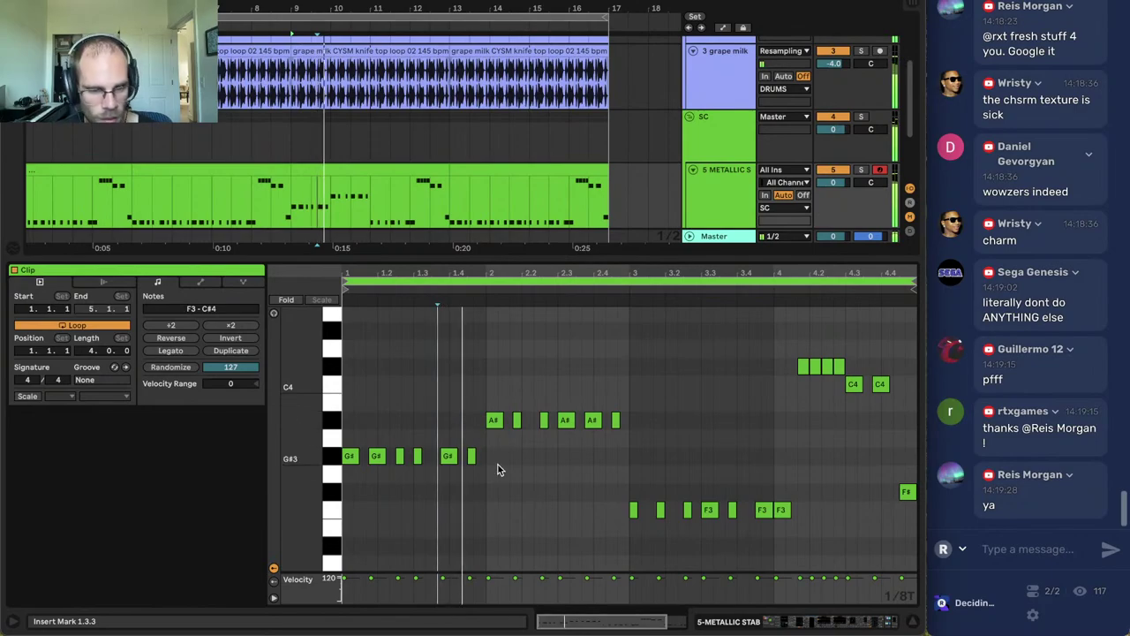
double_click(450, 458)
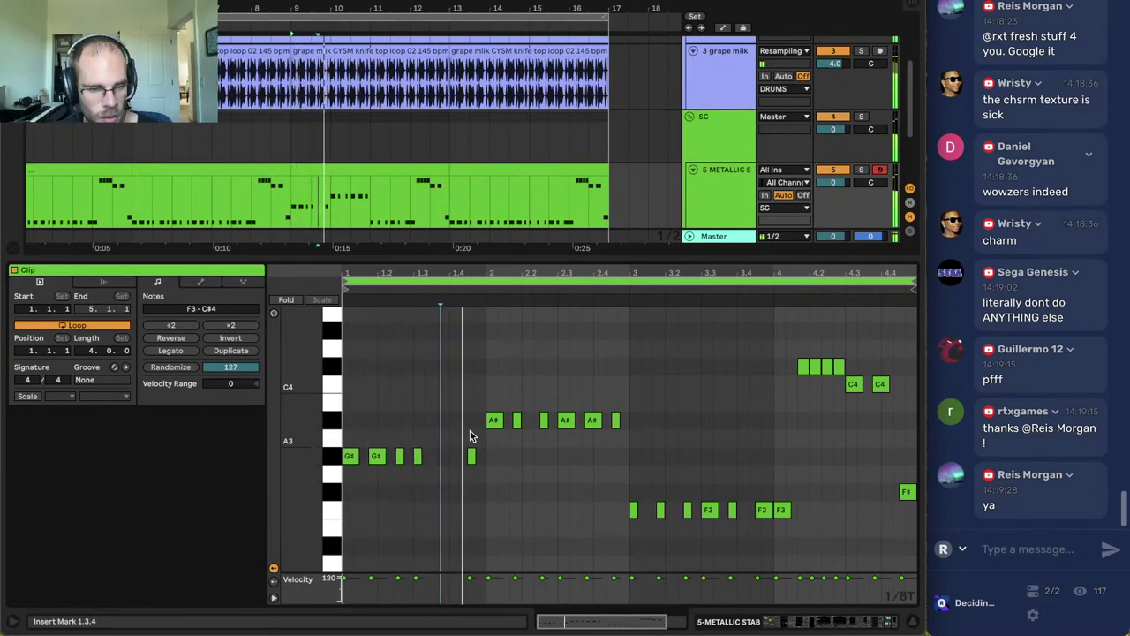
key("space")
key("ctrl+z")
Delete the stab clip's G#3 and A#3 notes from 1.3.4 through the end of bar 2.
left_click(450, 418)
left_click_drag(450, 417, 610, 476)
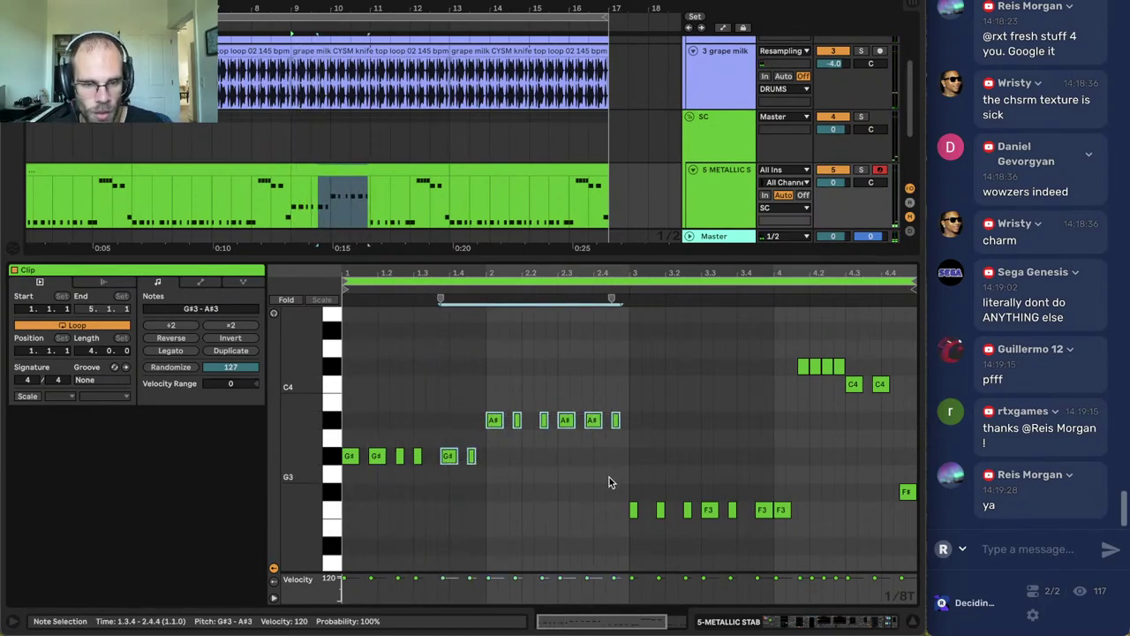
key("Delete")
Duplicate the first four G#3 notes directly after themselves, transpose the copies up to A#3, and play the result.
left_click_drag(448, 448, 289, 457)
key("ctrl+d")
key("Up")
key("Up")
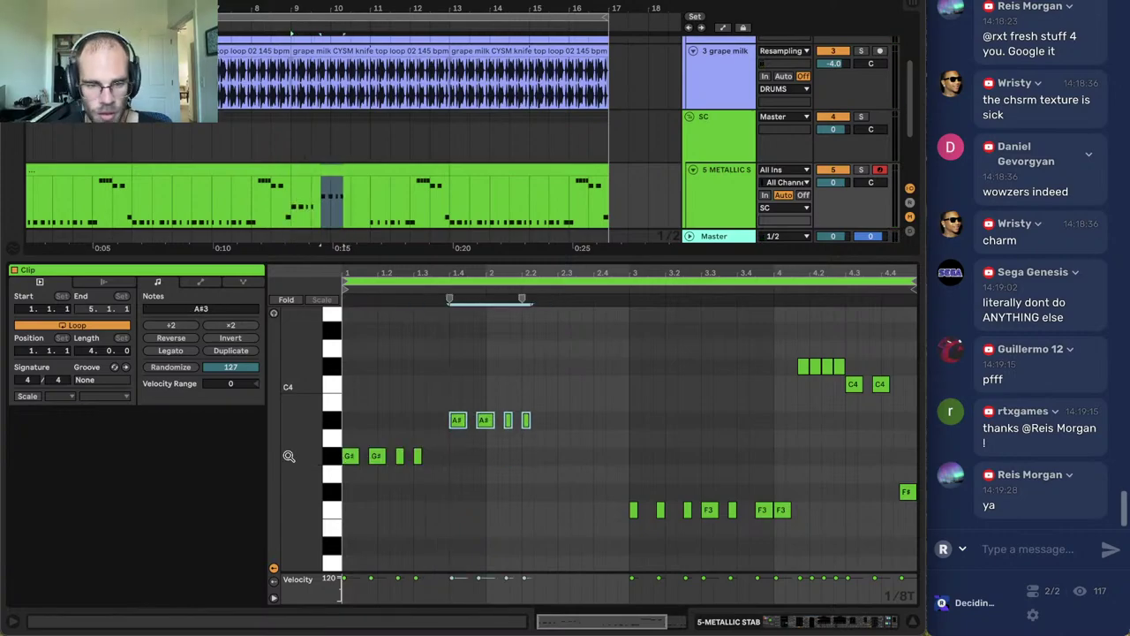
key("space")
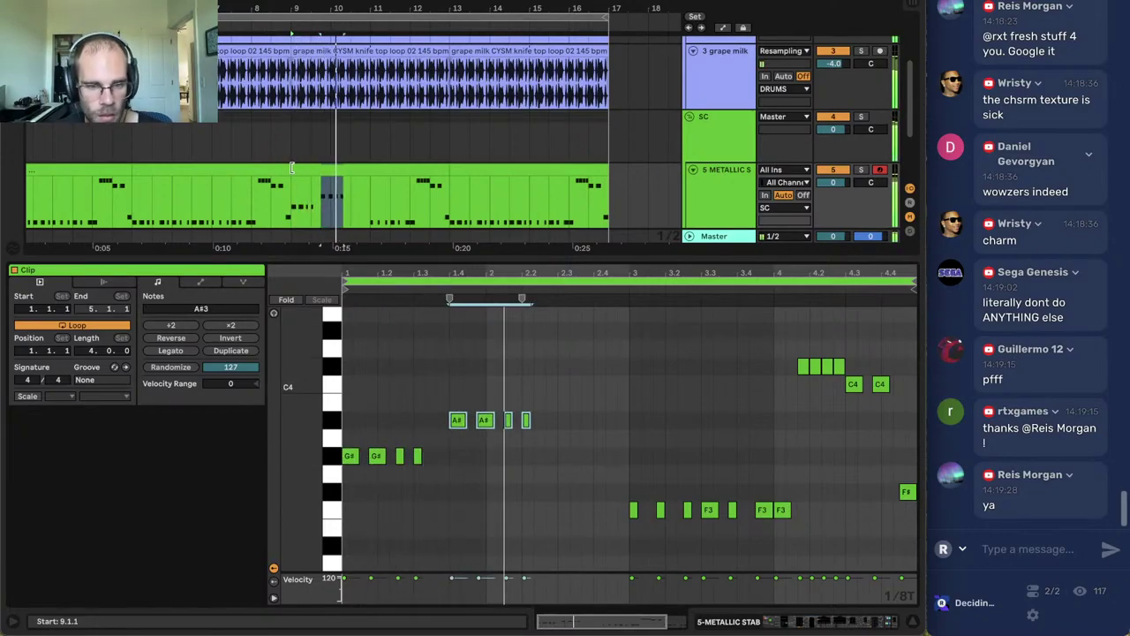
Delete the short F3 note at 3.3.3 in the stab clip while listening back from bar 9.
left_click(546, 430)
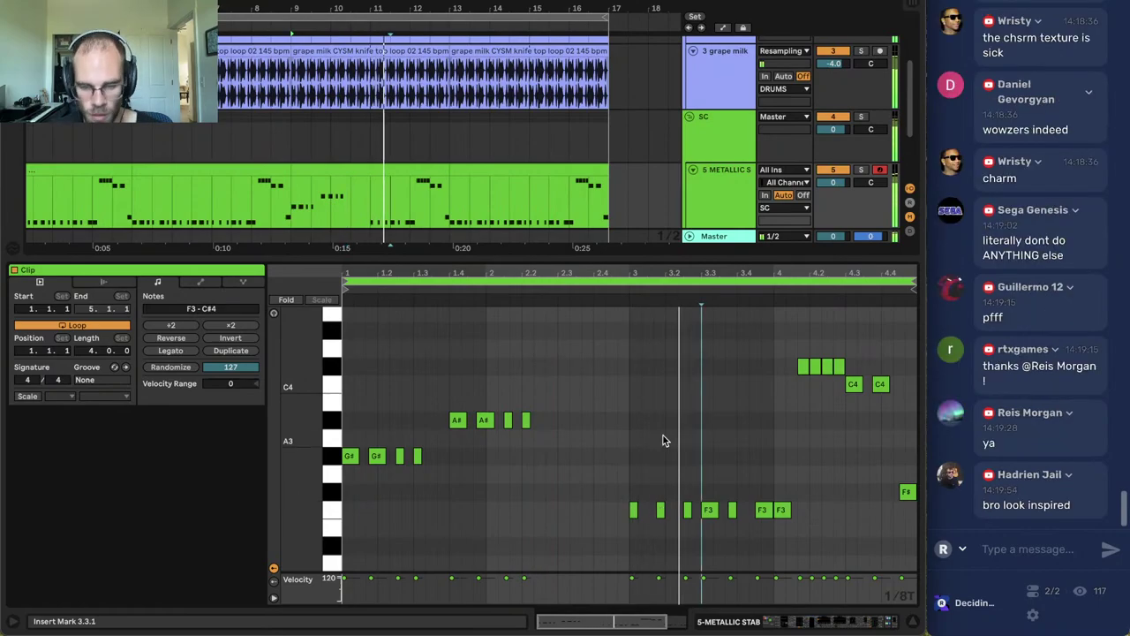
left_click(732, 509)
key("Delete")
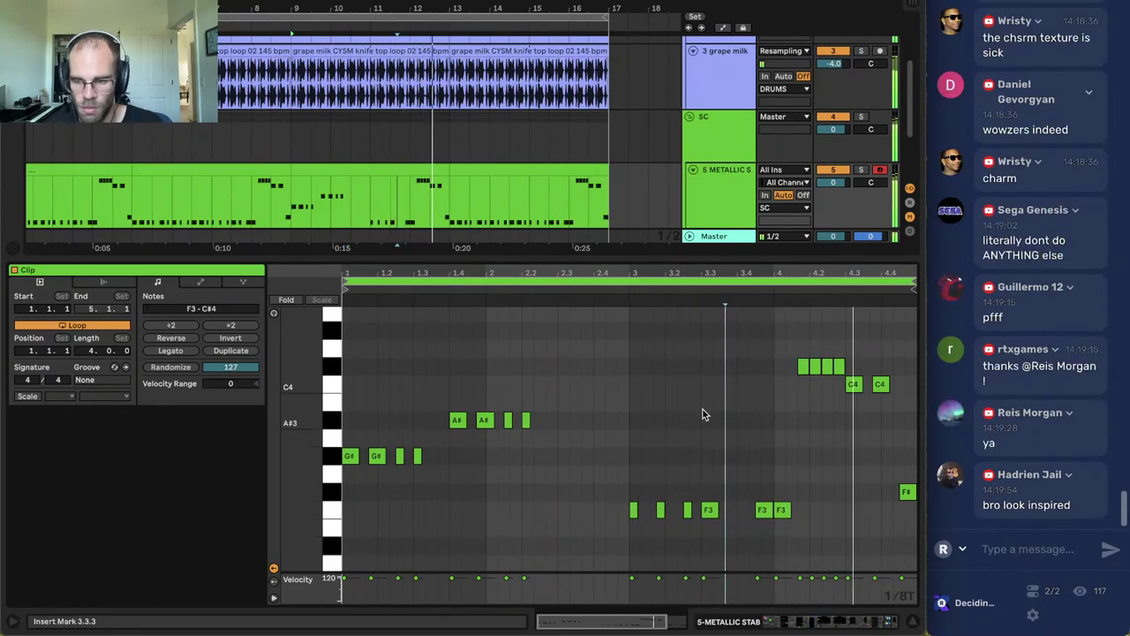
left_click(690, 411)
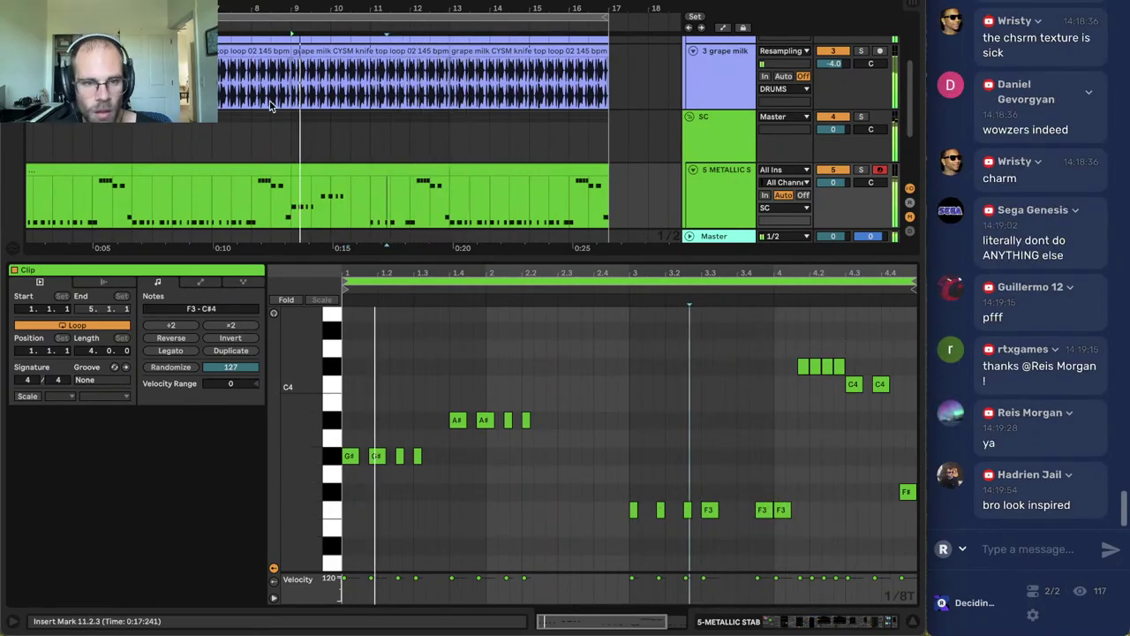
left_click(357, 181)
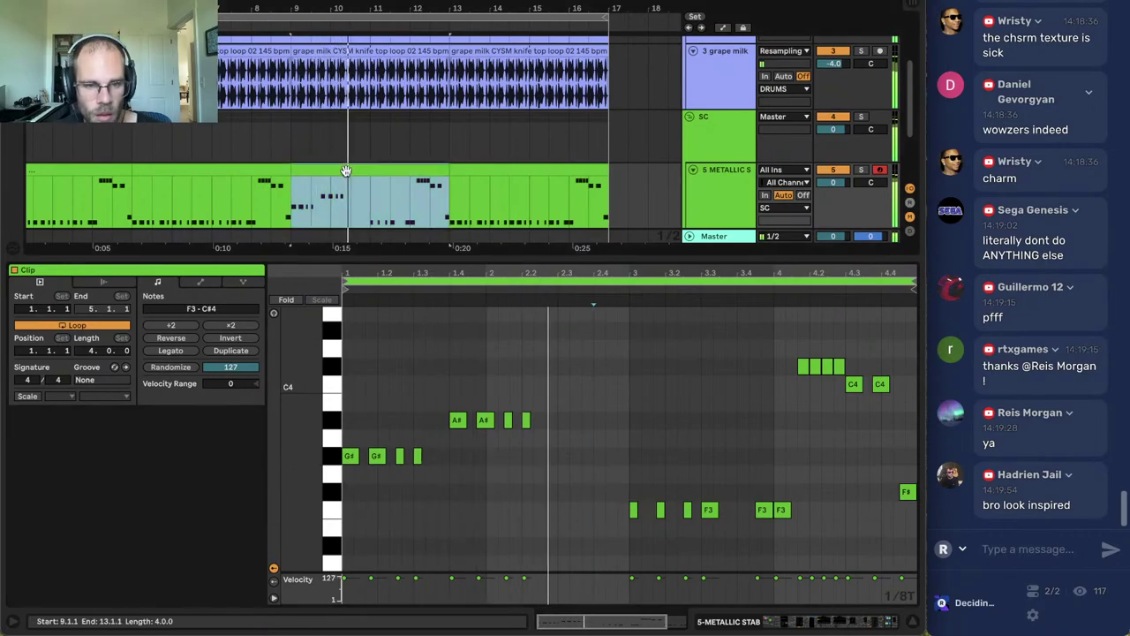
left_click(651, 409)
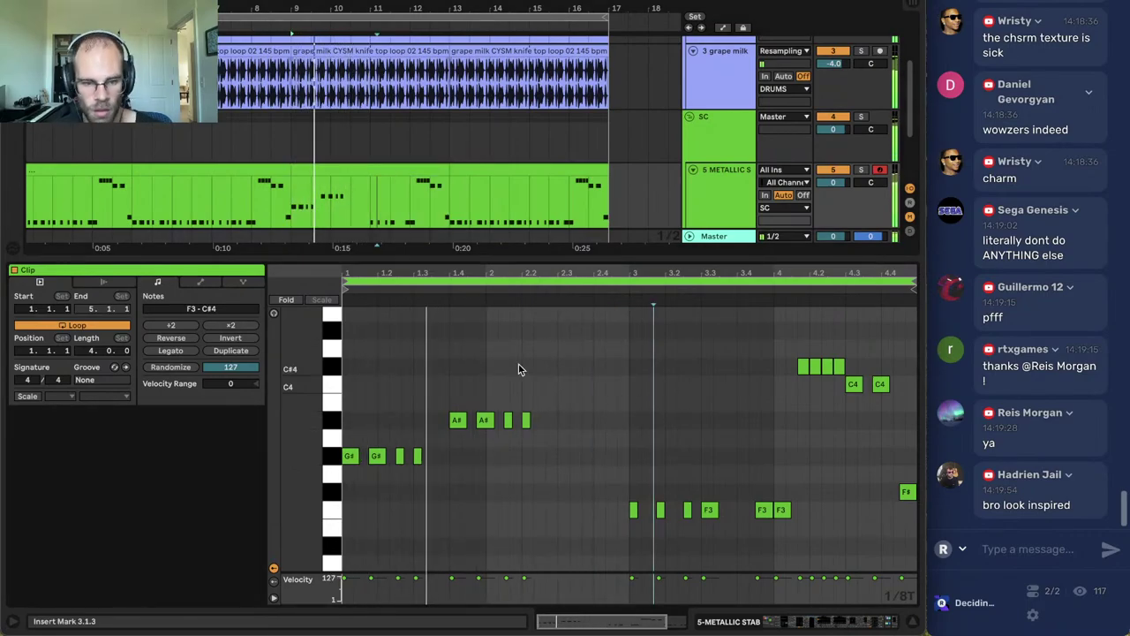
Open the Drum Rack clip starting at bar 9 and add a kick on beat 1.4.
scroll(257, 124, "up", 3)
left_click(257, 124)
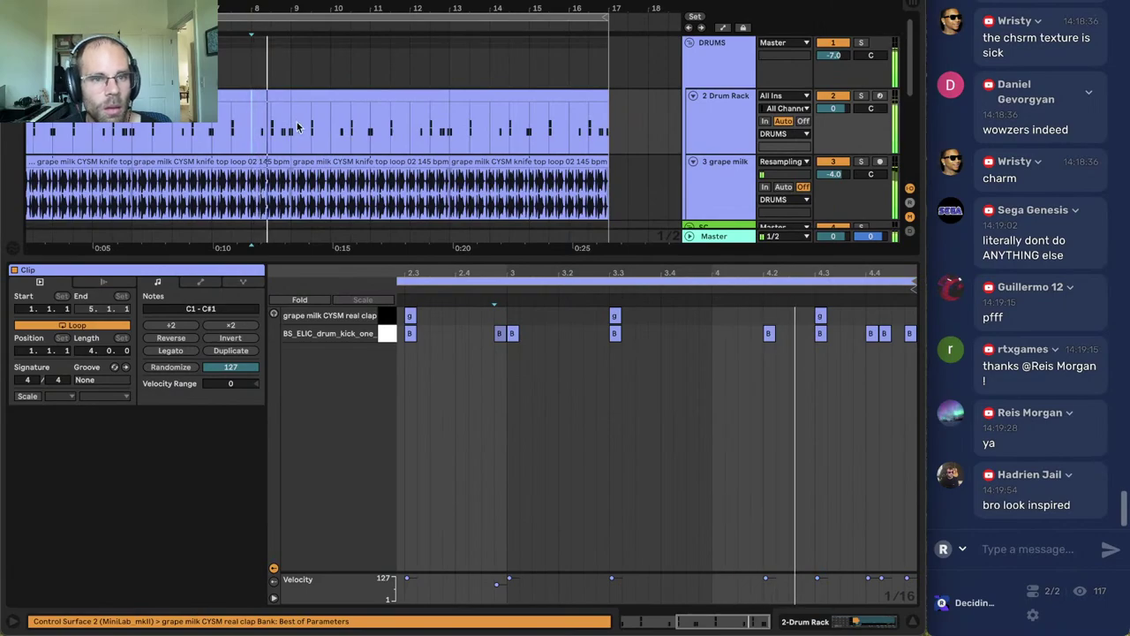
double_click(329, 93)
left_click(551, 357)
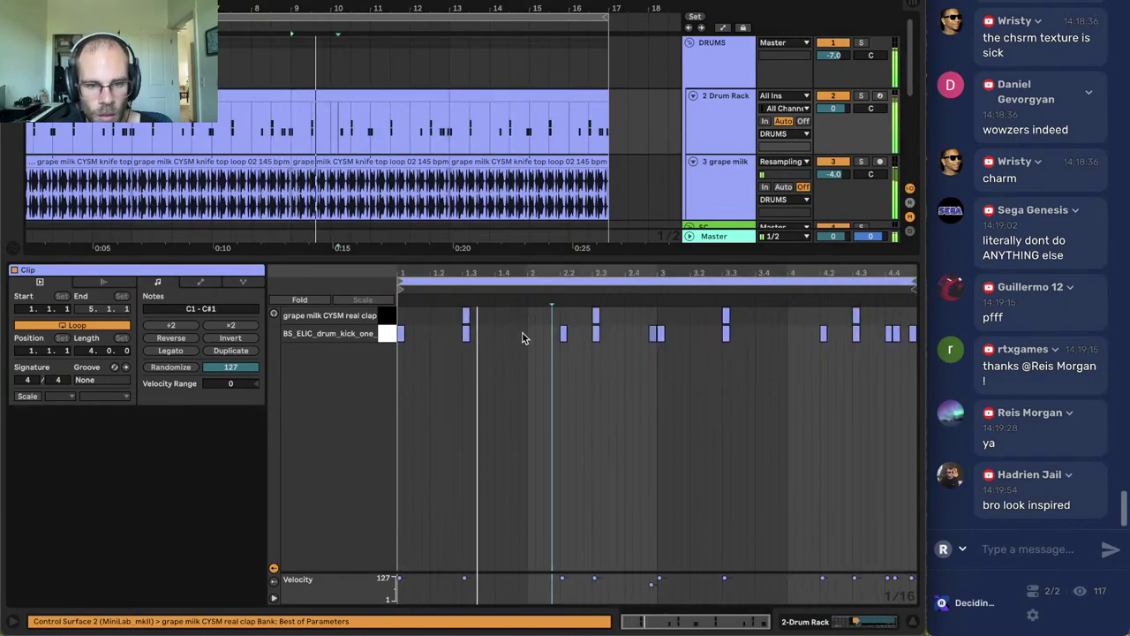
left_click(496, 340)
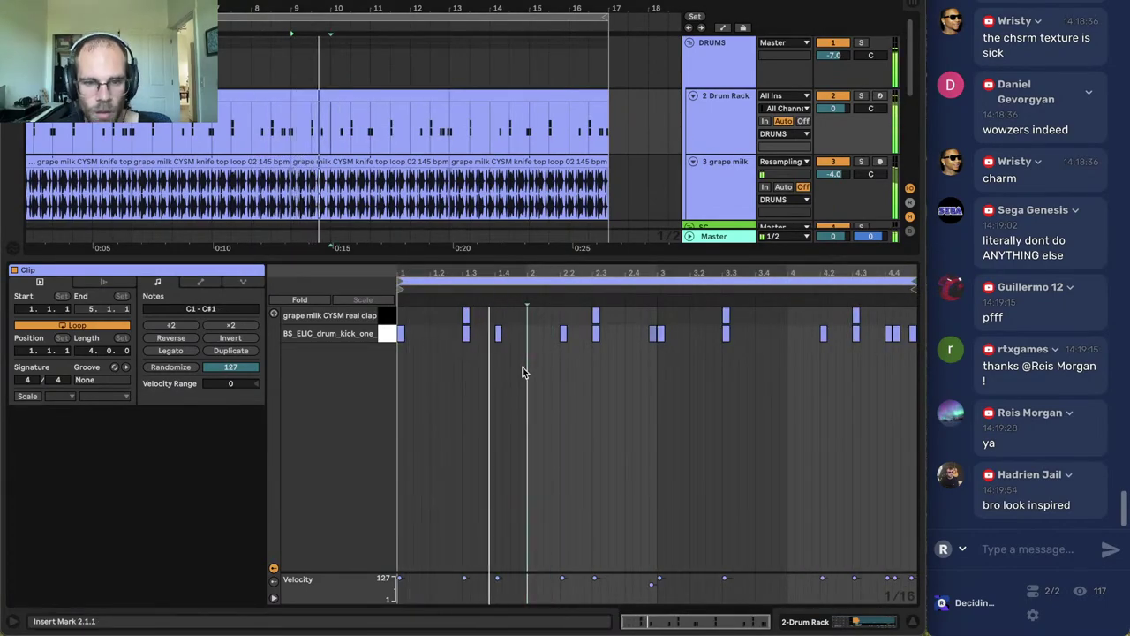
left_click(523, 370)
left_click(625, 373)
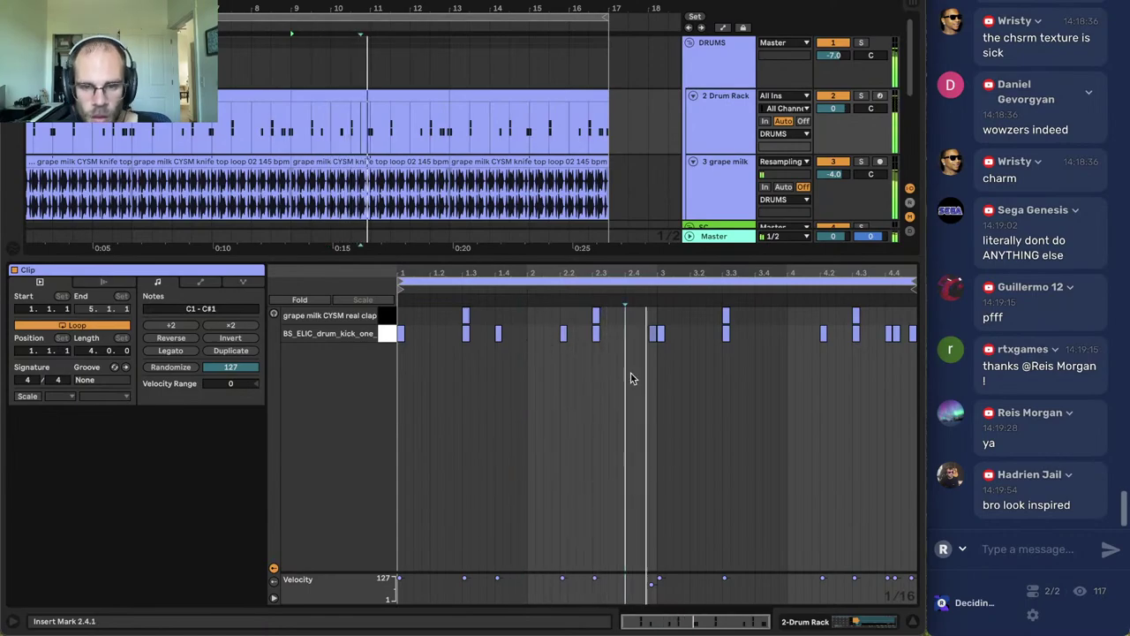
left_click(778, 356)
left_click(763, 340)
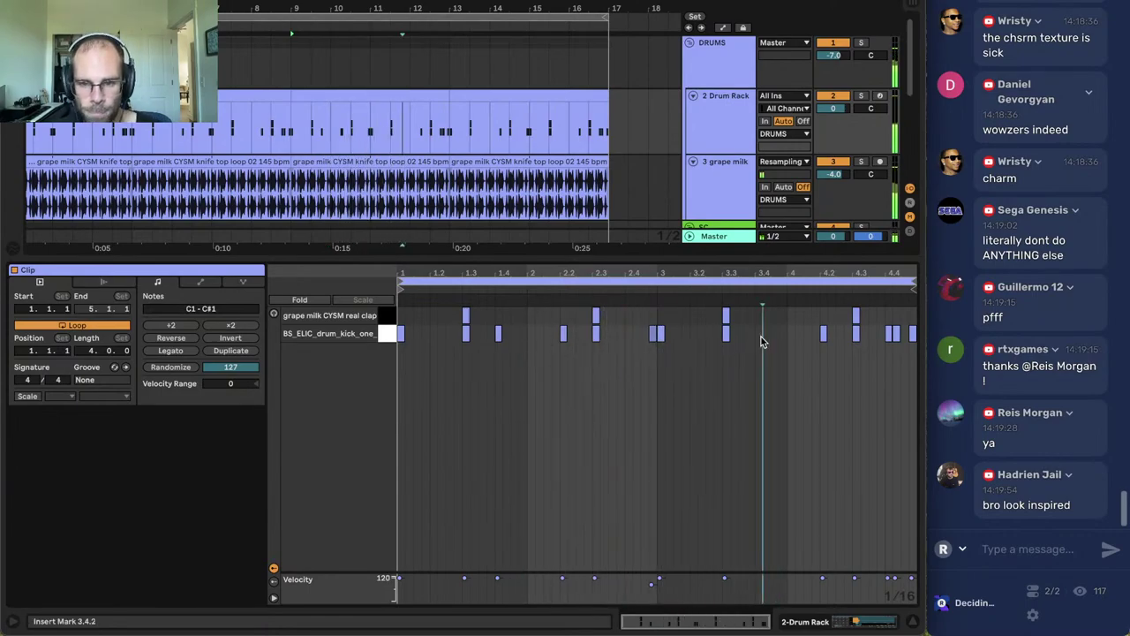
left_click(787, 406)
In the bar 9 stab clip, duplicate bar 3's first four F3 notes to start at 3.4.1, and play from bar 9.
left_click(841, 620)
scroll(354, 265, "down", 1)
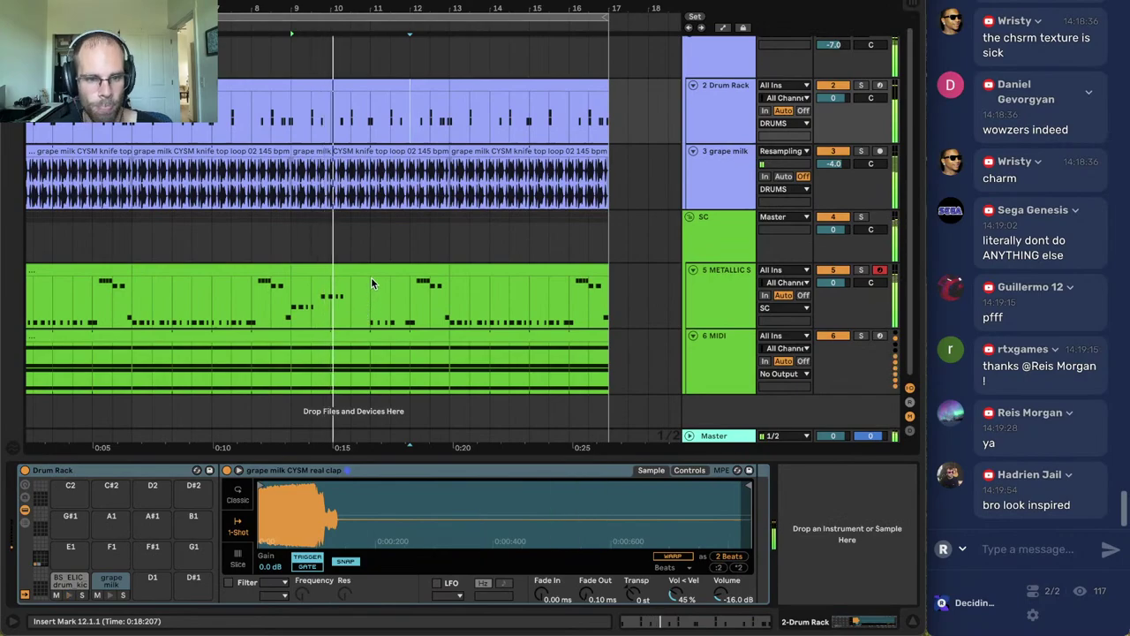
double_click(370, 282)
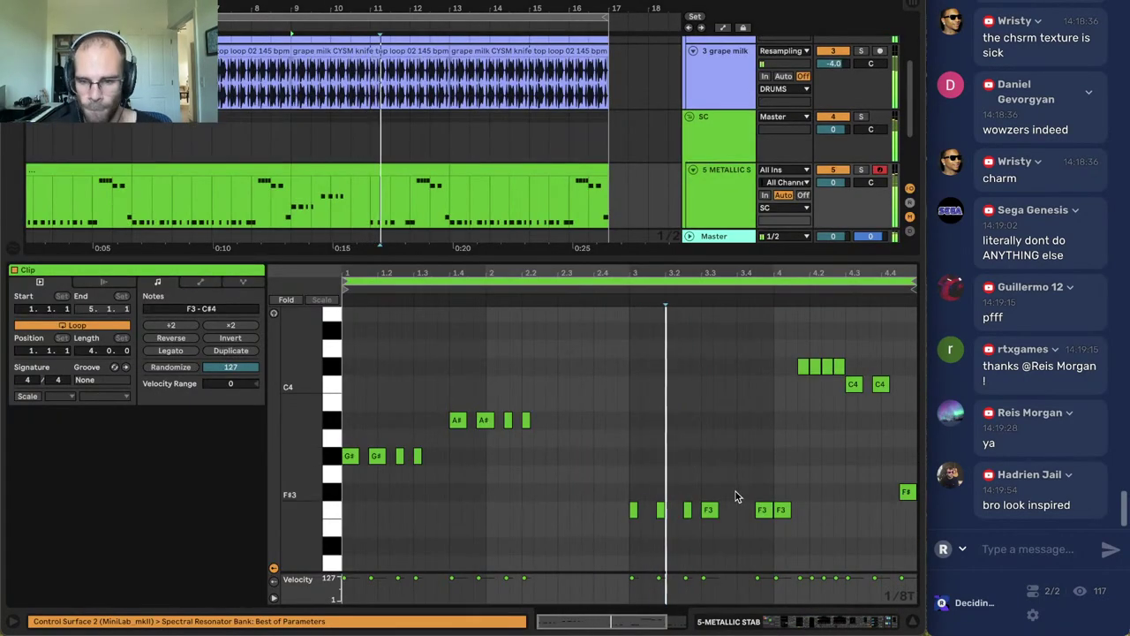
key("space")
left_click_drag(736, 497, 627, 517)
key("Delete")
key("ctrl+d")
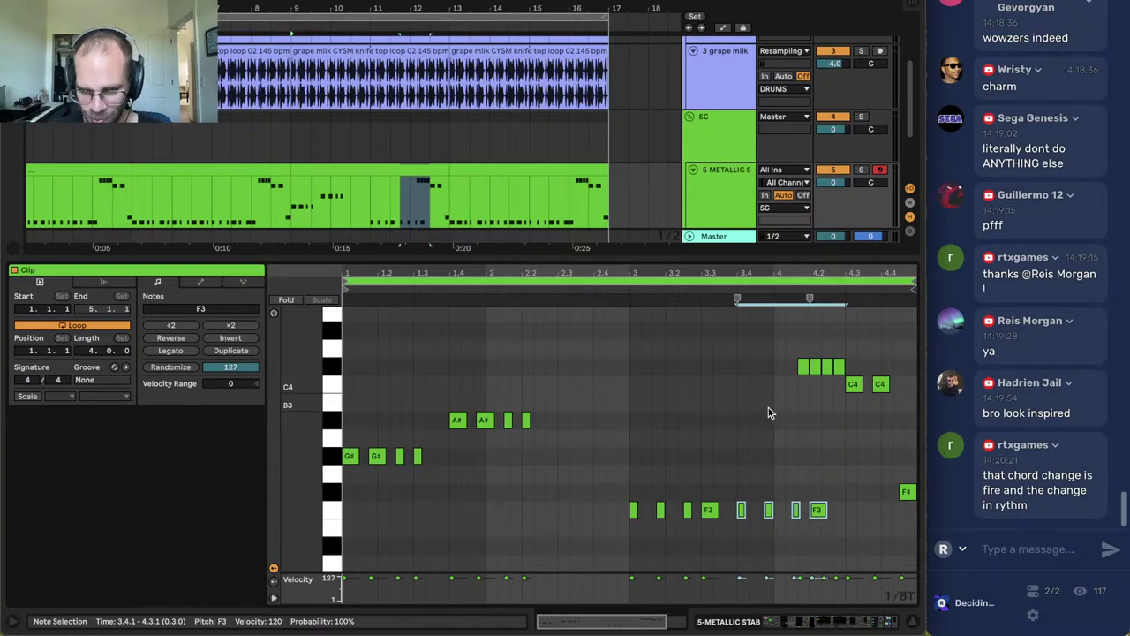
left_click_drag(737, 399, 725, 397)
left_click(689, 386)
left_click(287, 214)
key("space")
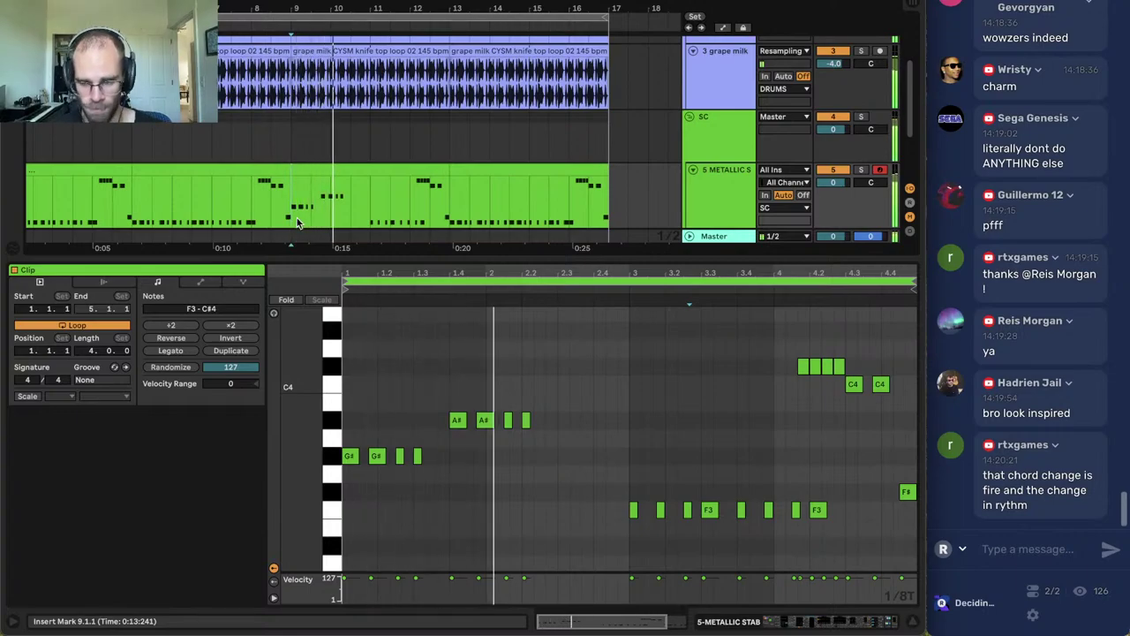
Delete the C#4 and C4 notes in the stab clip's fourth bar while it plays.
left_click(424, 353)
left_click(504, 388)
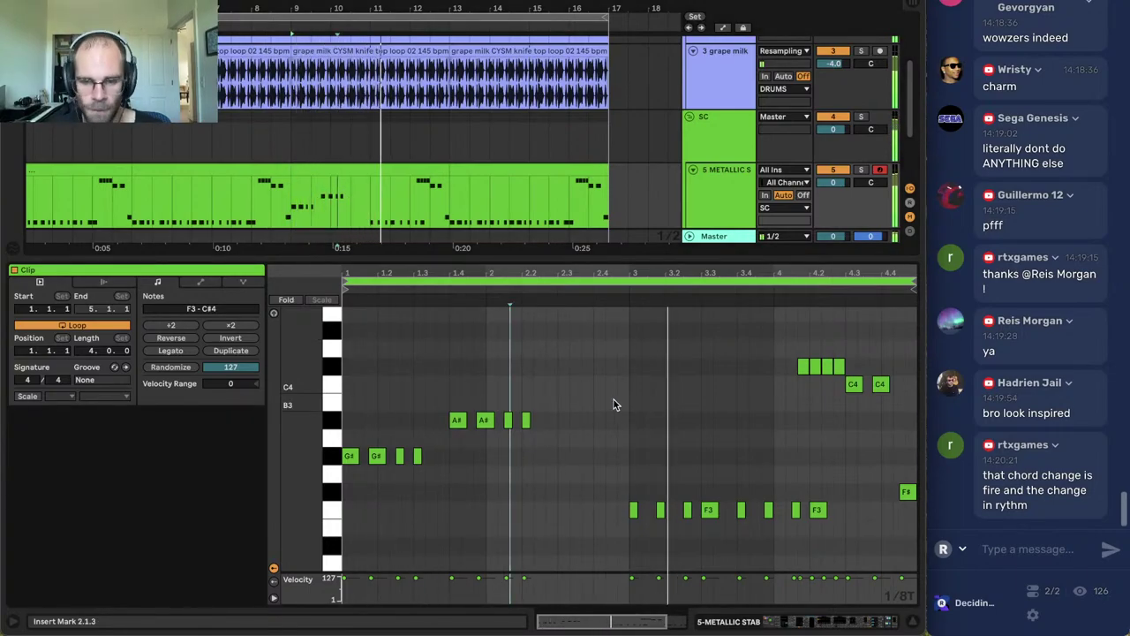
left_click(748, 349)
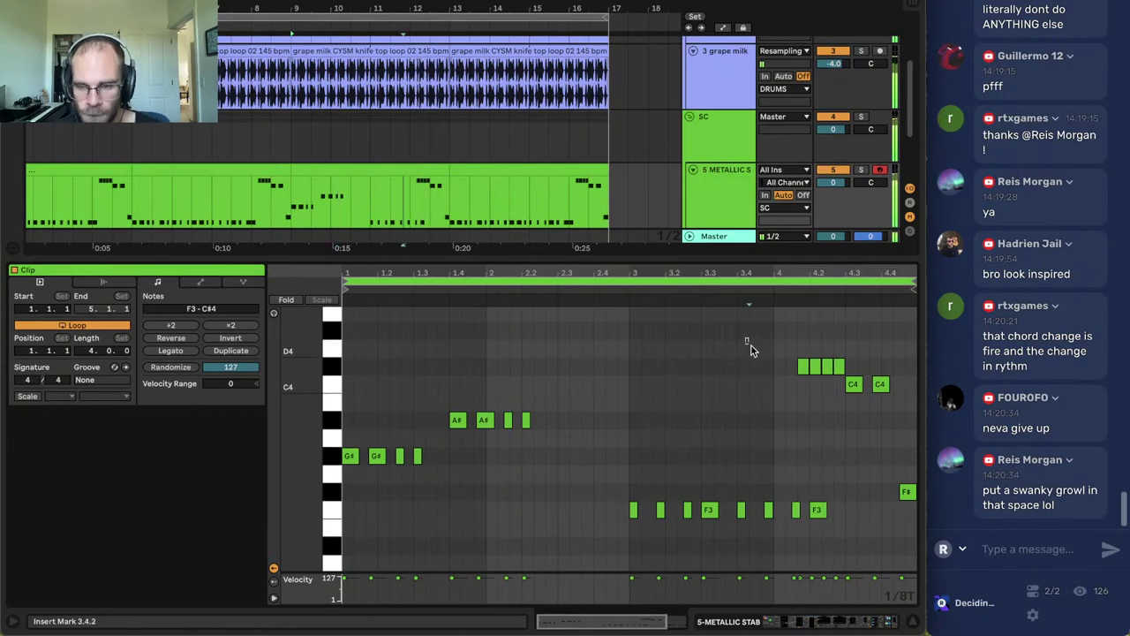
left_click_drag(751, 345, 898, 409)
key("Delete")
left_click(636, 354)
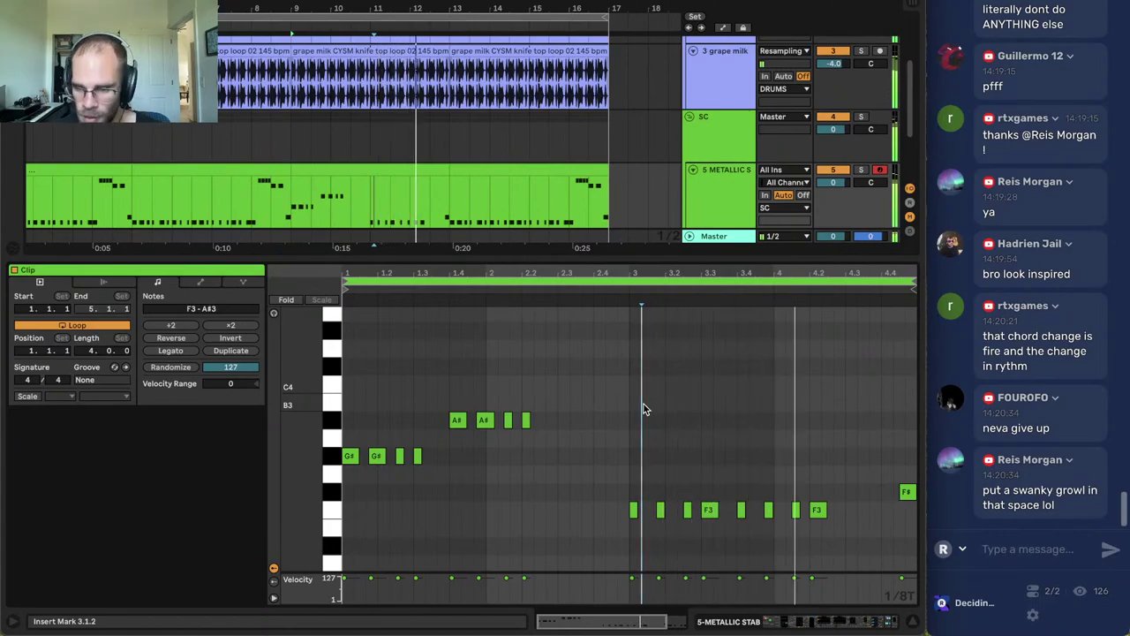
left_click(761, 442)
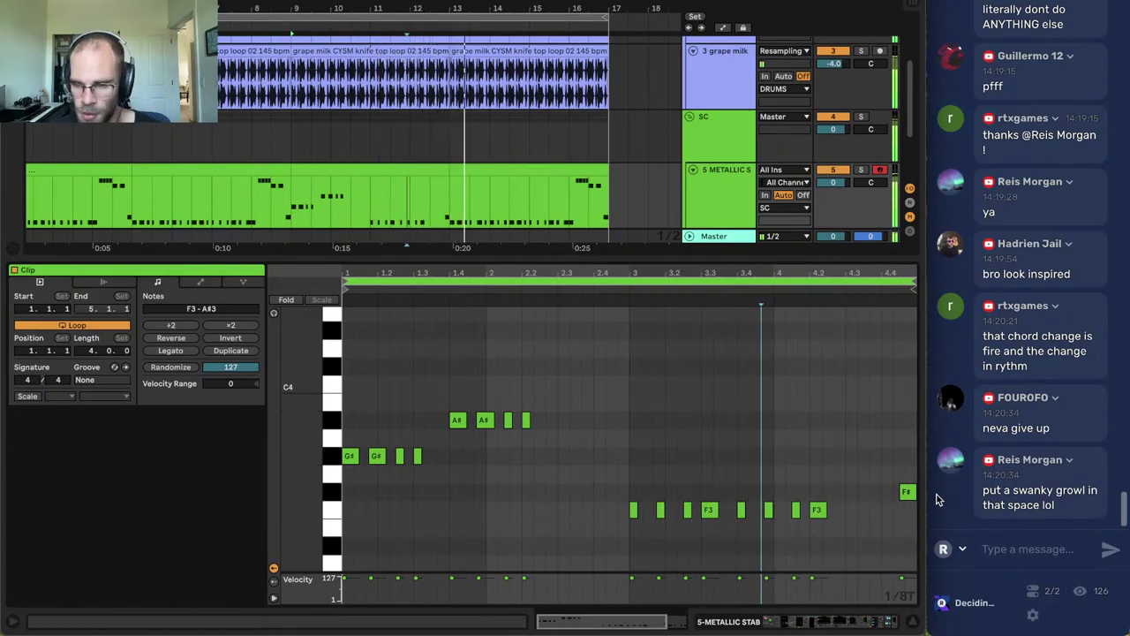
Loop the arrangement over the metallic stab clip from bar 9 to bar 13.
left_click(908, 493)
left_click(398, 169)
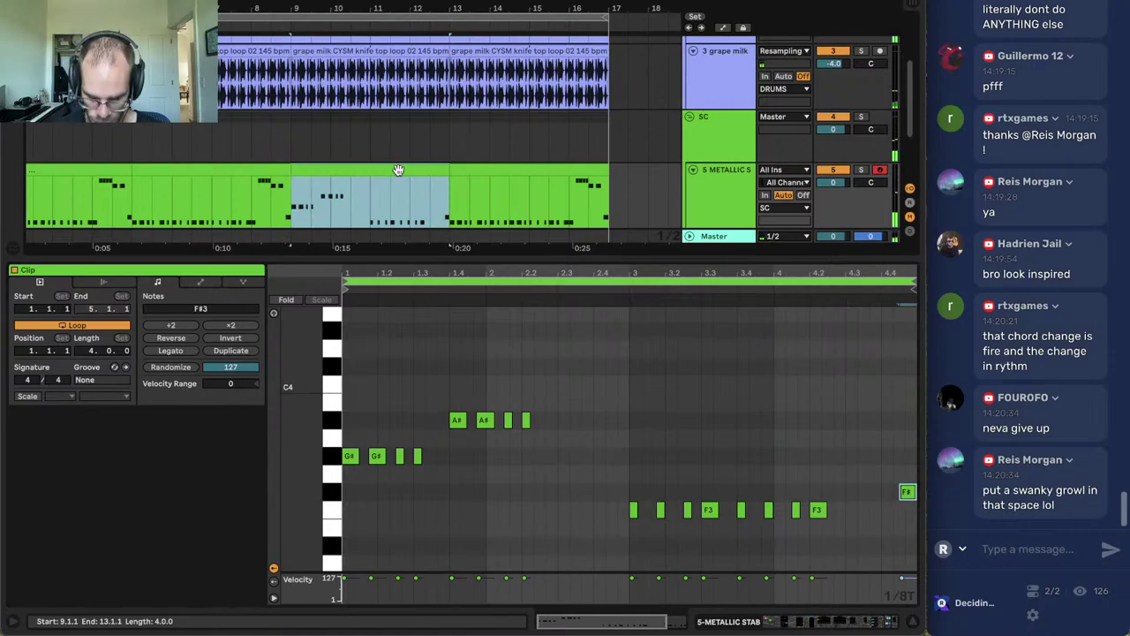
key("ctrl+l")
left_click(843, 412)
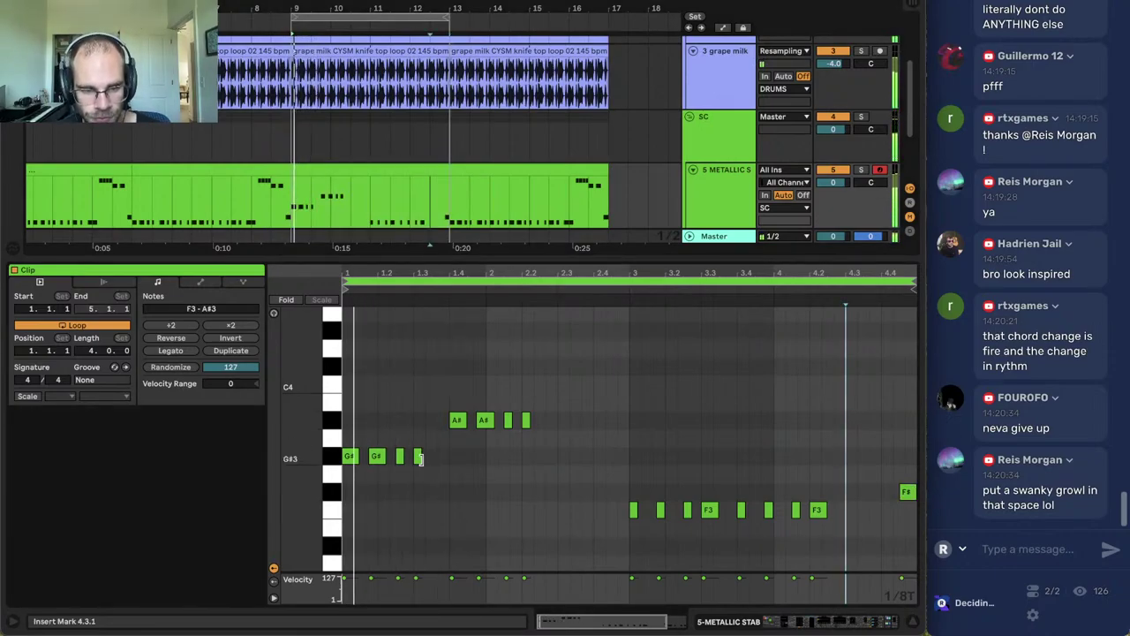
Lengthen the last G#3 note in the stab clip's first bar until it ends slightly past beat 1.4.
left_click_drag(420, 458, 449, 458)
left_click(463, 464)
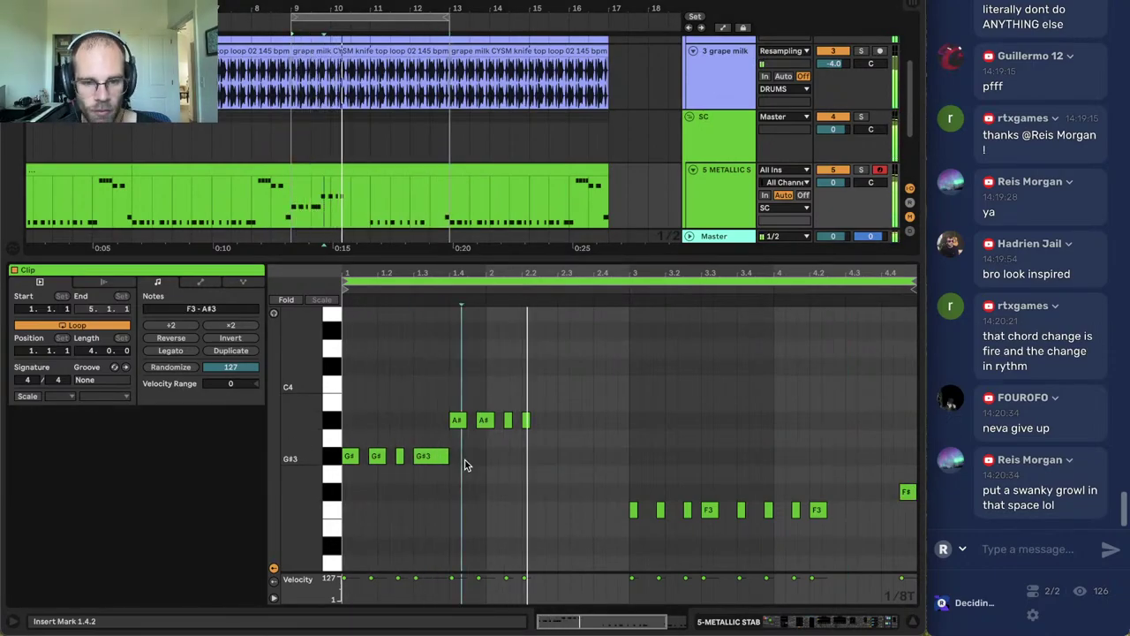
left_click(431, 456)
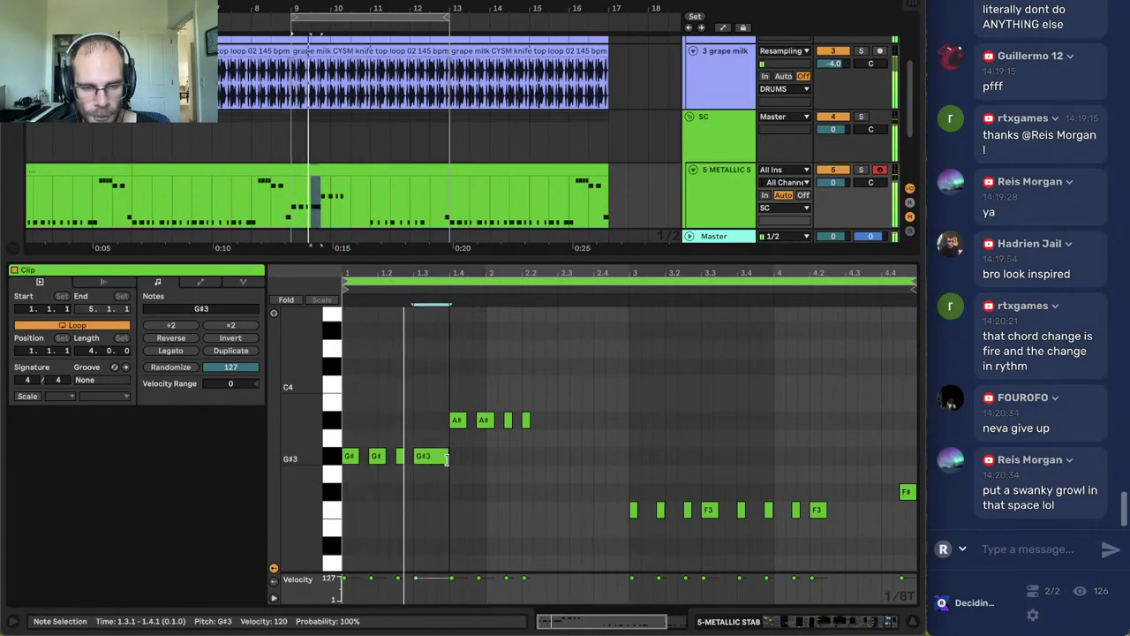
left_click_drag(447, 456, 458, 456)
left_click(514, 470)
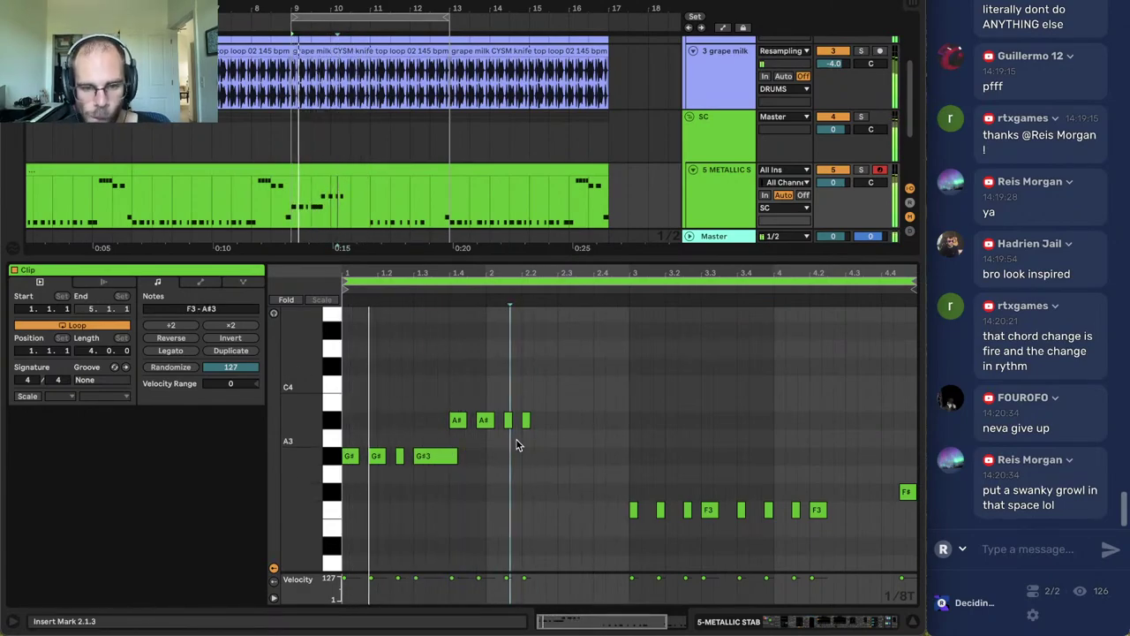
Show the stab track's devices and loop the arrangement over its first two clips, from bar 1 to bar 9.
left_click(861, 621)
left_click(231, 306)
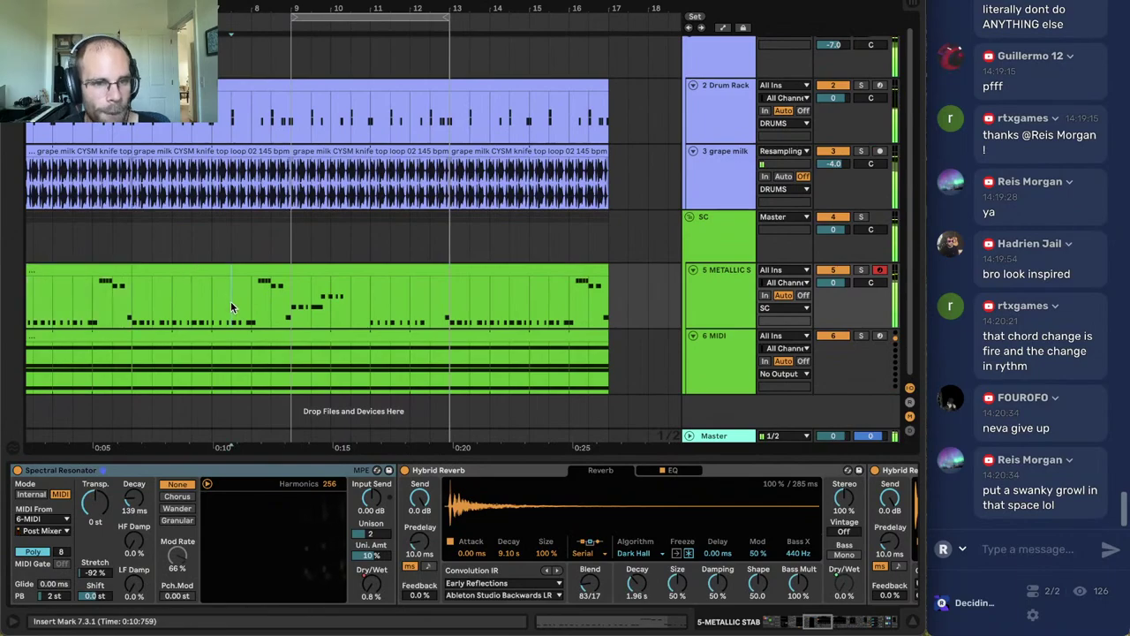
scroll(231, 306, "left", 3)
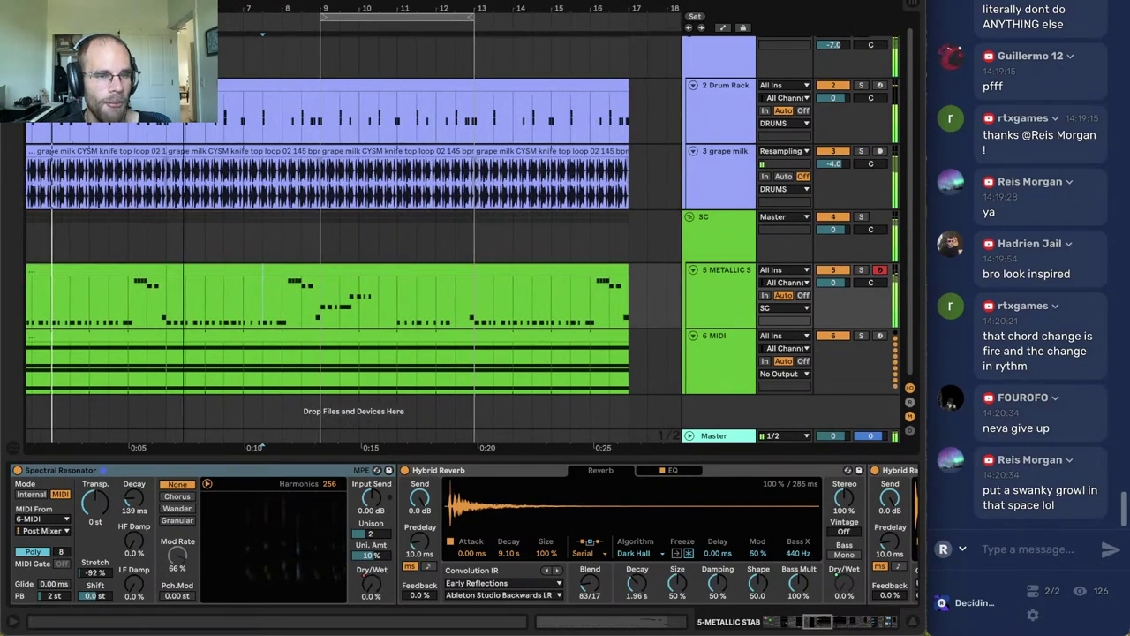
left_click(164, 270)
left_click(220, 268, "shift")
key("ctrl+l")
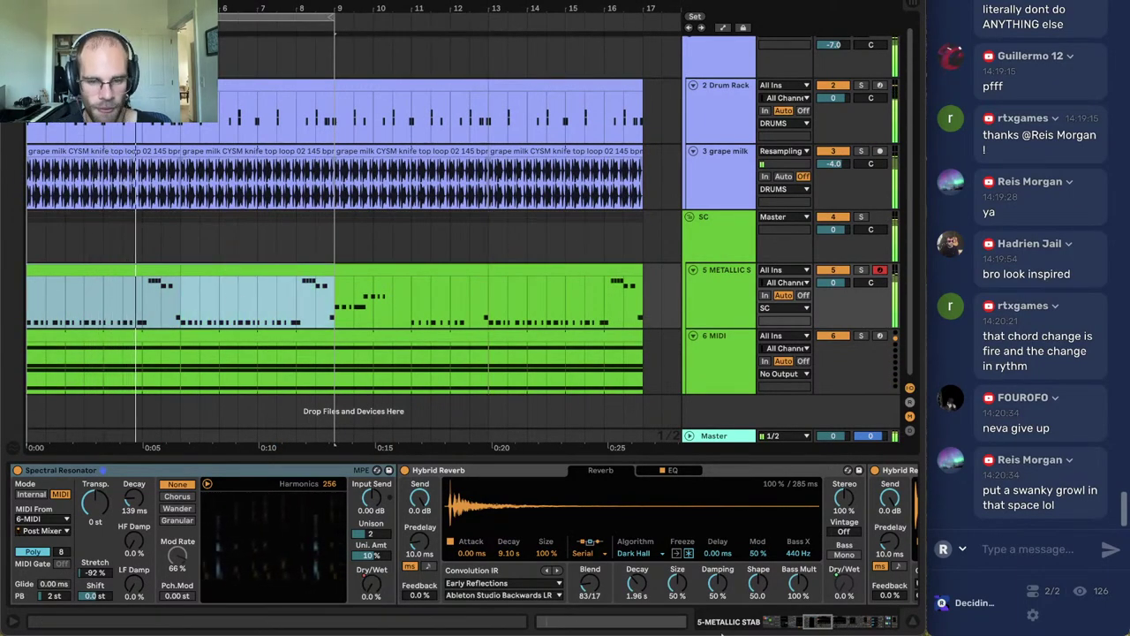
In the metallic stab's Operator, set oscillator C's coarse tuning to 13 and adjust oscillator B's coarse tuning.
left_click_drag(842, 627, 895, 623)
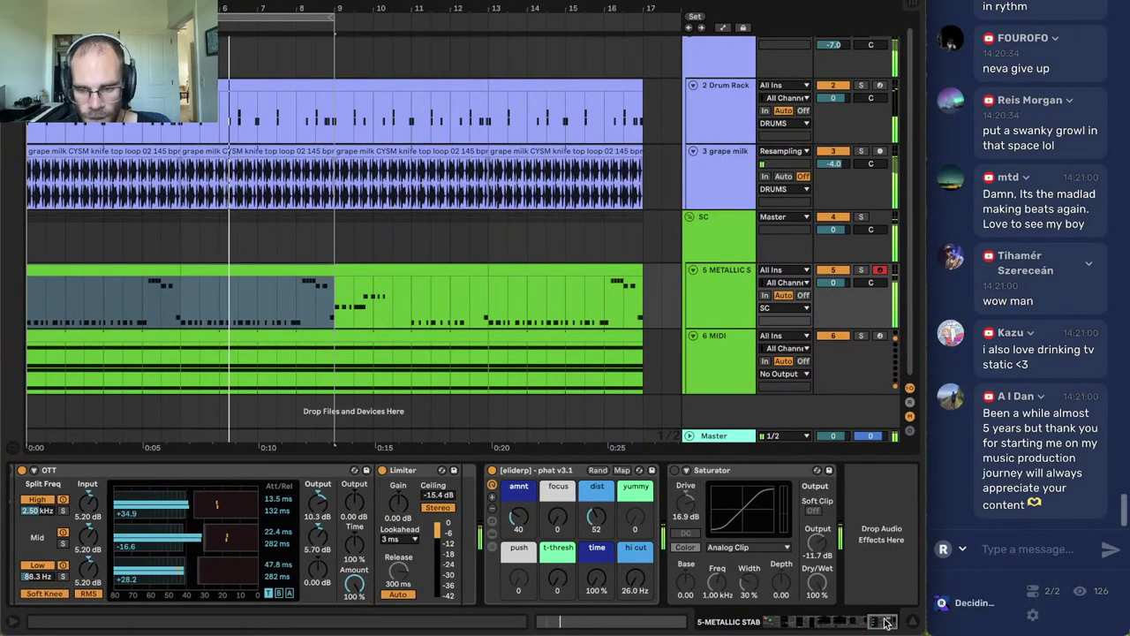
left_click(773, 622)
left_click(393, 535)
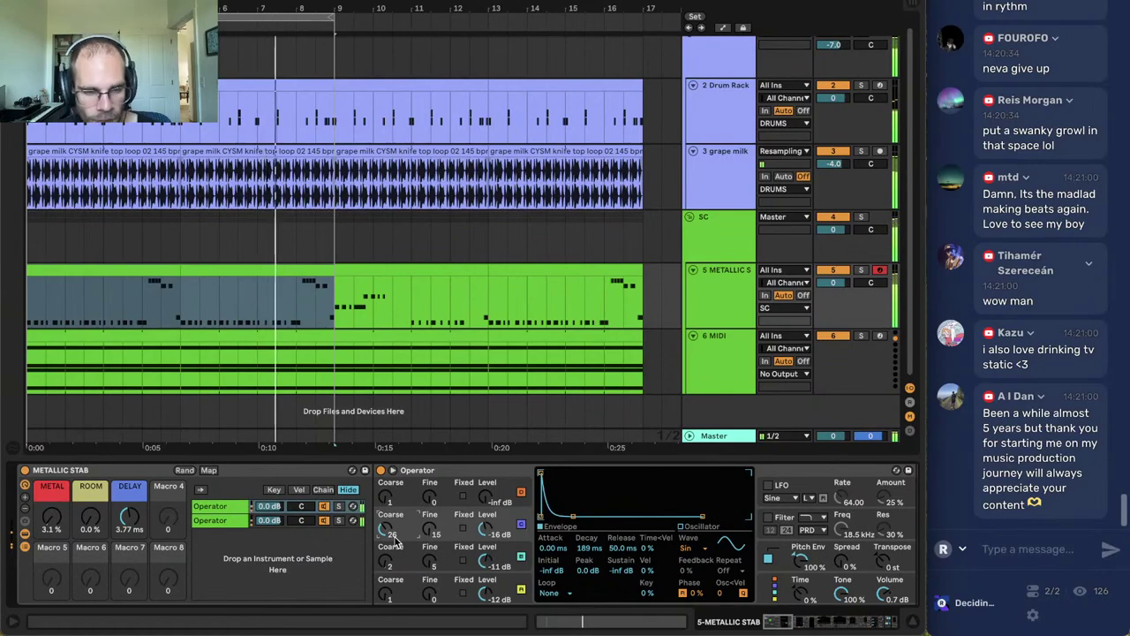
left_click_drag(395, 539, 395, 570)
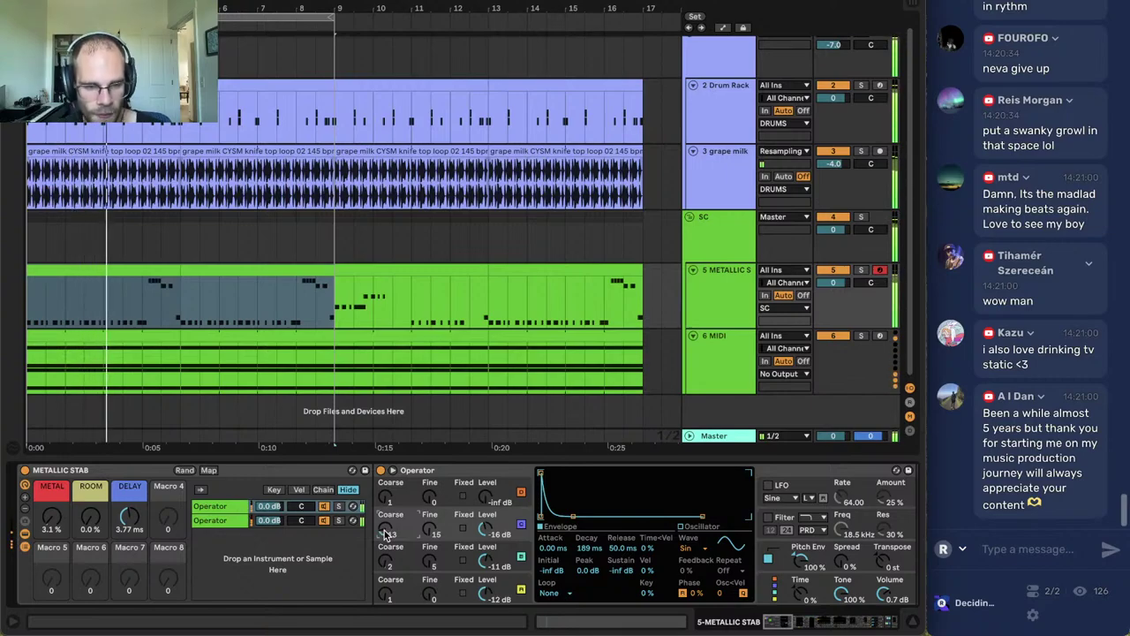
left_click_drag(385, 566, 385, 556)
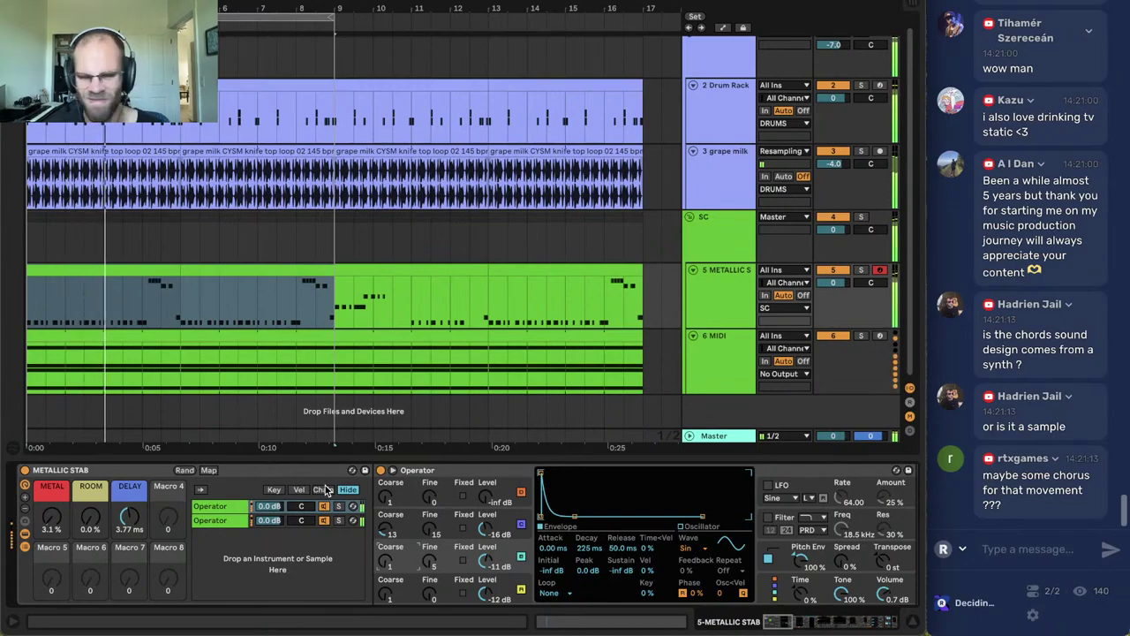
Show the automation for Operator's oscillator B coarse tuning on the metallic stab track.
left_click(83, 311)
left_click(106, 269)
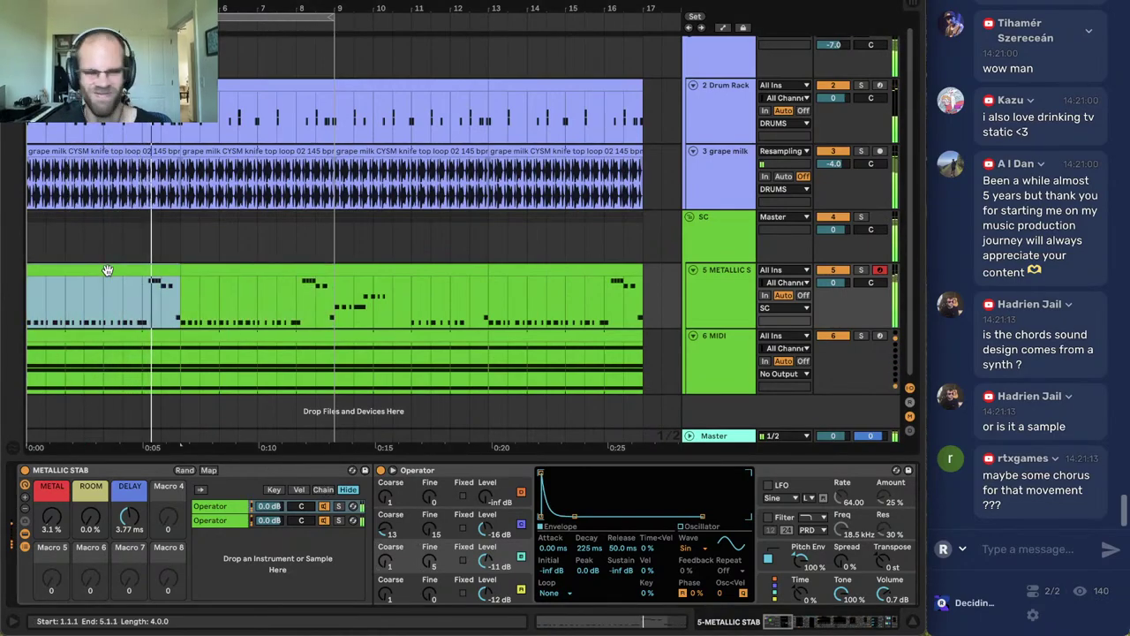
left_click(375, 570)
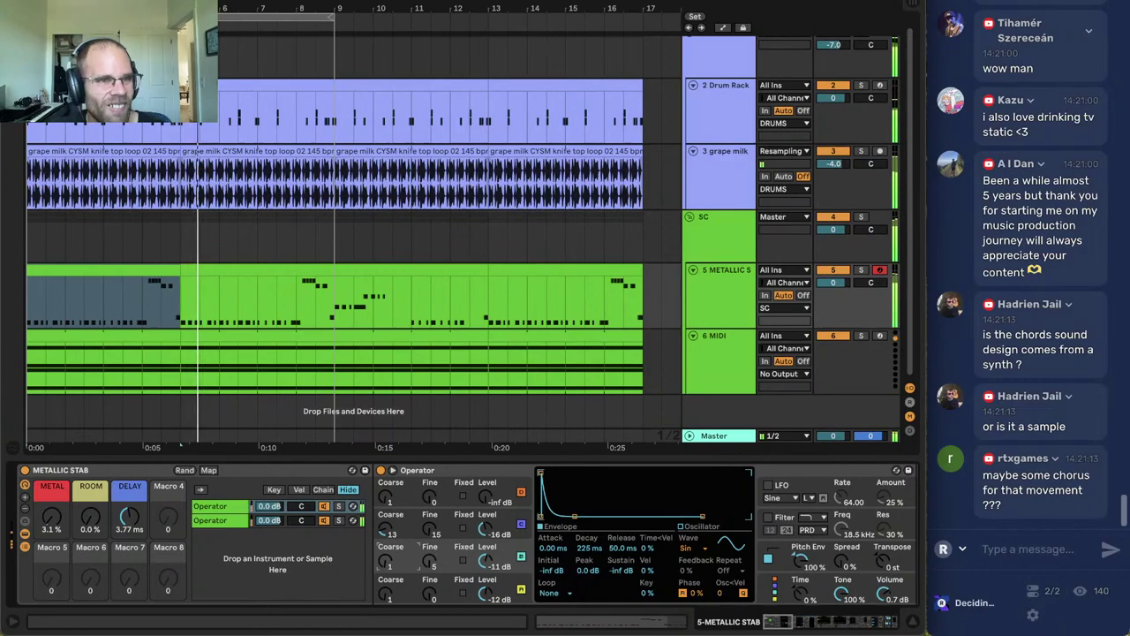
scroll(89, 300, "up", 4)
left_click(278, 316)
key("a")
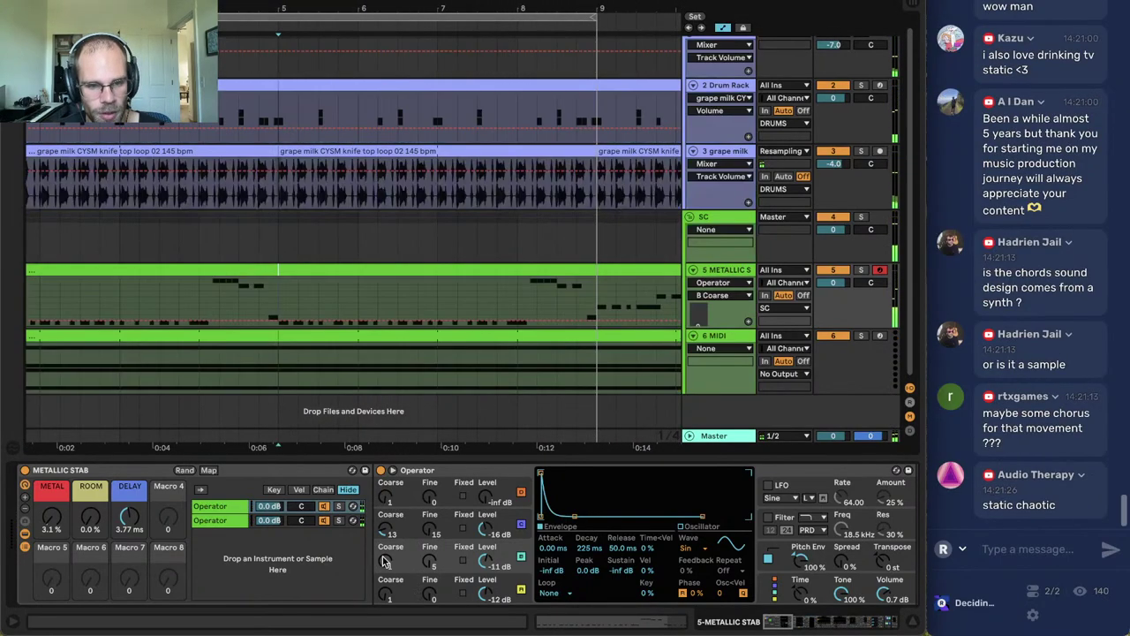
Raise the stab's oscillator B coarse automation to 3 from bar 5 onward and play from the first clip.
left_click(246, 296)
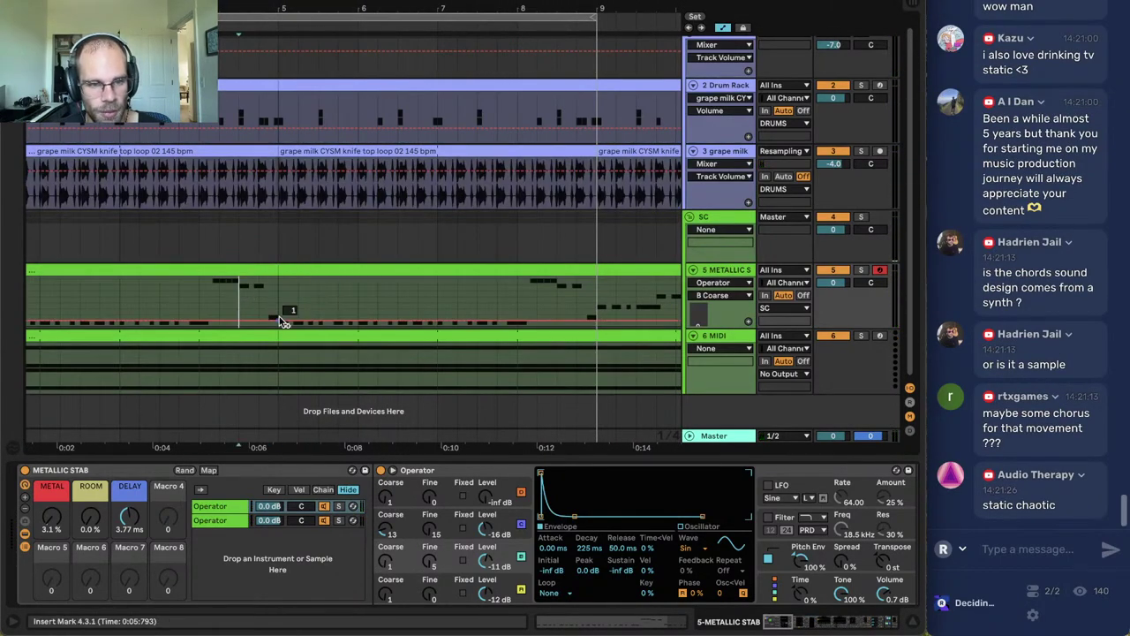
left_click(279, 320)
left_click_drag(295, 316, 279, 308)
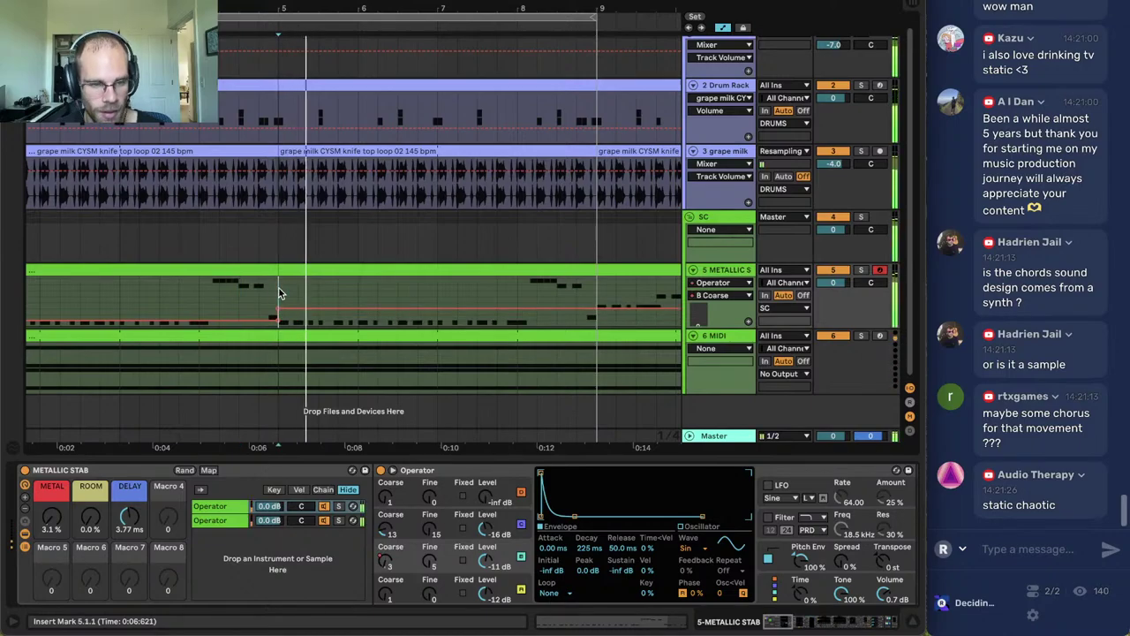
left_click(273, 269)
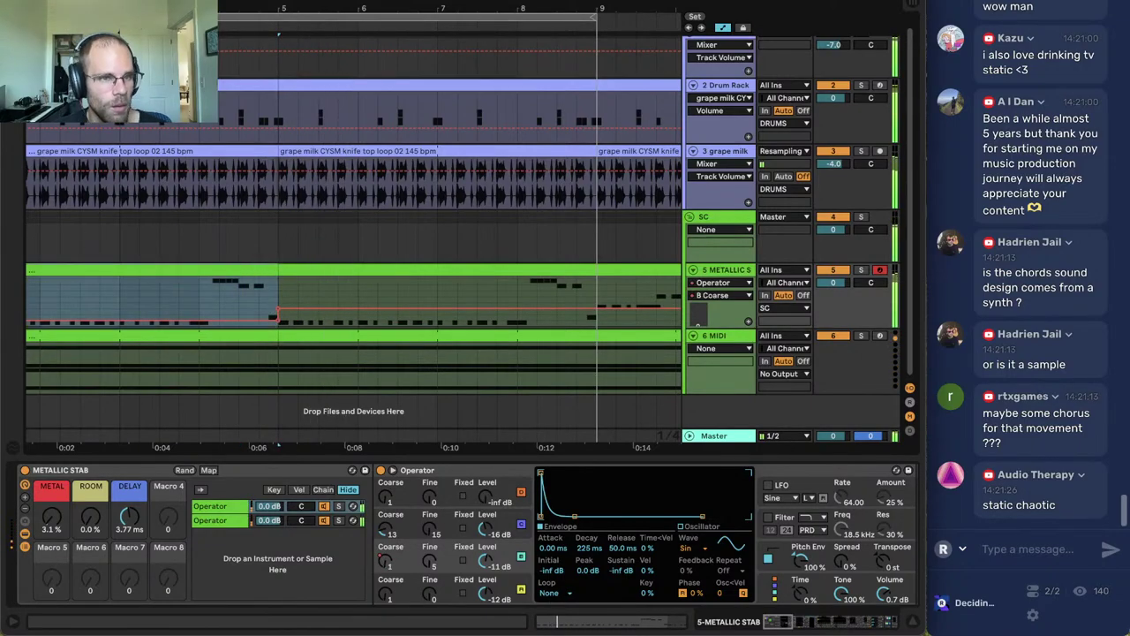
Raise the oscillator B coarse automation to 3 between 1.2.1 and 1.3.1 and play the stab from the start.
scroll(97, 251, "left", 3)
left_click(89, 282)
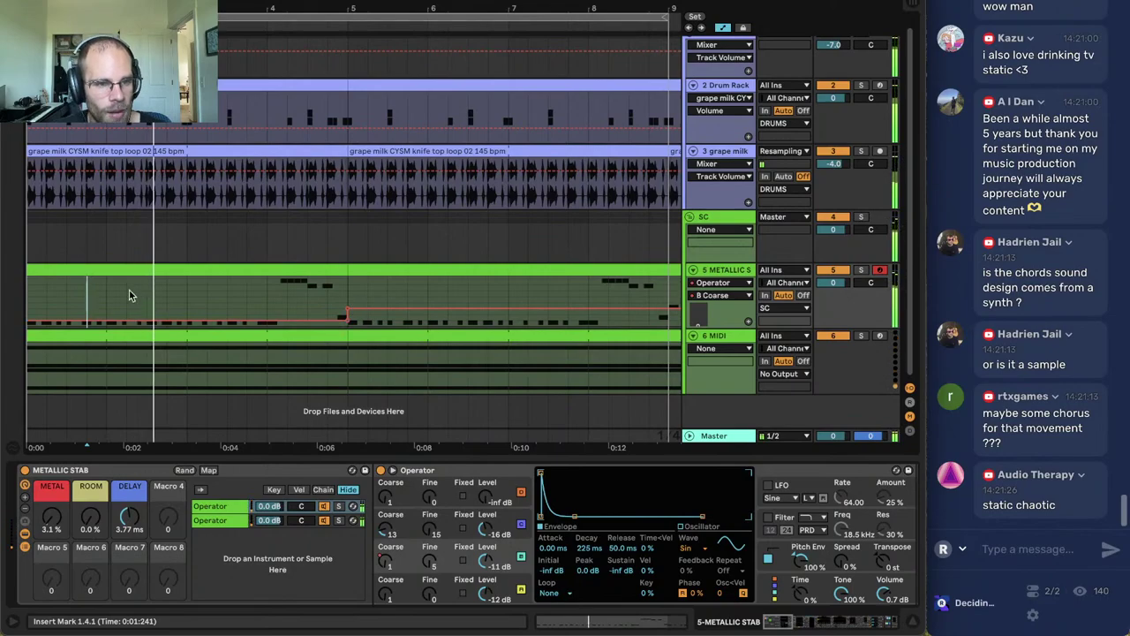
left_click_drag(47, 300, 65, 304)
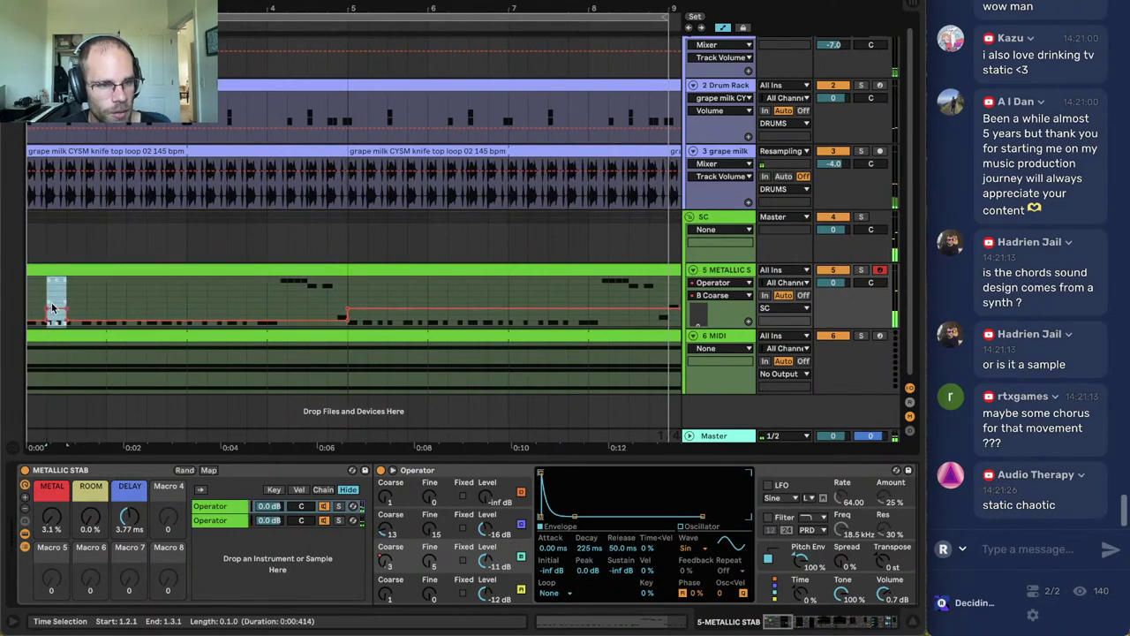
left_click(47, 272)
key("space")
key("space")
key("space")
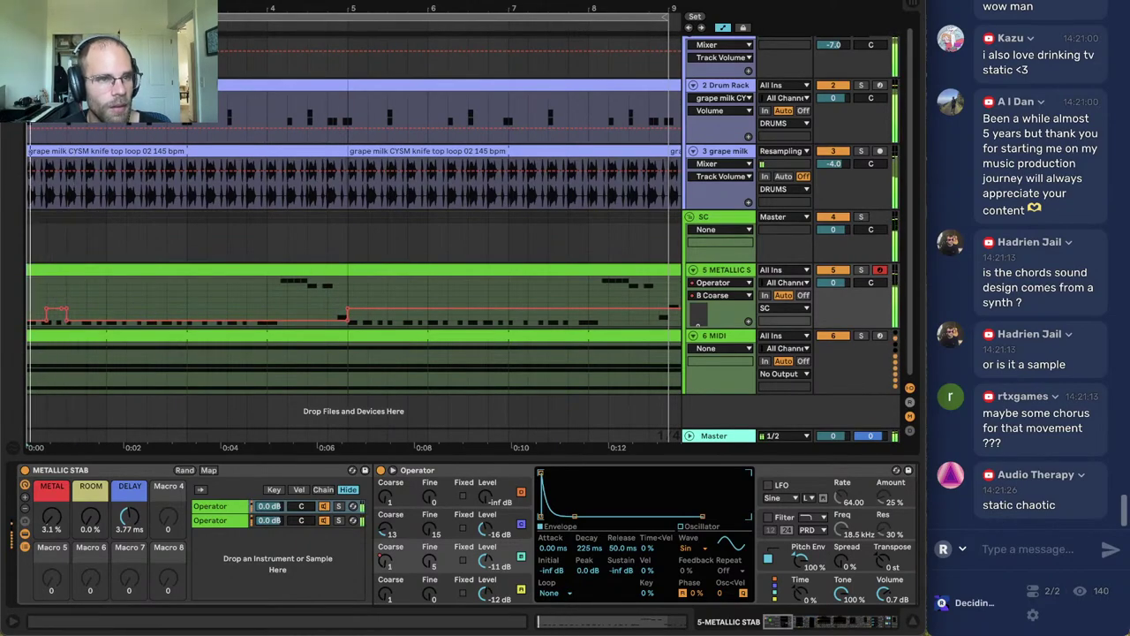
Reshape the raised oscillator B coarse section in bar 1 so it spans 1.1.3 to 1.2.1.
scroll(30, 281, "up", 4)
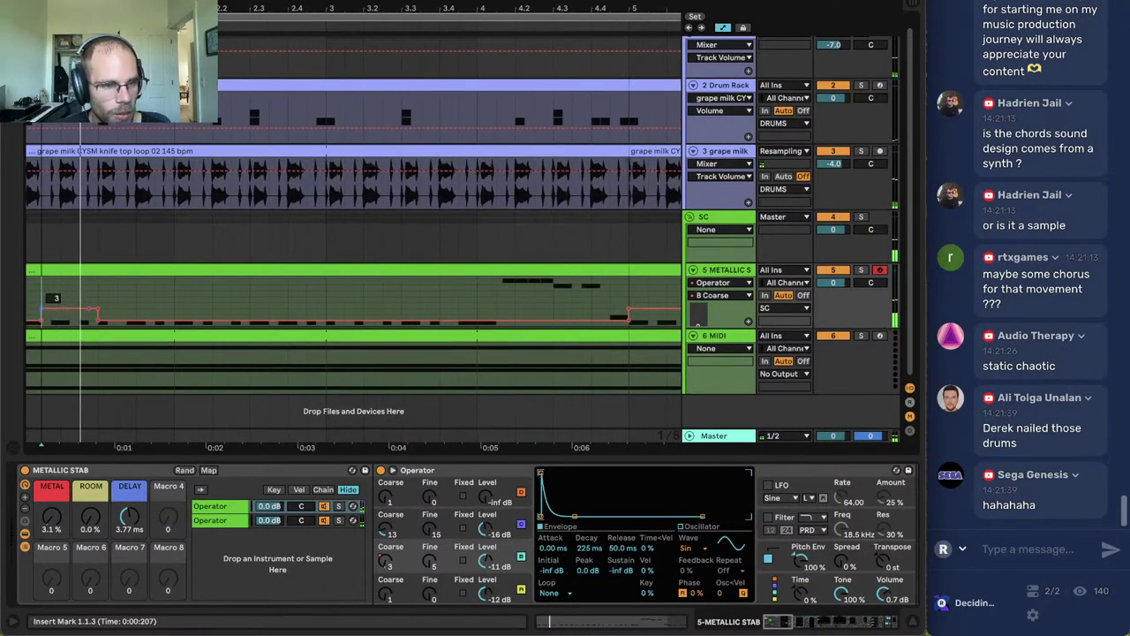
left_click(37, 270)
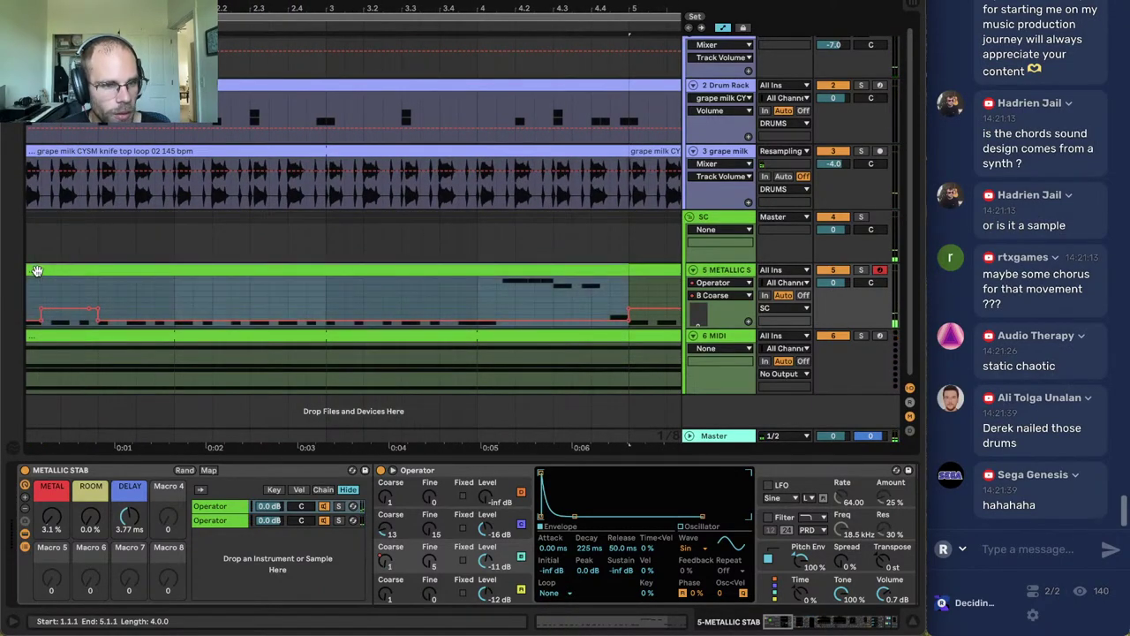
left_click(98, 316)
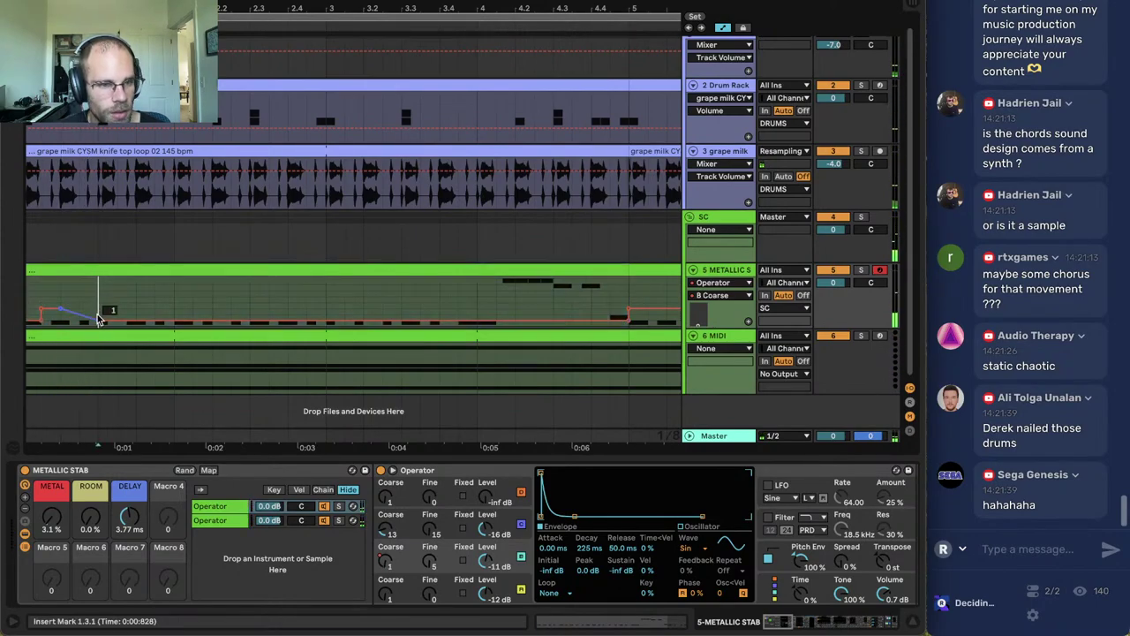
left_click(51, 269)
key("space")
left_click(54, 295)
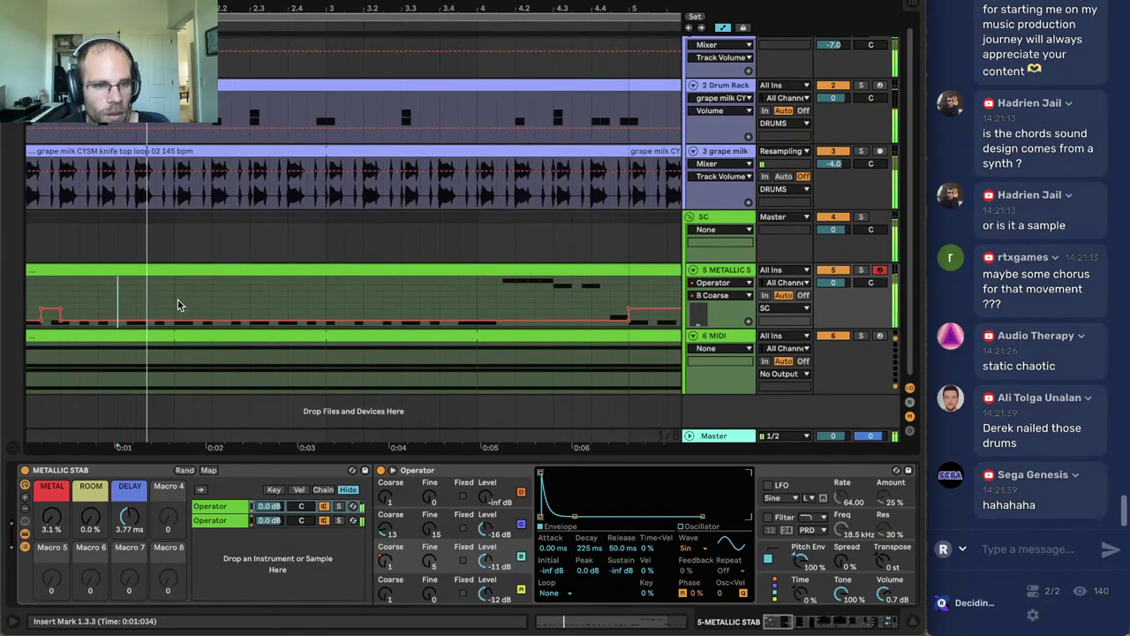
Duplicate bar 1 of the stab's oscillator B coarse automation into bar 2.
left_click_drag(177, 301, 12, 282)
key("ctrl+d")
left_click(61, 296)
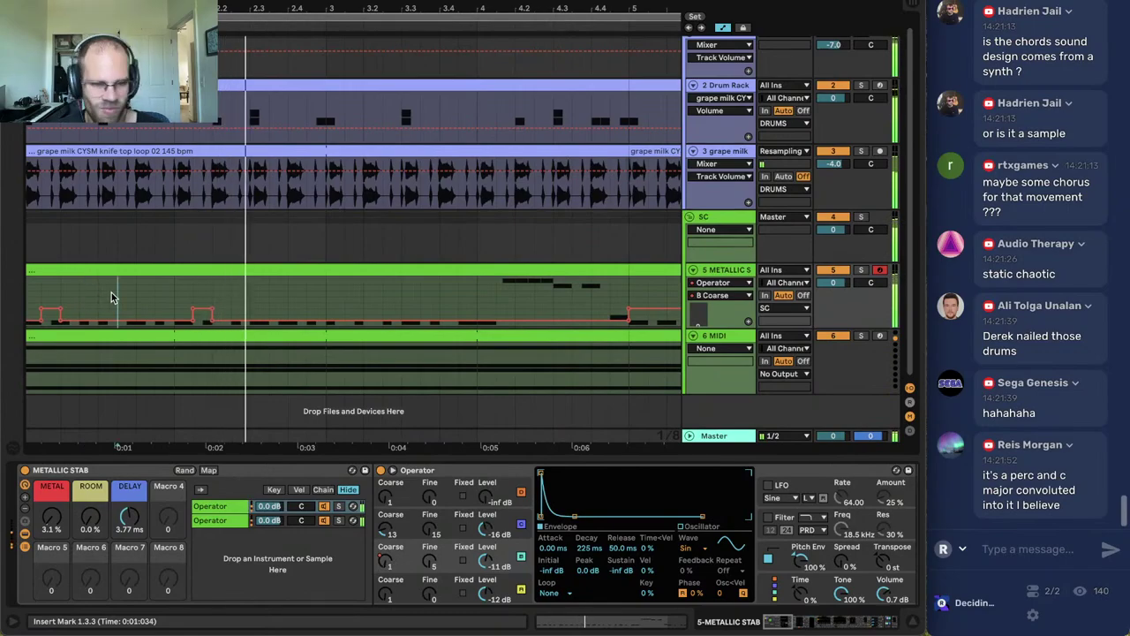
Duplicate bars 1 and 2 of the oscillator B coarse automation into bars 3 and 4.
left_click(269, 300)
left_click_drag(326, 305, 27, 300)
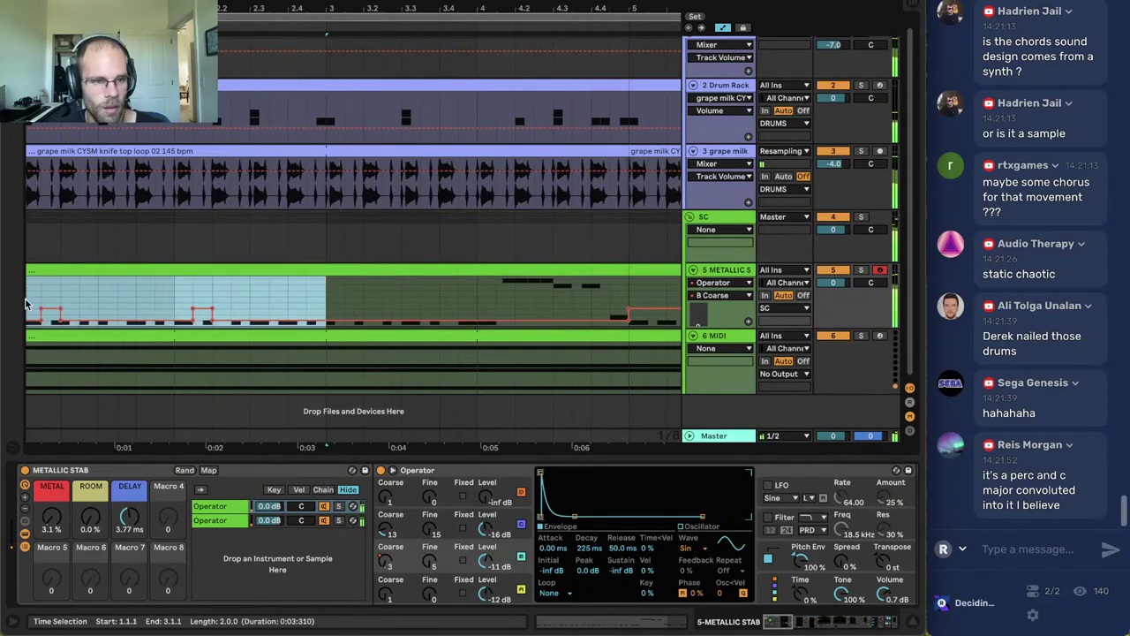
key("ctrl+d")
left_click(121, 272)
left_click(192, 285)
left_click(231, 305)
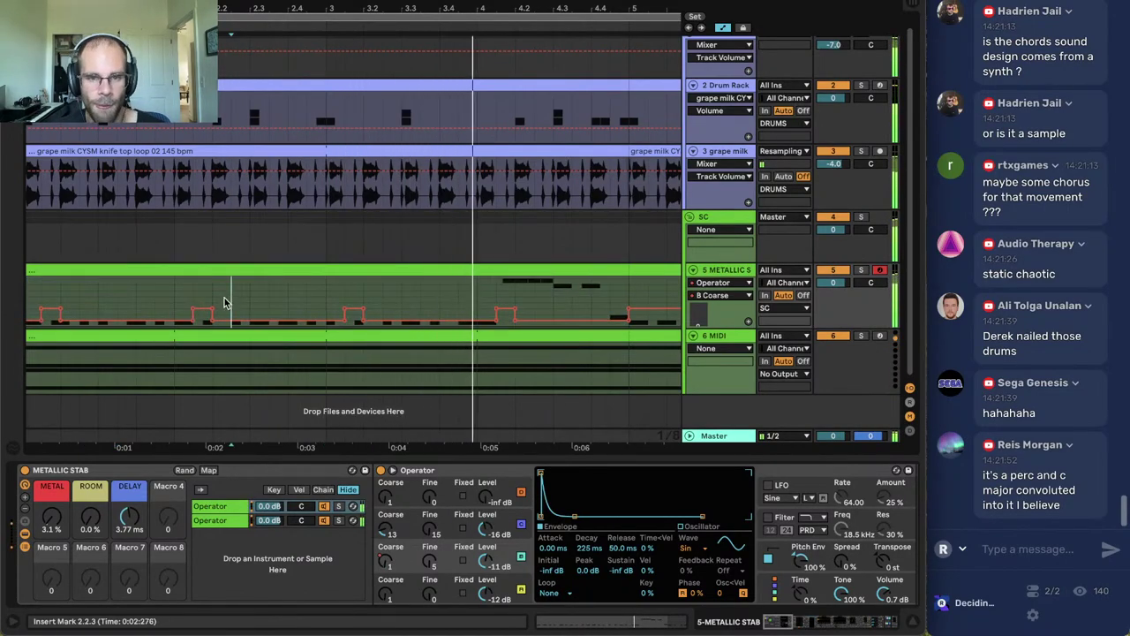
Remove the upward step in the oscillator B coarse automation at bar 5, lowering everything after it to 1.
key("-")
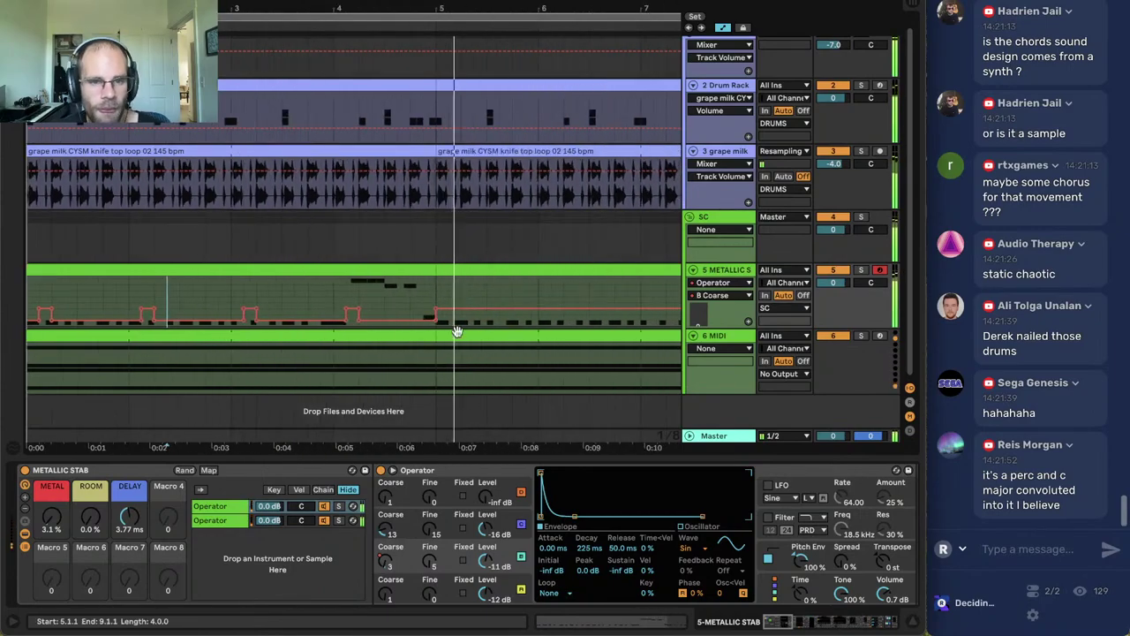
left_click(410, 287)
left_click(436, 308)
key("space")
key("space")
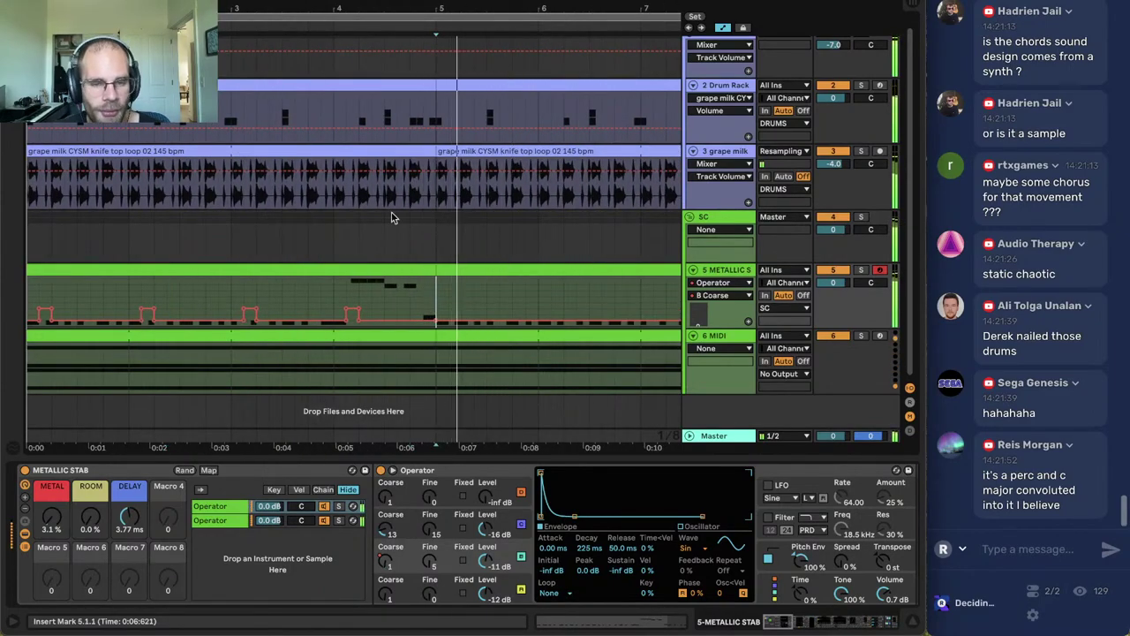
Duplicate bars 1 to 4 of the oscillator B coarse automation into bars 5 to 8.
left_click(436, 309)
left_click_drag(436, 310, 13, 314)
key("super+d")
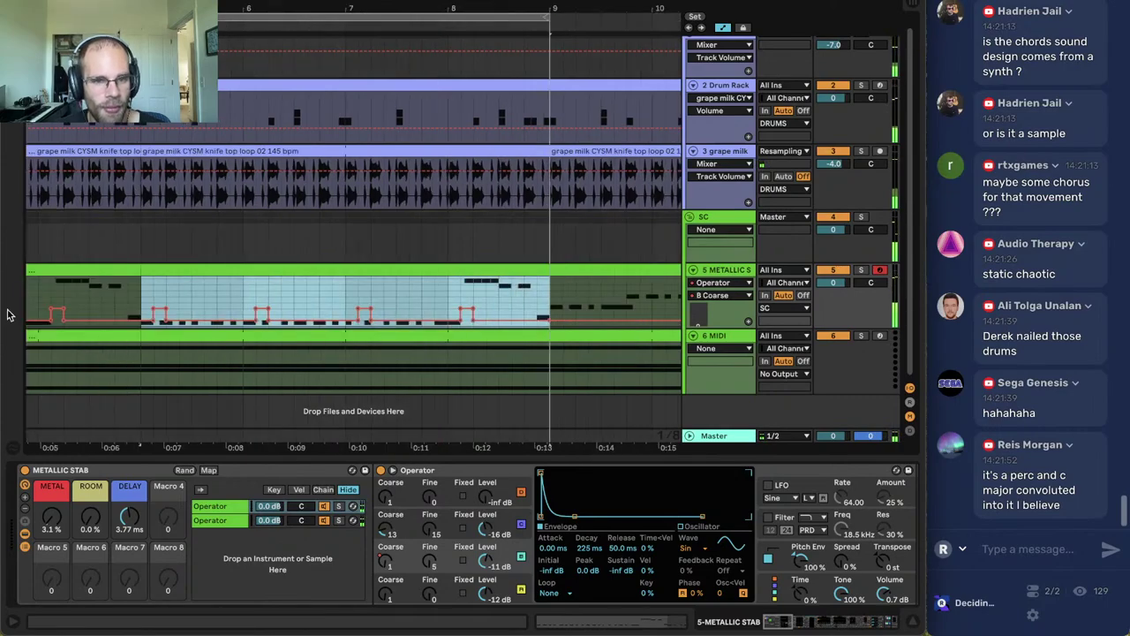
left_click(168, 286)
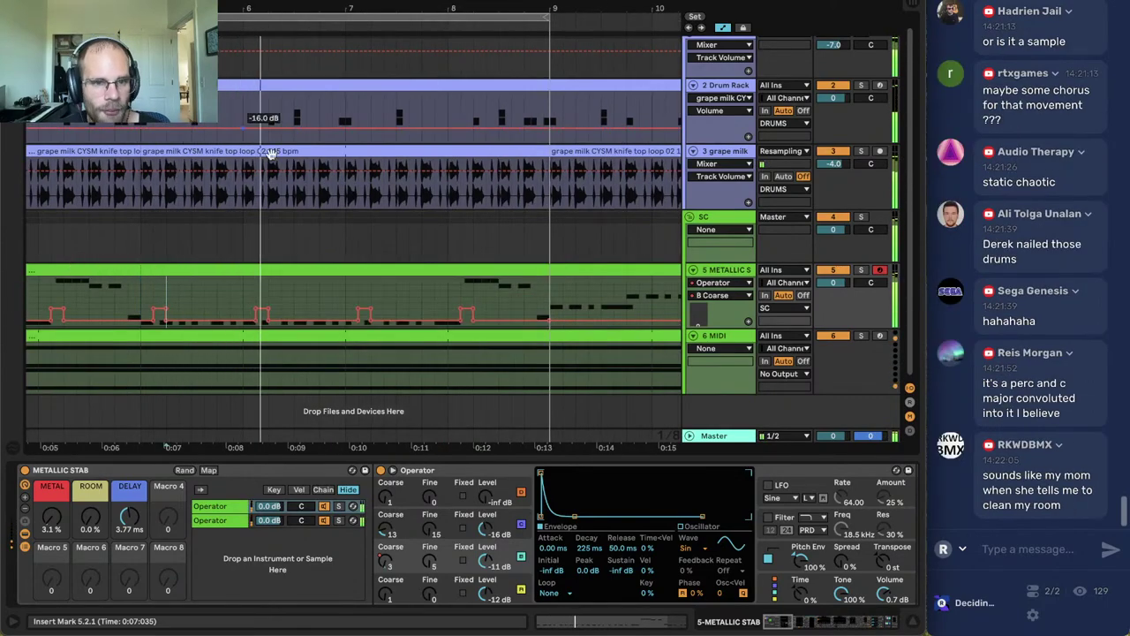
Raise the oscillator B coarse automation to 5 between 6.3.1 and 7.1.1.
left_click_drag(297, 305, 334, 307)
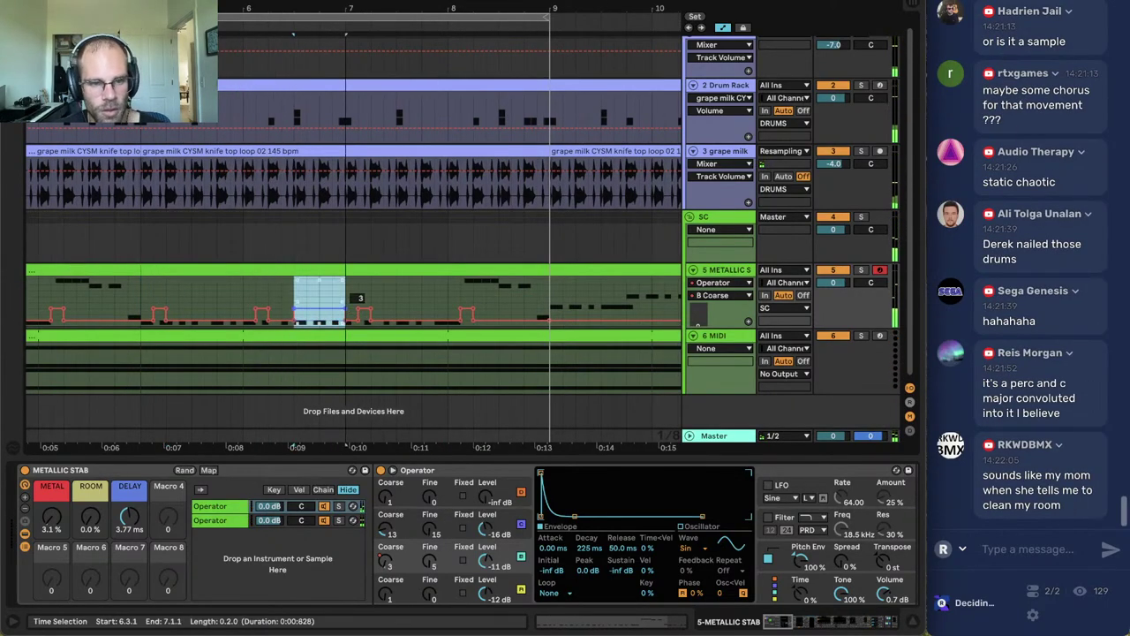
left_click(242, 292)
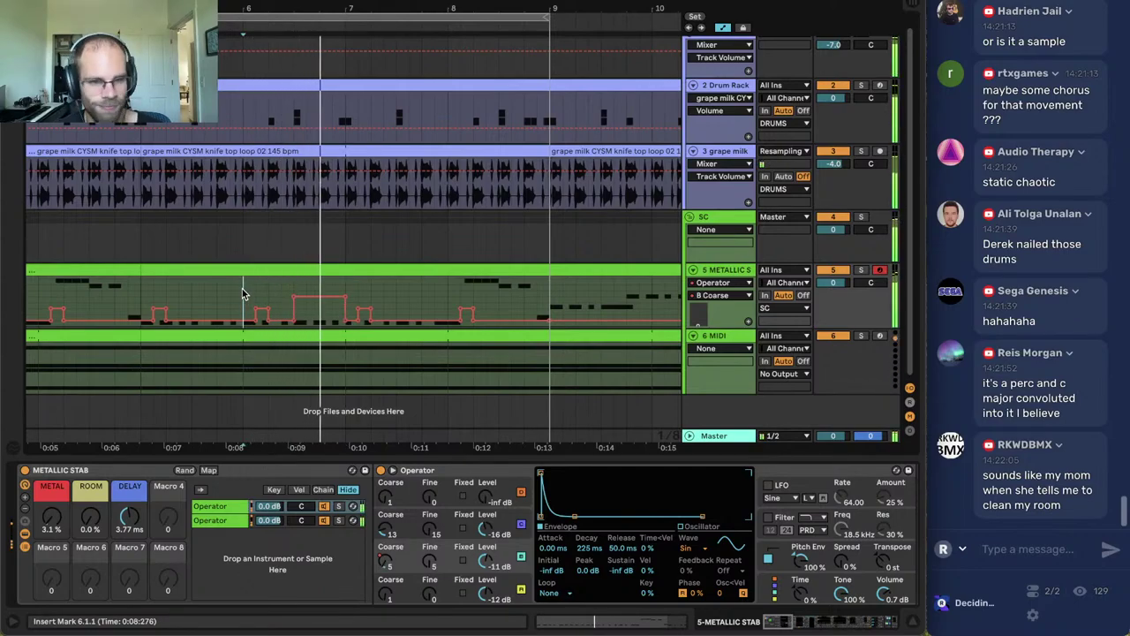
left_click(382, 292)
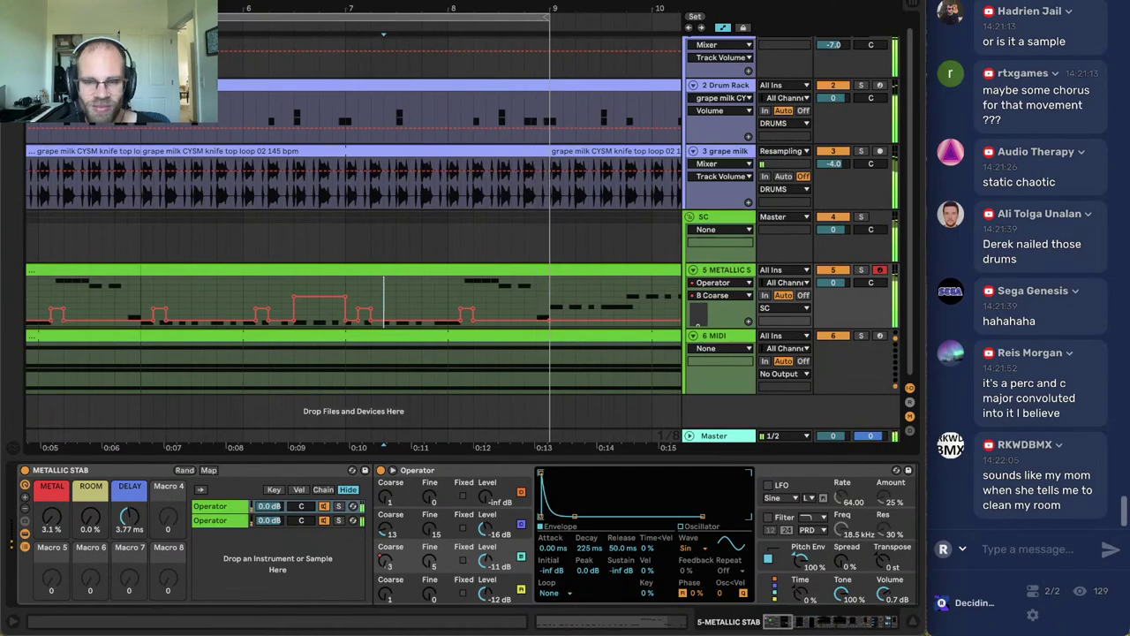
Deactivate the metallic stab clip section from 2.3.1 to 3.1.1 and play from the clip before it.
left_click_drag(132, 9, 384, 6)
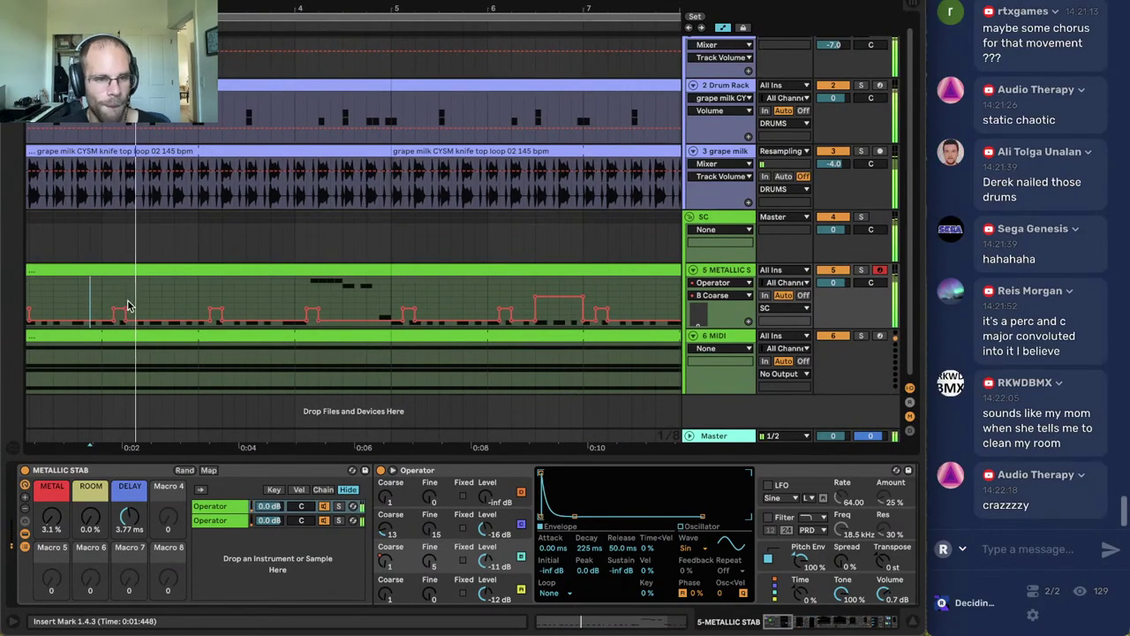
left_click(139, 298)
left_click_drag(152, 298, 193, 297)
key("0")
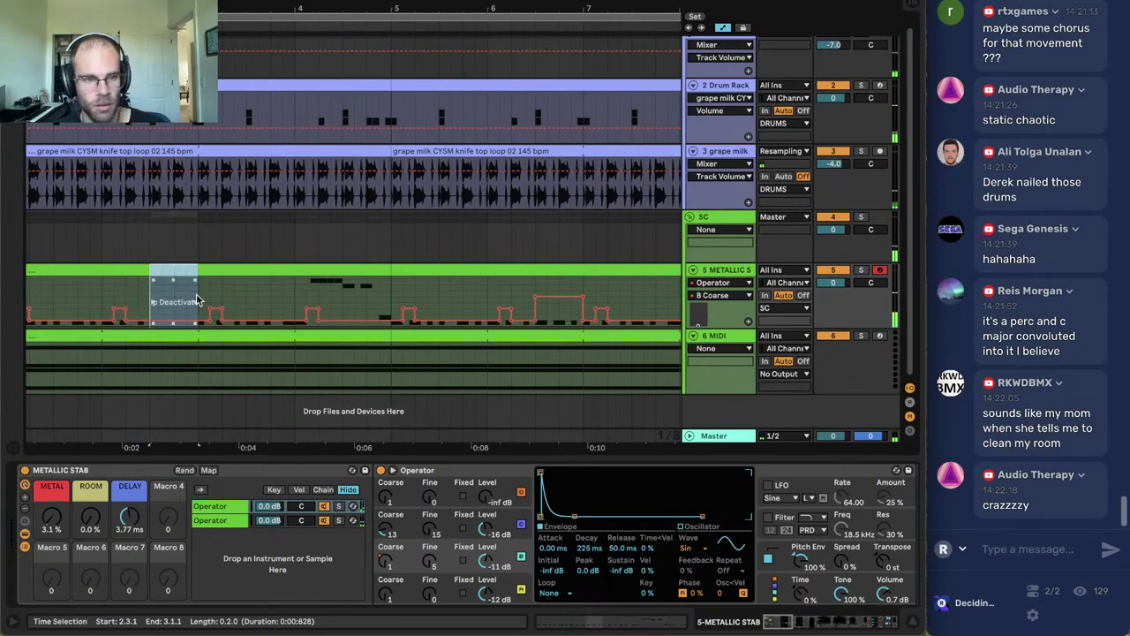
left_click(101, 259)
left_click(100, 283)
left_click(101, 271)
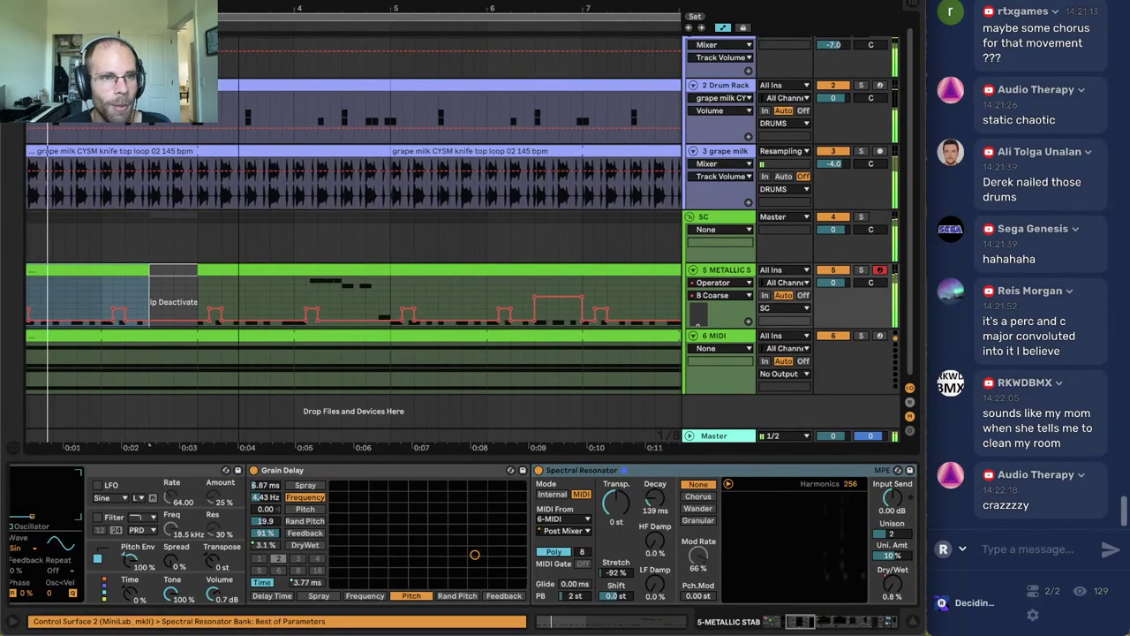
Reactivate the stab section at 2.3.1 and shorten it to end at 2.3.3, leaving a gap until bar 3.
left_click(155, 192)
left_click(189, 272)
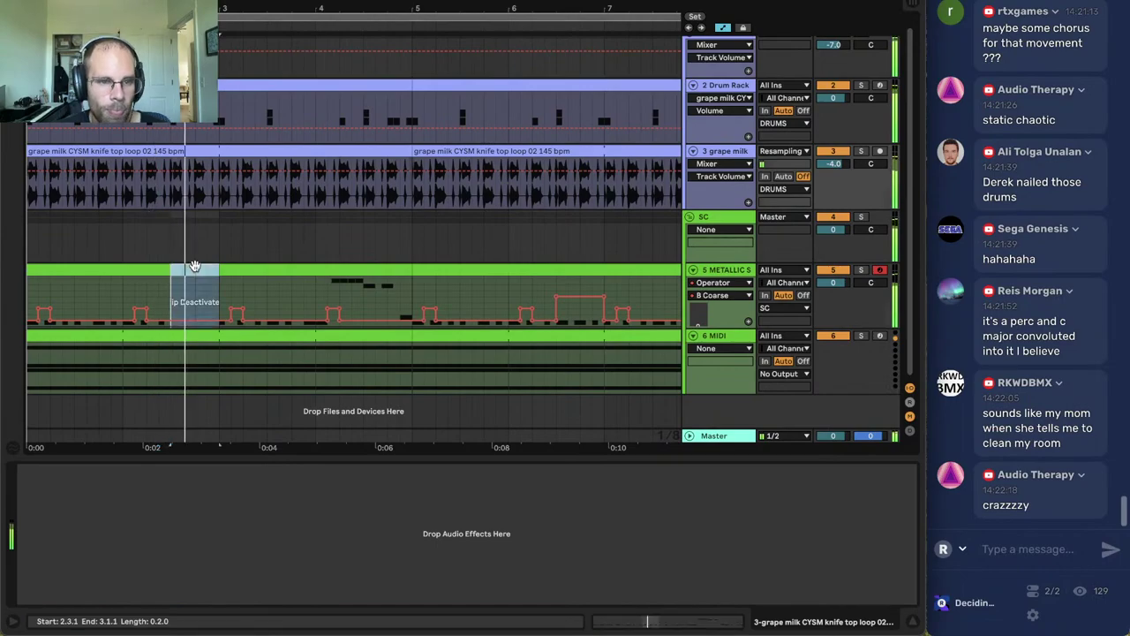
key("0")
mouse_move(214, 267)
left_mouse_down()
mouse_move(197, 278)
mouse_move(179, 269)
left_mouse_up()
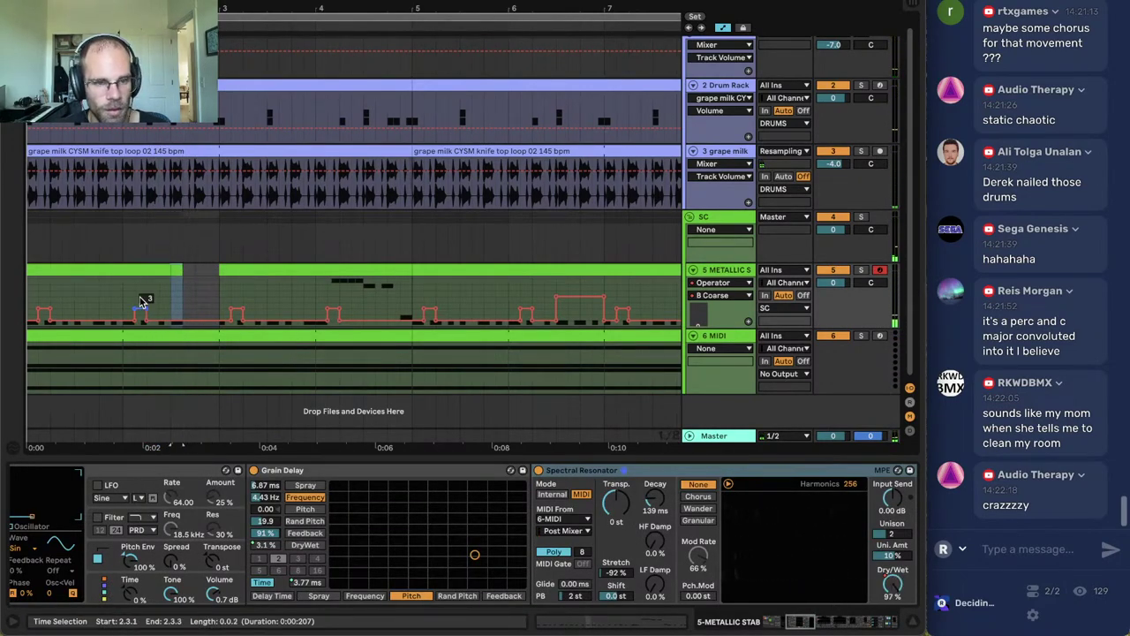
key("space")
left_click(148, 287)
scroll(278, 116, "down", 1)
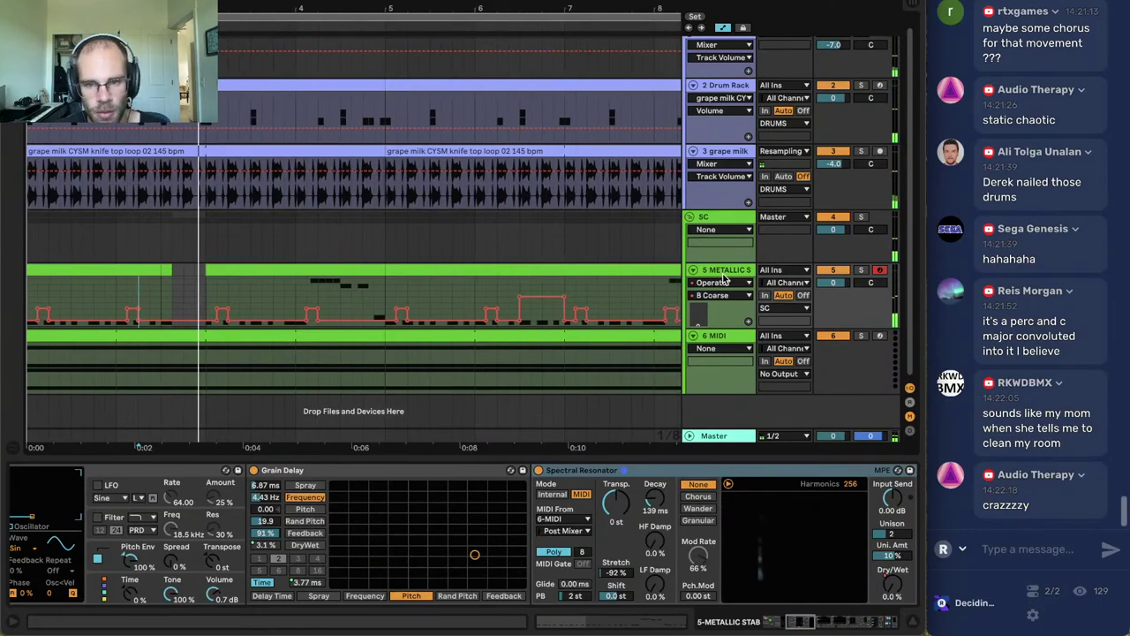
Insert a new MIDI track below the metallic stab and open the PATRON SAMPLES folder in the browser.
key("super+shift+t")
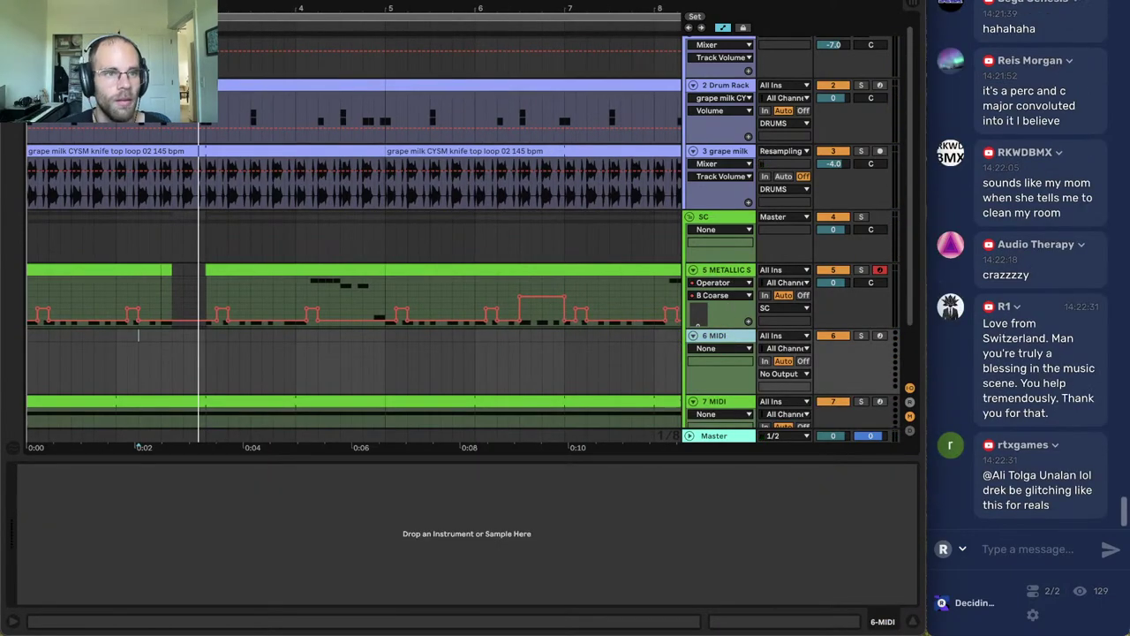
key("ctrl+alt+b")
key("super+f")
key("BackSpace")
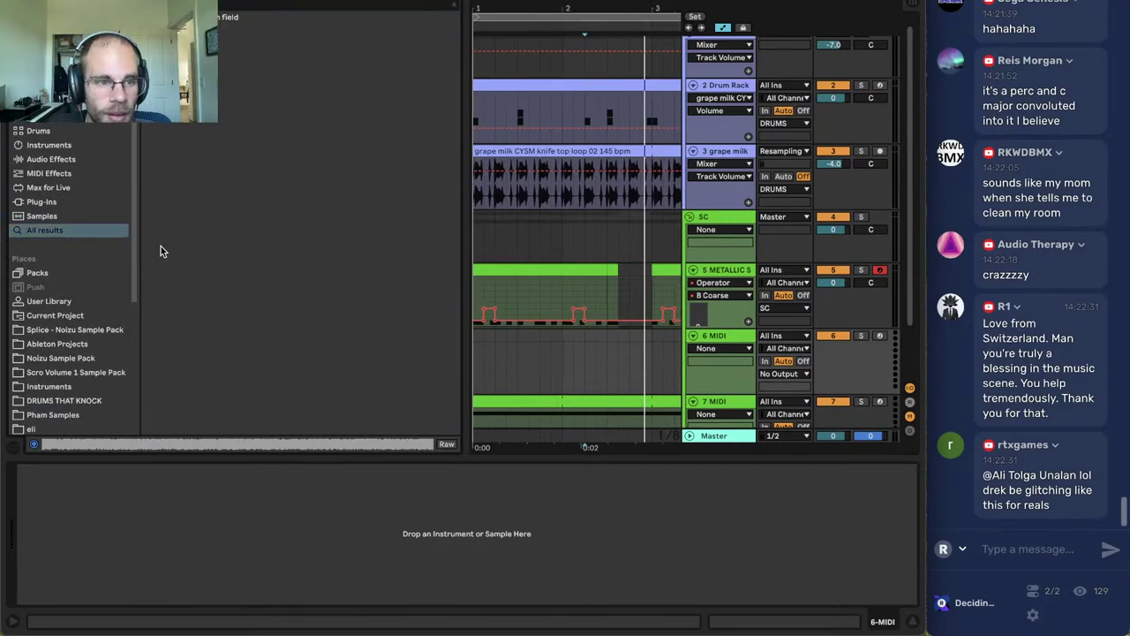
scroll(82, 265, "down", 5)
left_click(70, 300)
scroll(70, 300, "up", 3)
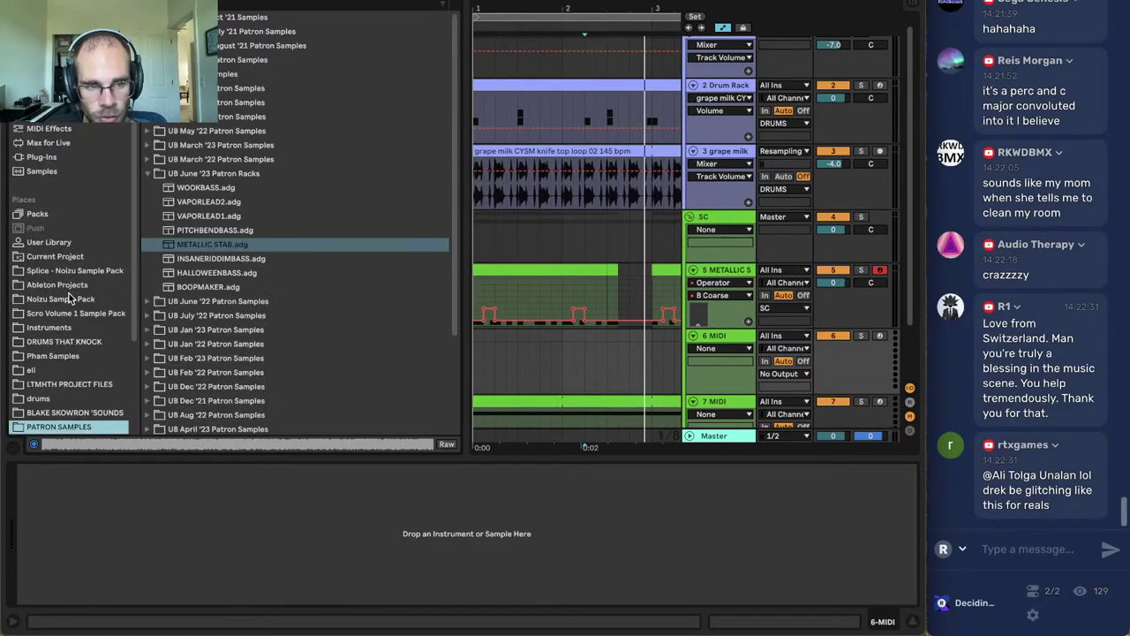
Load the INSANERIDDIMBASS.adg rack from UB June '23 Patron Racks onto the new MIDI track.
left_click(227, 259)
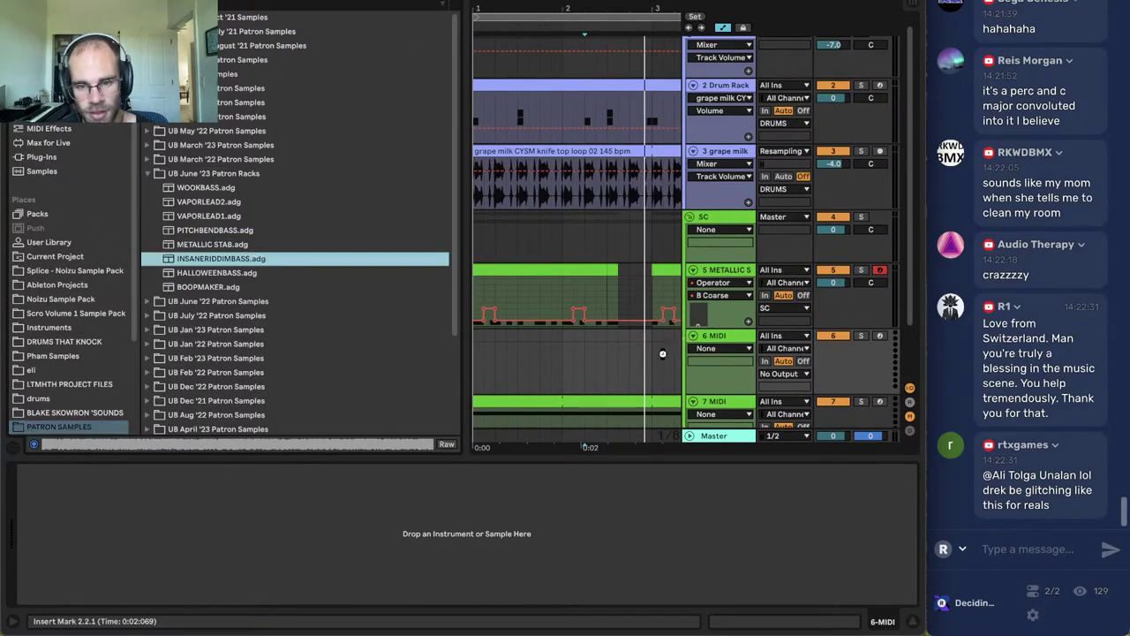
left_click_drag(662, 353, 660, 354)
key("ctrl+alt+b")
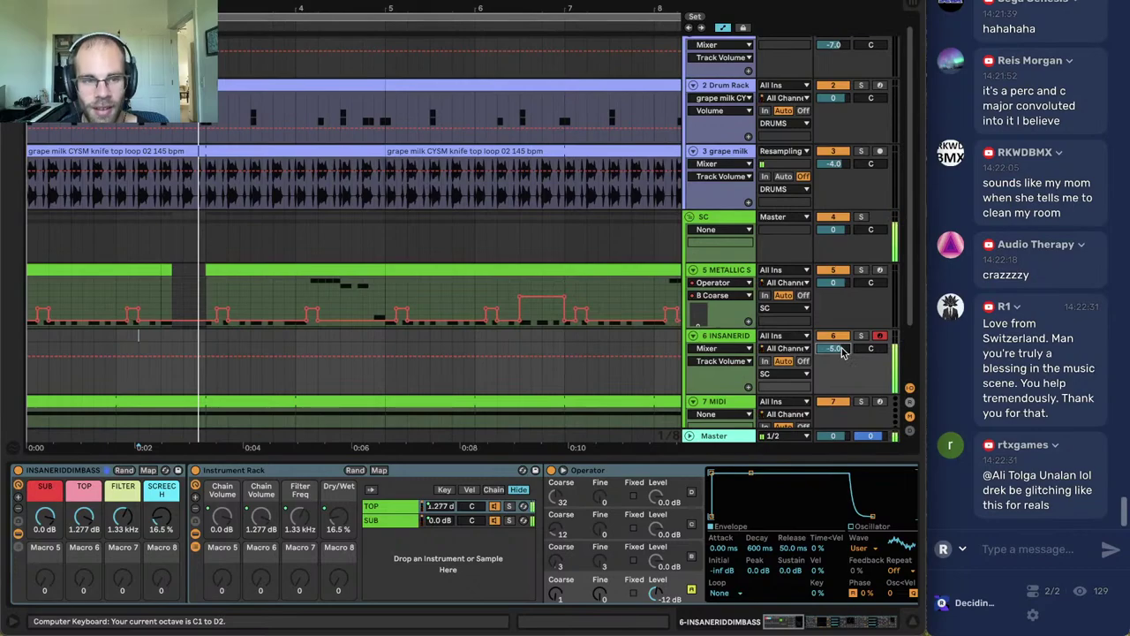
left_click(84, 269)
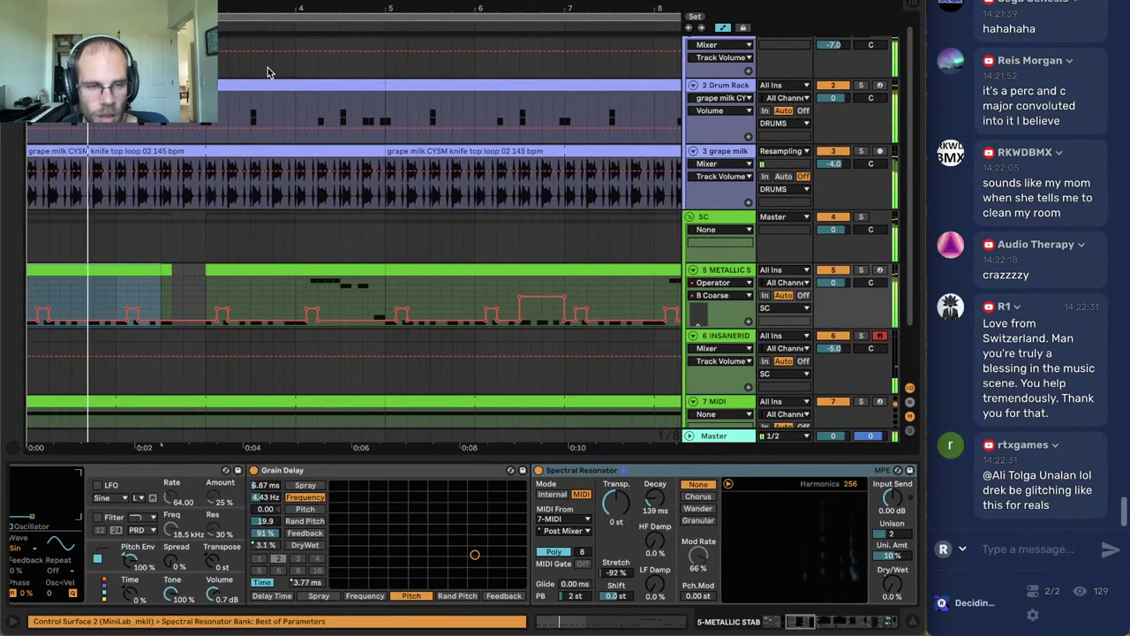
Record a sustained F1 note on the INSANERIDDIMBASS track in the stab's gap leading up to bar 3.
key("F9")
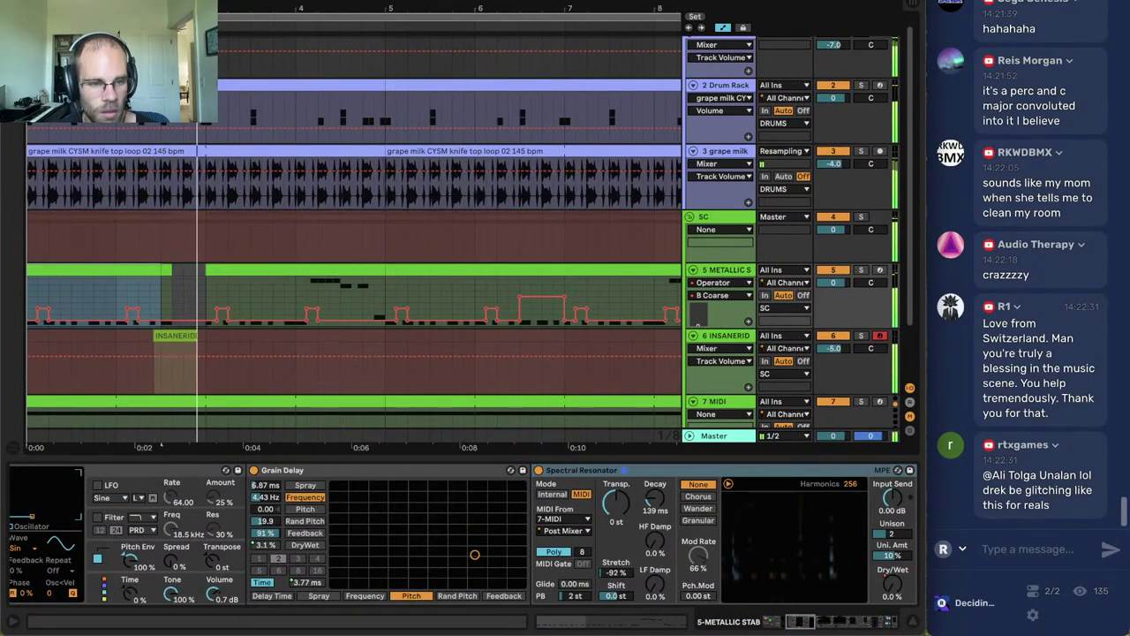
key("F9")
left_click(150, 333)
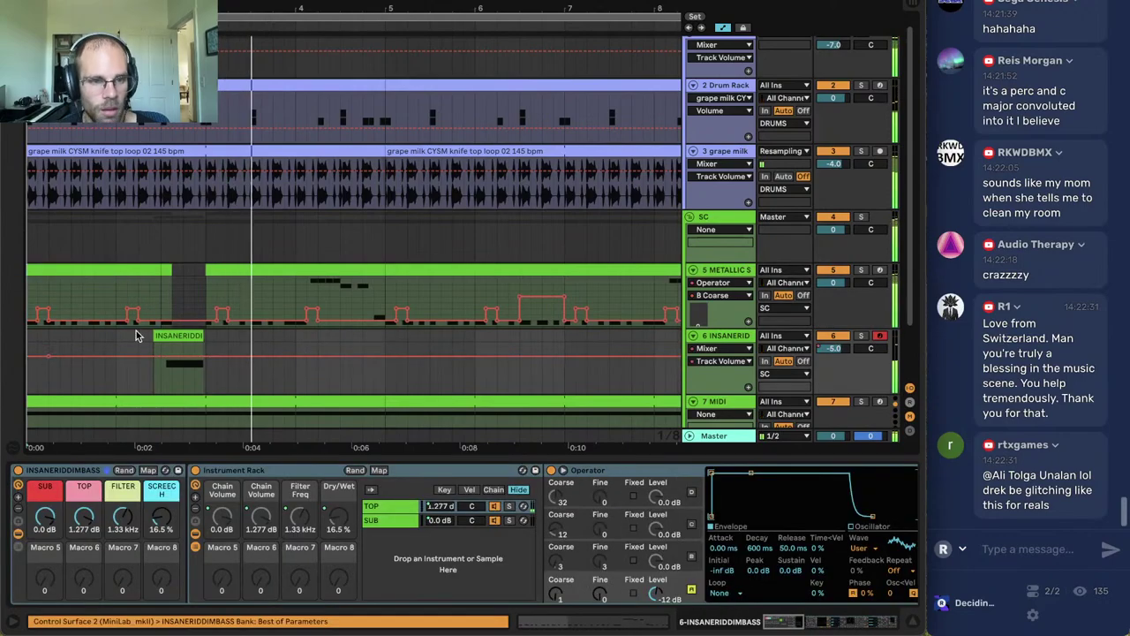
Deactivate the short metallic stab section at 2.3.1 and trim the riddim bass clip's start to 2.3.1.
left_click(168, 269)
key("0")
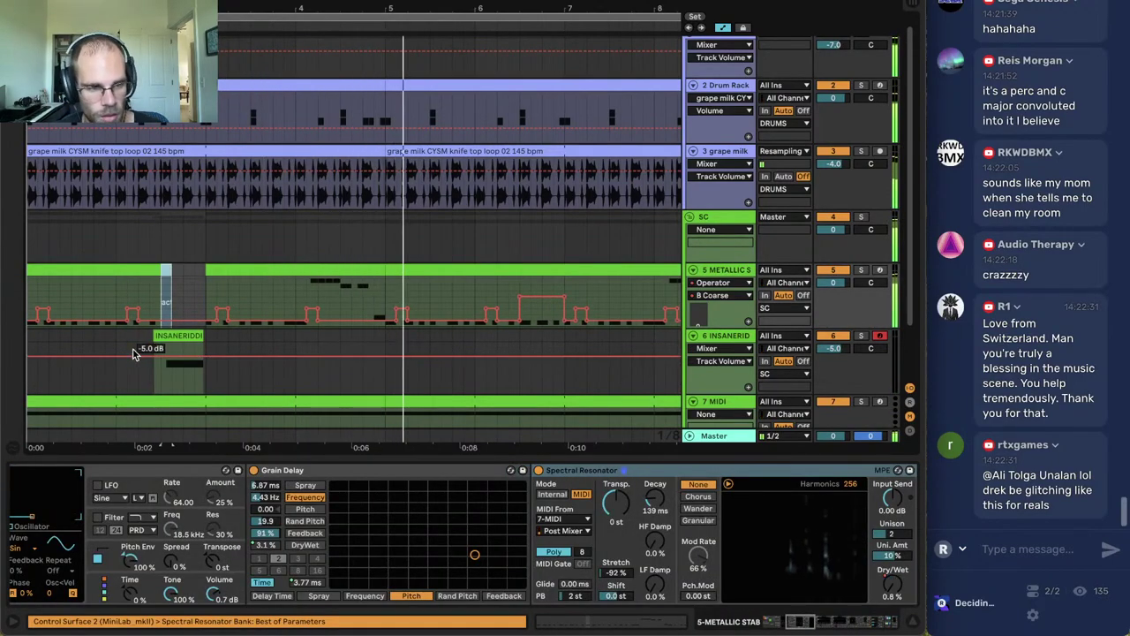
left_click(135, 347)
key("space")
left_click_drag(152, 333, 162, 334)
key("space")
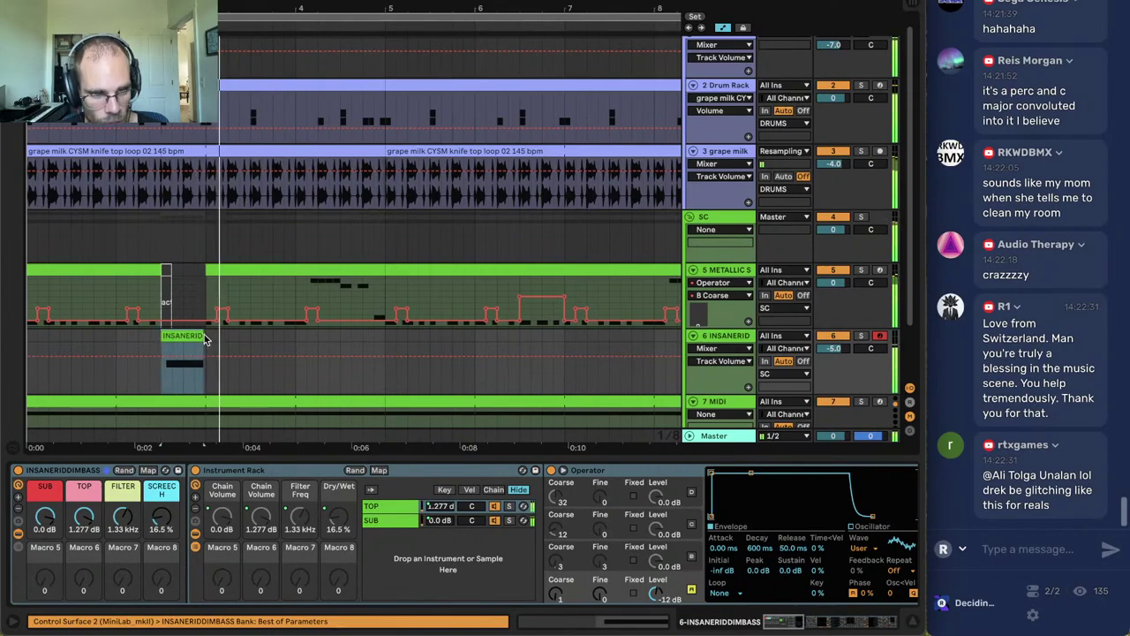
Move the F1 note to the riddim bass clip's start and extend it to the clip's end.
double_click(189, 338)
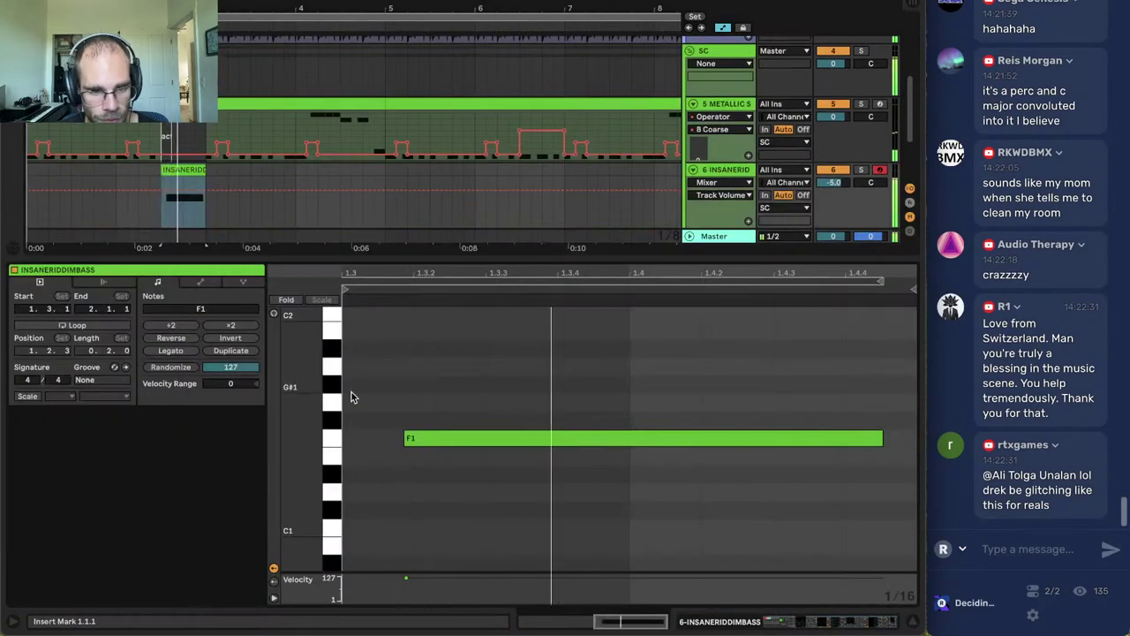
left_click_drag(433, 441, 373, 444)
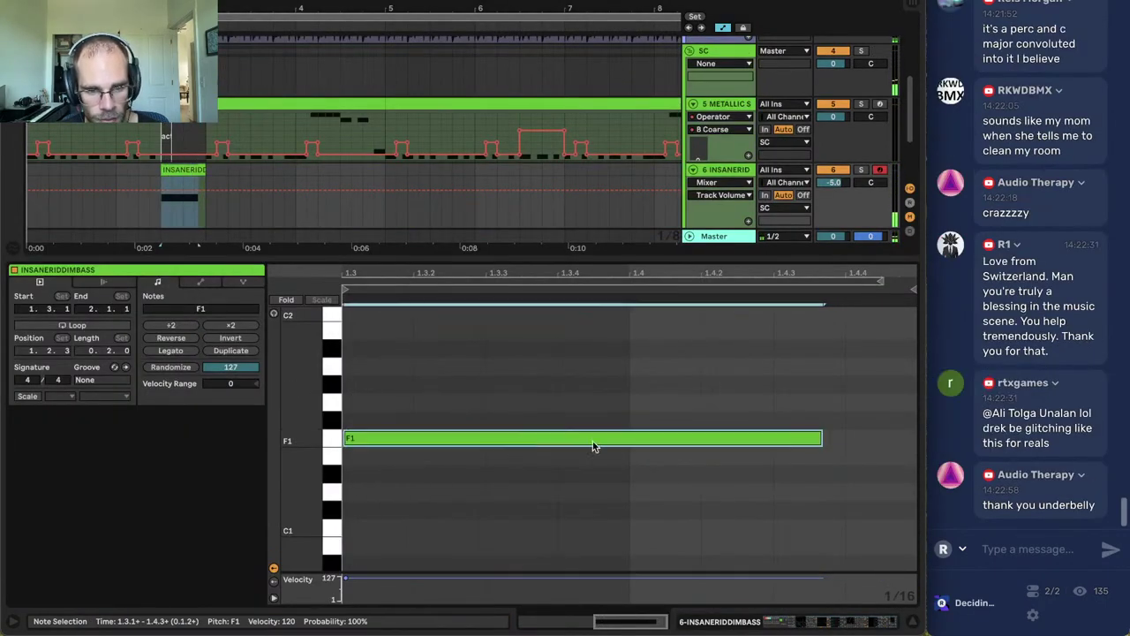
left_click_drag(823, 439, 918, 430)
key("space")
left_click(865, 503)
left_click(888, 625)
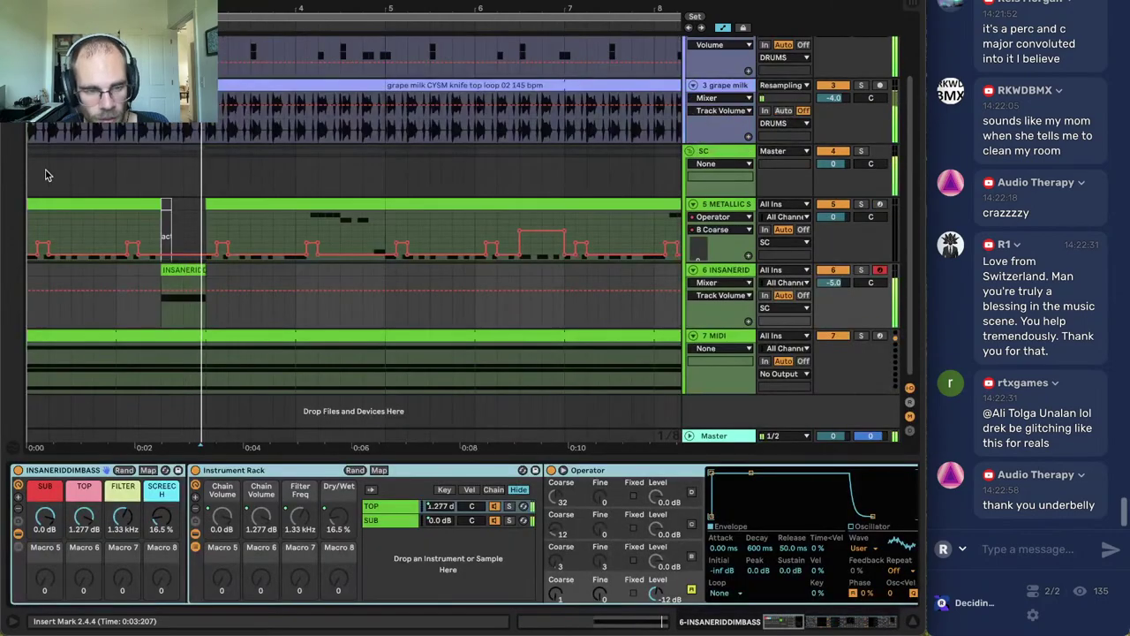
Play from the first metallic stab clip, solo its track and bring its Spectral Resonator and Hybrid Reverb into view.
left_click(147, 282)
left_click(121, 208)
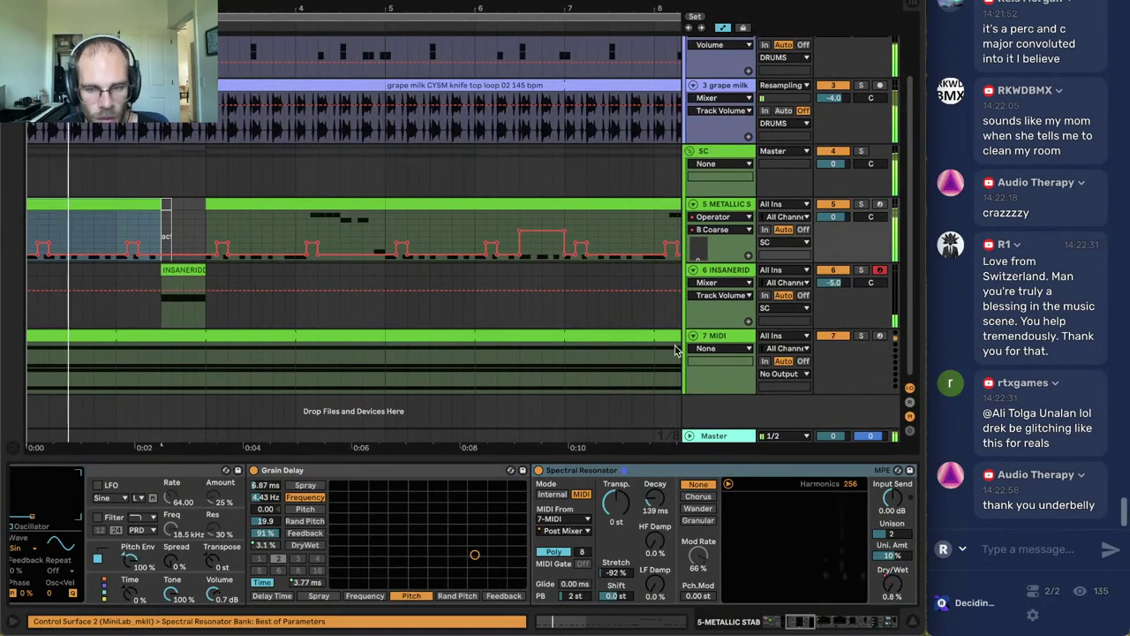
left_click(861, 204)
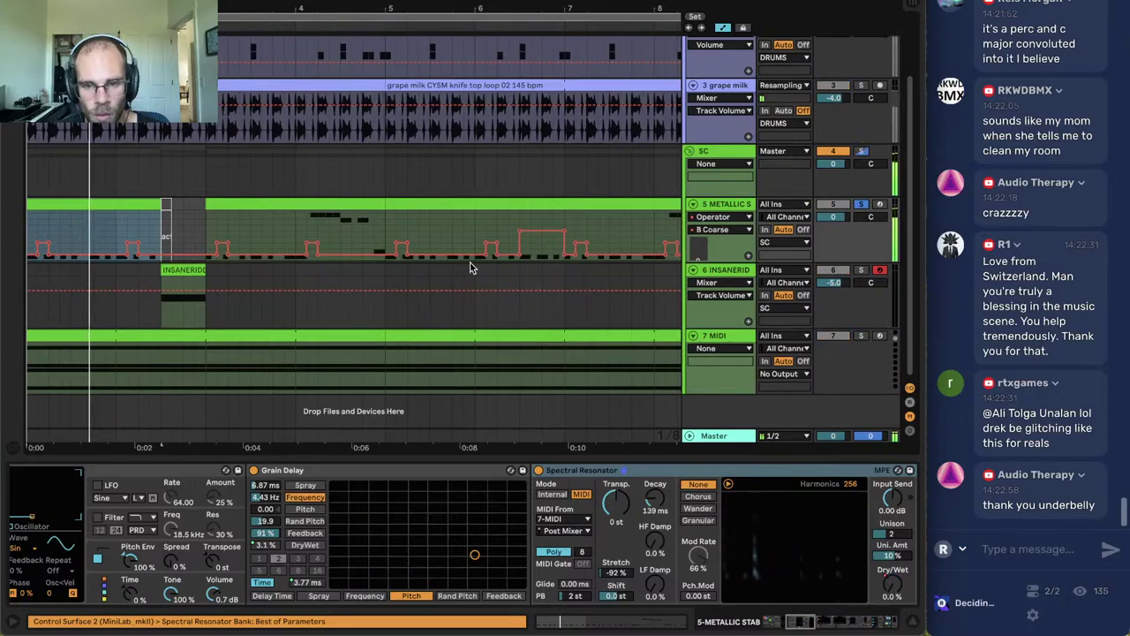
double_click(124, 205)
left_click_drag(809, 625, 820, 625)
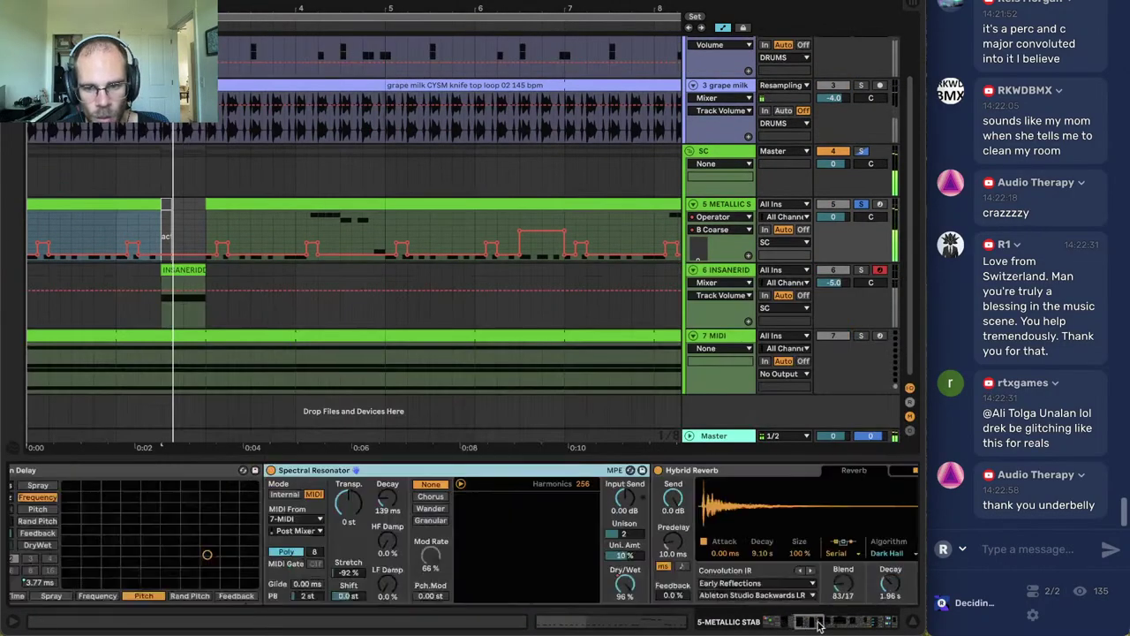
Audition the INSANERIDDIMBASS clip alone and with the full mix by soloing and unsoloing its track during playback.
left_click(820, 625)
left_click(854, 272)
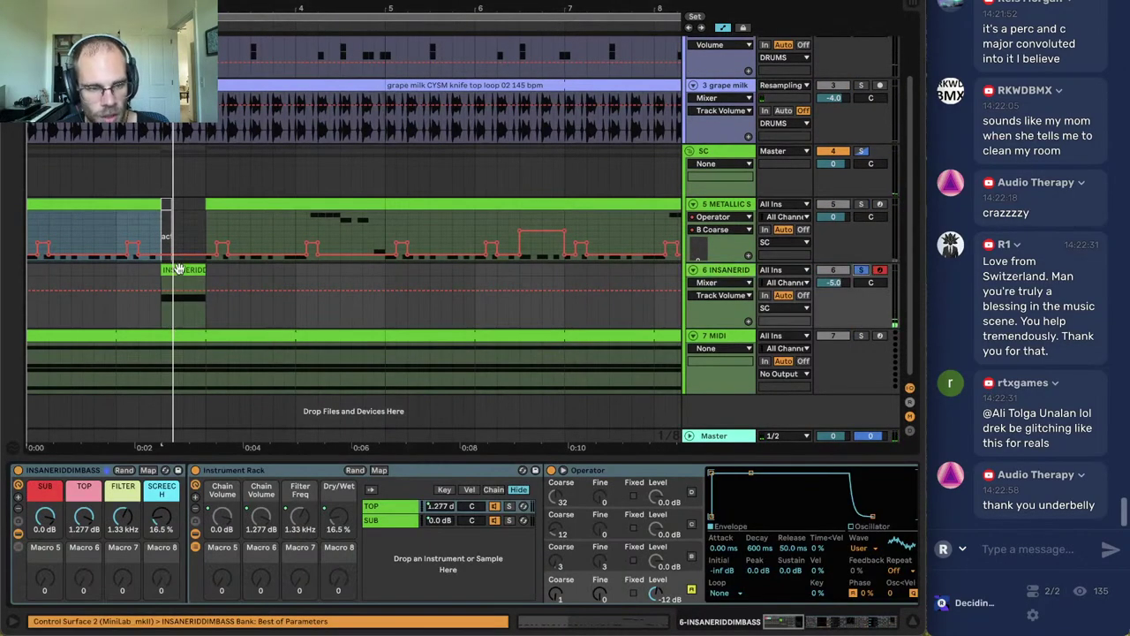
left_click(95, 281)
left_click(861, 270)
key("space")
left_click(91, 281)
key("space")
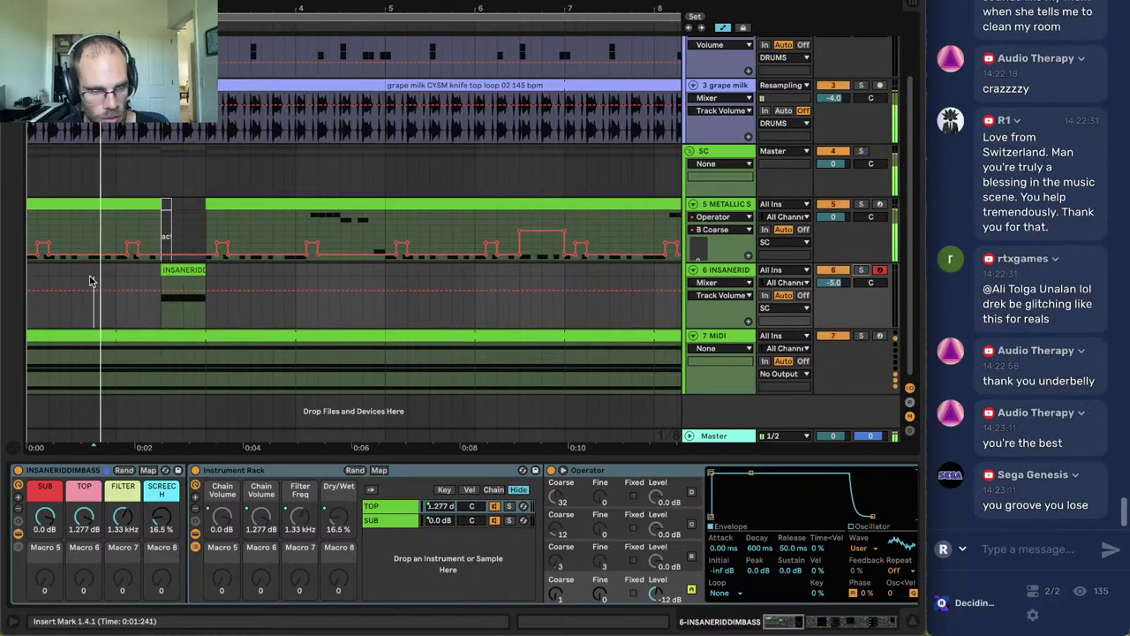
left_click(177, 271)
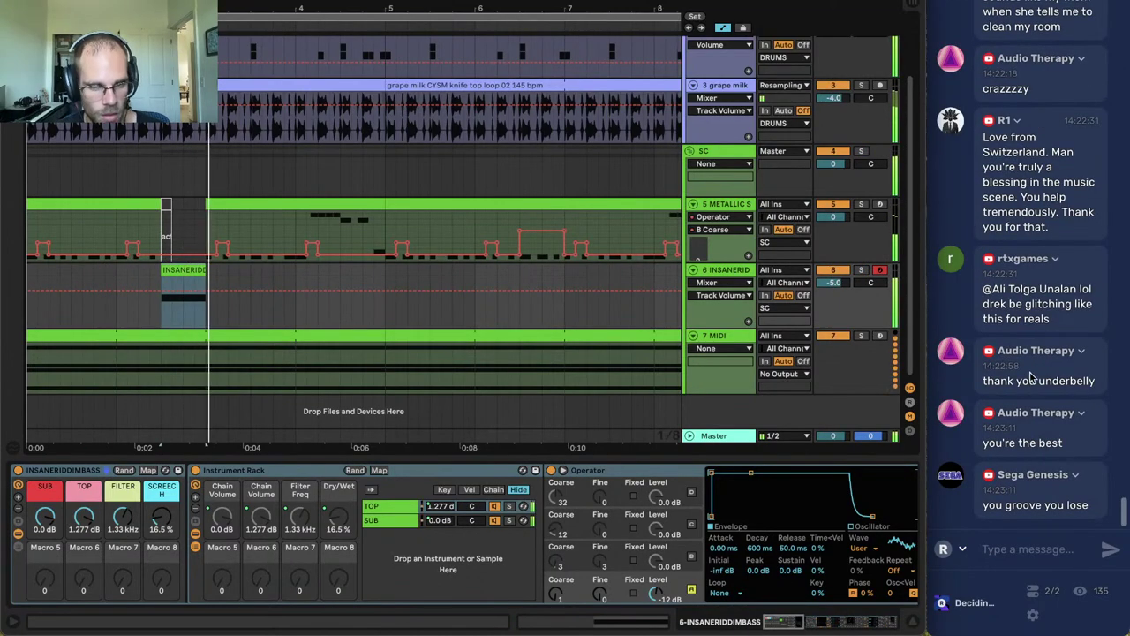
Raise the F1 note in the INSANERIDDIMBASS clip by one semitone to F#1.
double_click(184, 270)
key("ctrl+a")
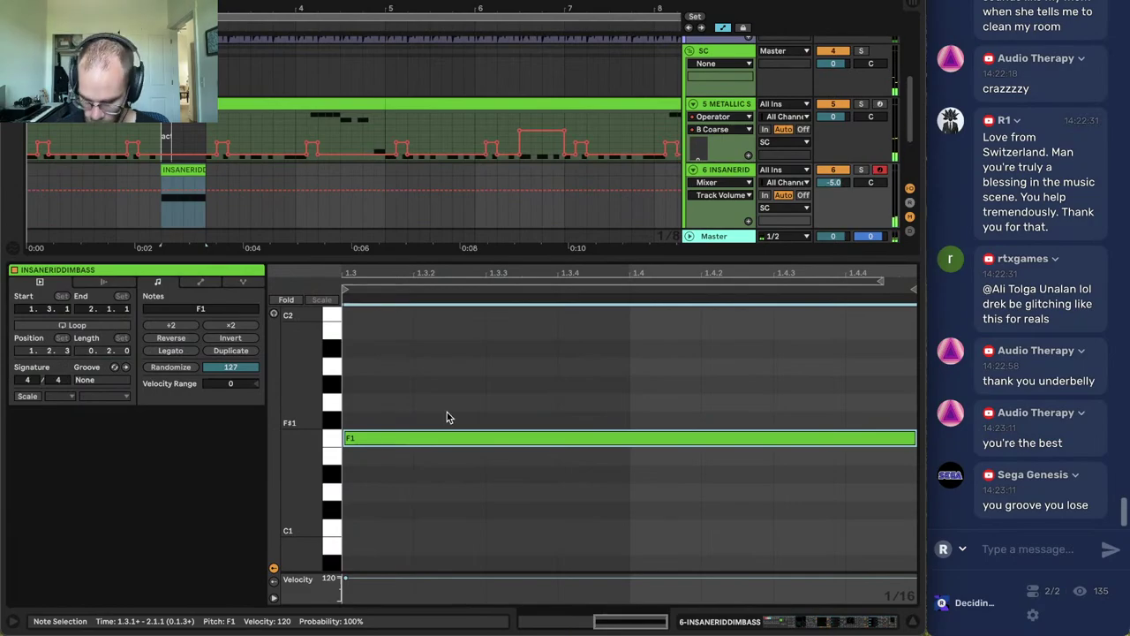
left_click(446, 417)
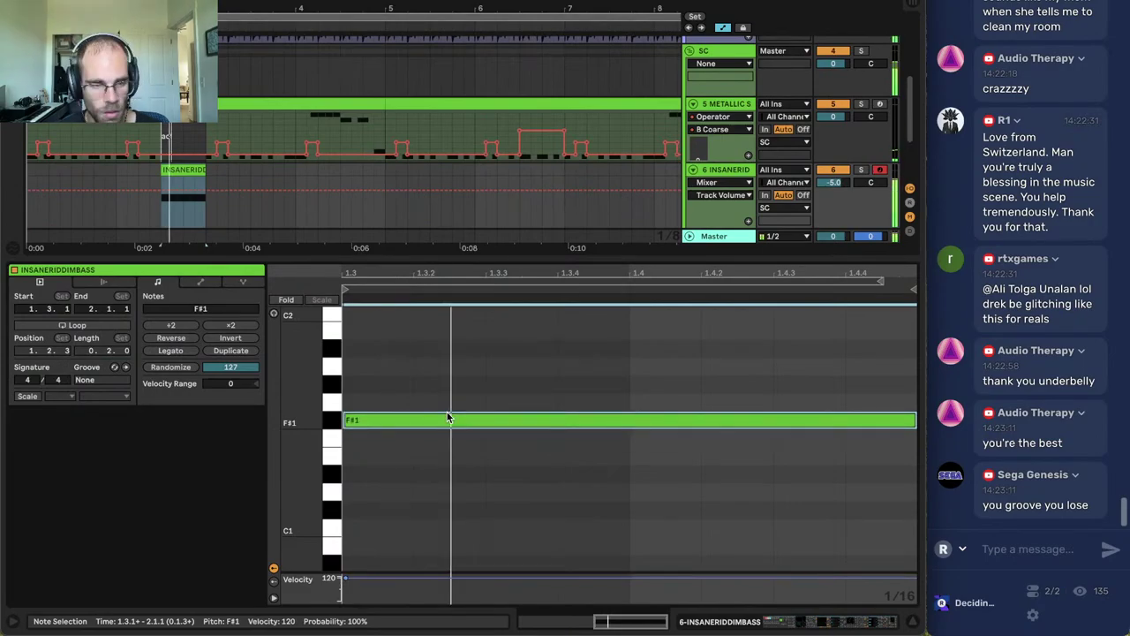
In the TOP chain's Operator, set oscillator A's Coarse to 4, and lower the INSANERIDDIMBASS track volume to -7.2 dB.
left_click(728, 621)
left_click(375, 508)
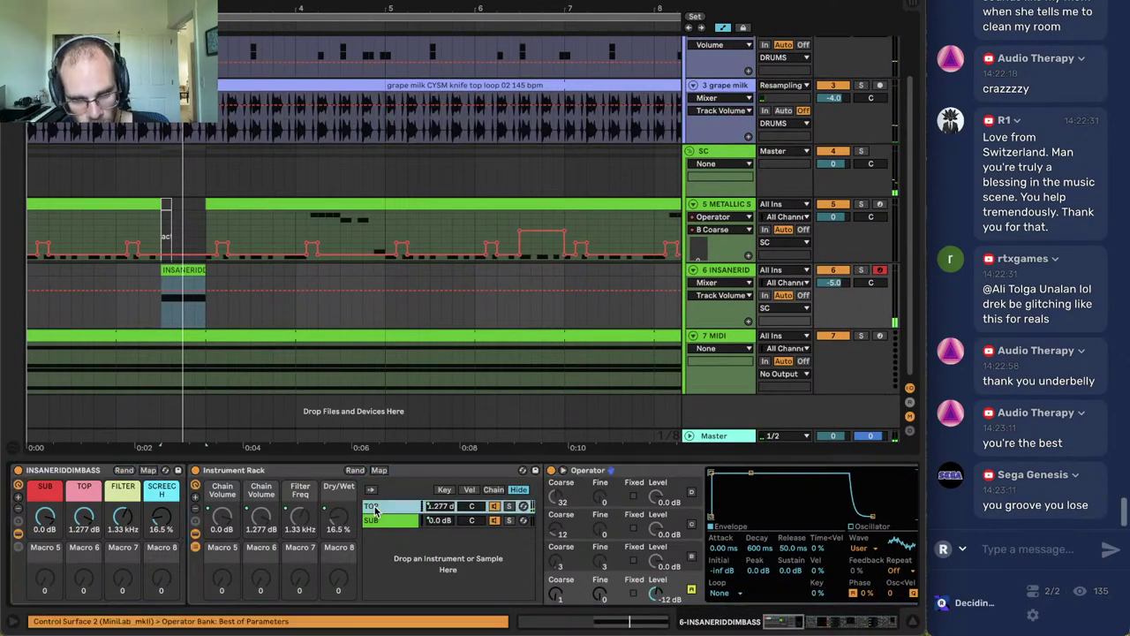
left_click_drag(556, 594, 557, 579)
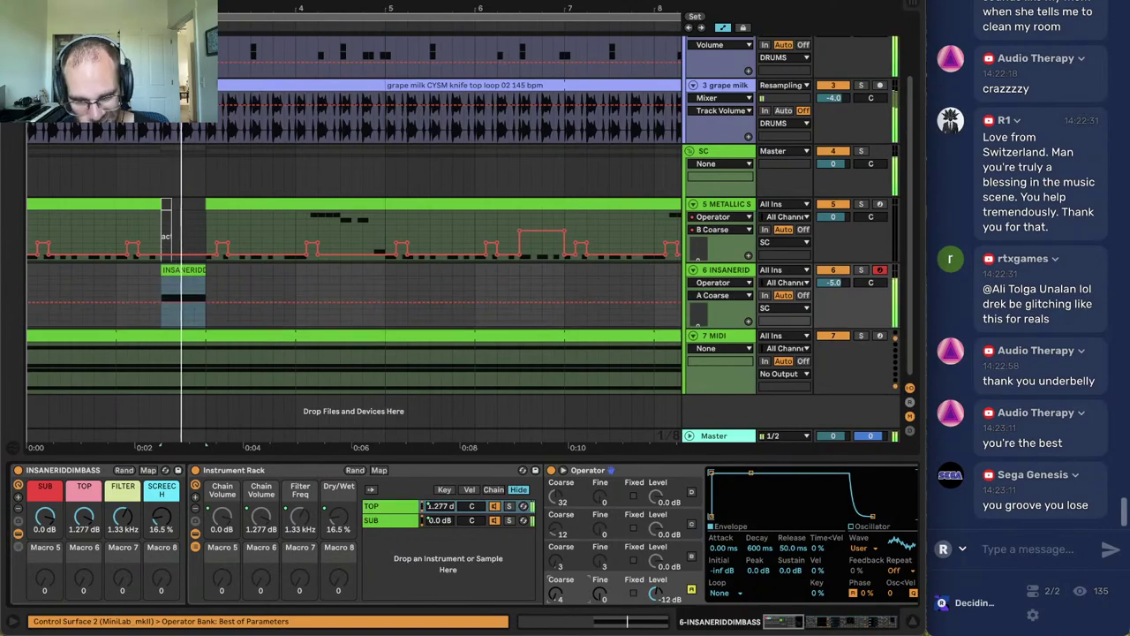
left_click(175, 272)
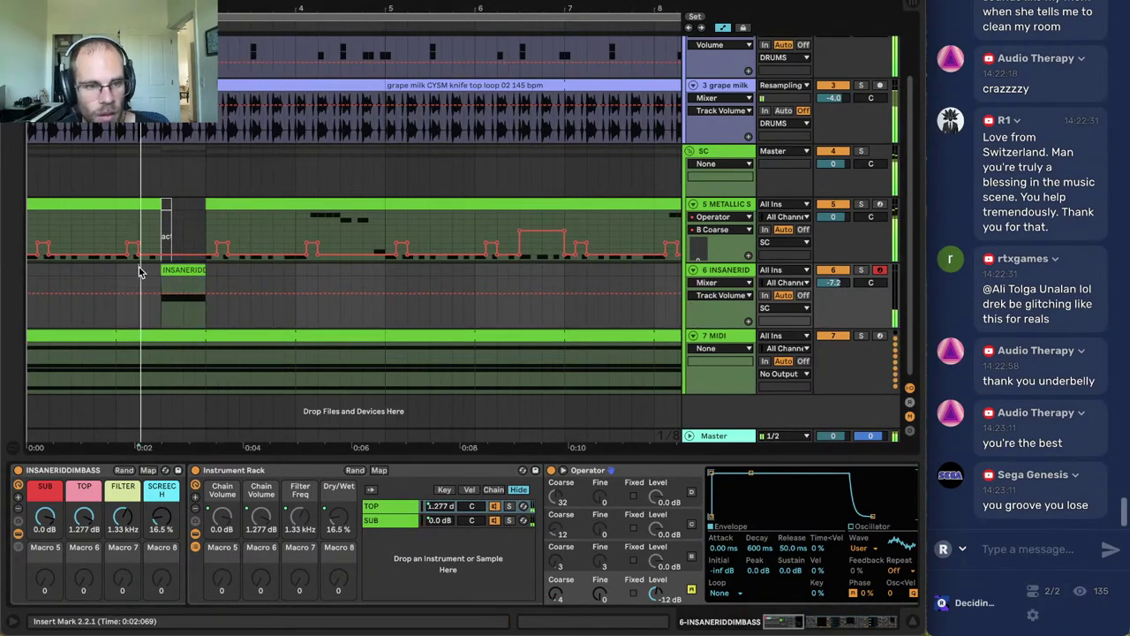
Find the Arpeggiator in the browser and insert it in front of Operator in the TOP chain.
key("super+alt+b")
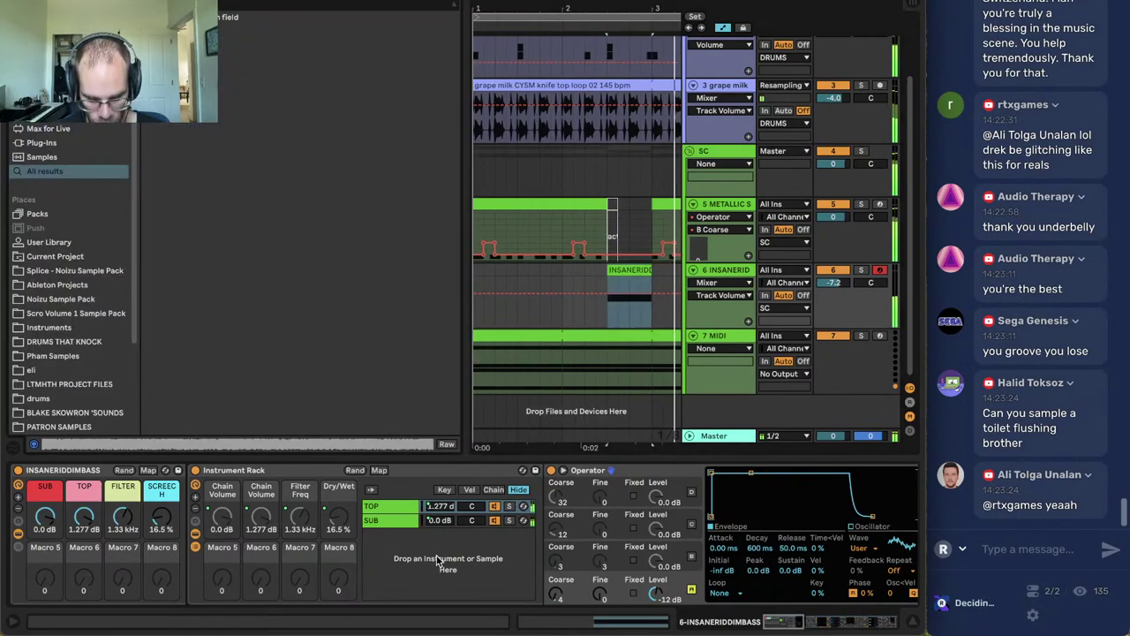
left_click_drag(214, 18, 597, 534)
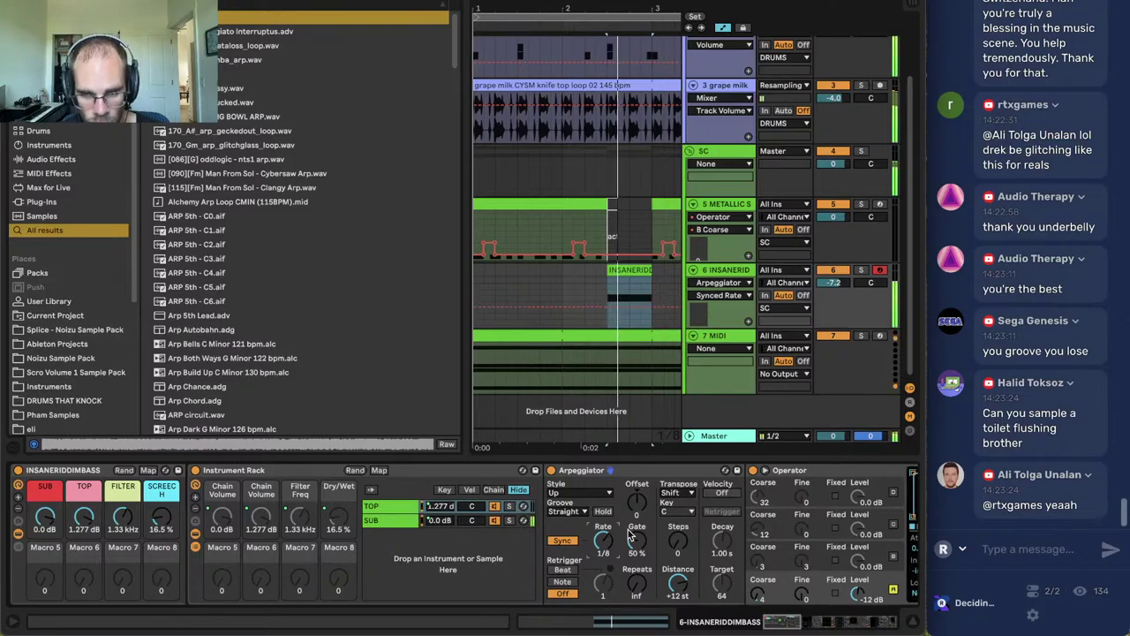
key("super+alt+b")
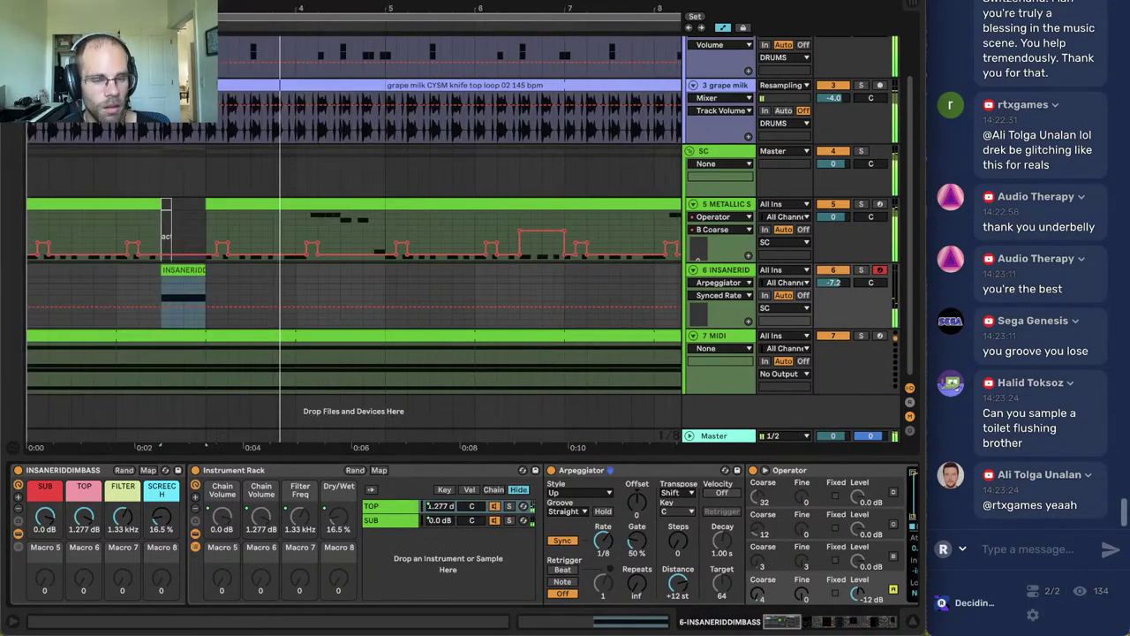
Lower the rack's FILTER macro to 91.3 Hz and play the bass clip.
scroll(686, 586, "right", 3)
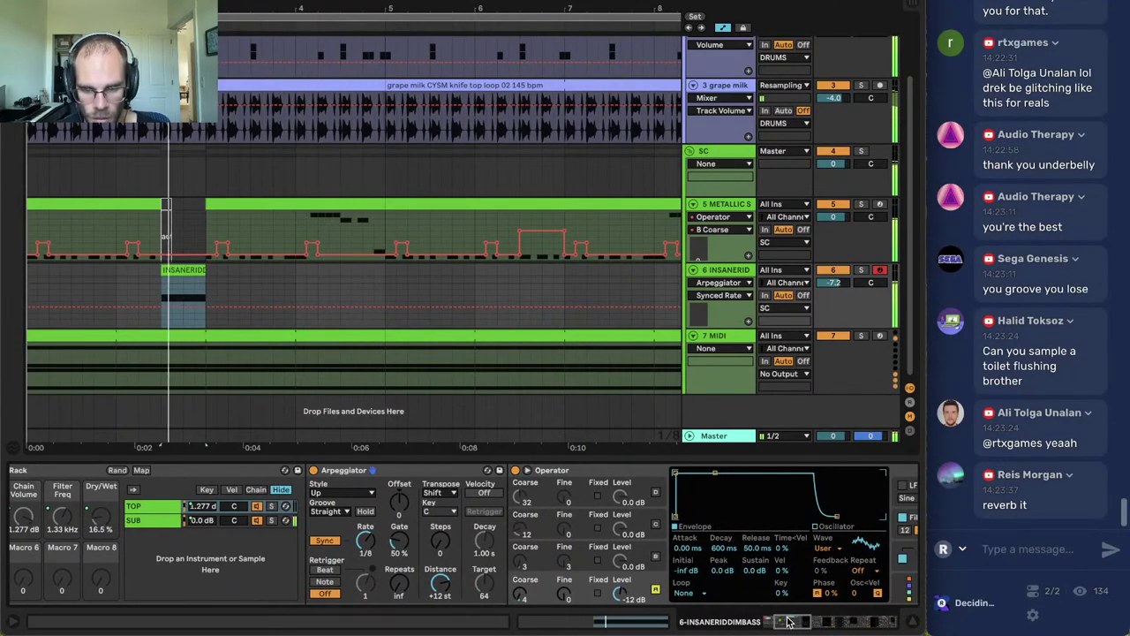
scroll(686, 586, "right", 5)
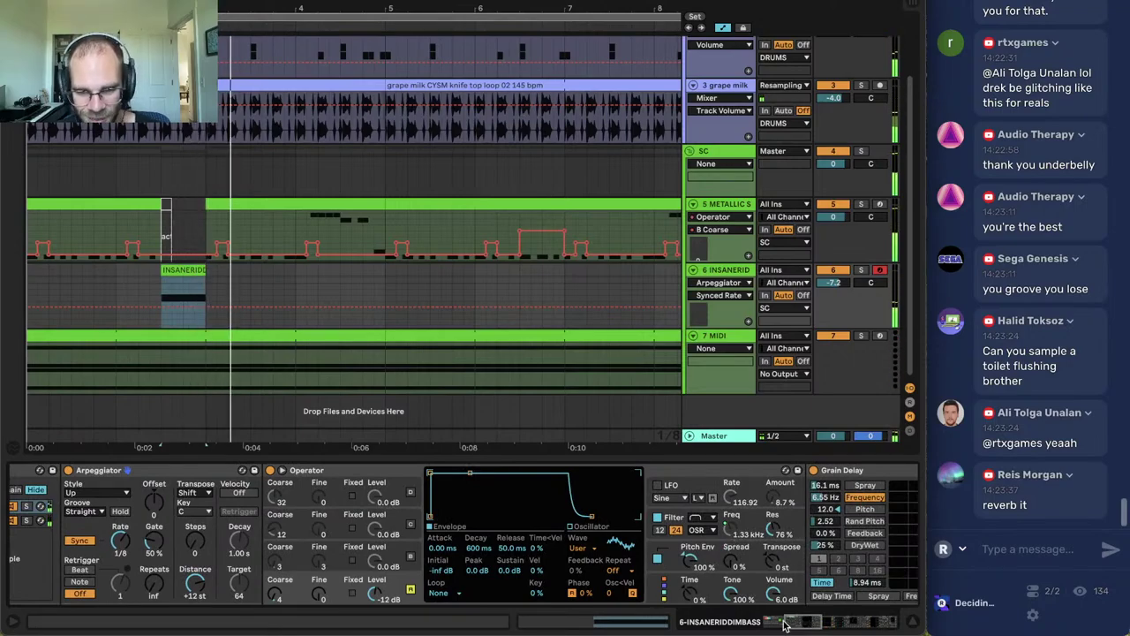
left_click_drag(809, 629, 651, 628)
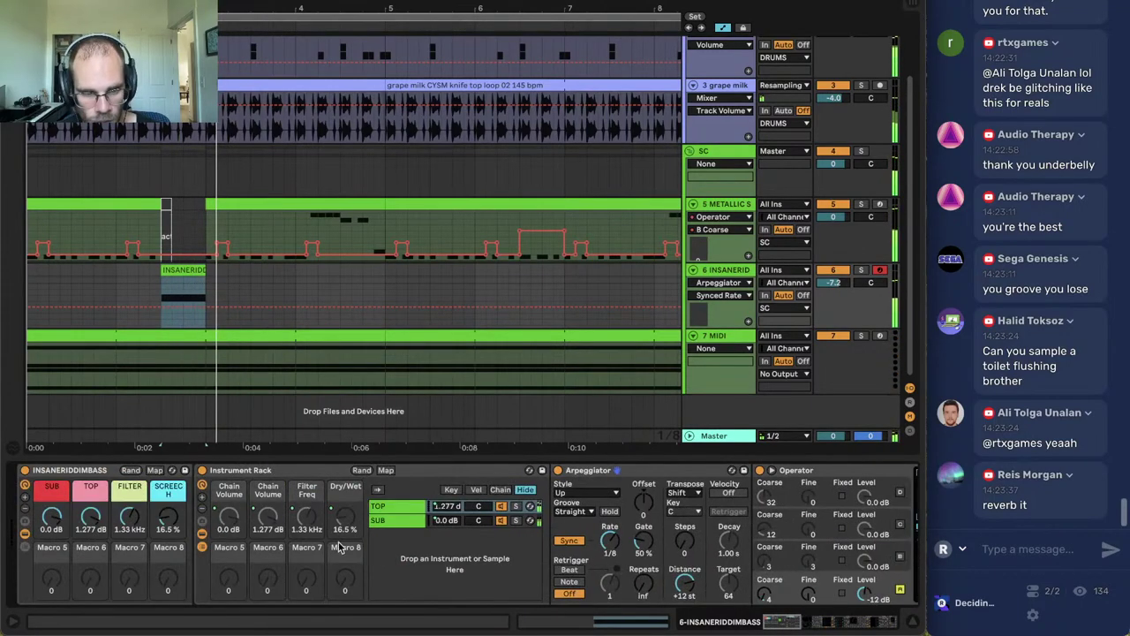
left_click_drag(307, 516, 306, 556)
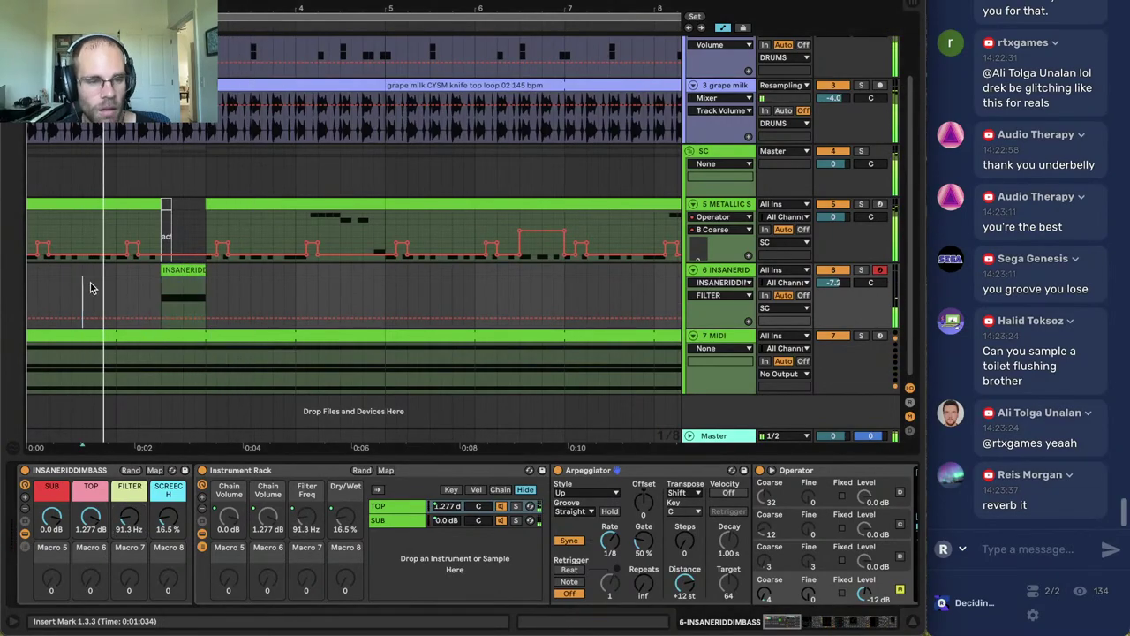
left_click(183, 267)
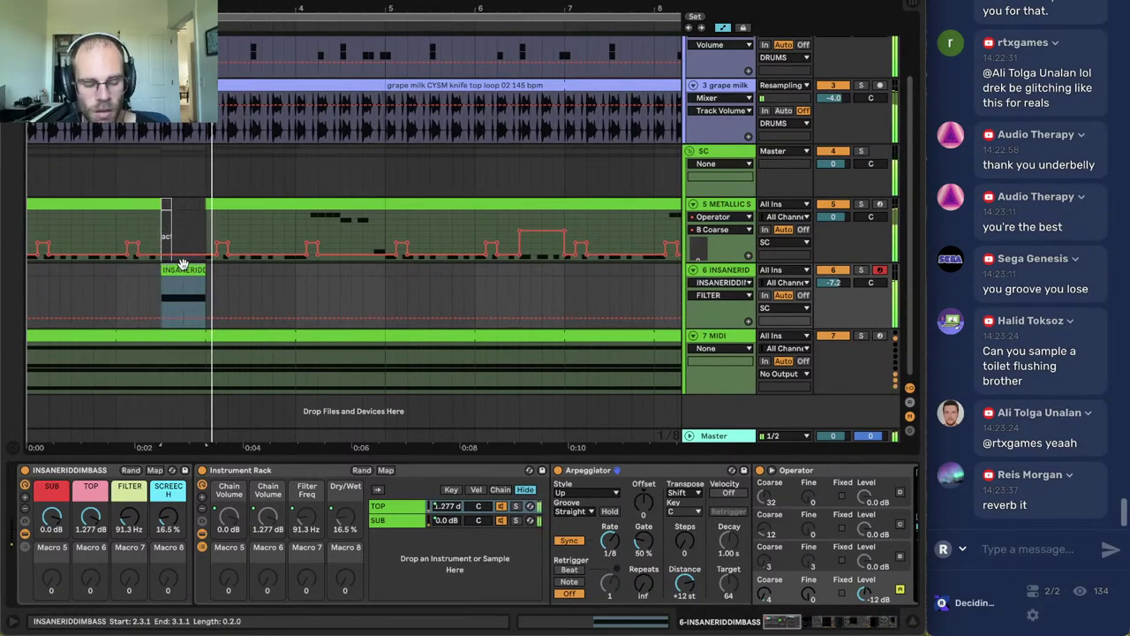
Check the bass clip's note in the note editor, replay it, and return to the track's devices.
double_click(181, 267)
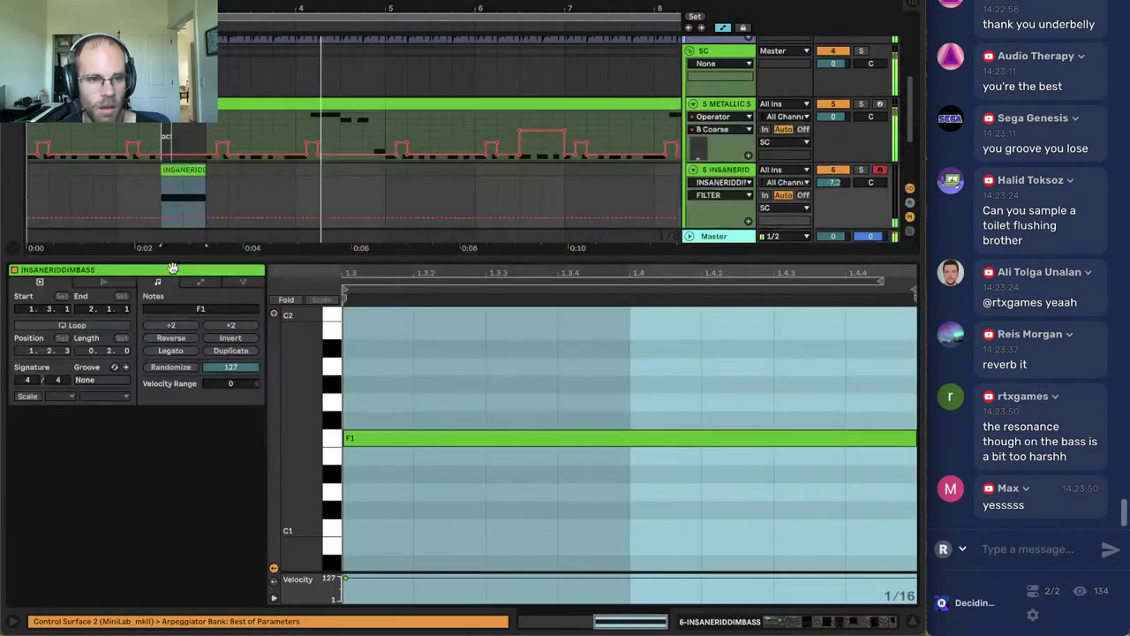
left_click(472, 402)
key("space")
key("space")
left_click(741, 621)
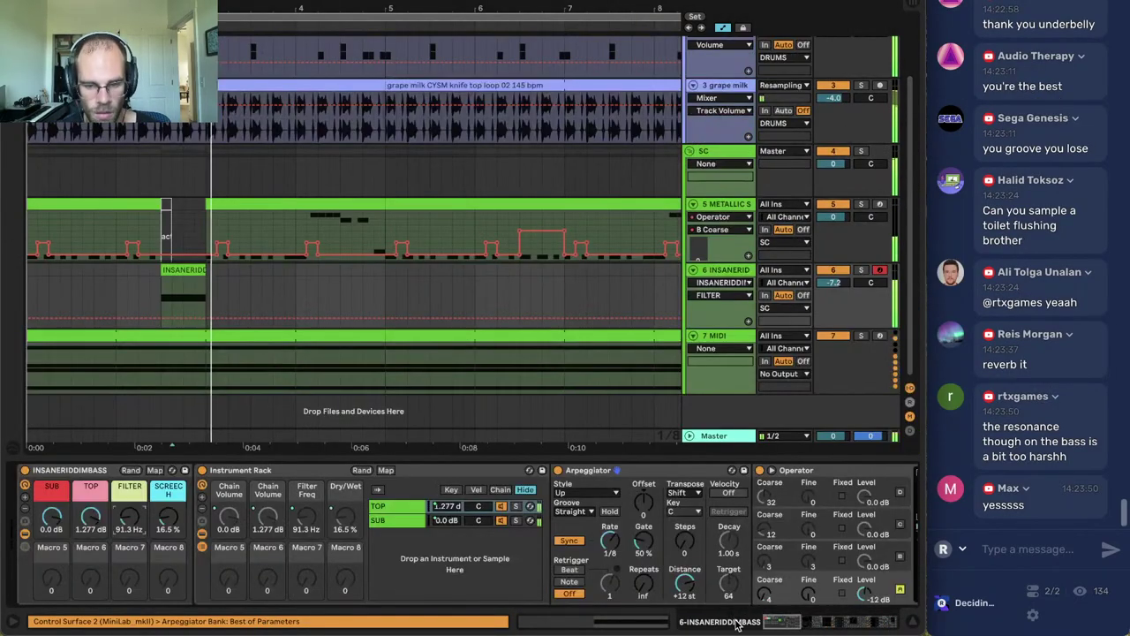
Set oscillator A's Coarse to 2 in the TOP chain's Operator while replaying the bass clip.
left_click(413, 506)
key("space")
key("space")
left_click_drag(767, 593, 766, 608)
key("space")
key("space")
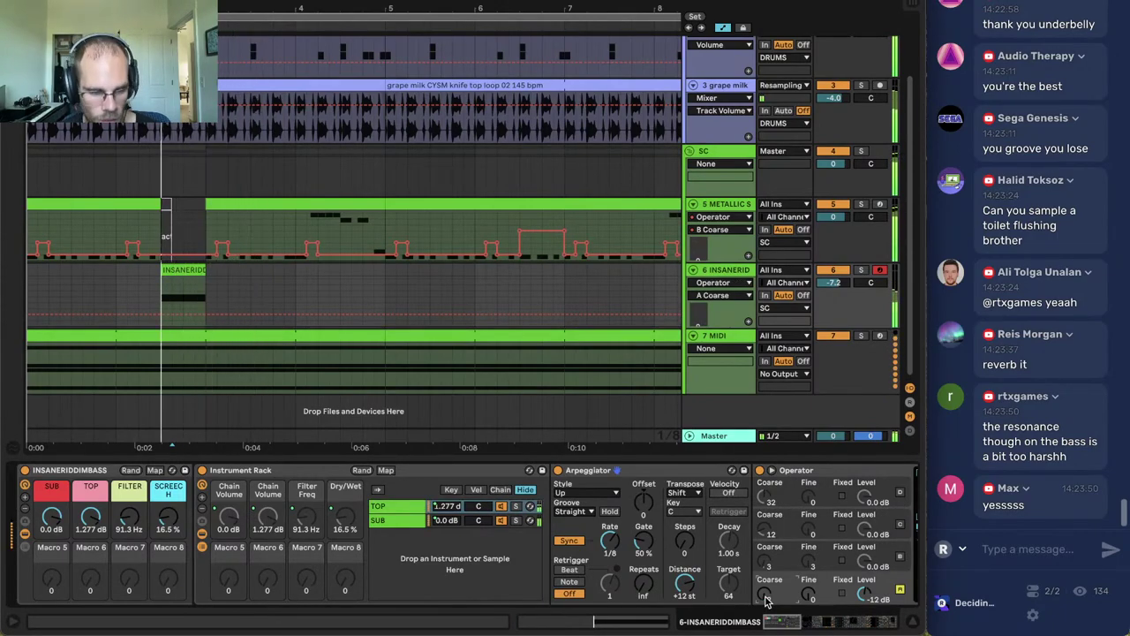
Copy the TOP chain's Arpeggiator into the SUB chain, in front of its Operator.
left_click(588, 470)
key("Delete")
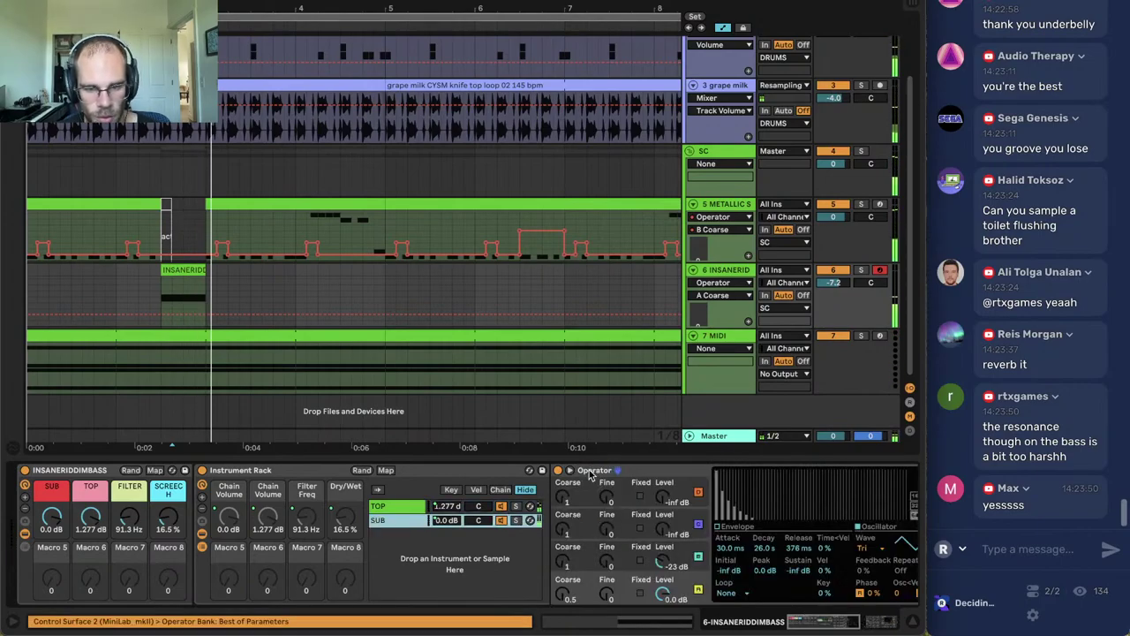
key("ctrl+z")
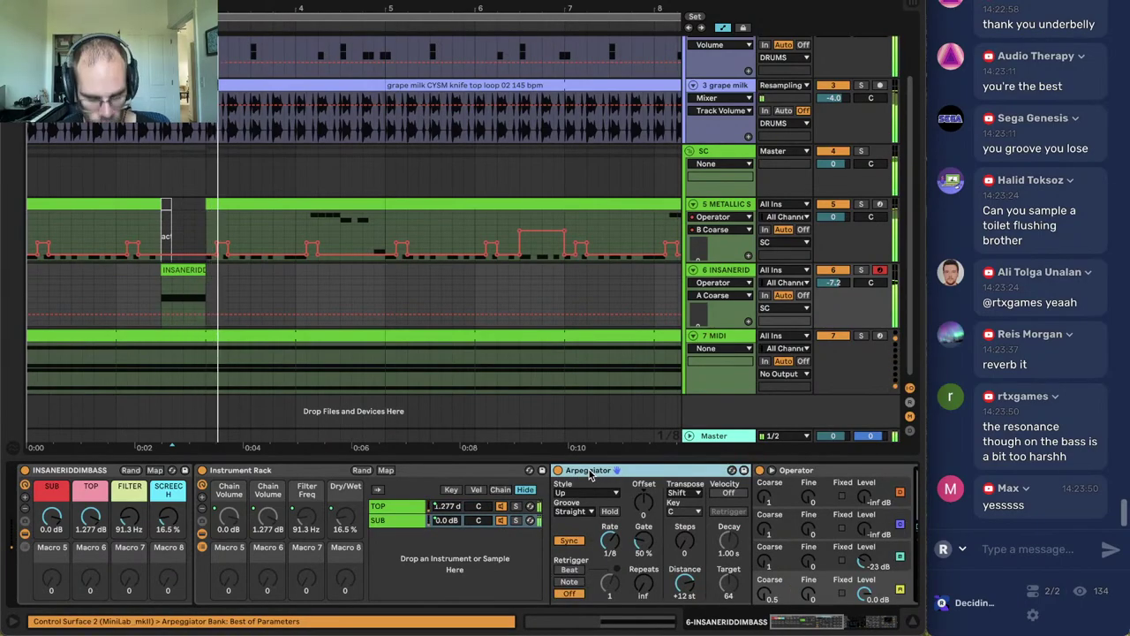
Play the arrangement from the first METALLIC STAB clip to hear the bass fill in context.
key("space")
left_click(76, 202)
key("space")
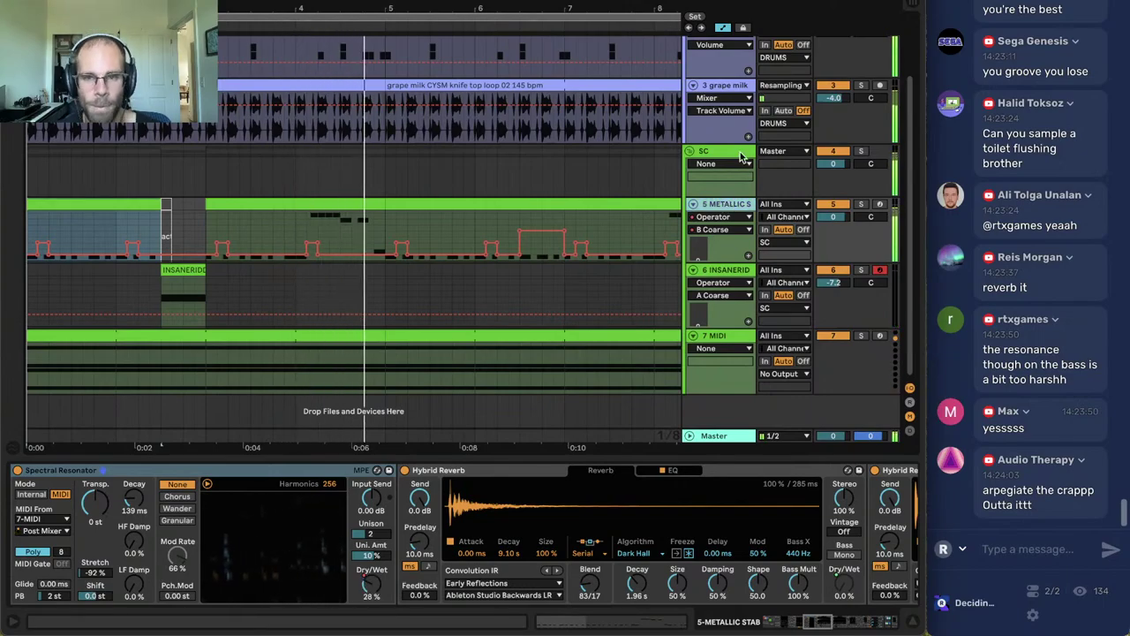
left_click(210, 298)
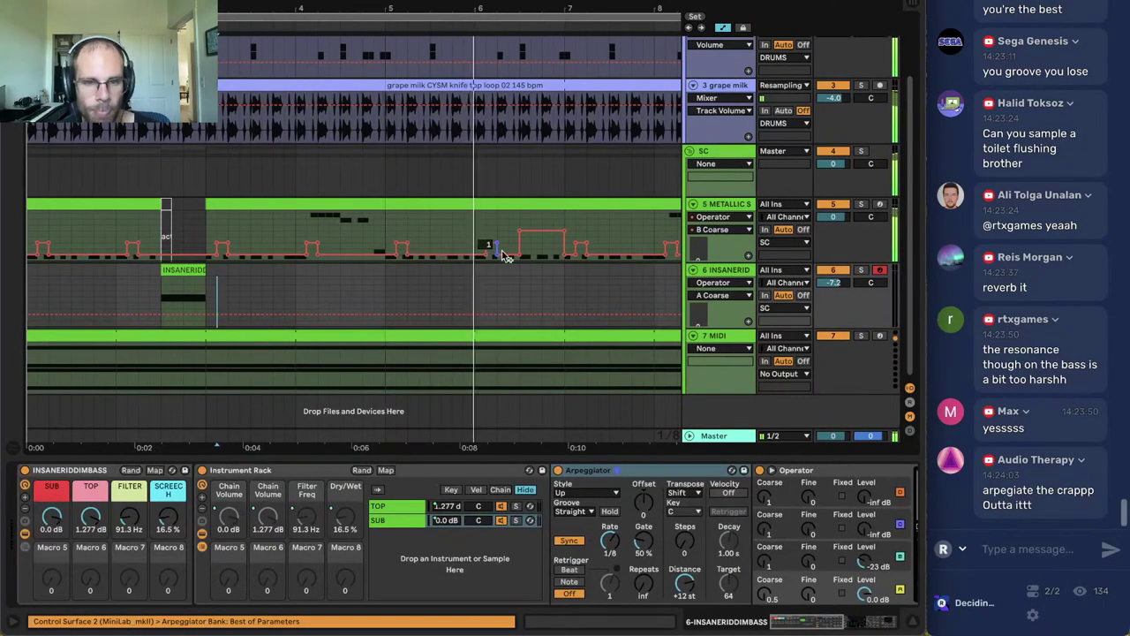
Delete the half-bar section of the METALLIC STAB clip just before bar 7.
left_click(518, 221)
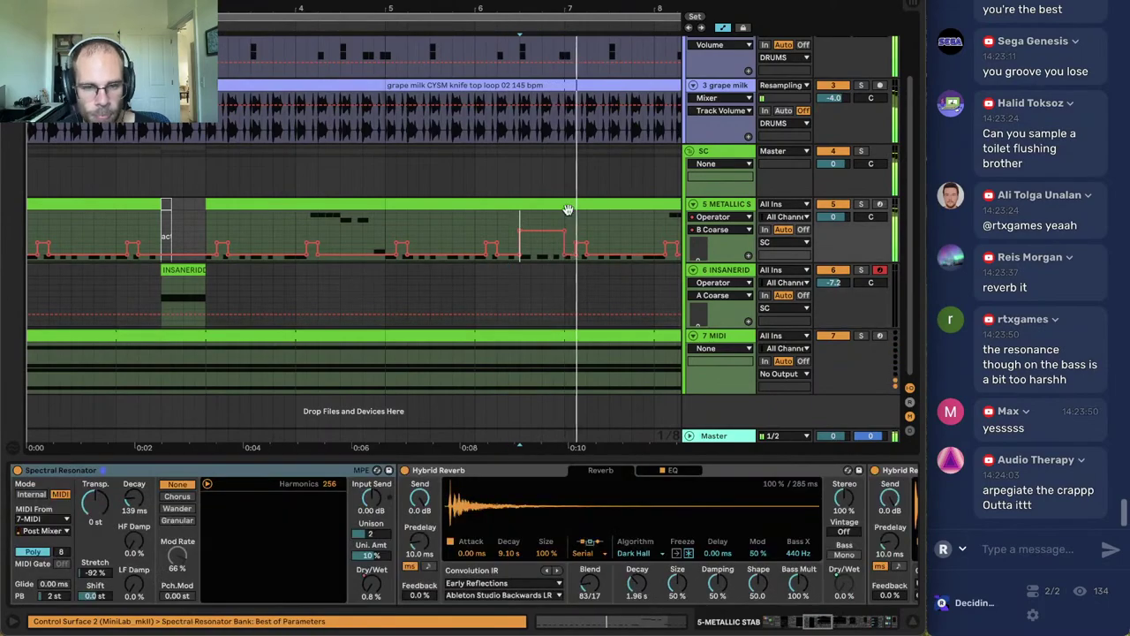
left_click(557, 207)
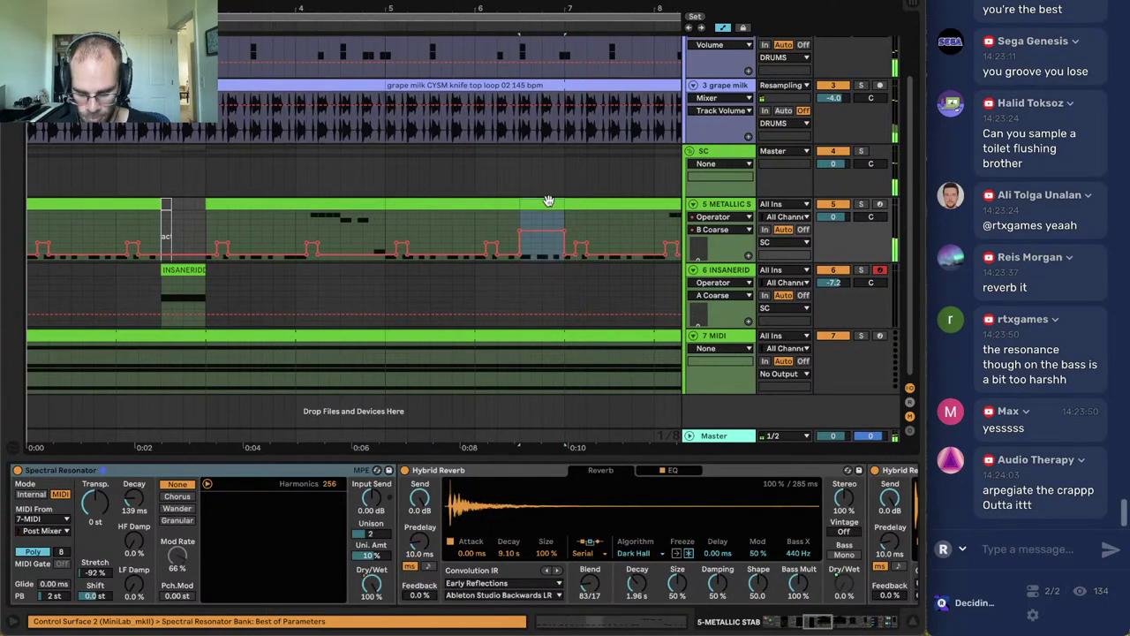
key("Delete")
Copy the INSANERIDDIMBASS clip into the half-bar gap before bar 7 on its own track and play it back.
left_click(193, 270)
key("super+c")
left_click(515, 282)
left_click(521, 286)
key("super+v")
left_click(487, 289)
key("space")
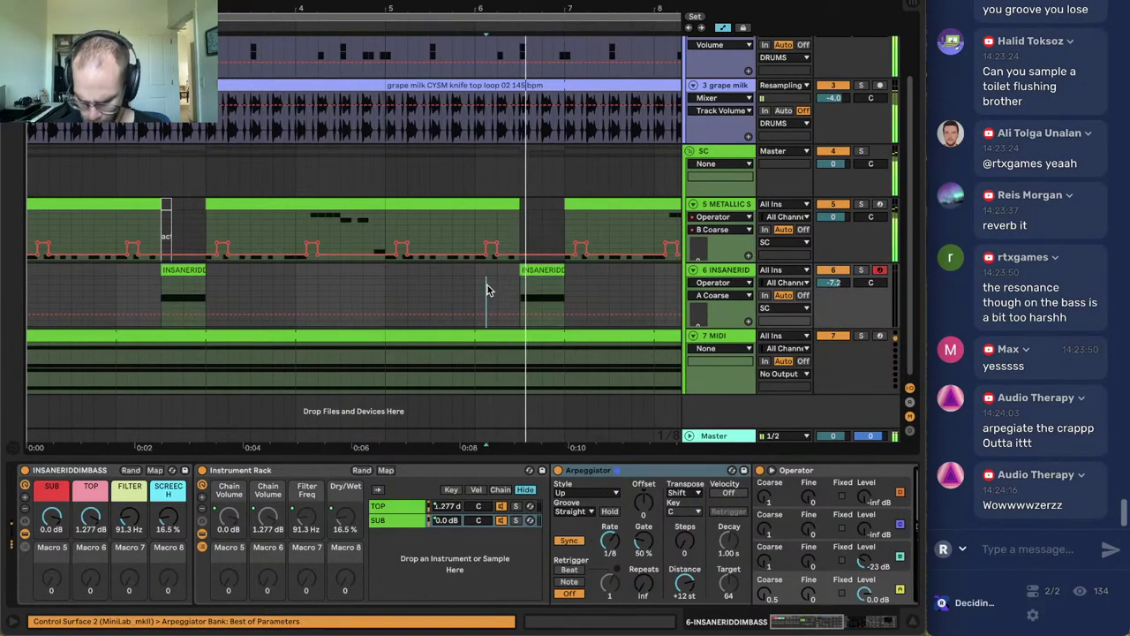
Solo the INSANERIDDIMBASS track and set the Gate of the SUB chain's Arpeggiator to 93%.
left_click(172, 271)
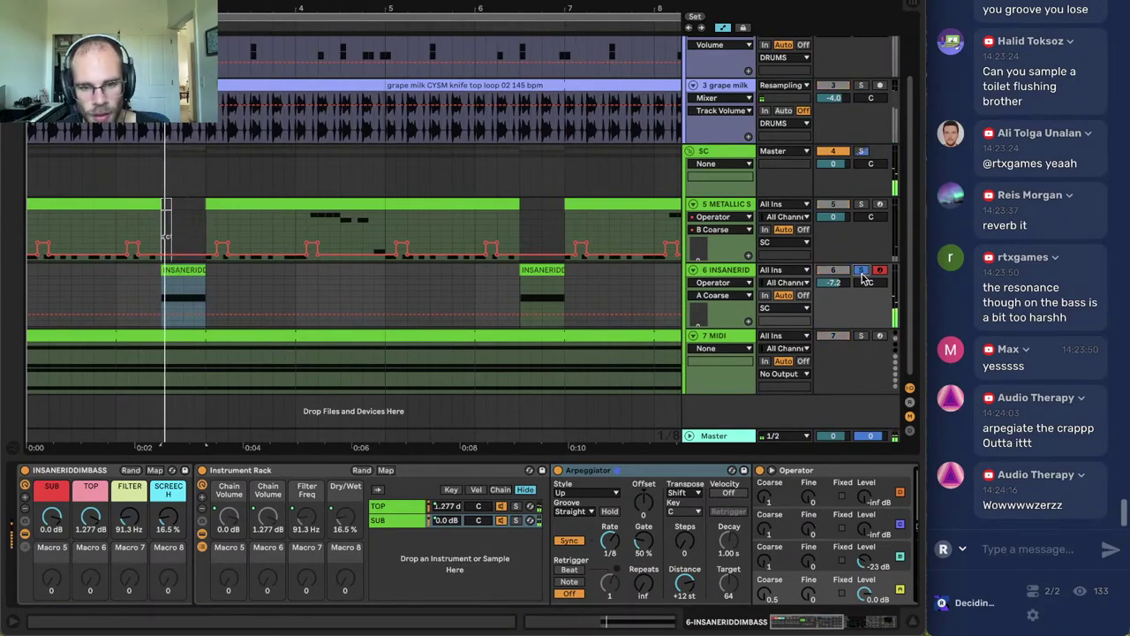
mouse_move(644, 541)
left_mouse_down()
mouse_move(644, 517)
mouse_move(645, 549)
left_mouse_up()
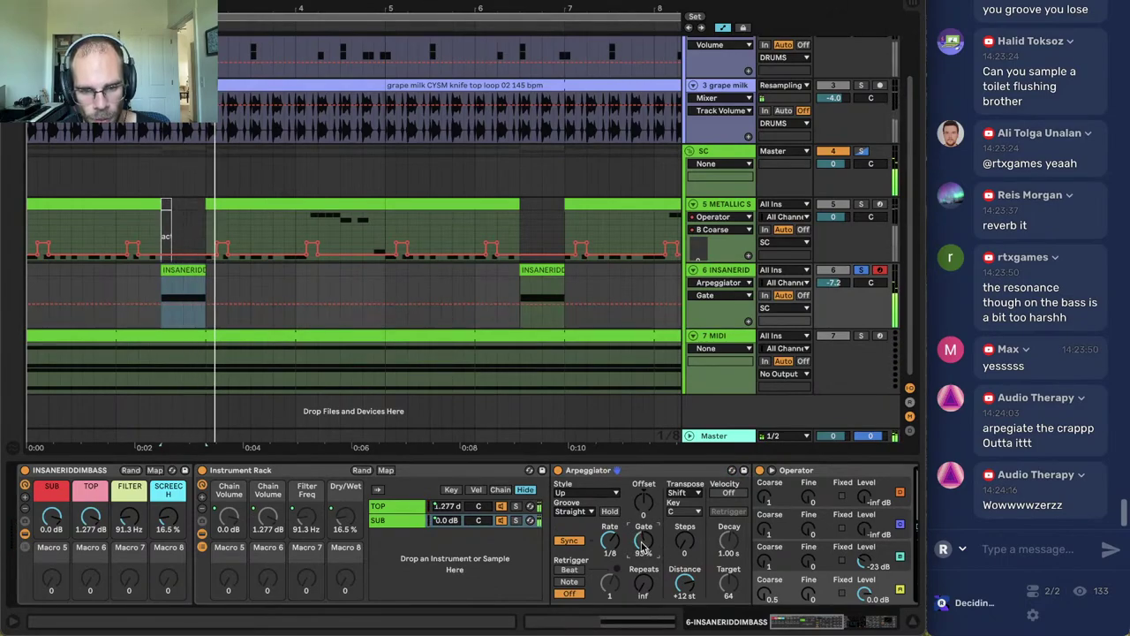
Turn off oscillator B in the SUB chain's Operator, keeping the TOP chain muted only while making the change.
left_click(501, 506)
left_click(415, 521)
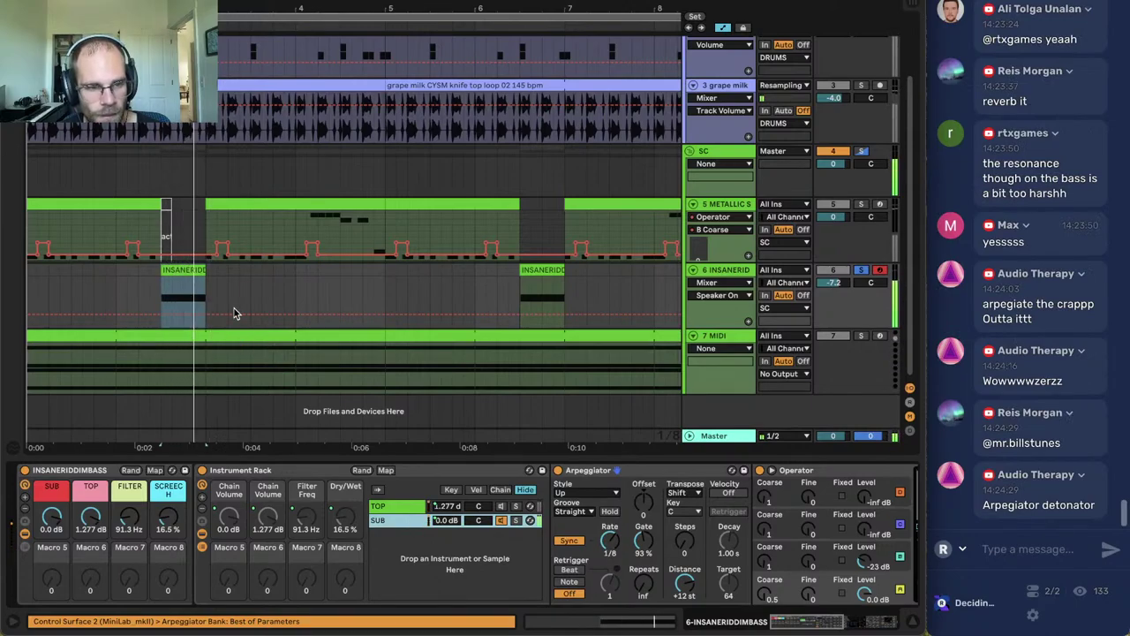
left_click_drag(793, 621, 814, 624)
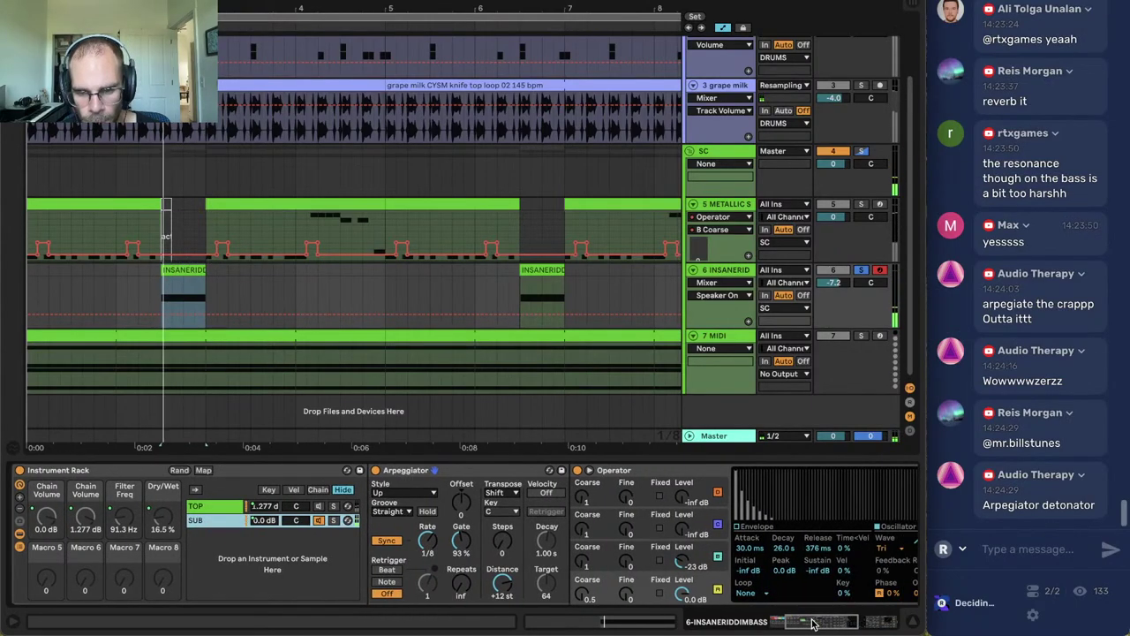
left_click(716, 557)
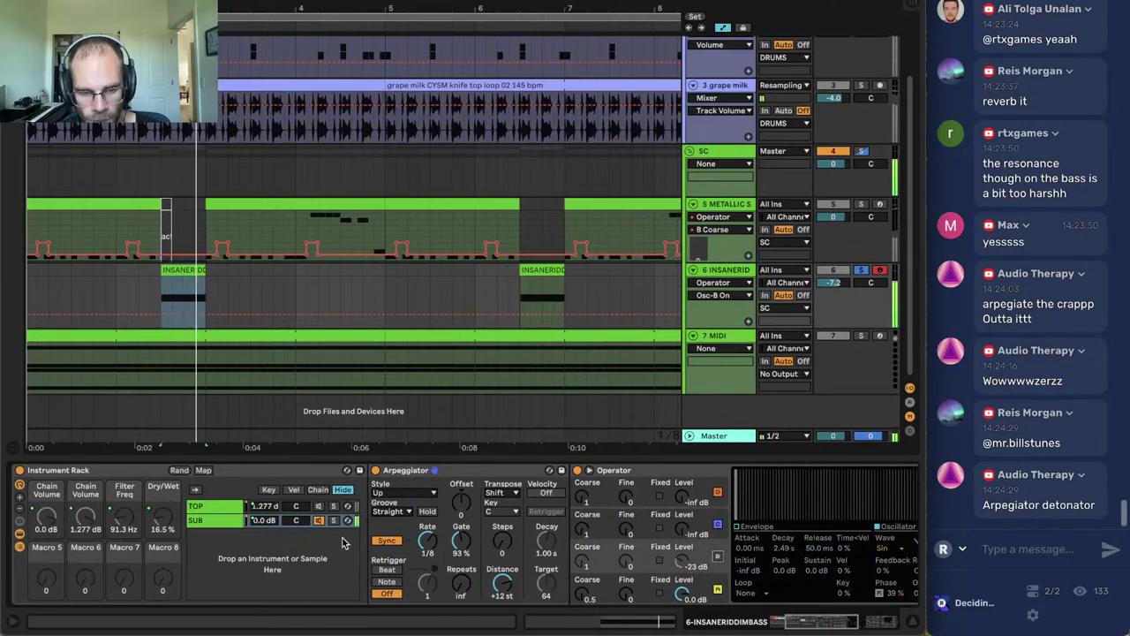
left_click(320, 506)
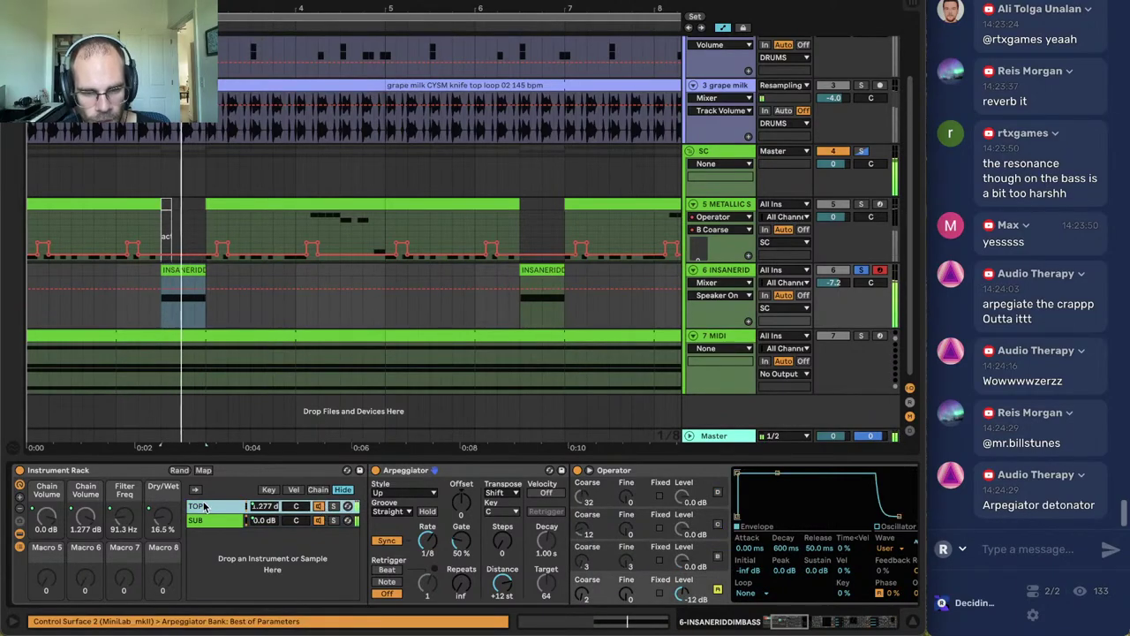
In the TOP chain's Operator, set the filter envelope's Decay to 2.72 s and its Envelope amount to 56%.
left_click_drag(750, 618, 813, 623)
left_click(554, 560)
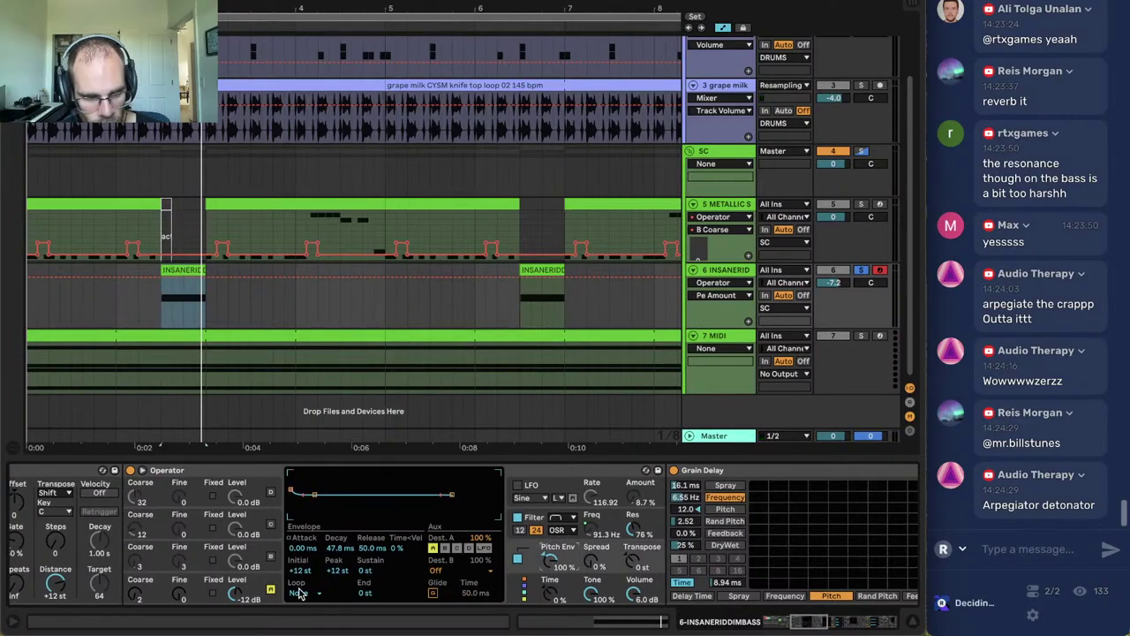
left_click(270, 578)
left_click(541, 518)
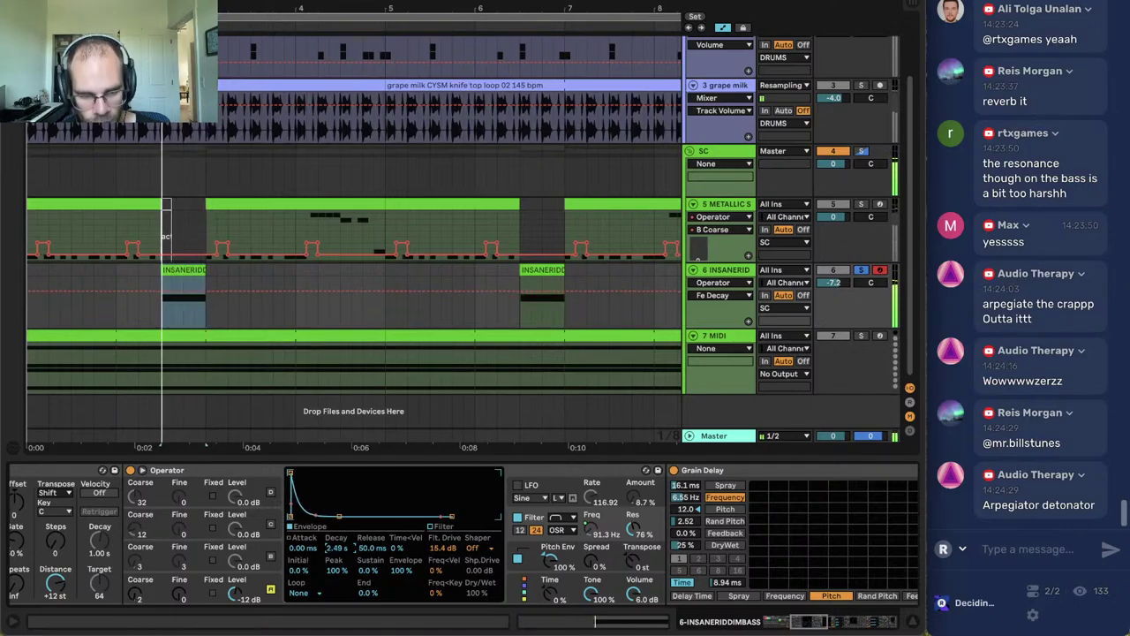
left_click_drag(400, 570, 400, 609)
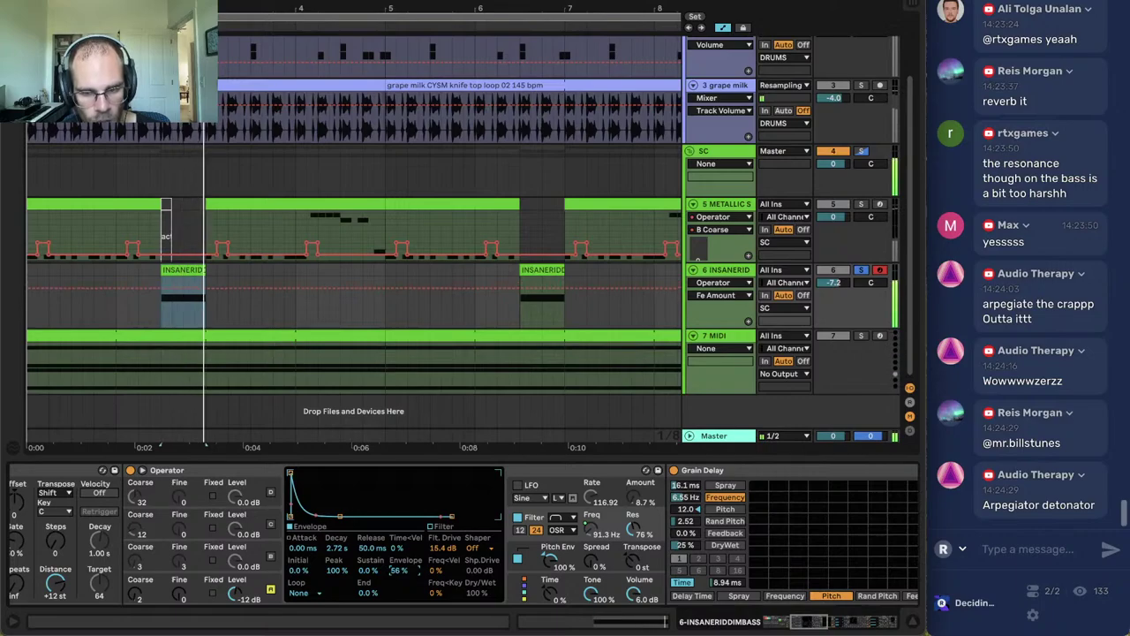
Insert soothe2 before Duck_Buddy on the SC group, keeping its factory default preset.
left_click(736, 153)
key("ctrl+alt+b")
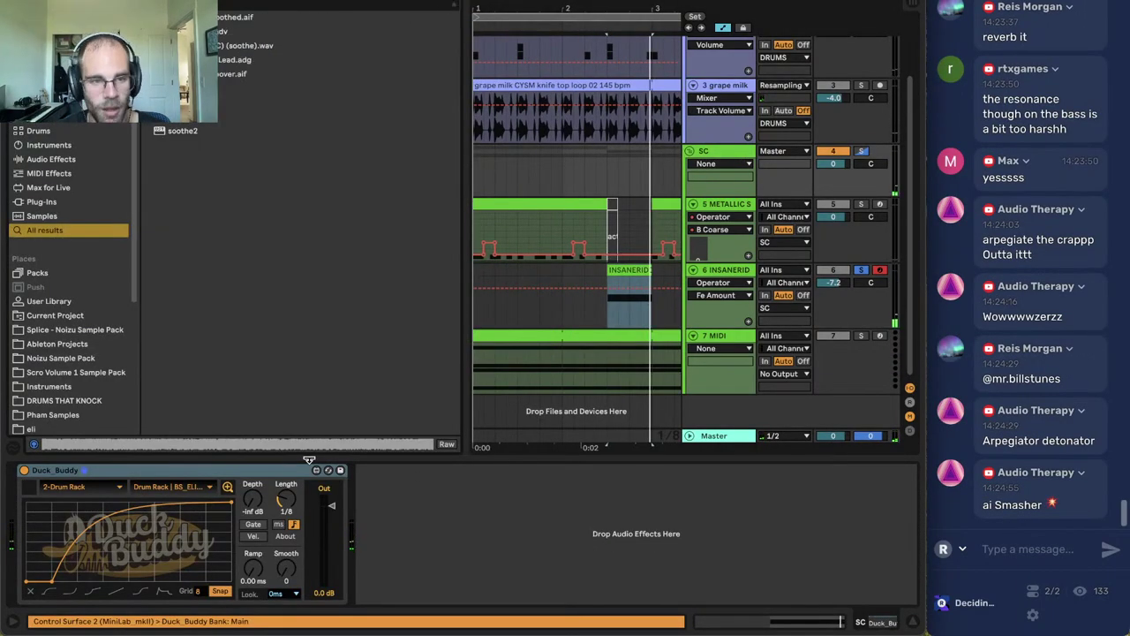
left_click_drag(190, 88, 28, 527)
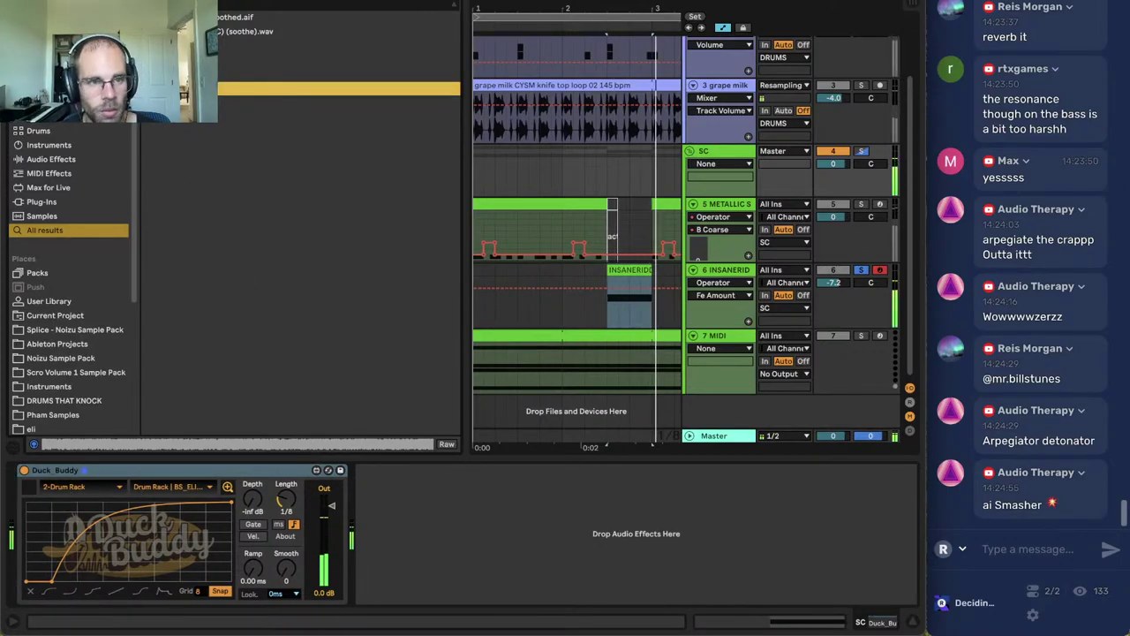
left_click_drag(190, 88, 468, 540)
left_click_drag(411, 473, 12, 480)
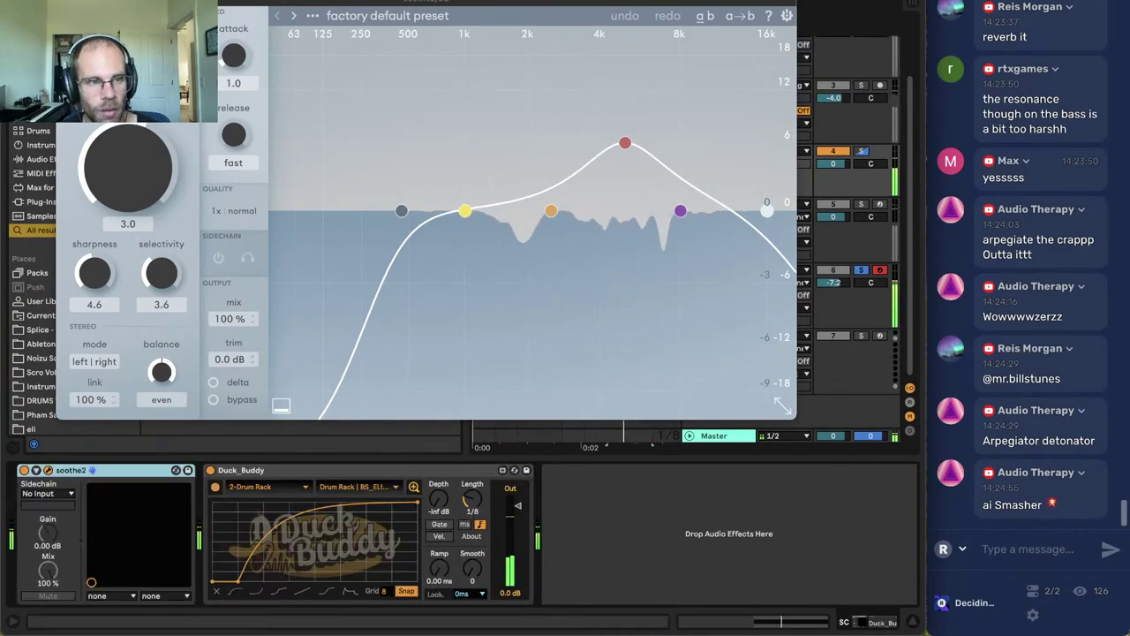
left_click(67, 2)
key("super+alt+b")
Turn off the solos on the SC group and the INSANERIDDIMBASS track and play back the full mix.
left_click(862, 140)
left_click(861, 153)
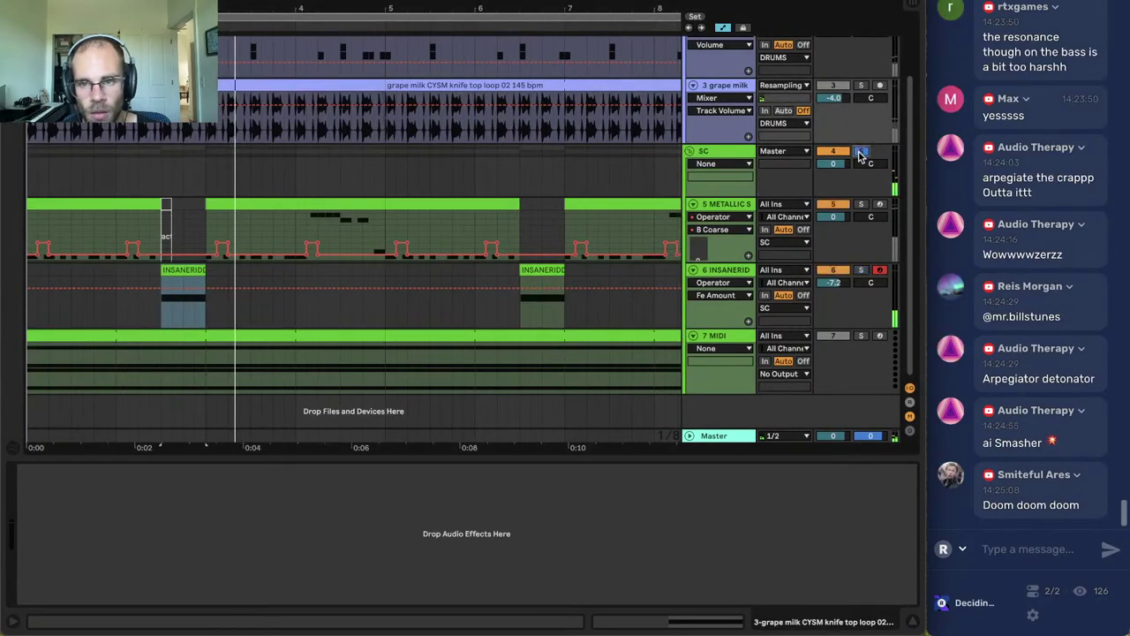
key("space")
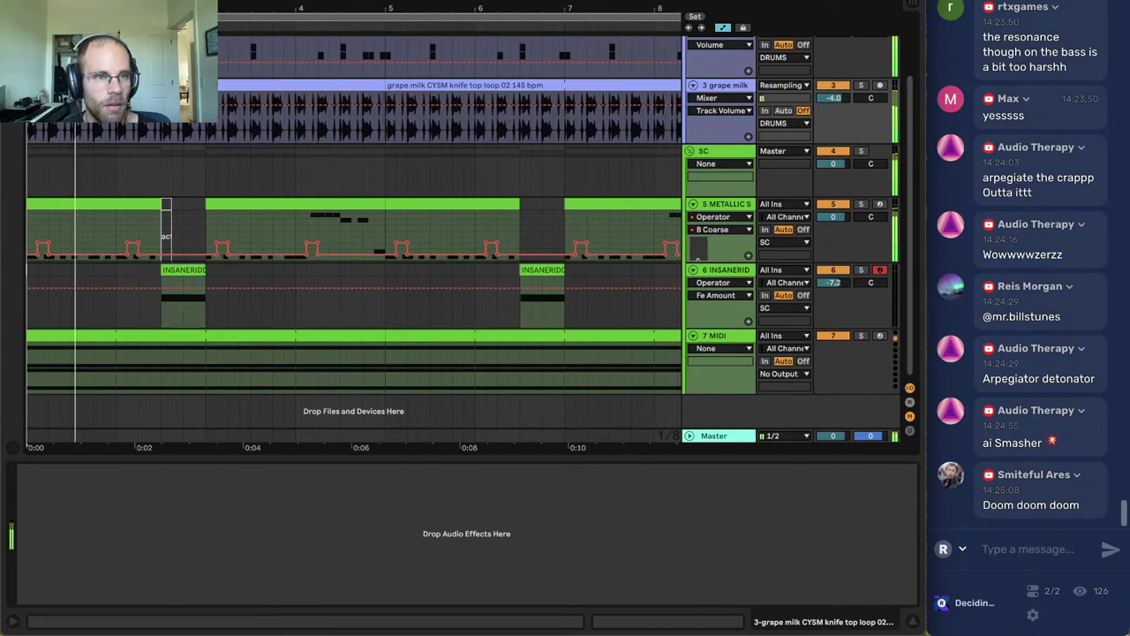
key("plus")
key("plus")
left_click(149, 186)
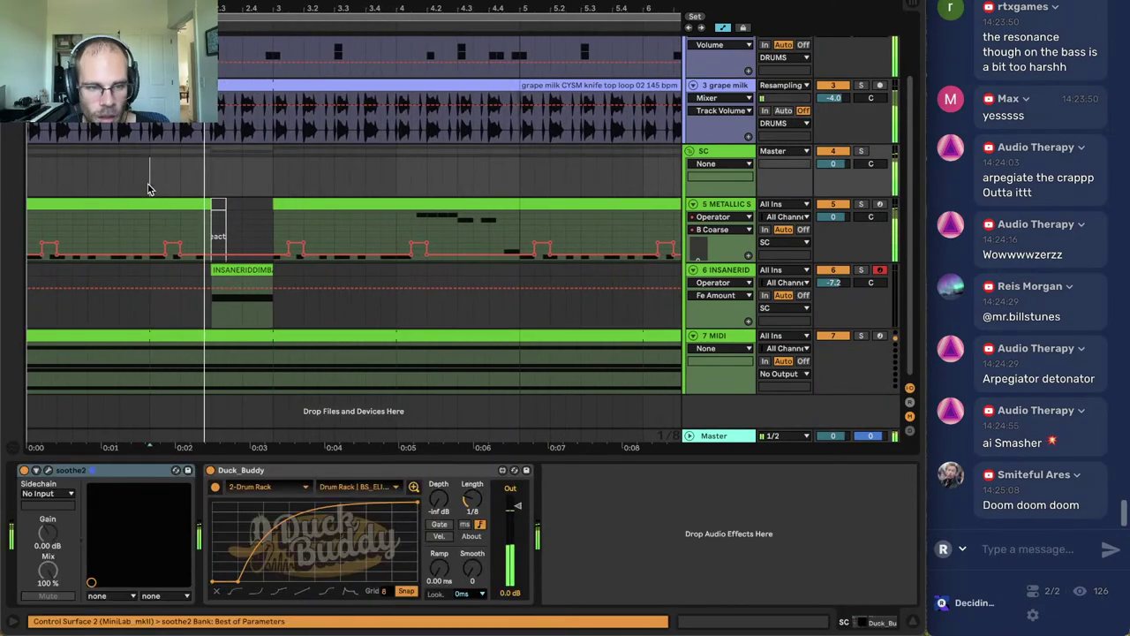
Set the INSANERIDDIMBASS track's volume to -5.1 dB and replay its first fill.
left_click(246, 267)
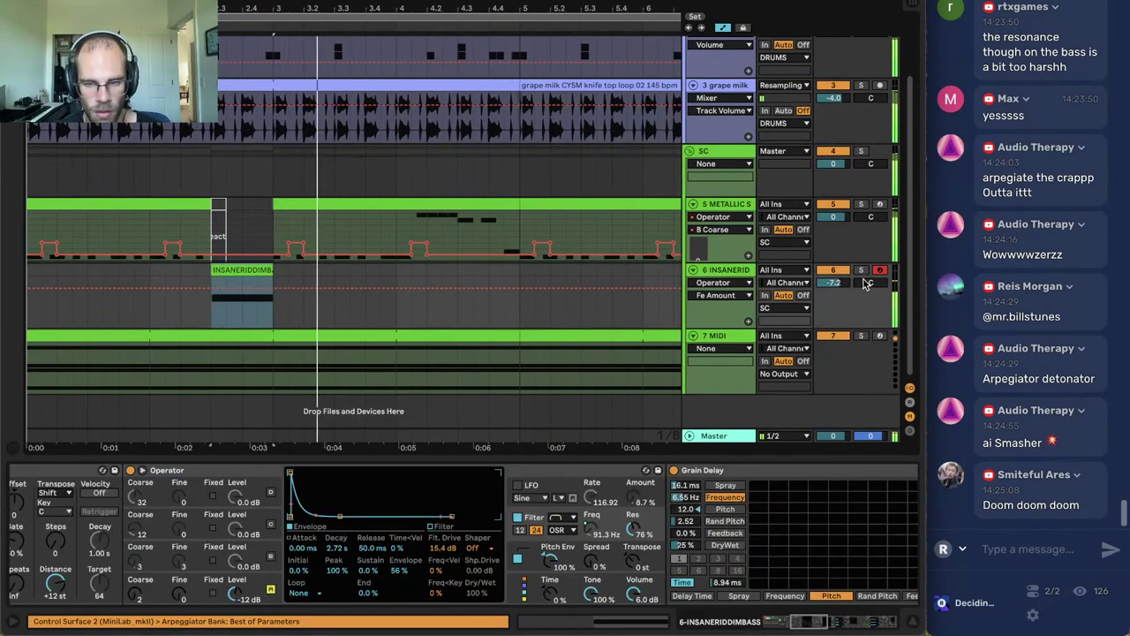
left_click_drag(250, 260, 247, 265)
left_click(246, 269)
key("minus")
key("minus")
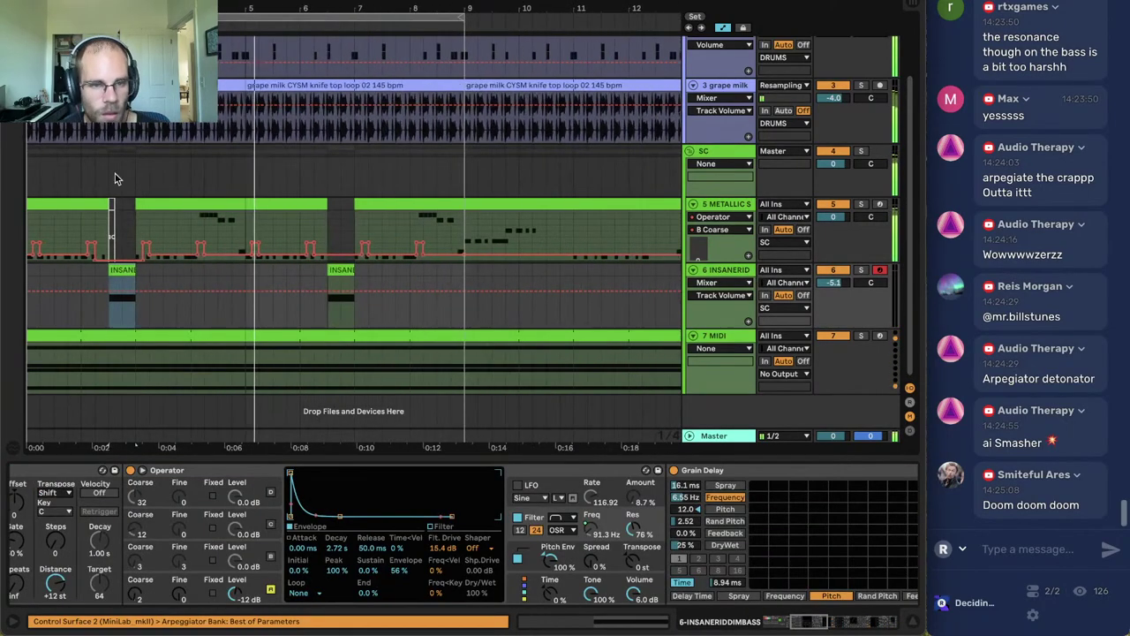
left_click(165, 276)
left_click(122, 271)
key("space")
key("space")
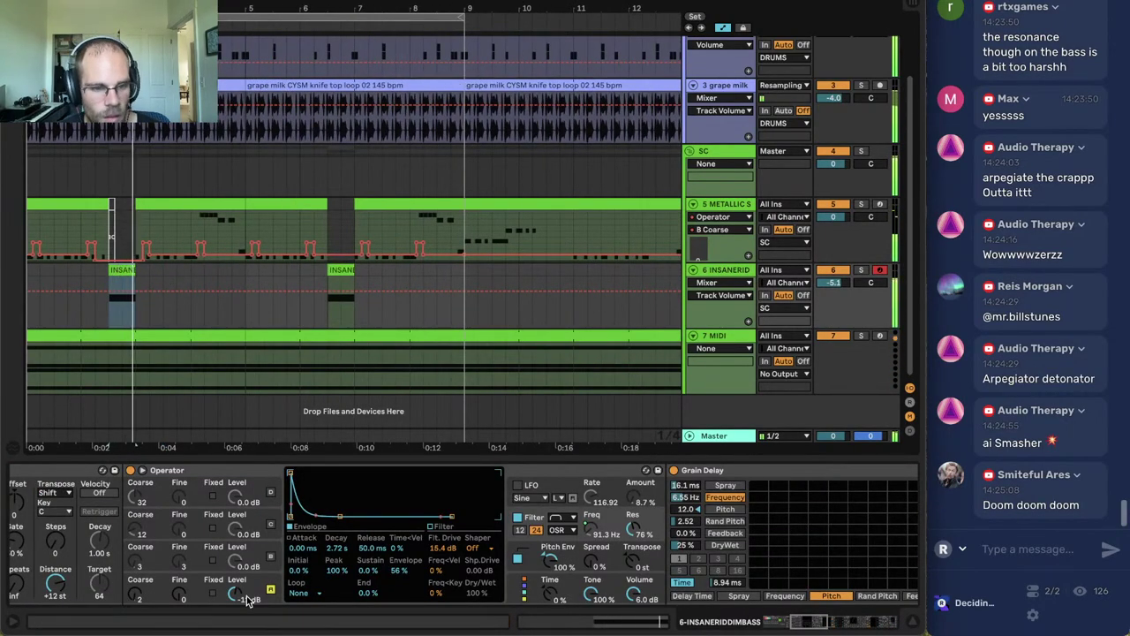
In the TOP chain's Operator, set oscillator A's Coarse to 1 and play it back.
left_click(821, 623)
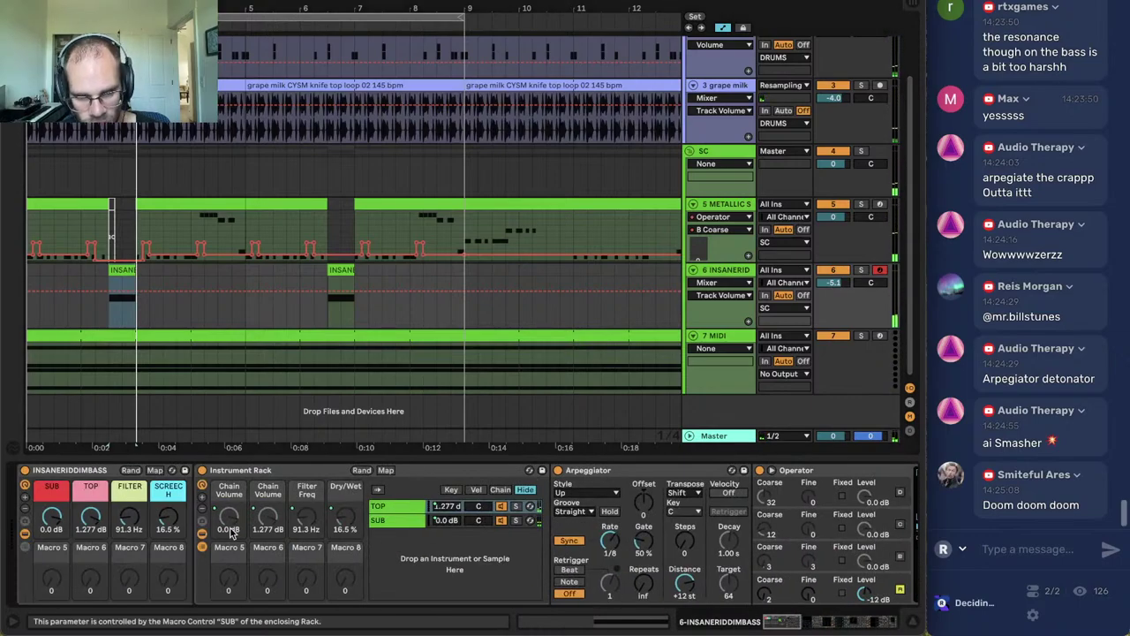
left_click(768, 623)
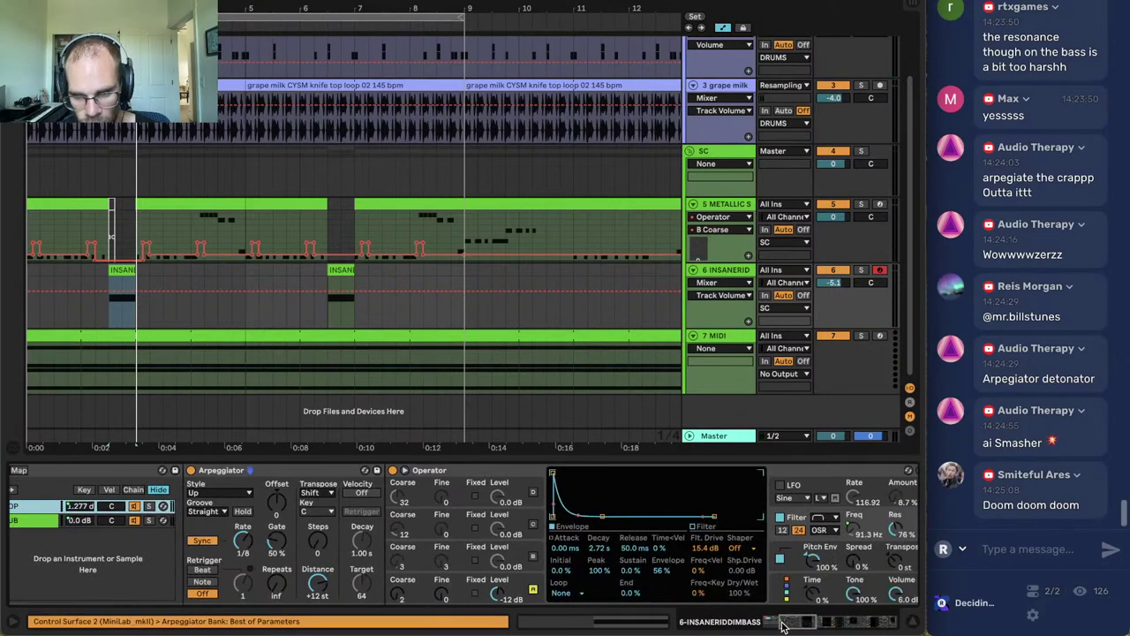
key("space")
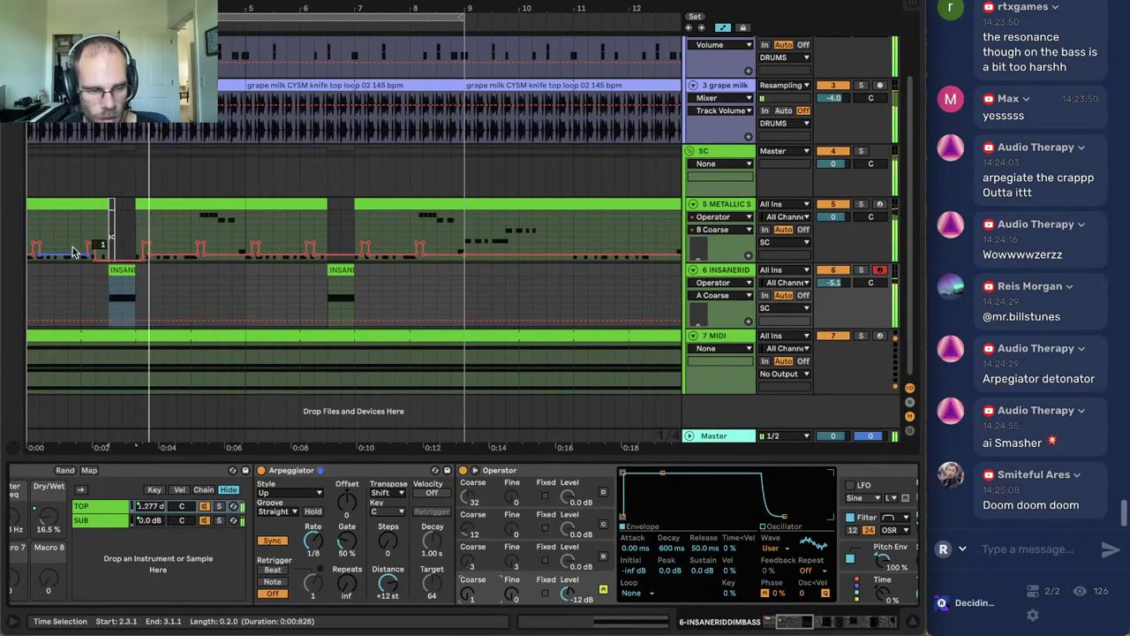
In the SUB chain's Operator, set oscillator A's envelope Sustain to 0.0 dB and Release to 4.31 ms.
left_click(101, 522)
left_click(102, 523)
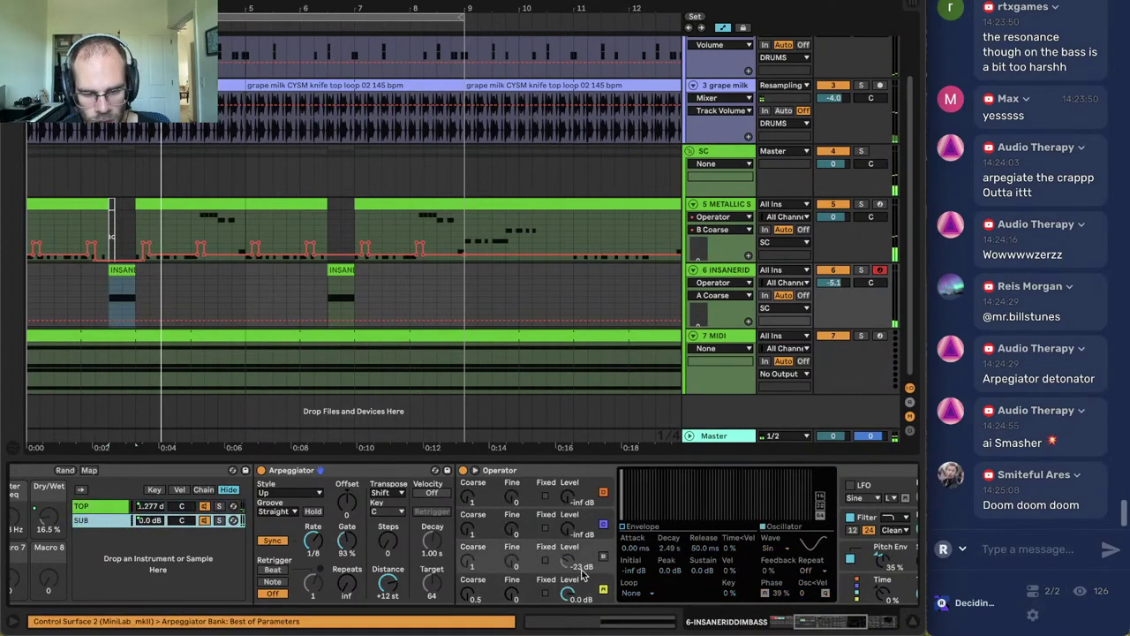
left_click(588, 579)
left_click(638, 533)
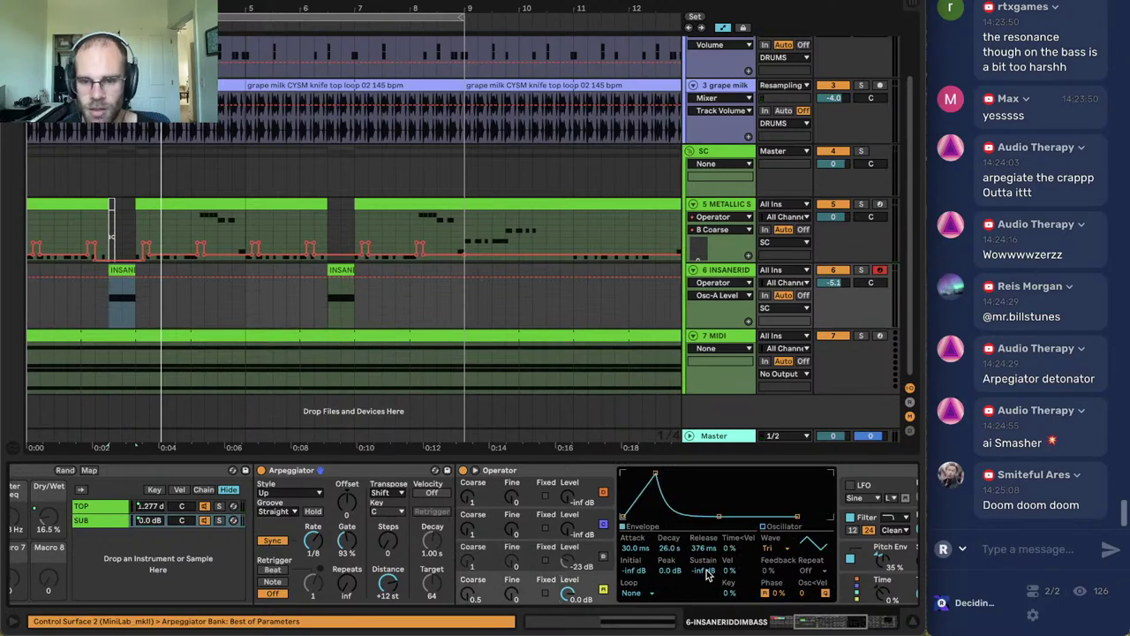
left_click_drag(705, 548, 703, 495)
key("space")
key("space")
key("space")
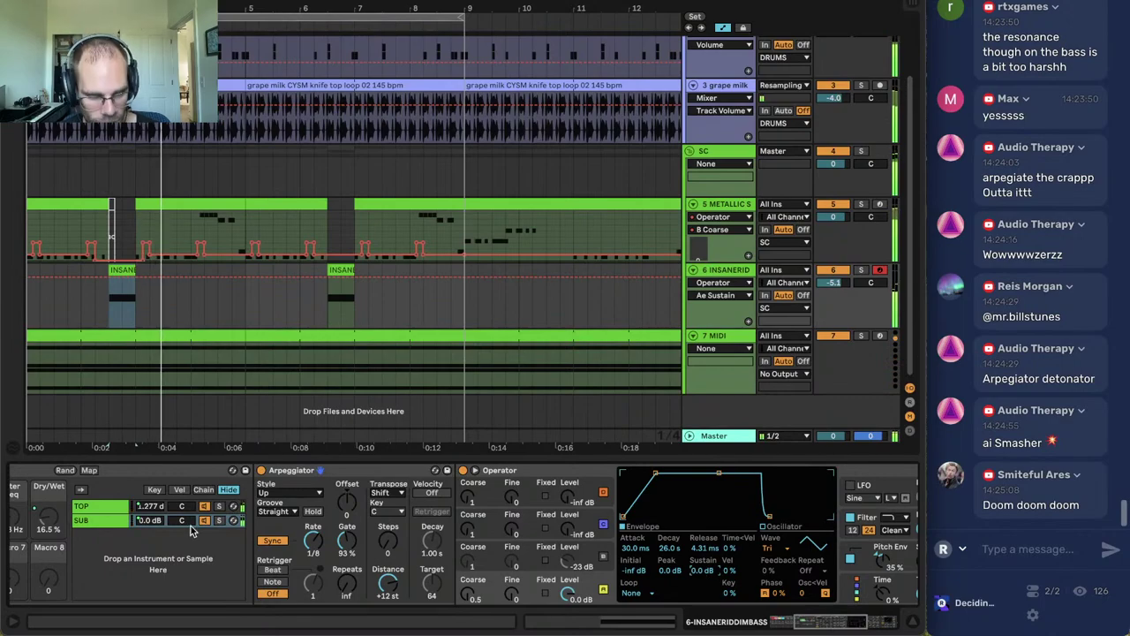
Audition the rack's chains separately by muting TOP, then muting SUB instead.
left_click(202, 509)
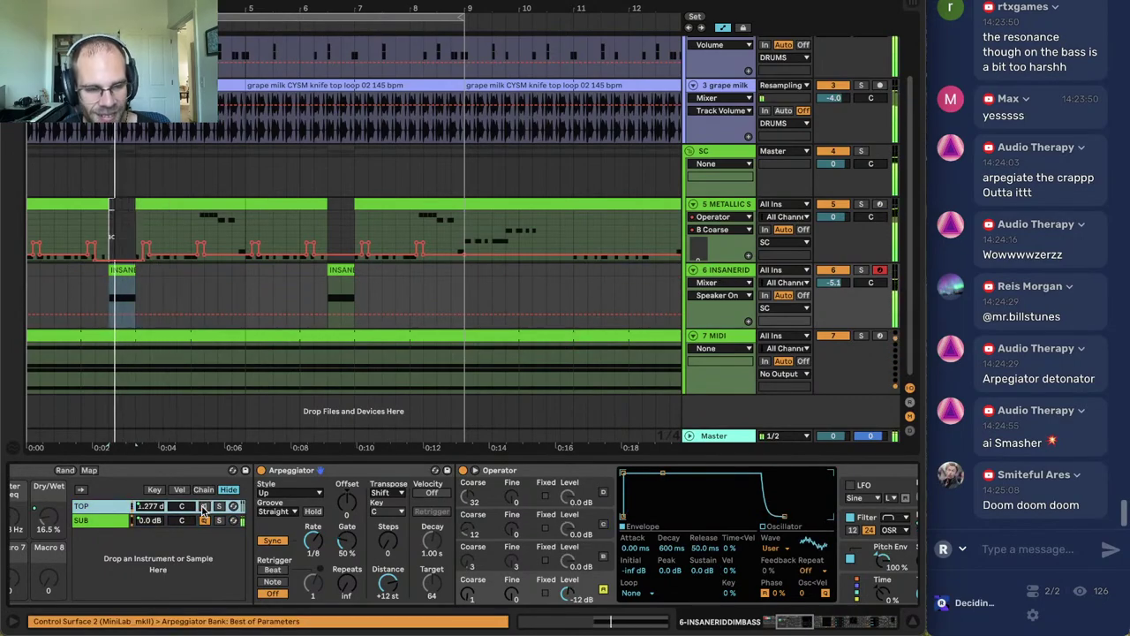
left_click(179, 523)
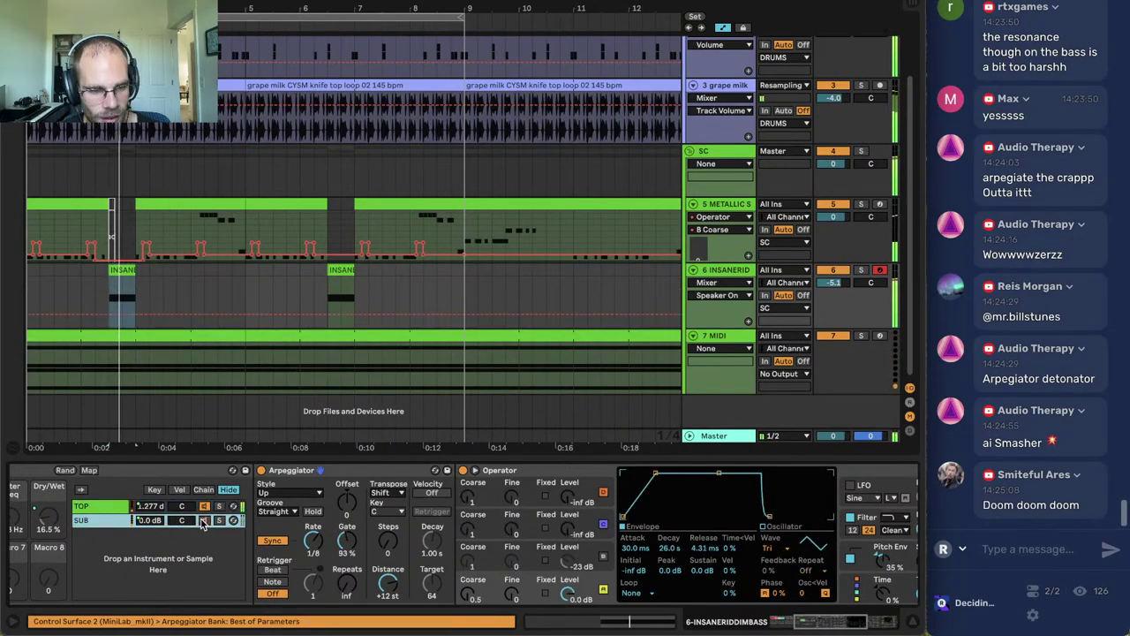
left_click(84, 508)
Add an EQ Eight to the TOP chain, adjust its band 1 frequency, and unmute the SUB chain.
left_click_drag(792, 623, 874, 632)
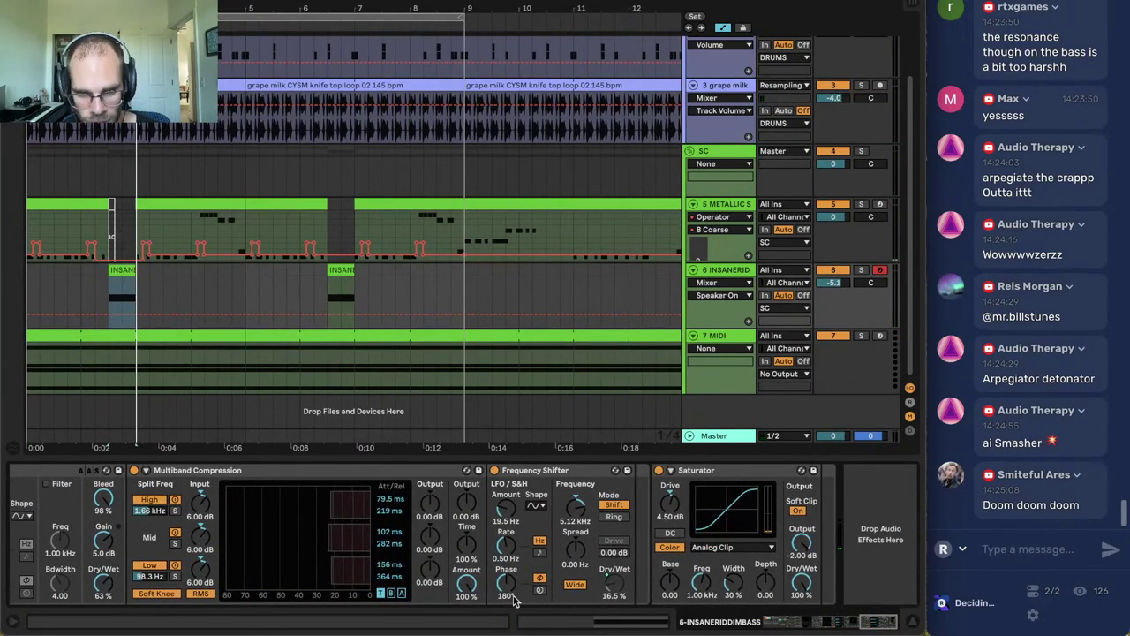
key("super+f")
type("eq")
left_click_drag(181, 32, 506, 457)
key("space")
left_click_drag(858, 618, 778, 628)
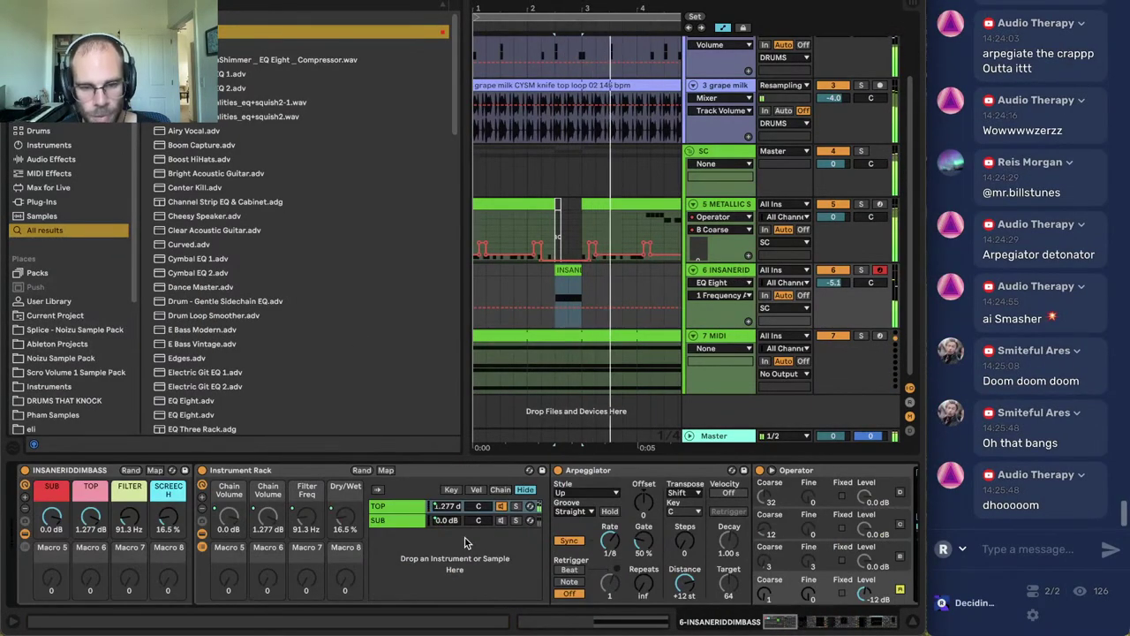
left_click(498, 523)
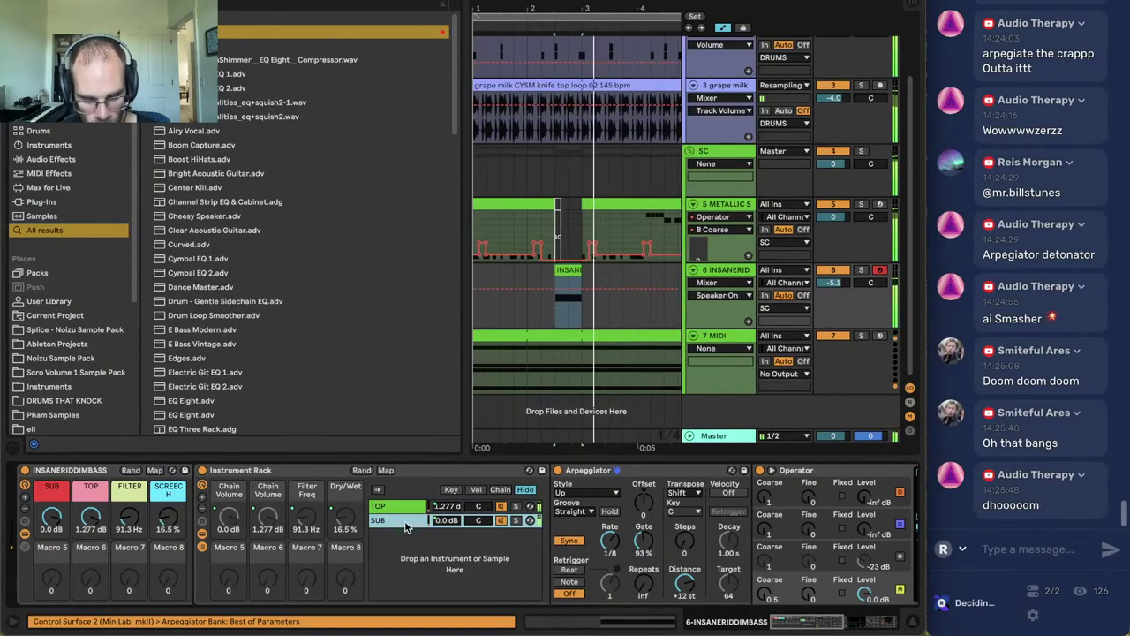
Copy the phat v3.1 rack from the METALLIC STAB track to the end of the INSANERIDDIMBASS device chain.
key("space")
left_click(729, 207)
left_click_drag(829, 620, 955, 608)
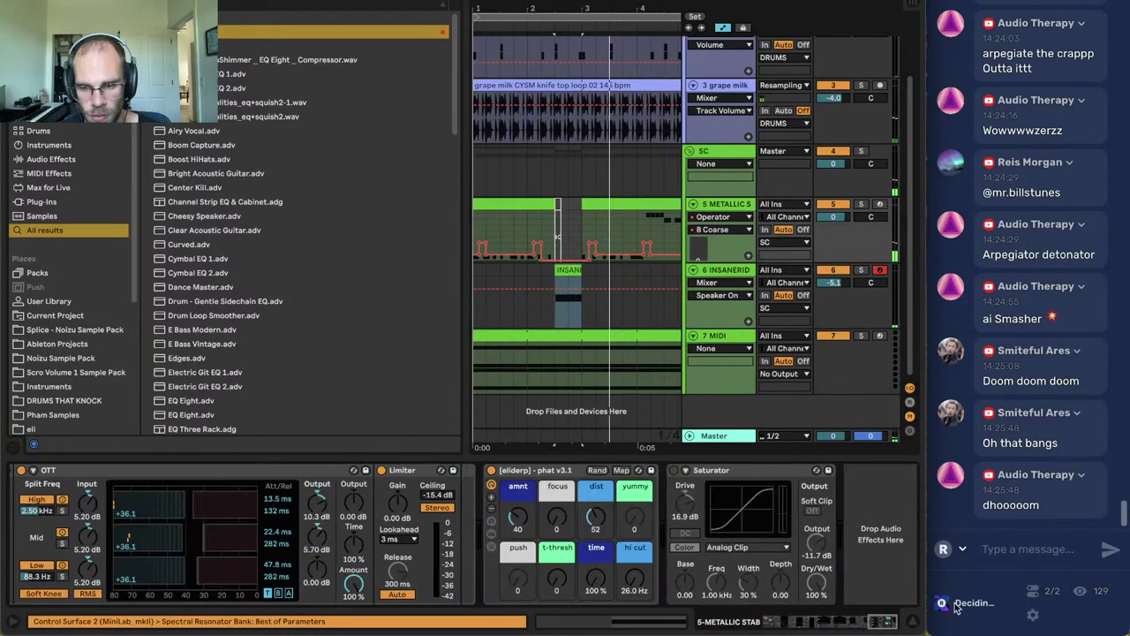
key("Down")
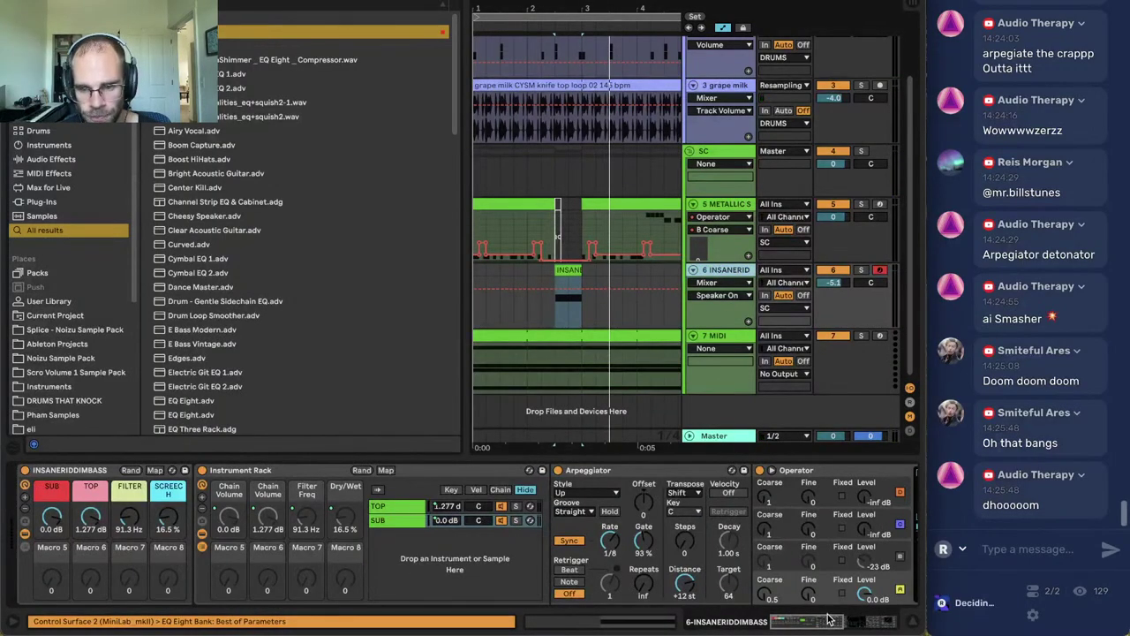
left_click_drag(829, 620, 992, 606)
left_click(888, 550)
key("super+v")
key("space")
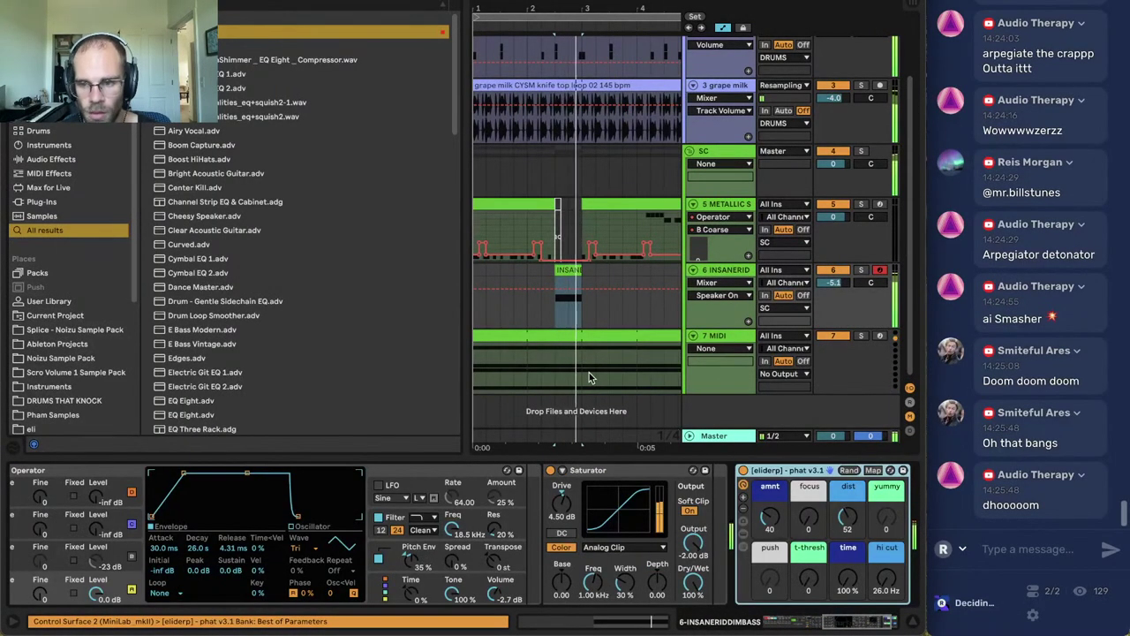
Hide the browser and the automation lanes, then audition the arrangement around the two bass fills.
left_click(14, 6)
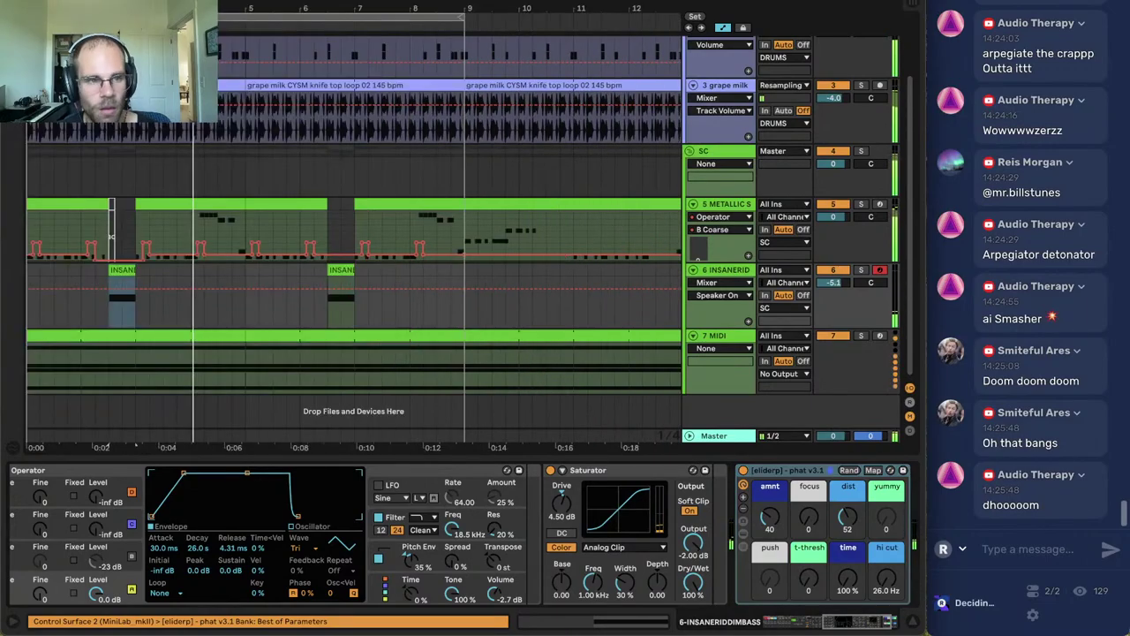
key("a")
left_click(186, 211)
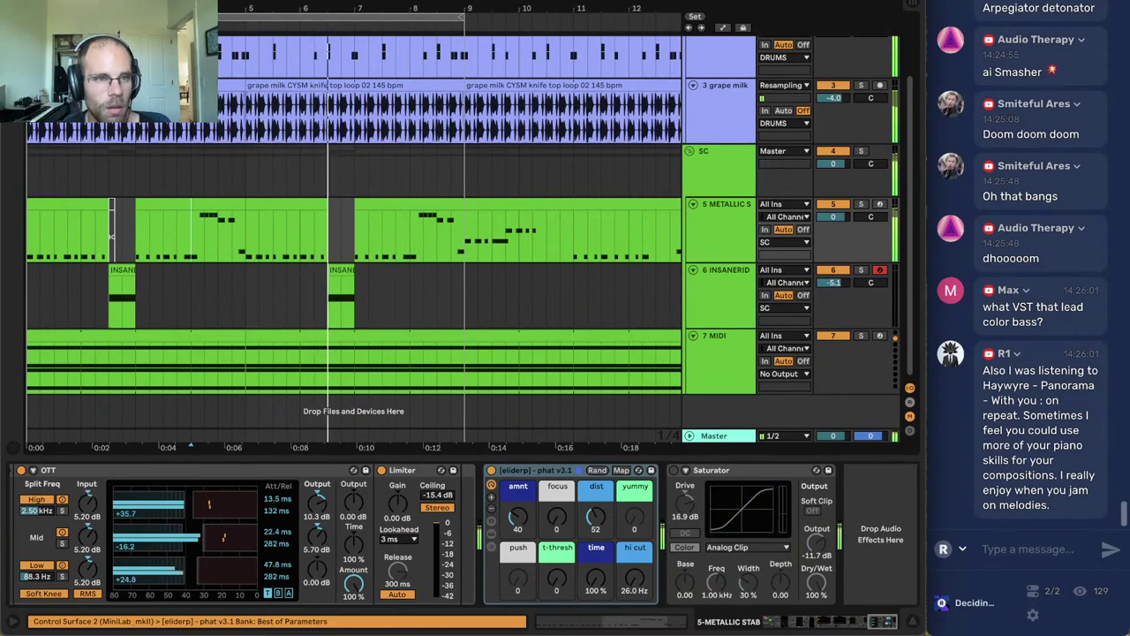
left_click(257, 299)
left_click(697, 279)
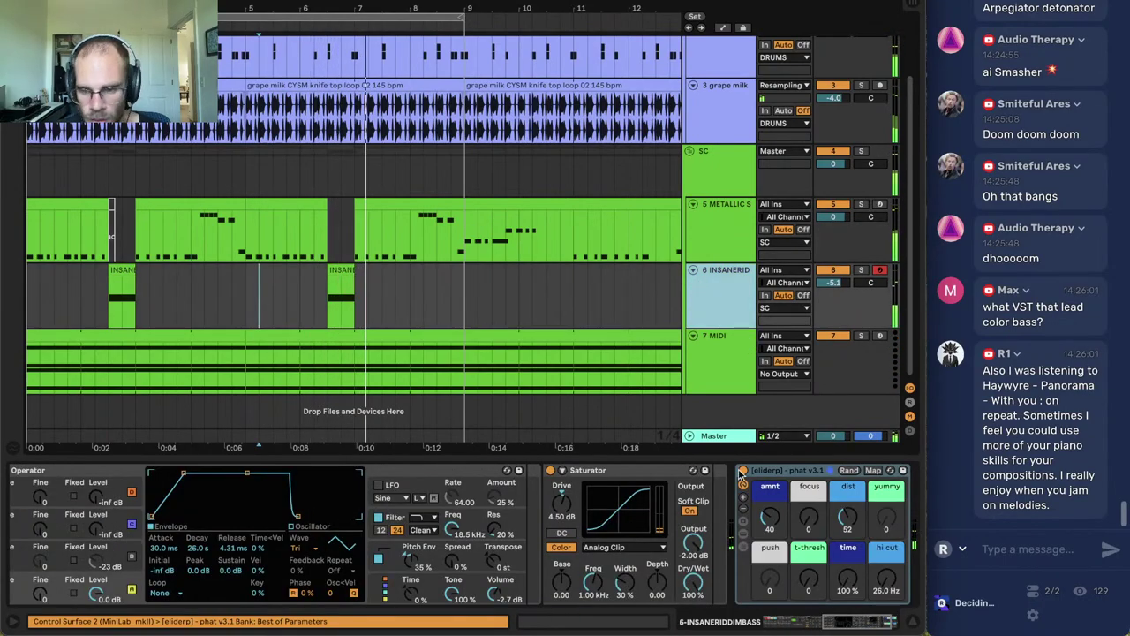
left_click(315, 299)
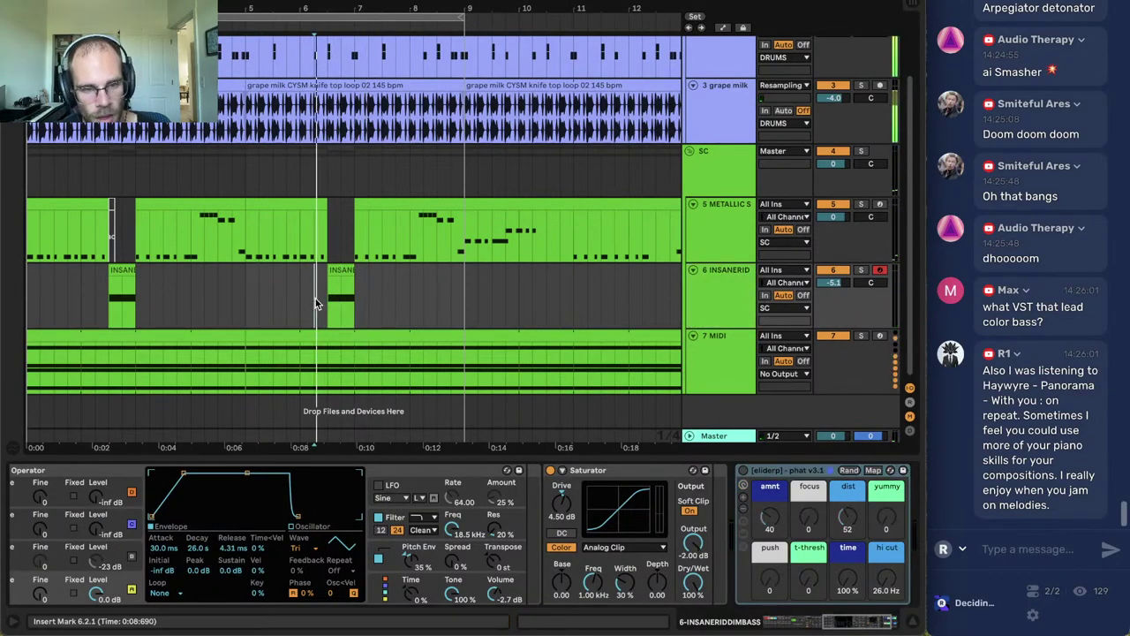
left_click_drag(110, 9, 196, 62)
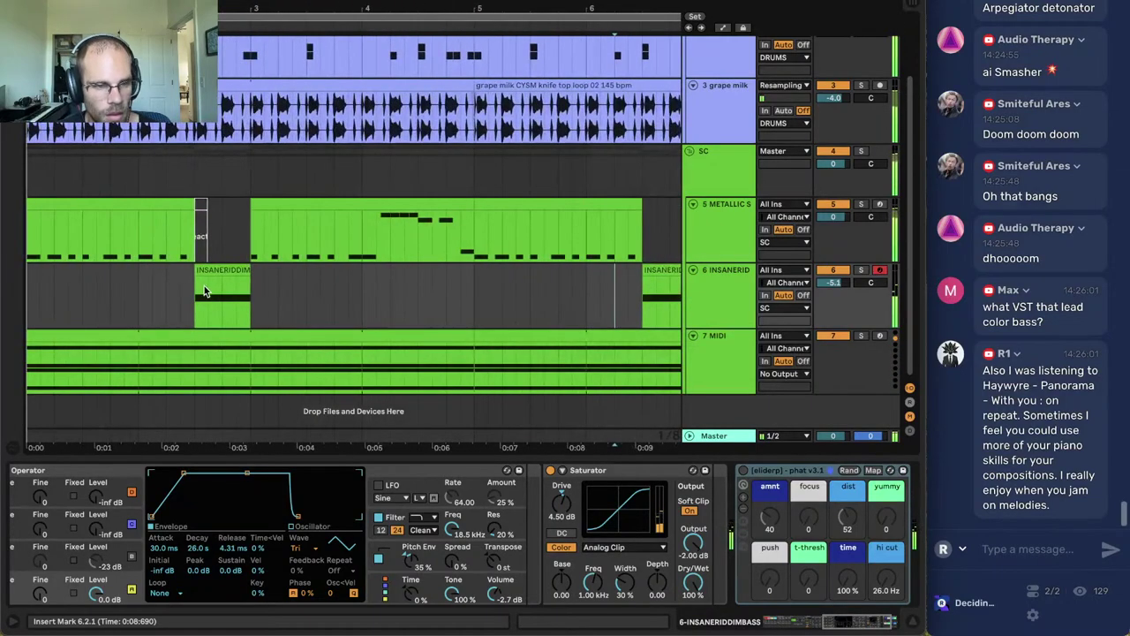
left_click(213, 272)
Find and copy the METALLIC STAB track's Hybrid Reverb that uses the C Minor Chord impulse response.
left_click_drag(843, 629, 713, 616)
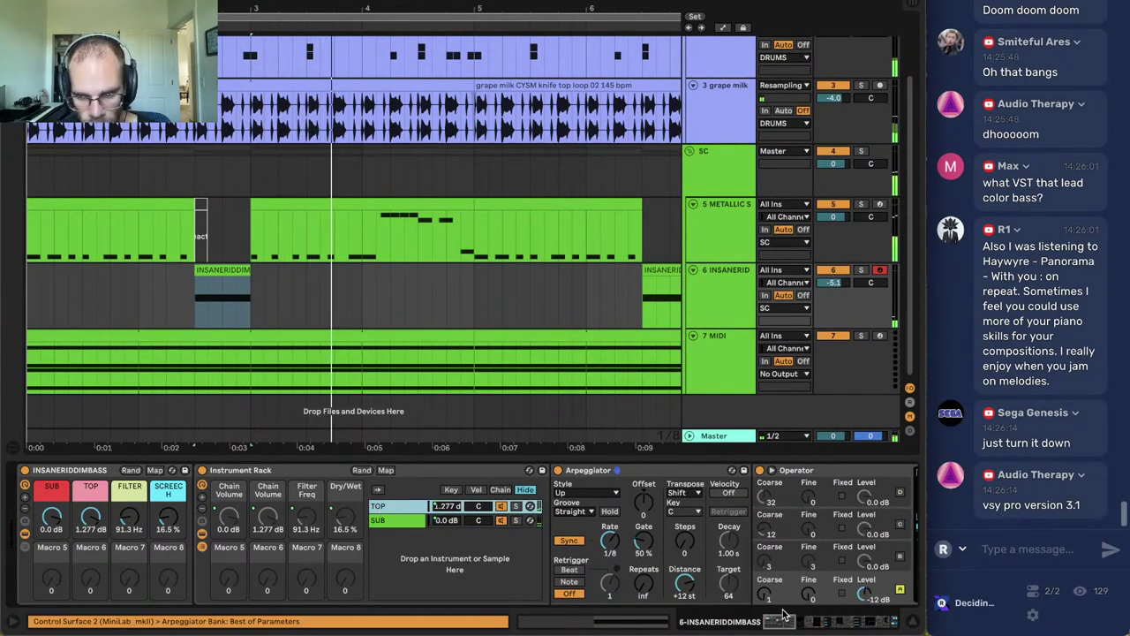
left_click(724, 245)
left_click(868, 624)
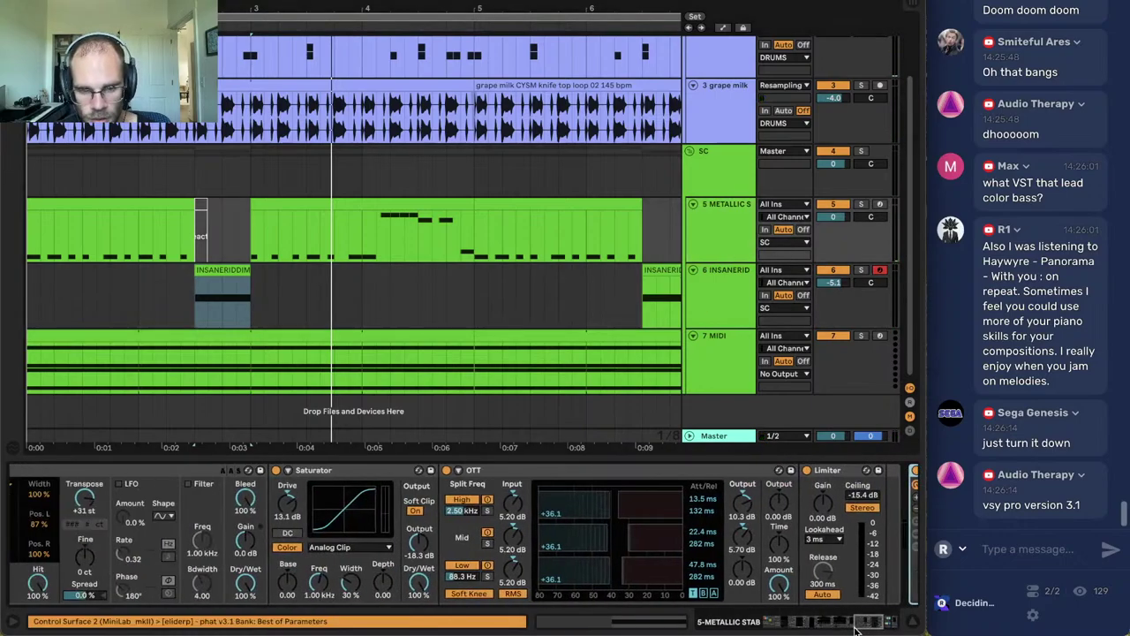
left_click(845, 623)
left_click(812, 622)
left_click(685, 471)
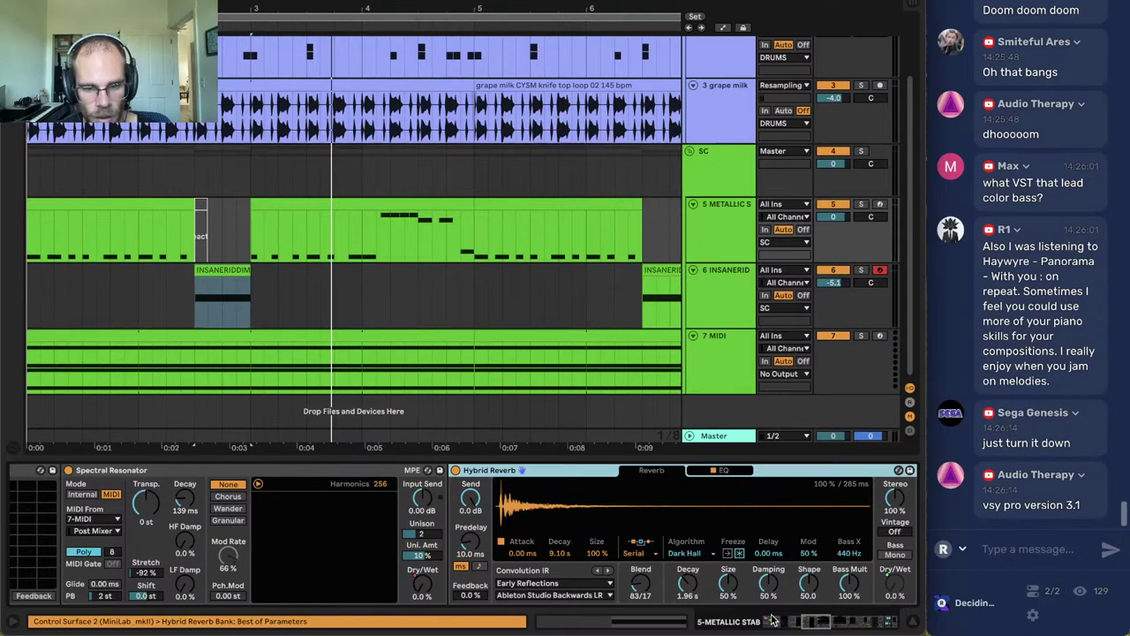
left_click_drag(814, 621, 840, 621)
left_click(436, 469)
left_click(705, 473)
left_click(424, 467)
left_click(563, 479)
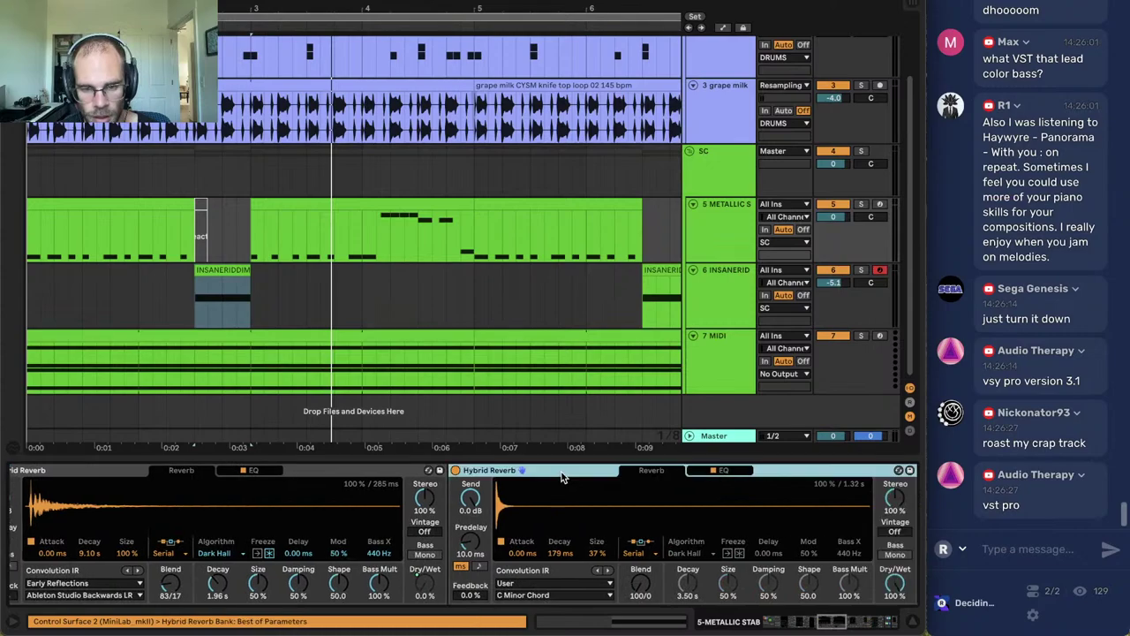
Paste the copied Hybrid Reverb between Grain Delay and OTT in the INSANERIDDIMBASS TOP chain.
left_click(721, 307)
left_click_drag(856, 622, 827, 623)
left_click(885, 570)
key("ctrl+v")
key("Delete")
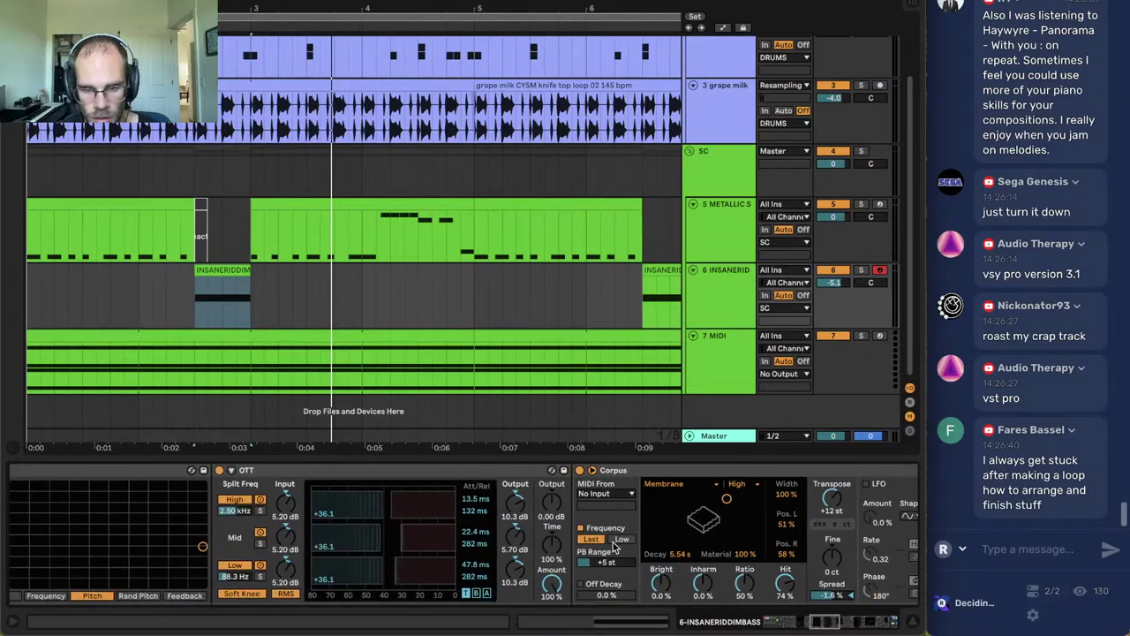
left_click(601, 472)
left_click(248, 473)
key("super+v")
Play back the first bass fill with the Hybrid Reverb, starting just before its clip.
key("space")
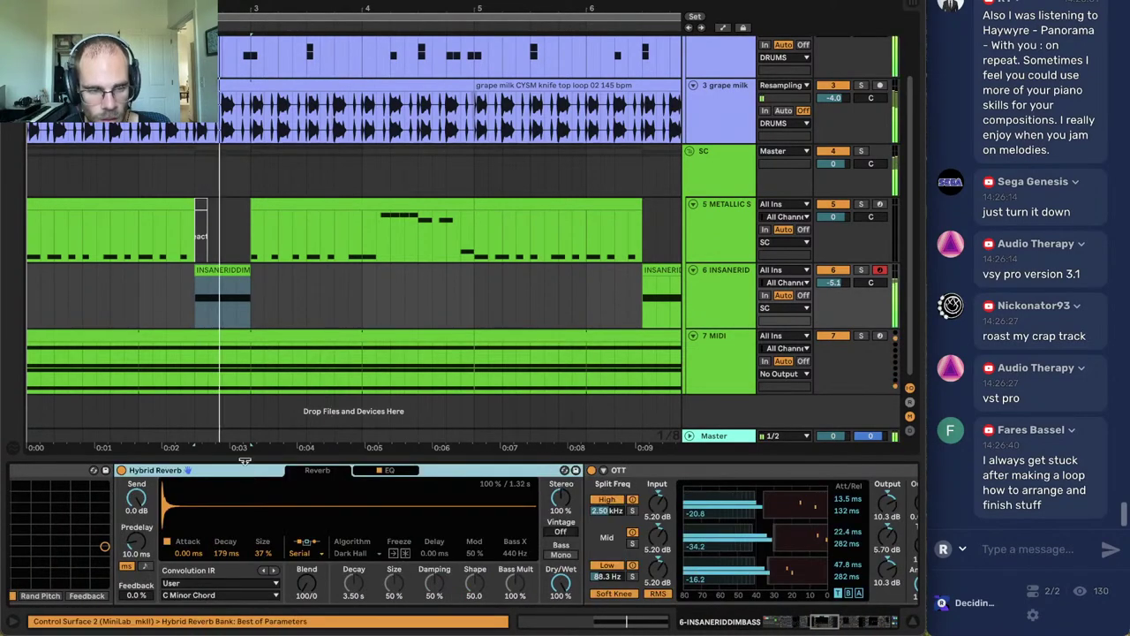
left_click(180, 305)
key("space")
key("space")
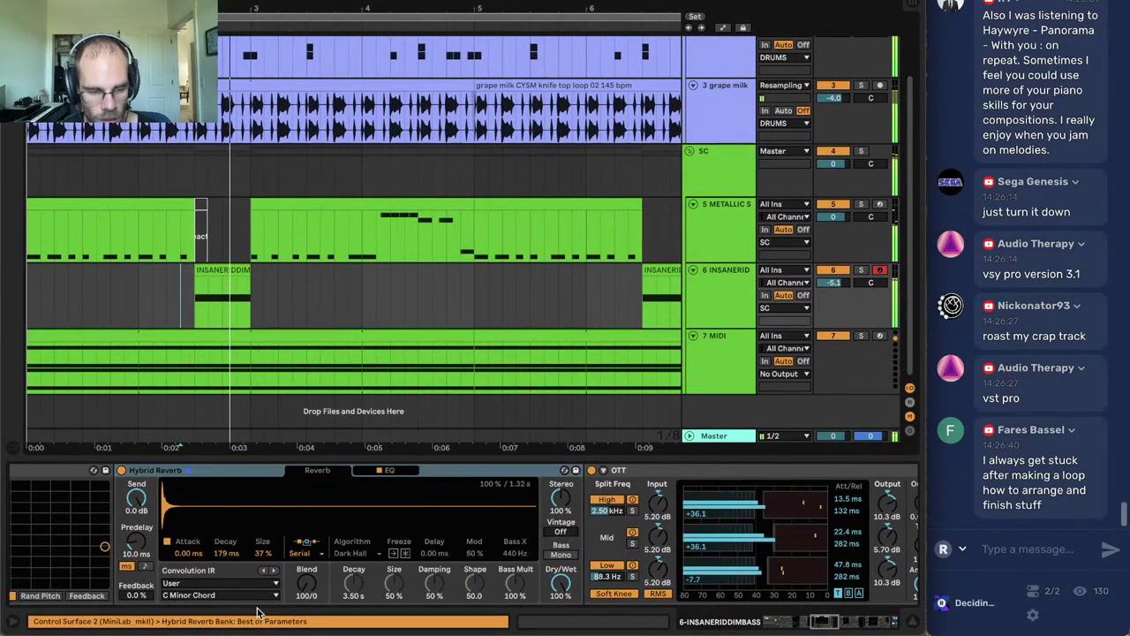
Set the Hybrid Reverb's convolution decay to 239 ms on the bass chain while auditioning the first fill.
key("space")
key("space")
mouse_move(230, 554)
left_mouse_down()
mouse_move(229, 577)
mouse_move(235, 531)
left_mouse_up()
key("space")
key("space")
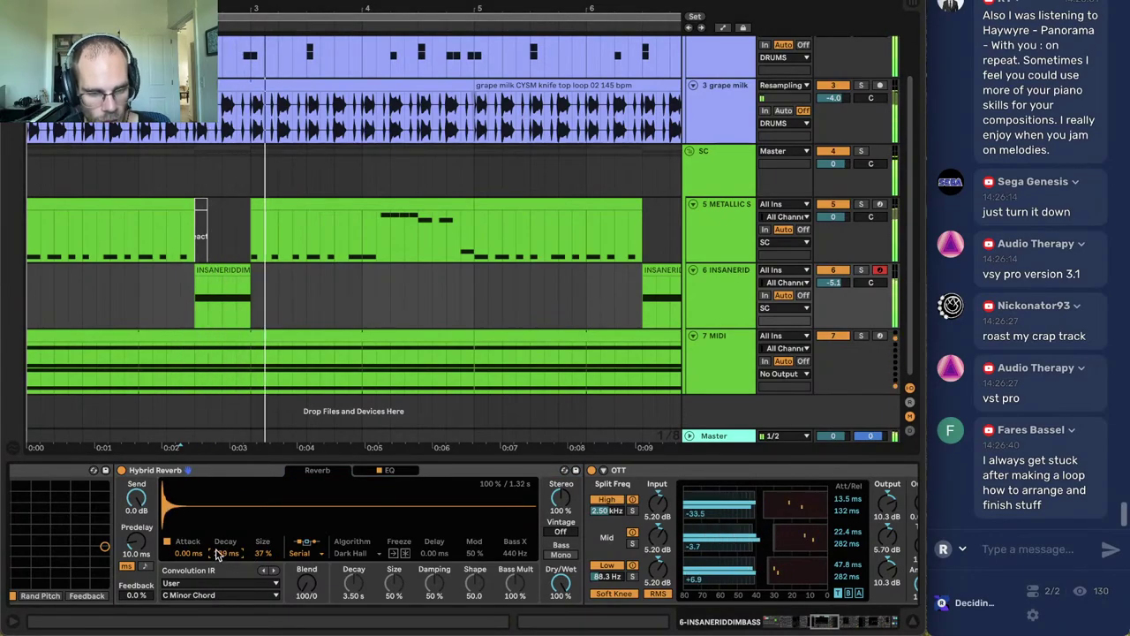
key("space")
key("space")
left_click(774, 622)
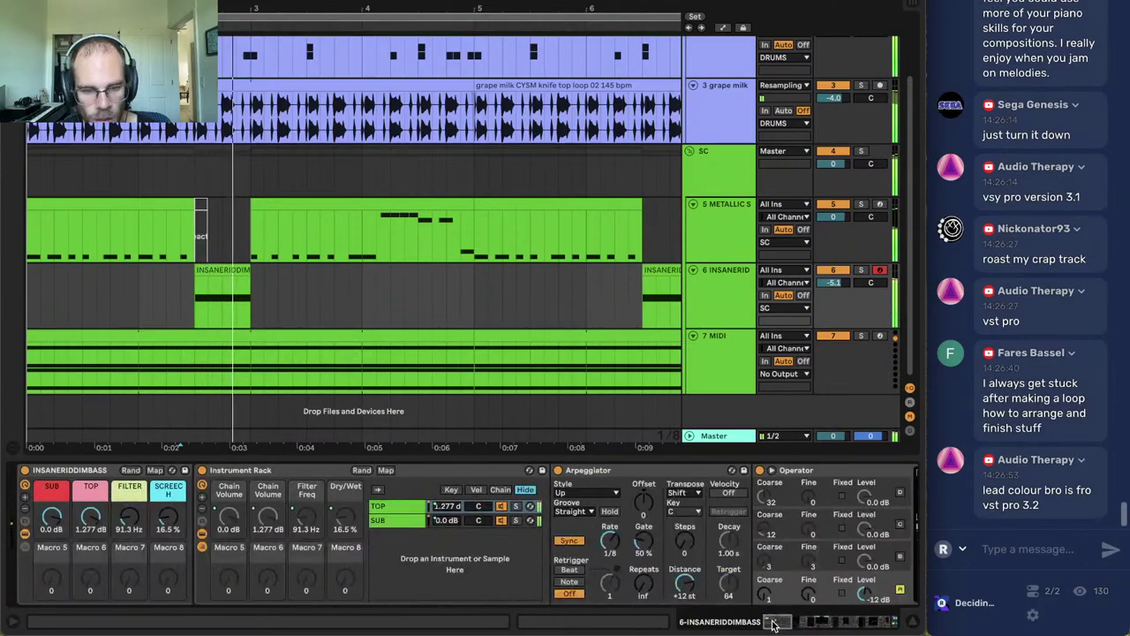
Copy the METALLIC STAB track's Spectral Resonator and paste it between Grain Delay and Hybrid Reverb in the INSANERIDDIMBASS chain.
left_click(711, 242)
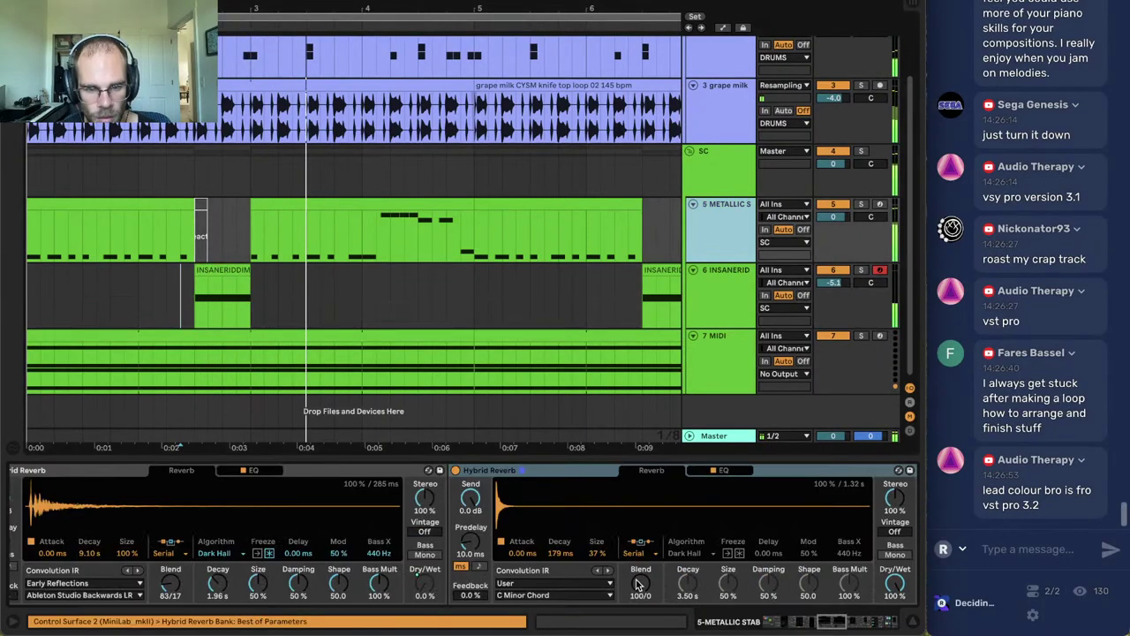
left_click(802, 623)
left_click(335, 474)
left_click(713, 303)
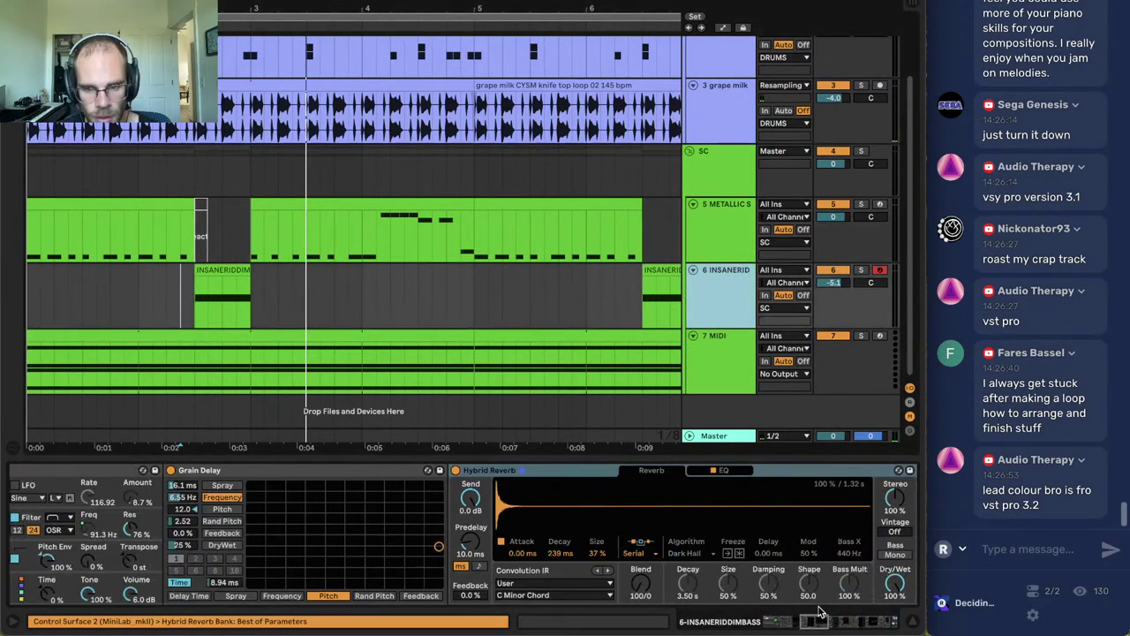
left_click(511, 471)
key("super+v")
Set the pasted Spectral Resonator's Dry/Wet to 100%, bypass the Hybrid Reverb and compare the fill with the metallic stab.
key("space")
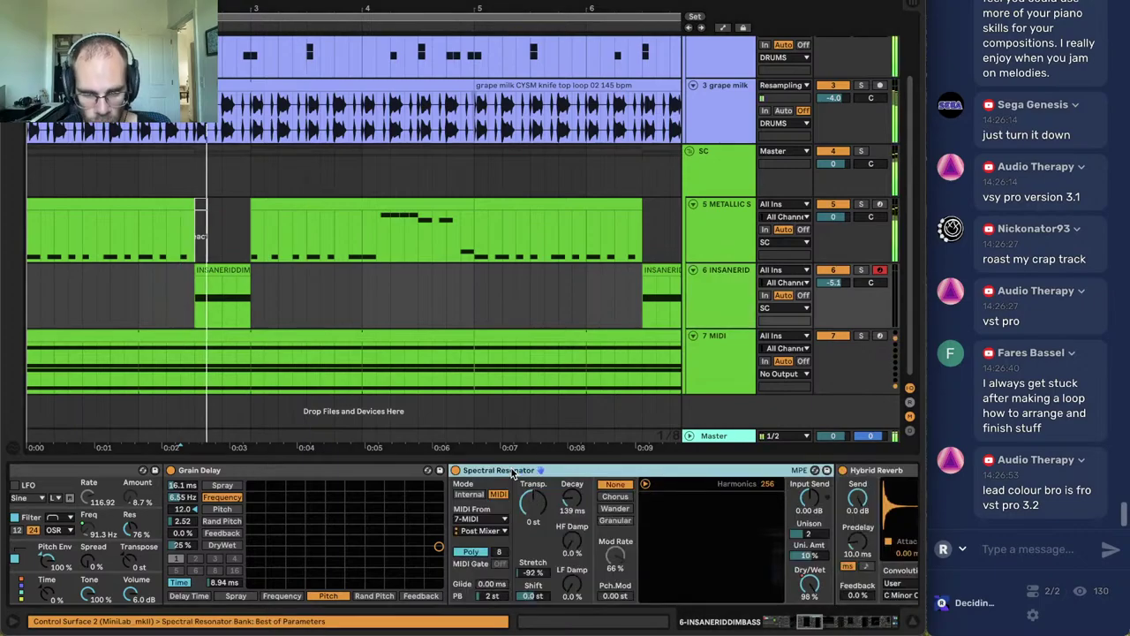
left_click(810, 589)
key("space")
key("space")
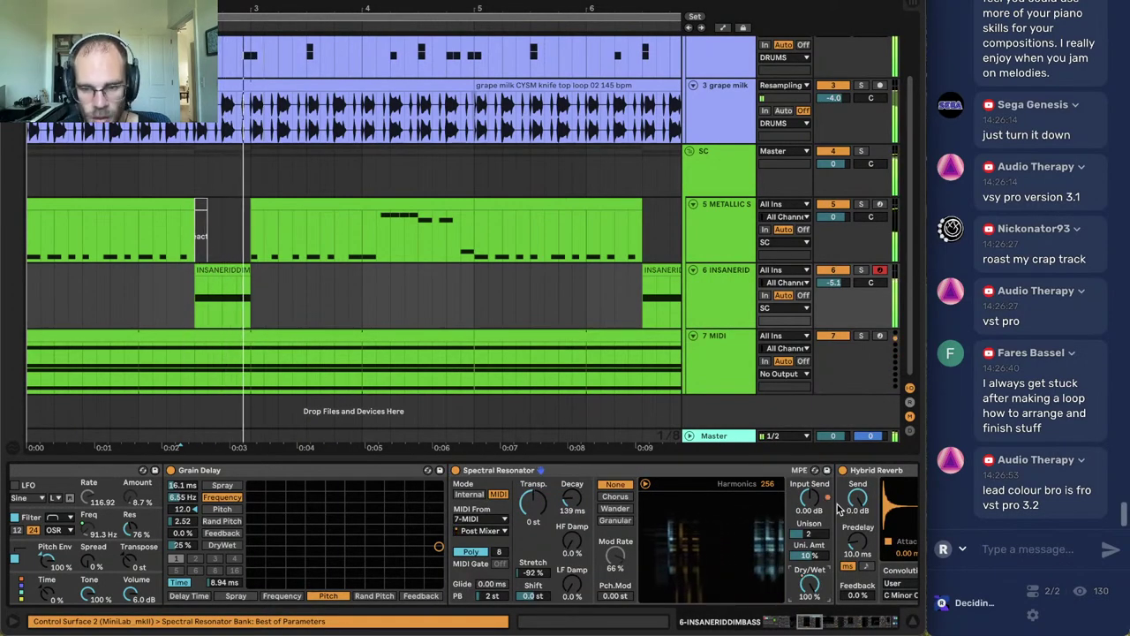
left_click(843, 470)
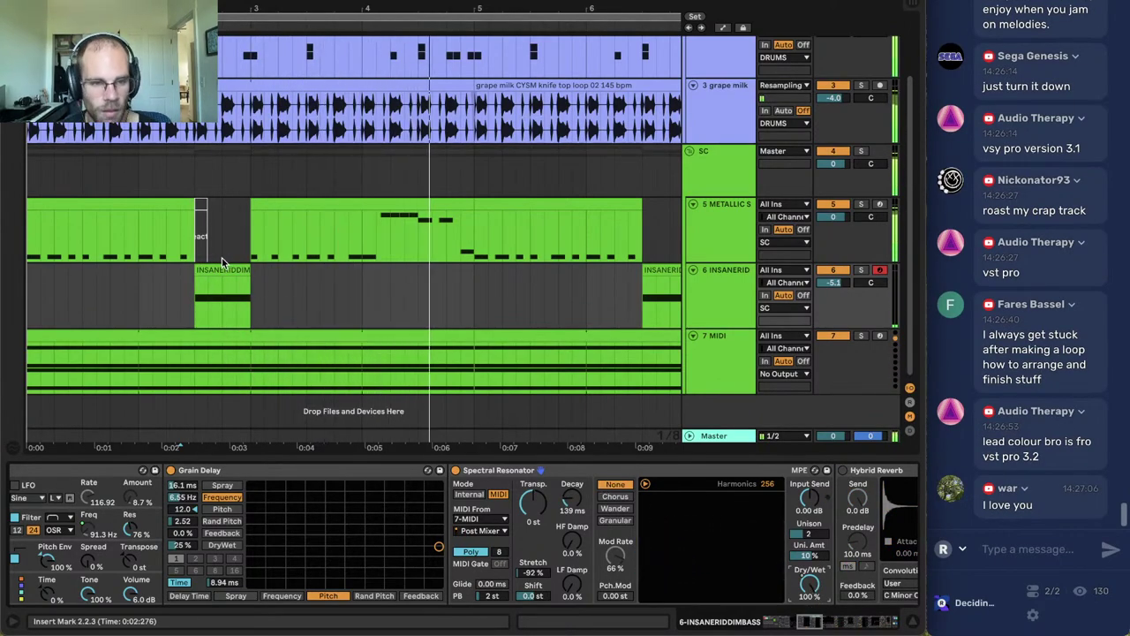
left_click(103, 203)
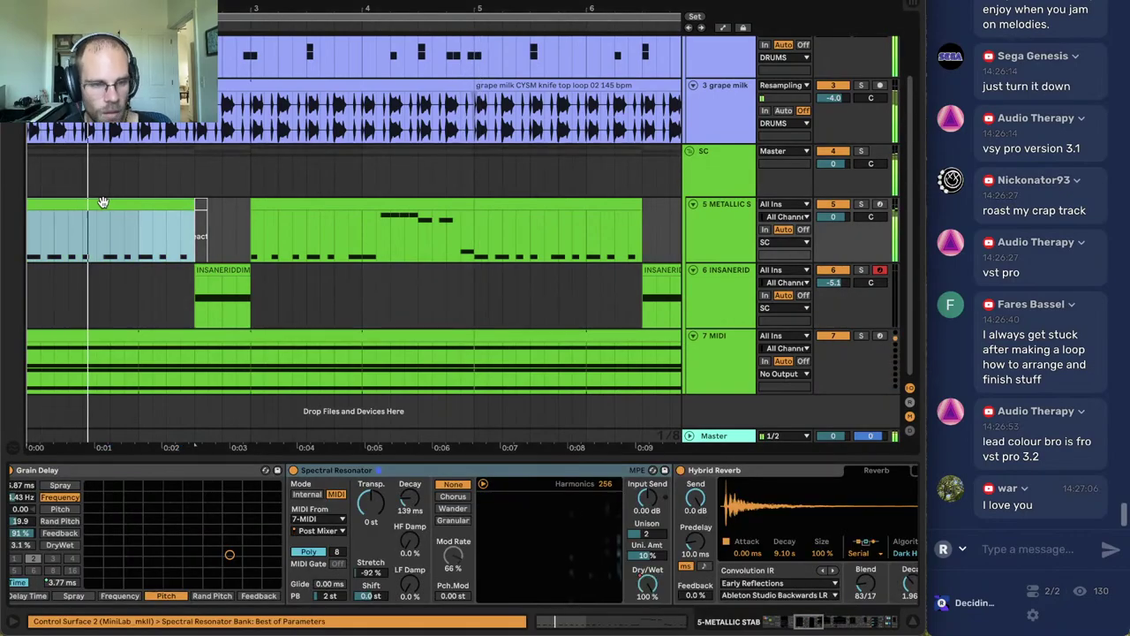
left_click(235, 270)
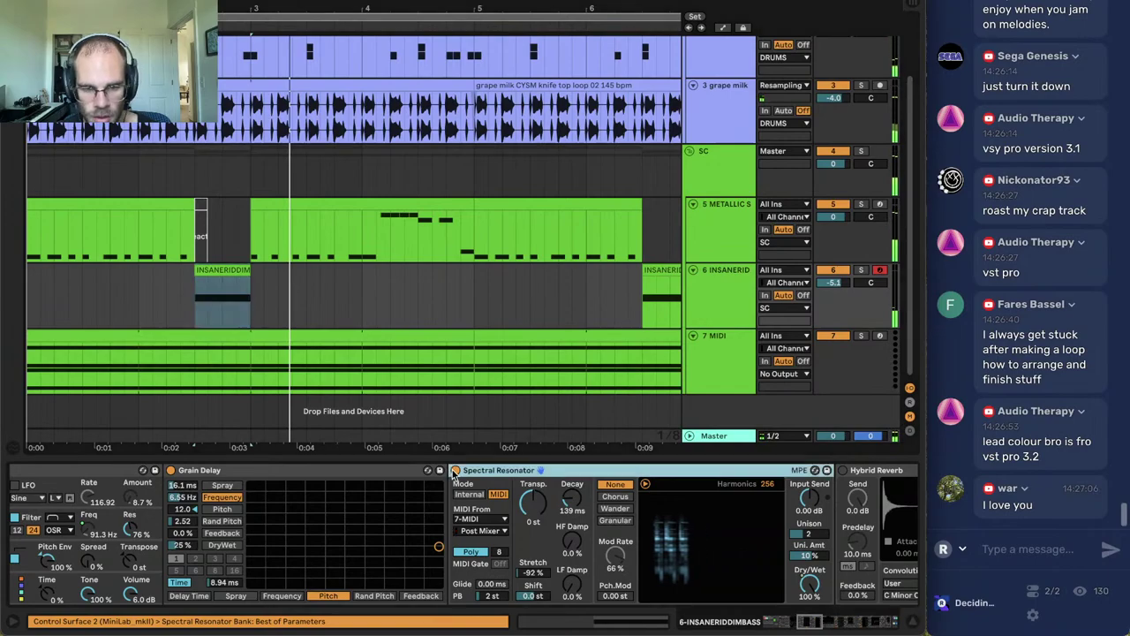
Insert a new audio track below the INSANERIDDIMBASS track and mute the bass track.
left_click(228, 303)
key("ctrl+t")
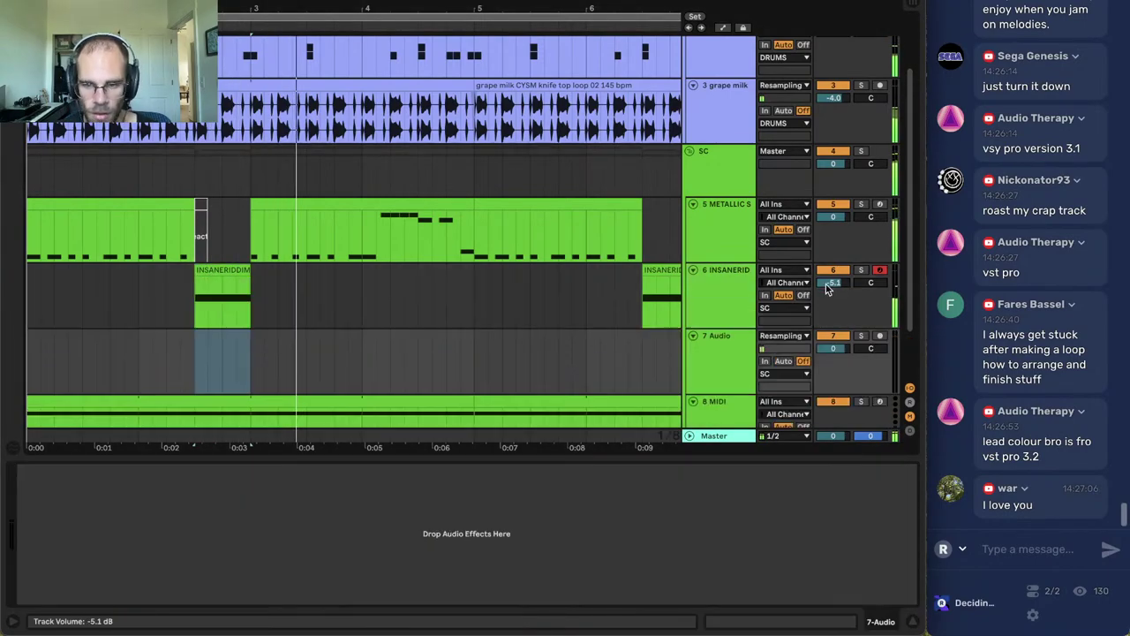
Show the browser, clear its search and open the synth one shots folder of the grape_milk_CAN_YOU_HEAR_ME pack.
key("ctrl+alt+b")
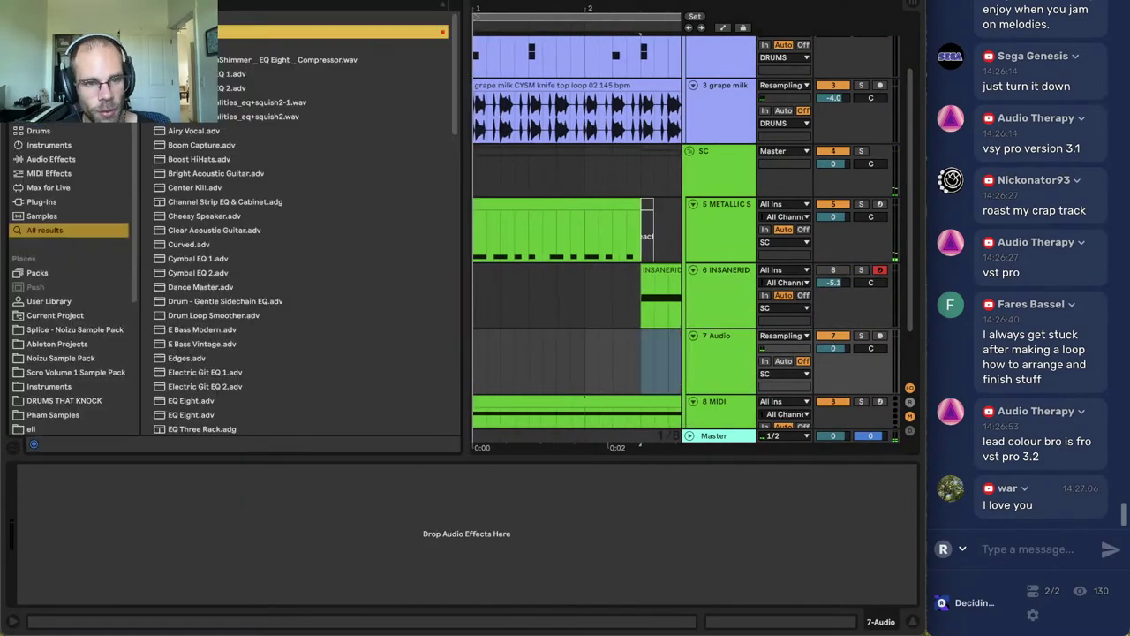
key("BackSpace")
scroll(39, 270, "down", 5)
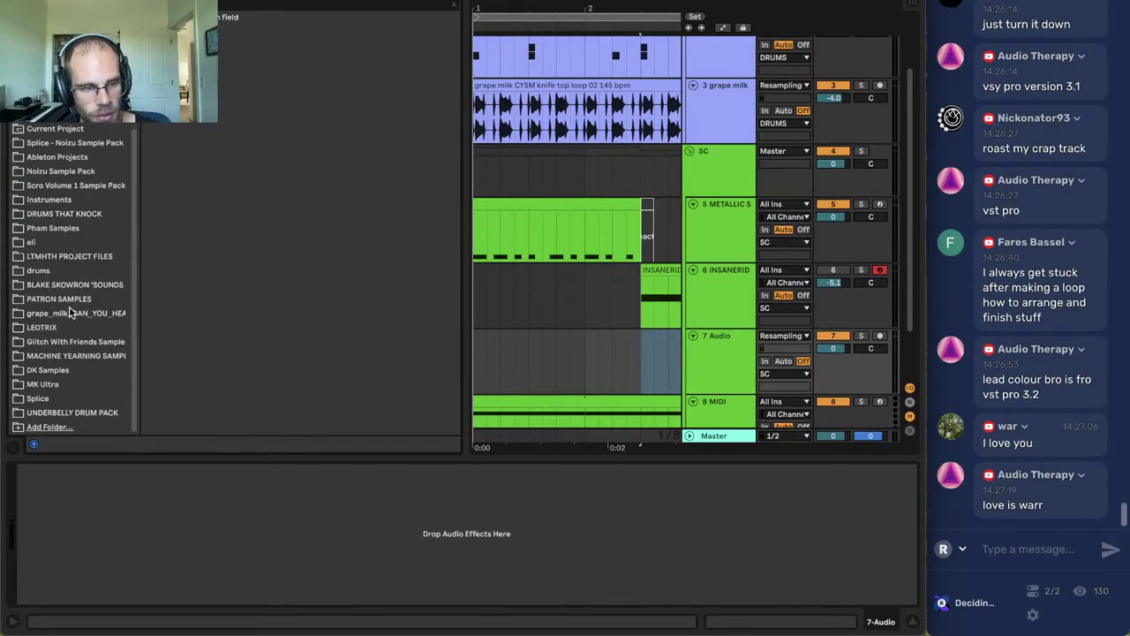
left_click(56, 343)
left_click(74, 399)
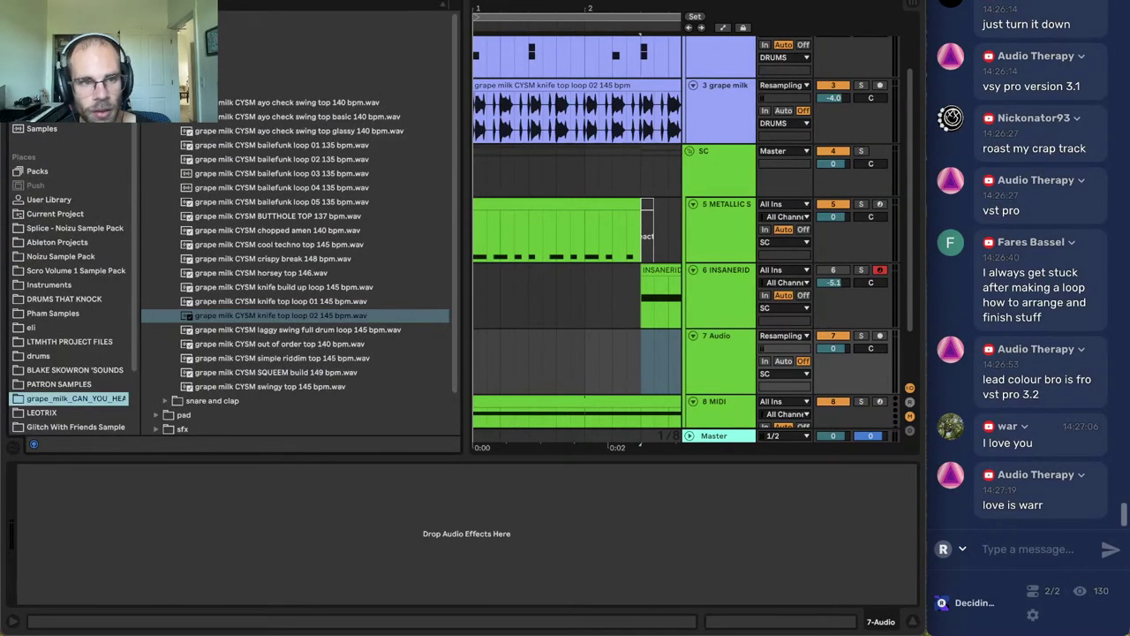
left_click(165, 88)
left_click(156, 60)
left_click(147, 46)
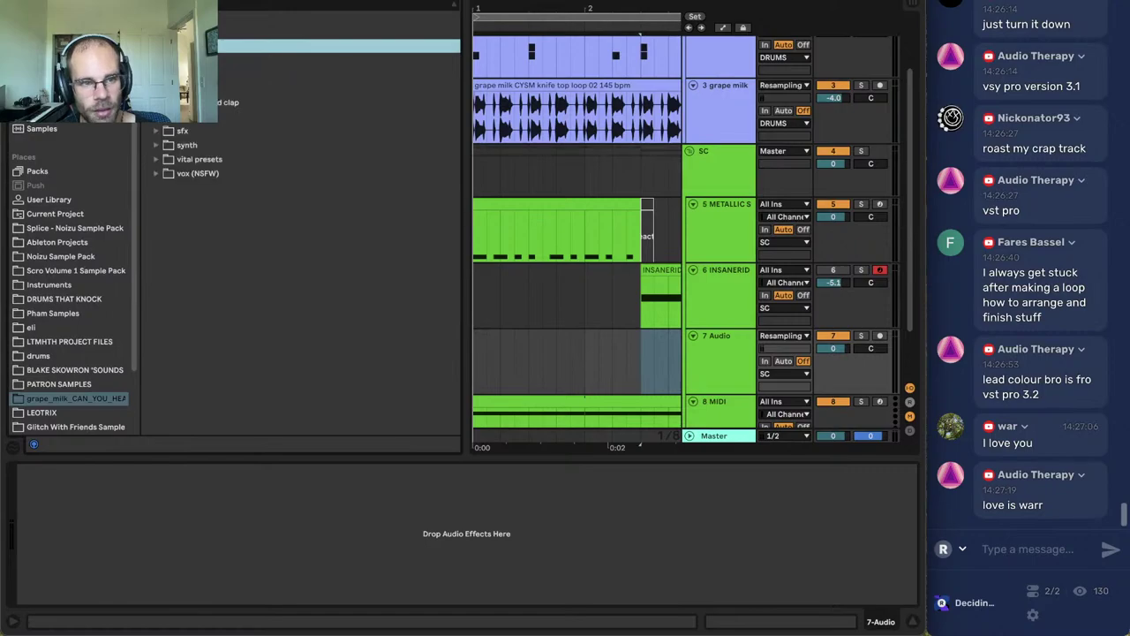
left_click(160, 145)
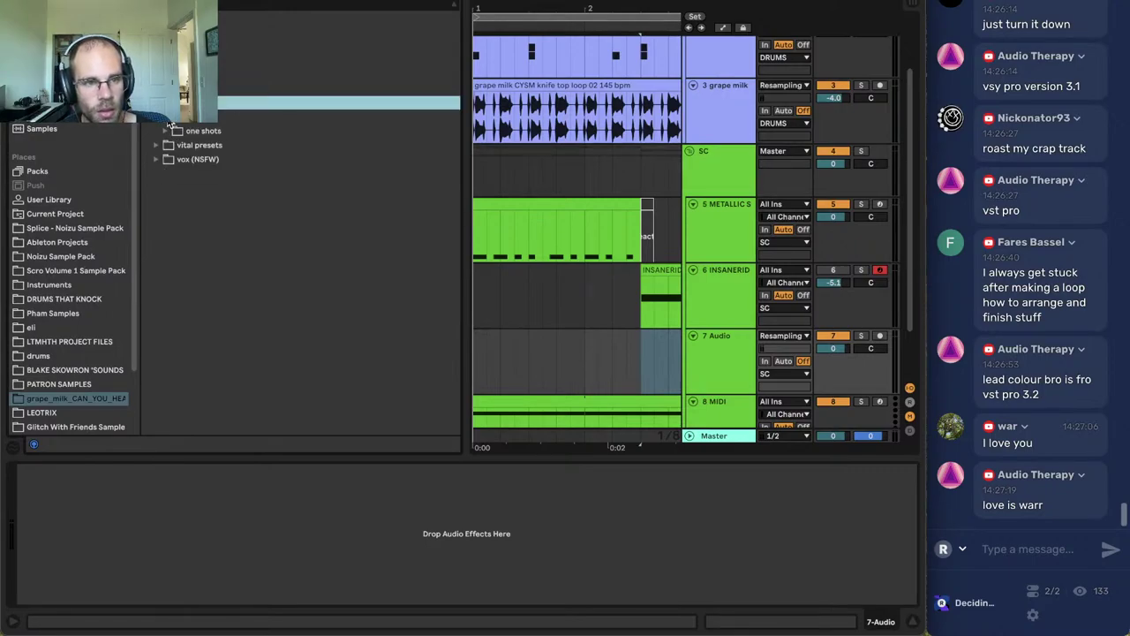
left_click(166, 130)
Audition bass one shots such as DOOMP, JUICE 01, PHASED 808, reverb reese 01 and meow bass.
left_click(237, 188)
left_click(270, 314)
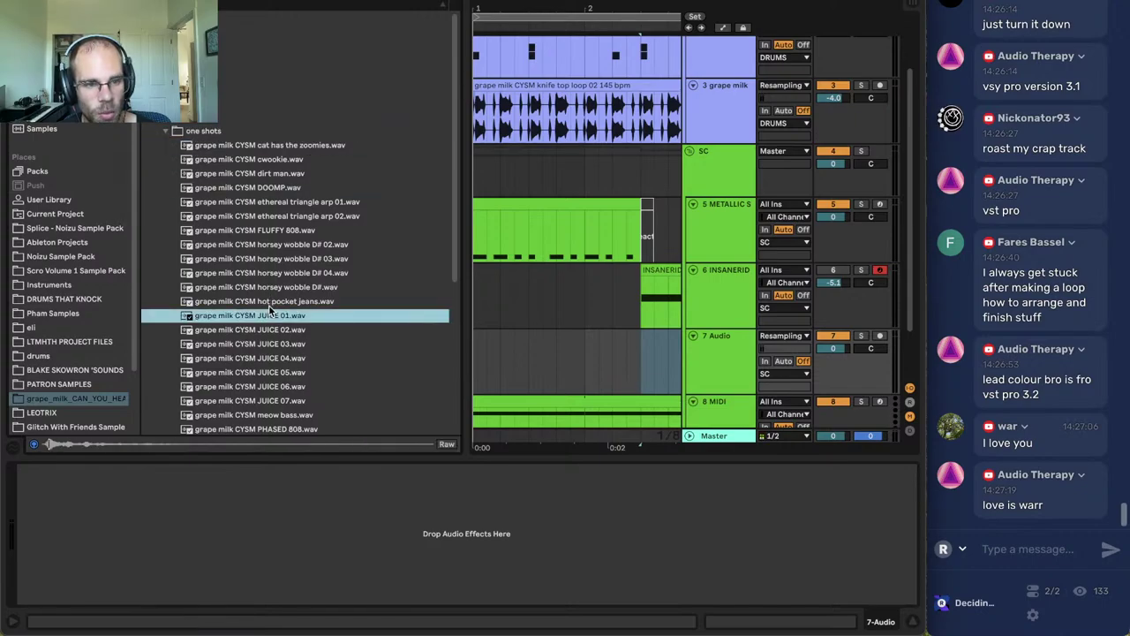
scroll(219, 153, "down", 5)
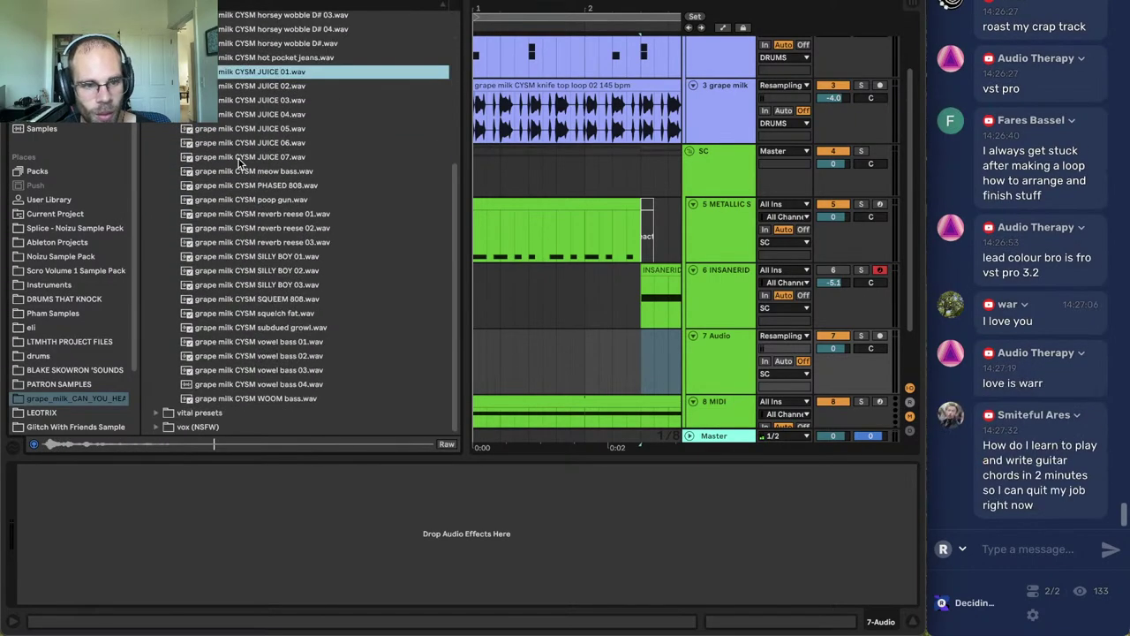
left_click(250, 184)
left_click(268, 220)
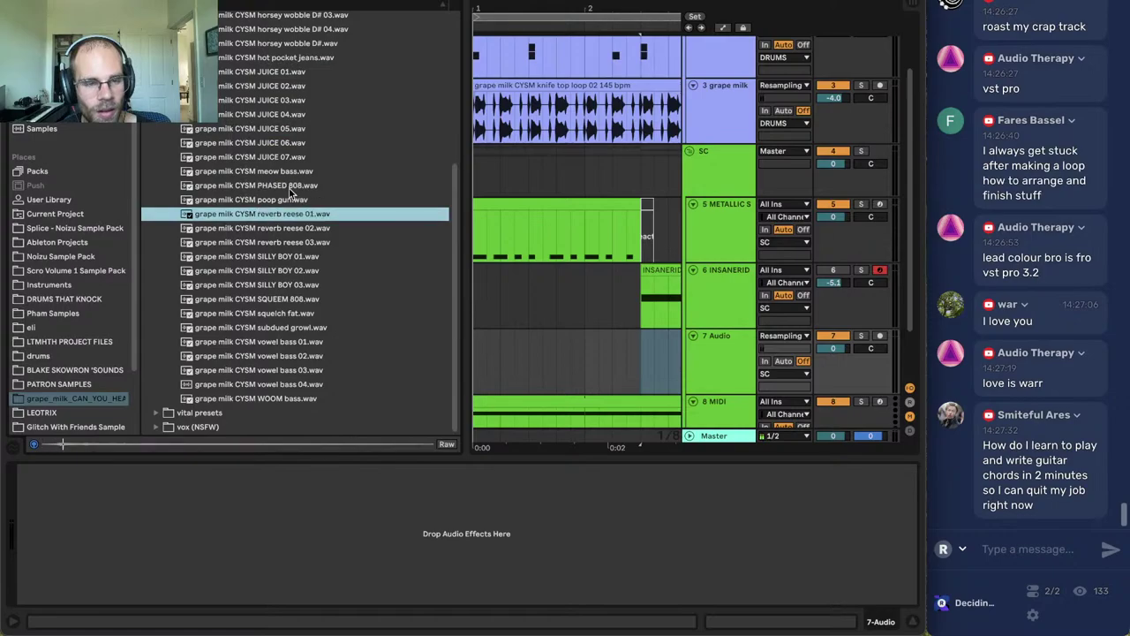
left_click(288, 187)
left_click(282, 172)
left_click(279, 142)
Audition the remaining JUICE one shots and the horsey wobble variations, selecting horsey wobble D# 03.
scroll(278, 140, "up", 3)
key("Up")
key("Up")
key("Up")
key("Up")
key("Up")
key("Up")
key("Up")
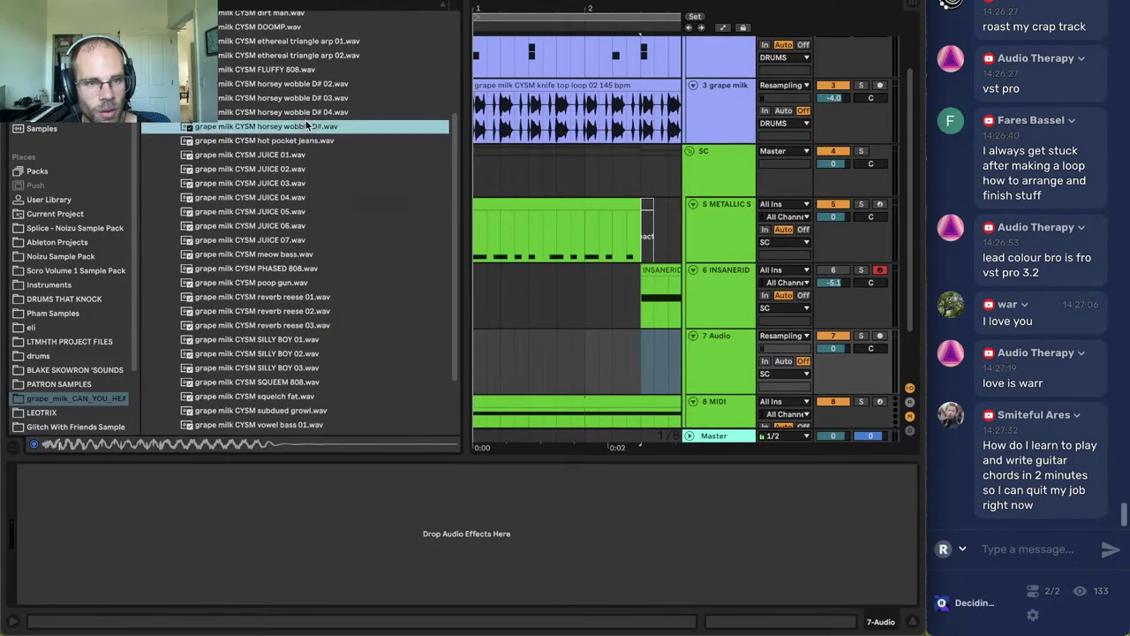
scroll(307, 124, "up", 1)
key("Up")
key("Up")
scroll(285, 139, "up", 1)
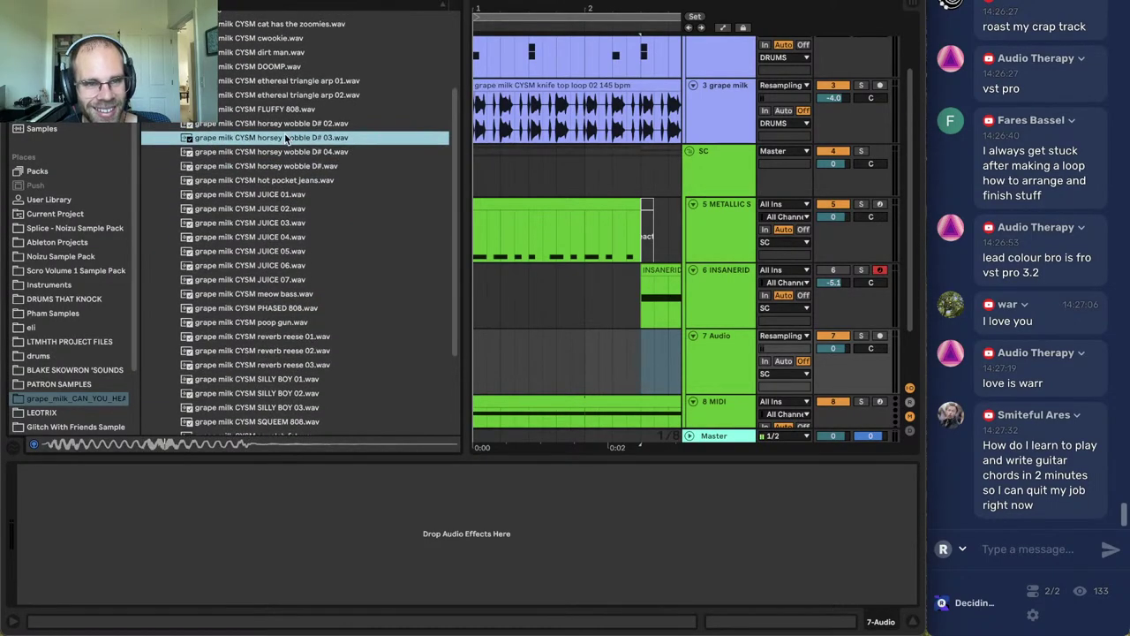
left_click(293, 126)
left_click(287, 139)
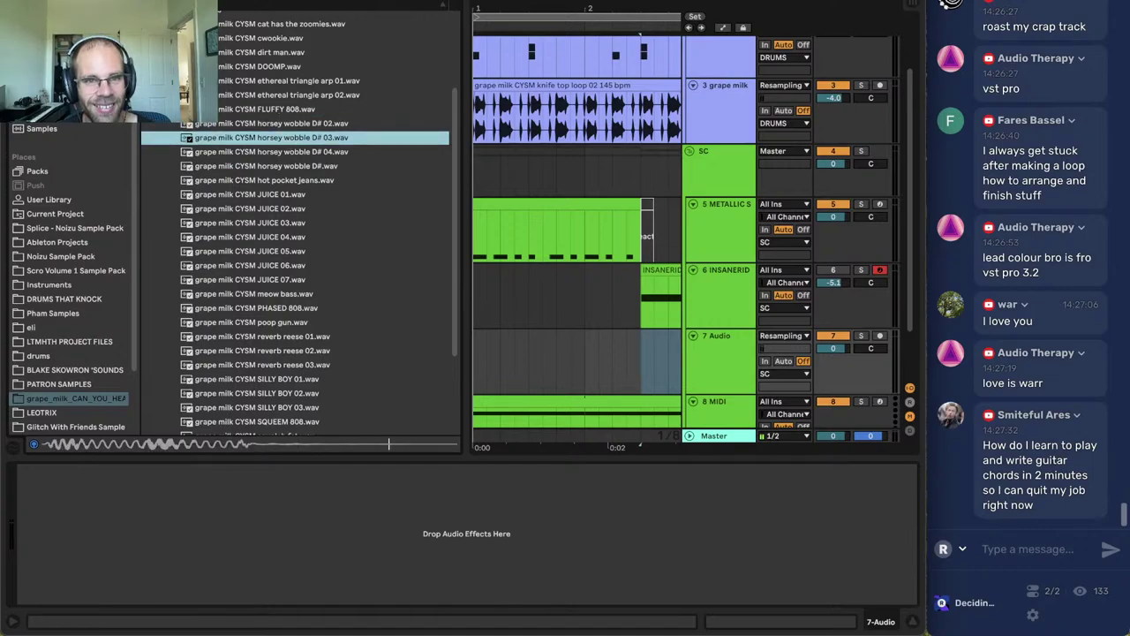
Place horsey wobble D# 03 on the new audio track at 2.3.1, turn on Warp and transpose it +1 semitone.
key("minus")
left_click_drag(282, 132, 548, 339)
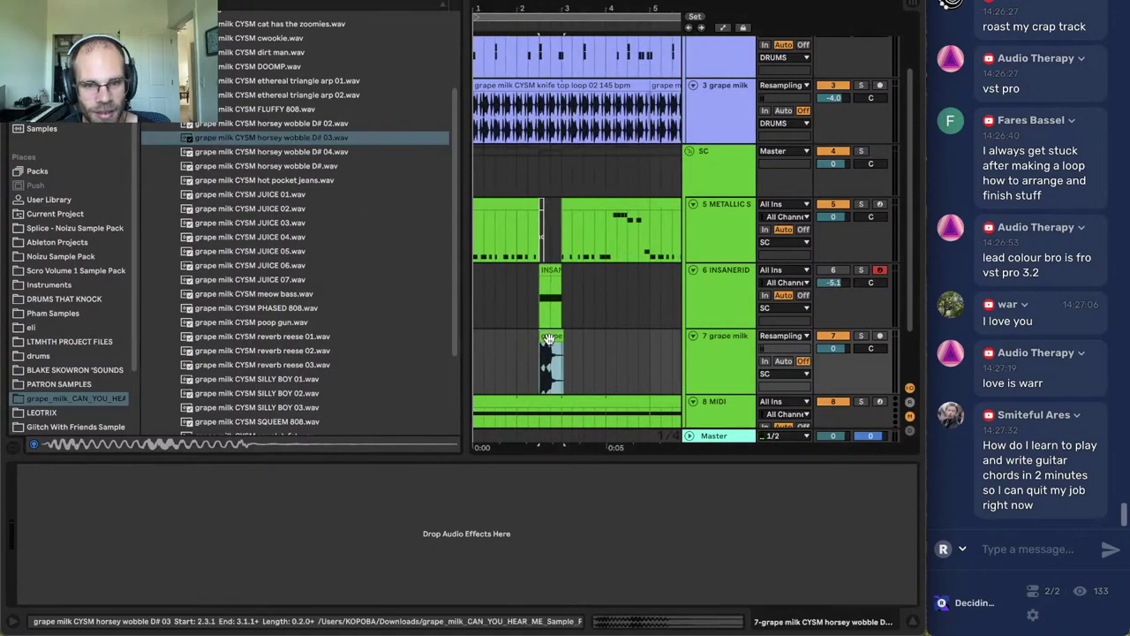
double_click(548, 338)
left_click(160, 296)
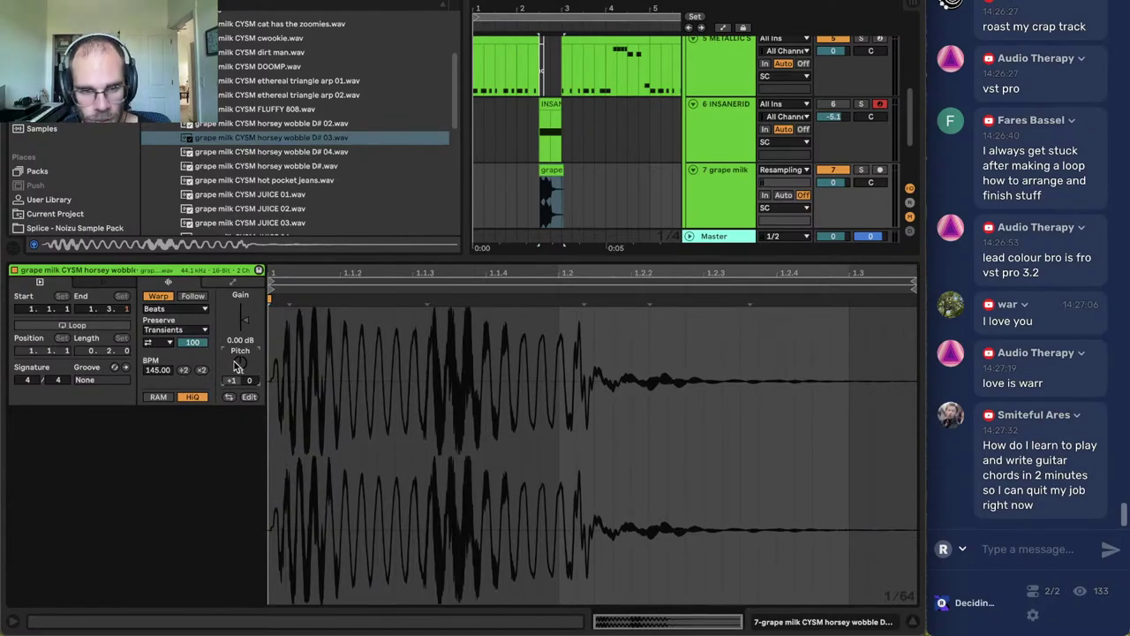
Play back the wobble fill in context, lower its track's volume to -6.9 dB and hide the clip editor.
left_click(530, 192)
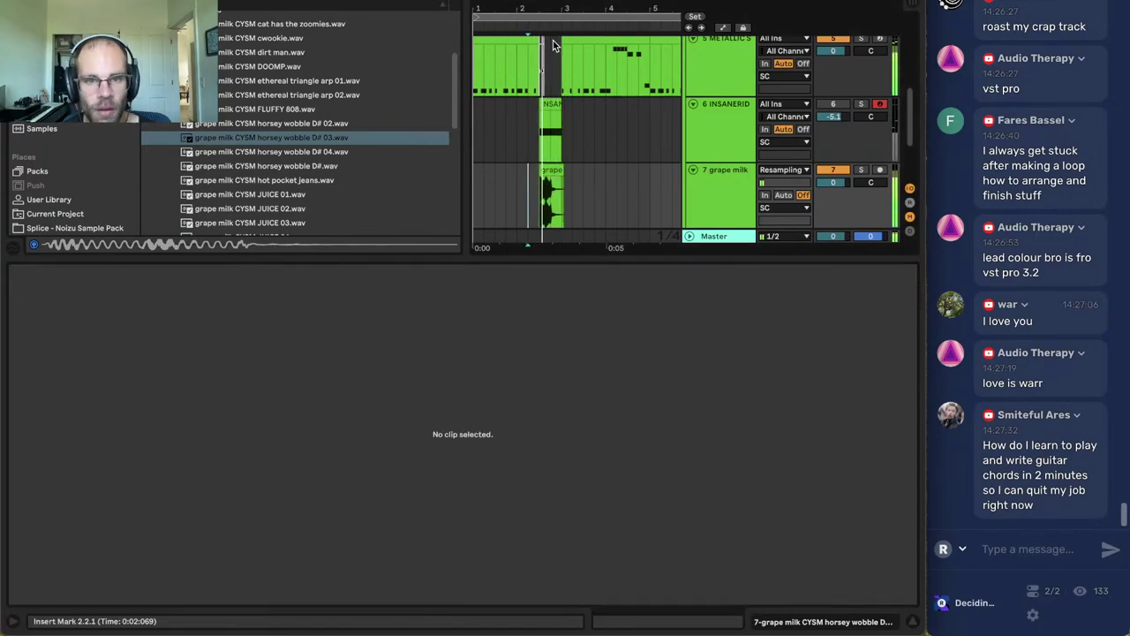
key("space")
scroll(557, 133, "up", 3)
key("space")
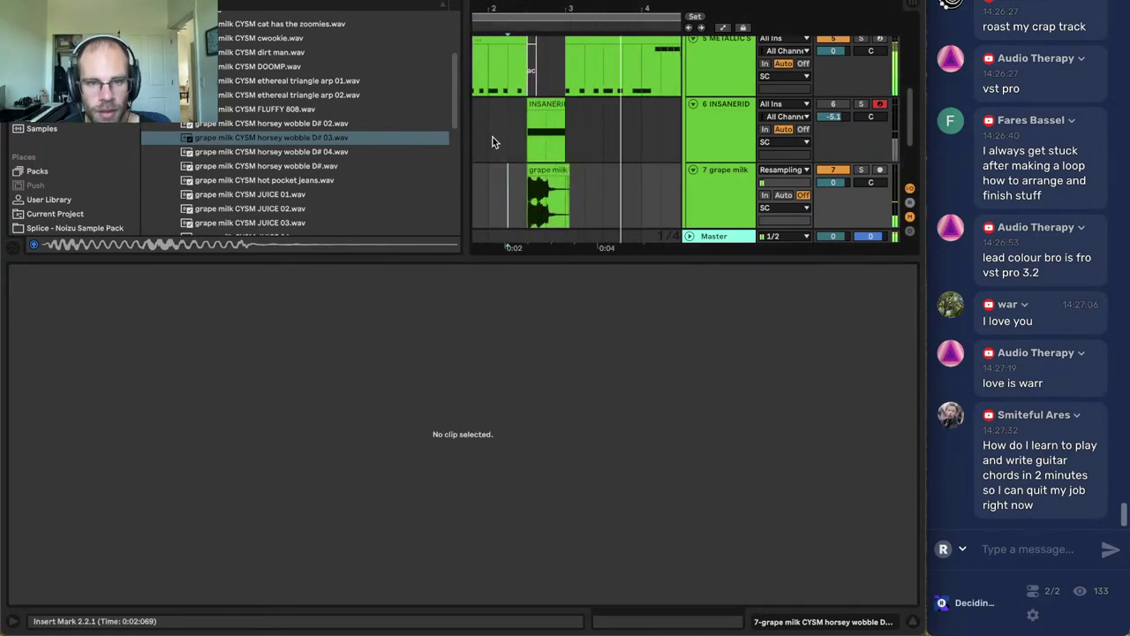
left_click(493, 137)
key("space")
left_click(703, 197)
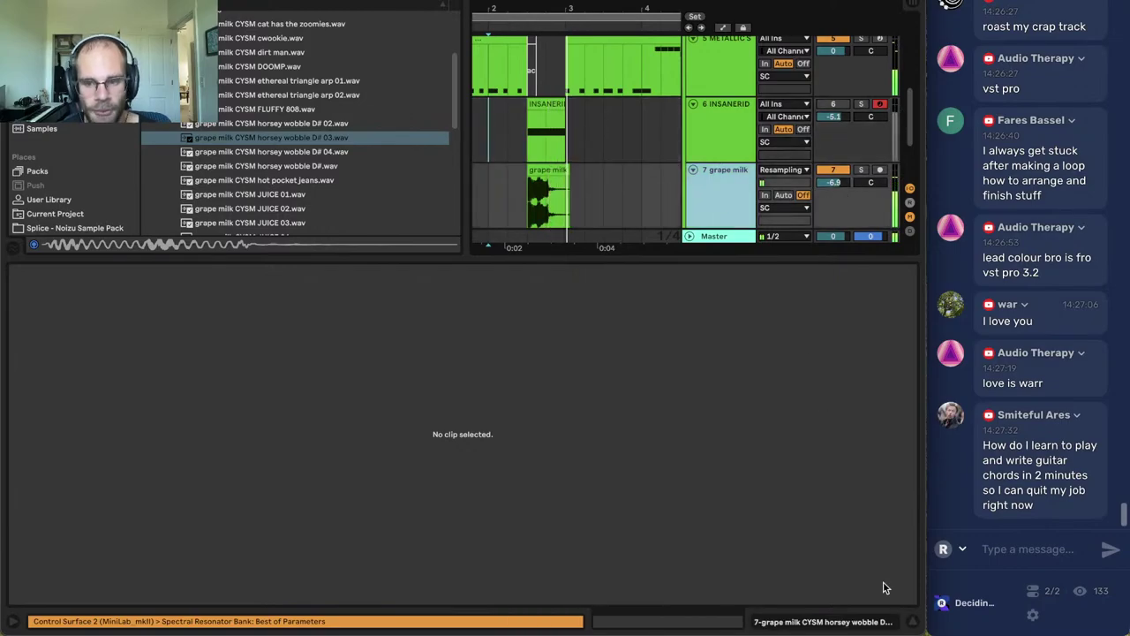
left_click(912, 620)
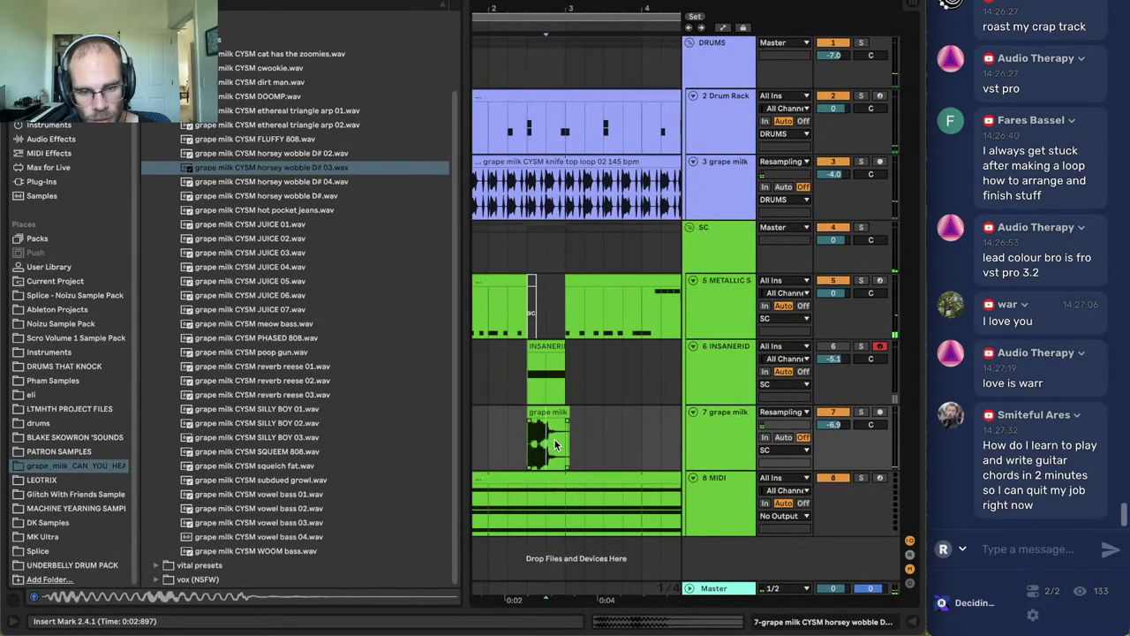
Trim the first INSANERIDDIMBASS clip to start at 2.4.1, unmute its track and play the combined fill.
left_click(373, 339)
left_click(553, 350)
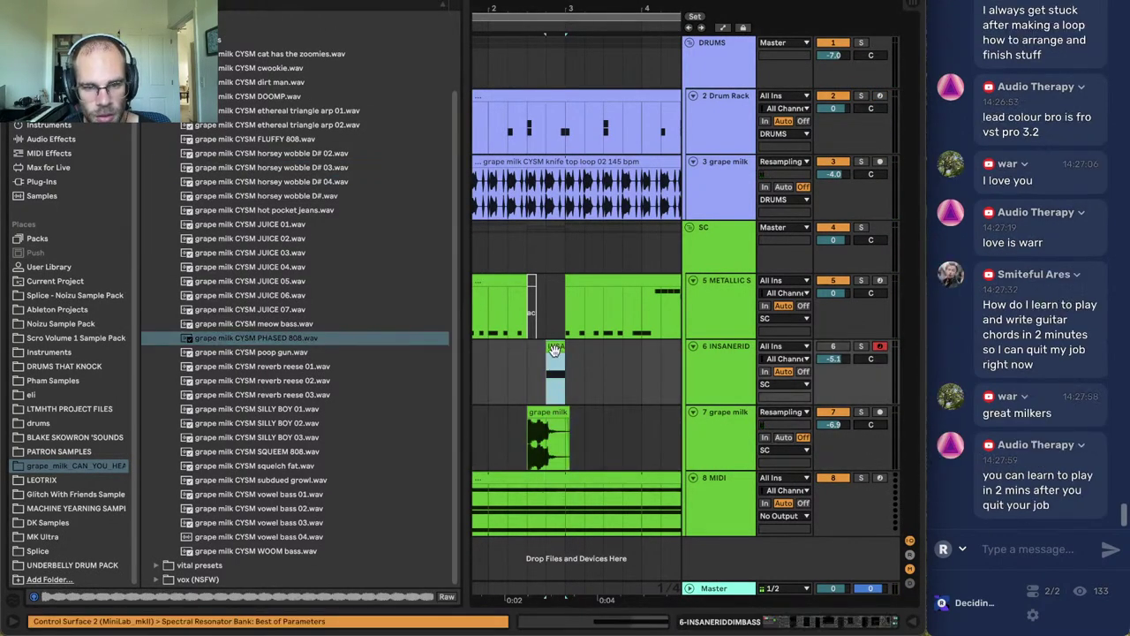
left_click_drag(543, 347, 569, 351)
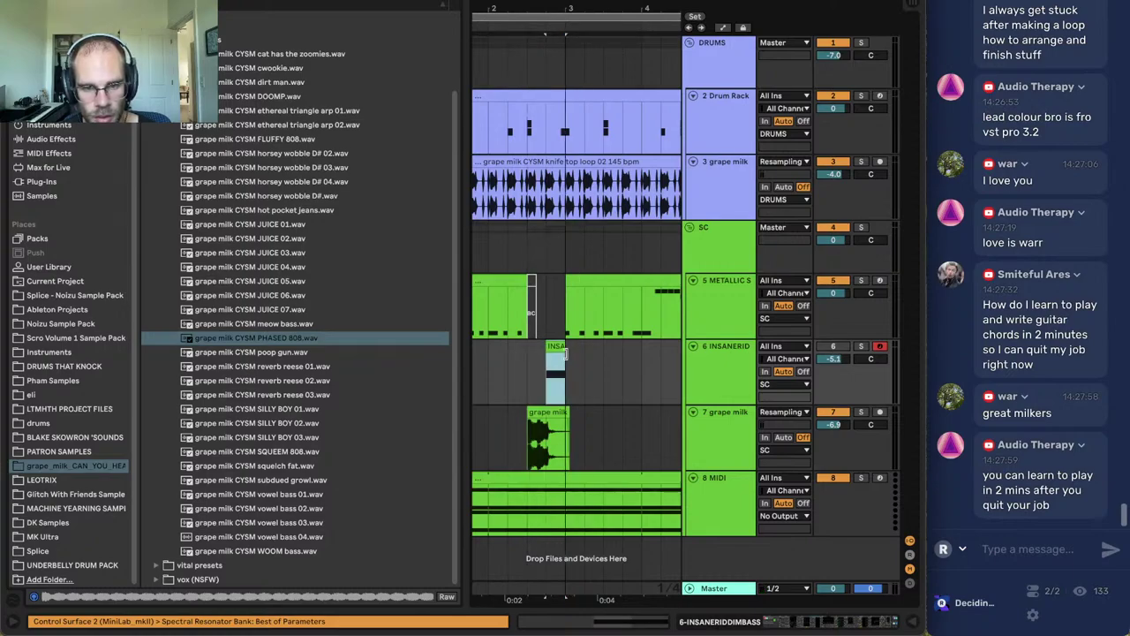
key("space")
left_click(704, 385)
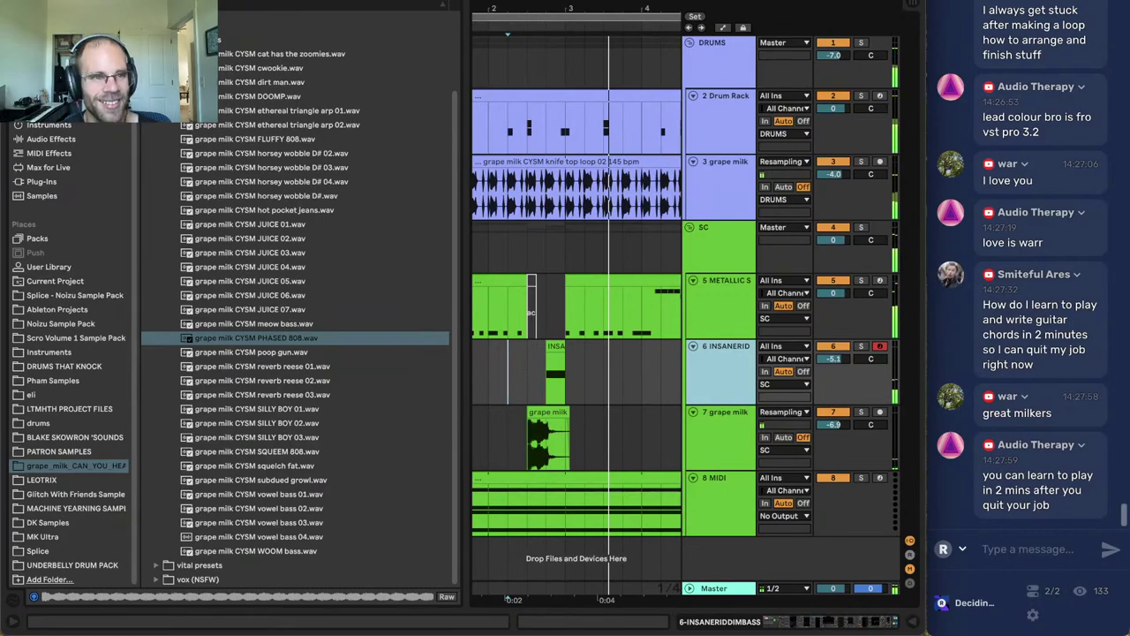
Hide the browser, play the arrangement through both fills and select the second INSANERIDDIMBASS clip.
key("ctrl+alt+b")
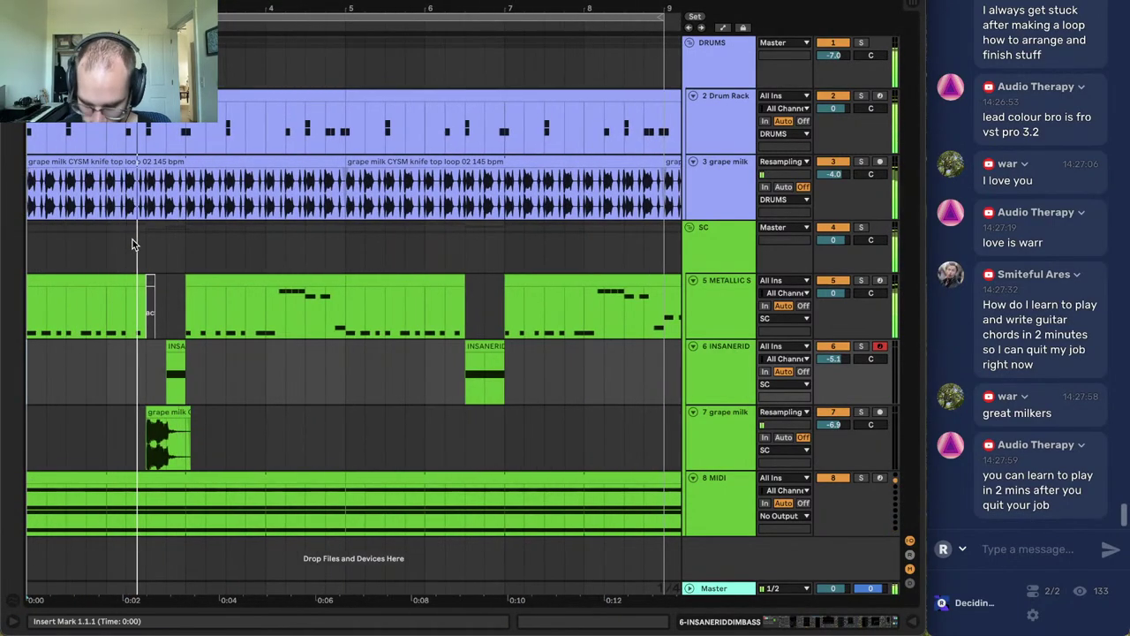
left_click(143, 241)
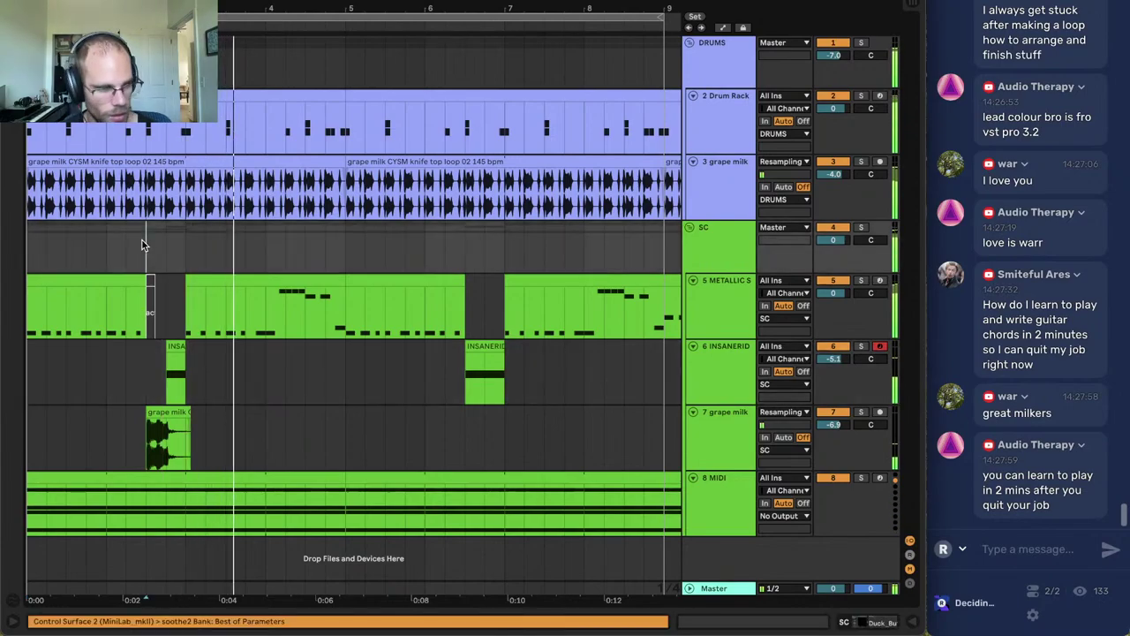
left_click(215, 265)
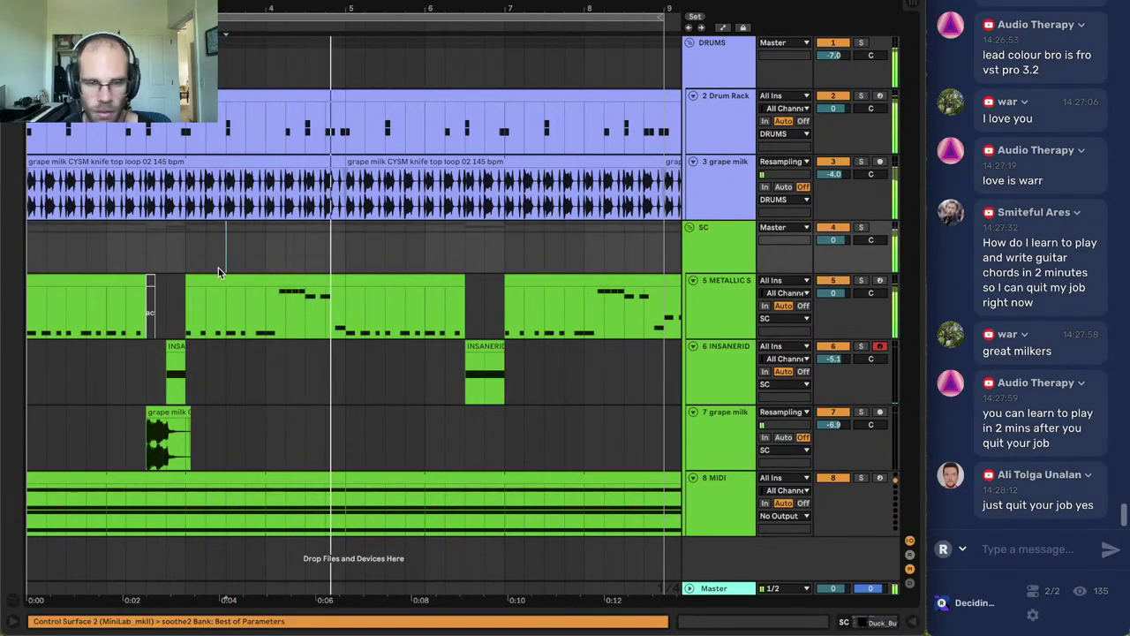
left_click(228, 276)
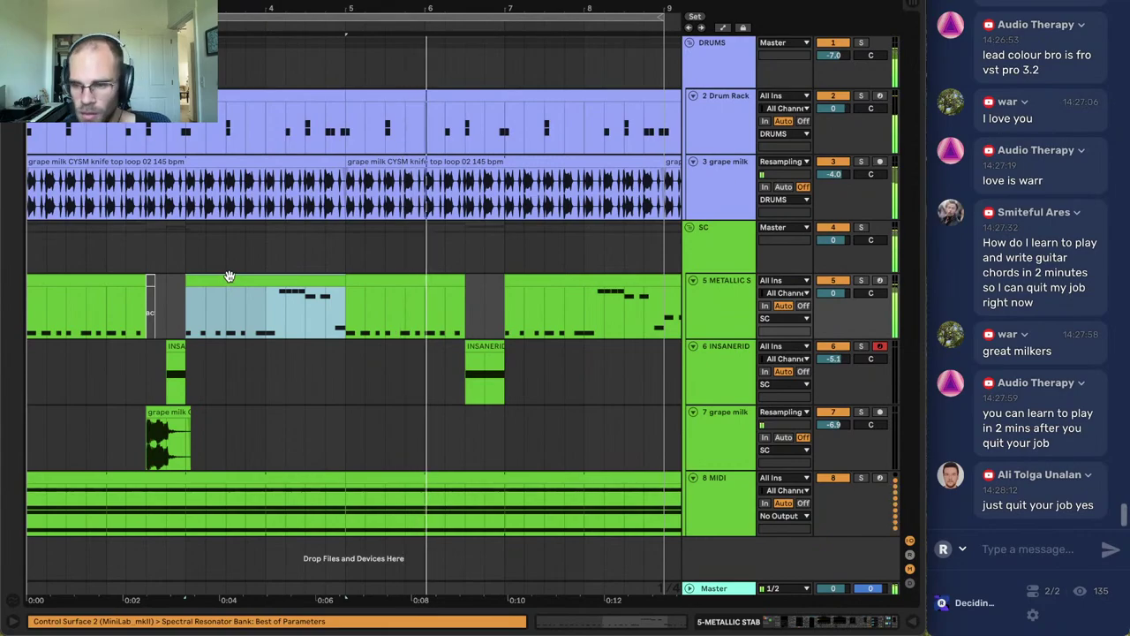
left_click(481, 349)
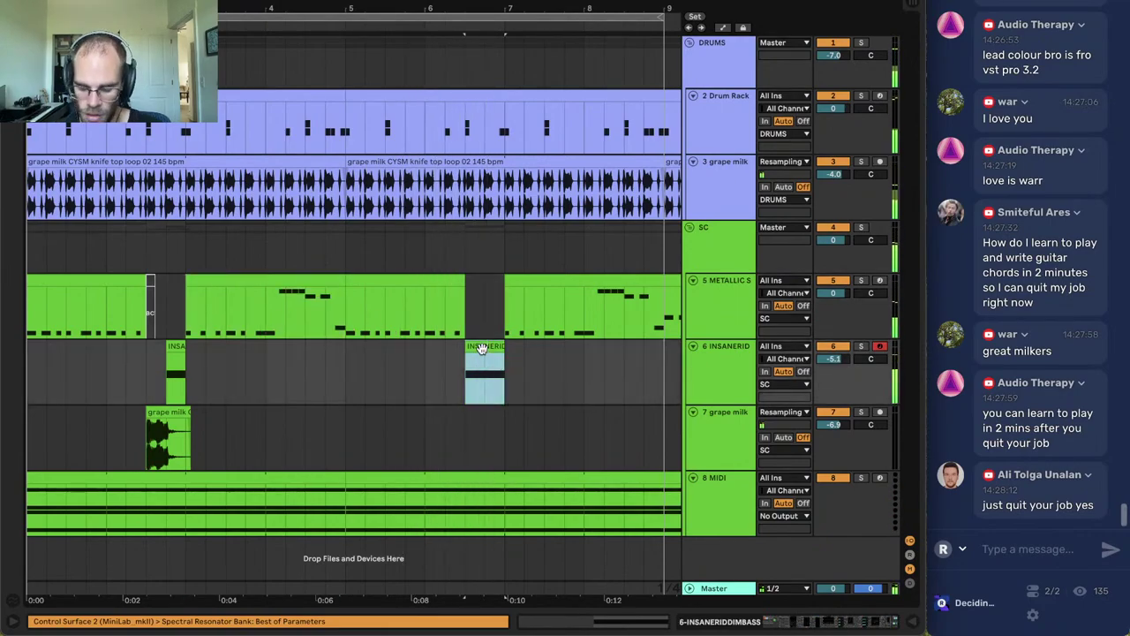
left_click(706, 362)
key("ctrl+t")
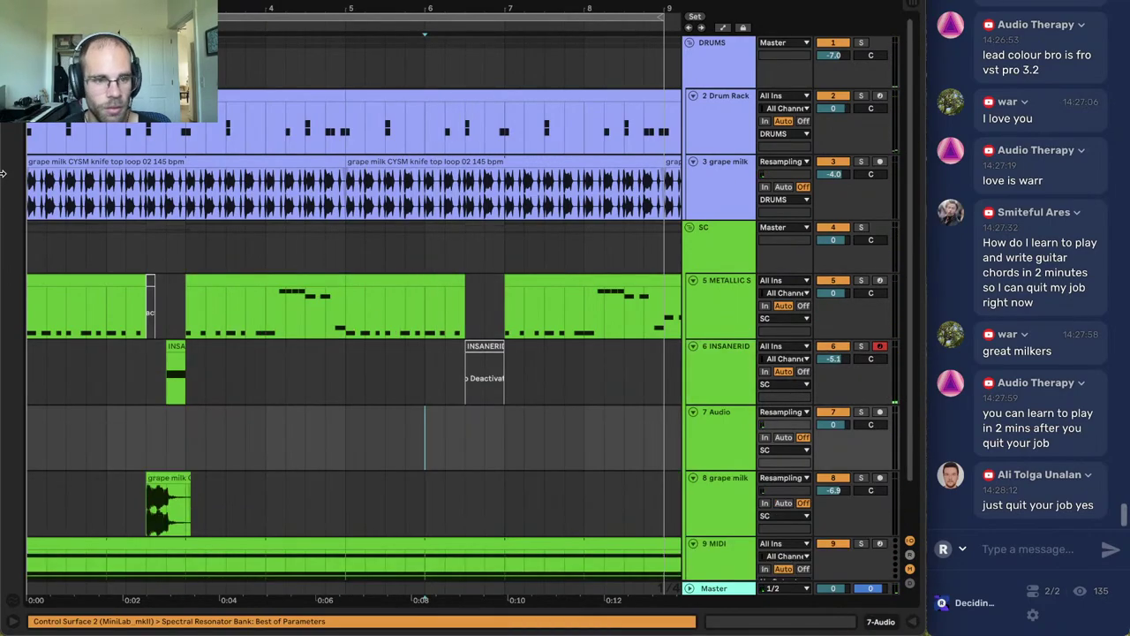
key("ctrl+alt+b")
key("ctrl+alt+b")
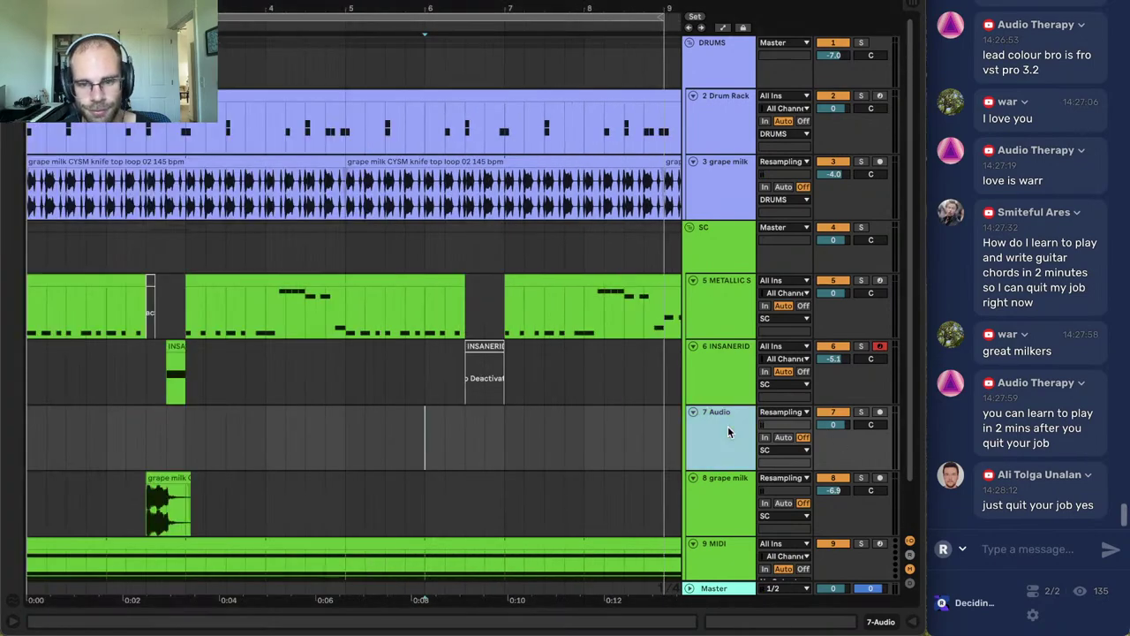
key("Delete")
Insert a new MIDI track directly below the INSANERIDDIMBASS track.
left_click(708, 351)
key("ctrl+shift+t")
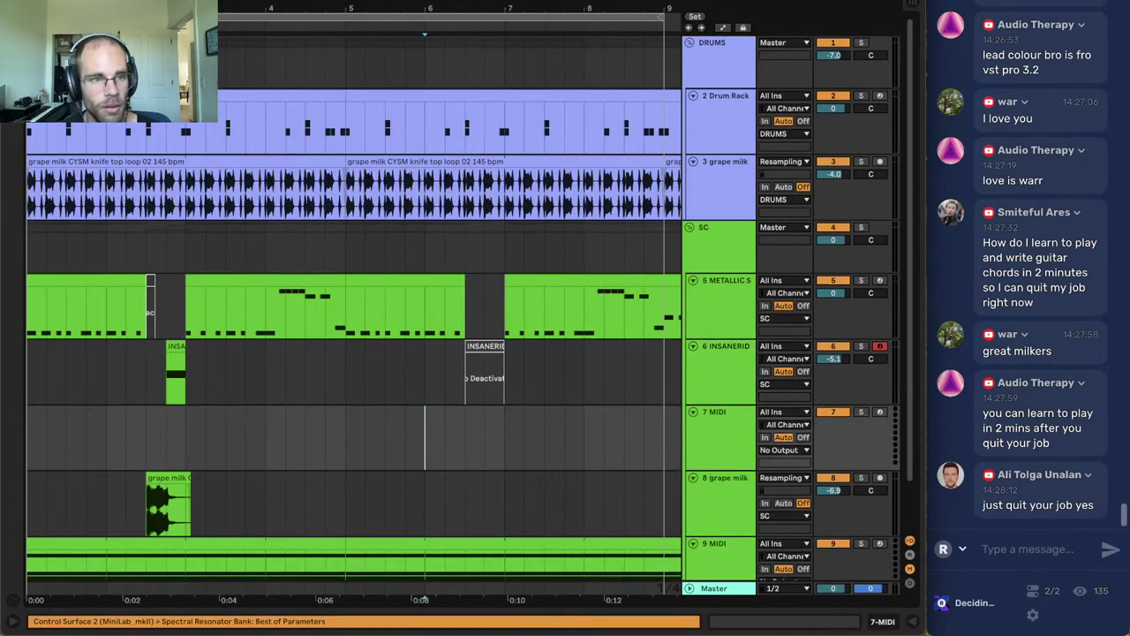
key("ctrl+alt+b")
key("ctrl+alt+b")
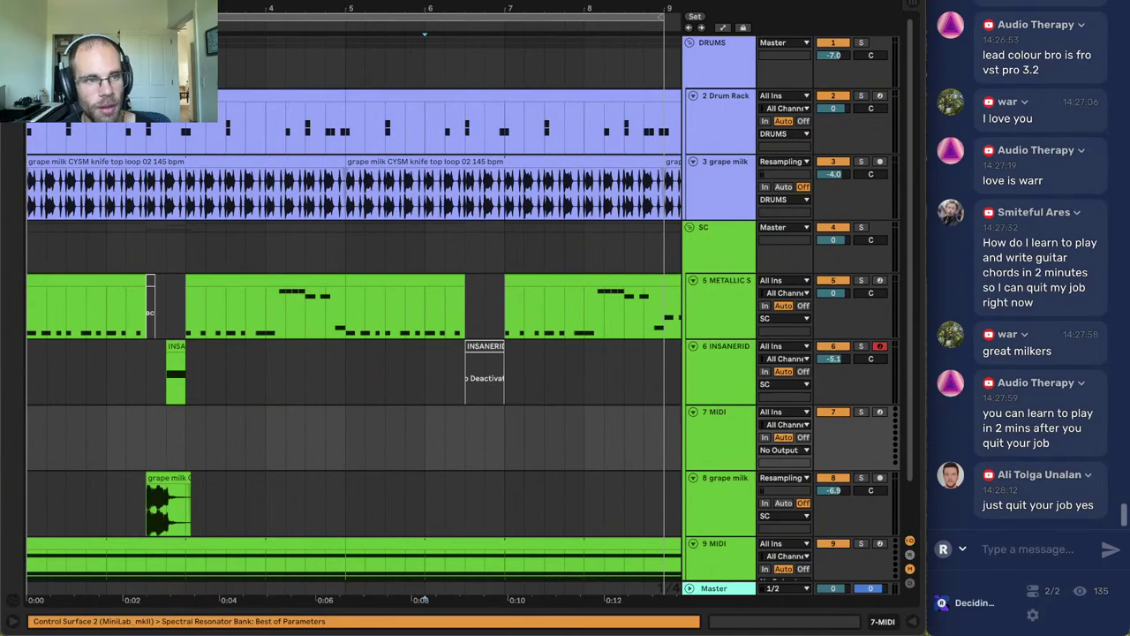
Load the PITCHBENDBASS.adg rack from UB June '23 Patron Racks in PATRON SAMPLES onto the new MIDI track and hide the browser.
key("ctrl+alt+b")
left_click_drag(468, 165, 376, 167)
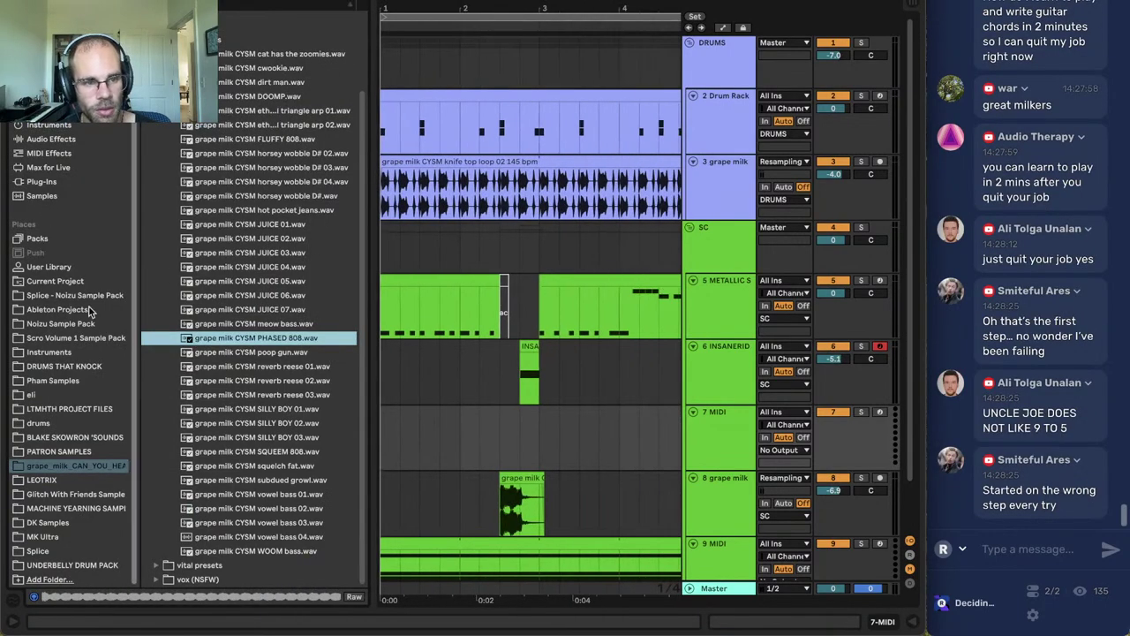
left_click(65, 454)
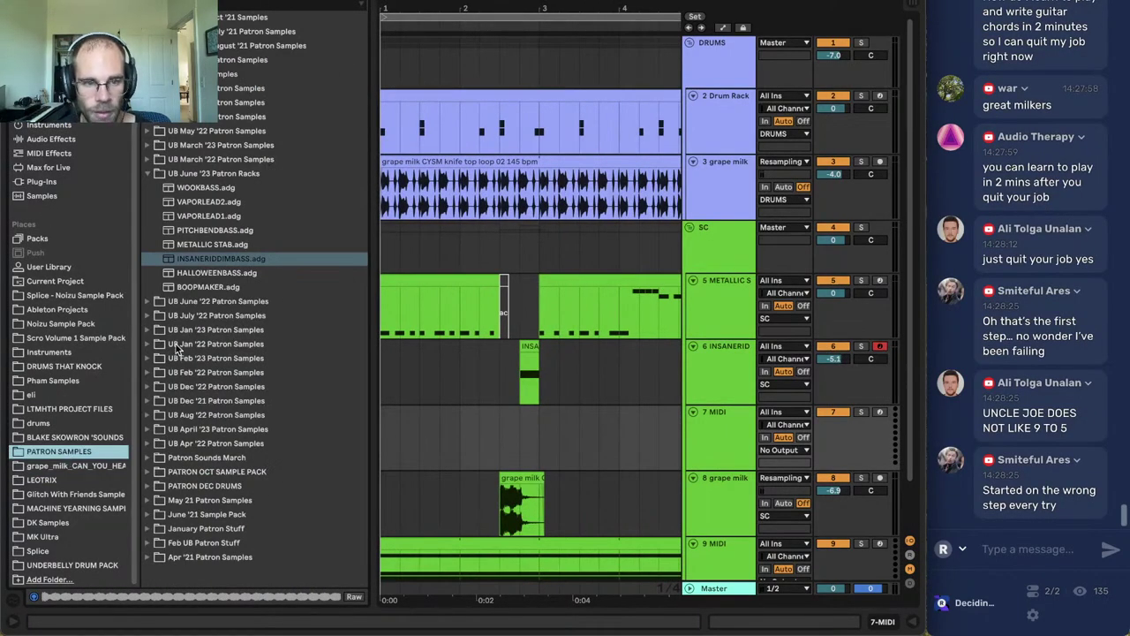
left_click(218, 231)
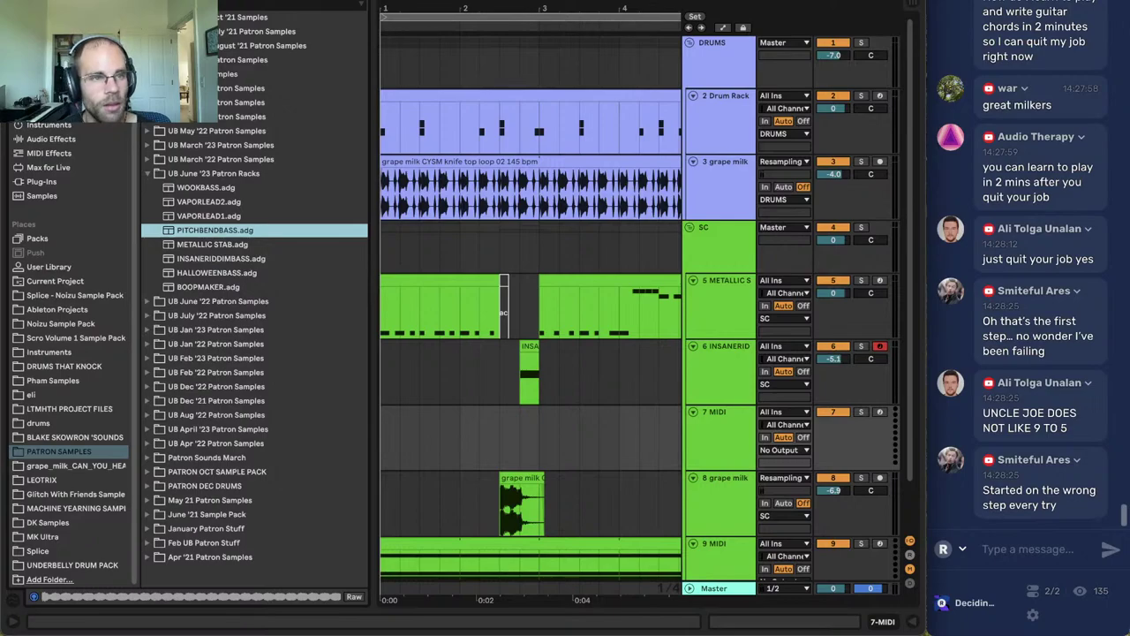
key("Return")
key("super+alt+b")
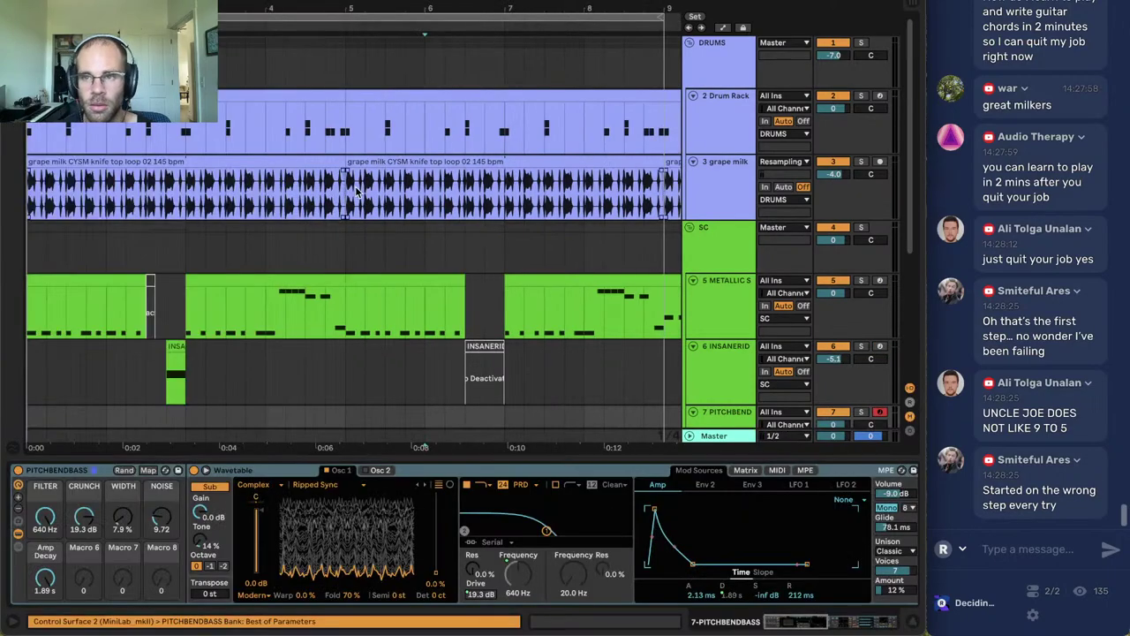
Play from before the second metallic stab gap with the keyboard octave lowered to C0–D1, and record a sustained F0 note on PITCHBENDBASS.
scroll(423, 206, "down", 5)
left_click(343, 233)
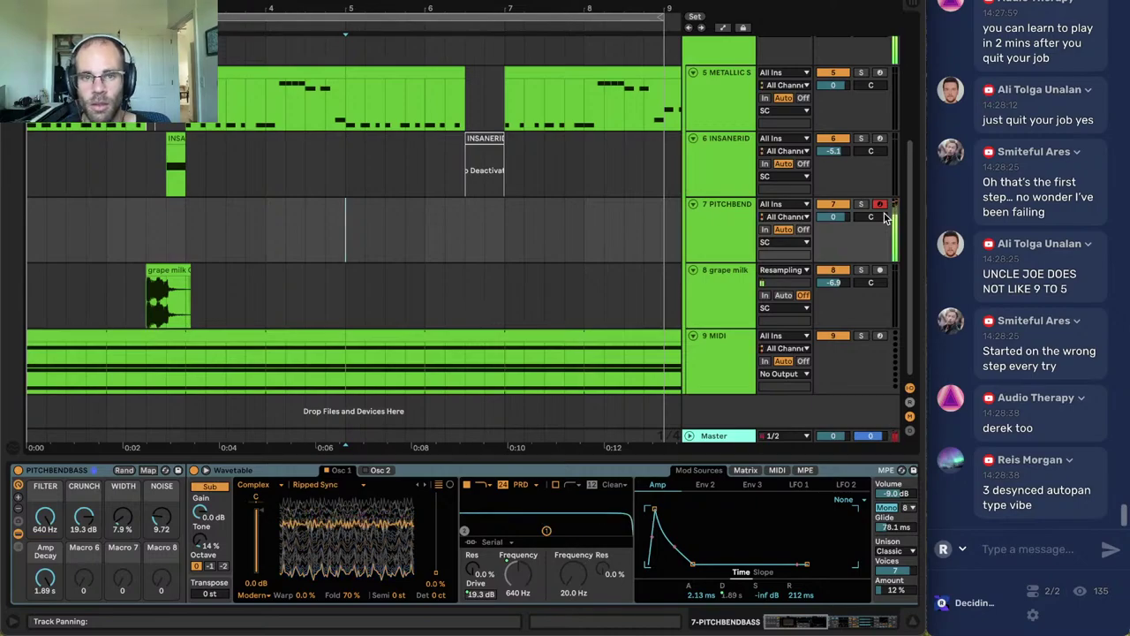
left_click(364, 219)
key("space")
key("z")
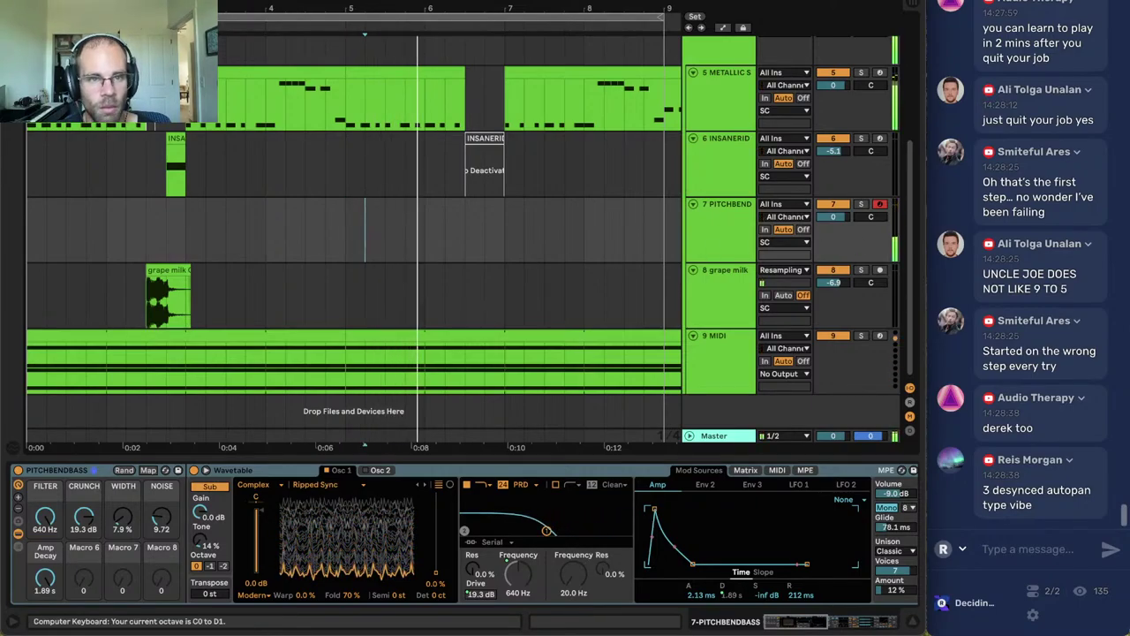
key("F9")
key("a")
key("F9")
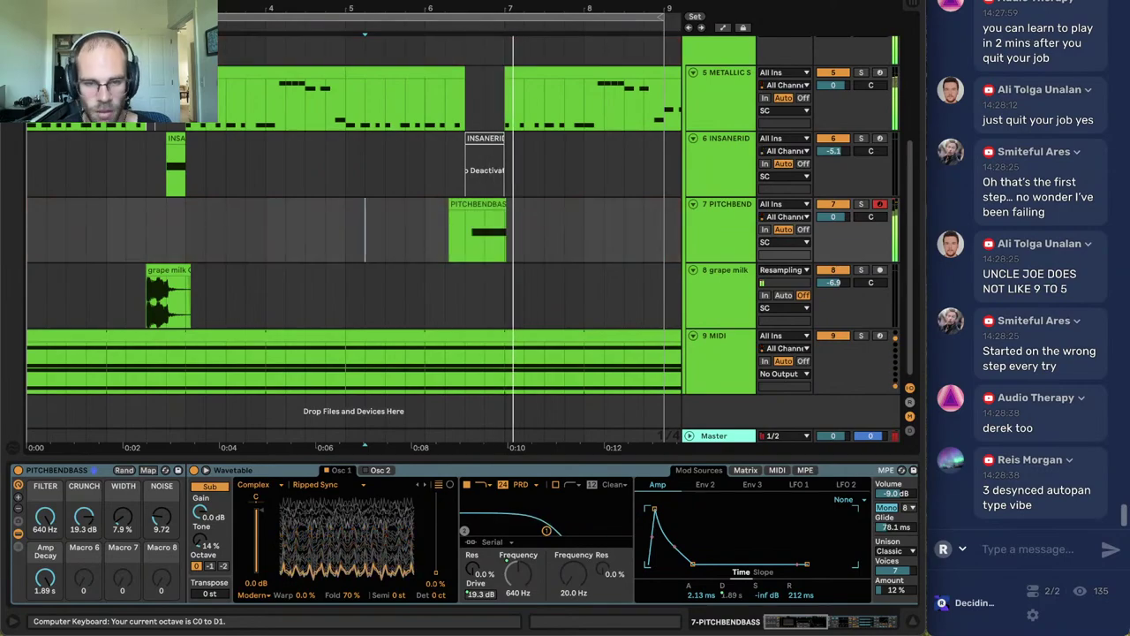
Trim the recorded PITCHBENDBASS clip to start at 6.3.1 and lengthen its F0 note to span 1.3.1 to 2.1.1.
left_click(466, 194)
left_click_drag(448, 206, 468, 206)
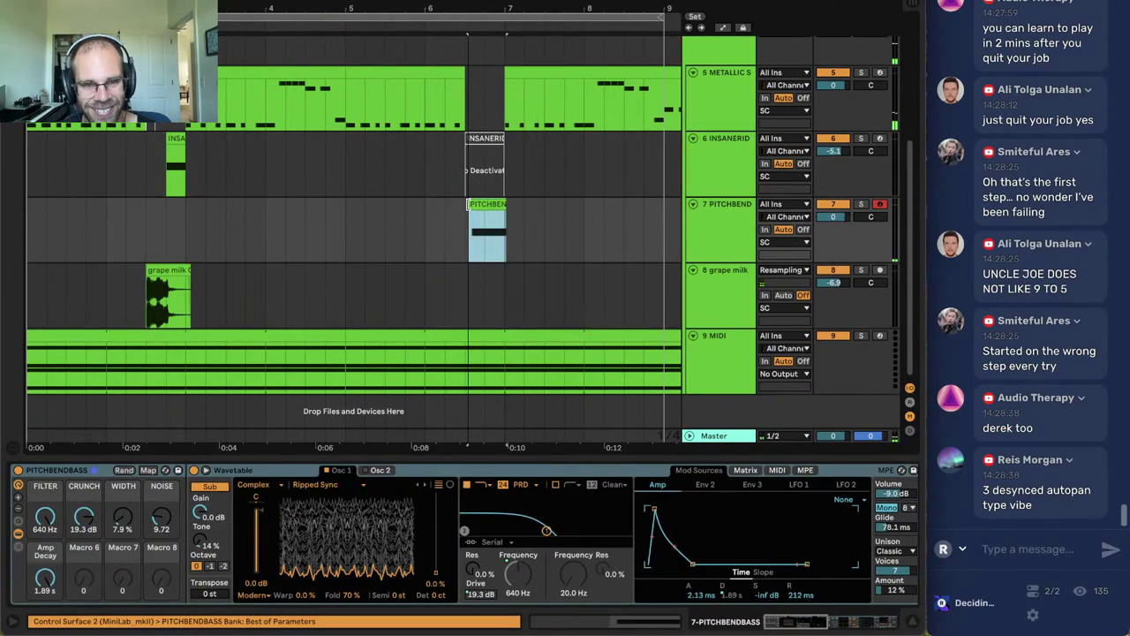
double_click(474, 205)
left_click(454, 441)
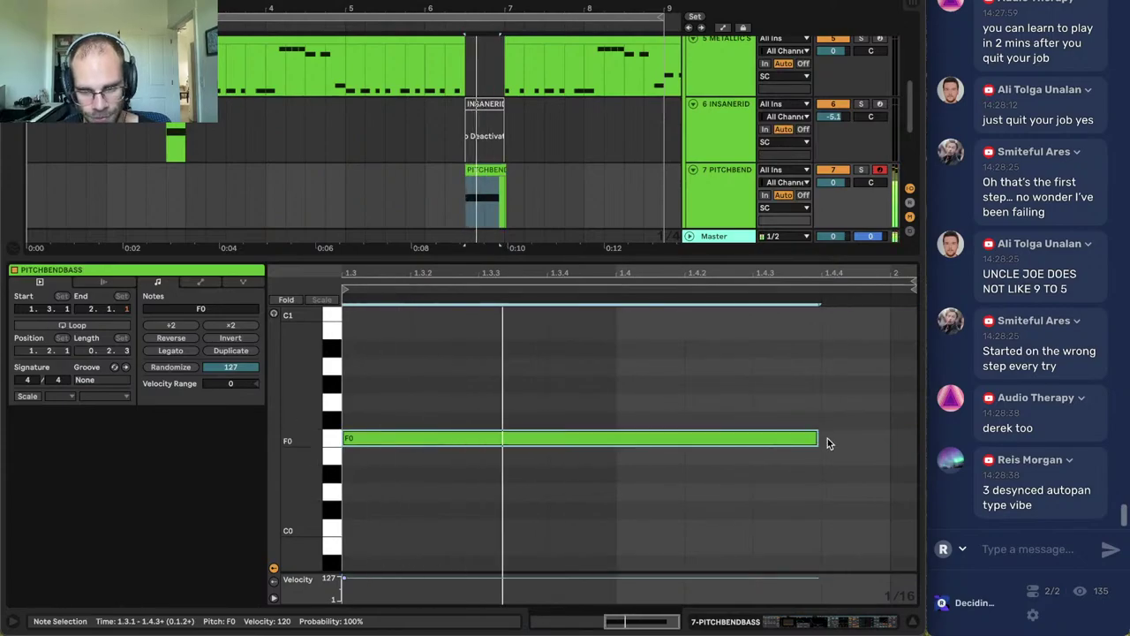
left_click_drag(825, 438, 888, 439)
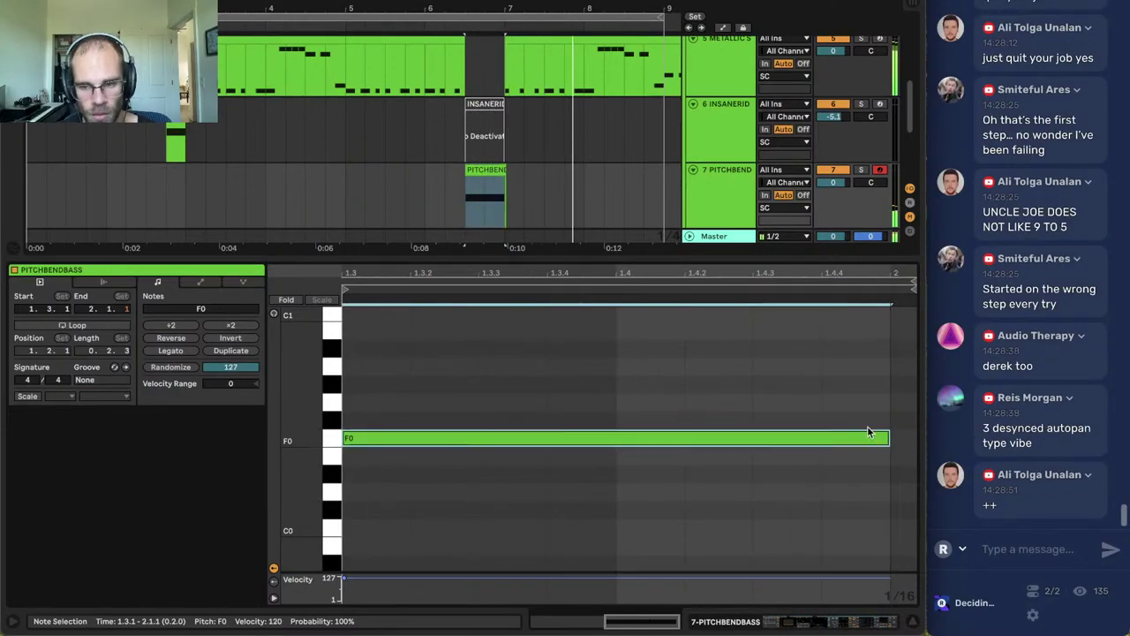
Transpose the PITCHBENDBASS note up an octave to F1 and lower the track's volume to -5.8 dB.
left_click(577, 323)
key("super+a")
key("shift+Up")
left_click(576, 328)
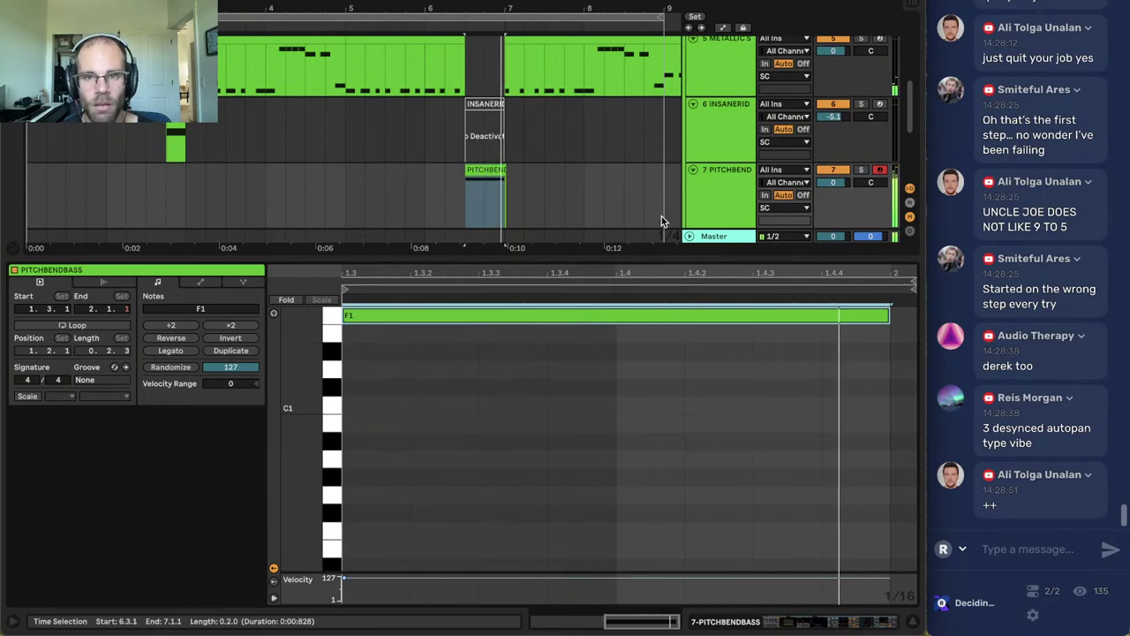
left_click_drag(834, 183, 821, 196)
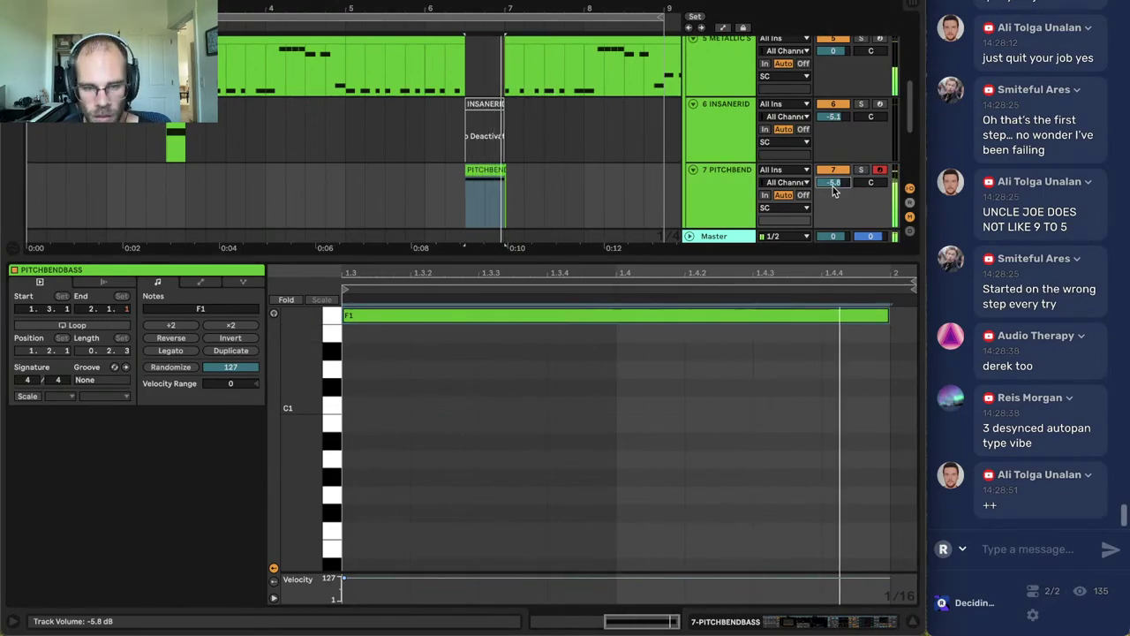
Play the PITCHBENDBASS fill in context and transpose its note down an octave to F0.
left_click(404, 371)
scroll(459, 397, "up", 3)
key("super+a")
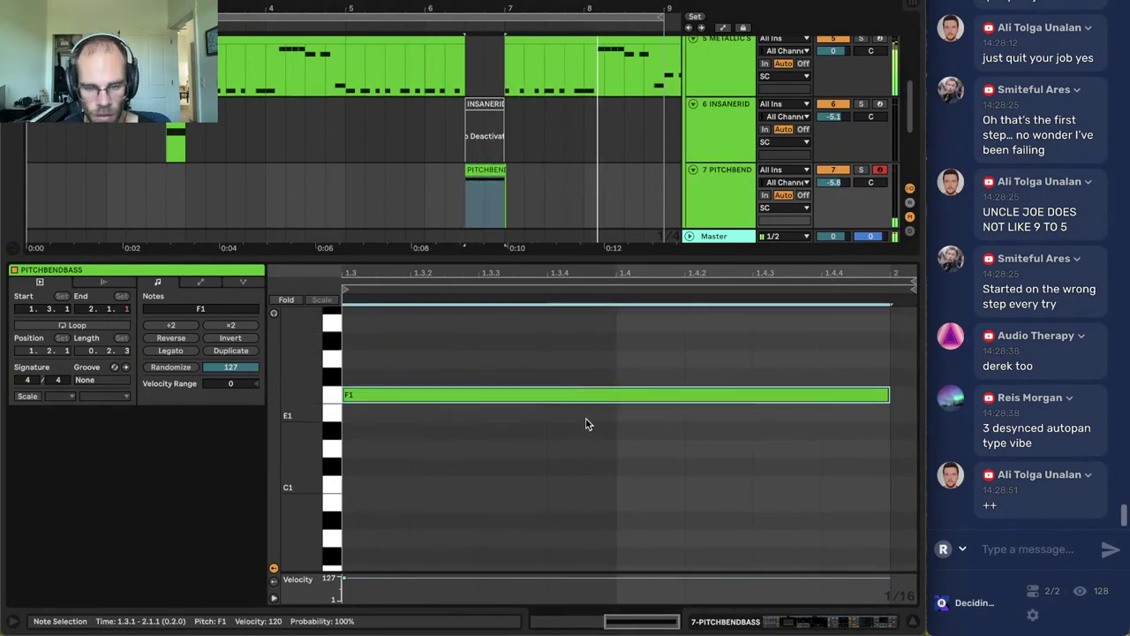
left_click(420, 197)
left_click(491, 169)
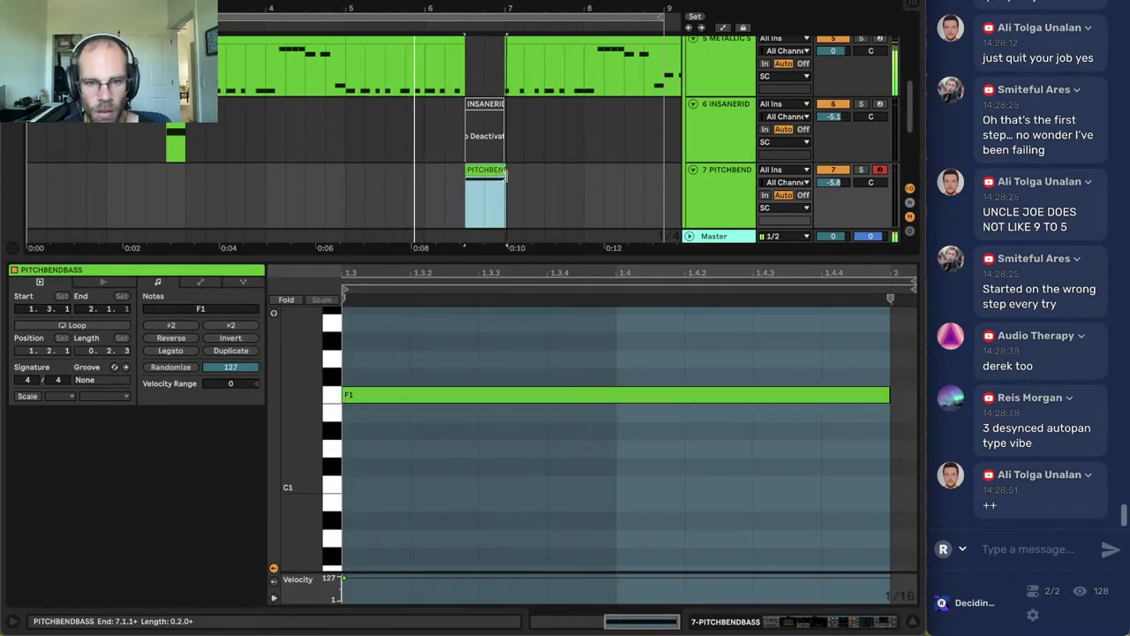
left_click_drag(707, 371, 780, 461)
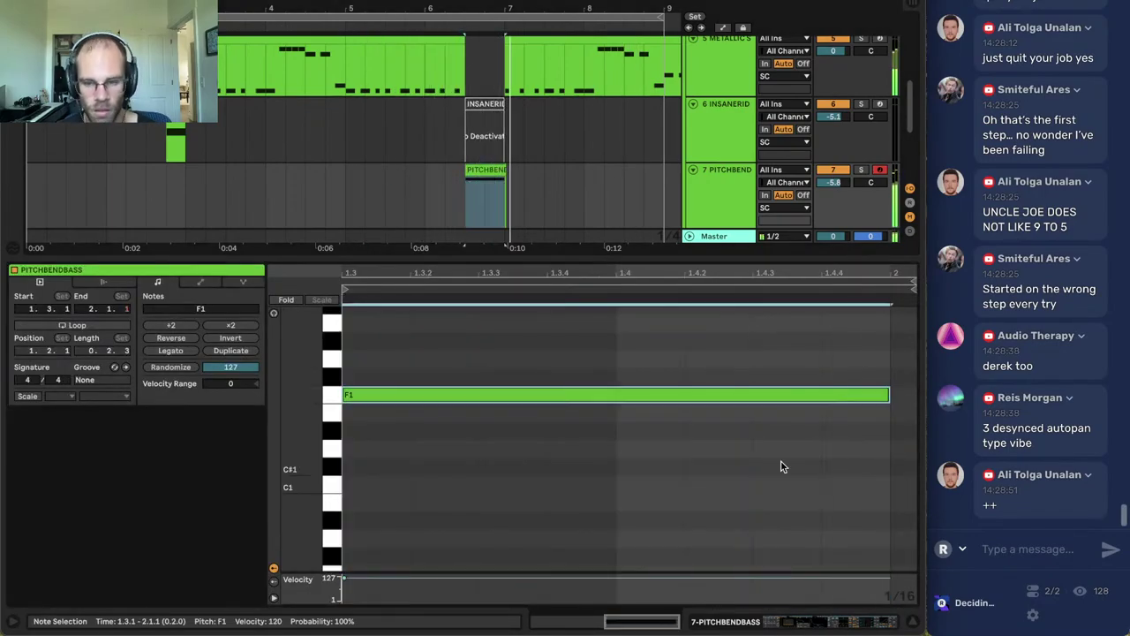
key("shift+Down")
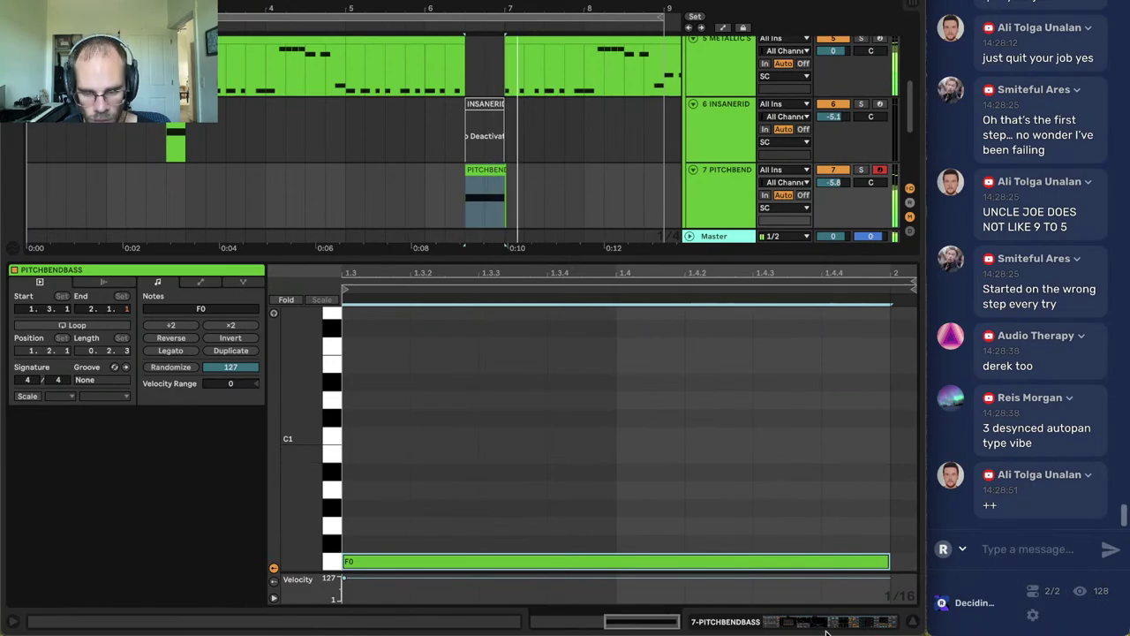
Solo the METALLIC STAB track, bring up its device chain and play its clip from 5.1.1.
left_click(806, 620)
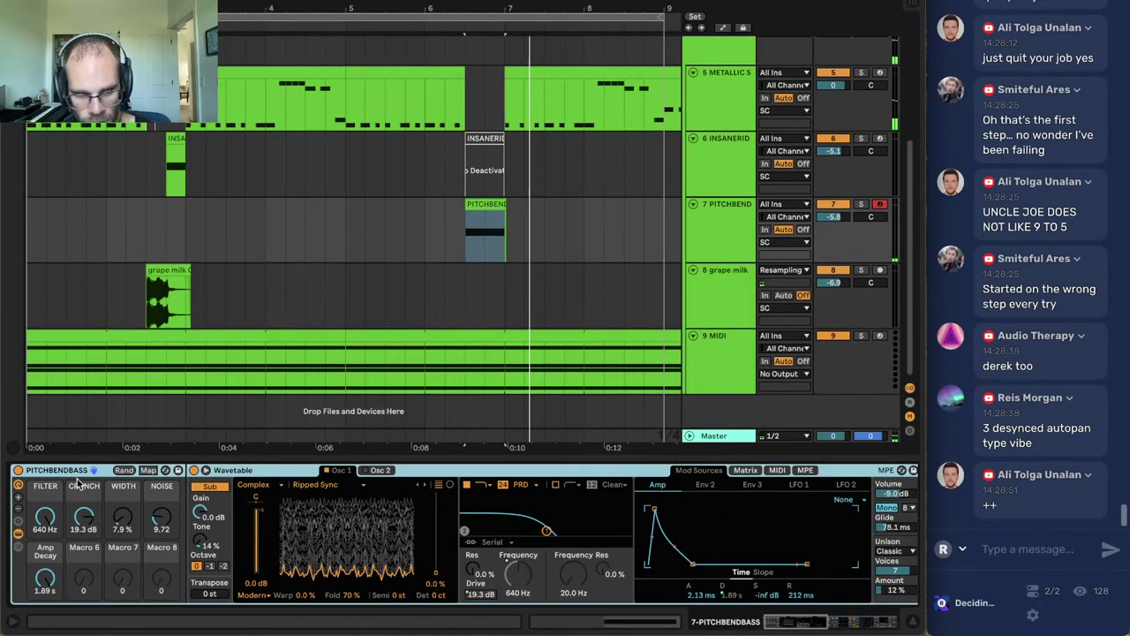
left_click(730, 118)
left_click(862, 74)
left_click(748, 90)
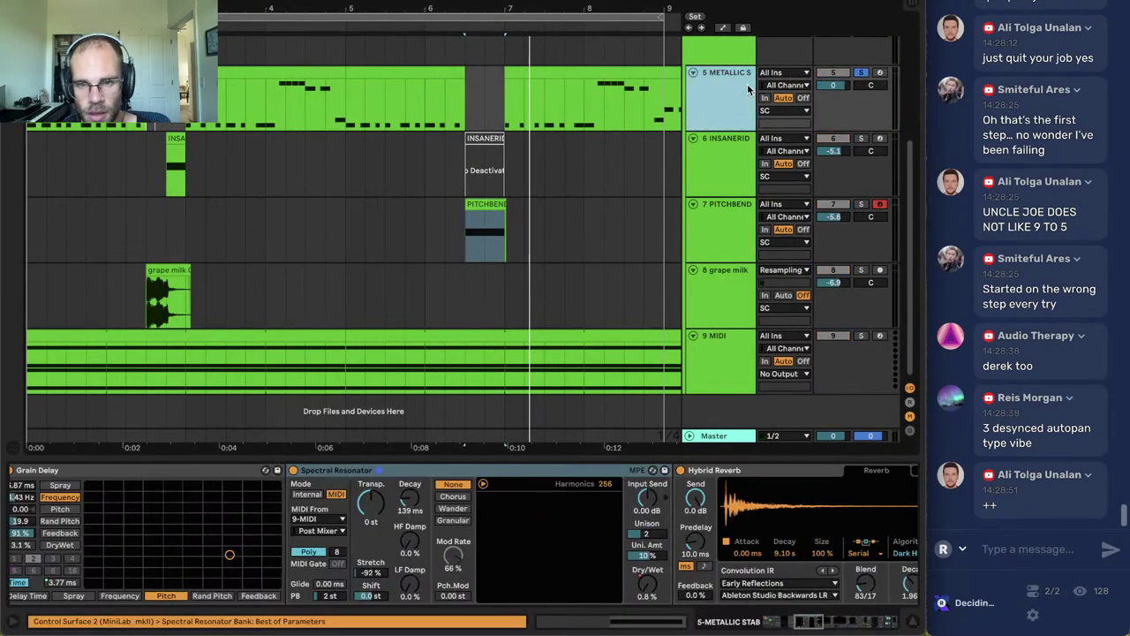
key("space")
left_click(853, 625)
key("space")
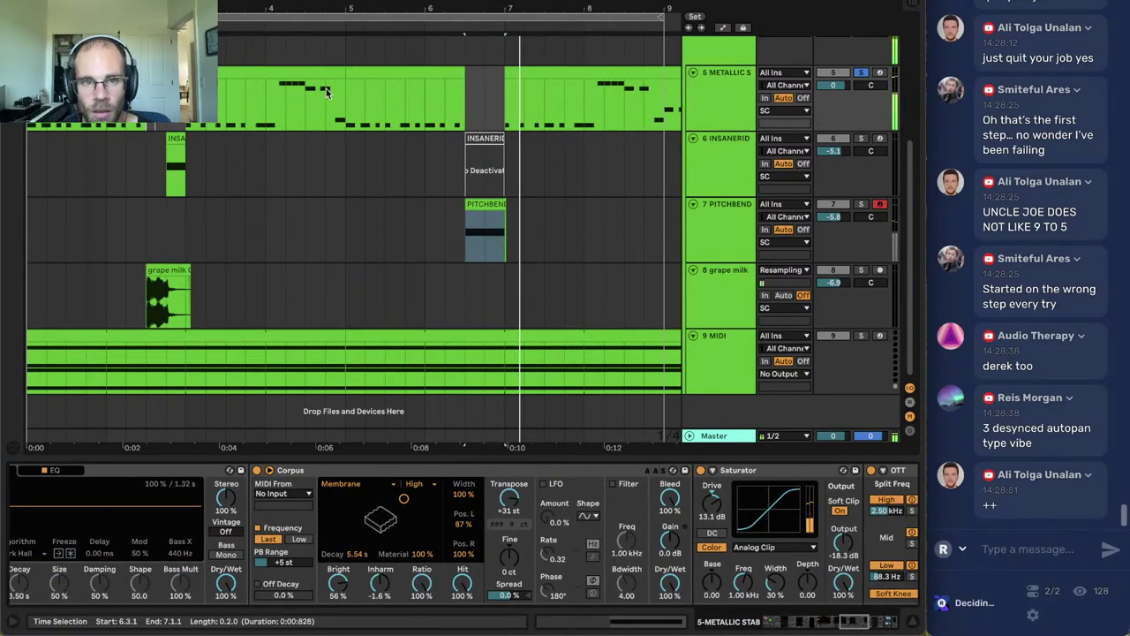
left_click(367, 74)
key("space")
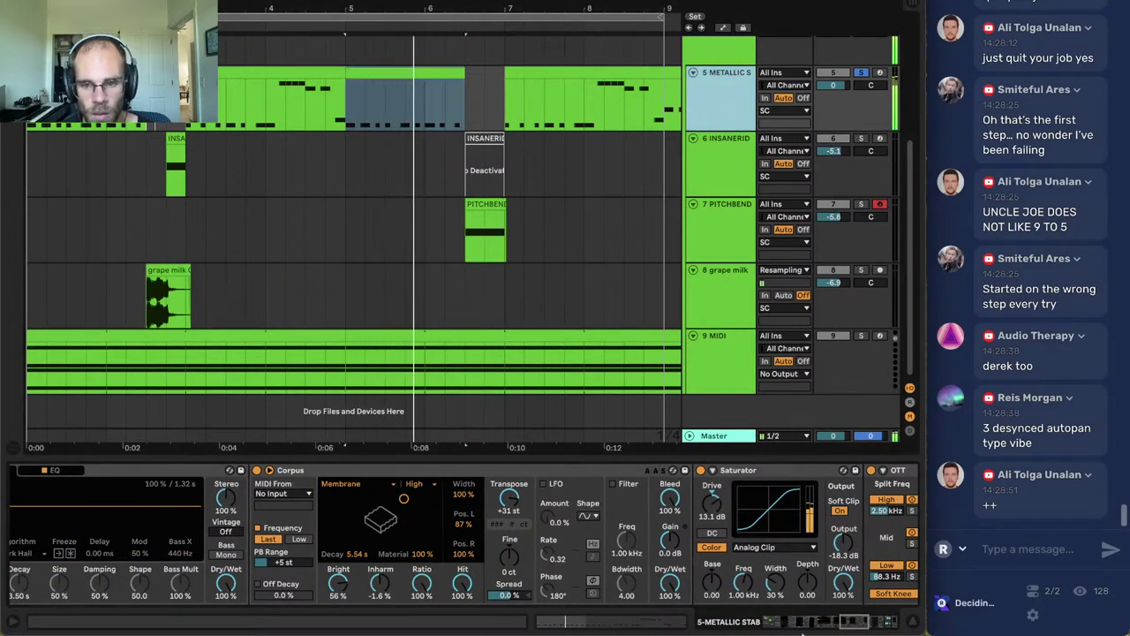
In the METALLIC STAB rack's second Operator chain, set the pitch envelope to 100% amount, 4.12 ms attack, 123 ms decay and 17.1 ms release.
left_click(794, 625)
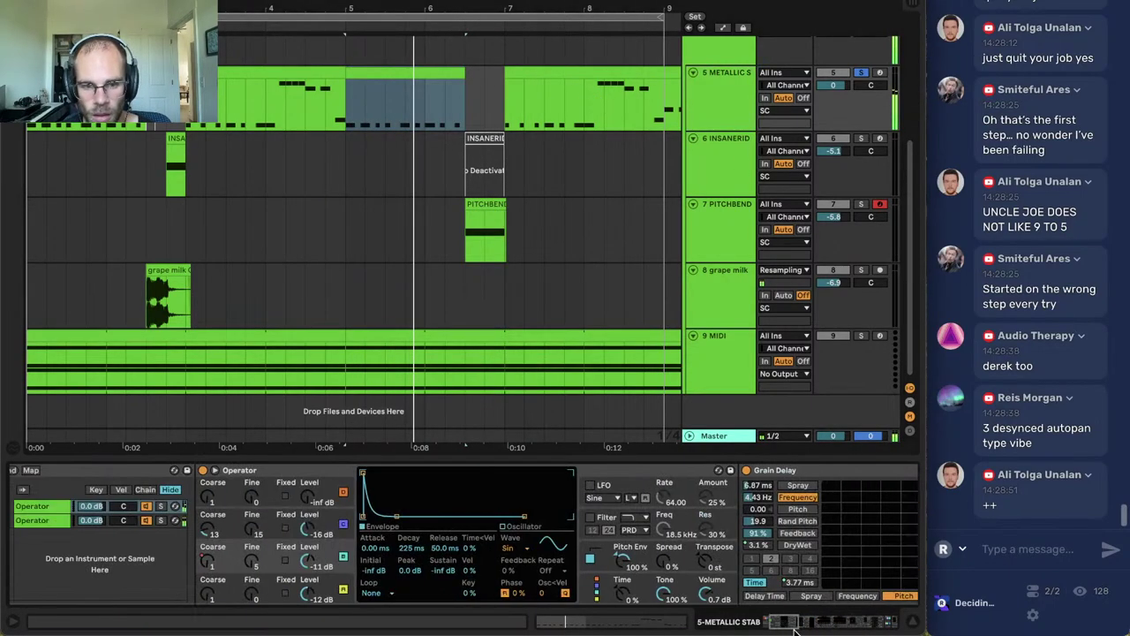
left_click(35, 522)
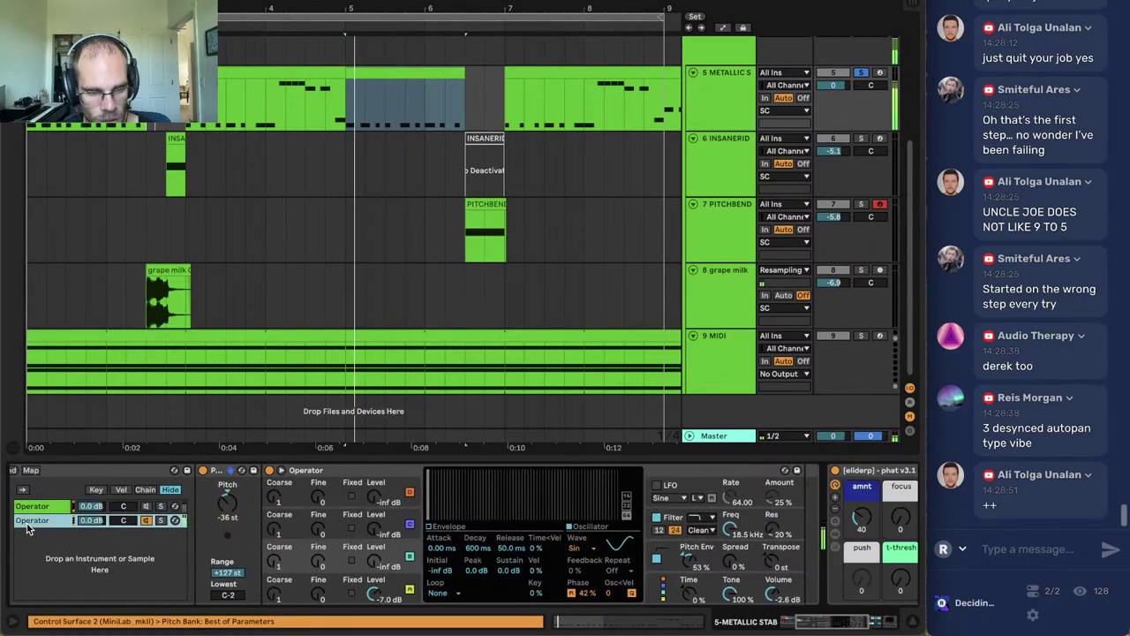
left_click(695, 563)
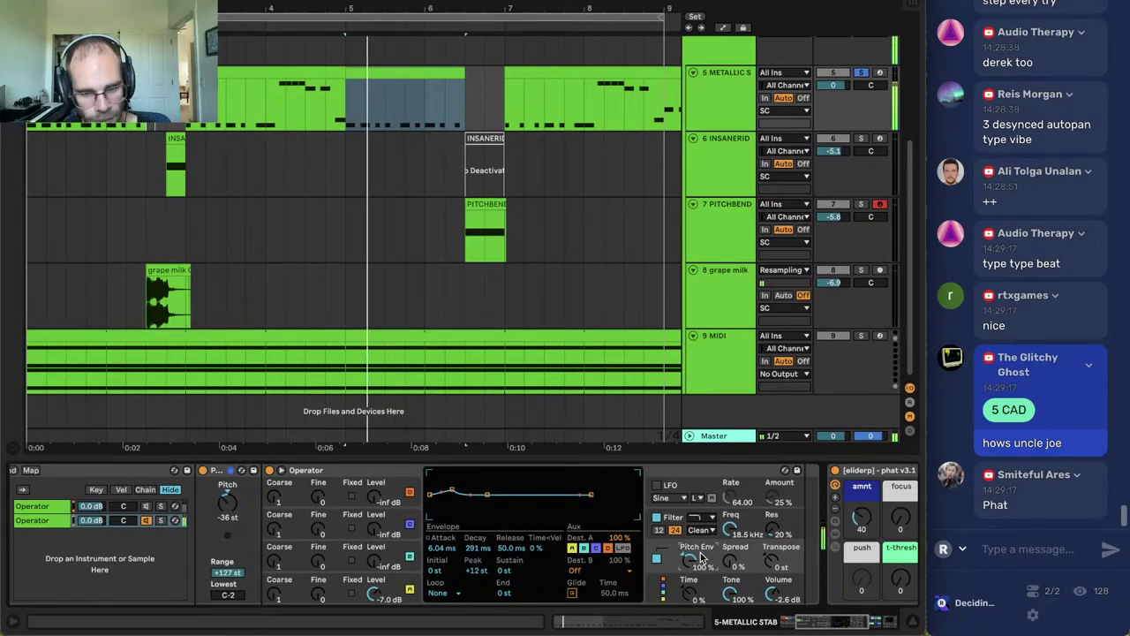
key("space")
key("space")
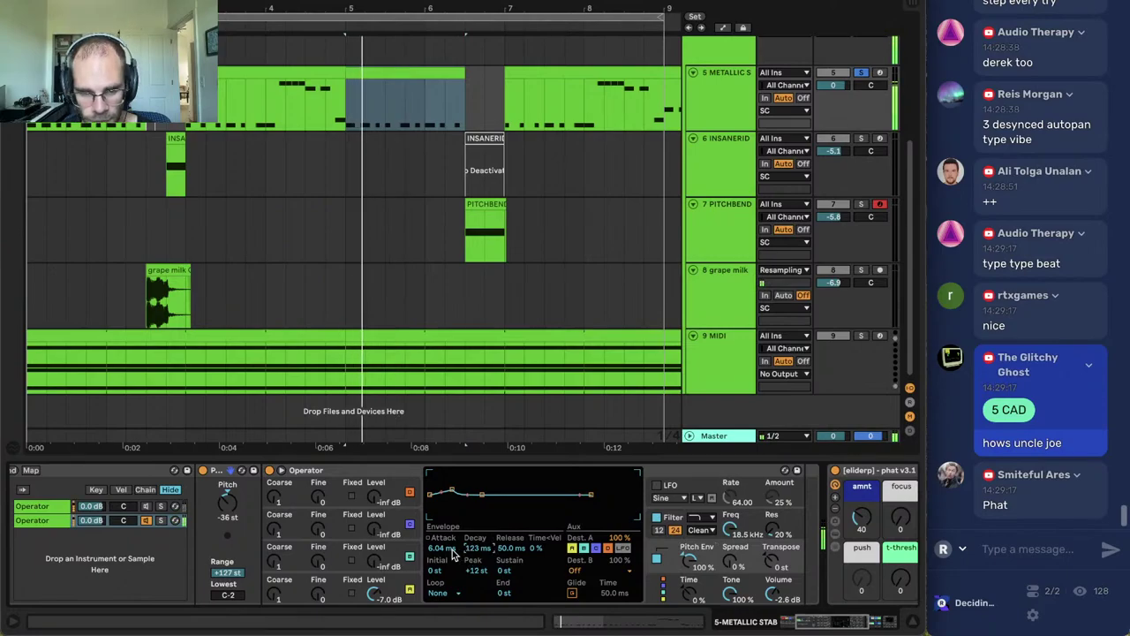
left_click_drag(452, 549, 451, 561)
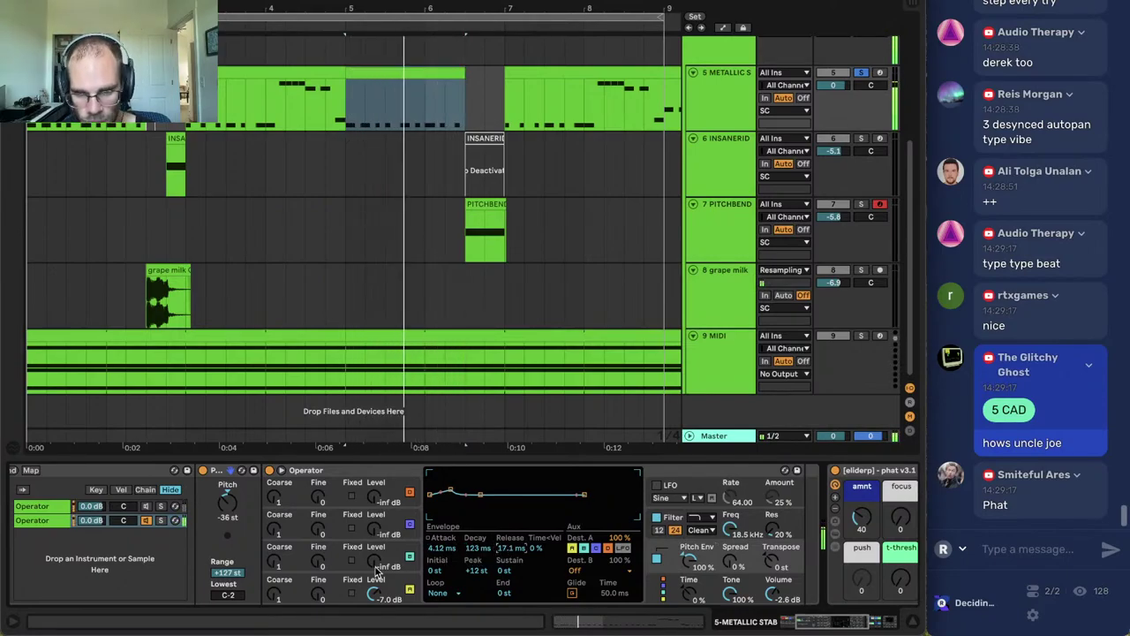
Set the second Operator's oscillator B to coarse 3 at -44 dB and unsolo the METALLIC STAB track.
left_click_drag(377, 571, 376, 554)
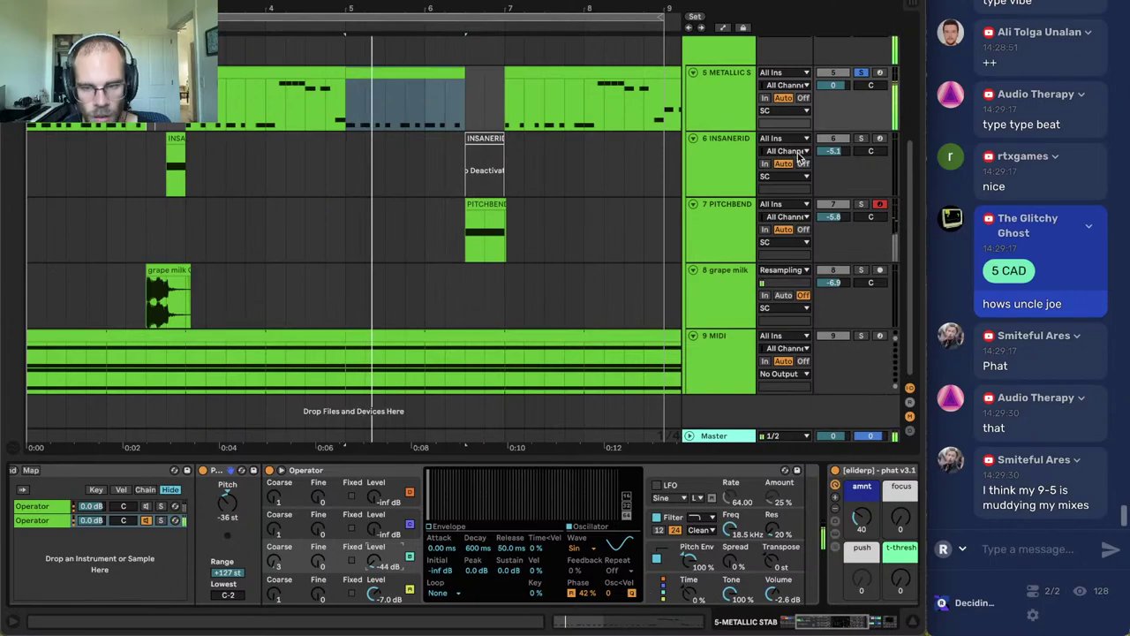
scroll(864, 75, "up", 1)
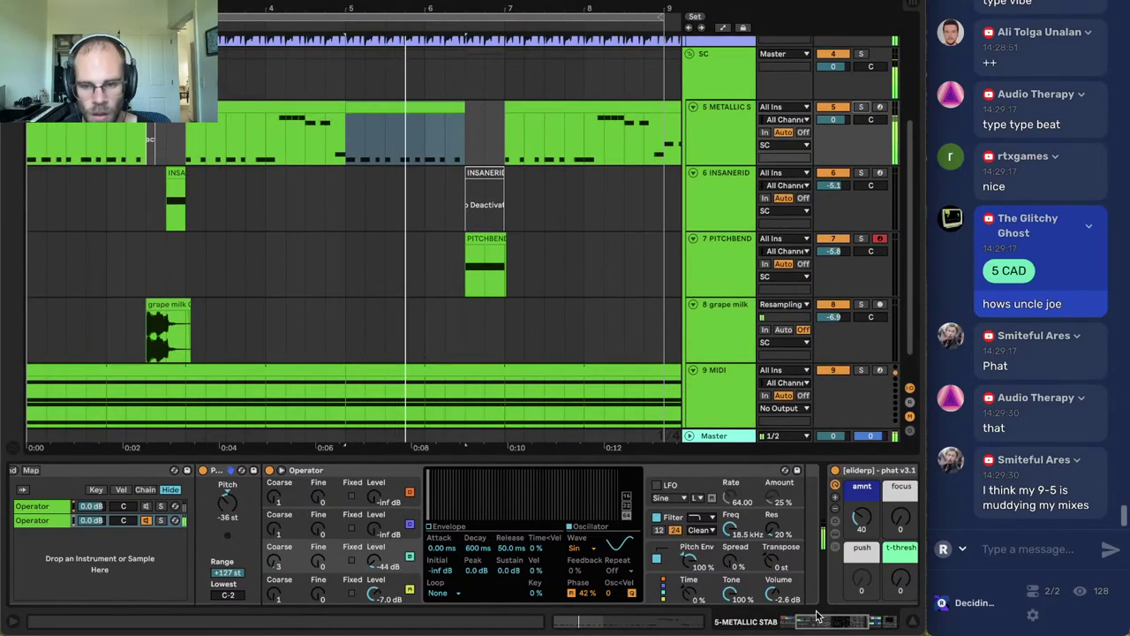
Add a Tuner after the Saturator in the METALLIC STAB rack's second Operator chain.
scroll(877, 558, "right", 4)
left_click(876, 562)
key("super+f")
type("tuner")
key("Down")
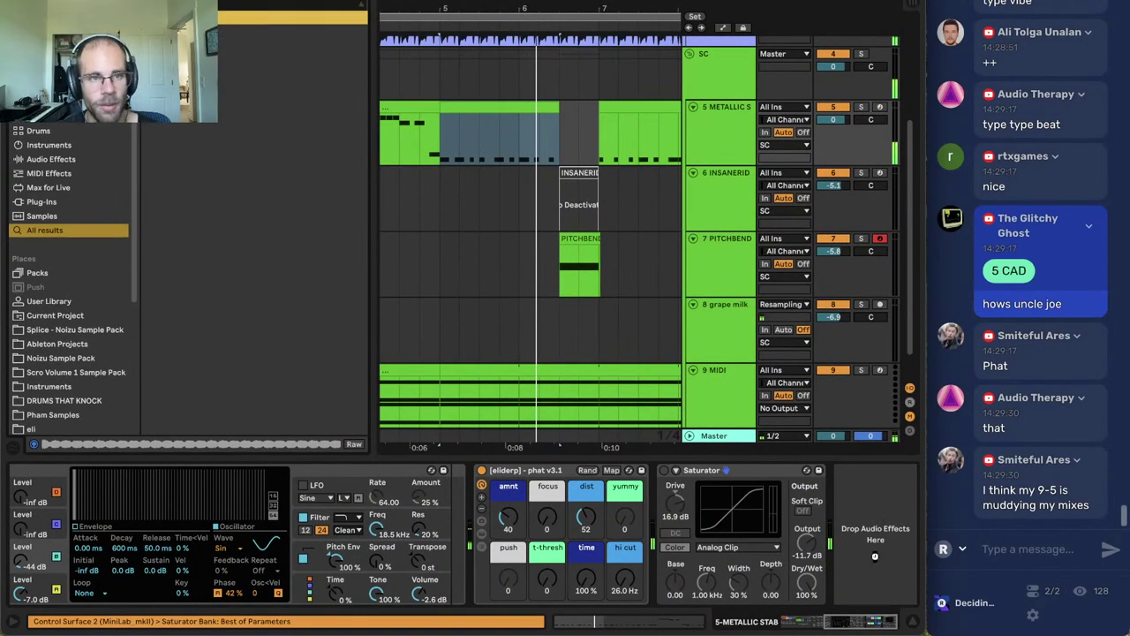
key("Return")
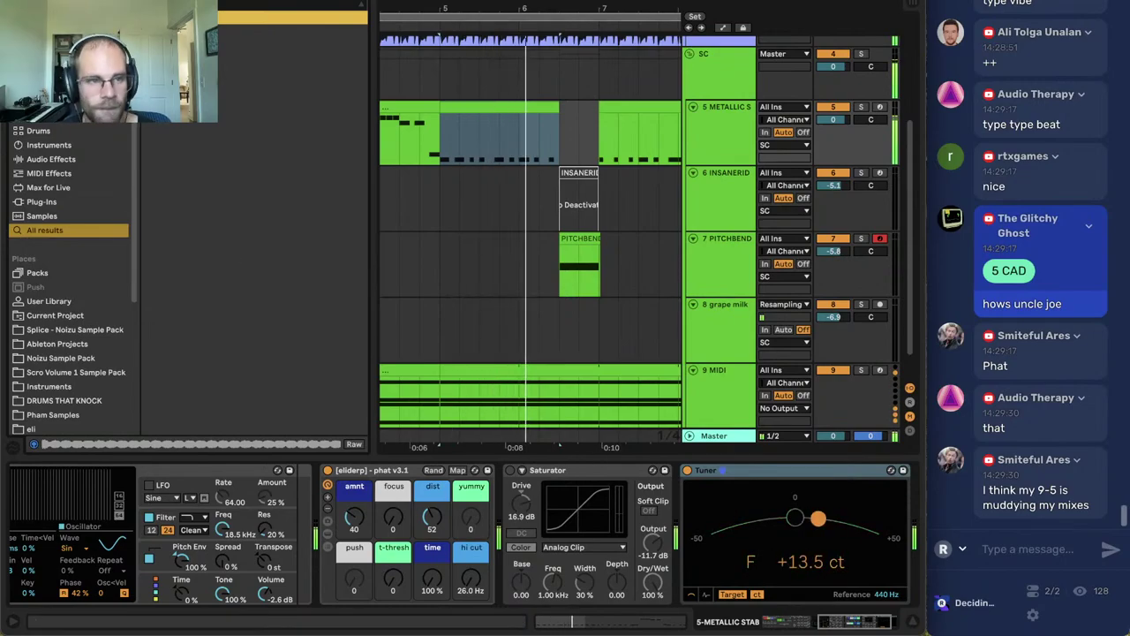
Add a Tuner after the Utility at the end of the PITCHBENDBASS track's device chain and play its clip.
key("ctrl+alt+b")
scroll(297, 283, "left", 4)
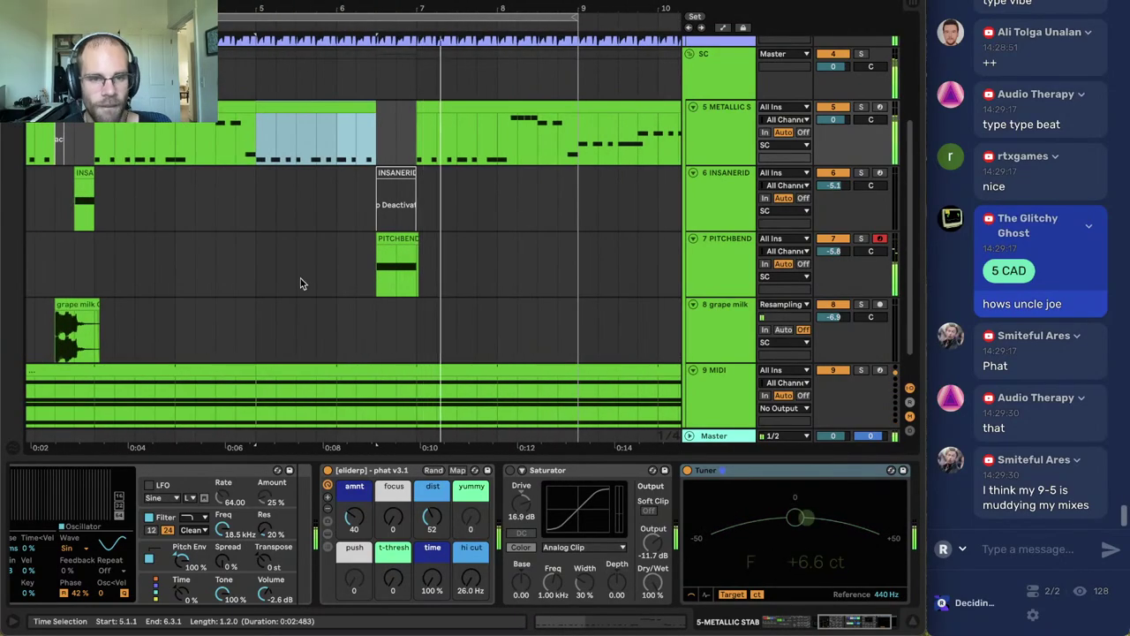
left_click(385, 238)
key("space")
left_click(707, 254)
key("space")
left_click_drag(794, 621, 872, 621)
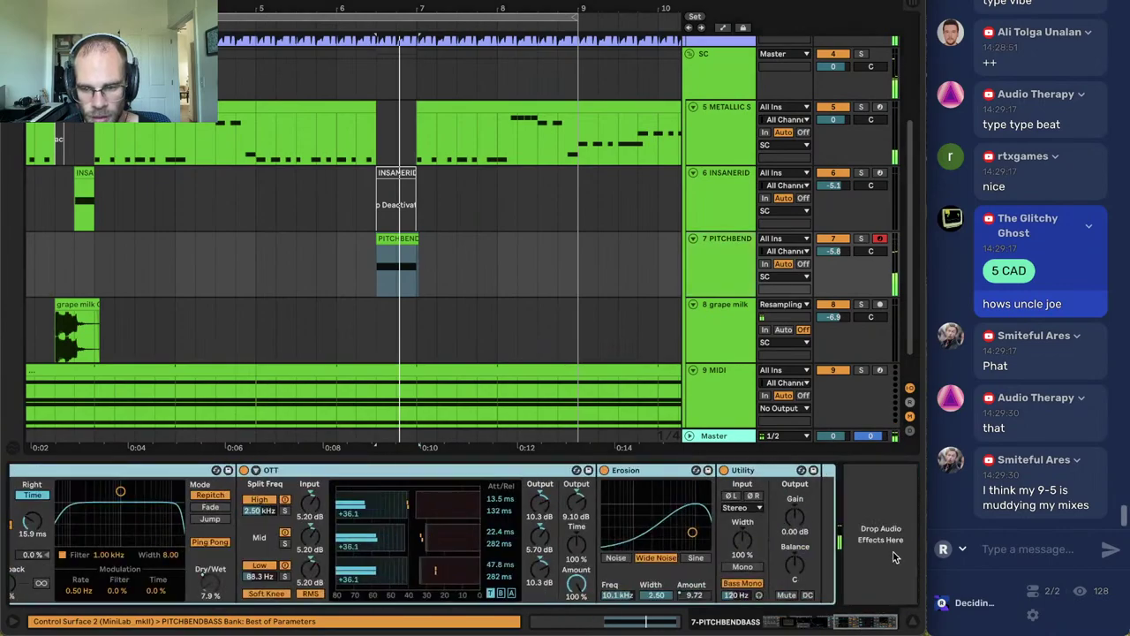
left_click(892, 553)
key("super+f")
scroll(893, 552, "right", 3)
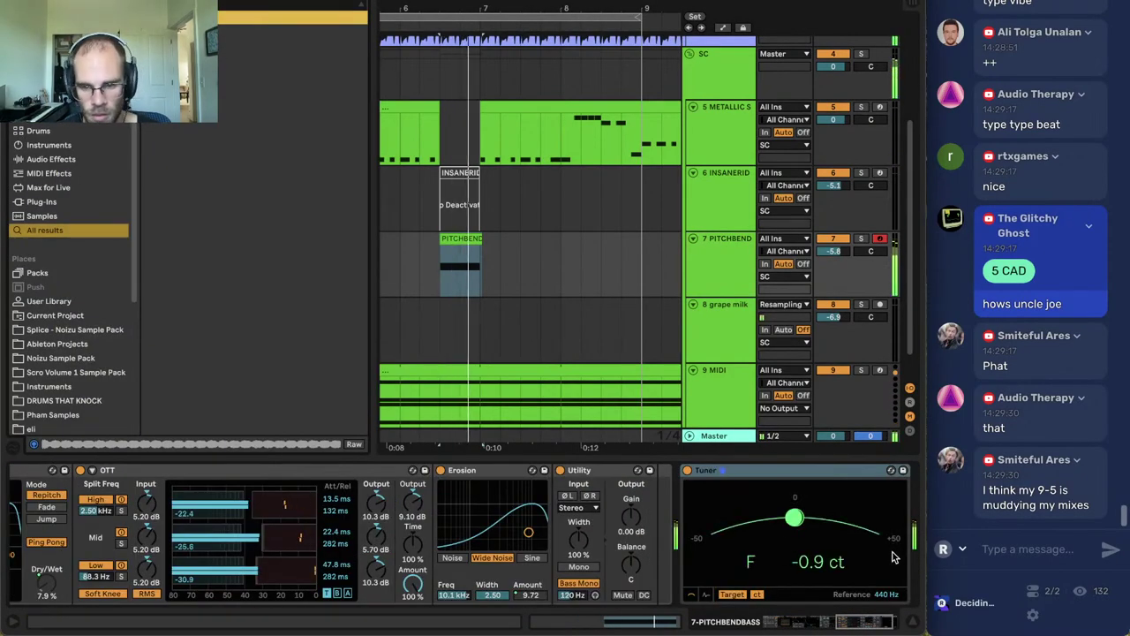
Try the PITCHBENDBASS rack macros at Filter 20 Hz, Crunch 24 dB and Noise 200 during playback.
left_click_drag(812, 624, 785, 628)
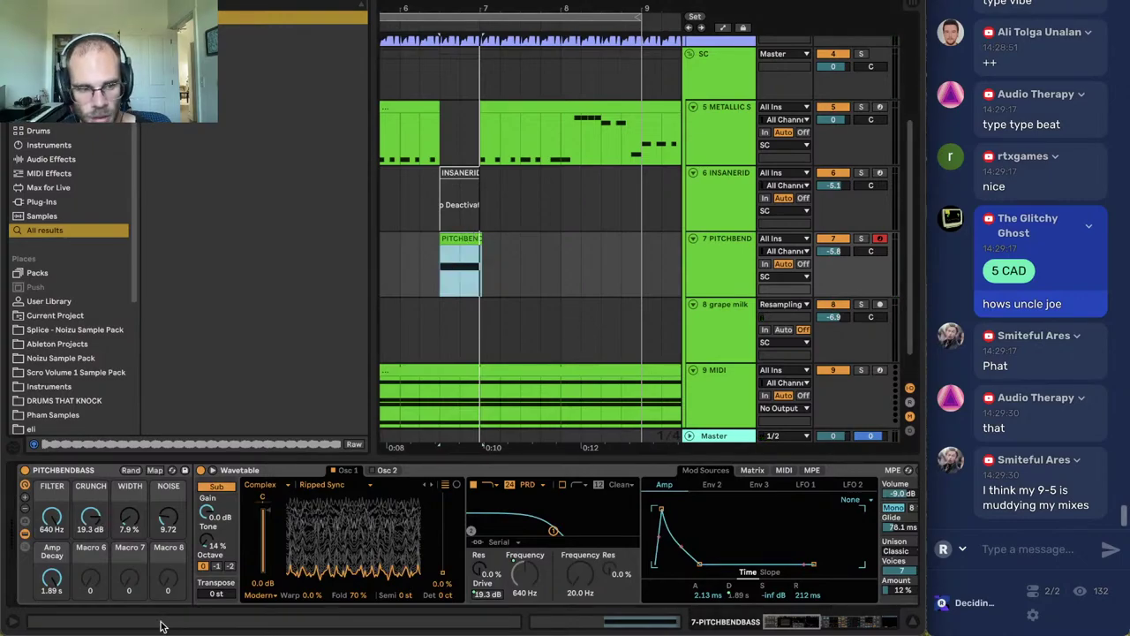
key("space")
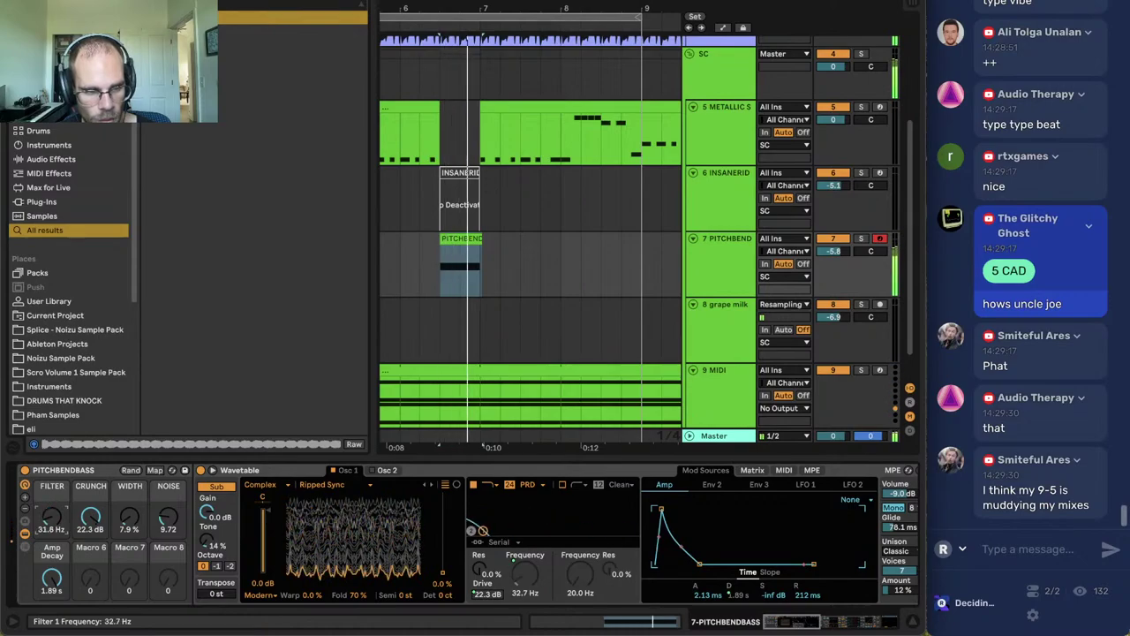
left_click_drag(89, 519, 89, 494)
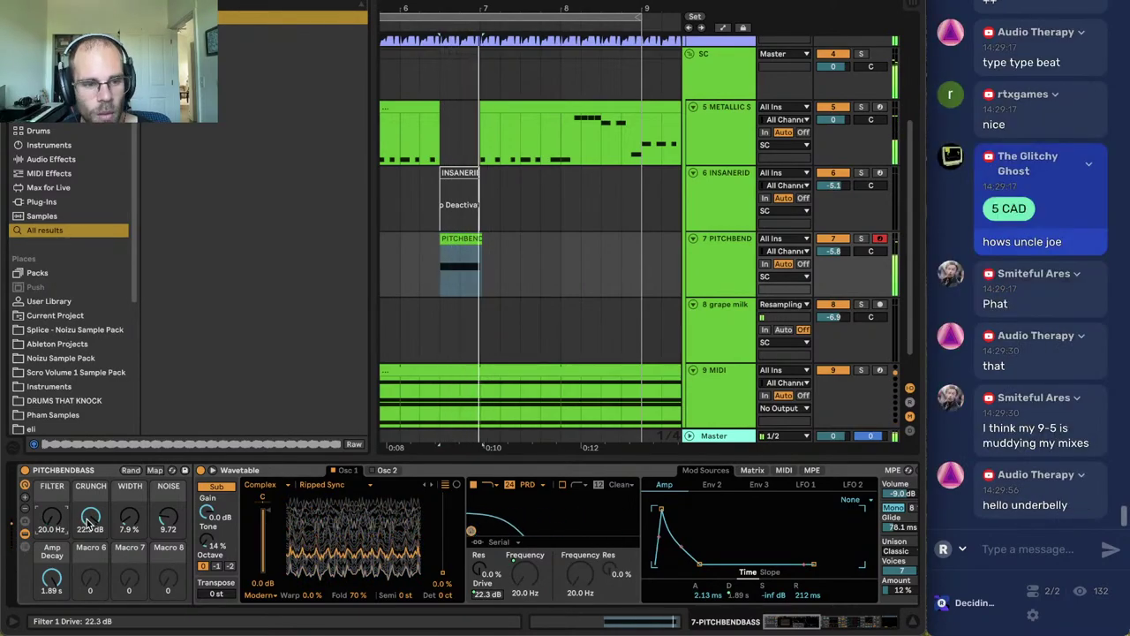
left_click_drag(168, 520, 168, 423)
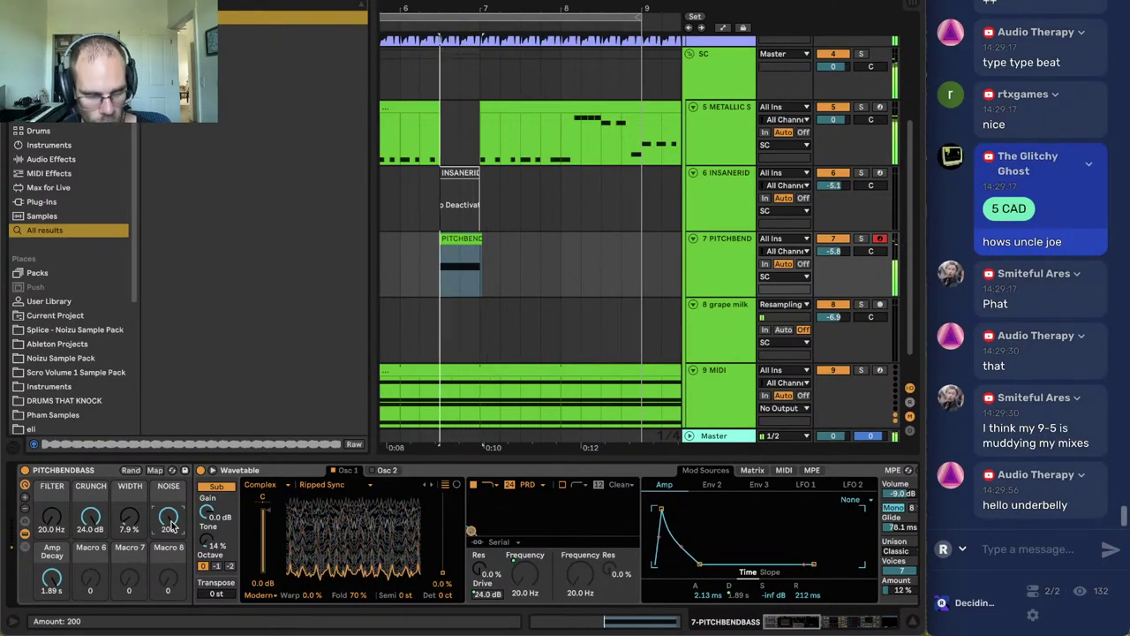
Review the METALLIC STAB rack's first Operator chain during playback and place the insert mark at 4.1.3 on the INSANERIDDIMBASS track.
key("super+alt+b")
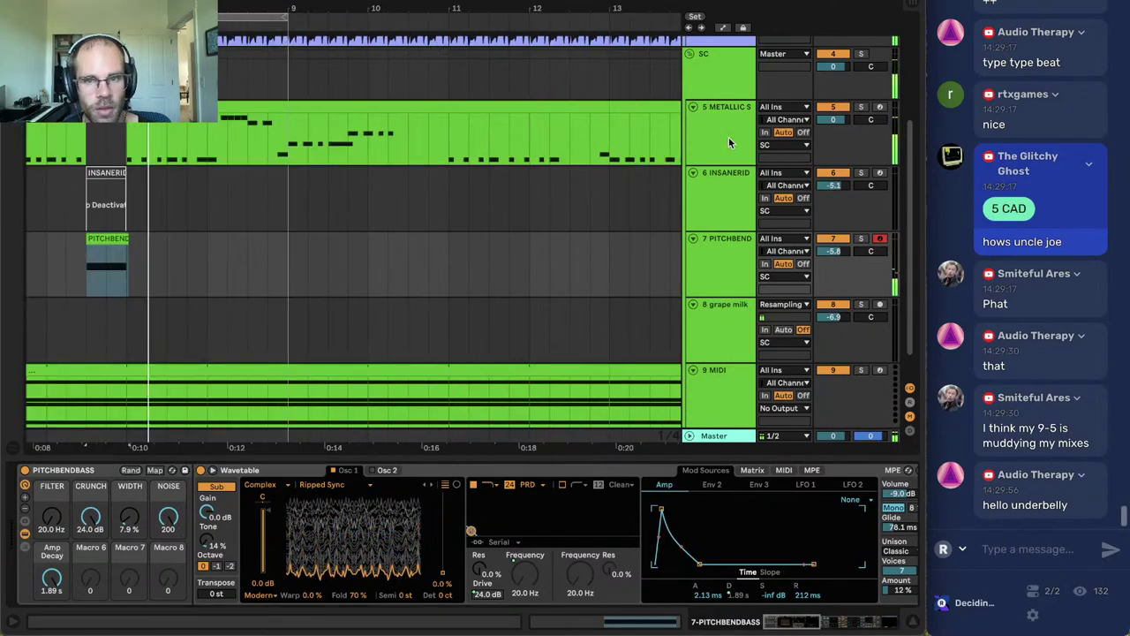
left_click(729, 143)
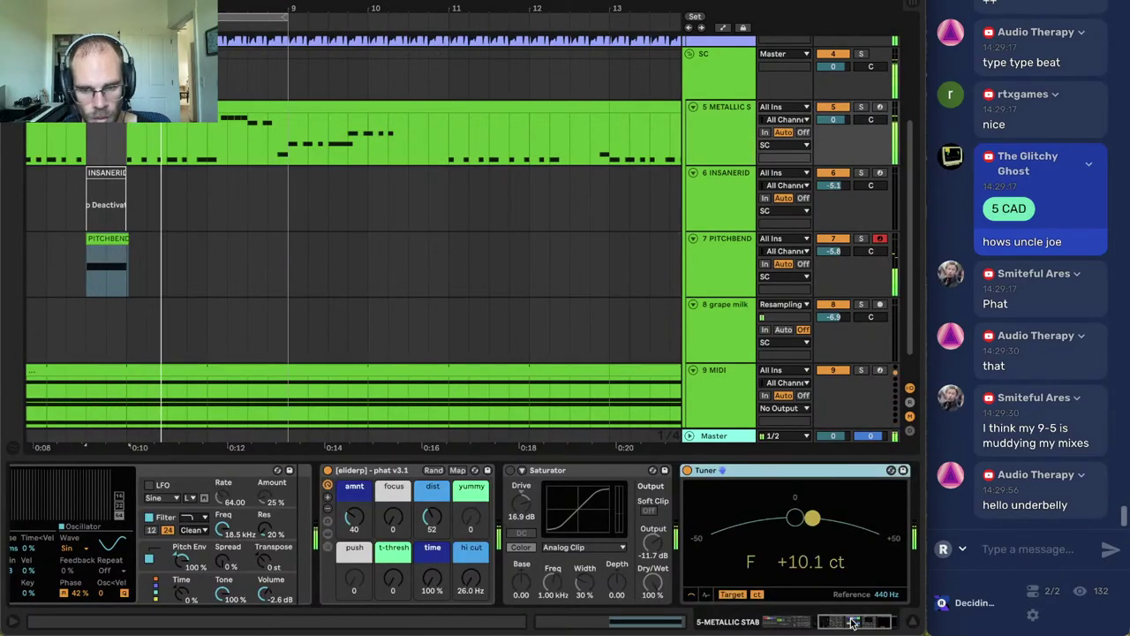
left_click(777, 624)
left_click(322, 512)
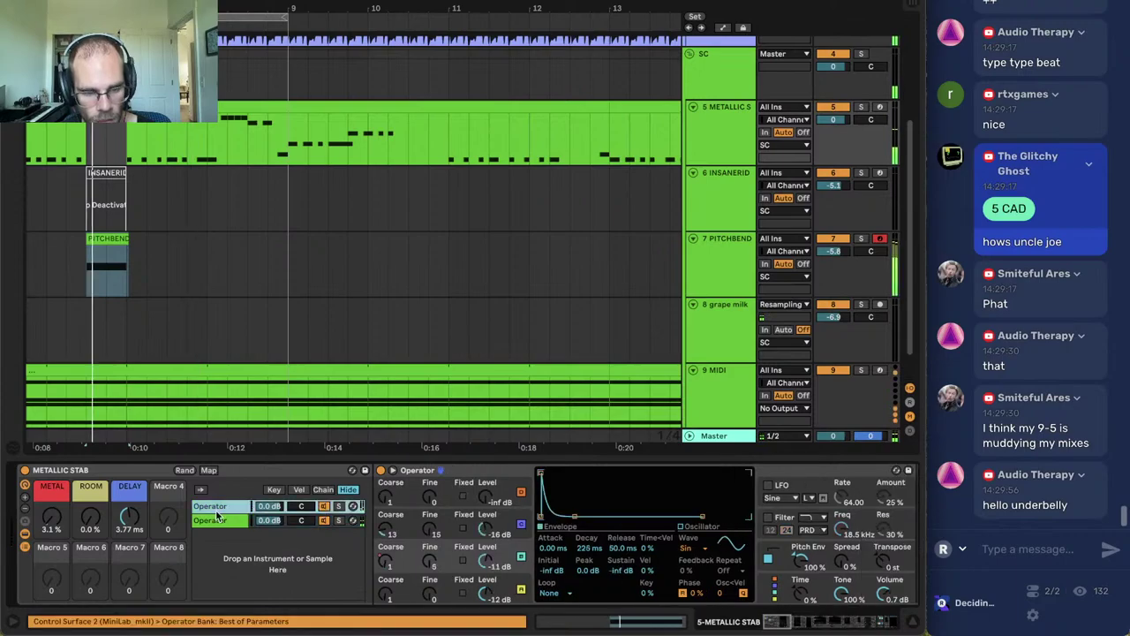
scroll(353, 265, "left", 5)
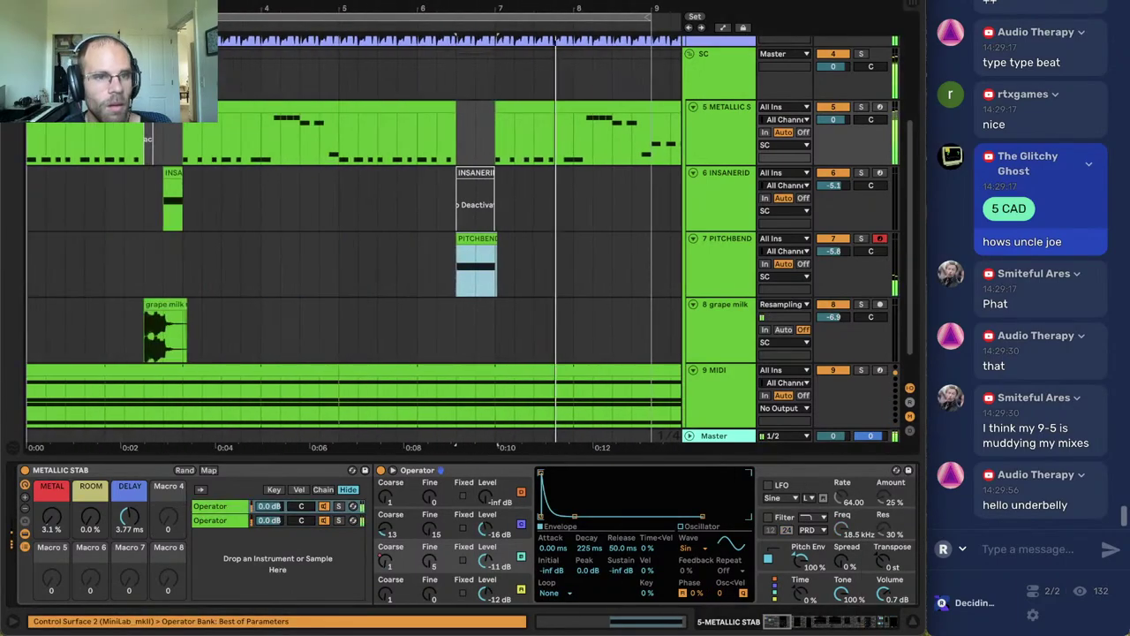
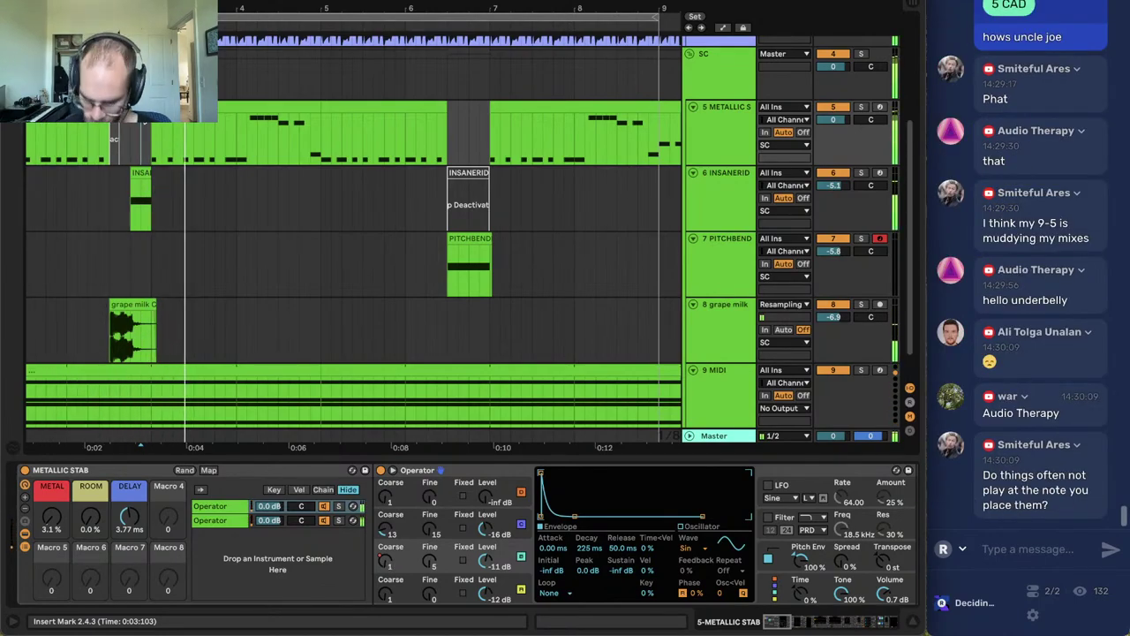
left_click(246, 172)
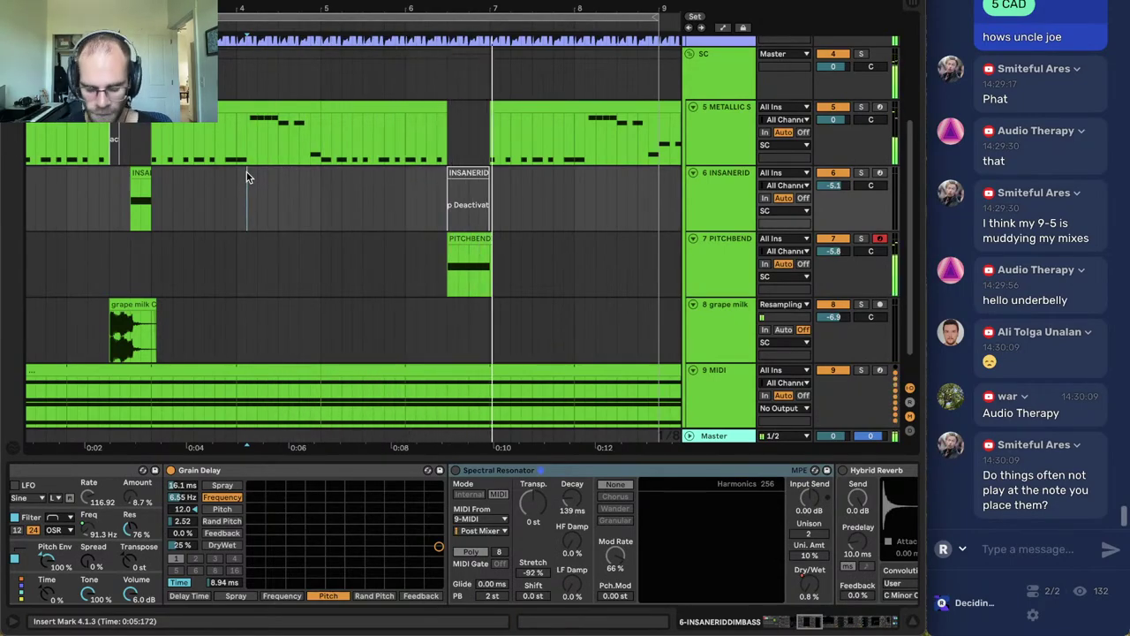
Set the PITCHBENDBASS rack's Filter to 640 Hz and Noise to 15.2, and show Wavetable's modulation matrix.
left_click(480, 245)
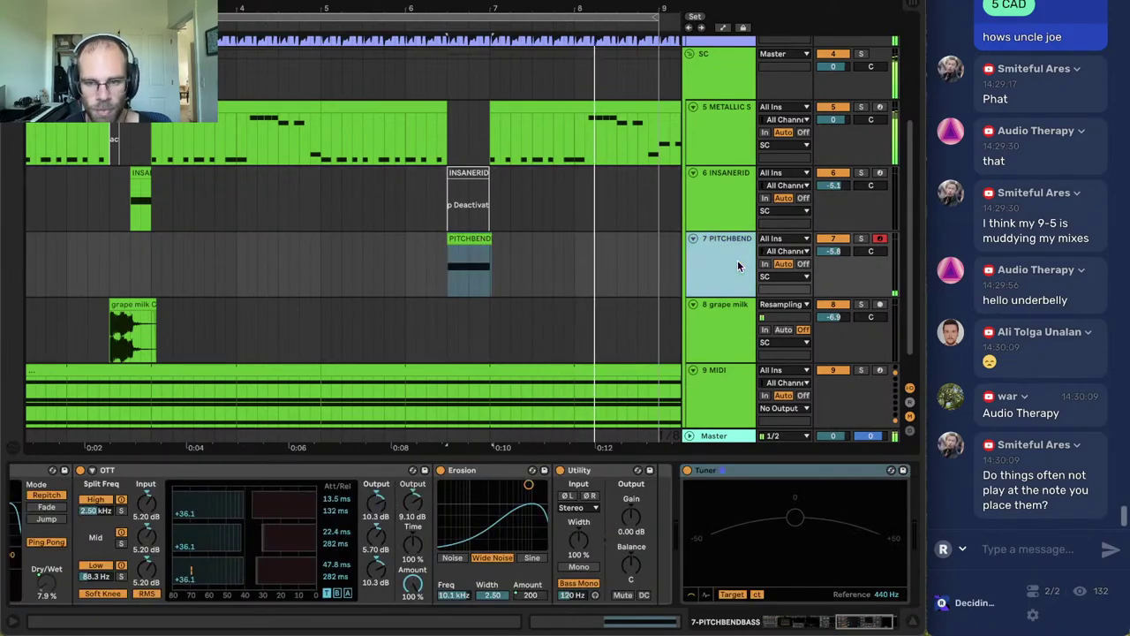
left_click_drag(51, 518, 51, 482)
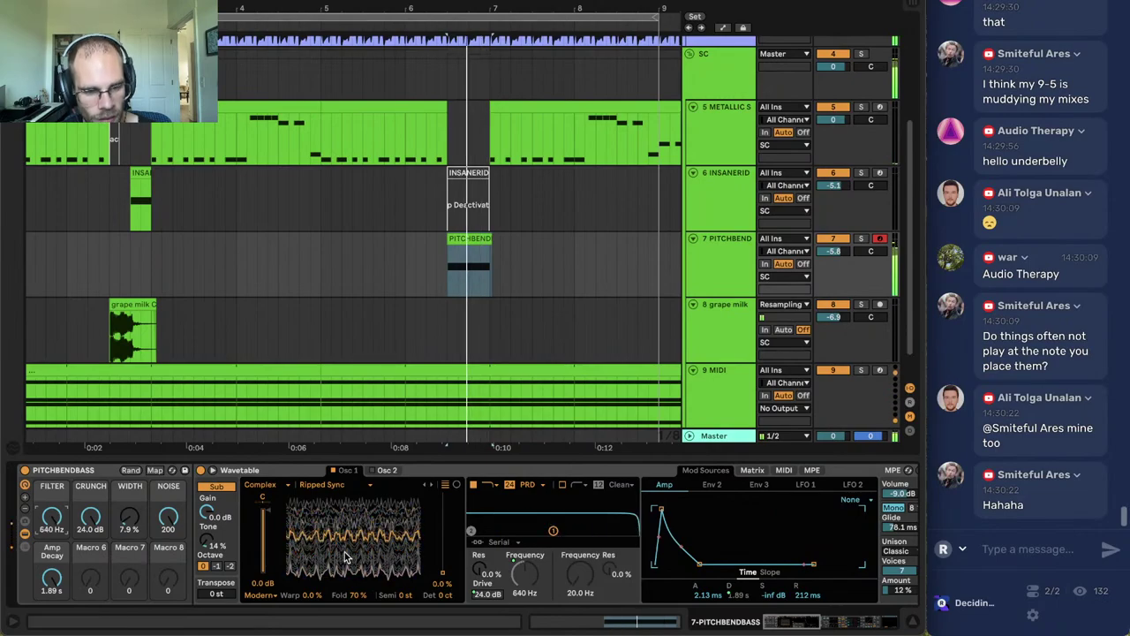
left_click(752, 471)
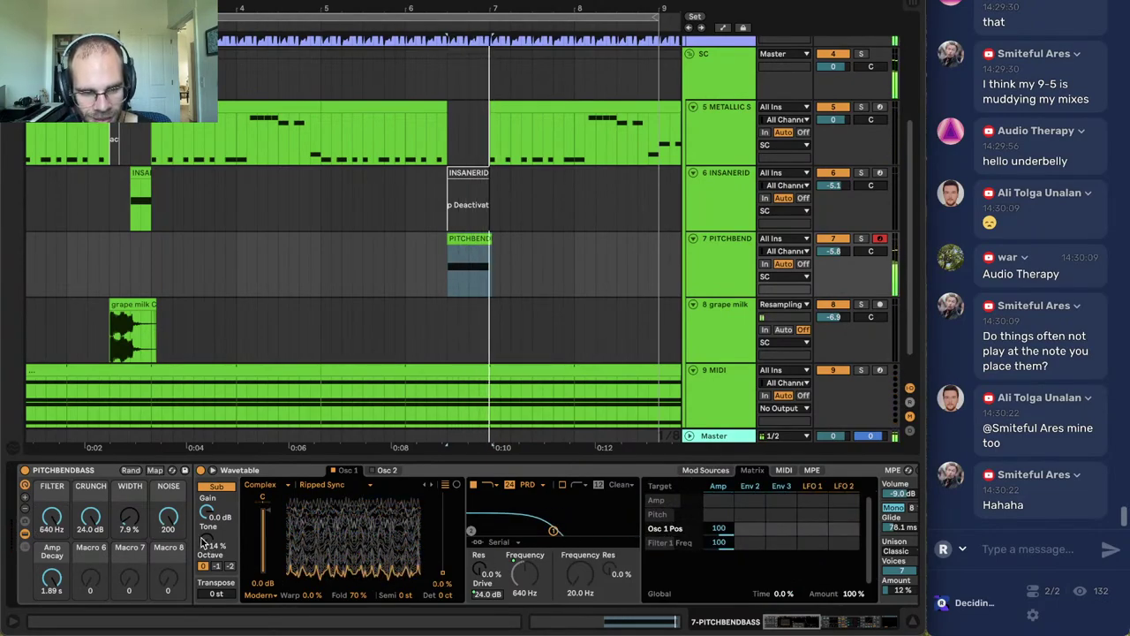
left_click_drag(168, 518, 168, 567)
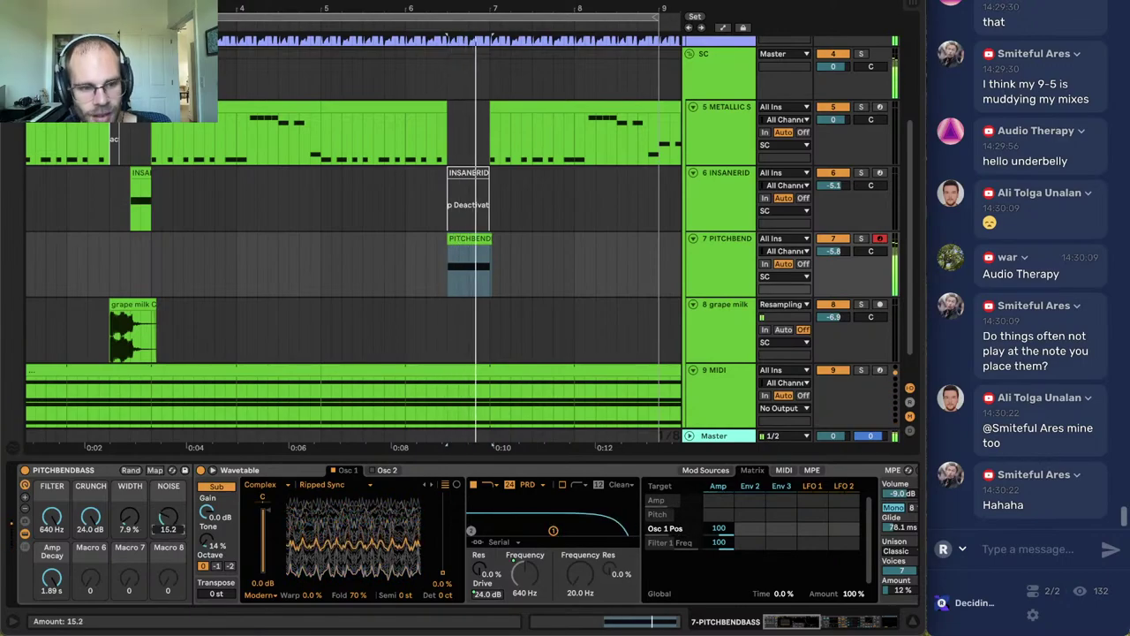
Audition Fold amounts up to 100% on Wavetable's oscillator 1 and reset Fold to 0%.
double_click(357, 595)
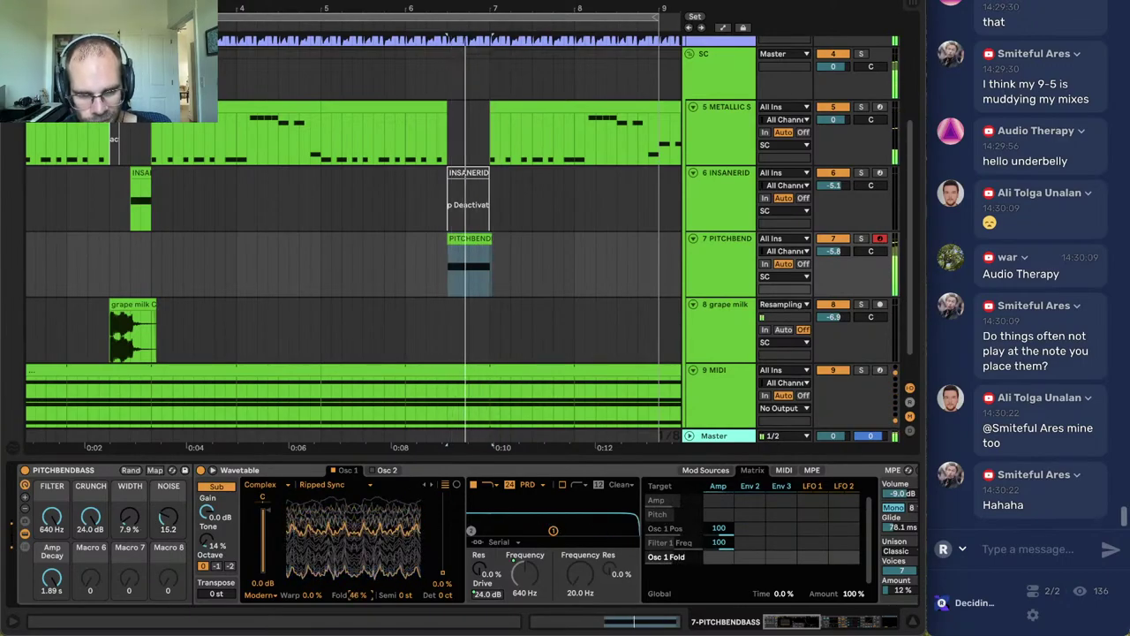
left_click_drag(357, 597, 357, 507)
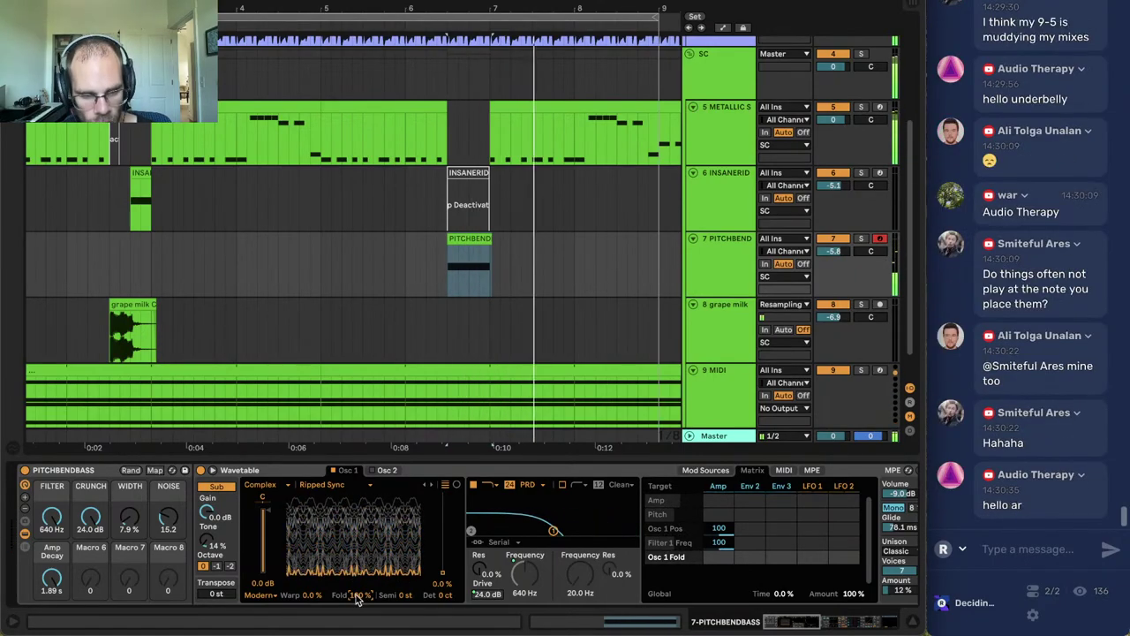
double_click(357, 597)
Switch Wavetable's oscillator 1 to the Harmonics category and audition its wavetables from Sines 1 through Sines 5.
left_click(330, 485)
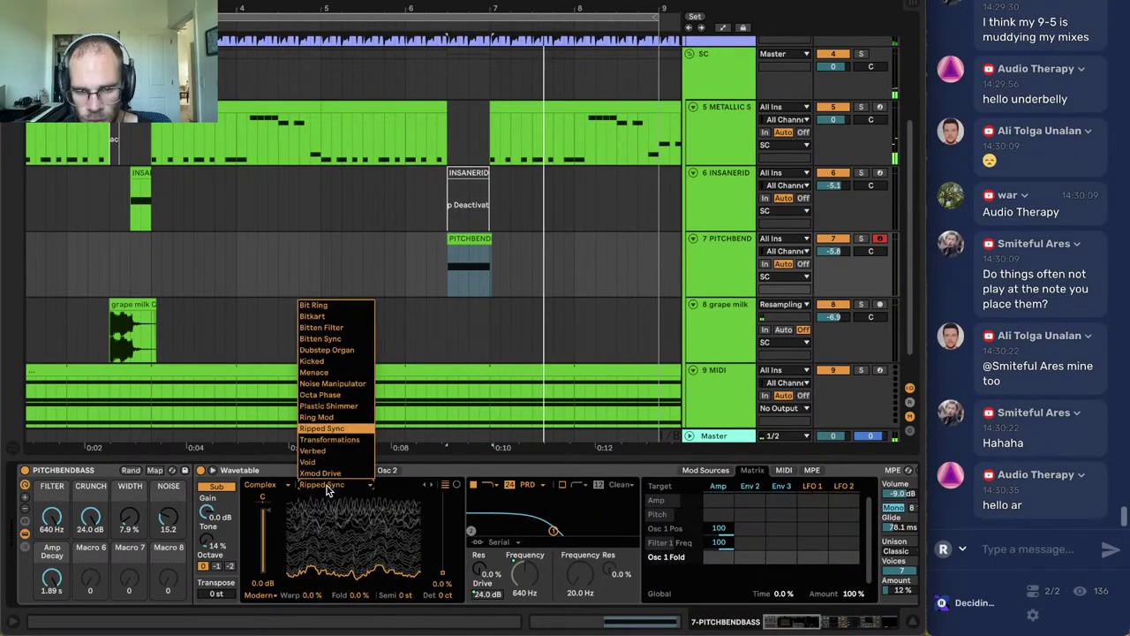
left_click(265, 485)
left_click(278, 563)
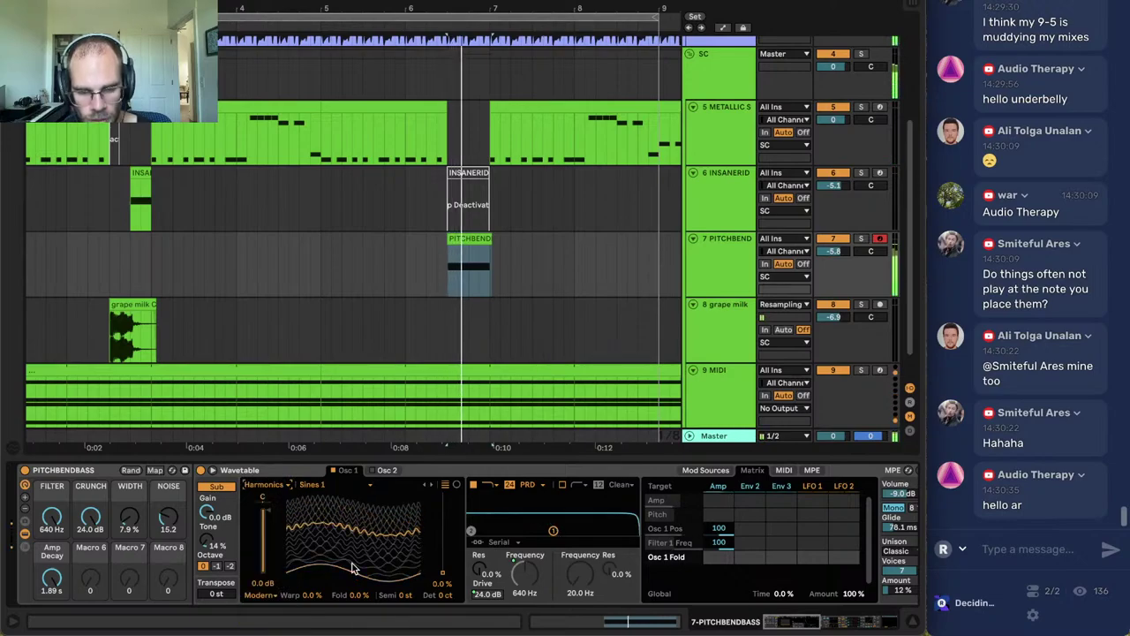
left_click(430, 484)
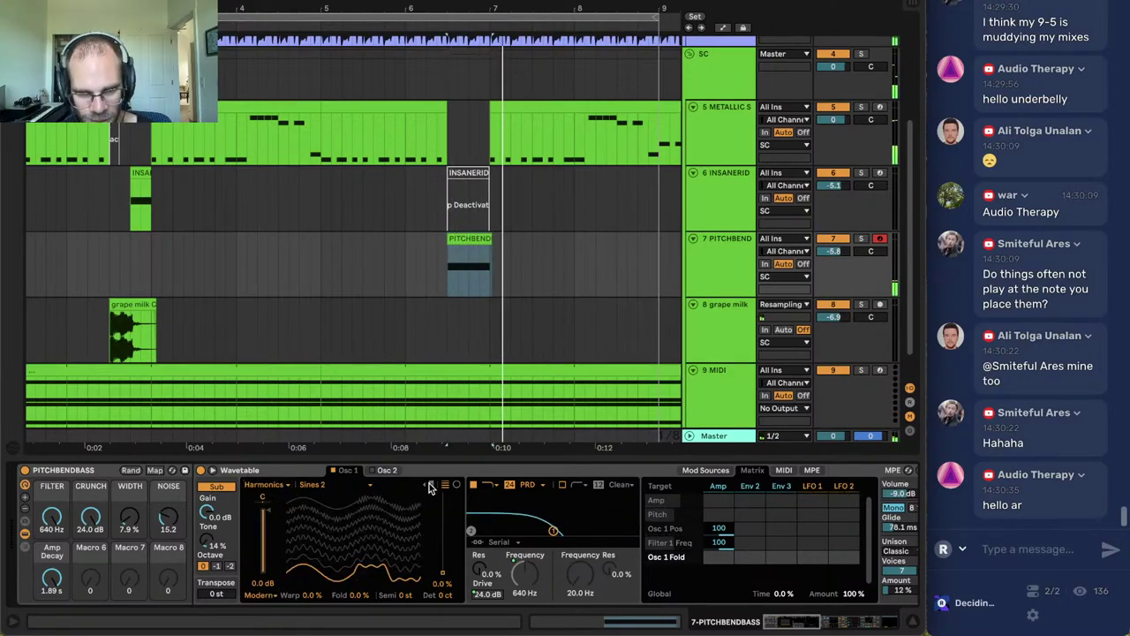
left_click(430, 484)
left_click(430, 484)
left_click(430, 483)
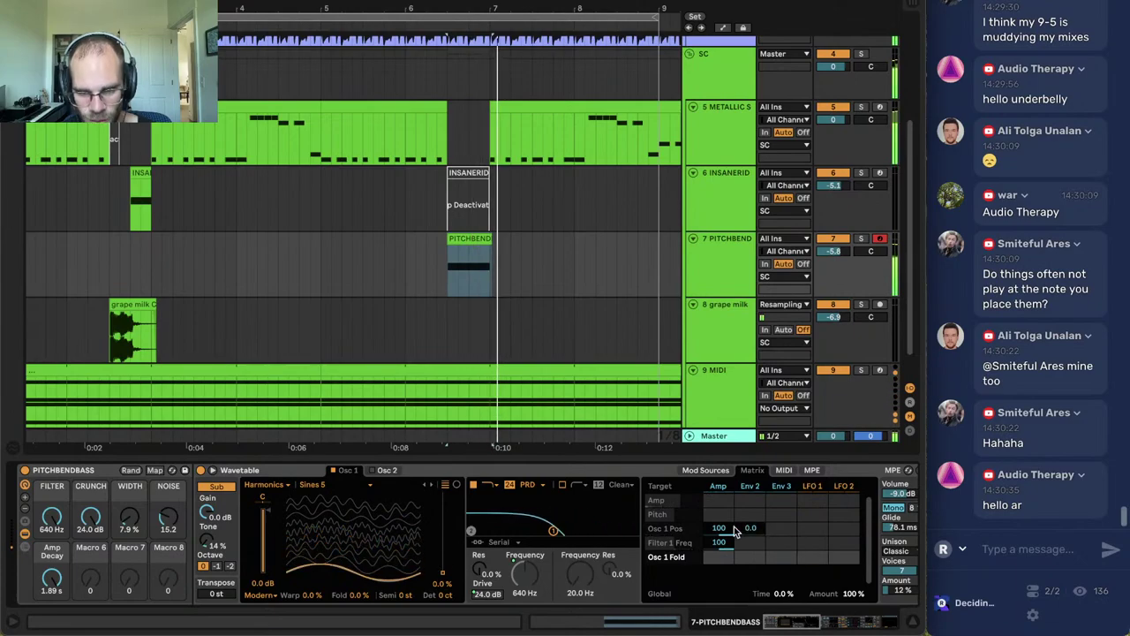
Set the Amp envelope's modulation of Osc 1 Pos to 41 and try a higher base wavetable position during playback.
key("space")
key("space")
left_click_drag(718, 528, 719, 551)
key("space")
key("space")
key("space")
key("space")
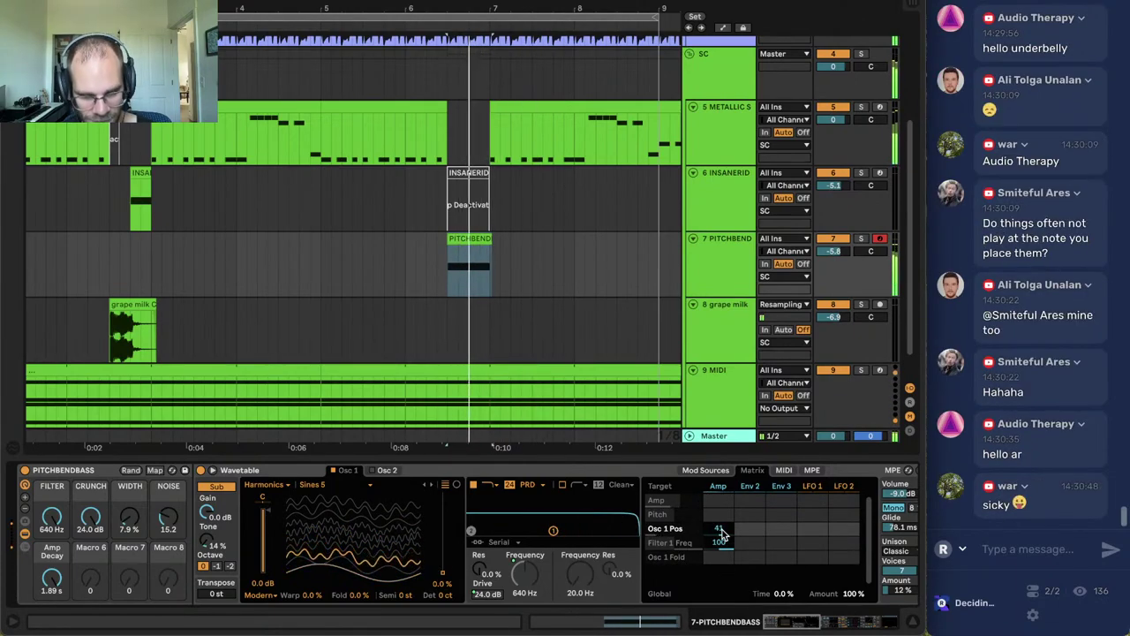
left_click_drag(442, 572, 442, 559)
key("space")
key("space")
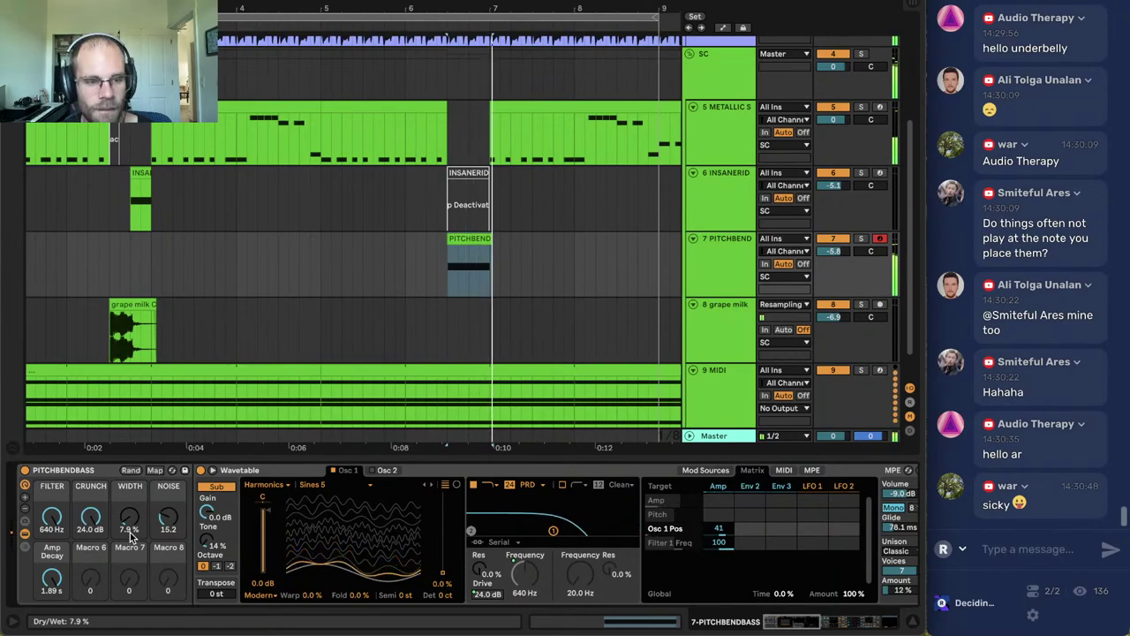
Undo a trial change of Amp Decay and set the PITCHBENDBASS rack's Filter to 590 Hz and Crunch to 0 dB.
left_click_drag(51, 578, 52, 602)
key("ctrl+z")
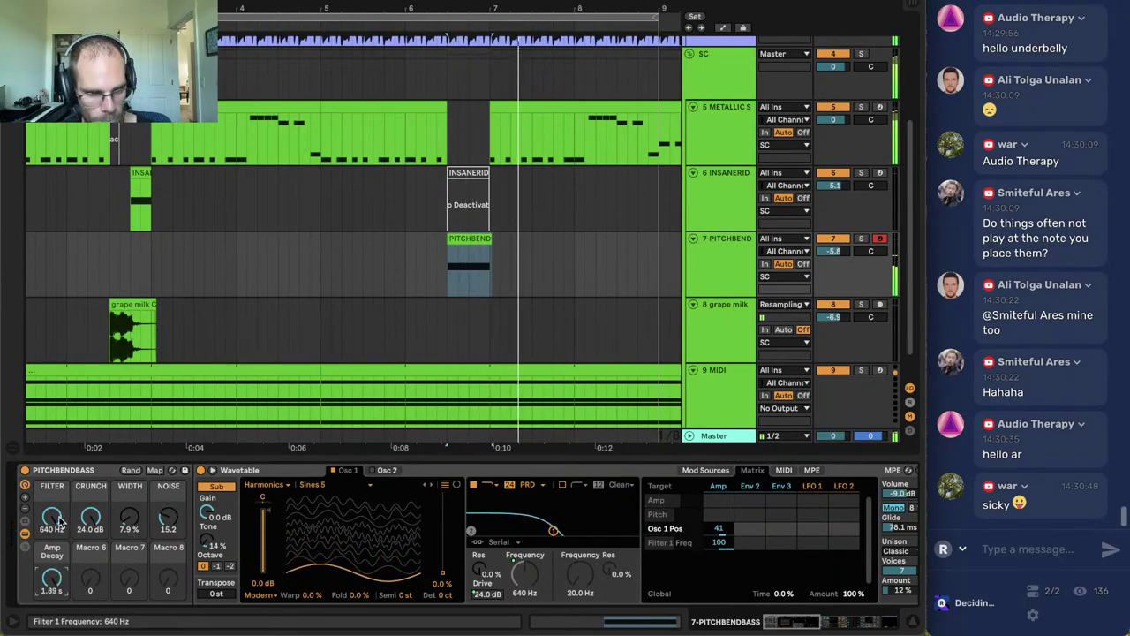
left_click(344, 225)
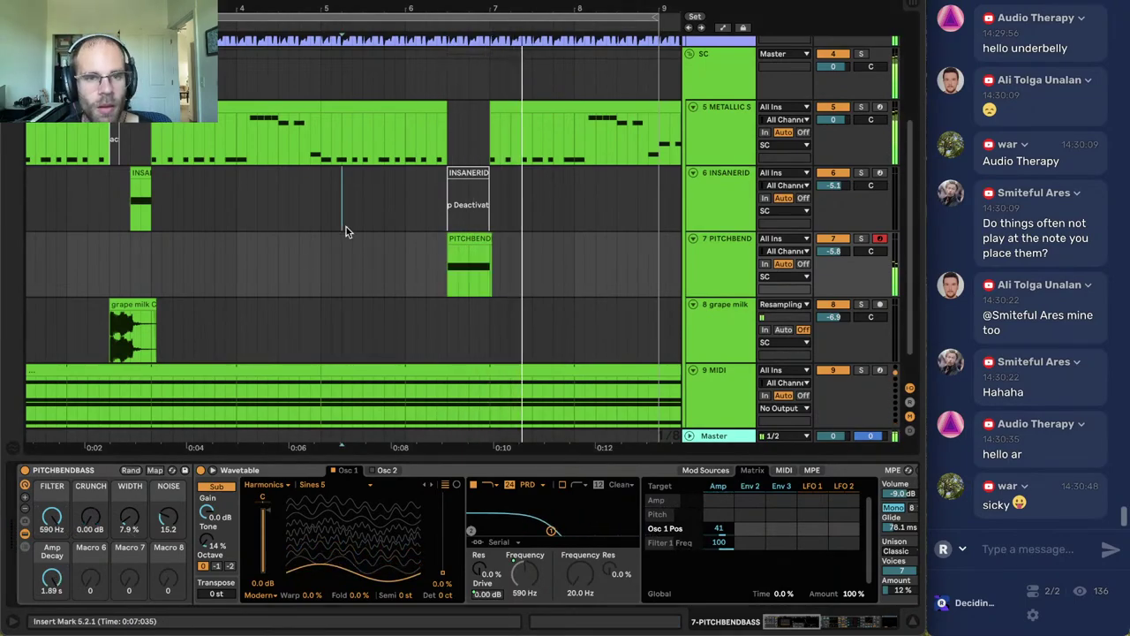
scroll(495, 212, "left", 2)
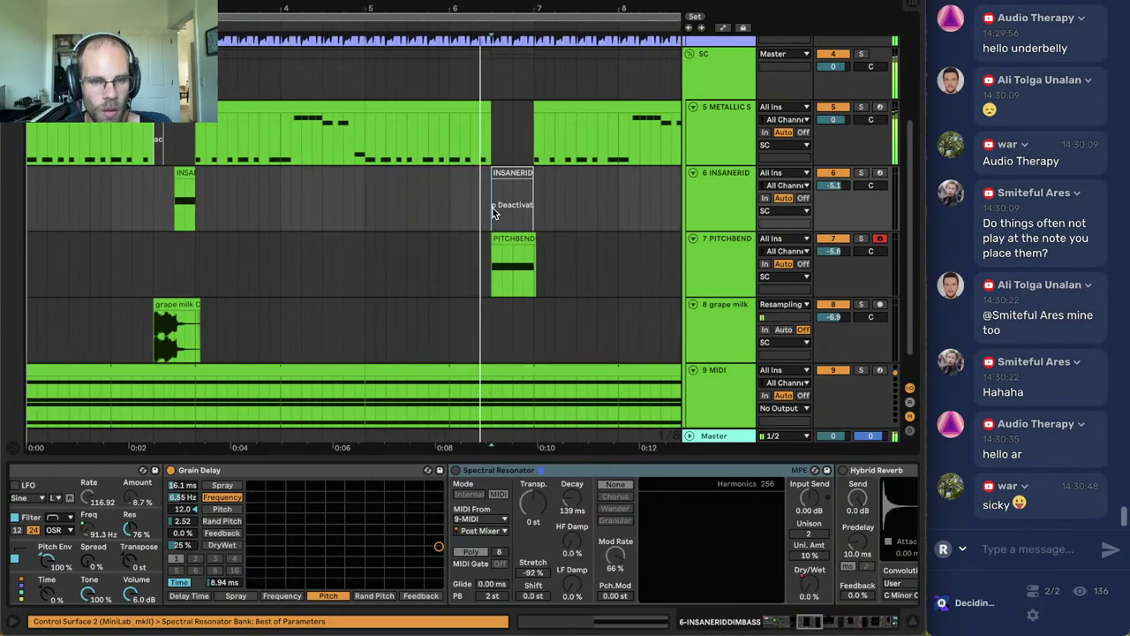
Audition different oscillator 1 wavetable positions on PITCHBENDBASS and change the wavetable to Sines 4.
left_click(510, 237)
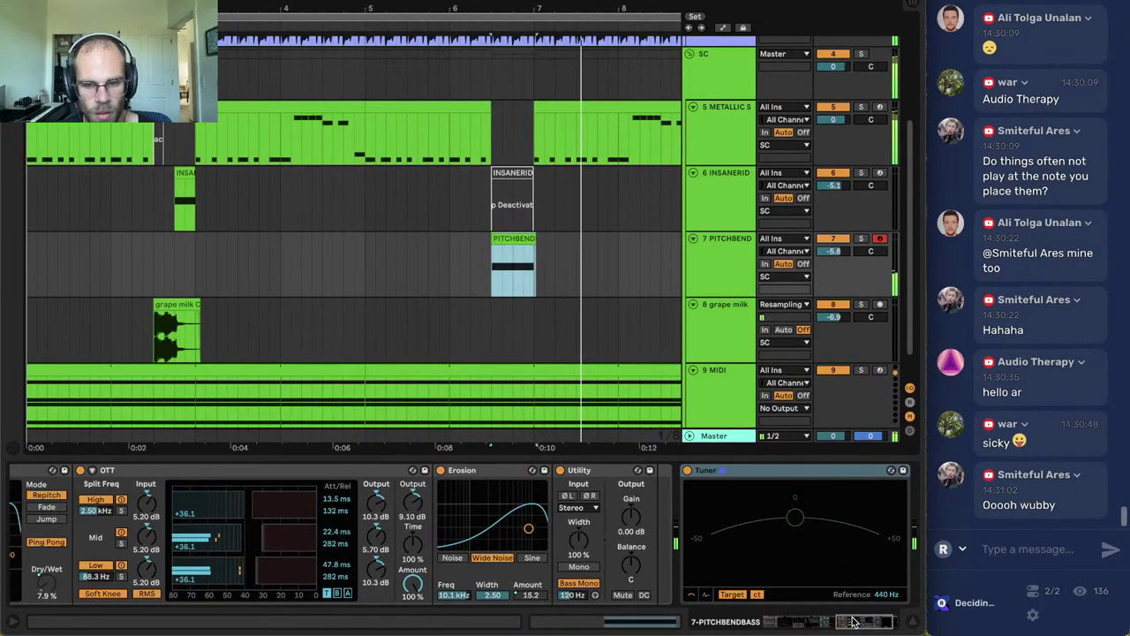
left_click_drag(864, 622, 655, 629)
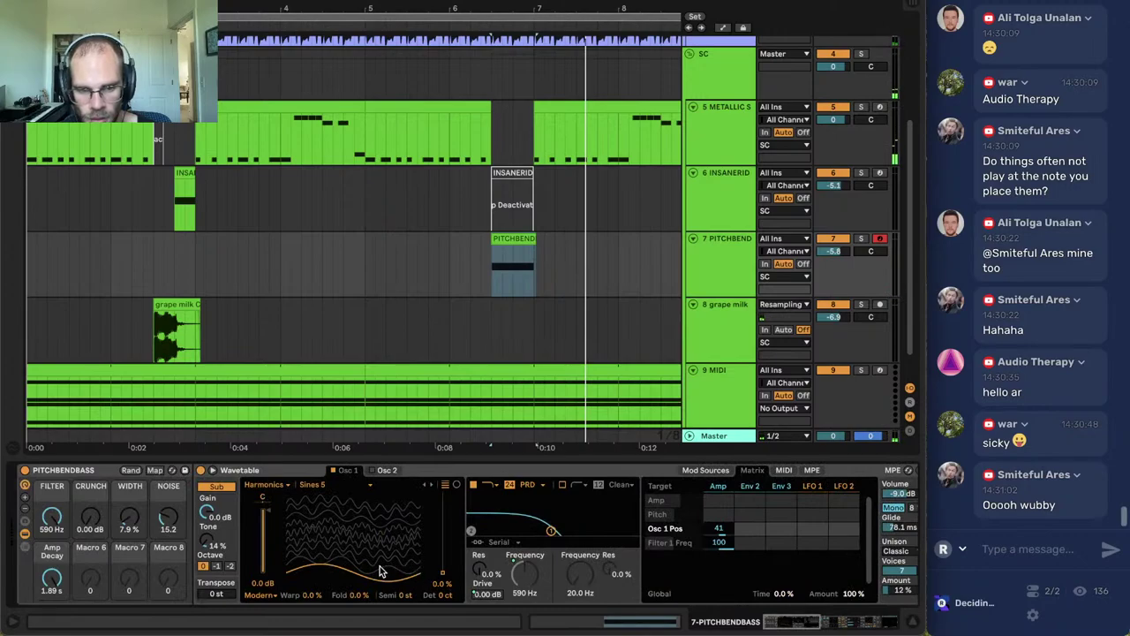
key("space")
left_click_drag(380, 571, 380, 539)
key("space")
key("space")
key("space")
key("space")
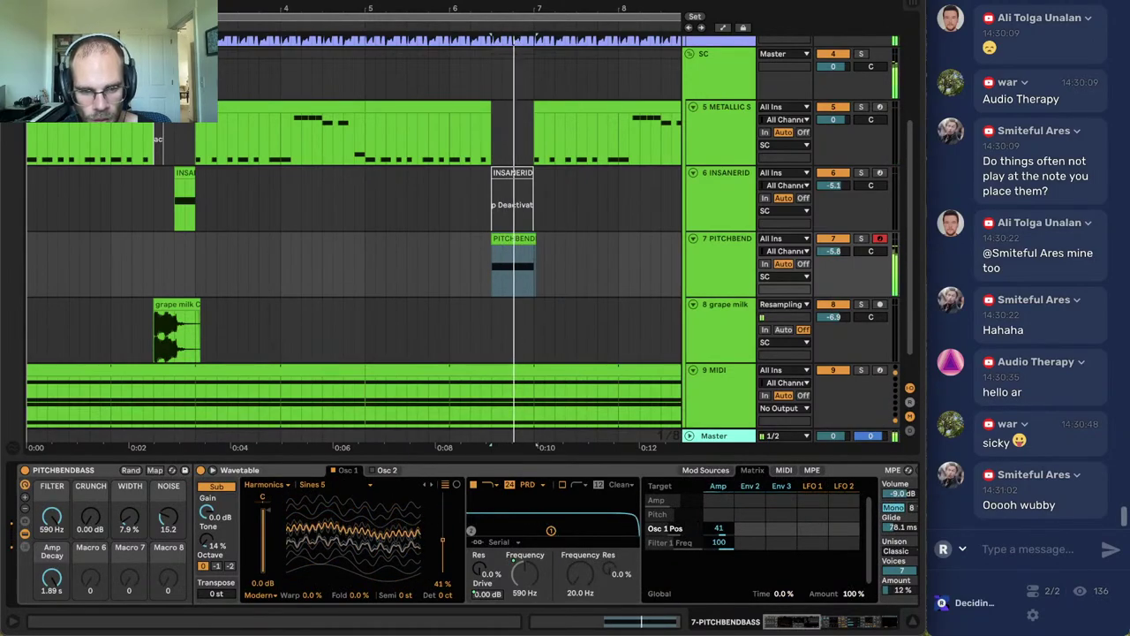
left_click_drag(309, 535, 309, 549)
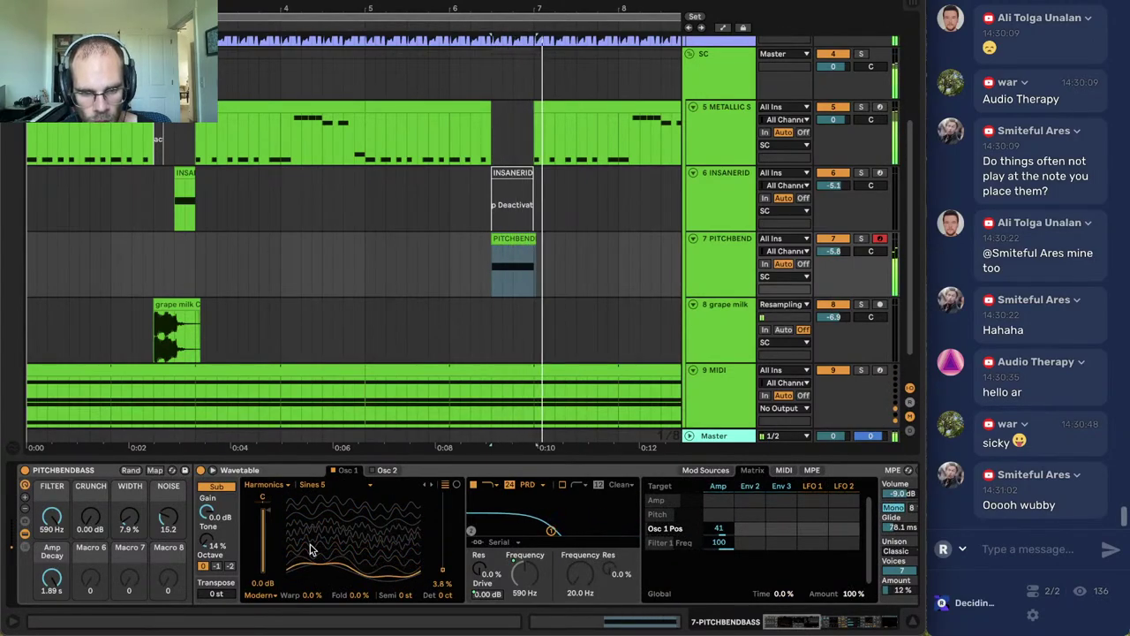
left_click(423, 486)
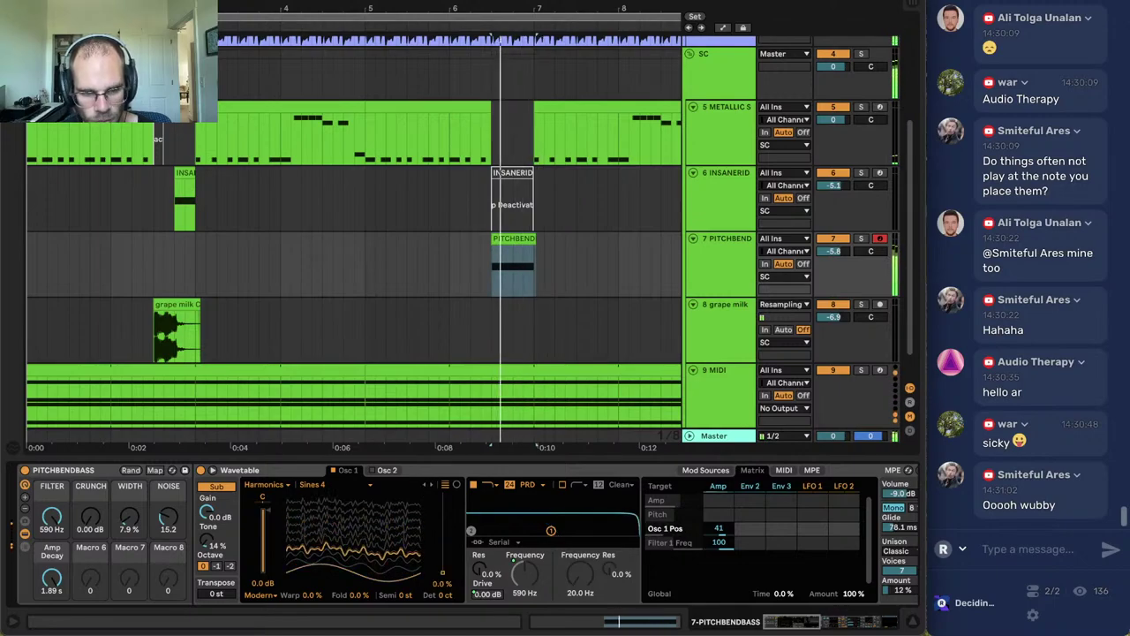
Insert a new MIDI track below METALLIC STAB and load Operator onto it.
left_click(693, 147)
key("super+shift+t")
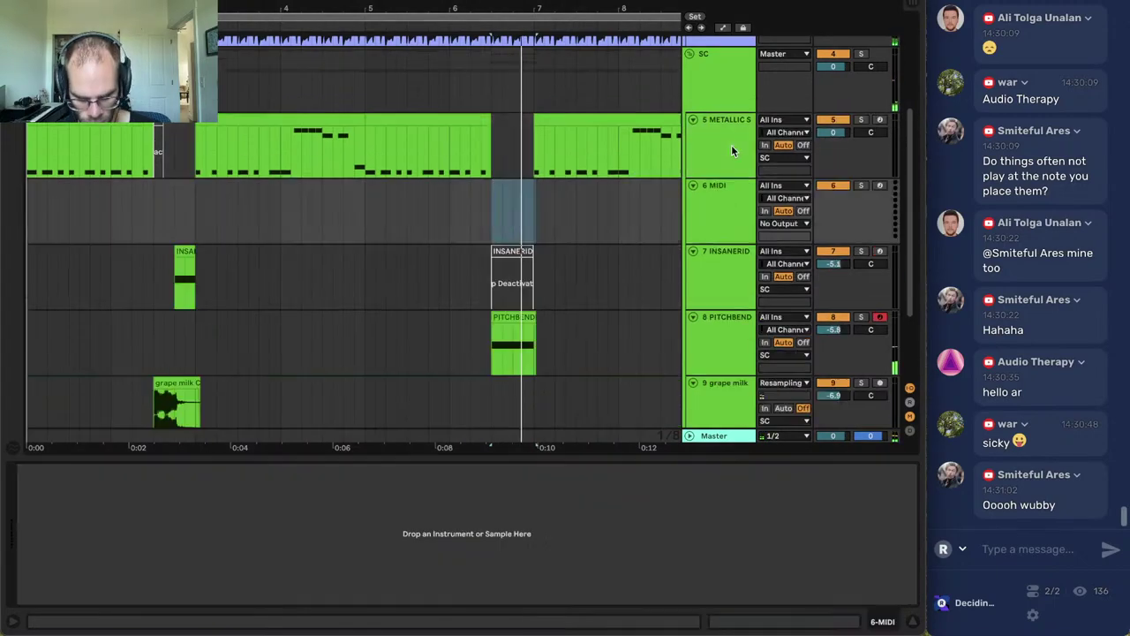
key("super+f")
type("oper")
key("Down")
key("Return")
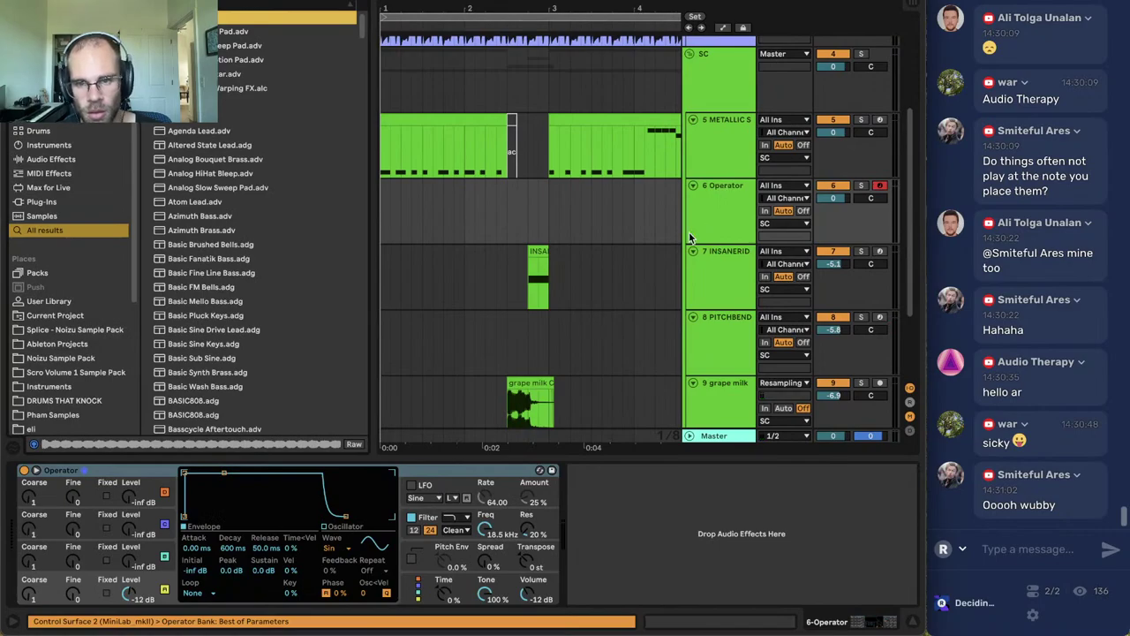
Deactivate the second Operator chain in the METALLIC STAB rack and play the arrangement.
left_click(633, 149)
left_click(556, 116)
left_click_drag(894, 623, 545, 626)
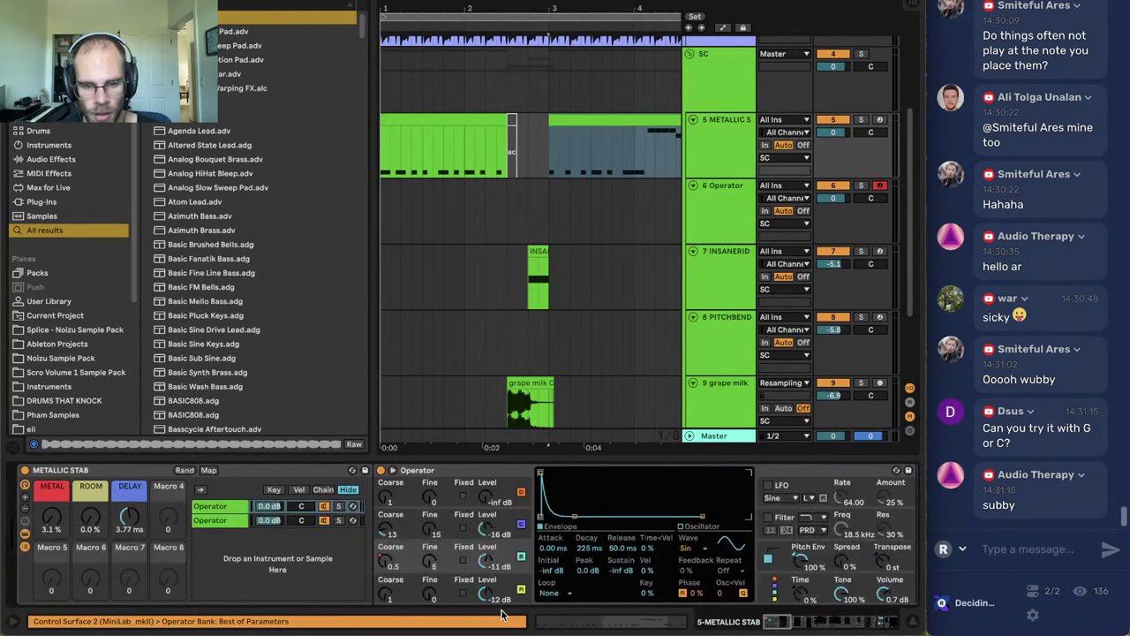
left_click(324, 522)
key("space")
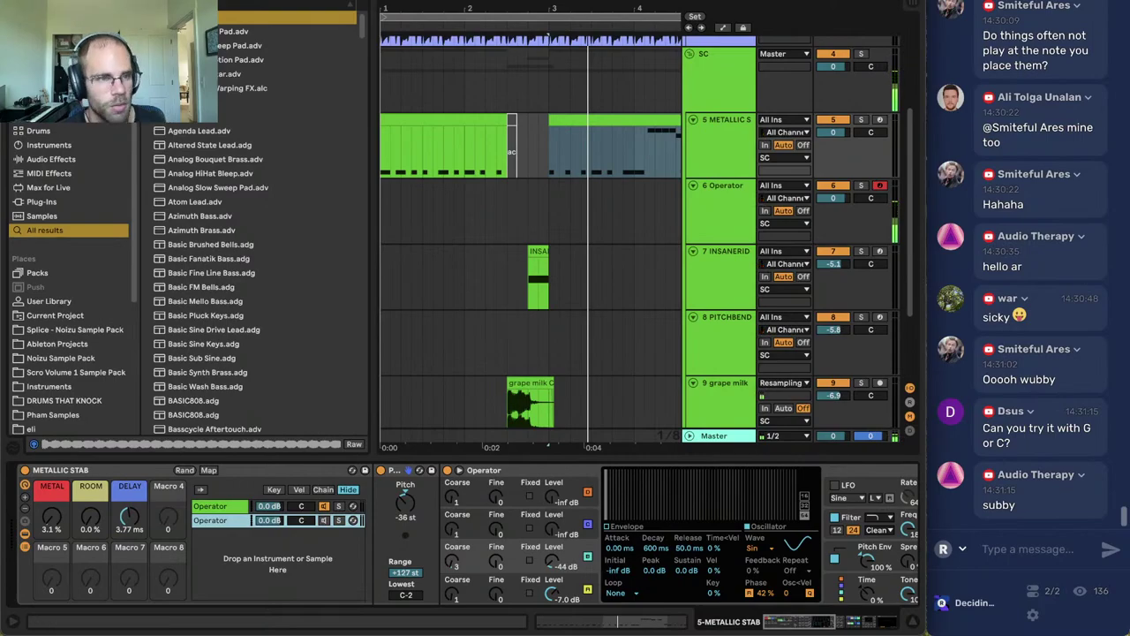
Solo the PITCHBENDBASS track and play its fill clip from the start.
key("ctrl+alt+b")
left_click(351, 120)
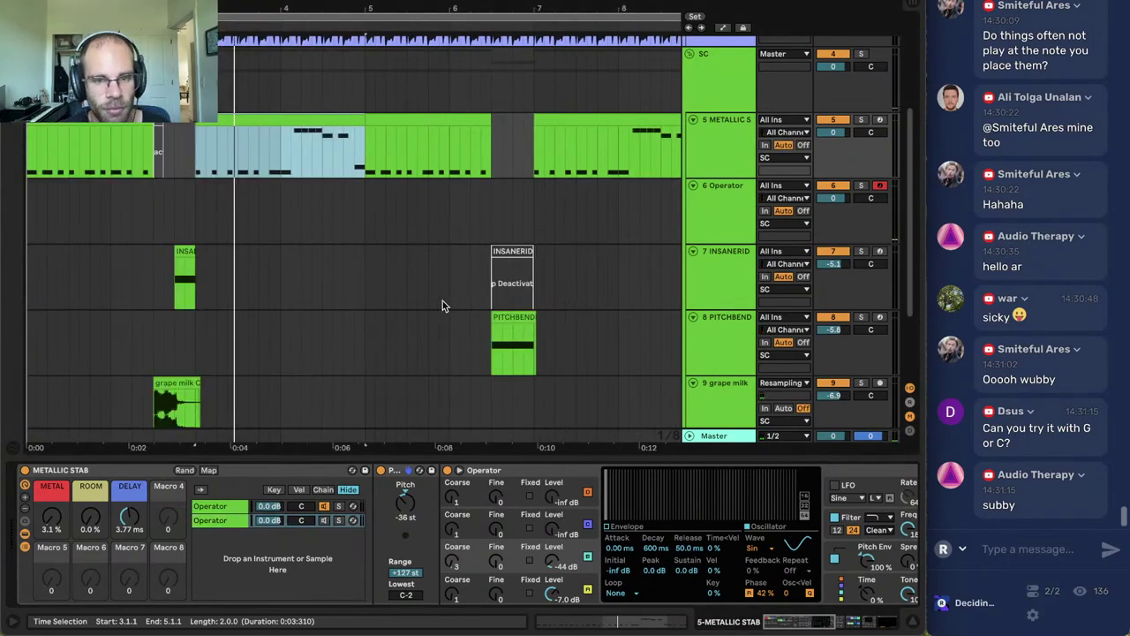
left_click(505, 318)
left_click(861, 318)
key("space")
left_click(725, 362)
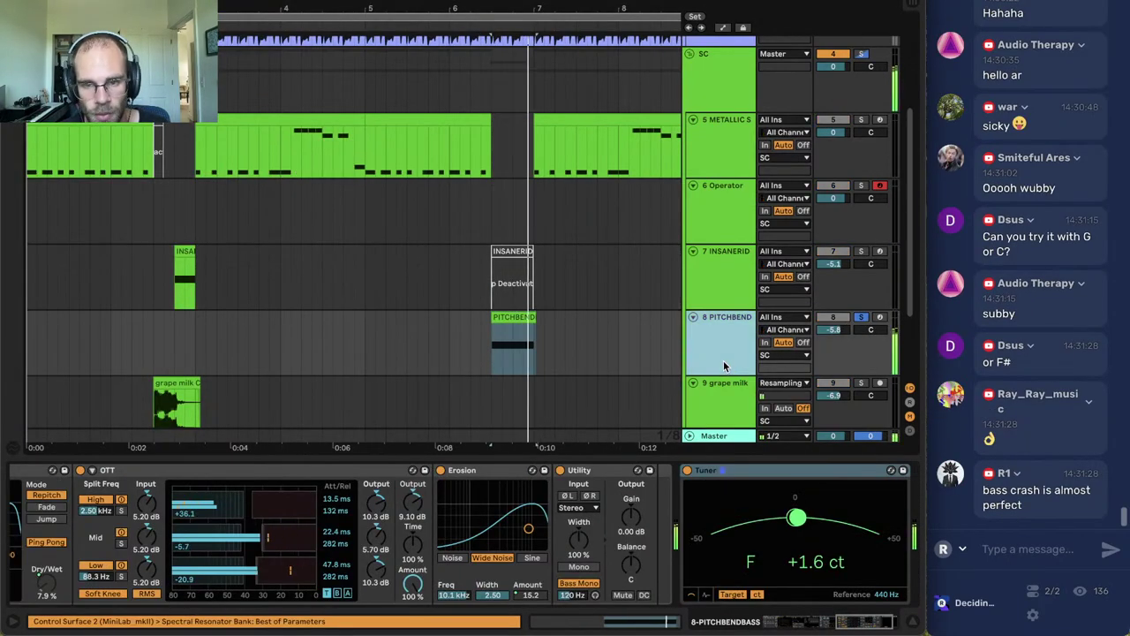
key("space")
Change PITCHBENDBASS's oscillator 1 wavetable to Sines 1, its position to 17%, and the Amp modulation of Osc 1 Pos to 4.7.
left_click_drag(836, 619, 768, 621)
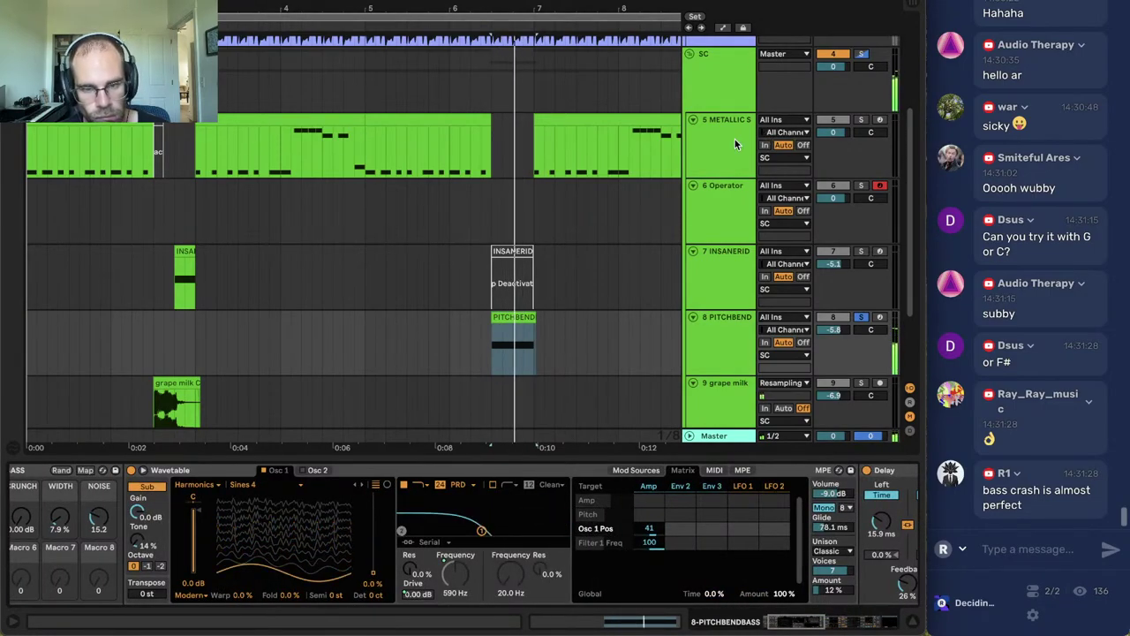
left_click(254, 486)
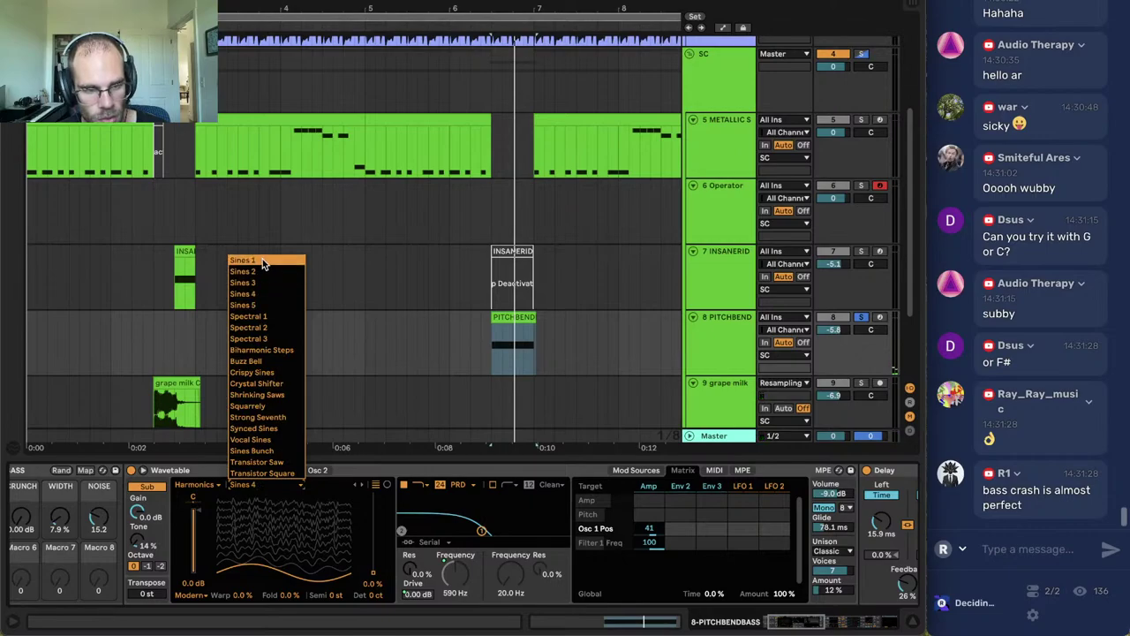
left_click(262, 263)
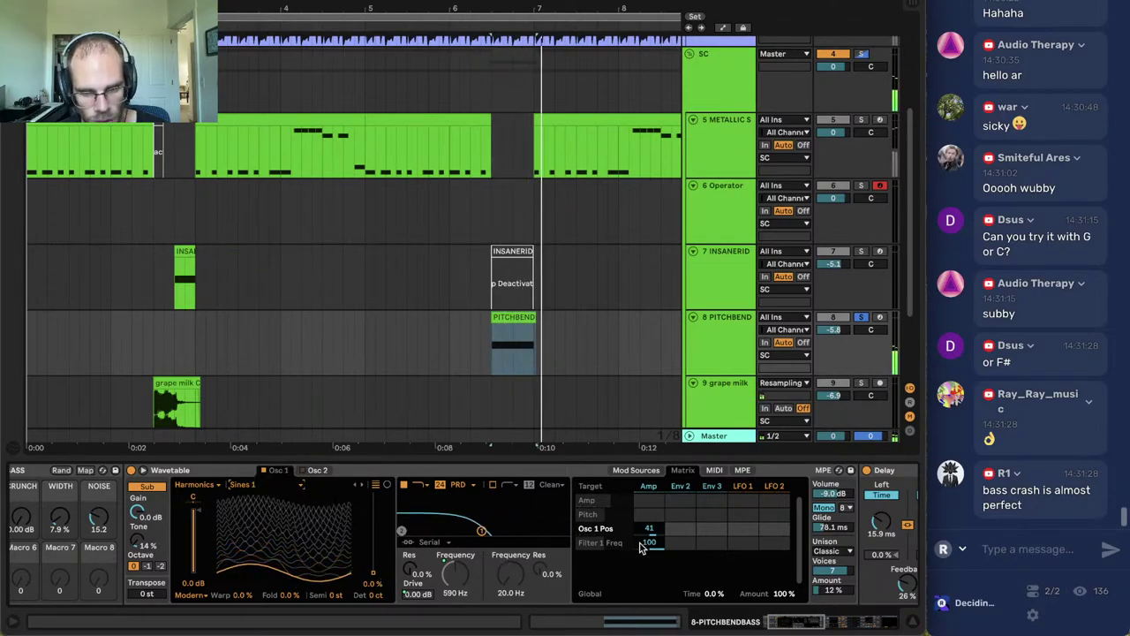
left_click_drag(649, 528, 650, 528)
left_click_drag(374, 572, 374, 565)
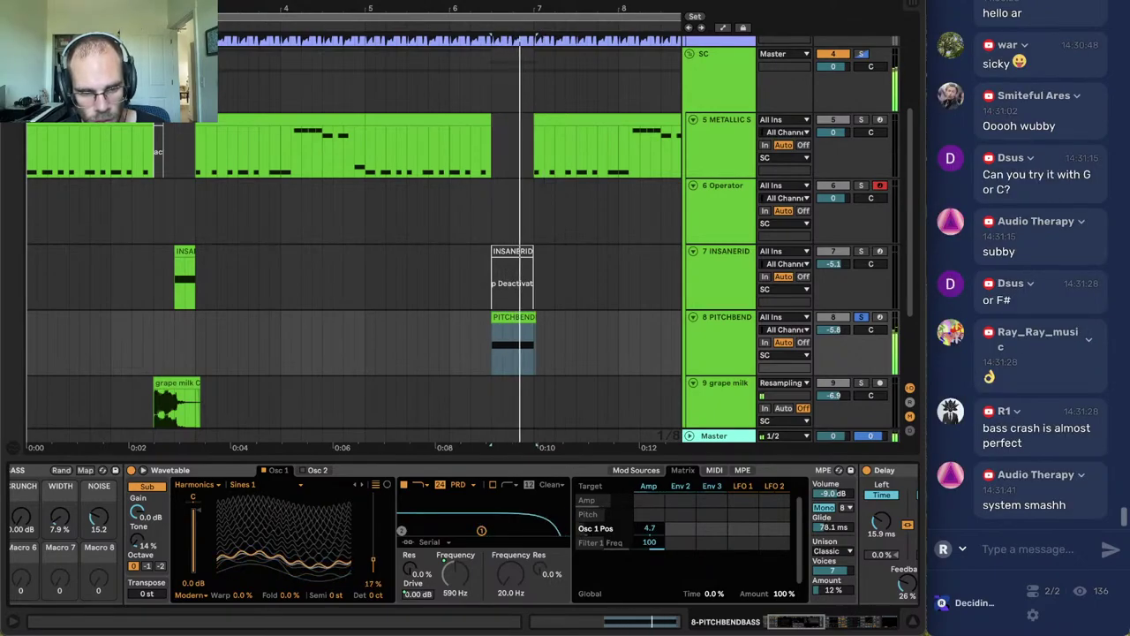
Replace the PITCHBENDBASS instrument with Serum and choose the analog Basic Shapes wavetable for oscillator A.
key("super+alt+b")
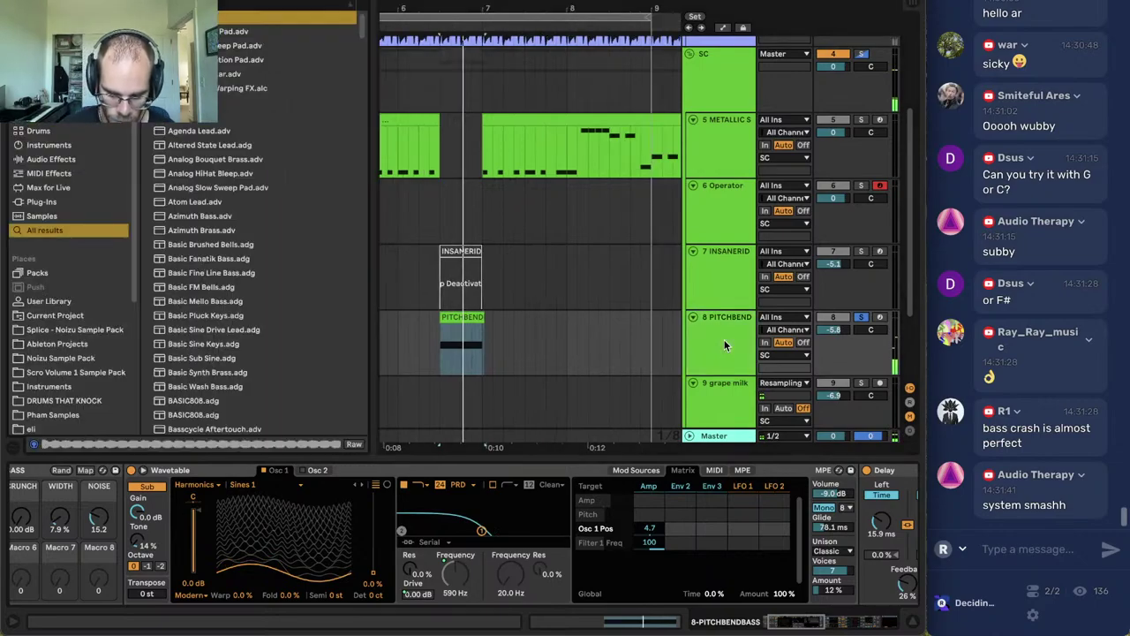
scroll(324, 347, "down", 10)
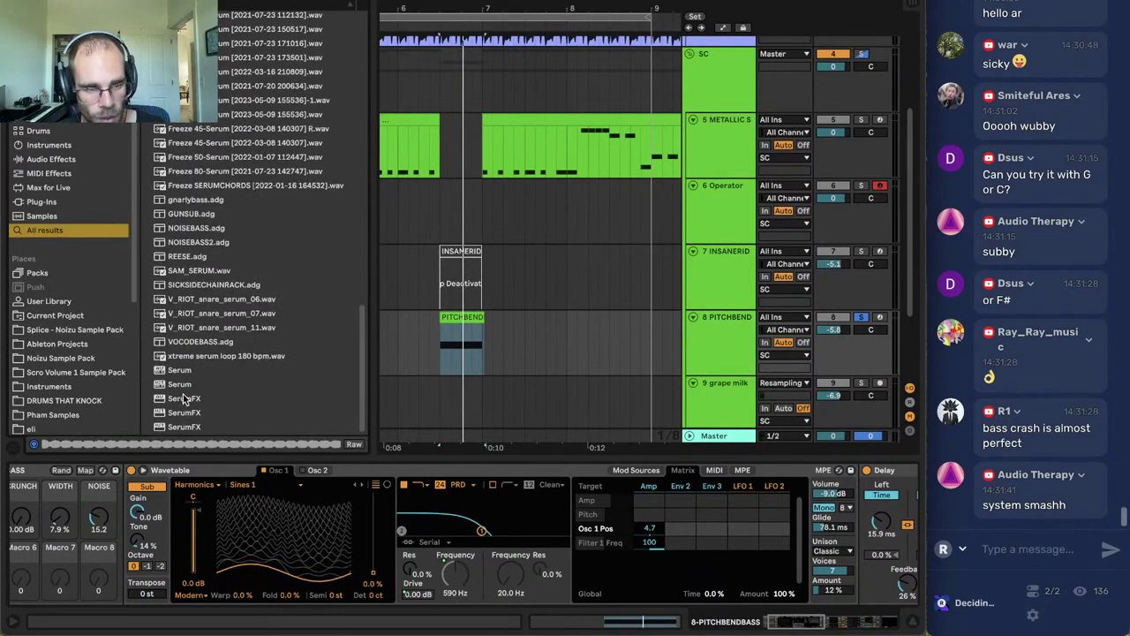
left_click_drag(180, 384, 767, 329)
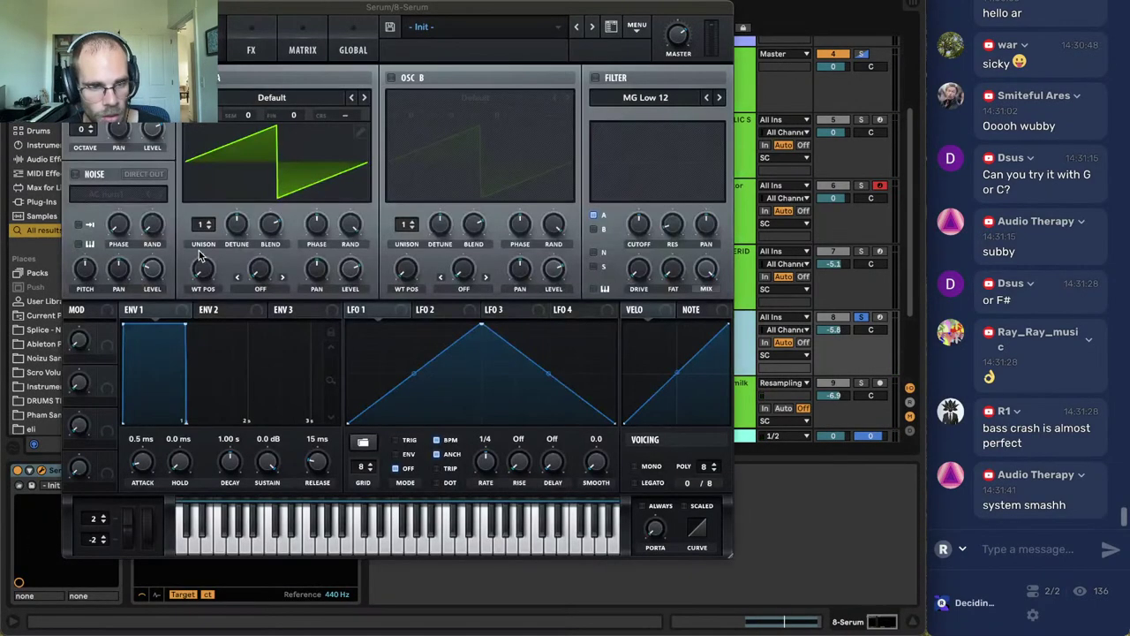
left_click(291, 97)
mouse_move(282, 116)
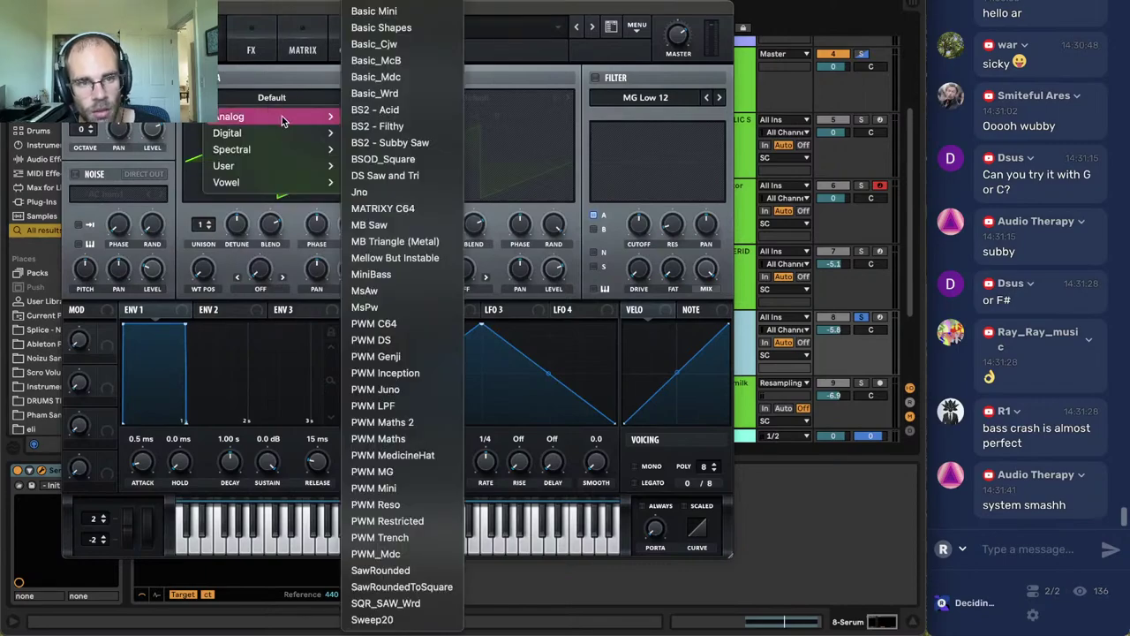
left_click(397, 28)
Add two higher harmonics to the first Basic Shapes frame in oscillator A's table editor and close Serum.
left_click(358, 151)
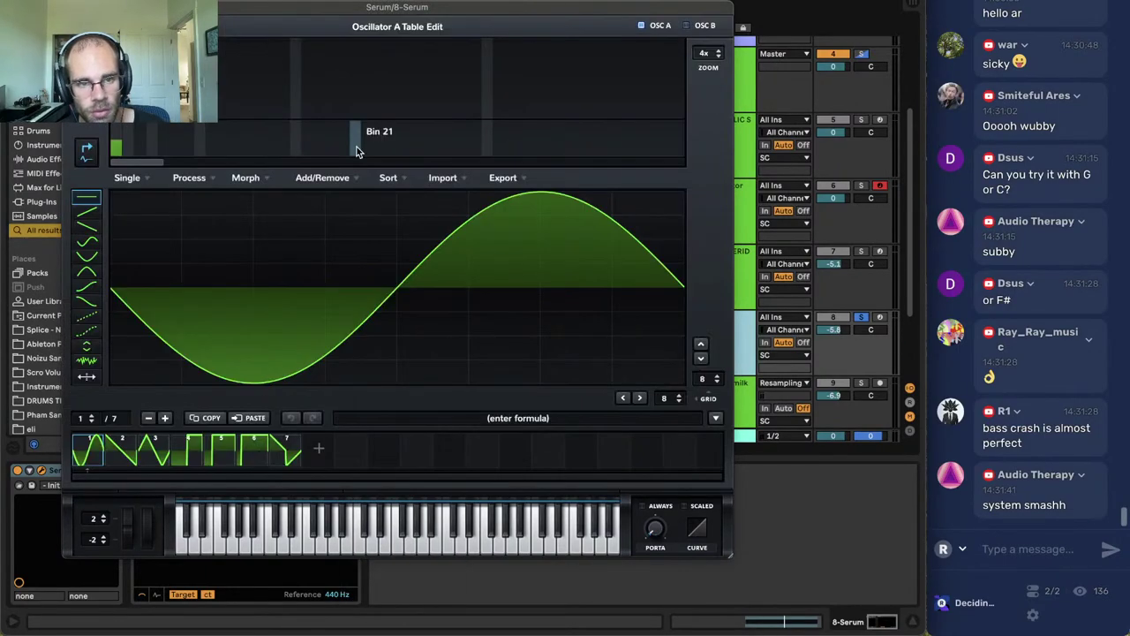
mouse_move(187, 117)
left_mouse_down()
mouse_move(176, 84)
mouse_move(176, 117)
mouse_move(176, 84)
left_mouse_up()
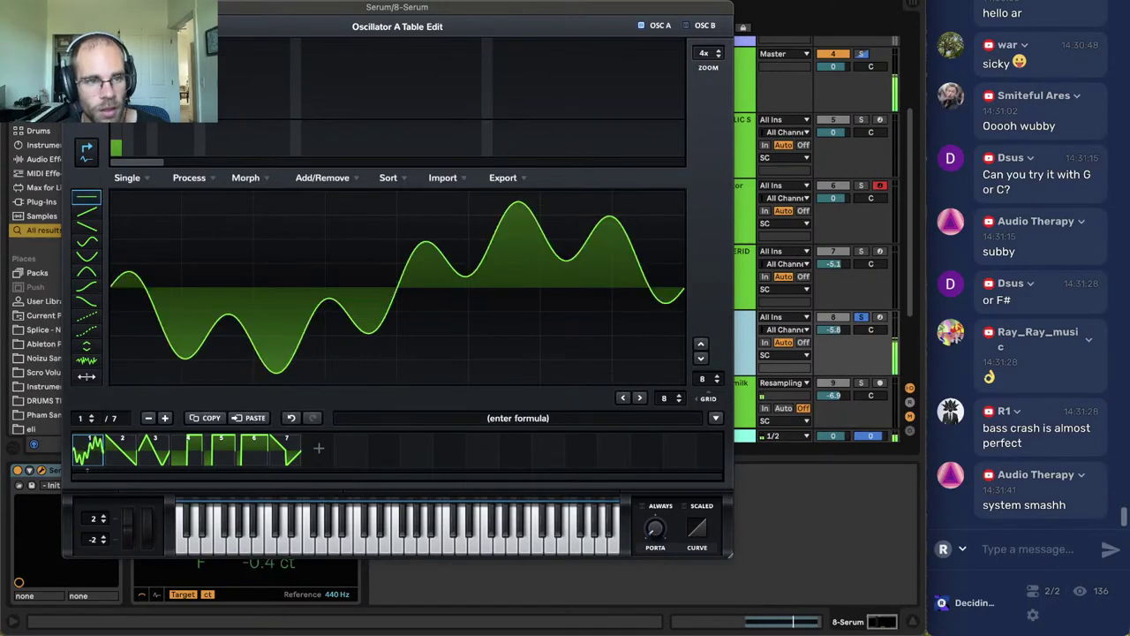
left_click_drag(141, 117, 141, 98)
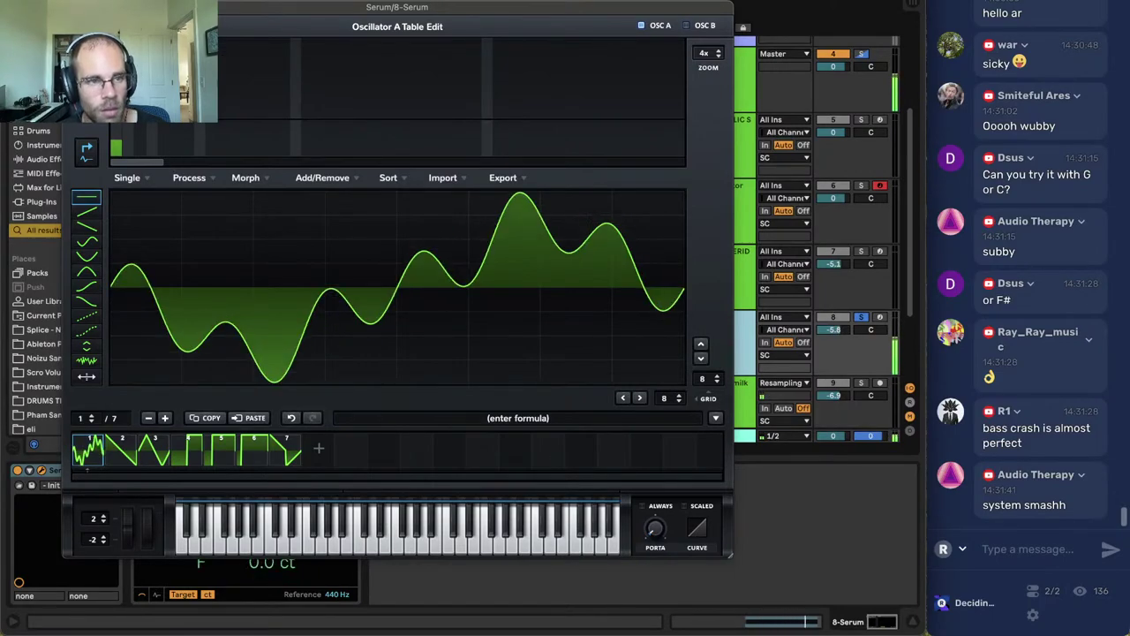
left_click(76, 26)
left_click(70, 7)
Play the passage leading into the Serum fill and unsolo the Serum track.
left_click(419, 284)
key("space")
key("space")
left_click(863, 318)
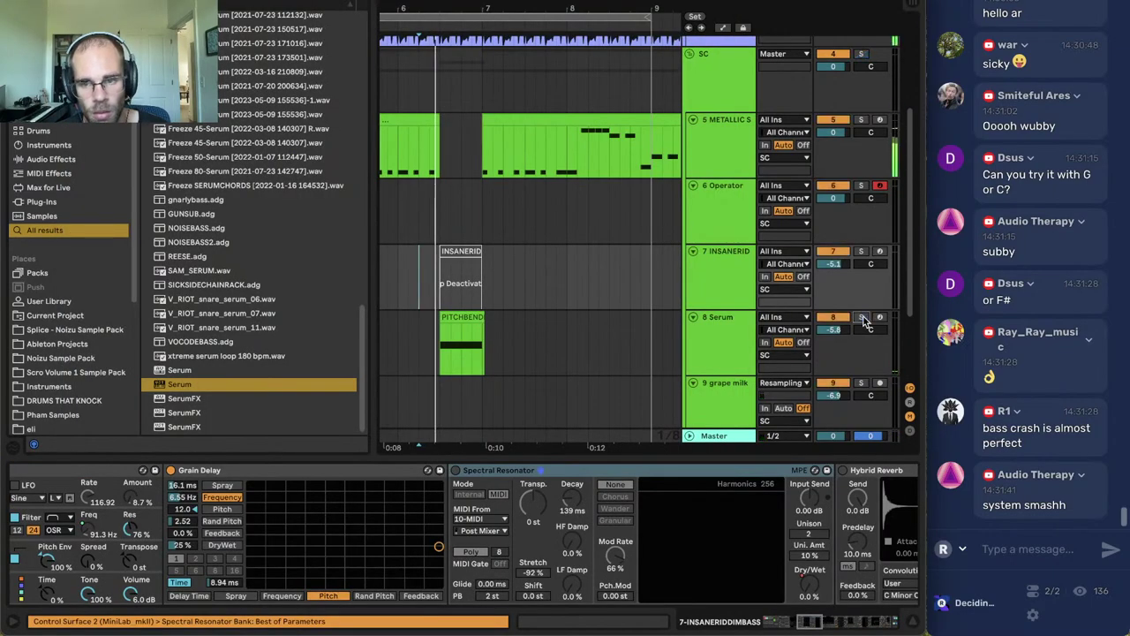
Reactivate the second Operator chain in the METALLIC STAB rack and restart playback from its clip.
left_click(13, 6)
left_click_drag(53, 10, 364, 9)
left_click(241, 114)
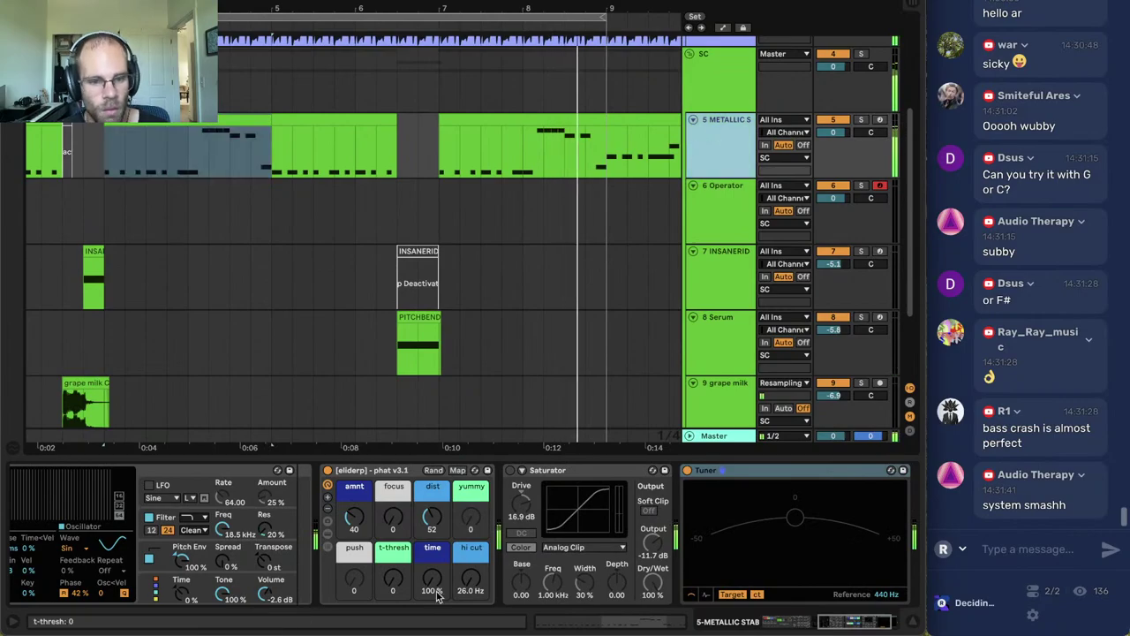
left_click(325, 520)
key("space")
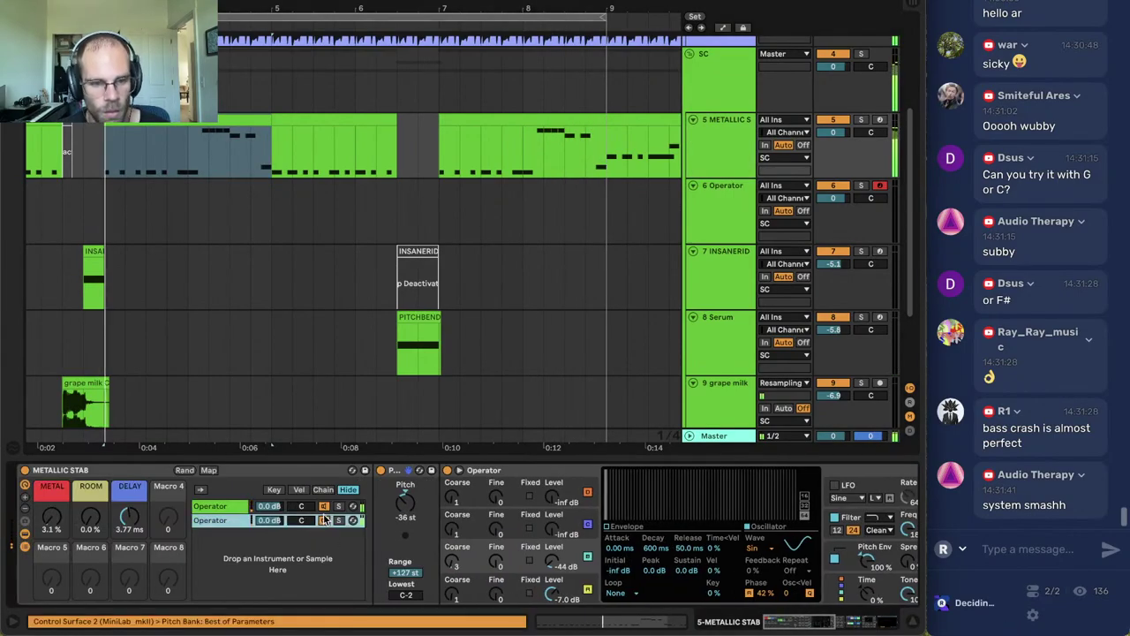
Play the Serum fill and reset the Serum track's volume to 0 dB.
left_click(395, 337)
key("space")
key("space")
left_click(822, 332)
key("Delete")
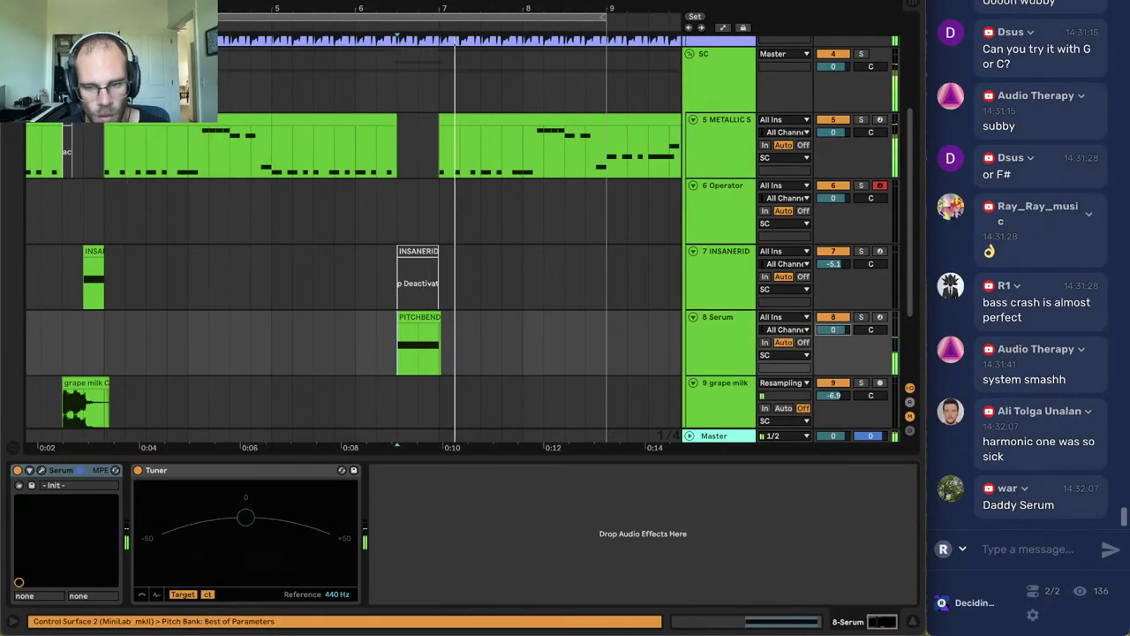
Search the browser for phat, load the [eliderp] phat v3.1 rack onto the Serum track, and close the soothe2 window.
key("super+alt+b")
type("phat")
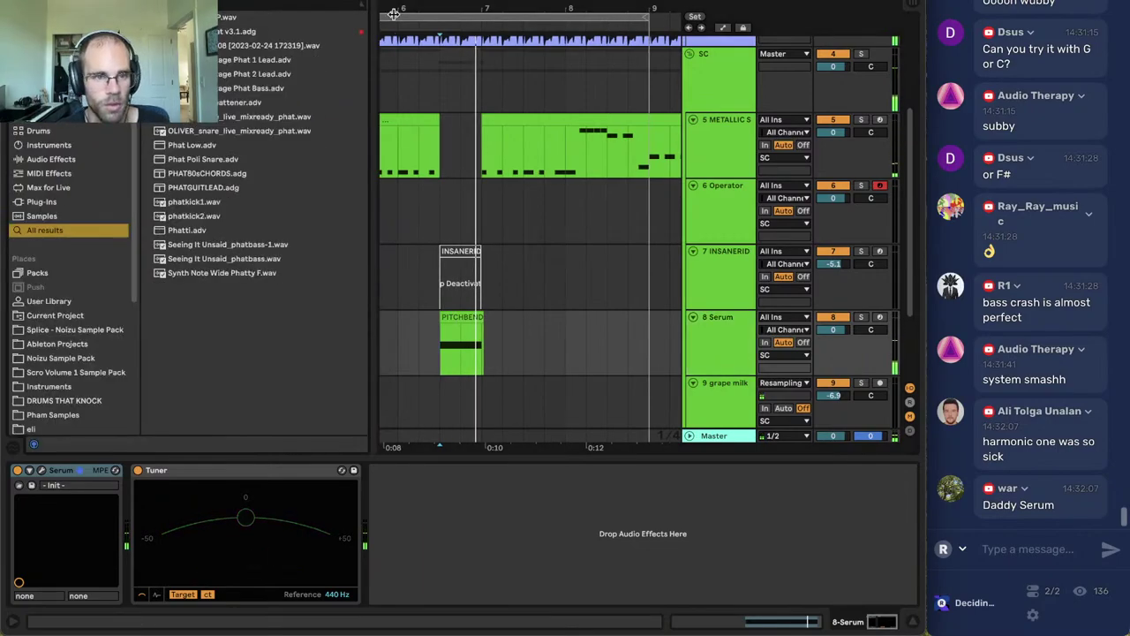
double_click(224, 34)
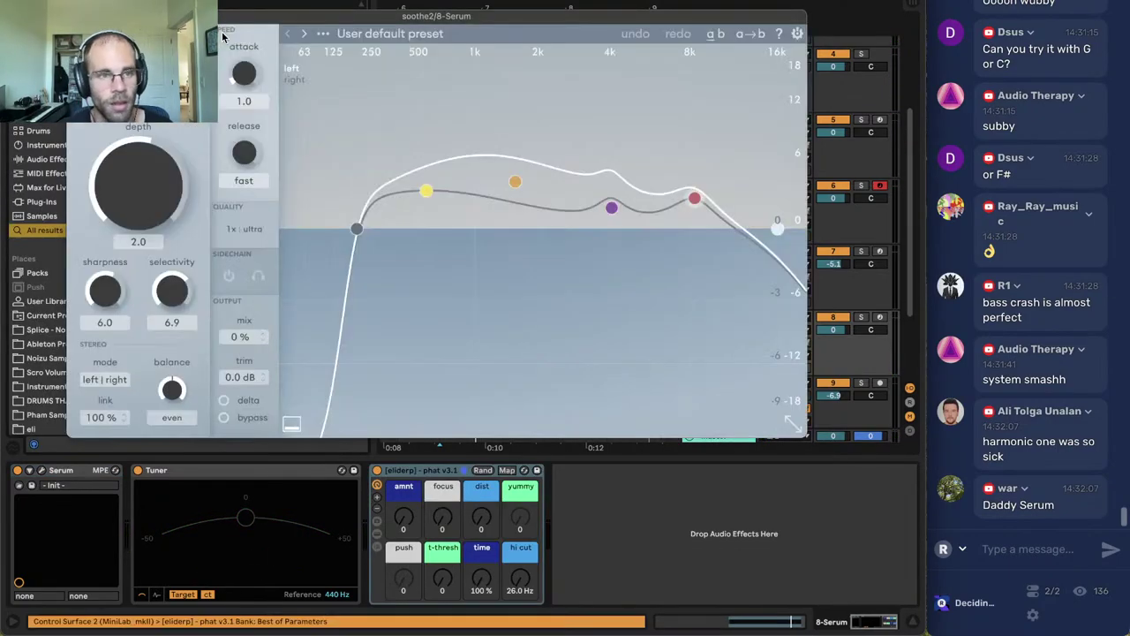
left_click(76, 16)
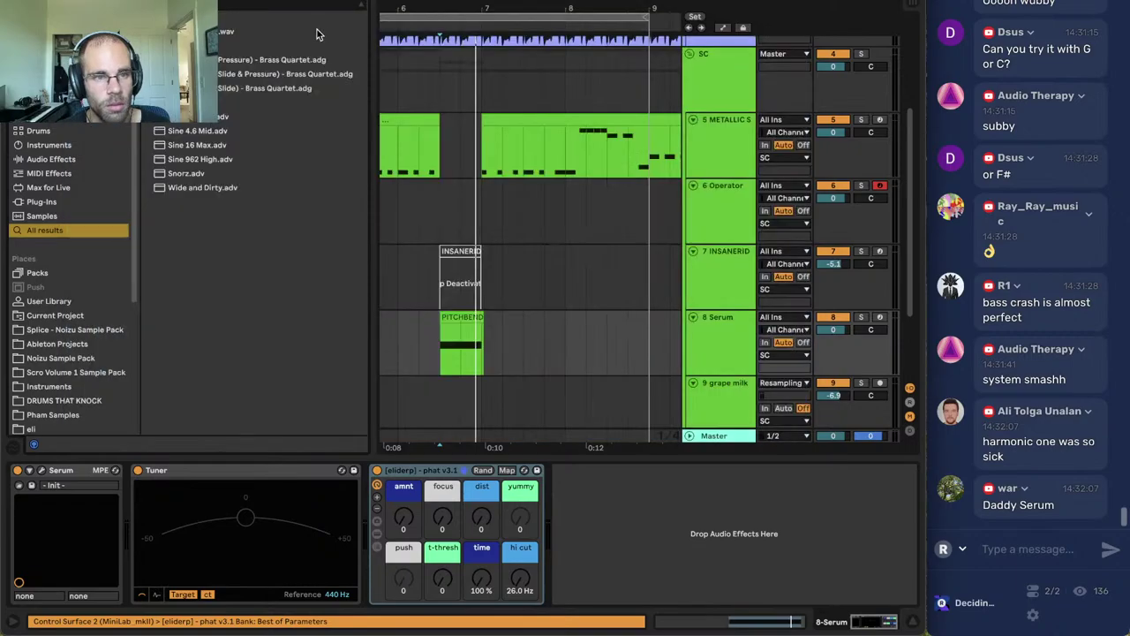
Insert Erosion between Tuner and the phat rack and raise its Wide Noise Width to 2.38 during playback.
left_click_drag(318, 250, 372, 502)
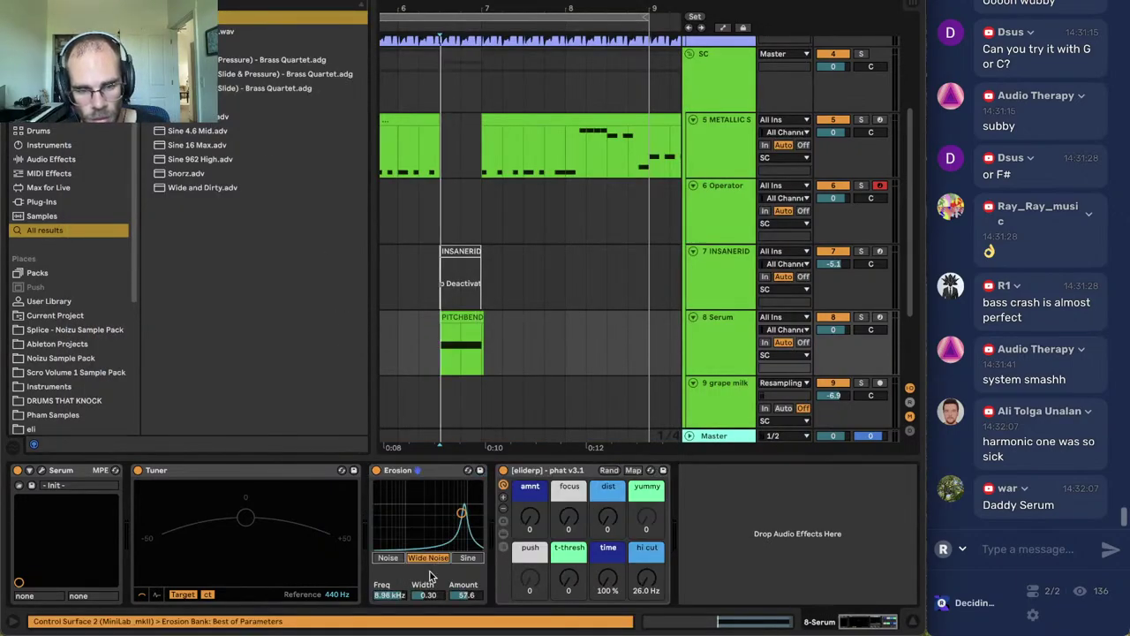
key("space")
left_click_drag(428, 594, 428, 530)
key("space")
Set the phat rack's amnt to 48 and dist to 112, and Erosion's Width to 1.94 and Amount to 14.1, while auditioning the fill.
key("space")
left_click_drag(530, 518, 530, 441)
key("space")
key("space")
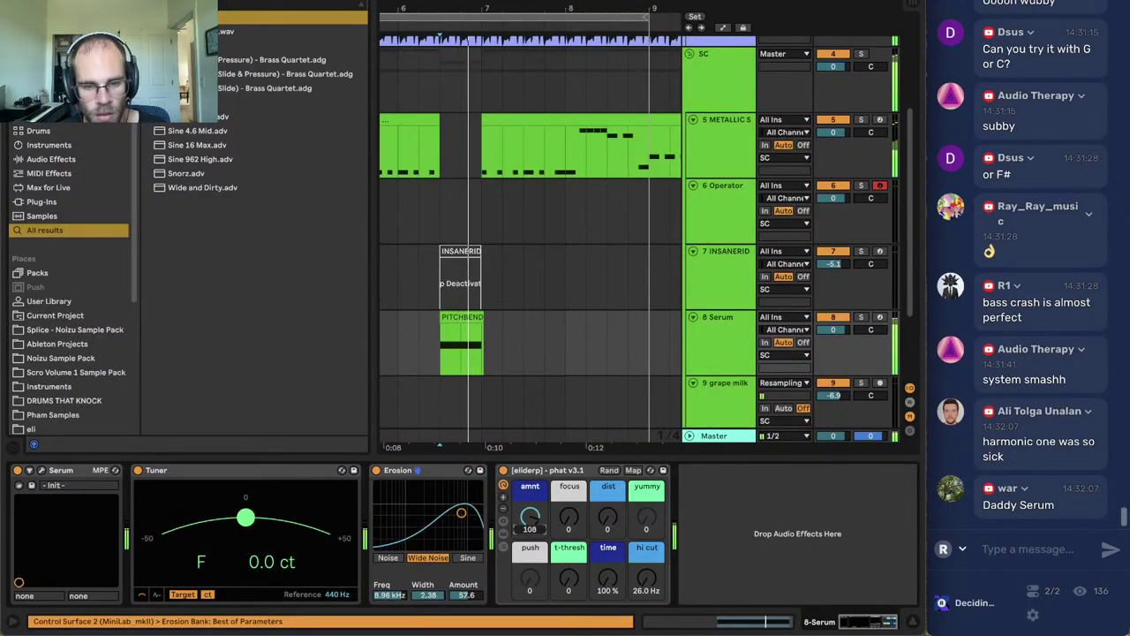
left_click_drag(530, 517, 530, 570)
left_click_drag(463, 595, 463, 613)
key("space")
left_click_drag(608, 517, 607, 433)
key("space")
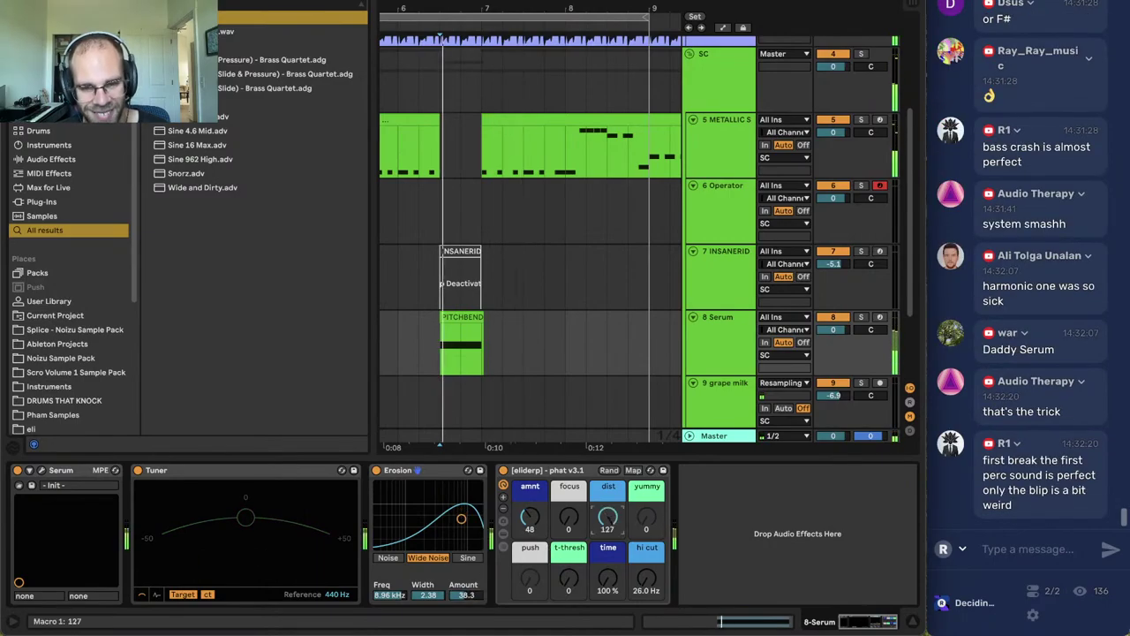
left_click(442, 363)
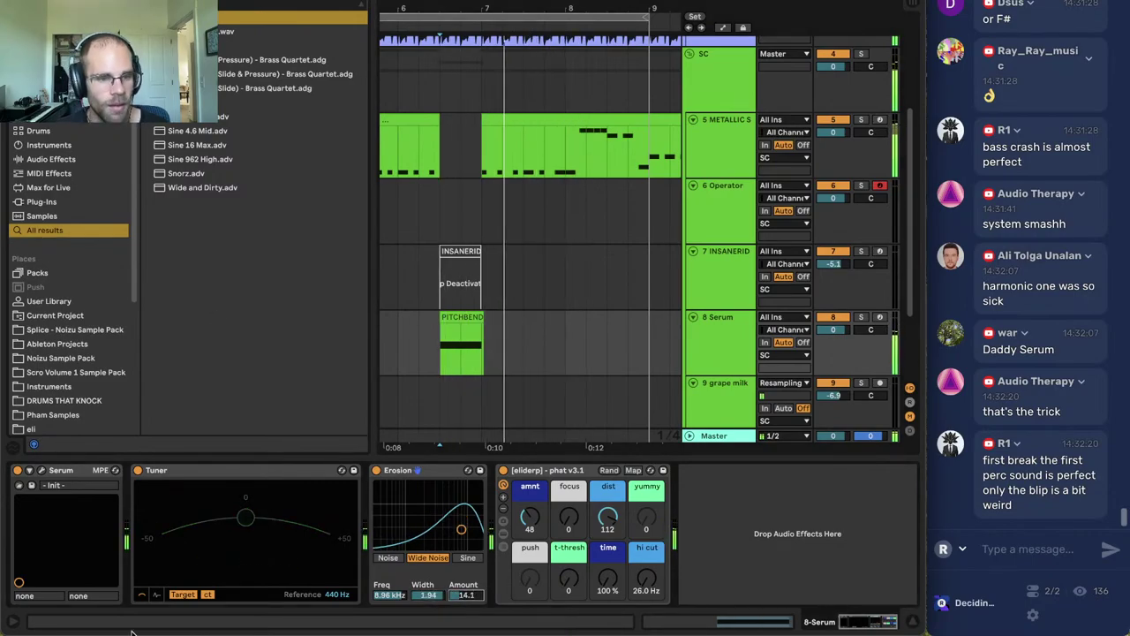
Shape Serum's Env 1 with 156 ms attack, 1.32 s decay, sustain at minus infinity and an outward-bowed decay curve.
left_click(41, 472)
left_click_drag(134, 466, 244, 499)
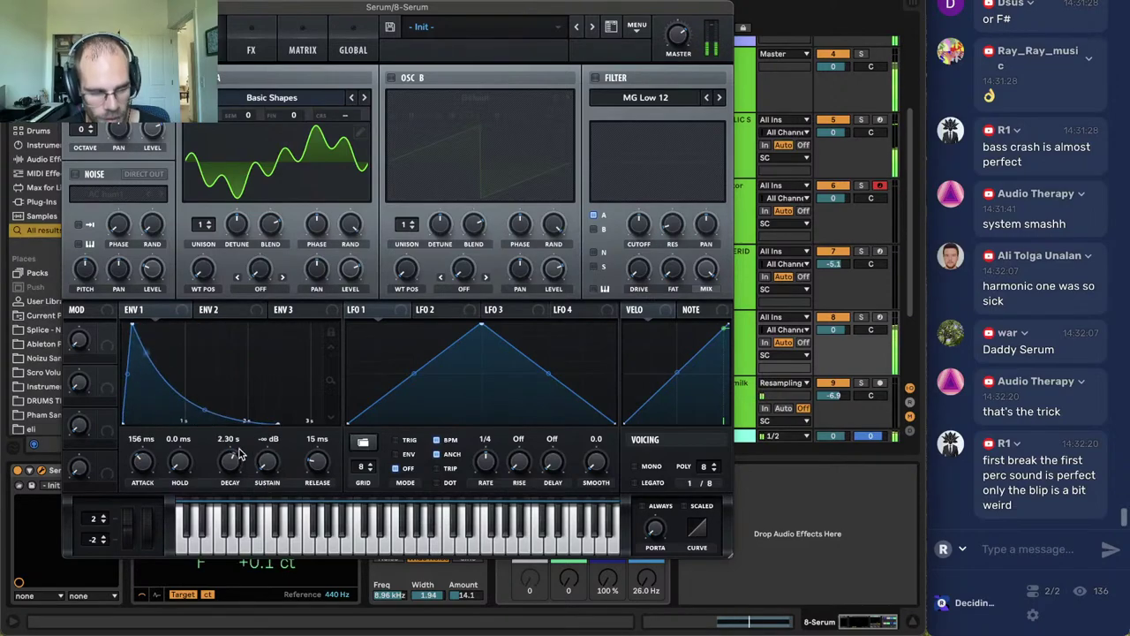
left_click_drag(235, 452, 230, 457)
left_click_drag(195, 410, 195, 331)
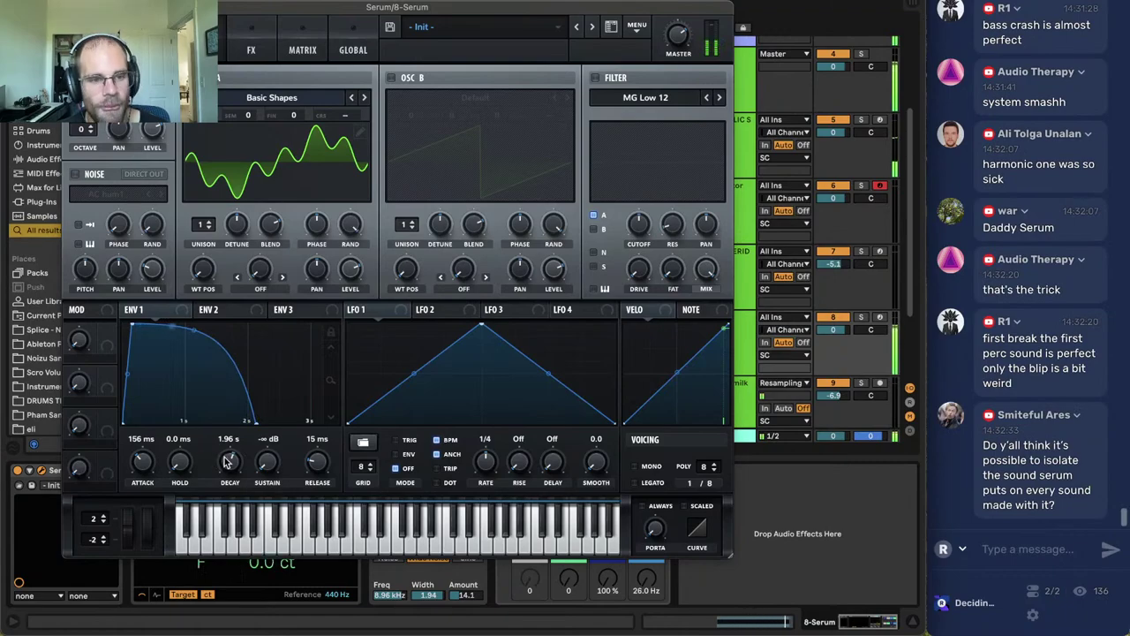
left_click_drag(226, 461, 227, 470)
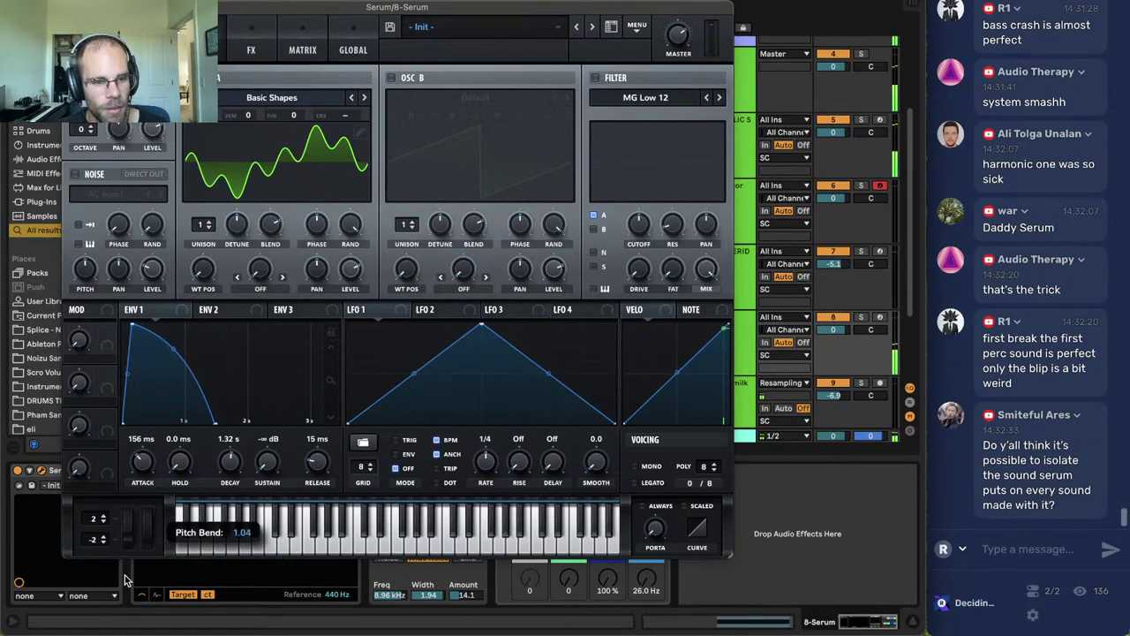
Automate Serum's Pitch Bend to drop from 0.50 to 0.00 at the end of the fill clip and play it.
left_click(70, 7)
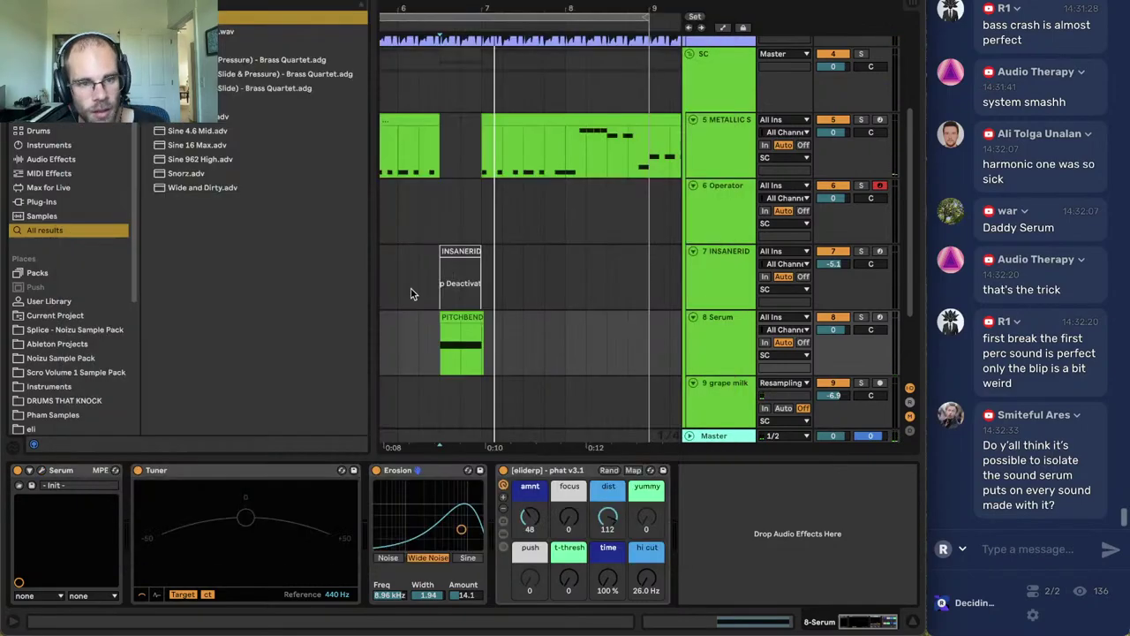
key("a")
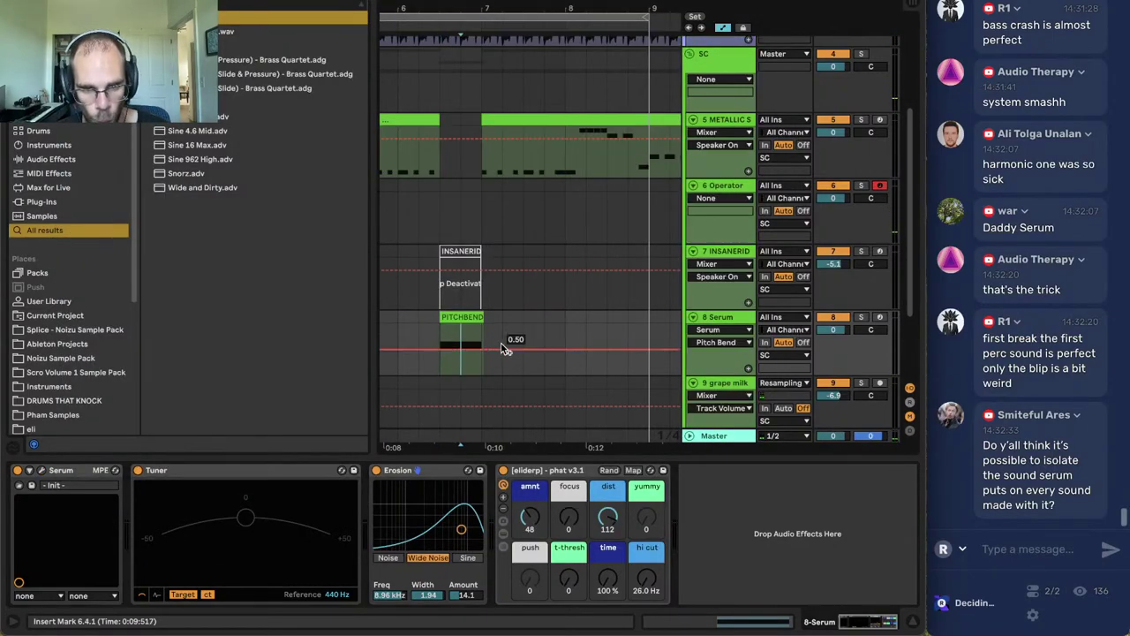
left_click(473, 347)
key("space")
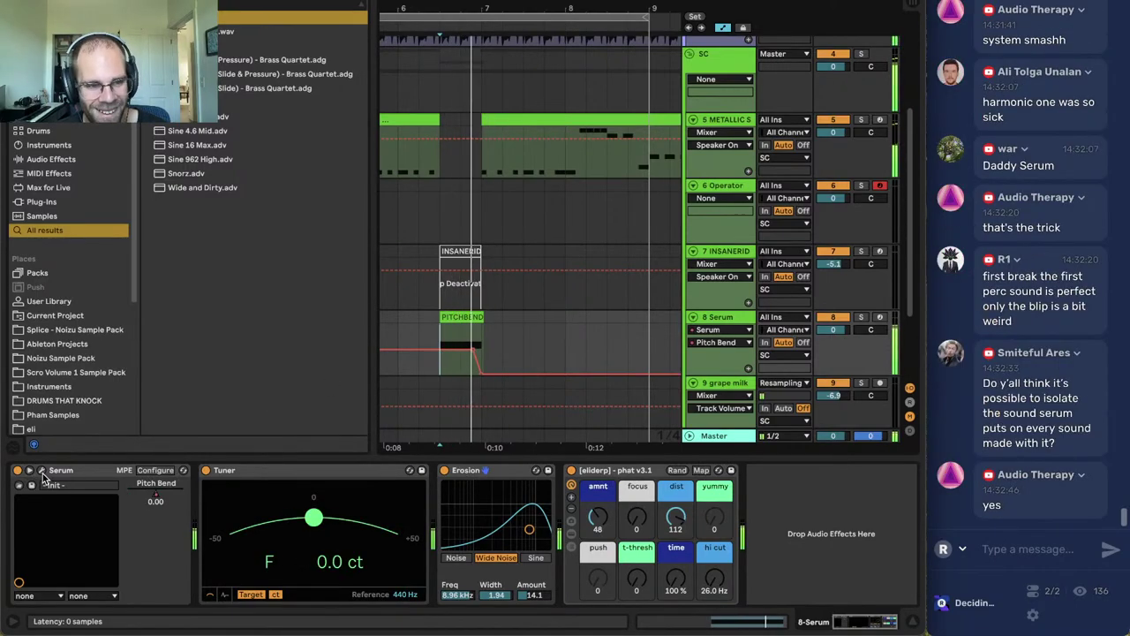
Set Serum's downward pitch bend range to -24 semitones and return to the arrangement with the browser hidden.
left_click(154, 470)
left_click_drag(100, 544, 95, 609)
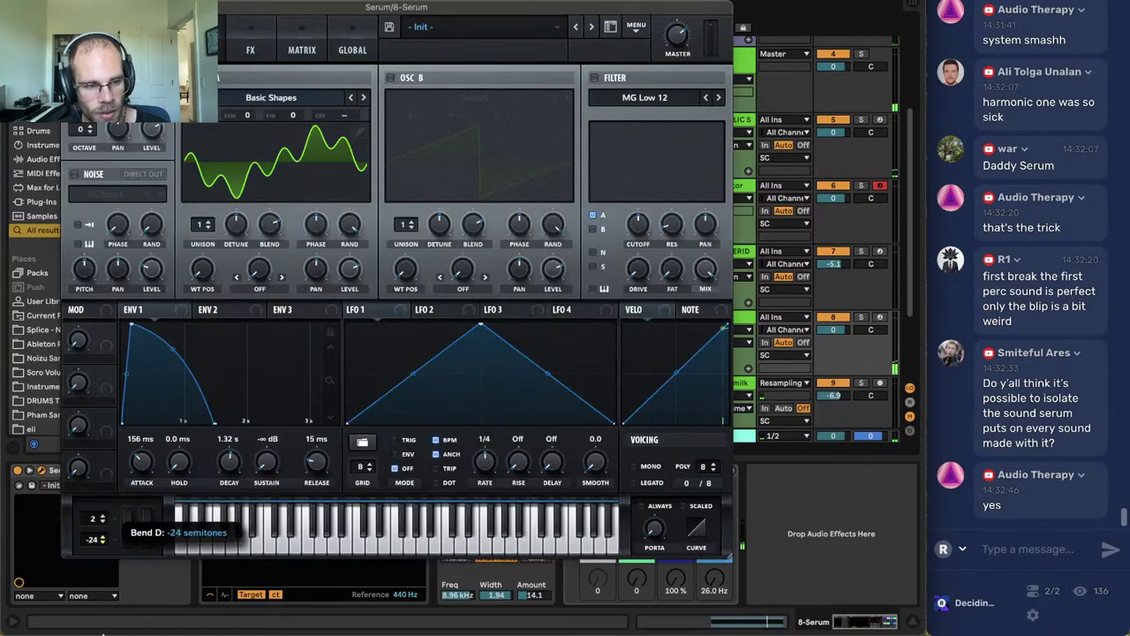
left_click(73, 8)
key("super+alt+b")
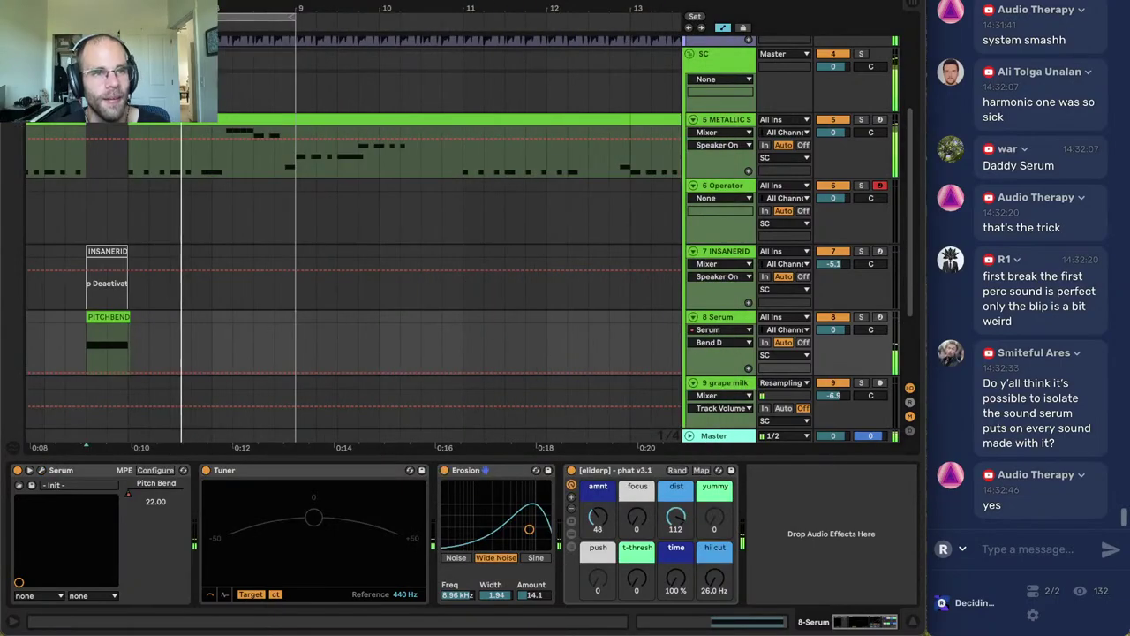
scroll(208, 53, "left", 5)
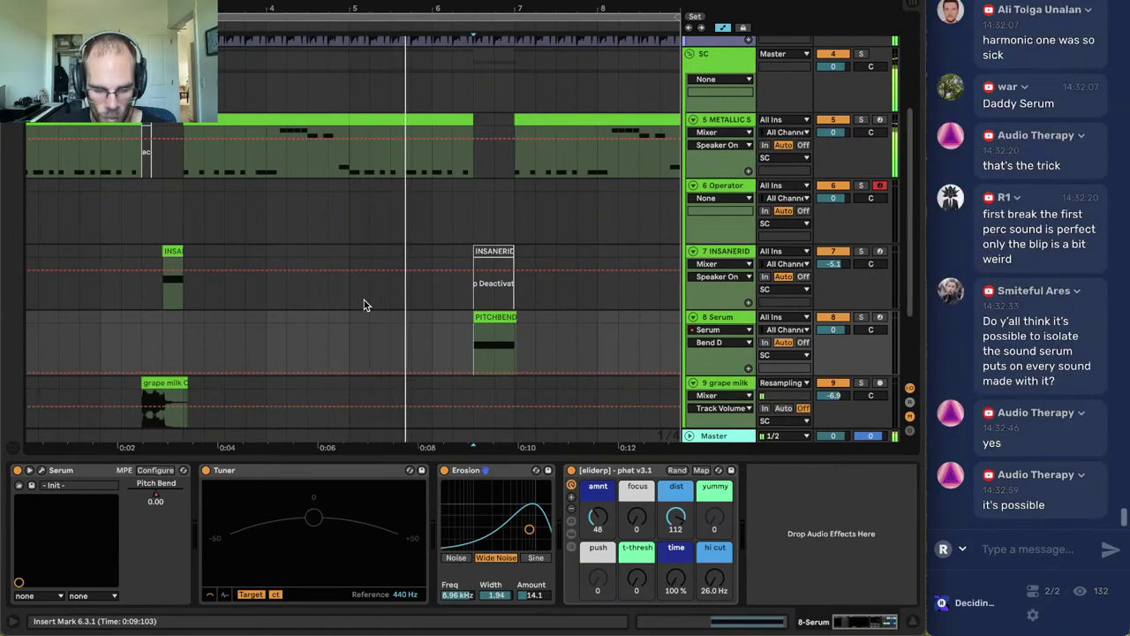
Play through the arrangement and hide its automation lanes.
key("a")
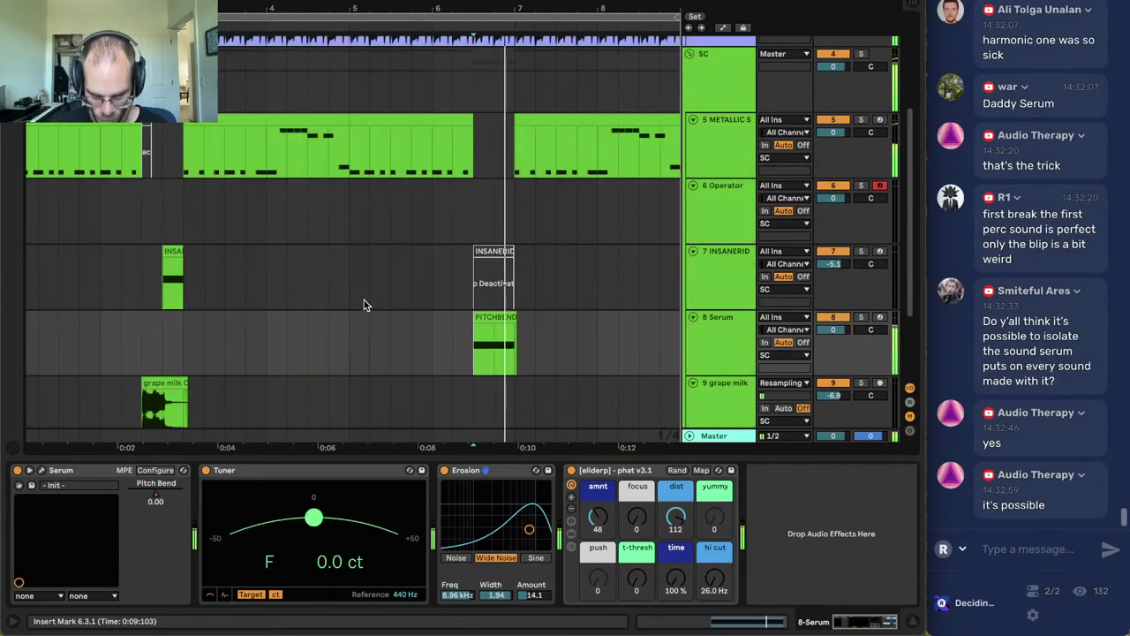
left_click(363, 303)
key("minus")
key("minus")
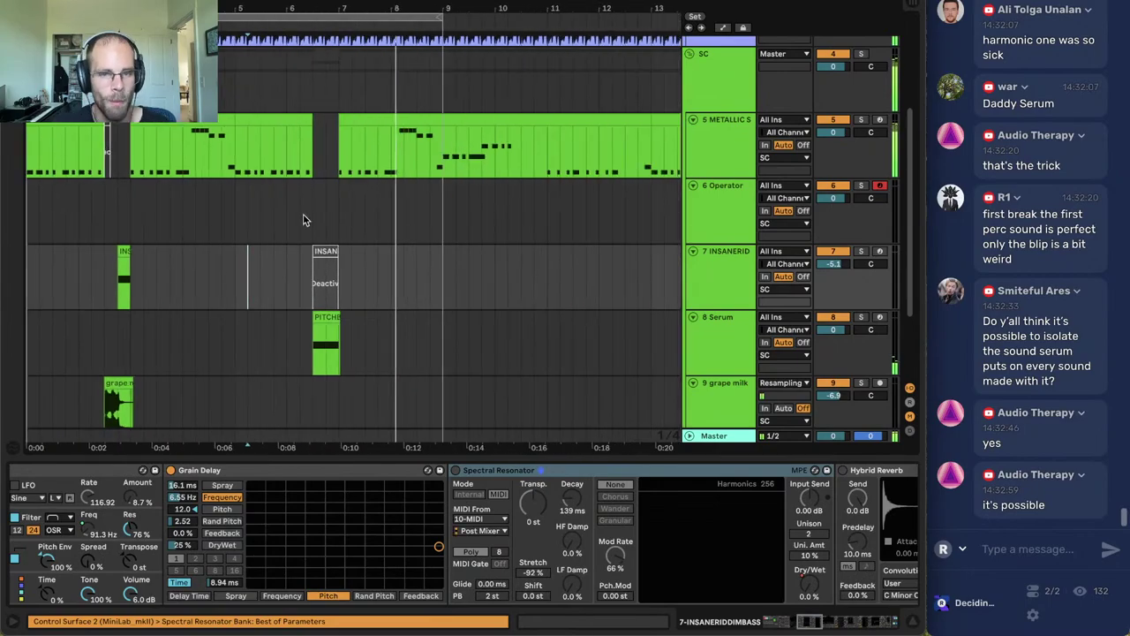
In the metallic stab clip before bar 9, raise the two C4 notes to D#4 and the final F3 note to F4.
left_click(308, 218)
left_click(386, 157)
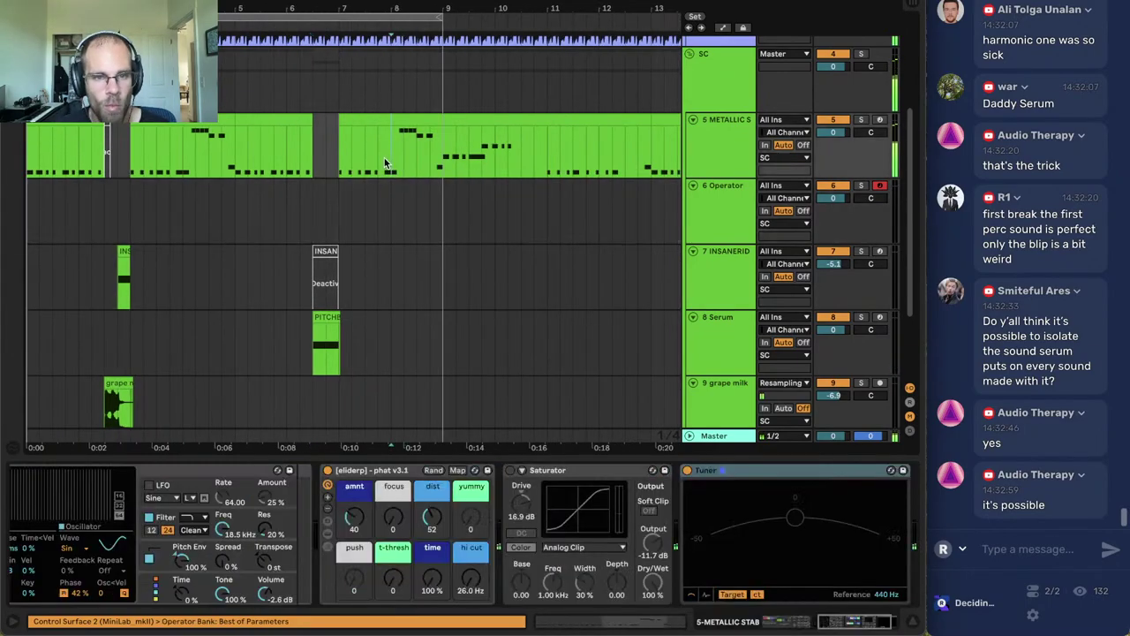
double_click(412, 118)
scroll(783, 415, "up", 3)
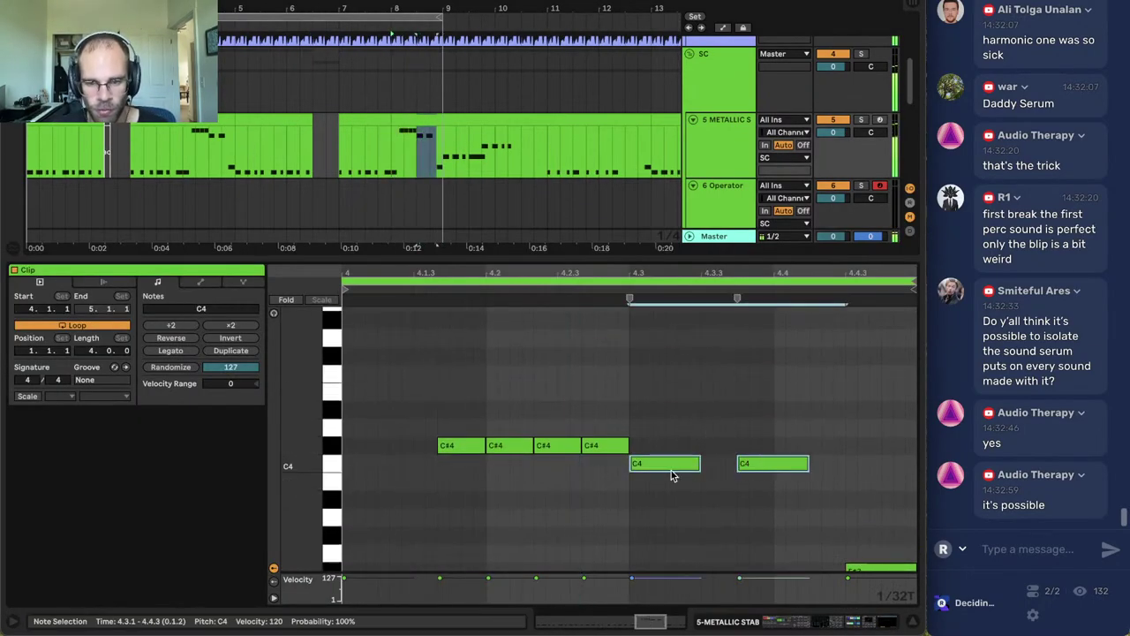
left_click_drag(651, 467, 658, 415)
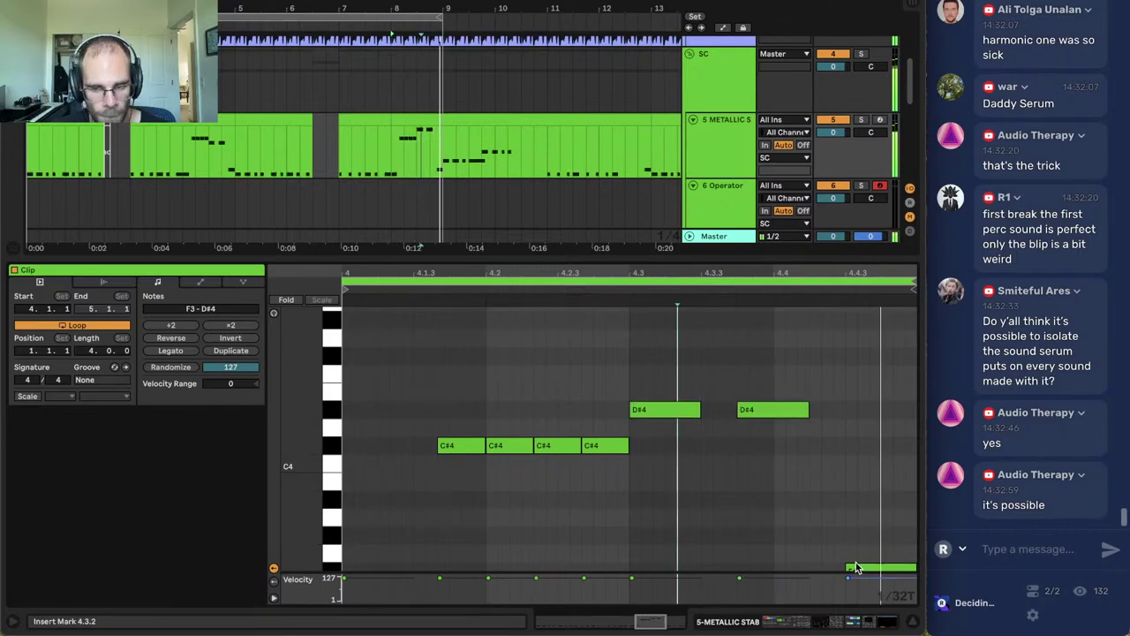
left_click_drag(866, 565, 870, 375)
left_click(841, 457)
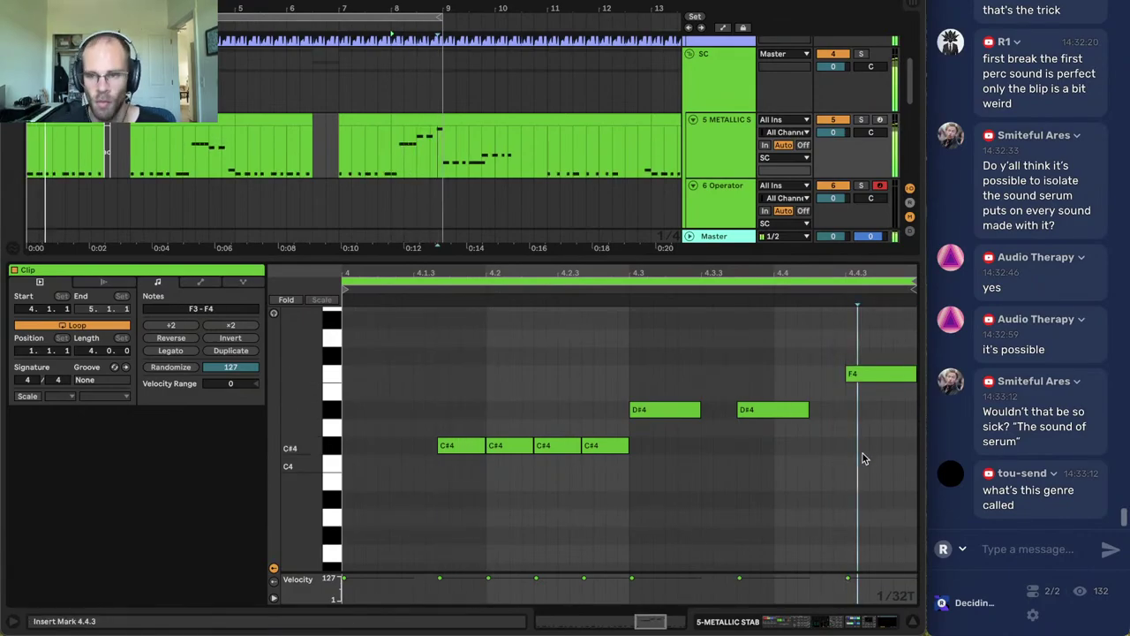
left_click(880, 623)
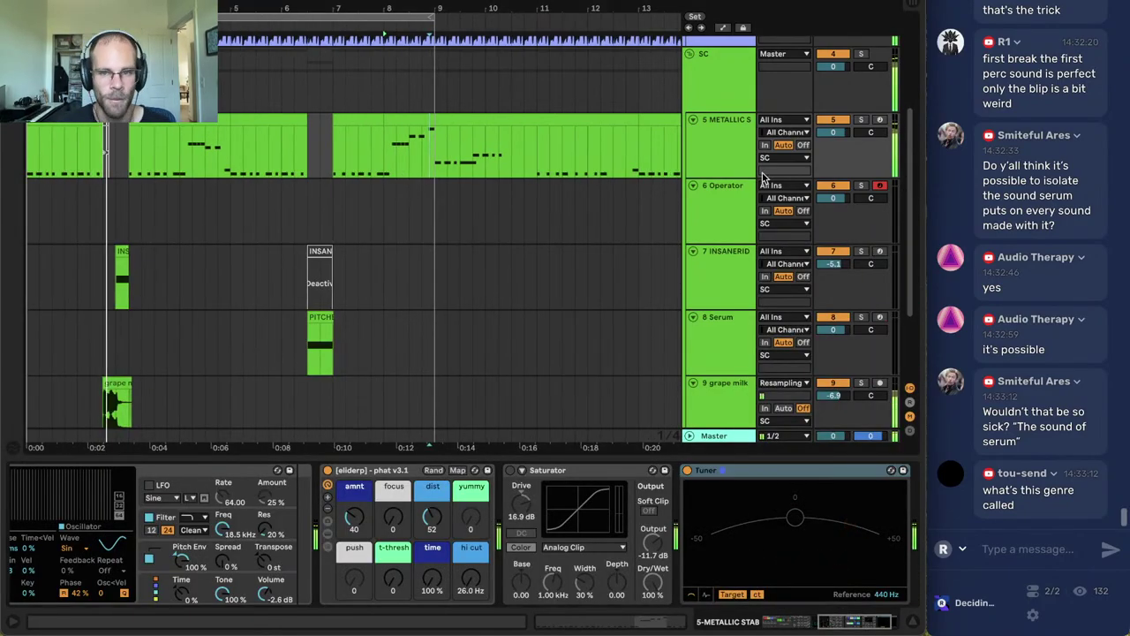
Audition the INSANERIDDIMBASS fill in the first gap, reset its track volume to 0 dB and show the start of its device chain.
left_click(717, 213)
left_click(117, 249)
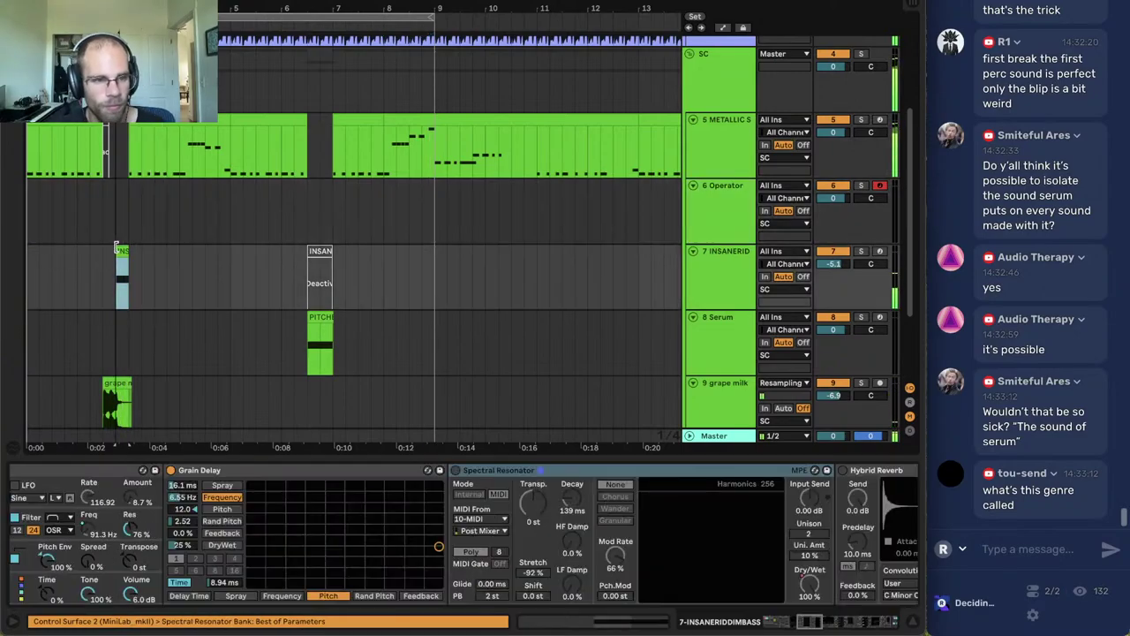
left_click(804, 624)
key("space")
key("space")
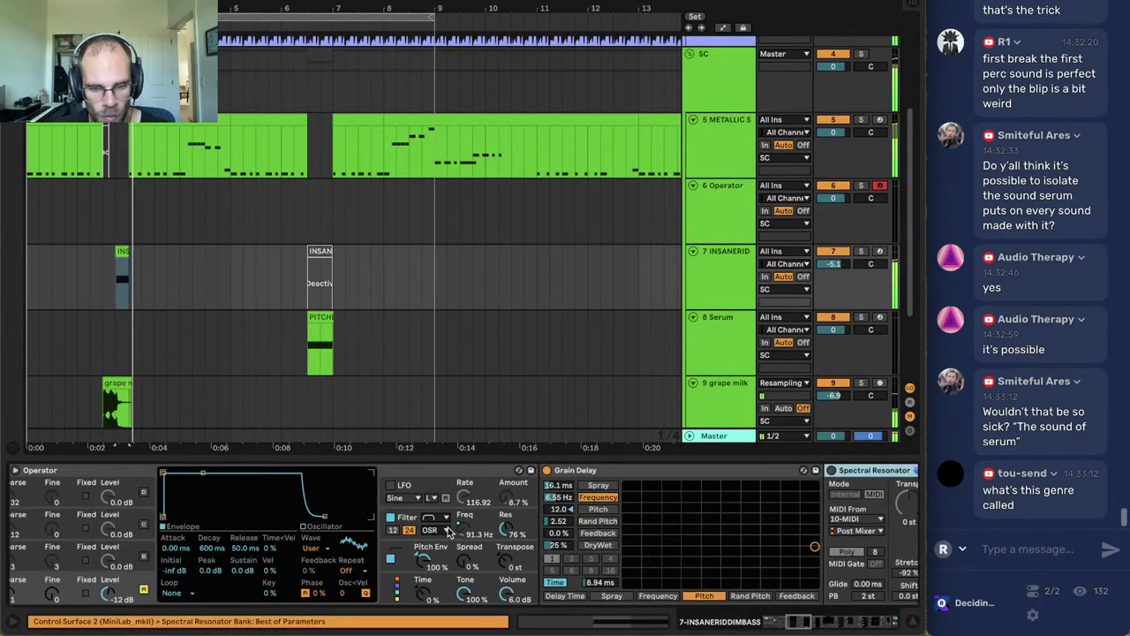
left_click_drag(889, 621, 778, 624)
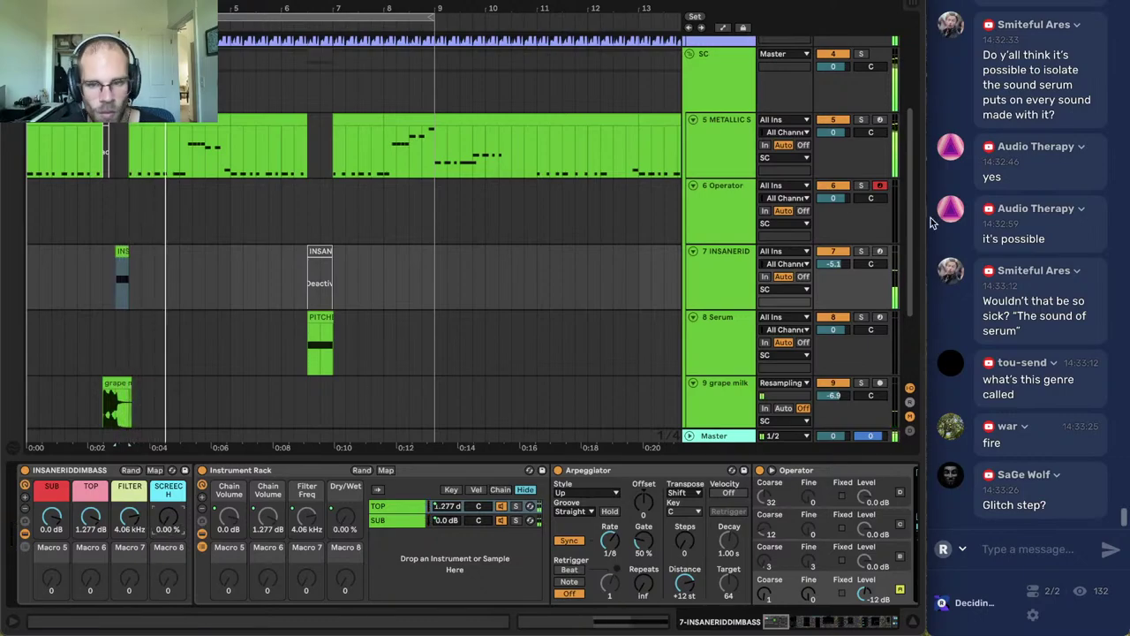
left_click(334, 413)
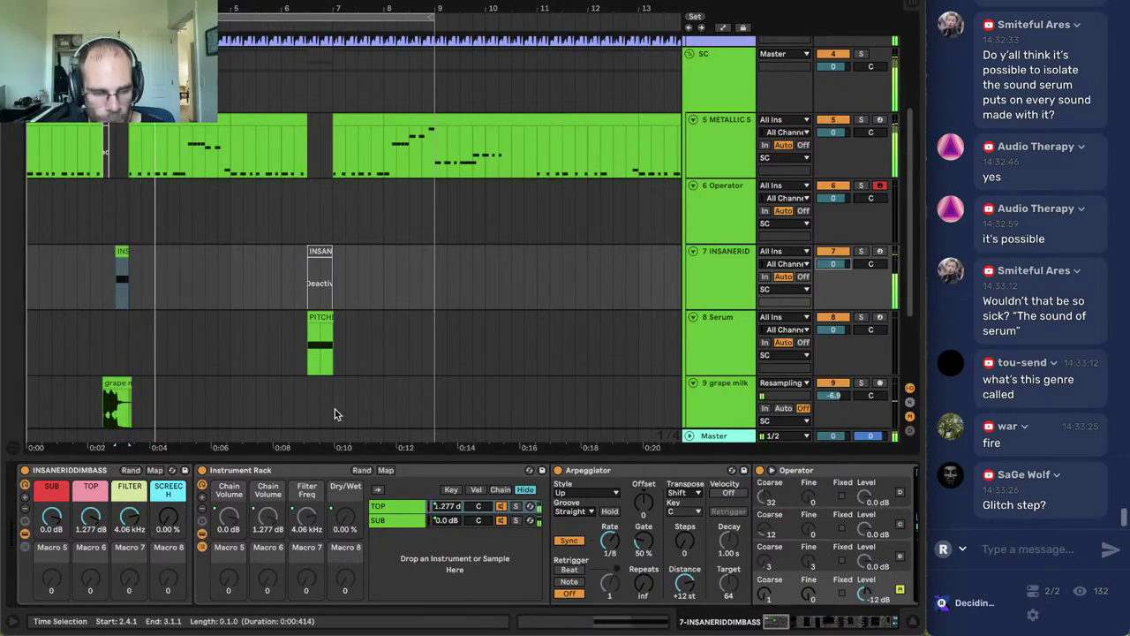
Turn the INSANERIDDIMBASS rack's TOP macro down to -inf dB and play the fill from the first gap.
left_click_drag(91, 517, 91, 609)
key("space")
key("space")
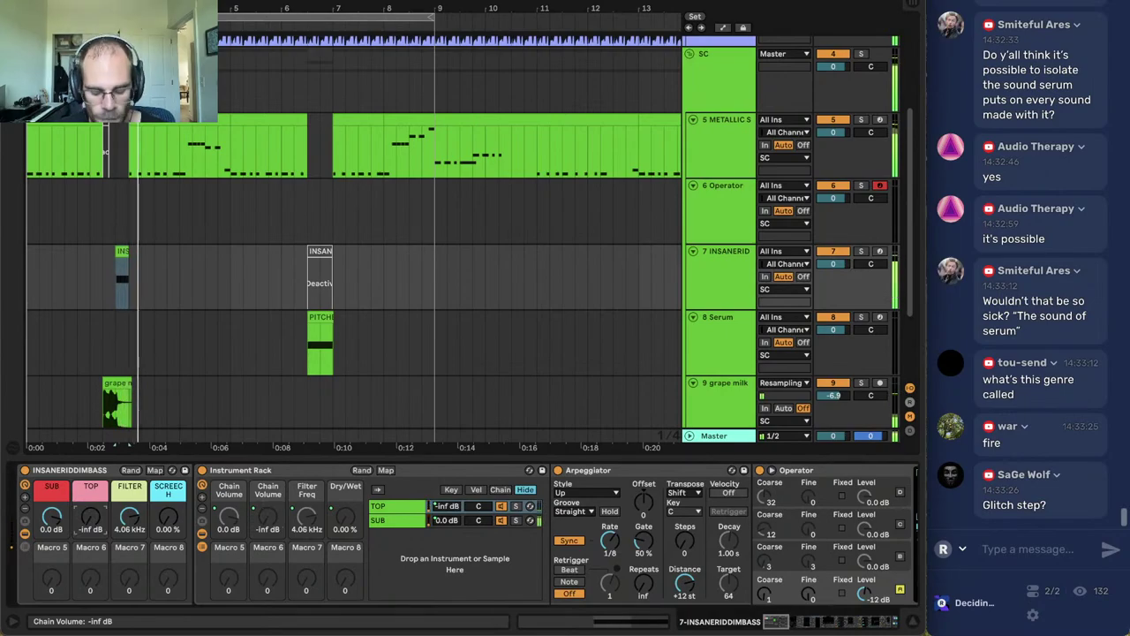
left_click(105, 350)
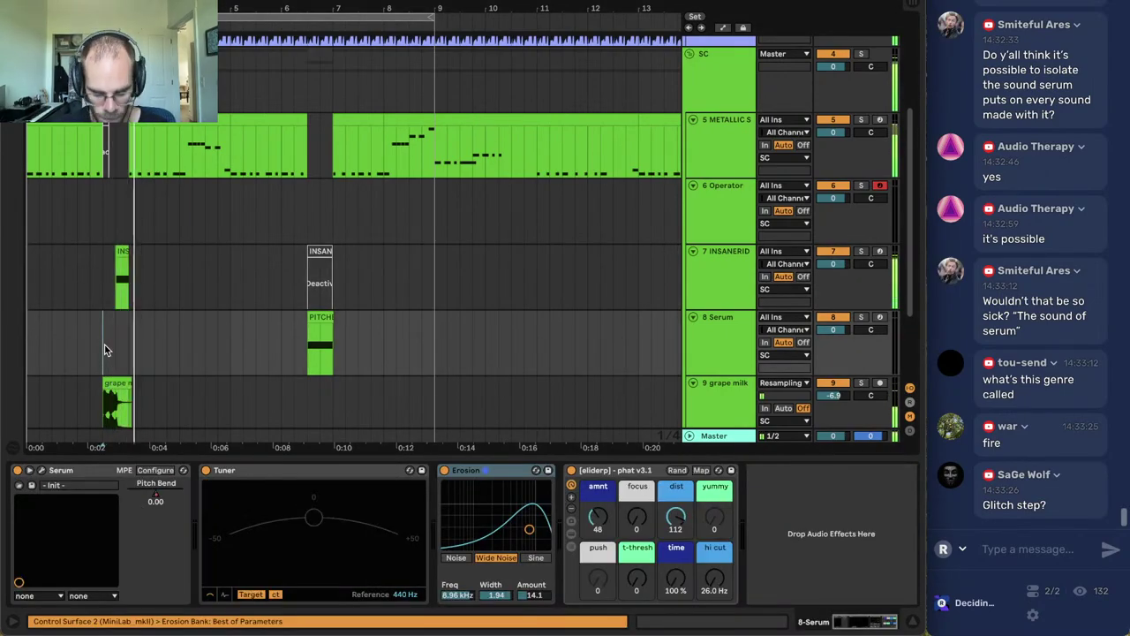
left_click(713, 272)
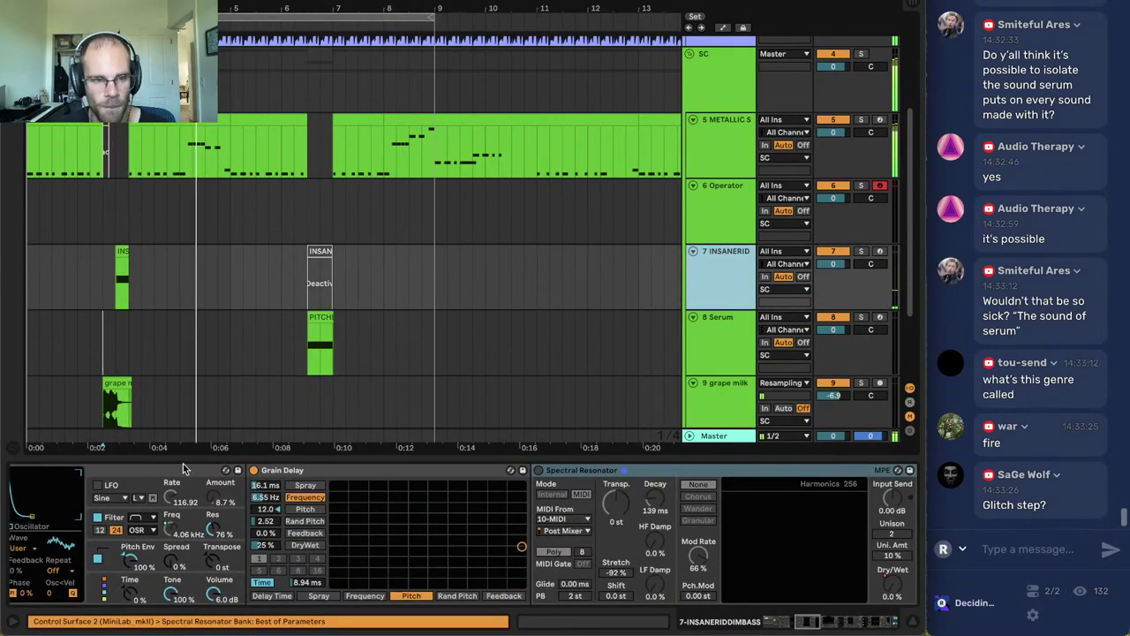
Set the INSANERIDDIMBASS rack's TOP macro to 6.0 dB and play the first fill.
left_click_drag(833, 623, 448, 609)
left_click_drag(91, 517, 90, 425)
key("space")
key("space")
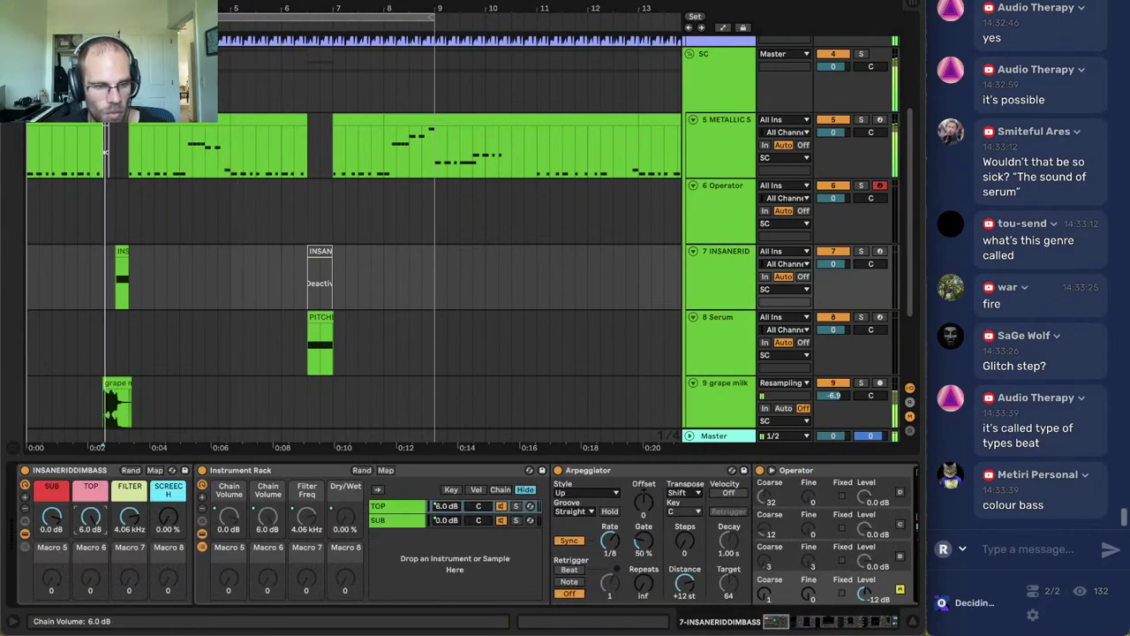
key("space")
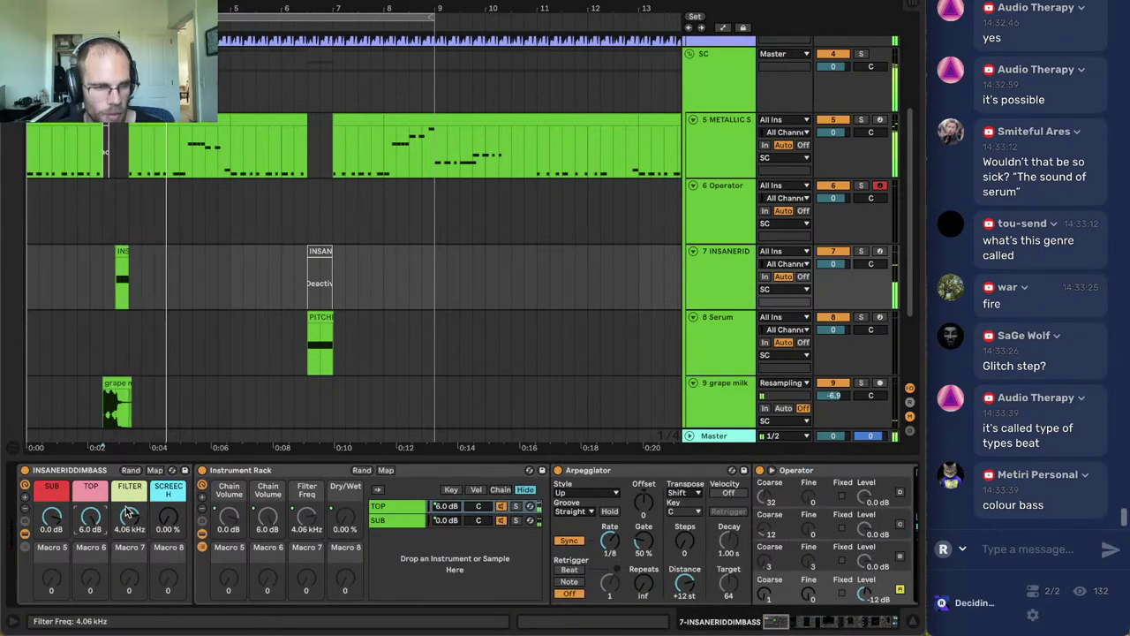
left_click_drag(776, 622, 789, 622)
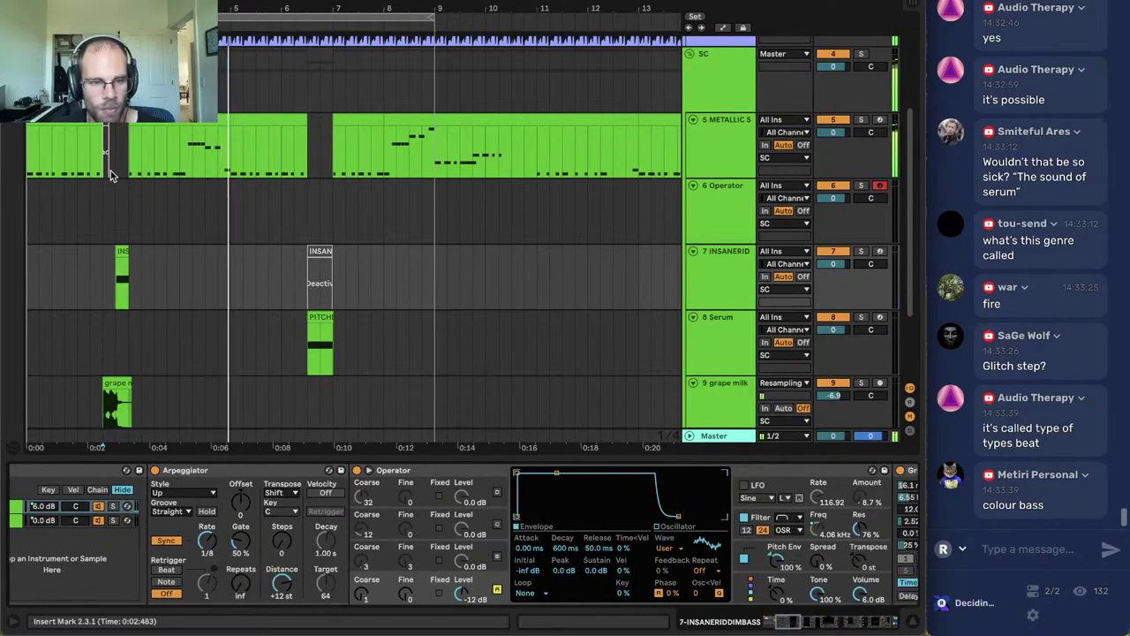
Insert a new audio track below the METALLIC STAB track and show the browser with its search cleared.
left_click(113, 170)
left_click(740, 152)
key("super+t")
key("super+alt+b")
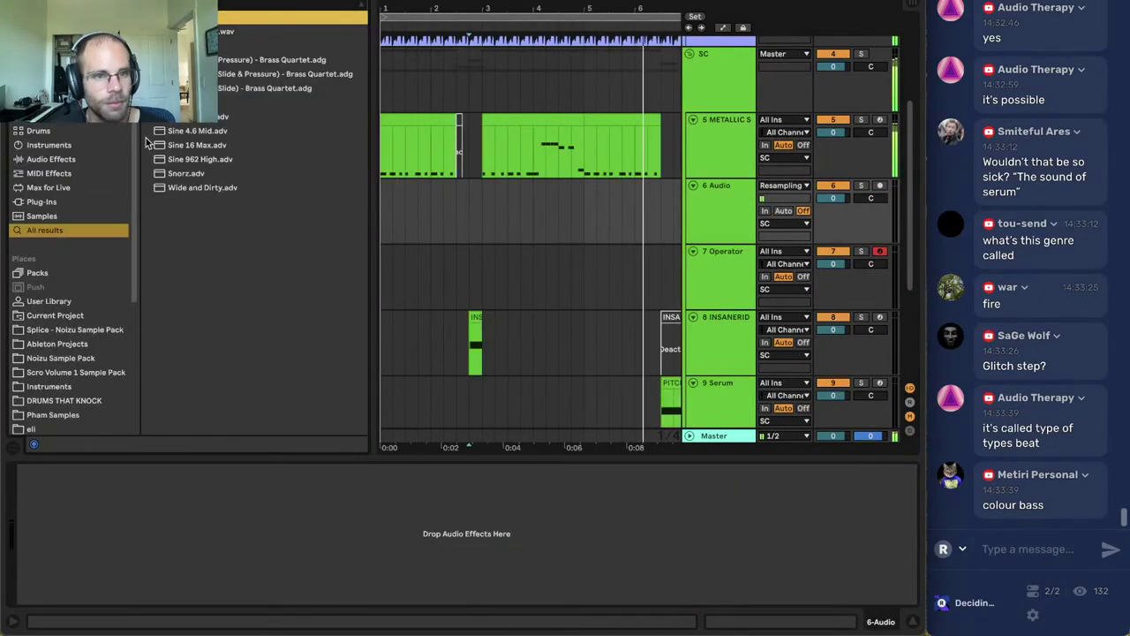
key("Escape")
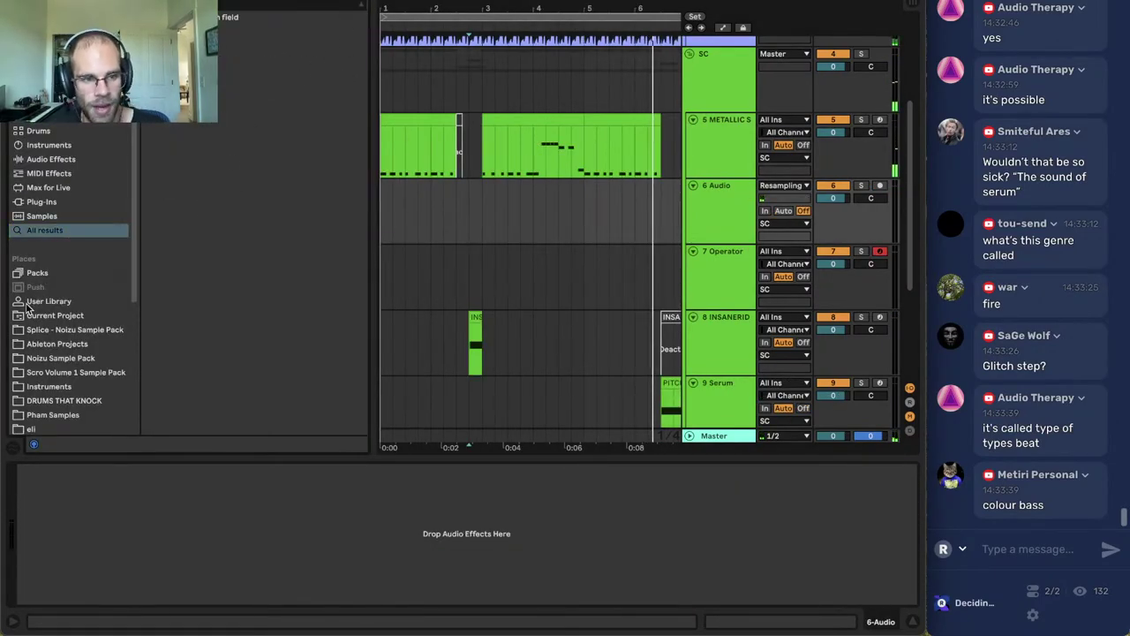
Browse to the grape_milk_CAN_YOU_HEAR sample folder and list its pad samples.
scroll(27, 307, "down", 5)
left_click(39, 301)
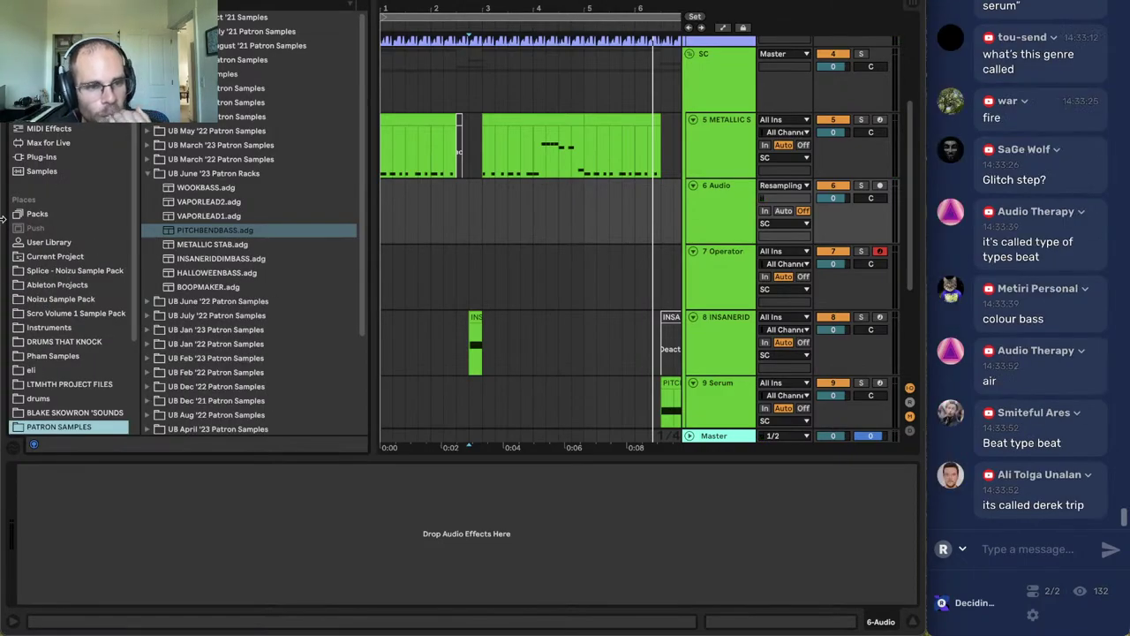
scroll(51, 303, "down", 3)
left_click(71, 343)
left_click(82, 313)
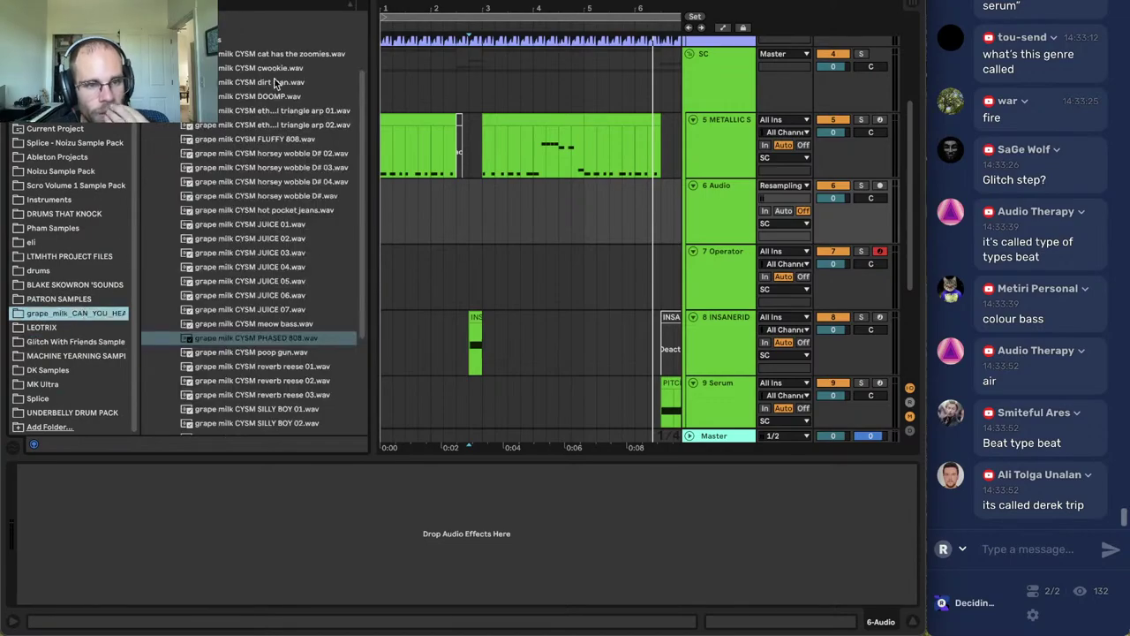
left_click(165, 40)
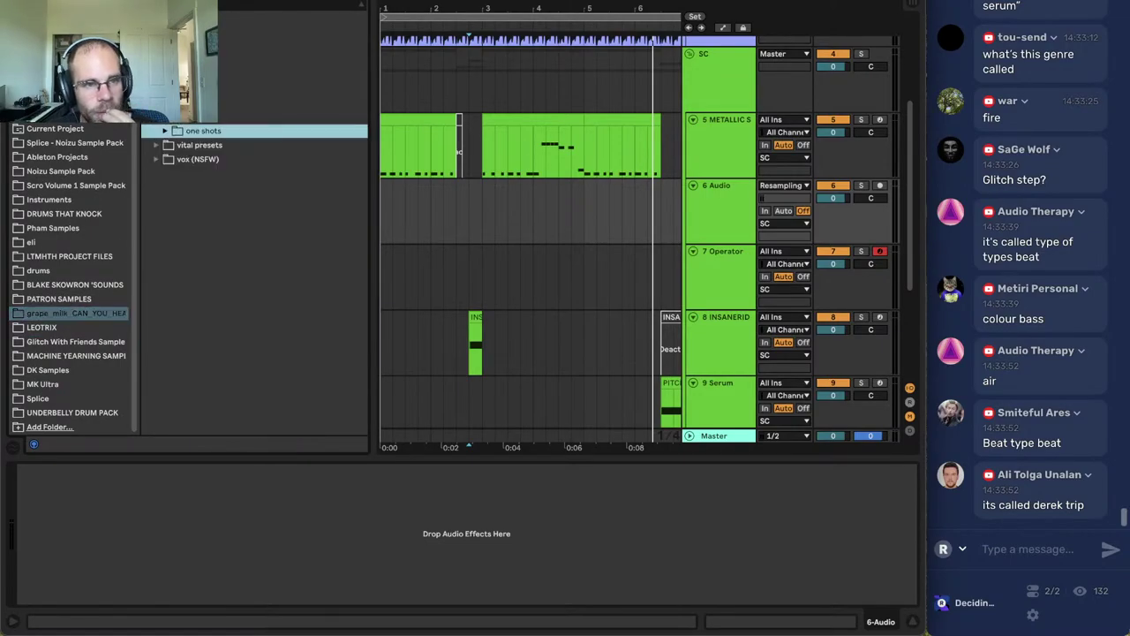
key("Right")
Place grape milk CYSM arrival pad 03 at bar 1 on the new audio track and lower its volume to -3.7 dB.
left_click(232, 118)
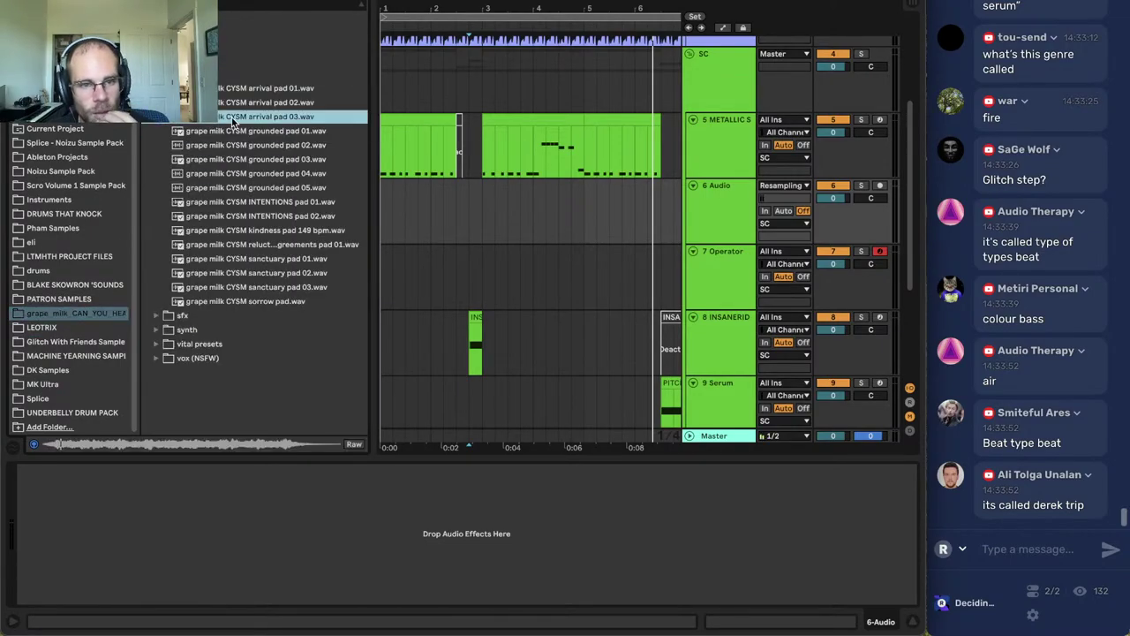
left_click_drag(232, 121, 421, 210)
key("space")
left_click_drag(834, 198, 833, 203)
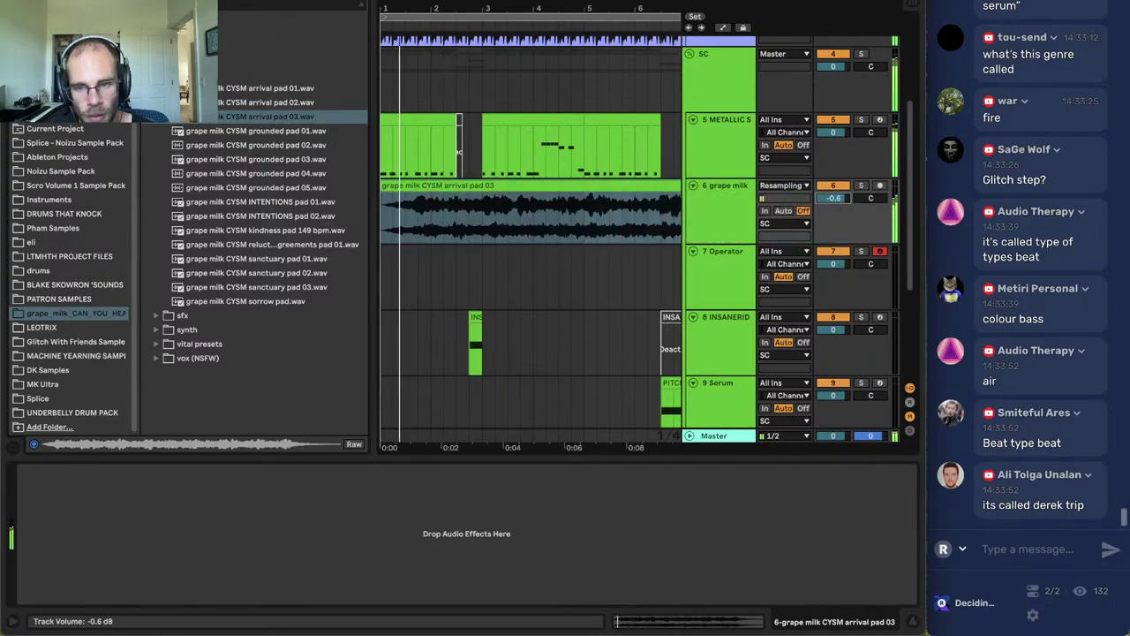
Preview the INTENTIONS and kindness pads and replace the placed pad with grape milk CYSM INTENTIONS pad 01.
left_click(254, 206)
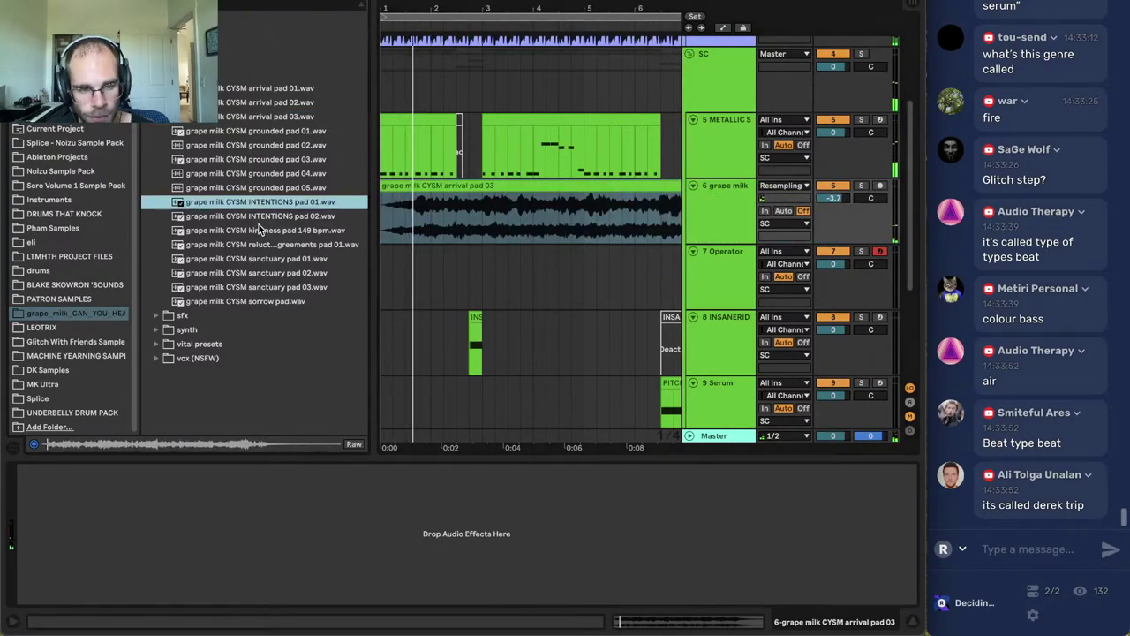
left_click(260, 232)
left_click(269, 216)
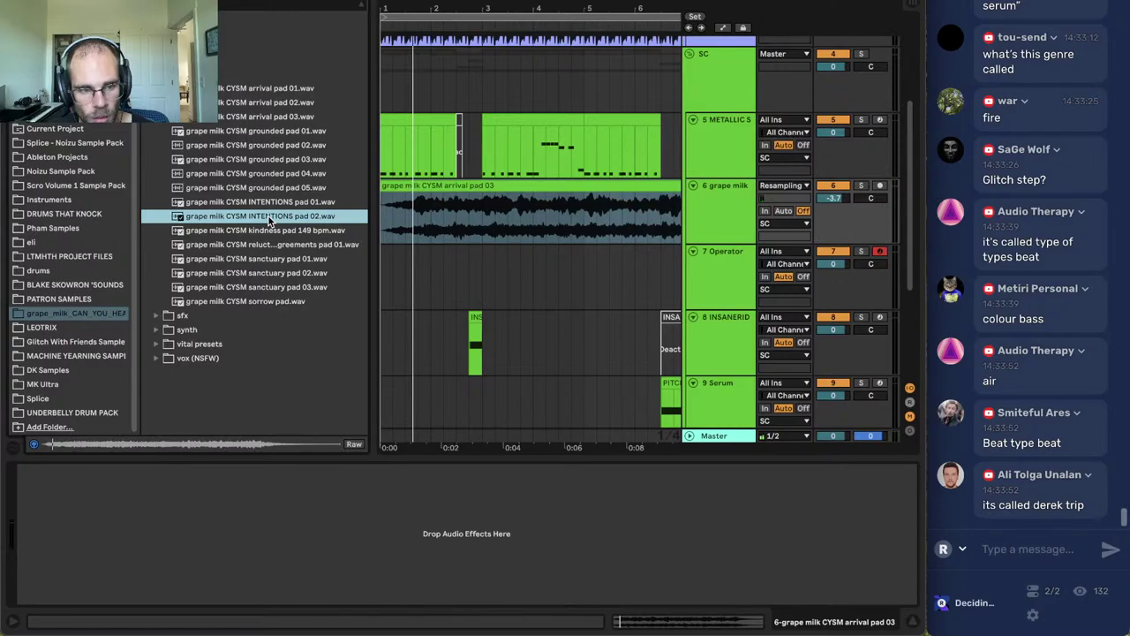
left_click(274, 203)
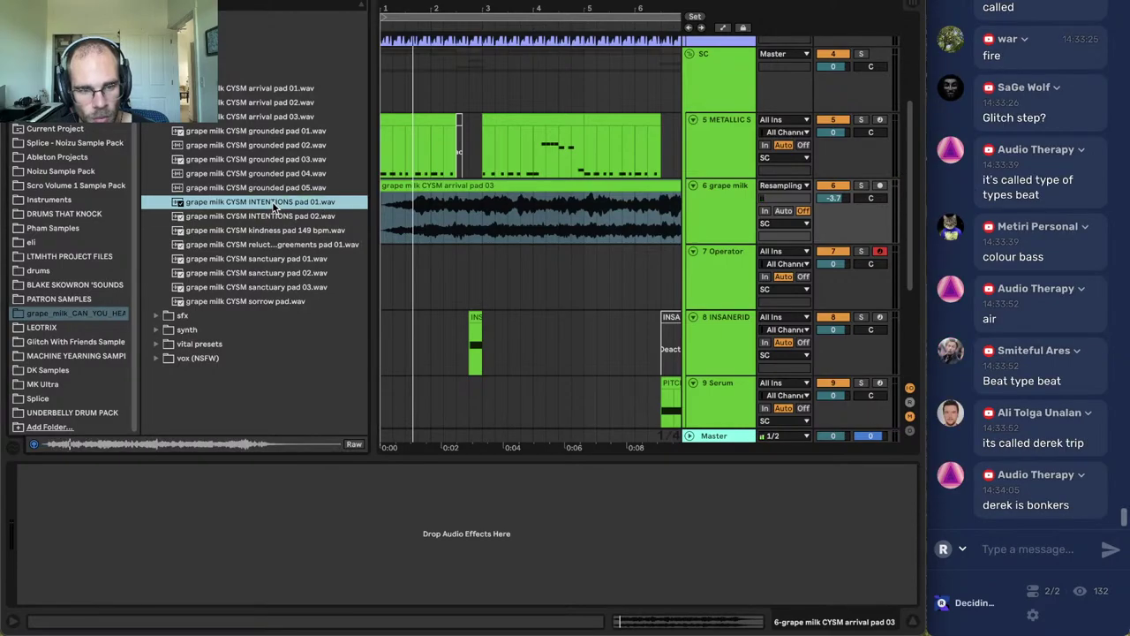
left_click_drag(274, 206, 387, 192)
key("space")
Turn off Warp on the INTENTIONS pad clip, transpose it +3 semitones and lower its track volume to -6.2 dB.
double_click(408, 186)
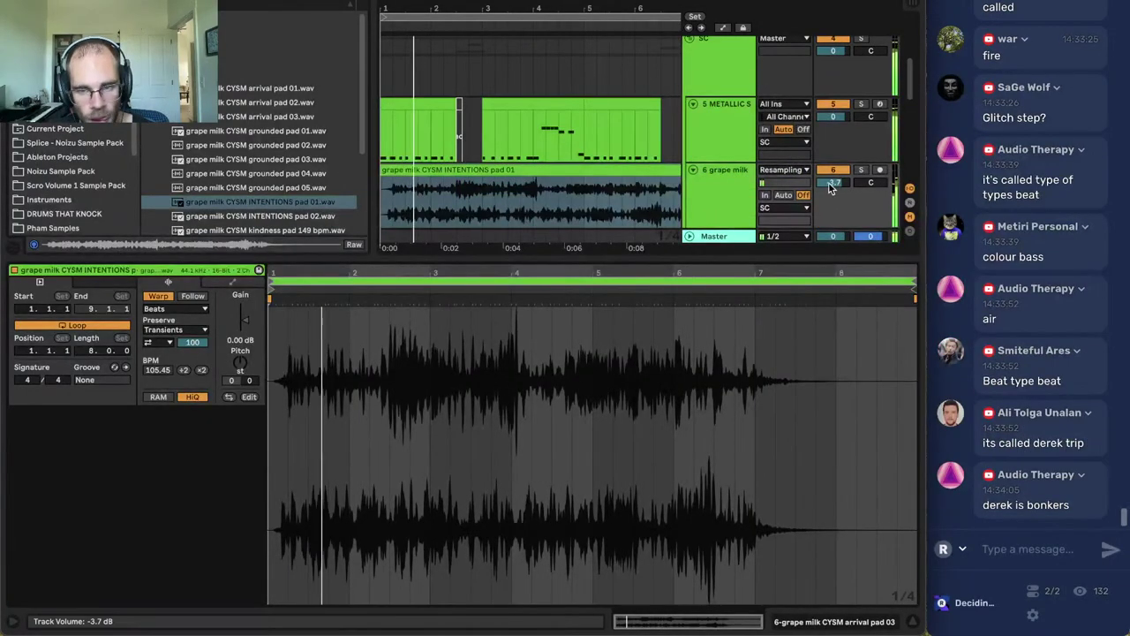
left_click_drag(829, 184, 829, 193)
left_click(161, 295)
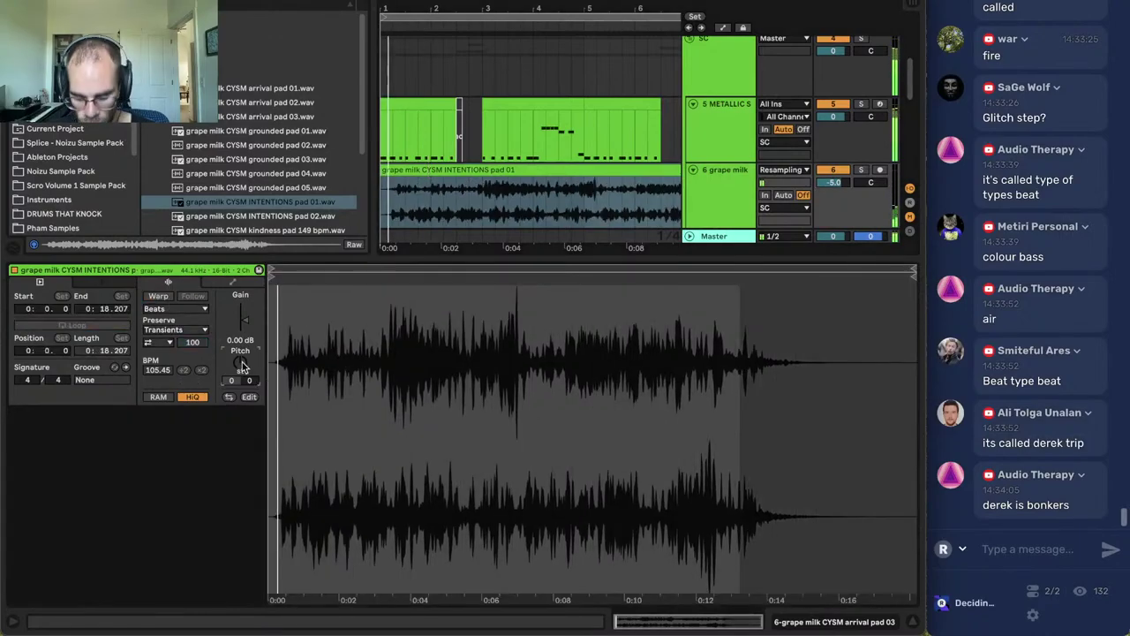
scroll(243, 366, "up", 2)
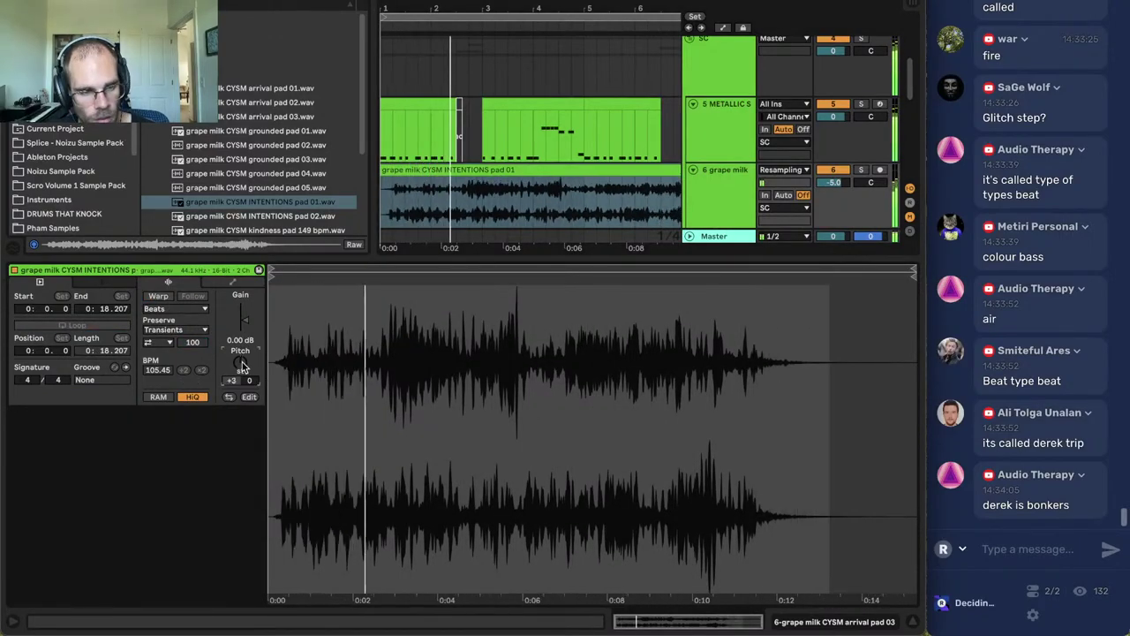
left_click(500, 169)
left_click_drag(834, 182, 834, 194)
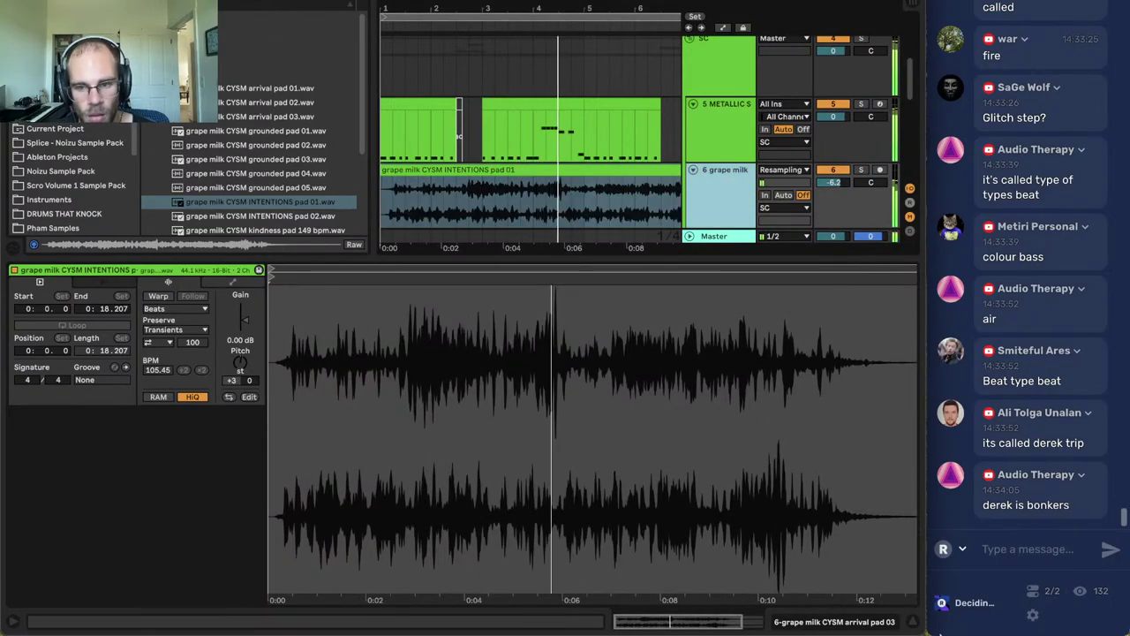
left_click(913, 621)
Deactivate the INTENTIONS pad clip and insert another audio track below it.
left_click(651, 168)
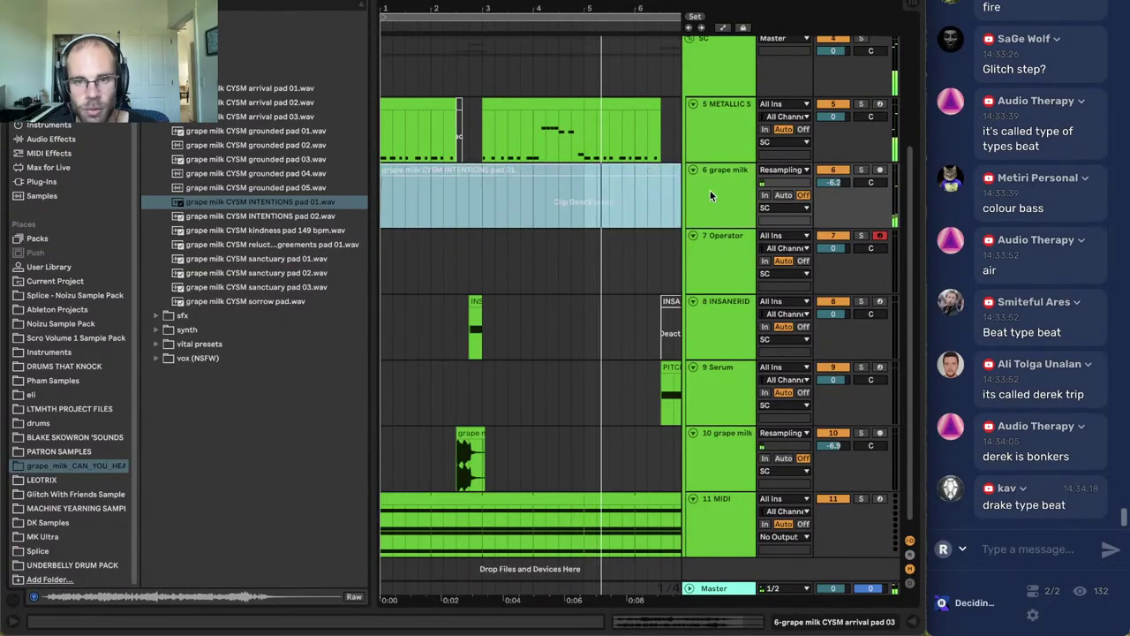
key("0")
key("ctrl+t")
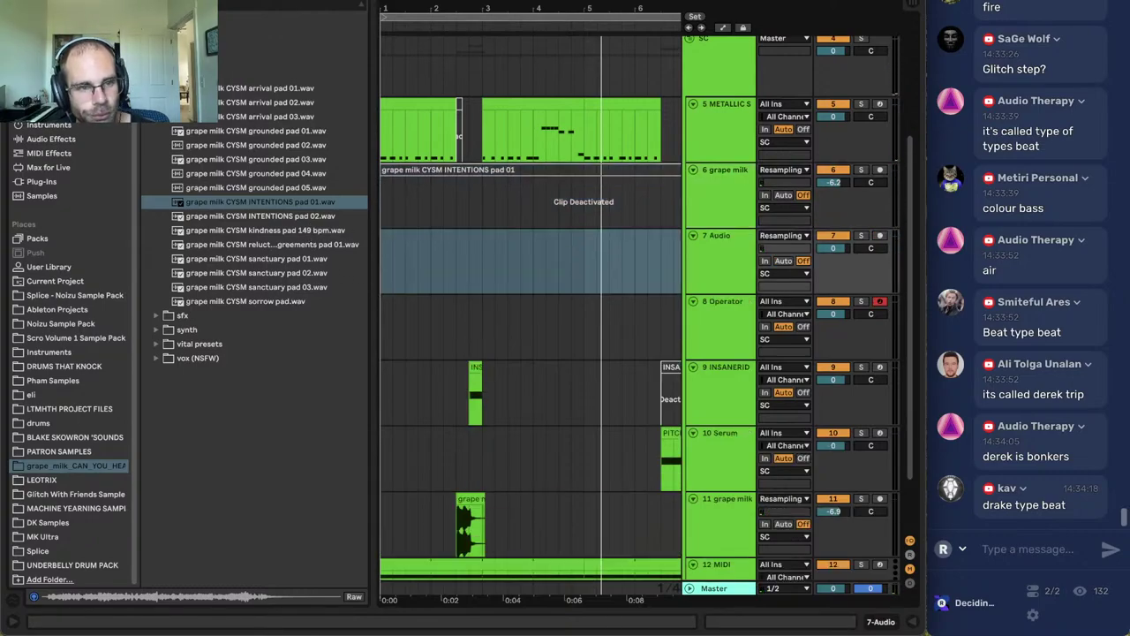
Place the grape milk CYSM ayo check humming 140 bpm sample from the vox singing folder at bar 1 on the new audio track.
left_click(156, 74)
left_click(155, 130)
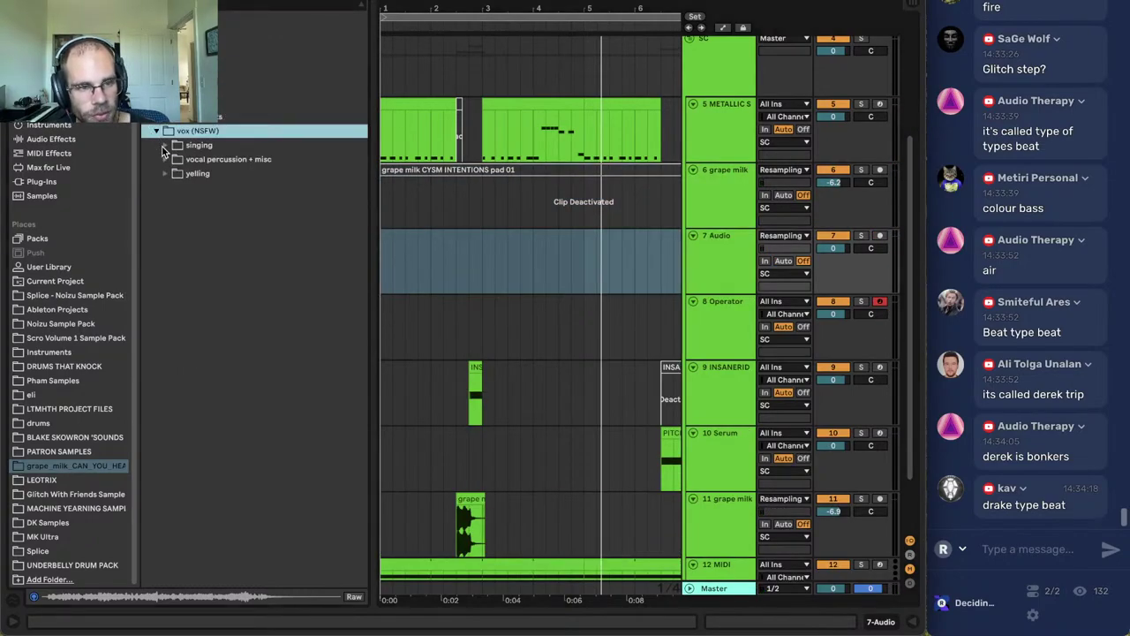
left_click(164, 147)
left_click(200, 160)
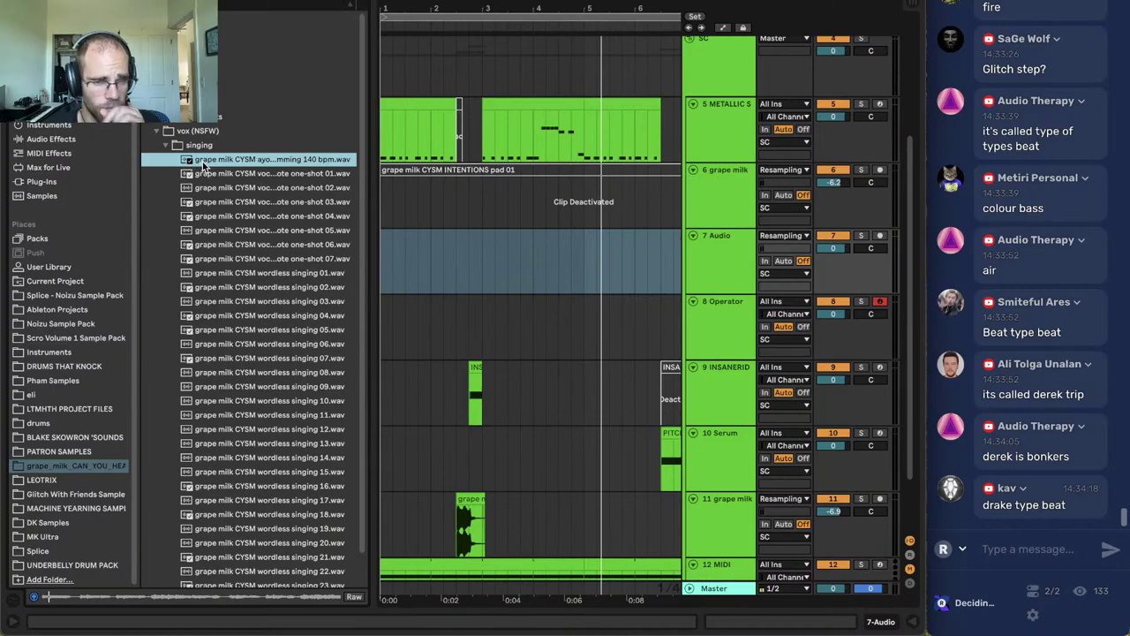
left_click_drag(203, 166, 436, 254)
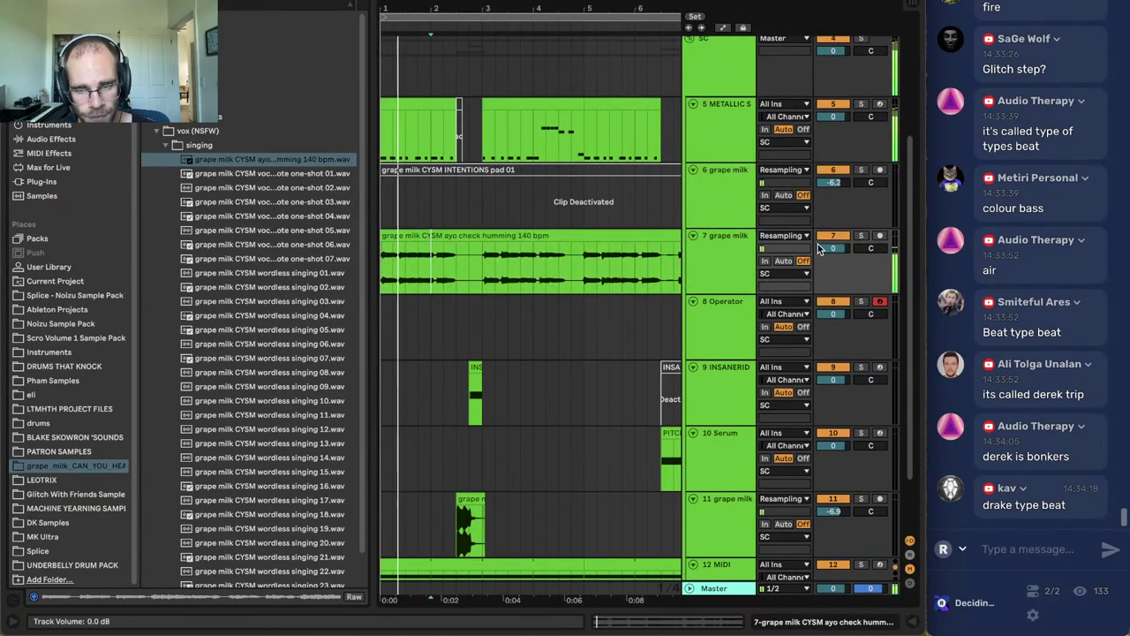
key("space")
Try progressively lower transpositions of the humming clip, down to -11 semitones, listening against the beat.
double_click(596, 236)
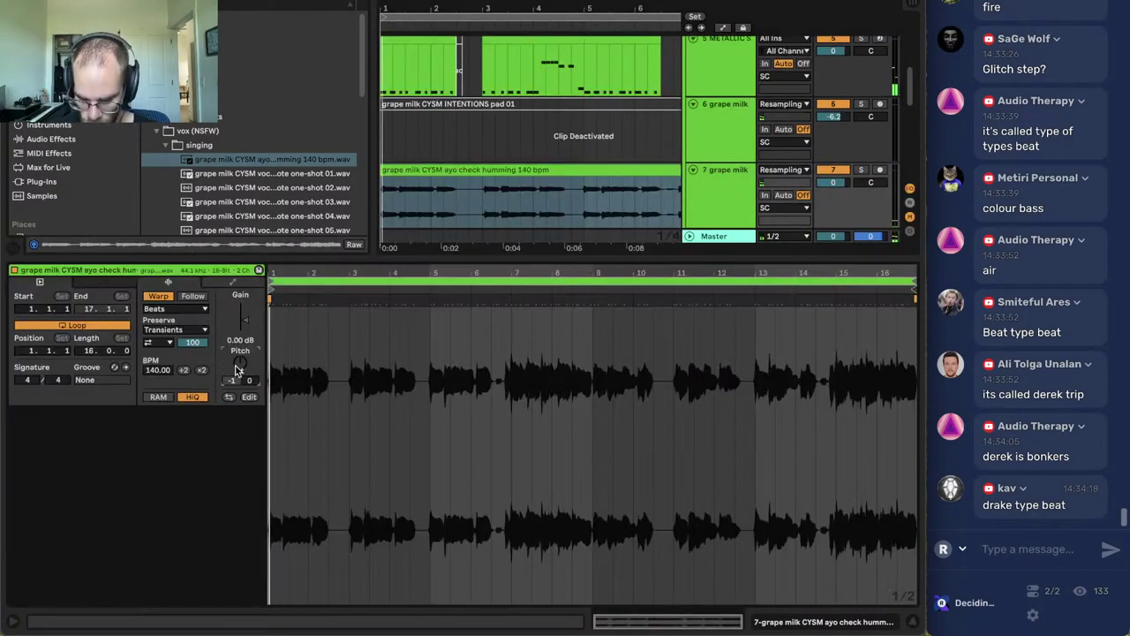
key("Down")
key("Down")
key("space")
key("space")
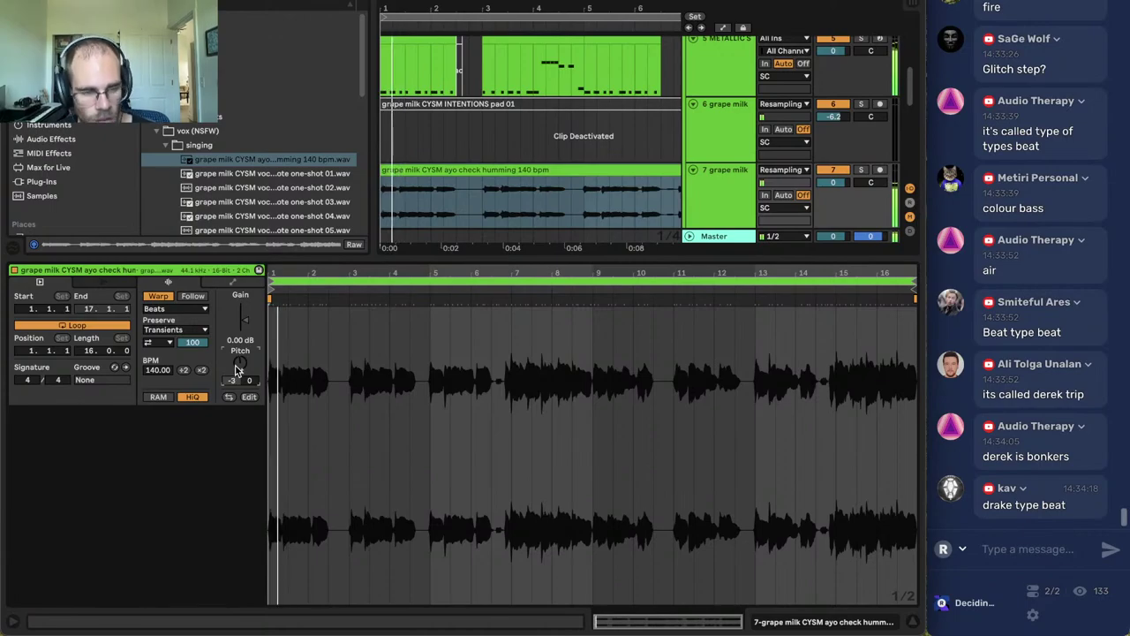
key("Down")
key("space")
key("space")
key("Down")
key("space")
key("space")
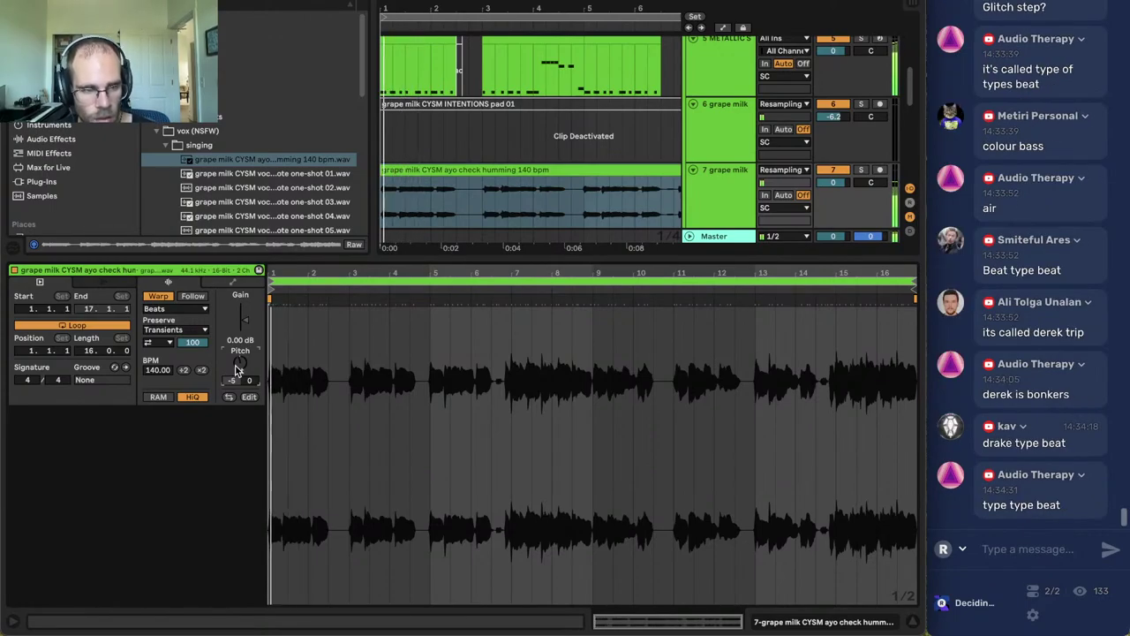
scroll(236, 369, "down", 1)
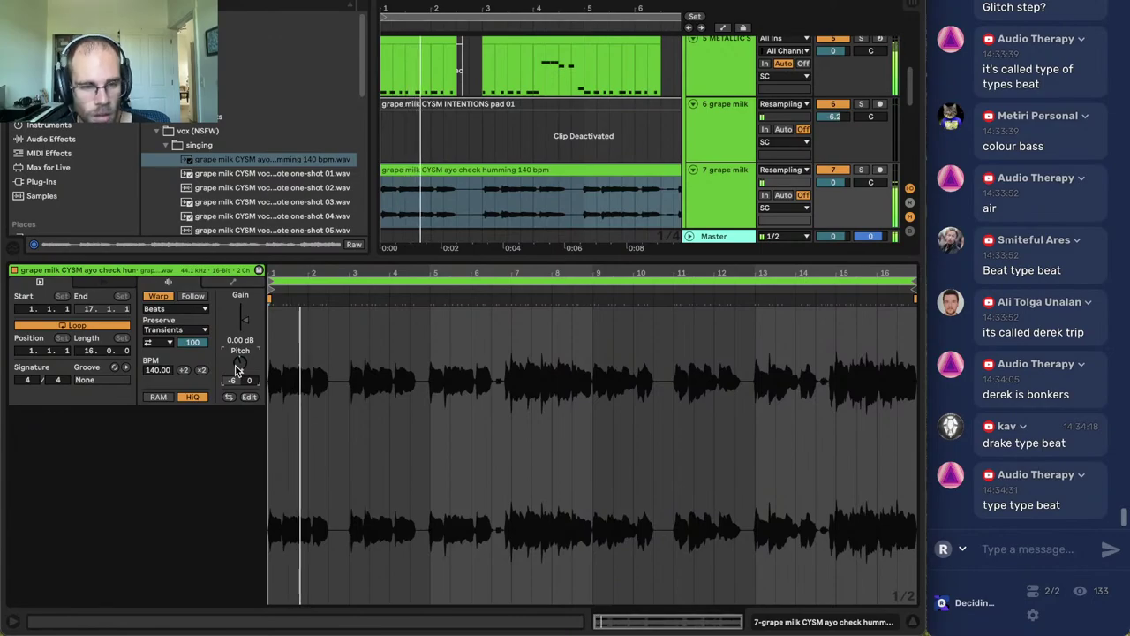
scroll(236, 369, "down", 2)
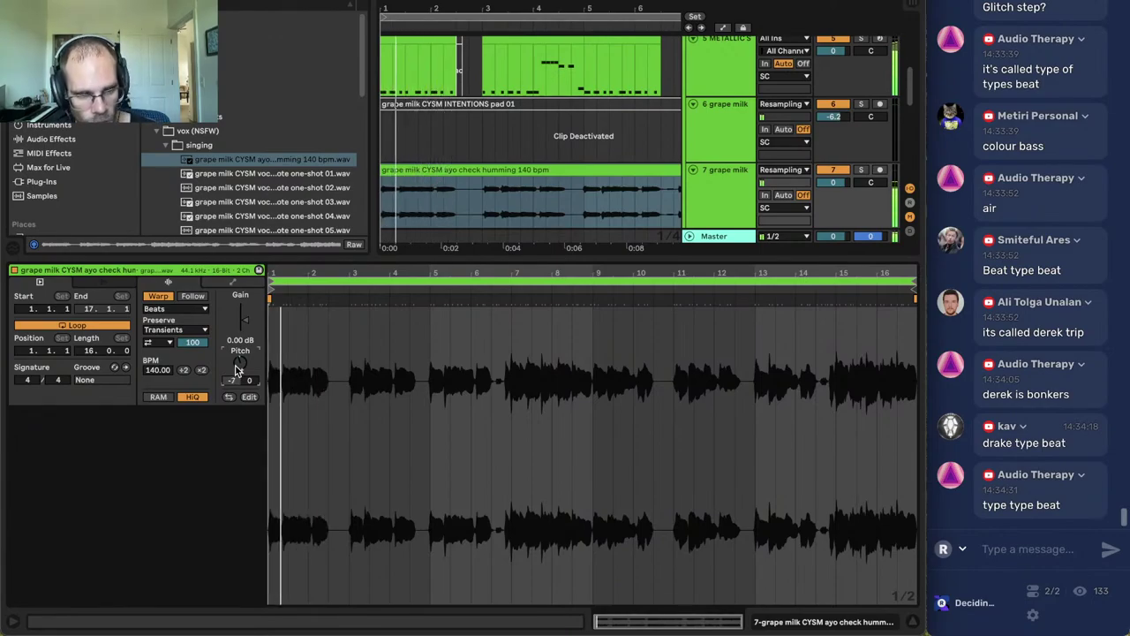
scroll(237, 369, "down", 2)
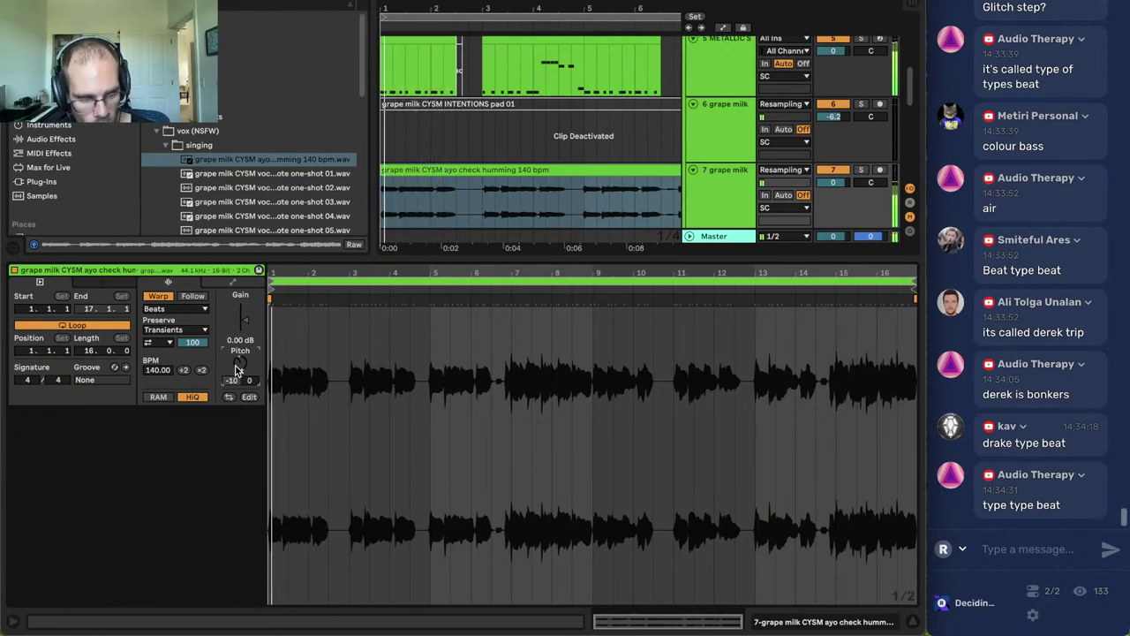
Transpose the humming clip to +1 semitone and change its warp mode from Beats.
scroll(236, 369, "up", 12)
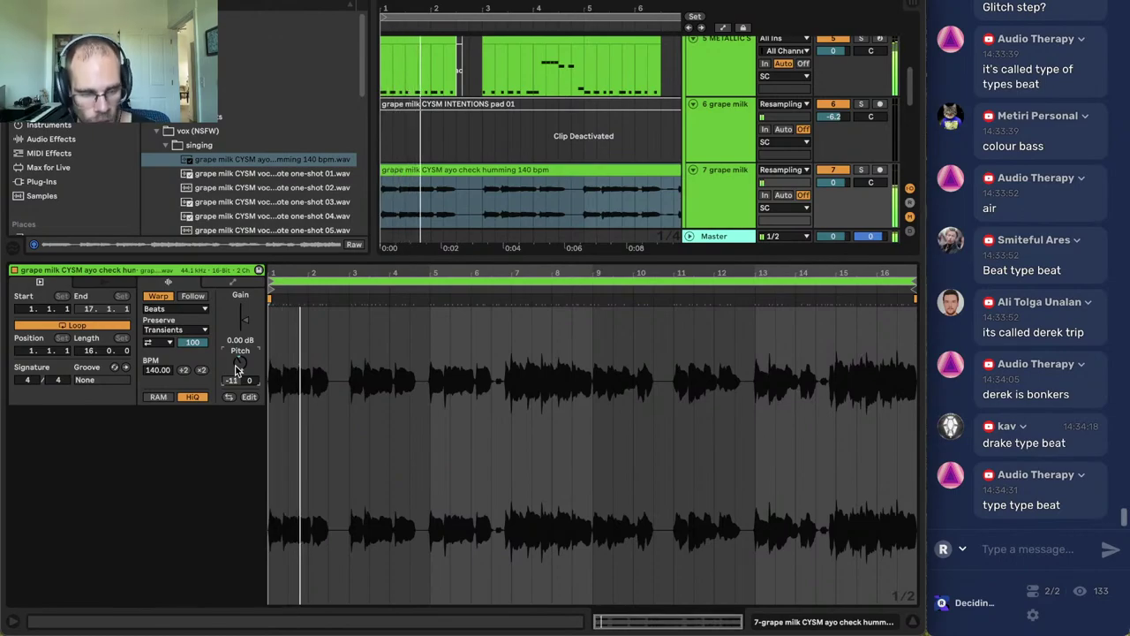
left_click(331, 348)
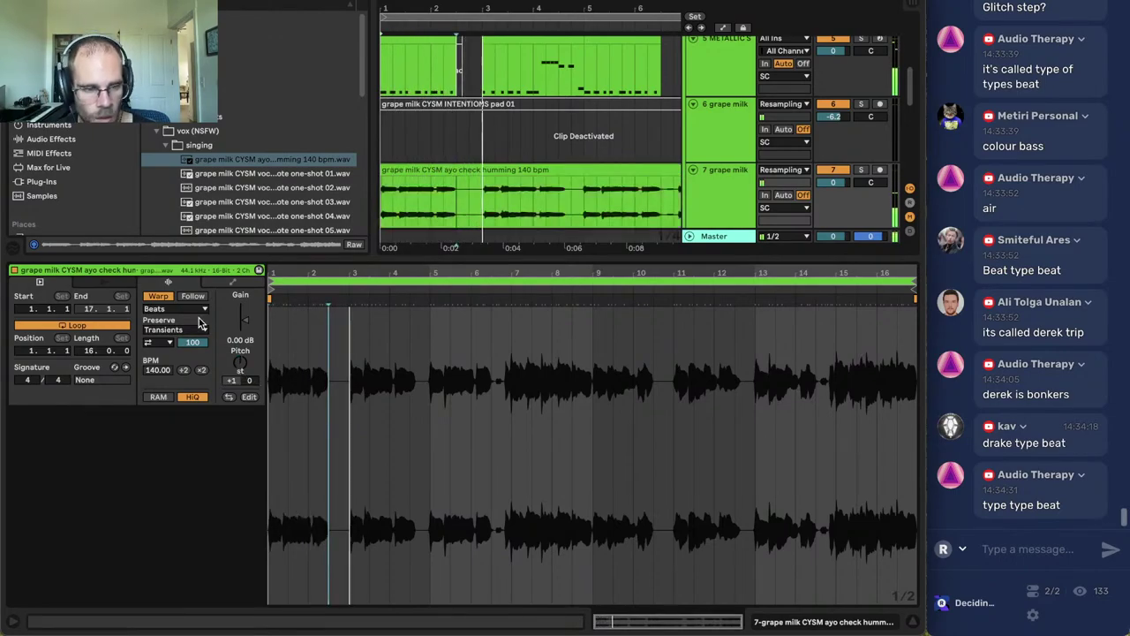
left_click(198, 310)
left_click(187, 377)
left_click(446, 449)
Load the phat v3.1 effect rack onto the humming track and close the soothe2 window.
left_click(790, 625)
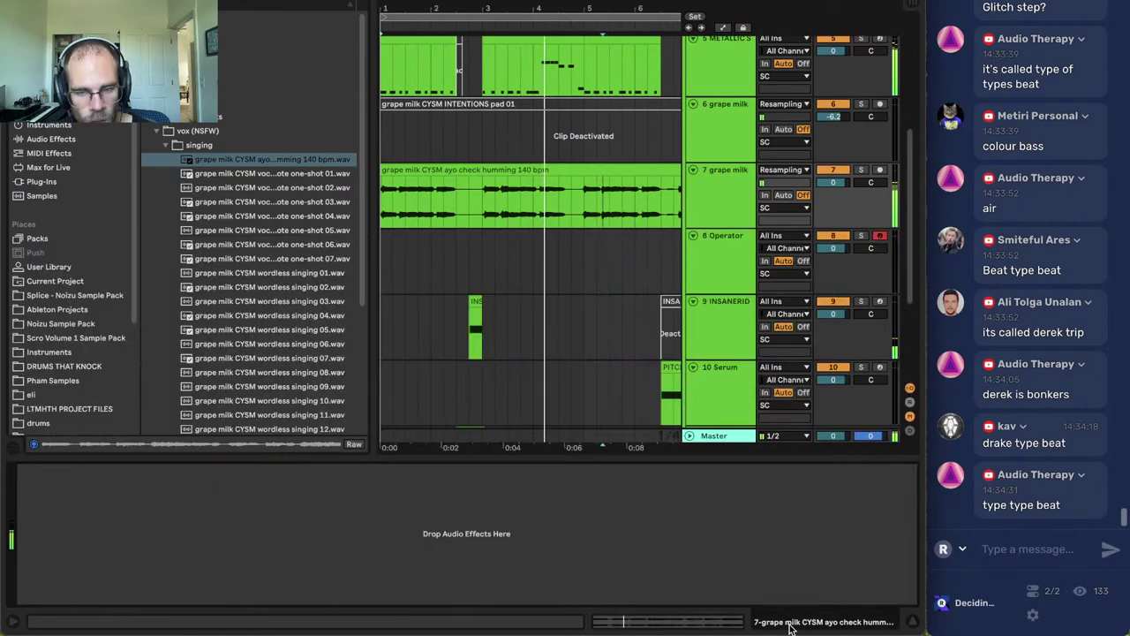
left_click(715, 207)
key("ctrl+f")
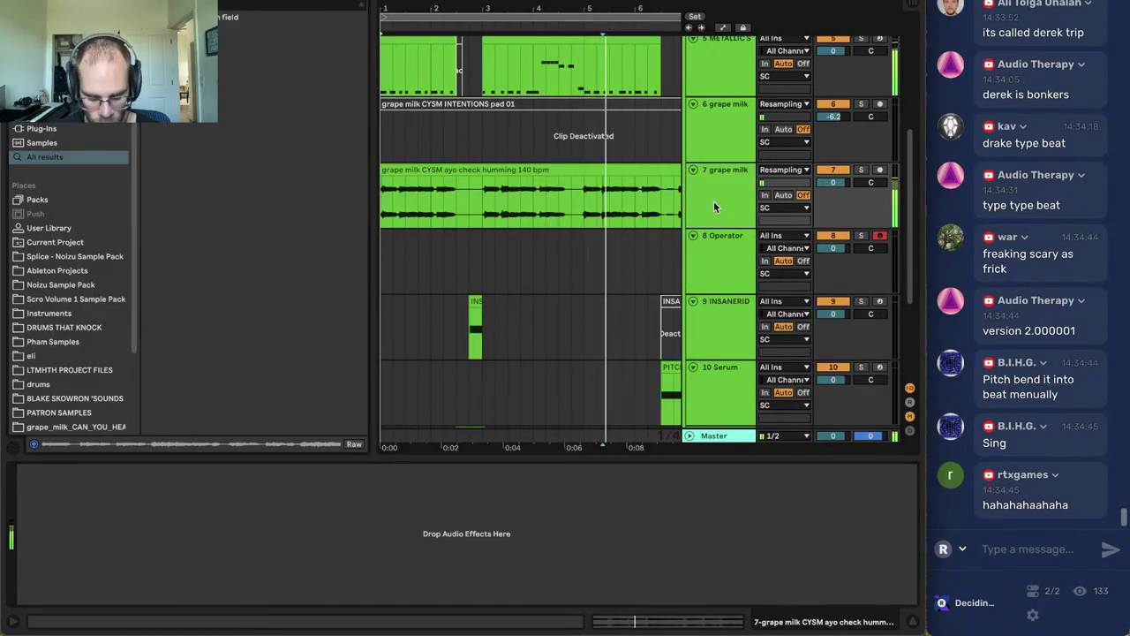
type("phat")
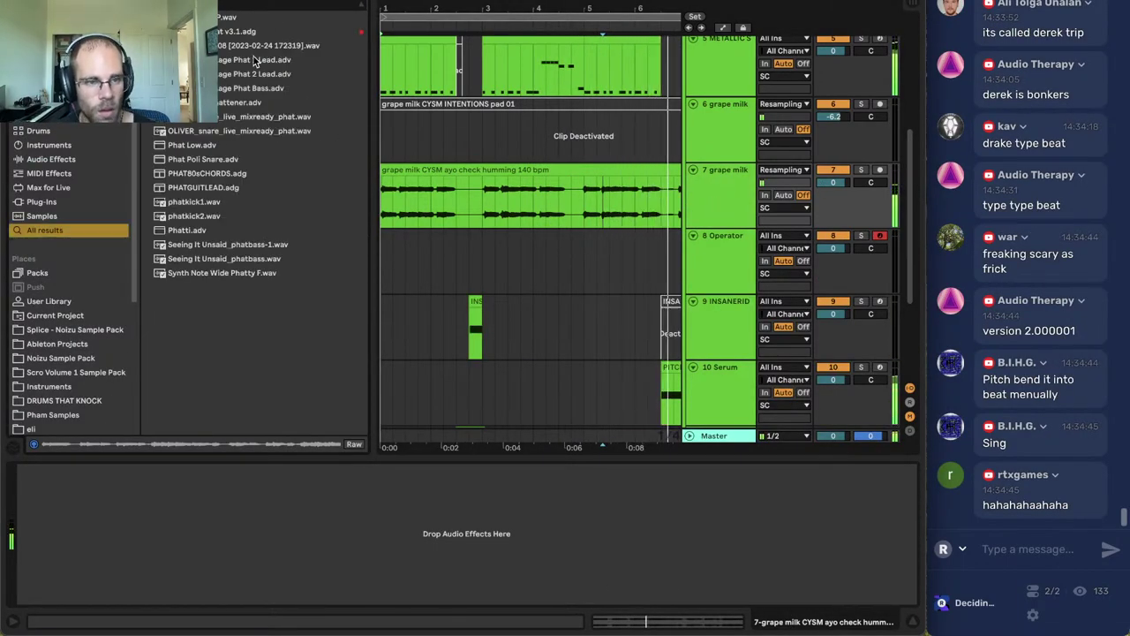
key("Down")
key("Return")
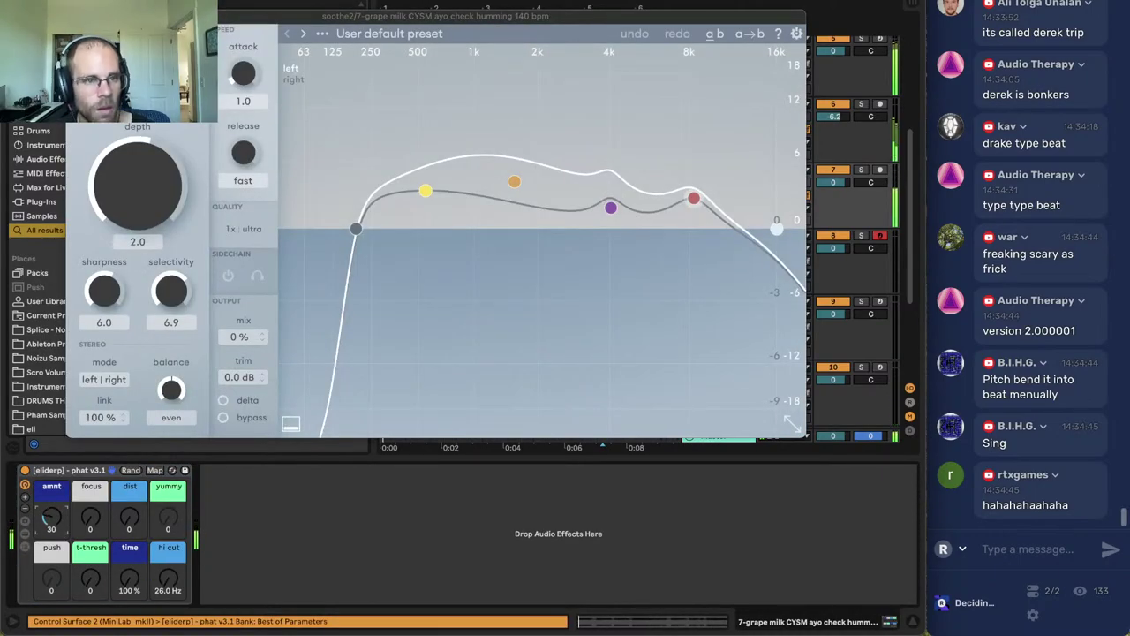
key("super+w")
key("super+alt+b")
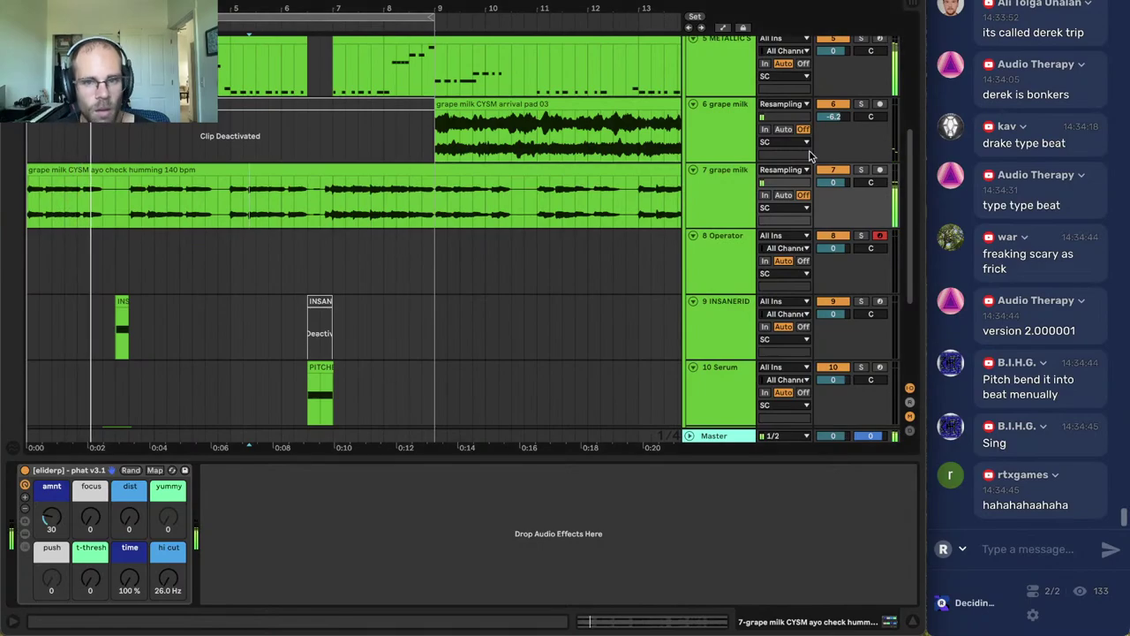
Insert ValhallaShimmer before the phat rack on the humming track and load its ConcertHall preset.
left_click(735, 189)
key("ctrl+alt+b")
key("ctrl+f")
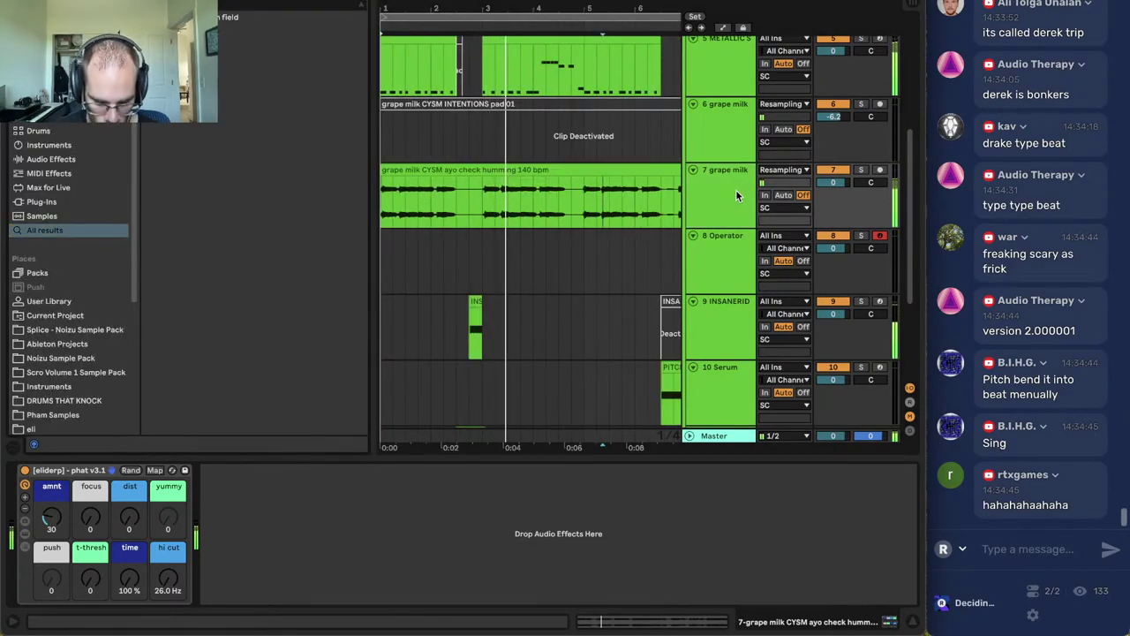
type("shimmer")
left_click_drag(163, 230, 50, 520)
left_click(94, 485)
left_click(80, 534)
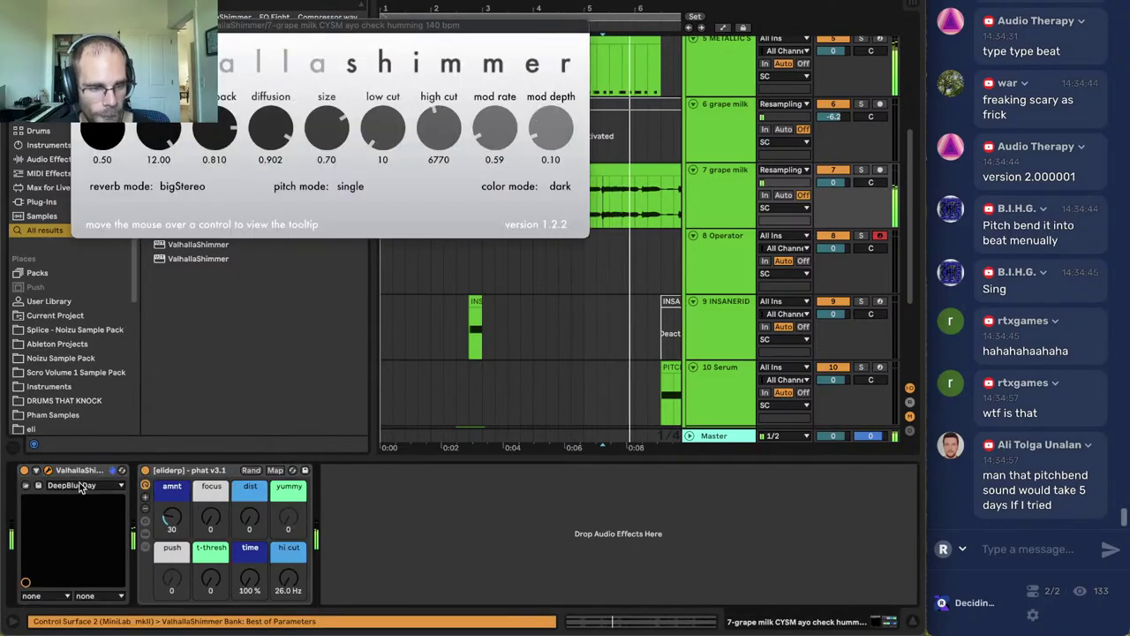
left_click(80, 485)
left_click(76, 518)
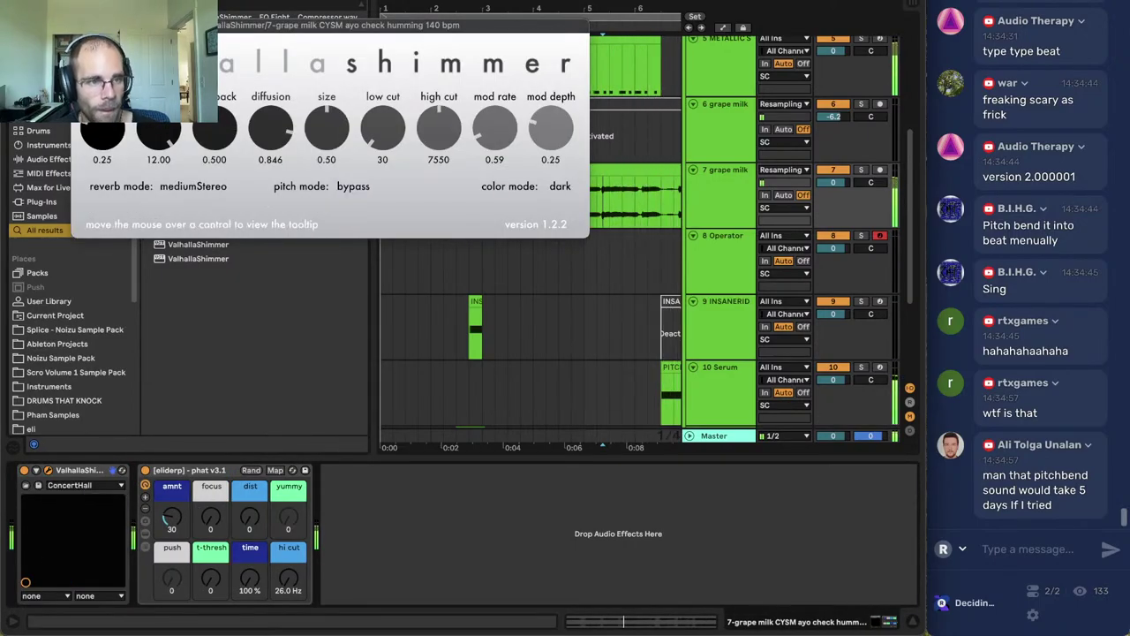
key("super+w")
key("super+alt+b")
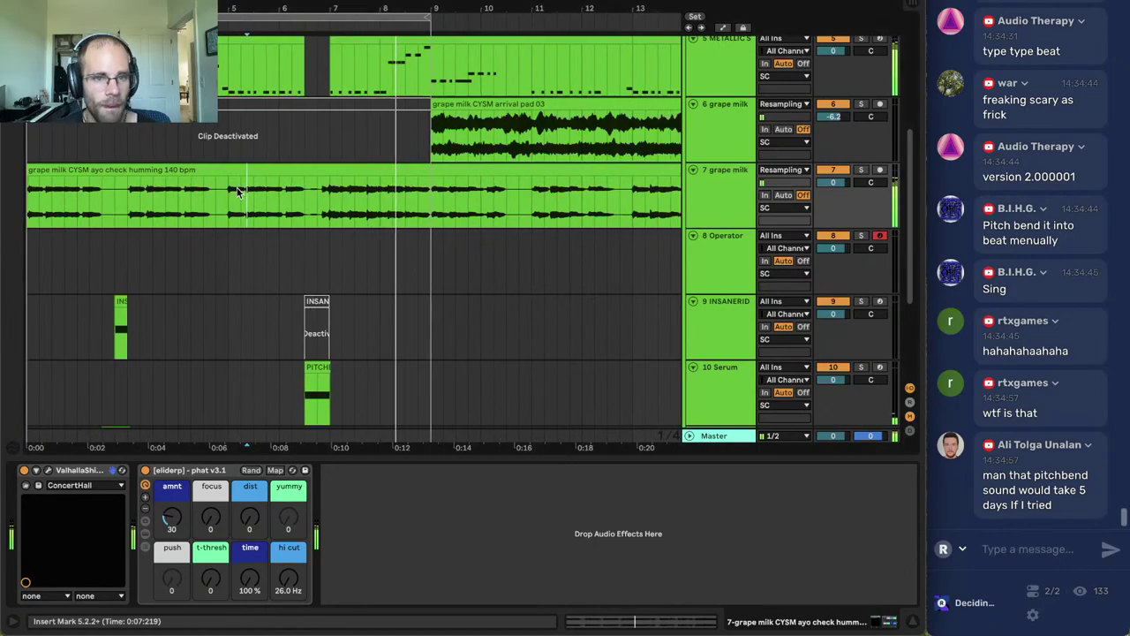
Lower the ValhallaShimmer mix on the humming track to 0.21.
left_click(48, 470)
left_click(47, 471)
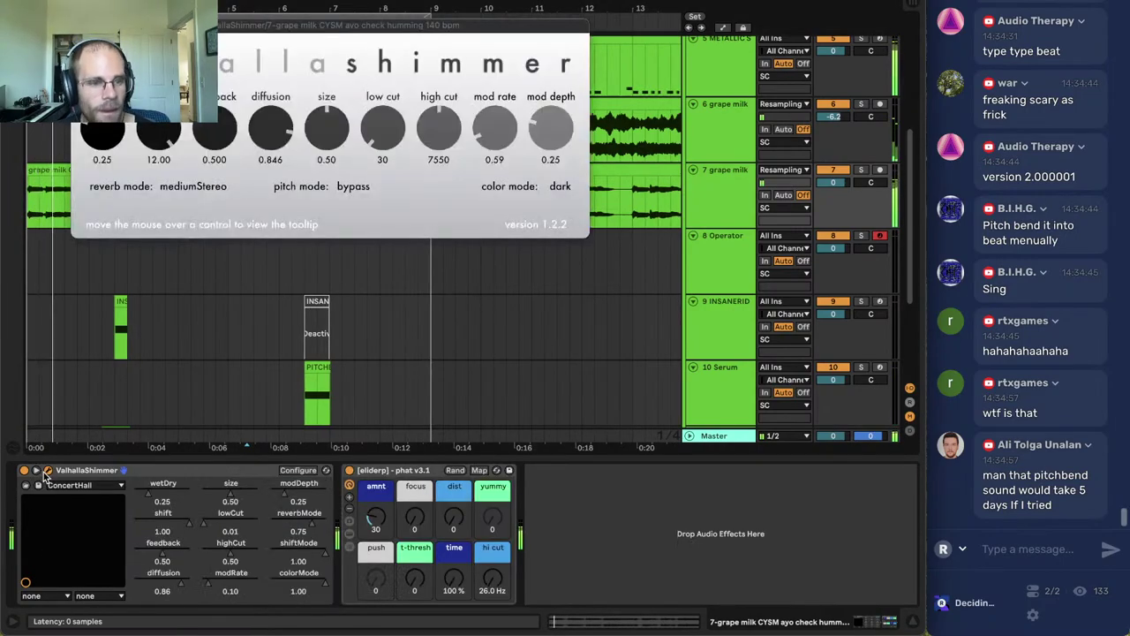
left_click(35, 470)
left_click_drag(106, 141, 106, 148)
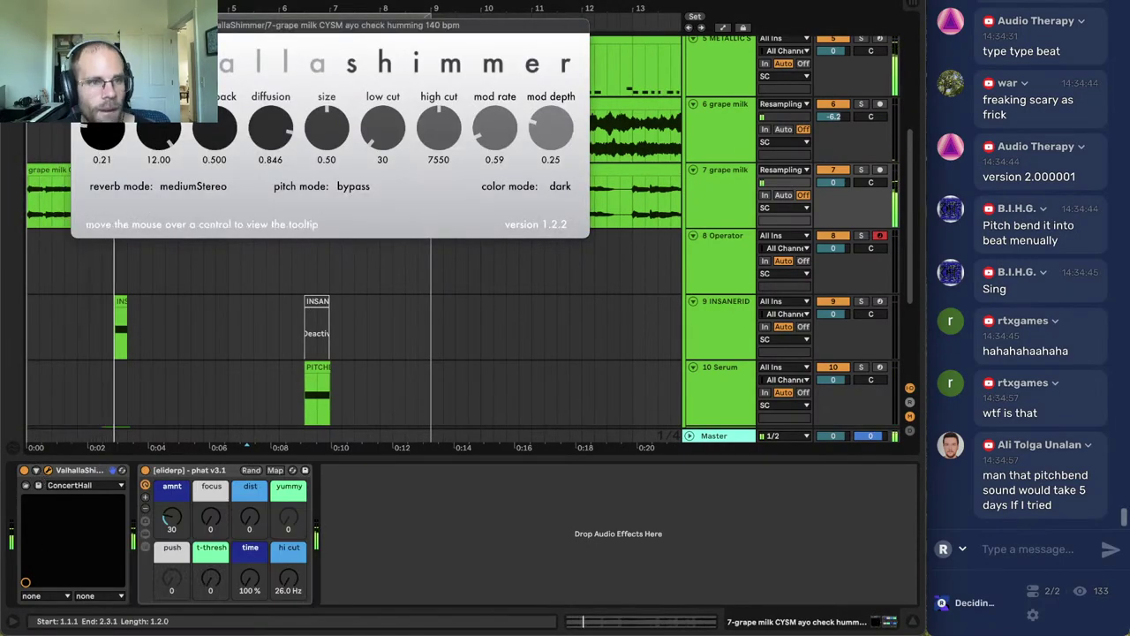
left_click(80, 25)
scroll(281, 166, "up", 5)
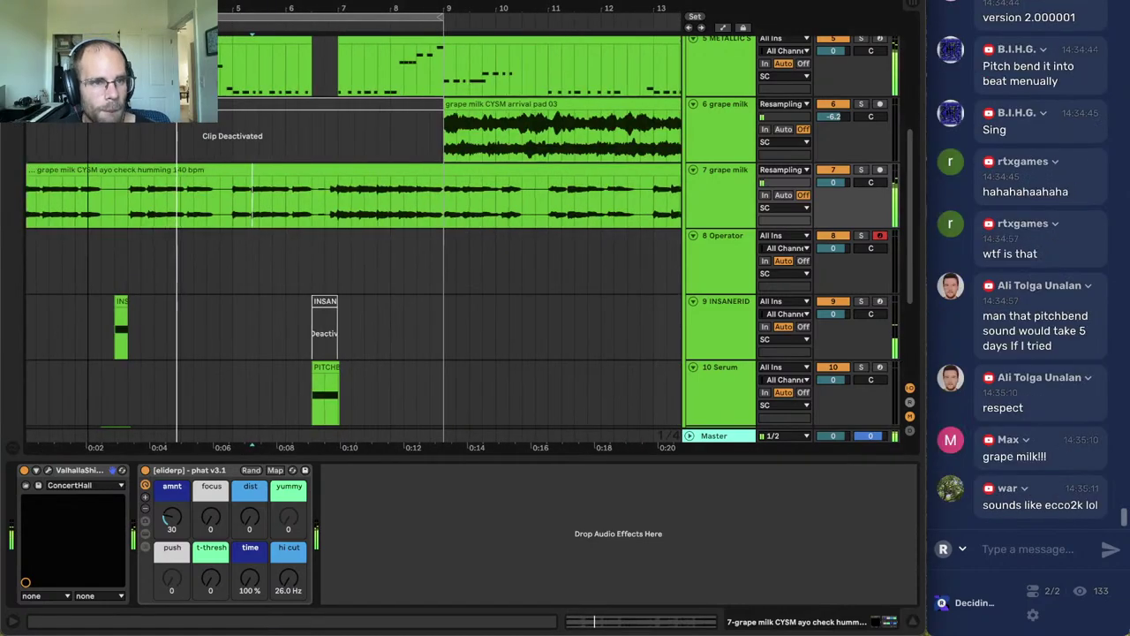
left_click(724, 181)
scroll(737, 189, "up", 3)
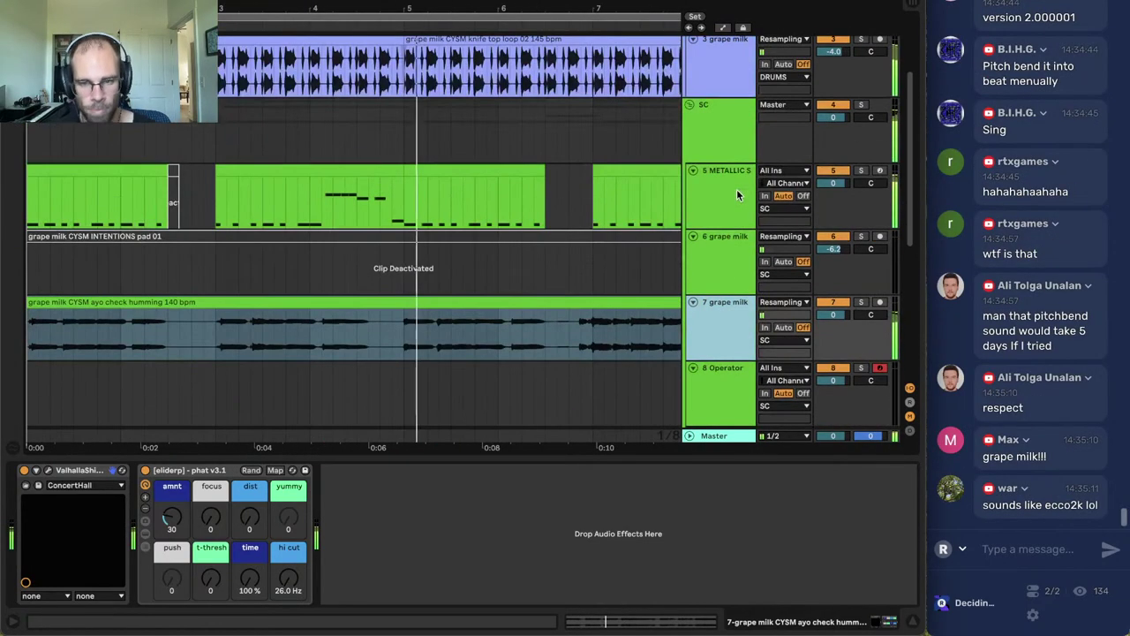
left_click(720, 125)
left_click(720, 323)
scroll(647, 308, "down", 3)
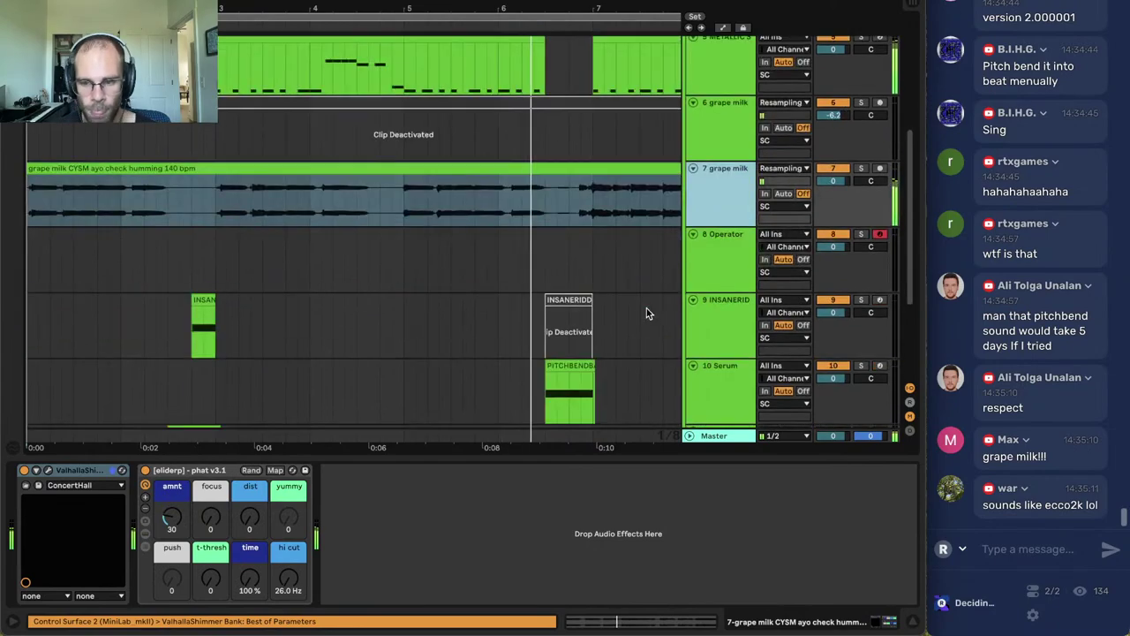
left_click(570, 200)
scroll(570, 201, "down", 5)
left_click(298, 210)
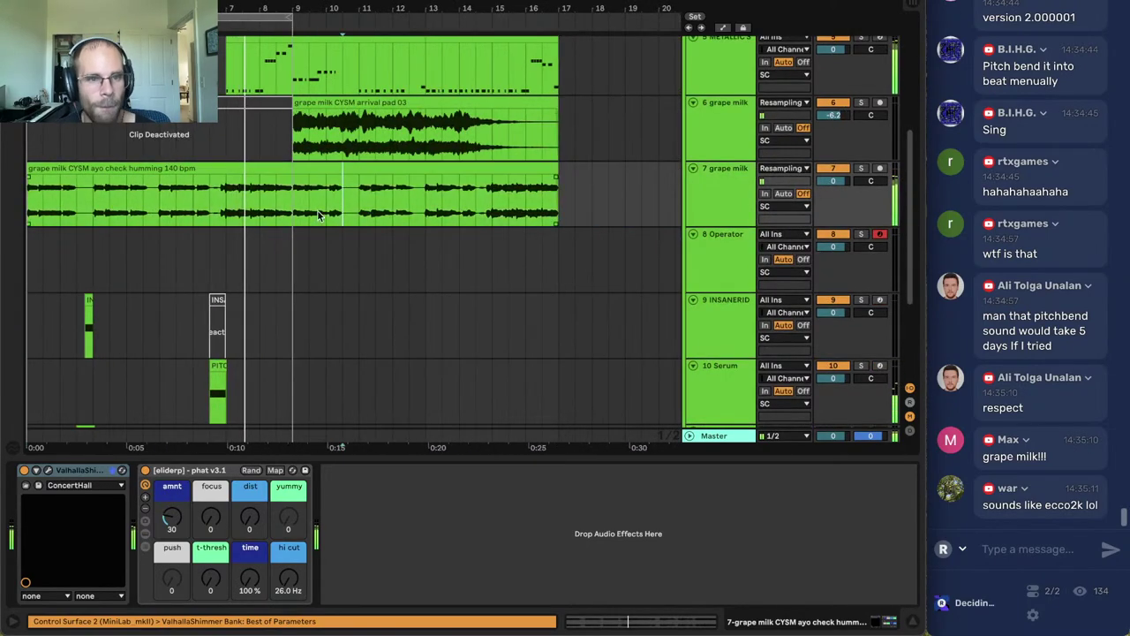
Reduce the ValhallaShimmer mix on the humming track to 0.15.
left_click(49, 470)
left_click_drag(103, 129, 102, 155)
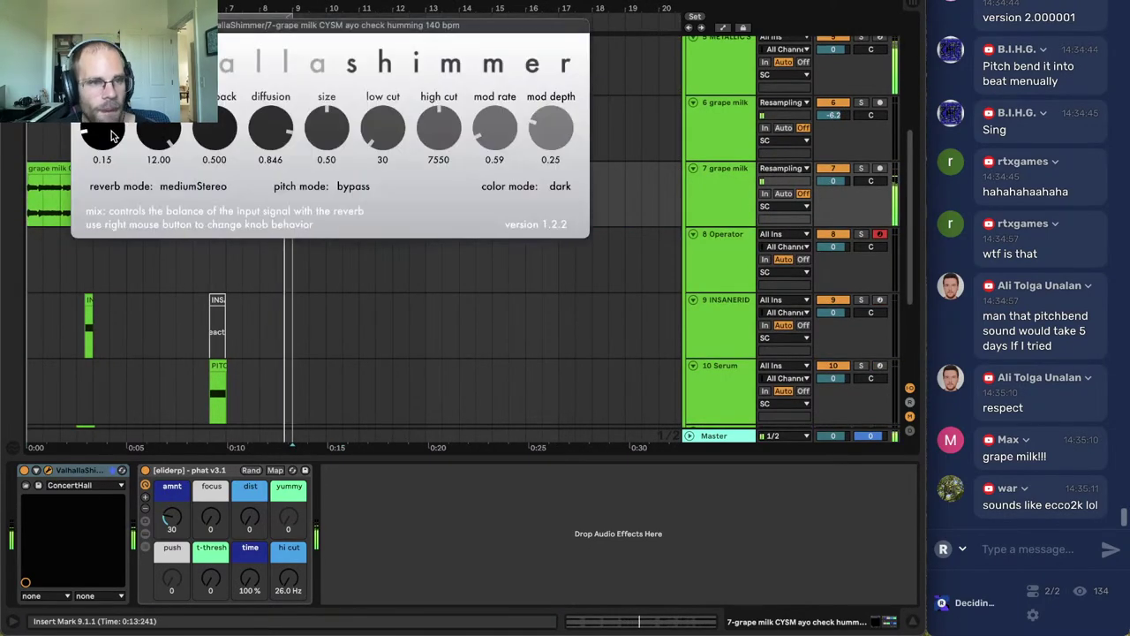
left_click(81, 26)
Add Unfiltered Audio SpecOps after the phat rack on the humming track.
left_click(248, 525)
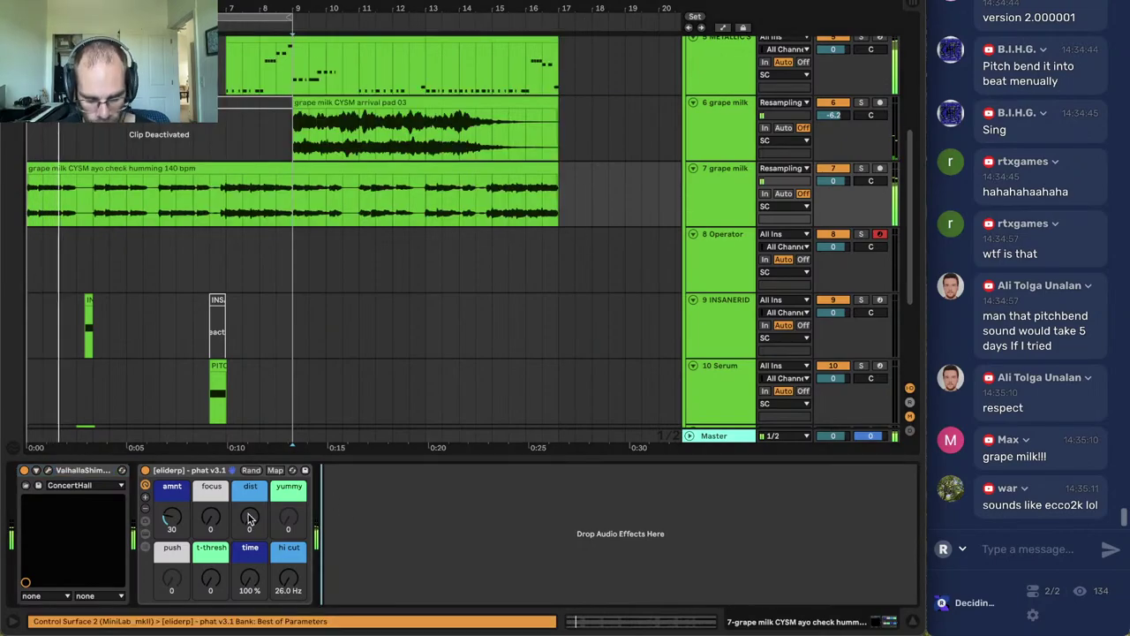
key("ctrl+alt+b")
left_click(220, 60)
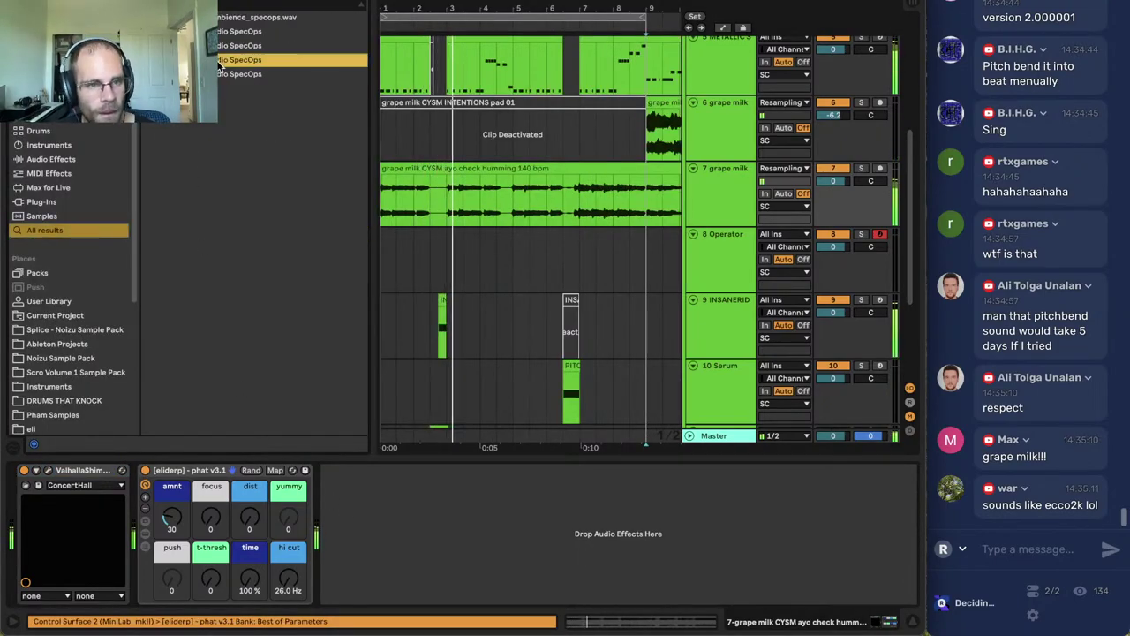
key("Return")
Set the first SpecOps effect to MP3ify with an amount of 78.4% and a width of 93.4%.
left_click(244, 188)
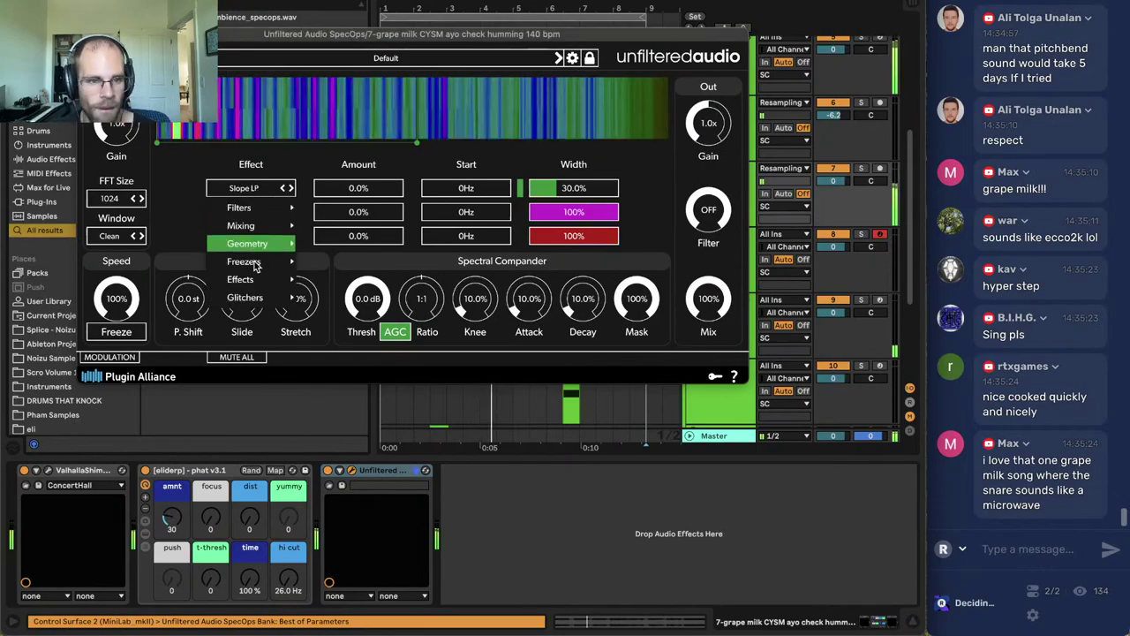
mouse_move(248, 285)
left_click(330, 316)
left_click(384, 189)
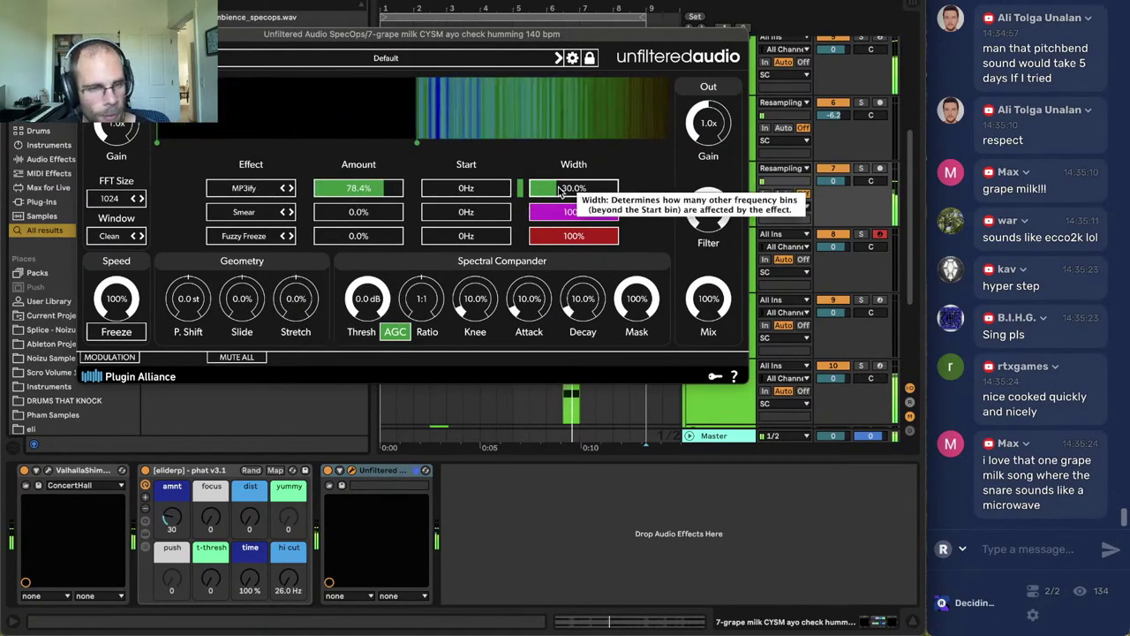
left_click_drag(557, 188, 613, 195)
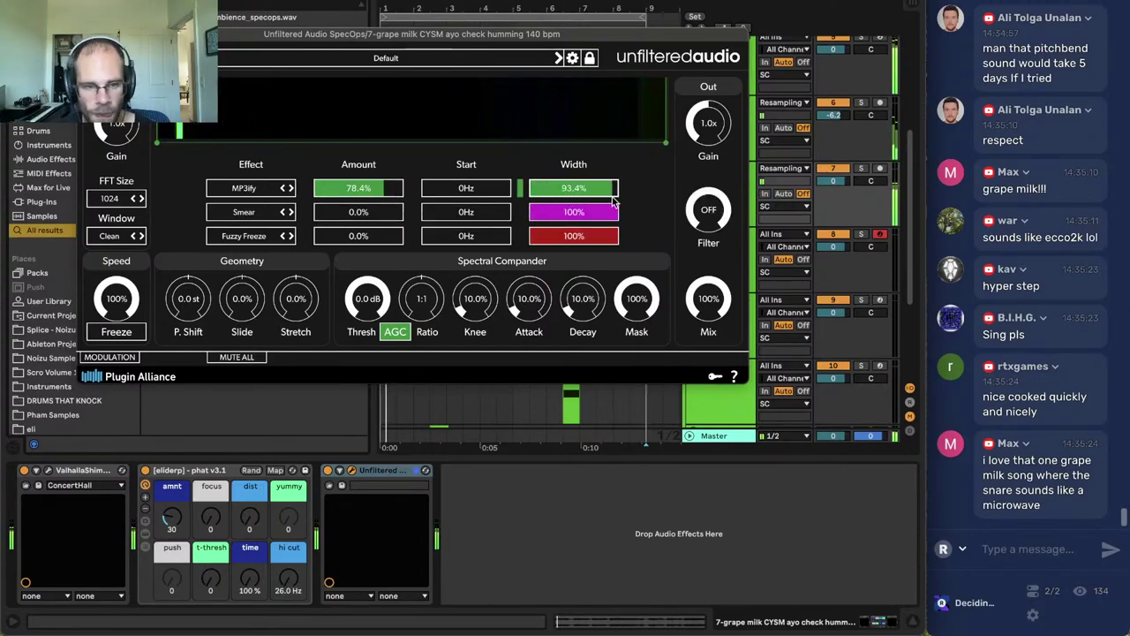
Raise the phat rack's dist to 127 and reduce the MP3ify amount in SpecOps to 67.9%.
left_click_drag(250, 516, 250, 485)
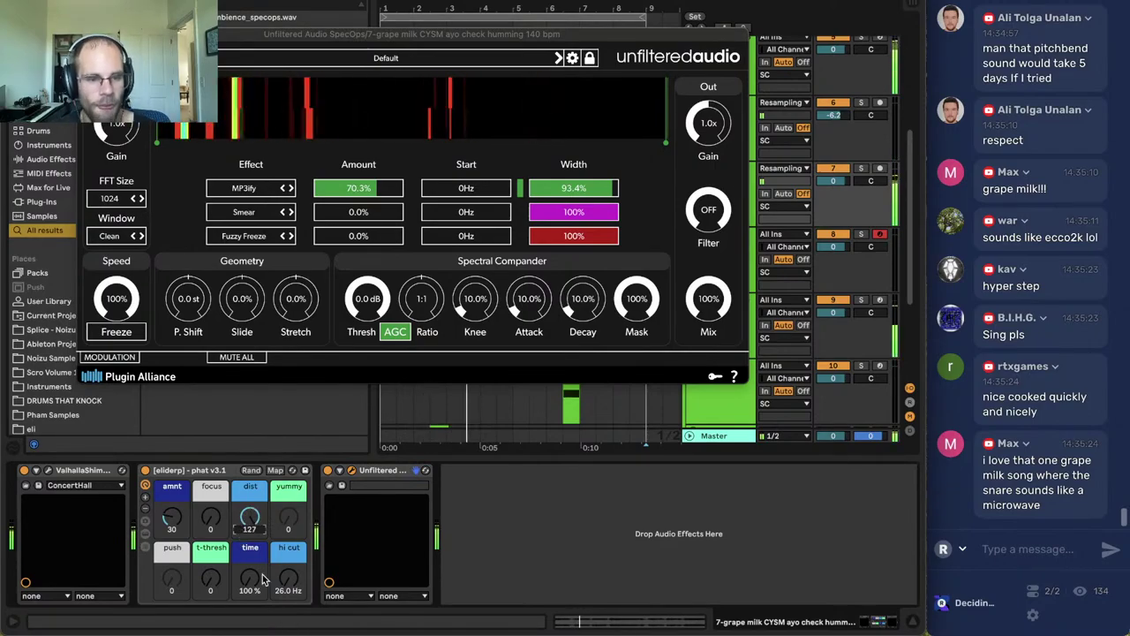
left_click(382, 195)
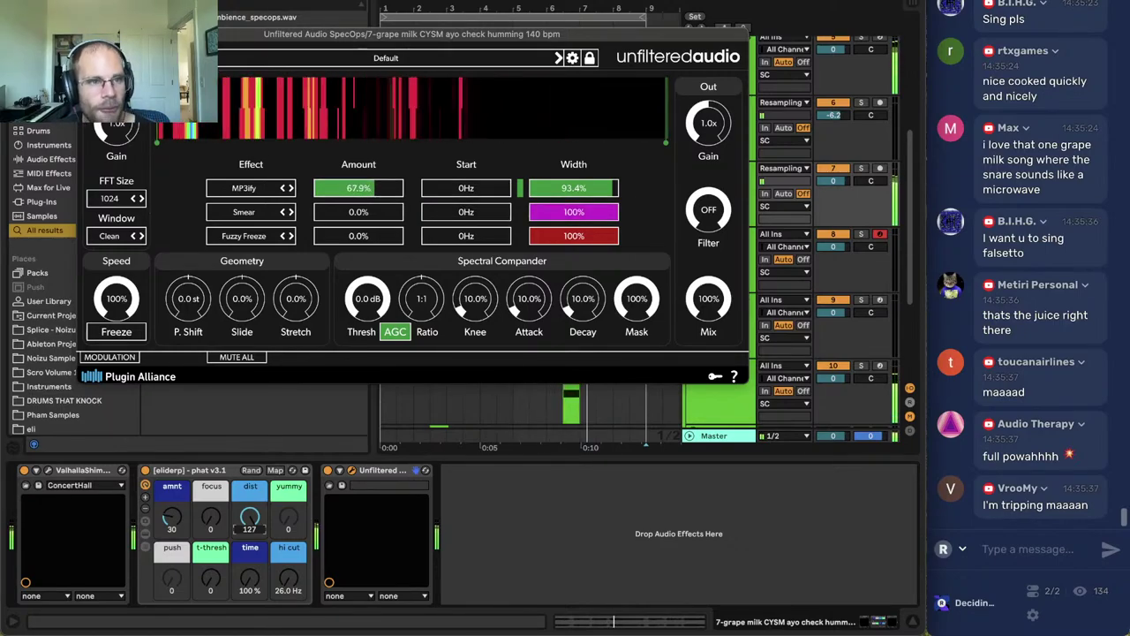
left_click(87, 33)
Add an Auto Pan after SpecOps on the humming track.
left_click(605, 557)
key("super+f")
type("auto pan")
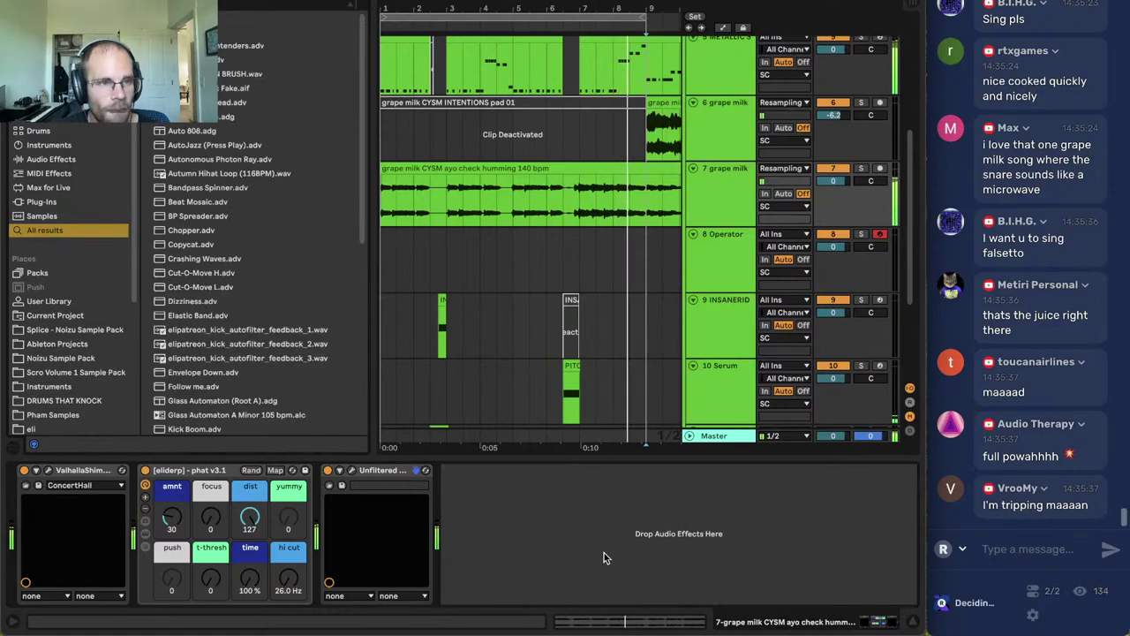
key("Down")
key("Return")
Set Auto Pan to Invert with a synced 1/4 rate, 0° phase, 31.0% shape and 64.3% amount.
left_click(496, 590)
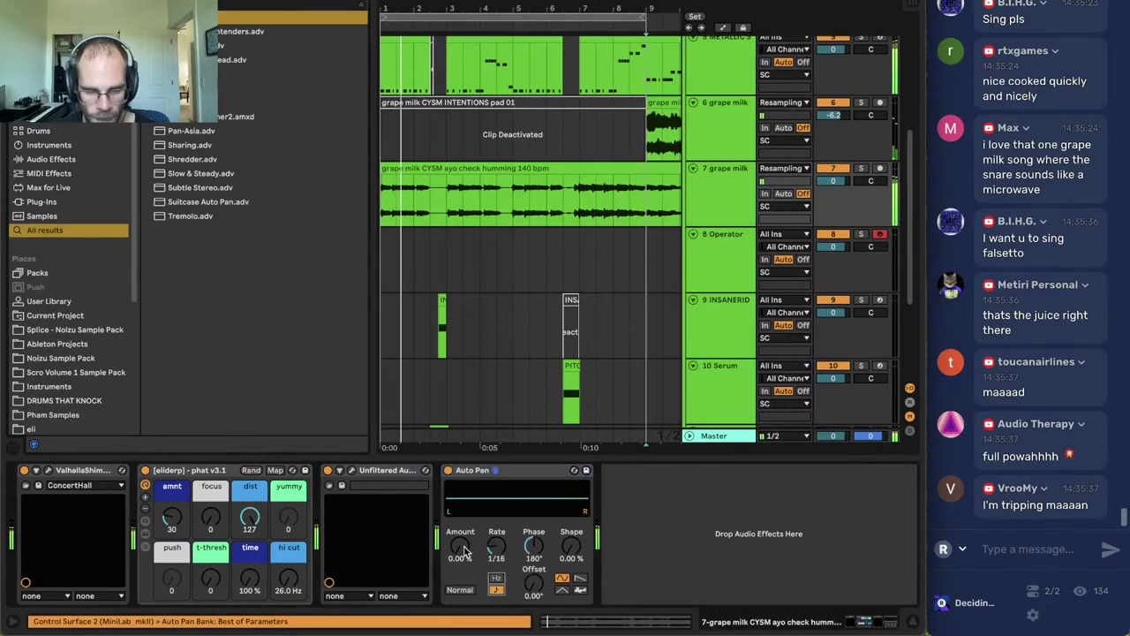
left_click_drag(460, 545, 460, 459)
mouse_move(496, 545)
left_mouse_down()
mouse_move(497, 578)
mouse_move(497, 557)
left_mouse_up()
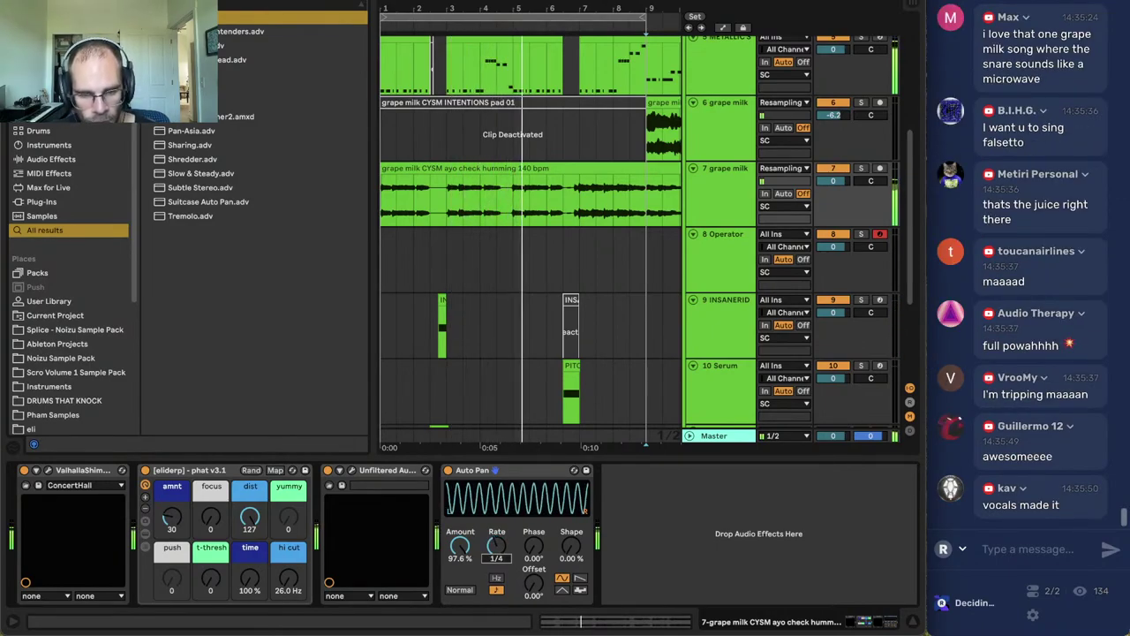
left_click(459, 589)
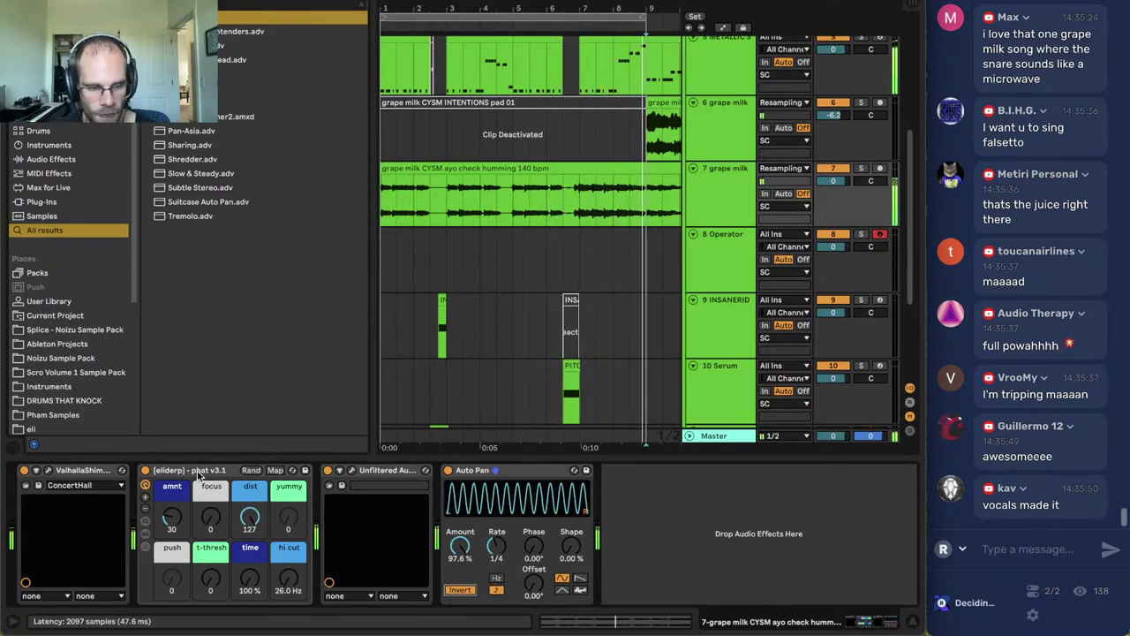
mouse_move(534, 581)
left_mouse_down()
mouse_move(533, 570)
mouse_move(532, 598)
left_mouse_up()
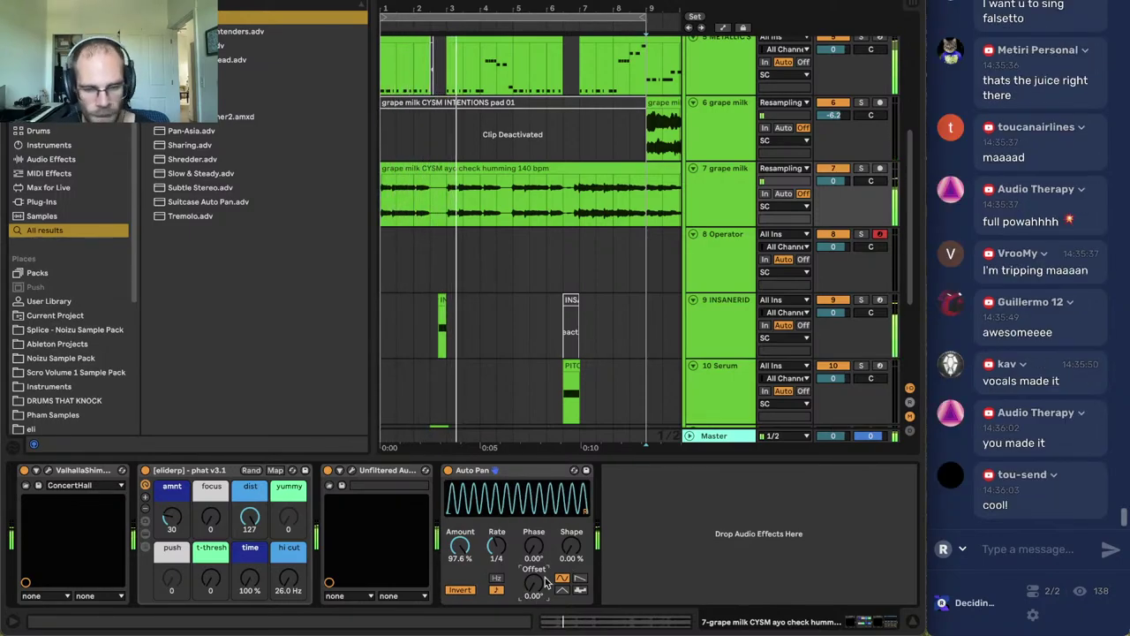
mouse_move(572, 546)
left_mouse_down()
mouse_move(571, 526)
mouse_move(569, 556)
left_mouse_up()
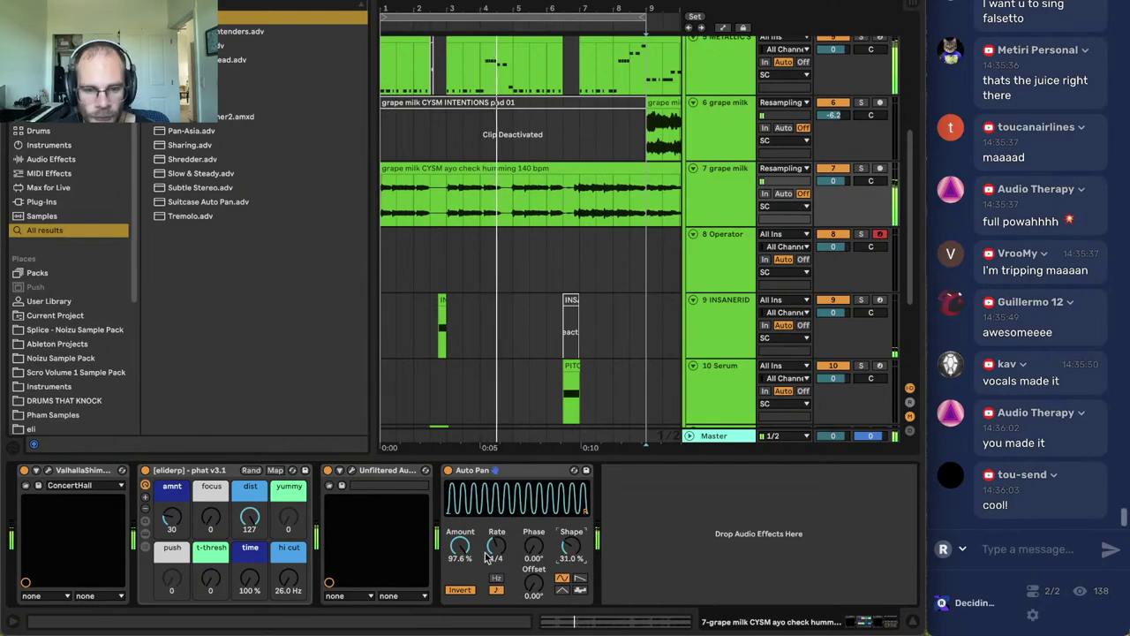
left_click_drag(459, 546, 459, 574)
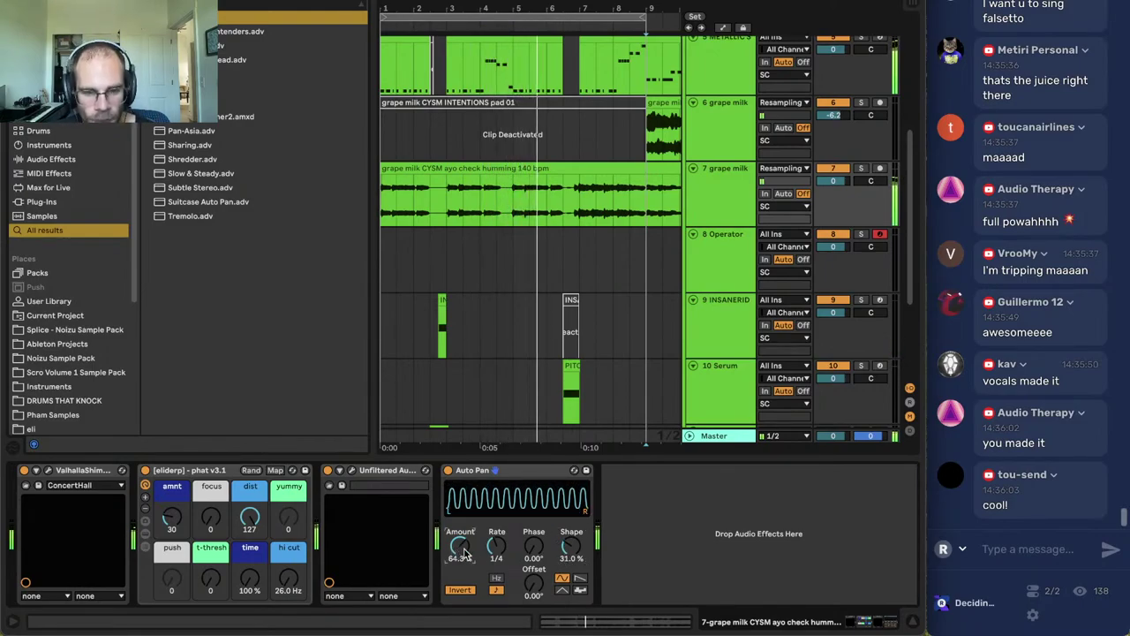
Raise the humming track's volume to 1.8 dB.
left_click(733, 186)
left_click_drag(830, 181, 830, 172)
left_click(748, 200)
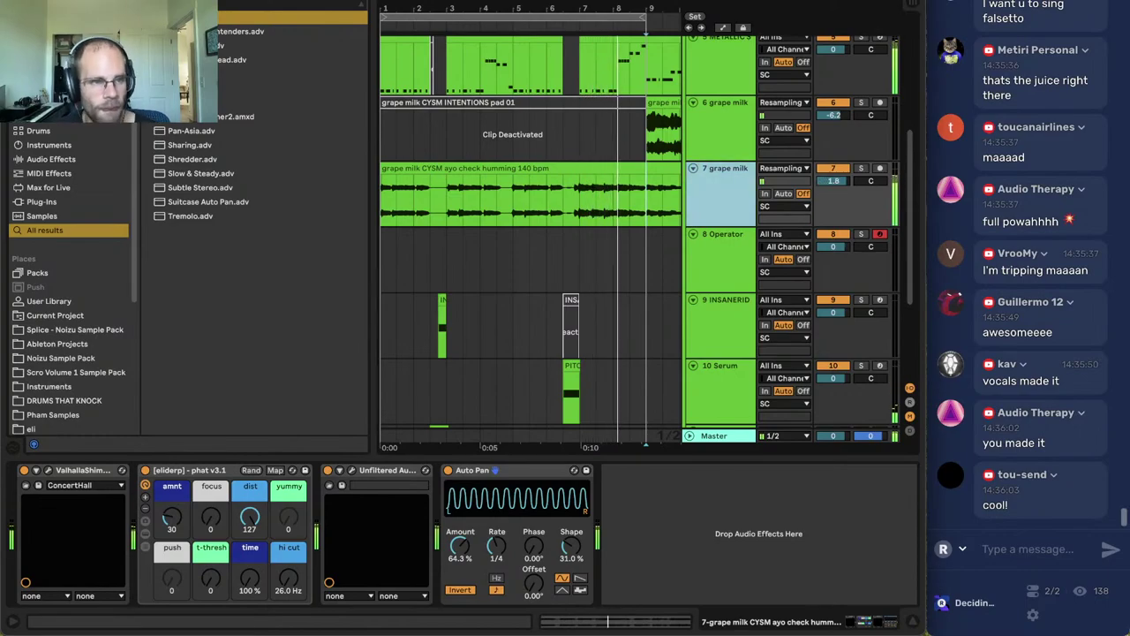
Hide the browser and insert a new audio track below the humming track.
key("ctrl+alt+b")
key("ctrl+t")
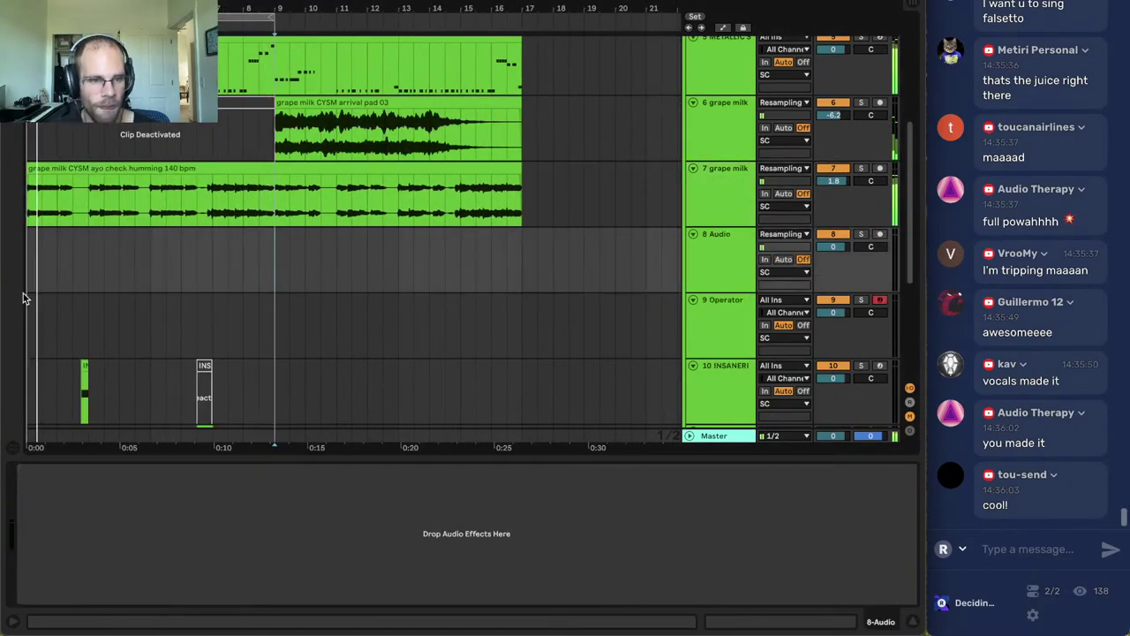
left_click(56, 217)
mouse_move(100, 9)
left_mouse_down()
mouse_move(100, 62)
mouse_move(132, 80)
left_mouse_up()
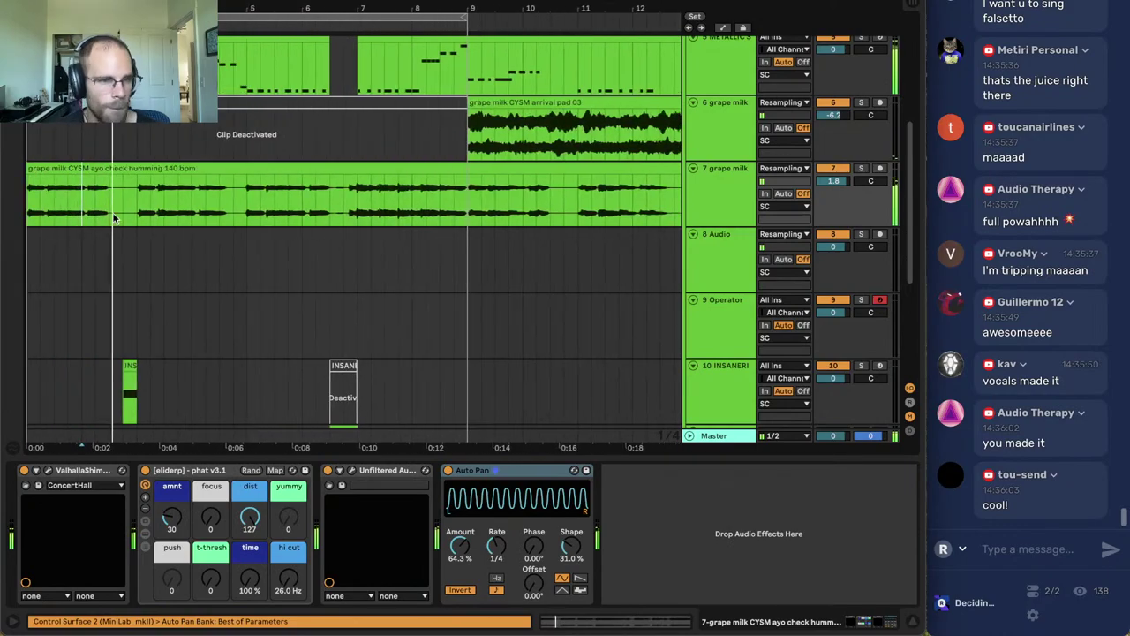
left_click(51, 263)
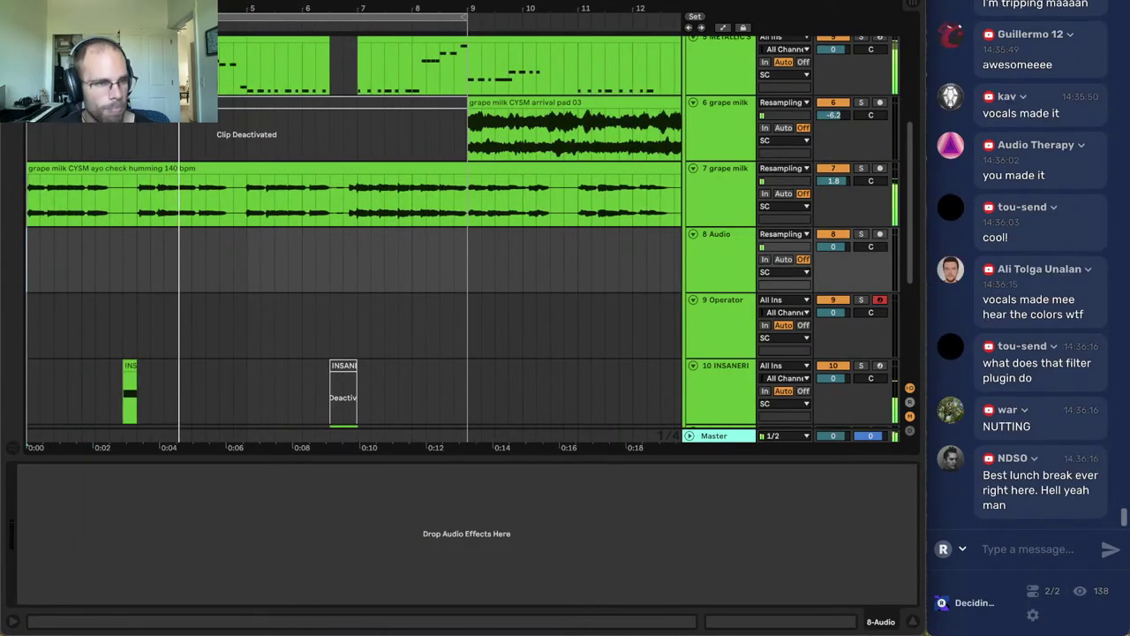
Enable the Hybrid Reverb before Corpus on the METALLIC STAB track and shorten its convolution decay to 107 ms.
scroll(778, 264, "up", 3)
left_click(730, 257)
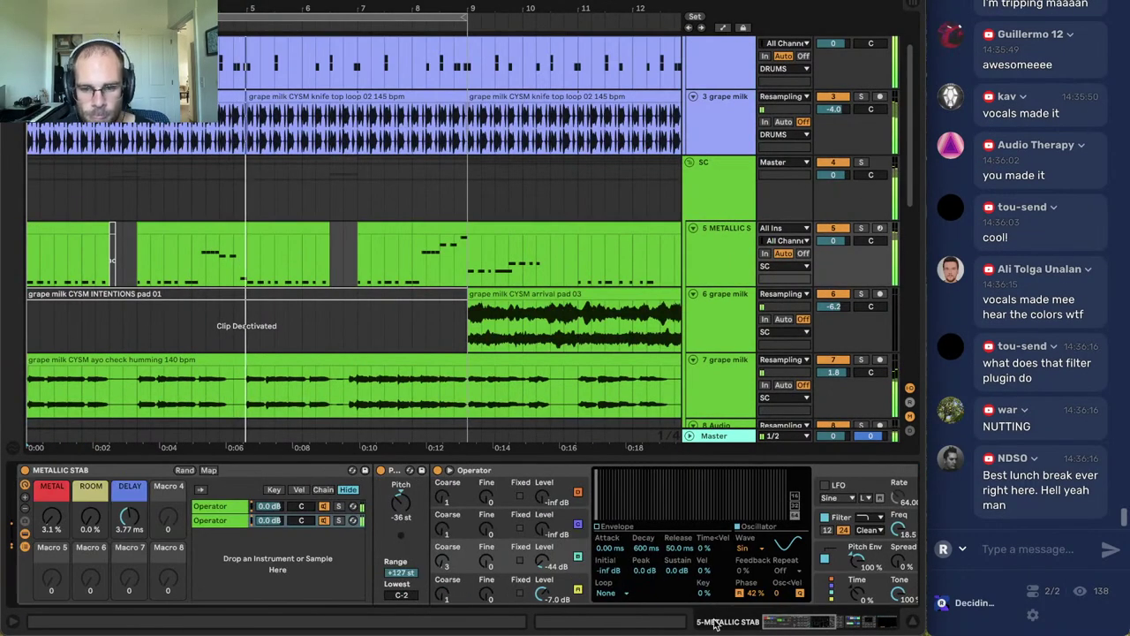
left_click(221, 507)
left_click_drag(786, 623, 825, 629)
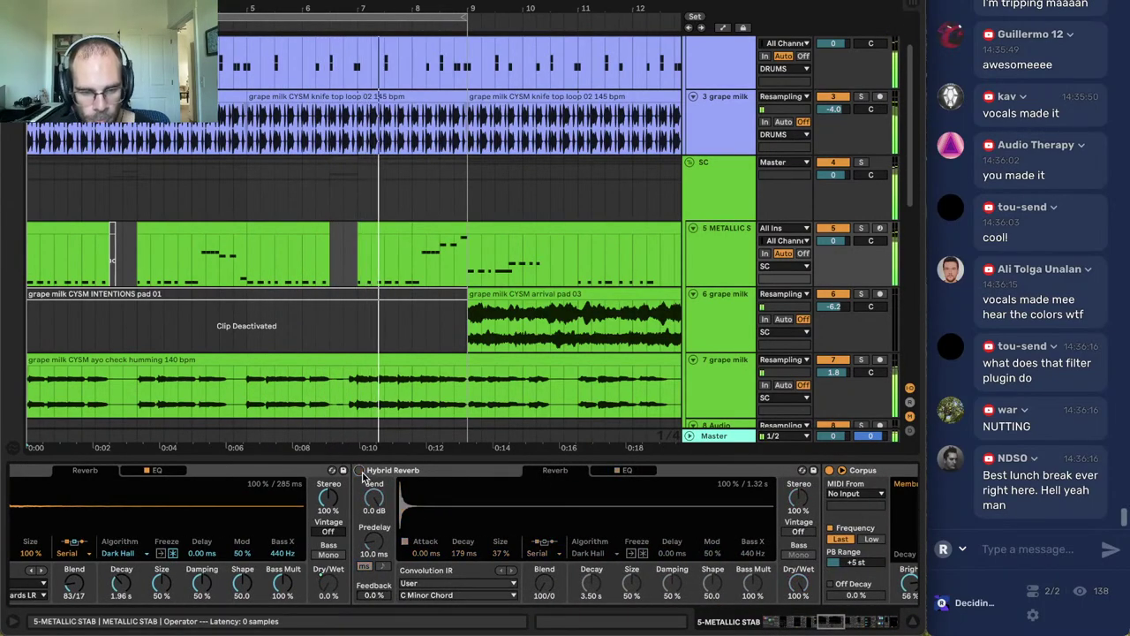
left_click(384, 472)
left_click(358, 471)
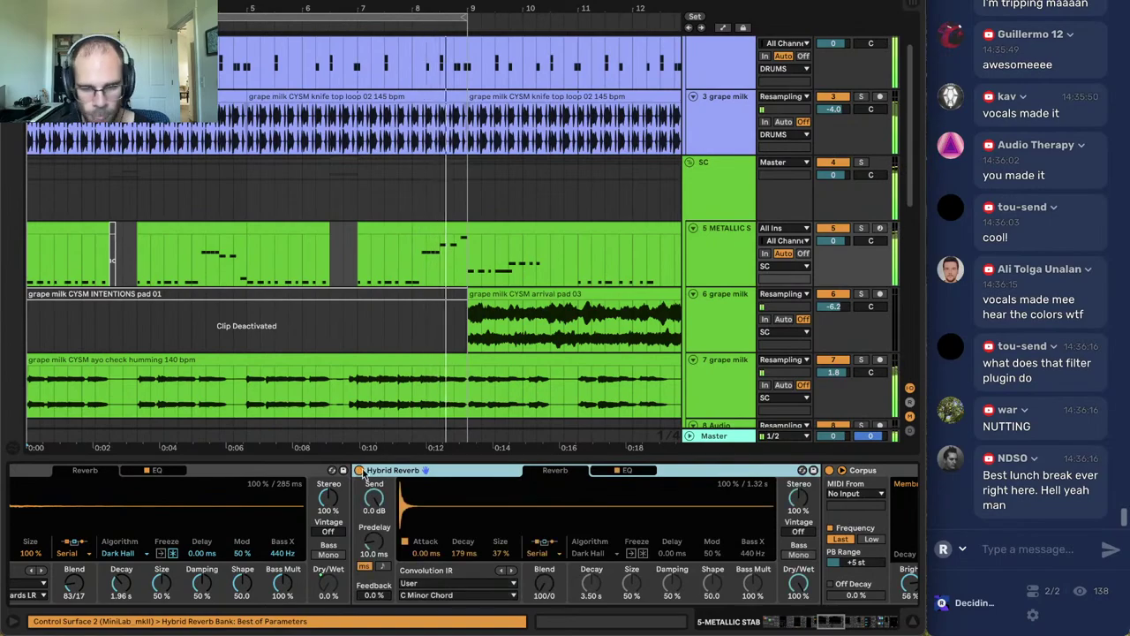
left_click_drag(466, 553, 475, 559)
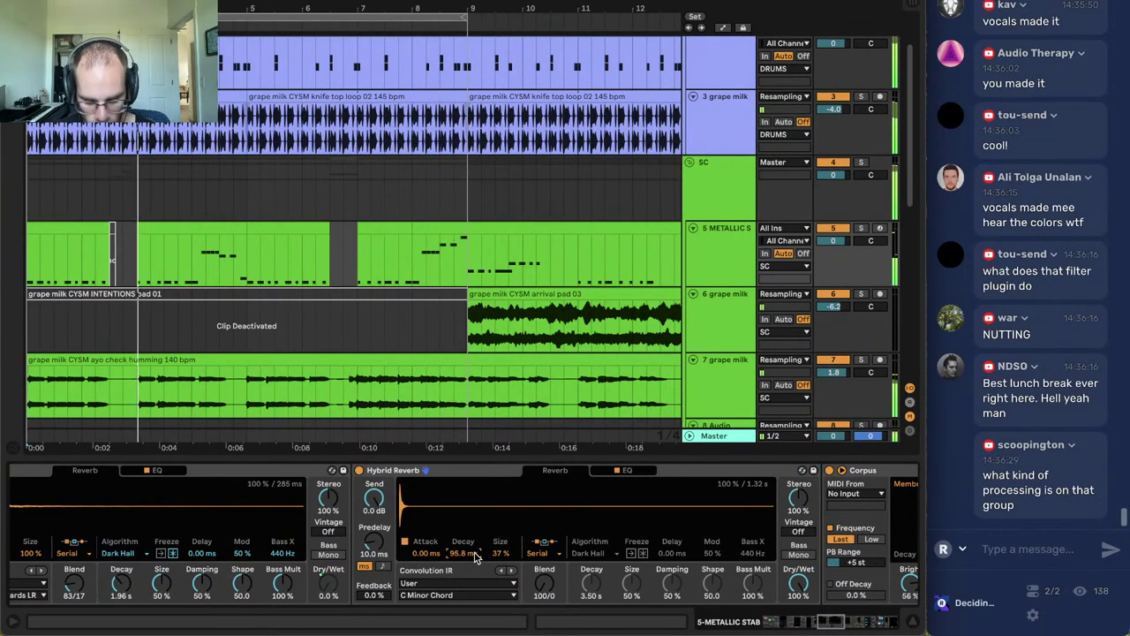
Set the humming track's Auto Pan amount to 100%, offset to 311° and shape to 0%.
scroll(678, 375, "down", 3)
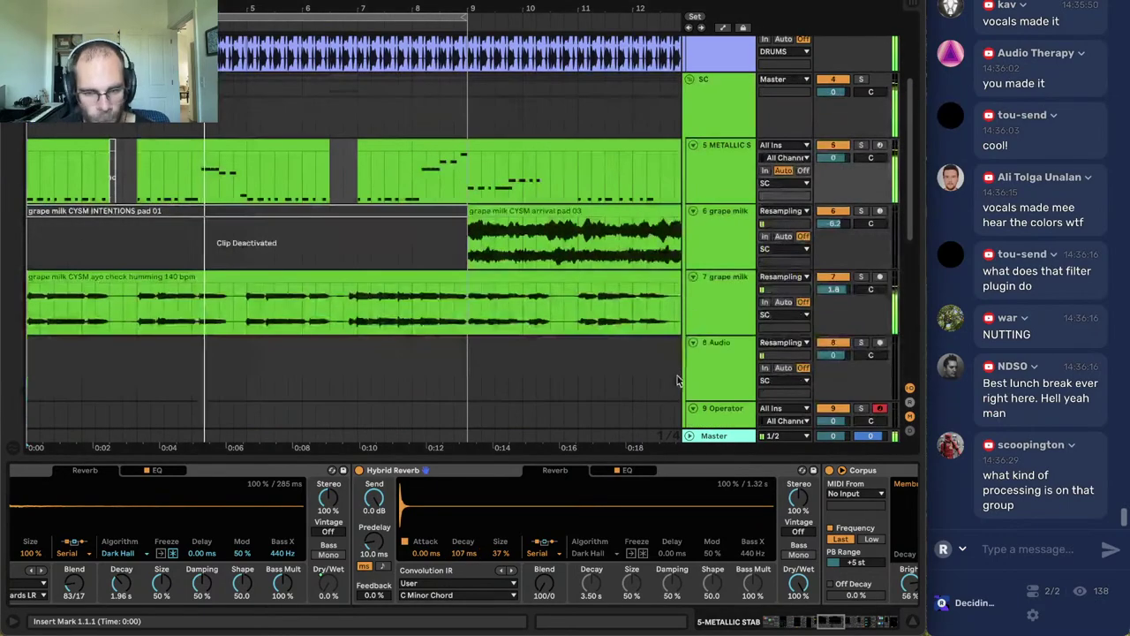
left_click(721, 304)
left_click_drag(453, 550, 455, 519)
left_click(721, 545)
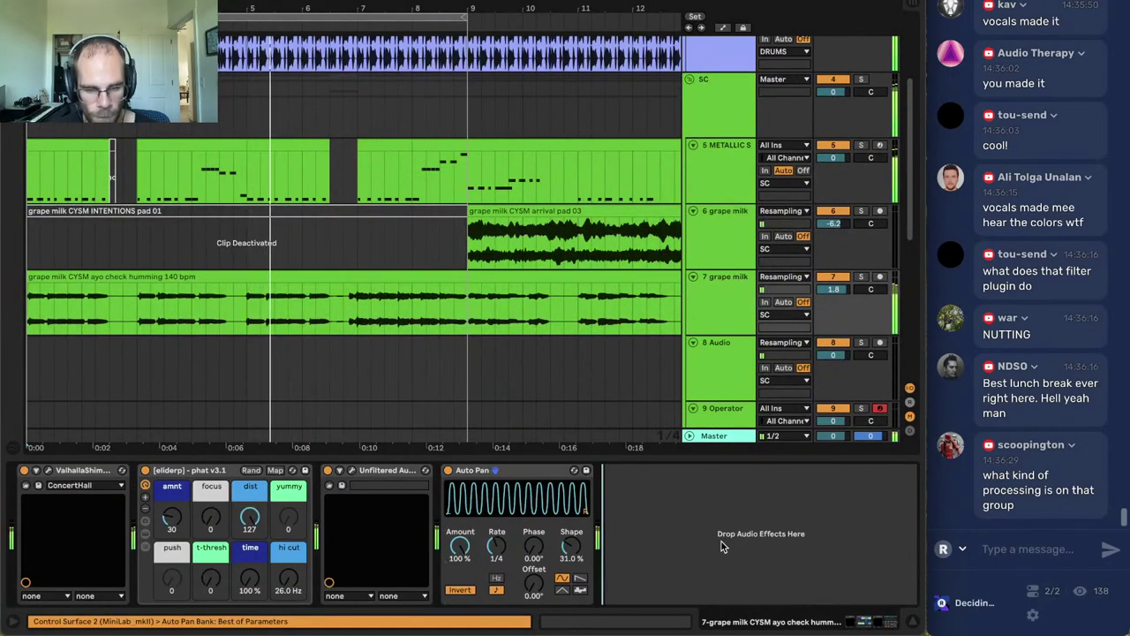
left_click_drag(534, 585, 534, 588)
left_click_drag(571, 546, 533, 521)
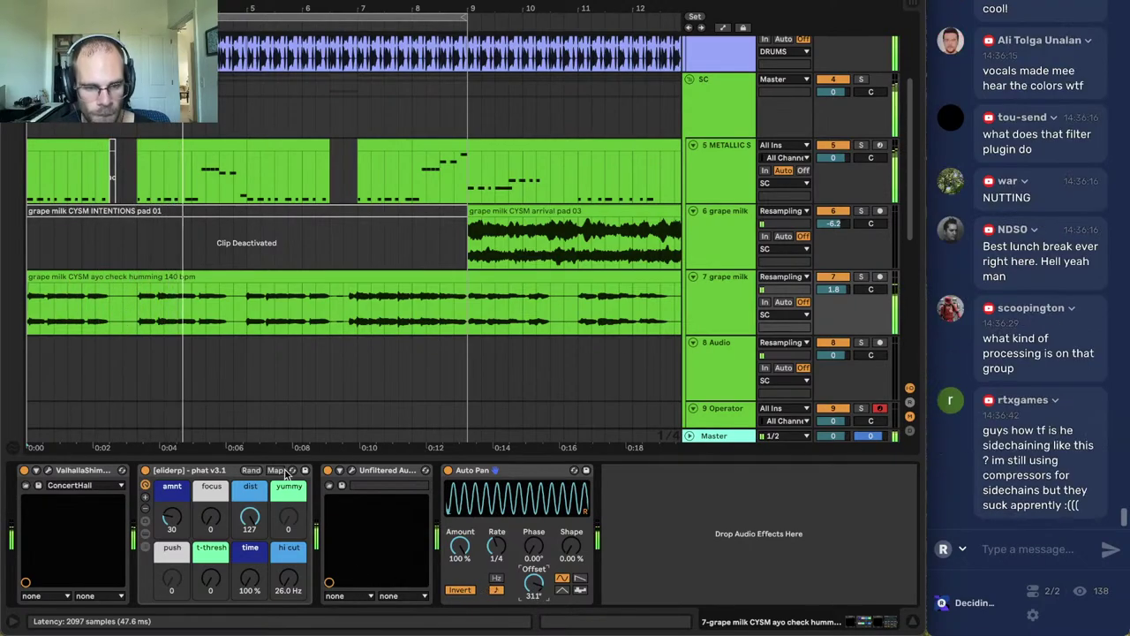
Try the phat rack after SpecOps, set its hi cut to 131 Hz, and return it ahead of SpecOps.
left_click_drag(206, 475, 306, 473)
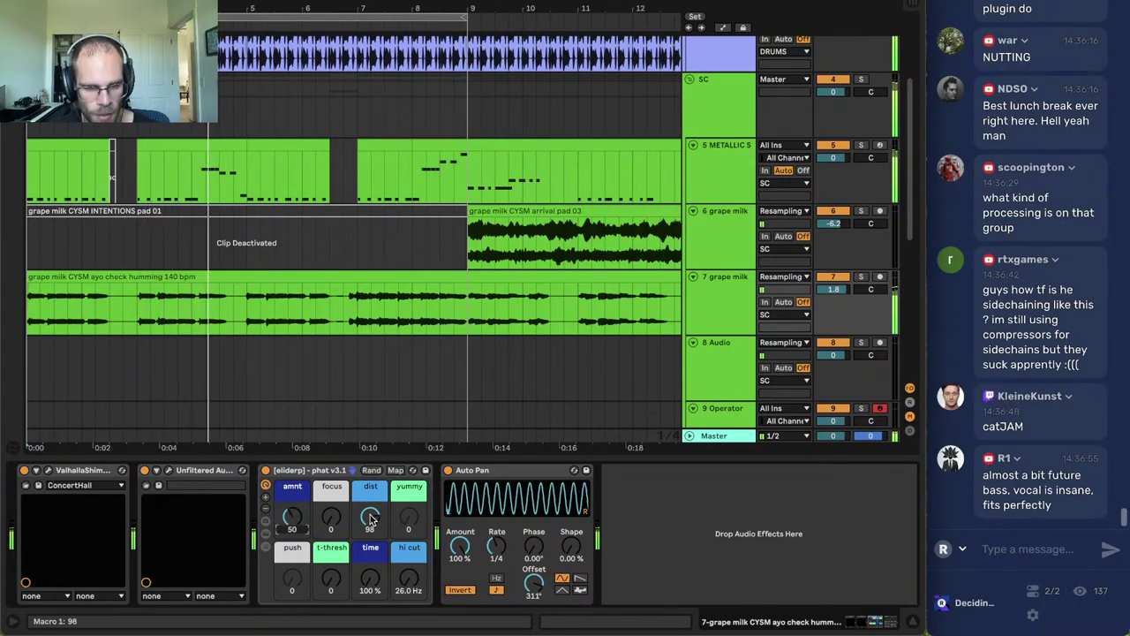
left_click_drag(410, 598, 408, 592)
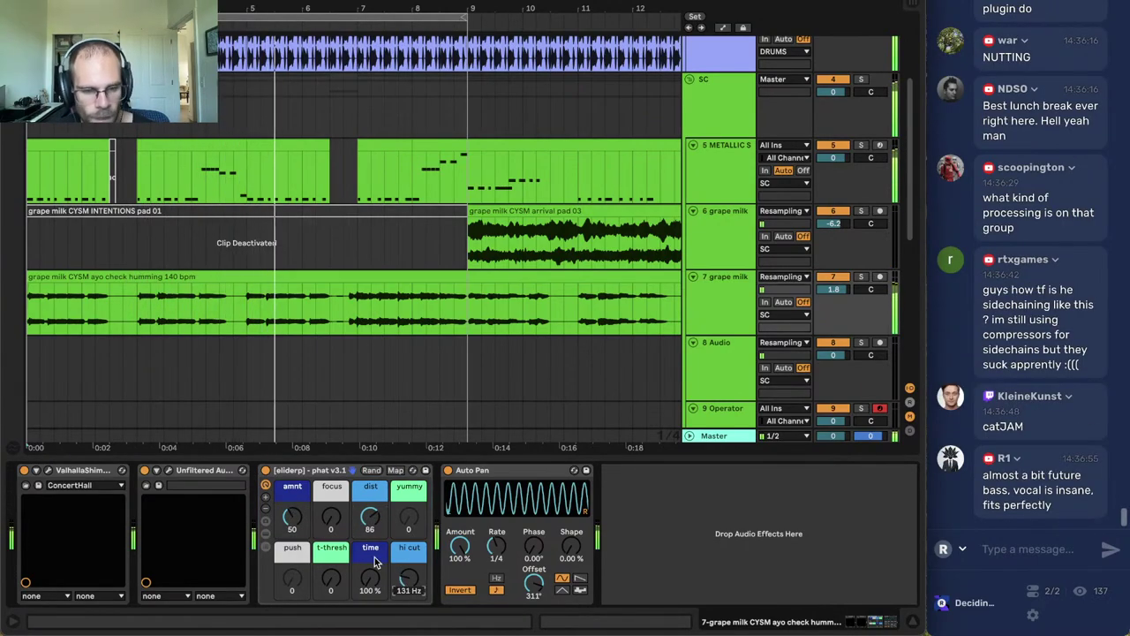
left_click_drag(323, 472, 176, 526)
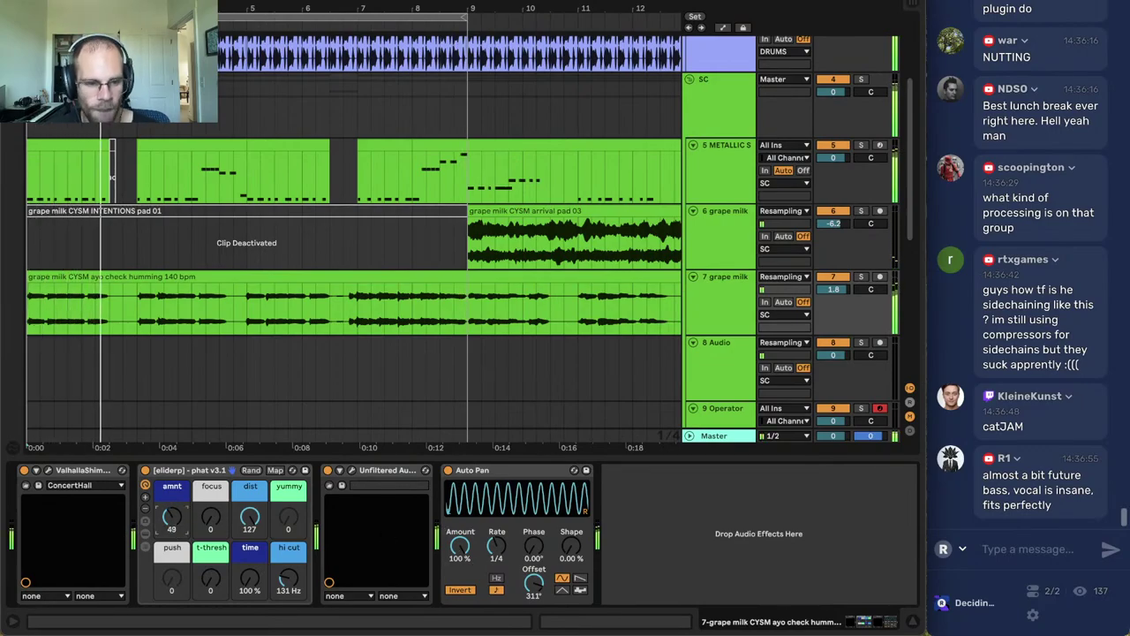
Open SpecOps on the humming track to review its MP3ify settings, and close it.
left_click(386, 487)
left_click(351, 469)
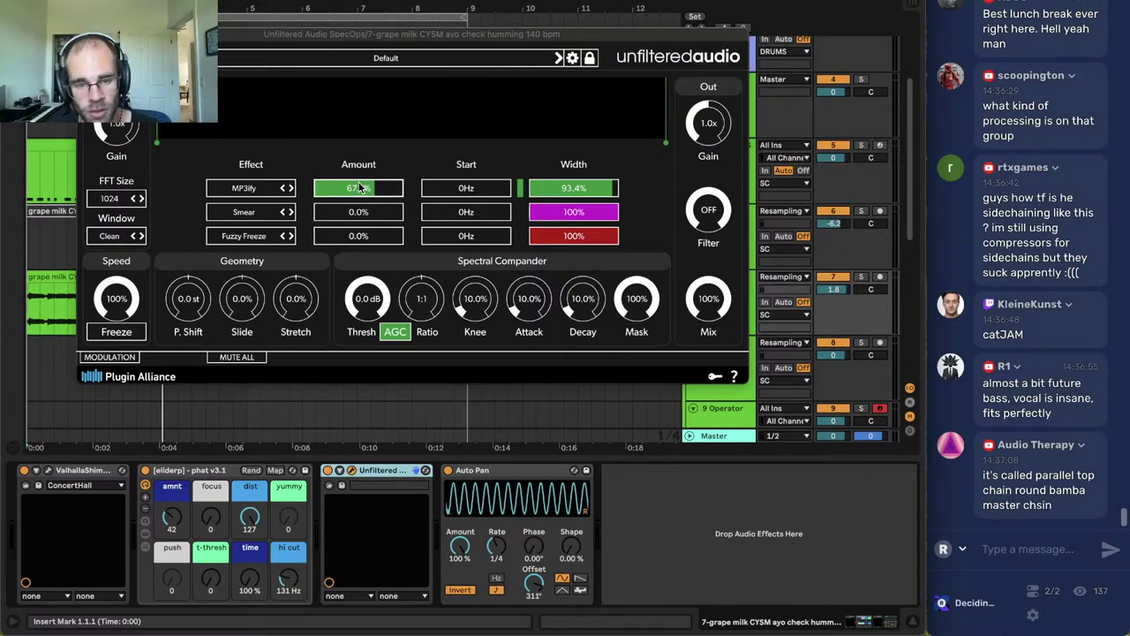
left_click(85, 34)
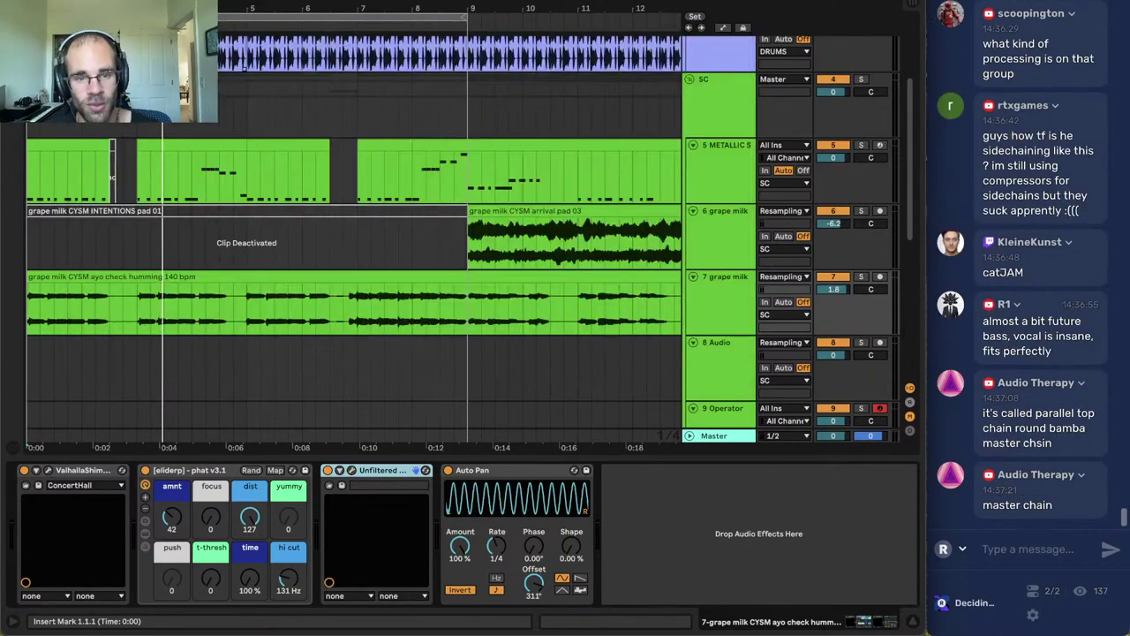
Resume playback and add the Codec plugin after Auto Pan on the humming track.
left_click(669, 518)
key("space")
key("ctrl+alt+b")
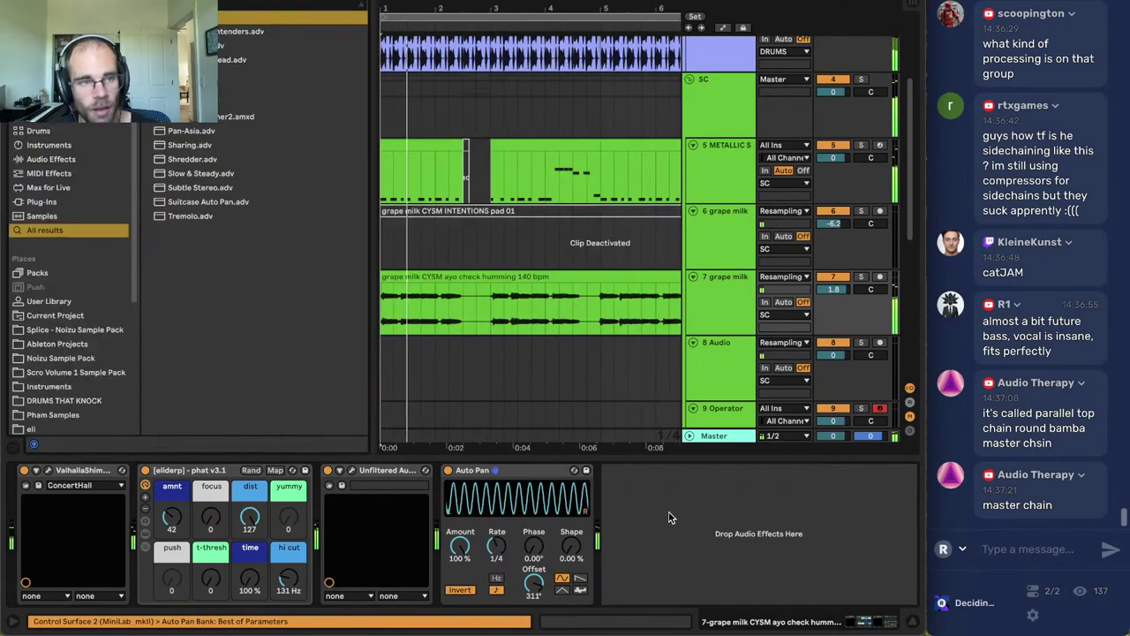
type("codec")
key("Down")
key("Return")
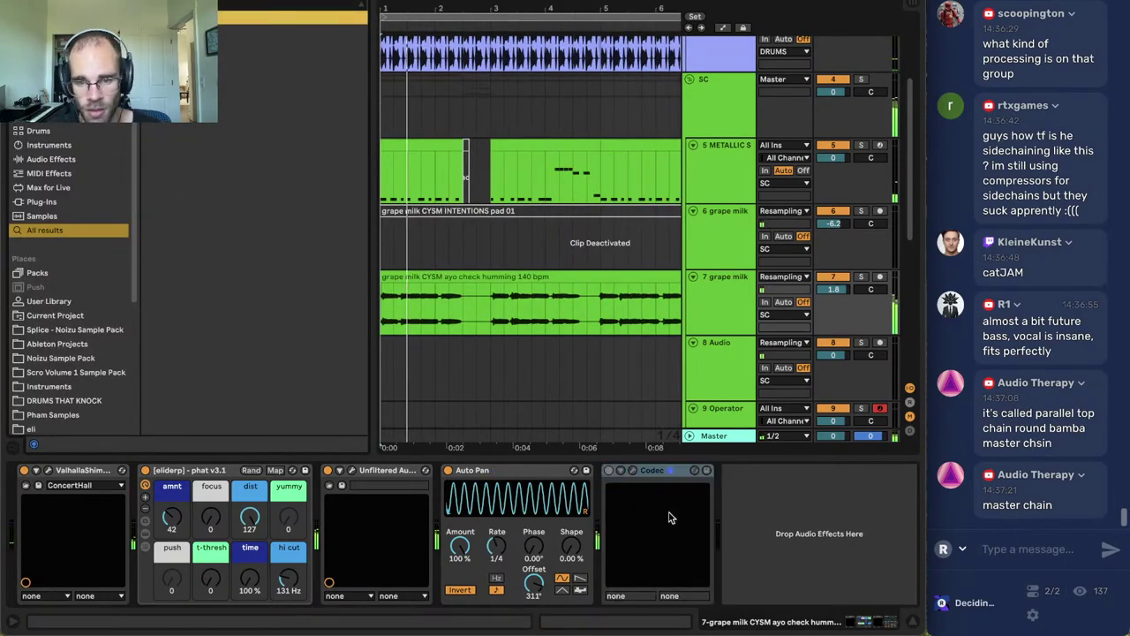
Set Codec's loss mode to Repeat and its bitrate to 128k while trying different loss amounts.
mouse_move(154, 235)
left_mouse_down()
mouse_move(159, 149)
mouse_move(155, 239)
left_mouse_up()
left_click_drag(295, 233, 295, 291)
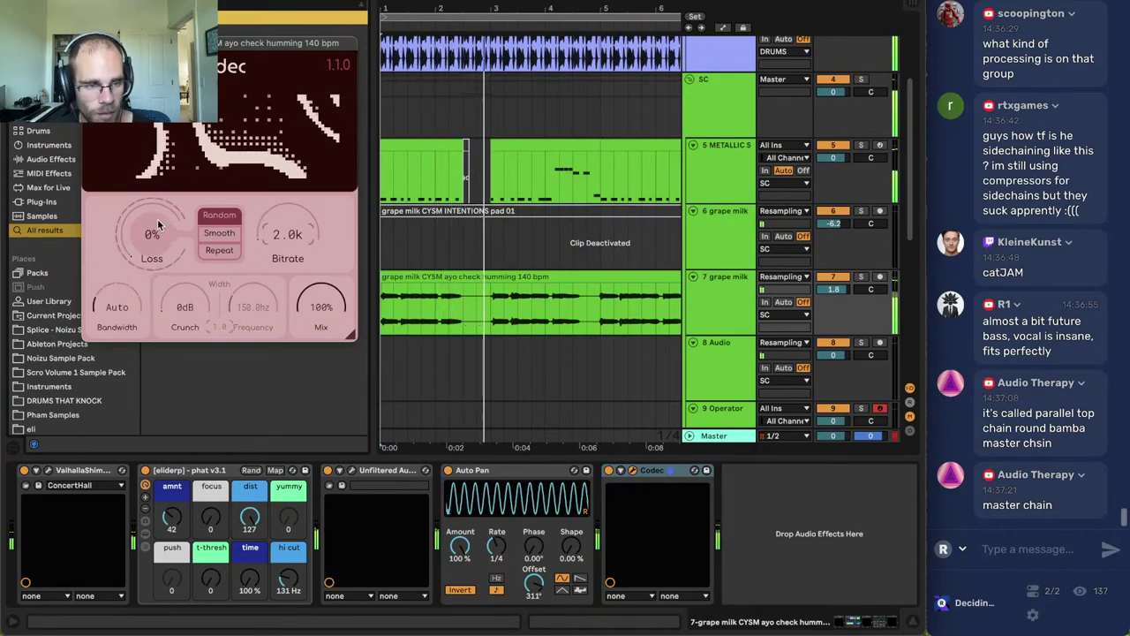
left_click_drag(155, 233, 156, 206)
left_click_drag(289, 233, 290, 141)
left_click_drag(154, 233, 155, 210)
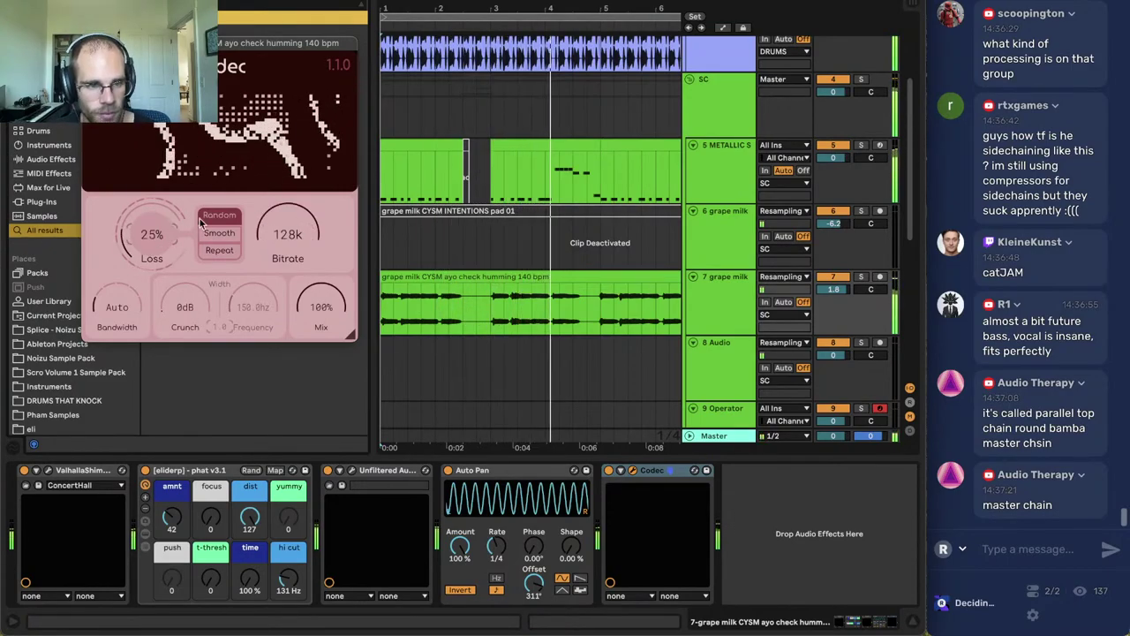
left_click(203, 252)
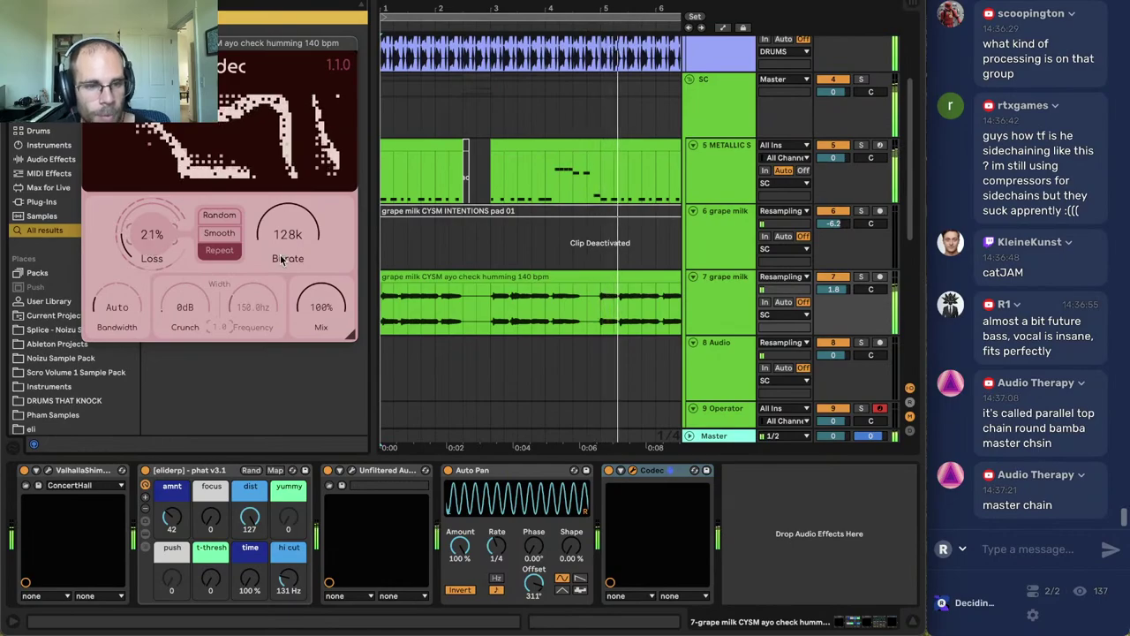
left_click_drag(291, 236, 293, 259)
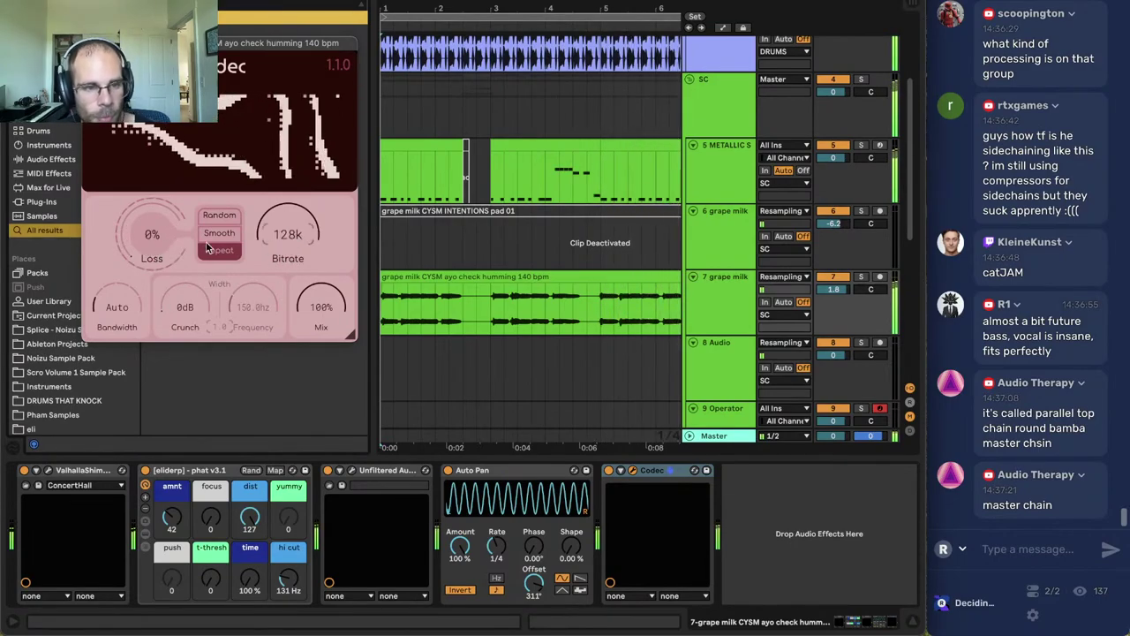
Set Codec's loss to 29% and its bitrate to 104k, and hide the plugin window and browser.
left_click(609, 472)
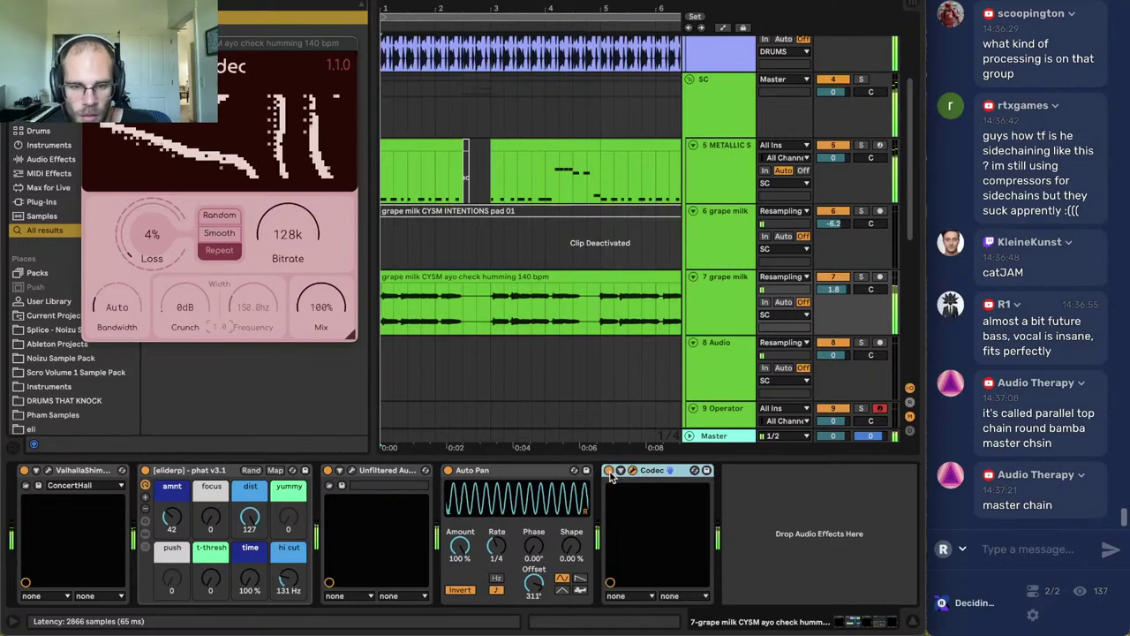
left_click_drag(165, 233, 171, 196)
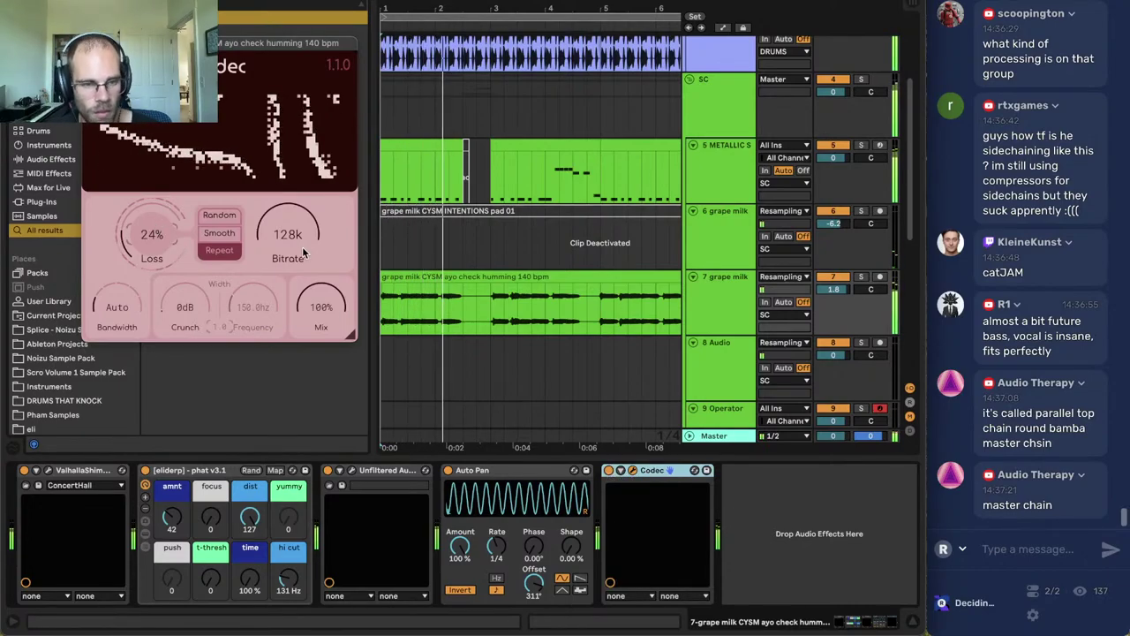
mouse_move(289, 230)
left_mouse_down()
mouse_move(294, 239)
mouse_move(271, 239)
left_mouse_up()
left_click_drag(173, 238, 173, 230)
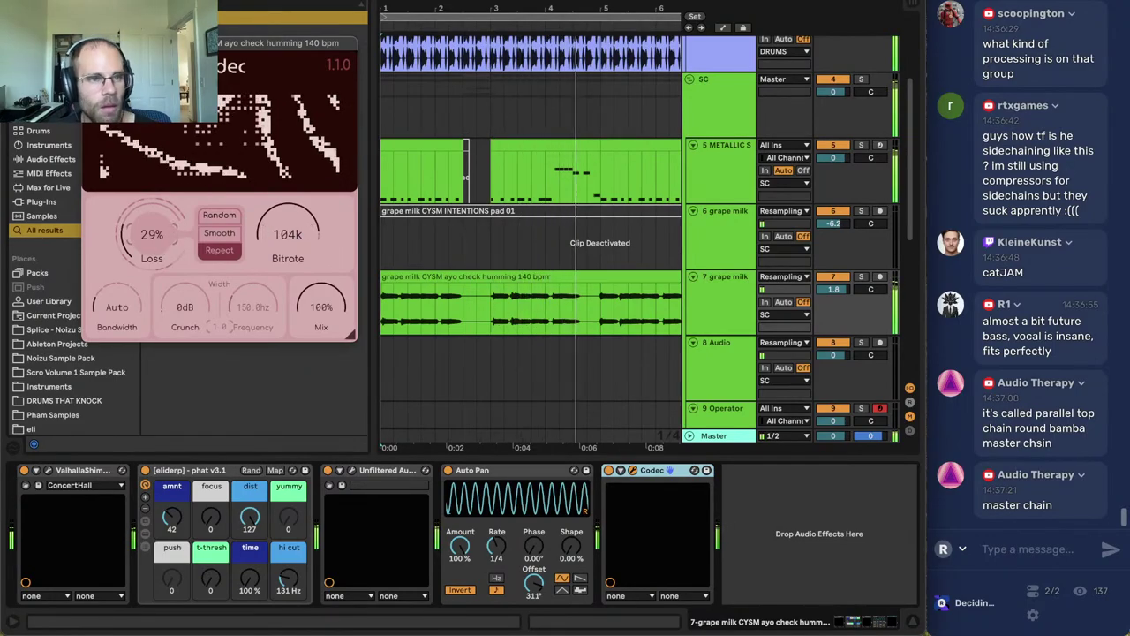
left_click(91, 43)
left_click(13, 5)
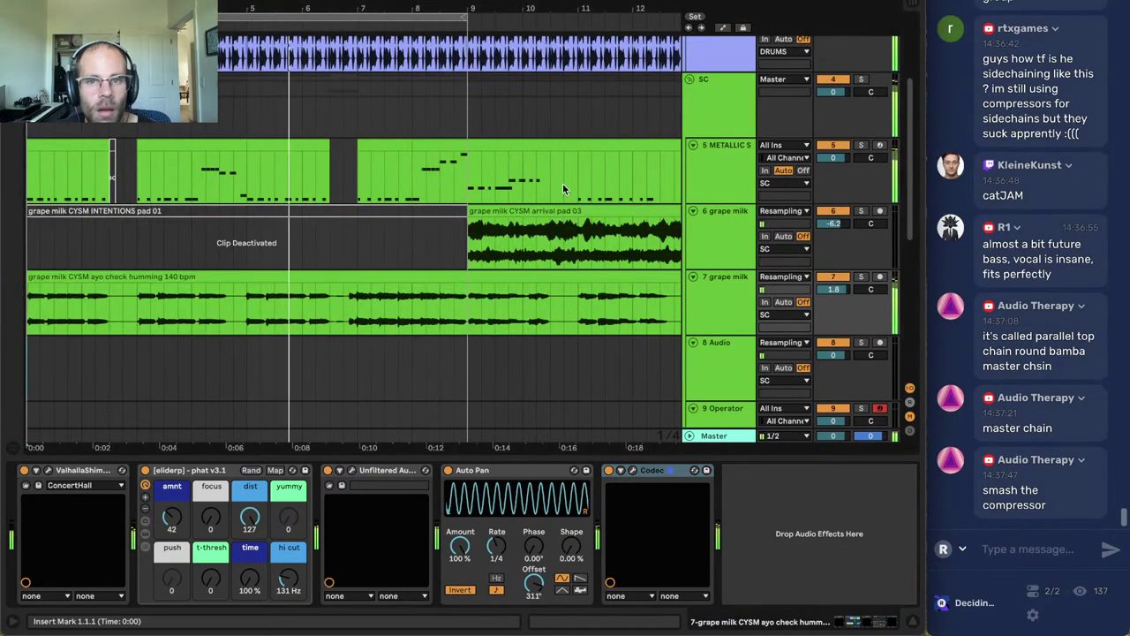
Lower the humming track's volume to 0.3 dB.
left_click(732, 174)
left_click(724, 282)
scroll(717, 277, "down", 5)
scroll(716, 270, "up", 4)
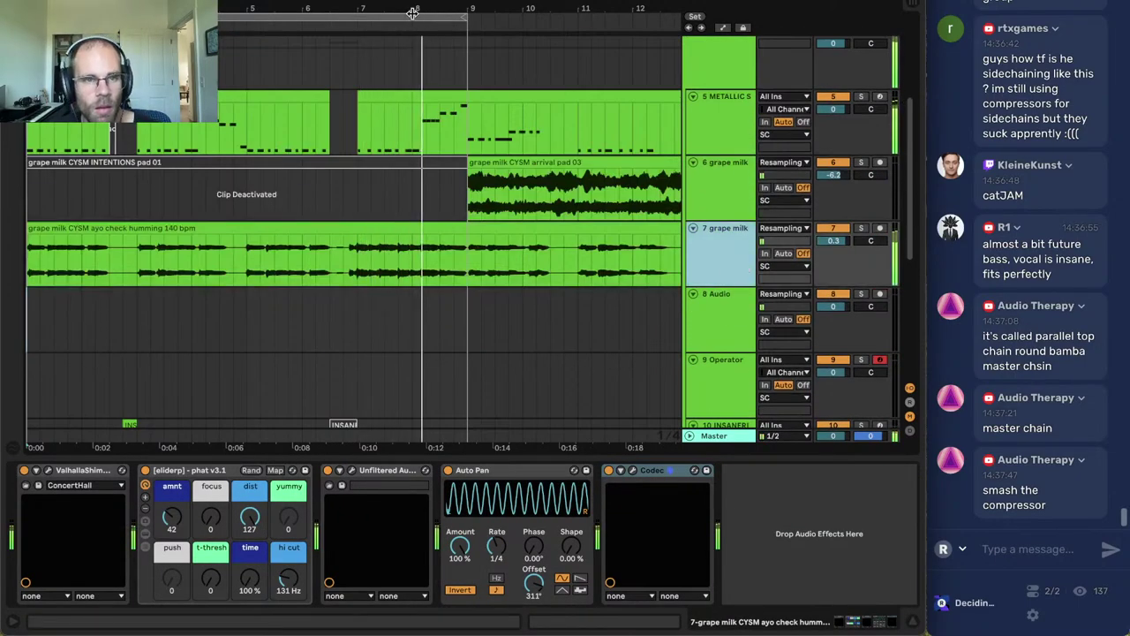
Extend the arrangement loop's end to bar 17, where the clips end.
left_click_drag(413, 11, 503, 21)
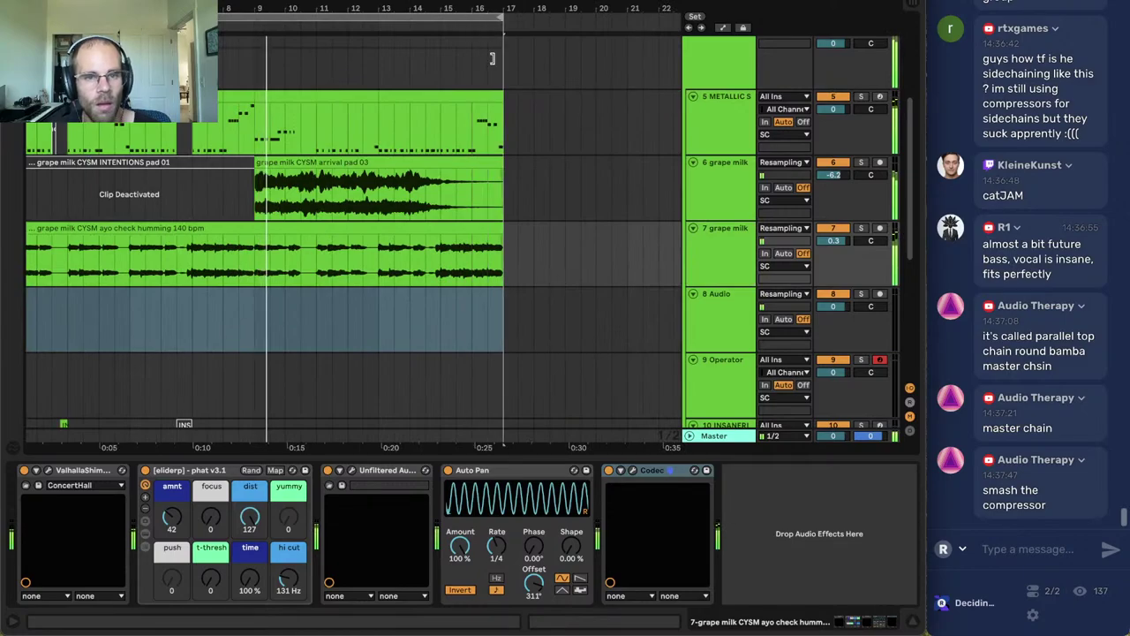
Deactivate grape milk track 6 and its arrival pad 03 clip spanning bars 9 to 17.
left_click(724, 188)
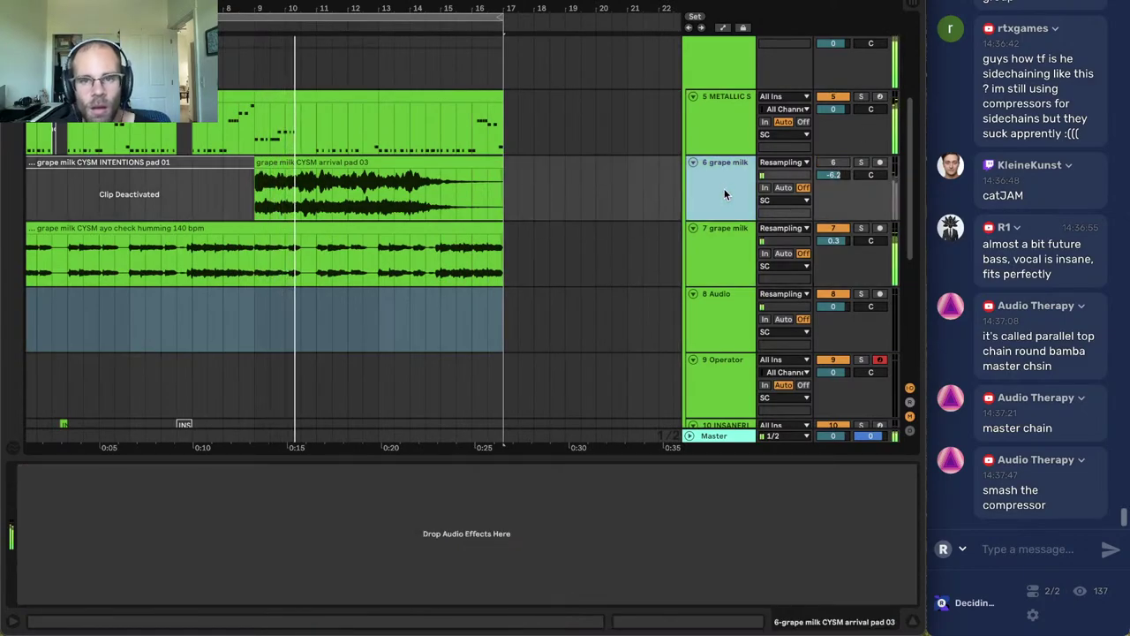
left_click(284, 200)
left_click(319, 157)
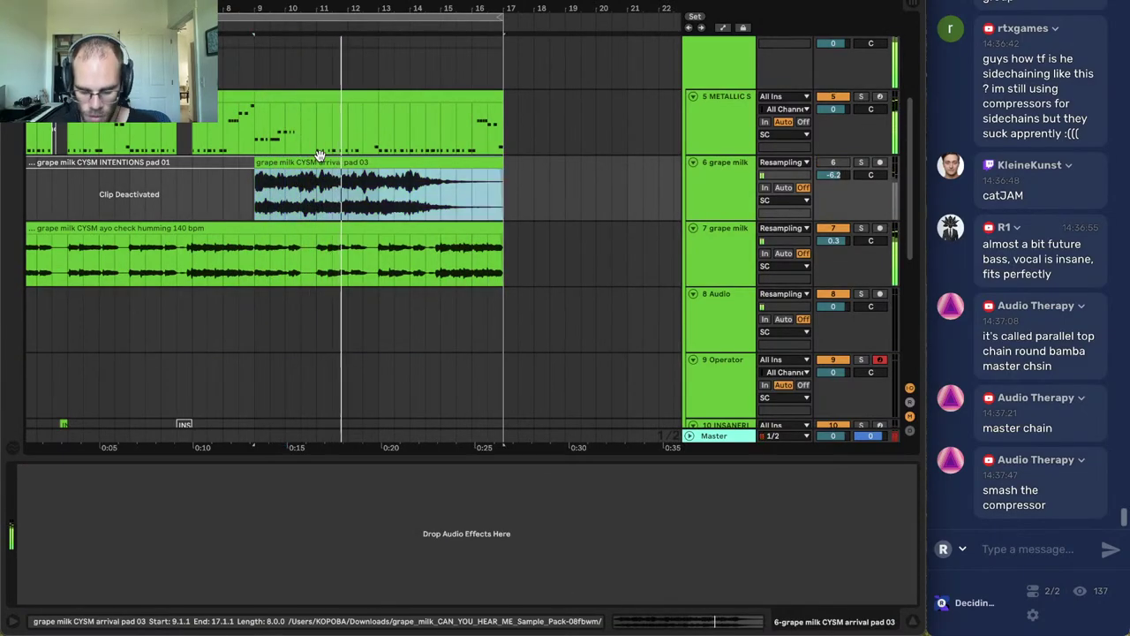
key("0")
Duplicate the METALLIC STAB notes of bars 9–13 over bars 13–17 and consolidate bars 9 to 17 into one clip.
left_click(326, 114)
left_click(331, 99)
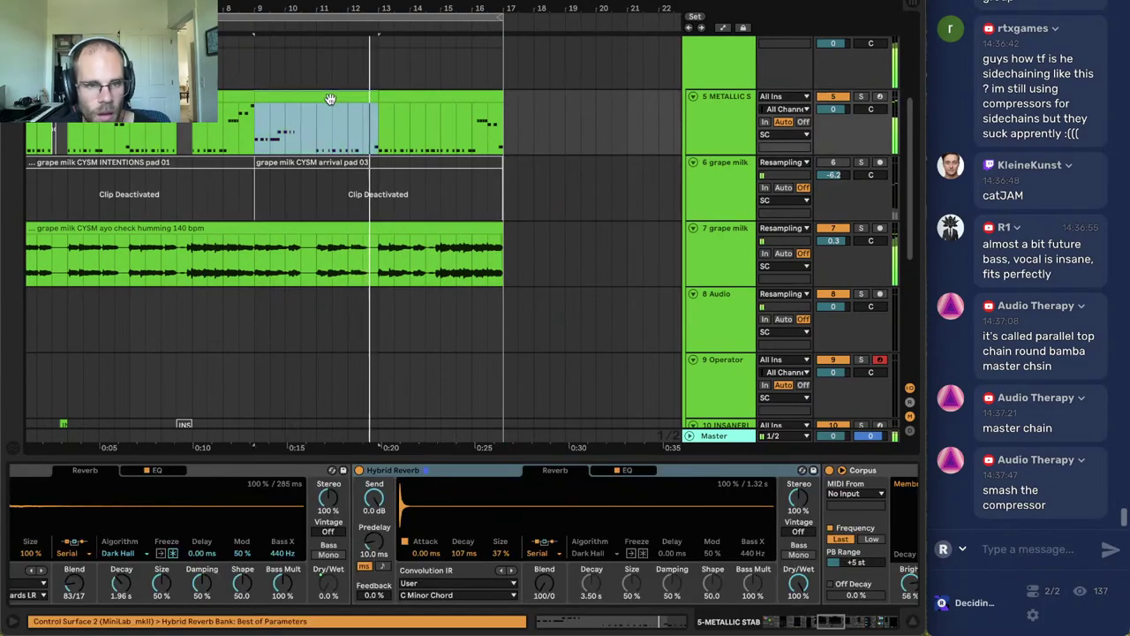
left_click(408, 95)
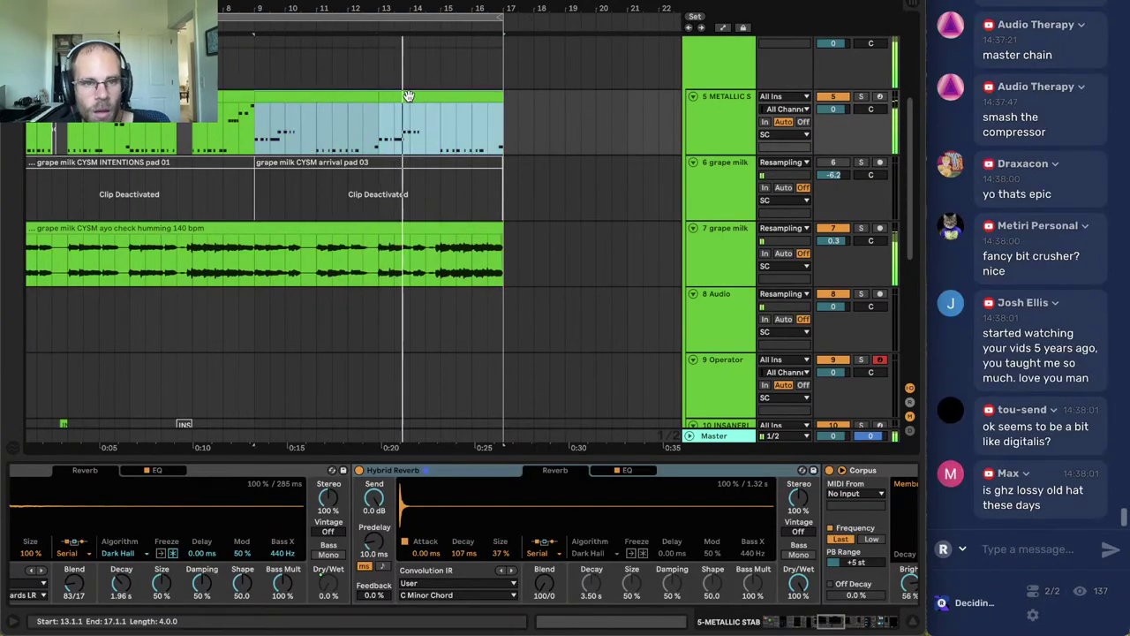
key("ctrl+j")
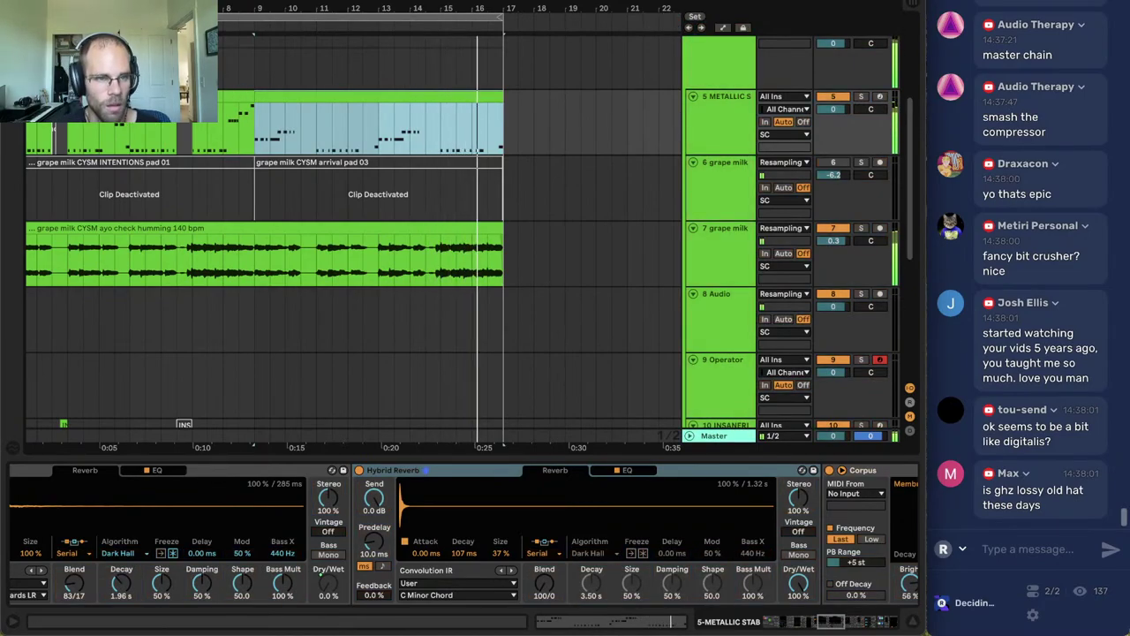
Select the METALLIC STAB part back to bar 1 and set the arrangement loop to span bars 1 to 17.
scroll(289, 80, "left", 1)
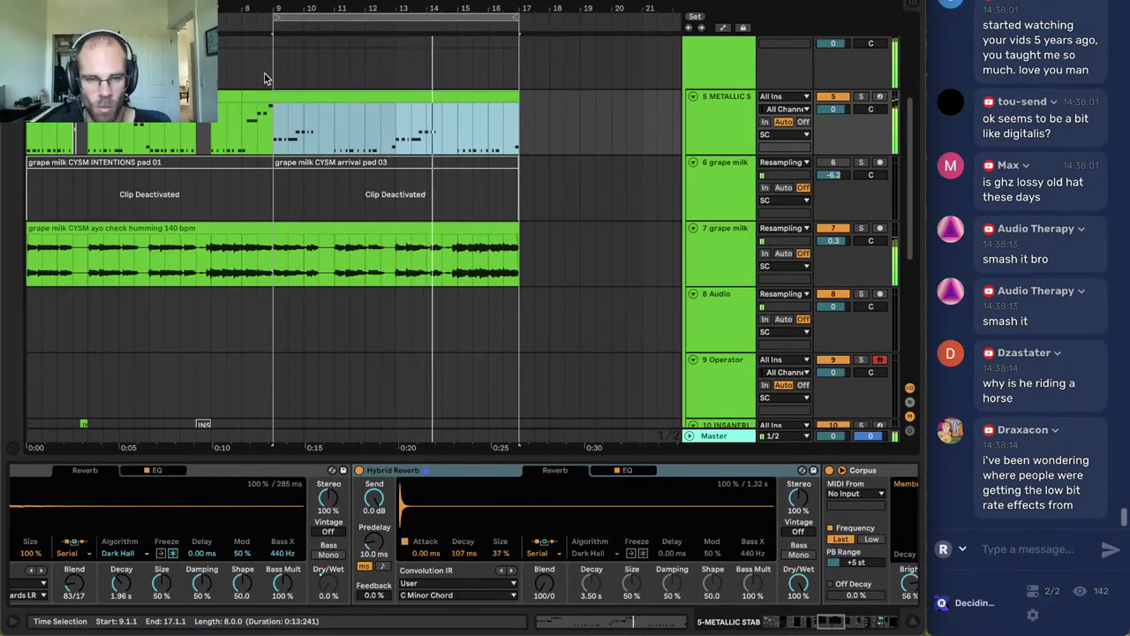
left_click_drag(234, 9, 234, 14)
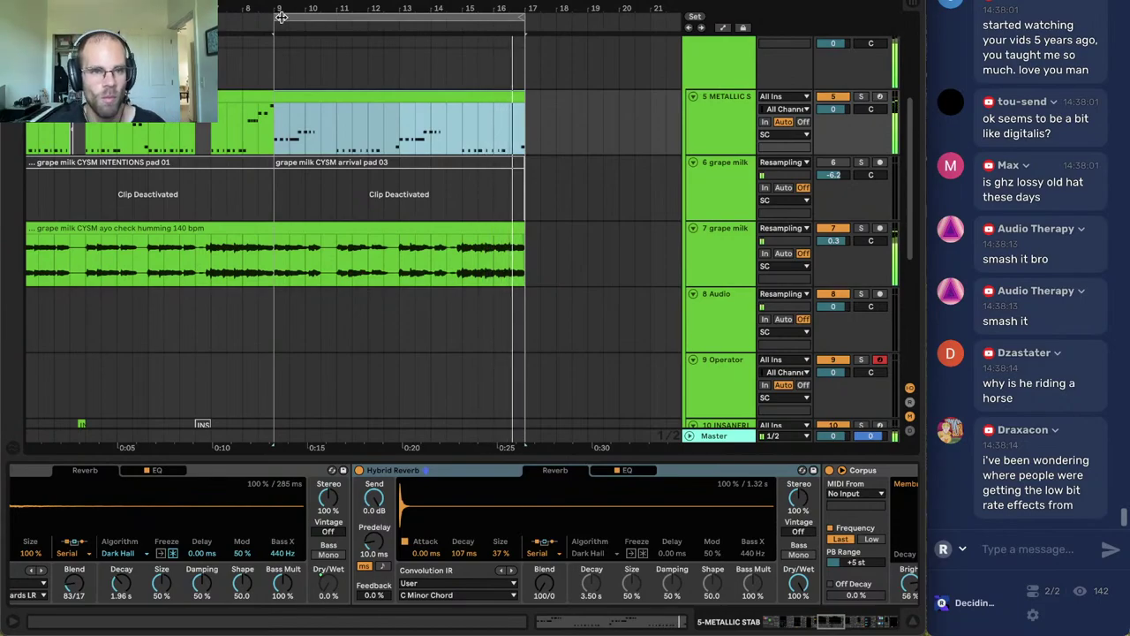
left_click_drag(509, 130, 26, 129)
mouse_move(506, 17)
left_mouse_down()
mouse_move(534, 22)
mouse_move(520, 25)
left_mouse_up()
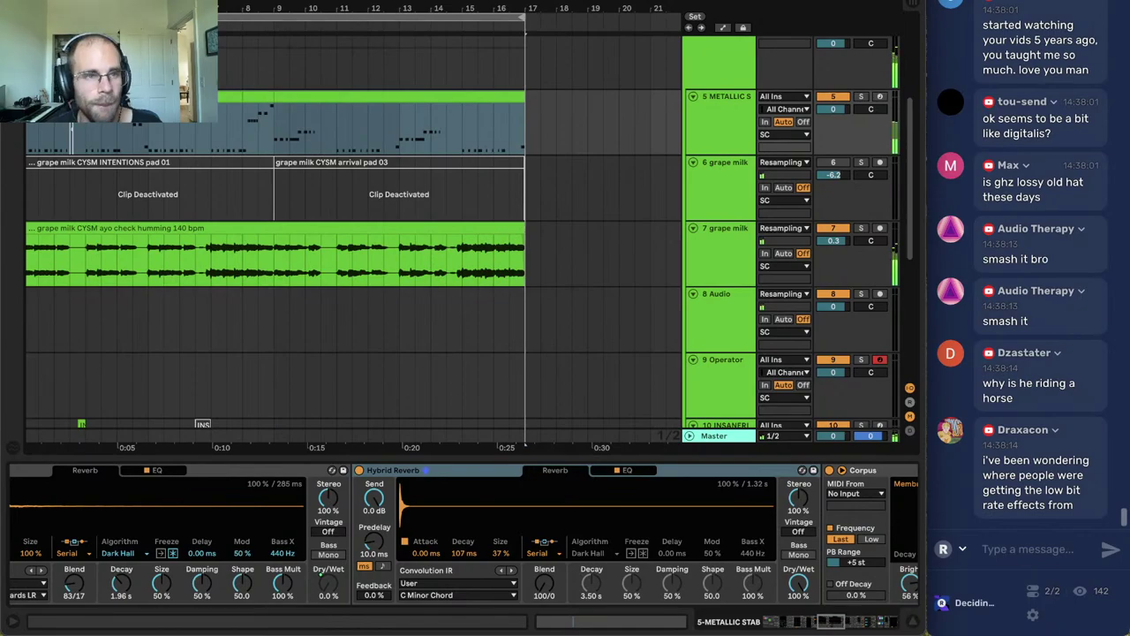
Select the empty audio track 8 and show the contents of the PATRON SAMPLES folder in the browser.
key("plus")
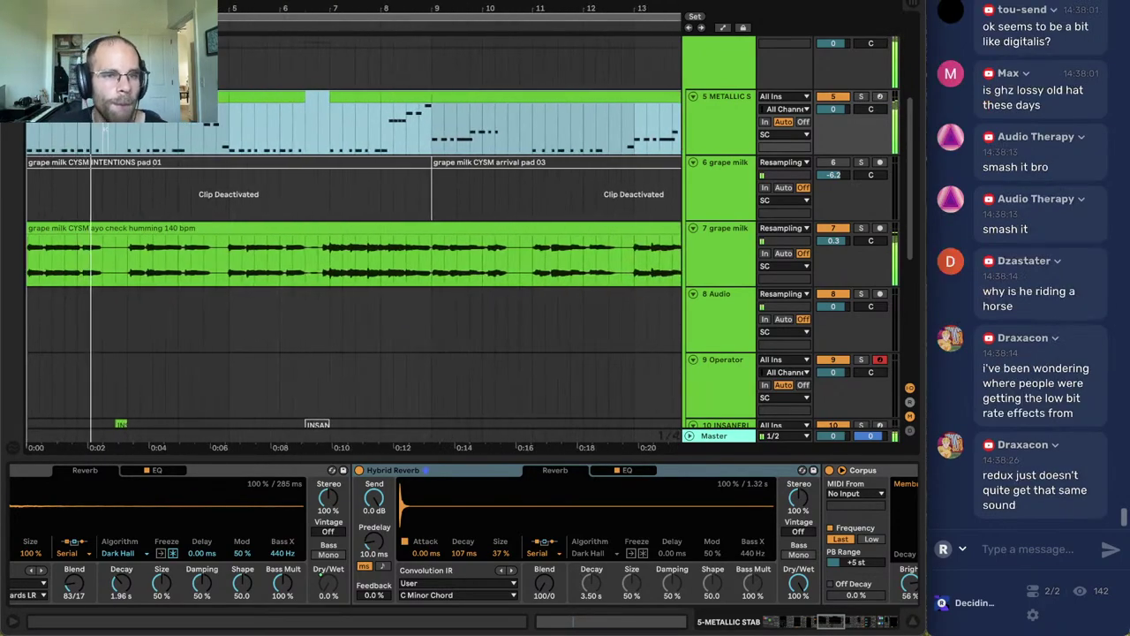
scroll(568, 147, "down", 5)
scroll(567, 147, "up", 2)
left_click(711, 203)
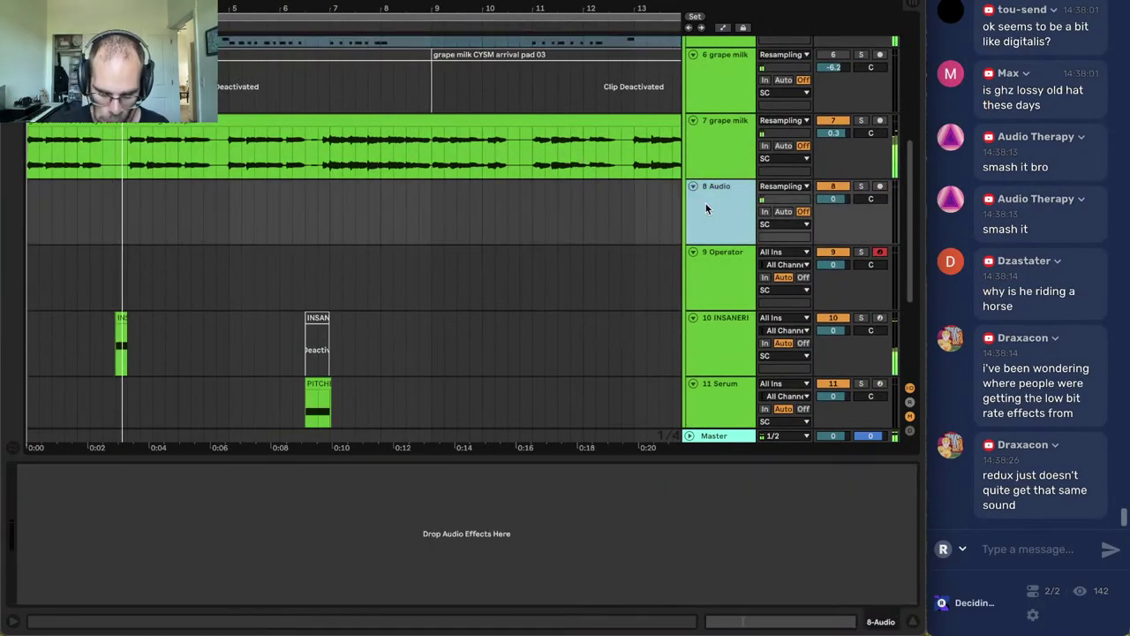
left_click(12, 6)
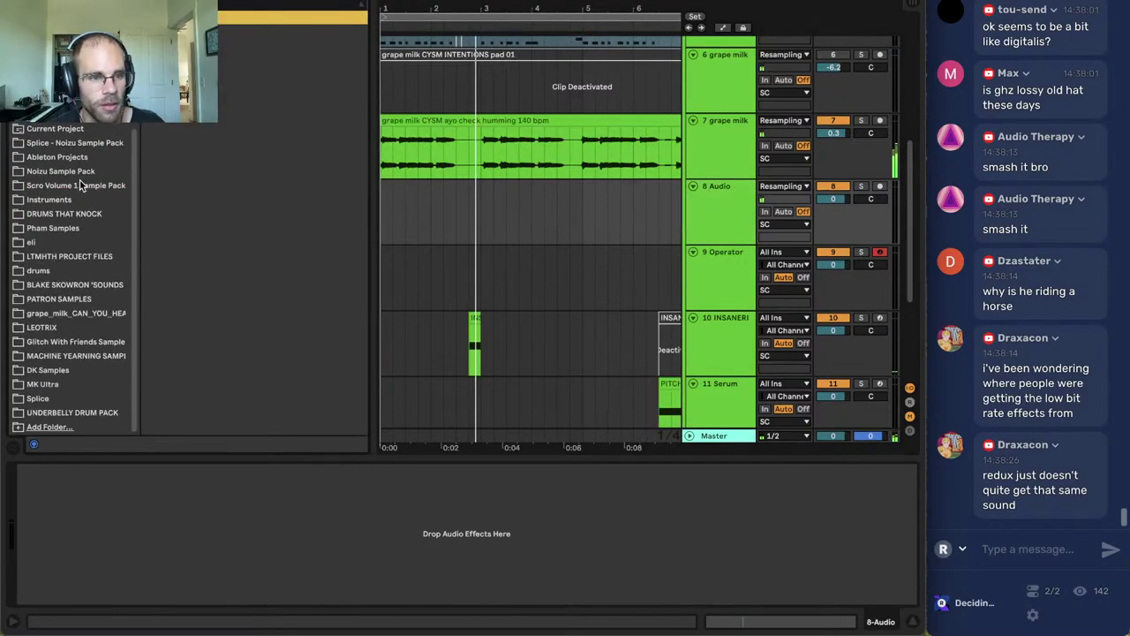
scroll(96, 229, "up", 5)
left_click(97, 230)
scroll(96, 230, "down", 5)
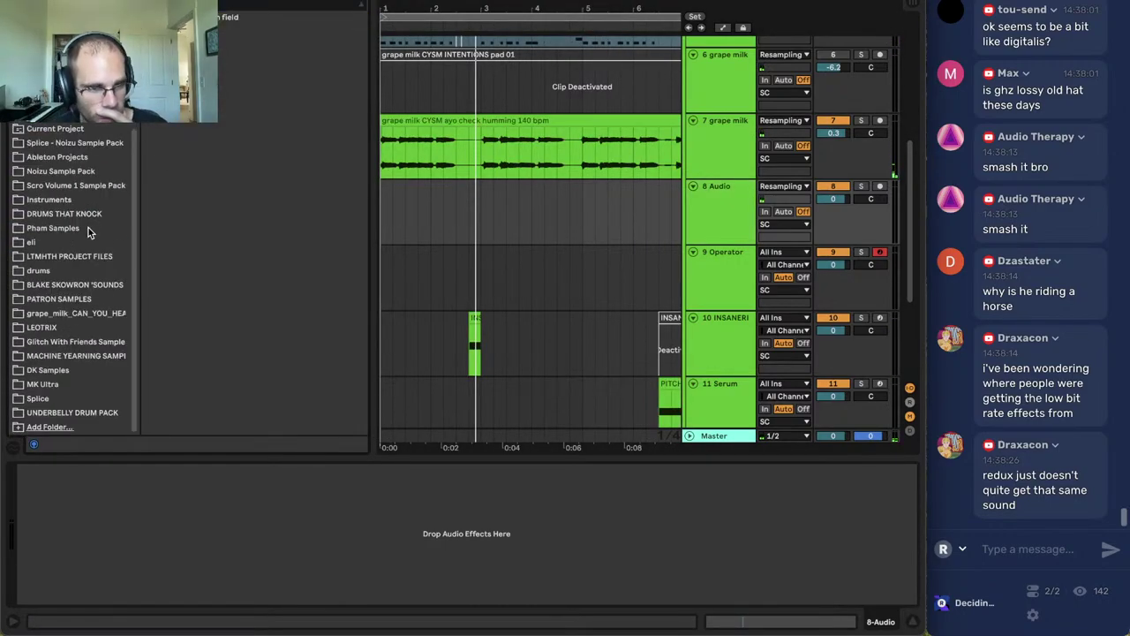
left_click(66, 301)
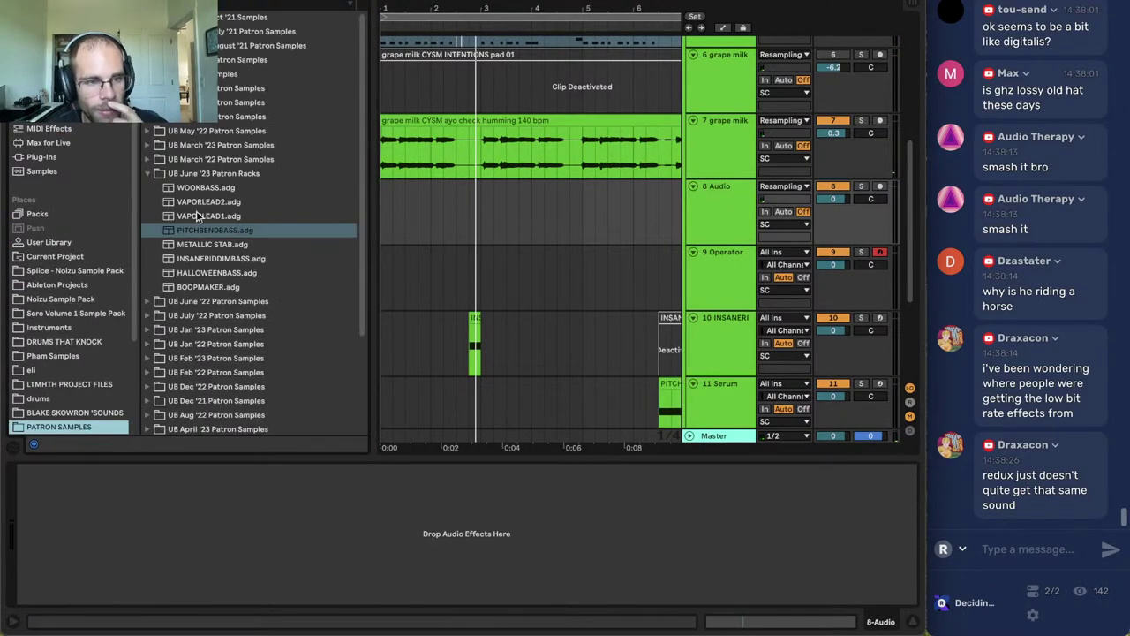
Place UB_C#_sadboi_piano_drone.wav from UB April '23 Patron Samples at bar 1 of track 8 and lower the track to -5.5 dB.
left_click(146, 173)
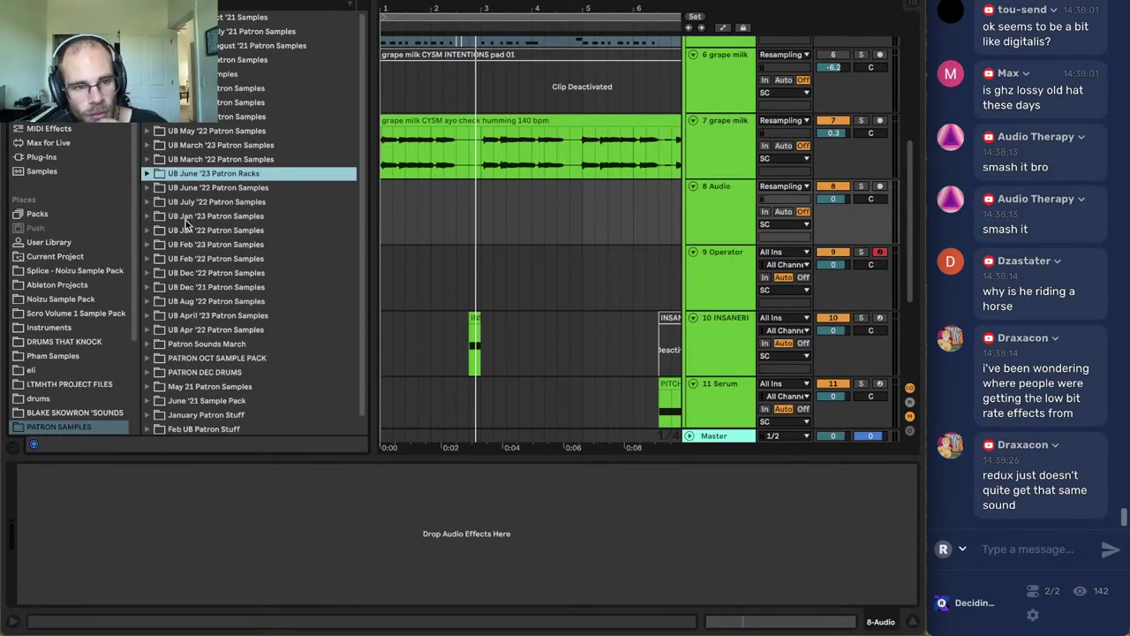
left_click(147, 315)
scroll(199, 309, "down", 5)
left_click(239, 297)
left_click(239, 212)
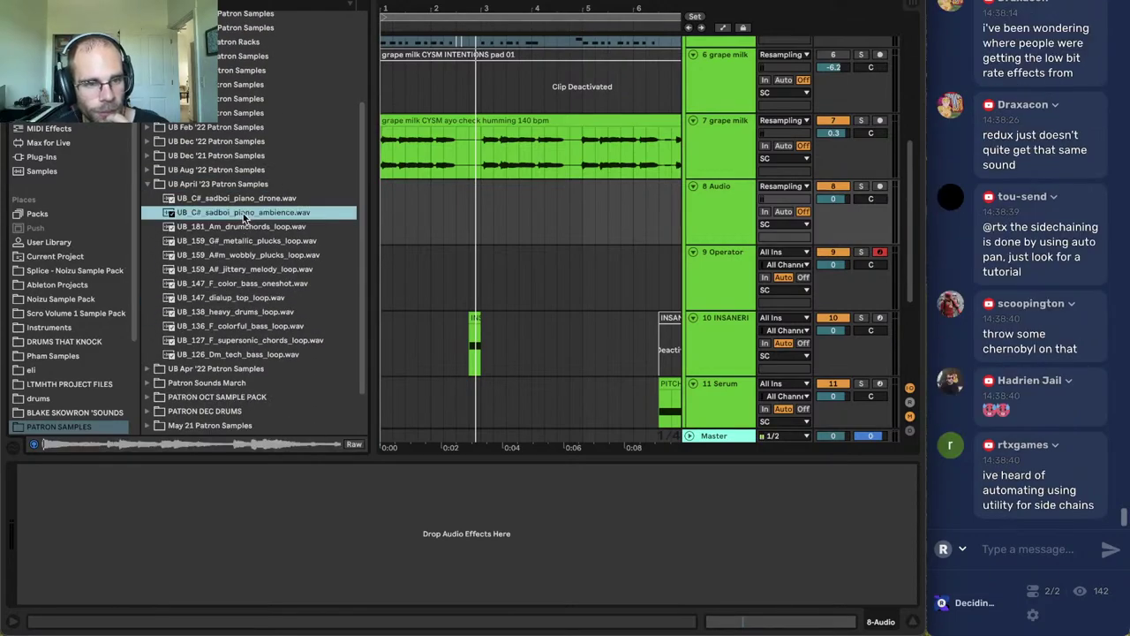
left_click_drag(239, 204, 426, 199)
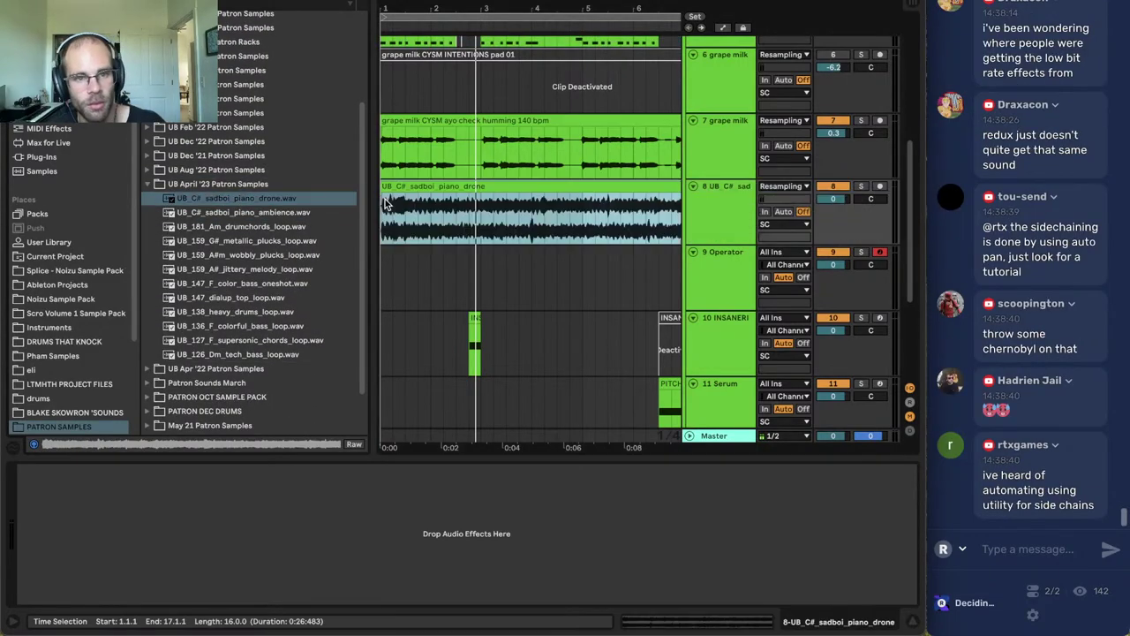
left_click(428, 202)
left_click_drag(834, 199, 834, 208)
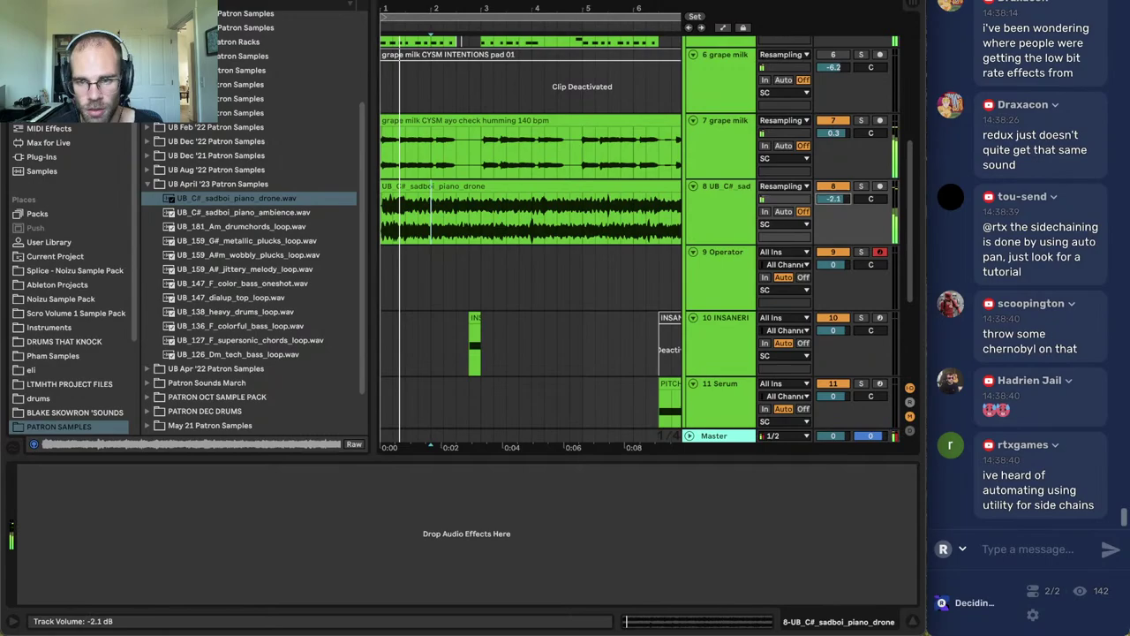
Try different transpositions on the piano drone clip while replaying it, set its pitch to +4 semitones, and close the clip view.
double_click(521, 198)
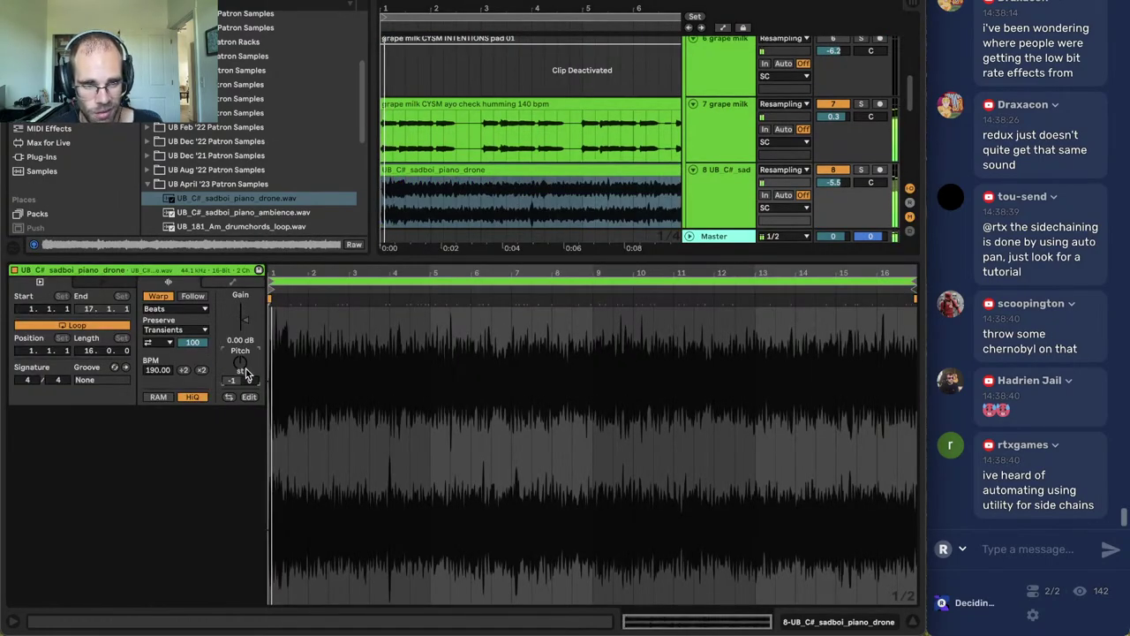
key("Up")
key("Up")
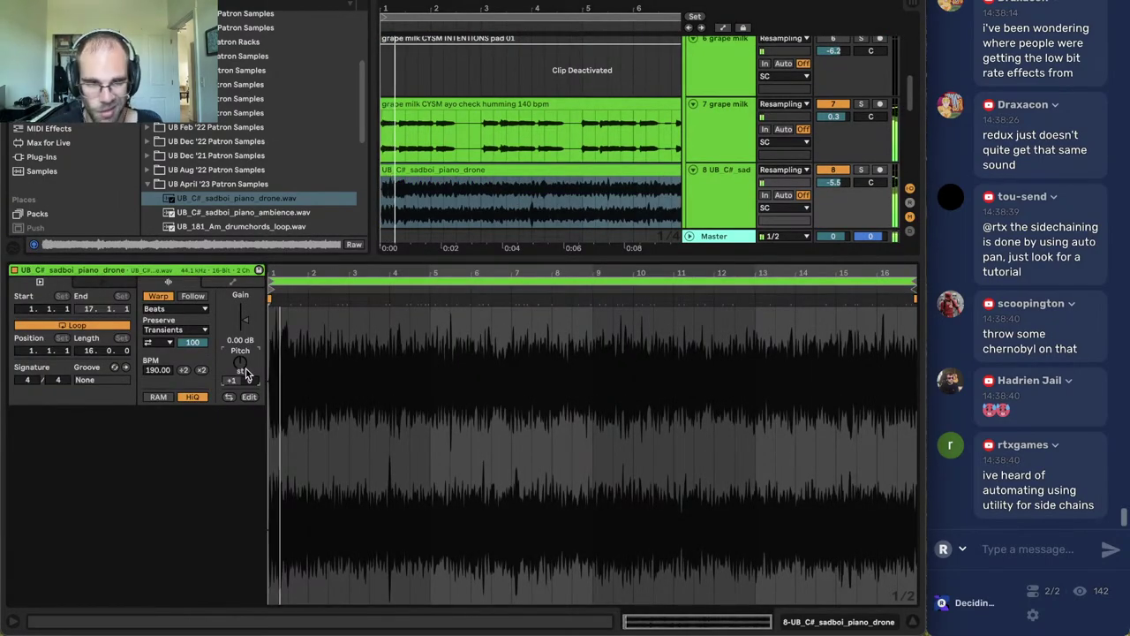
scroll(246, 373, "up", 3)
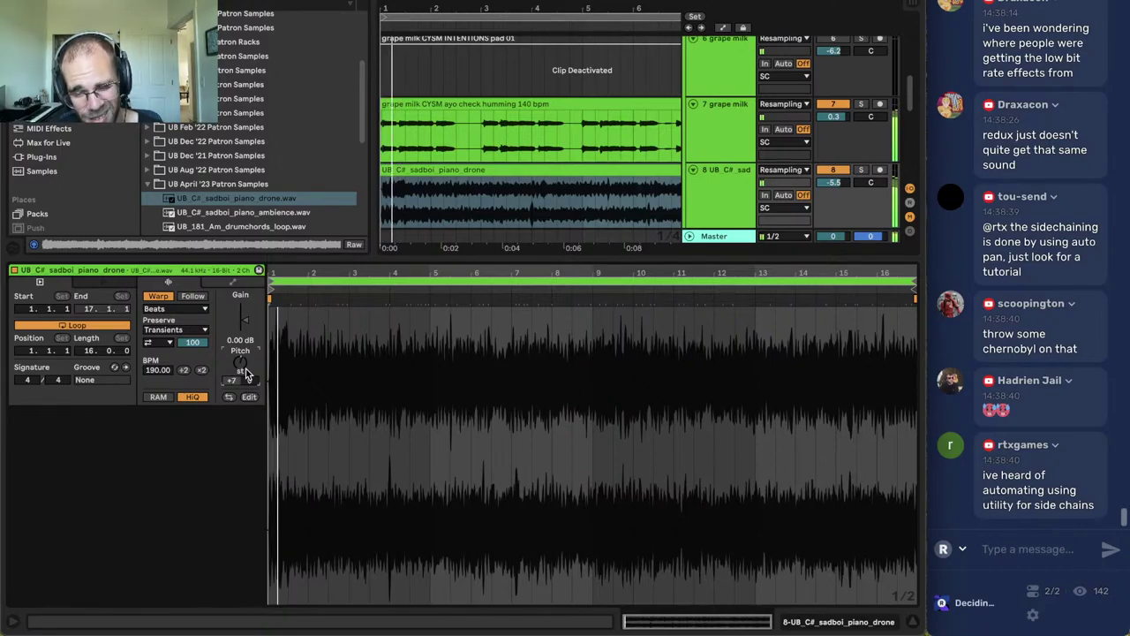
scroll(247, 372, "up", 1)
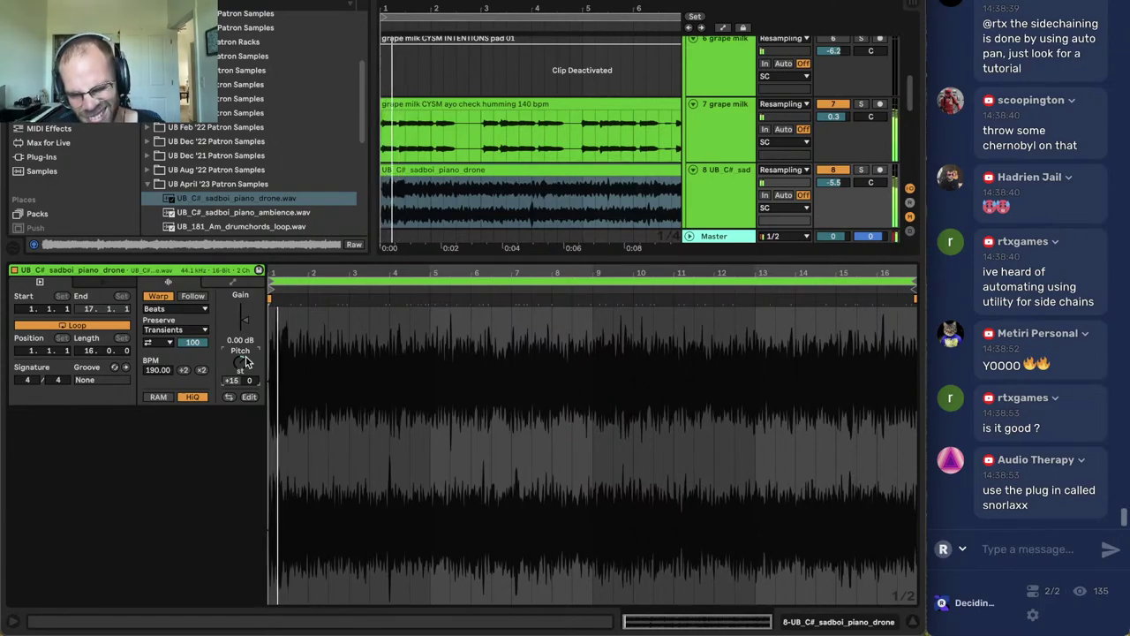
key("Up")
key("space")
key("space")
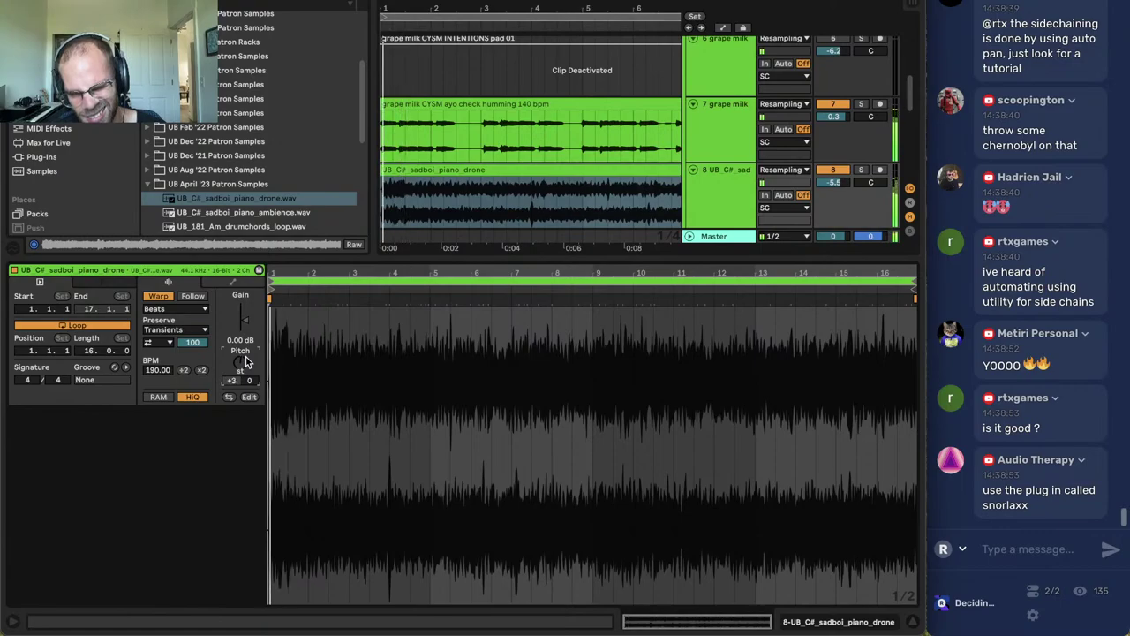
key("Up")
key("space")
key("space")
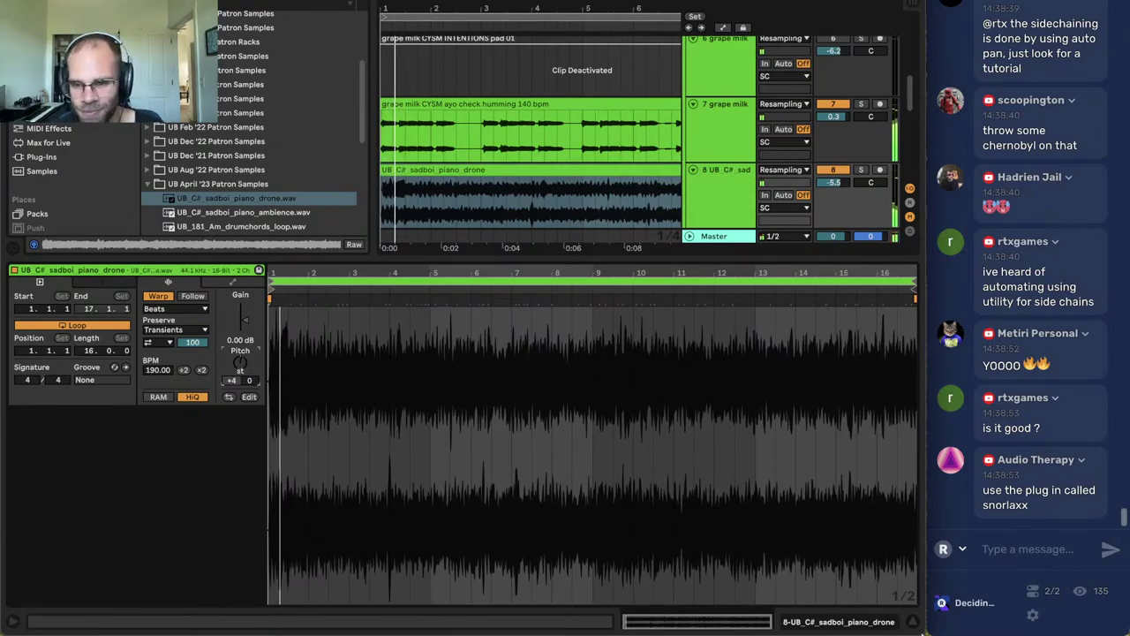
left_click(910, 622)
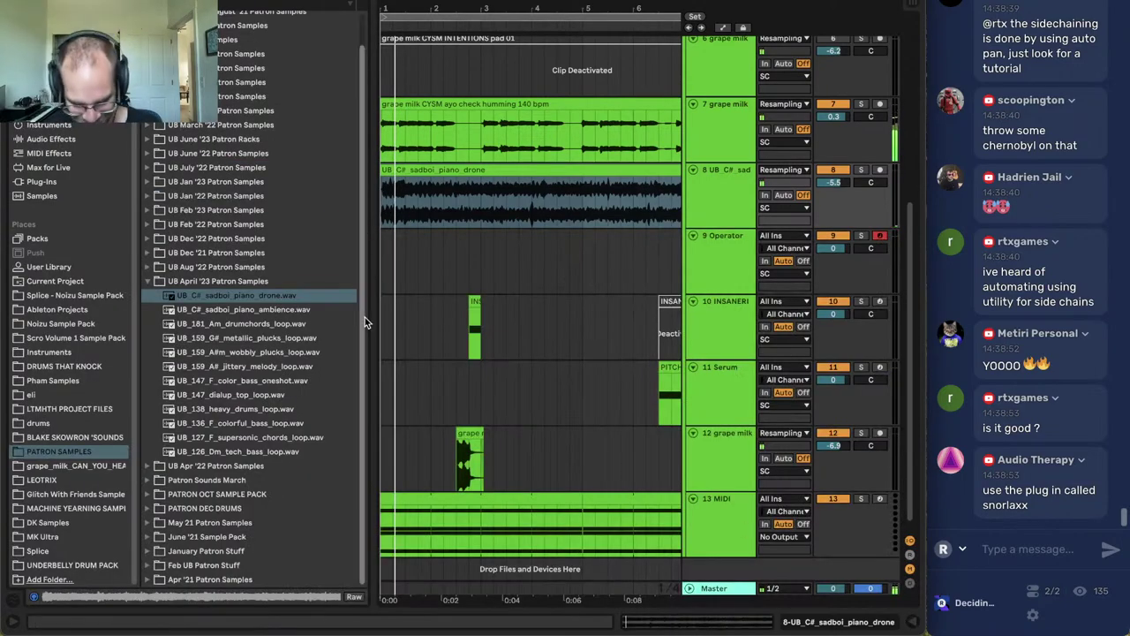
Search the sample library for "oak" and audition percussion loops and the MO_OAK_101 synth chords.
key("super+f")
type("oak")
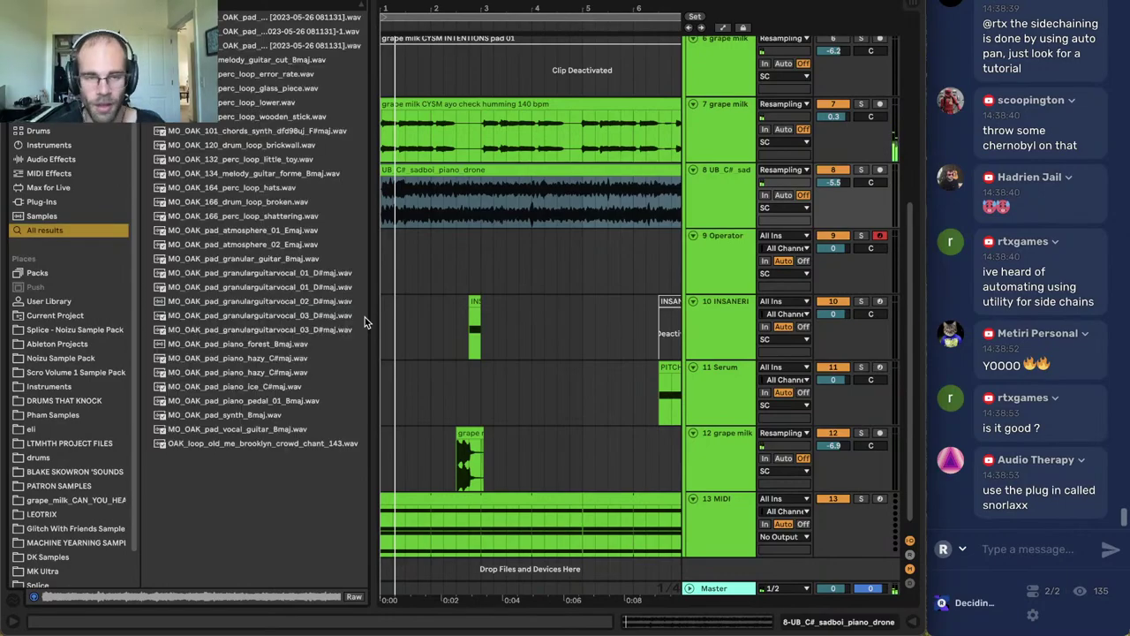
left_click(260, 75)
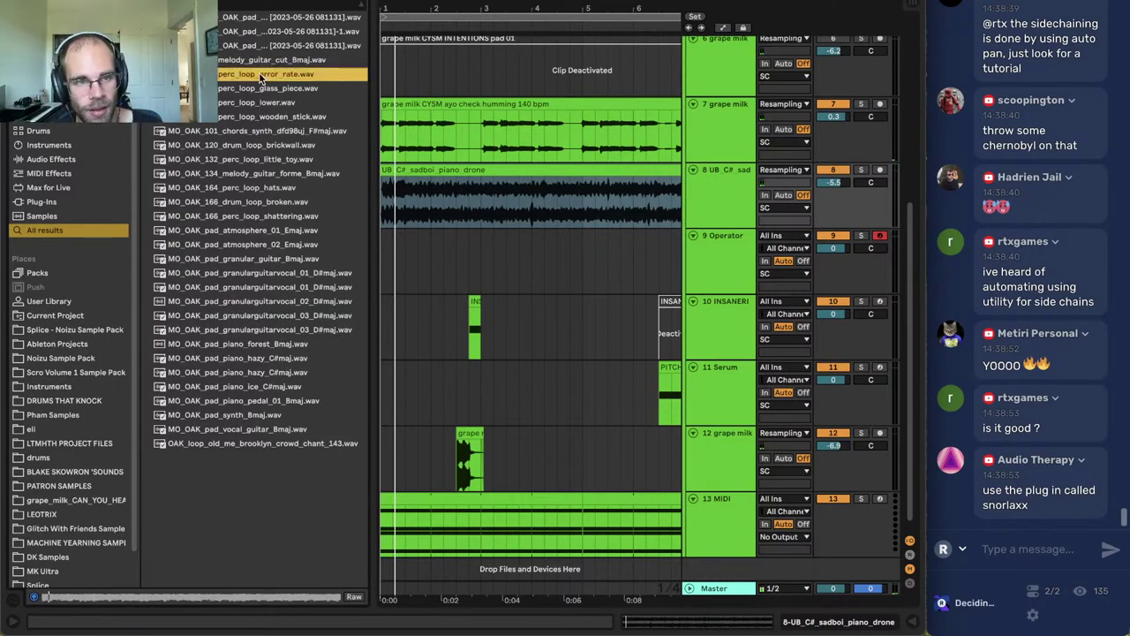
left_click(254, 117)
left_click(256, 130)
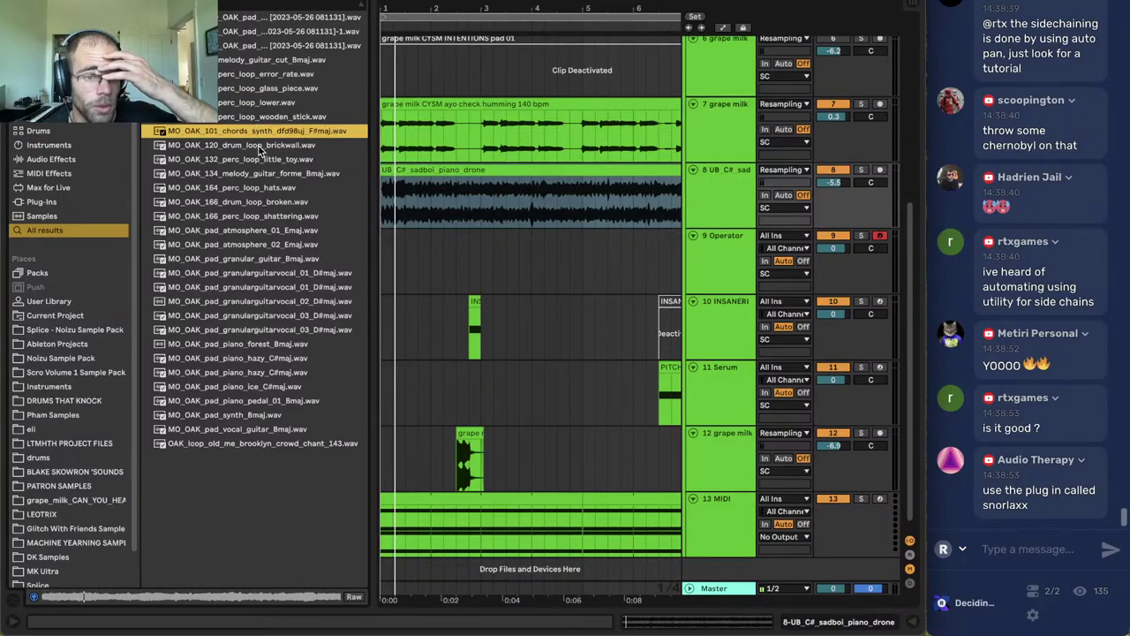
Replace the piano drone on track 8 with MO_OAK_pad_piano_hazy_C#maj.wav from bar 1 and lower the track volume to -8.2 dB.
left_click(280, 359)
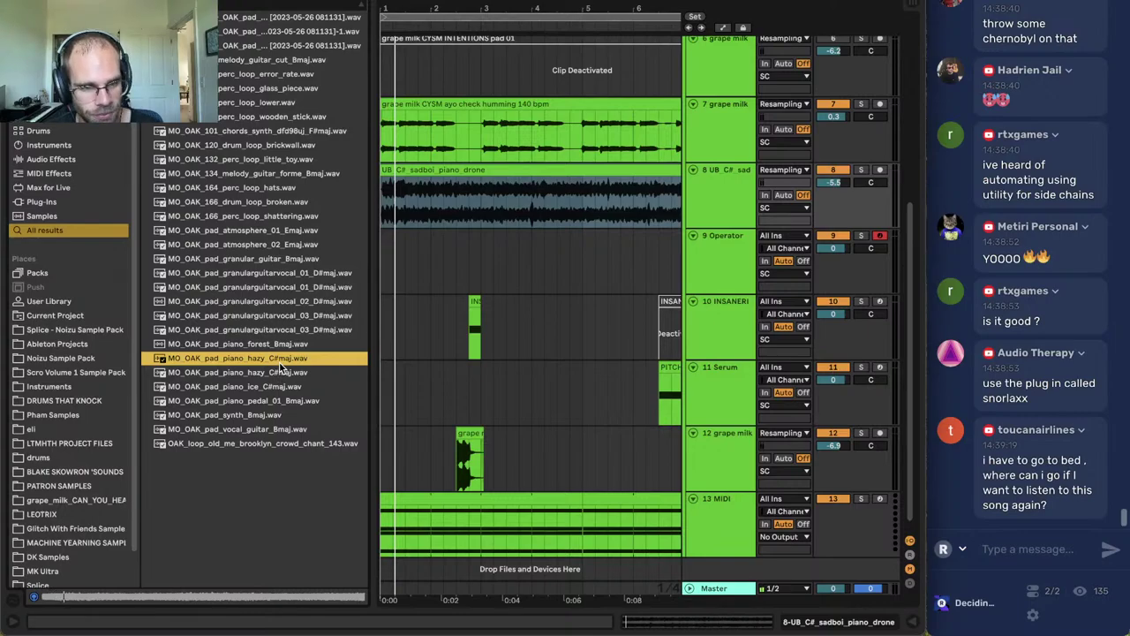
left_click_drag(271, 357, 394, 179)
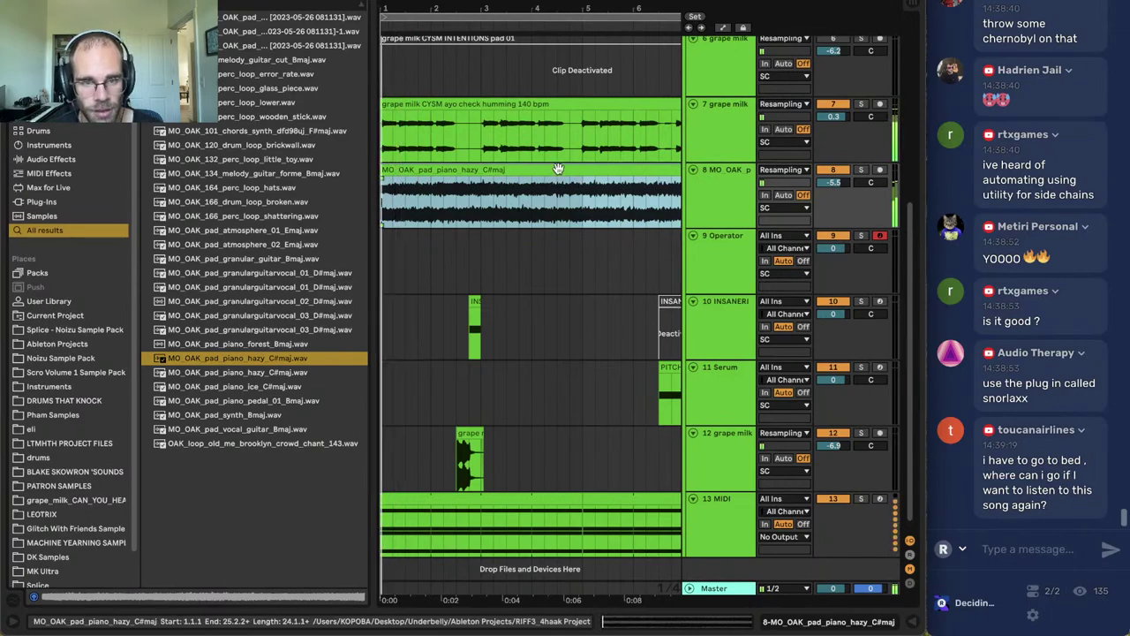
left_click(713, 187)
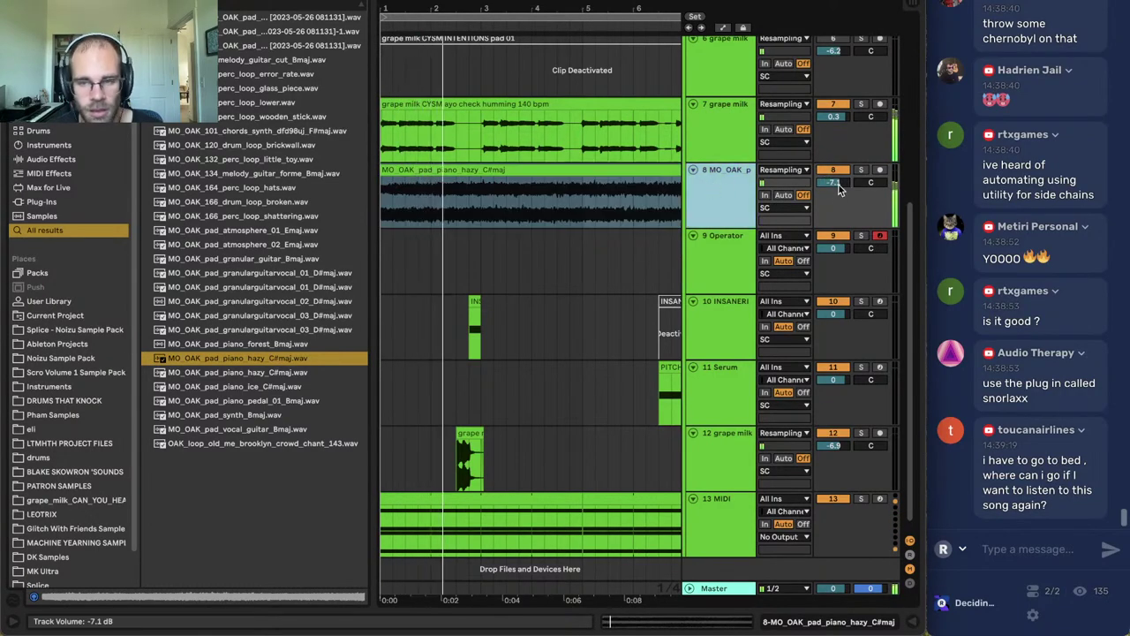
Copy the humming track's Auto Pan onto the hazy piano pad track and set its amount to 77.8%.
left_click(734, 146)
double_click(733, 146)
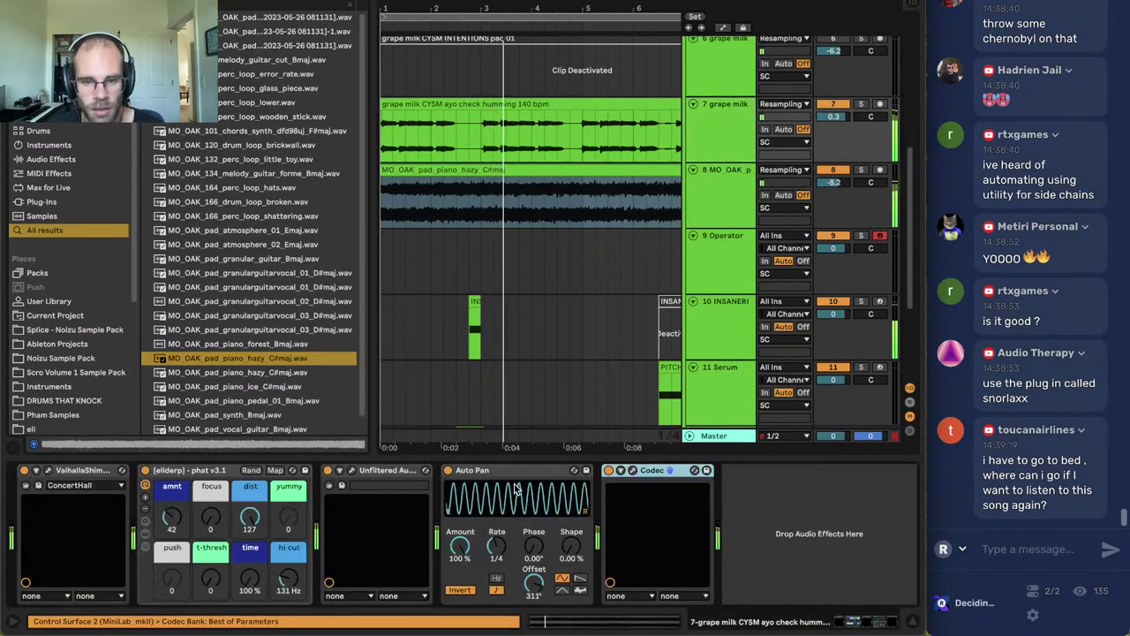
left_click(521, 472)
left_click(726, 196)
left_click(769, 500)
key("super+v")
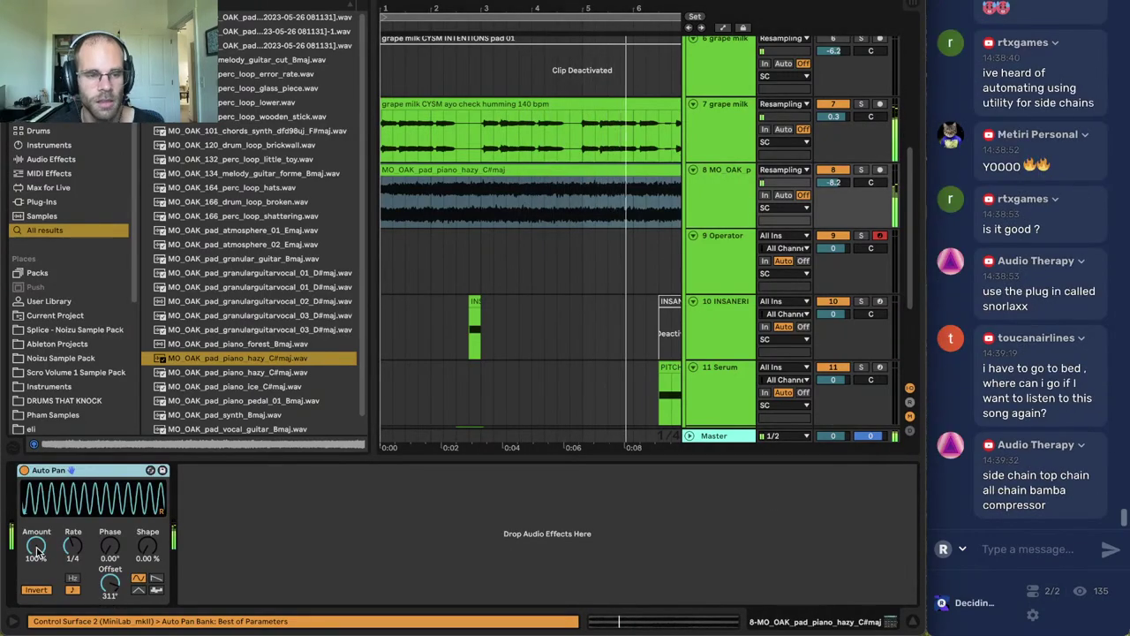
left_click_drag(36, 549, 38, 552)
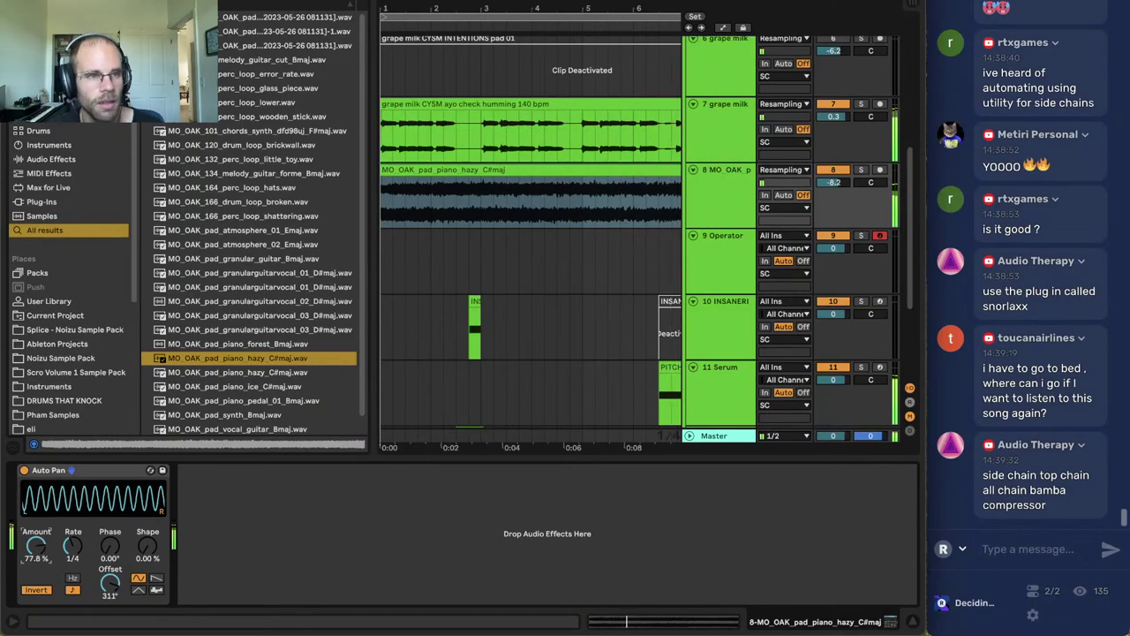
Delete the hazy piano pad from 6.3.1 to 7.1.1 and raise its Auto Pan amount to 100%.
key("alt+super+b")
key("alt+super+b")
left_click(266, 223)
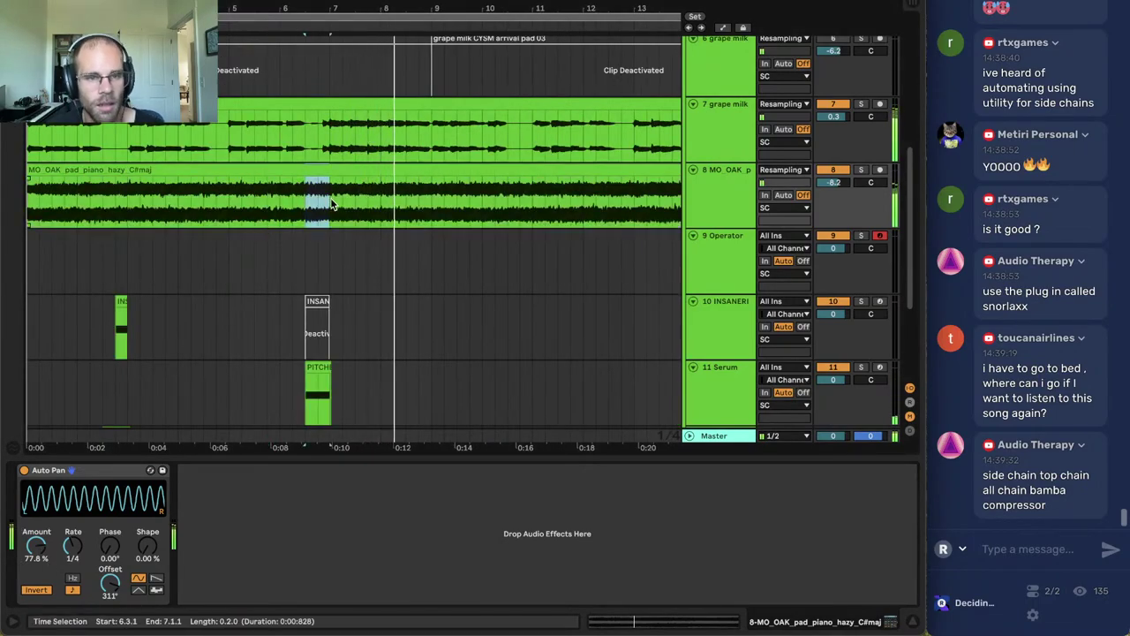
left_click_drag(304, 194, 331, 194)
key("Delete")
left_click_drag(37, 546, 39, 529)
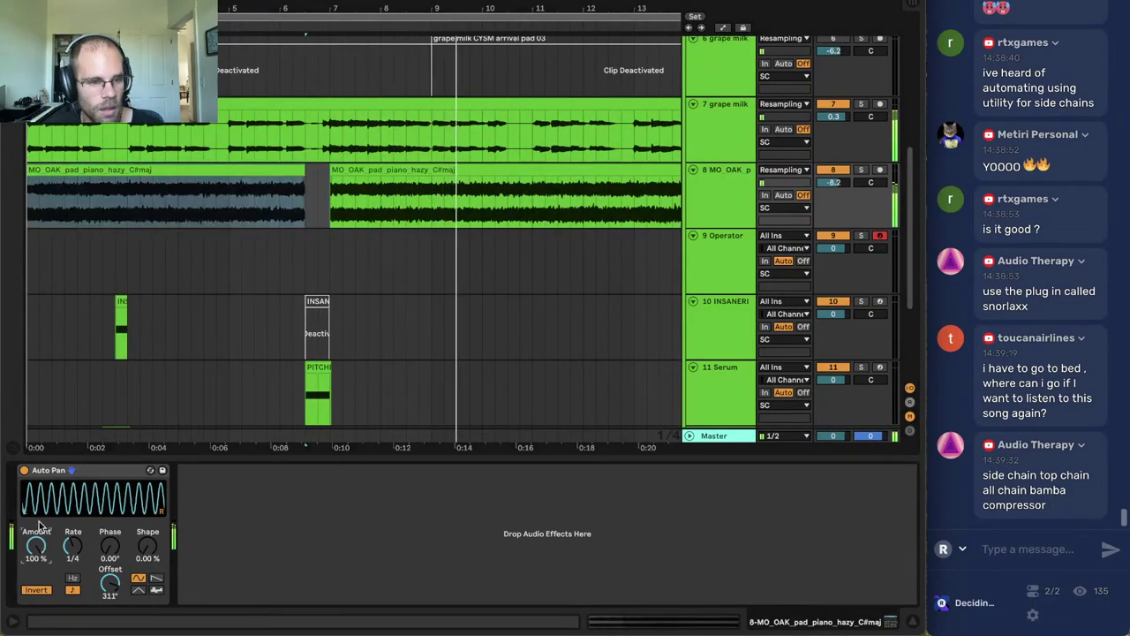
Lower the volume of the hazy piano pad track to -10.4 dB.
left_click(366, 171)
left_click(844, 184)
scroll(845, 182, "down", 3)
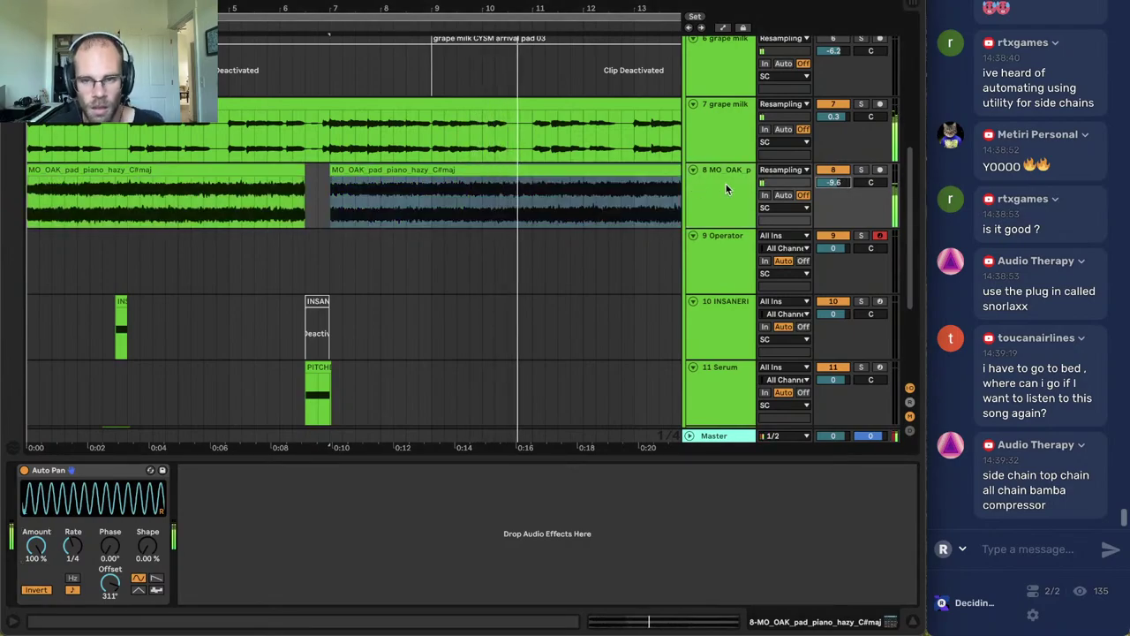
left_click_drag(835, 183, 834, 184)
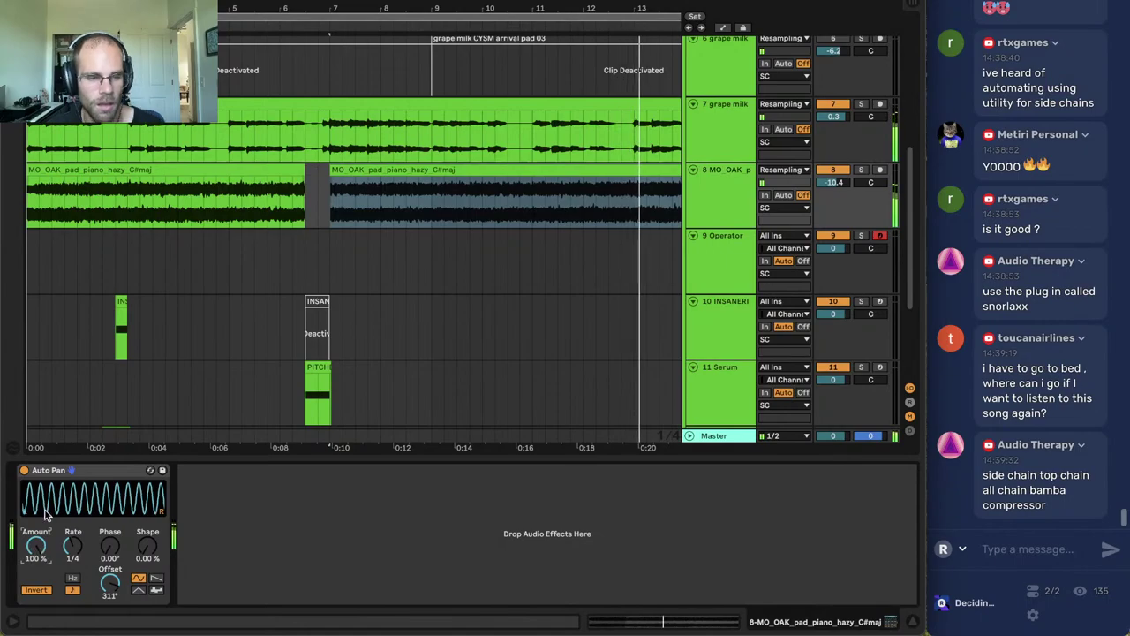
Find the PEEL plug-in in the browser and add it after Auto Pan on the hazy piano pad track.
key("super+alt+b")
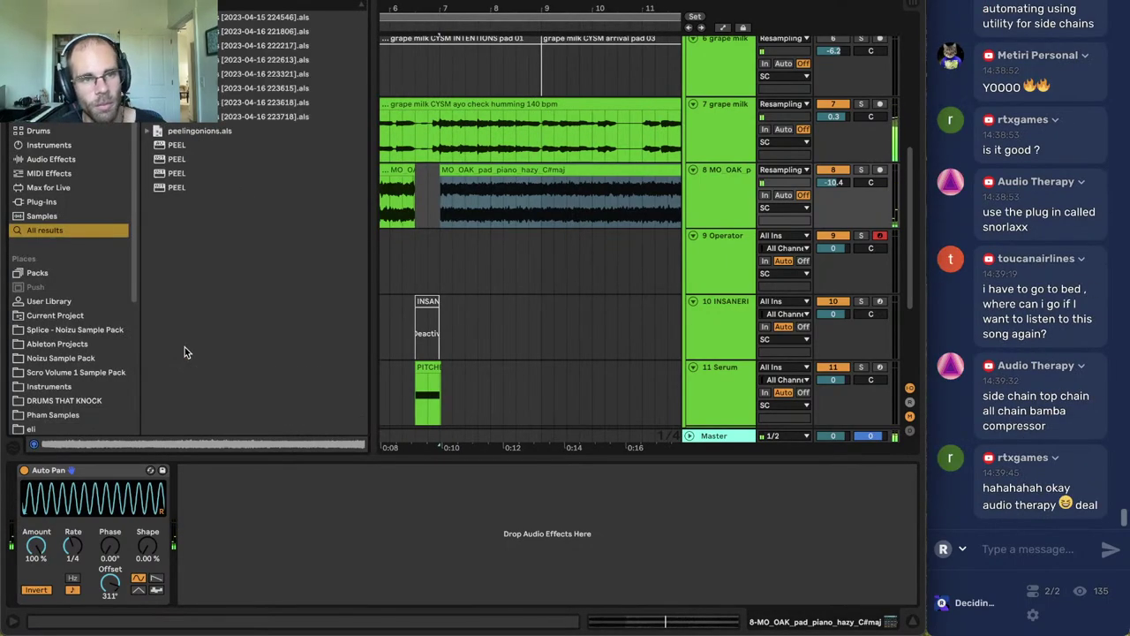
left_click(198, 189)
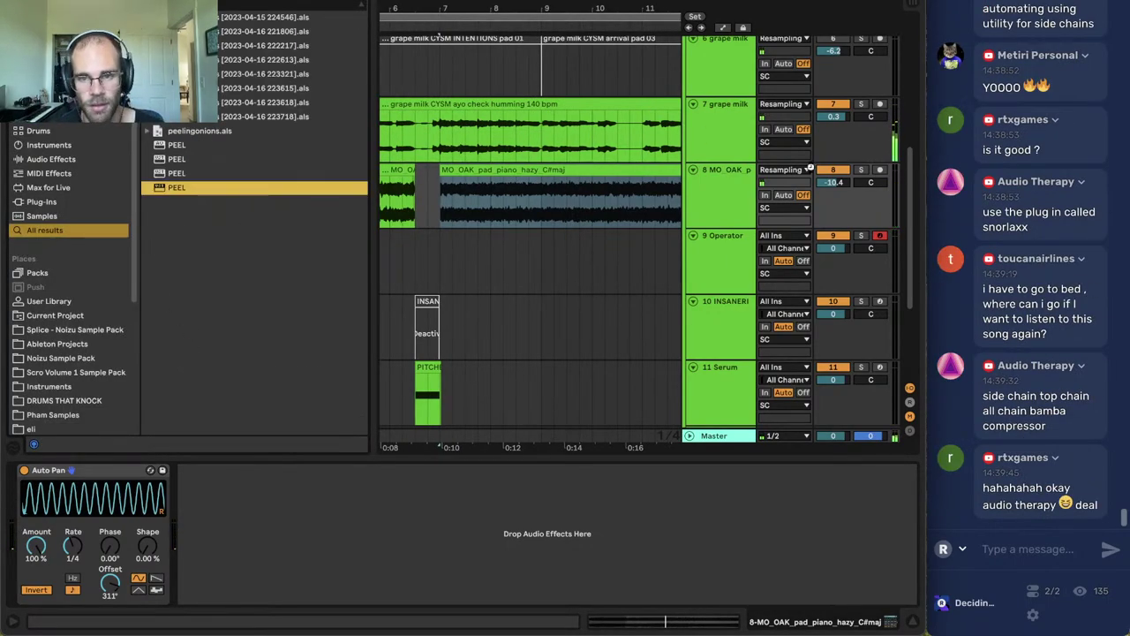
key("Return")
Isolate the pad's band from about 700 Hz to 2 kHz across the full stereo width in PEEL, and close the plug-in window and browser.
left_click_drag(160, 217, 456, 276)
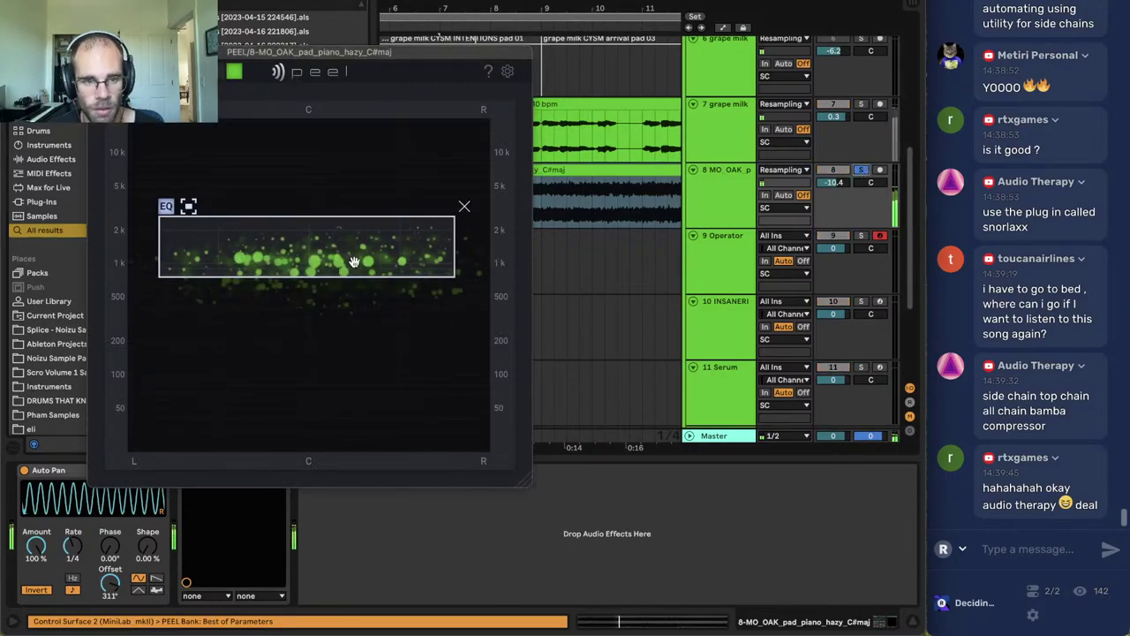
mouse_move(353, 262)
left_mouse_down()
mouse_move(353, 306)
mouse_move(351, 267)
left_mouse_up()
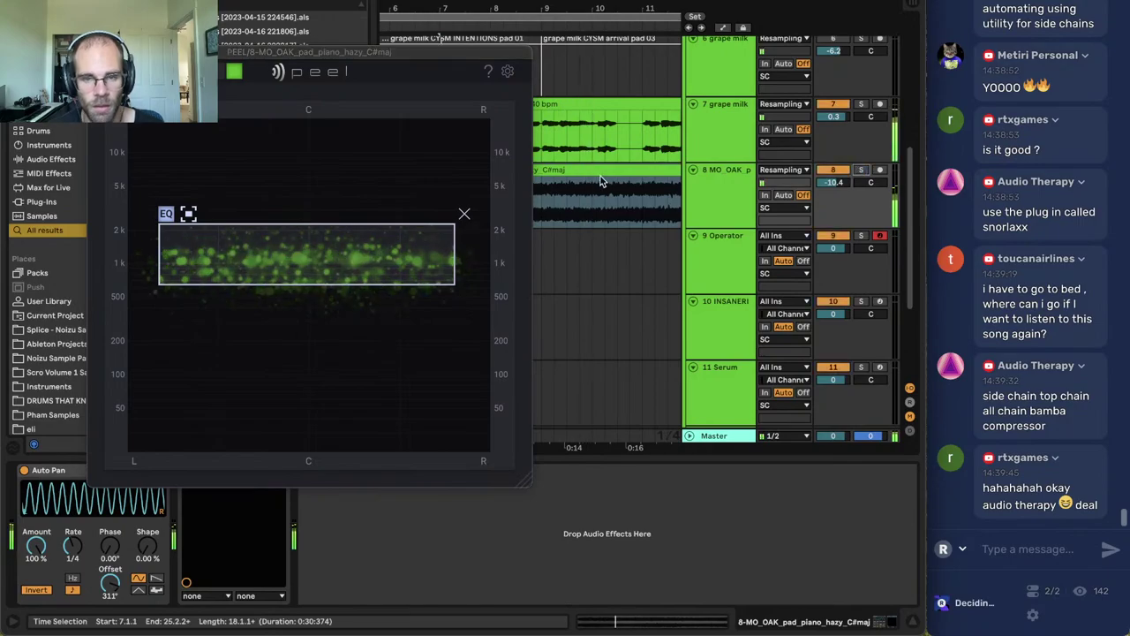
left_click_drag(159, 256, 128, 256)
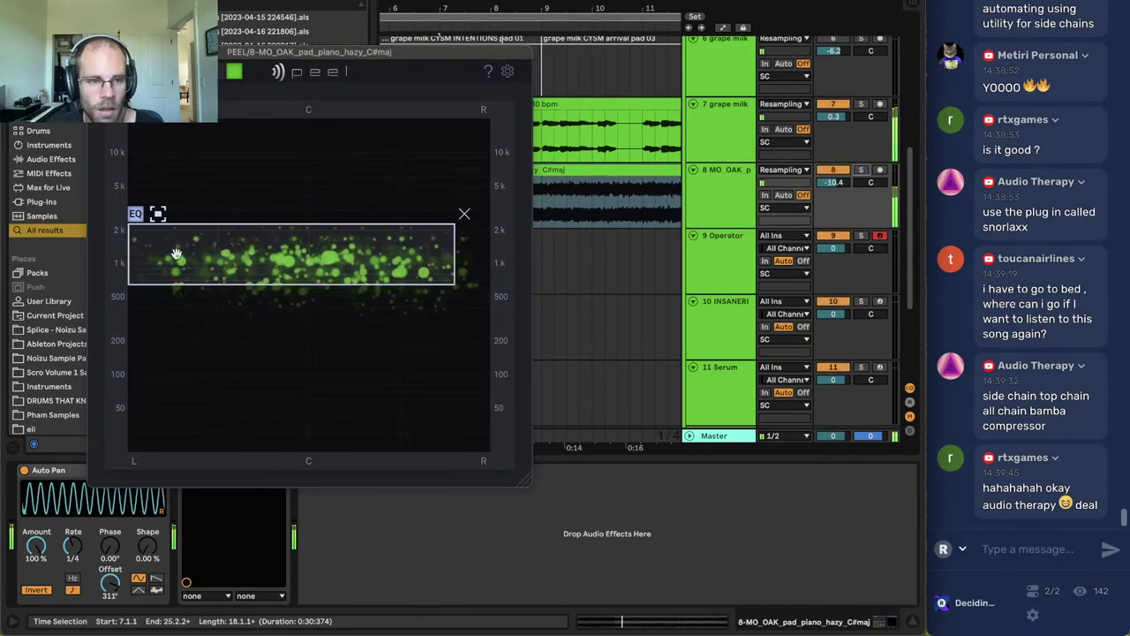
left_click_drag(455, 256, 490, 257)
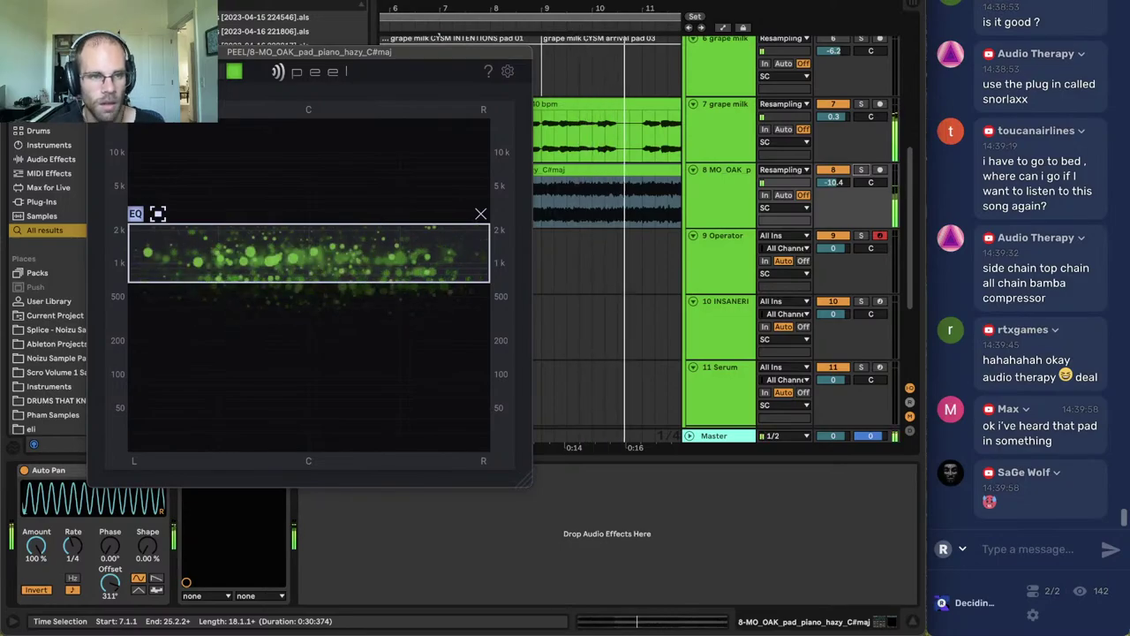
left_click(97, 52)
left_click(14, 5)
Reduce the Auto Pan amount on the grape milk humming track to 73.8%.
left_click(700, 147)
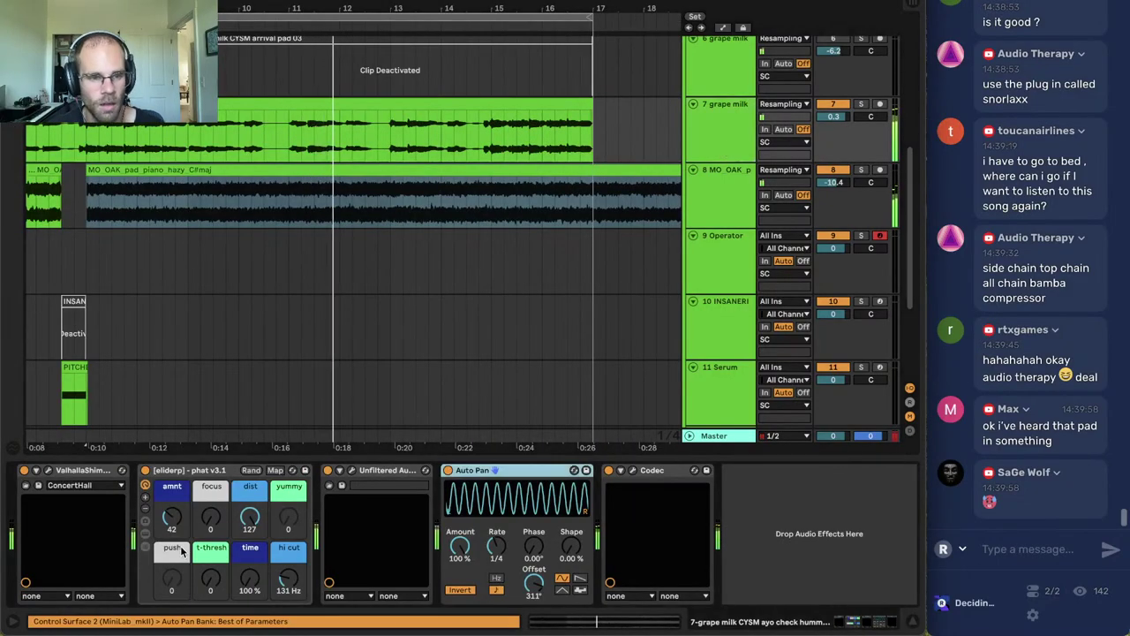
left_click_drag(462, 555, 461, 545)
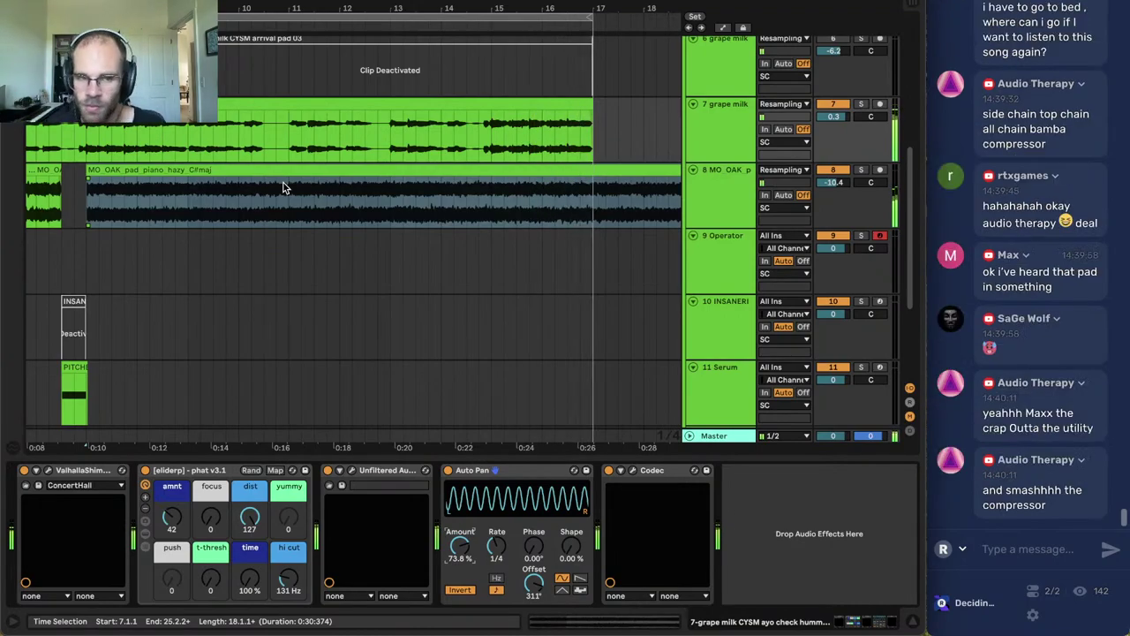
Lower the volume of the grape milk humming track to -0.5 dB while playing the arrangement.
scroll(169, 257, "left", 5)
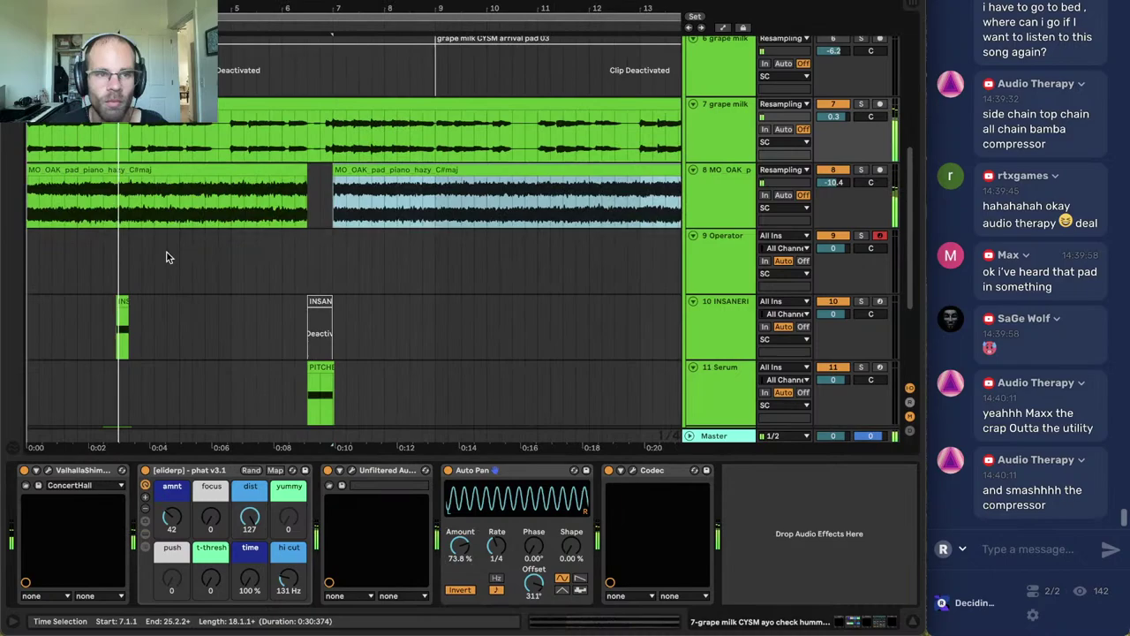
left_click(190, 173)
left_click(829, 155)
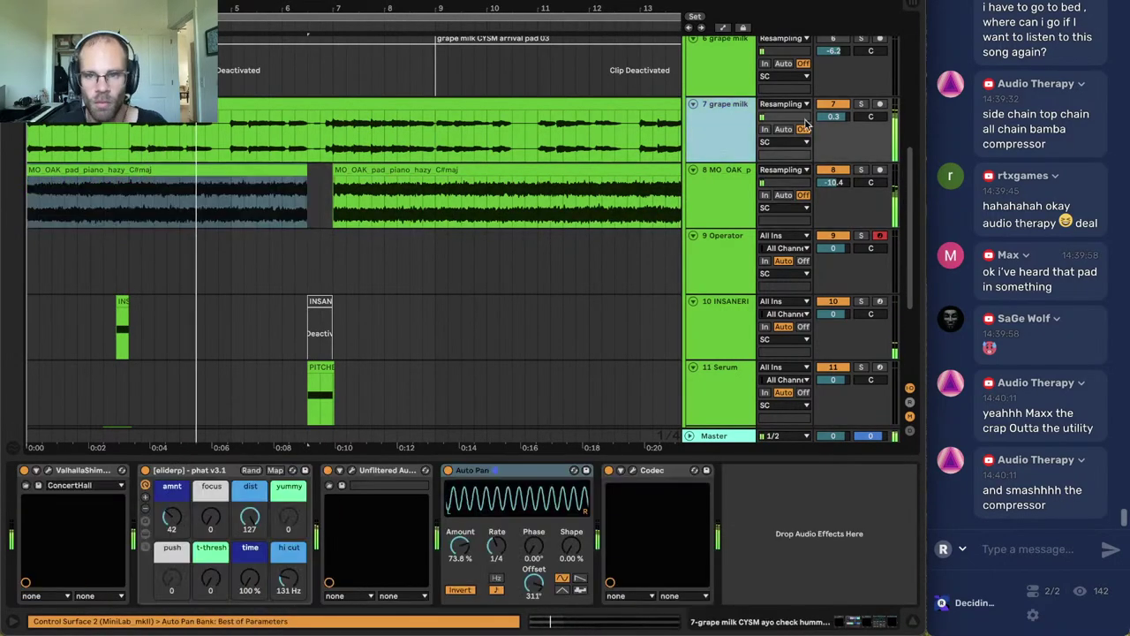
scroll(509, 250, "up", 1)
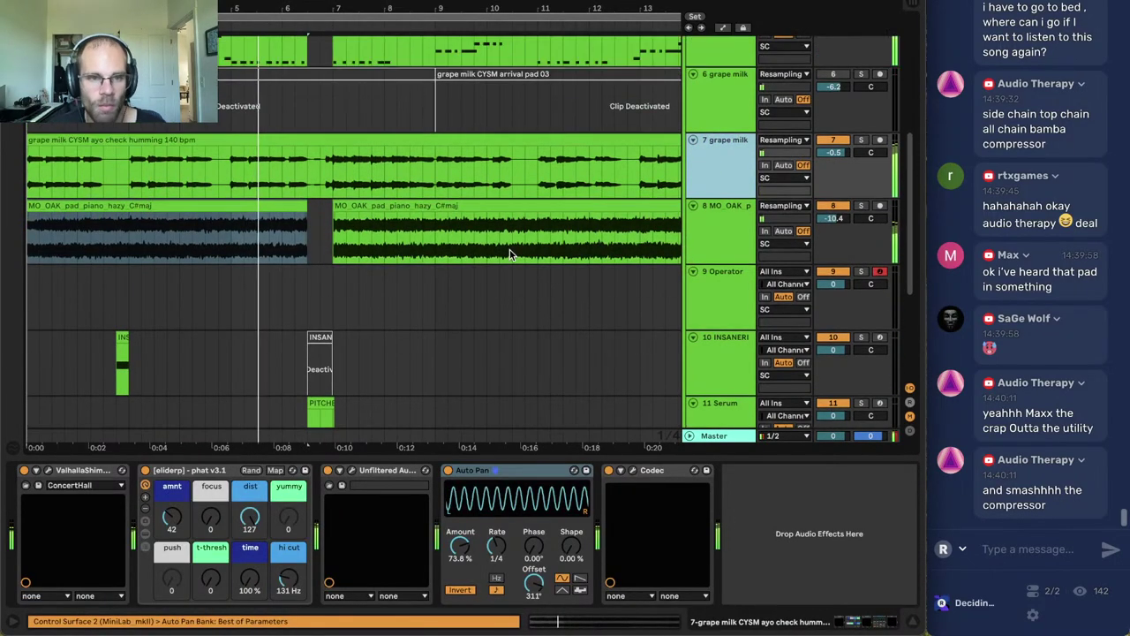
Split the second MO_OAK_pad_piano_hazy clip at bar 9 and deactivate the part after the split.
left_click(363, 271)
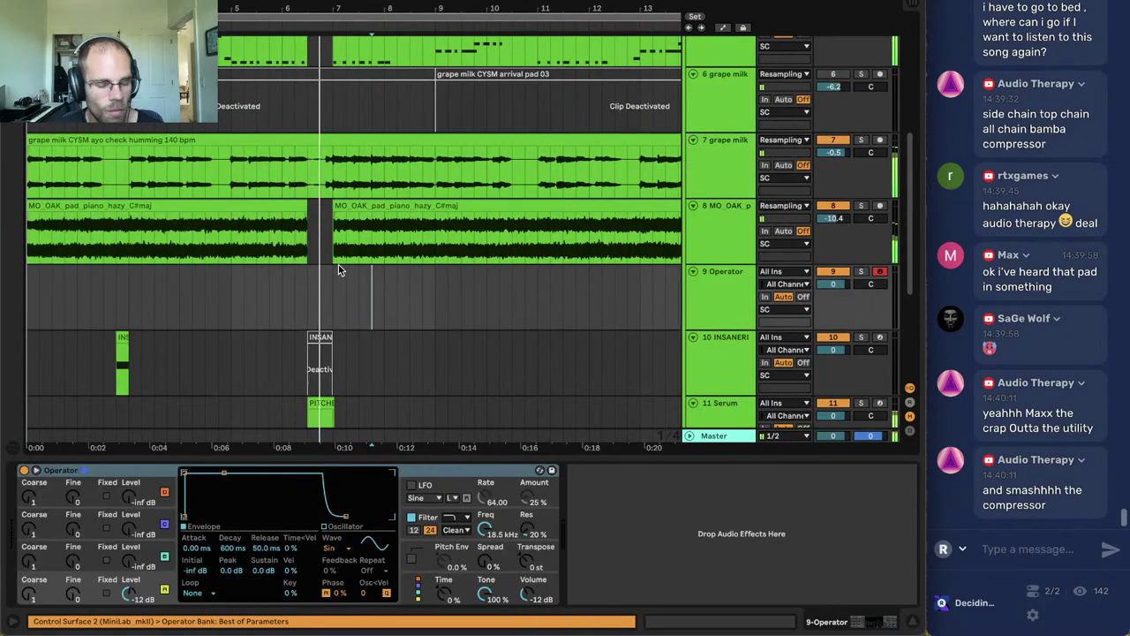
left_click(341, 270)
left_click(457, 212)
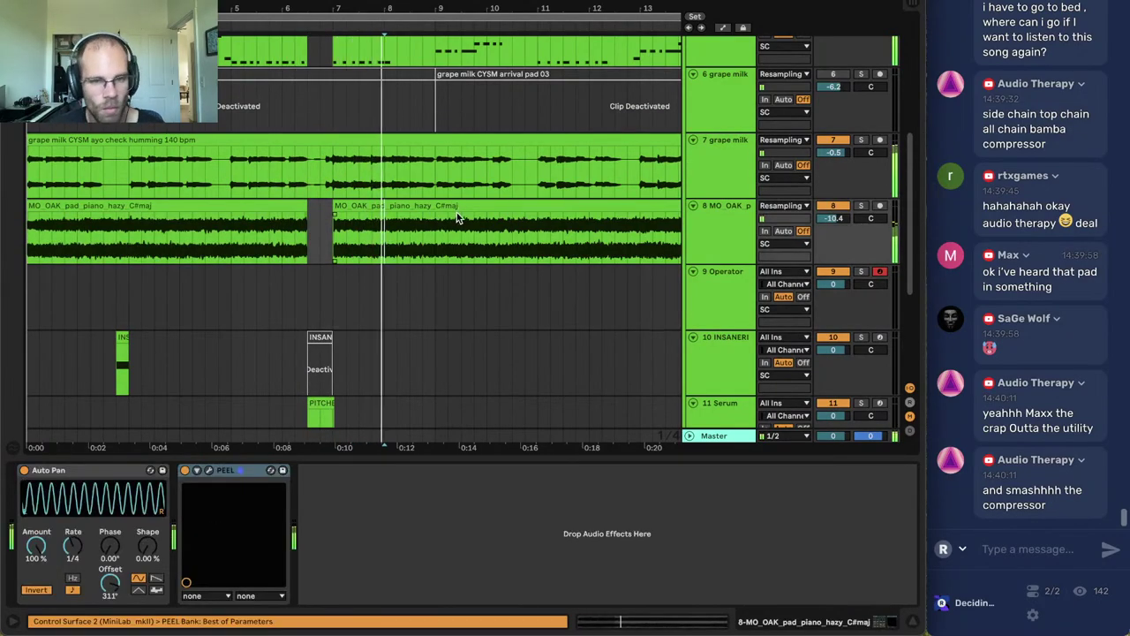
key("ctrl+e")
left_click(461, 206)
key("0")
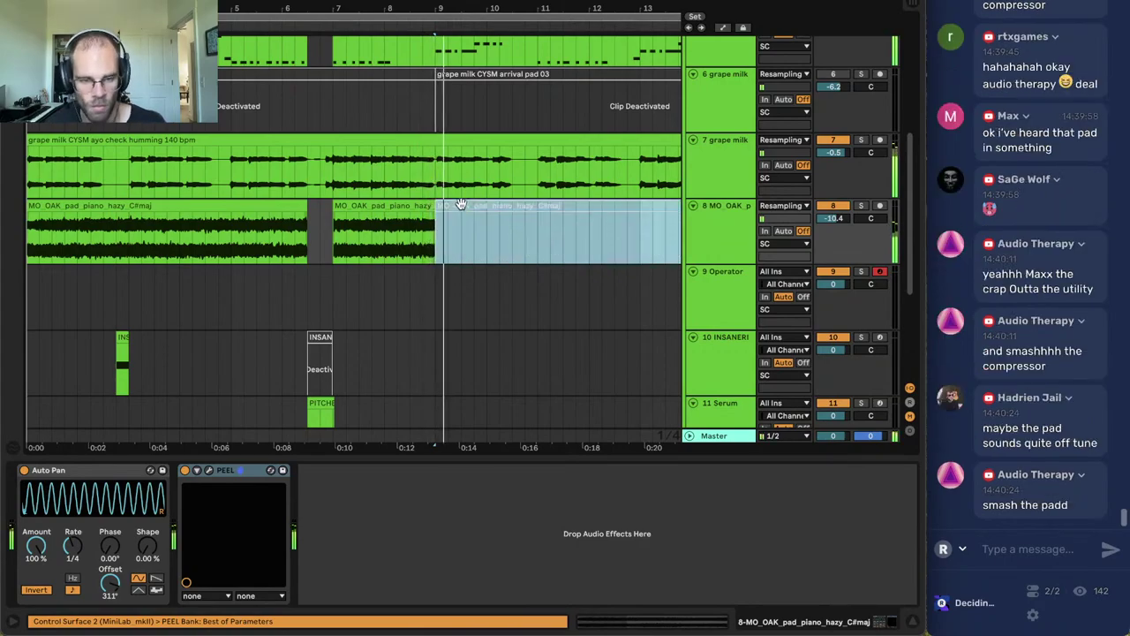
Play the arrangement from bar 9 and inspect the notes of the METALLIC STAB clip that starts there.
scroll(531, 205, "down", 2)
scroll(531, 205, "up", 4)
left_click(384, 251)
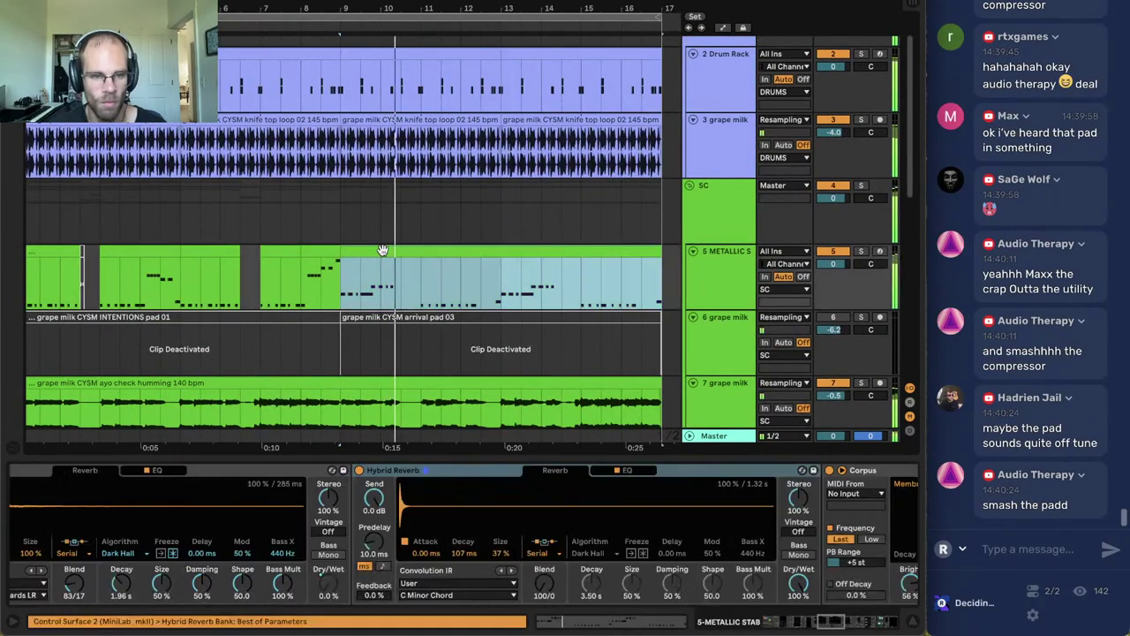
key("Left")
key("space")
key("space")
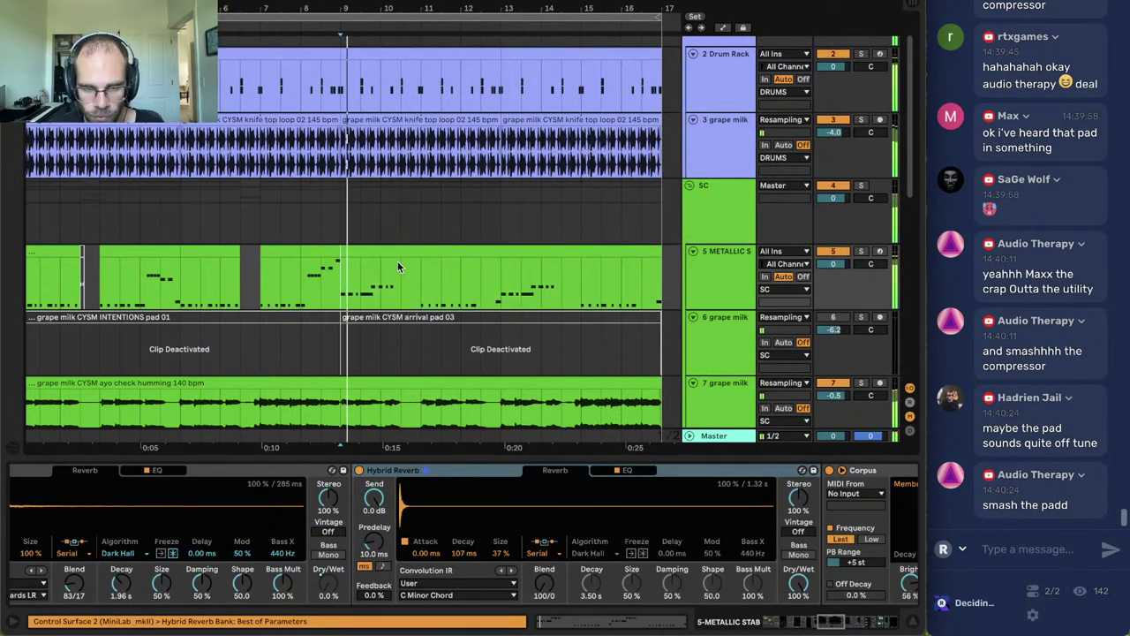
double_click(401, 253)
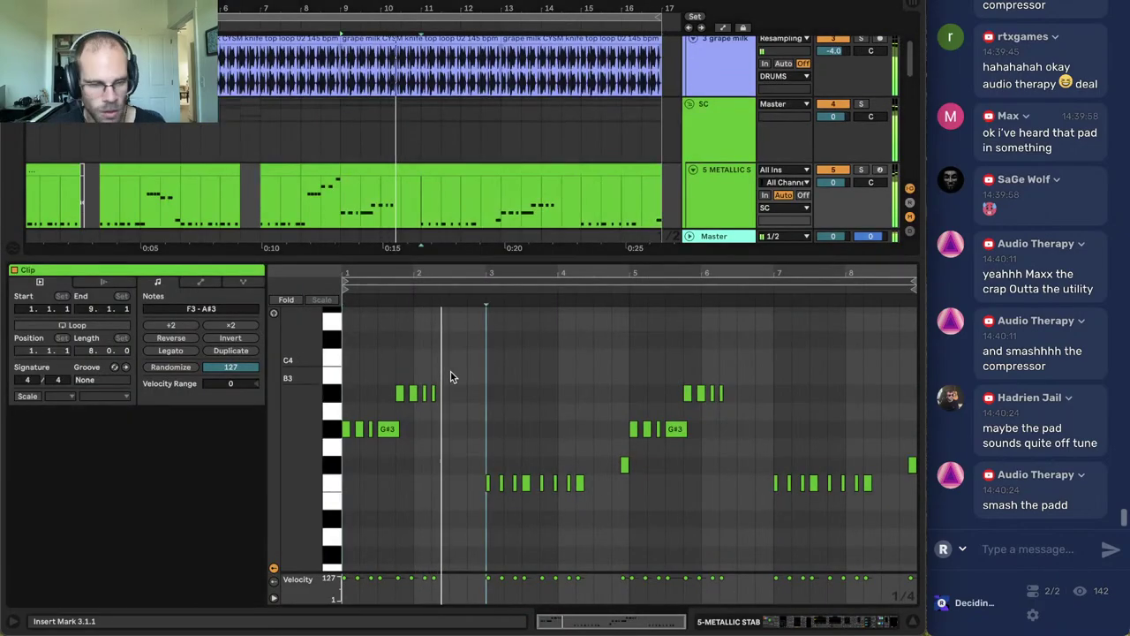
left_click(827, 626)
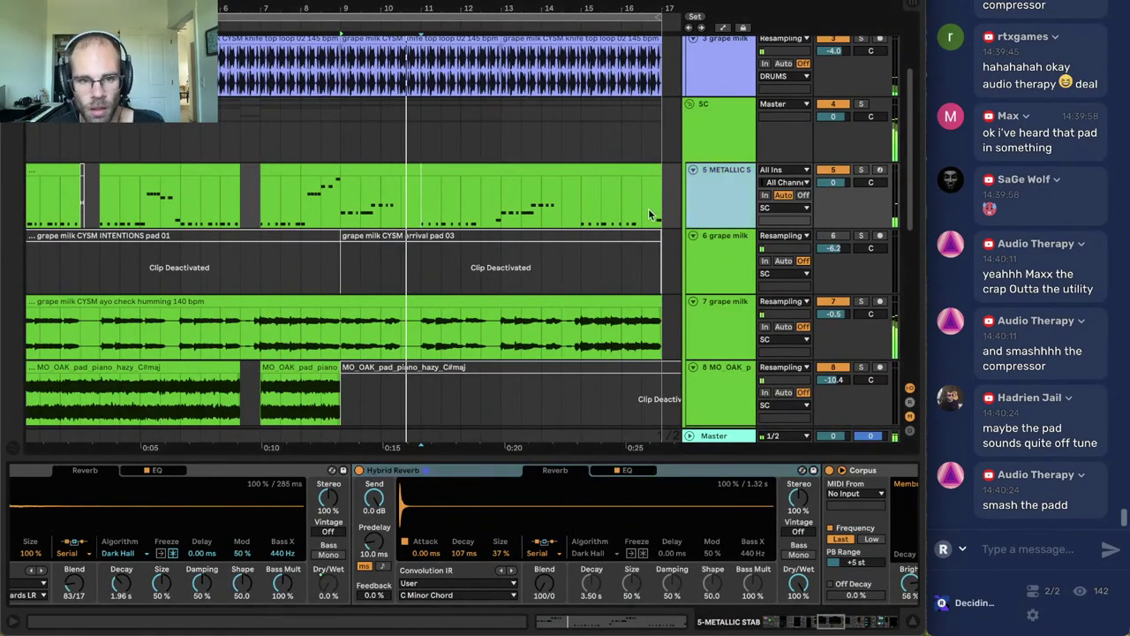
left_click(304, 263)
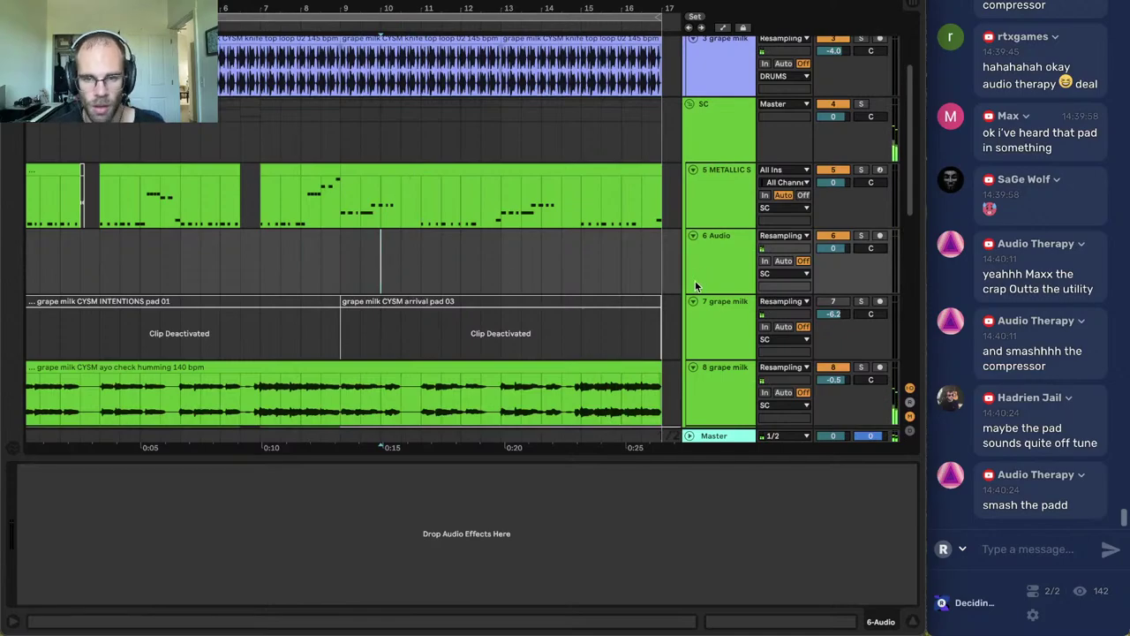
left_click(718, 265)
key("Delete")
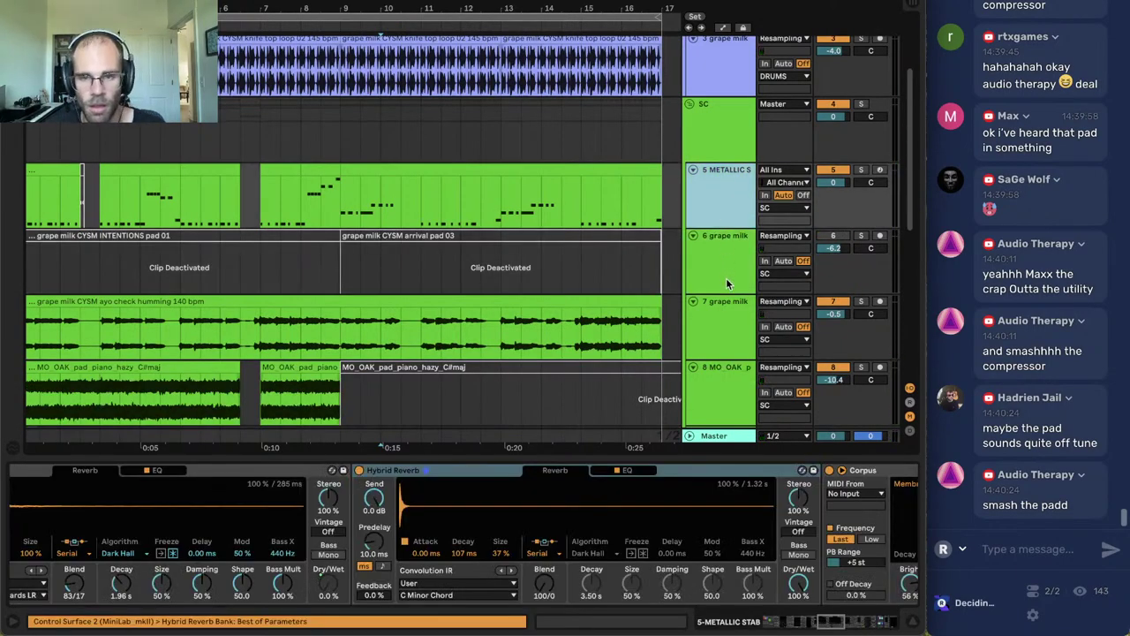
Insert a new MIDI track below METALLIC STAB and play the PITCHBENDBASS clip on the Serum track.
key("super+shift+t")
scroll(721, 279, "down", 4)
scroll(371, 354, "down", 2)
left_click(250, 358)
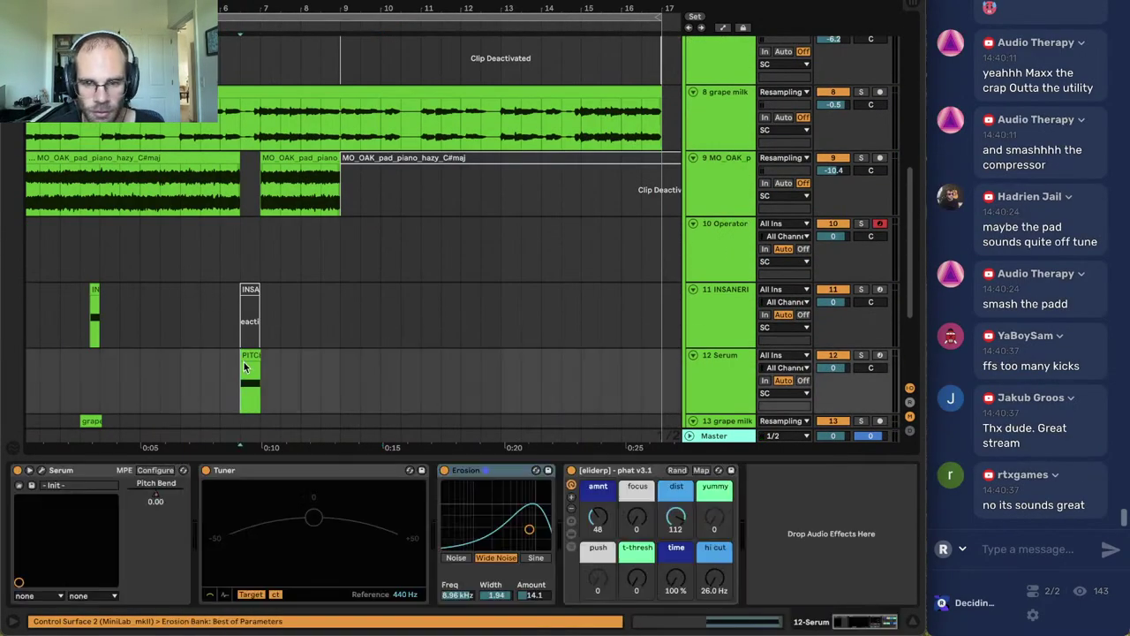
key("space")
left_click(729, 386)
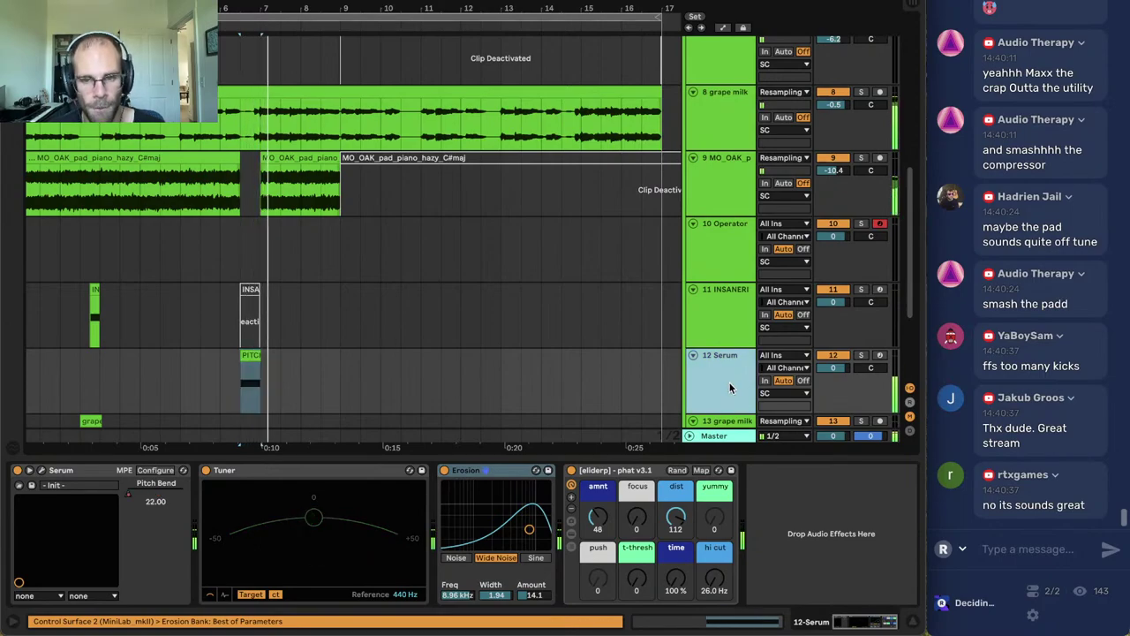
key("ctrl+d")
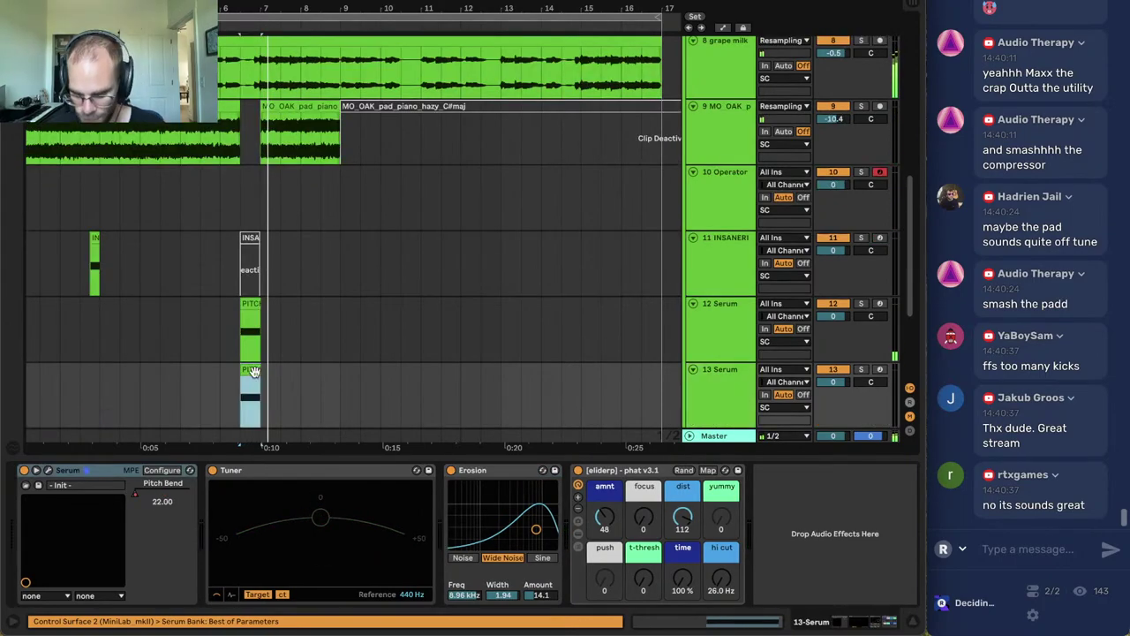
key("ctrl+z")
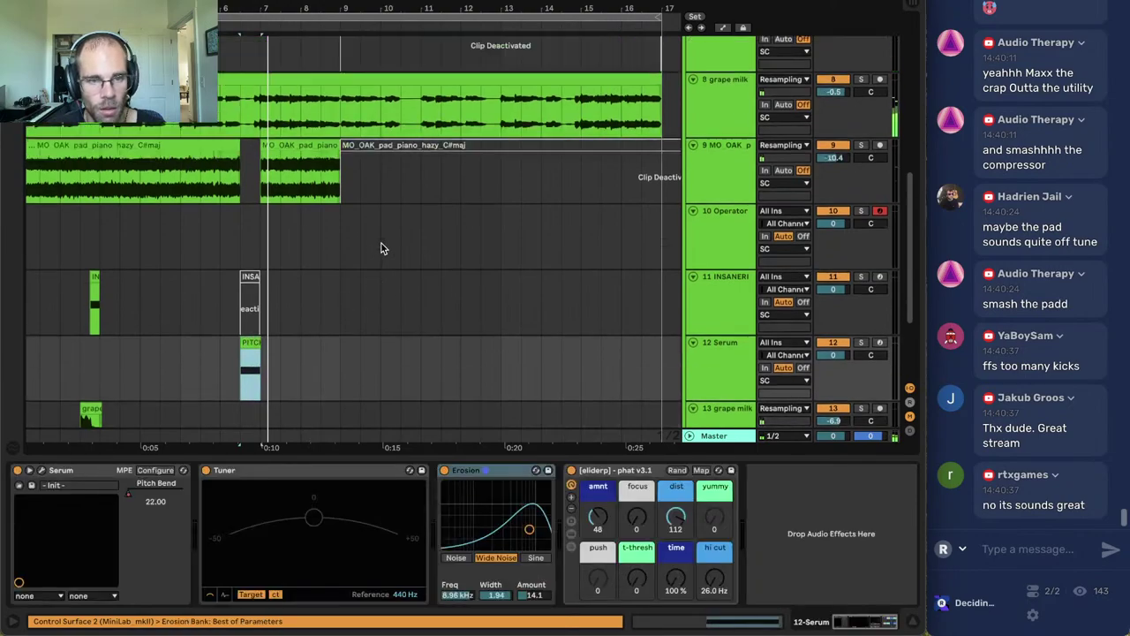
Move the Serum track up to directly below METALLIC STAB and play the arrangement.
left_click(715, 396)
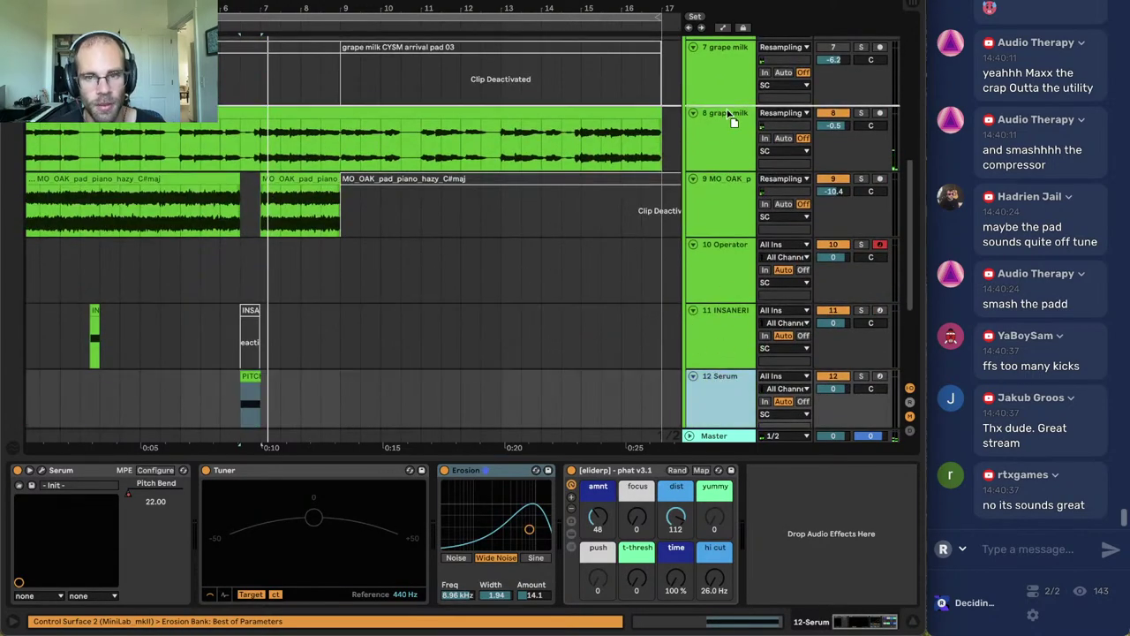
left_click_drag(715, 396, 731, 97)
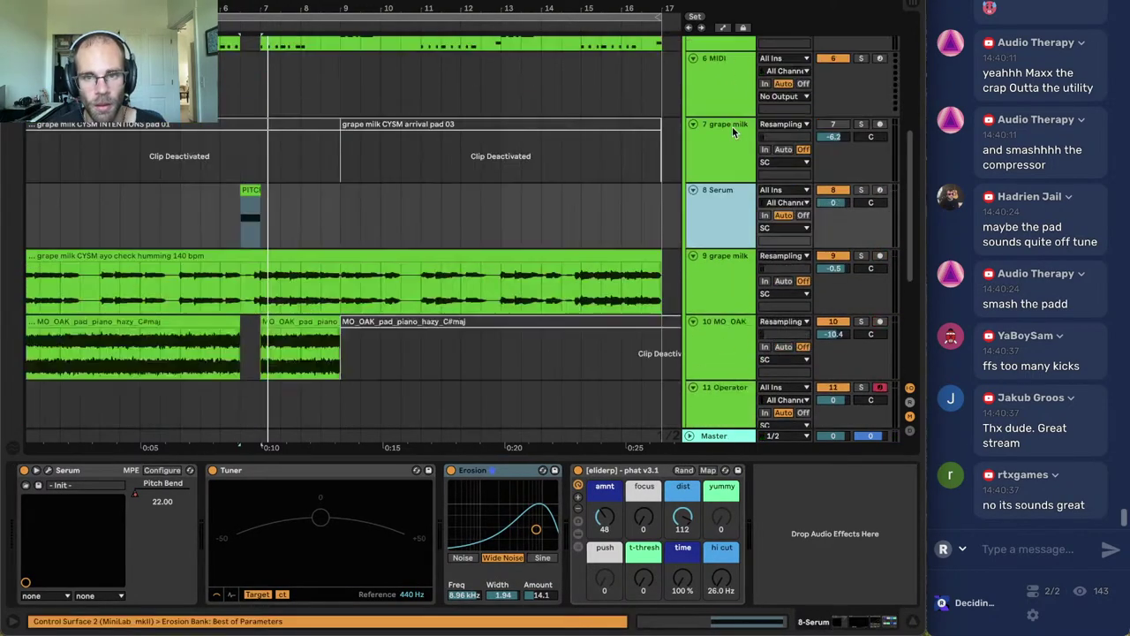
left_click_drag(726, 251, 722, 104)
key("space")
scroll(569, 250, "up", 3)
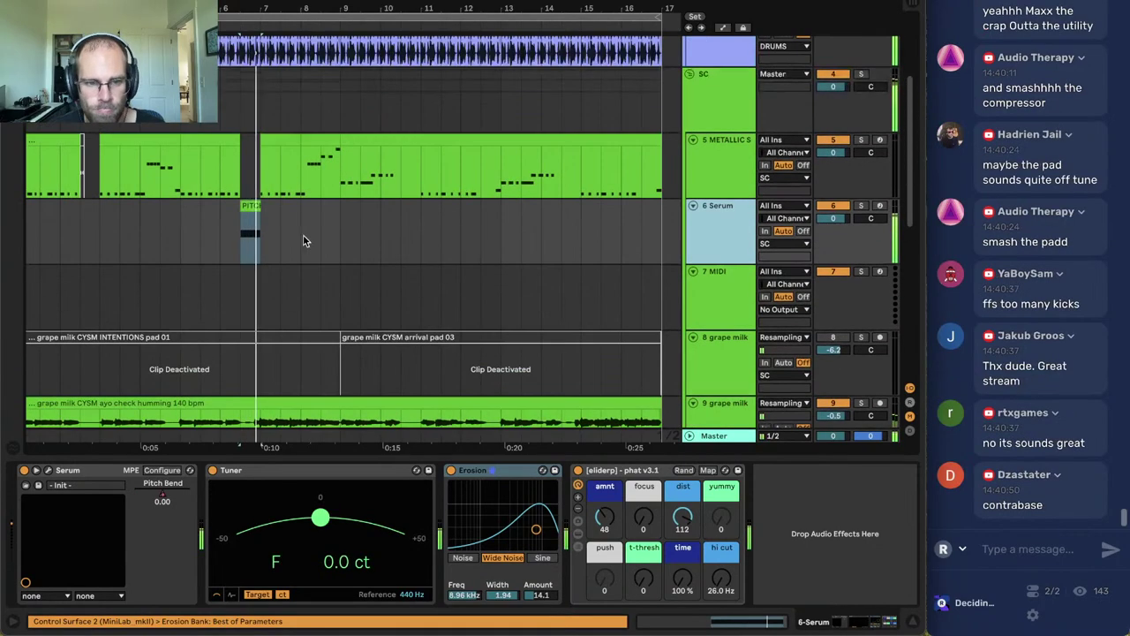
Copy the PITCHBENDBASS clip on the Serum track to 10.3.1.
left_click(249, 207)
scroll(281, 231, "up", 3)
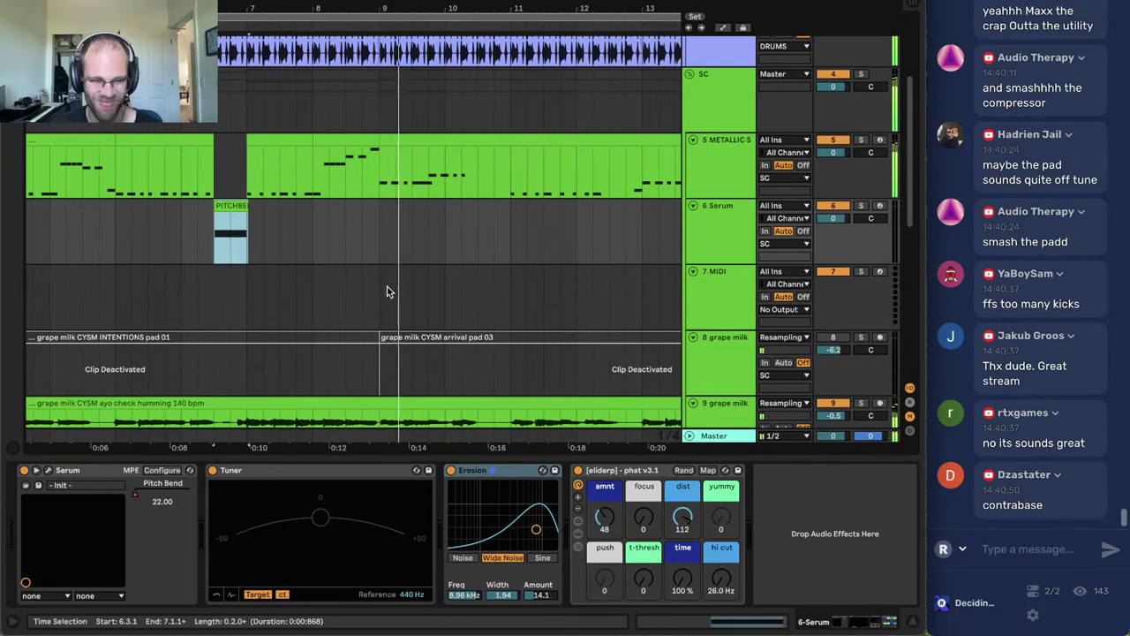
left_click(445, 230)
key("super+v")
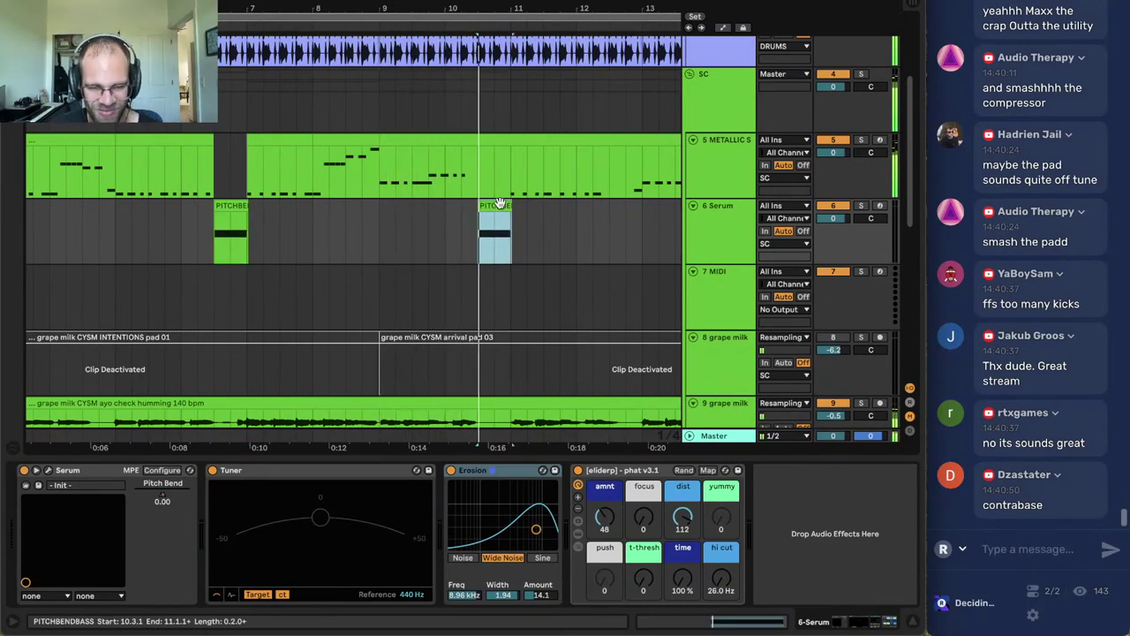
Raise the note in the PITCHBENDBASS clip at 10.3.1 to A#0 and play the passage leading into it.
double_click(500, 204)
left_click(459, 329)
key("space")
key("space")
left_click_drag(436, 564, 441, 471)
left_click(422, 189)
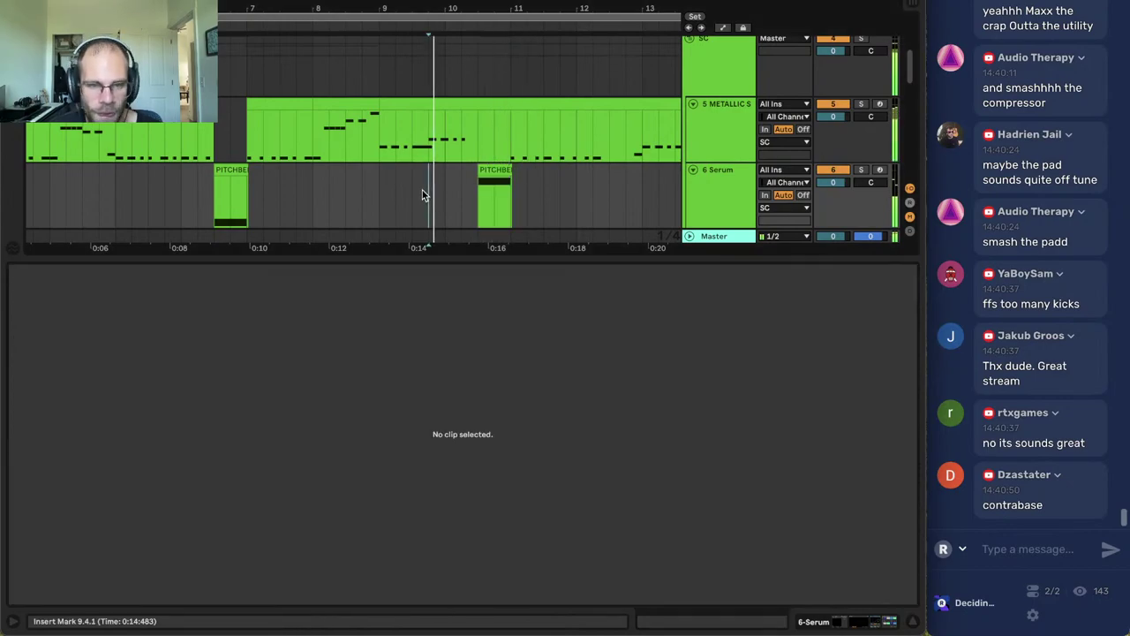
Copy the A#0 PITCHBENDBASS clip on the Serum track to 12.3.1.
left_click(491, 168)
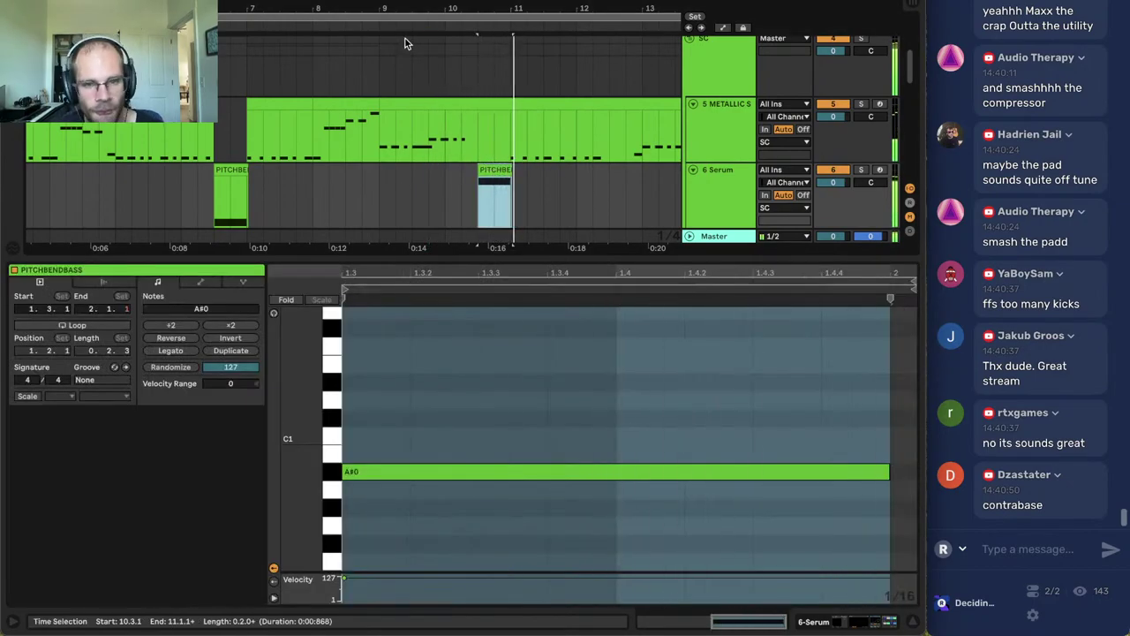
left_click_drag(406, 10, 309, 8)
left_click(502, 180)
key("ctrl+v")
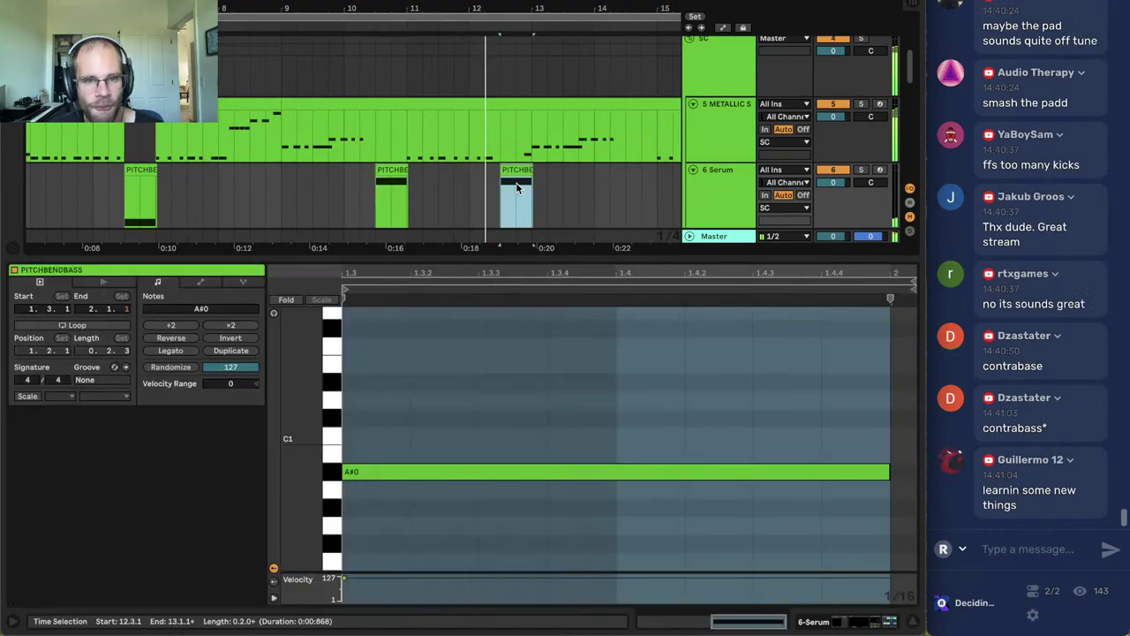
Lower the note in the PITCHBENDBASS clip at 12.3.1 to F0 and play it.
left_click(519, 182)
left_click(515, 167)
left_click_drag(381, 476, 396, 570)
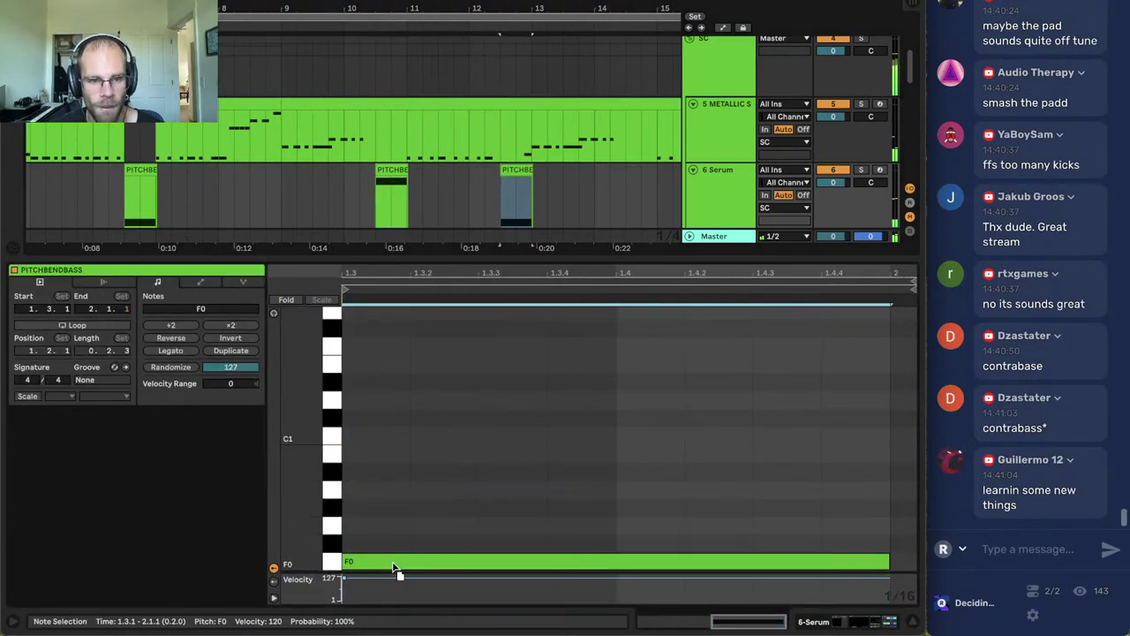
key("space")
Duplicate the Serum track's section from bar 9, including both copied bass clips, so it repeats from bar 13.
left_click(588, 192)
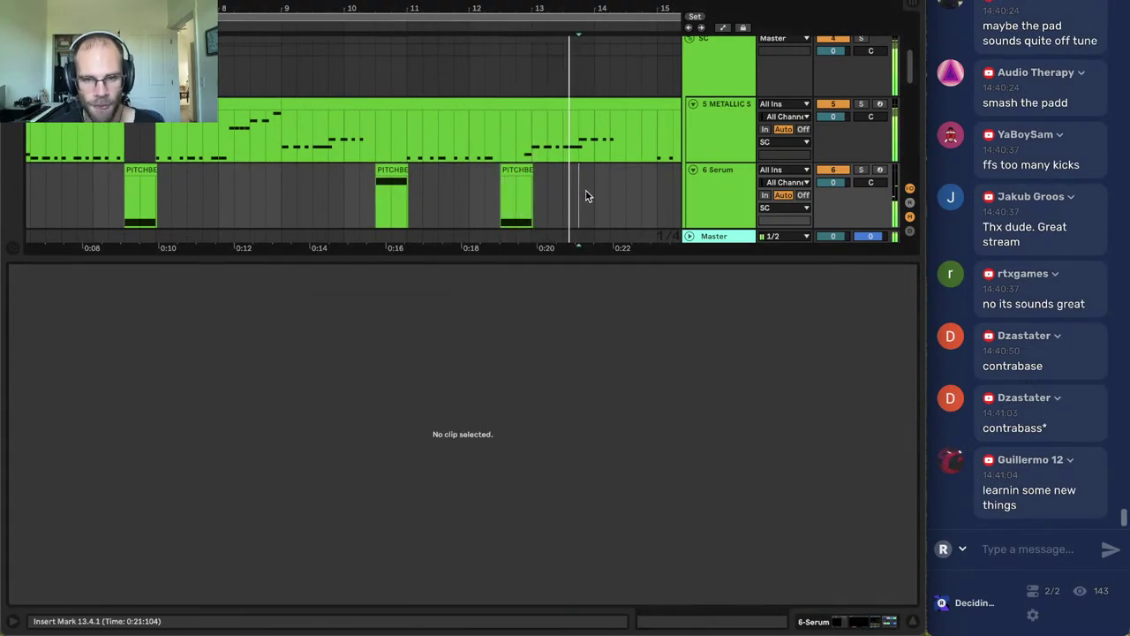
scroll(523, 189, "down", 2)
left_click_drag(310, 179, 421, 181)
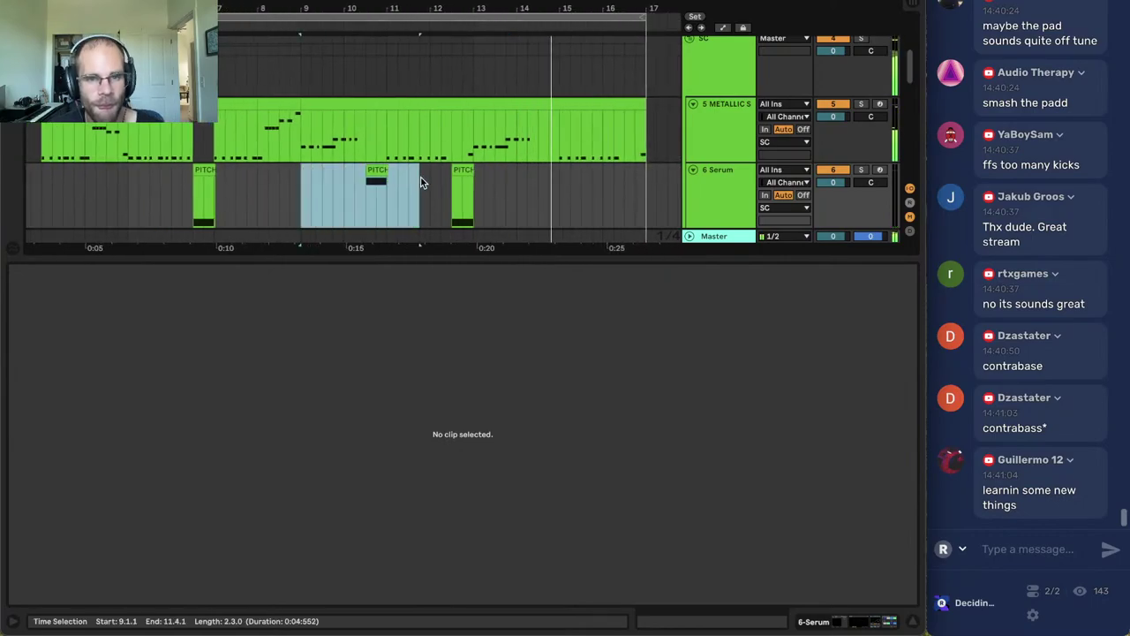
key("ctrl+d")
Shorten the A#0 note in the Serum track's bass clip at bar 14.3 so it ends at 1.4.
left_click(527, 172)
left_click(545, 185)
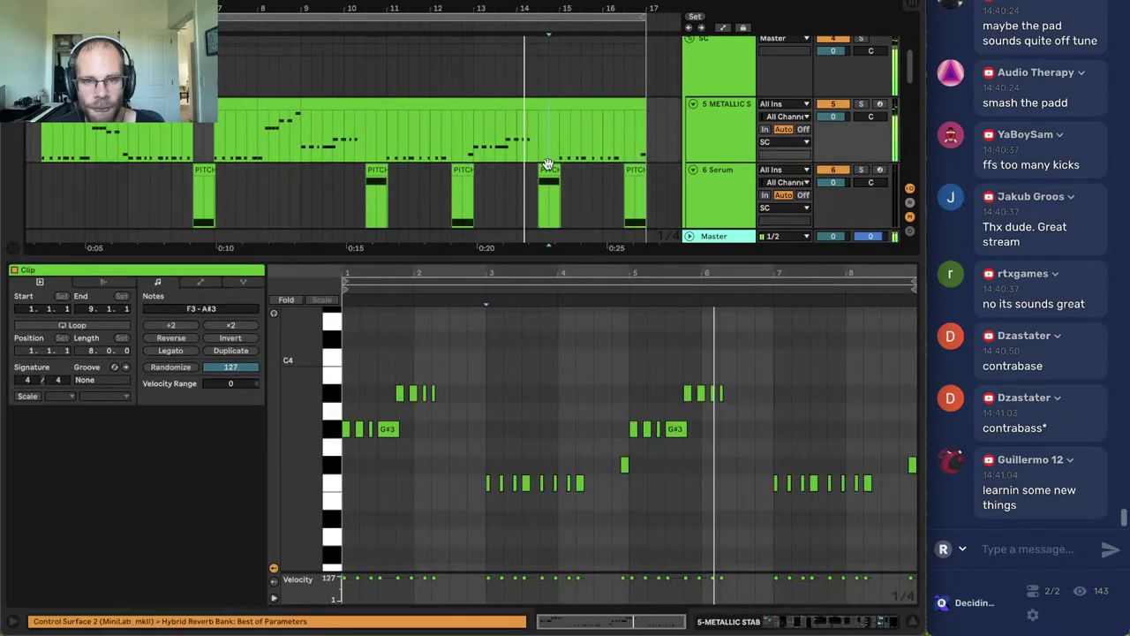
left_click(559, 393)
key("space")
key("b")
left_click(663, 472)
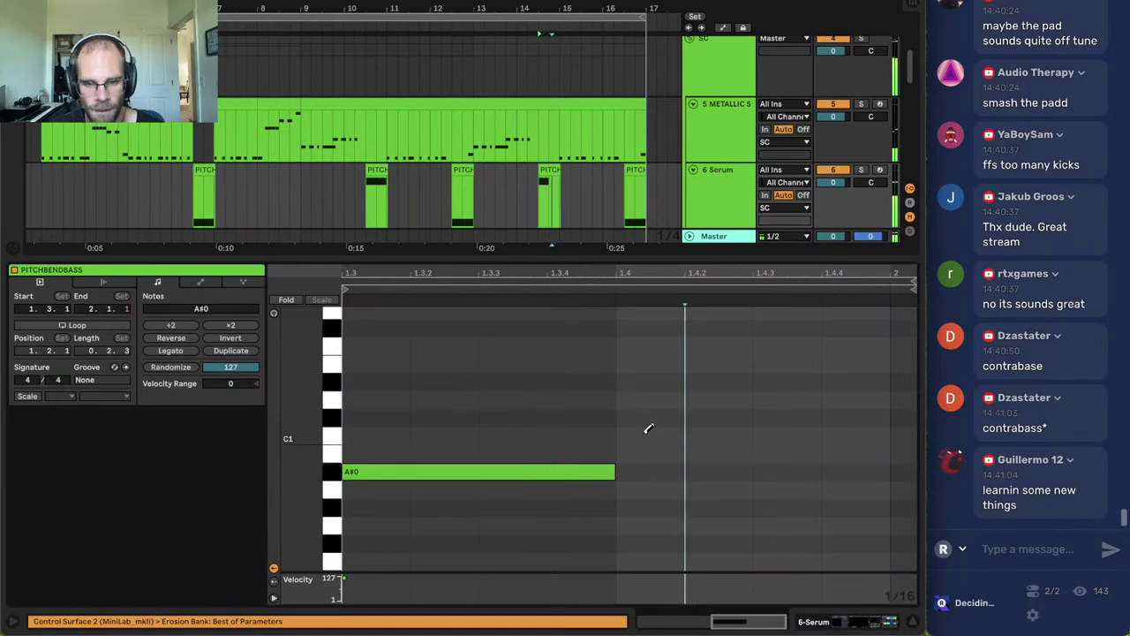
Draw a C1 note from 1.4 to 2 in the same bass clip and return to the device view.
left_click(646, 433)
key("b")
left_click_drag(682, 437, 887, 448)
left_click(758, 495)
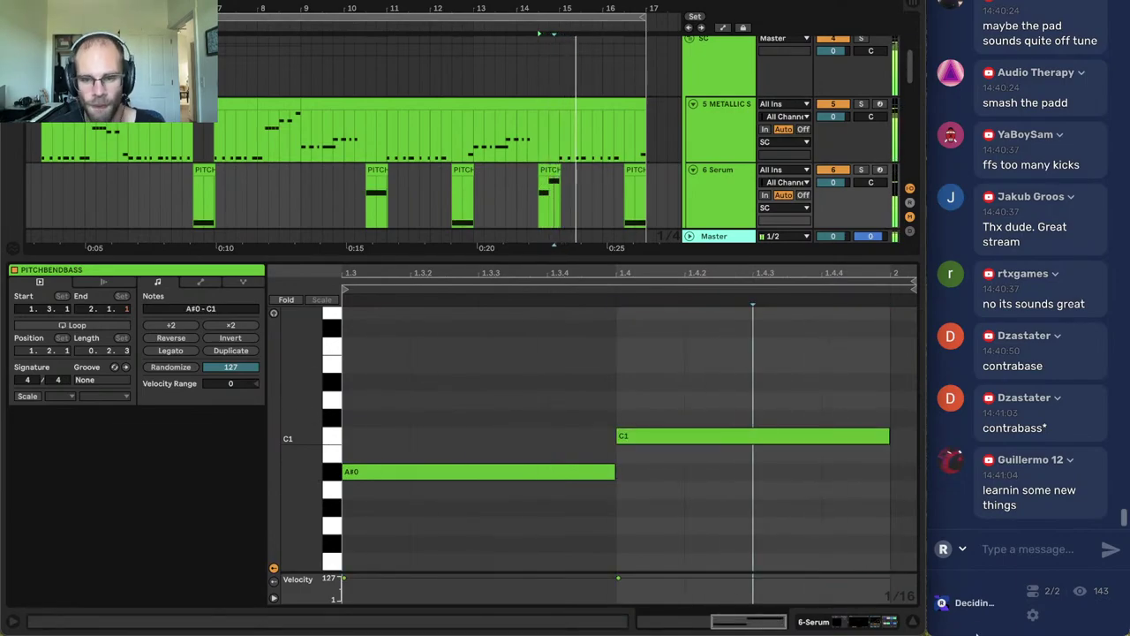
left_click(890, 624)
left_click(476, 256)
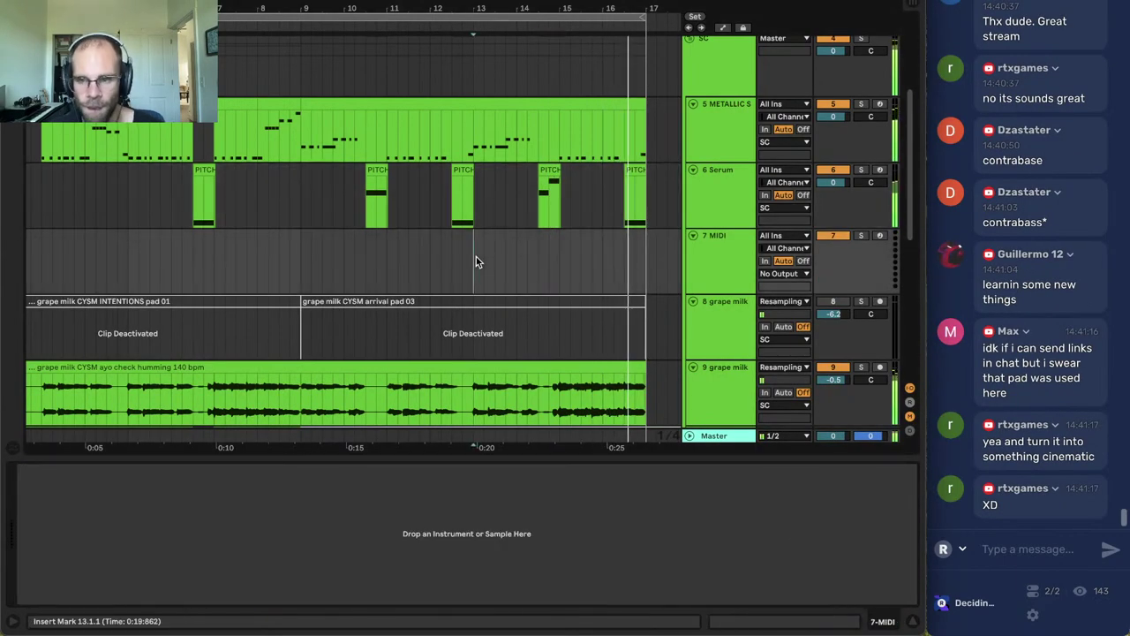
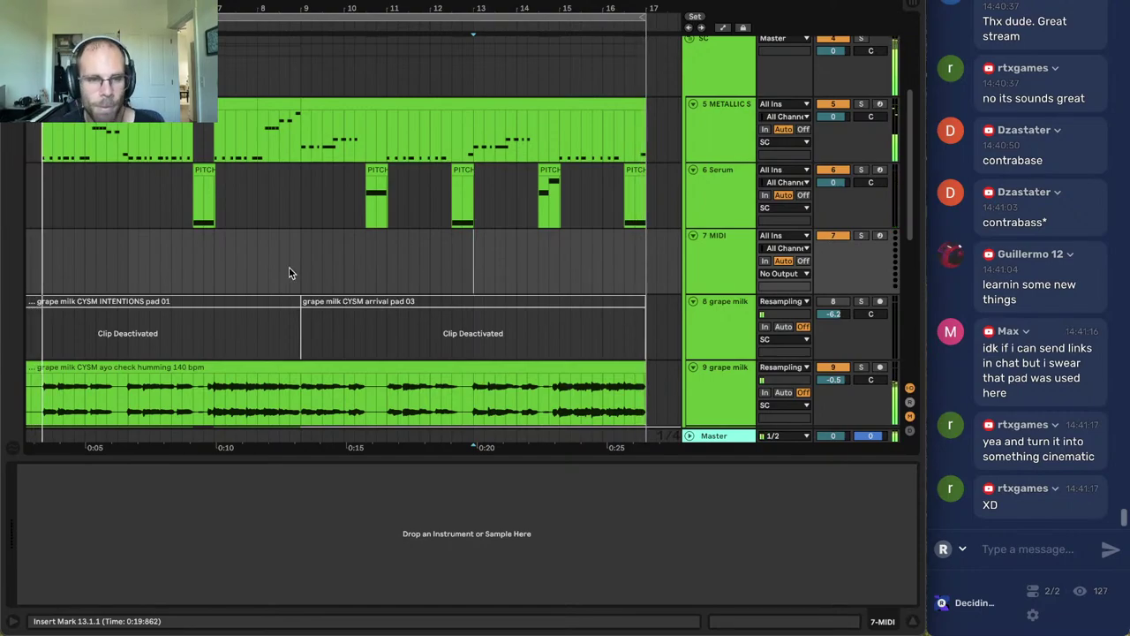
Play the arrangement from around 6.2.1 to check the transition into bar 7.
scroll(167, 106, "left", 2)
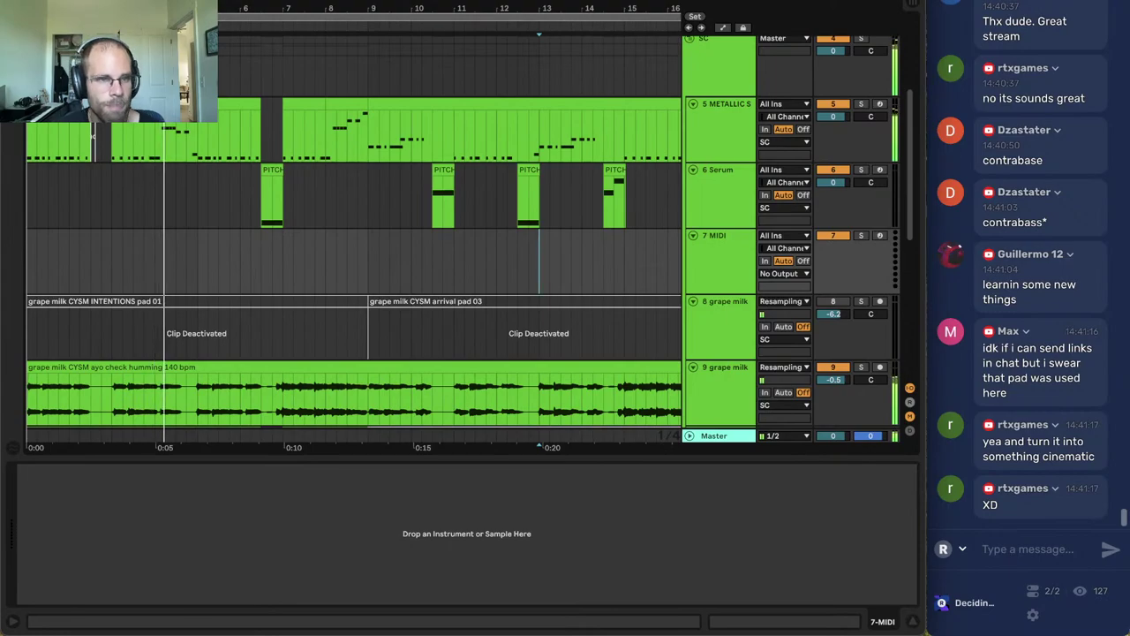
scroll(167, 115, "down", 2)
left_click(168, 142)
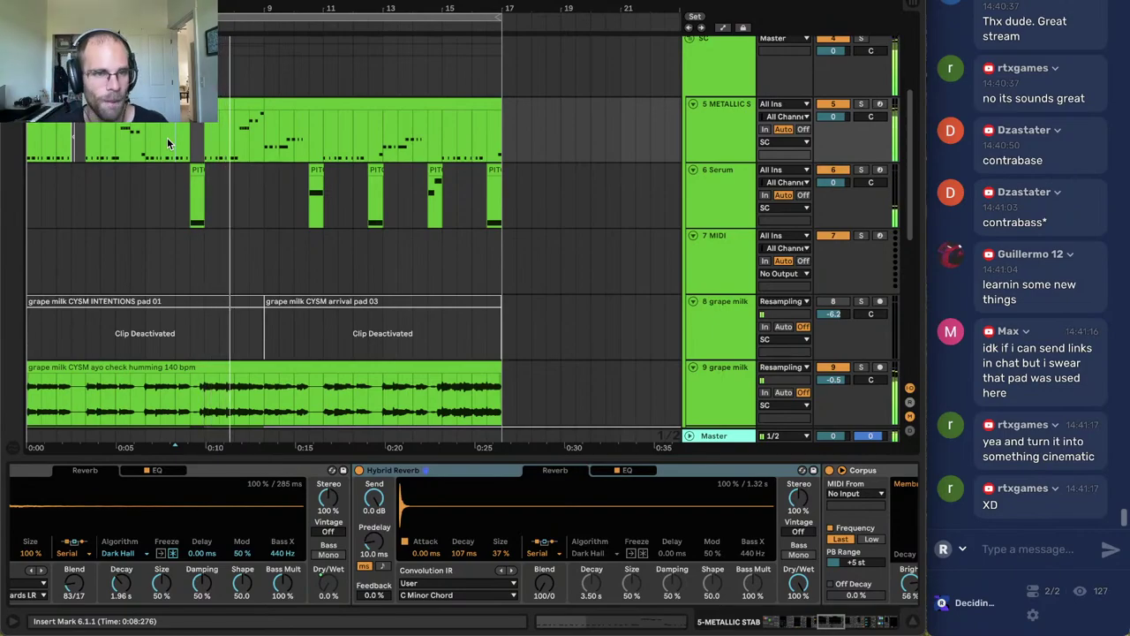
left_click_drag(149, 9, 149, 48)
scroll(250, 186, "down", 4)
left_click(222, 167)
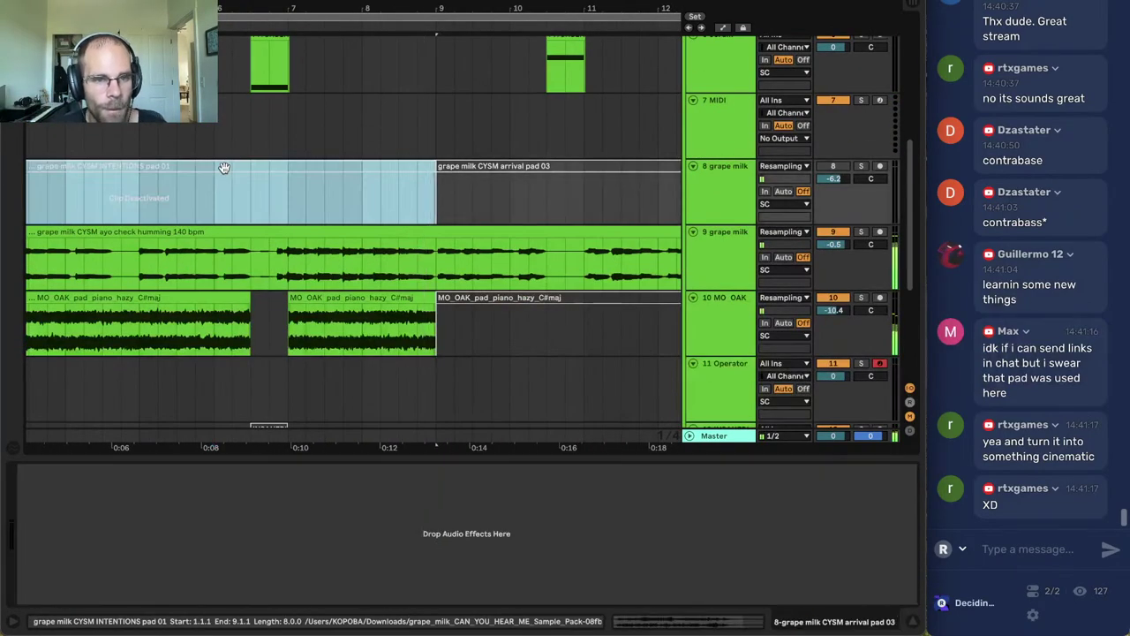
left_click(229, 182)
key("space")
key("space")
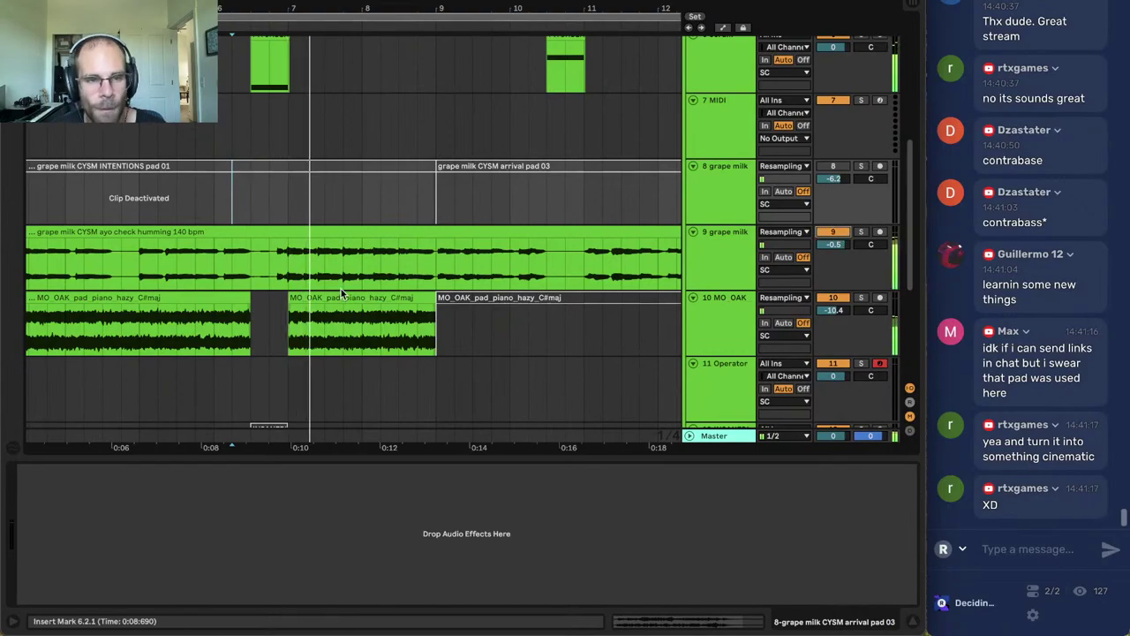
Edit the Speaker On automation of the humming vocal track between about 6.4 and bar 7, and hide the automation again.
key("a")
left_click(270, 251)
mouse_move(270, 251)
left_mouse_down()
mouse_move(251, 277)
mouse_move(290, 253)
left_mouse_up()
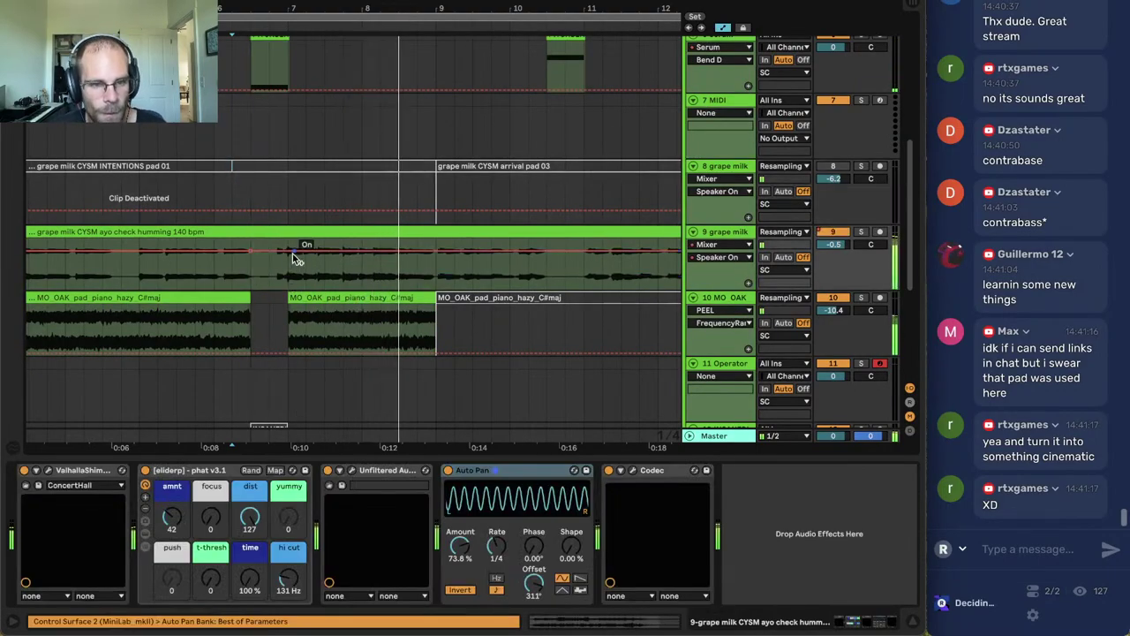
key("a")
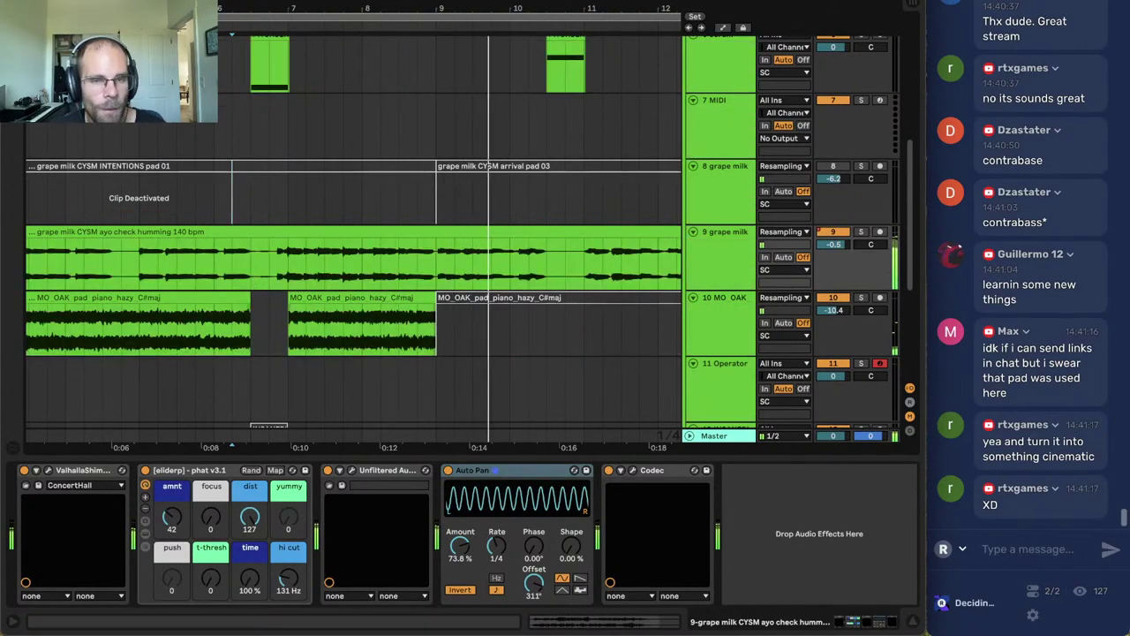
Play the arrangement around bars 9 to 10 to audition the Serum track's bass hits.
key("minus")
scroll(535, 188, "up", 4)
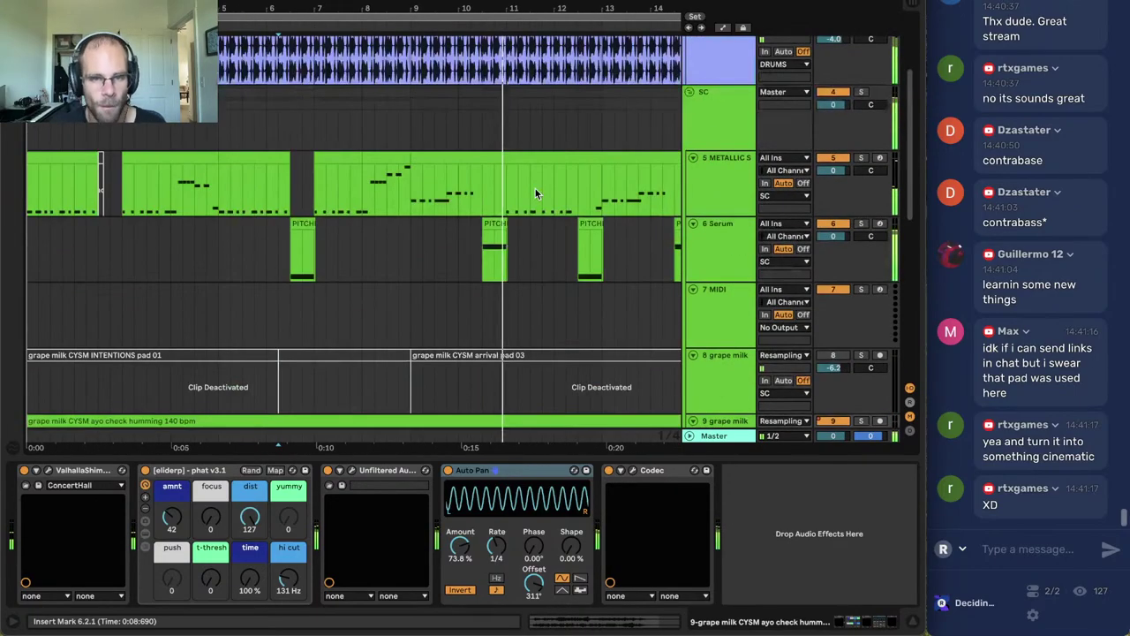
left_click(439, 295)
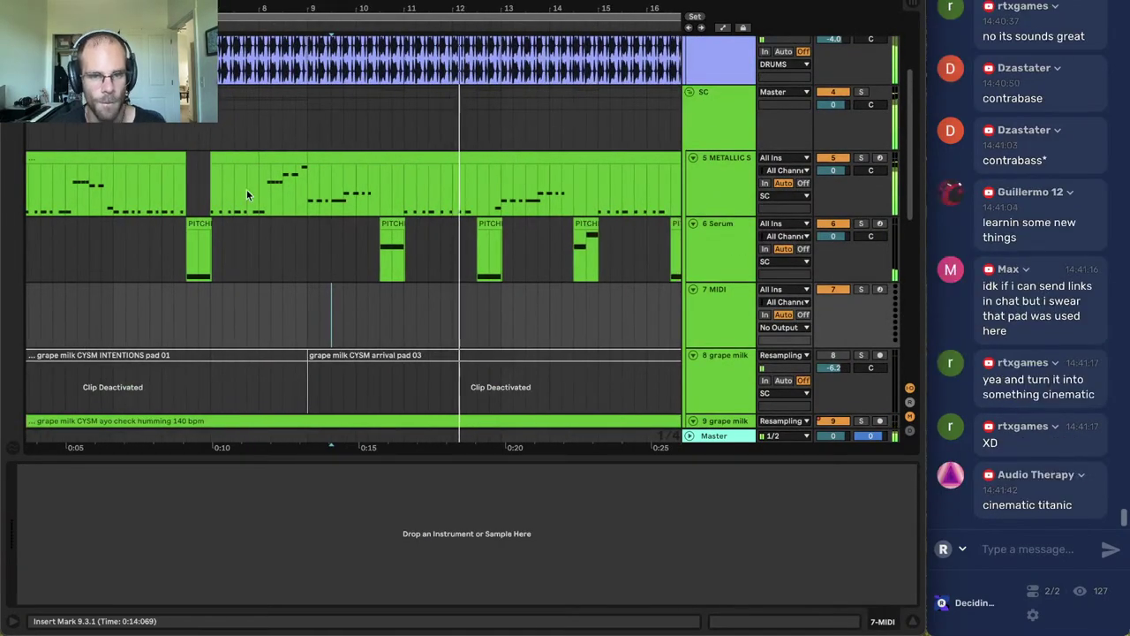
left_click(246, 189)
left_click(320, 275)
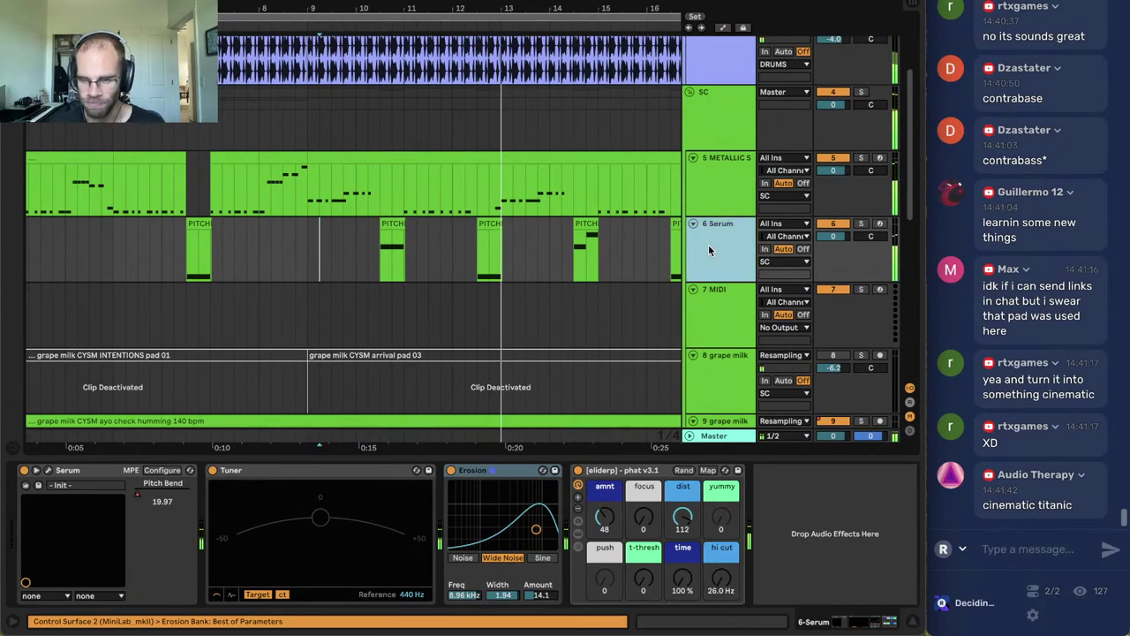
left_click(381, 277)
Move the four PITCHBENDBASS clips between bars 9 and 17 from the Serum track to the empty MIDI track below.
key("minus")
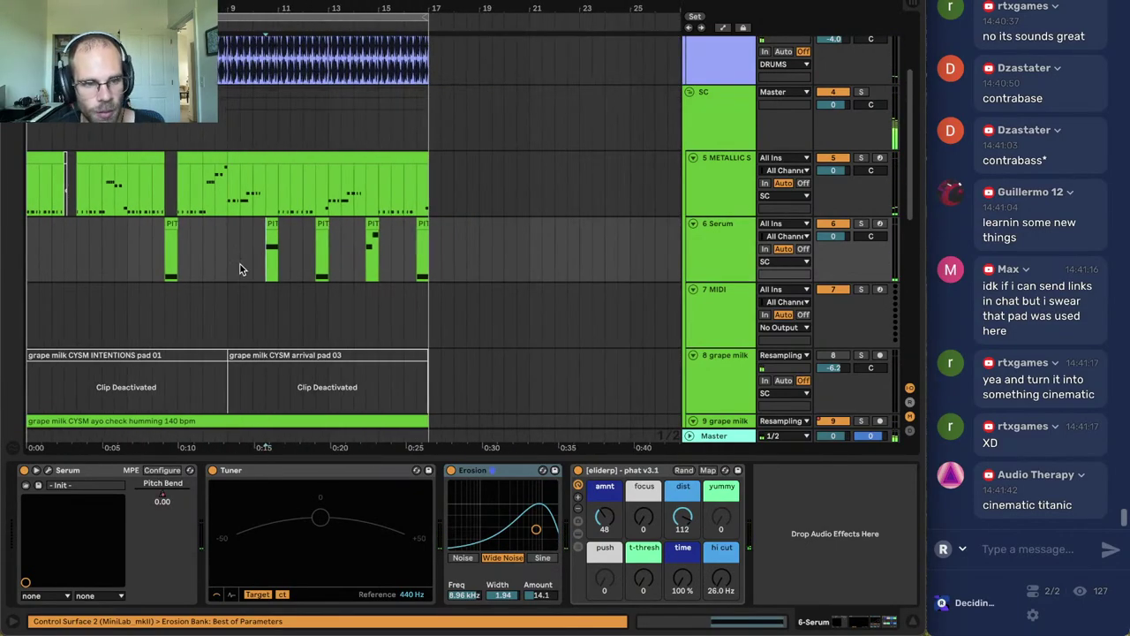
left_click_drag(227, 265, 429, 265)
key("Delete")
left_click(222, 315)
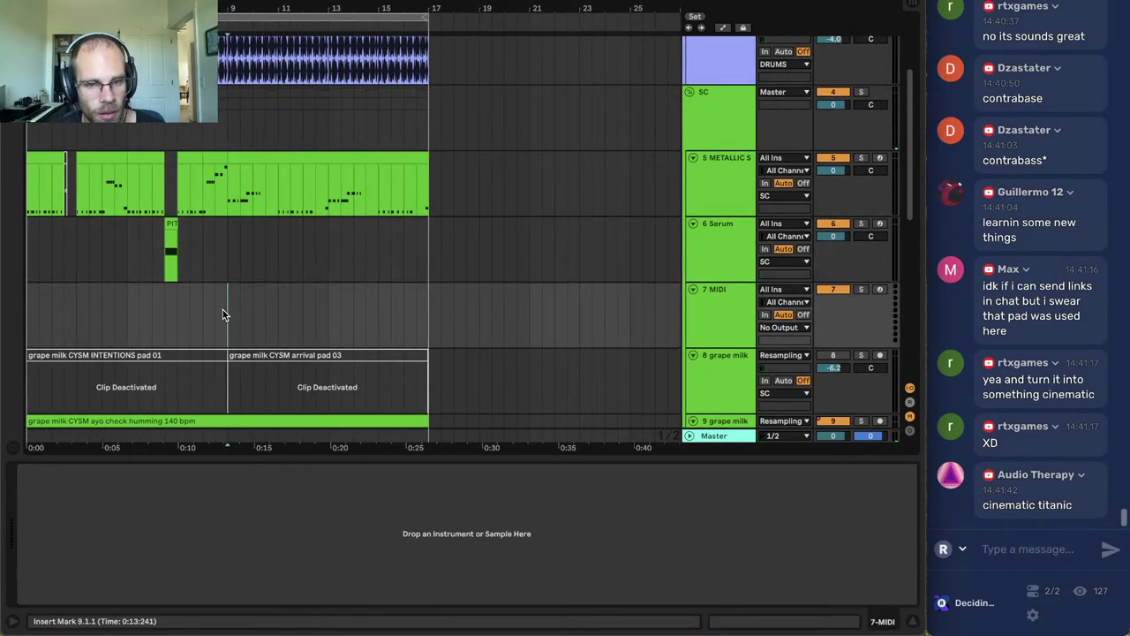
key("cmd+v")
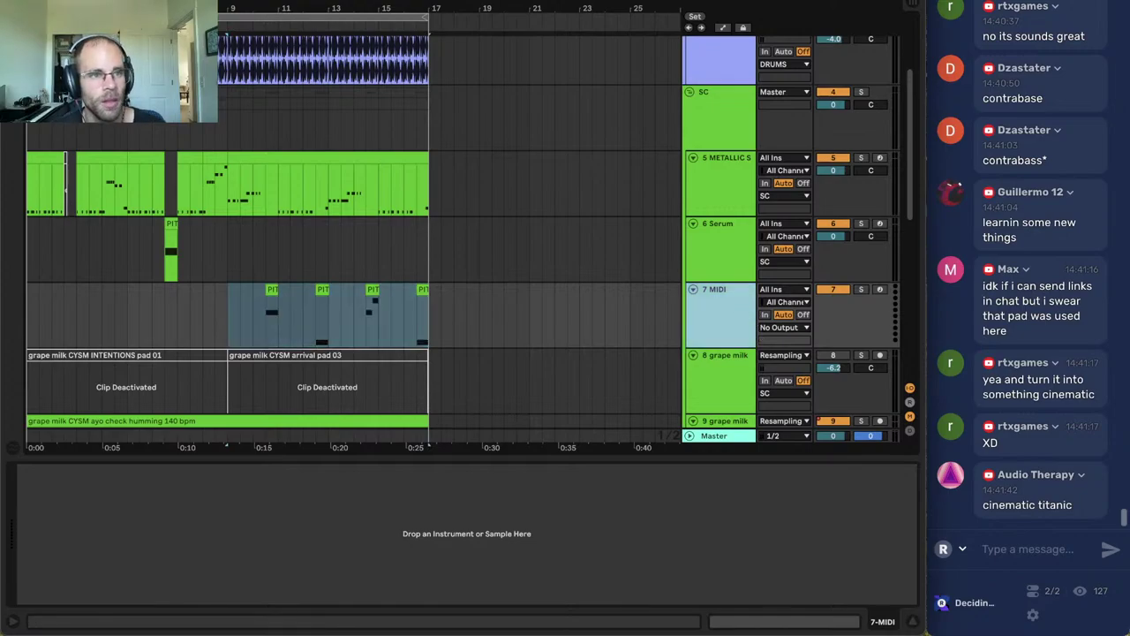
Load HALLOWEENBASS.adg from the UB June '23 Patron Racks folder in PATRON SAMPLES onto the MIDI track.
key("super+alt+b")
scroll(39, 318, "down", 3)
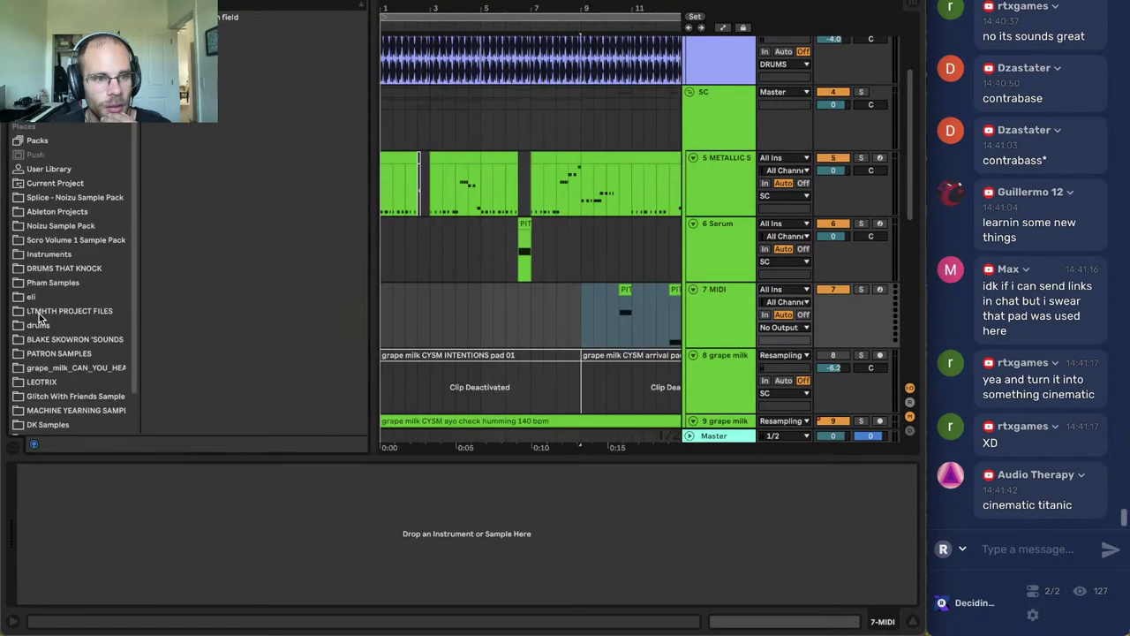
left_click(55, 355)
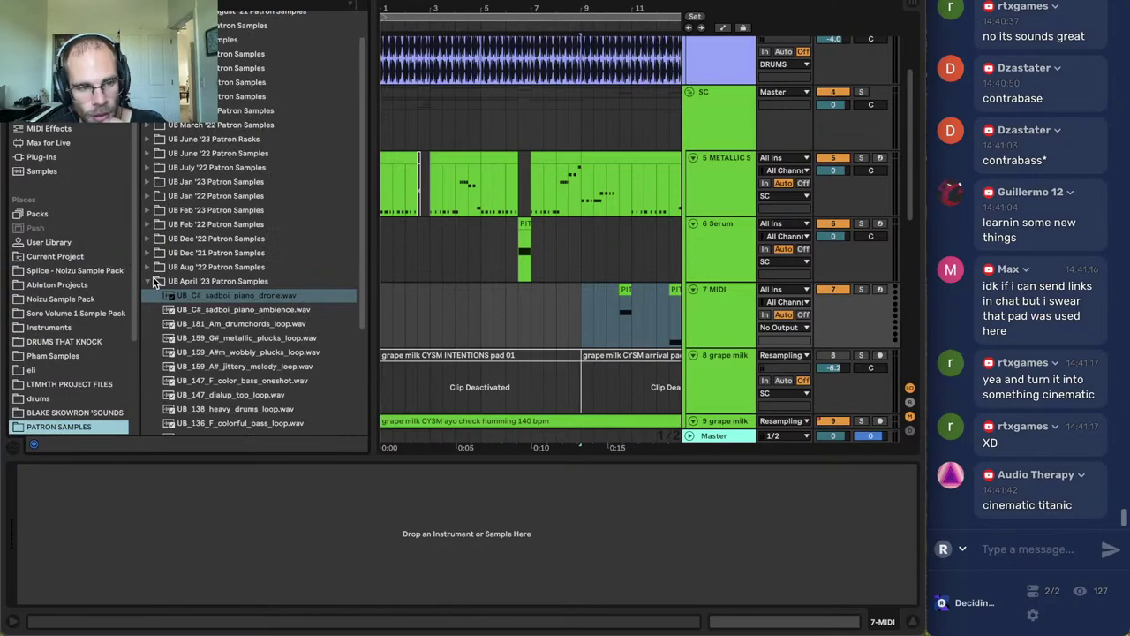
left_click(154, 281)
scroll(168, 265, "up", 1)
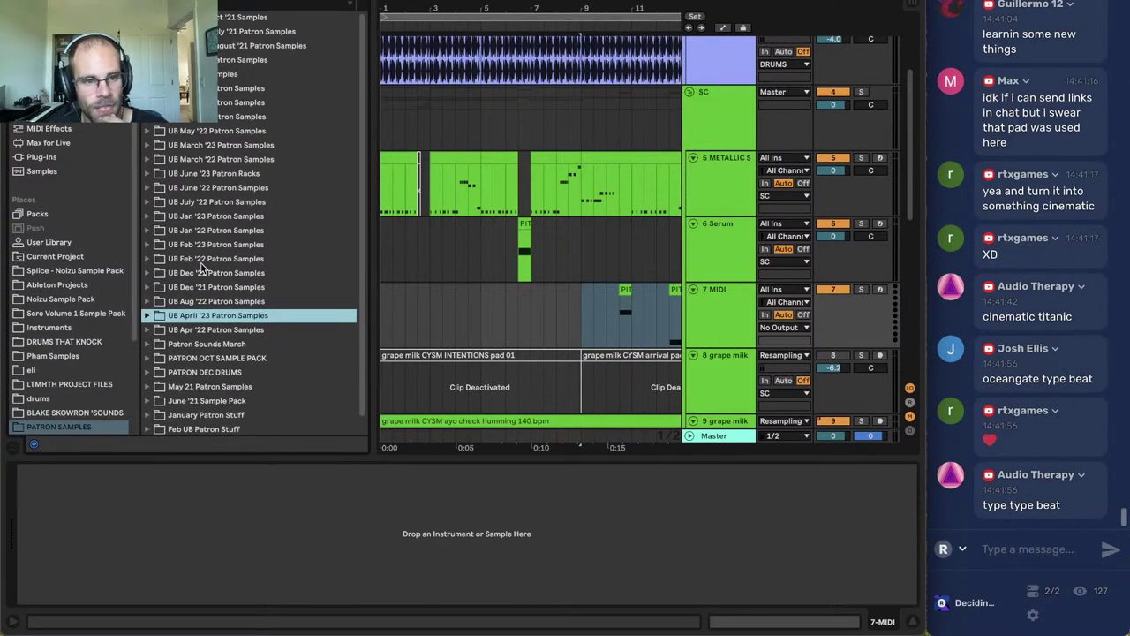
left_click(147, 173)
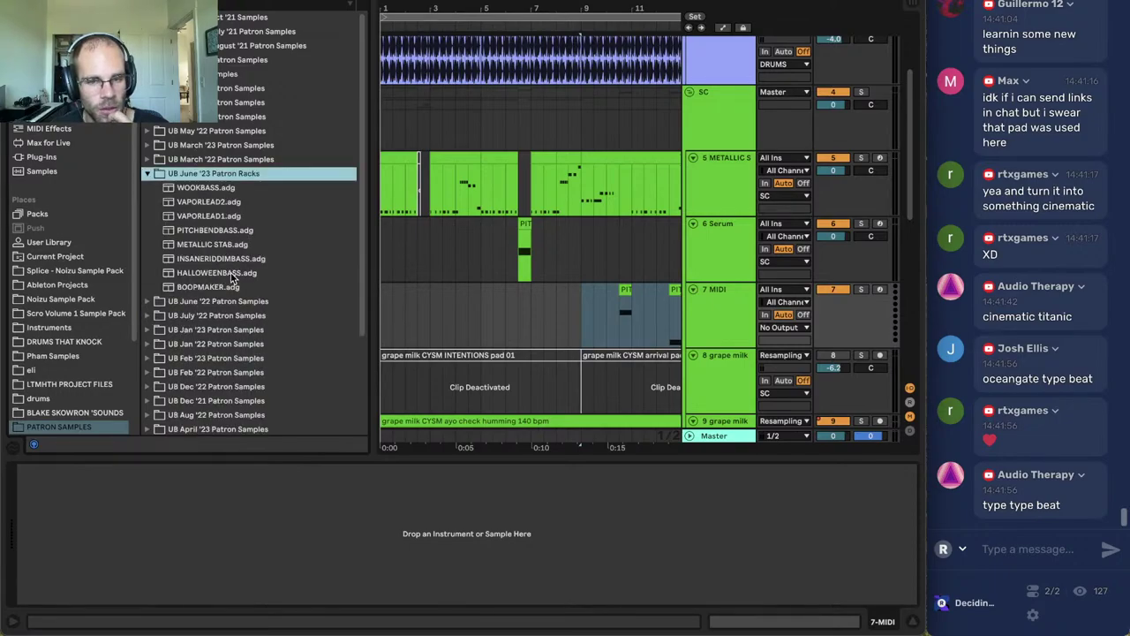
double_click(232, 273)
Set the HALLOWEENBASS rack's DIST macro to 9.45 dB while playing its clips from bar 9, and hide the browser.
left_click(624, 291)
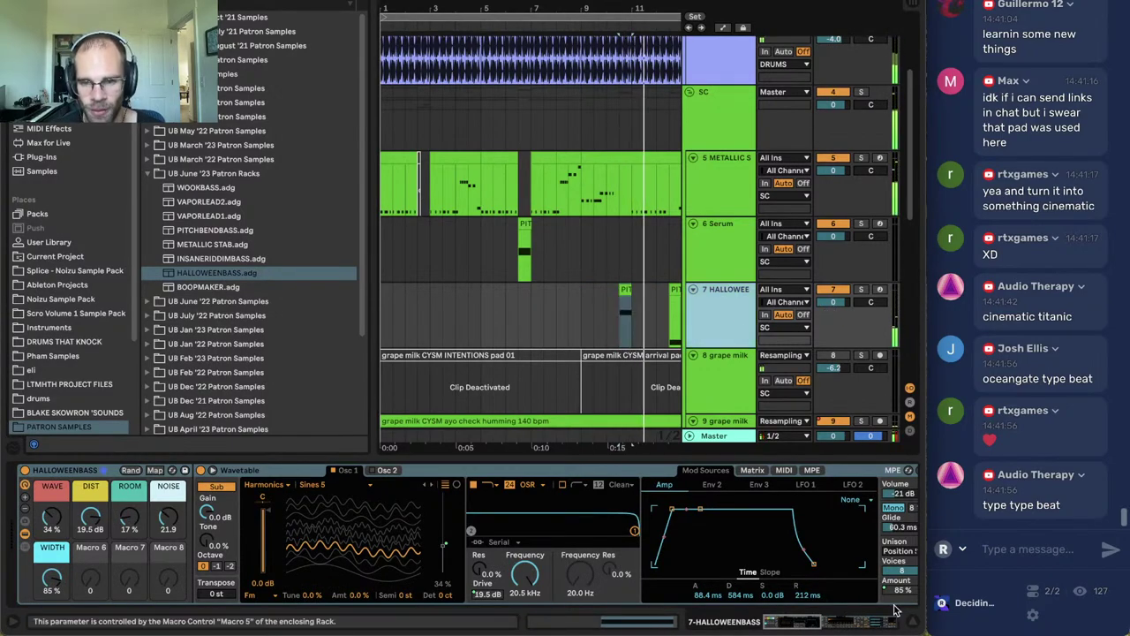
left_click_drag(887, 620, 1009, 608)
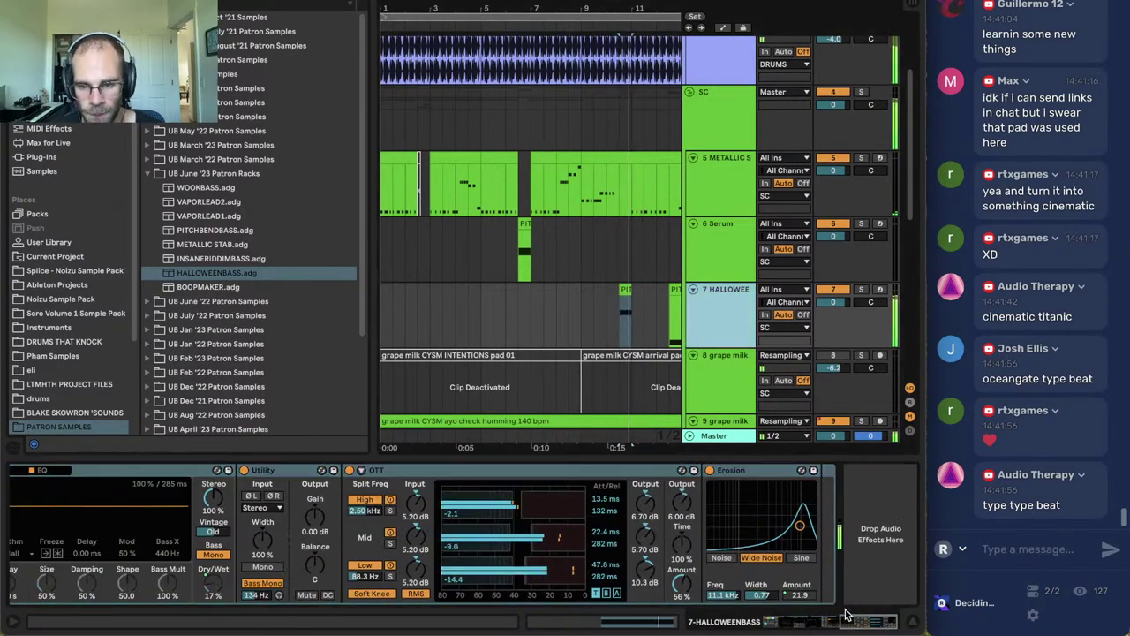
scroll(865, 621, "left", 10)
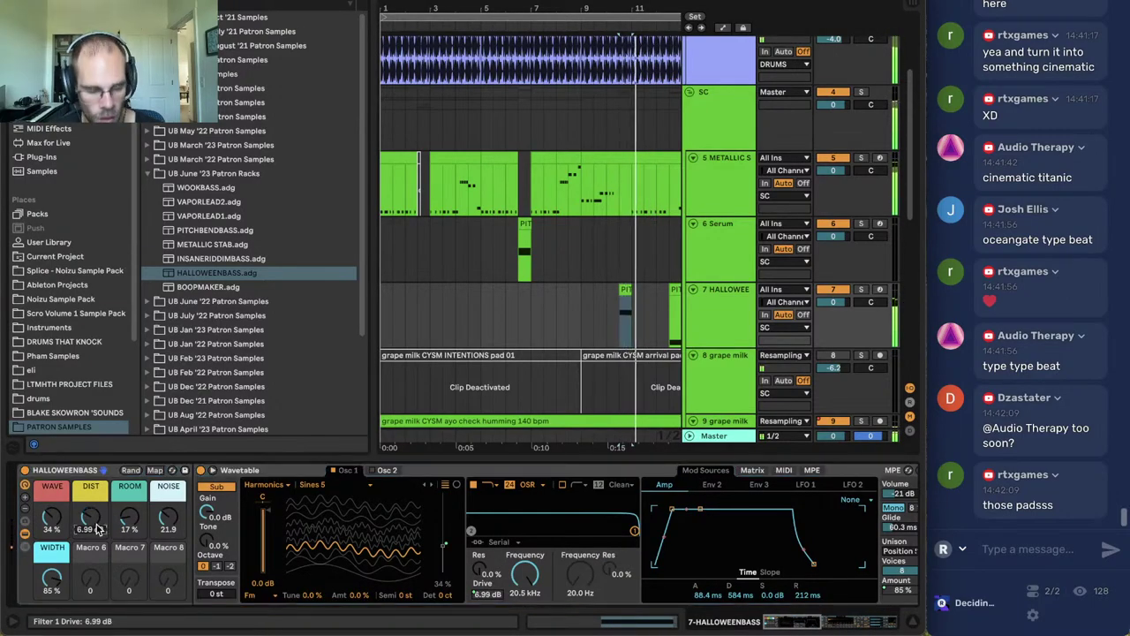
left_click(578, 330)
key("space")
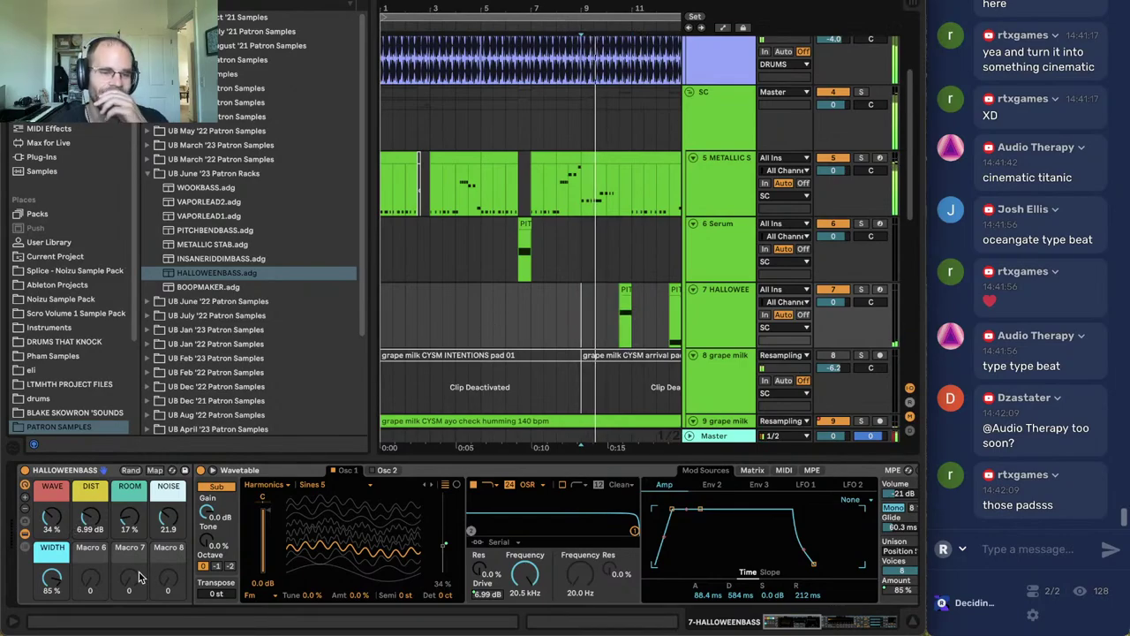
left_click_drag(90, 518, 90, 510)
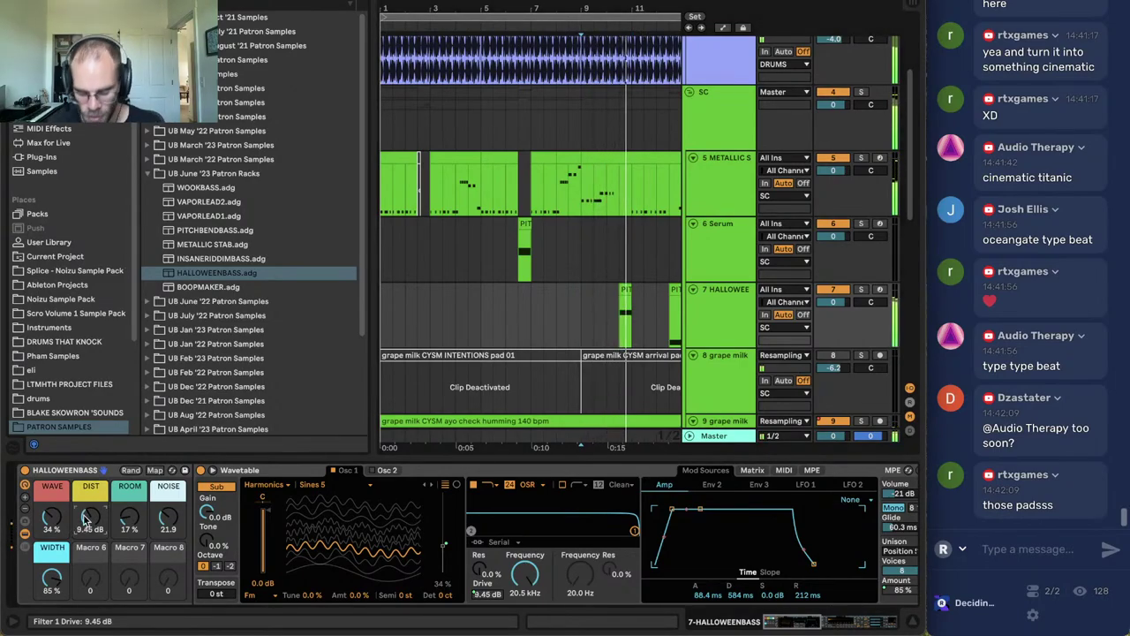
key("ctrl+alt+b")
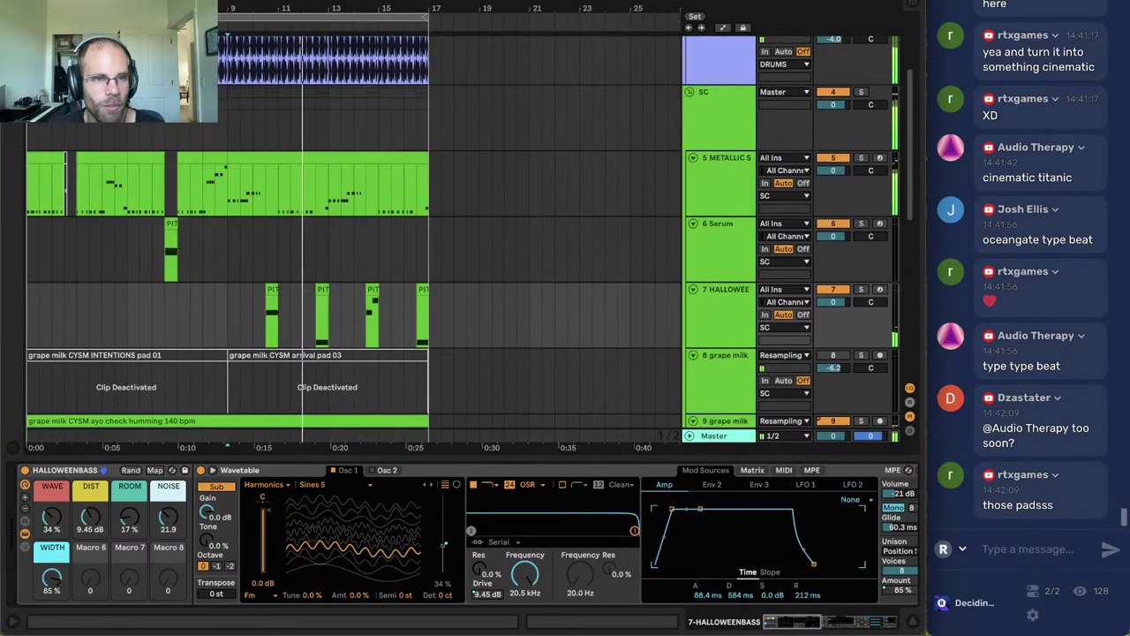
Audition the clips on the HALLOWEENBASS track and check the notes of the one at 12.3.
left_click_drag(218, 8, 218, 53)
left_click(401, 277)
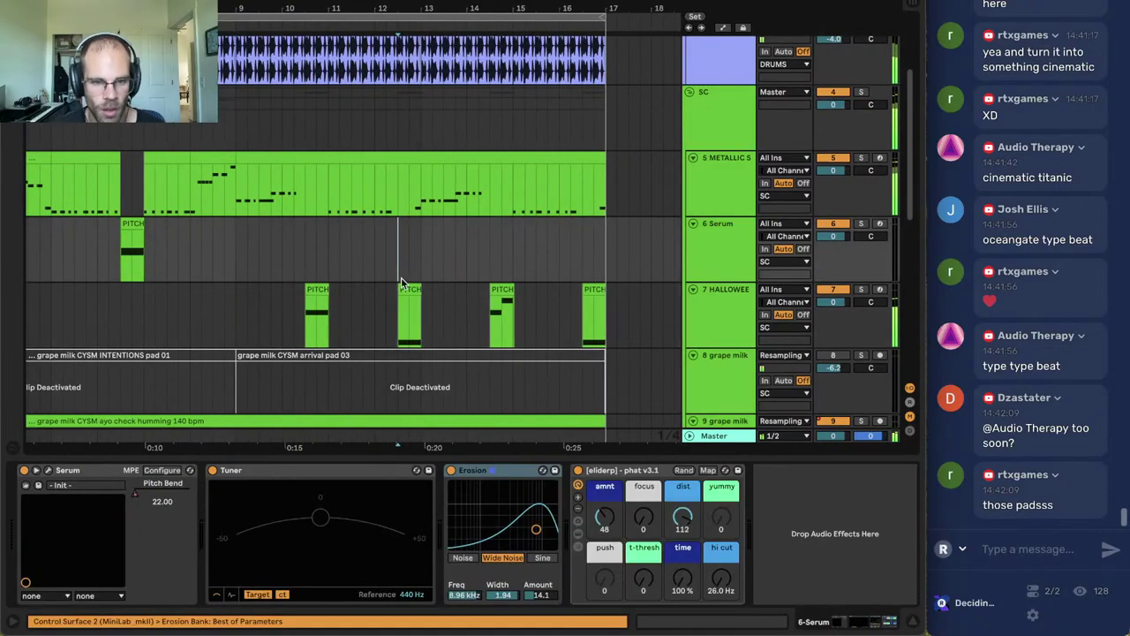
left_click(408, 305)
left_click(311, 292)
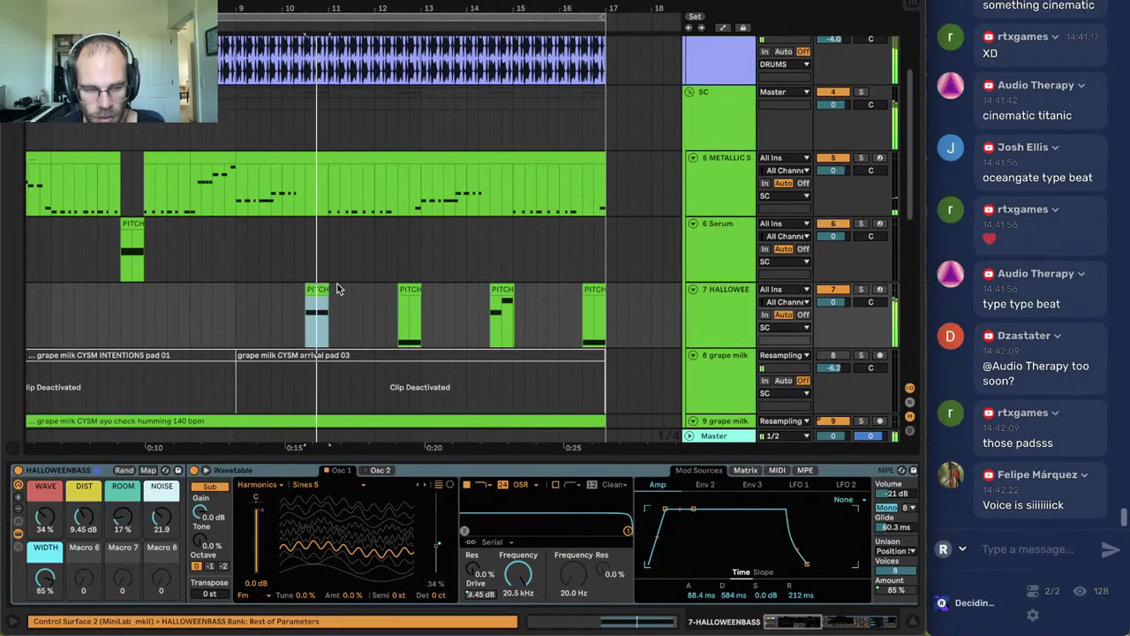
double_click(404, 288)
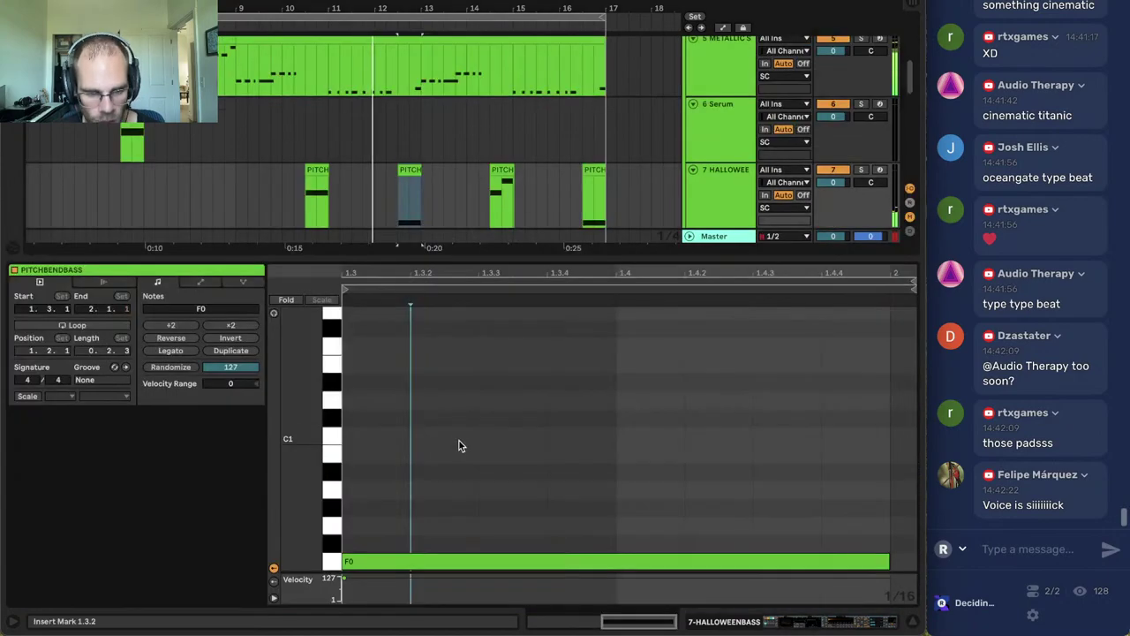
left_click(830, 623)
scroll(305, 170, "up", 1)
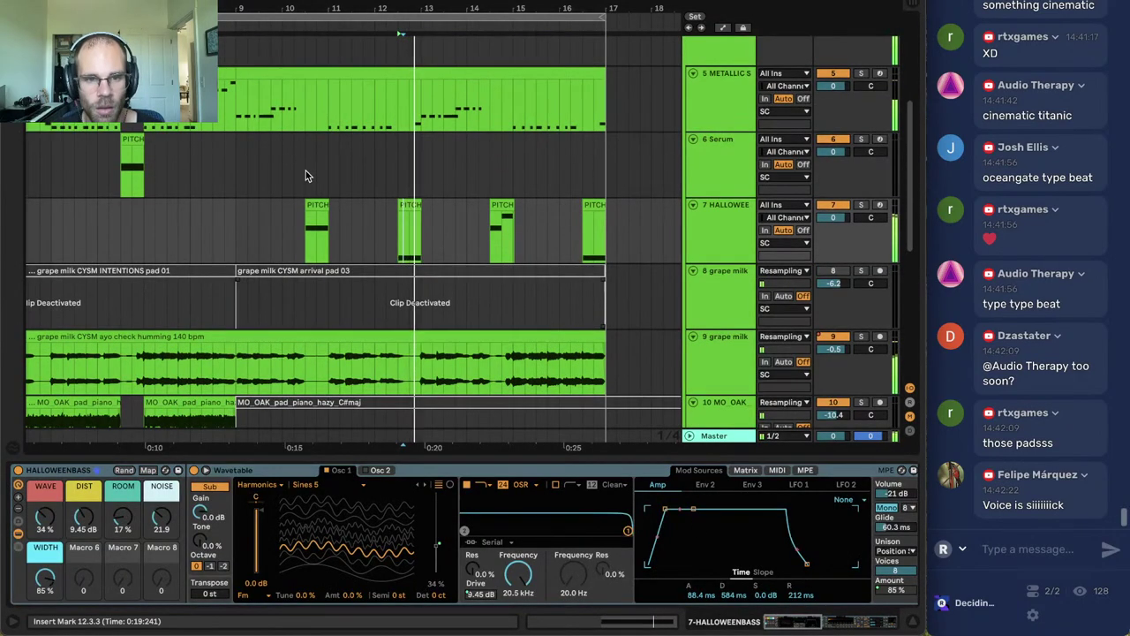
left_click(373, 221)
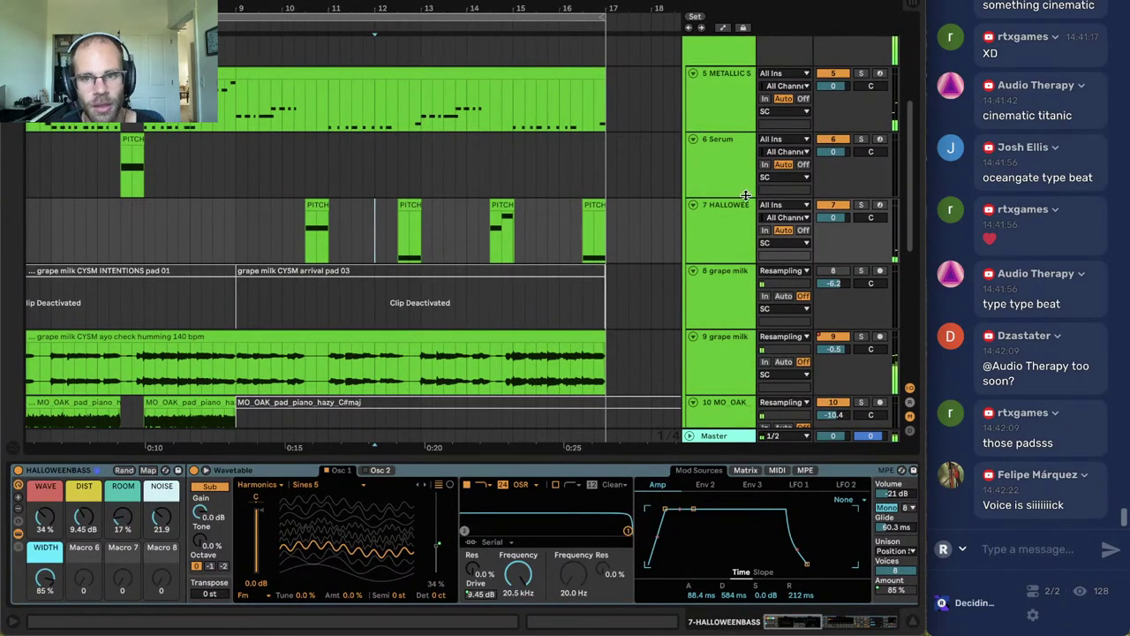
Deactivate the HALLOWEENBASS track and insert a new audio track directly below the METALLIC STAB track.
left_click(717, 128)
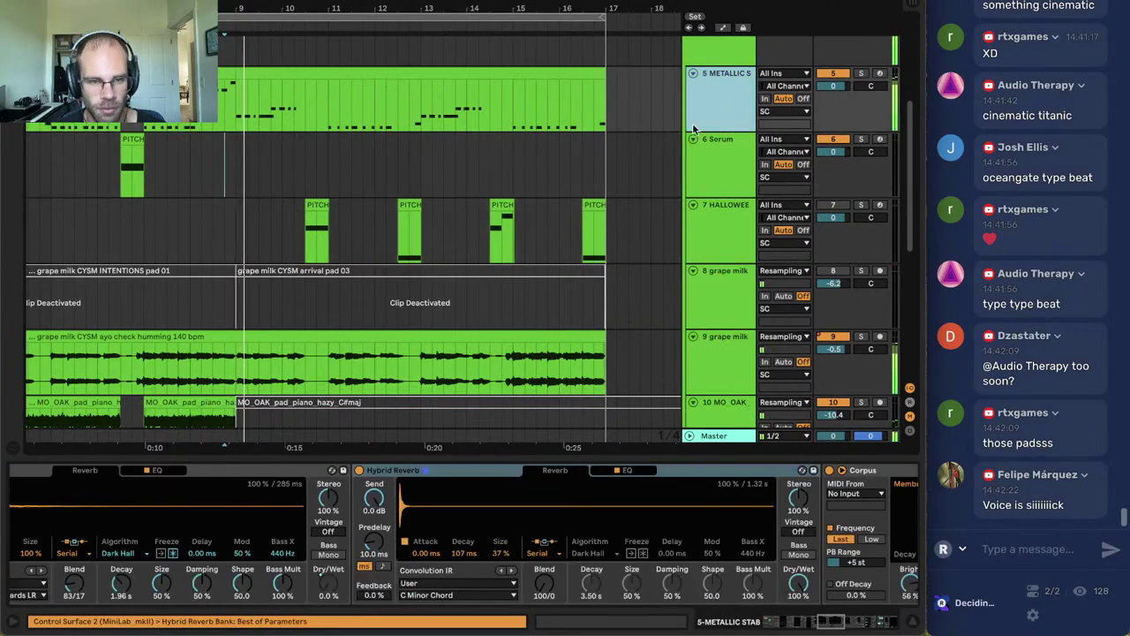
key("ctrl+t")
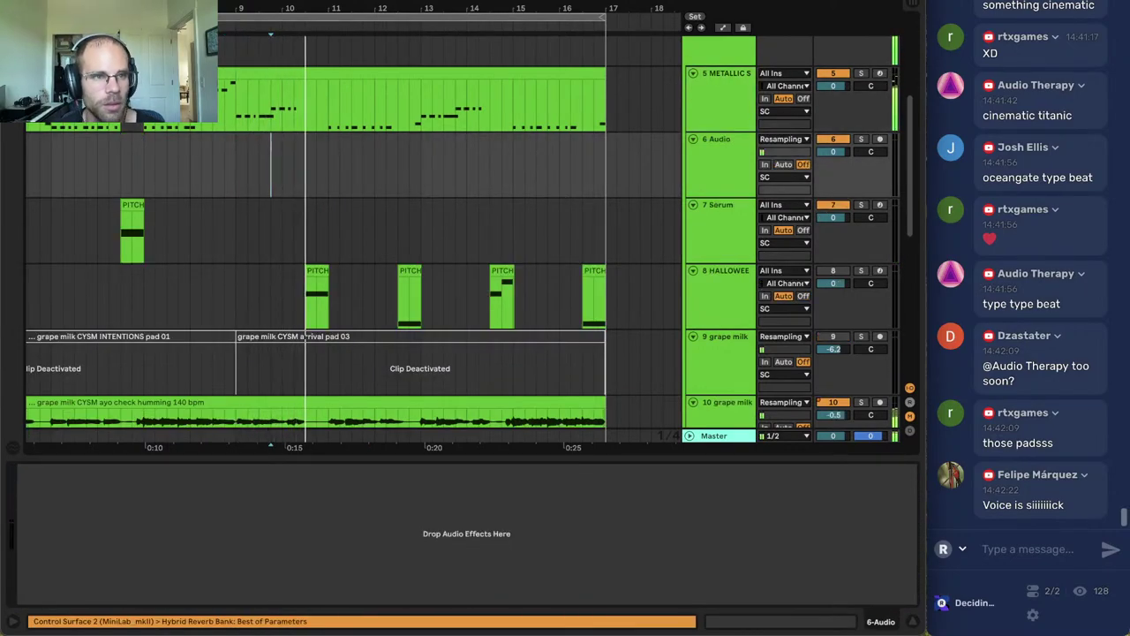
key("ctrl+alt+b")
key("ctrl+alt+b")
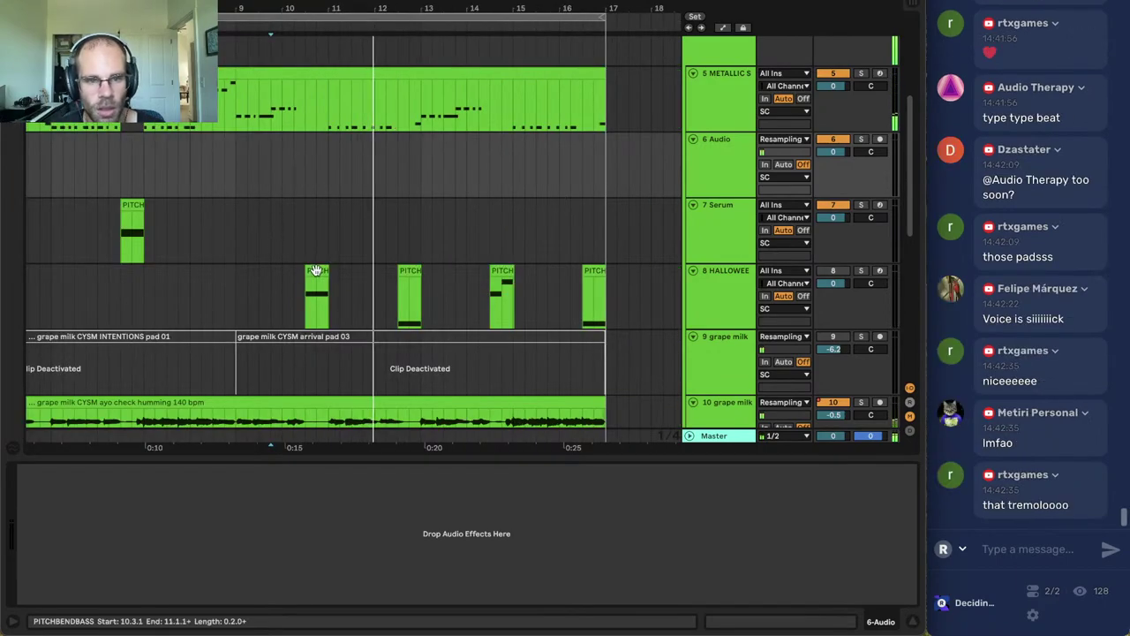
Move the four PITCHBENDBASS clips from the HALLOWEENBASS track back to the Serum track and play them from just before 10.3.
key("space")
left_click_drag(259, 293, 617, 286)
left_click_drag(315, 270, 319, 246)
left_click(296, 241)
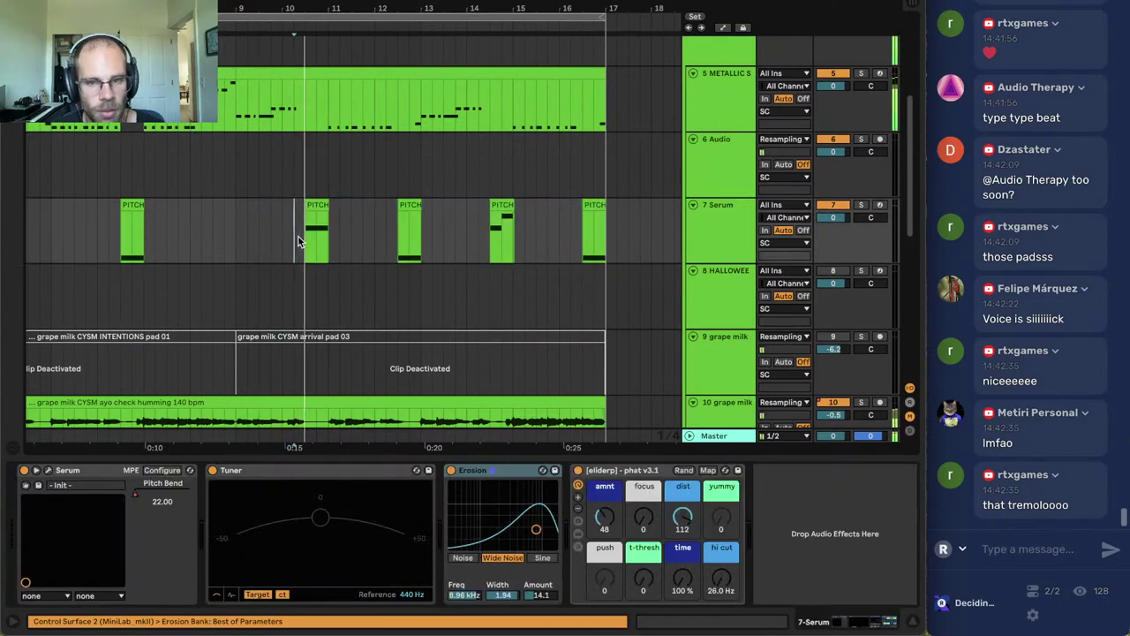
key("space")
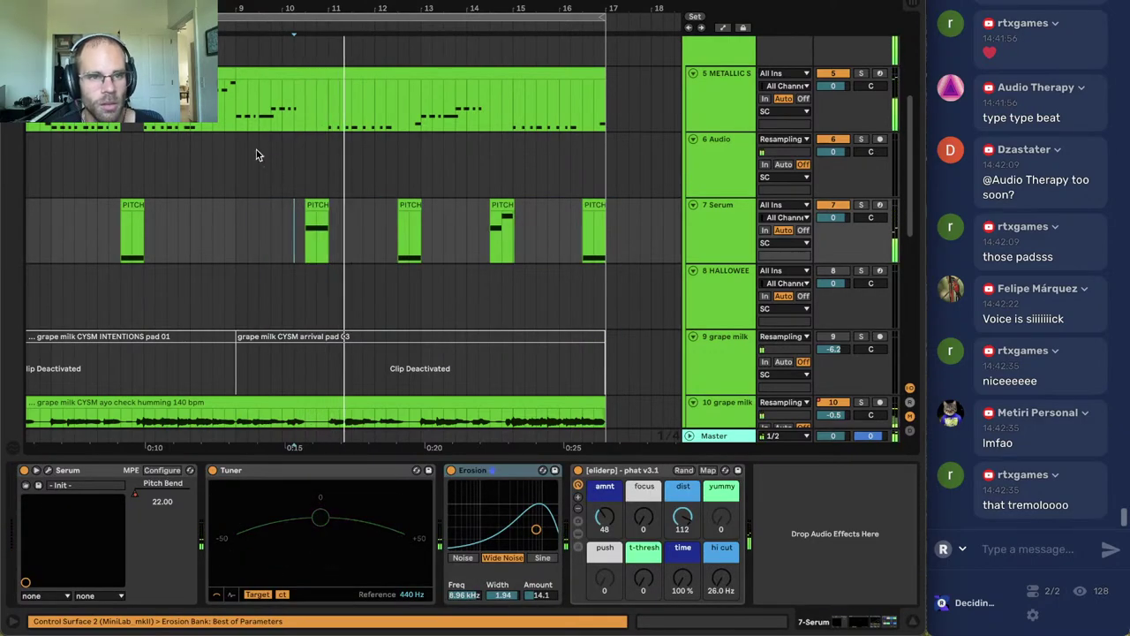
Check the notes of the METALLIC STAB clip at bar 9, play from there, and select the Serum clip at 10.3.
left_click(258, 165)
key("space")
double_click(283, 72)
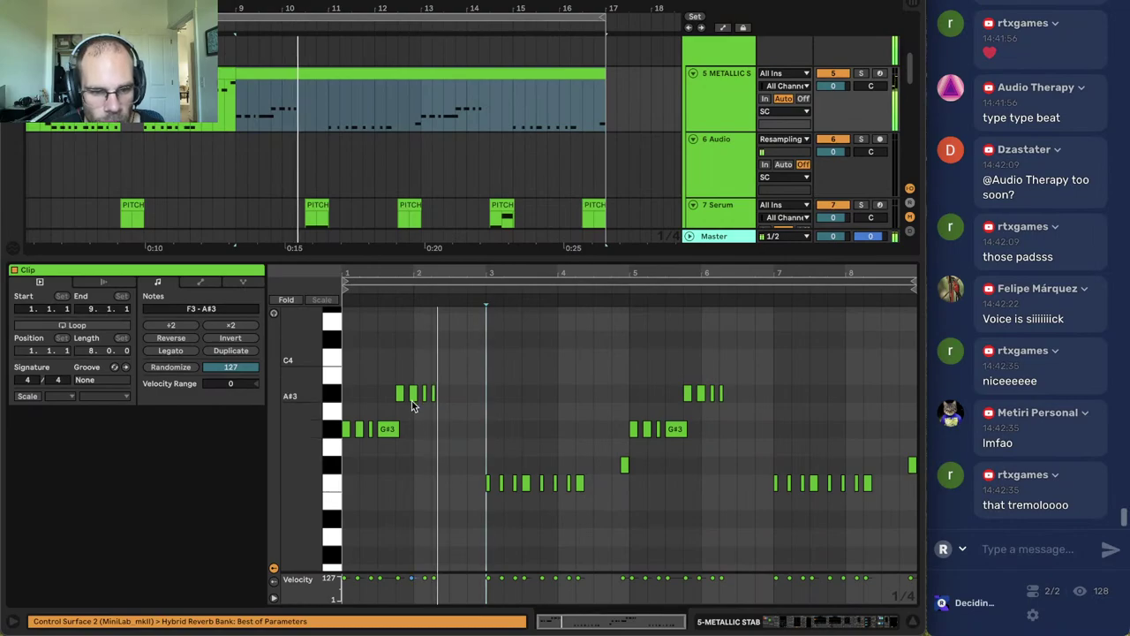
left_click(236, 172)
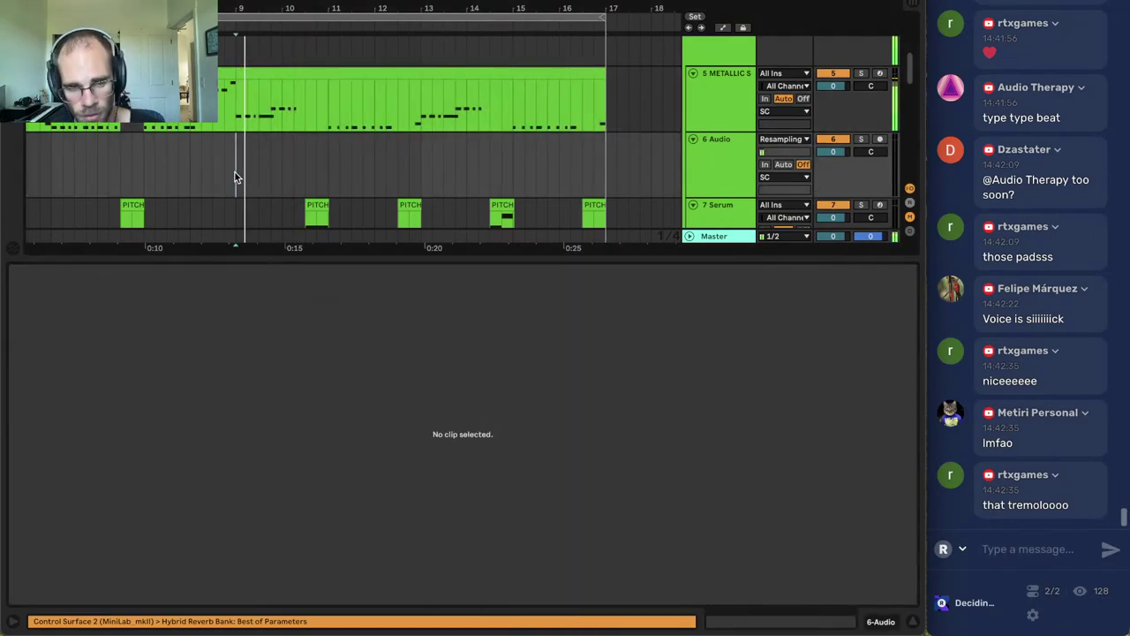
left_click(910, 623)
left_click(312, 336)
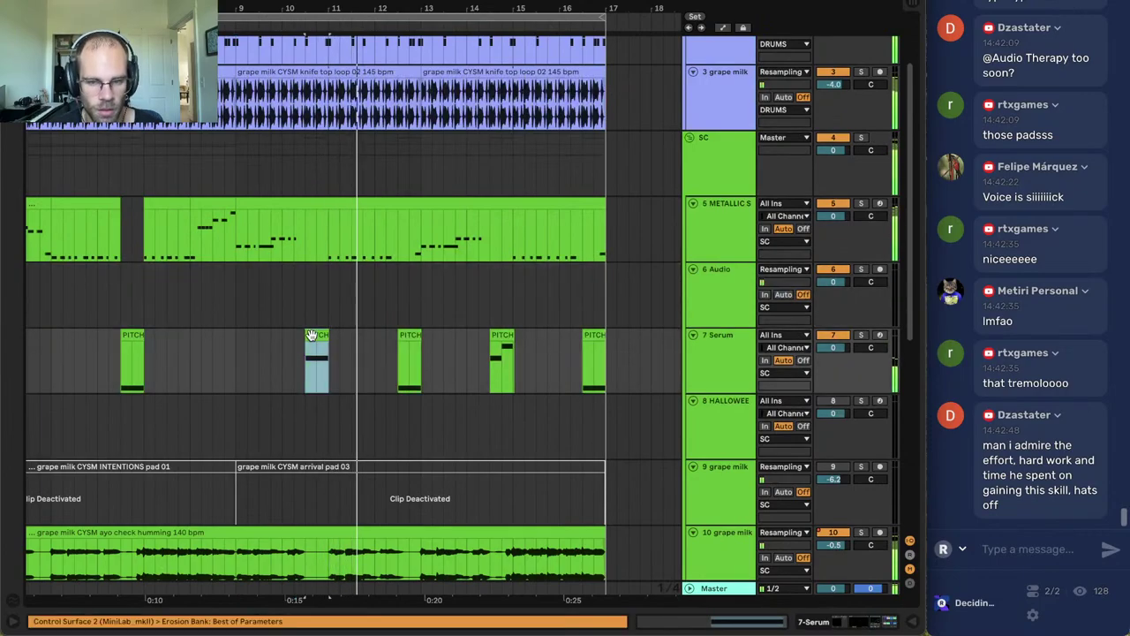
Insert a new MIDI track below the Serum track and load WOOKBASS.adg from the UB June '23 Patron Racks onto it.
left_click(709, 359)
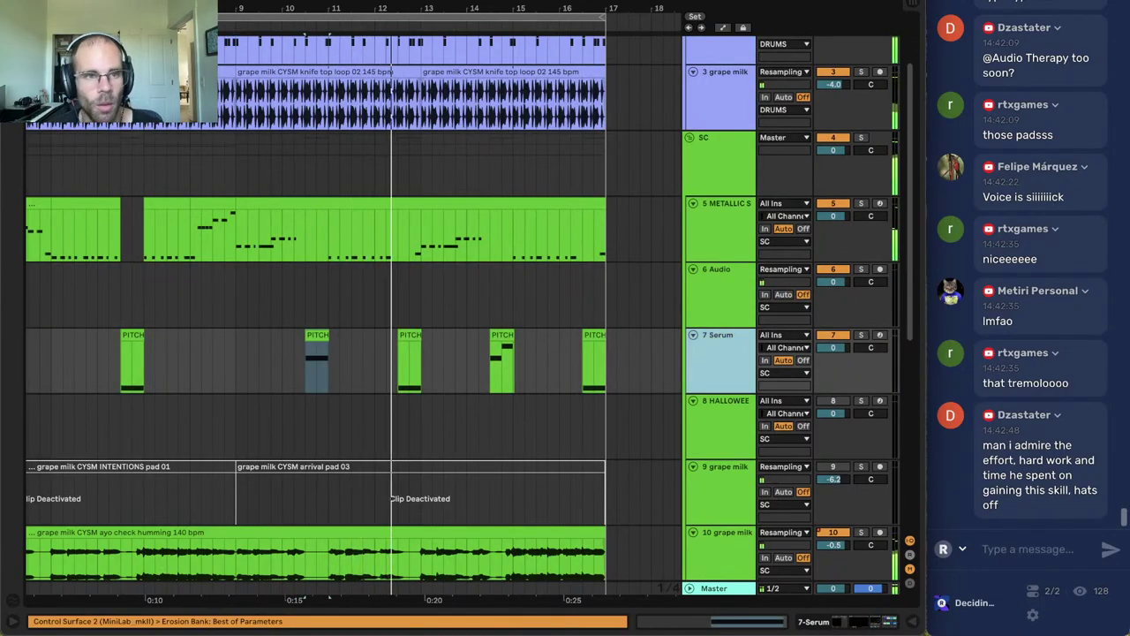
left_click_drag(380, 9, 417, 3)
left_click(711, 360)
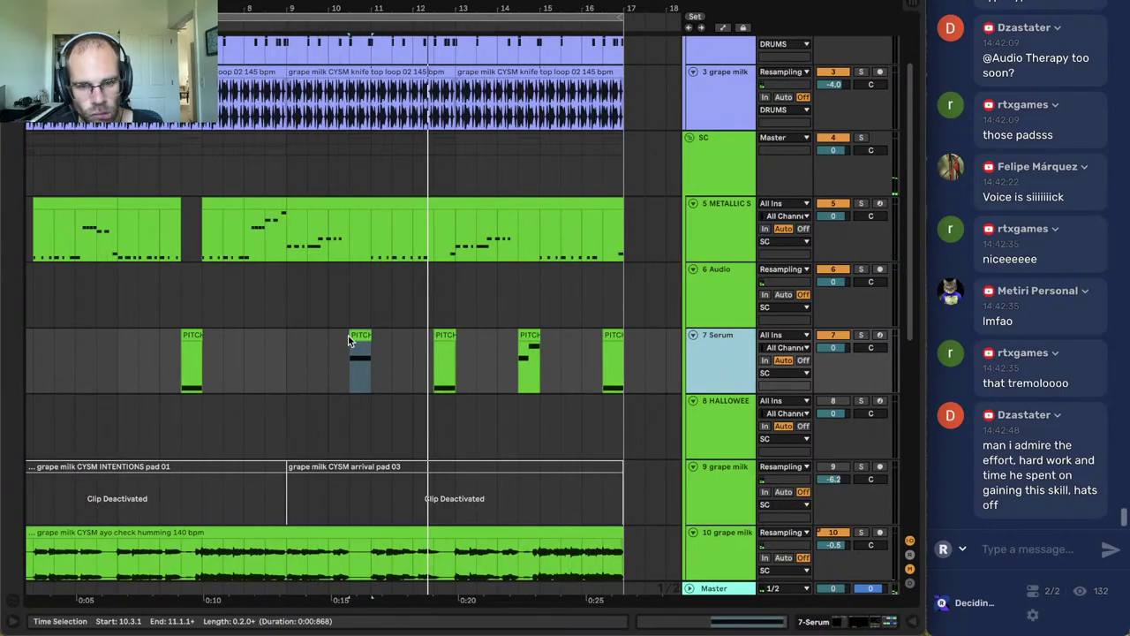
key("ctrl+t")
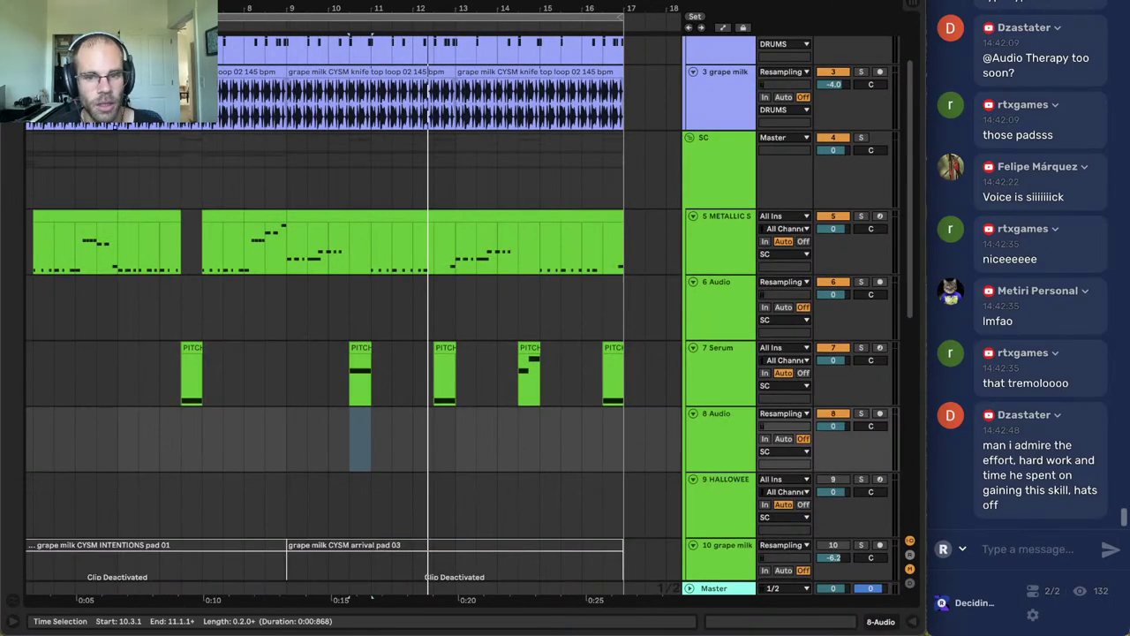
key("ctrl+alt+b")
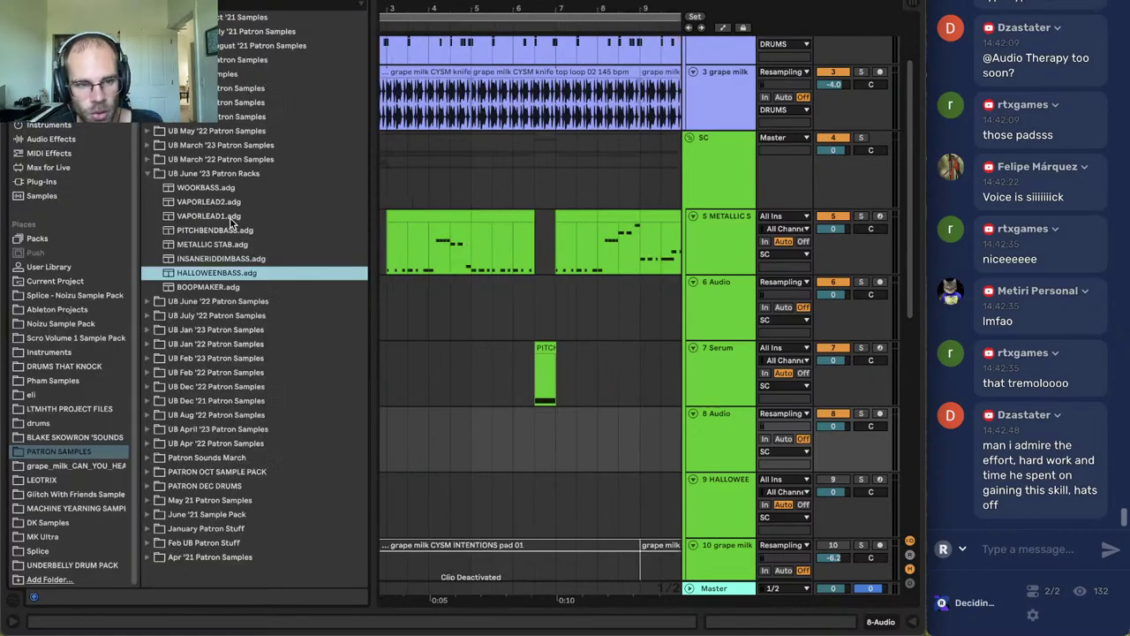
left_click(740, 439)
key("Delete")
key("ctrl+shift+t")
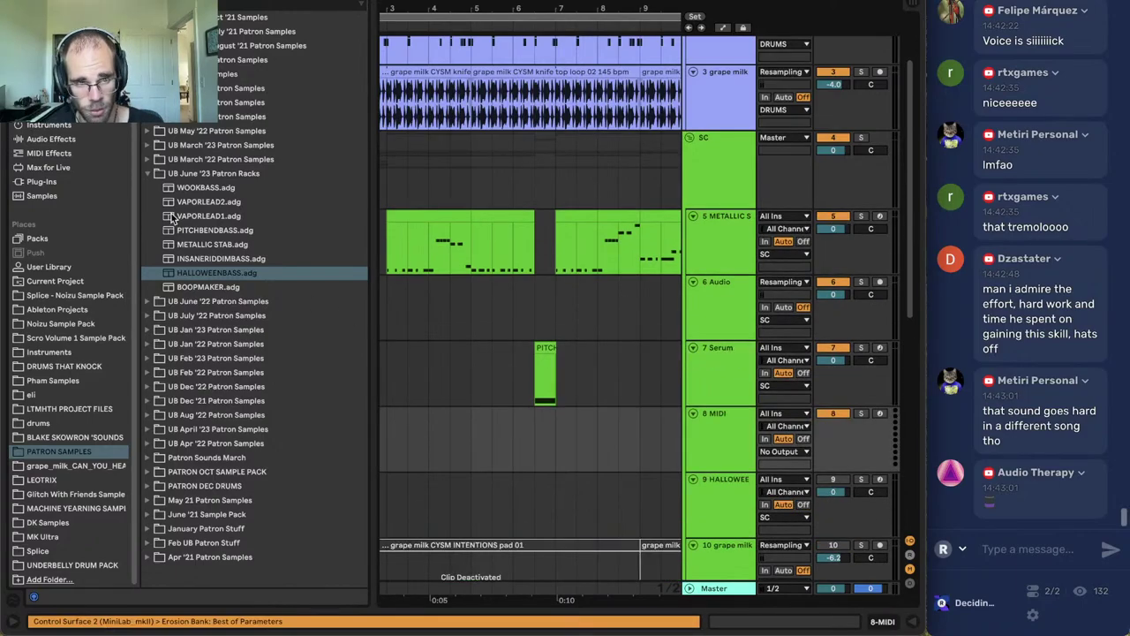
double_click(200, 188)
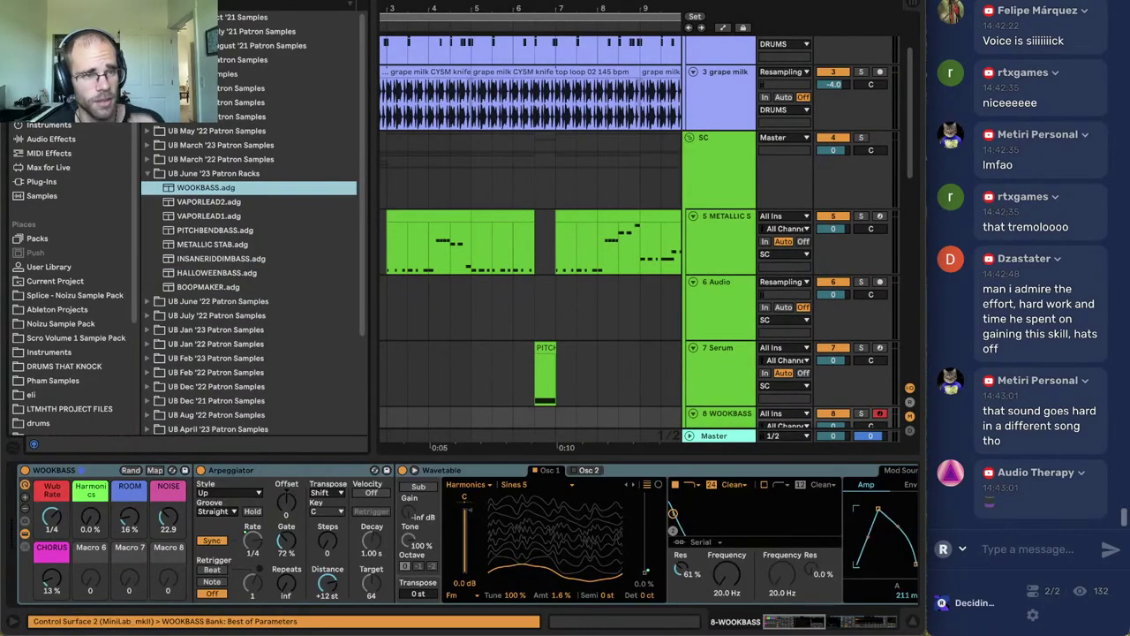
Move the four PITCHBENDBASS clips from 10.3 onward from the Serum track to the WOOKBASS track and raise that track's volume to 5.8 dB.
left_click(13, 5)
scroll(559, 240, "down", 3)
left_click_drag(329, 283, 614, 277)
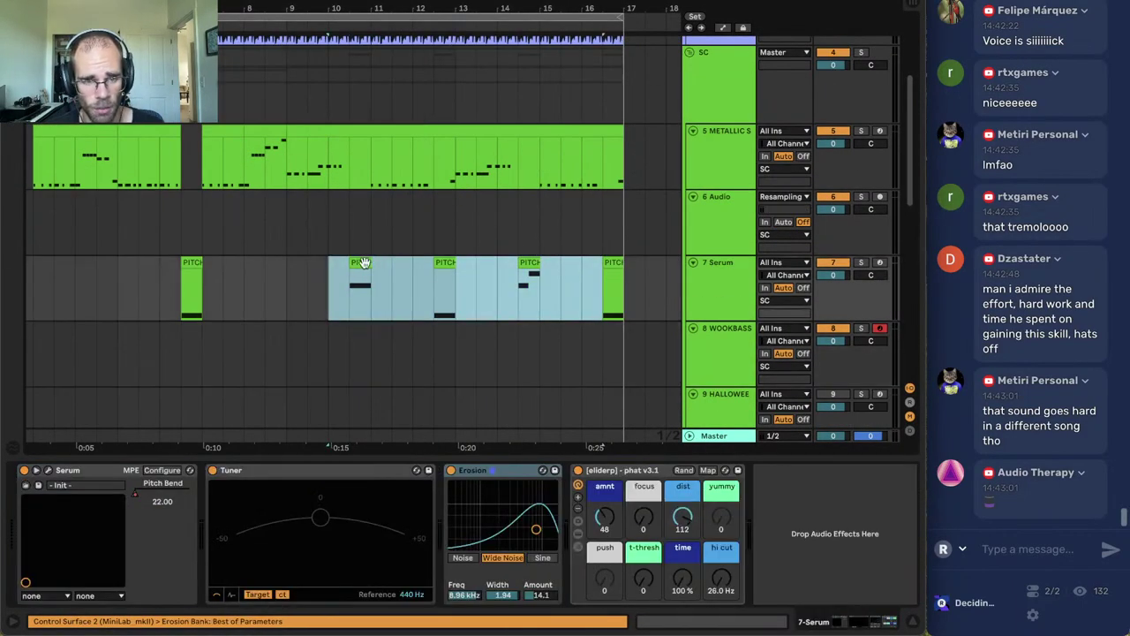
left_click(357, 262)
left_click_drag(330, 299, 667, 279)
left_click_drag(363, 263, 369, 347)
left_click(718, 342)
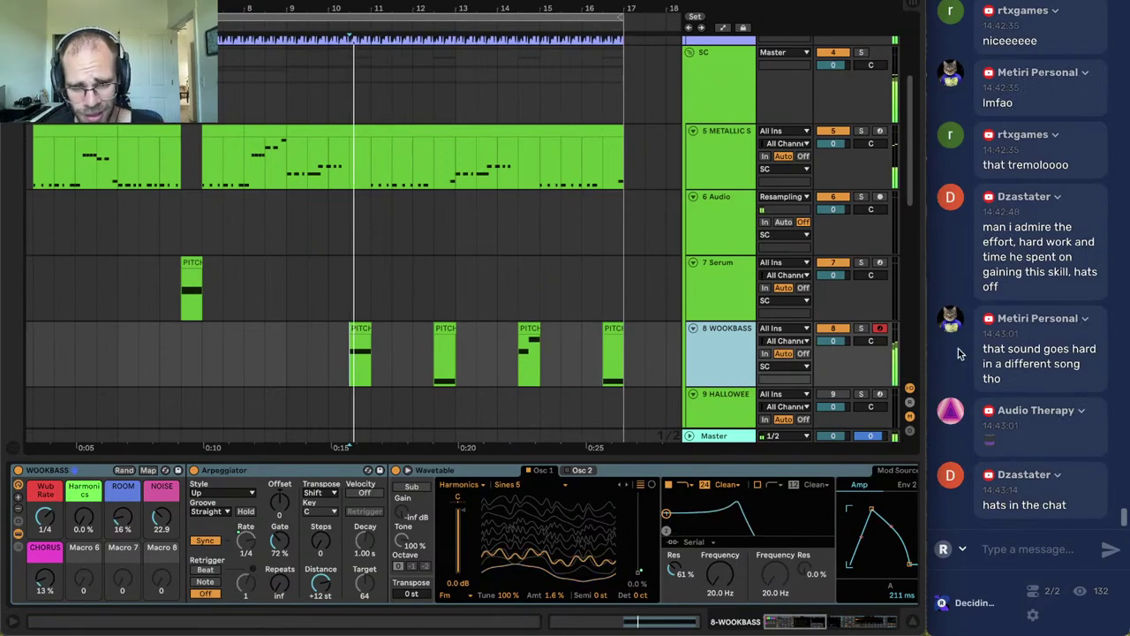
left_click_drag(833, 340, 833, 305)
left_click(715, 357)
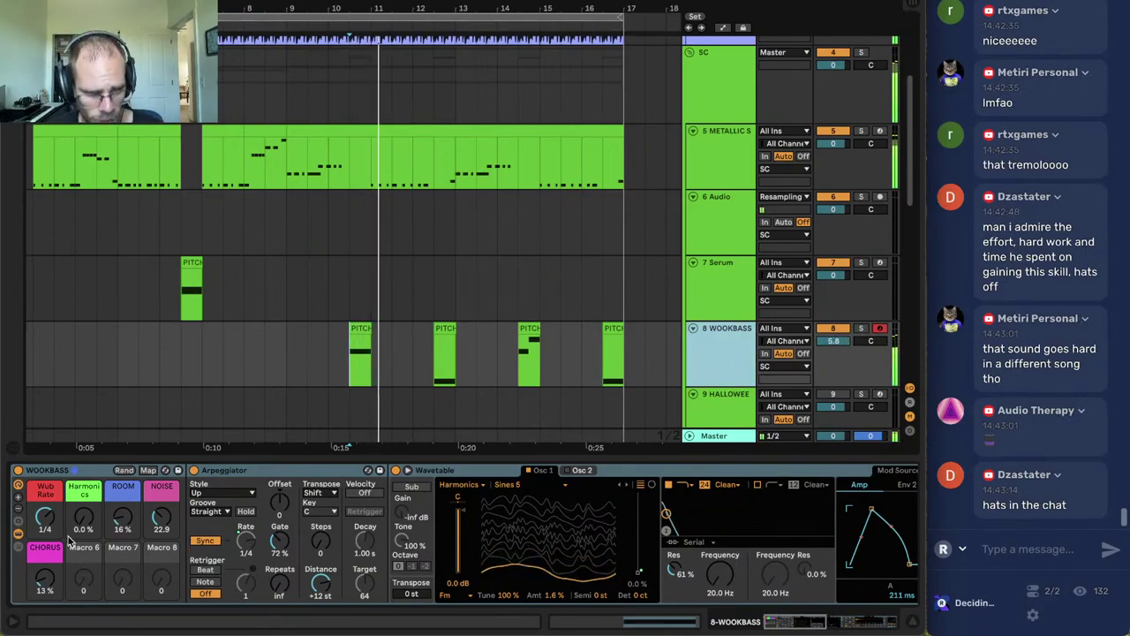
Add the phat v3.1 rack to the end of the WOOKBASS chain with amnt at 34 and close its soothe2 window.
left_click_drag(765, 621, 889, 622)
key("super+f")
type("phat")
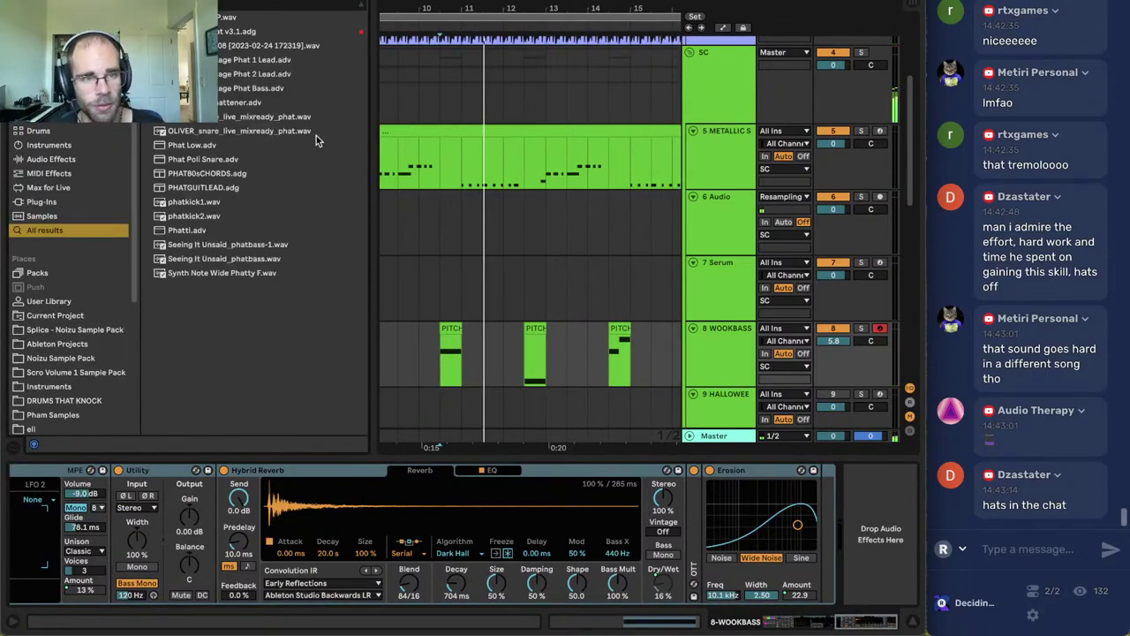
key("Return")
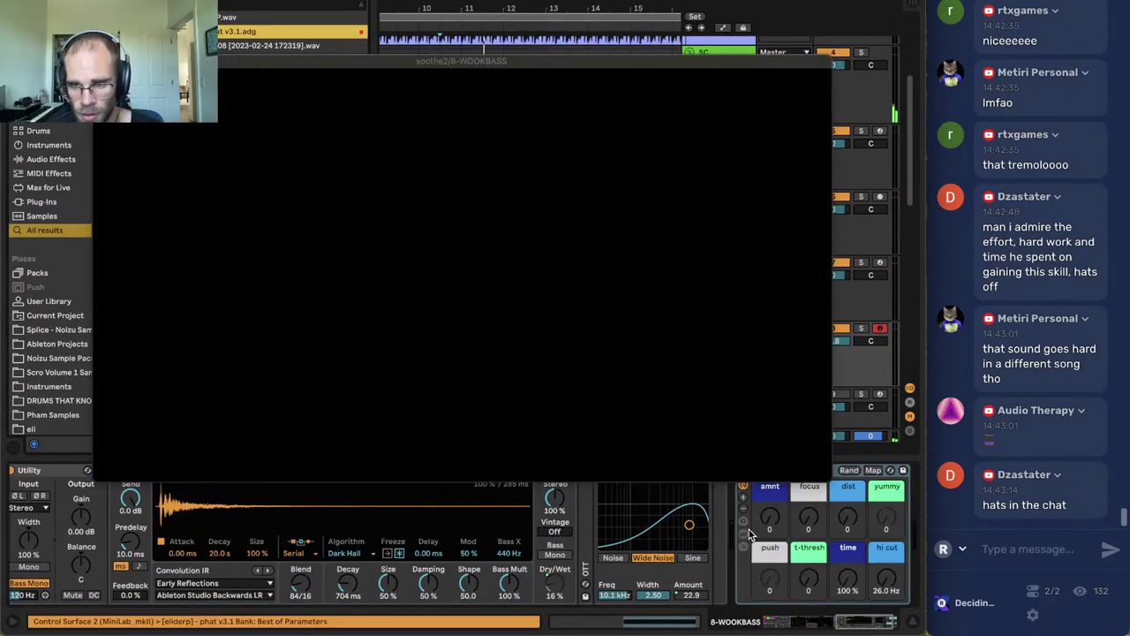
mouse_move(769, 519)
left_mouse_down()
mouse_move(769, 498)
mouse_move(766, 525)
left_mouse_up()
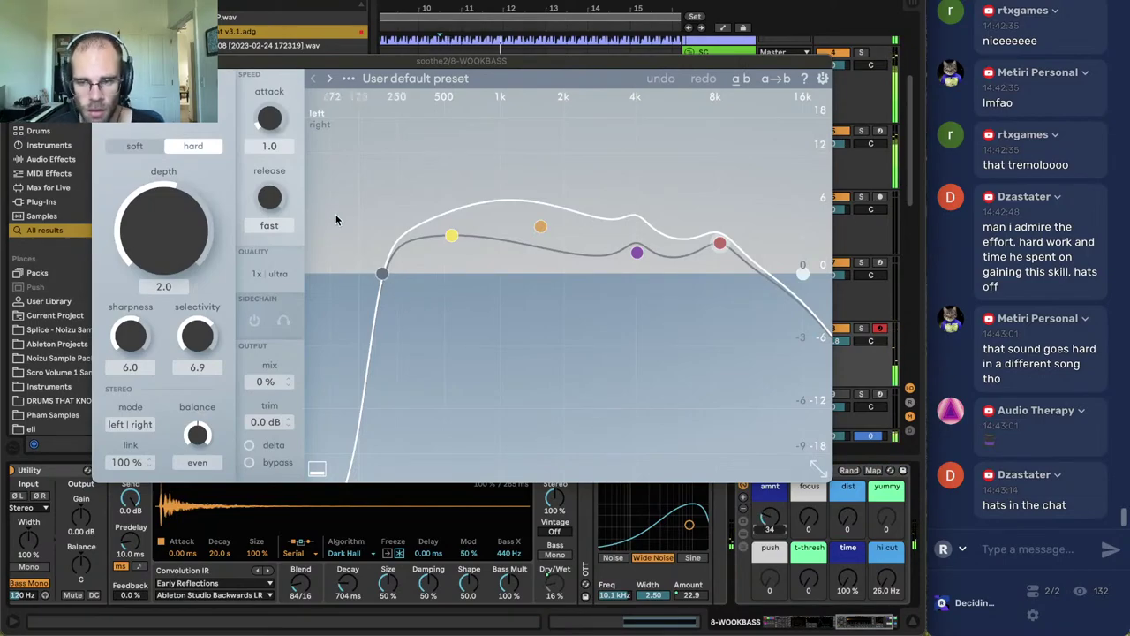
left_click(101, 61)
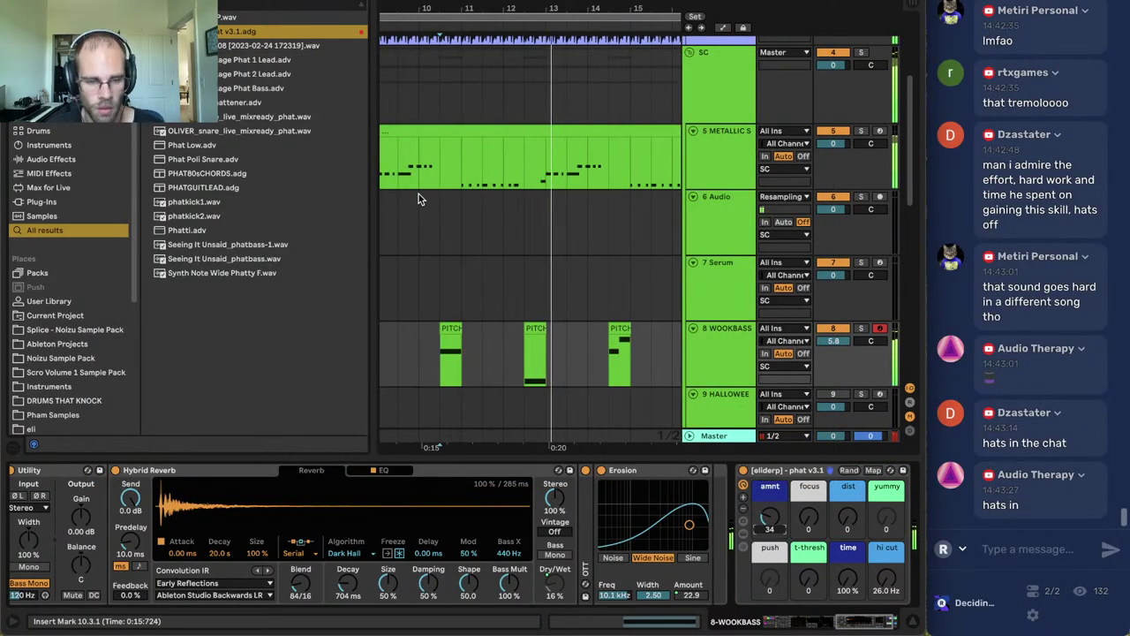
Lower the WOOKBASS track's volume to 3.0 dB while the arrangement plays.
left_click(420, 204)
left_click(14, 4)
left_click_drag(105, 8, 196, 10)
left_click(264, 164)
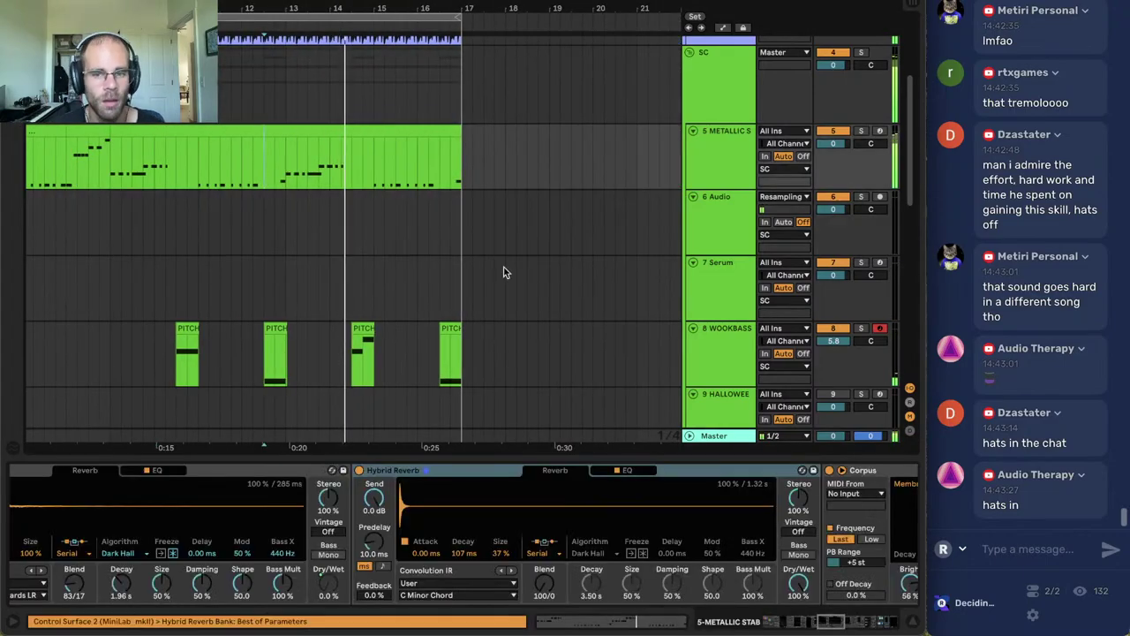
left_click(721, 344)
left_click_drag(826, 342, 836, 353)
left_click(734, 359)
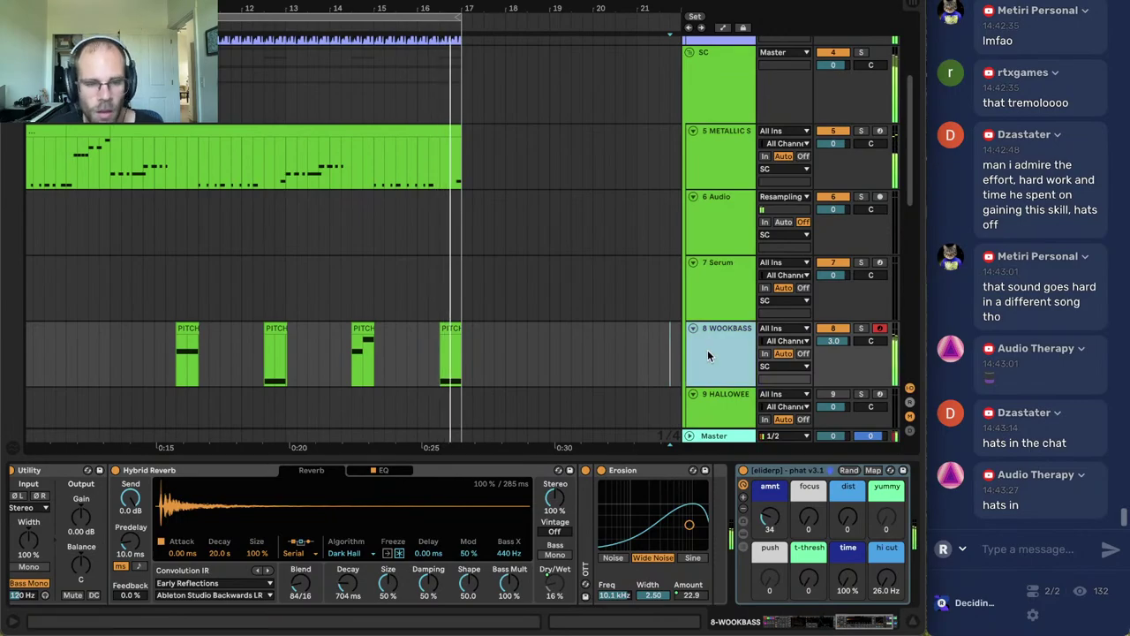
Play the WOOKBASS clips from 10.2 and set the rack's Wub Rate to 1/2.
left_click(168, 371)
key("space")
left_click(779, 622)
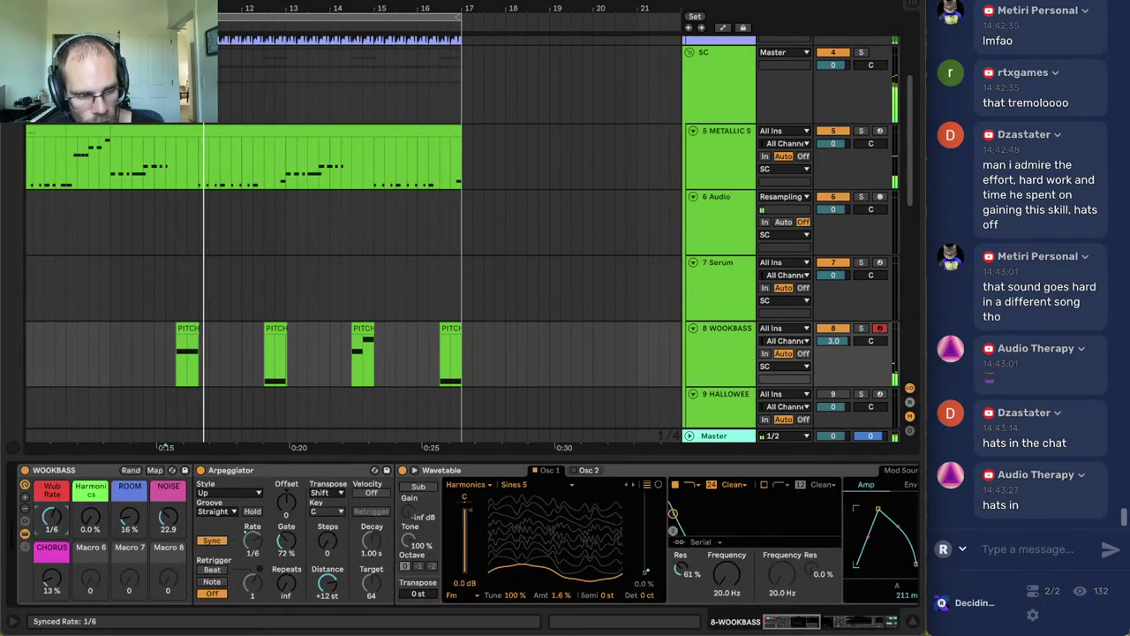
key("space")
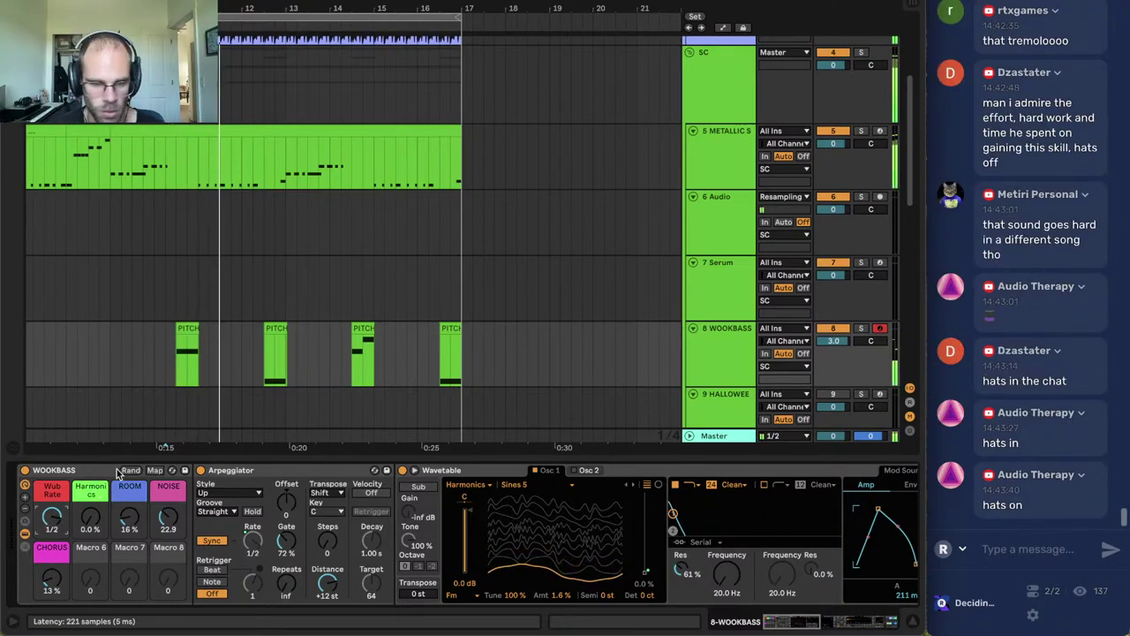
scroll(814, 625, "right", 3)
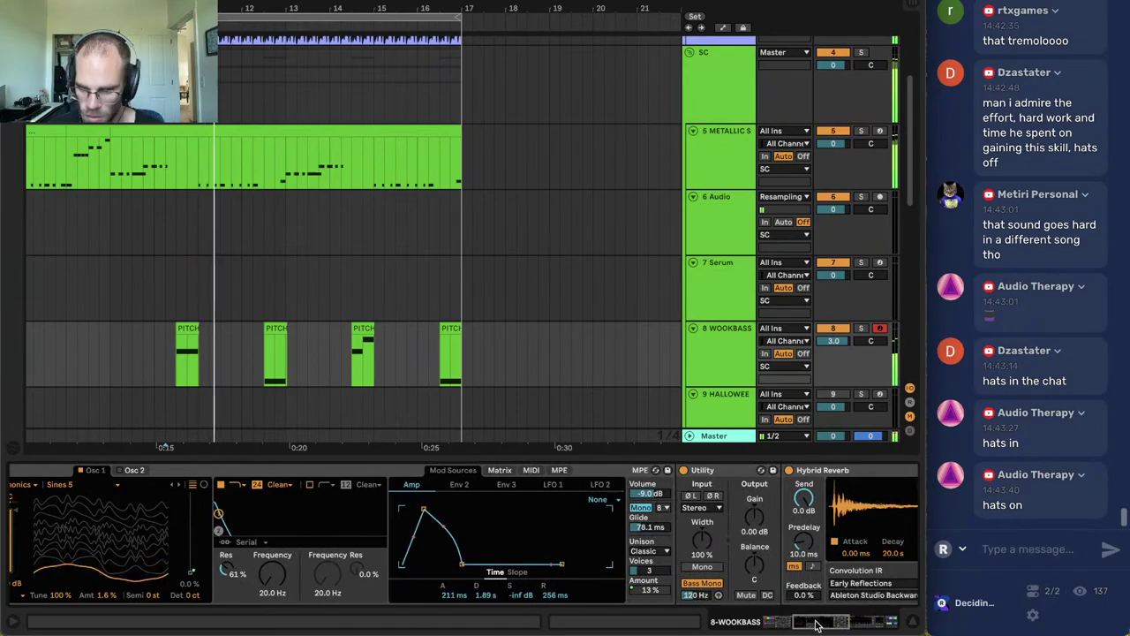
scroll(816, 624, "left", 3)
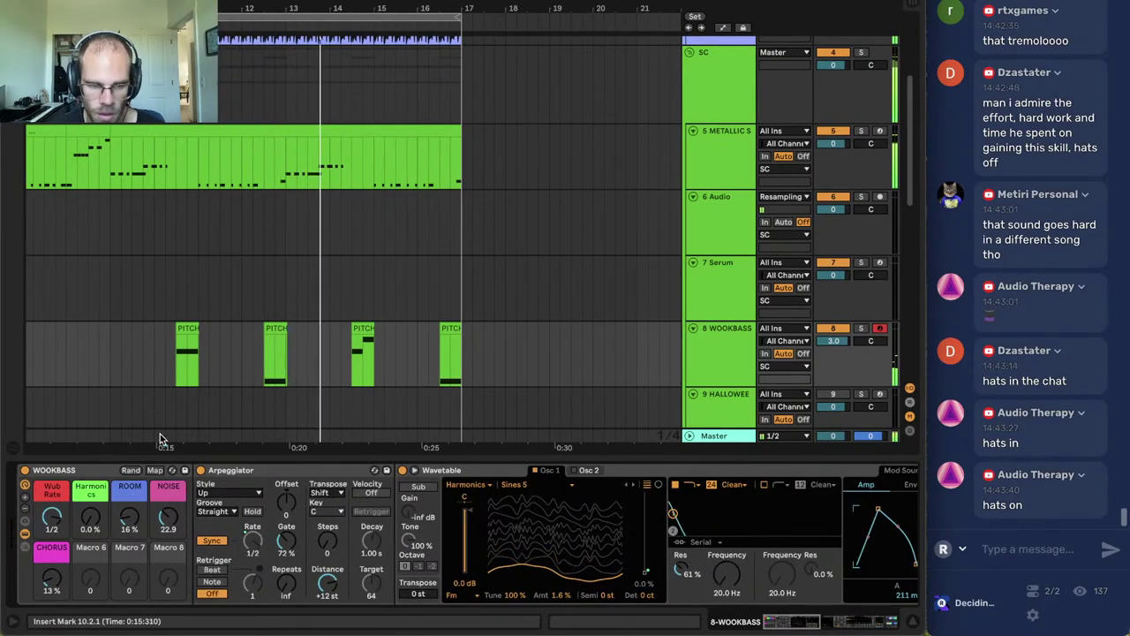
Set the WOOKBASS Wavetable's Unison to None, raise the track's volume to 4.4 dB and replay the hits.
scroll(746, 627, "right", 3)
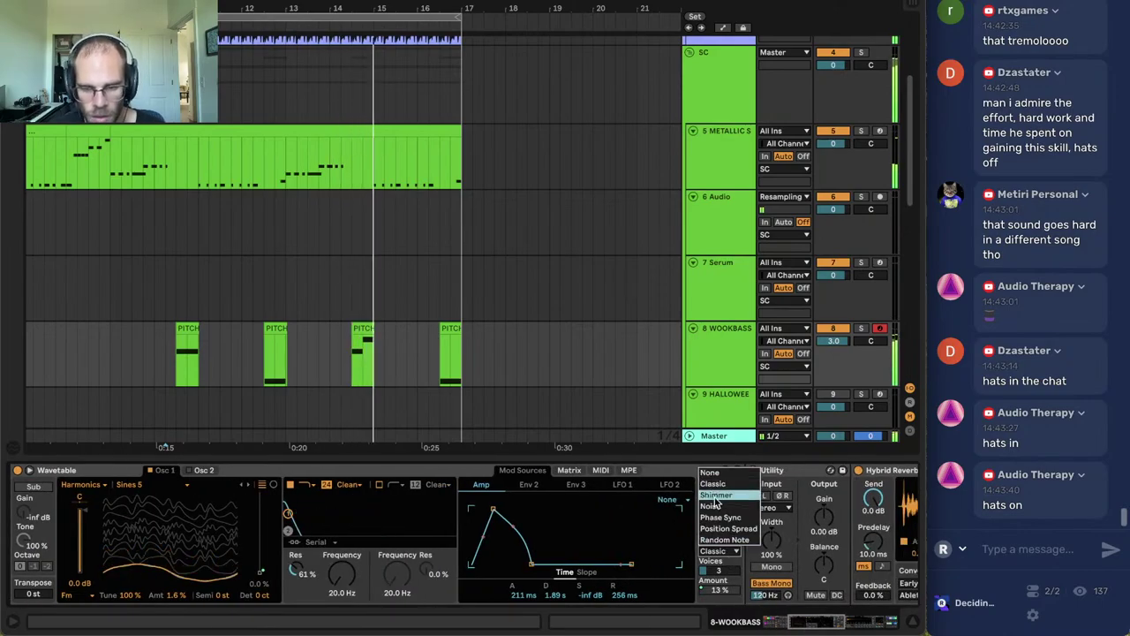
key("space")
key("space")
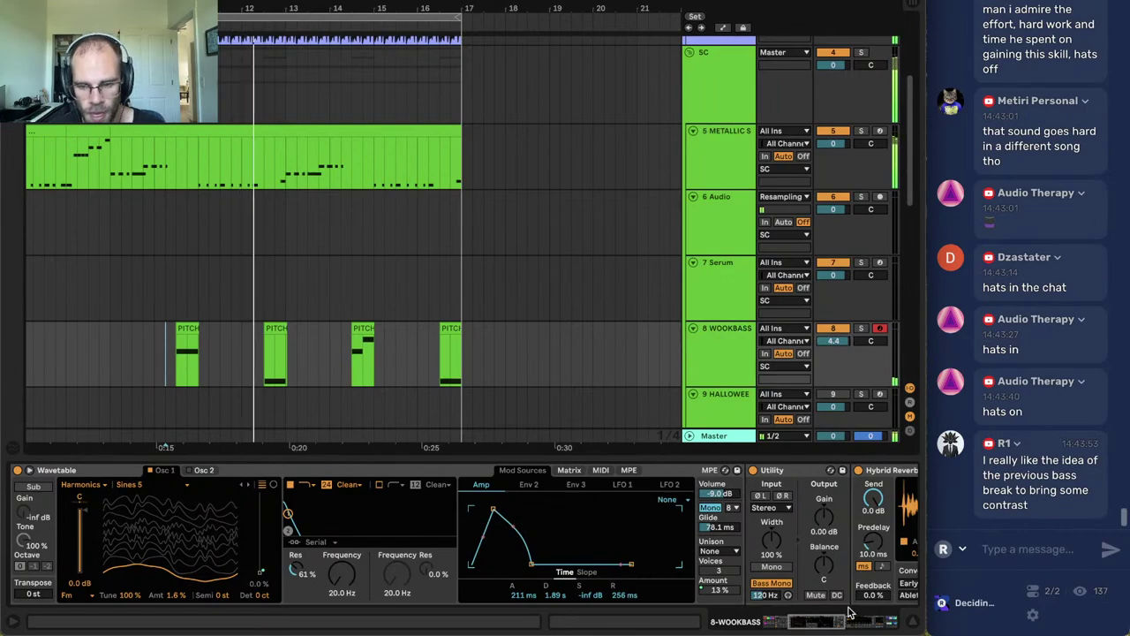
Reduce the WOOKBASS rack's Noise macro to 2.79 and its Chorus macro to 0%.
scroll(473, 603, "left", 3)
left_click_drag(164, 519, 163, 547)
left_click_drag(90, 518, 90, 521)
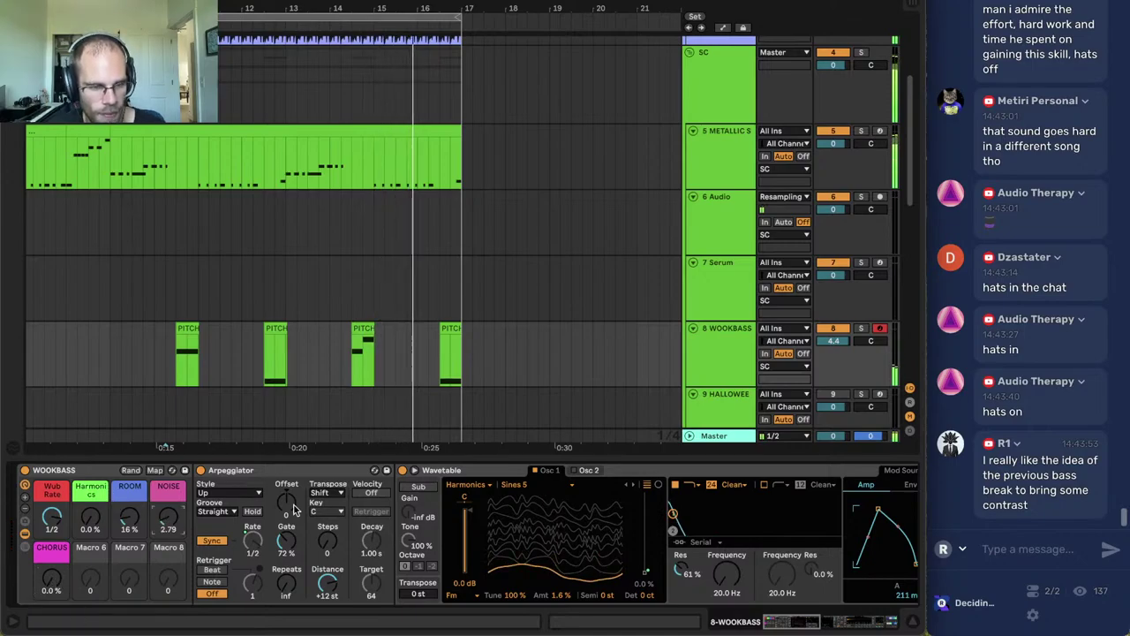
Set the phat v3.1 rack's amnt to 64 and dist to 58, and bring the WOOKBASS reverb's Dry/Wet to 0%.
left_click(869, 621)
left_click(695, 518)
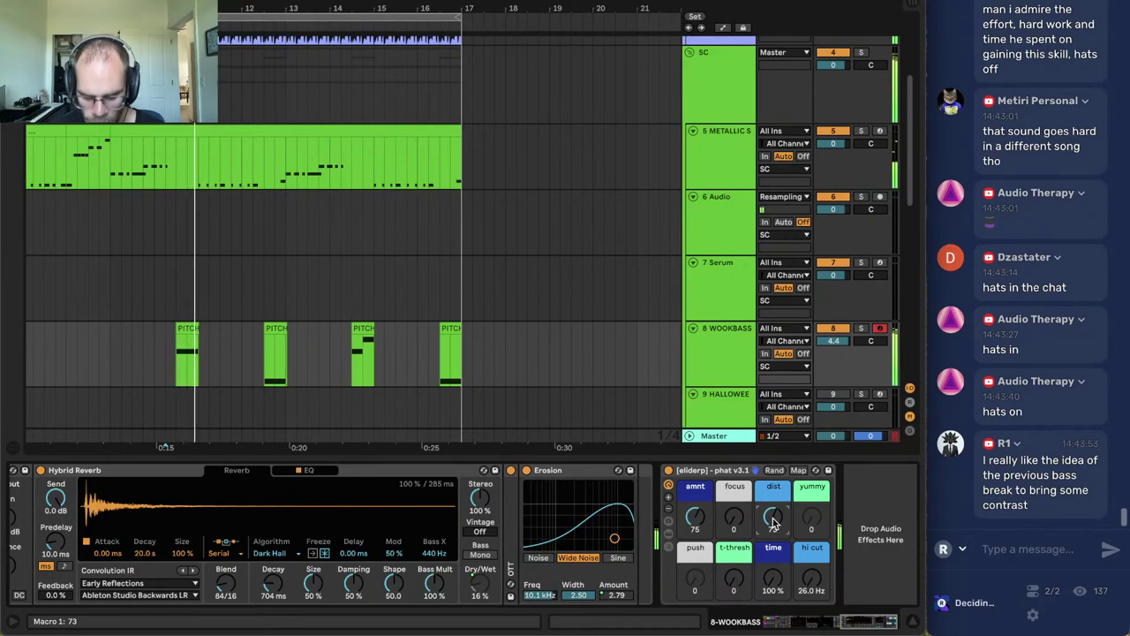
scroll(411, 612, "left", 10)
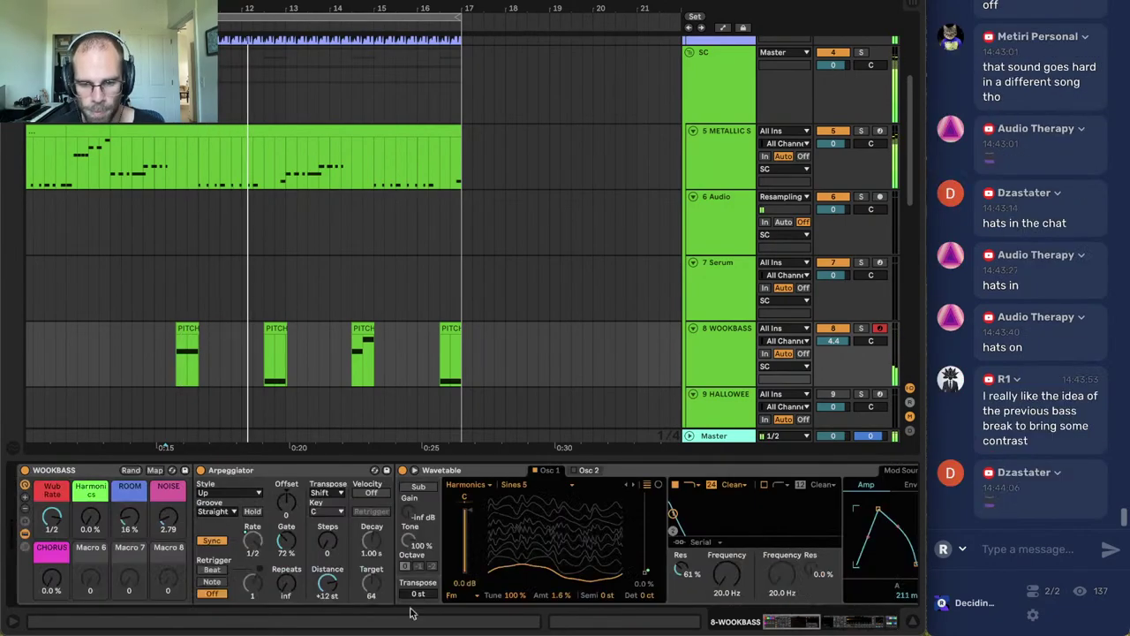
left_click_drag(795, 622, 1077, 609)
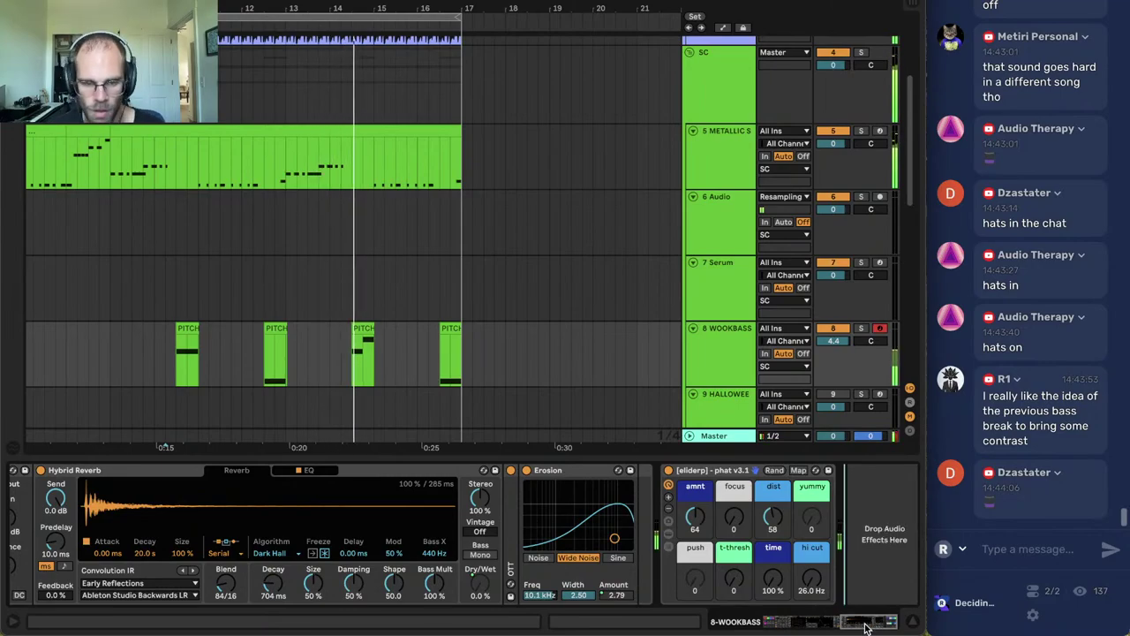
Lower the humming vocal track's volume to -5.3 dB and play the arrangement from the beginning.
scroll(543, 257, "down", 10)
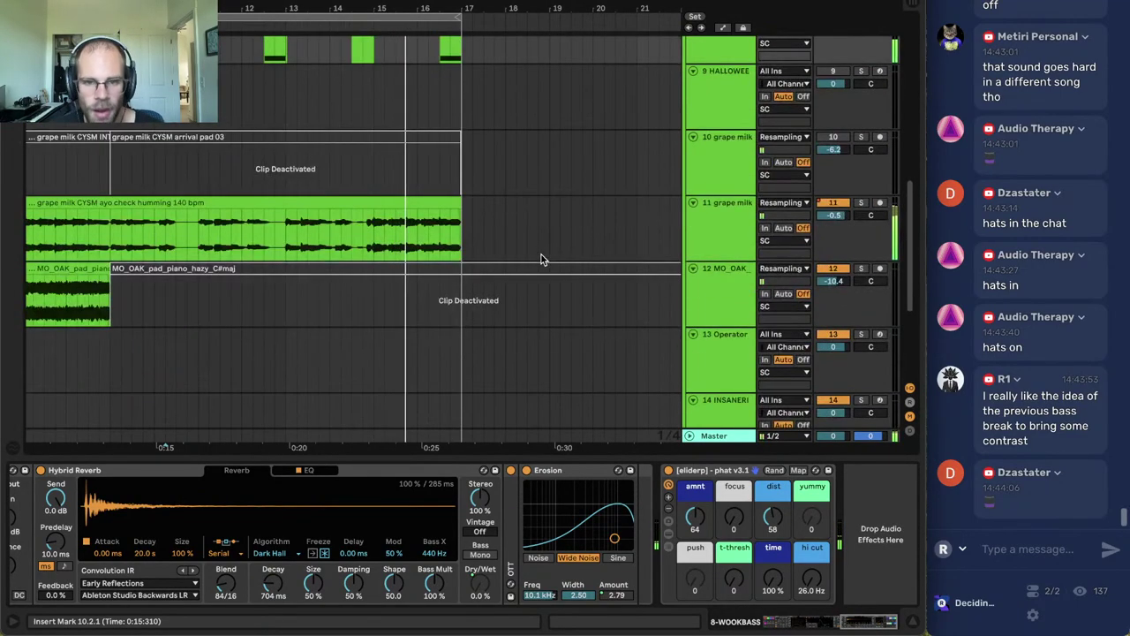
left_click(542, 256)
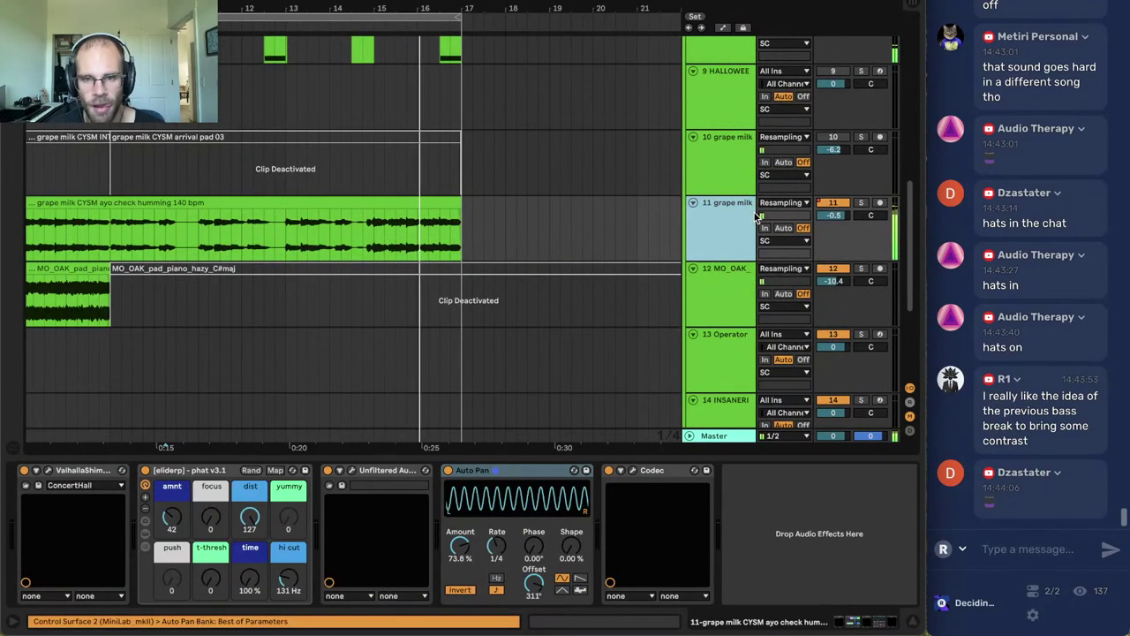
left_click(693, 235)
scroll(410, 182, "up", 5)
left_click_drag(365, 8, 651, 12)
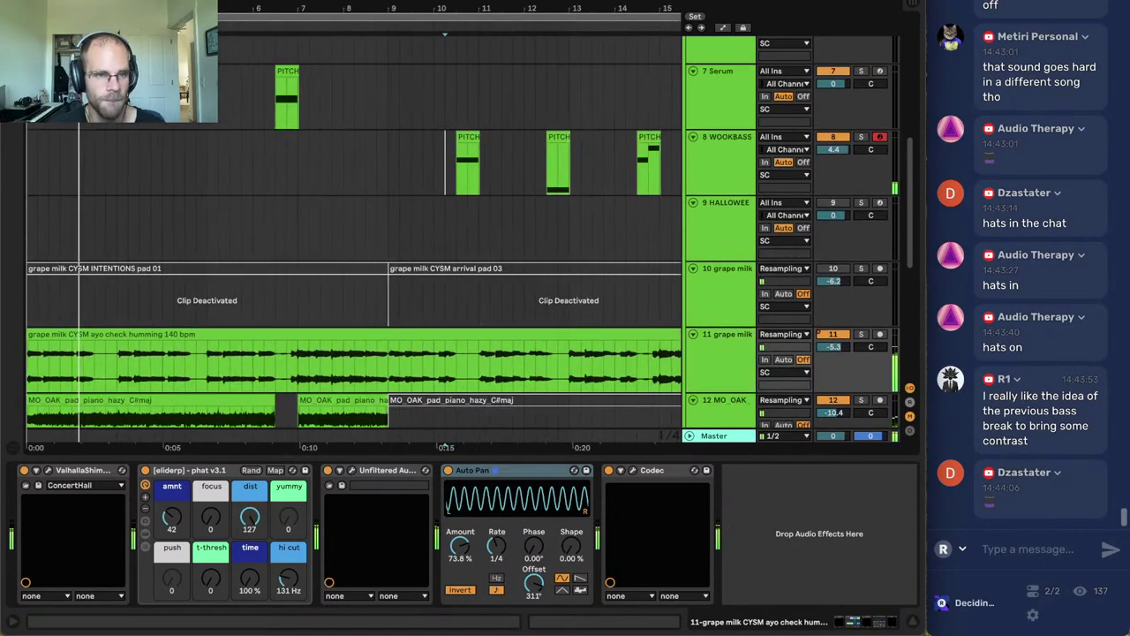
Inspect the Drum Rack and browse the grape_milk sample folder for its snare and clap samples.
scroll(682, 199, "up", 5)
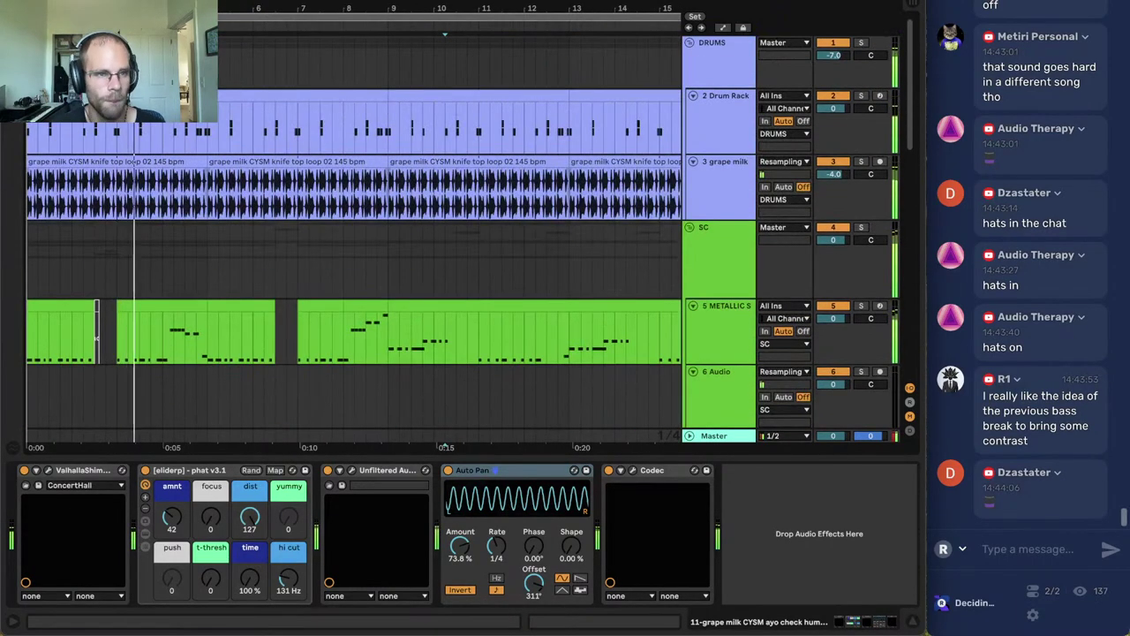
left_click(717, 184)
left_click(724, 118)
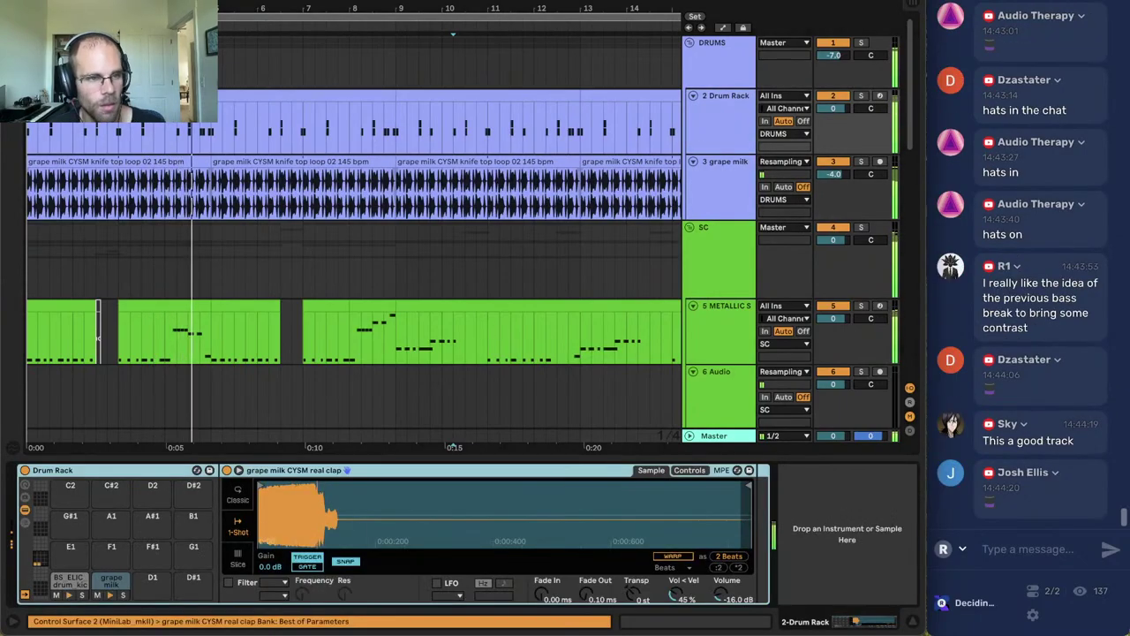
key("ctrl+alt+b")
key("Escape")
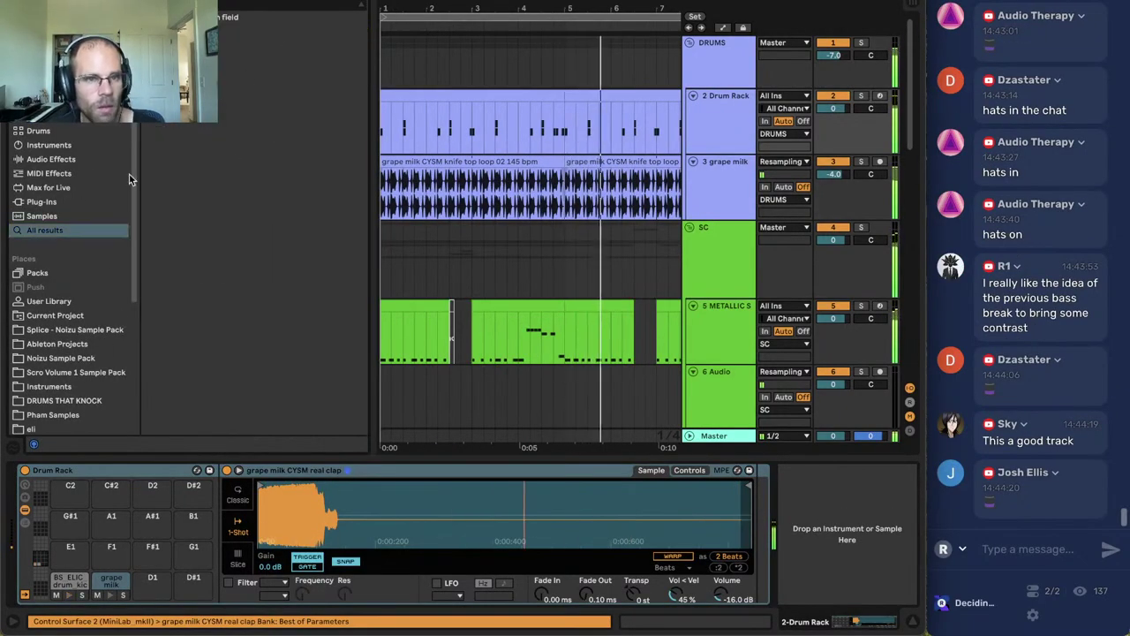
scroll(79, 264, "down", 5)
left_click(46, 313)
scroll(88, 300, "down", 3)
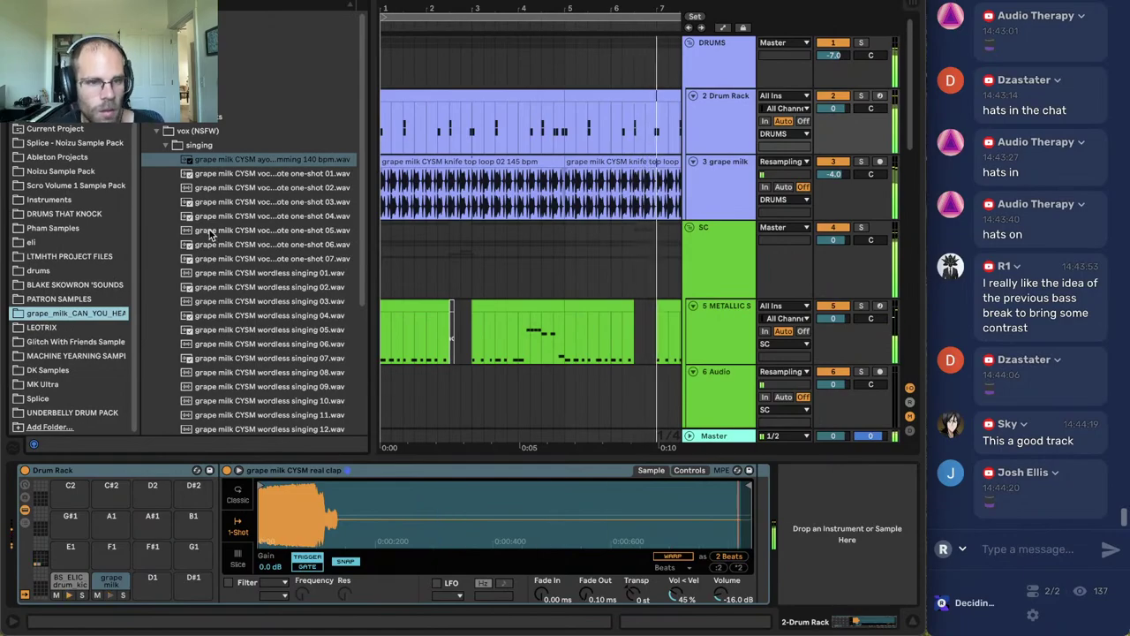
left_click(163, 130)
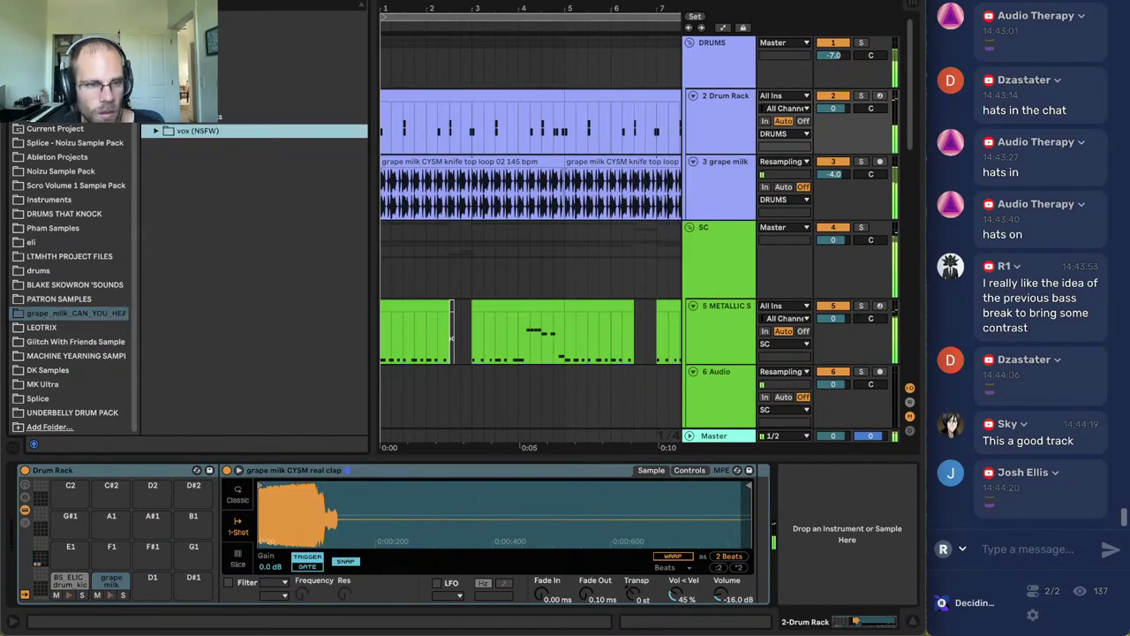
left_click(157, 60)
left_click(157, 102)
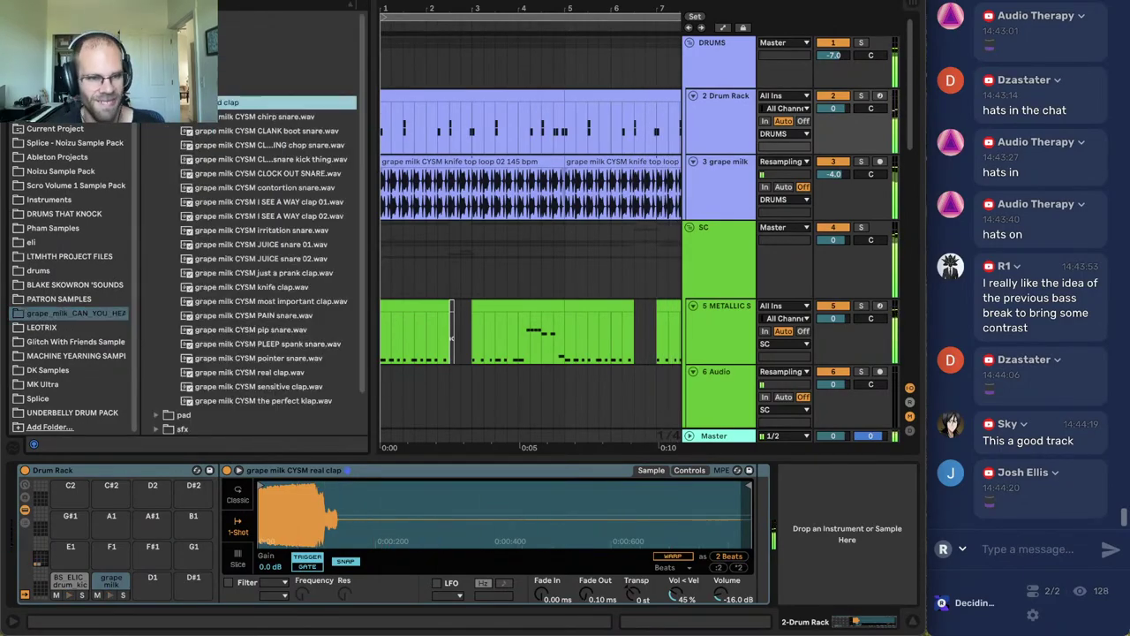
Insert a new audio track in the DRUMS group directly below the grape milk top loop track.
left_click_drag(449, 9, 424, 7)
left_click(423, 189)
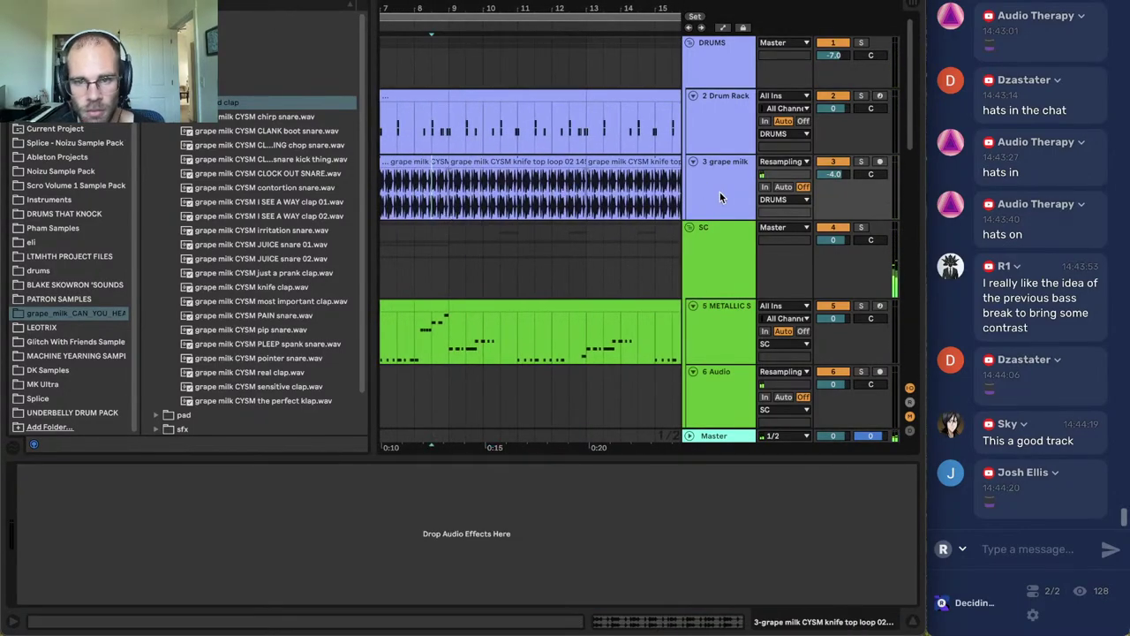
key("ctrl+t")
Audition the grape milk drum loops in the sample pack, including crispy break, horsey top and the knife top loops.
left_click(165, 103)
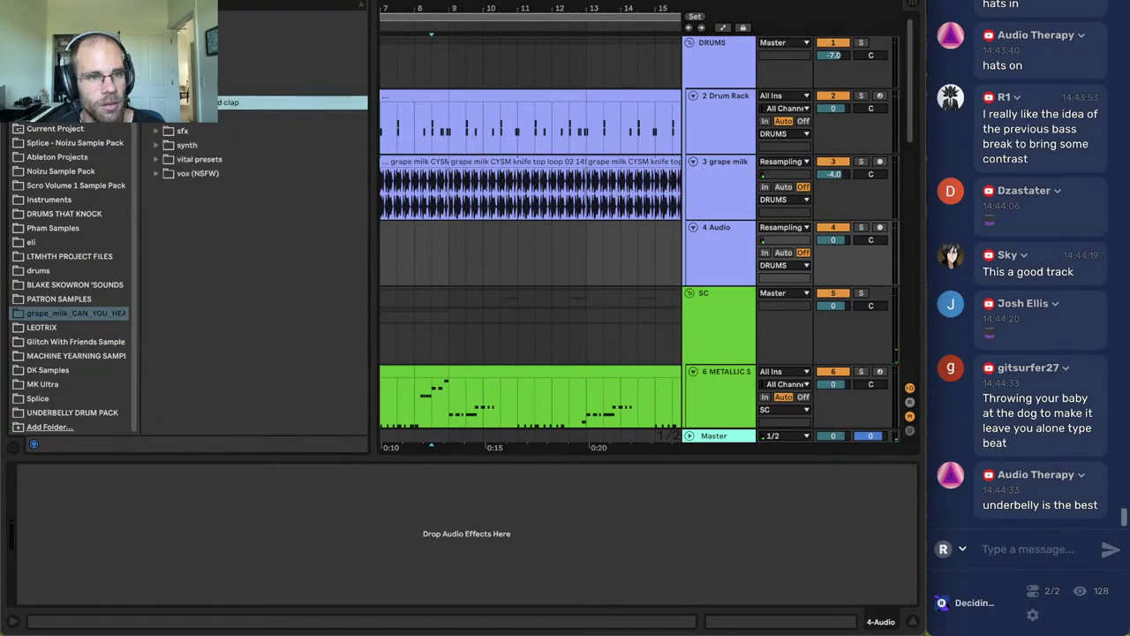
left_click(164, 88)
left_click(291, 203)
left_click(309, 243)
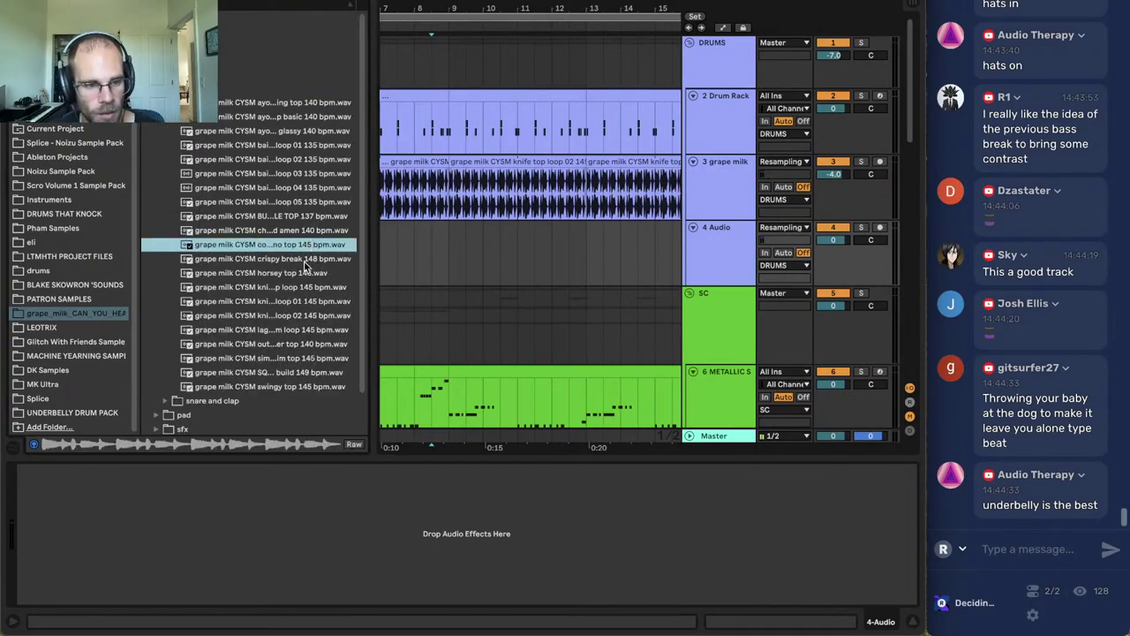
left_click(296, 260)
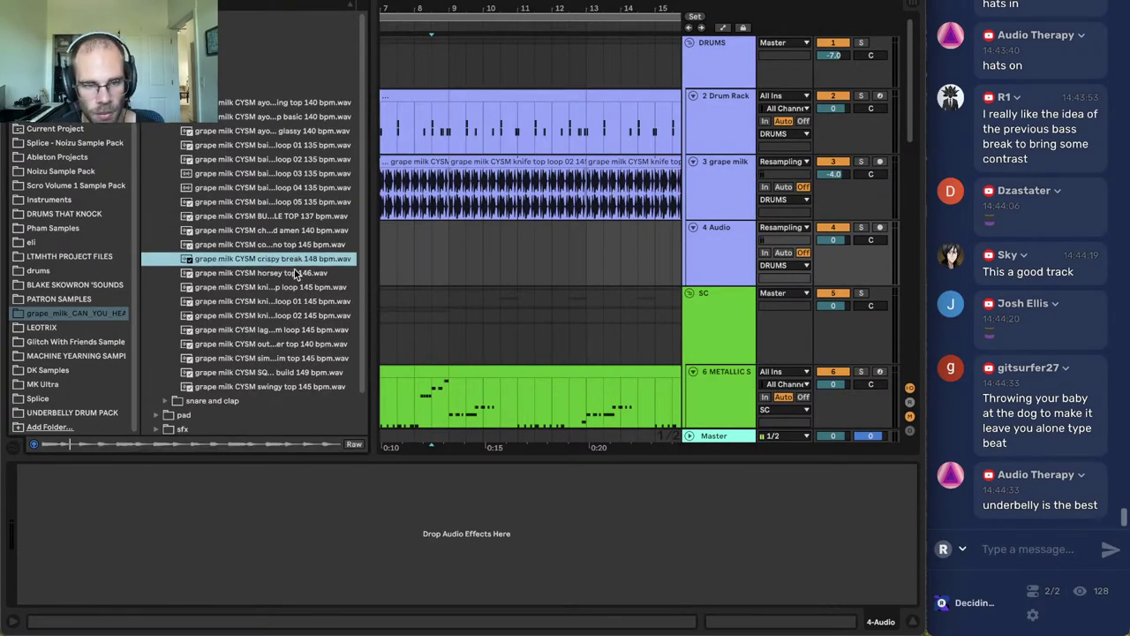
left_click(295, 274)
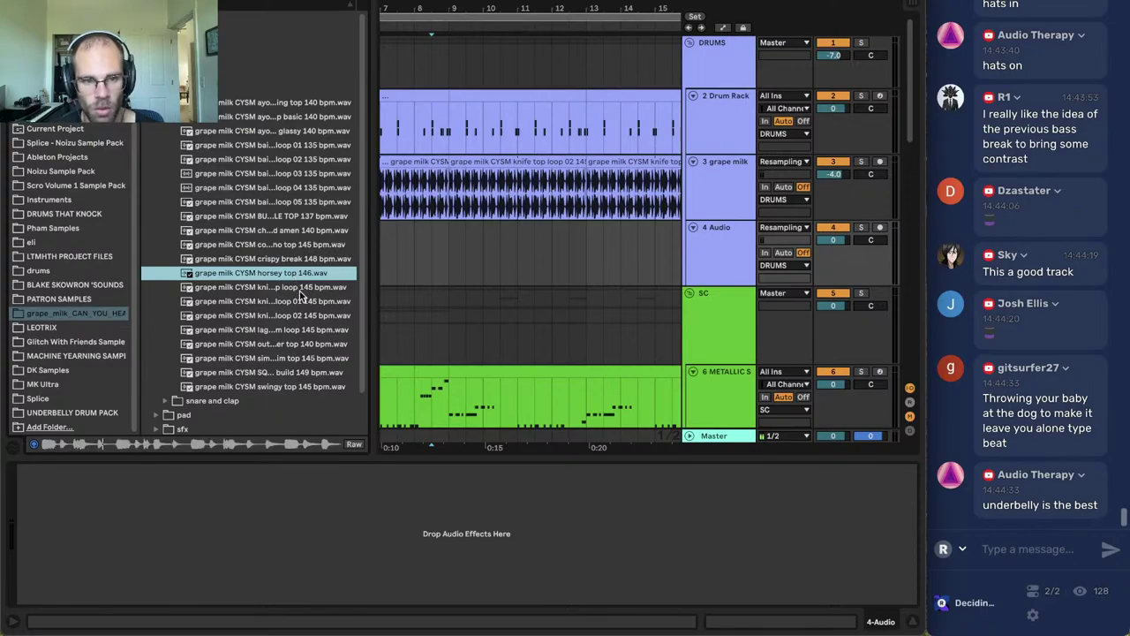
left_click(299, 290)
left_click(297, 303)
left_click(299, 316)
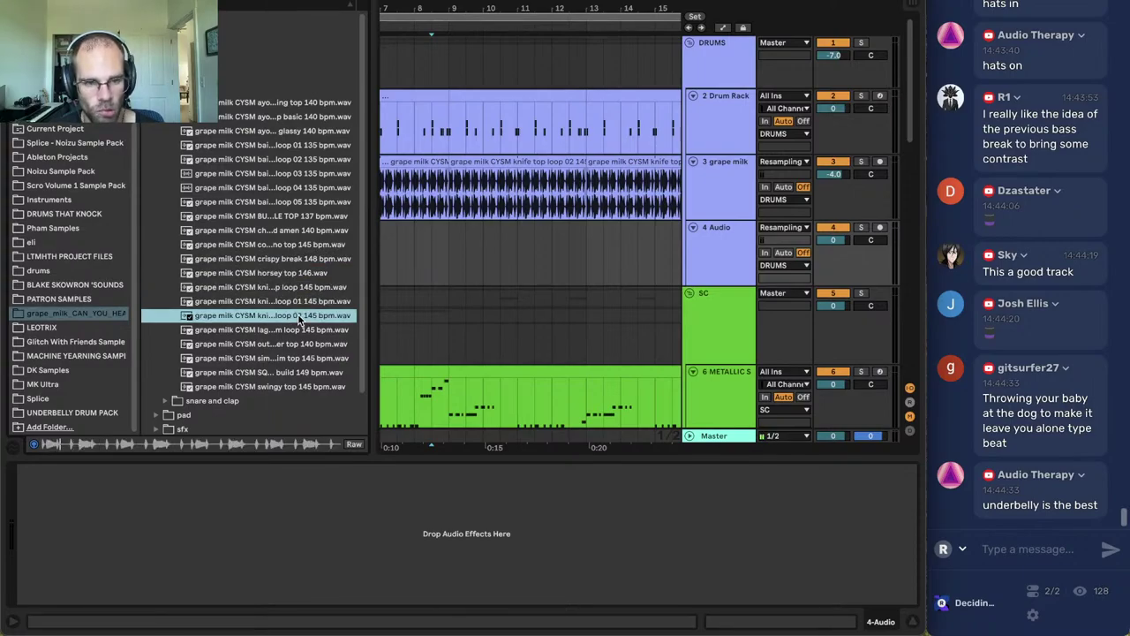
left_click(302, 302)
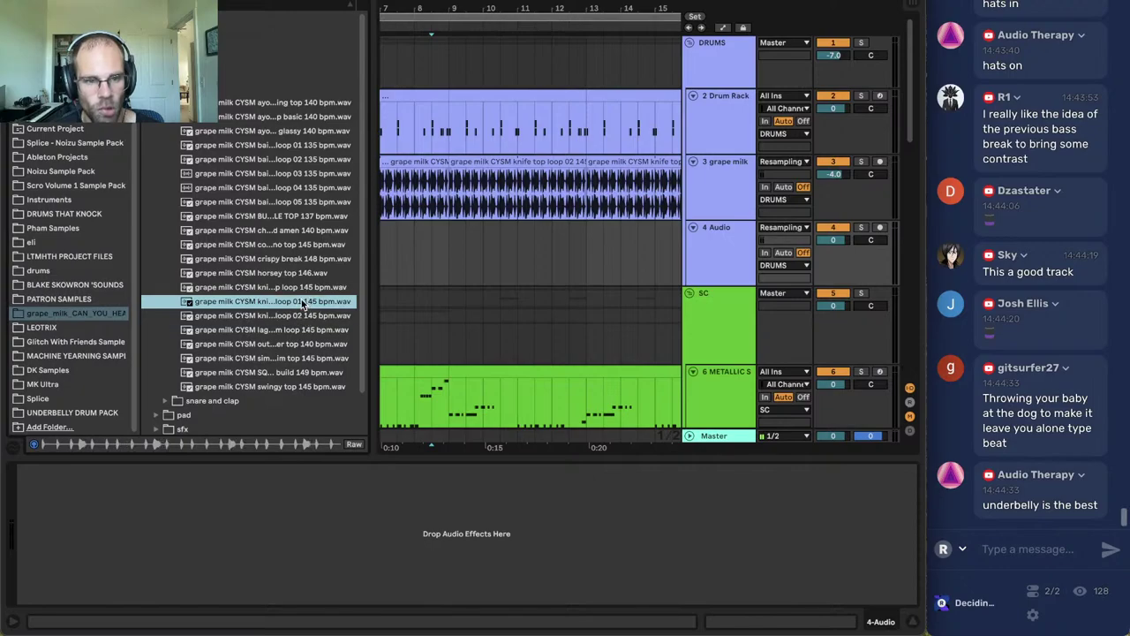
Replace the top loop in bars 1 to 8 of the grape milk track with knife top loop 01 145 bpm and play it.
key("w")
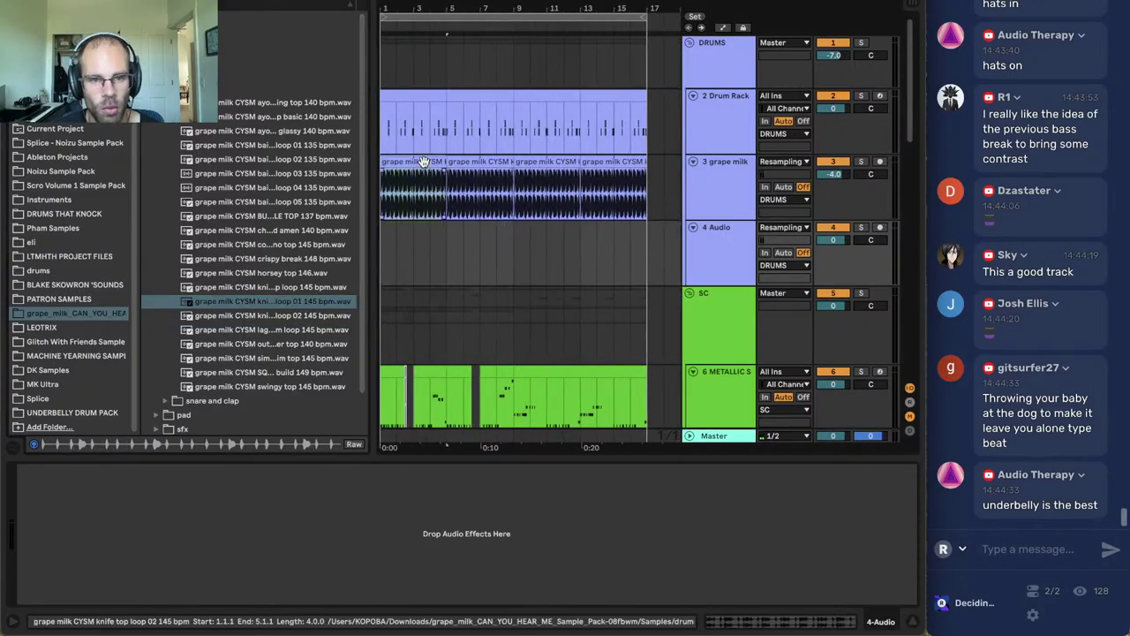
left_click(423, 160)
left_click(861, 162)
key("space")
left_click(861, 161)
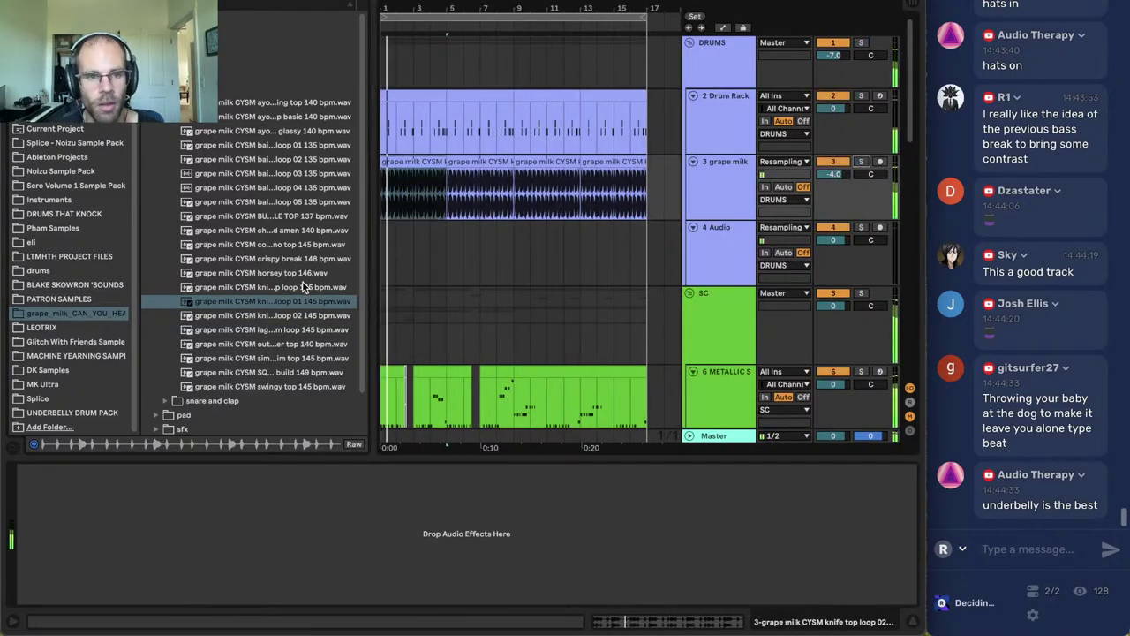
left_click_drag(304, 302, 385, 208)
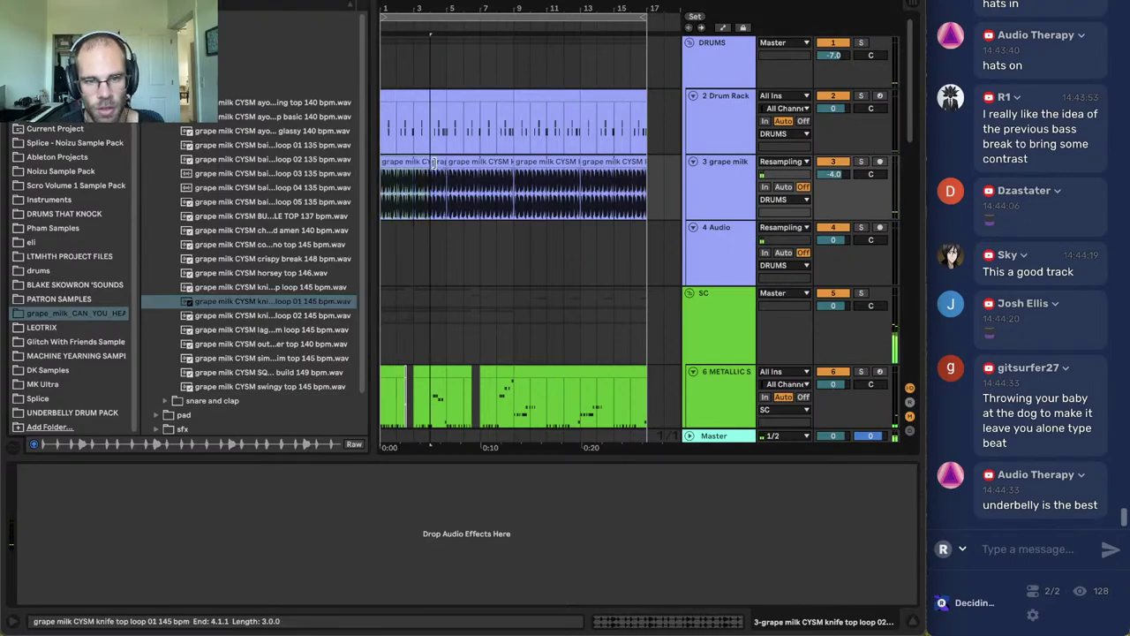
left_click(496, 190)
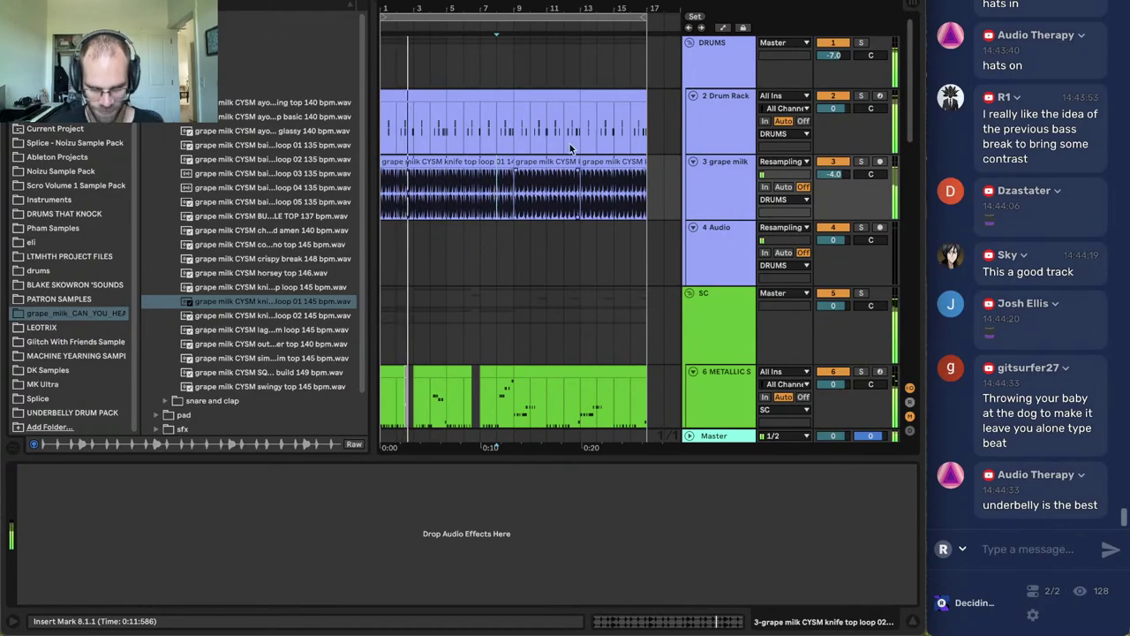
Replace the real clap sample in the Drum Rack with grape milk CYSM the perfect klap.
left_click(743, 131)
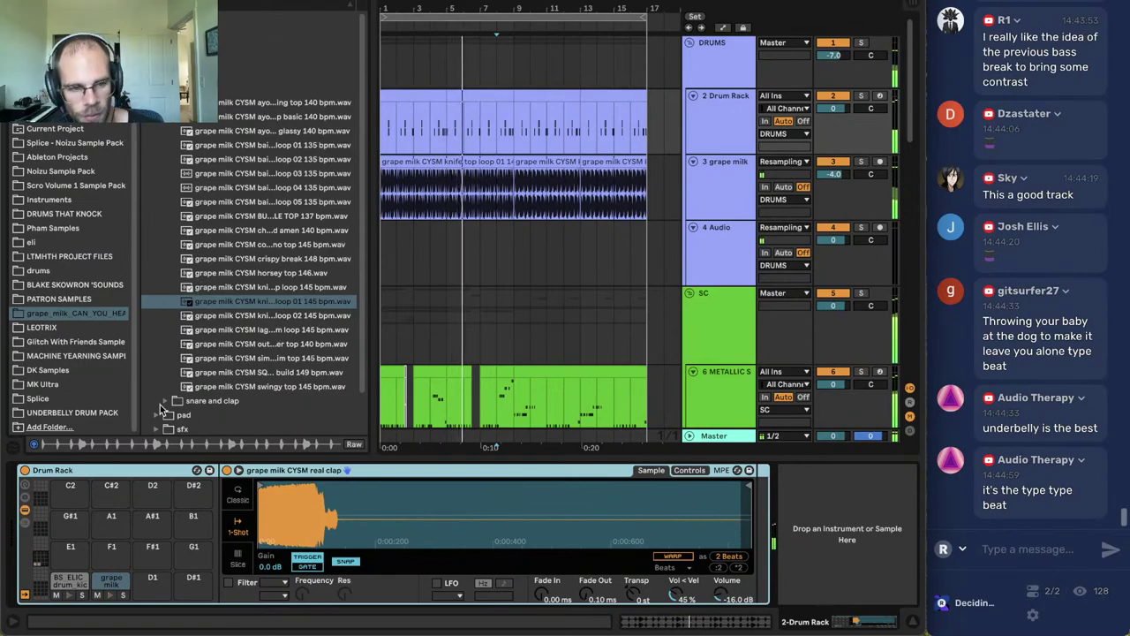
left_click(164, 401)
scroll(313, 360, "down", 7)
left_click(270, 392)
left_click(279, 379)
left_click_drag(280, 391, 320, 504)
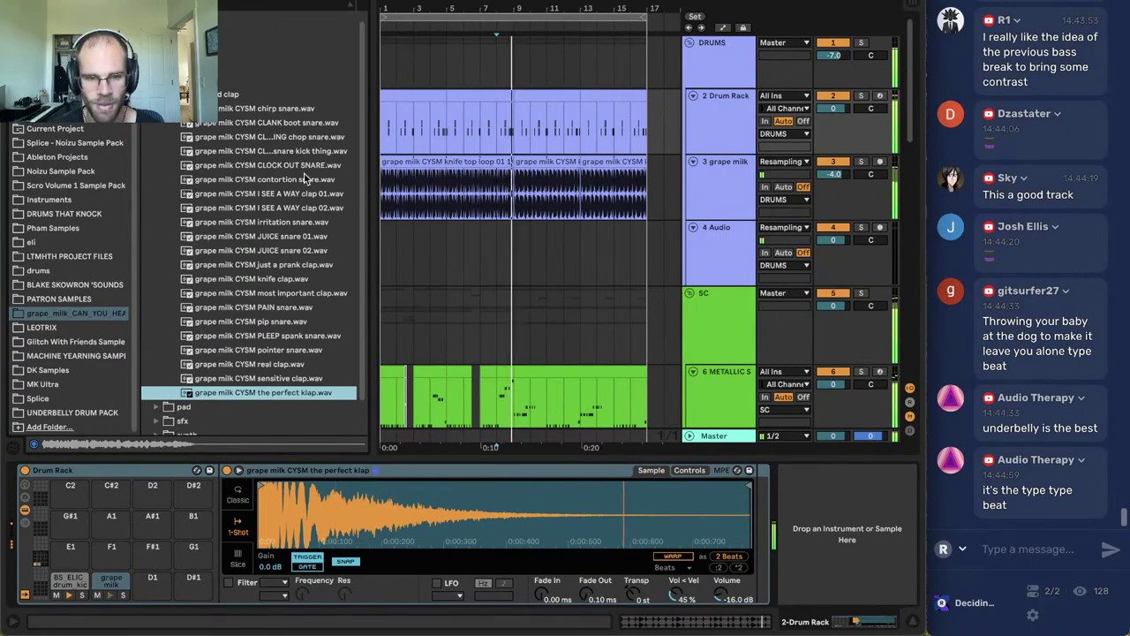
Set the clap pad's Vol < Vel to 0% and its volume to -5.14 dB.
left_click(397, 100)
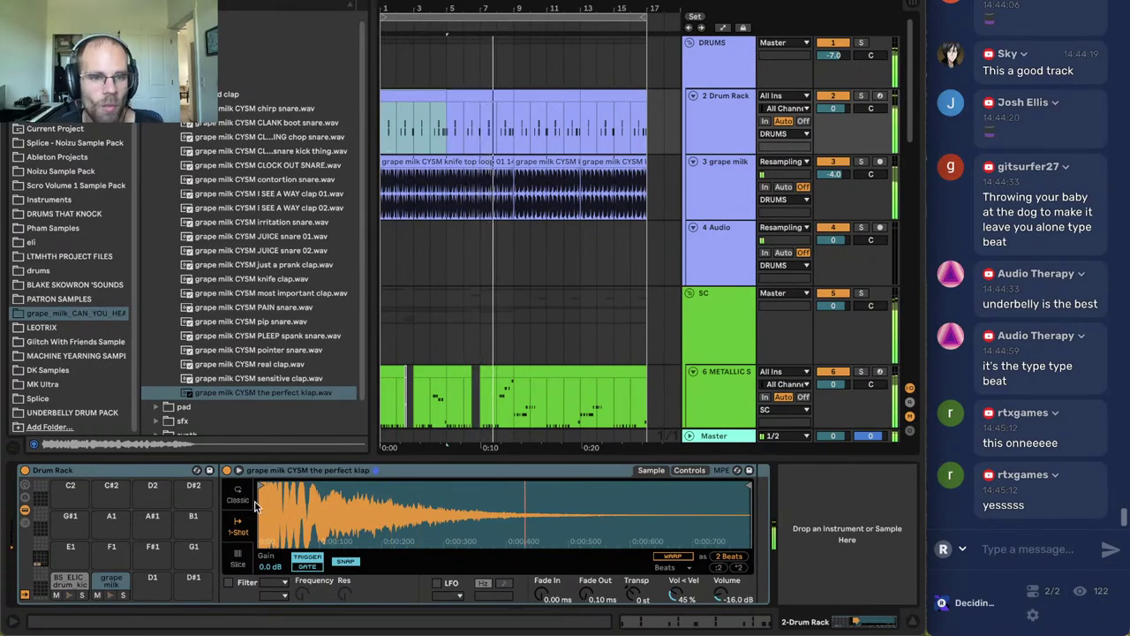
double_click(683, 603)
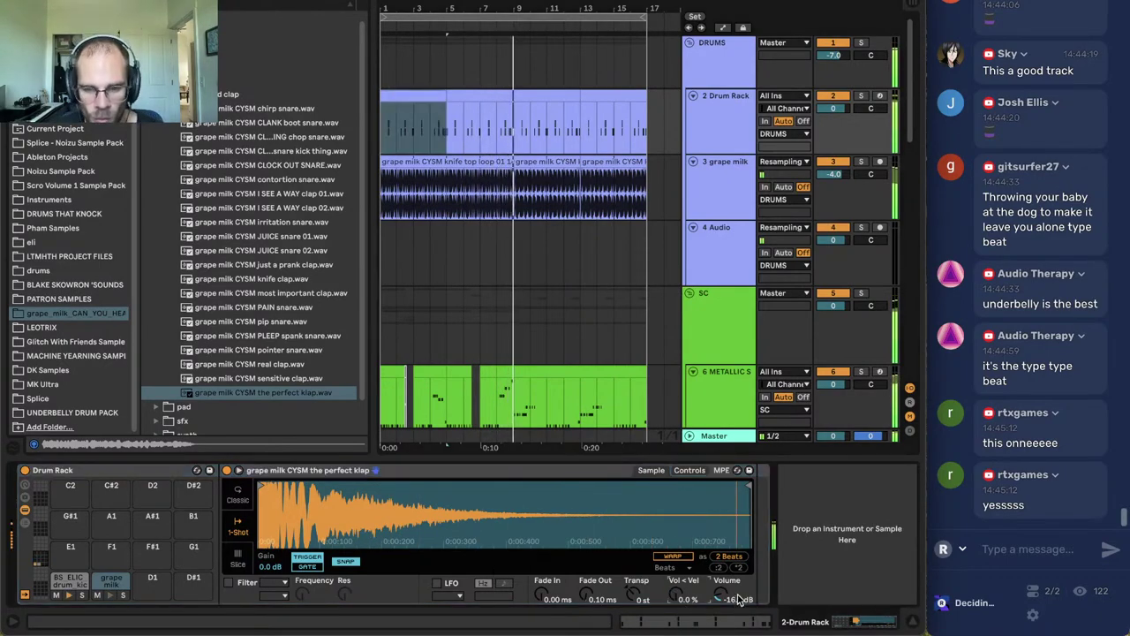
left_click_drag(720, 597, 720, 587)
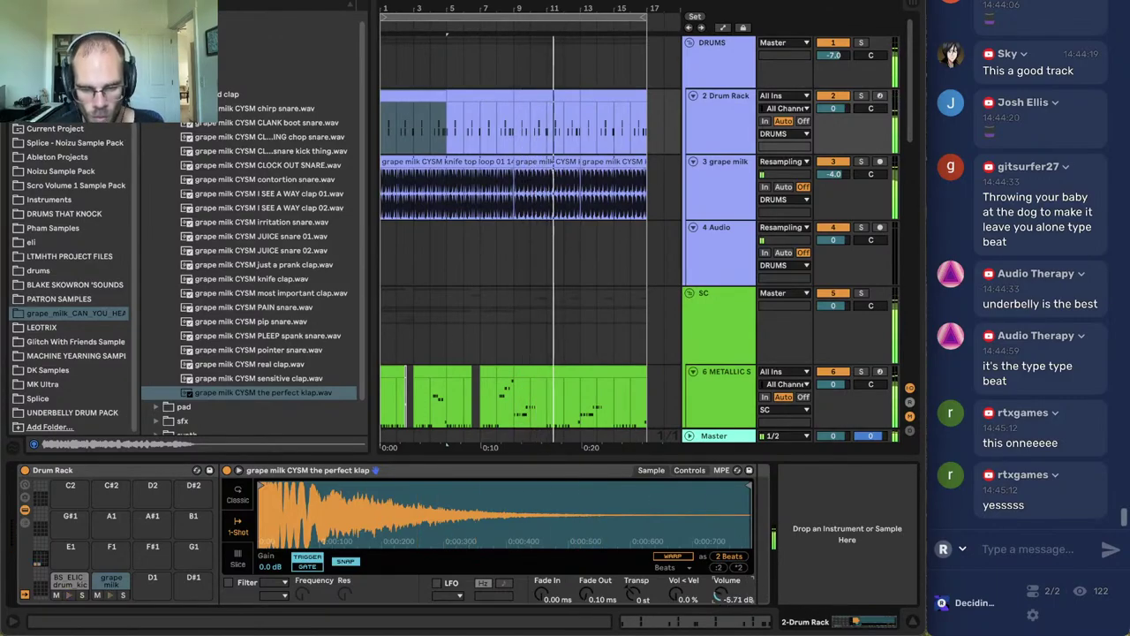
Swap the clap pad's sample for grape milk CYSM pointer snare, shorten it to about 0.1 seconds and set its volume to -6.75 dB.
left_click(275, 349)
left_click(279, 335)
left_click(277, 350)
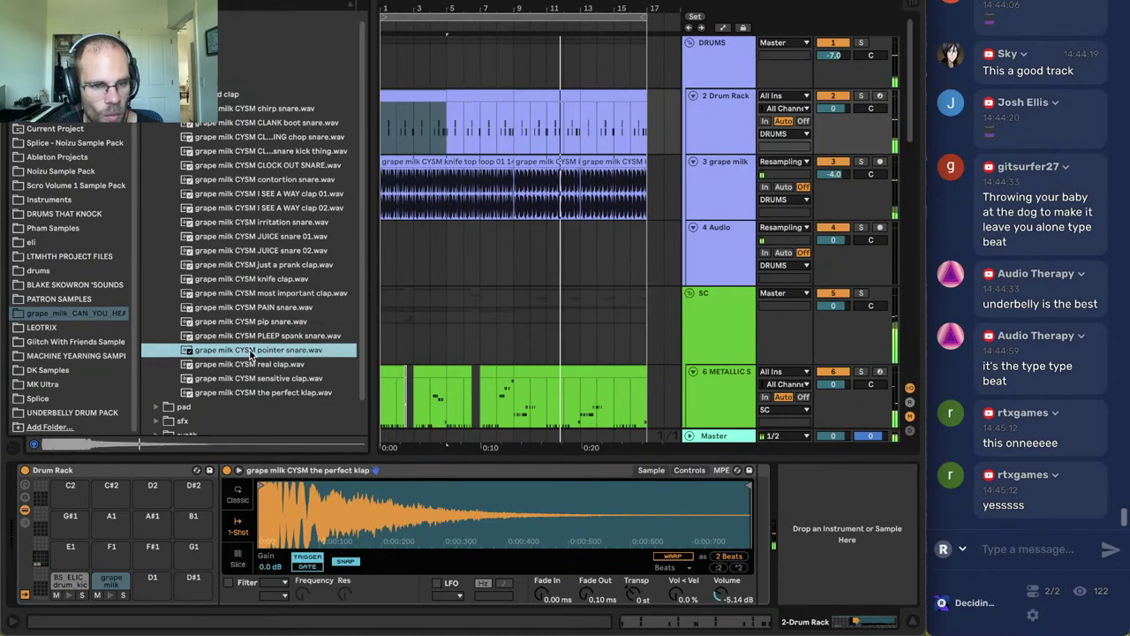
left_click_drag(275, 351, 345, 526)
key("space")
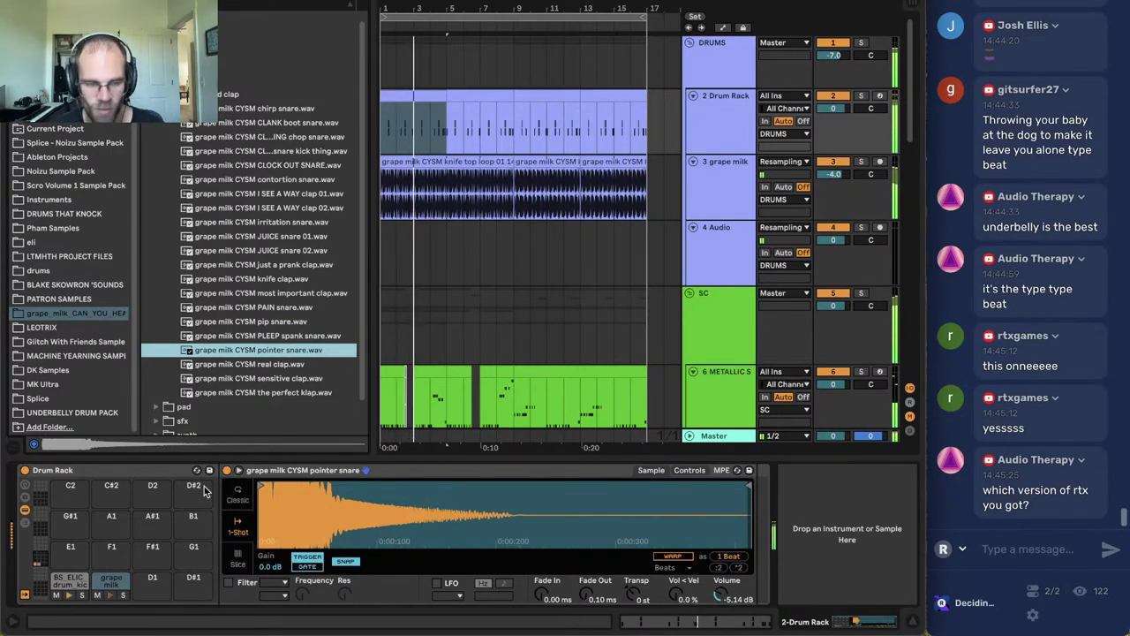
mouse_move(752, 487)
left_mouse_down()
mouse_move(324, 487)
mouse_move(366, 486)
left_mouse_up()
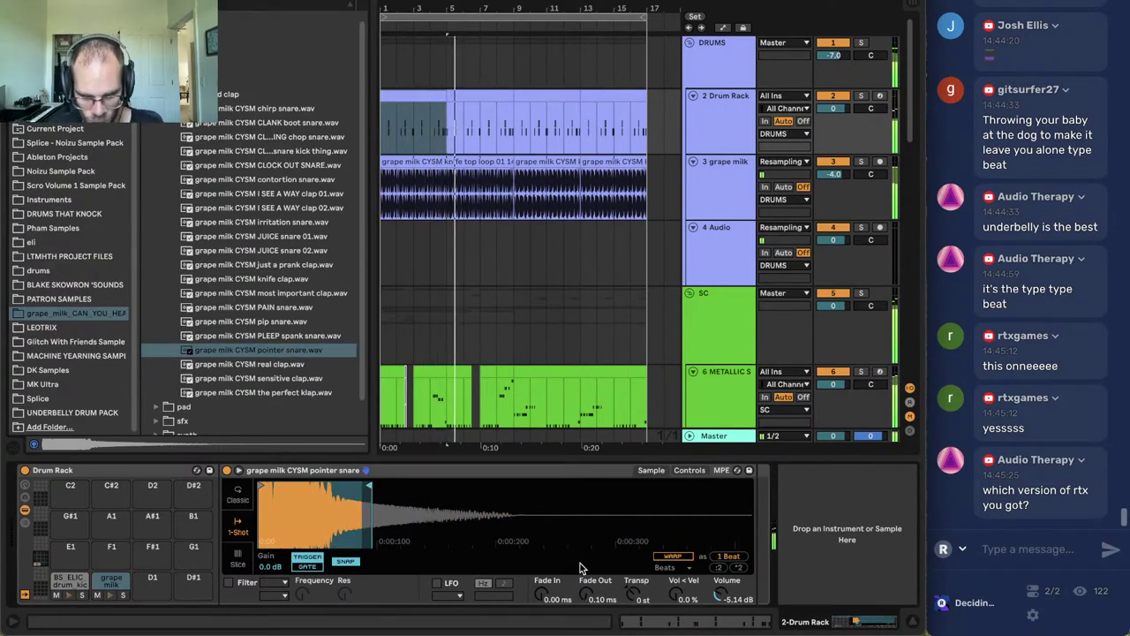
left_click_drag(719, 599, 718, 602)
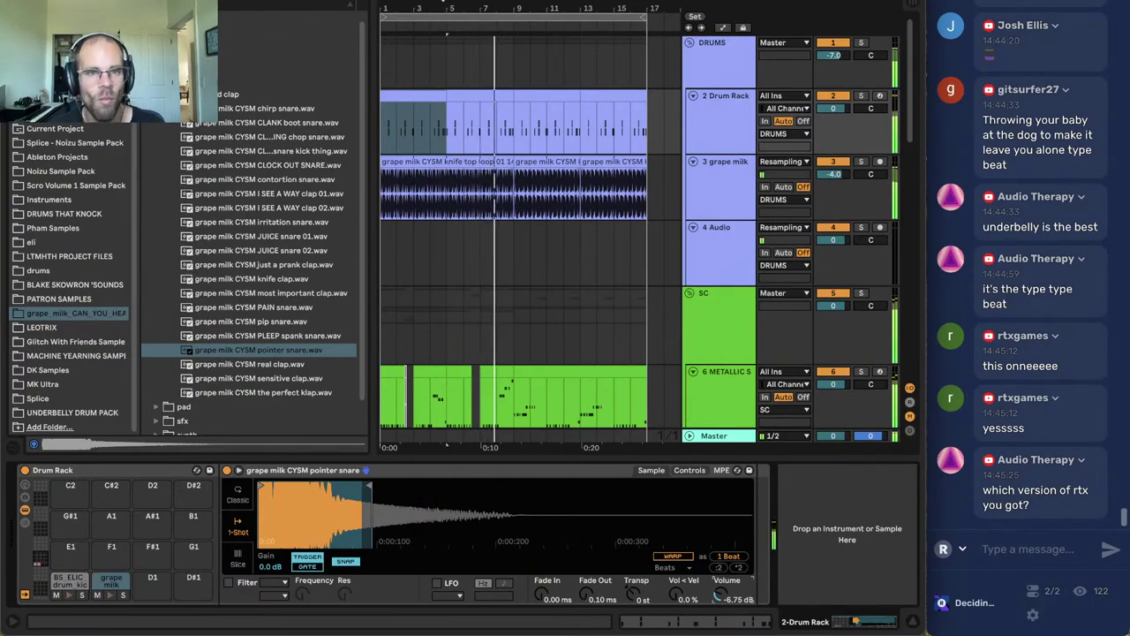
Hide the browser and play back the first eight bars from several points, checking the drums around the bass break in bar 6.
left_click(445, 4)
key("space")
key("space")
left_click(430, 110)
key("space")
key("space")
left_click_drag(453, 8, 453, 42)
key("super+alt+b")
left_click(237, 240)
key("space")
key("space")
left_click(174, 194)
key("space")
key("space")
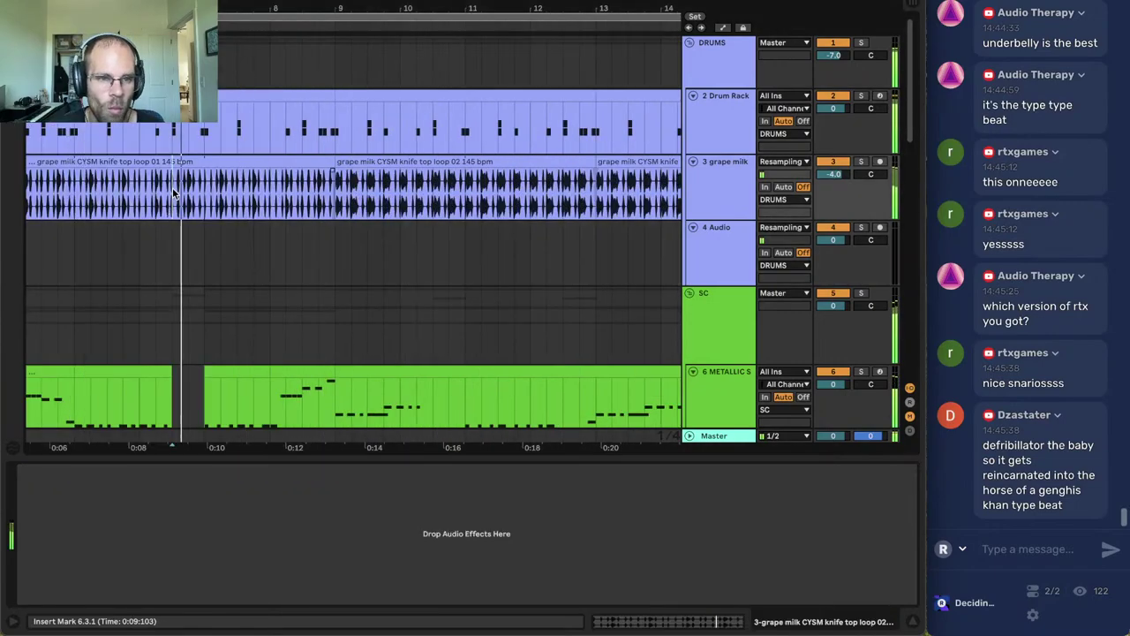
Delete the top loop audio between 6.3.1 and 7.1.1 on the grape milk track and play through the gap.
left_click_drag(173, 193, 204, 189)
key("space")
key("Delete")
left_click(115, 210)
key("space")
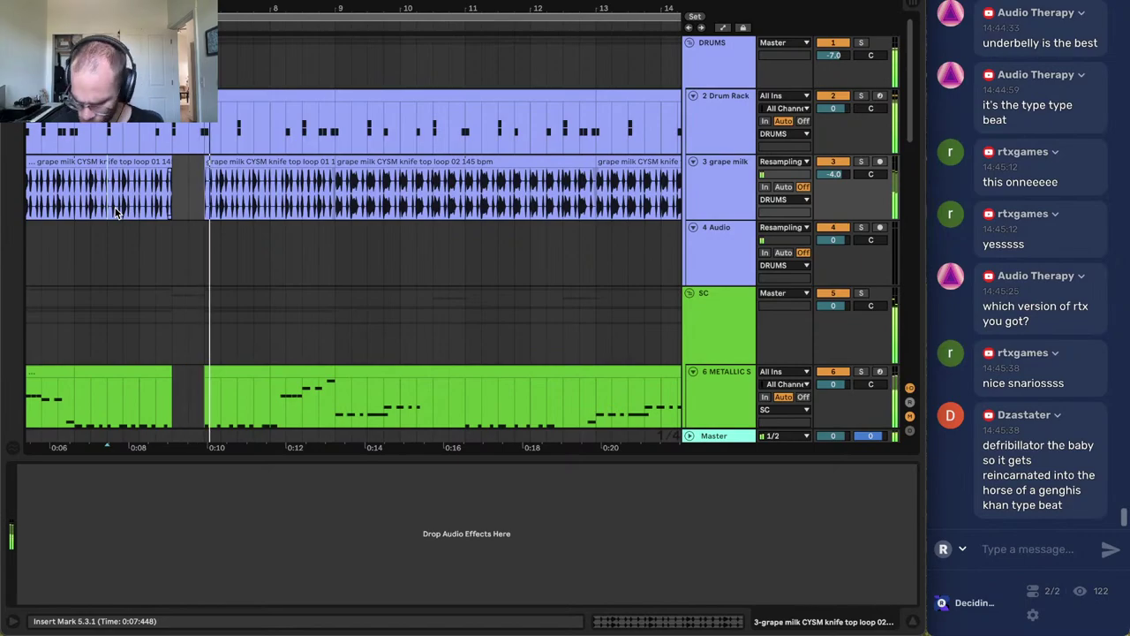
Select the Drum Rack part from bar 9 to bar 17 and load grape milk CYSM the perfect klap onto the rack's D1 pad.
left_click_drag(159, 8, 159, 0)
left_click(203, 242)
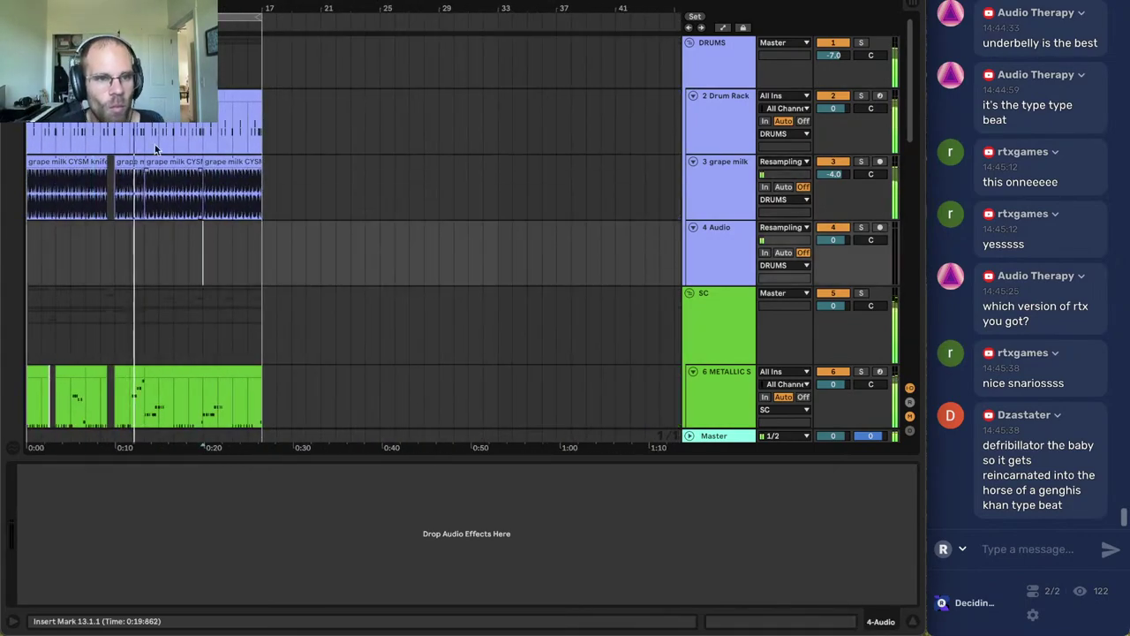
left_click(157, 146)
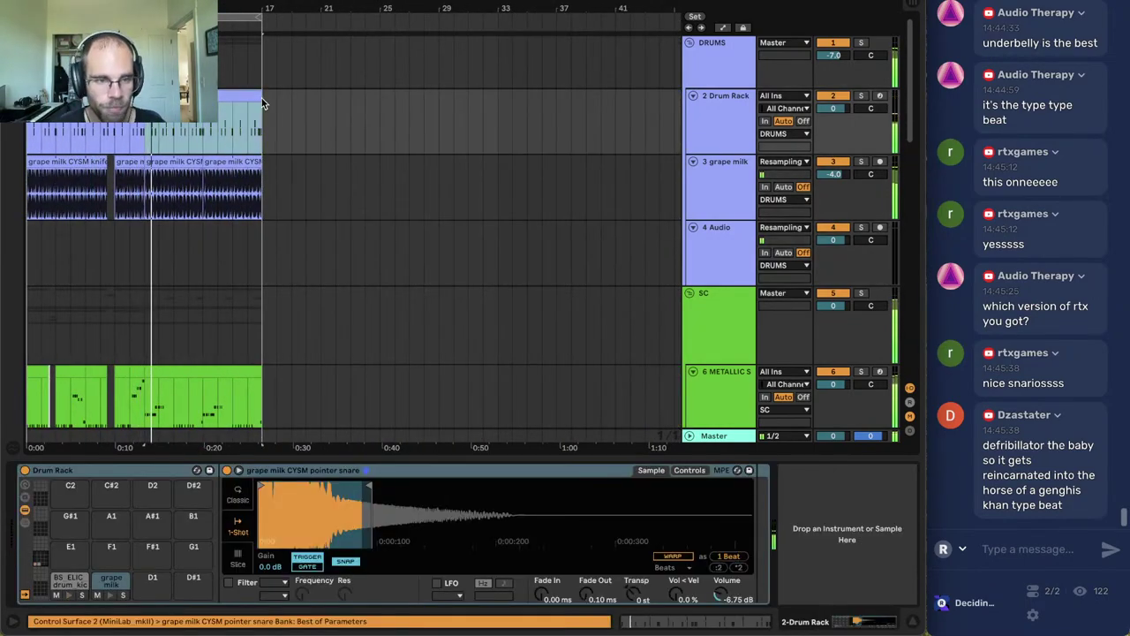
key("space")
key("super+alt+b")
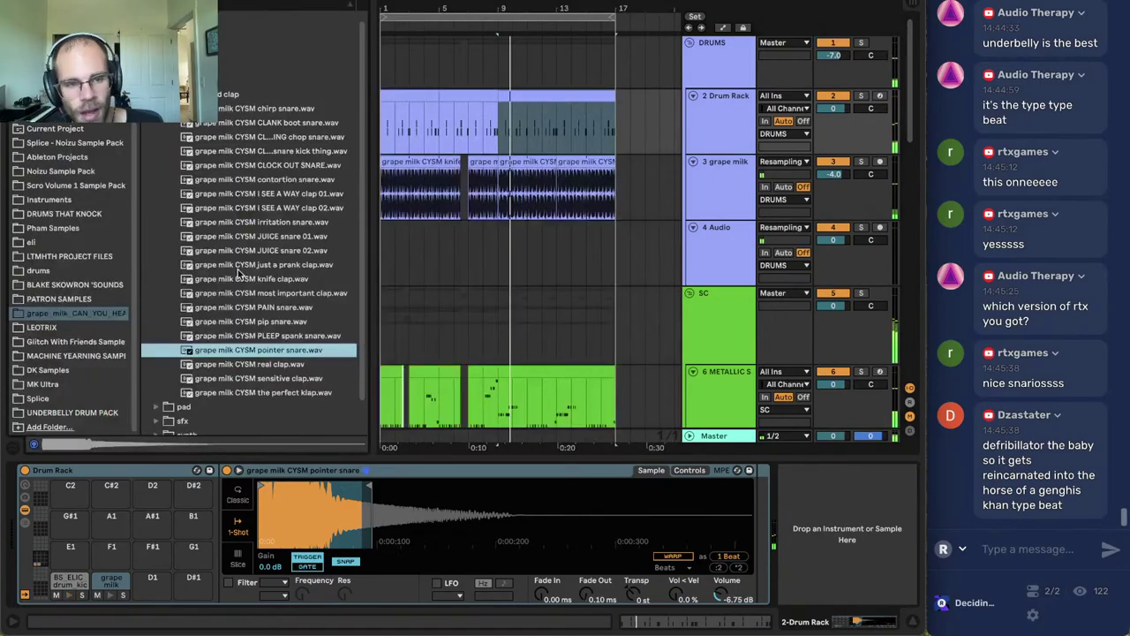
left_click(288, 360)
left_click(287, 374)
left_click(284, 394)
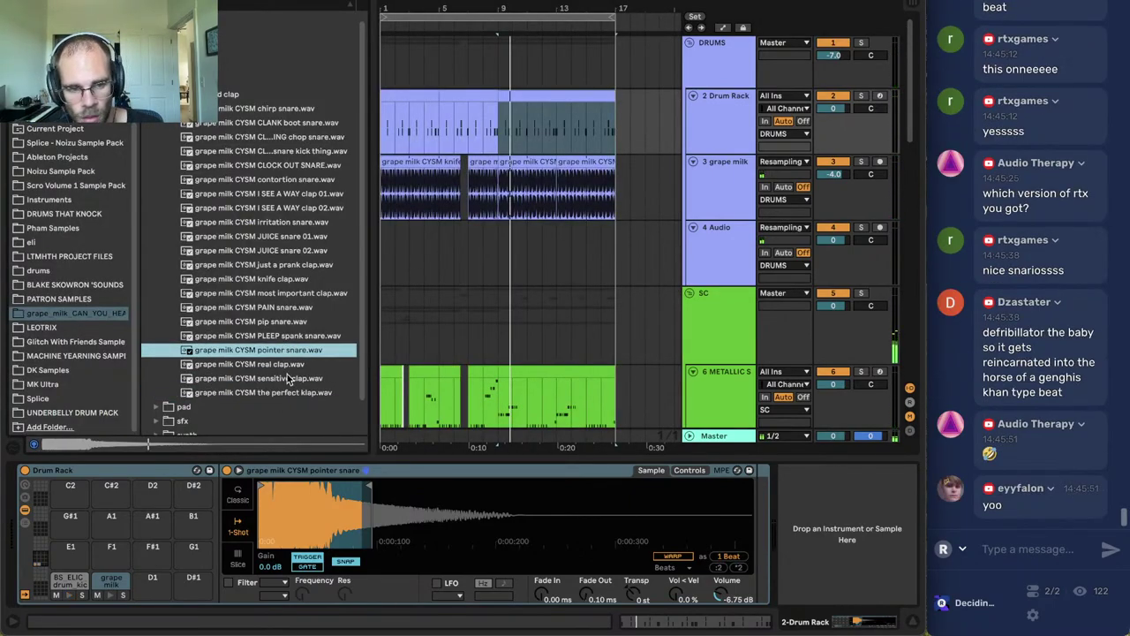
Move the bar 9 Drum Rack clip's pointer snare notes up to the perfect klap row and set the klap's volume to -12.6 dB.
double_click(527, 95)
key("space")
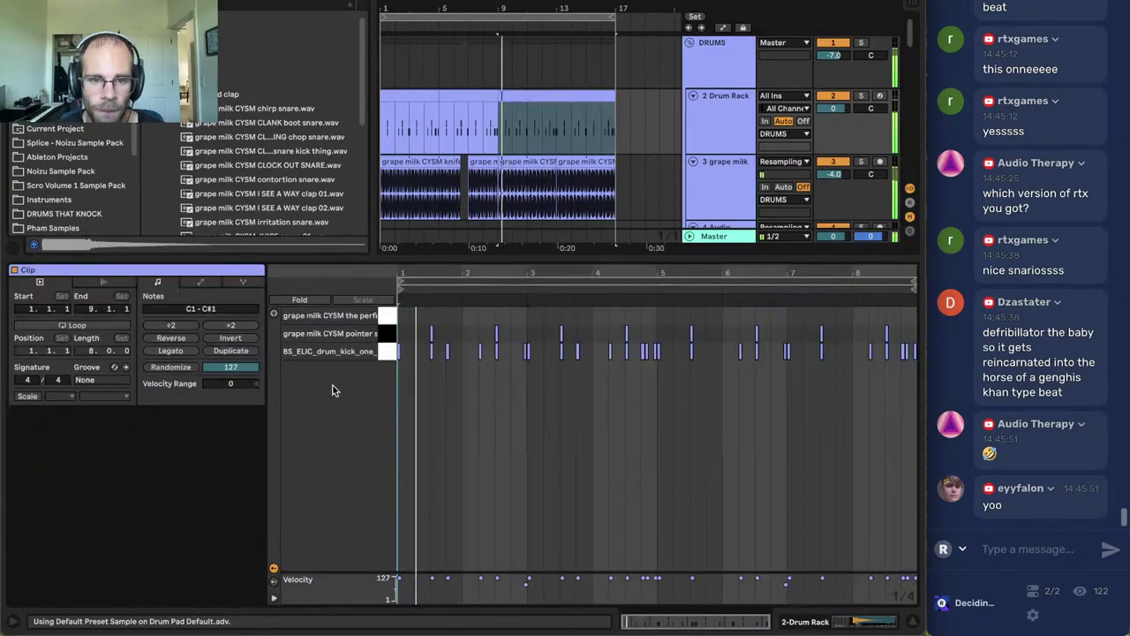
left_click(383, 332)
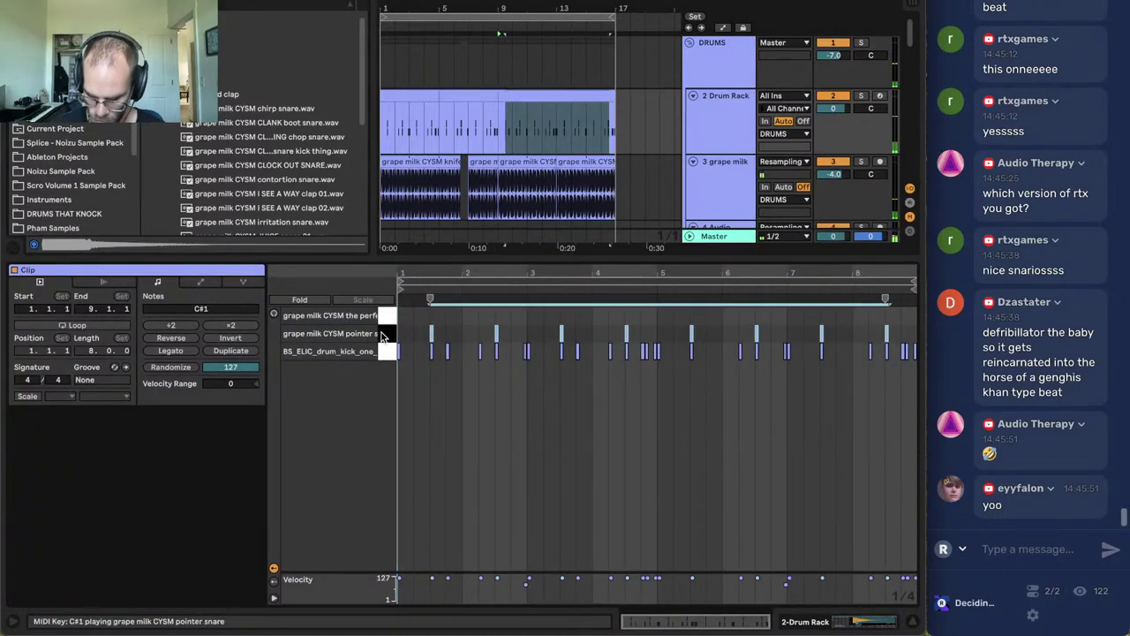
key("Up")
key("space")
left_click(511, 415)
key("shift+Tab")
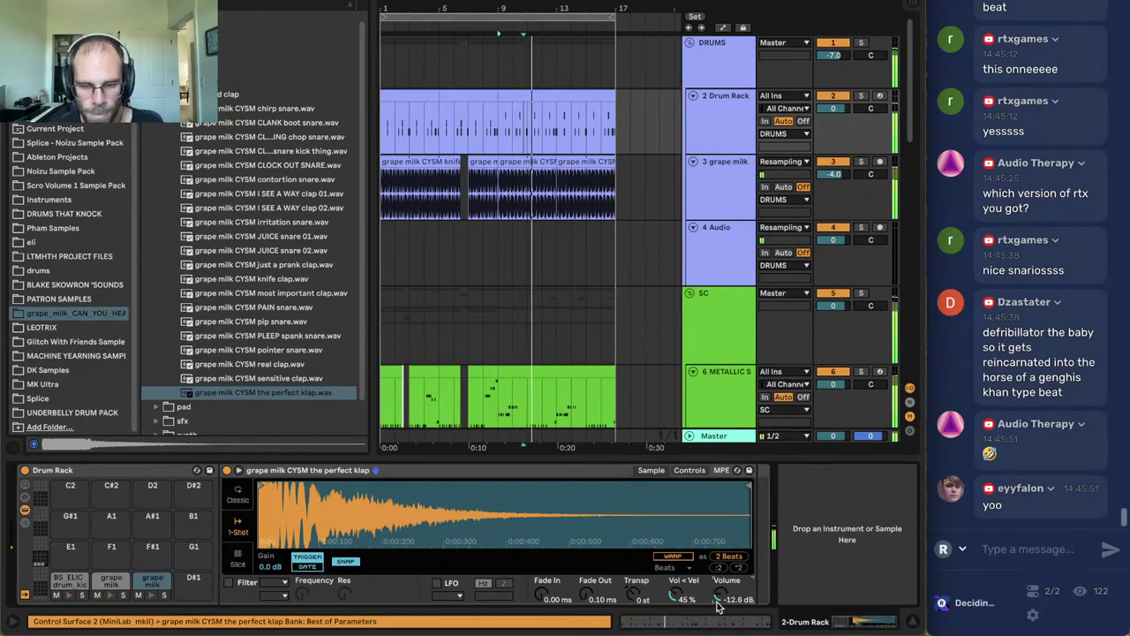
Show automation and set the WOOKBASS track's Wub Rate to 1/3 over the clip from 12.3.1 to 13.1.1, playing the result.
scroll(632, 293, "down", 5)
scroll(503, 238, "up", 4)
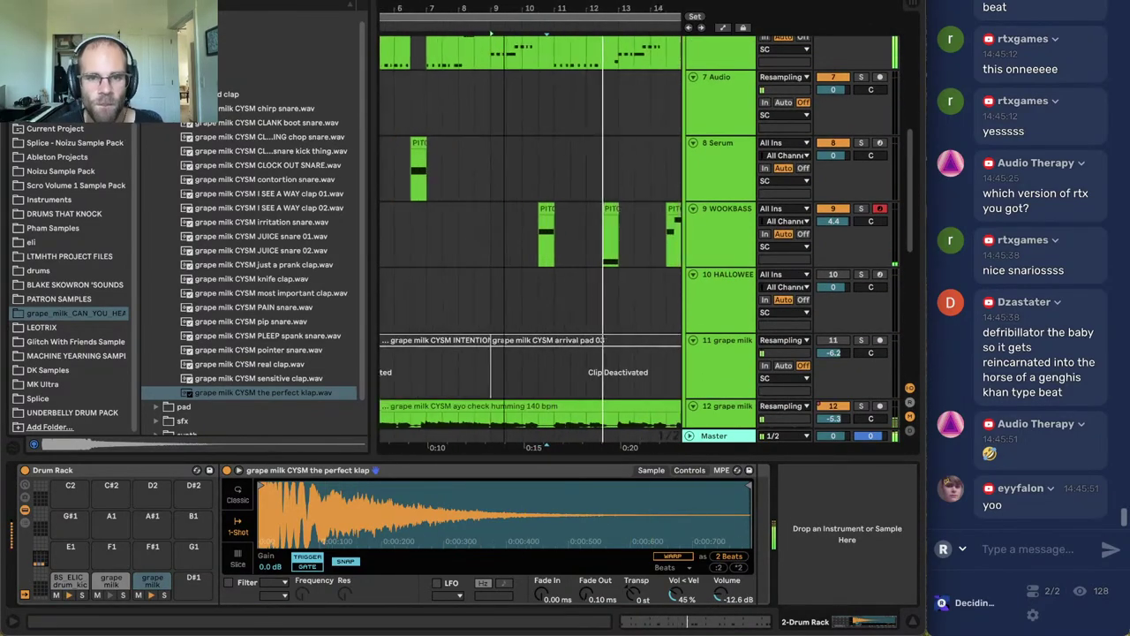
left_click(725, 234)
left_click(781, 621)
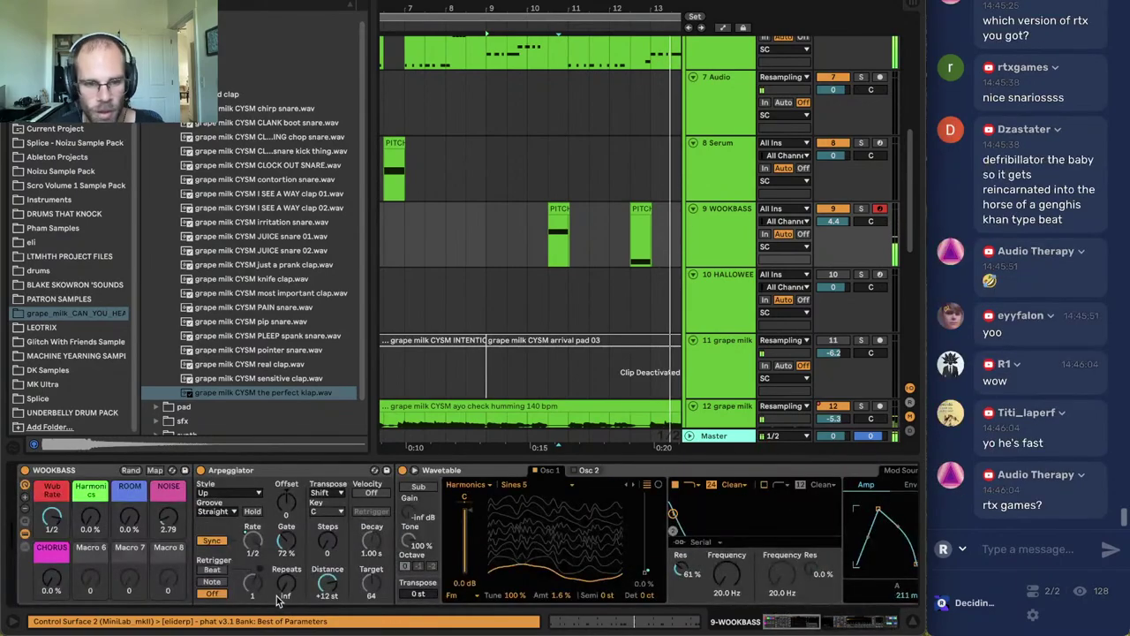
key("ctrl+alt+b")
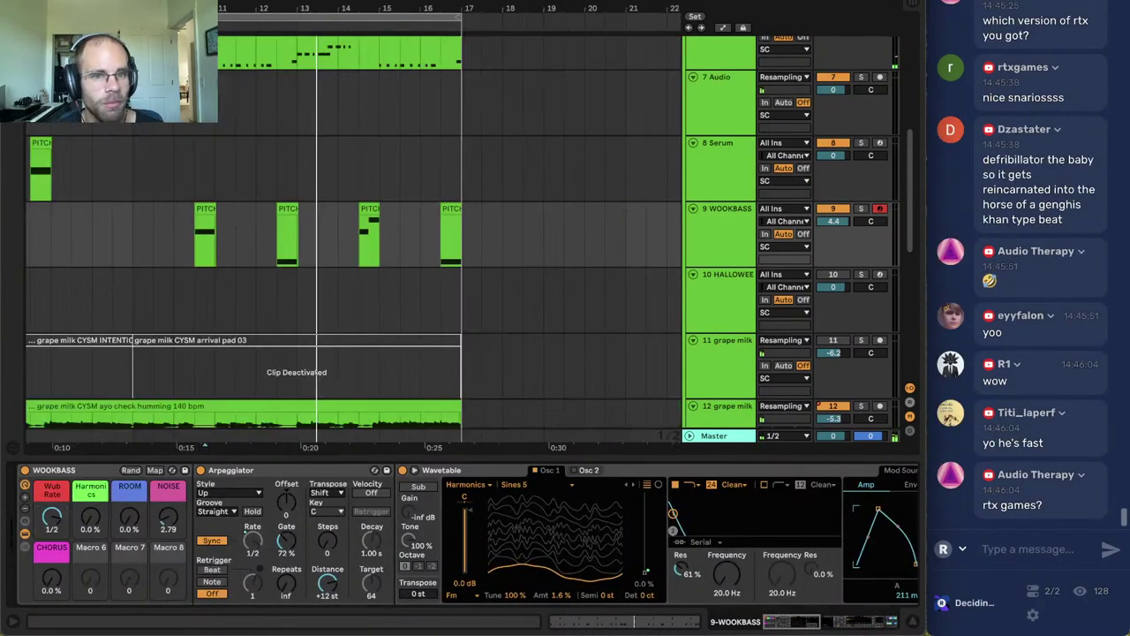
scroll(347, 257, "up", 3)
key("a")
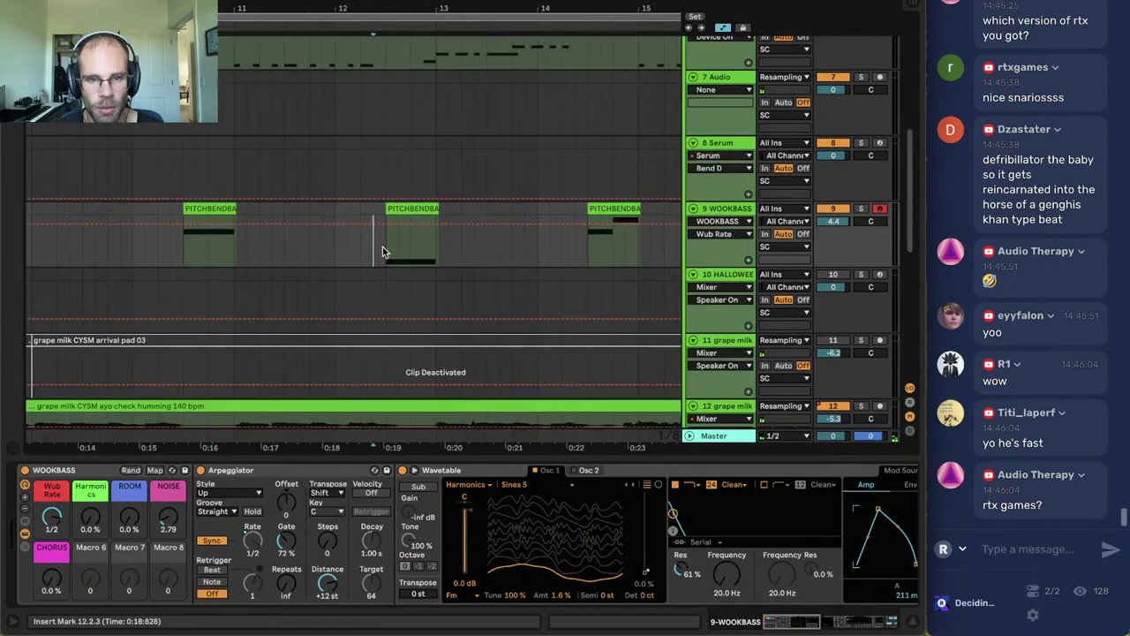
left_click_drag(382, 246, 434, 248)
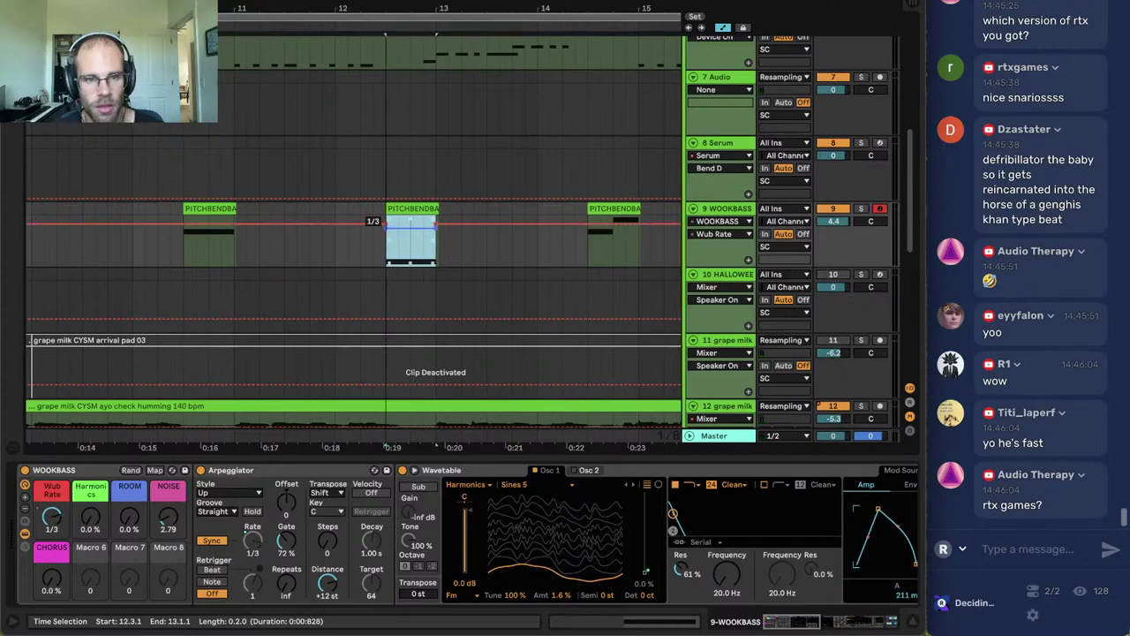
key("space")
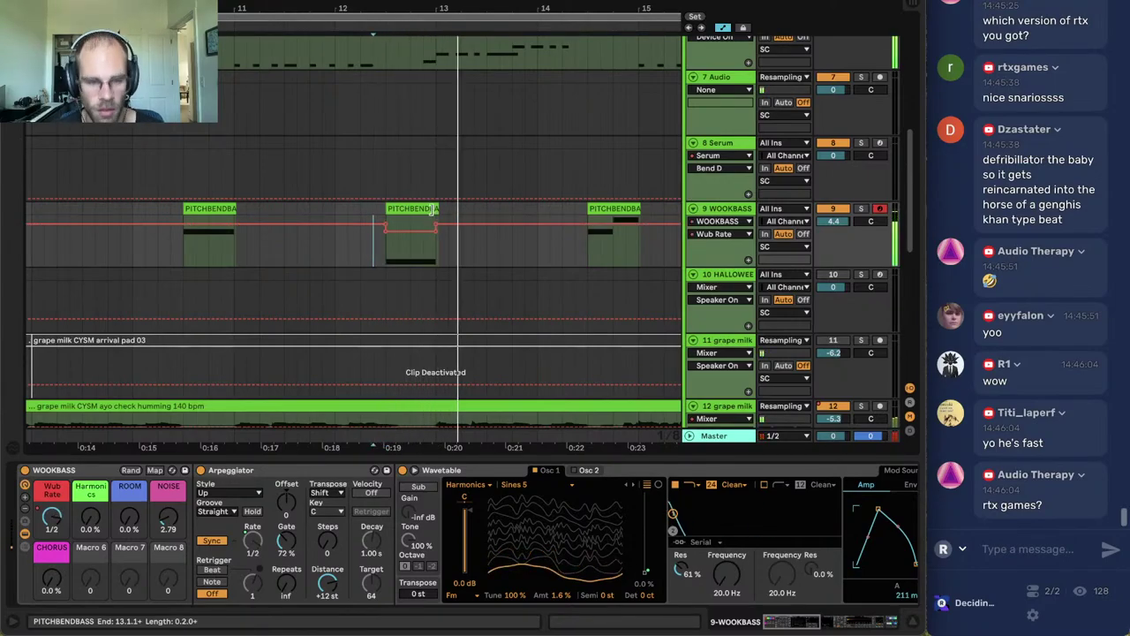
Set the WOOKBASS track's Wub Rate automation to 1/4 over the clip from 14.3.1 to 15.1.1 and play it from bar 14.
scroll(499, 247, "down", 3)
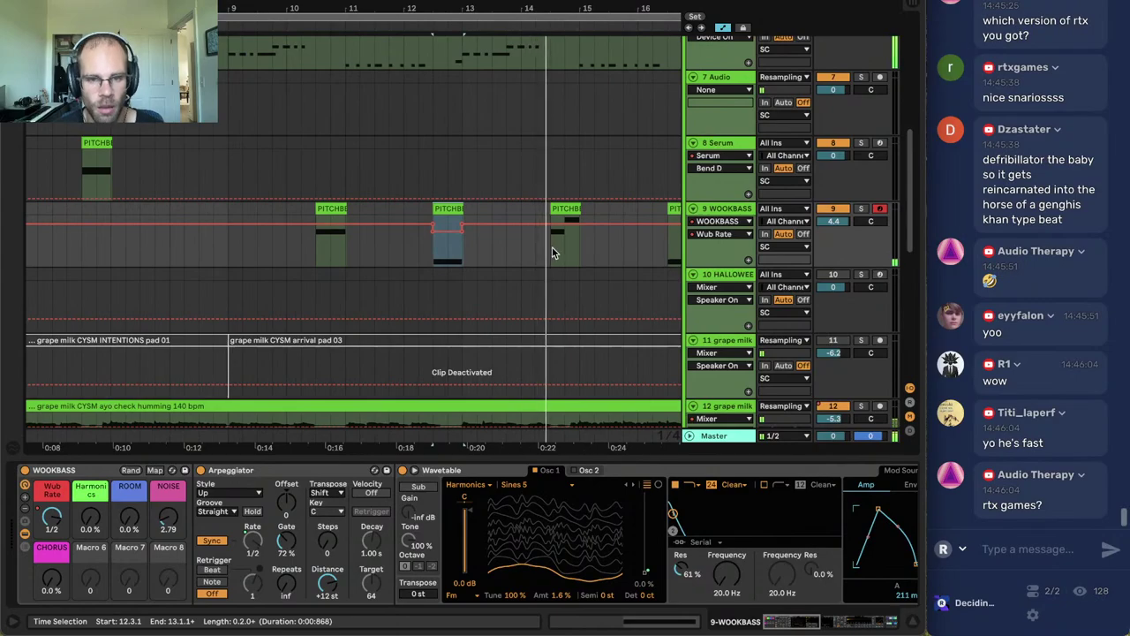
mouse_move(552, 247)
left_mouse_down()
mouse_move(583, 250)
mouse_move(570, 227)
left_mouse_up()
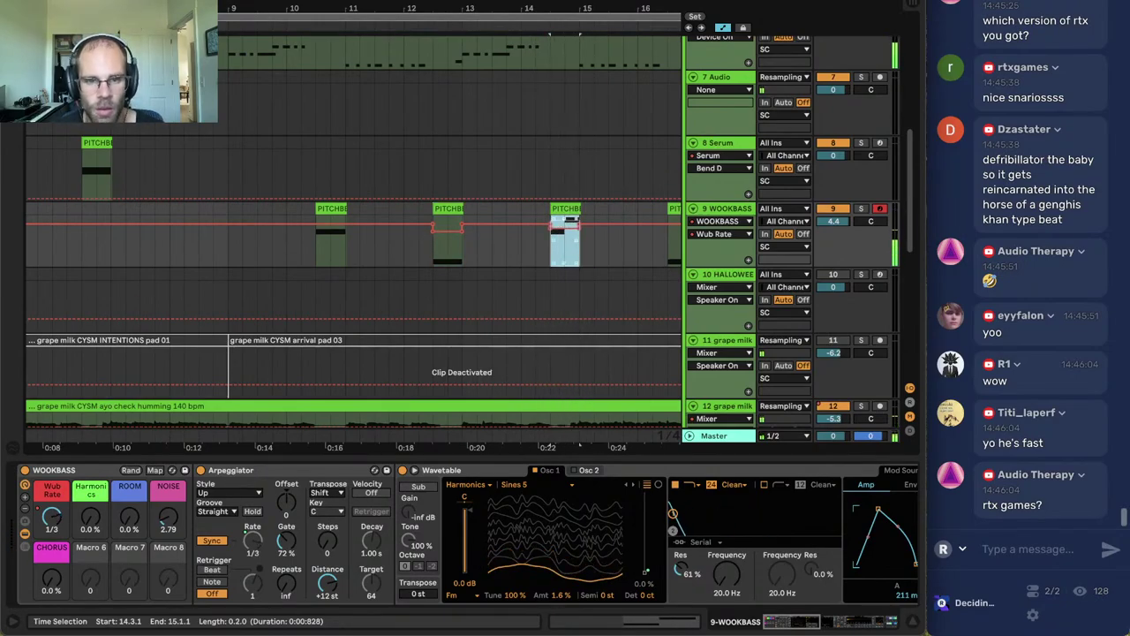
left_click(525, 255)
key("space")
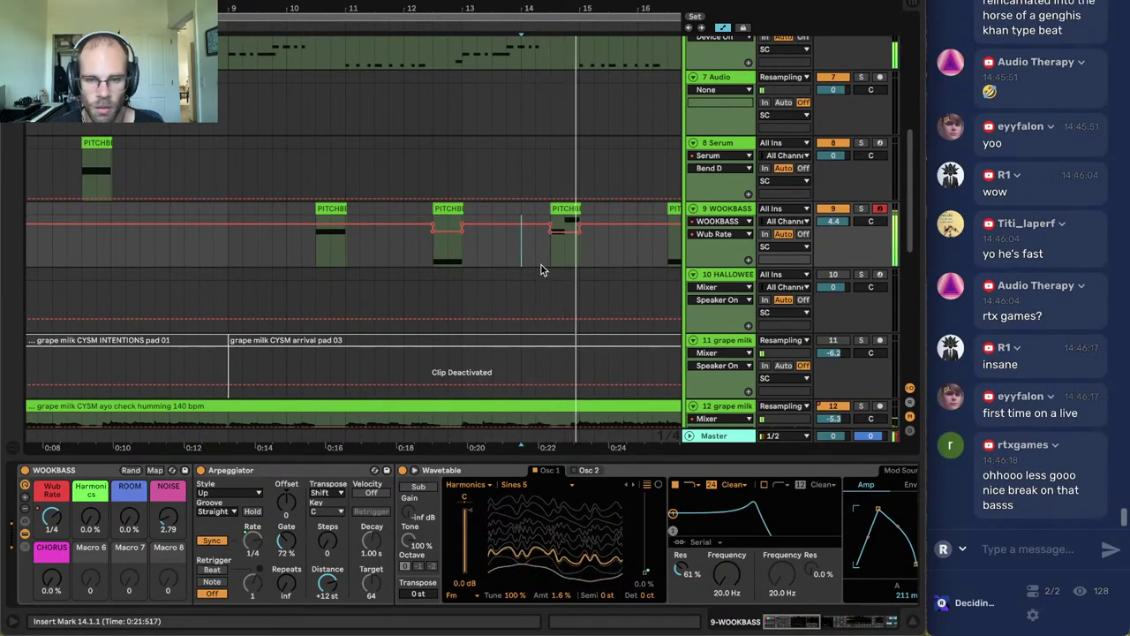
Hide the automation lanes and set the WOOKBASS track's volume to 2.9 dB.
left_click(535, 274)
key("minus")
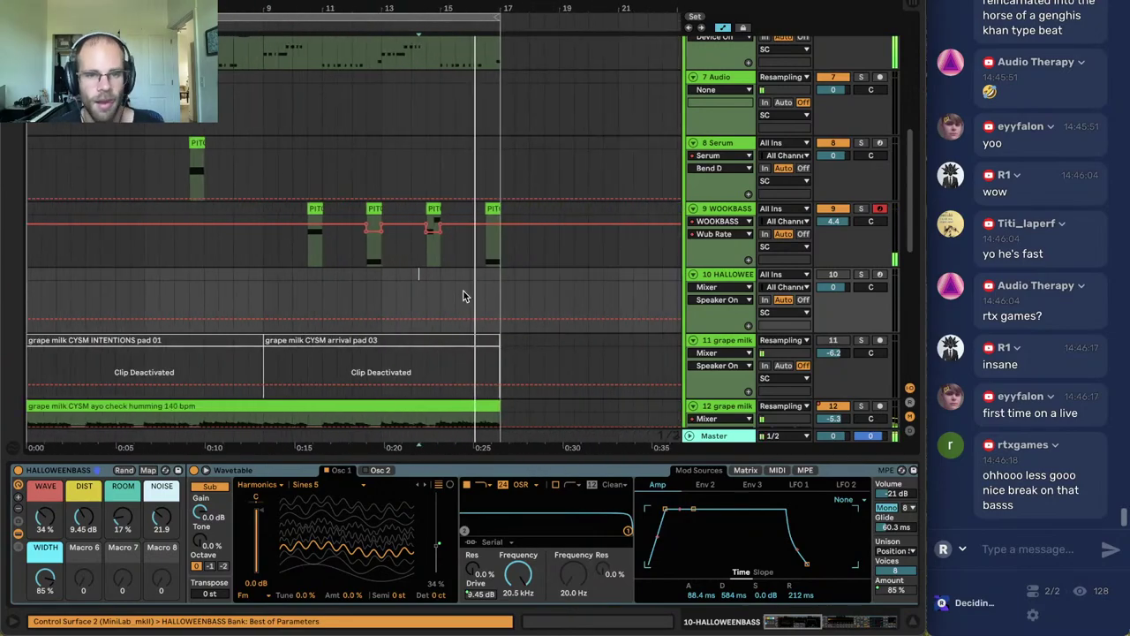
key("a")
left_click(492, 207)
left_click(293, 255)
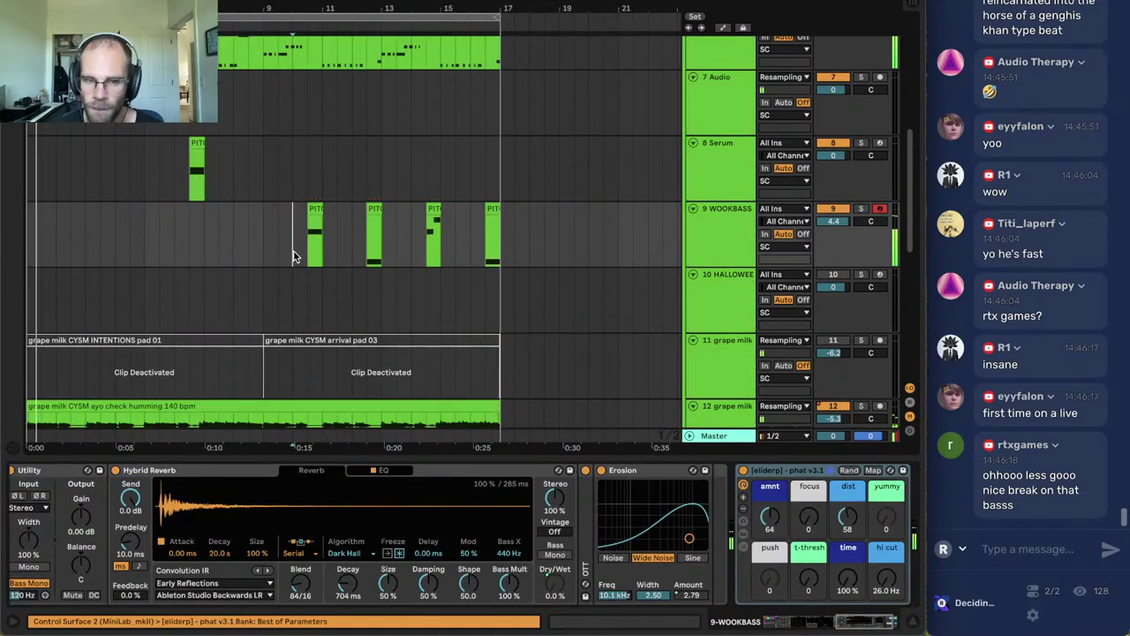
left_click(746, 238)
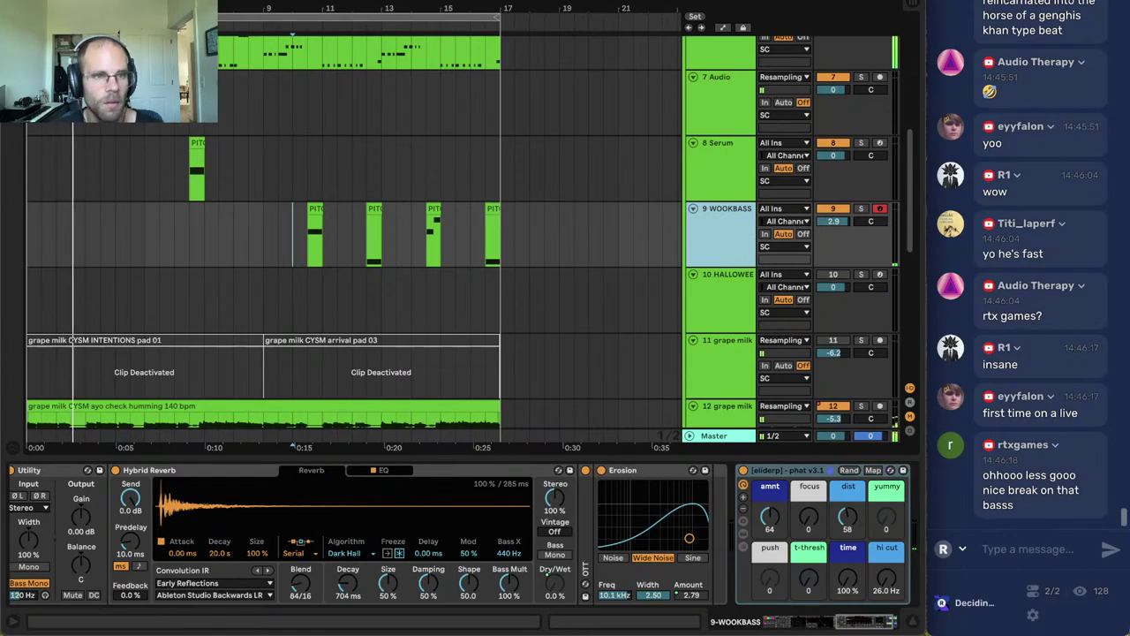
Select the METALLIC STAB track and examine the Hybrid Reverb effects in its device chain.
scroll(77, 169, "up", 5)
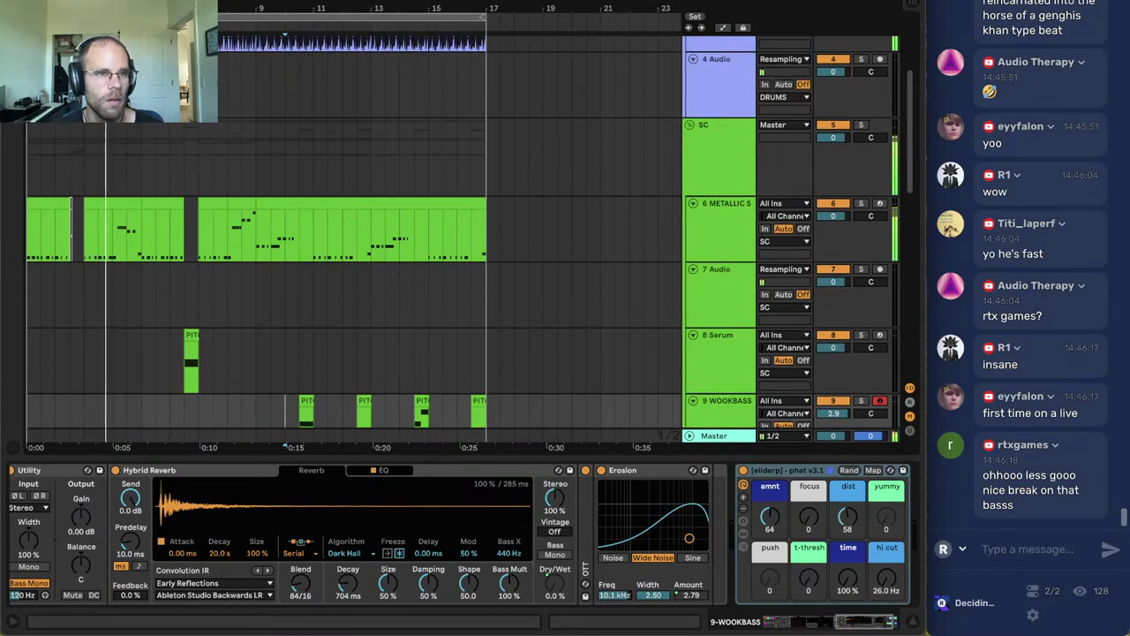
scroll(78, 170, "up", 5)
left_click(727, 221)
left_click(817, 625)
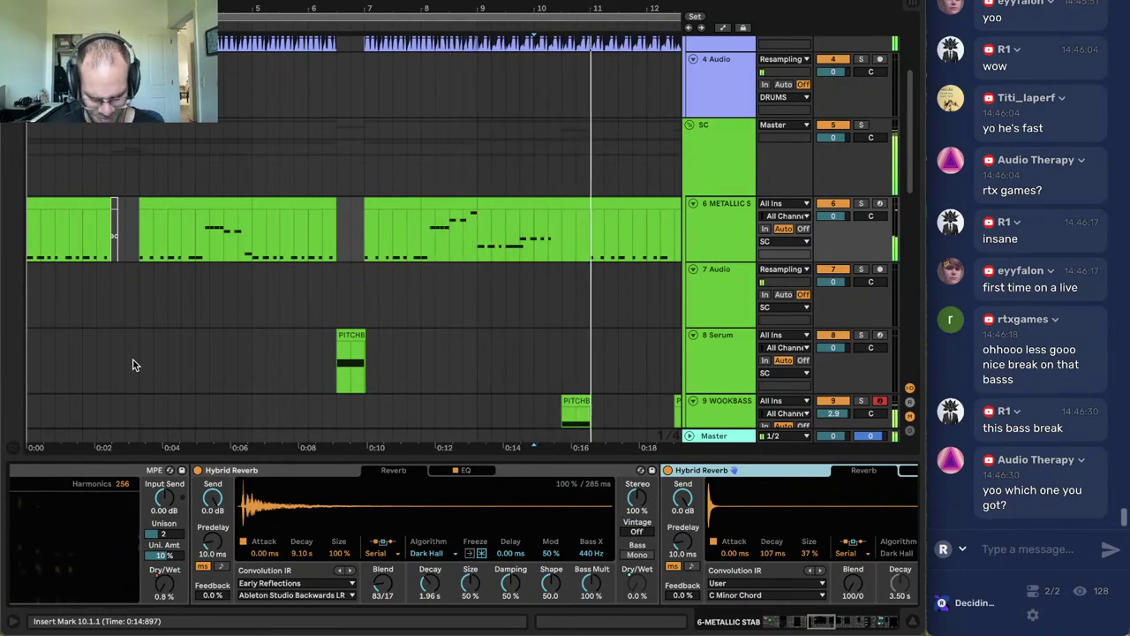
Select the WOOKBASS track and lower the dist amount of the phat v3.1 rack in its chain.
scroll(512, 282, "down", 5)
left_click(630, 225)
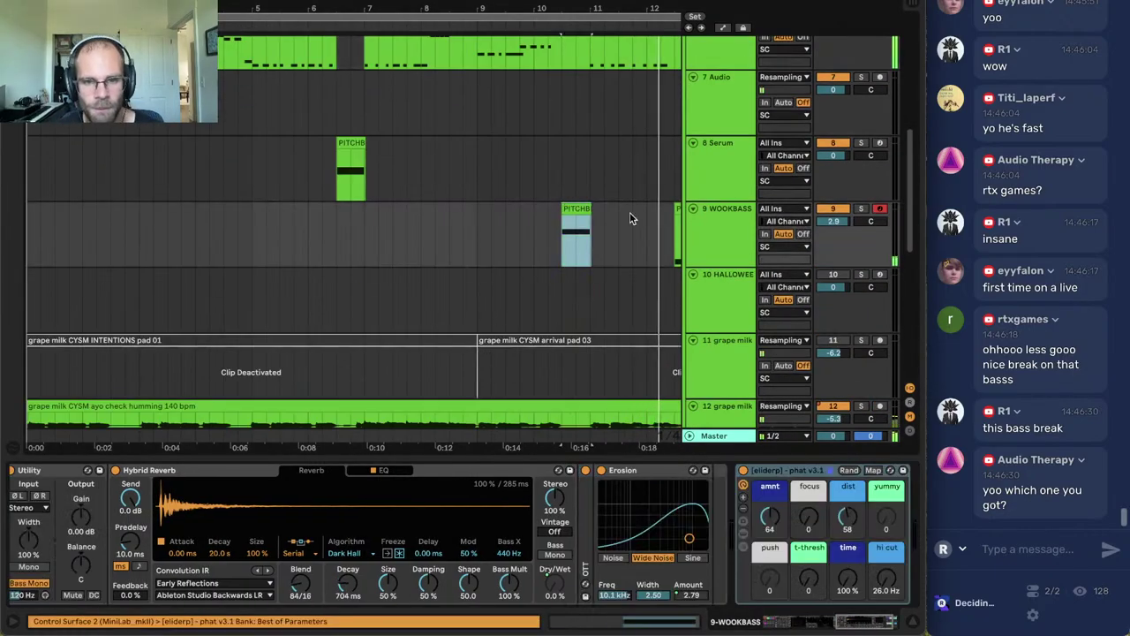
left_click(765, 246)
left_click(736, 247)
left_click(882, 624)
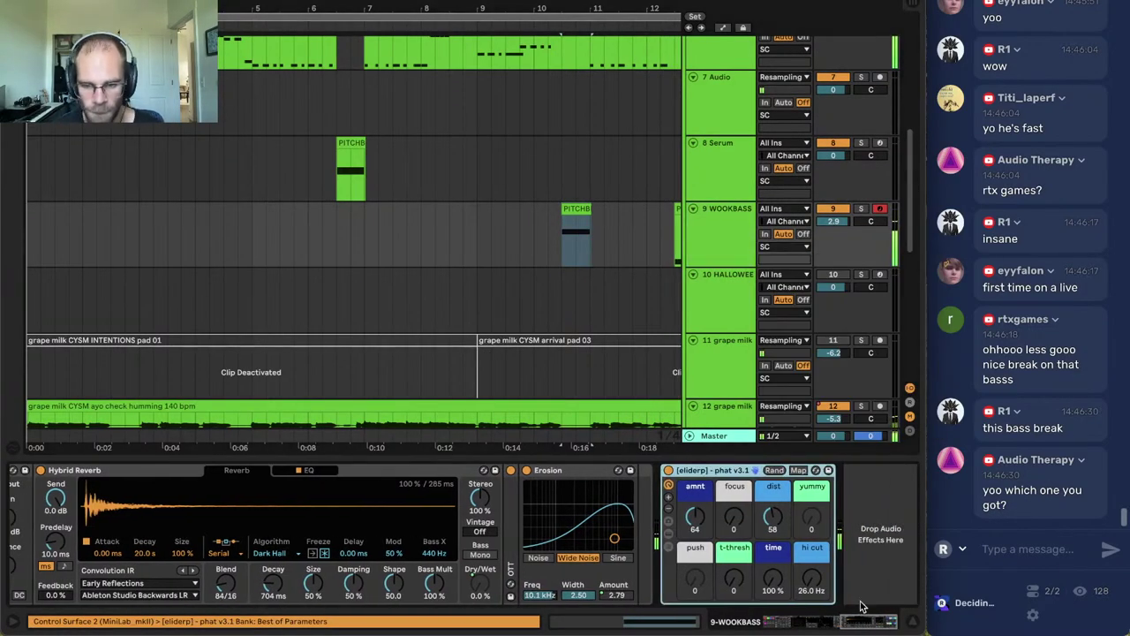
left_click_drag(776, 526, 776, 565)
Set the WOOKBASS rack's ROOM macro to 13% and its Hybrid Reverb to a 100/0 blend with a 100 ms decay.
left_click_drag(862, 623, 768, 627)
left_click_drag(129, 518, 129, 503)
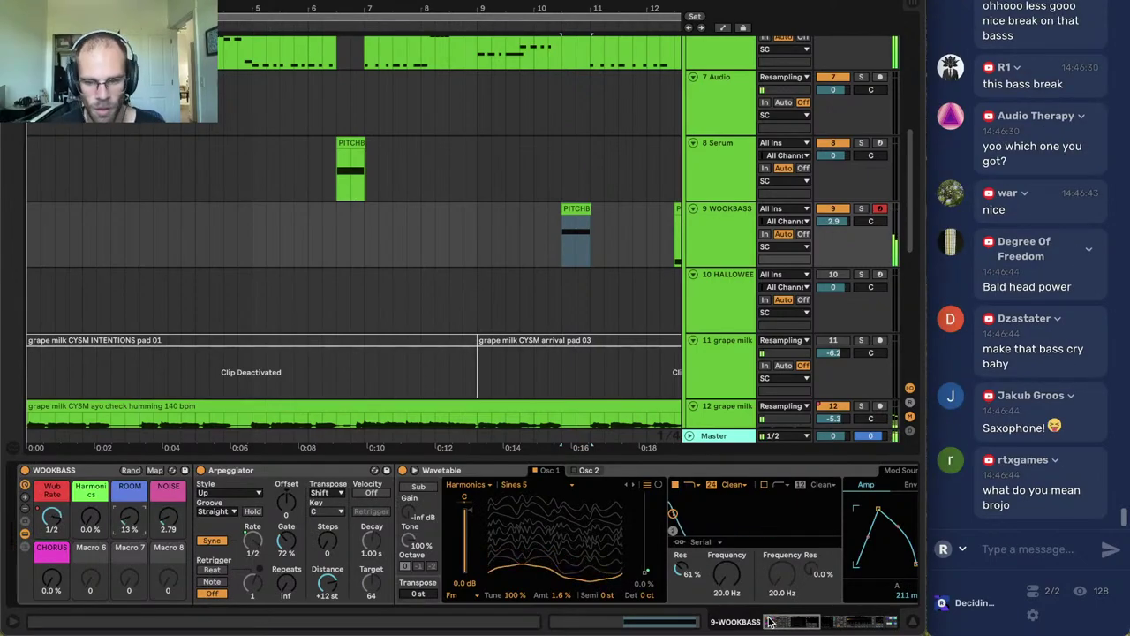
left_click_drag(769, 621, 861, 628)
left_click_drag(420, 590, 422, 588)
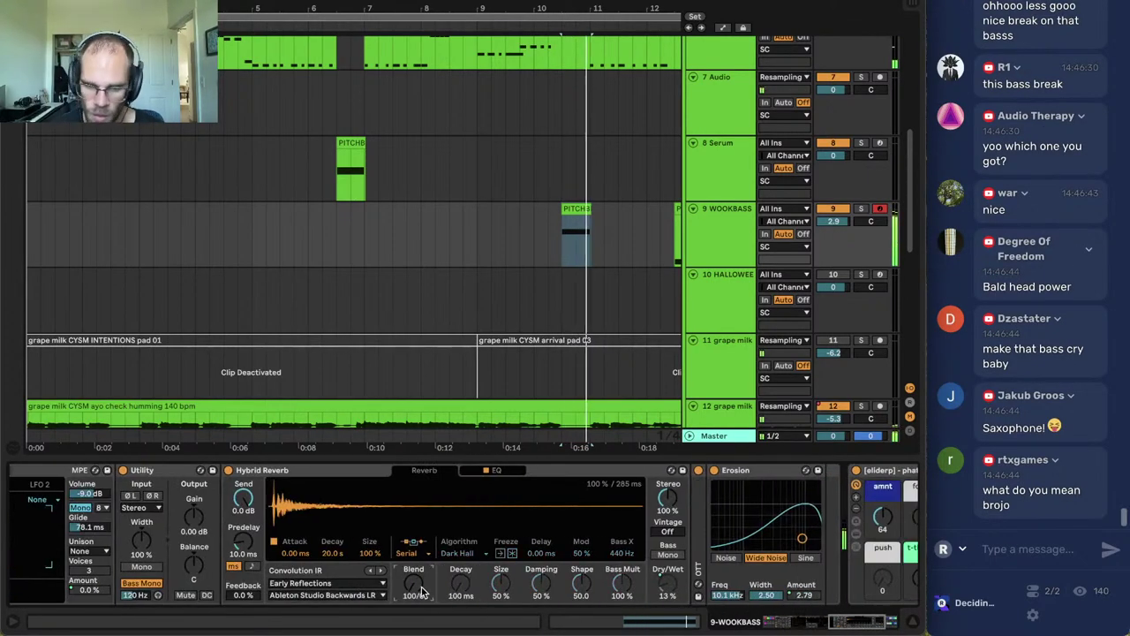
Set the WOOKBASS rack's ROOM macro to 0% and try its CHORUS macro at 99%.
left_click(773, 622)
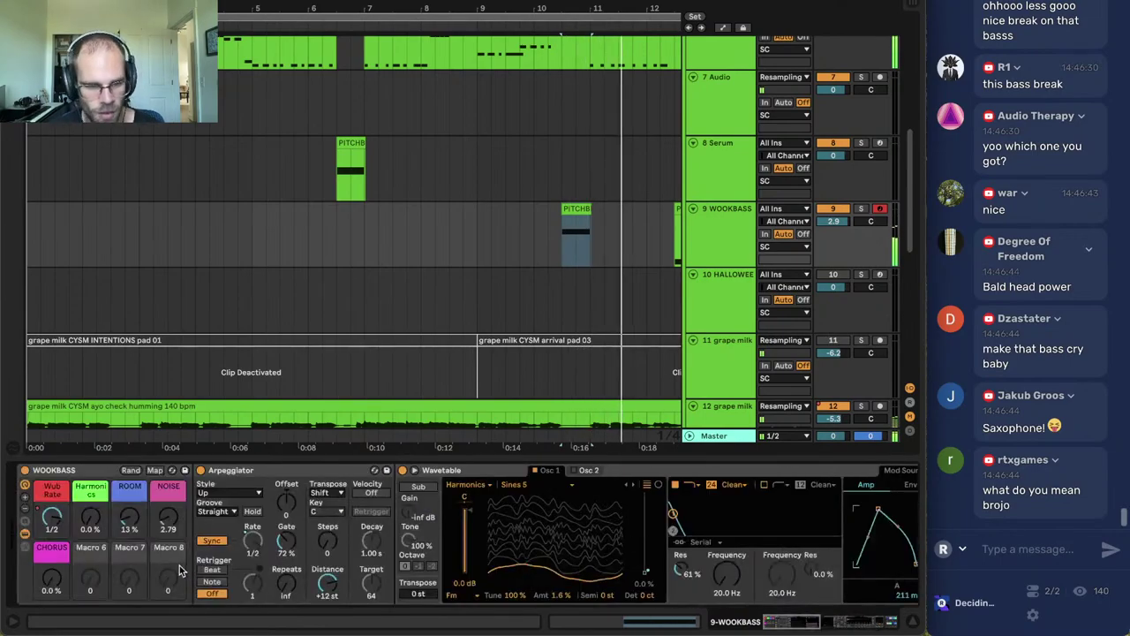
left_click_drag(129, 518, 129, 541)
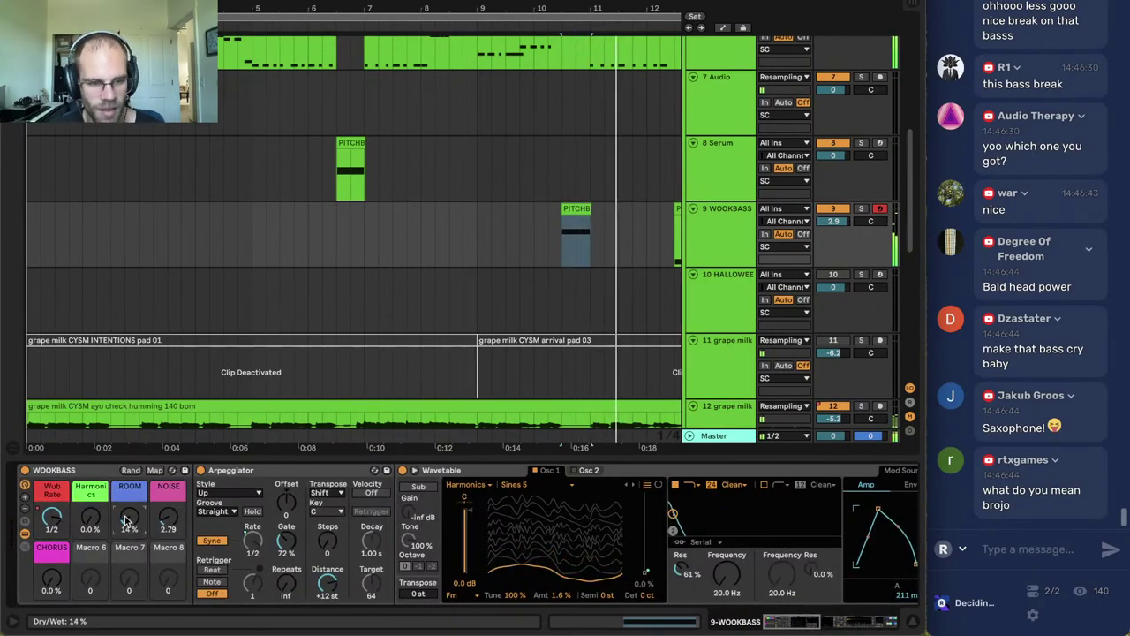
scroll(150, 521, "right", 6)
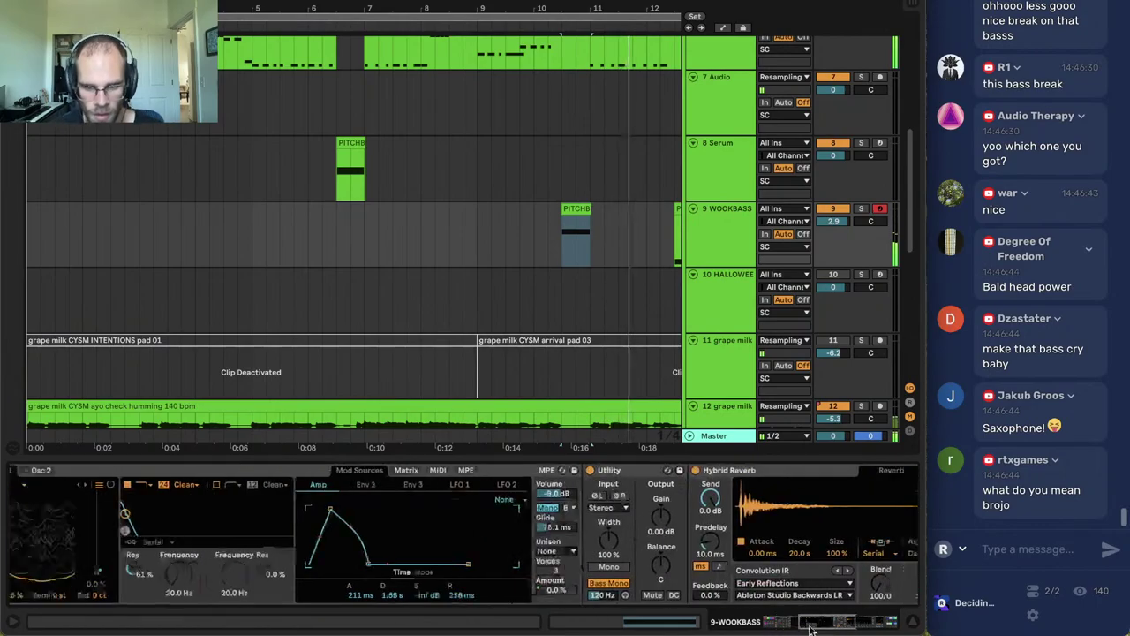
scroll(140, 535, "left", 6)
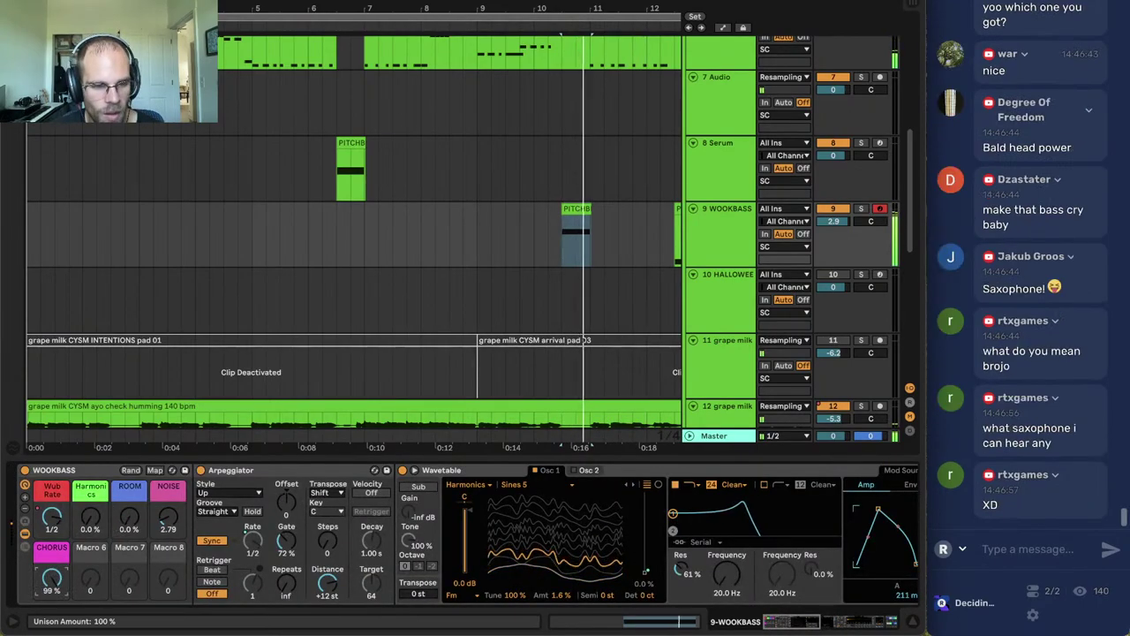
Search for chorus, insert Chorus-Ensemble before Utility on WOOKBASS, and set its high-pass filter to 101 Hz and dry/wet to 40%.
left_click_drag(817, 620, 843, 621)
key("super+f")
type("chorus")
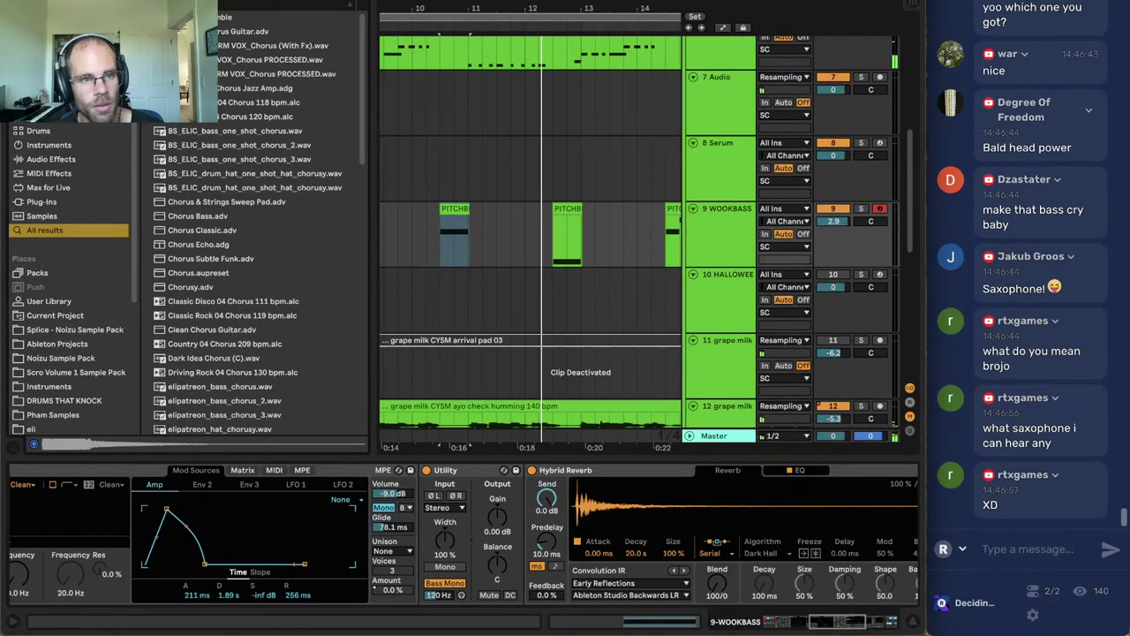
left_click_drag(198, 17, 334, 486)
key("space")
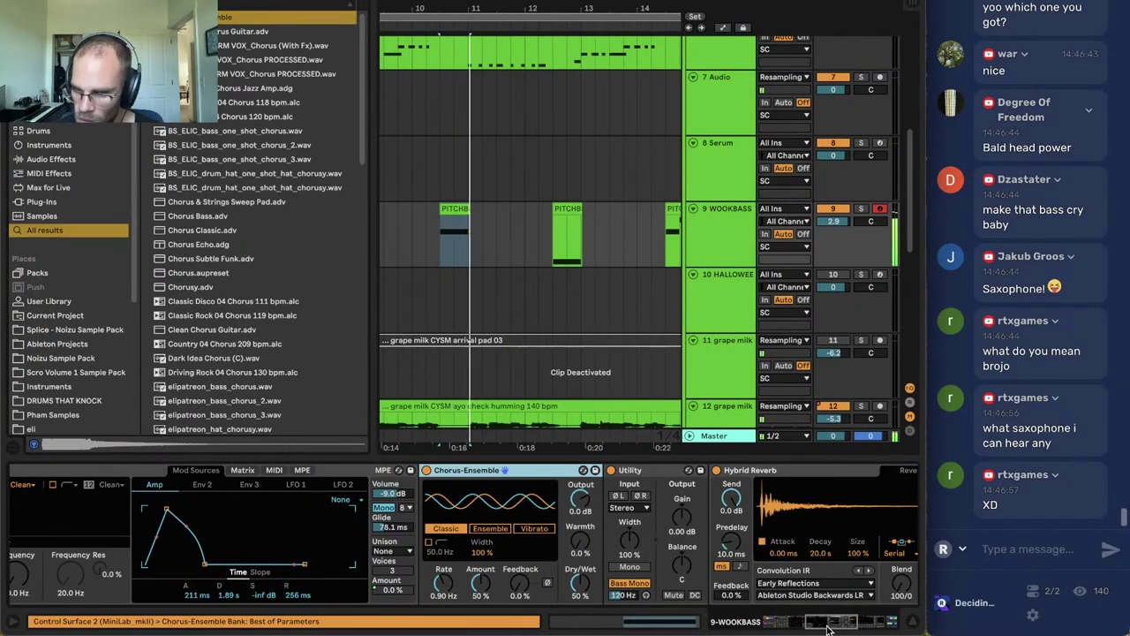
left_click_drag(828, 621, 770, 621)
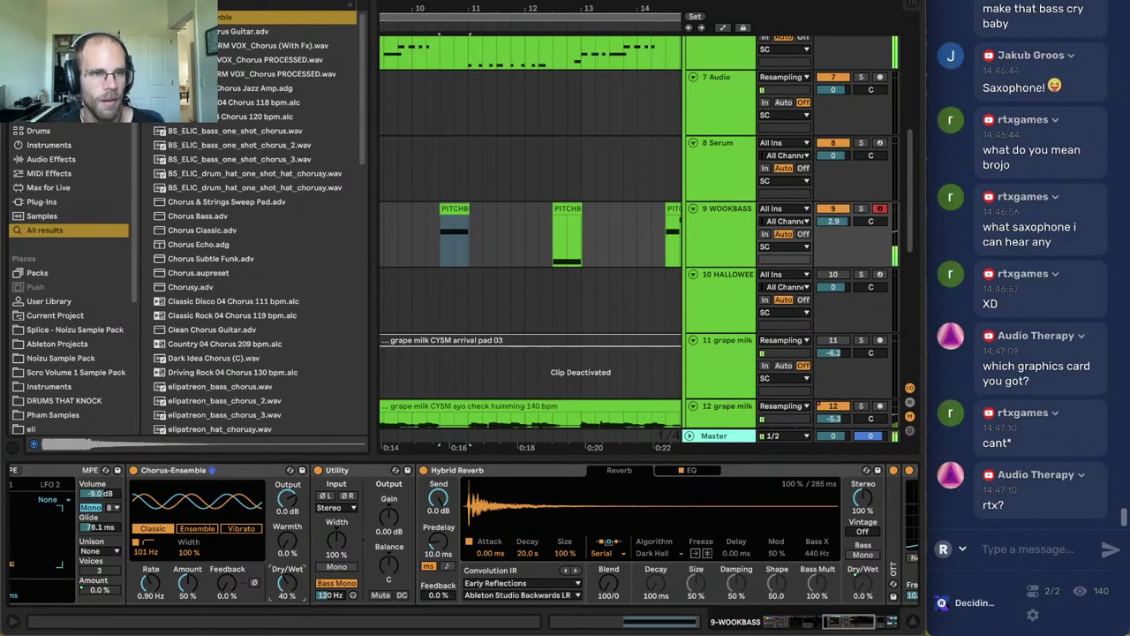
left_click(12, 5)
Delete the last PITCHBENDBASS clip on the WOOKBASS track, from 16.3.1 to 17.1.1.
left_click(444, 209)
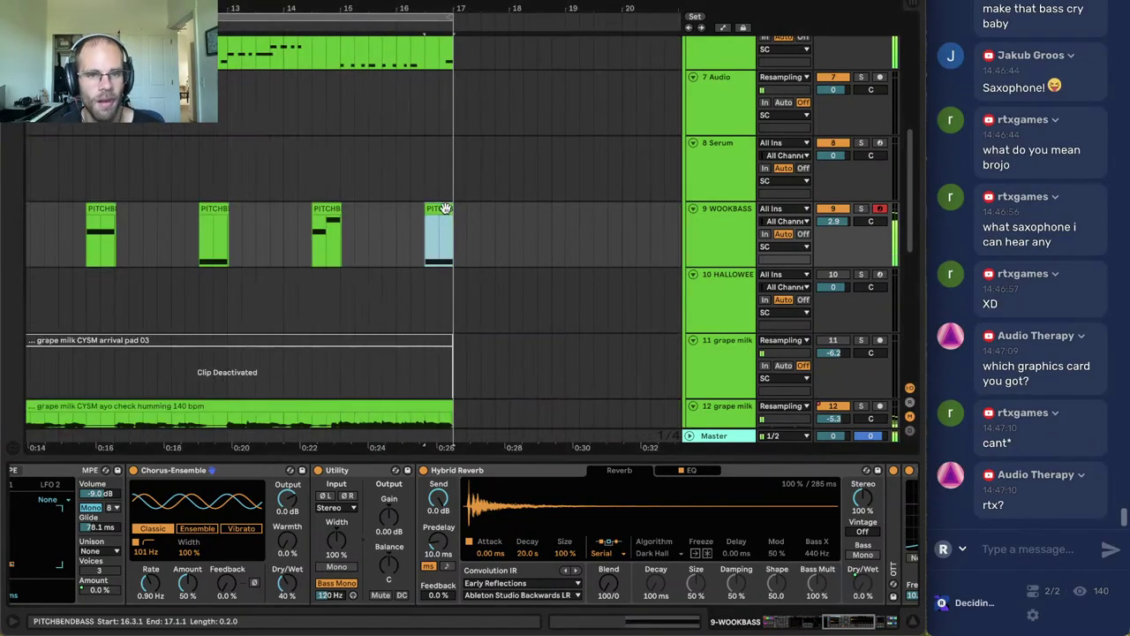
key("minus")
left_click(436, 184)
left_click(438, 217)
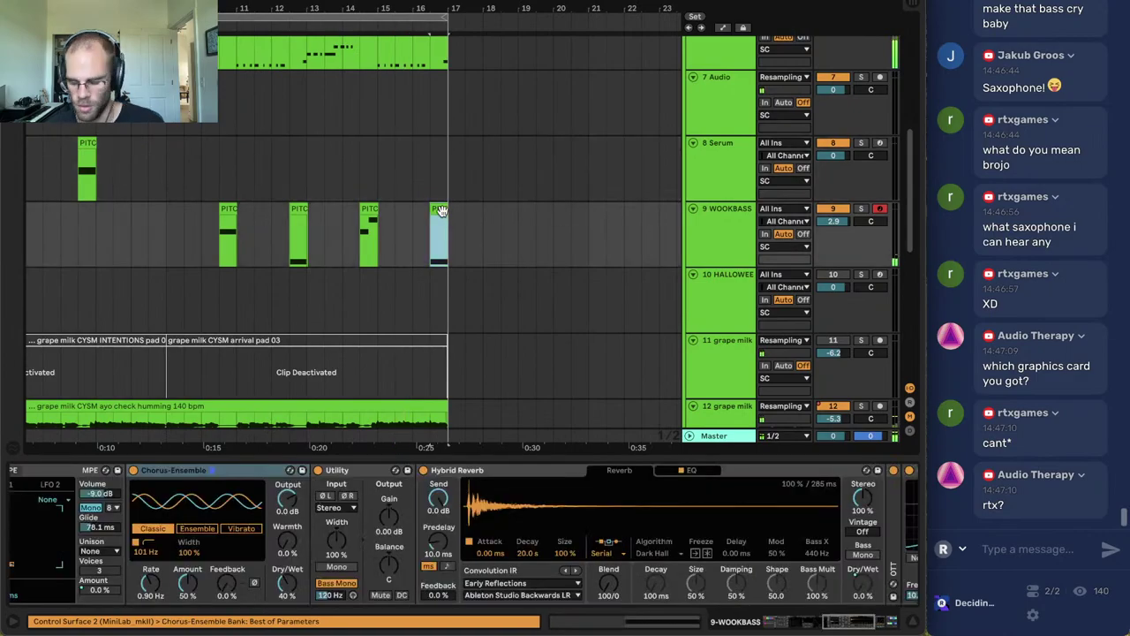
key("Delete")
Cut the end of the METALLIC STAB part so its last clip stops at 16.3.1.
left_click(397, 170)
scroll(391, 168, "up", 5)
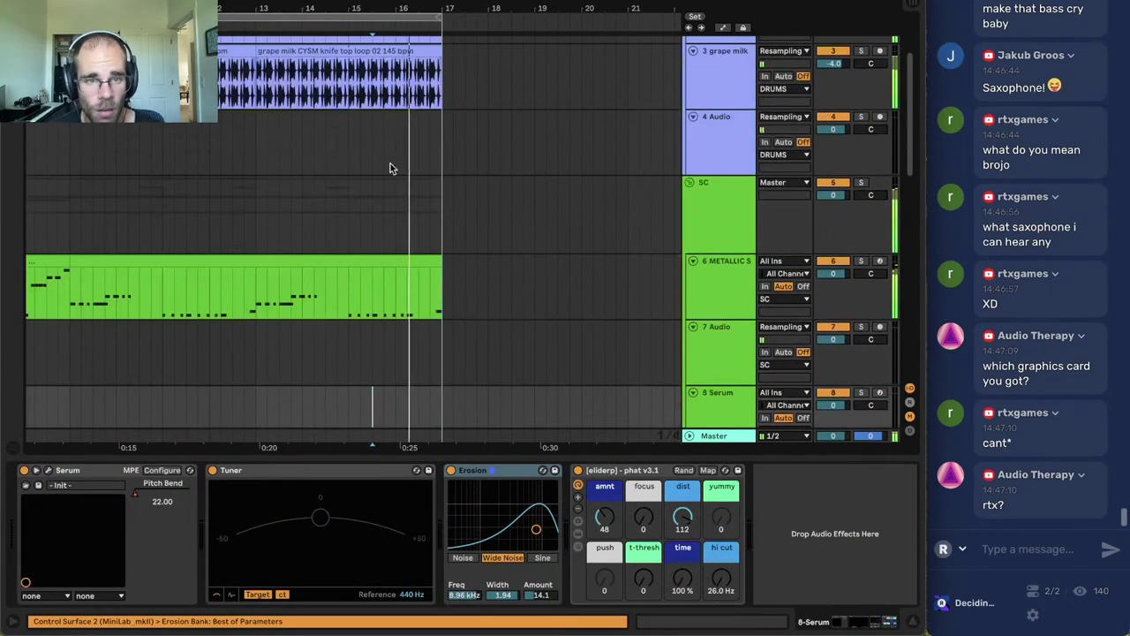
left_click(405, 265)
left_click_drag(397, 255, 413, 253)
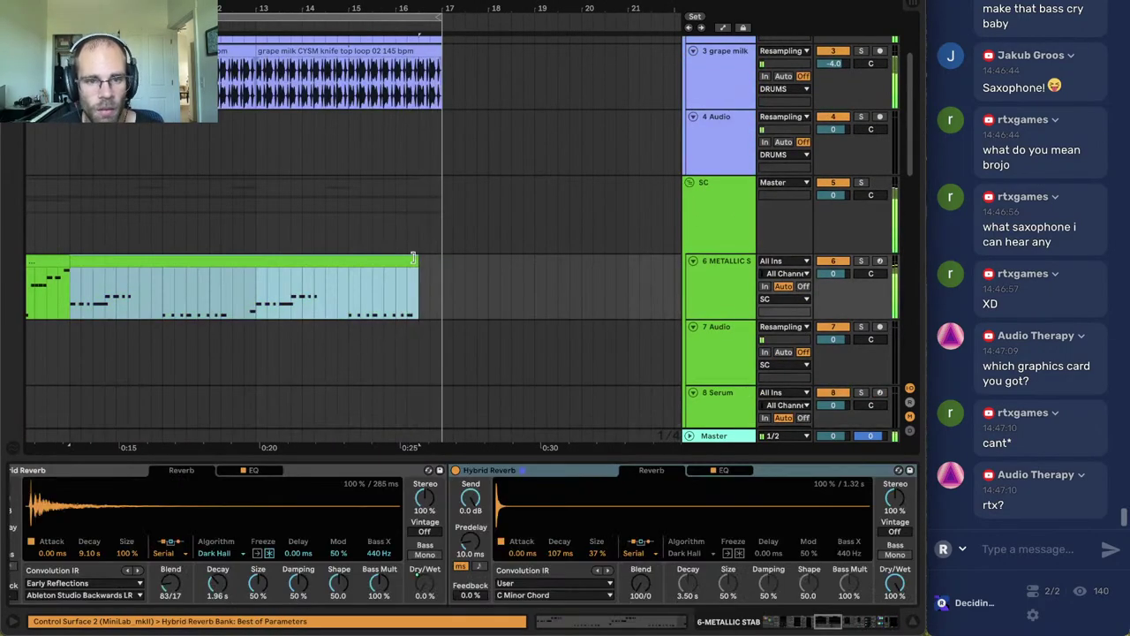
Cut the end of the Drum Rack part back to 16.4.1 and the grape milk top loop back to 16.3.1.
left_click(414, 243)
scroll(415, 234, "up", 4)
left_click_drag(440, 96, 429, 97)
scroll(441, 176, "down", 4)
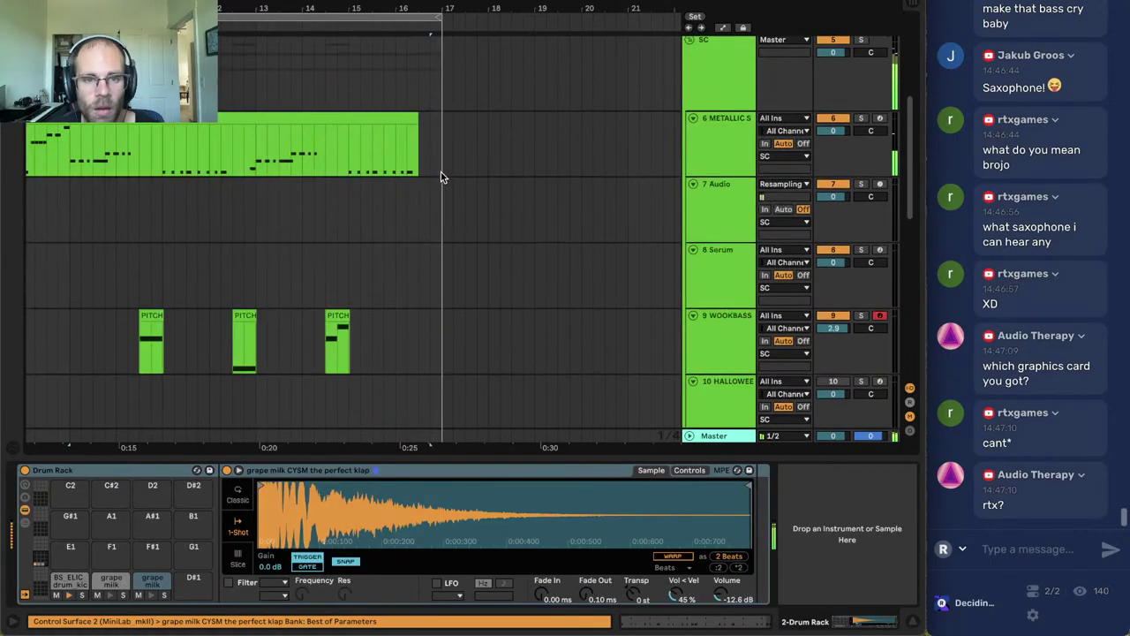
scroll(440, 177, "up", 4)
left_click_drag(441, 162, 429, 162)
Play the ending from 16.2.1 and look through all tracks for parts still sounding in the gap.
left_click(409, 192)
key("space")
key("space")
scroll(409, 193, "down", 6)
scroll(409, 194, "down", 5)
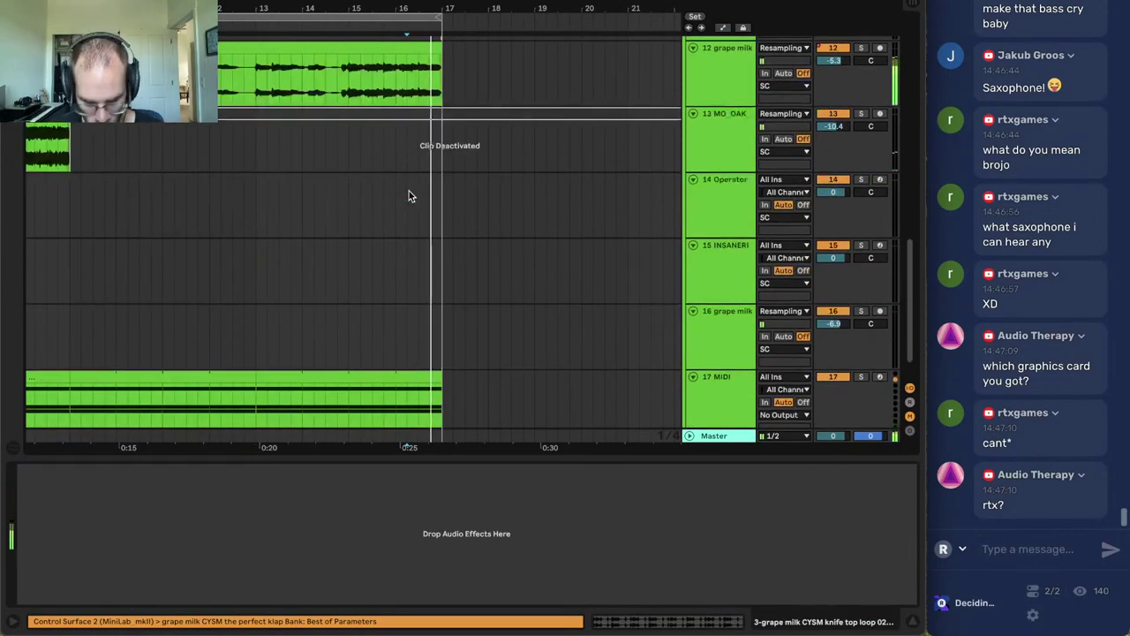
scroll(409, 195, "up", 6)
scroll(409, 190, "up", 6)
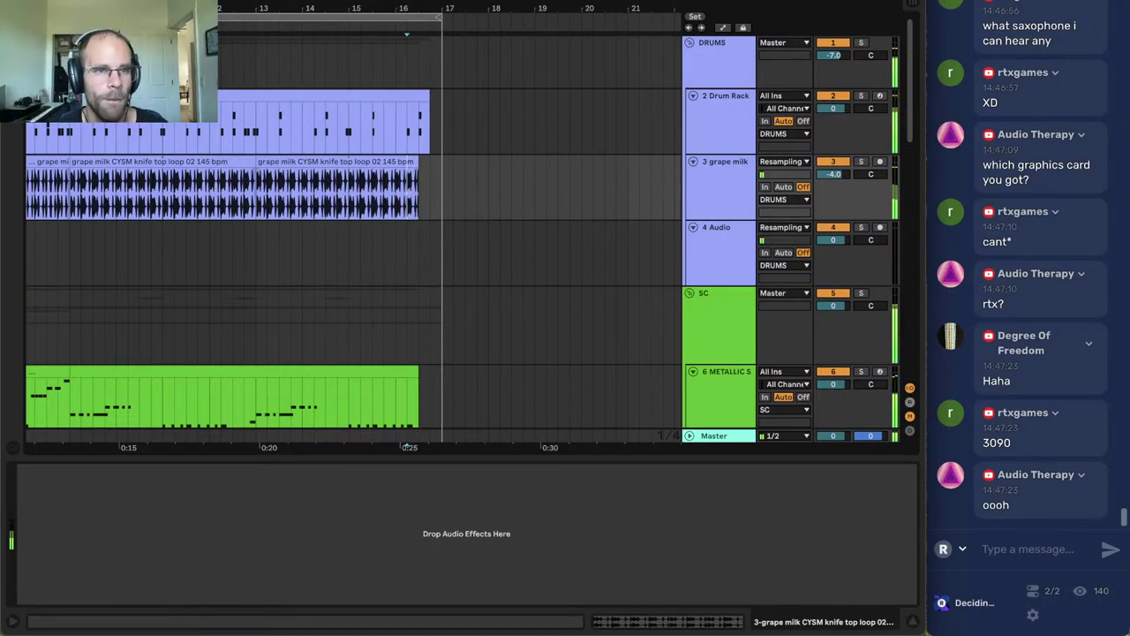
Delete the grape milk track with the deactivated INTENTIONS and arrival pads, and the empty HALLOWEENBASS track.
scroll(108, 155, "left", 5)
scroll(107, 156, "down", 3)
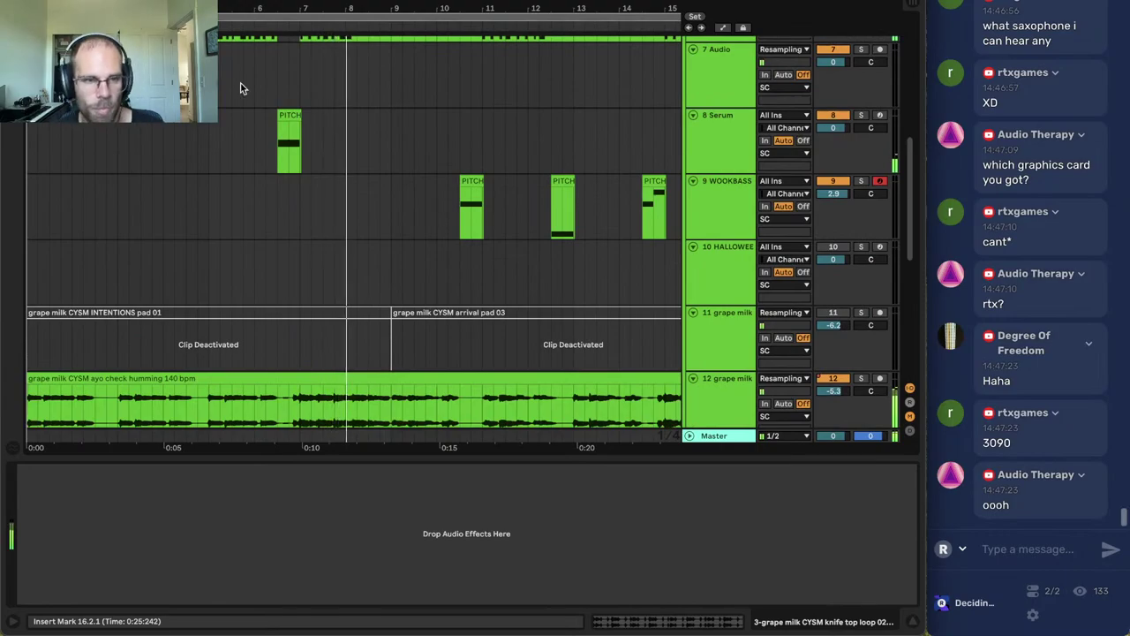
key("w")
left_click(715, 335)
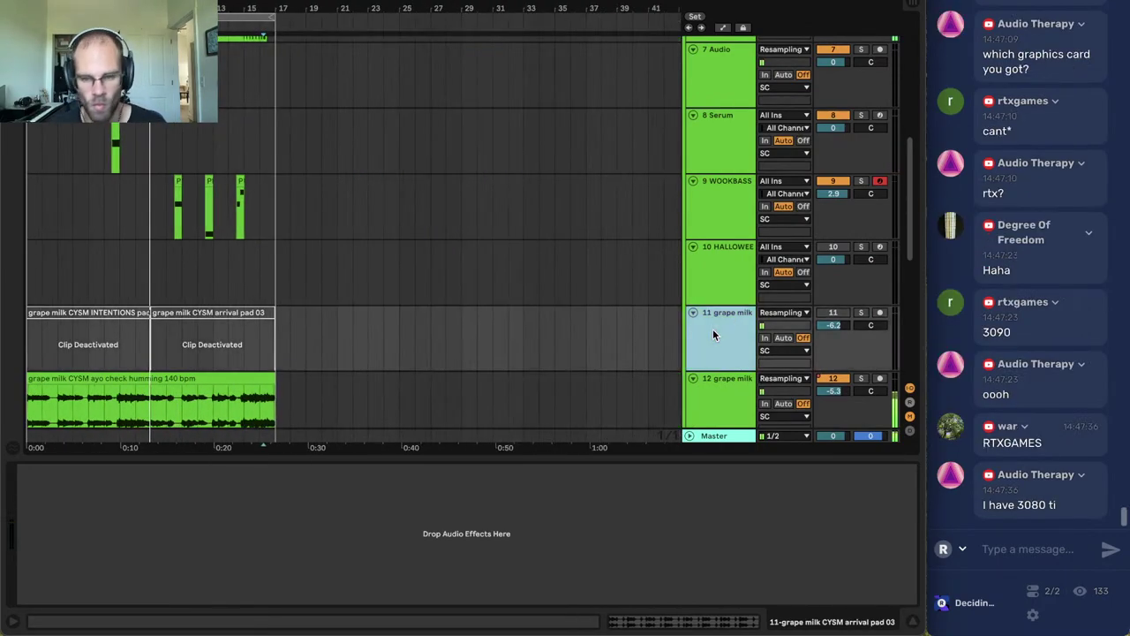
key("Delete")
left_click(713, 276)
key("Delete")
left_click(324, 302)
Set the perfect klap's volume to -16.6 dB, shorten its sample to roughly the first half, and set the fade-out to 29.8 ms.
scroll(261, 258, "up", 5)
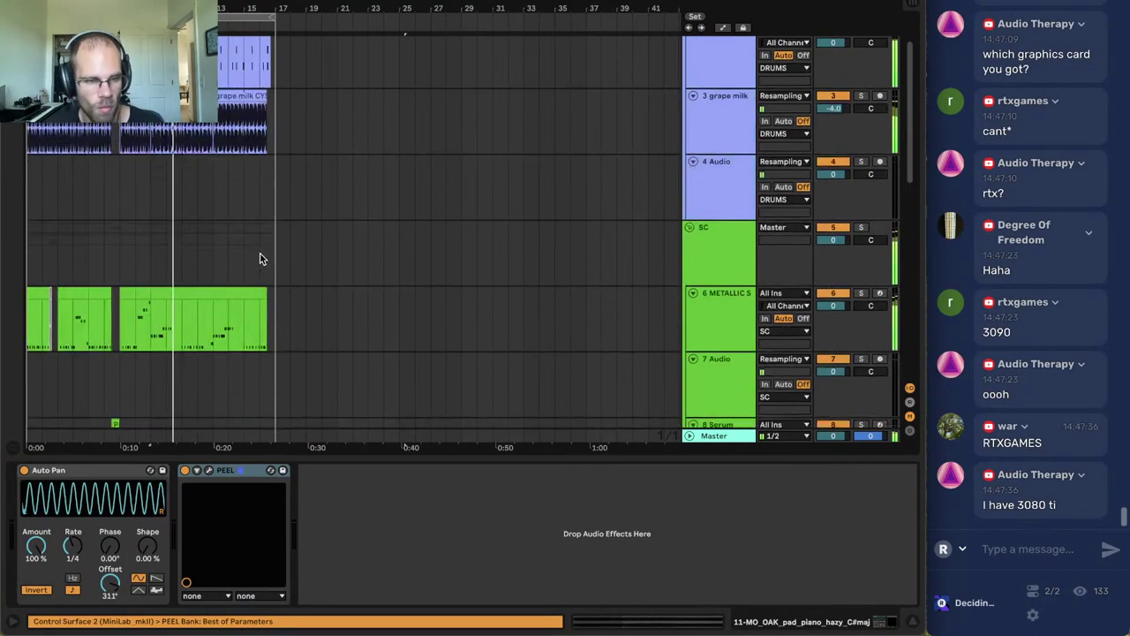
scroll(318, 252, "up", 2)
left_click(695, 118)
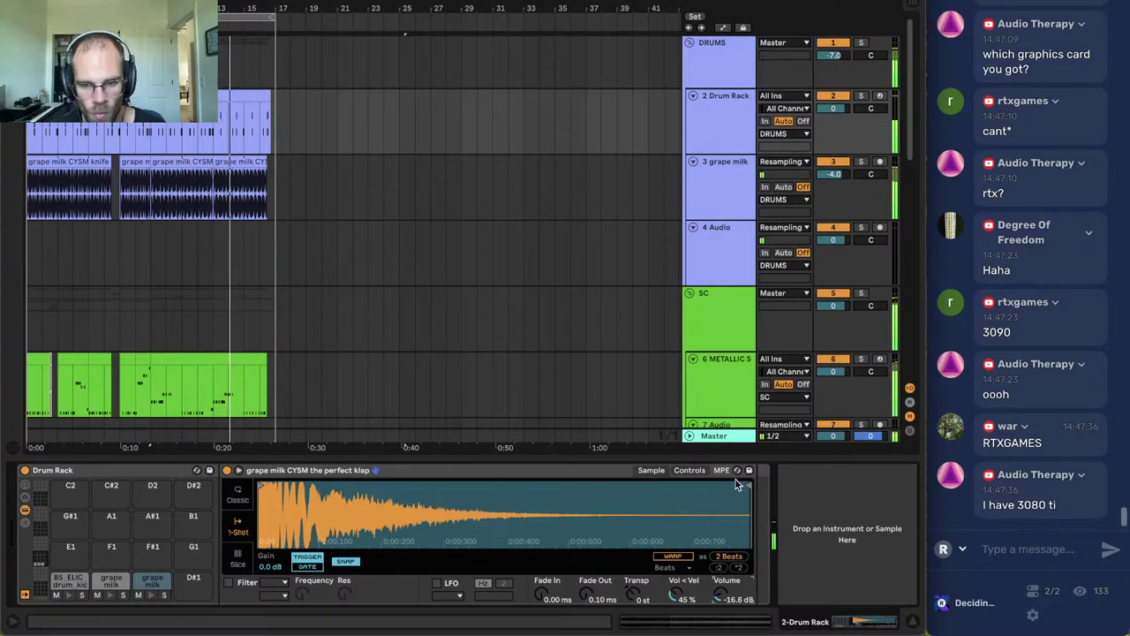
left_click_drag(747, 485, 504, 510)
left_click_drag(584, 597, 584, 565)
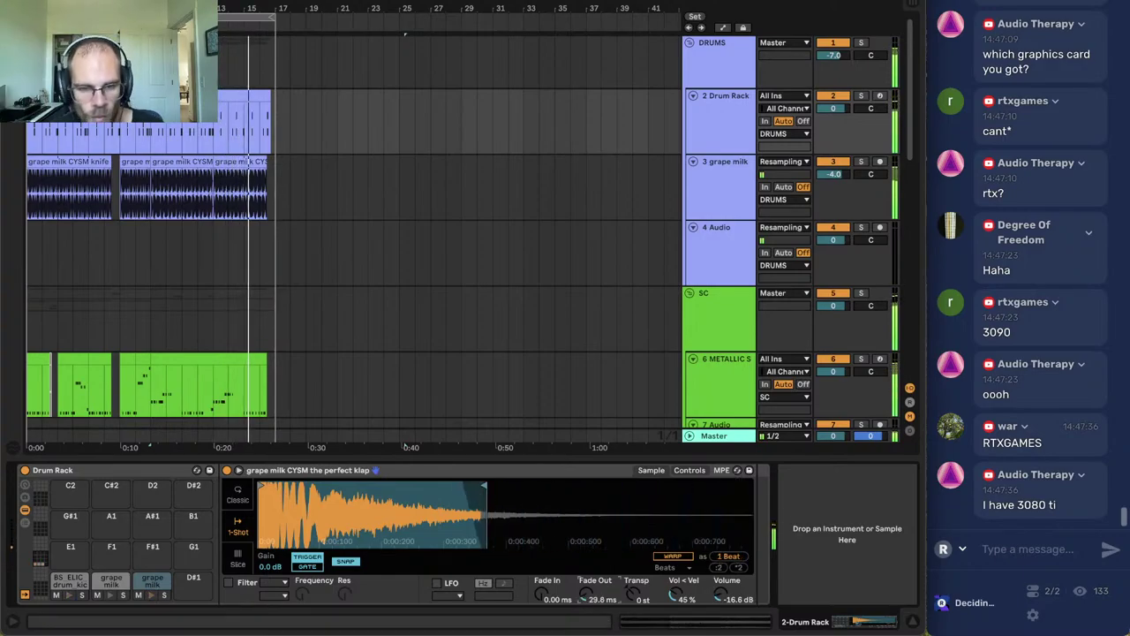
left_click_drag(485, 486, 469, 483)
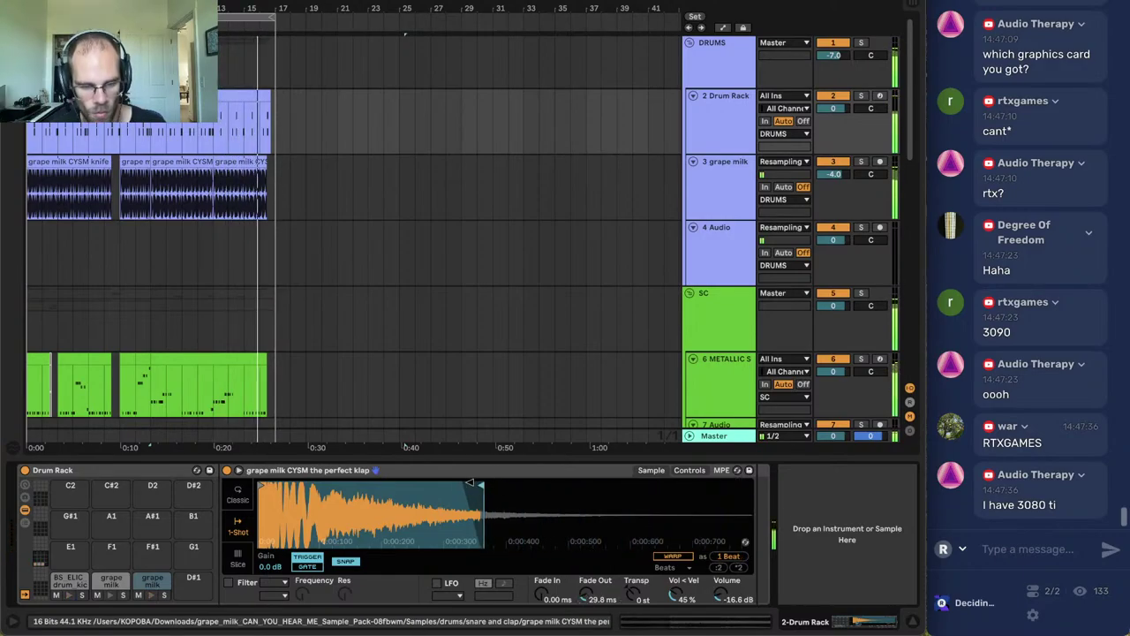
Play the arrangement from bar 9 and again near bar 16 to check the klap and the ending.
left_click(272, 278)
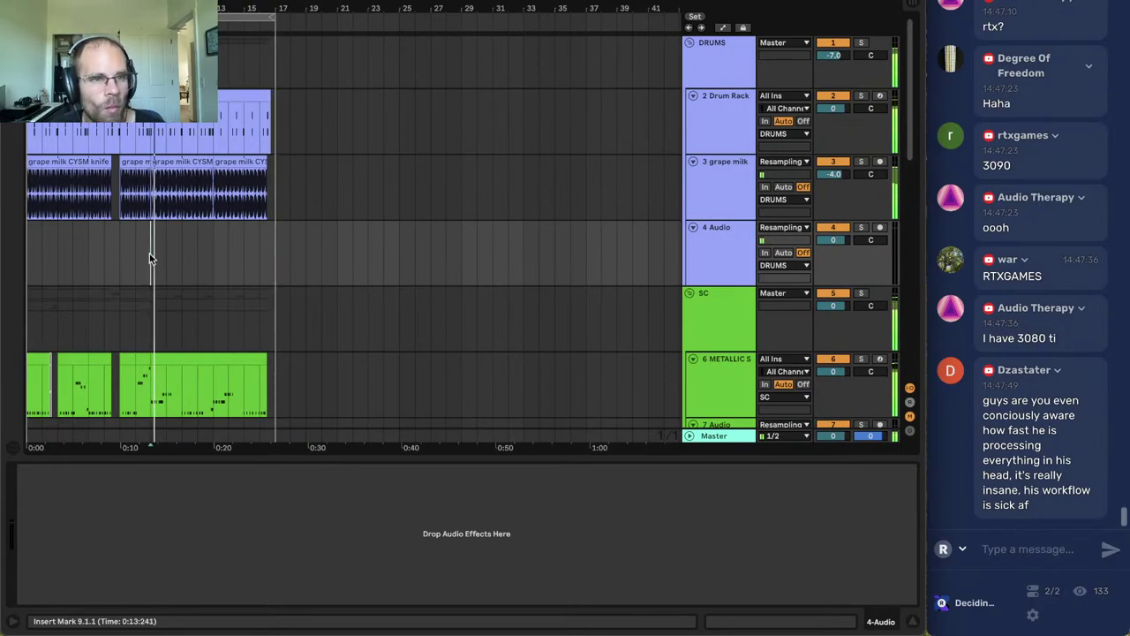
left_click(259, 255)
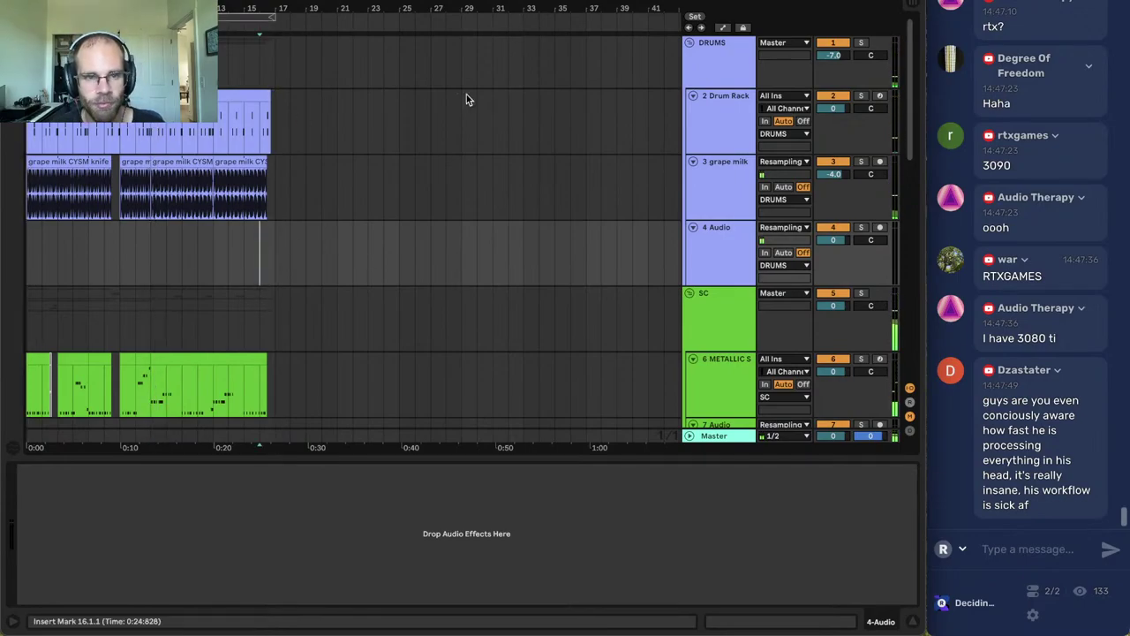
key("space")
scroll(479, 283, "down", 5)
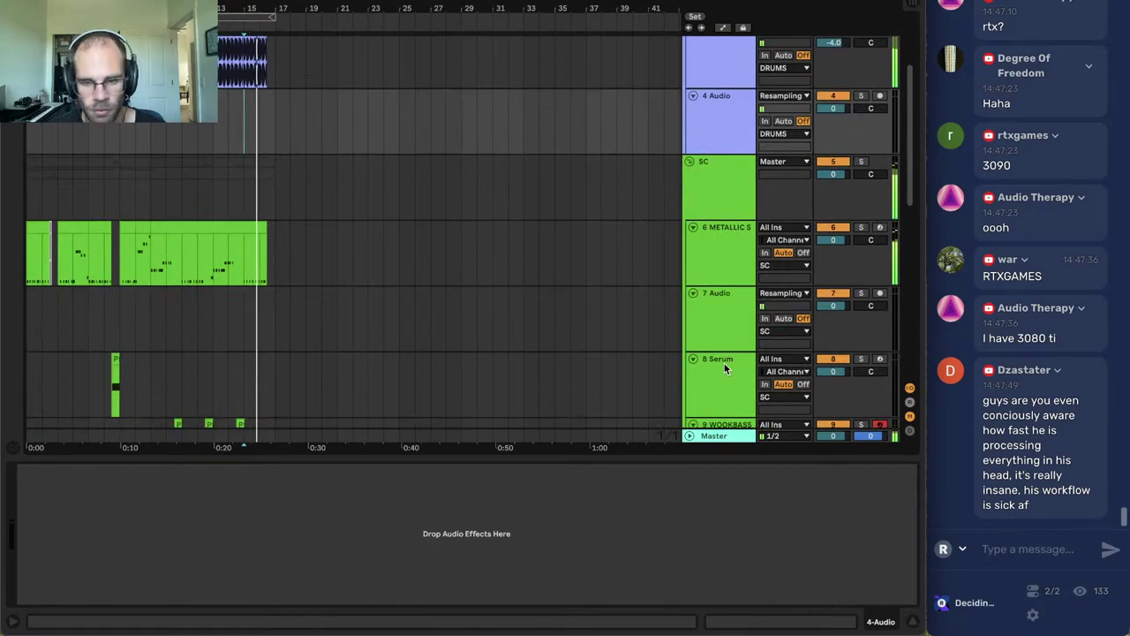
Insert a new MIDI track directly below the Serum track.
scroll(618, 309, "down", 2)
left_click(734, 331)
key("ctrl+shift+t")
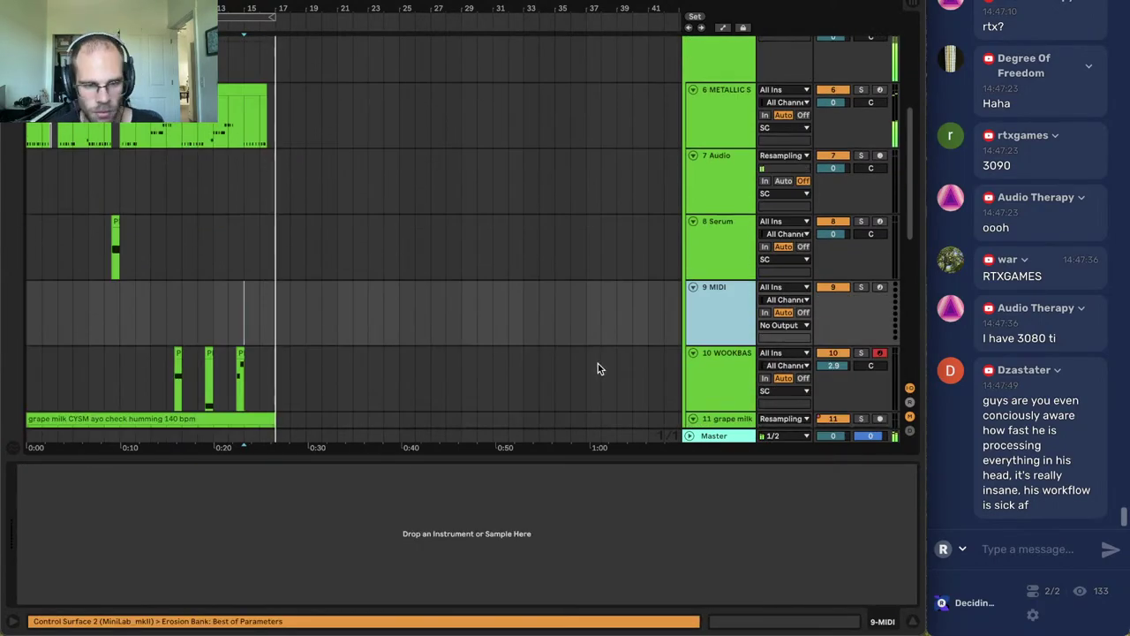
Search the browser for "guitar", load the ELECTRICGUITAR preset onto the new MIDI track, and close its plug-in windows.
key("ctrl+alt+b")
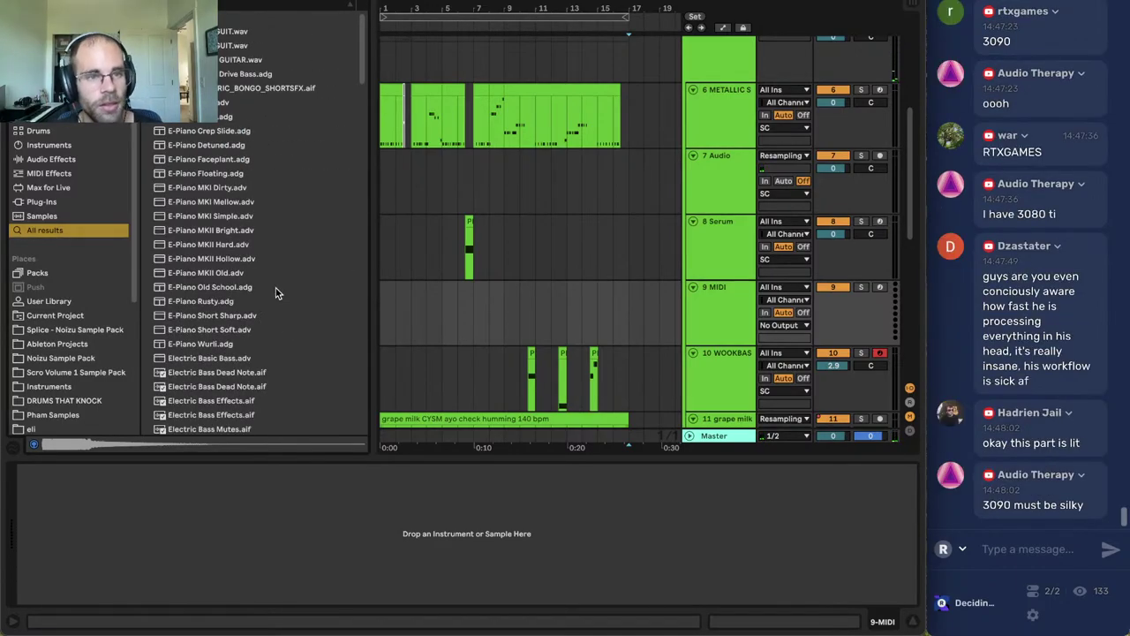
type("guitar")
key("Down")
key("Return")
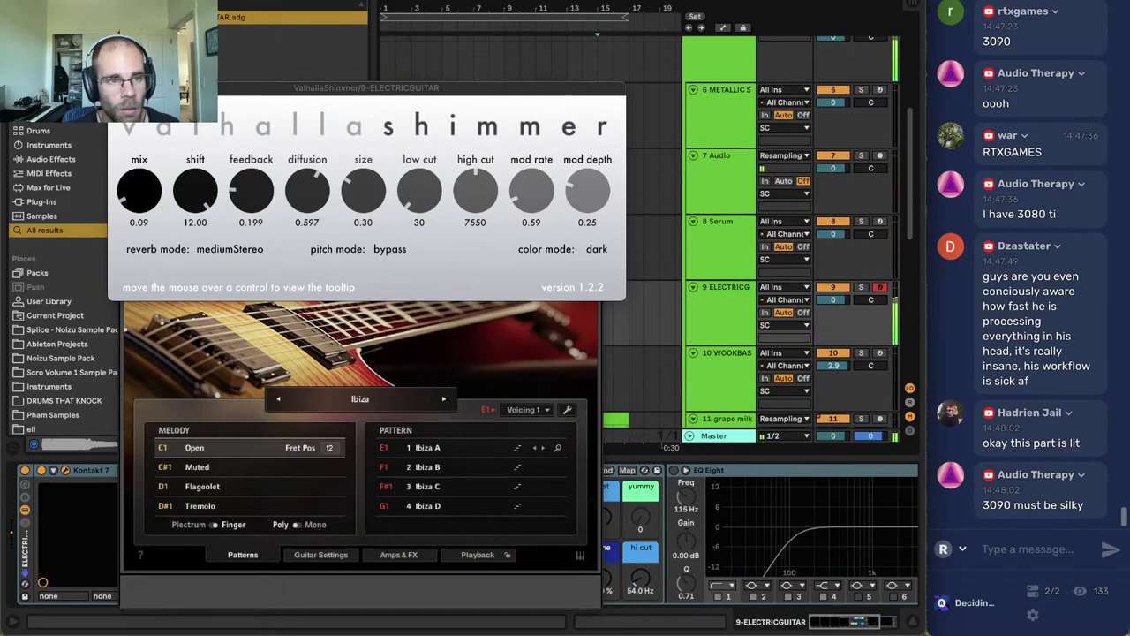
key("super+w")
key("super+w")
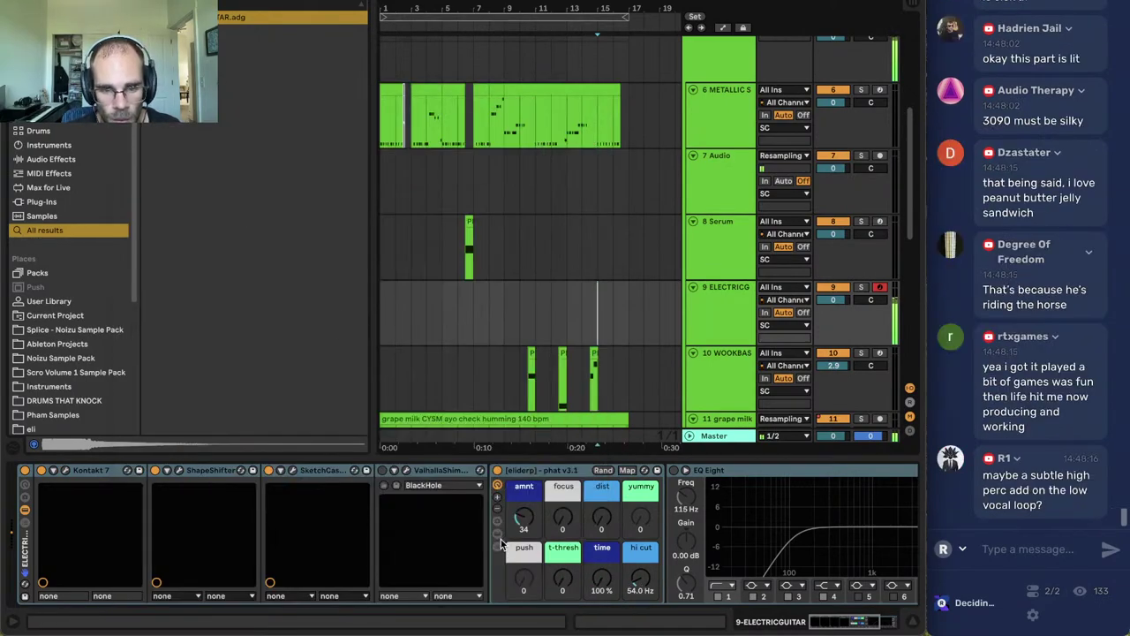
Reveal the devices inside the guitar's phat v3.1 rack, delete its SPECTRAL device, and remove ValhallaShimmer from the chain.
left_click(497, 548)
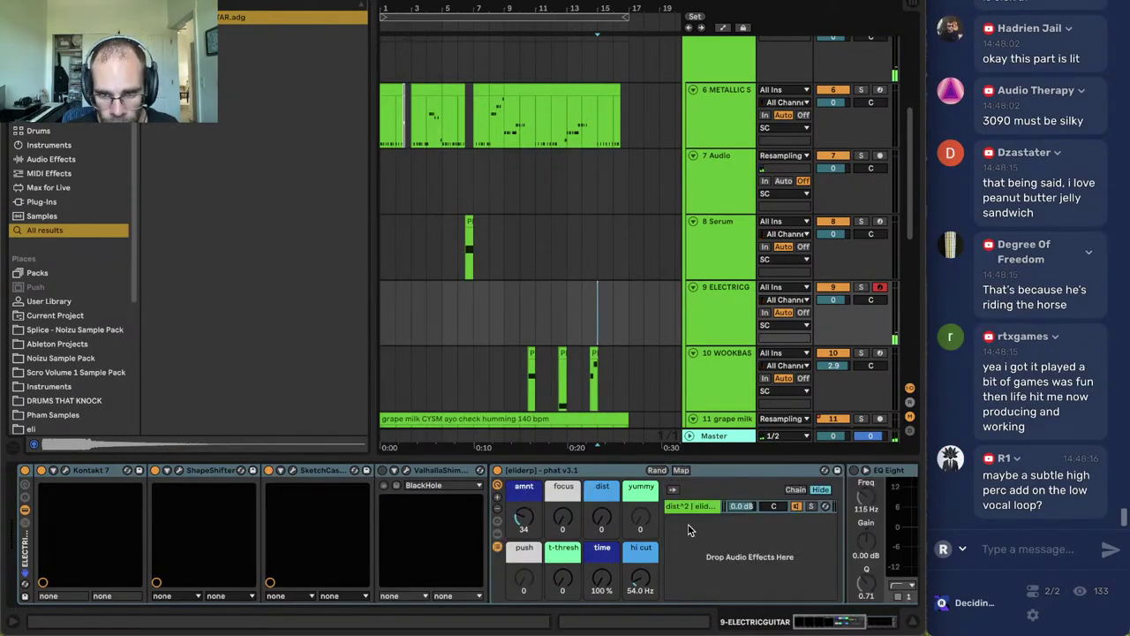
left_click(497, 534)
scroll(842, 575, "right", 3)
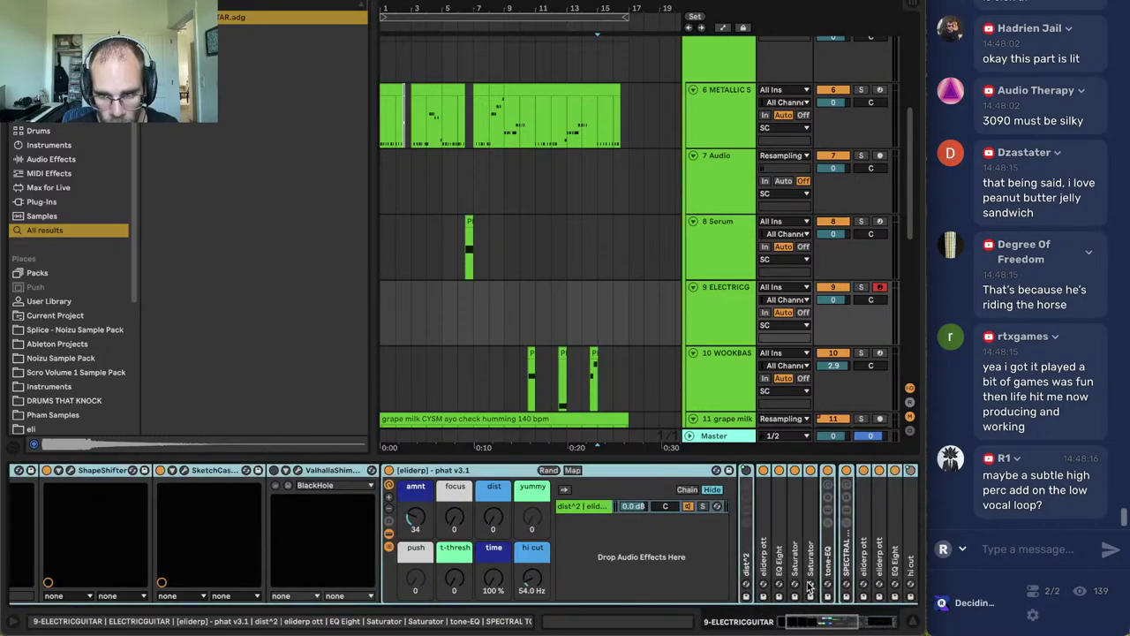
left_click(846, 573)
key("Delete")
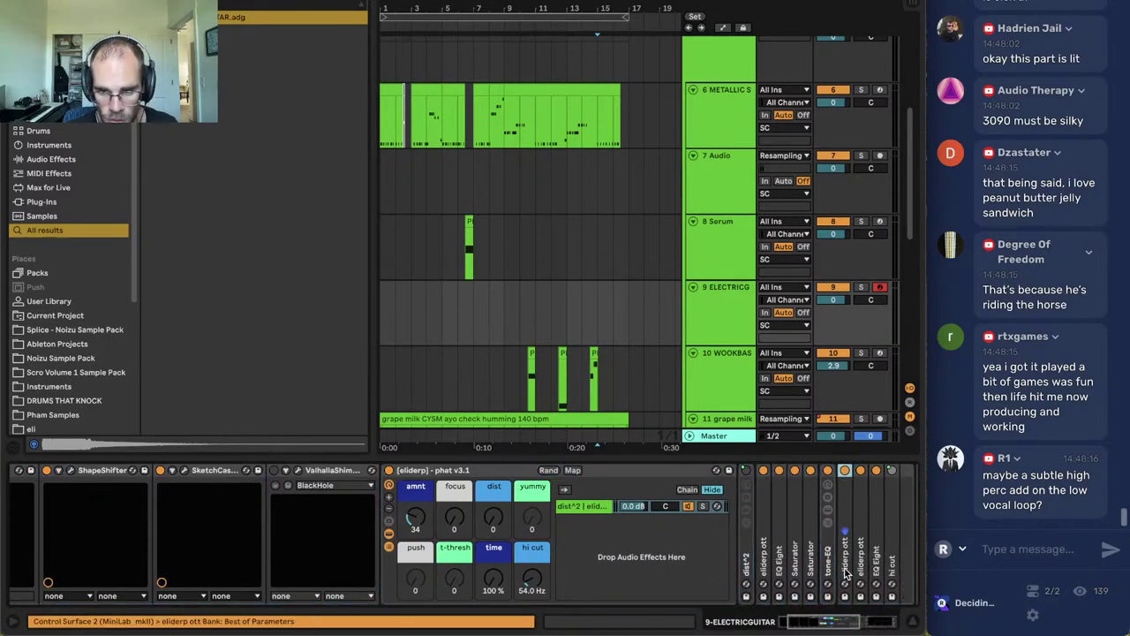
left_click(341, 470)
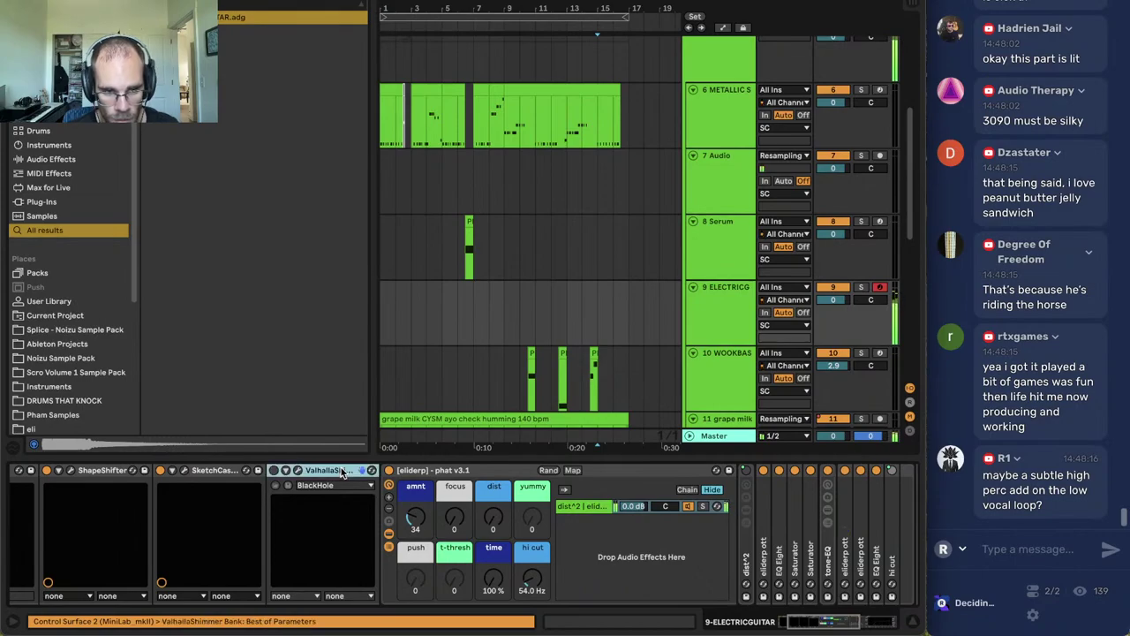
key("Delete")
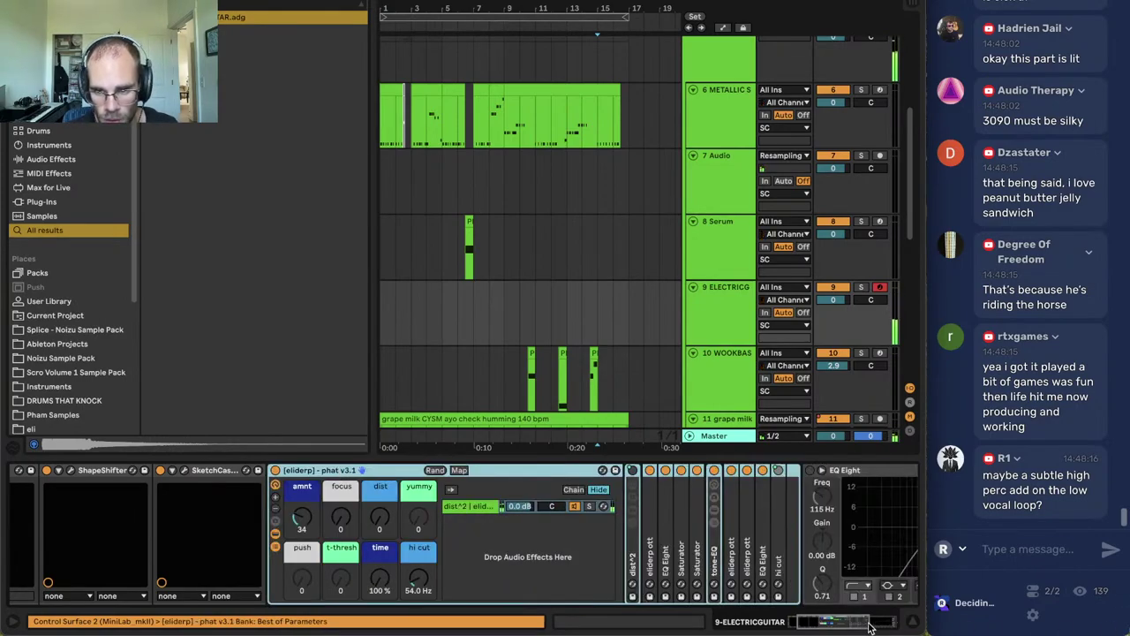
left_click_drag(869, 626, 894, 627)
Check the available buffer sizes in the audio preferences.
key("super+comma")
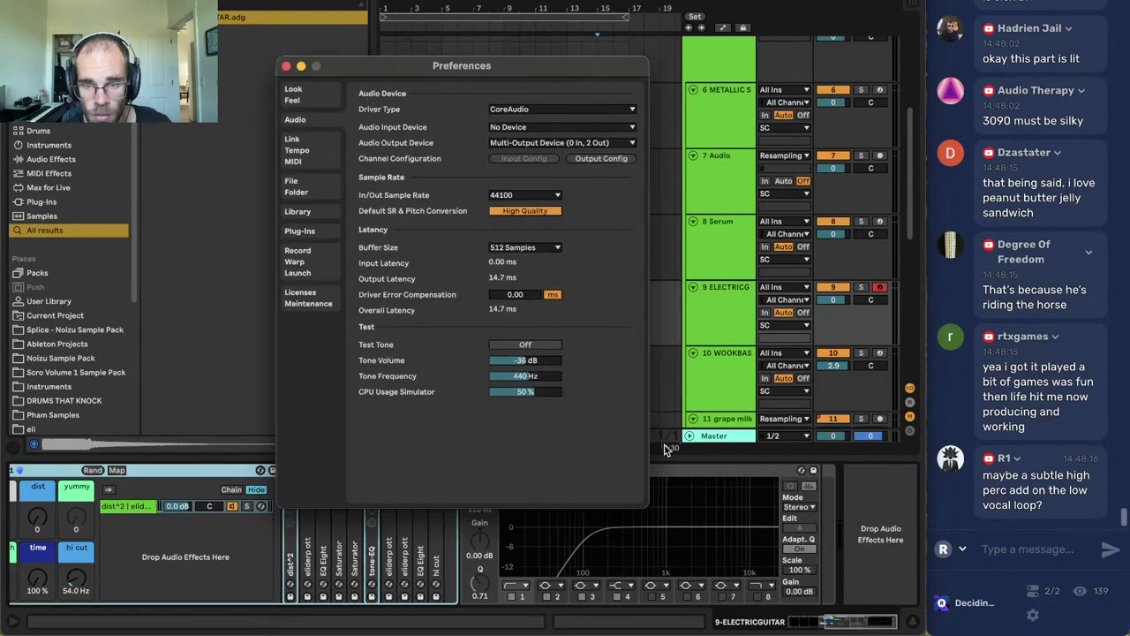
left_click(541, 246)
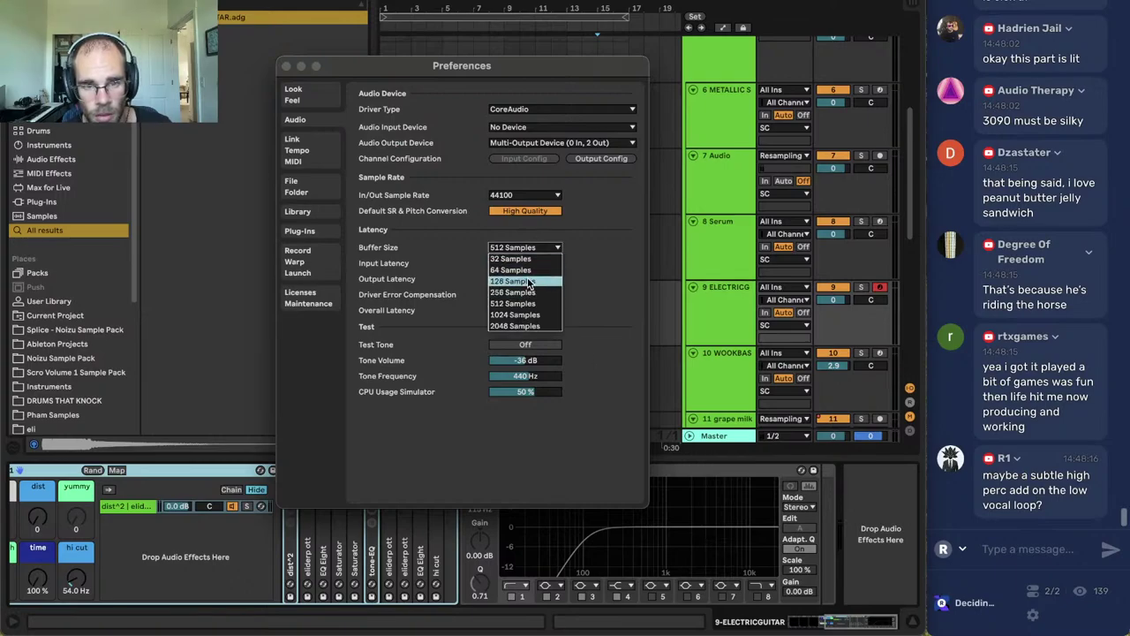
key("Escape")
left_click(284, 66)
Play the arrangement briefly from 16.1.1 and restart it from 13.1.1 to try out the guitar.
left_click(607, 282)
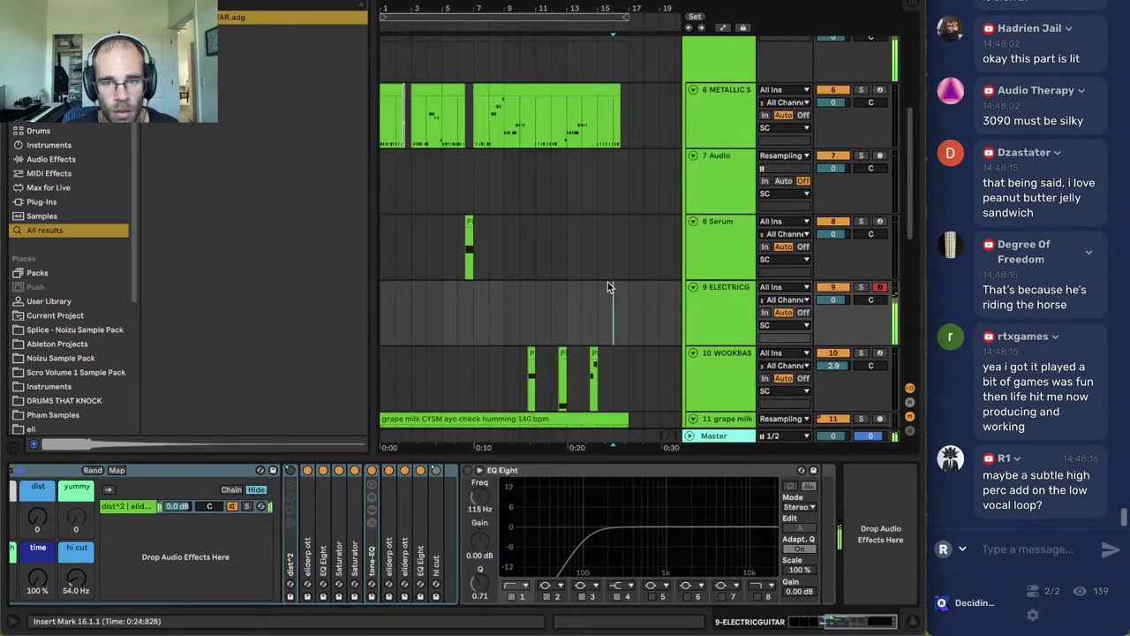
key("space")
key("space")
key("Left")
key("Left")
key("Left")
key("space")
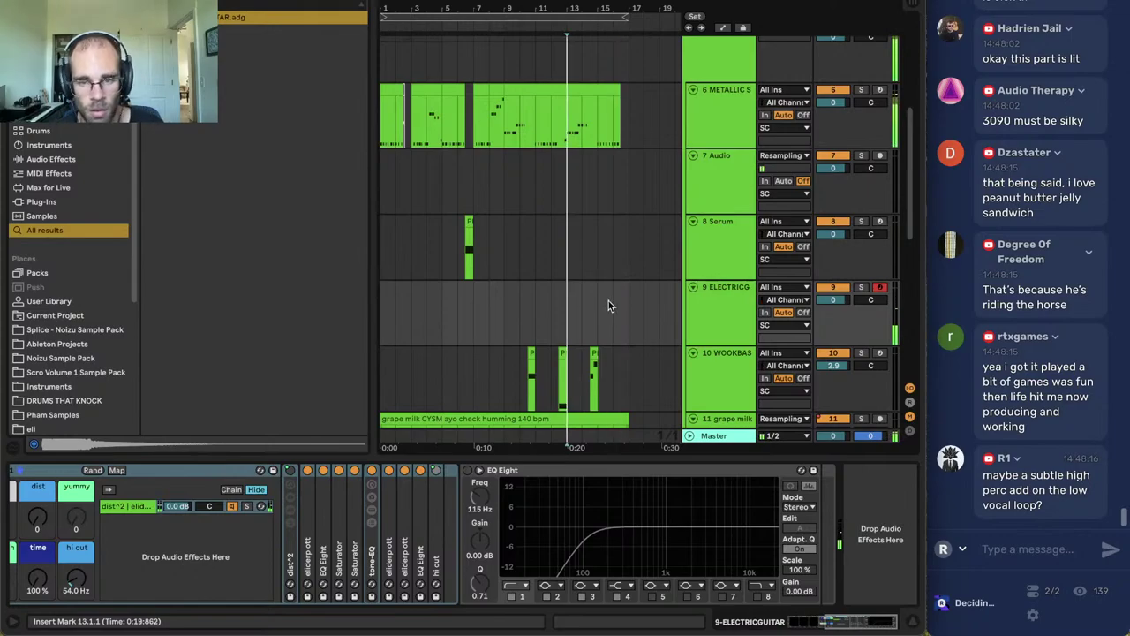
Look at the humming track's effects and set the electric guitar track's volume to -4.9 dB.
scroll(650, 267, "down", 6)
left_click(713, 141)
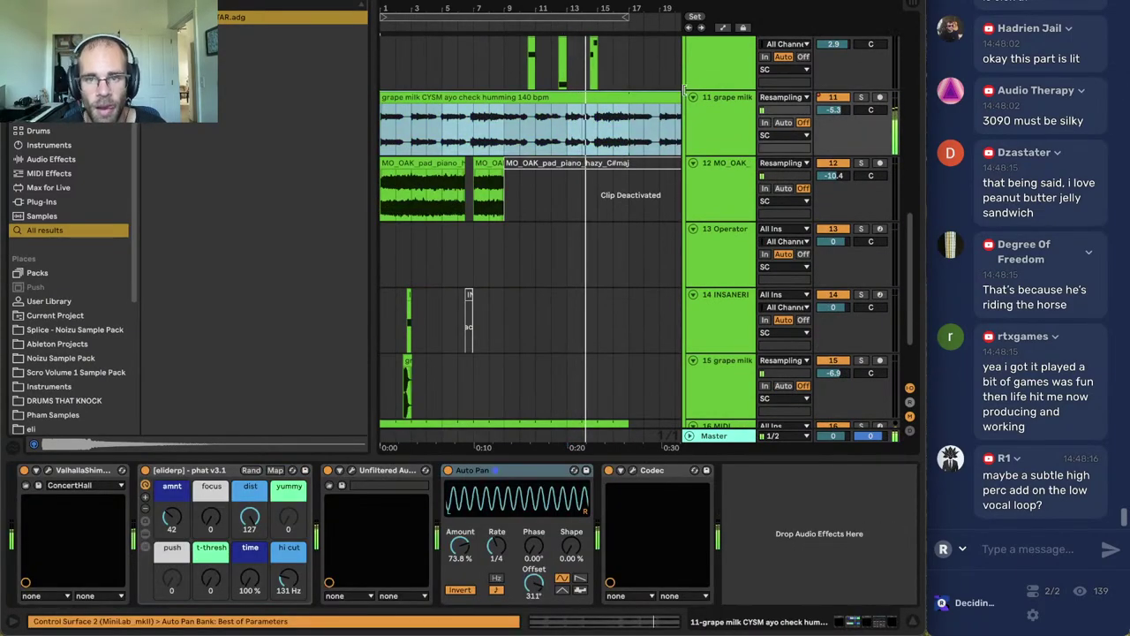
scroll(712, 141, "up", 5)
key("Up")
key("Up")
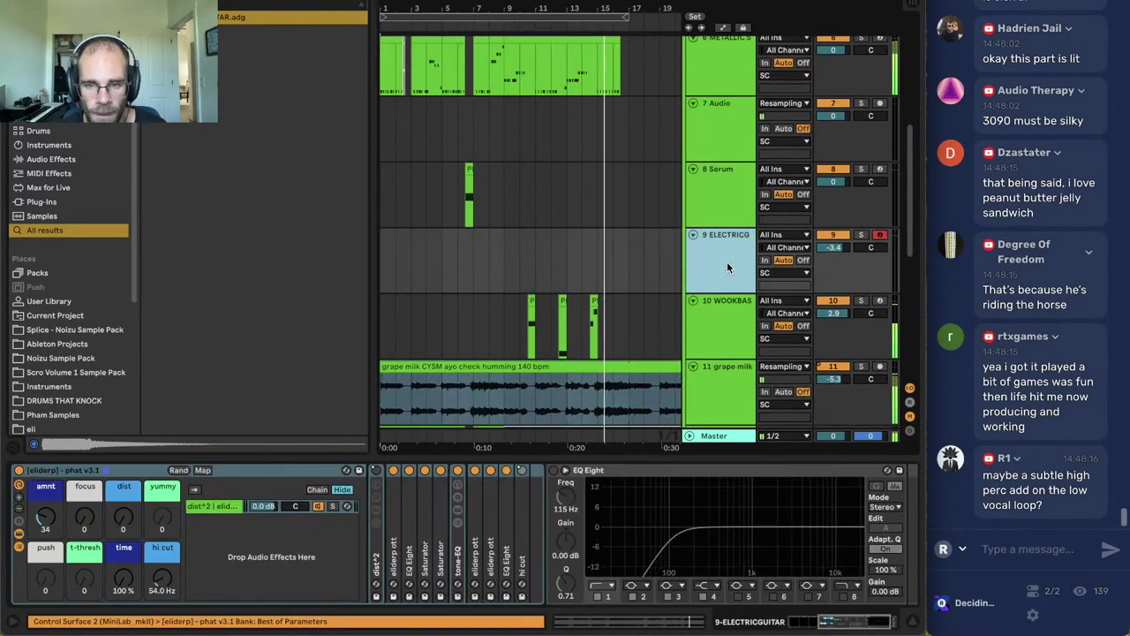
left_click(733, 254)
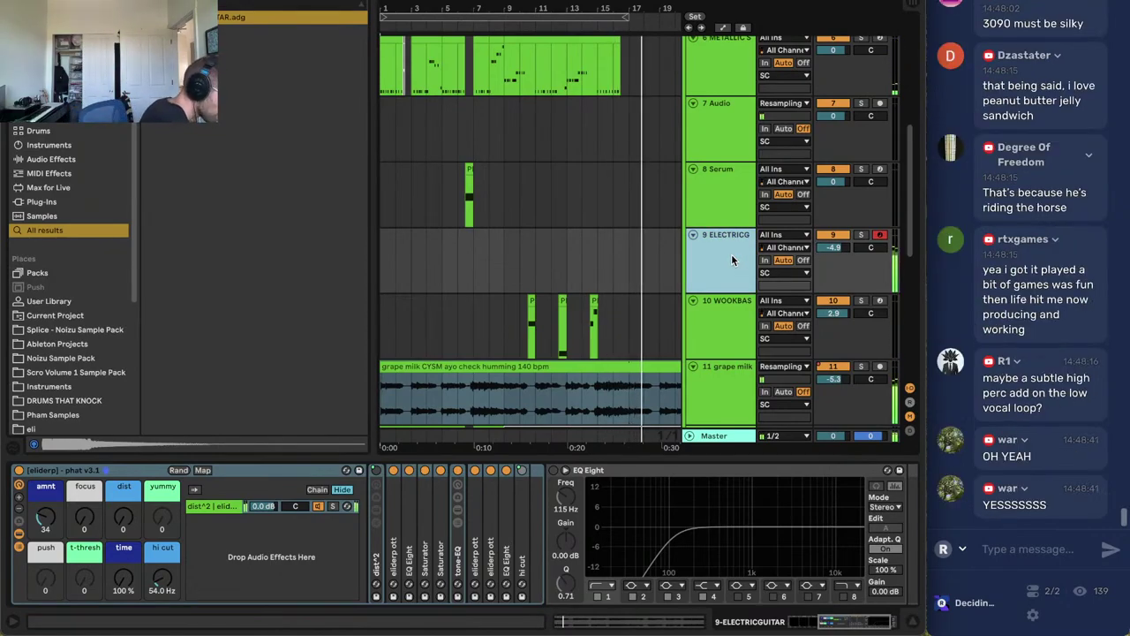
Capture the played guitar part as an eight-bar MIDI clip at bar 17 and open its notes.
left_click(614, 282)
left_click(597, 282)
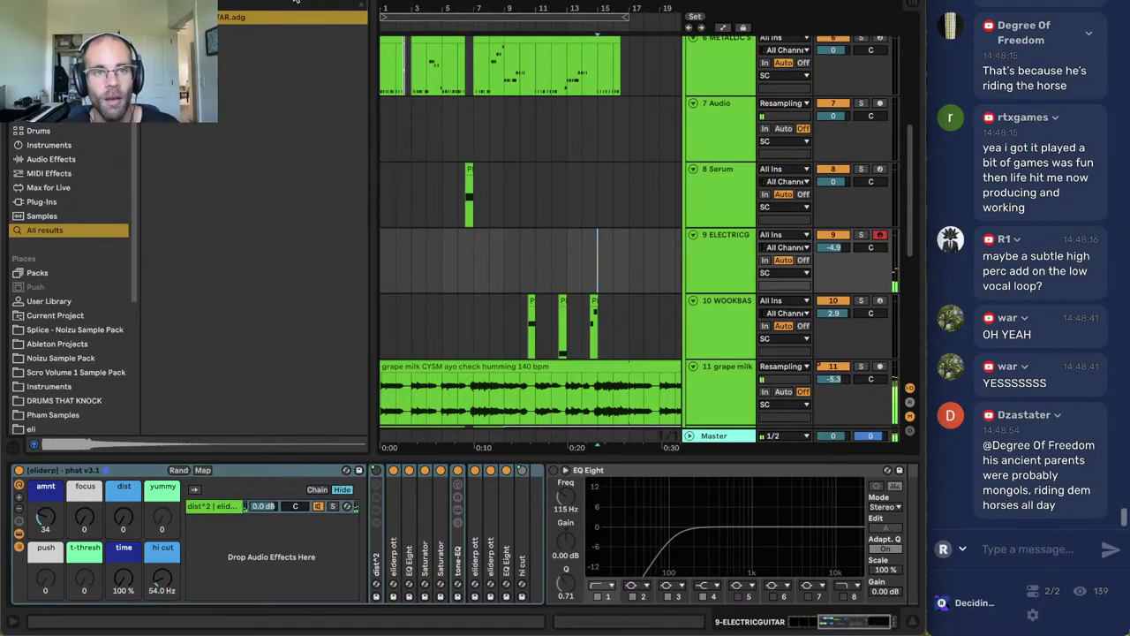
key("ctrl+shift+c")
key("space")
key("space")
left_click(658, 234)
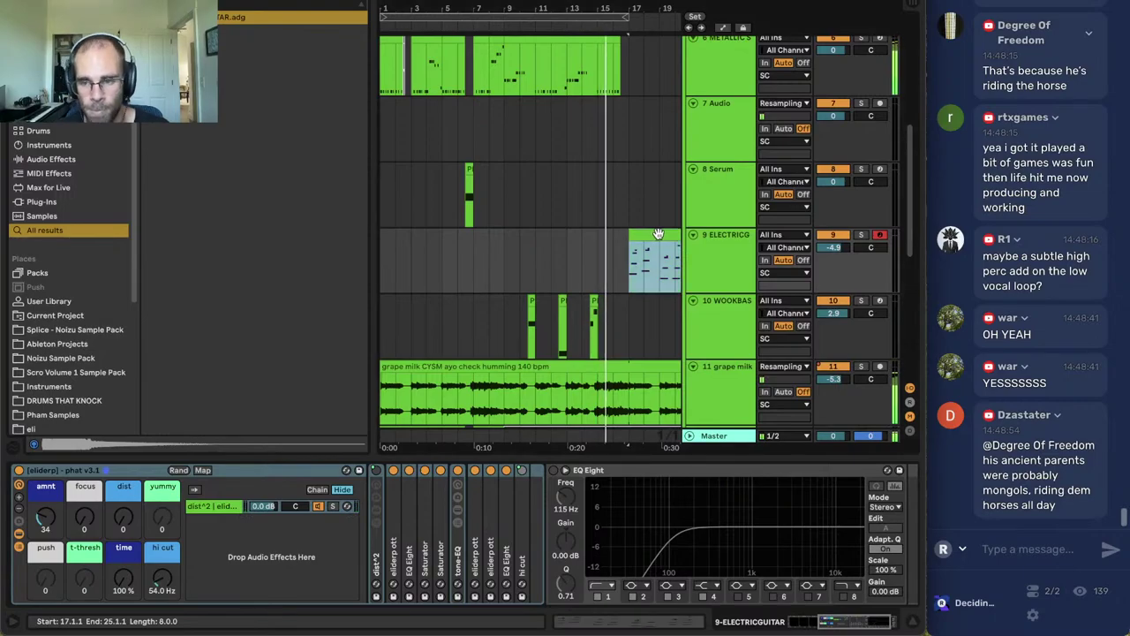
double_click(658, 233)
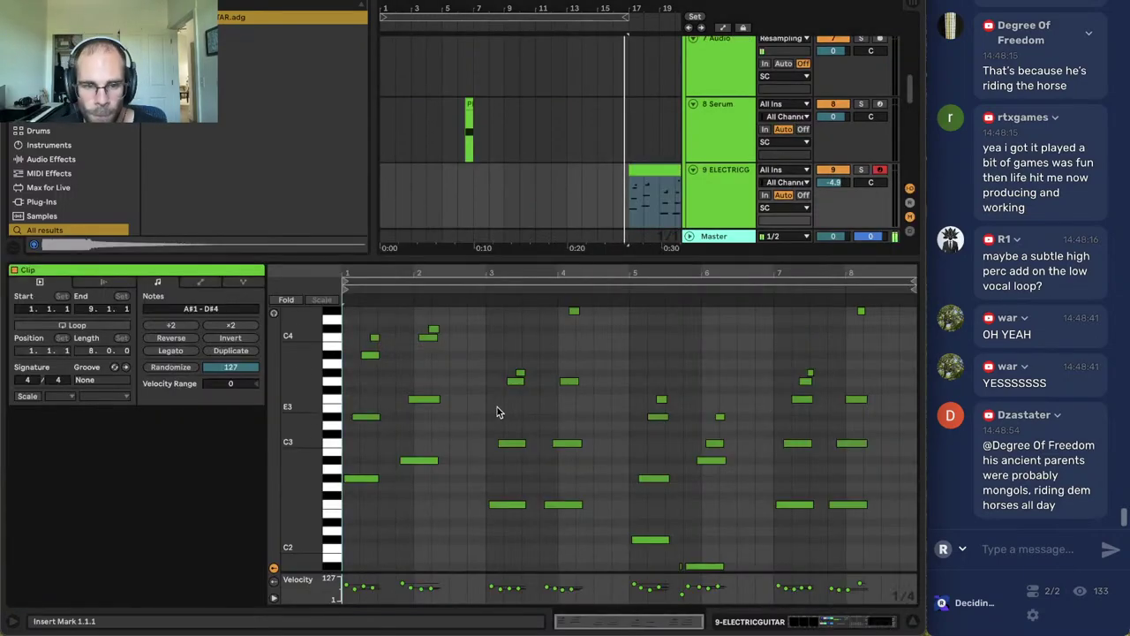
Quantize all notes of the guitar clip to the 1/16 grid.
left_click(447, 385)
left_click_drag(362, 274, 361, 327)
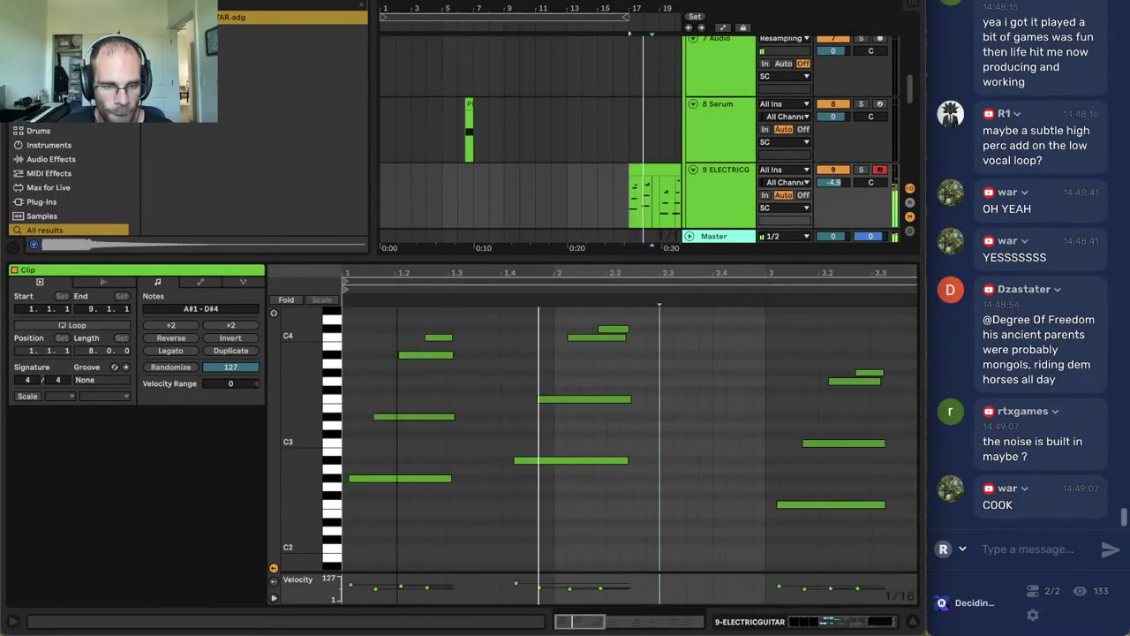
key("ctrl+a")
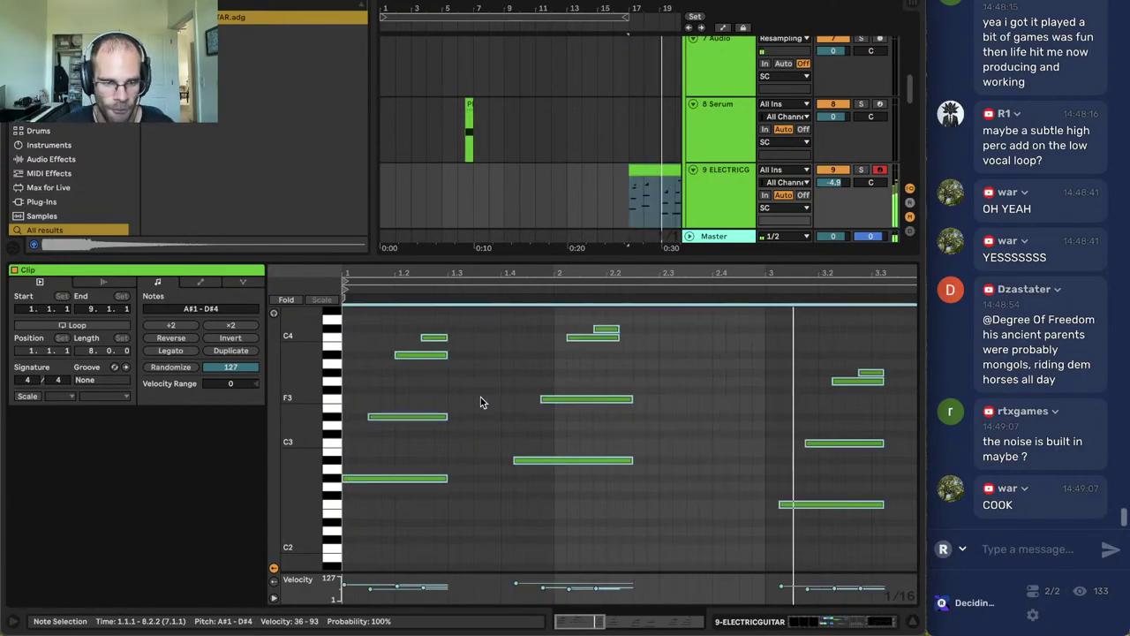
left_click(480, 396)
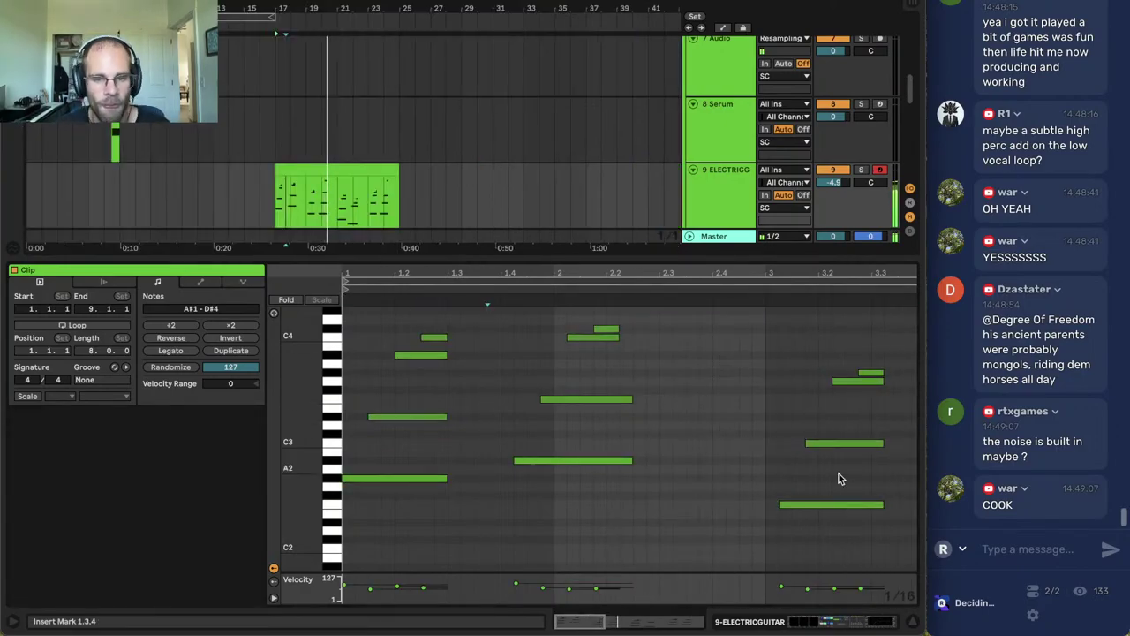
Transpose the guitar chord around bars 5.4 to 6.2 up an octave and play the clip.
left_click_drag(591, 272, 591, 232)
scroll(759, 450, "down", 2)
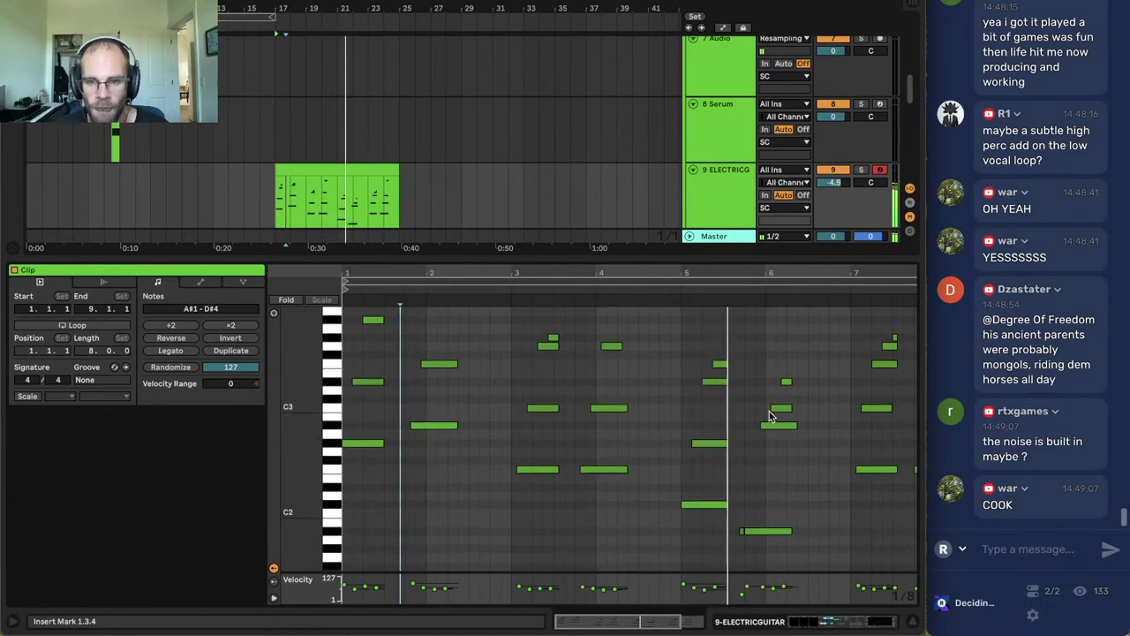
left_click_drag(751, 364, 833, 577)
key("shift+Up")
key("space")
scroll(744, 547, "down", 1)
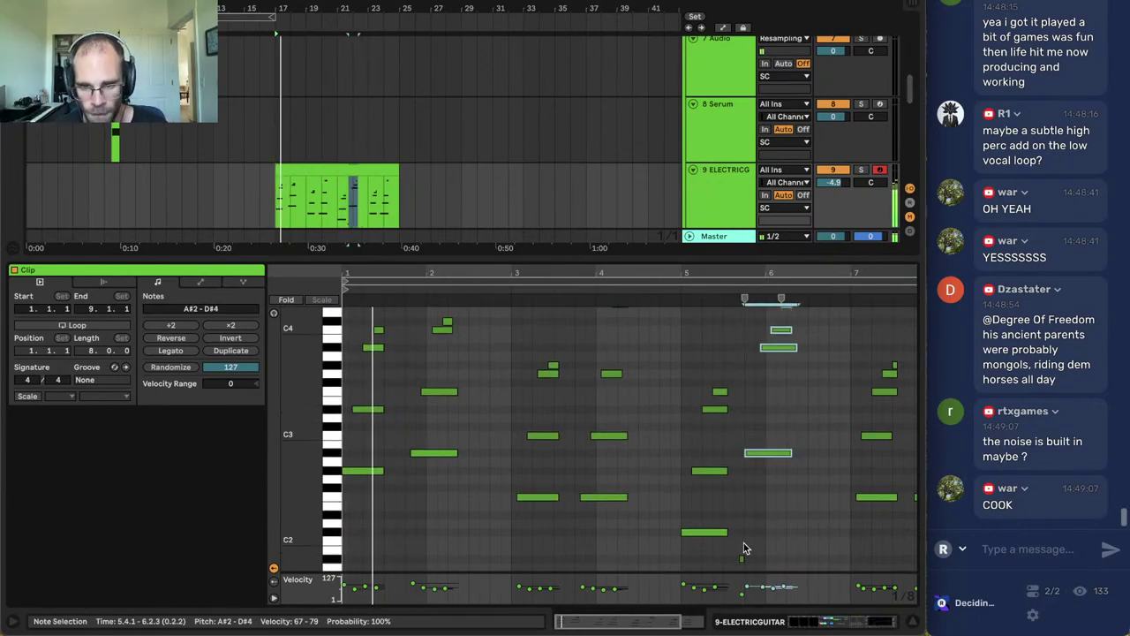
Delete the short stray A#1 note near 5.3 in the guitar clip.
left_click_drag(726, 531, 719, 560)
key("super+z")
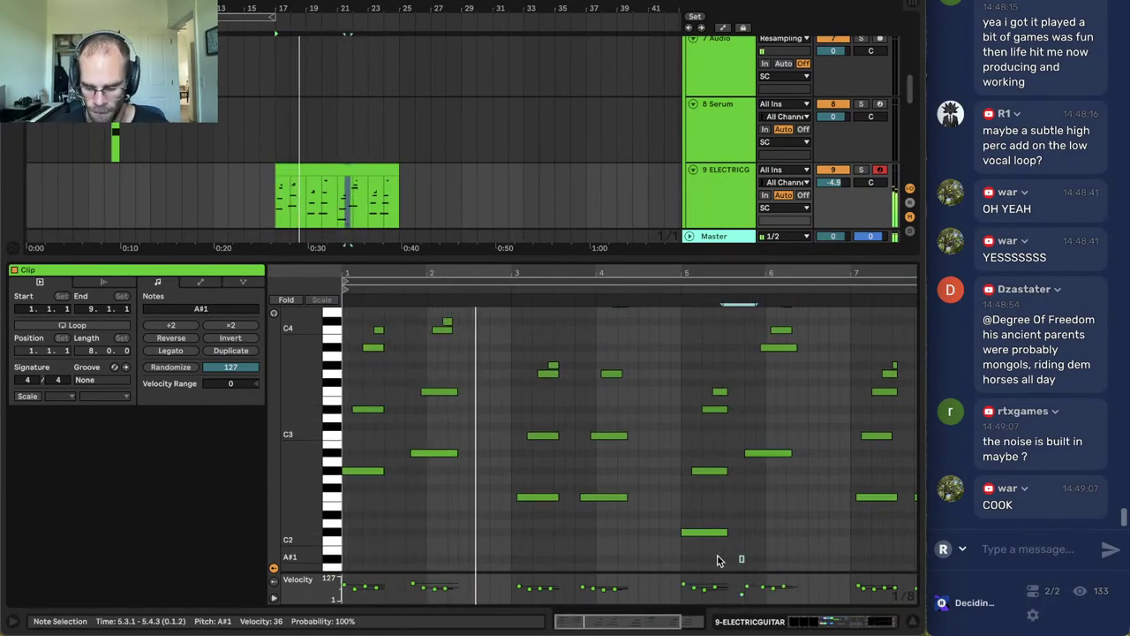
key("Delete")
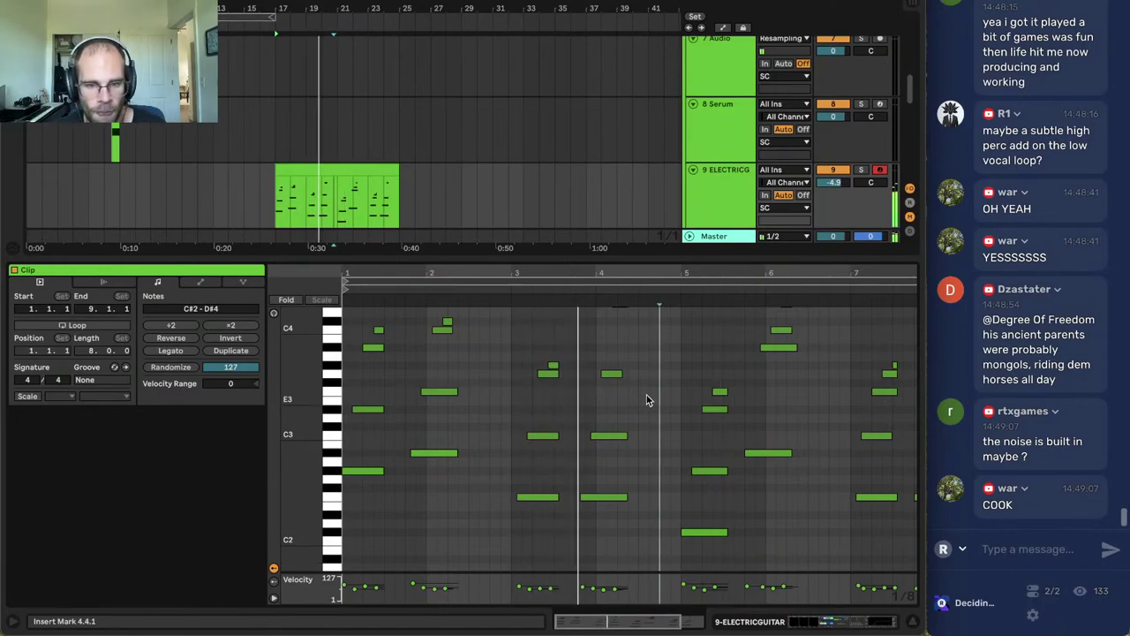
Quantize all guitar notes to the 1/8 grid and move the second chord earlier so it starts at 1.4.1.
left_click(521, 352)
key("ctrl+a")
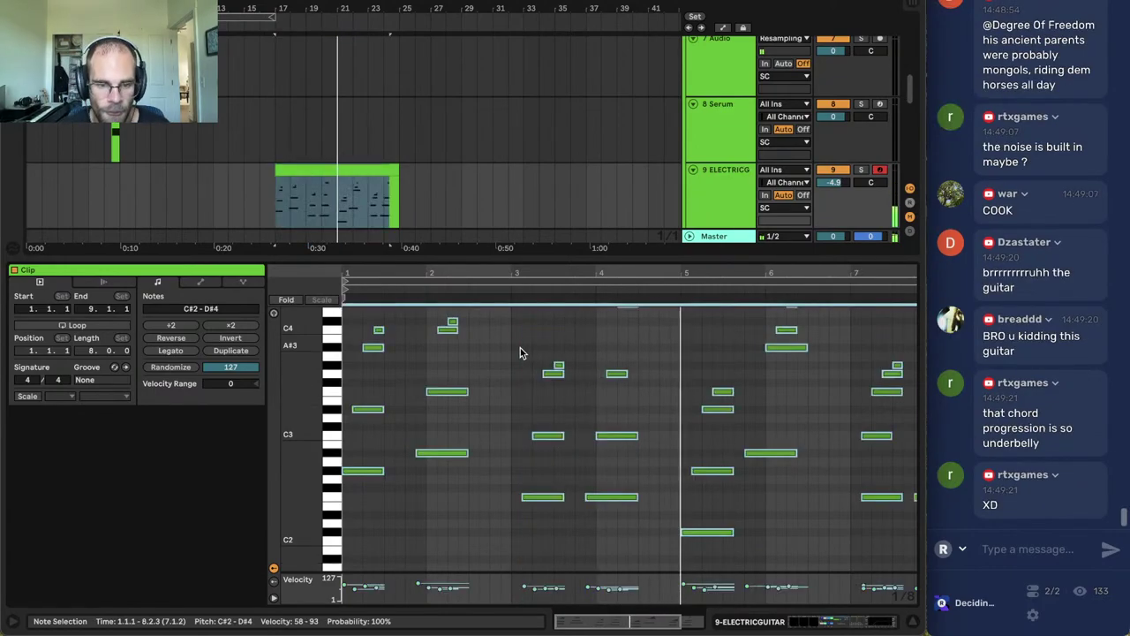
scroll(521, 352, "up", 3)
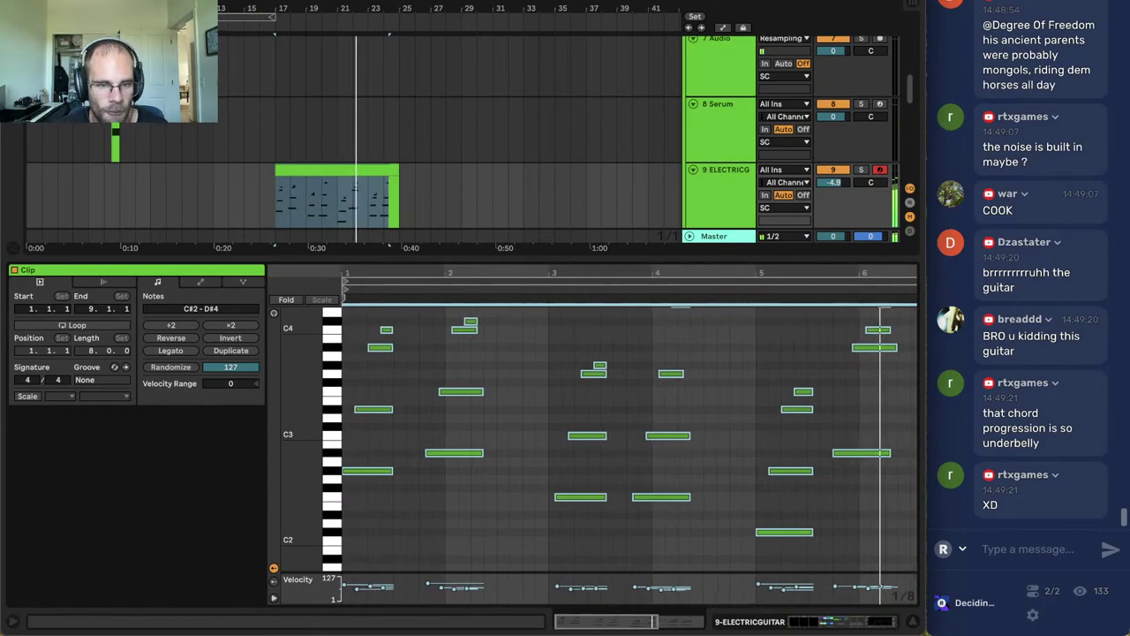
left_click(486, 315)
left_click_drag(490, 318, 625, 507)
key("Left")
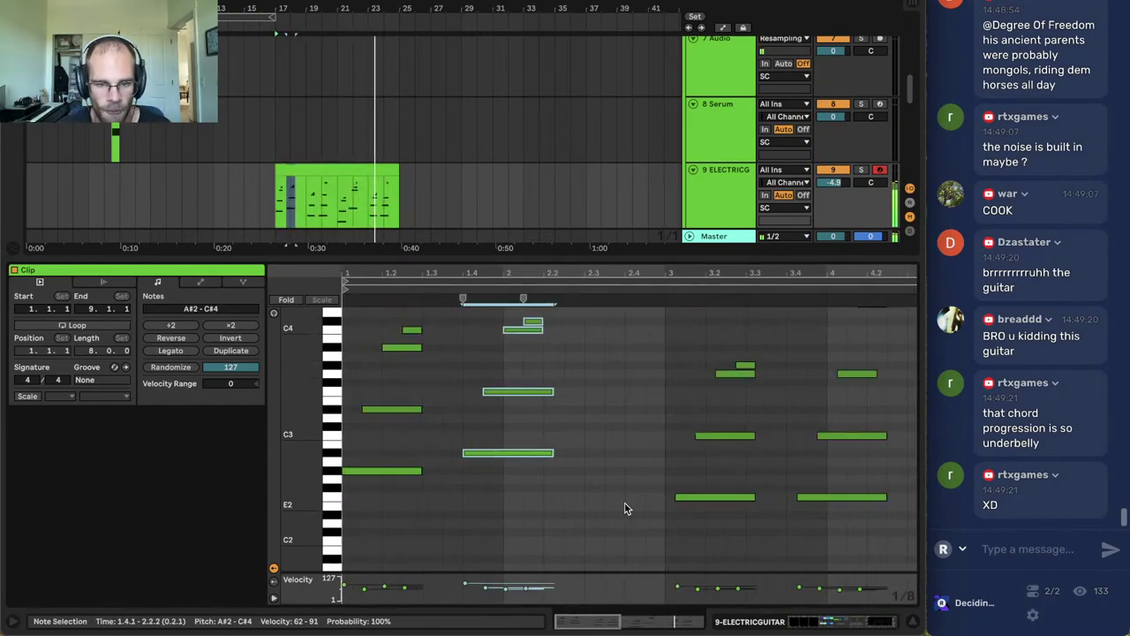
Loop the arrangement over the guitar clip from bar 17 to 25, play it, and show the guitar's devices.
left_click(391, 172)
key("space")
key("space")
key("space")
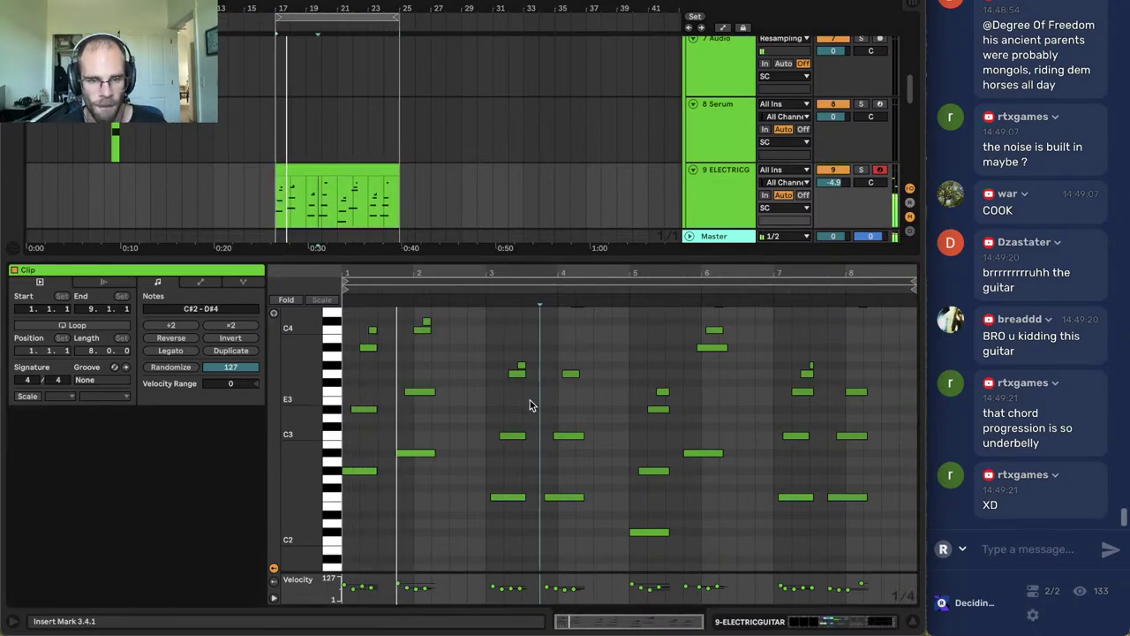
left_click(855, 623)
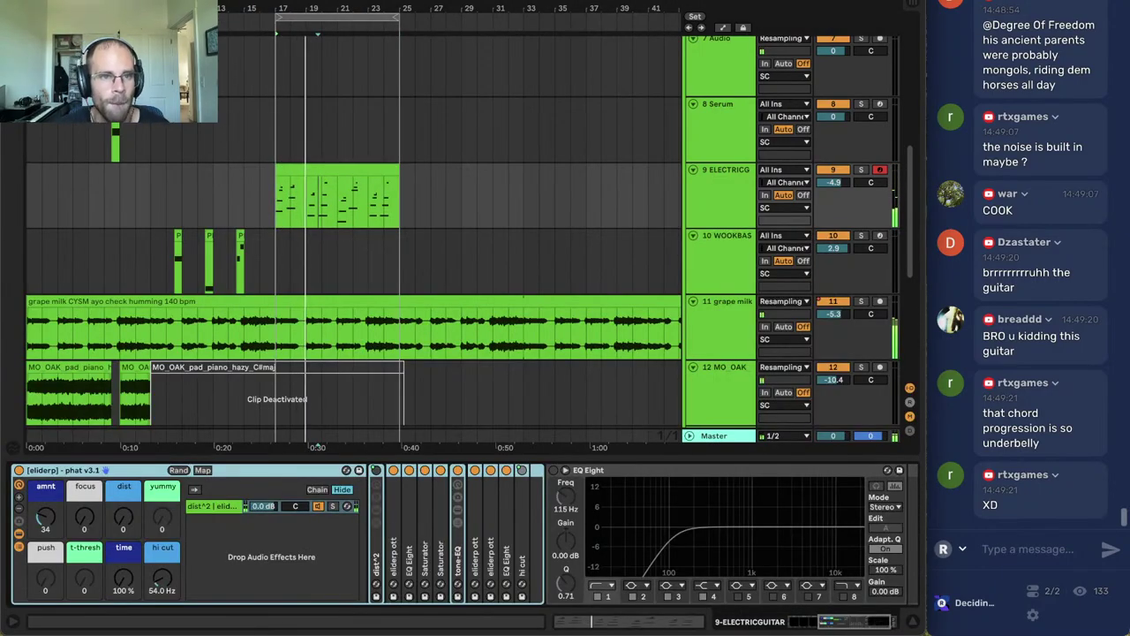
Split the deactivated MO_OAK_pad_piano_hazy_C#maj clip at bar 17, reactivate the part after the split, and play it with the guitar.
left_click_drag(306, 10, 307, 6)
left_click_drag(157, 9, 156, 6)
scroll(145, 157, "up", 9)
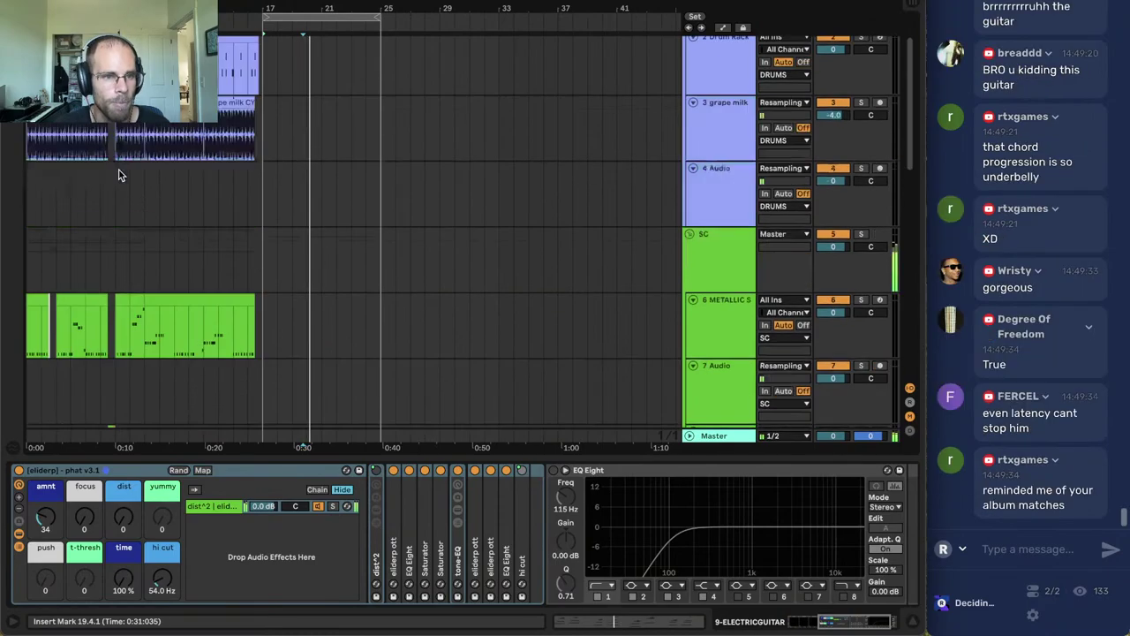
scroll(78, 198, "down", 12)
scroll(68, 202, "up", 1)
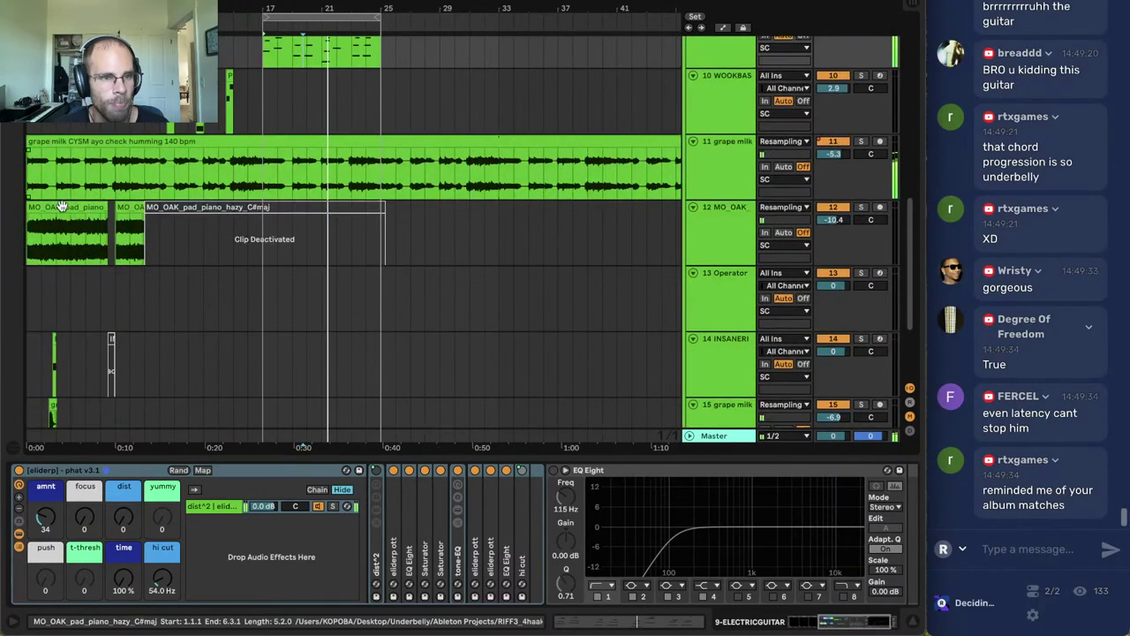
left_click(69, 205)
left_click(273, 206)
left_click(262, 226)
key("super+e")
left_click(283, 209)
key("0")
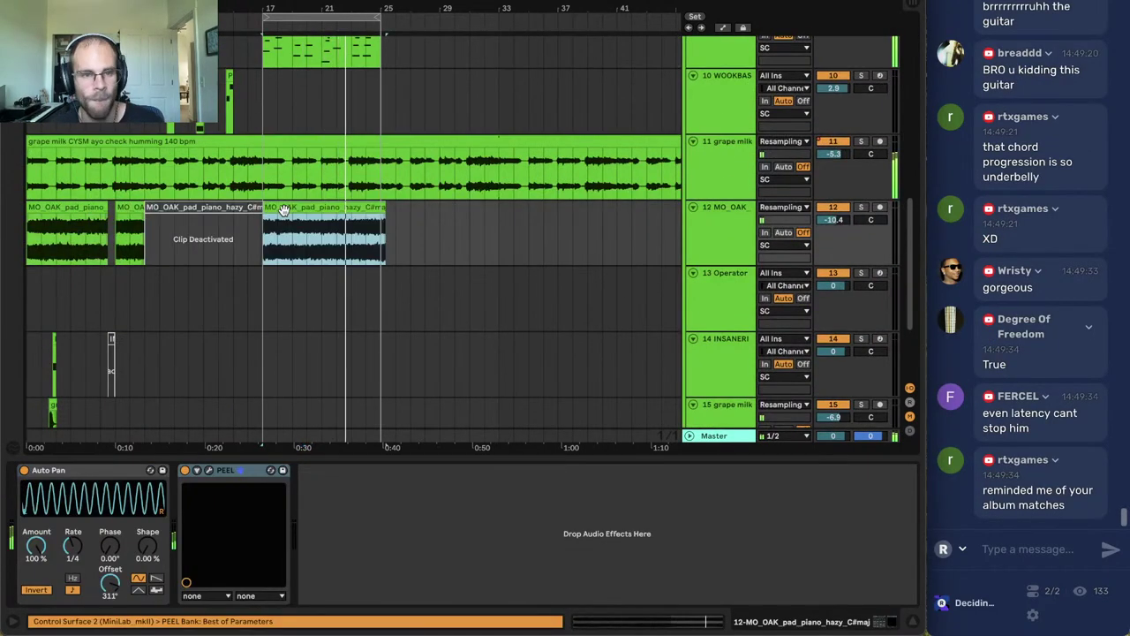
key("space")
key("space")
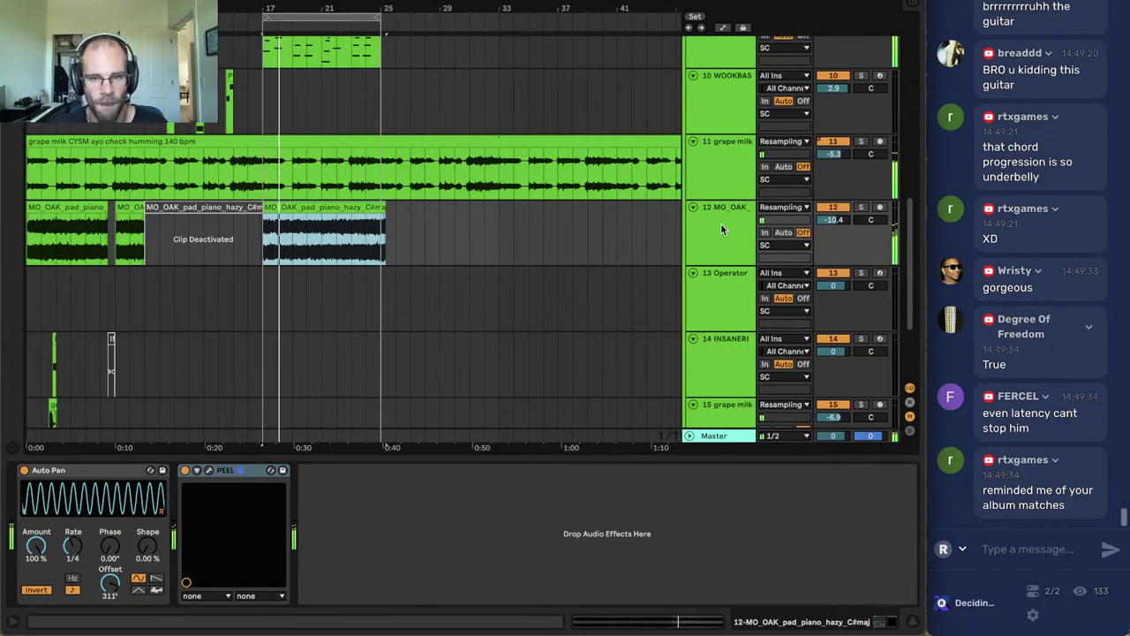
Trim the reactivated MO_OAK pad clip so it ends at bar 25 with the guitar clip.
left_click(714, 233)
left_click(369, 221)
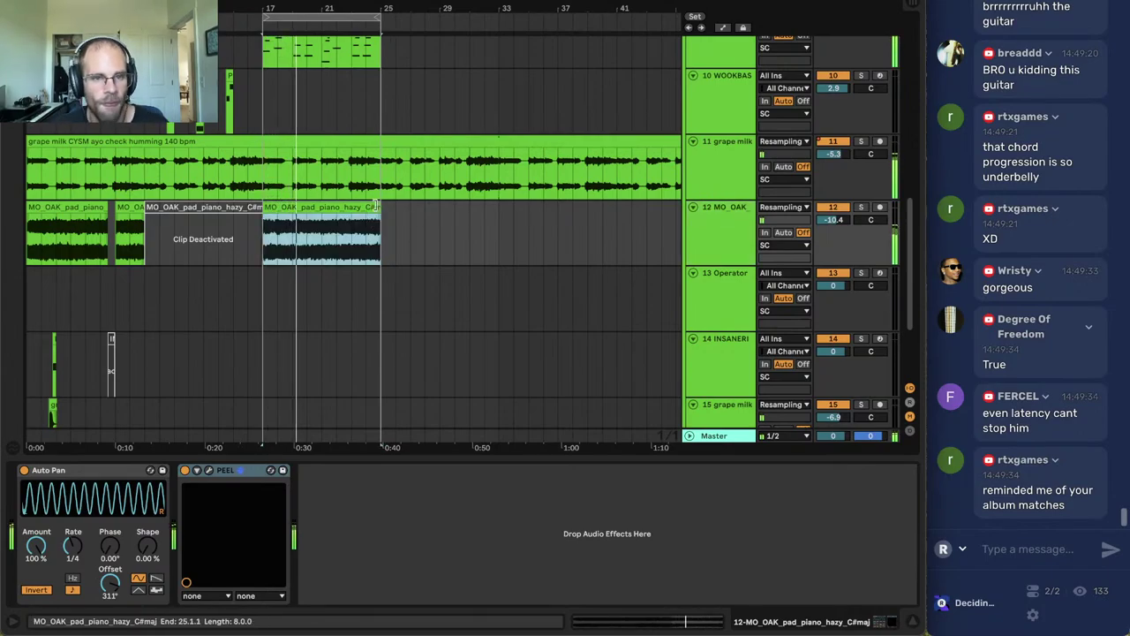
Open the electric guitar clip, move its third chord earlier to start at 3.1.1, and play the loop.
scroll(291, 172, "up", 3)
double_click(304, 99)
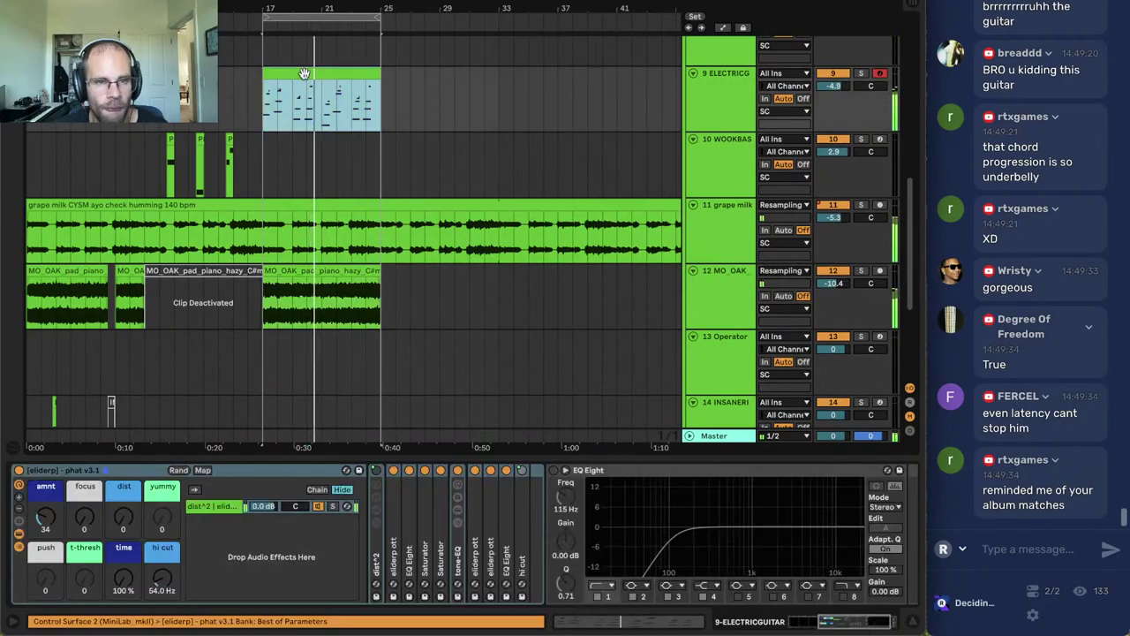
left_click_drag(483, 344, 507, 510)
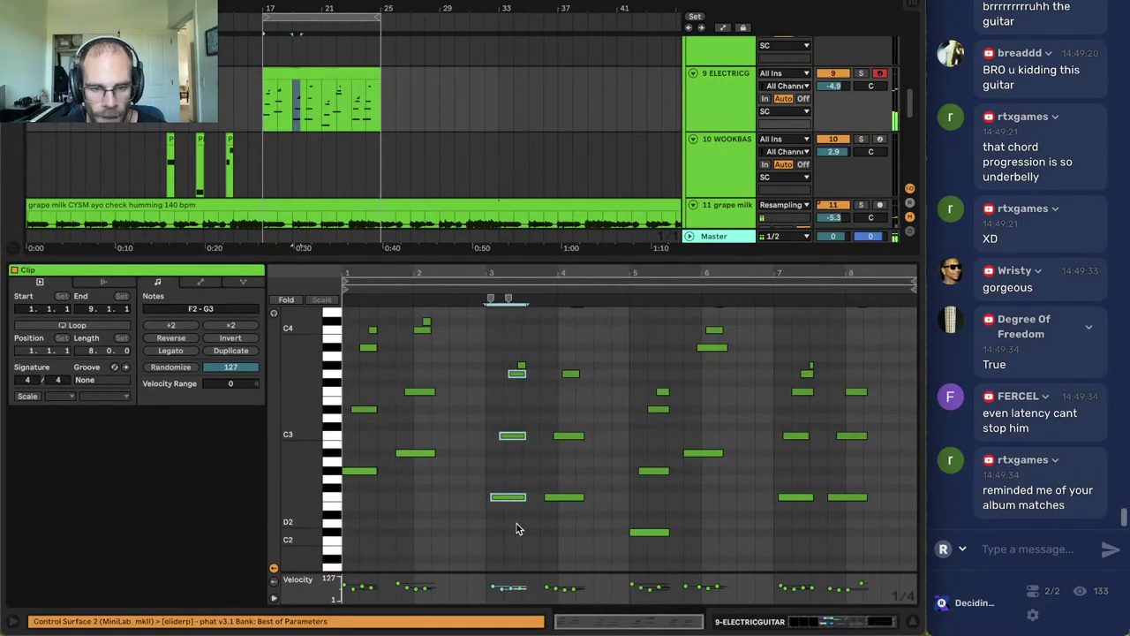
left_click_drag(489, 409, 476, 342)
key("Left")
key("space")
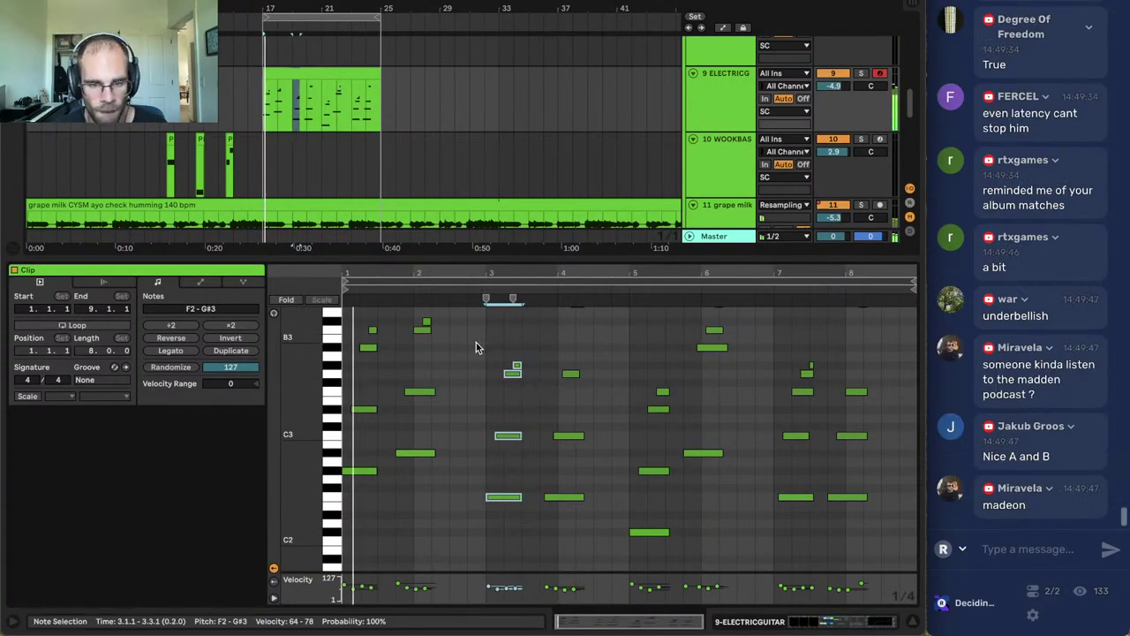
Move the guitar clip's fourth chord earlier so it starts at 3.4.1.
left_click_drag(560, 277, 562, 405)
scroll(569, 417, "up", 3)
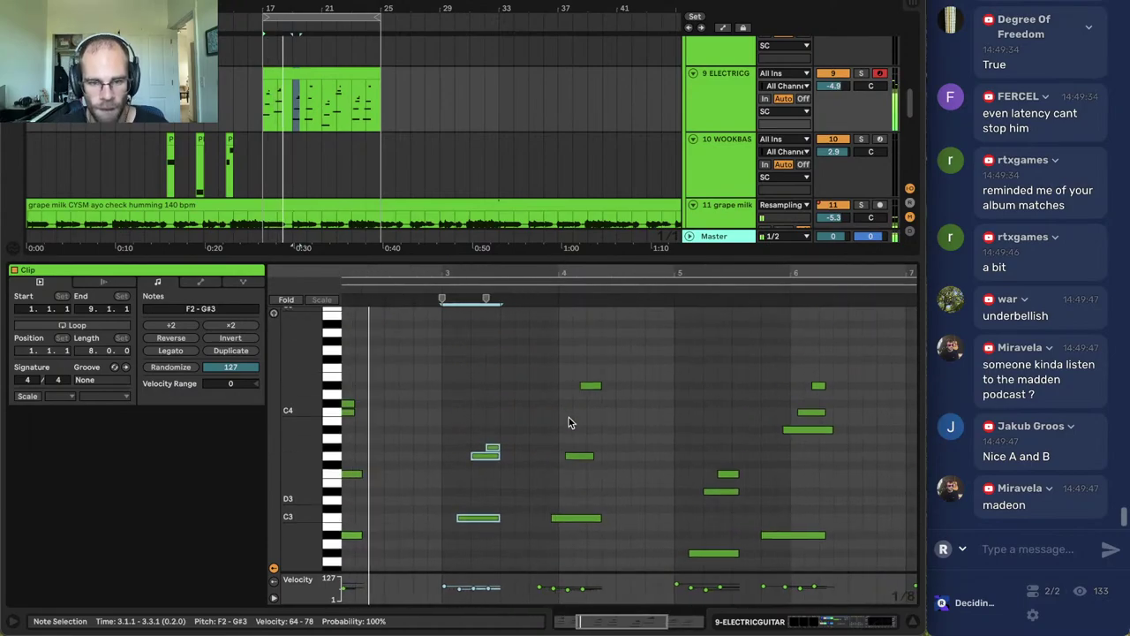
scroll(569, 417, "down", 3)
left_click_drag(625, 517, 531, 274)
key("Left")
left_click(667, 413)
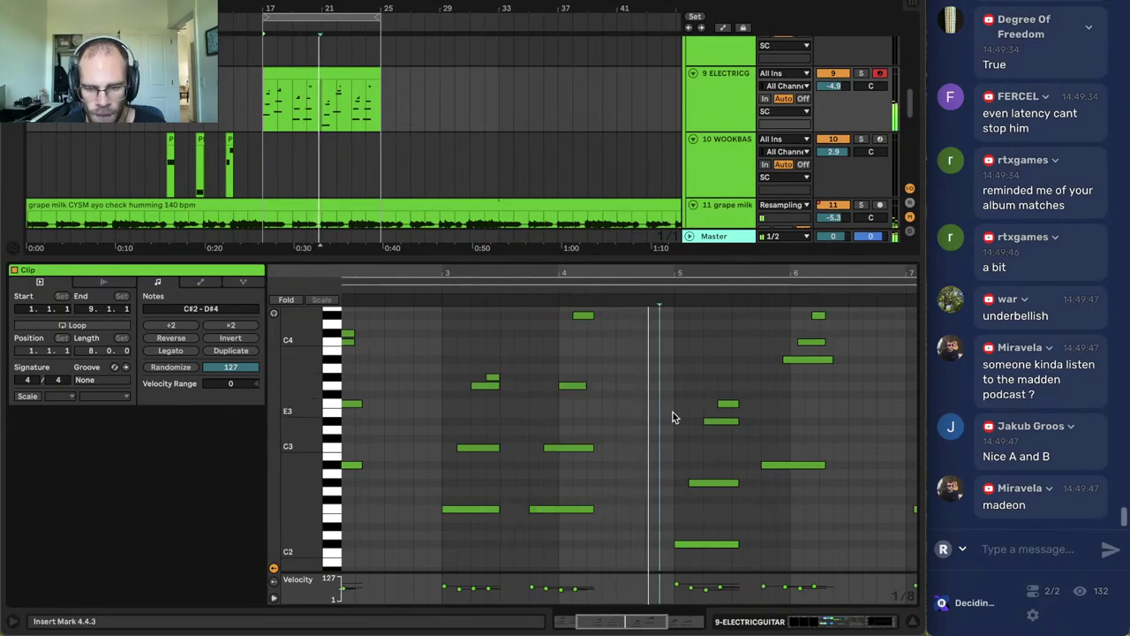
Shift the upper notes of the sixth guitar chord slightly earlier, placing the D#4 at 6.1.3.
scroll(759, 397, "right", 5)
left_click(749, 441)
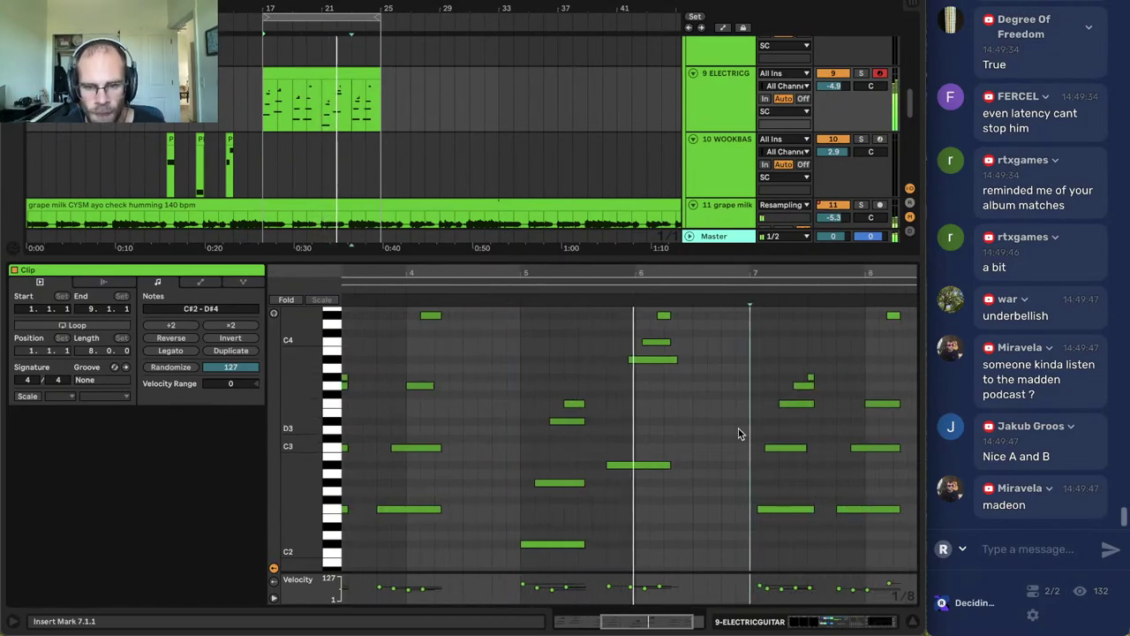
left_click_drag(642, 366, 658, 324)
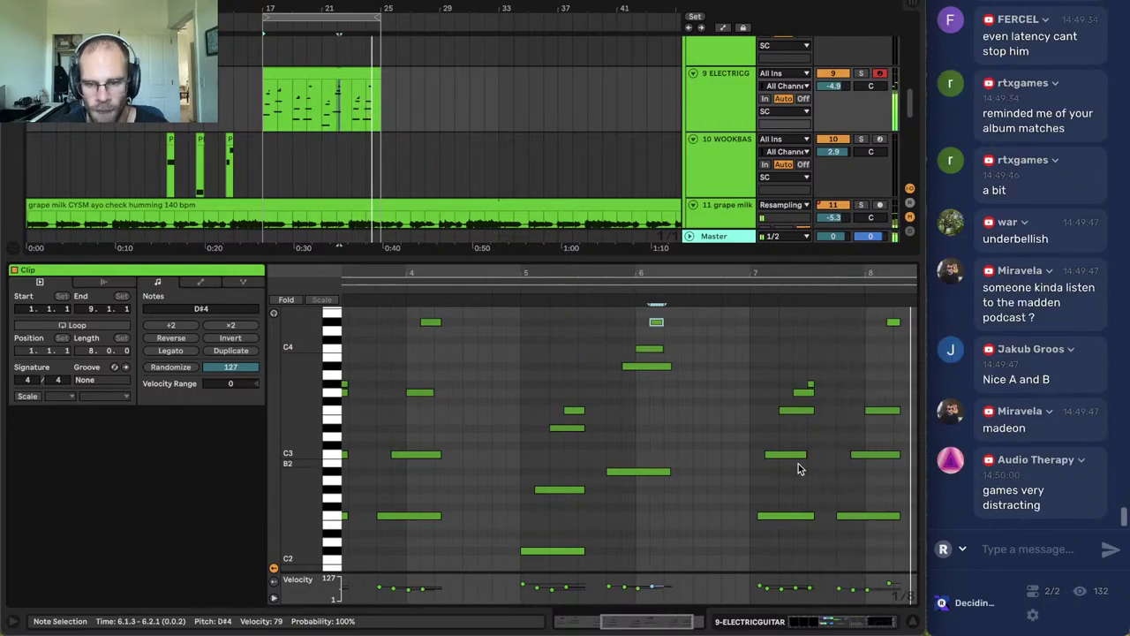
Move the seventh chord's F2 note to 7.1.1 and delete the short stray G#3 note.
left_click(778, 517)
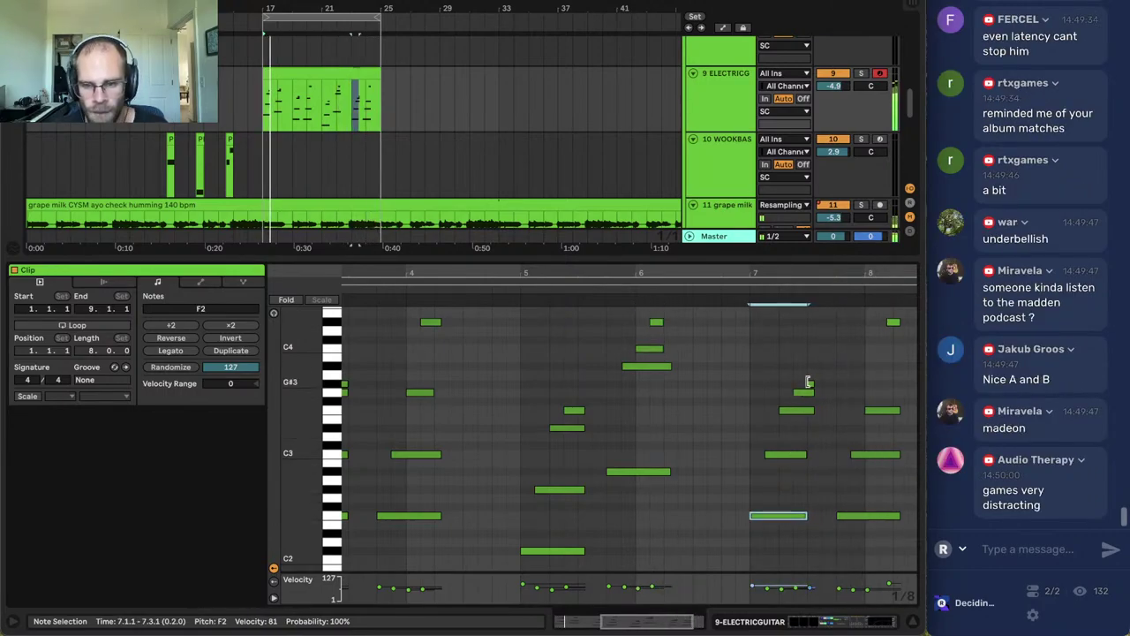
left_click(821, 381)
left_click_drag(856, 271, 795, 271)
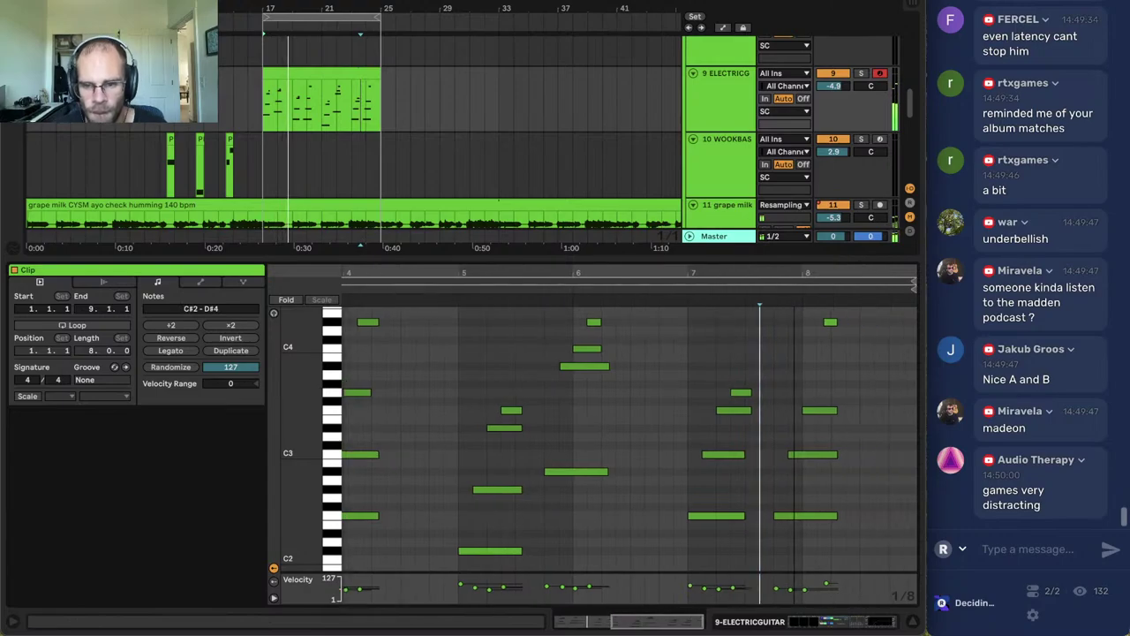
Nudge the high D#4 note just after bar 8 of the guitar clip slightly earlier.
left_click(861, 391)
scroll(862, 390, "up", 1)
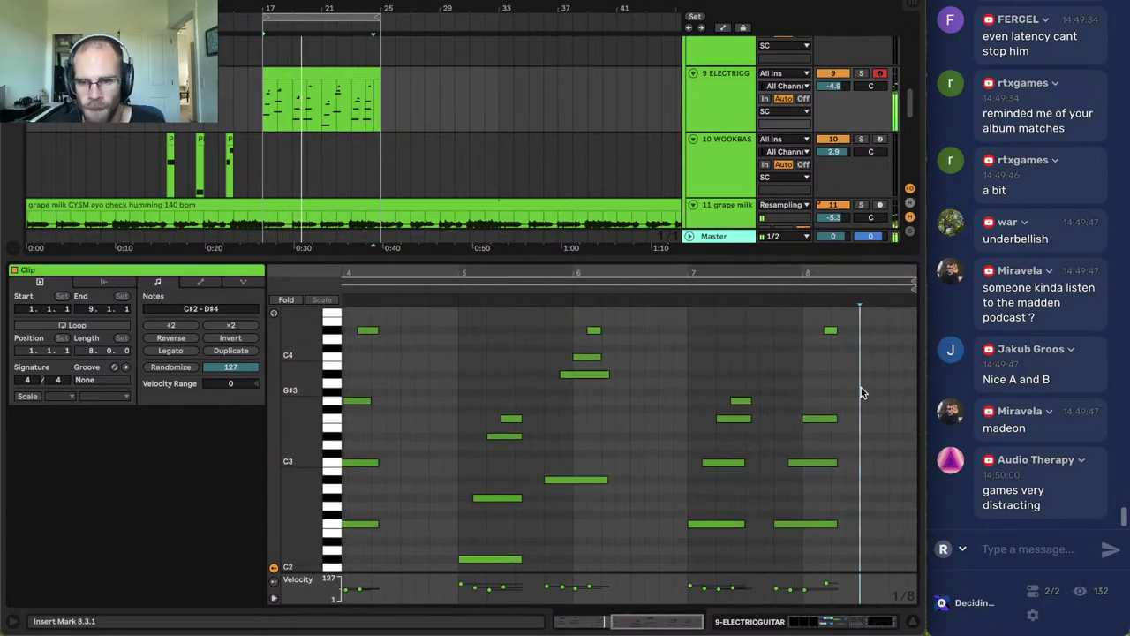
left_click_drag(830, 330, 824, 331)
left_click(830, 353)
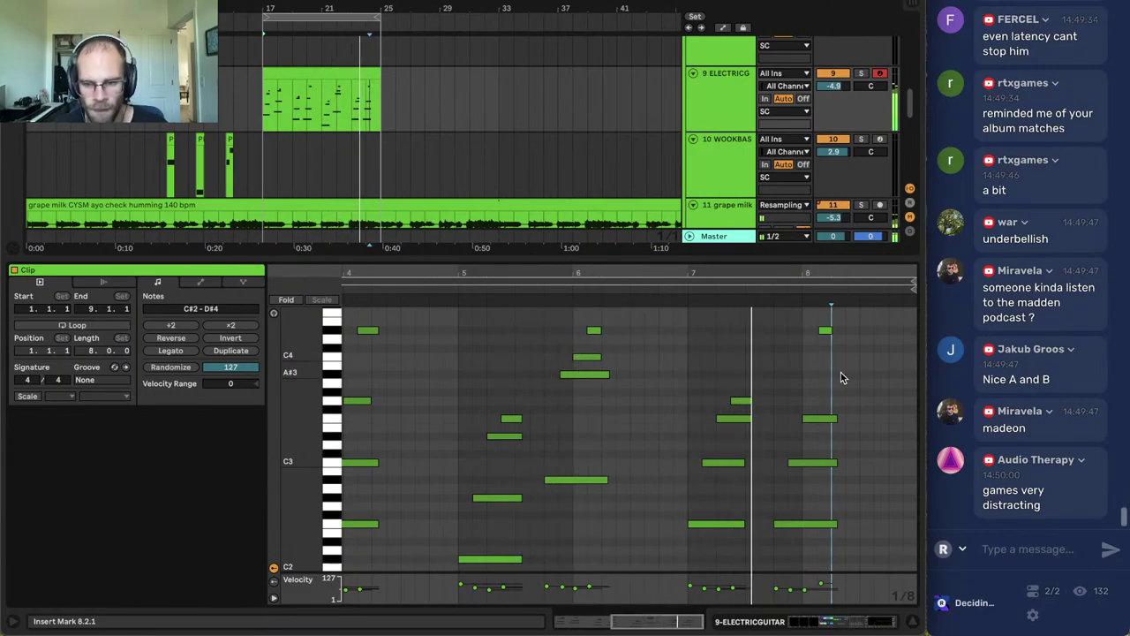
Select all notes in the guitar clip and quantize them through the quantize settings.
key("ctrl+a")
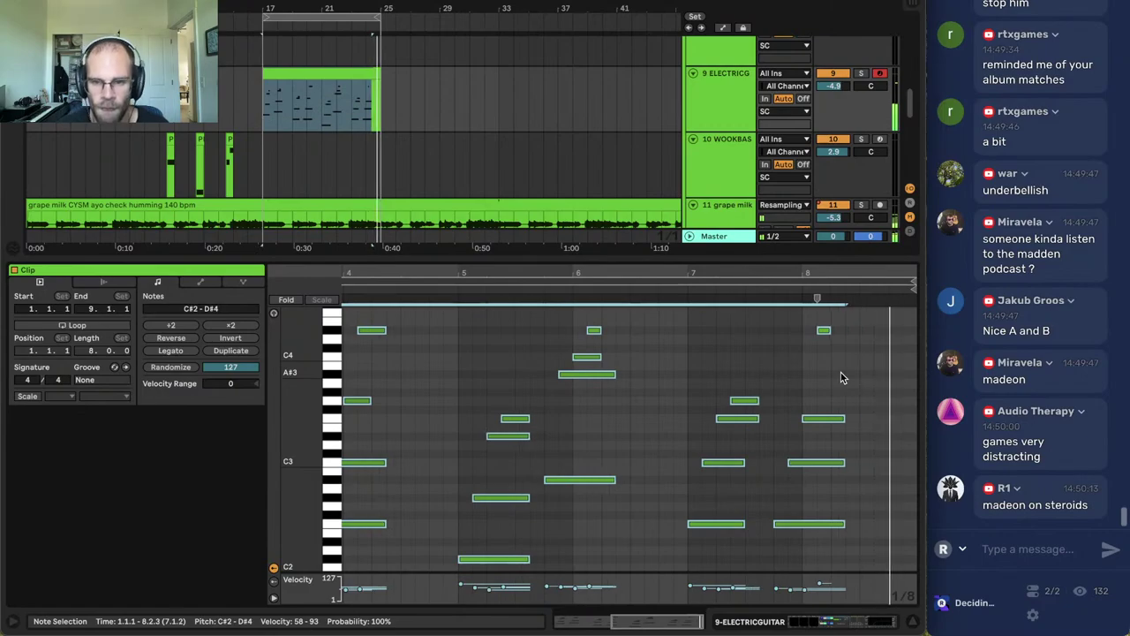
right_click(841, 372)
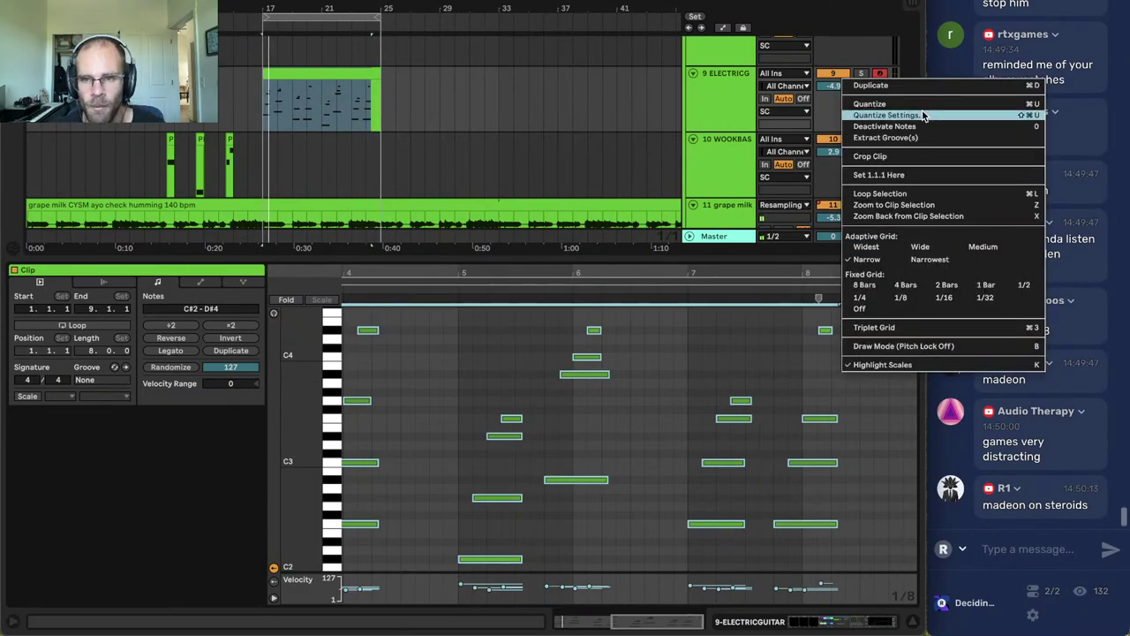
left_click(921, 111)
left_click(437, 317)
left_click(692, 357)
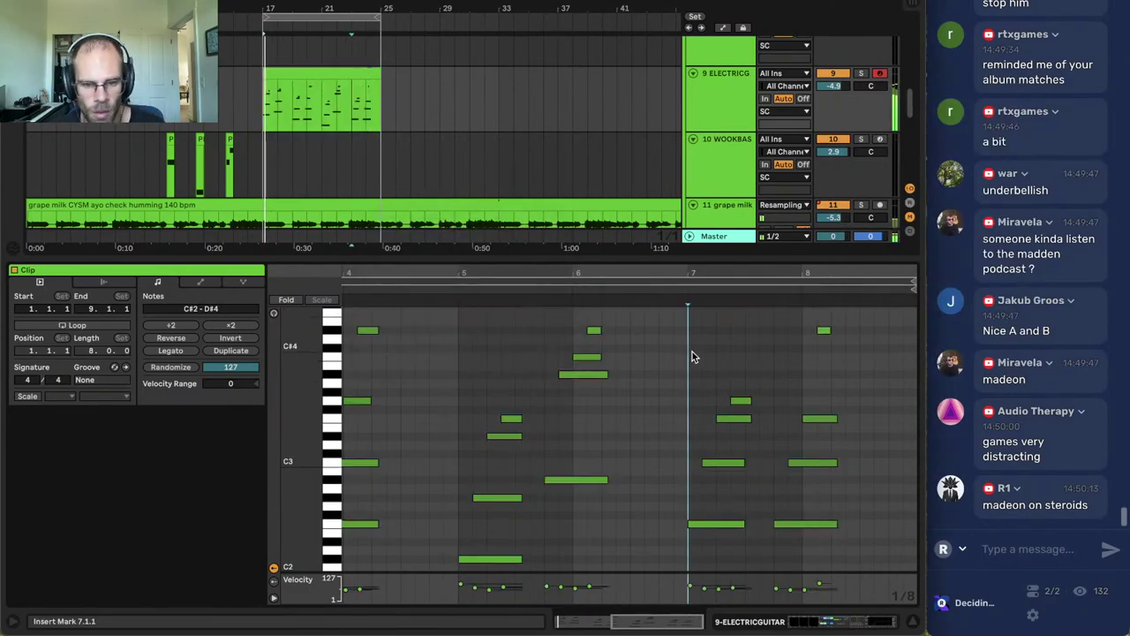
Listen to the quantized guitar clip in the loop and review its notes and device chain.
left_click(814, 626)
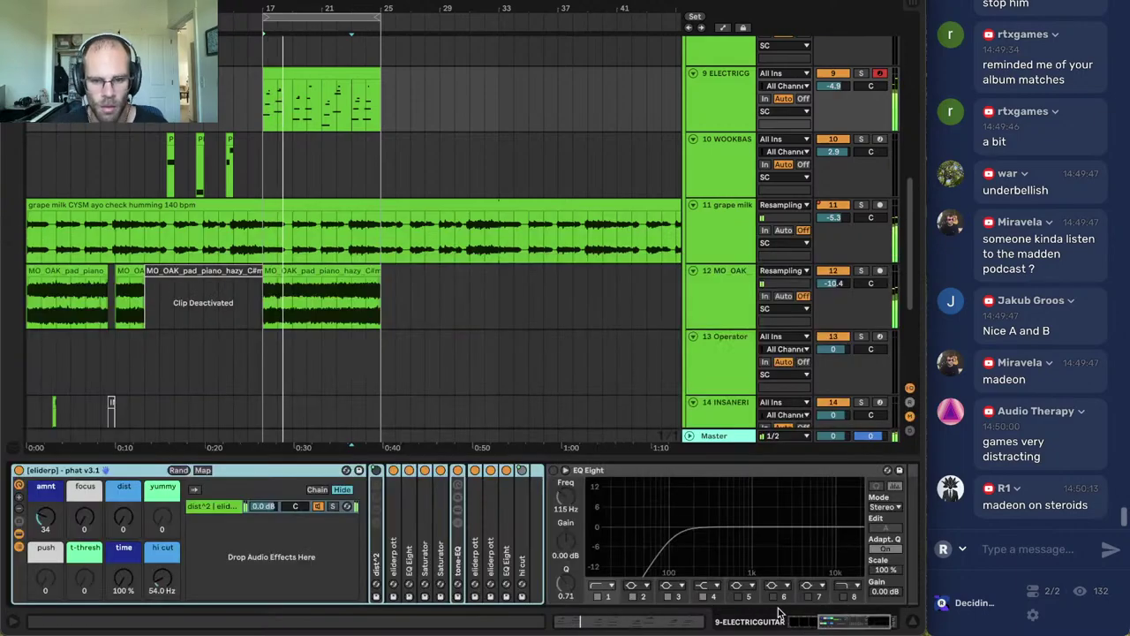
scroll(446, 273, "up", 3)
left_click(303, 204)
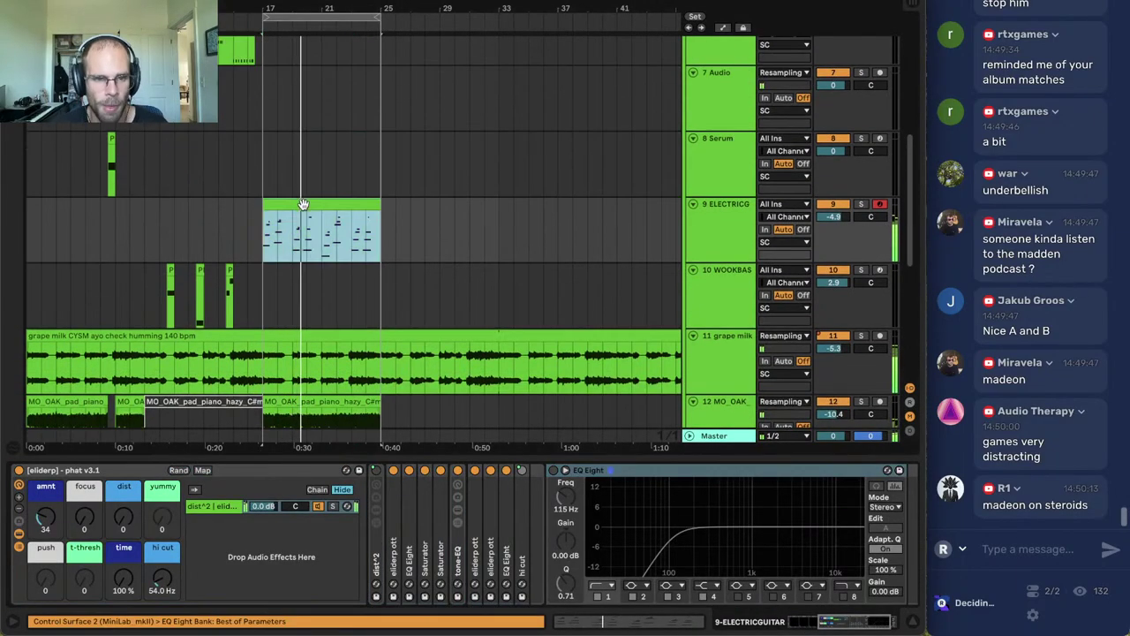
scroll(264, 216, "up", 3)
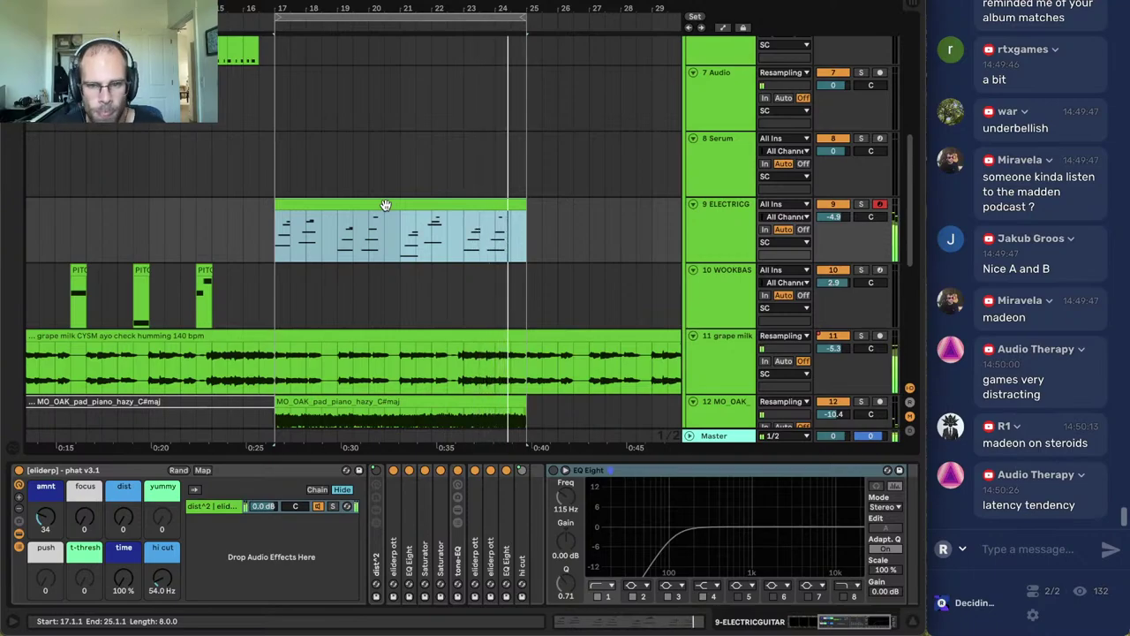
double_click(384, 205)
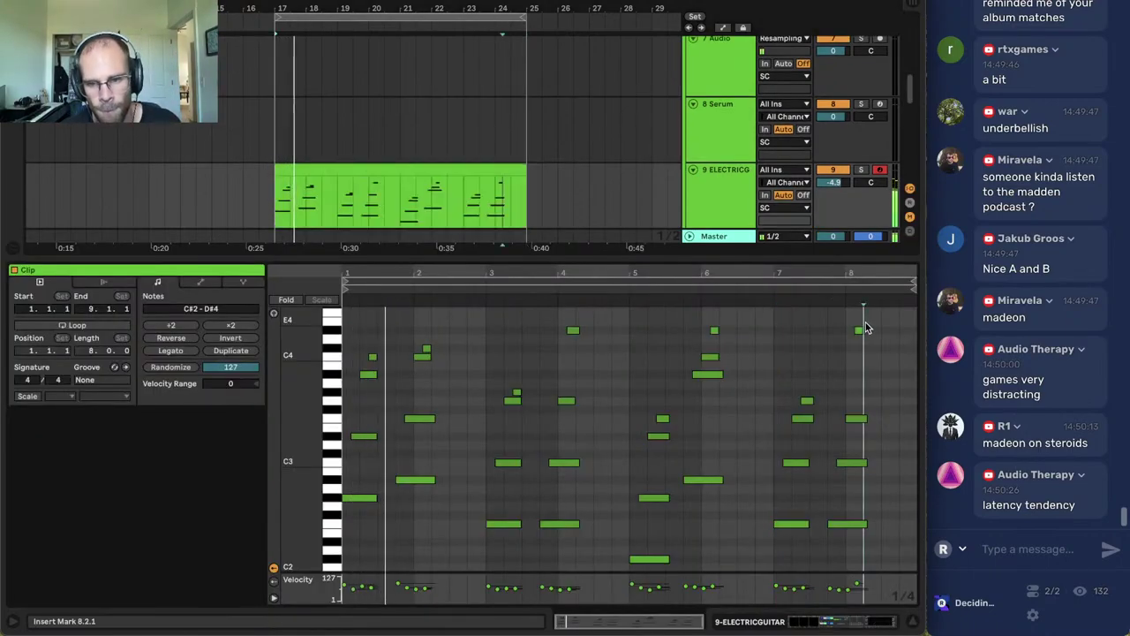
left_click(881, 623)
Audition the MO_OAK pad track with Auto Pan bypassed, and switch Auto Pan back on.
scroll(696, 309, "down", 4)
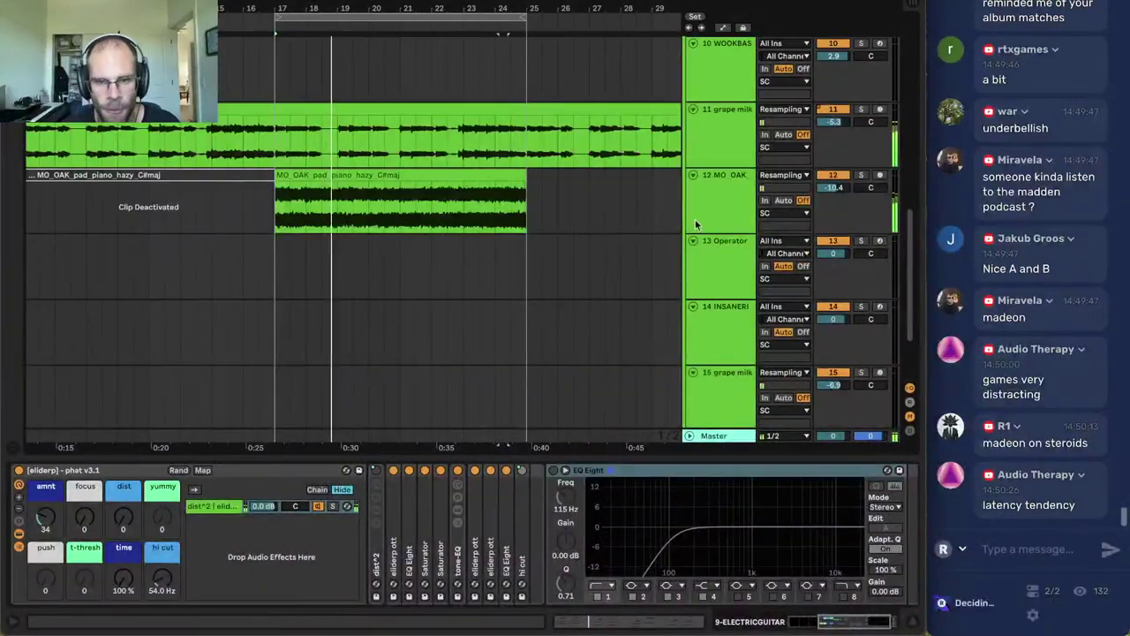
left_click(724, 148)
left_click(717, 175)
left_click(720, 146)
left_click(708, 203)
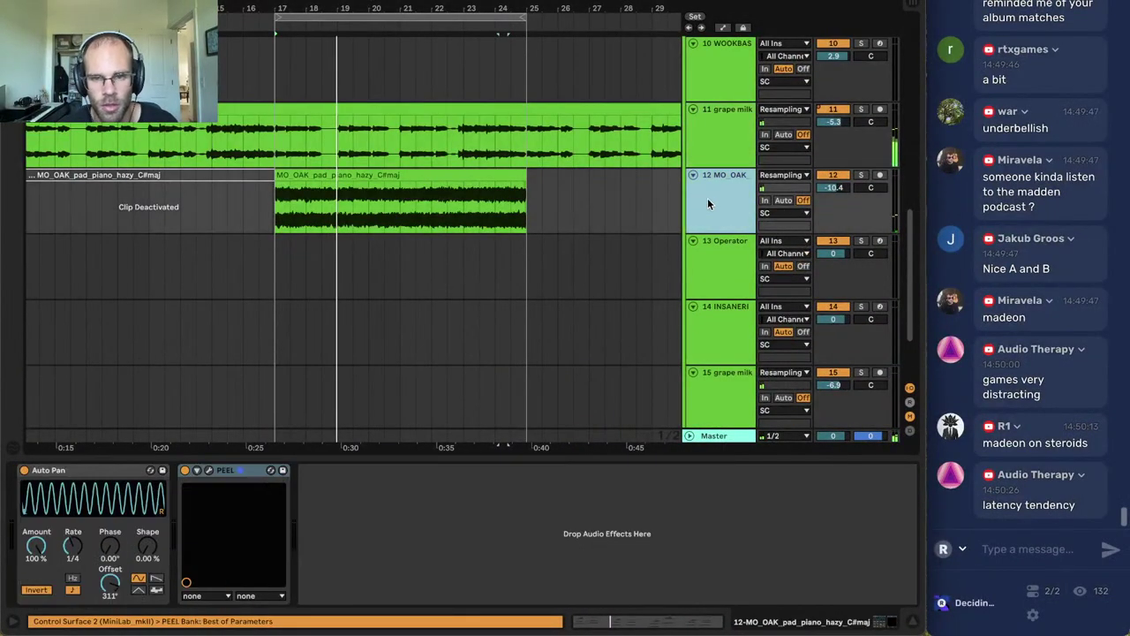
left_click(29, 471)
key("space")
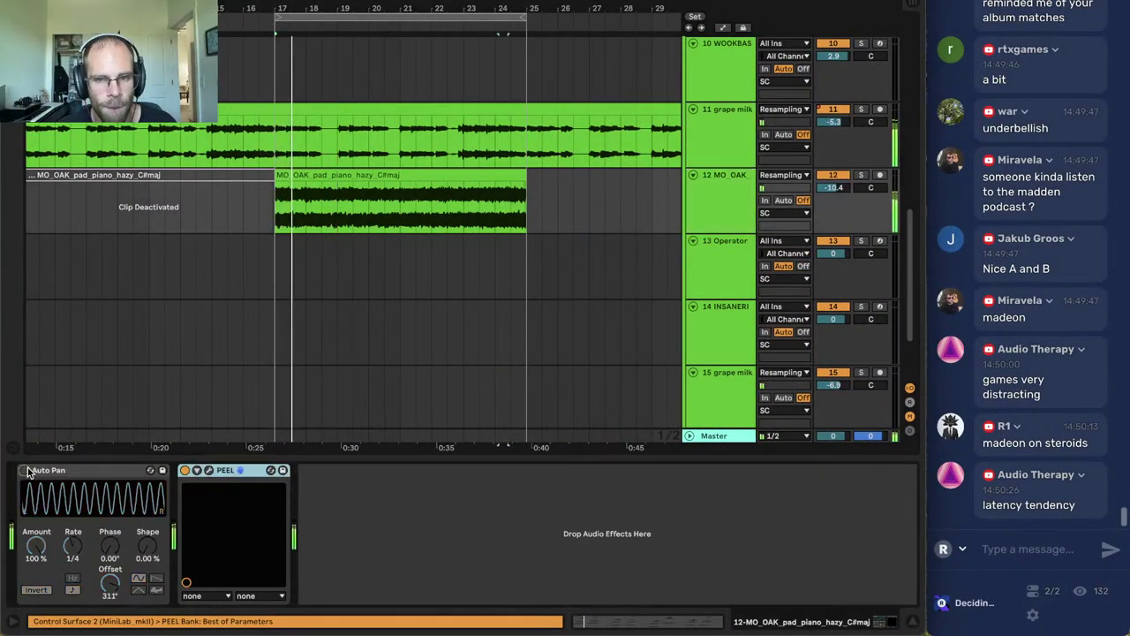
left_click(27, 469)
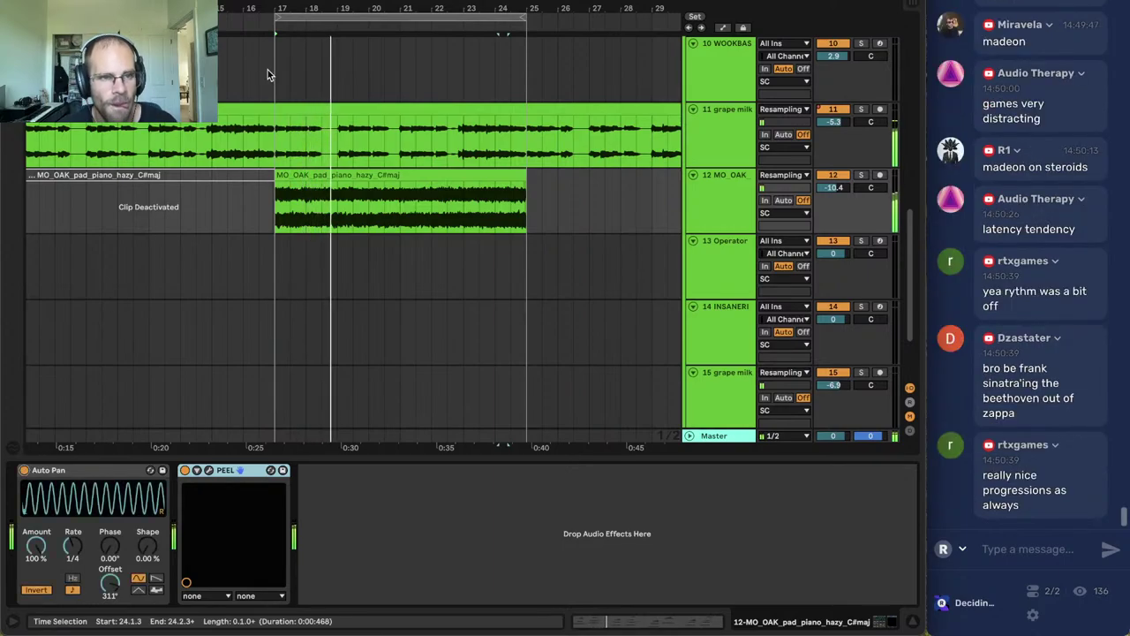
Insert a new audio track directly below the MO_OAK pad track.
double_click(279, 7)
key("super+t")
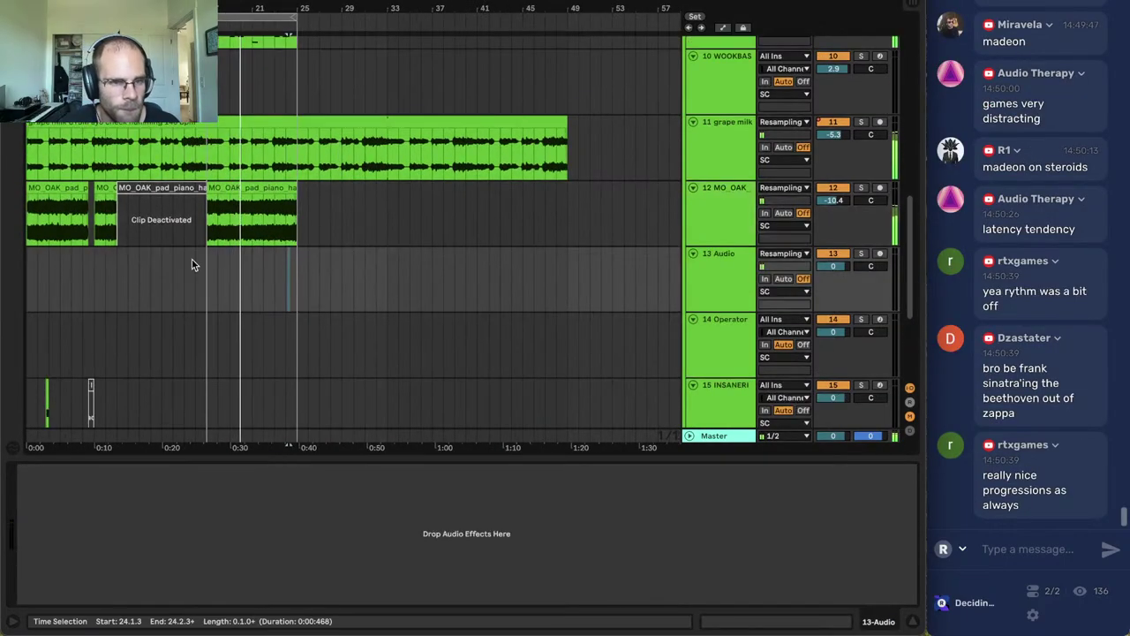
left_click(194, 262)
Move the pad clip from bars 17 to 25 onto the new audio track and set that track's volume to -11.0 dB.
left_click_drag(244, 189, 248, 261)
key("space")
key("space")
left_click_drag(833, 266, 833, 291)
Copy the PEEL device from the original pad track to the new pad track, leaving out Auto Pan.
left_click(716, 283)
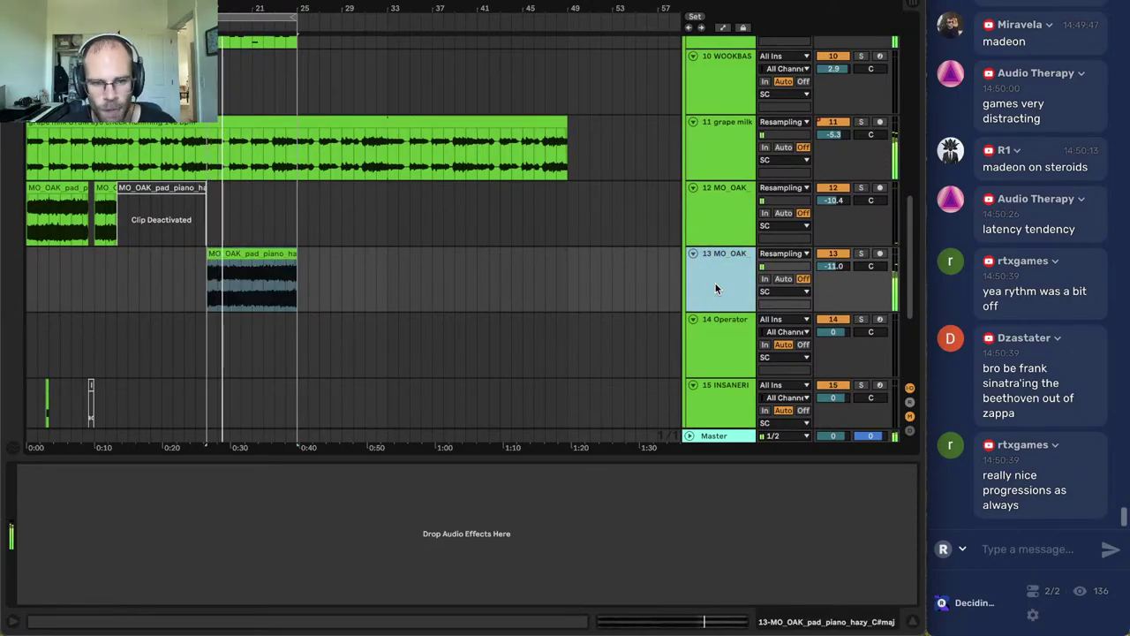
left_click(713, 206)
left_click(235, 472)
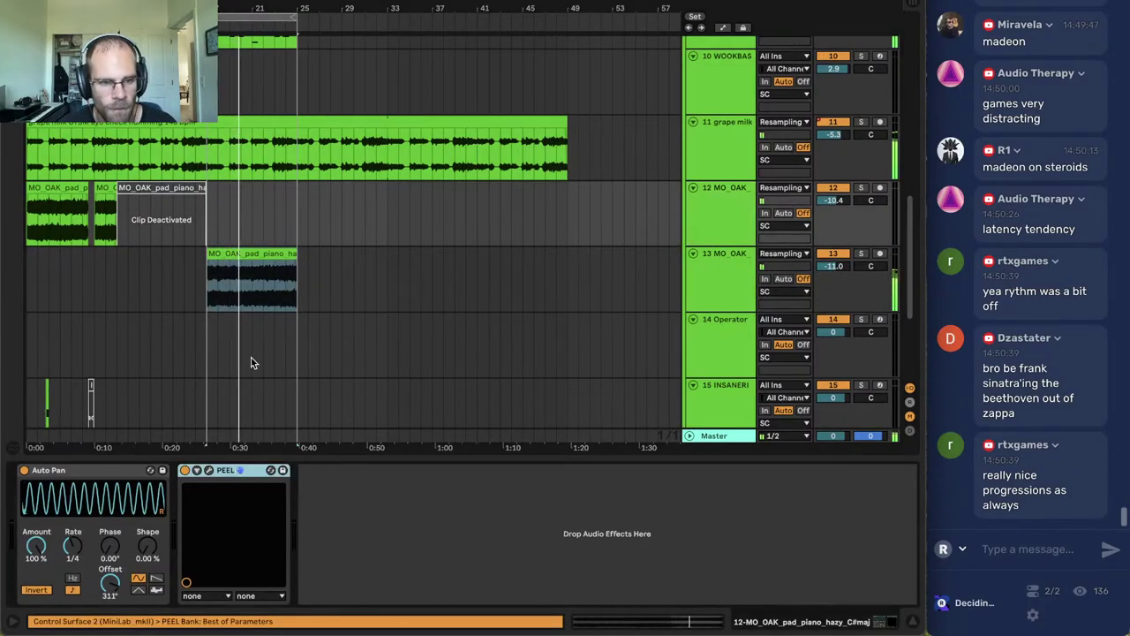
key("Escape")
left_click(746, 282)
left_click(464, 572)
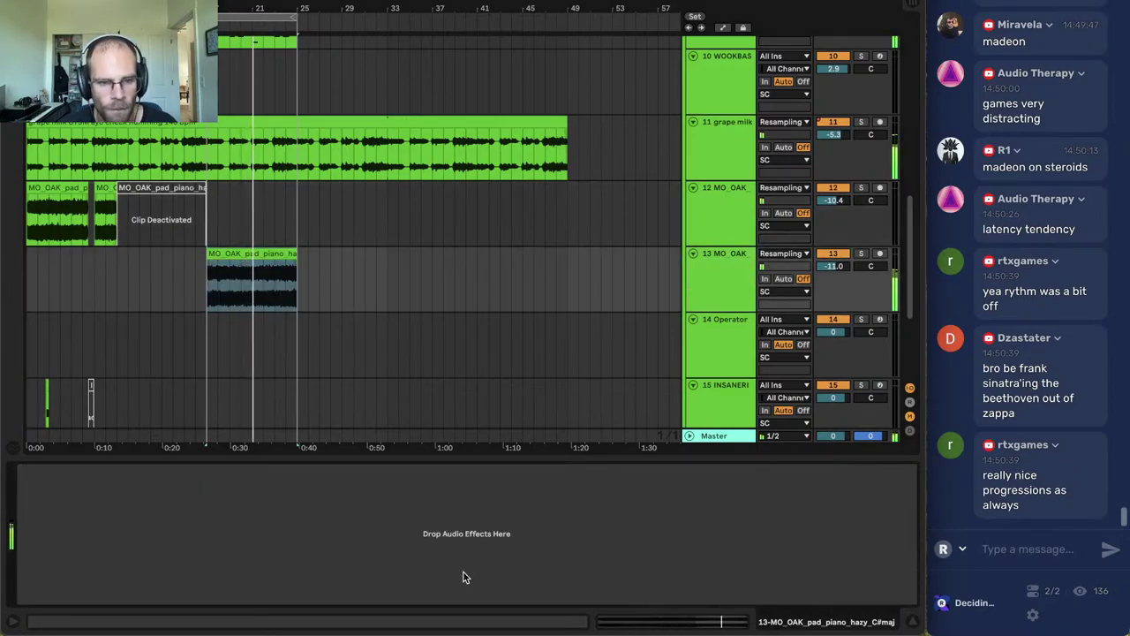
key("ctrl+v")
Position the EQ band of the new pad track's PEEL over about 300 Hz to 1 kHz and close its window.
left_click(49, 472)
left_click_drag(256, 246, 263, 288)
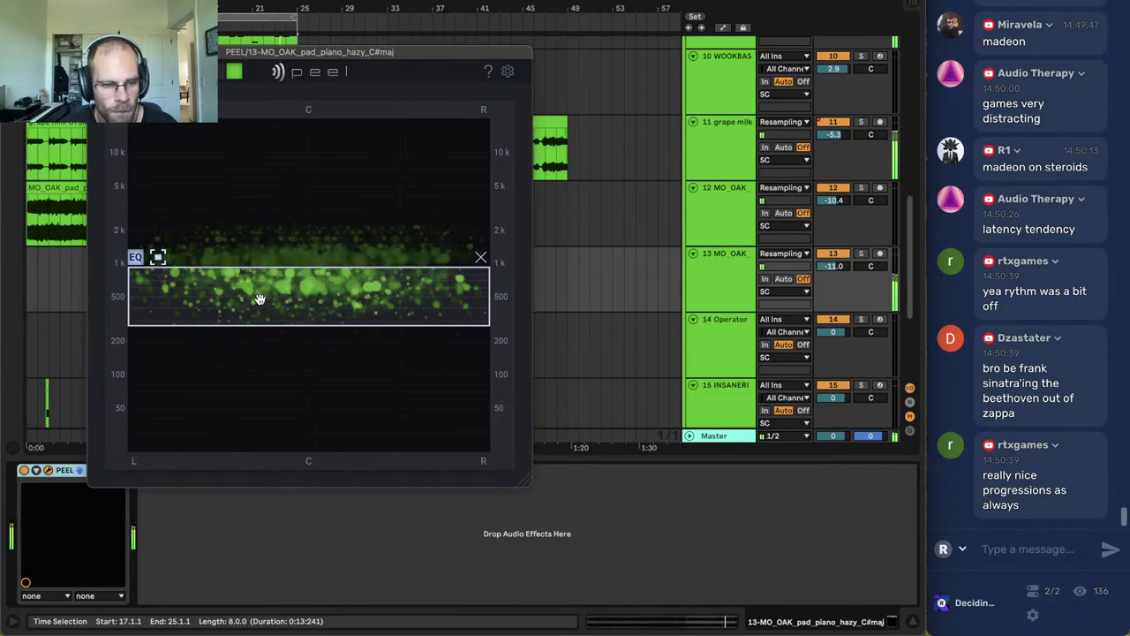
left_click_drag(262, 295, 264, 290)
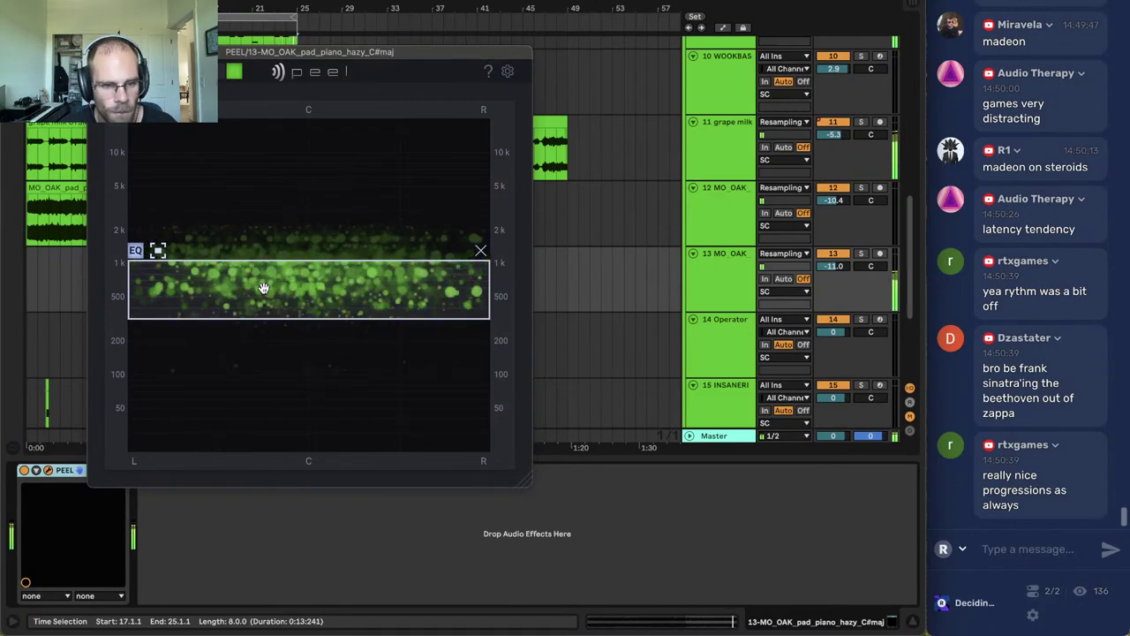
left_click(97, 52)
Fine-tune the new pad track's volume to -11.2 dB while the loop plays.
scroll(133, 55, "up", 5)
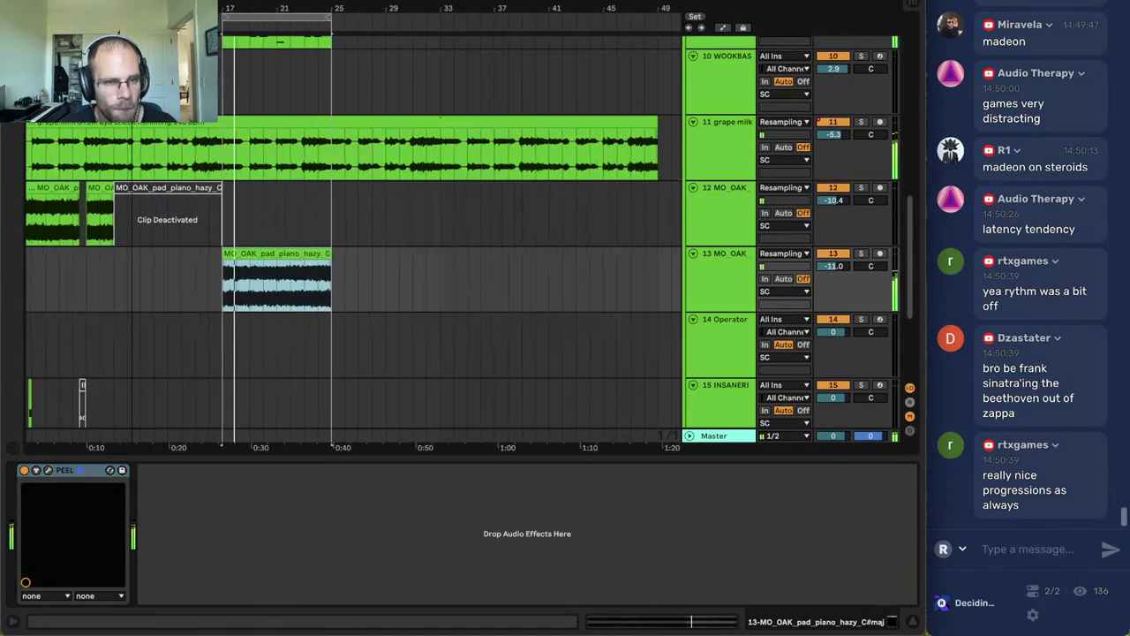
left_click(344, 228)
left_click(279, 236)
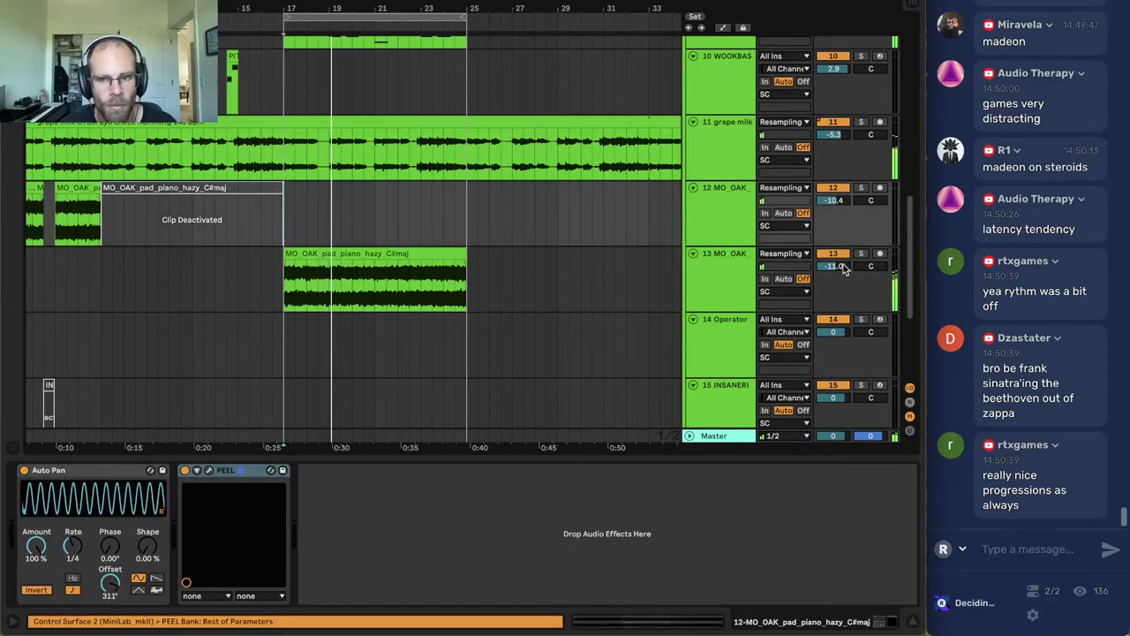
scroll(698, 212, "up", 5)
Enable the EQ Eight at the end of the electric guitar's device chain and set its low-cut frequency to 90.2 Hz.
left_click(719, 117)
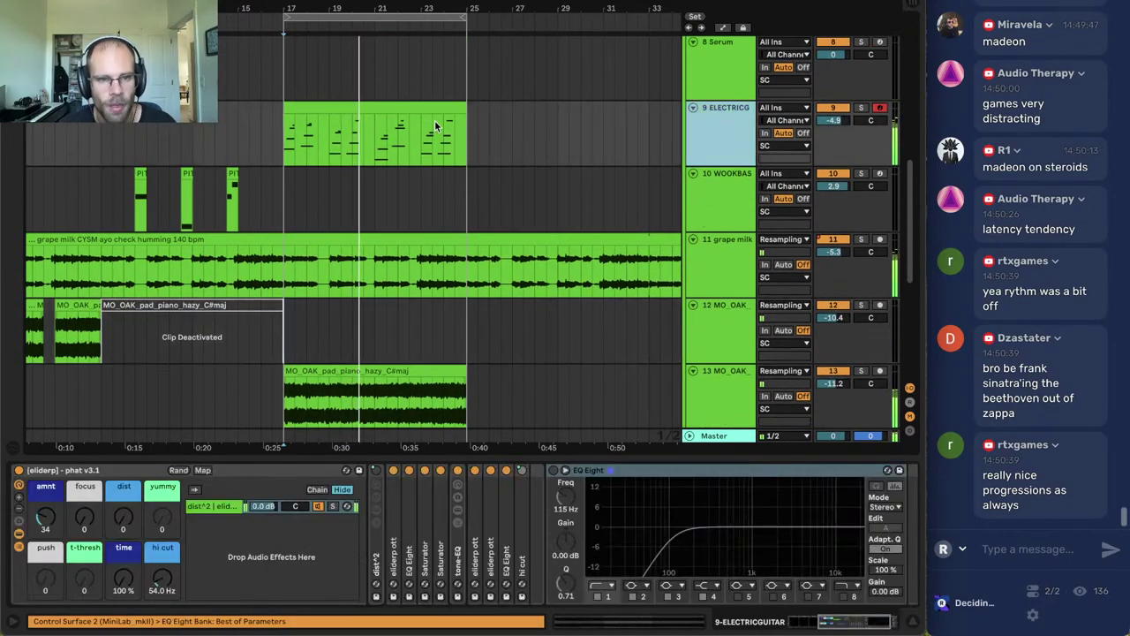
left_click(414, 108)
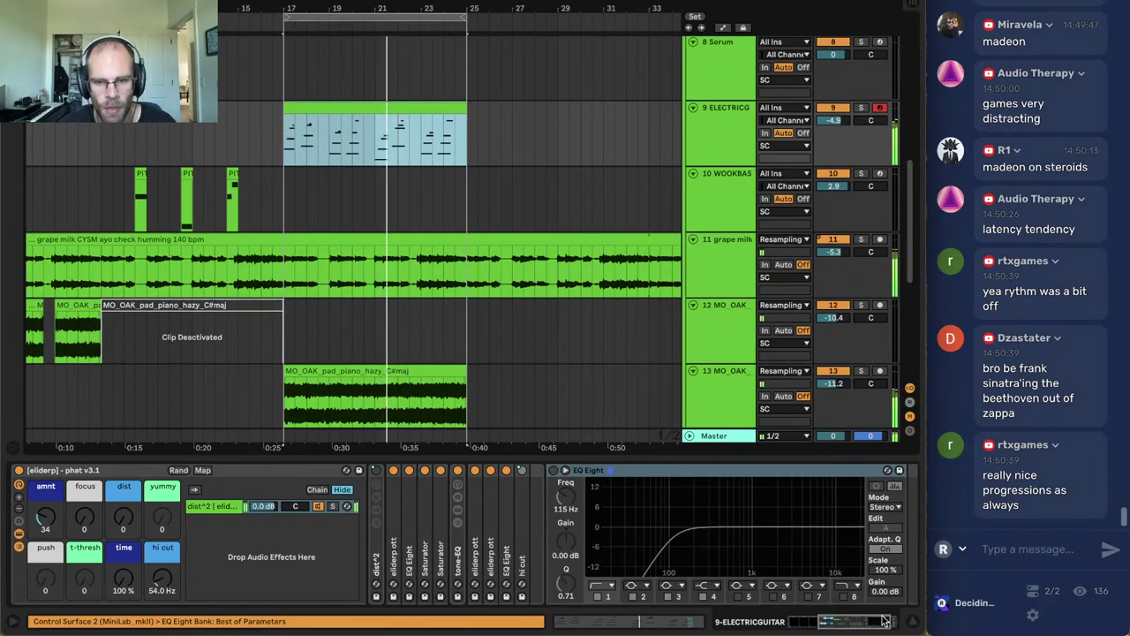
left_click_drag(883, 620, 909, 626)
left_click(468, 471)
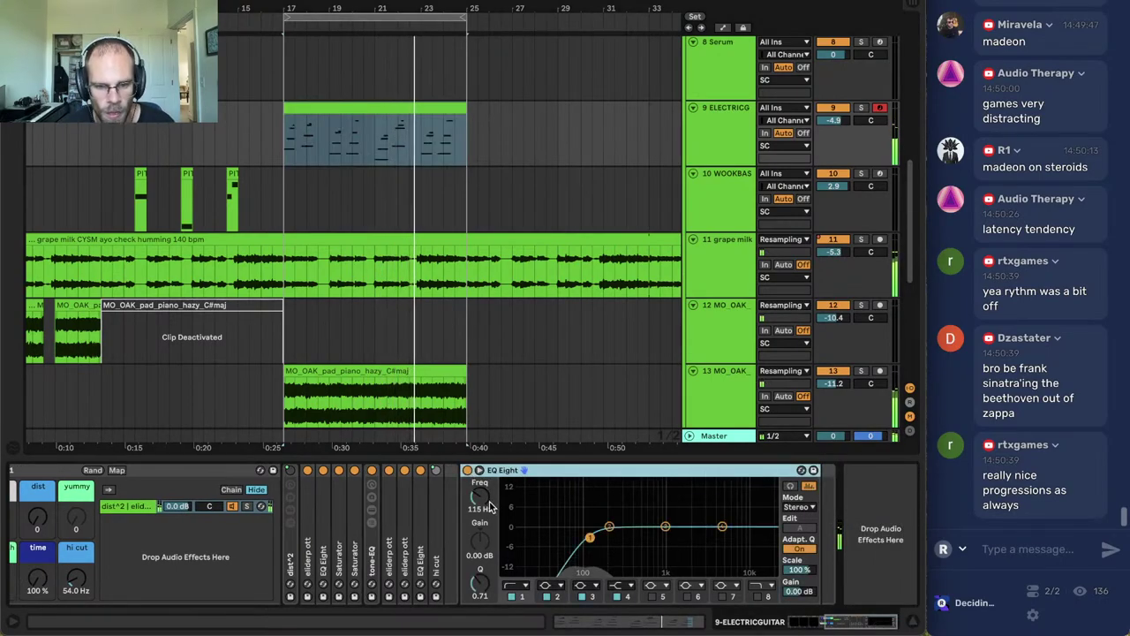
left_click(707, 151)
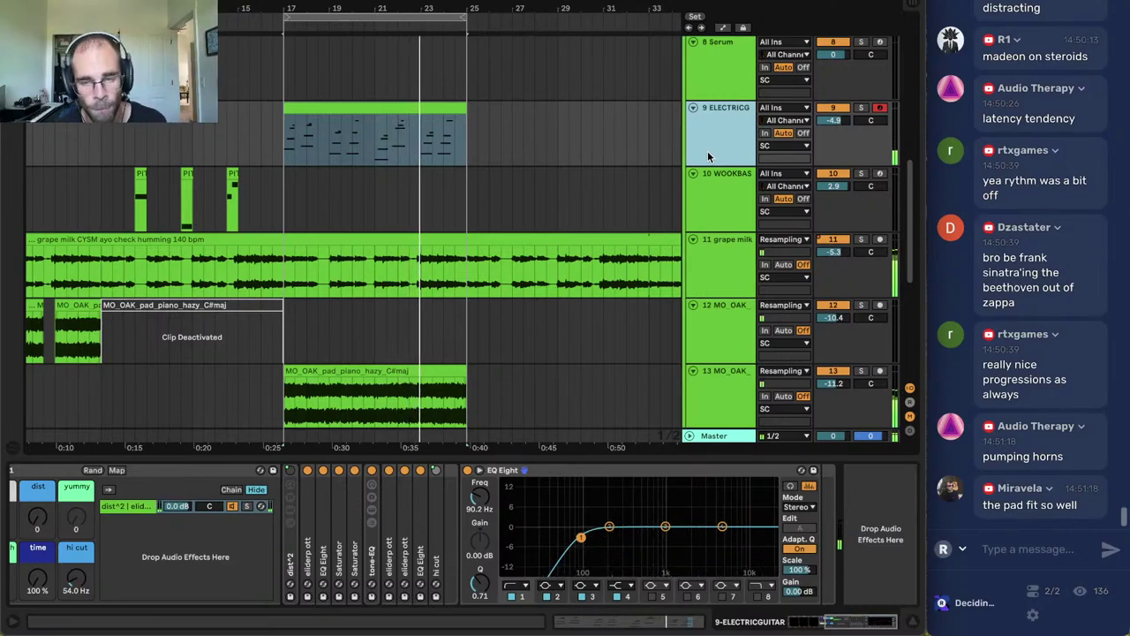
Duplicate the electric guitar track and delete the copied clip from the new track.
key("ctrl+d")
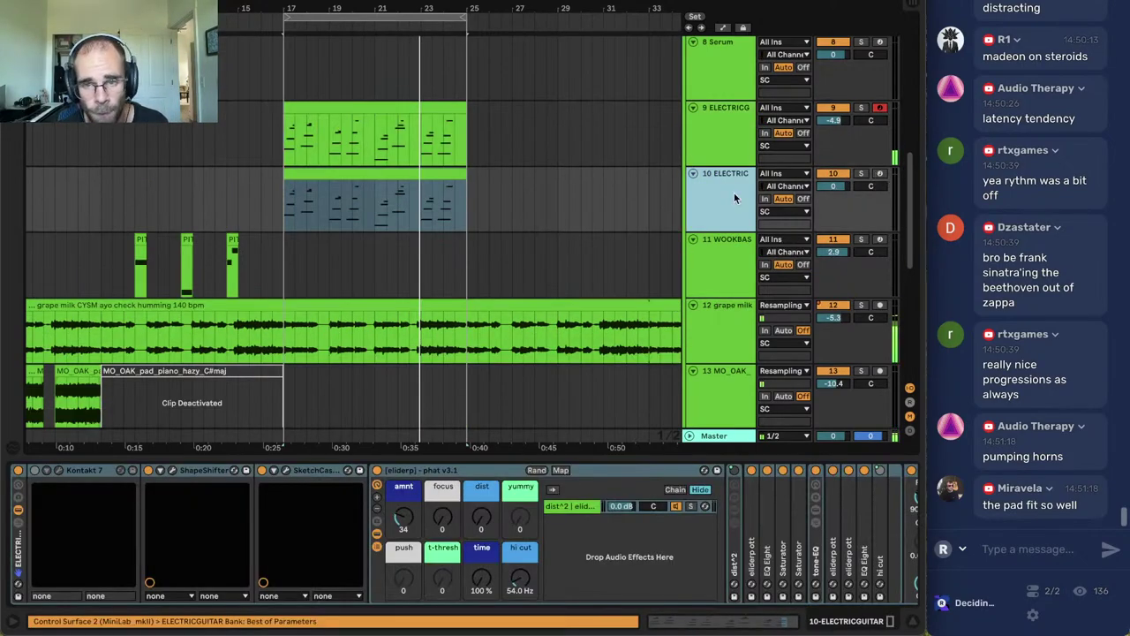
left_click(410, 168)
key("Delete")
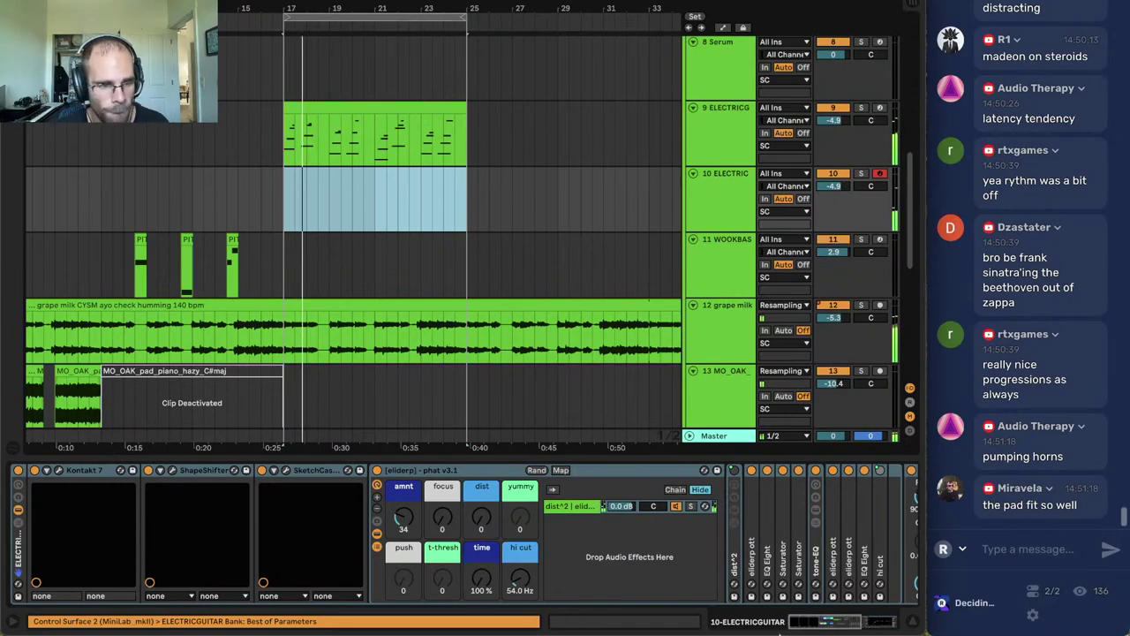
Choose the Flageolet articulation in the duplicated guitar track's Kontakt instrument and close its window.
left_click_drag(816, 625, 562, 617)
left_click(93, 474)
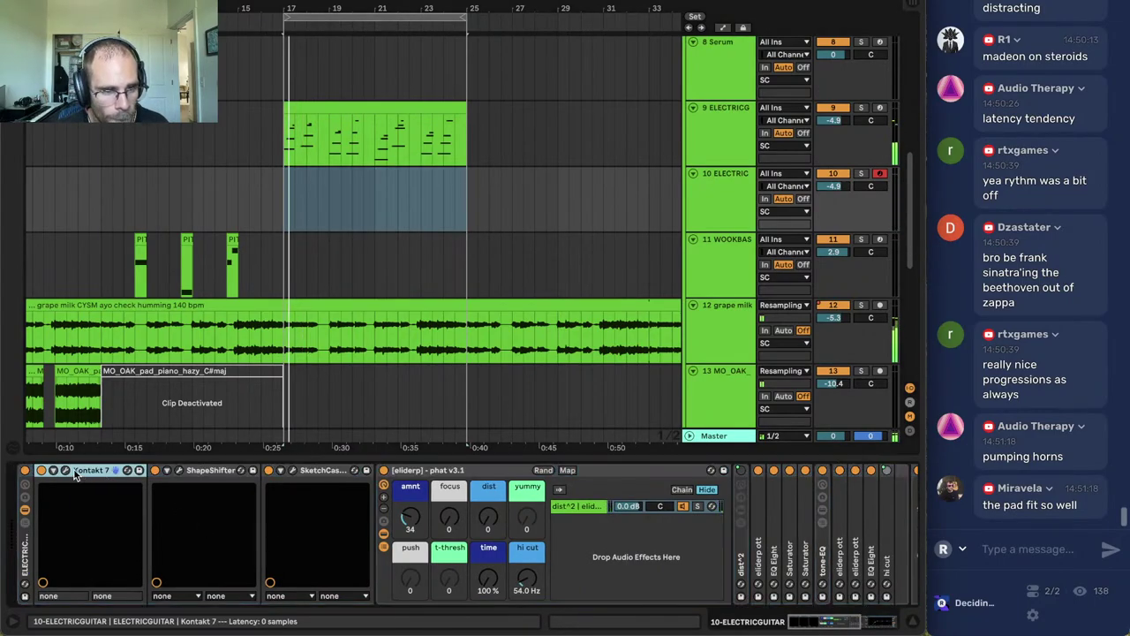
left_click(65, 470)
left_click(231, 488)
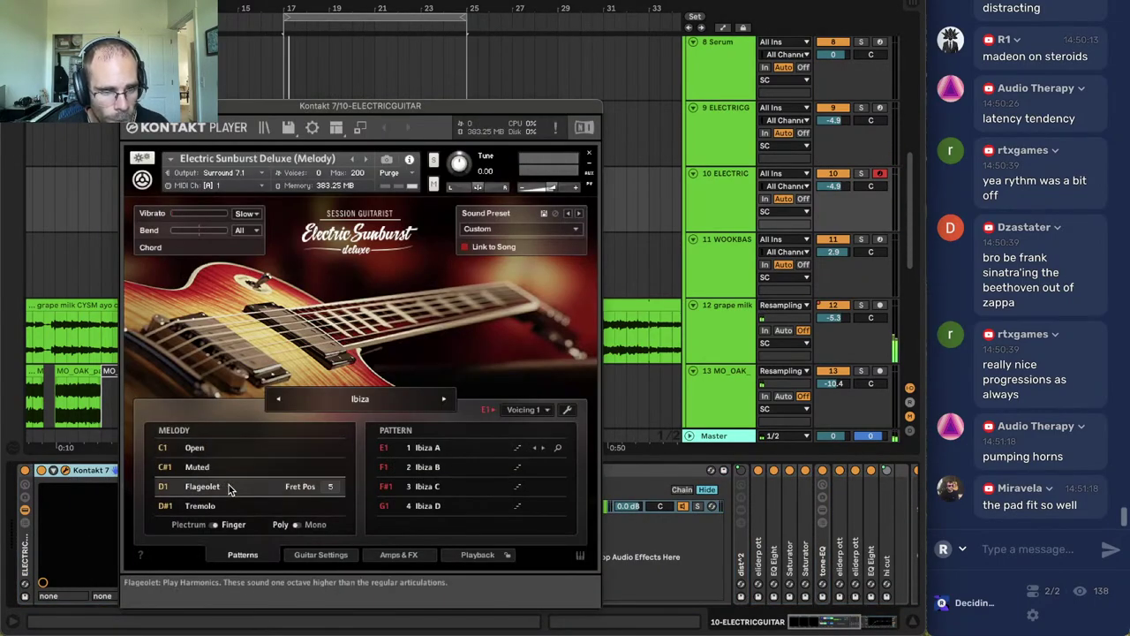
left_click(130, 106)
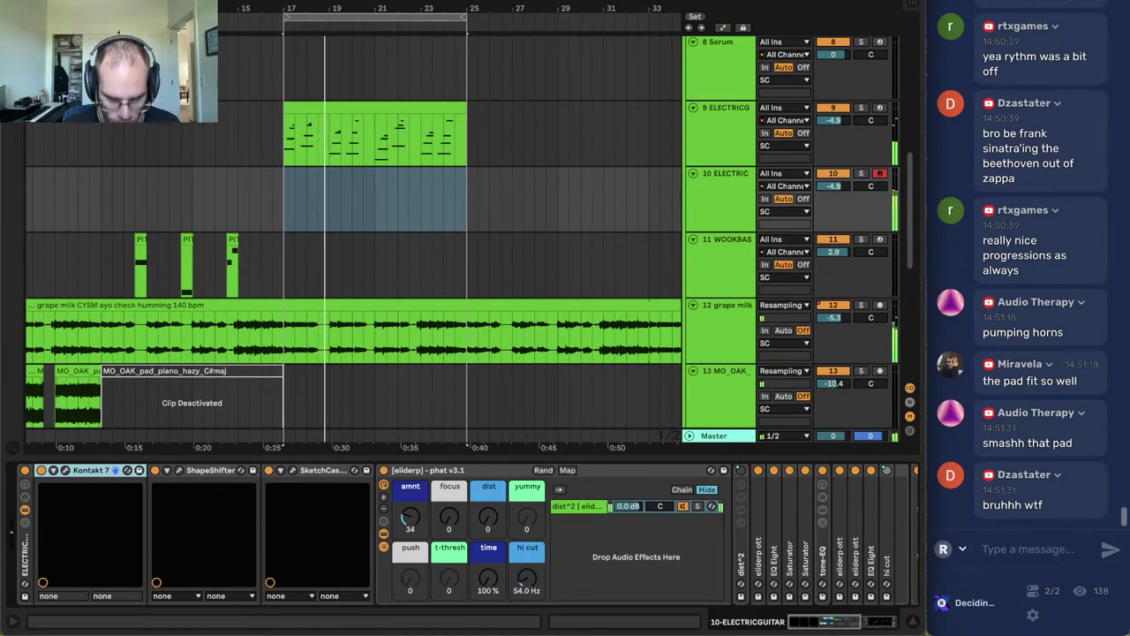
Search the browser for shimmer and add ValhallaShimmer to the second guitar's chain, using the ConcertHall preset with the mix at 0.37.
left_click_drag(812, 625, 861, 623)
left_click(867, 550)
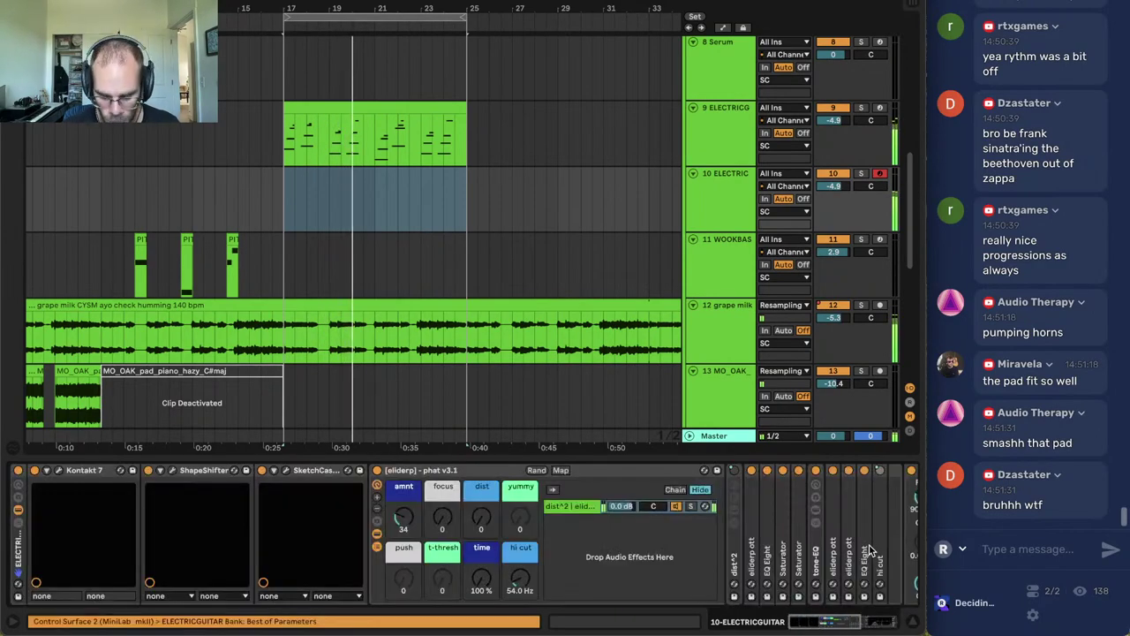
key("super+f")
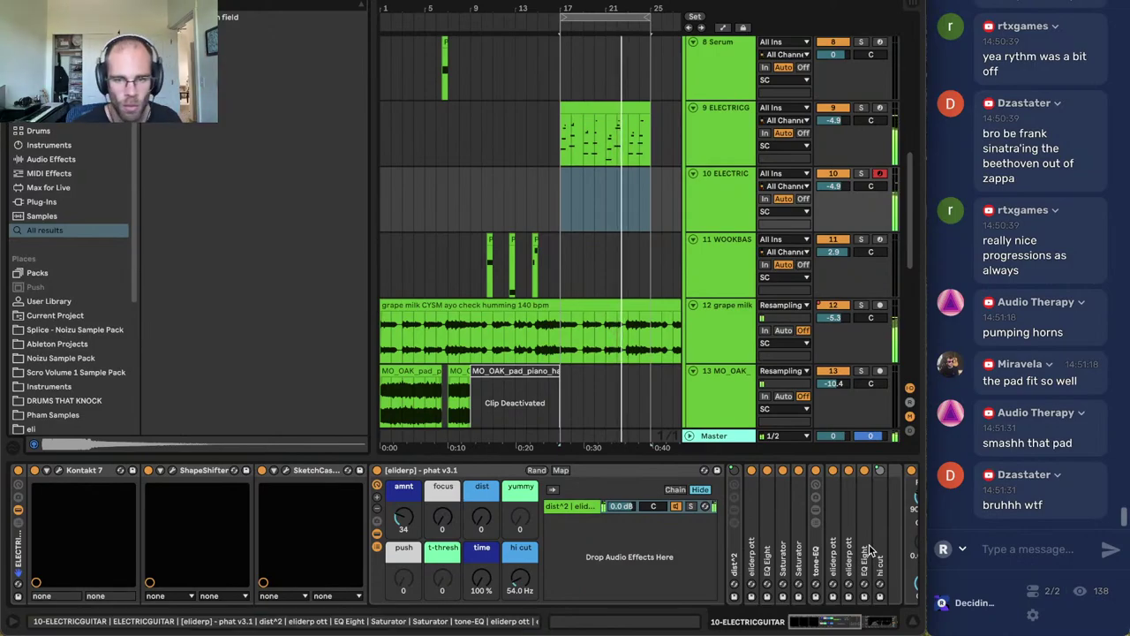
left_click(713, 186)
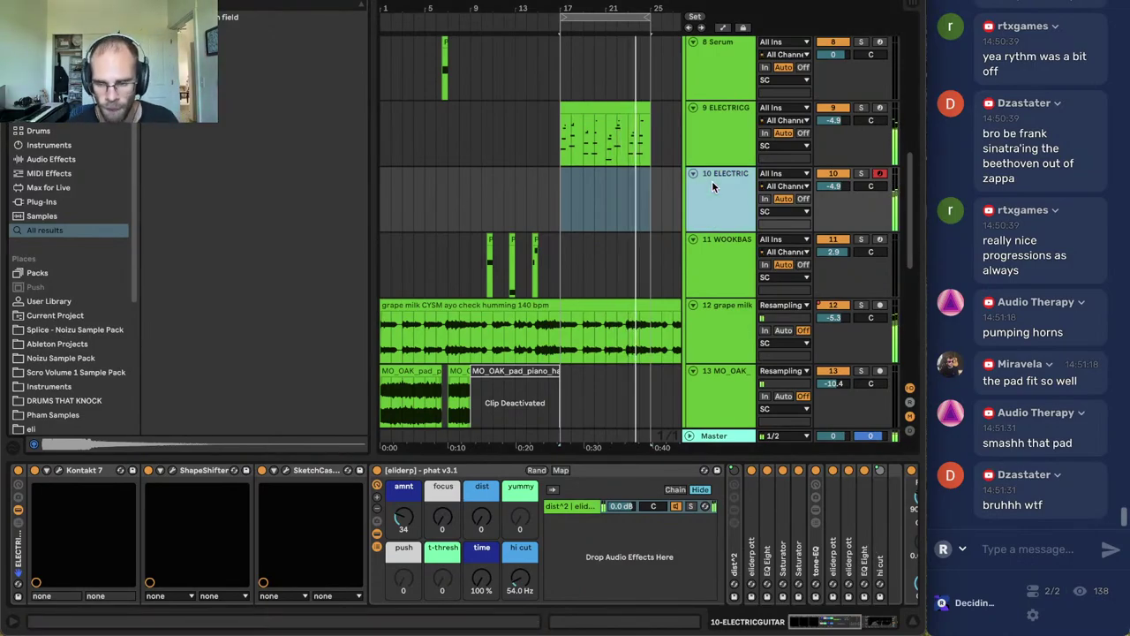
key("super+f")
type("shimmer")
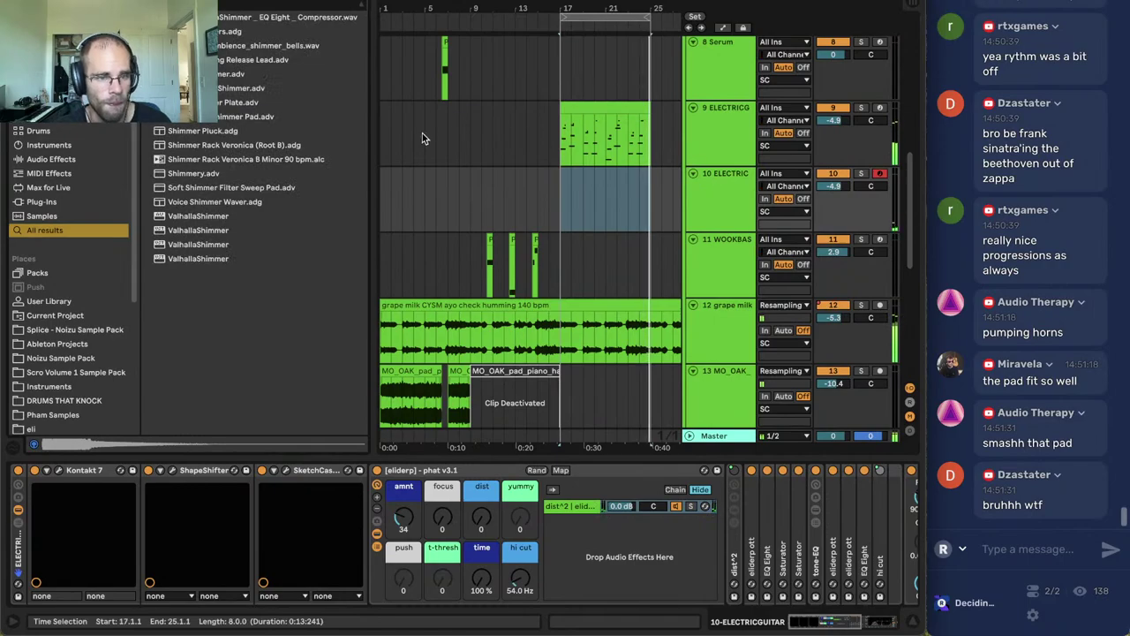
double_click(184, 242)
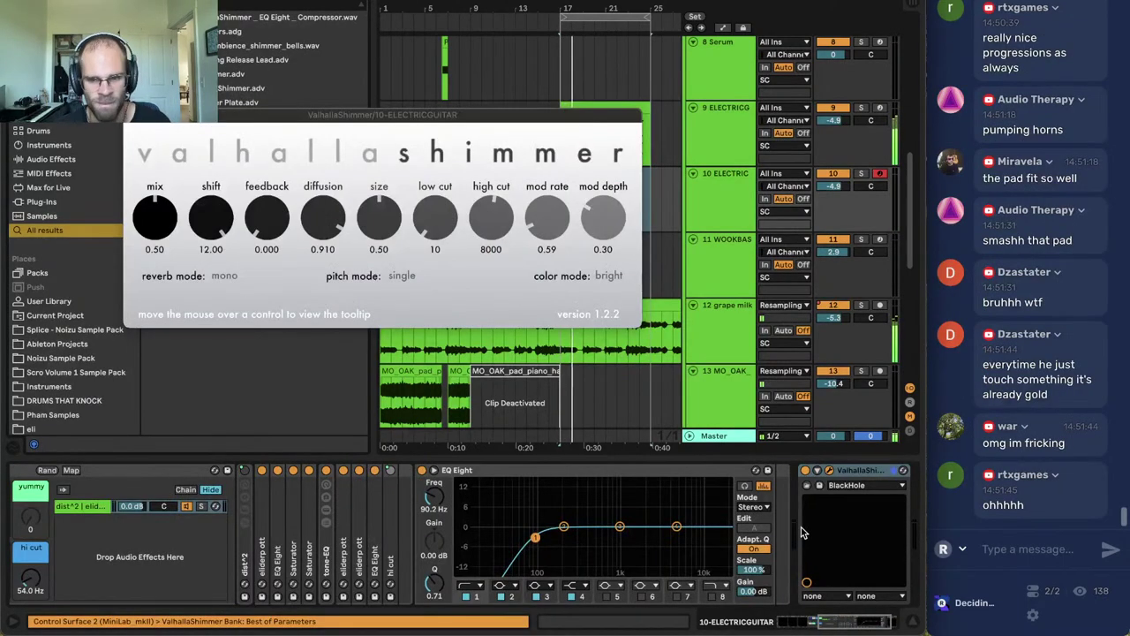
left_click(852, 484)
left_click(850, 508)
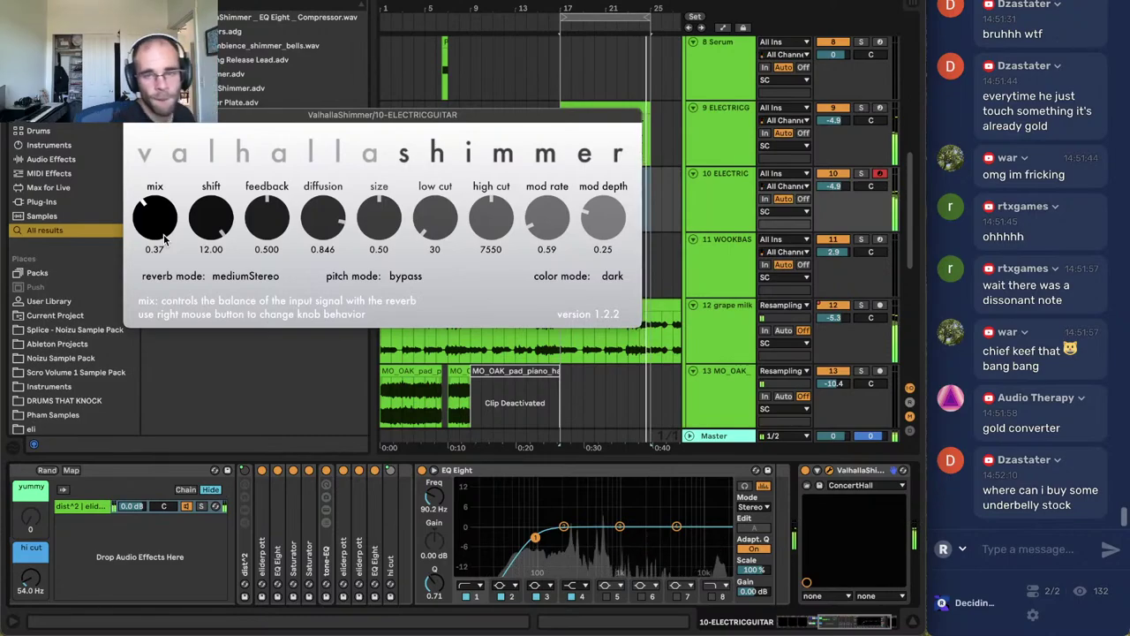
Capture the played melody as a clip on the second guitar track, extend its start to bar 17 and open it.
key("super+shift+m")
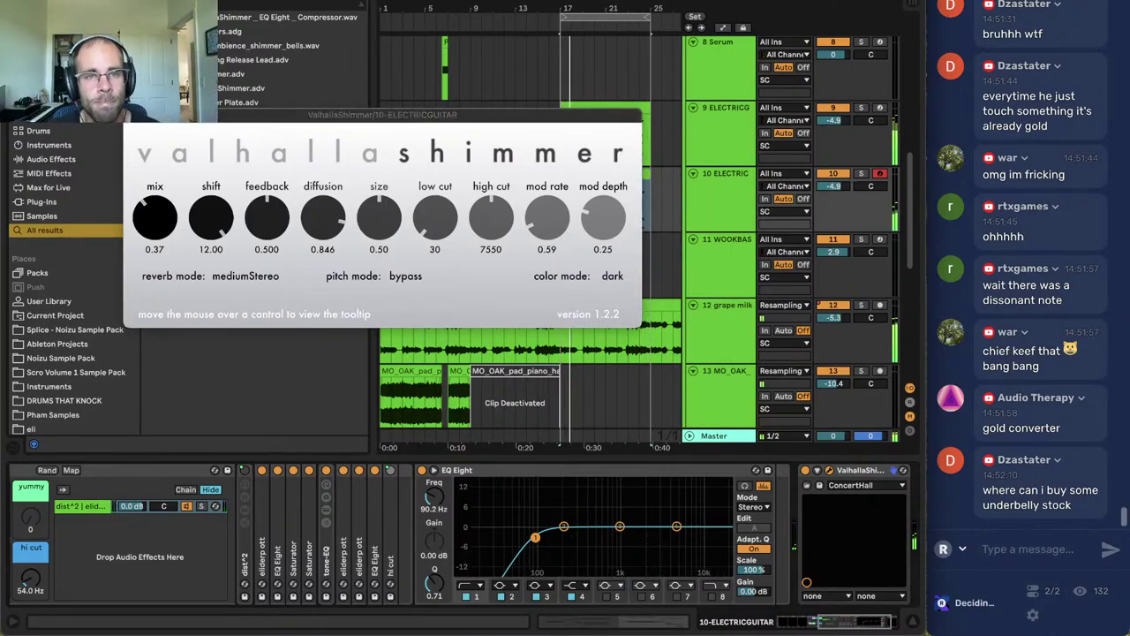
left_click(133, 115)
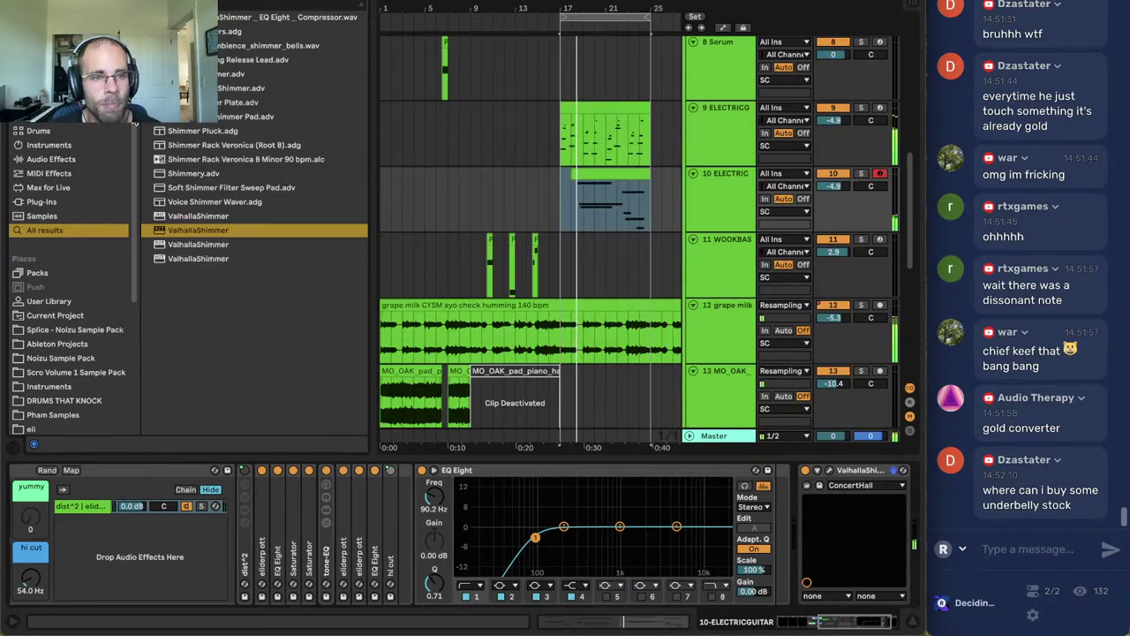
left_click(559, 188)
double_click(558, 187)
Quantize all notes of the captured guitar melody clip.
left_click(602, 402)
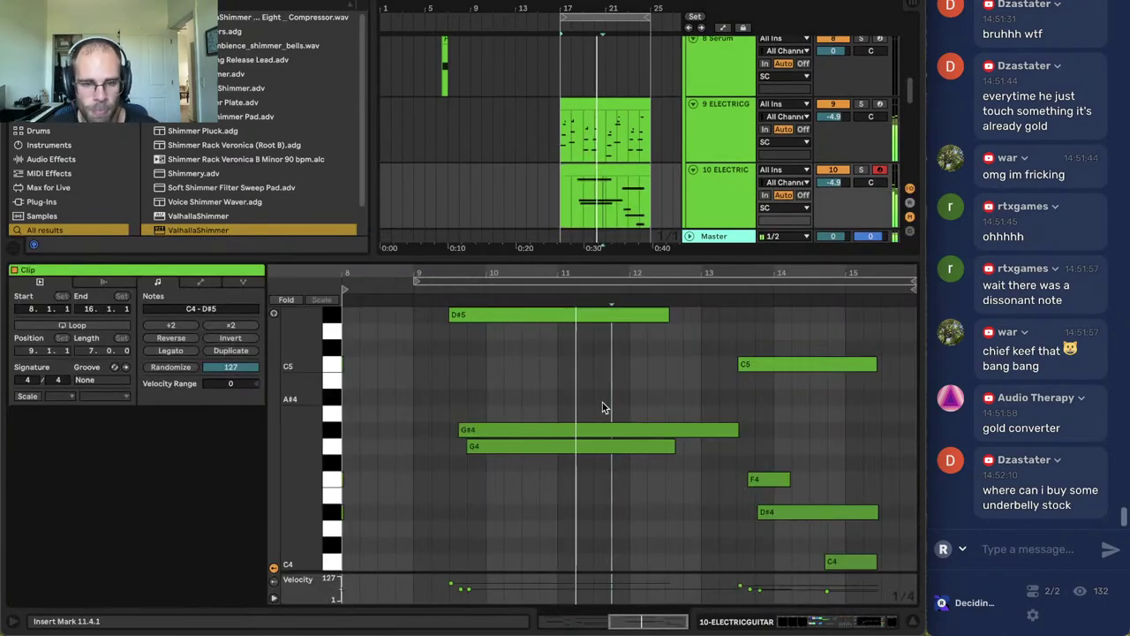
left_click(669, 407)
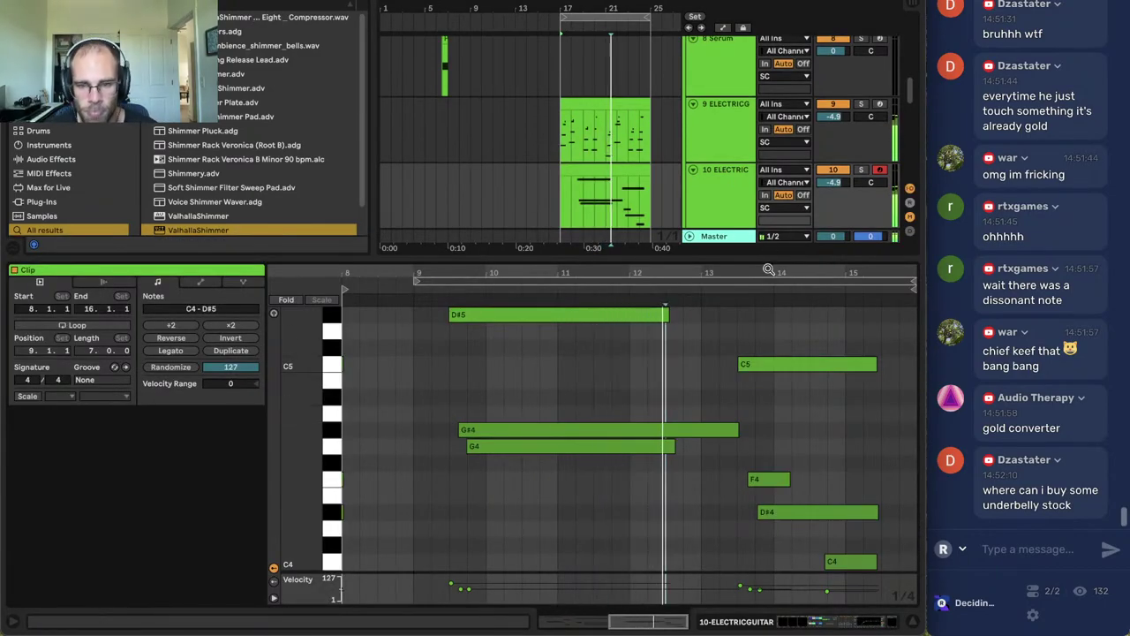
left_click_drag(770, 271, 775, 307)
left_click(816, 413)
key("super+a")
key("super+u")
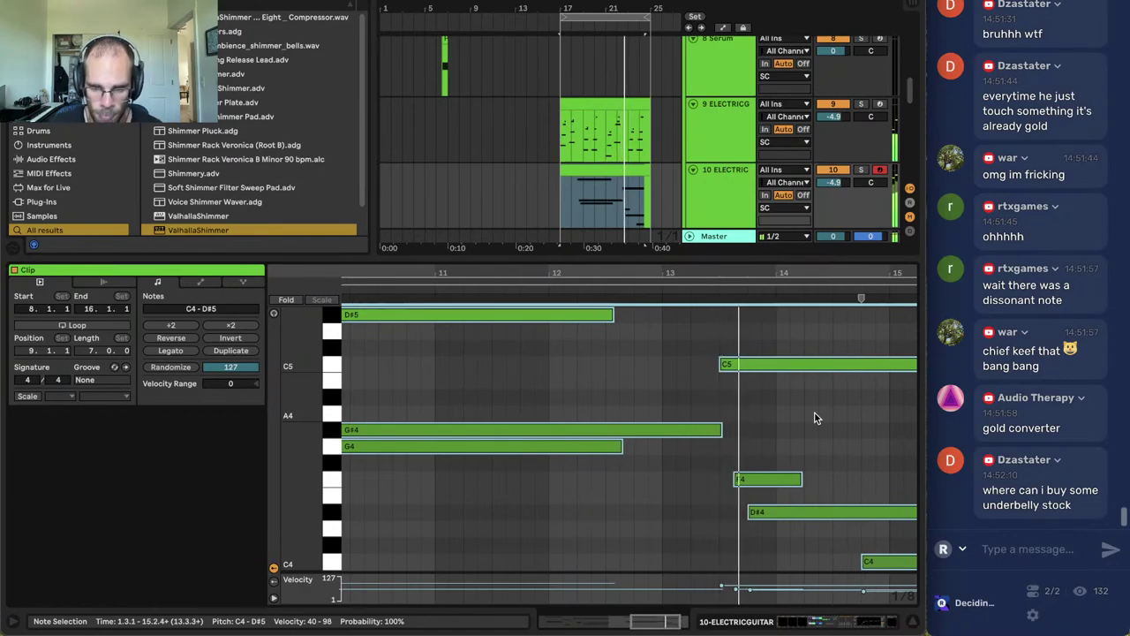
left_click(815, 415)
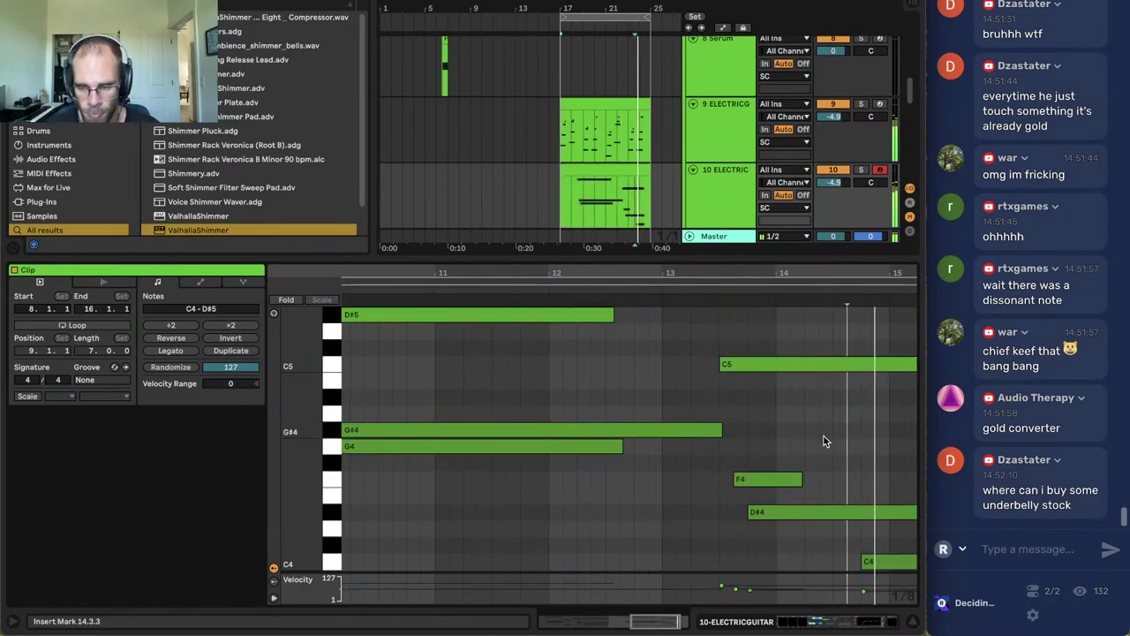
left_click(824, 436)
Replay the loop in the full arrangement view, and duplicate the time between bars 9 and 17 across all tracks.
key("ctrl+alt+b")
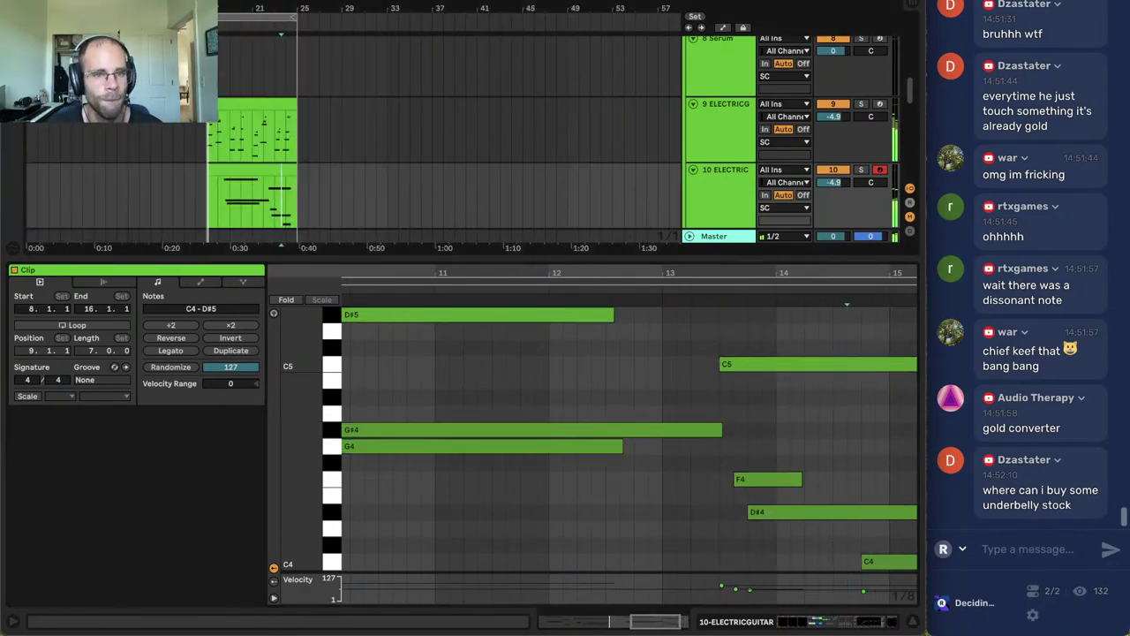
key("ctrl+alt+l")
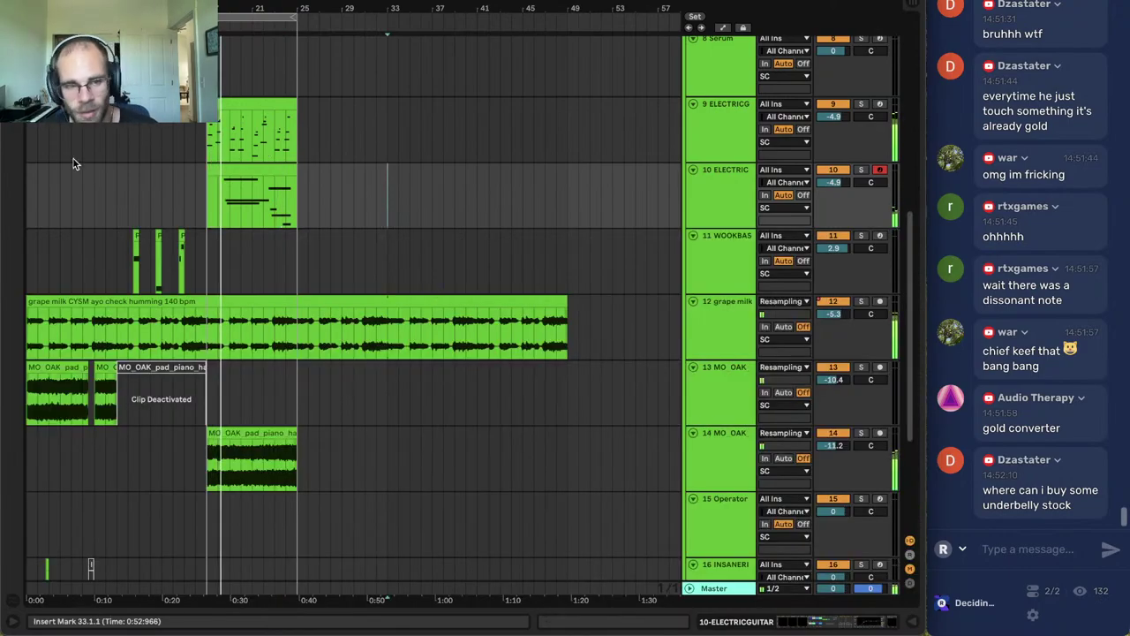
scroll(388, 179, "up", 1)
scroll(389, 179, "up", 3)
key("space")
key("space")
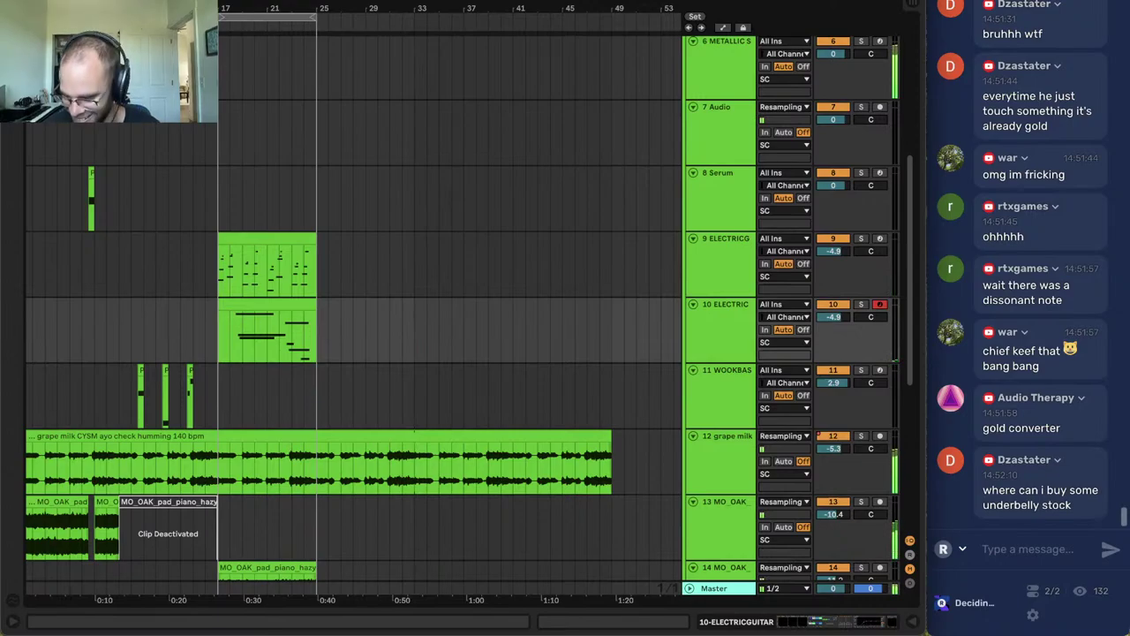
key("space")
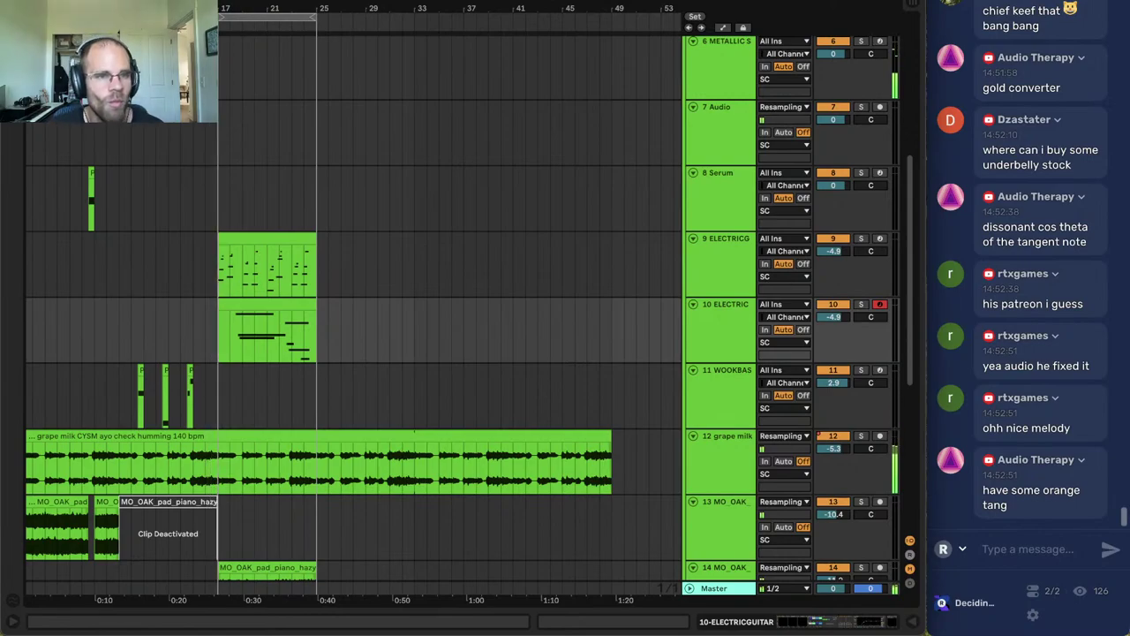
left_click_drag(119, 195, 211, 195)
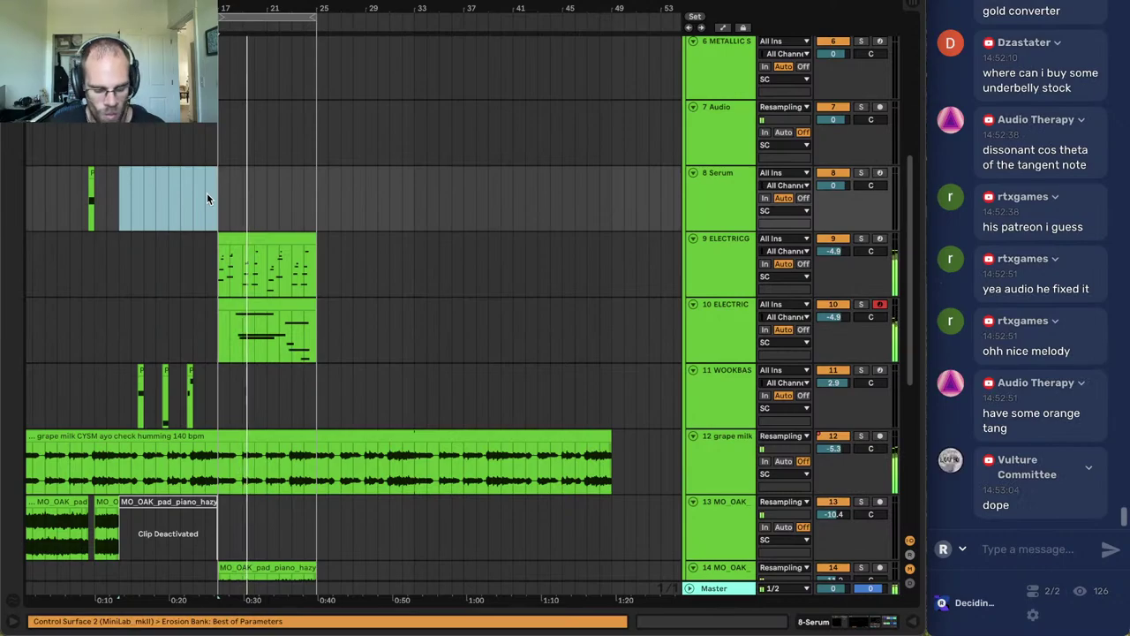
key("ctrl+shift+d")
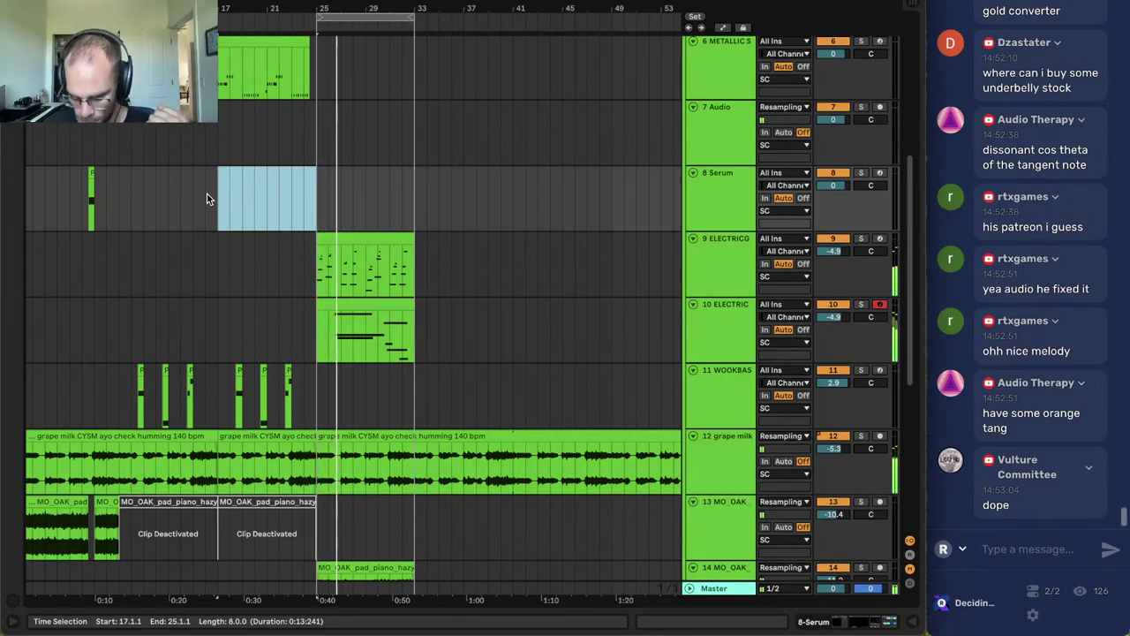
Lower the second guitar track to -5.2 dB and add a high cut at 4.74 kHz in its EQ Eight.
left_click(745, 325)
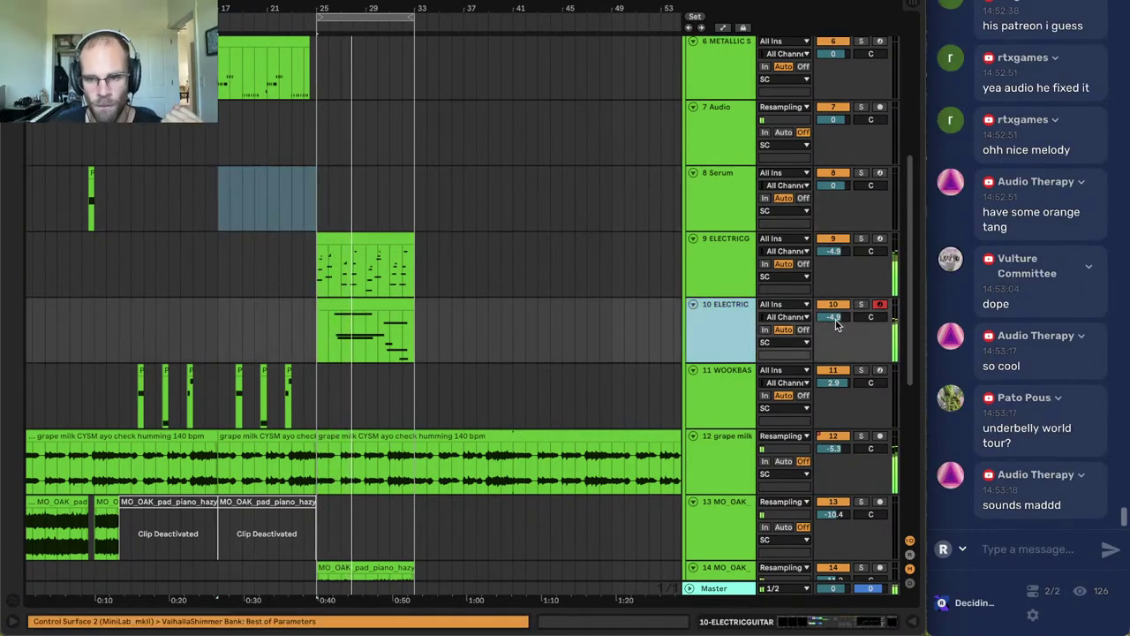
double_click(715, 321)
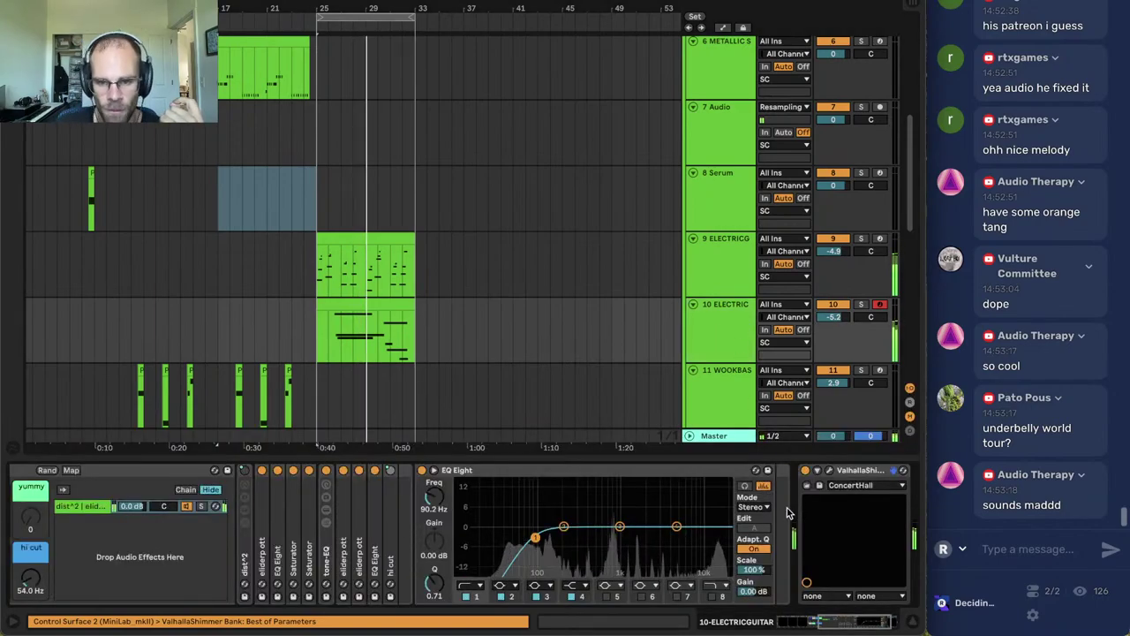
left_click(713, 596)
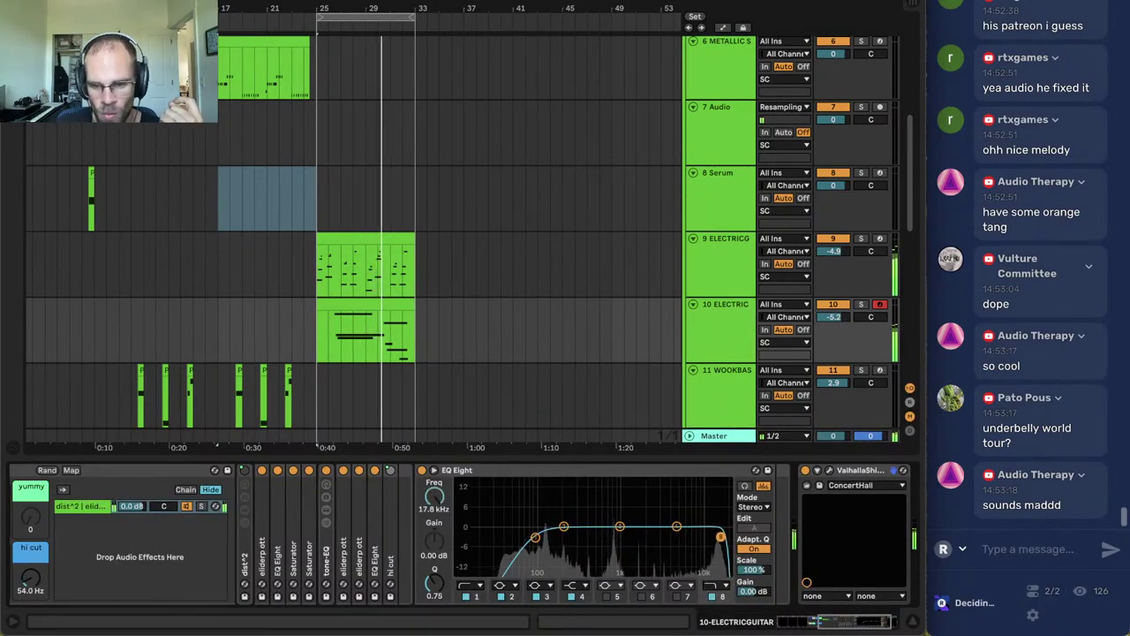
left_click_drag(721, 536, 675, 537)
Insert a new MIDI track below the second guitar track and arm it for recording.
left_click(377, 305)
left_click(726, 353)
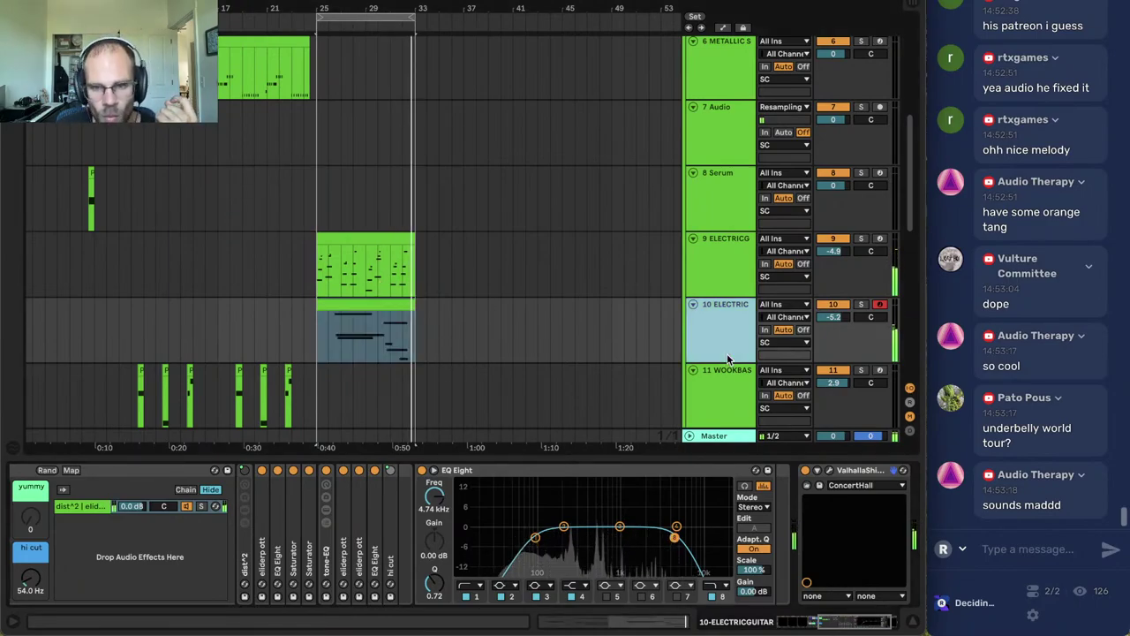
key("super+shift+t")
left_click(730, 385)
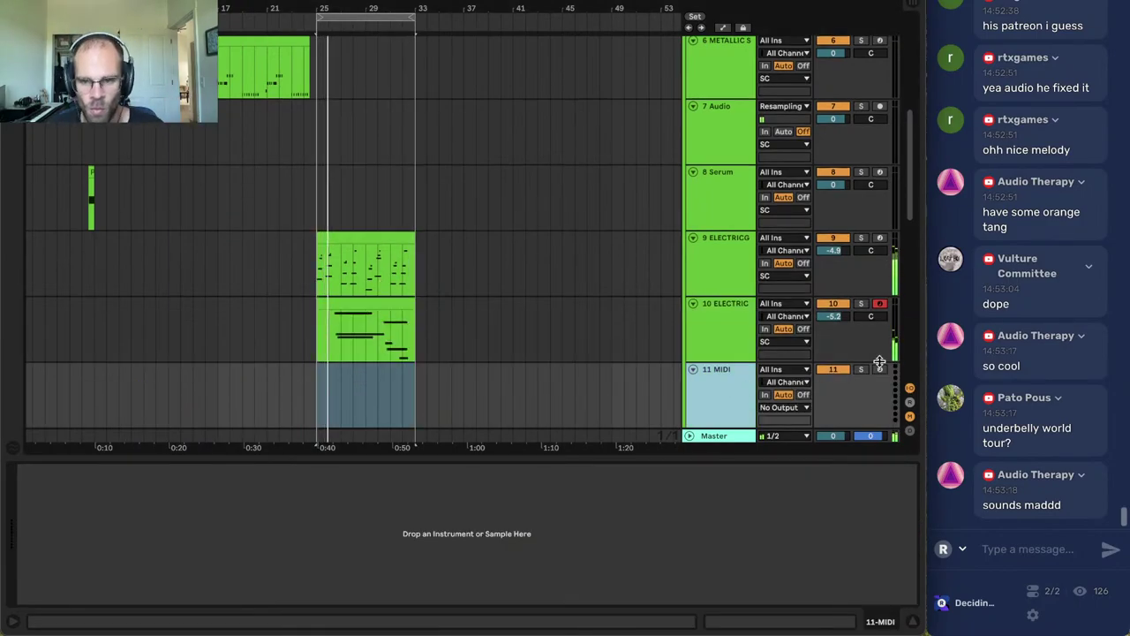
left_click(881, 369)
Search the browser for thunk, load the THUNK Vital preset on the new MIDI track, and hide the plug-in window and browser.
left_click(726, 406)
key("super+f")
type("thunk")
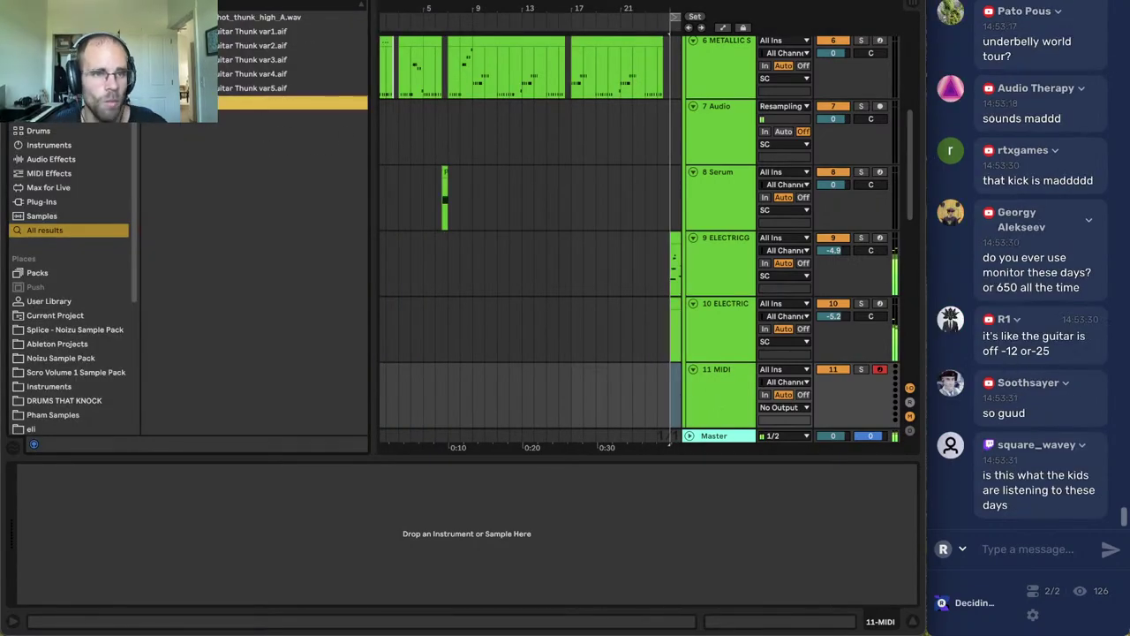
key("Return")
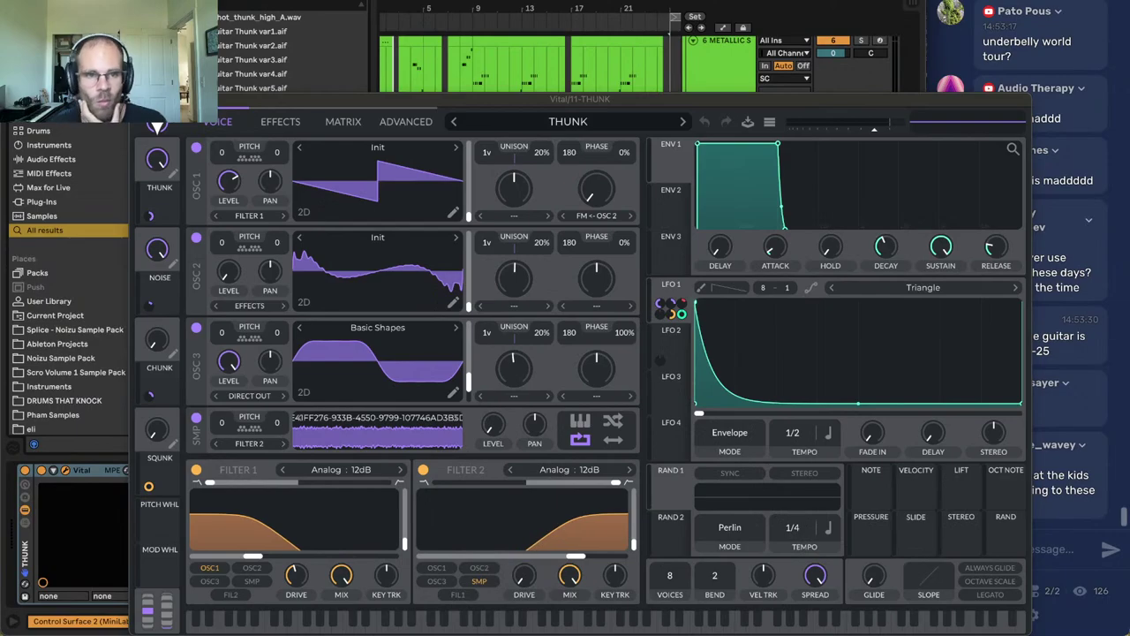
key("super+alt+p")
key("super+alt+b")
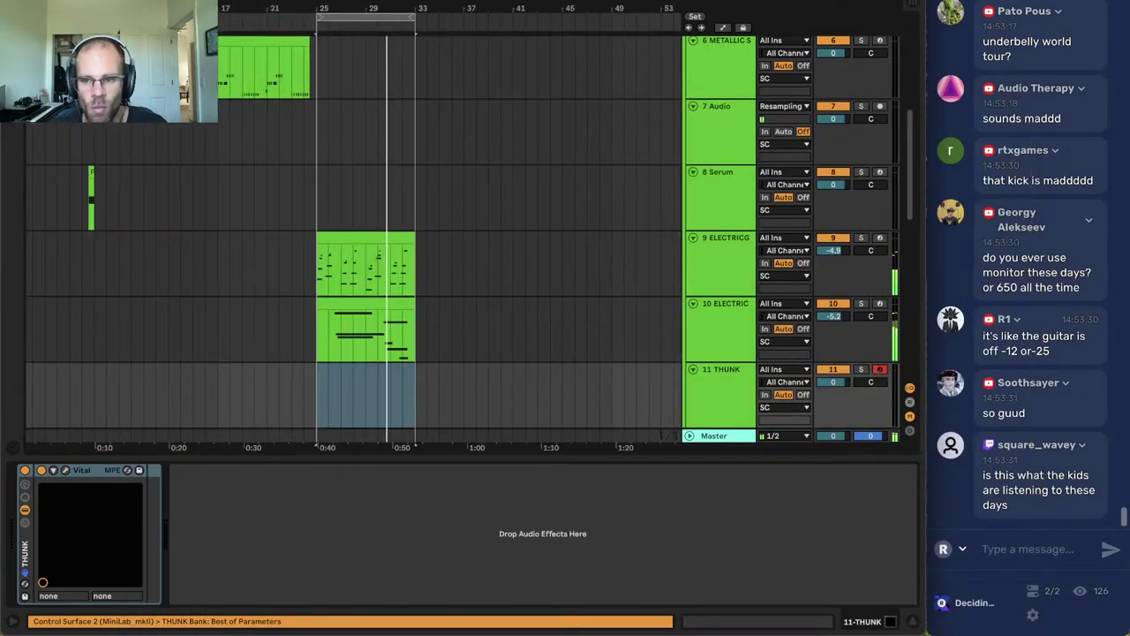
Lower the THUNK track's volume to -11.4 dB.
scroll(466, 97, "down", 2)
left_click(314, 320)
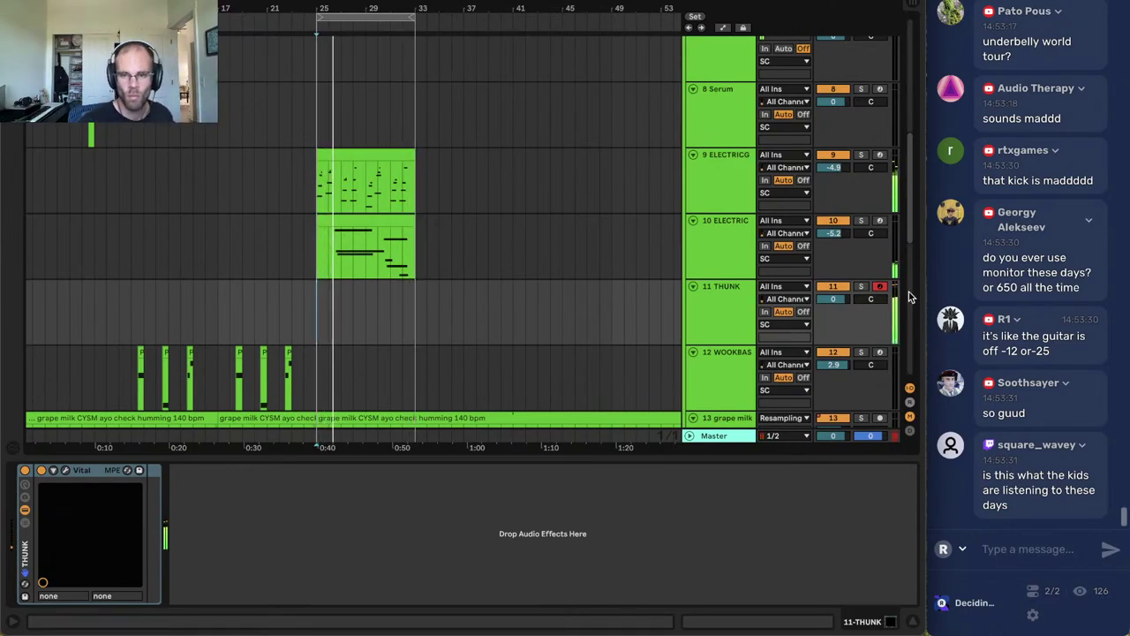
left_click_drag(836, 300, 836, 311)
Capture the played bass notes as a clip on the THUNK track from bar 25 to 33 and open it for editing.
left_click(731, 315)
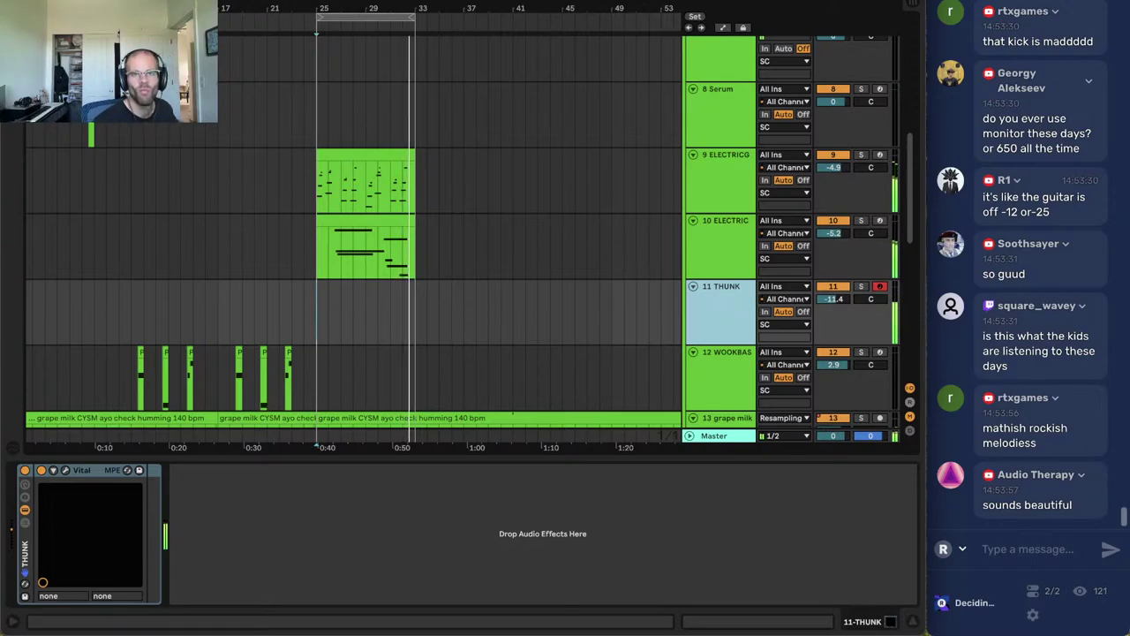
key("super+shift+c")
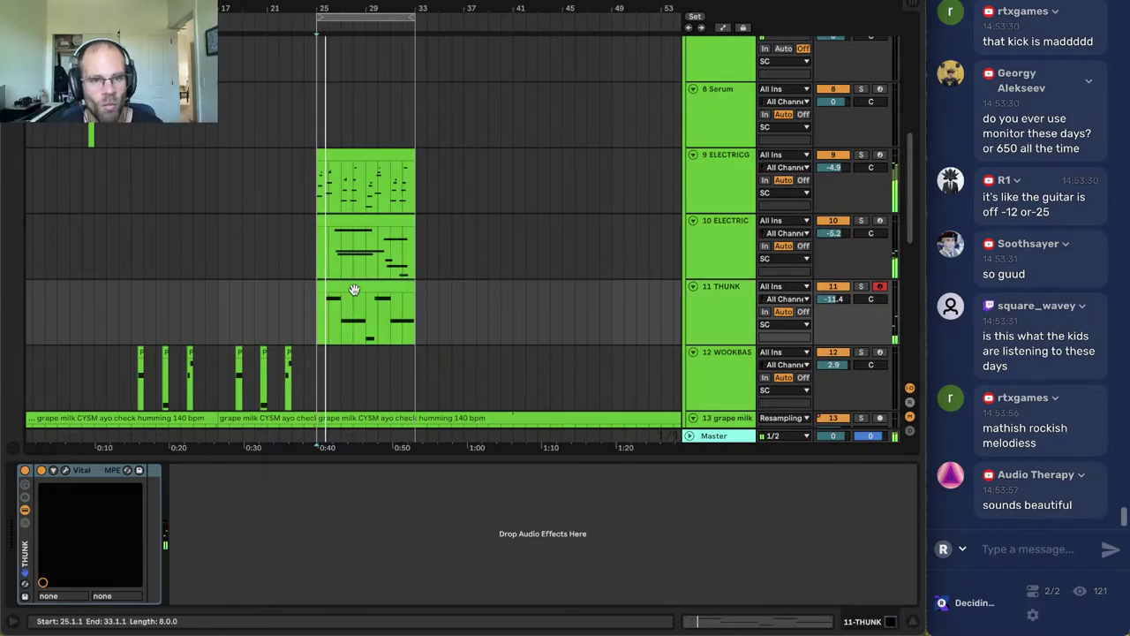
double_click(353, 289)
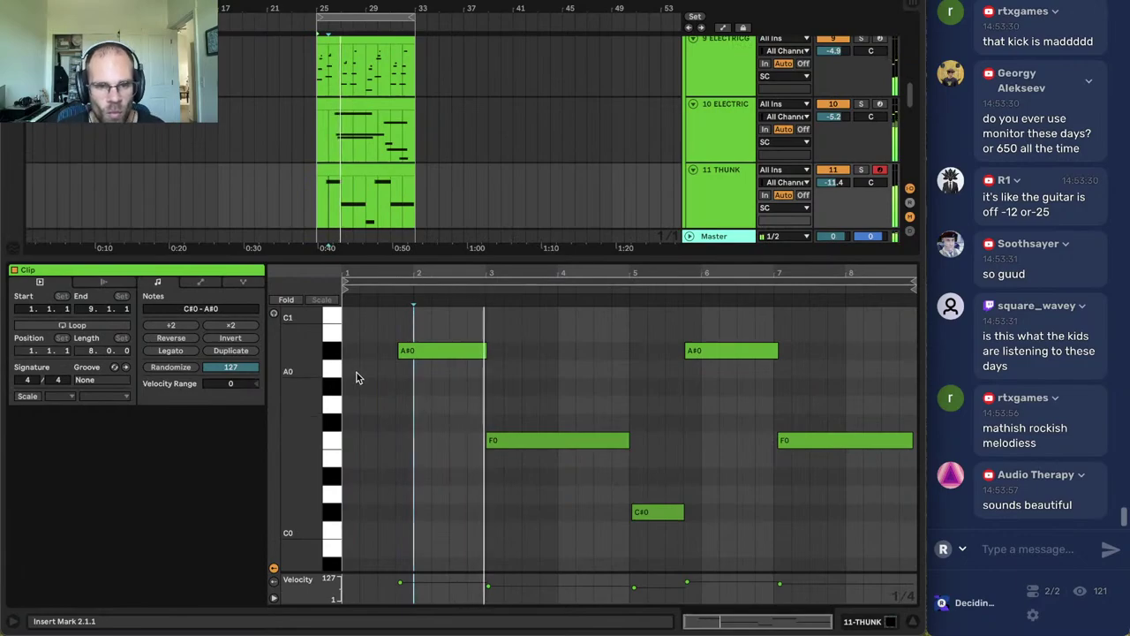
Add a G#0 note at the start of the THUNK clip, reaching to the first A#0, and align the bass notes to the grid.
key("space")
left_click(348, 392)
key("space")
double_click(351, 388)
key("space")
mouse_move(358, 388)
left_mouse_down()
mouse_move(404, 403)
mouse_move(395, 401)
left_mouse_up()
left_click(435, 384)
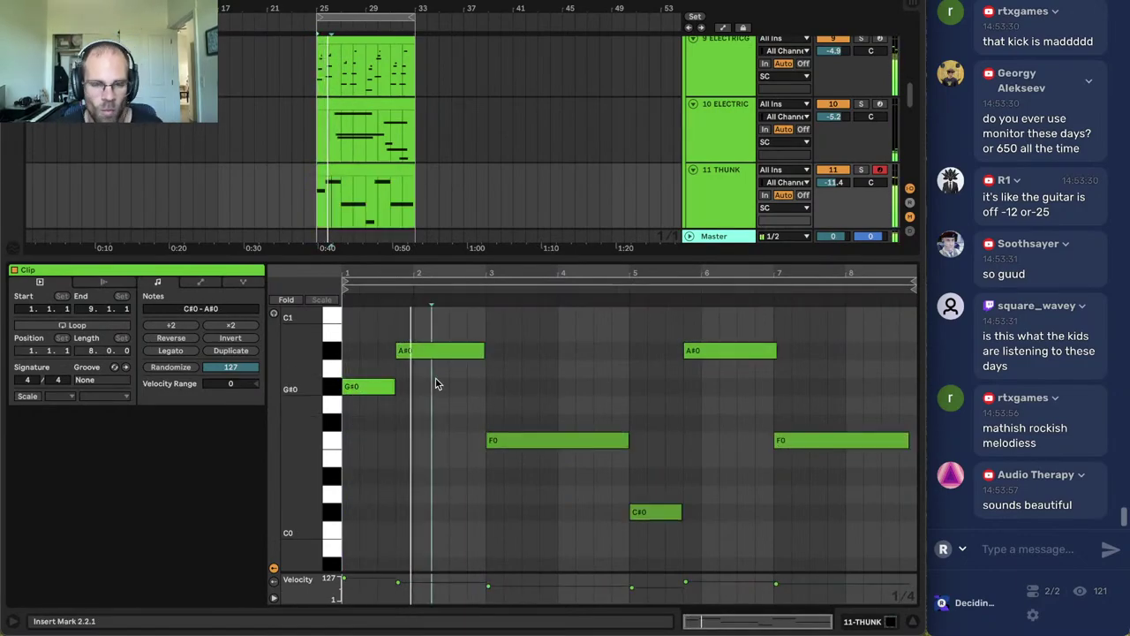
Trim the second A#0 note to end at bar 7 and extend the last F0 note to the clip's end.
left_click(492, 408)
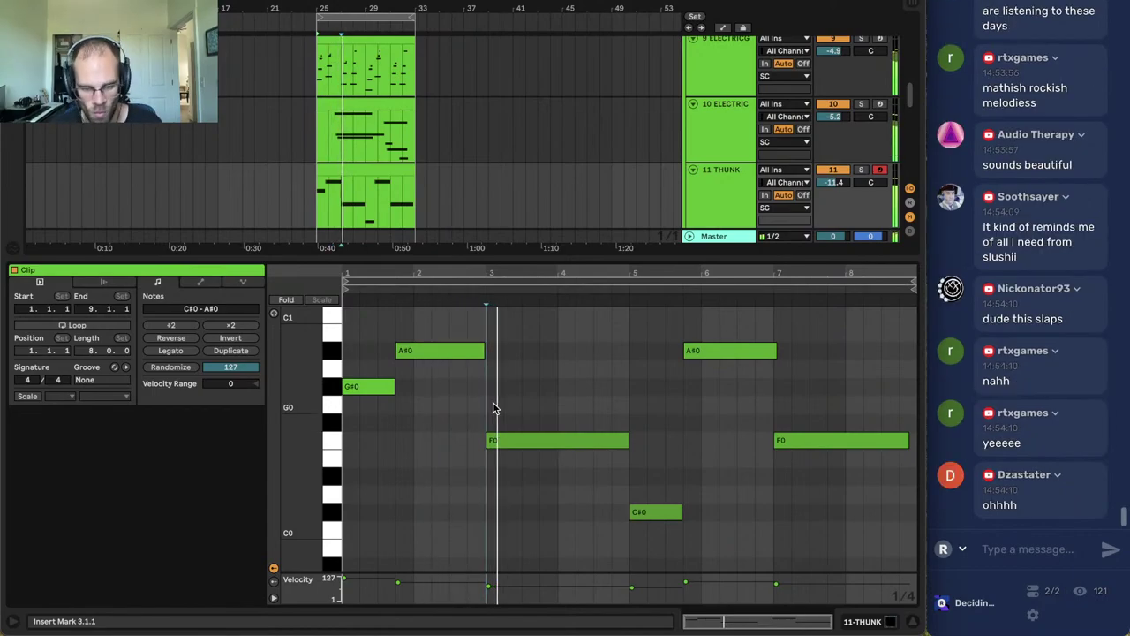
left_click(576, 391)
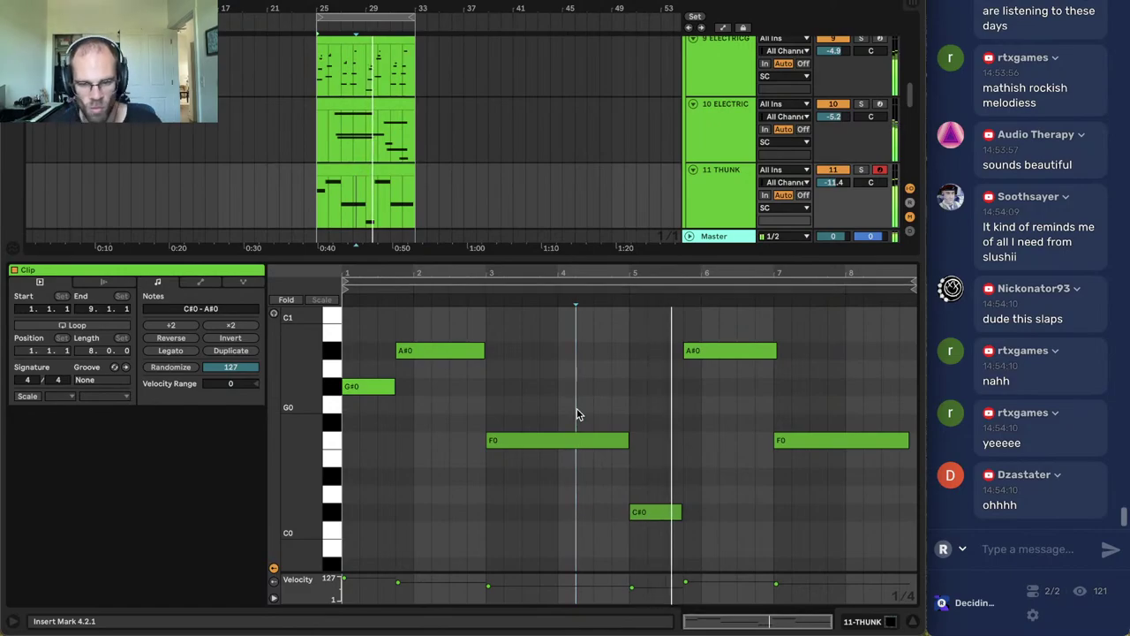
left_click(665, 441)
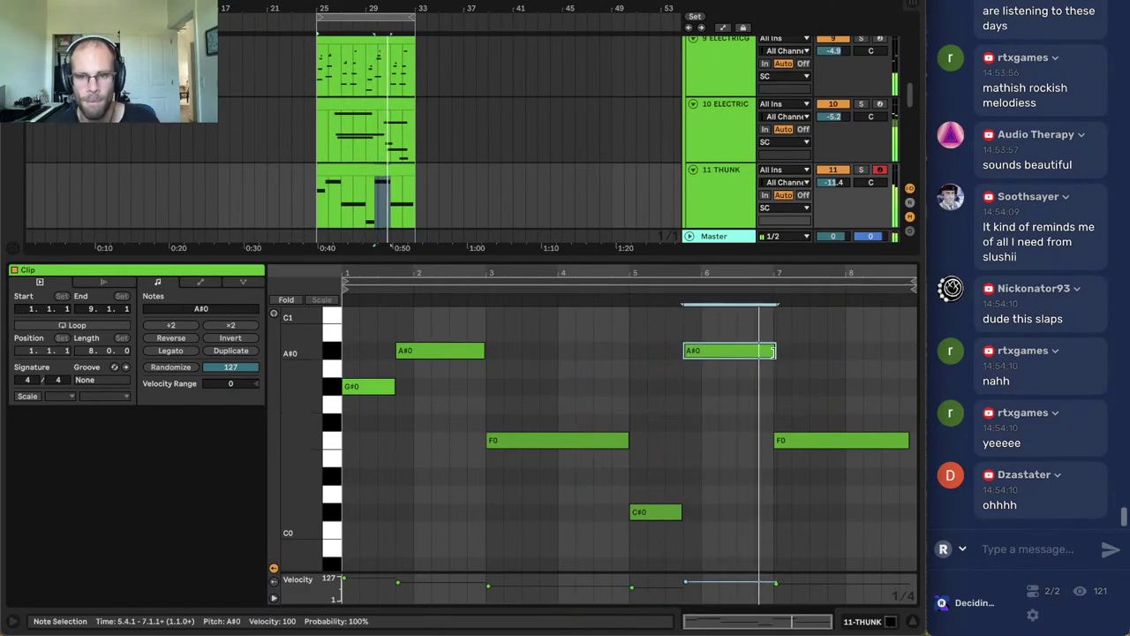
left_click(820, 373)
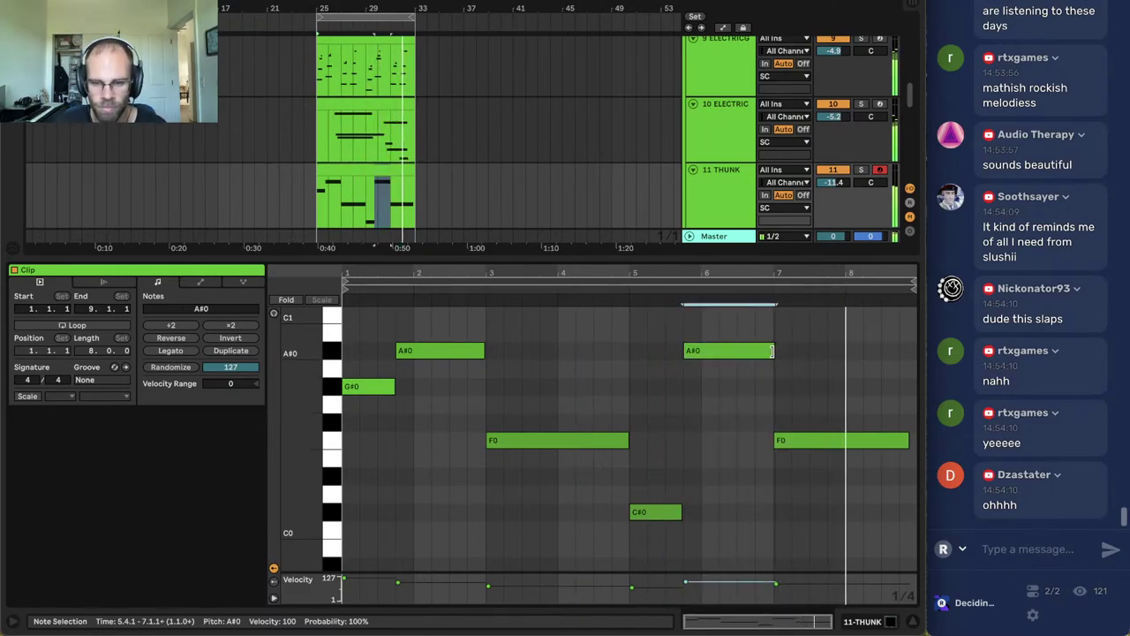
left_click_drag(905, 440, 916, 441)
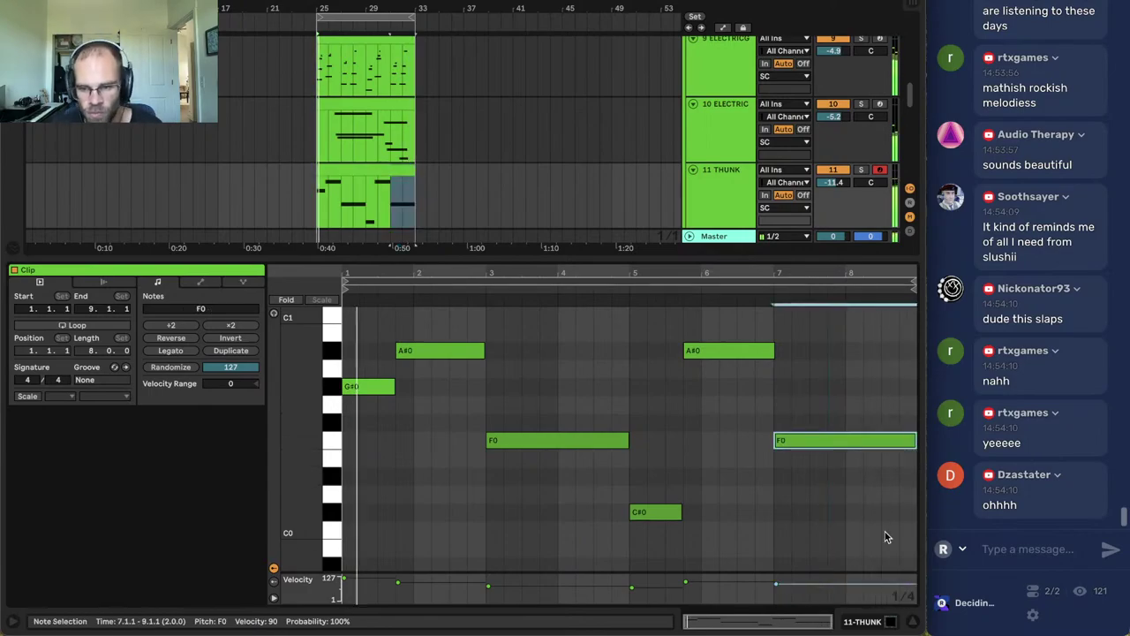
Search the browser for arp, load an Arpeggiator before Vital on the THUNK track, and set its gate to 89%.
left_click(877, 618)
left_click(721, 183)
key("super+f")
type("arp")
key("Down")
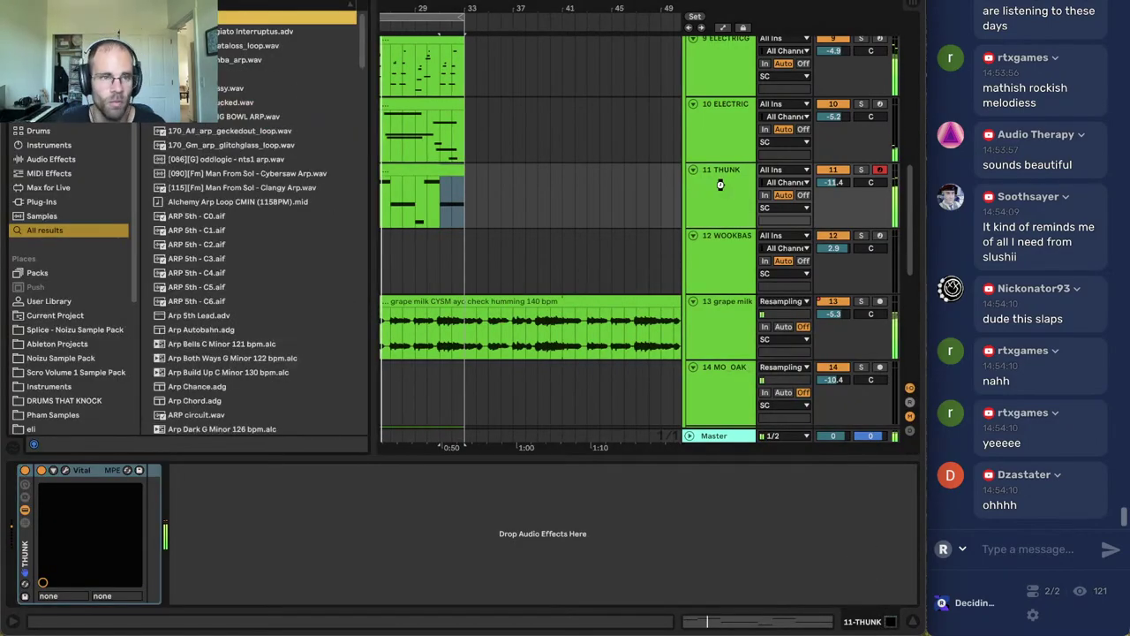
key("Return")
left_click_drag(109, 542, 109, 532)
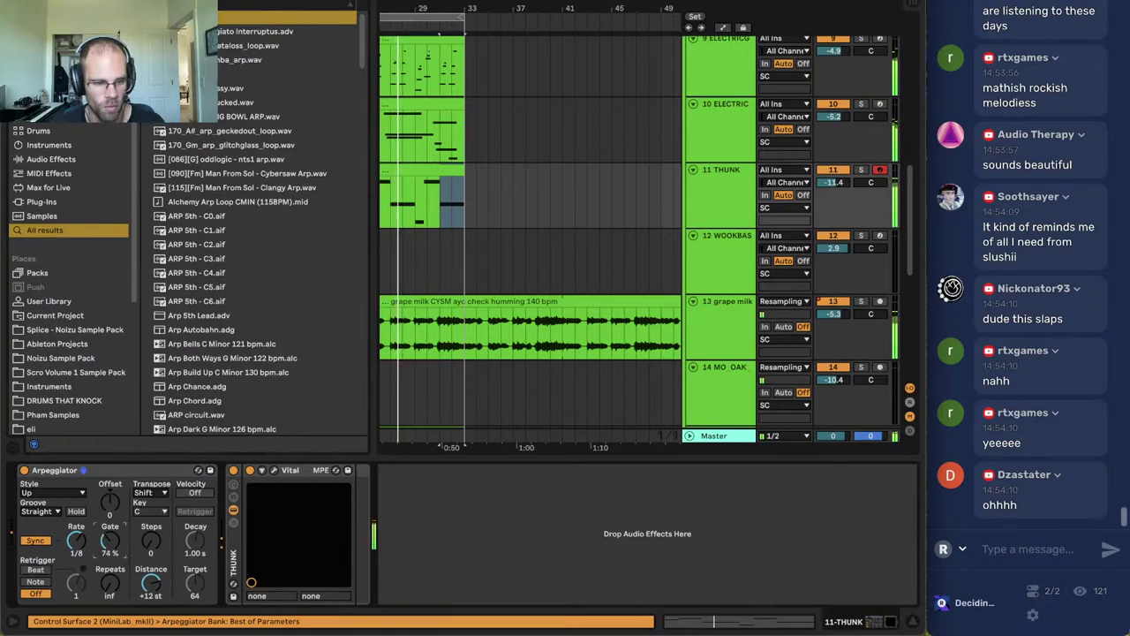
Open the THUNK track's Vital plug-in, reset the THUNK macro, turn the NOISE macro fully up, and close the plug-in window.
left_click(262, 470)
double_click(160, 251)
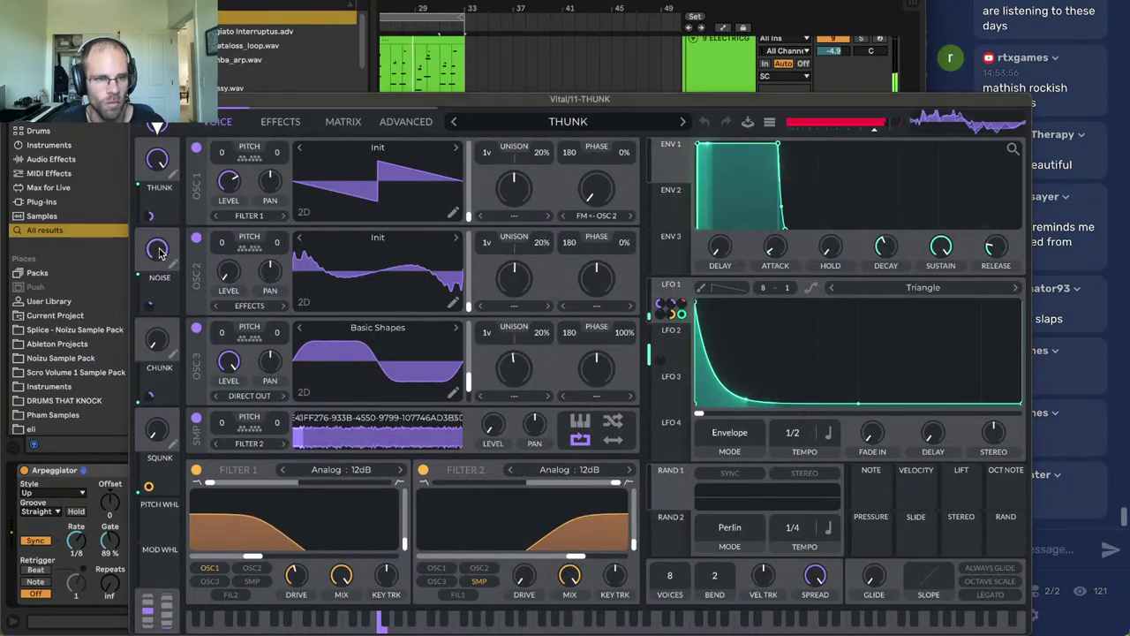
double_click(156, 163)
left_click_drag(157, 250, 157, 162)
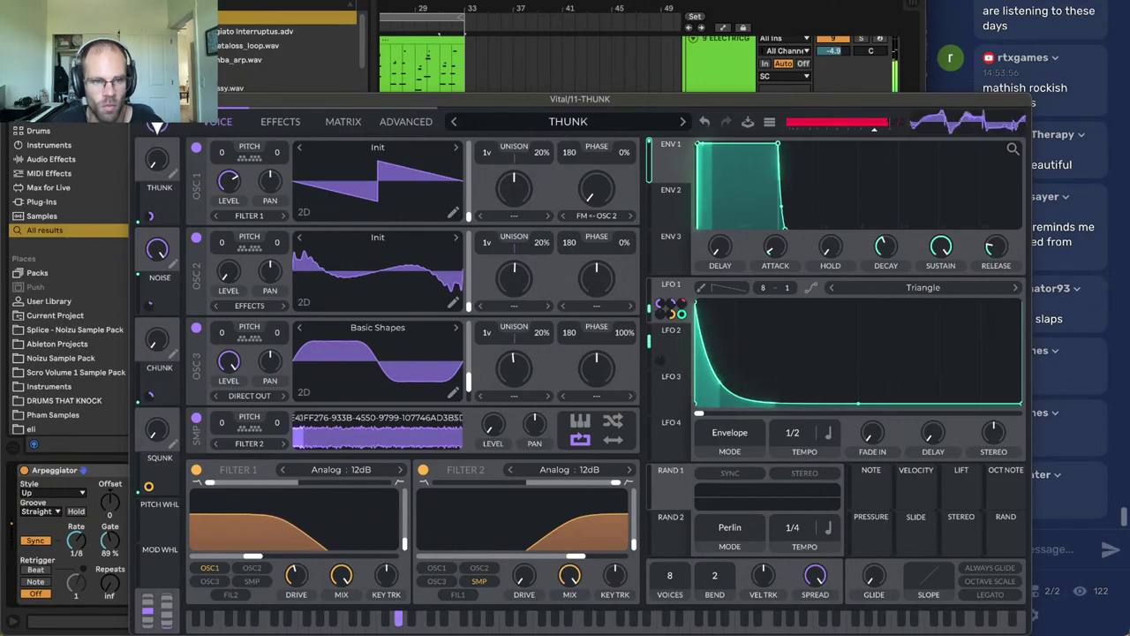
left_click(139, 99)
Insert a new MIDI track below THUNK, and switch off the Arpeggiator on the THUNK track.
left_click(729, 206)
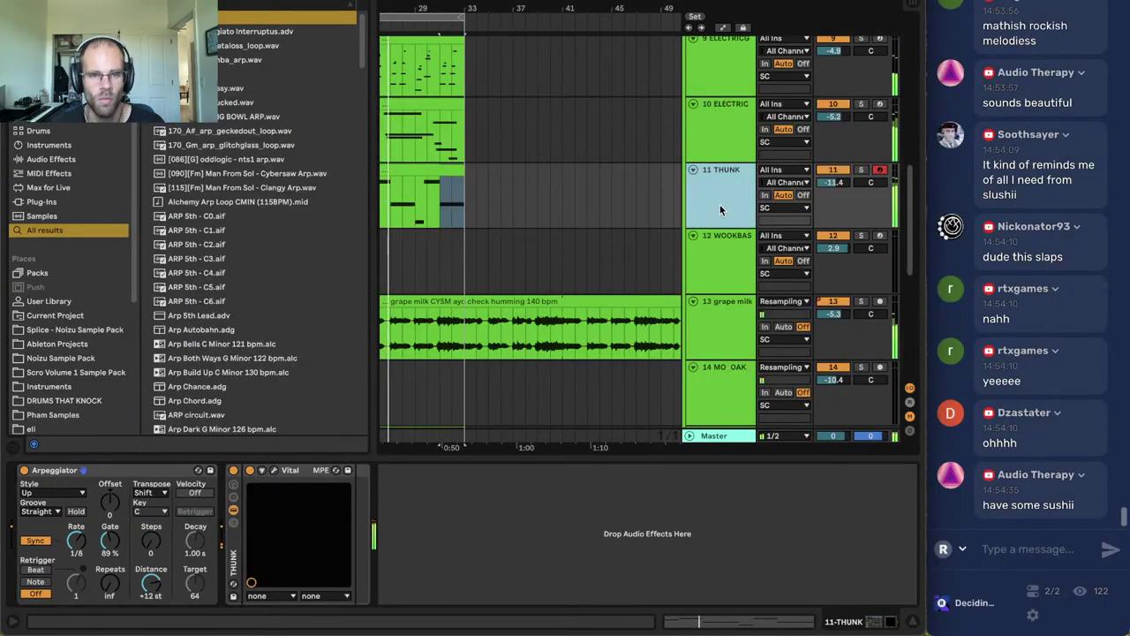
key("ctrl+shift+t")
key("Up")
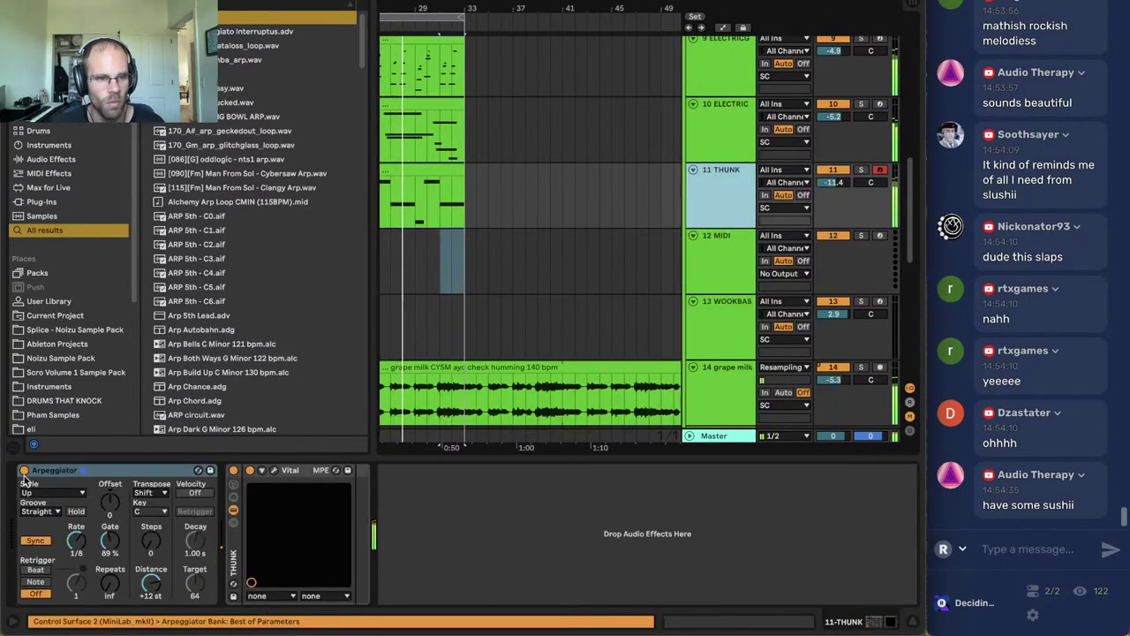
left_click(24, 471)
left_click(439, 181)
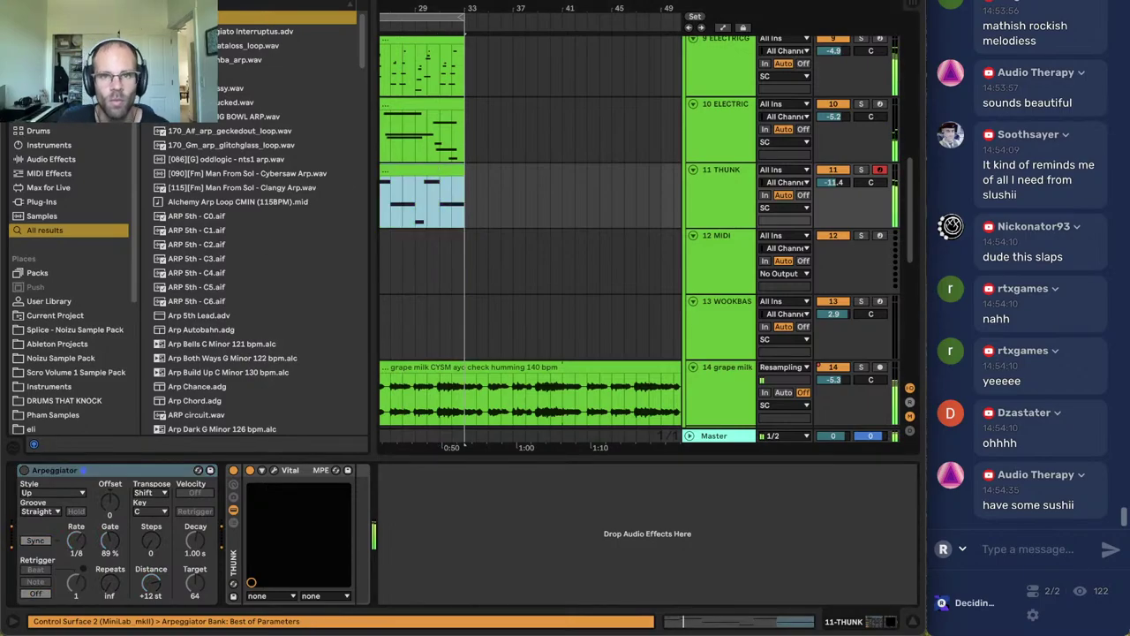
Search the browser for bass finger amp and load the Classic Bass Finger Amp preset on the new MIDI track.
left_click(730, 267)
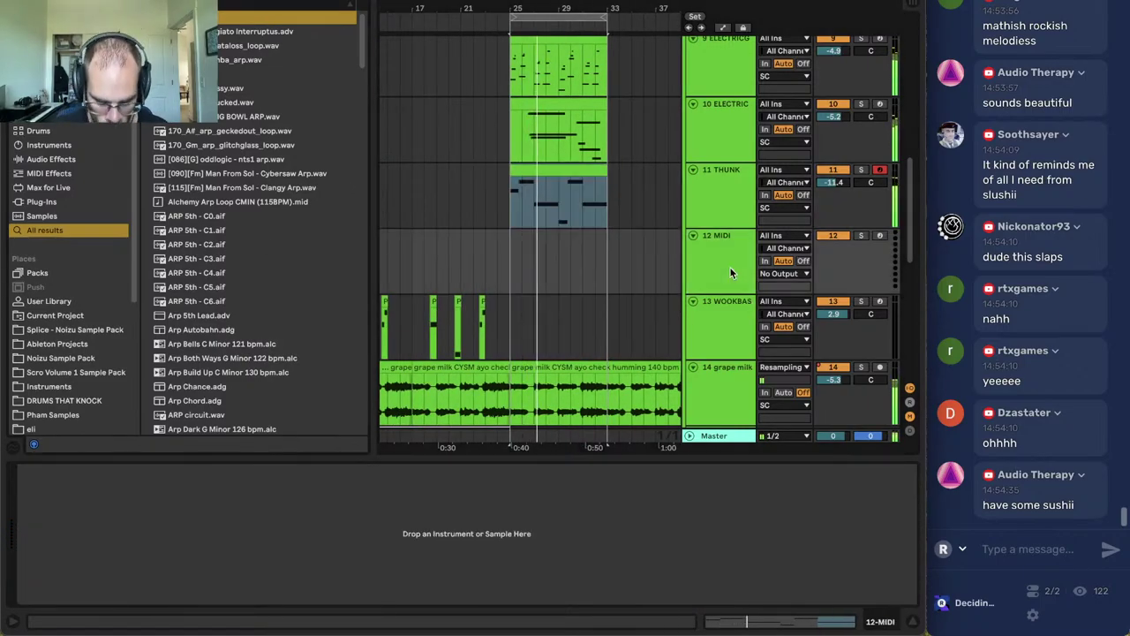
key("super+f")
type("bass finger amp")
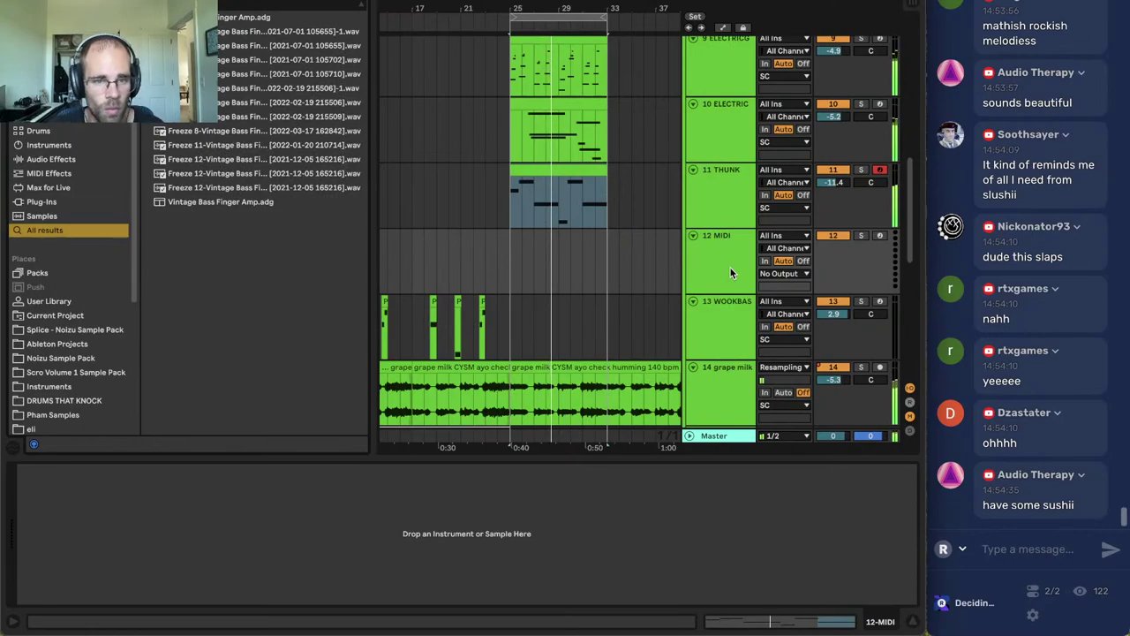
key("Down")
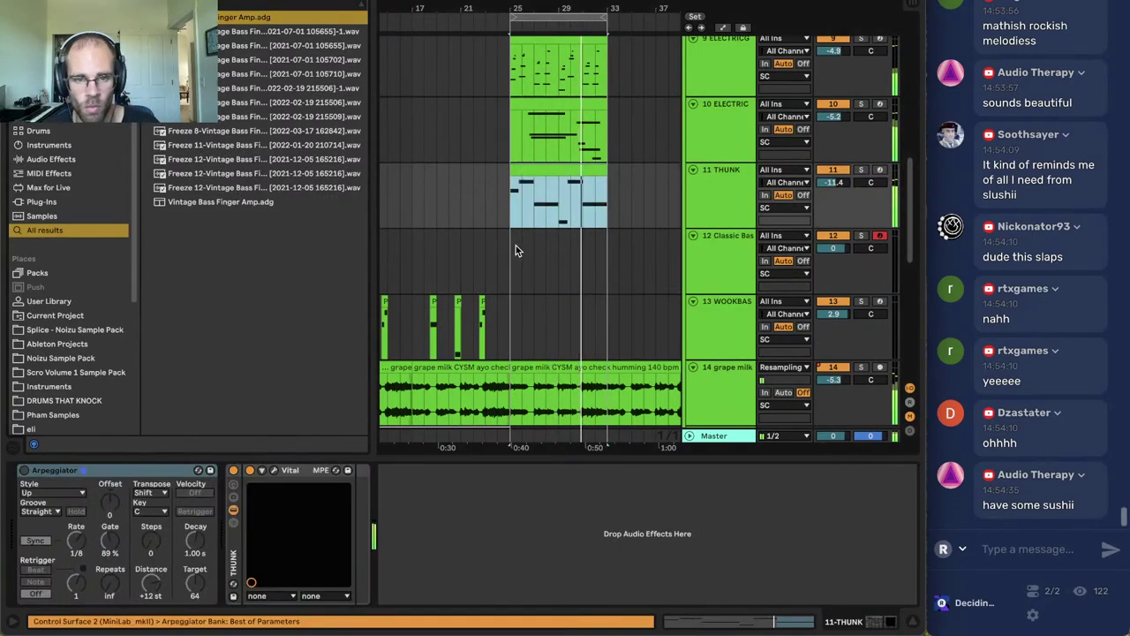
Copy the THUNK clip to the Classic Bass track one octave higher, mute THUNK, and set the Classic Bass volume to -3.9 dB.
double_click(543, 236)
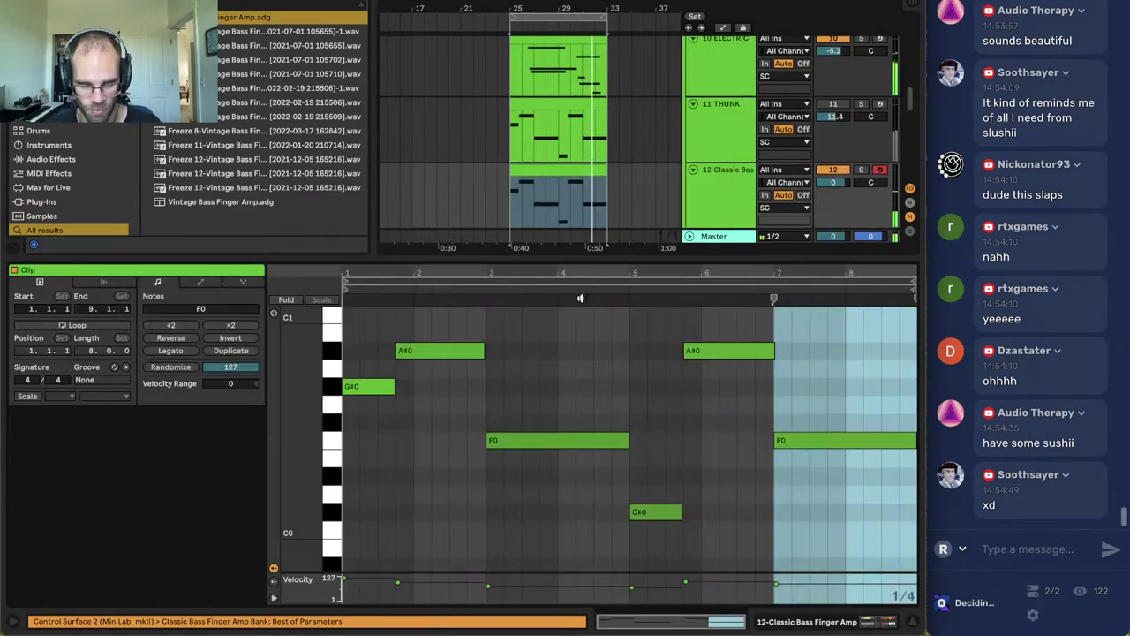
key("ctrl+a")
key("shift+Up")
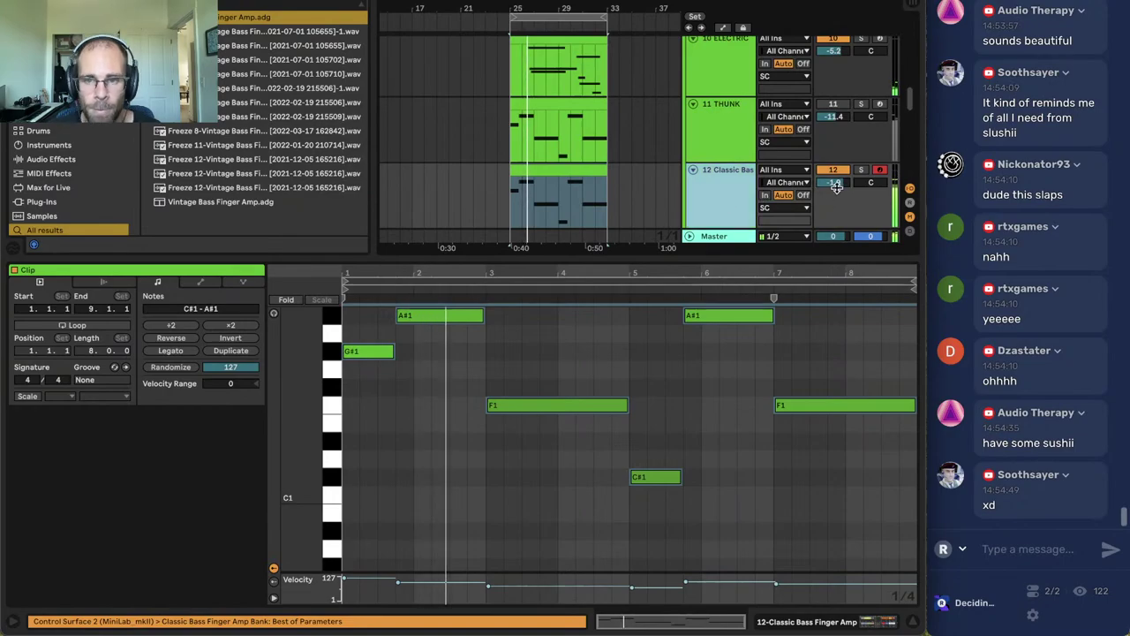
left_click(913, 621)
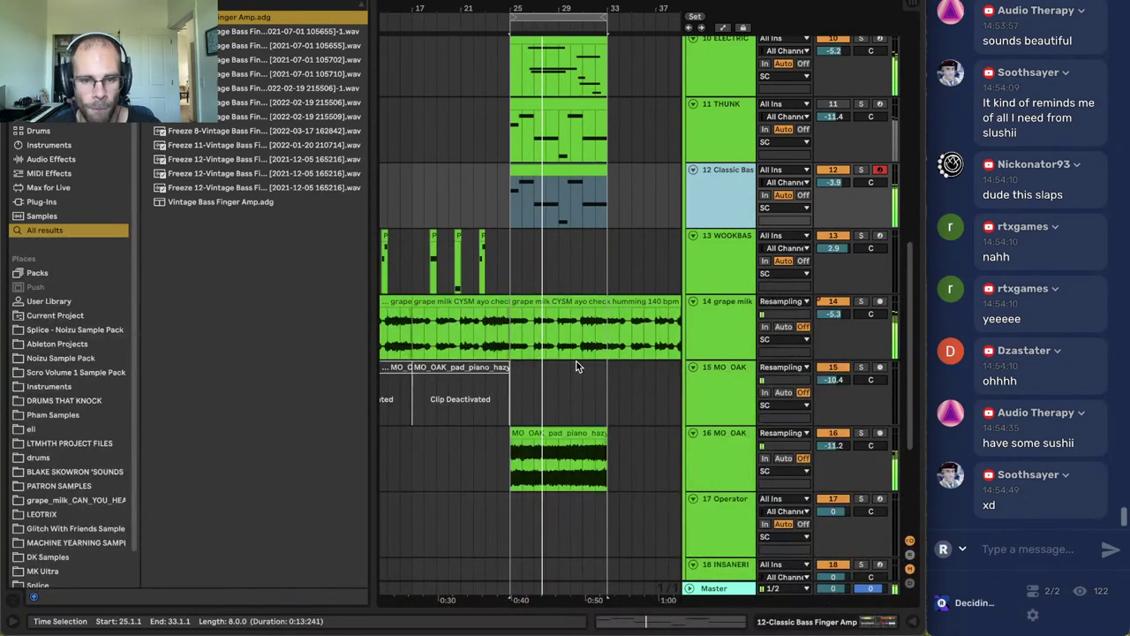
Shorten the F1 note at bar 3 of the Classic Bass clip to three beats and add another F1 up to bar 5.
double_click(564, 173)
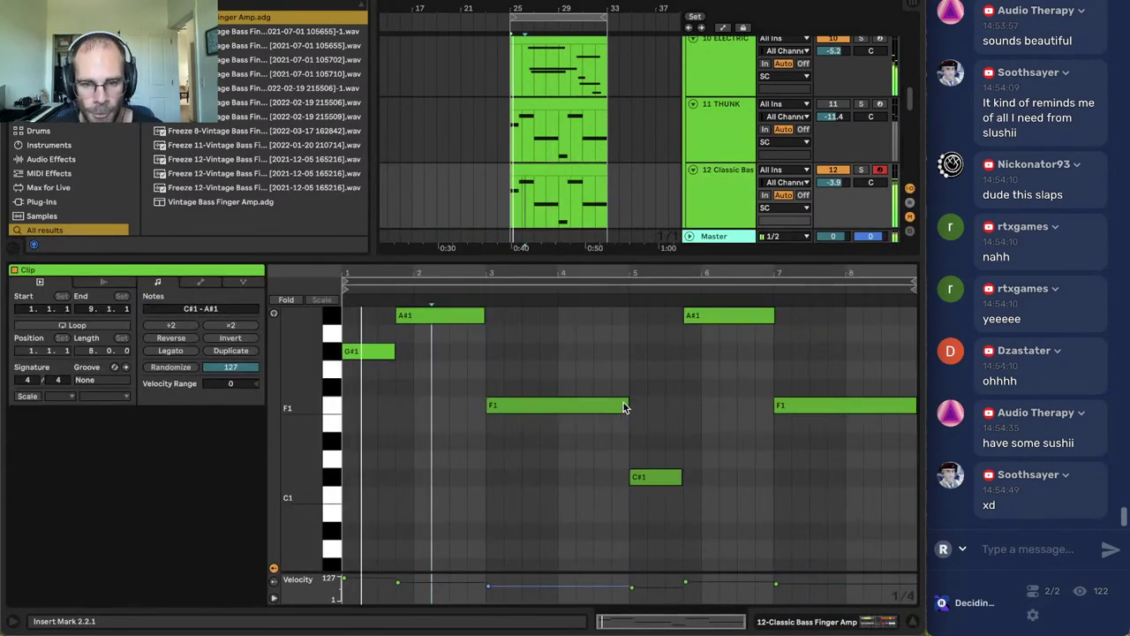
mouse_move(627, 406)
left_mouse_down()
mouse_move(538, 409)
mouse_move(627, 406)
left_mouse_up()
double_click(549, 413)
left_click(590, 360)
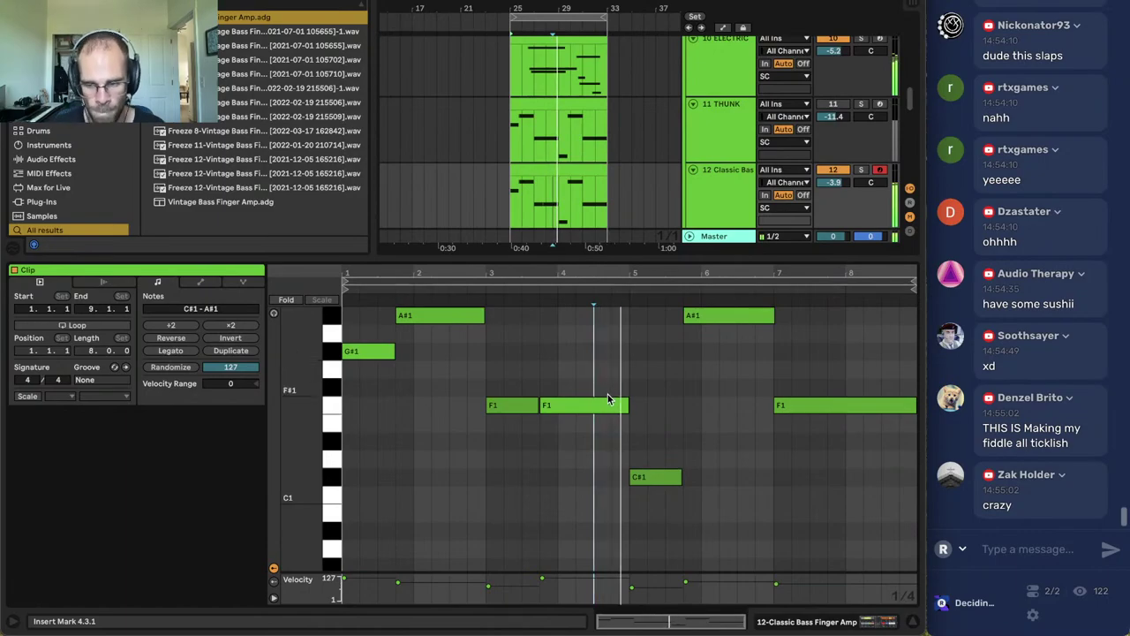
Shorten the F1 note at bar 7 to three beats and add an F2 note from there to the clip's end.
scroll(668, 392, "up", 3)
left_click(755, 472)
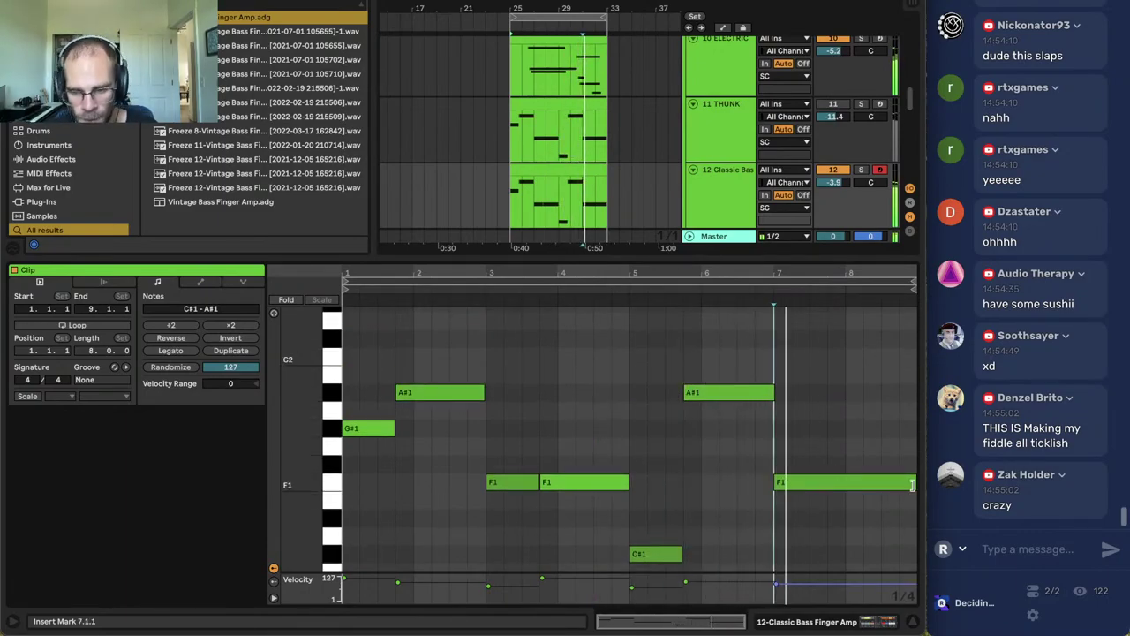
mouse_move(914, 482)
left_mouse_down()
mouse_move(824, 482)
mouse_move(920, 483)
left_mouse_up()
double_click(839, 484)
key("shift+Up")
left_click(774, 401)
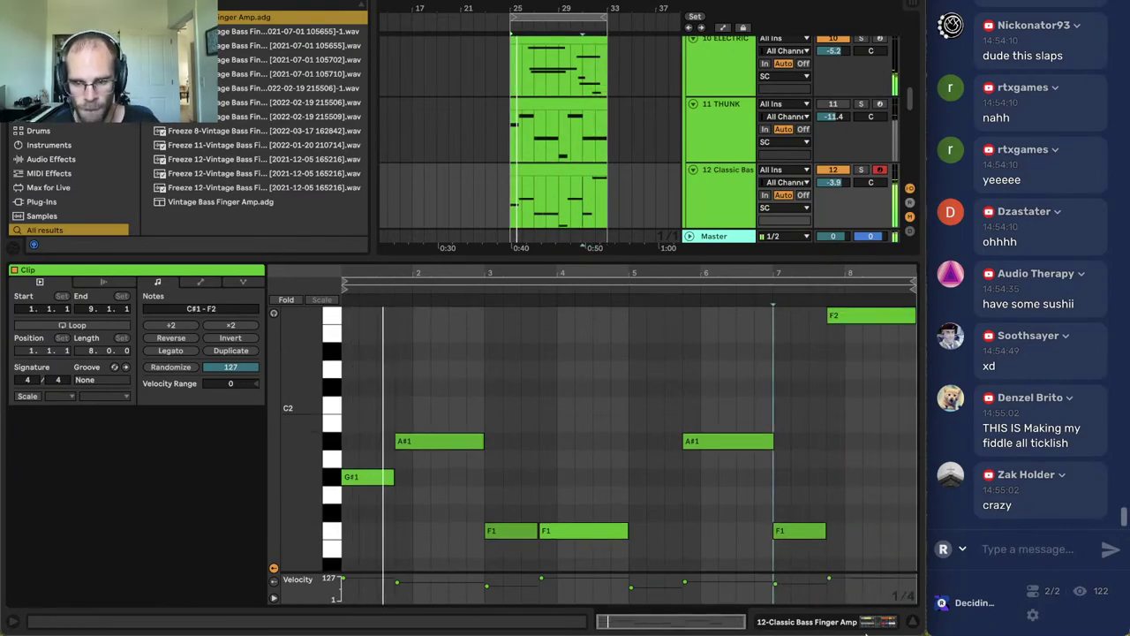
Copy the Arpeggiator from the THUNK track to the front of the Classic Bass chain, switched on, and set its gate to 85%.
key("shift+Tab")
left_click(721, 189)
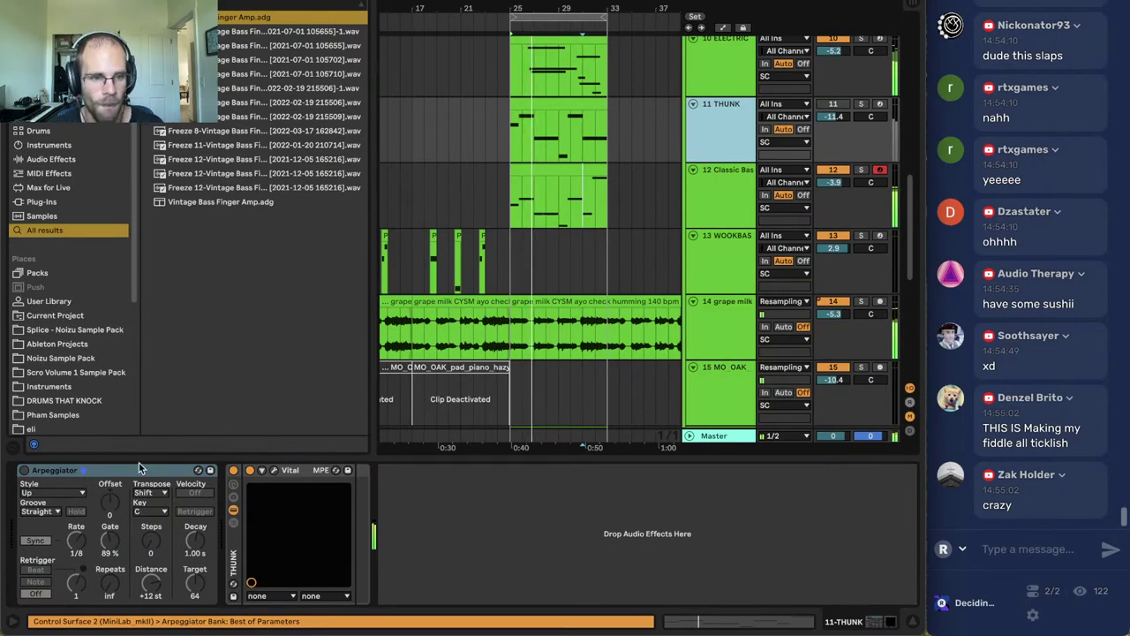
left_click(45, 508)
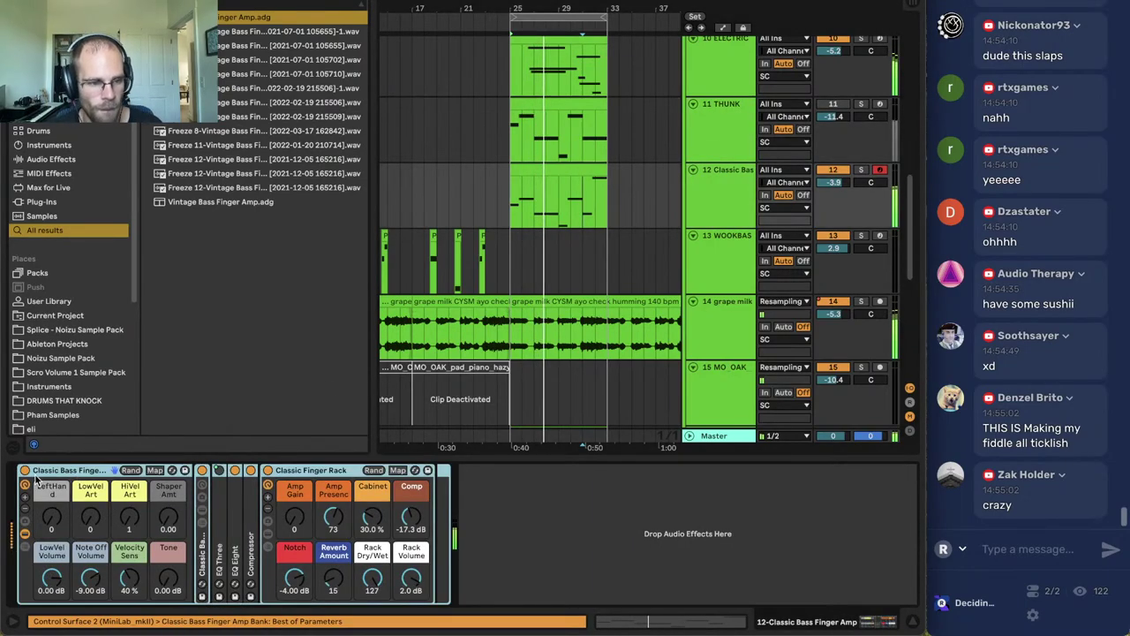
key("super+v")
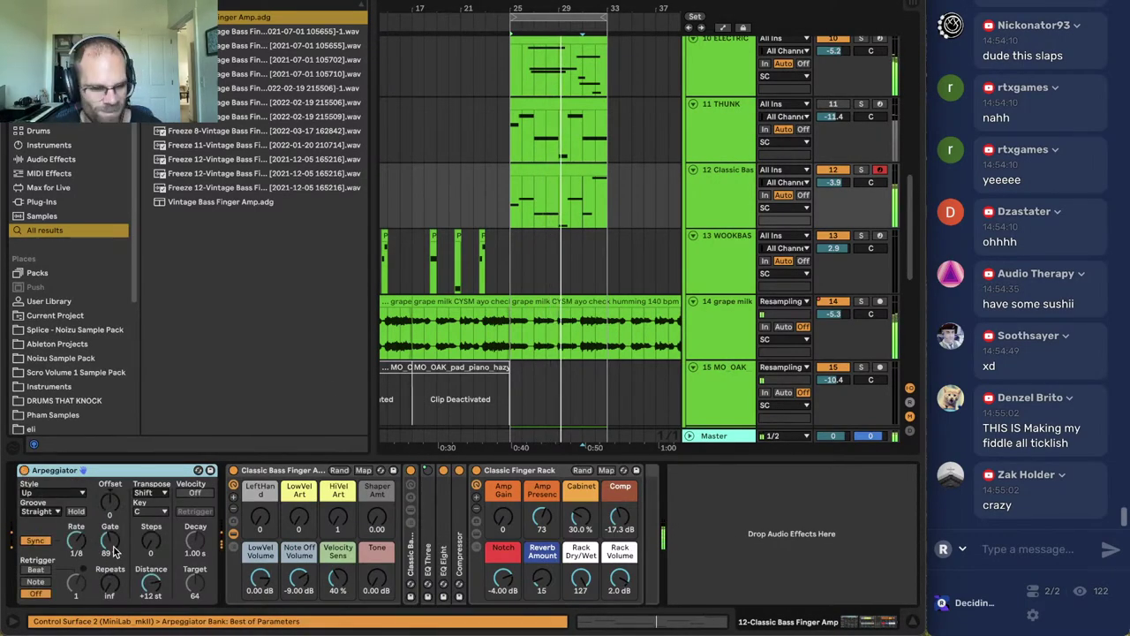
left_click_drag(111, 546, 111, 531)
Delete the F2 note from the Classic Bass clip and extend the F1 note at bar 7 to the clip's end.
left_click(717, 189)
double_click(560, 170)
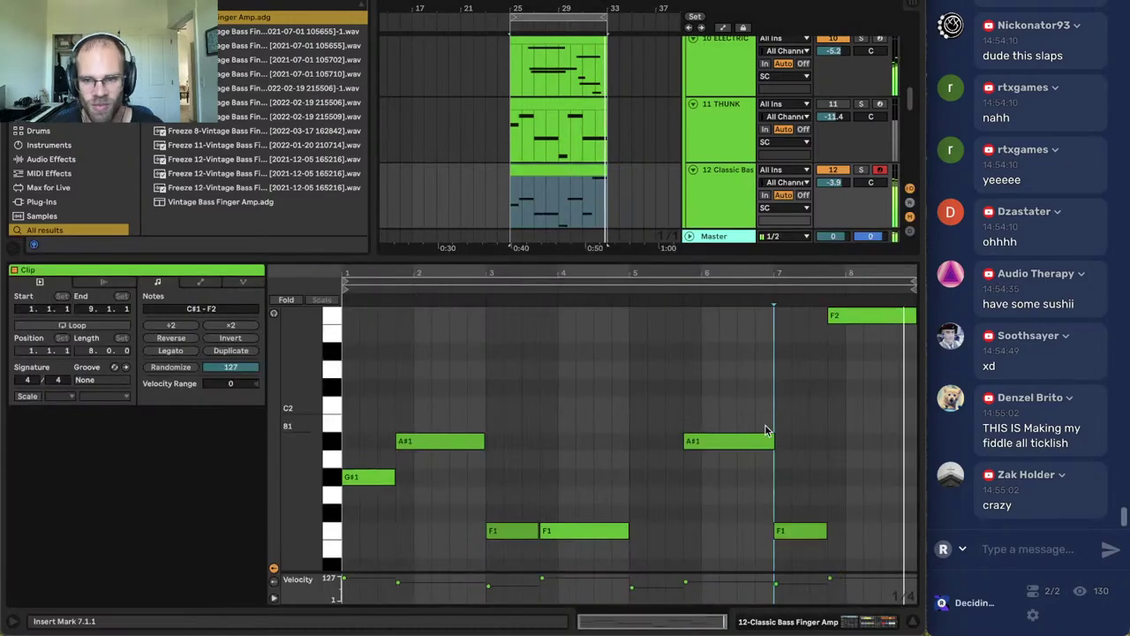
left_click(872, 320)
key("Delete")
left_click(825, 530)
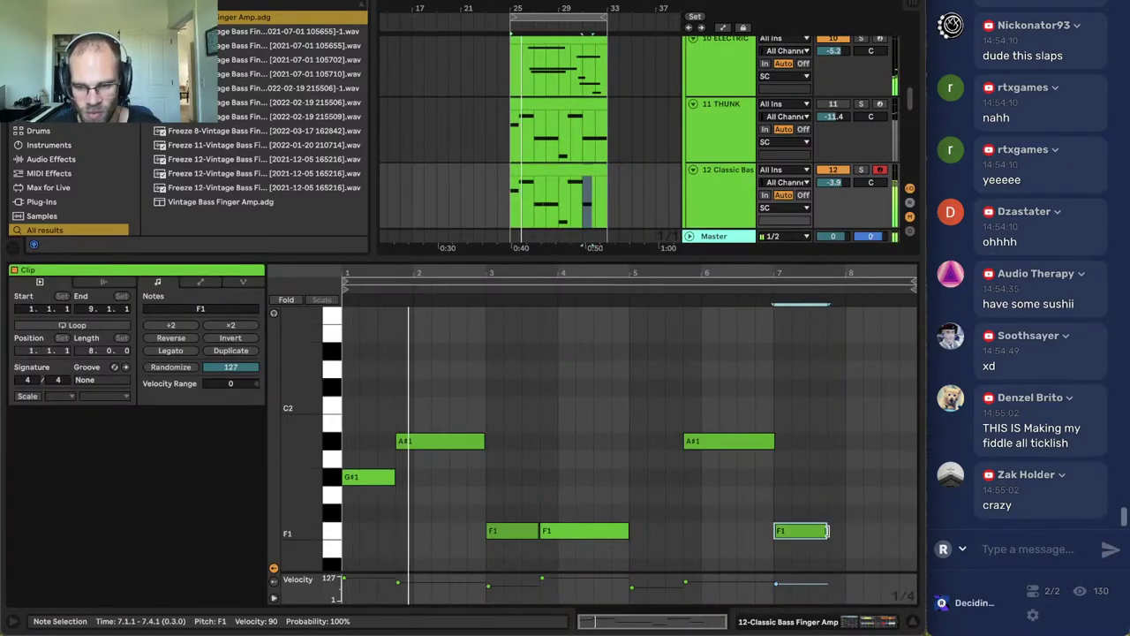
left_click_drag(824, 529, 913, 530)
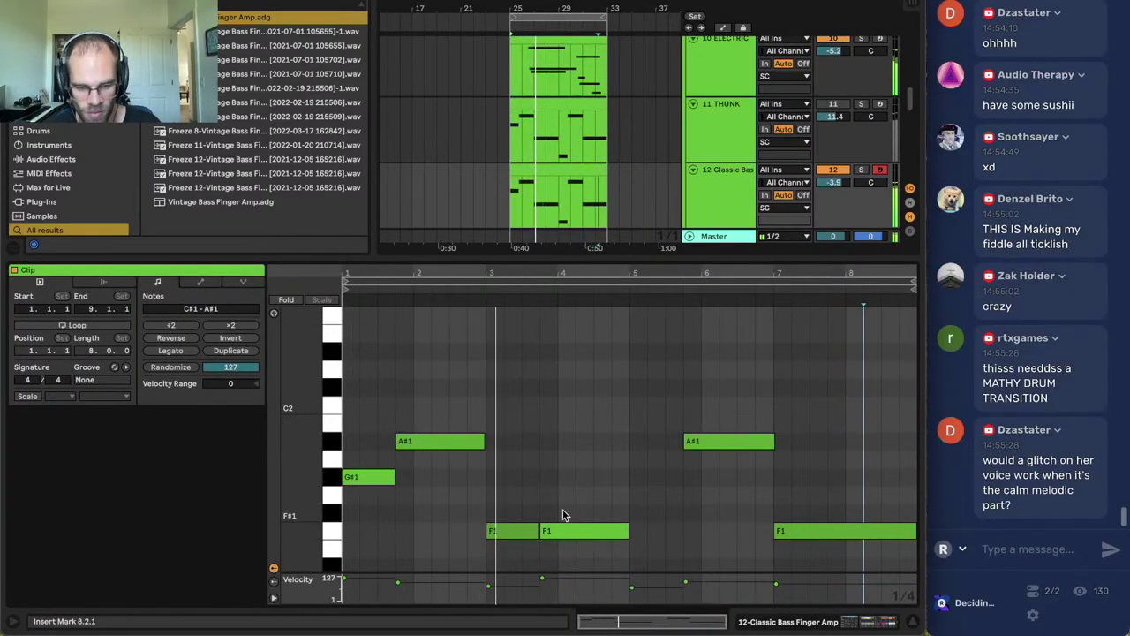
Set the velocity of all notes in the Classic Bass clip to 84 and return to the track's device chain.
key("ctrl+a")
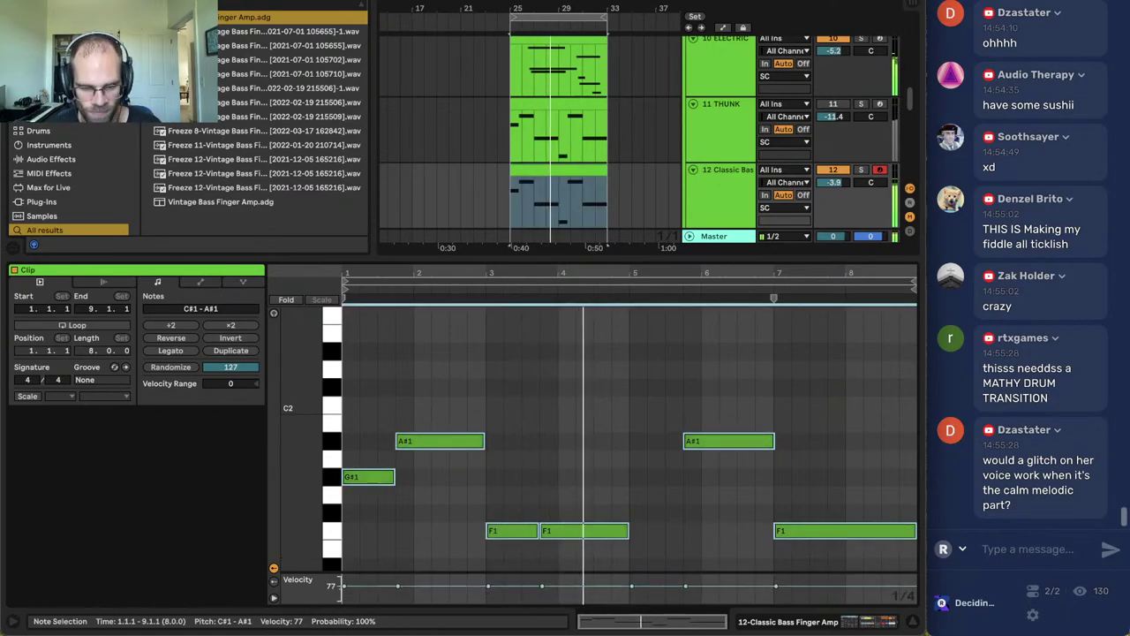
left_click(647, 495)
scroll(649, 493, "down", 3)
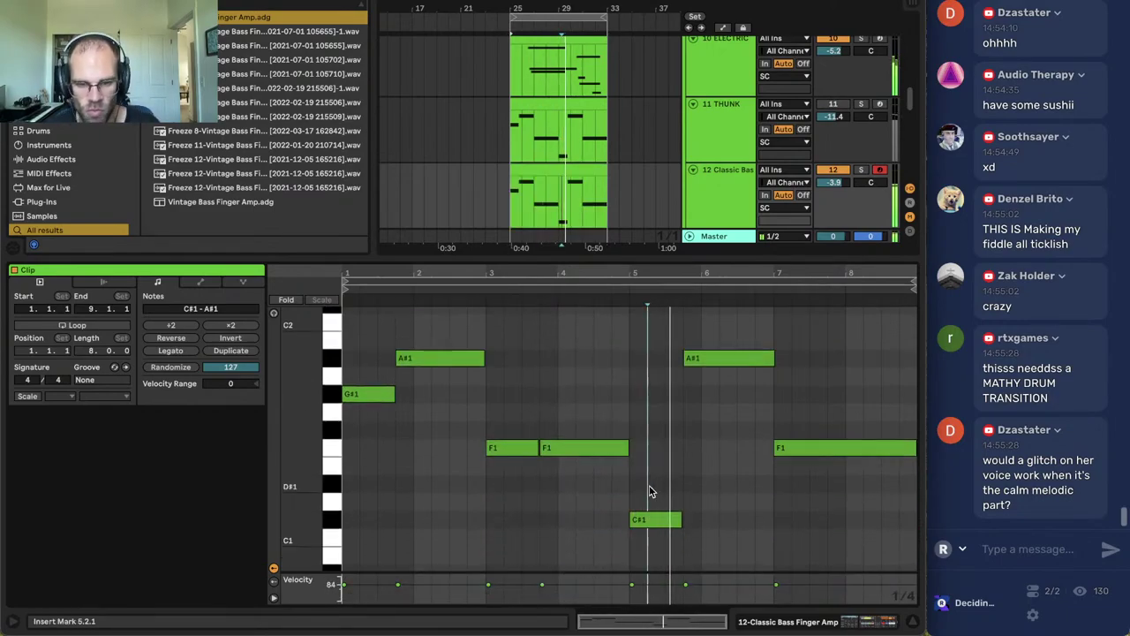
left_click(658, 488)
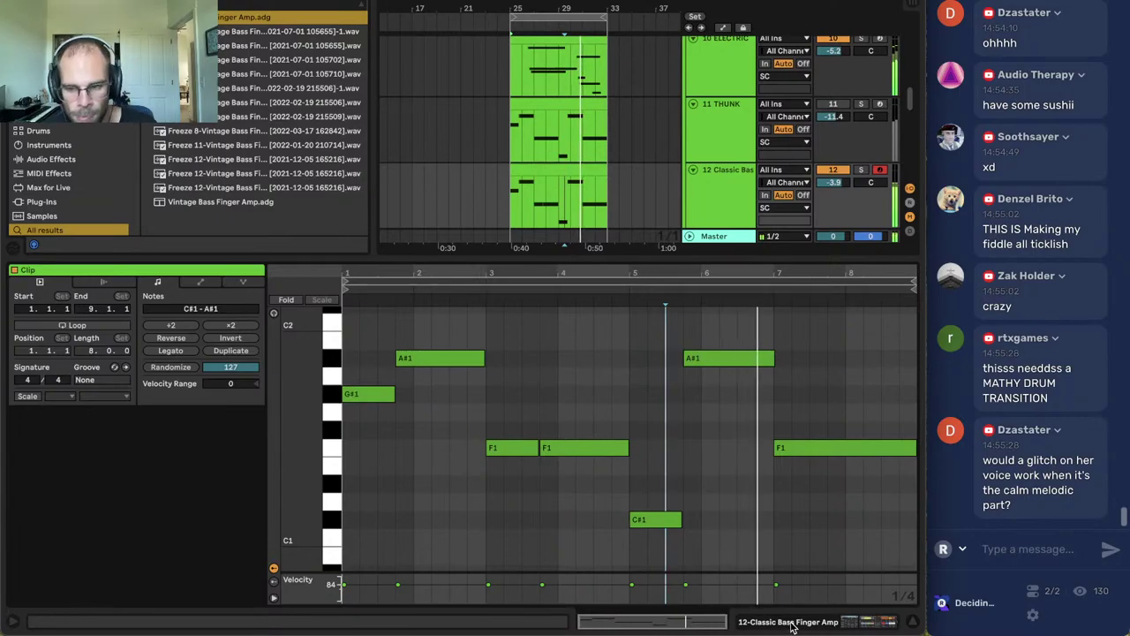
key("shift+Tab")
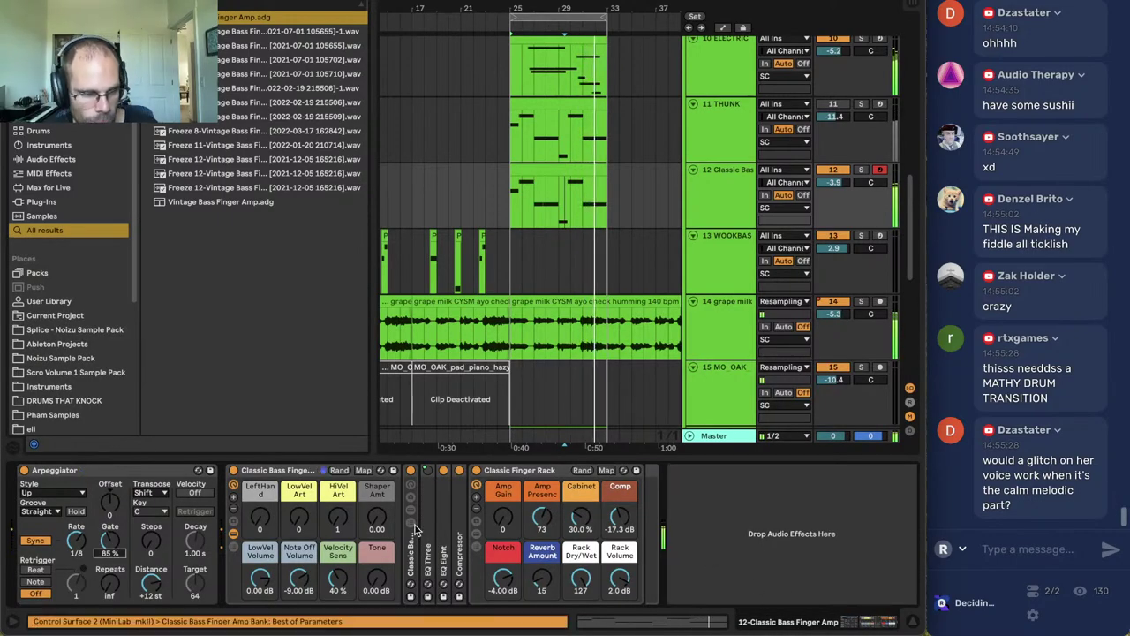
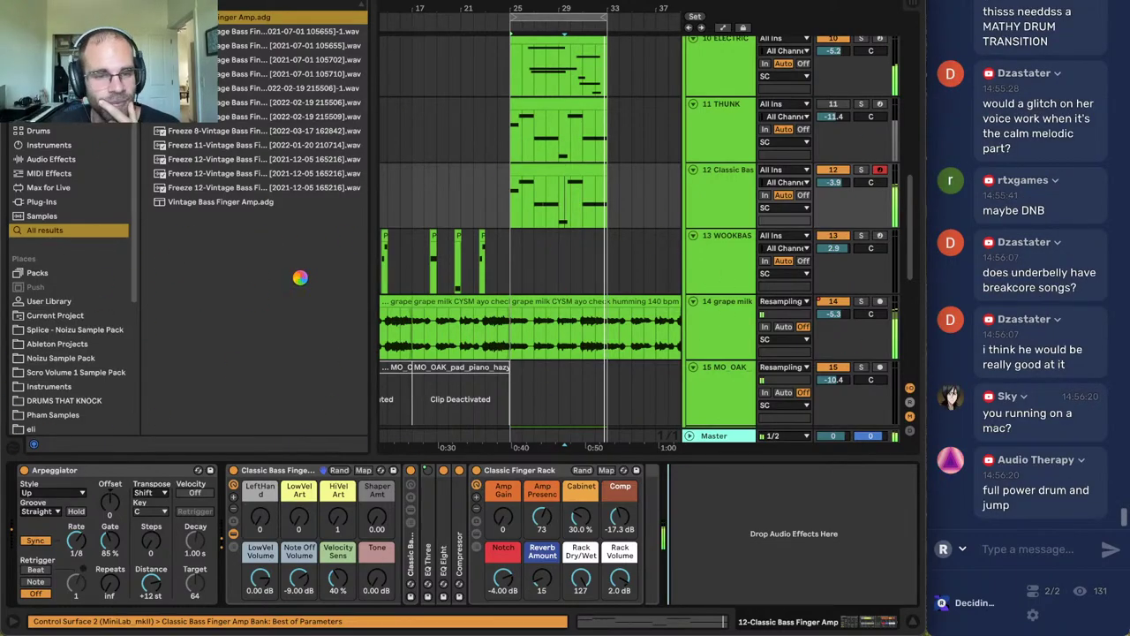
left_click(589, 393)
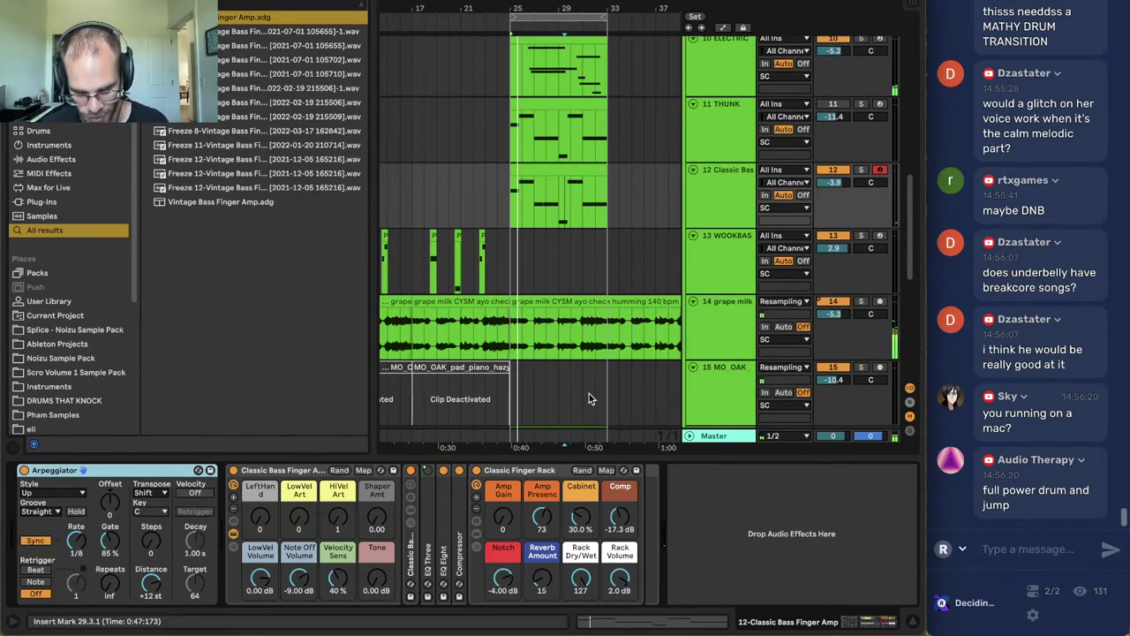
Save the Live set in the Ableton Projects folder as "OOO STREAM 6/29".
key("super+s")
left_click(604, 129)
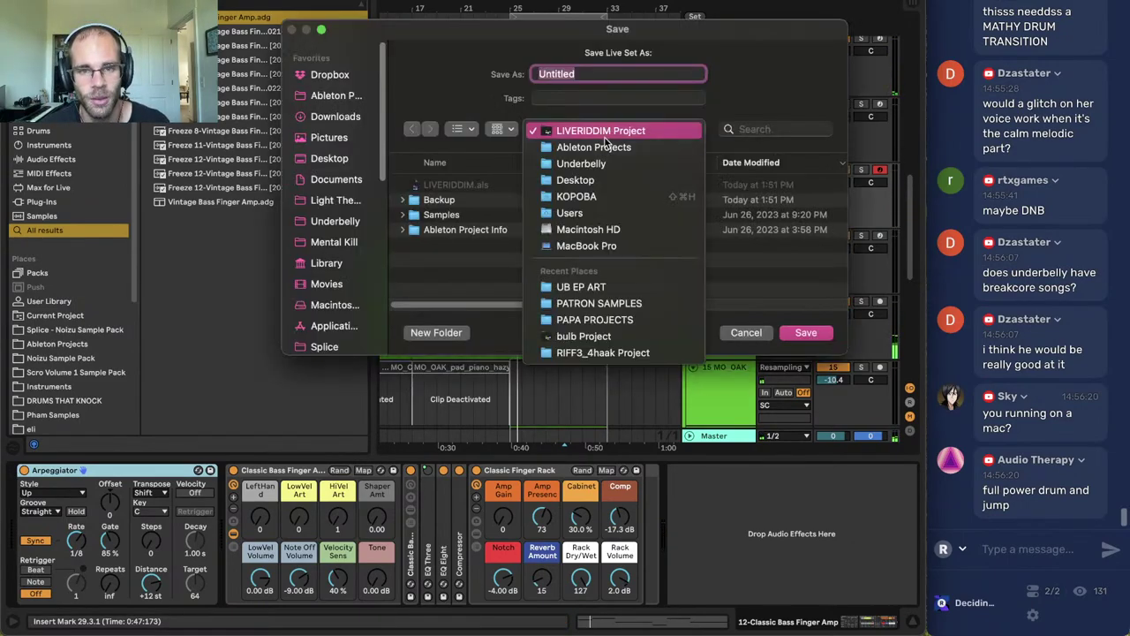
left_click(603, 148)
type("OOO ")
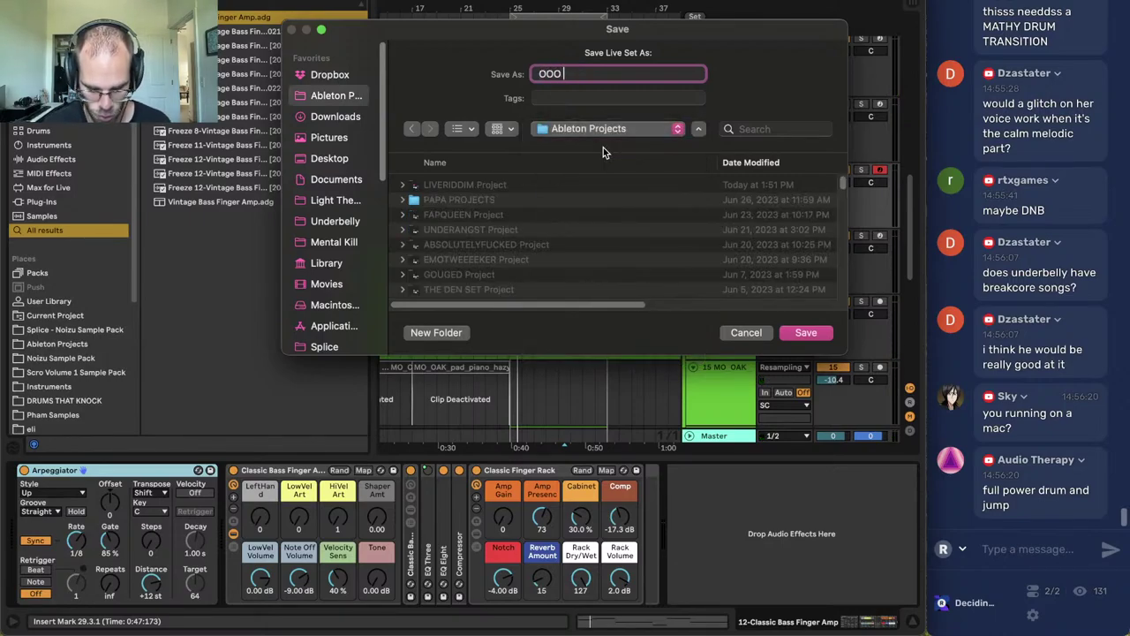
type("STREAM 6/29")
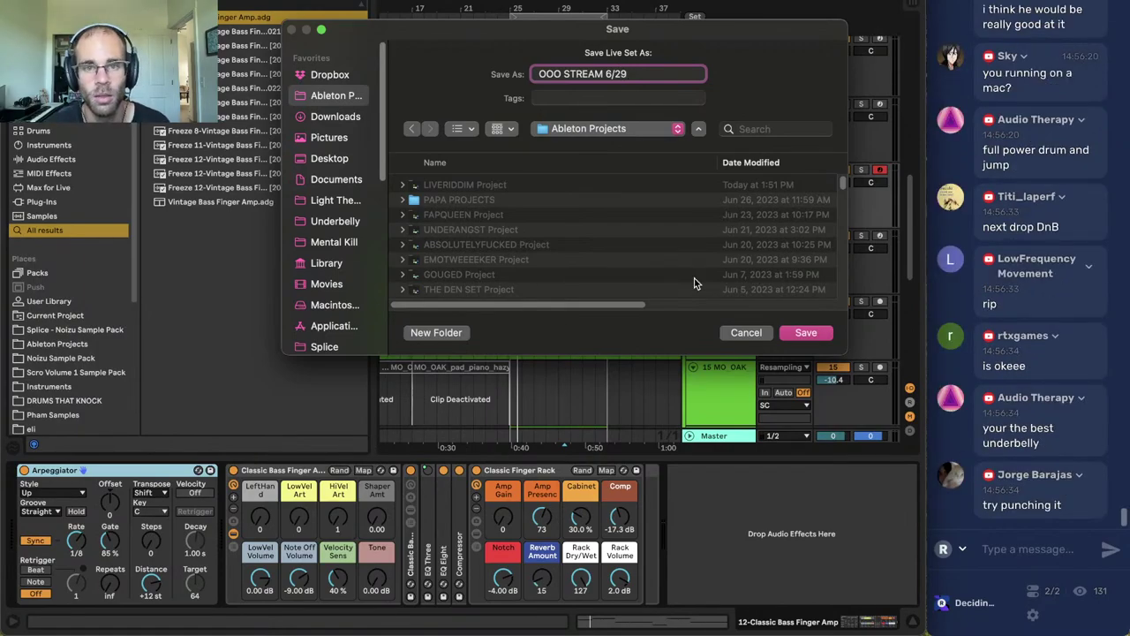
key("Return")
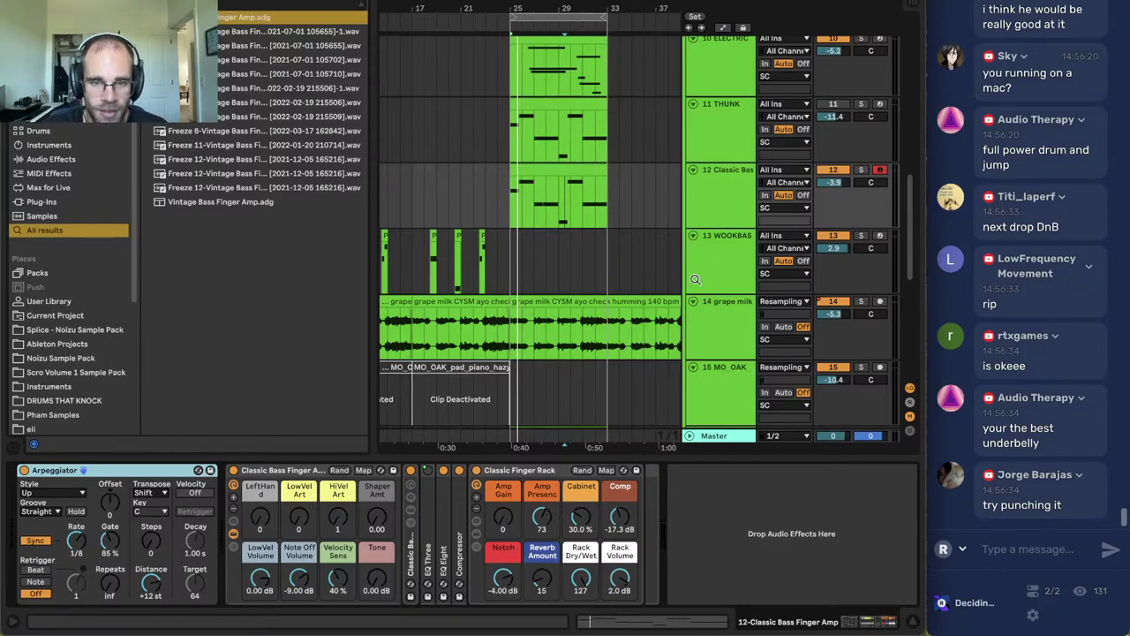
Switch off the Arpeggiator on the Classic Bass track, close the browser and play the arrangement from the start.
left_click(739, 199)
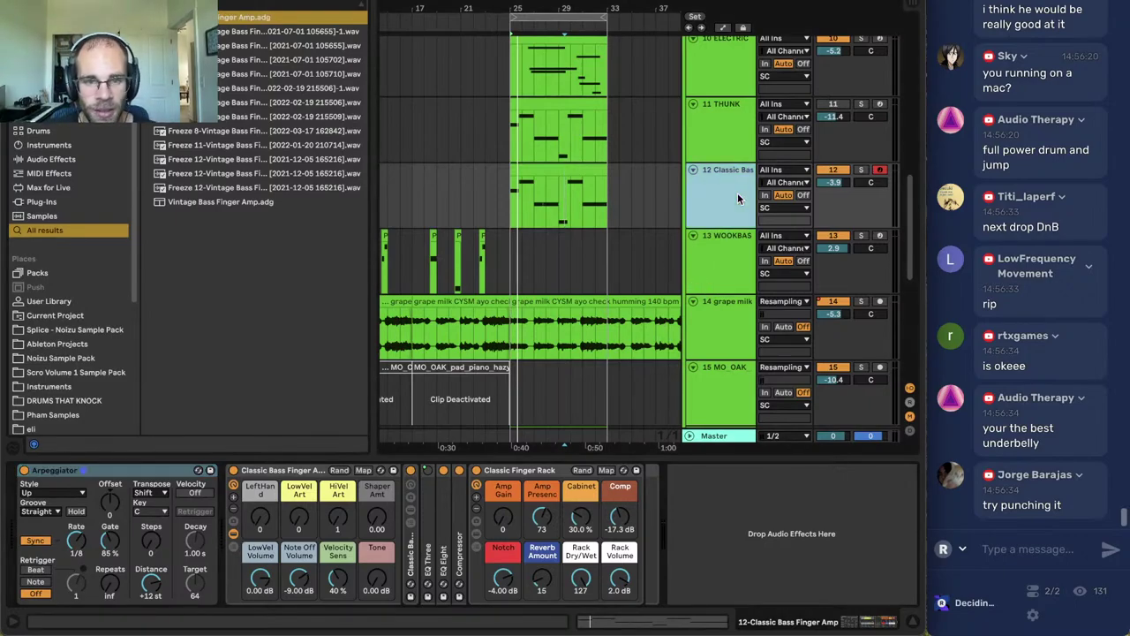
left_click(23, 472)
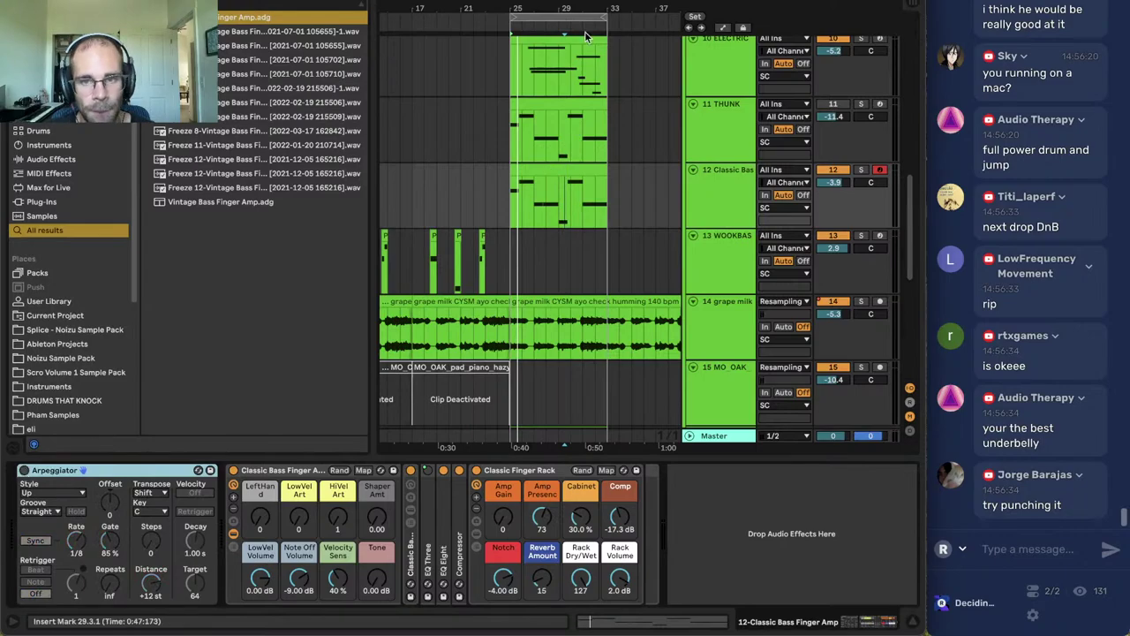
left_click(391, 24)
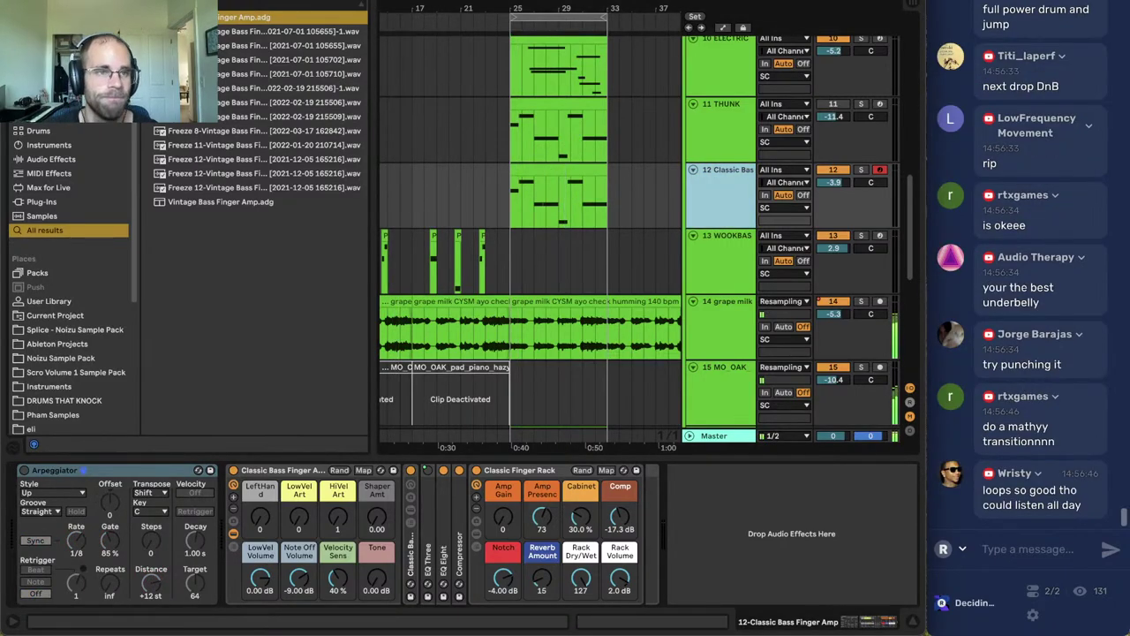
left_click(13, 7)
scroll(265, 265, "left", 5)
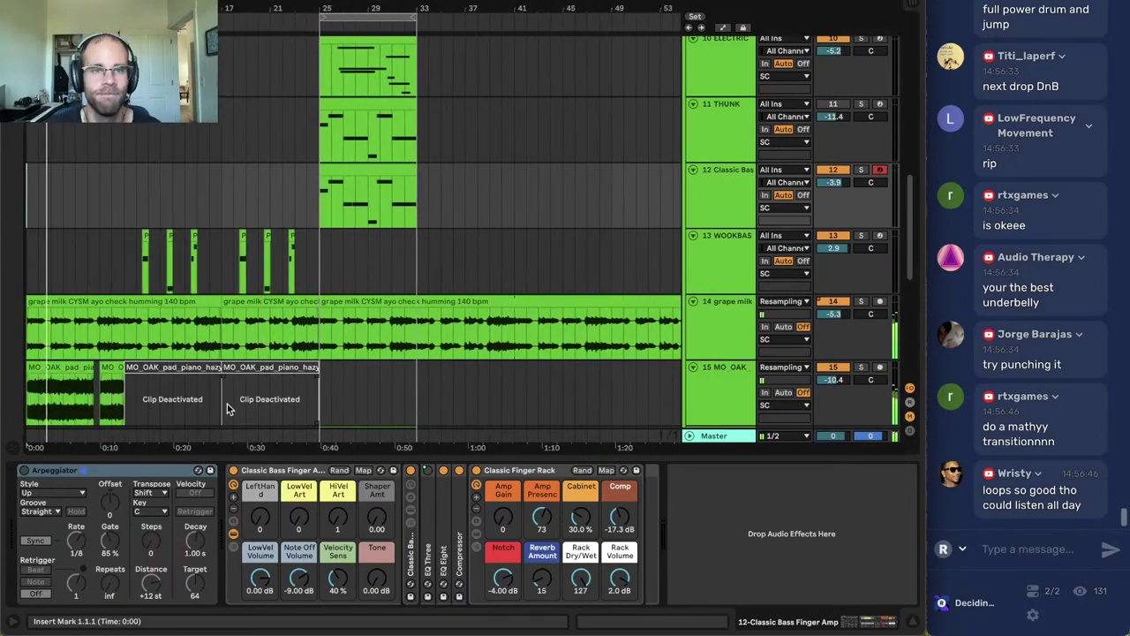
Freeze the Classic Bass track.
left_click(159, 256)
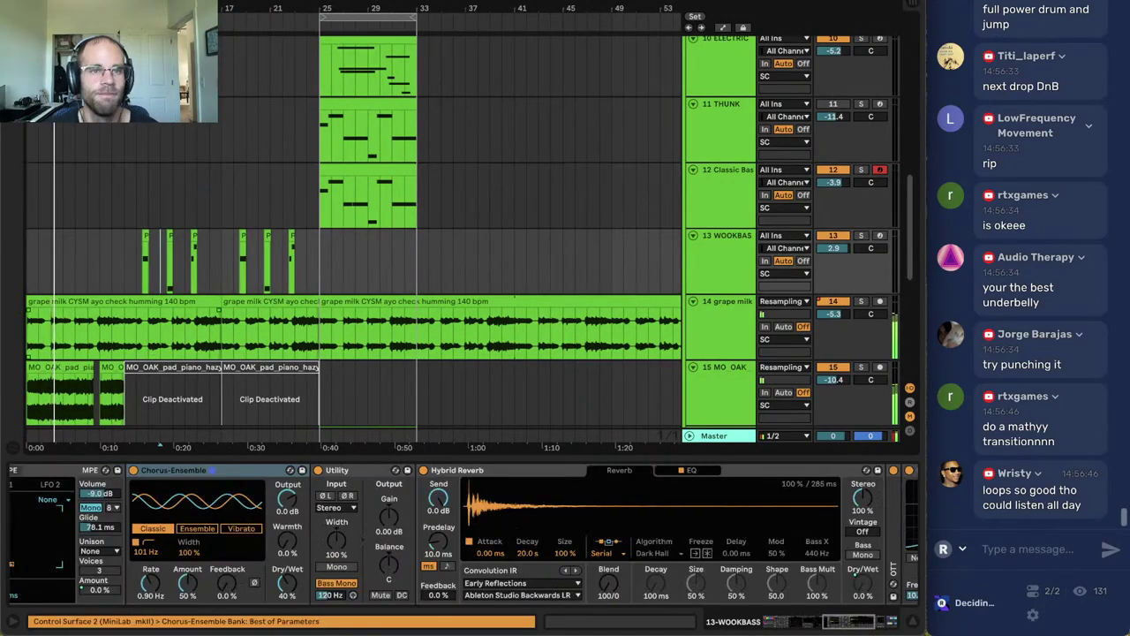
left_click(269, 104)
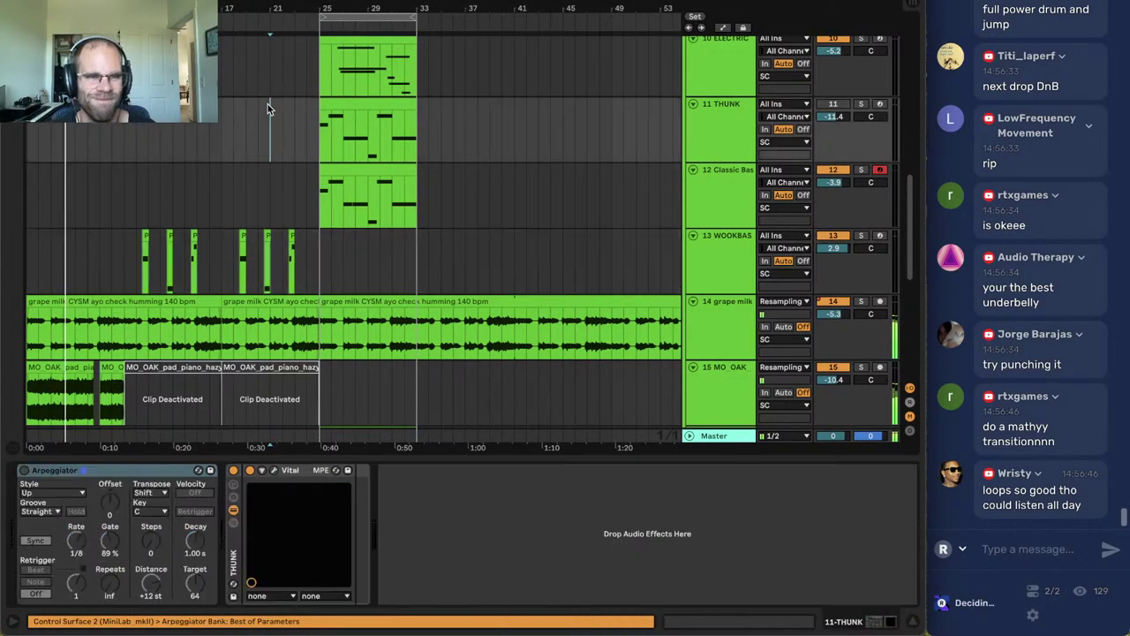
left_click(739, 196)
left_click(714, 439)
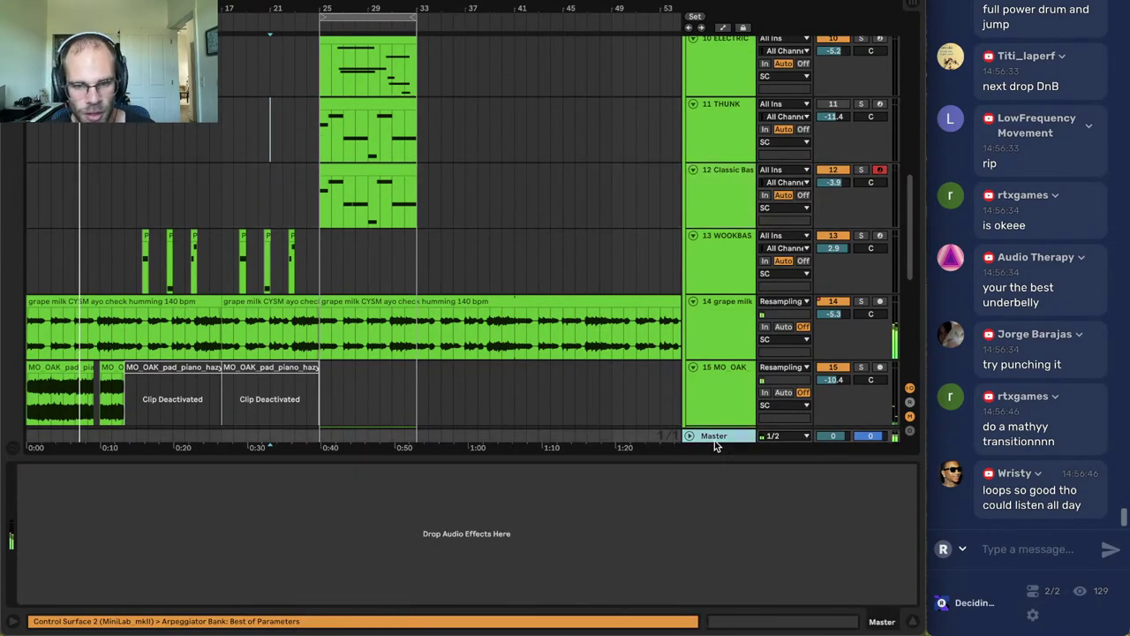
right_click(719, 208)
left_click(755, 300)
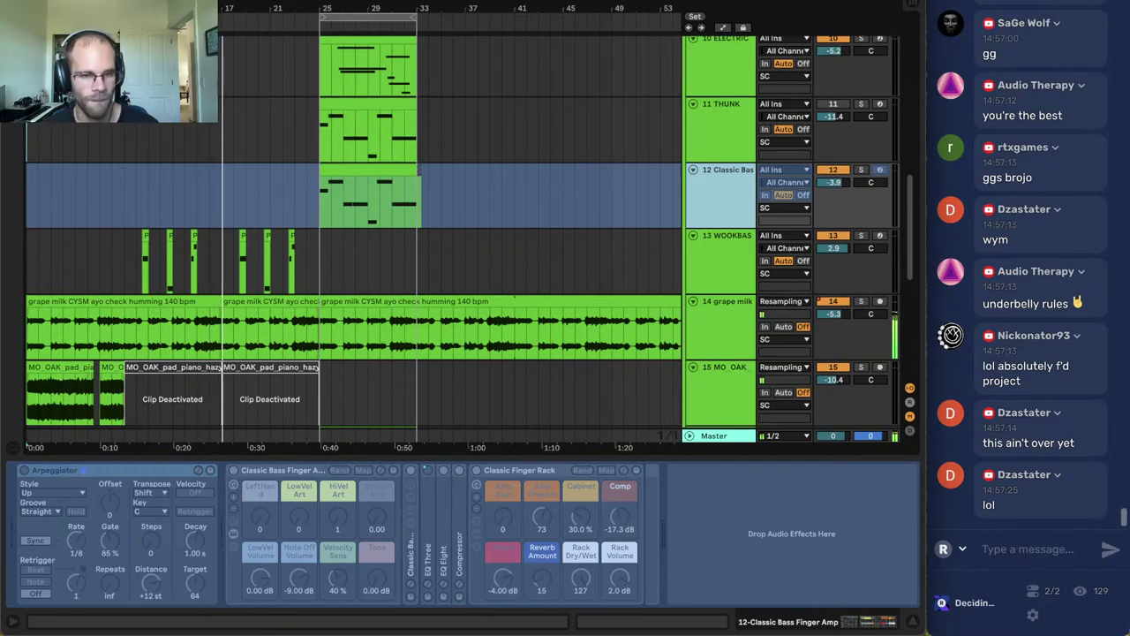
Extend the first grape milk vocal clip over the grape milk clips that follow it.
left_click_drag(222, 301, 880, 328)
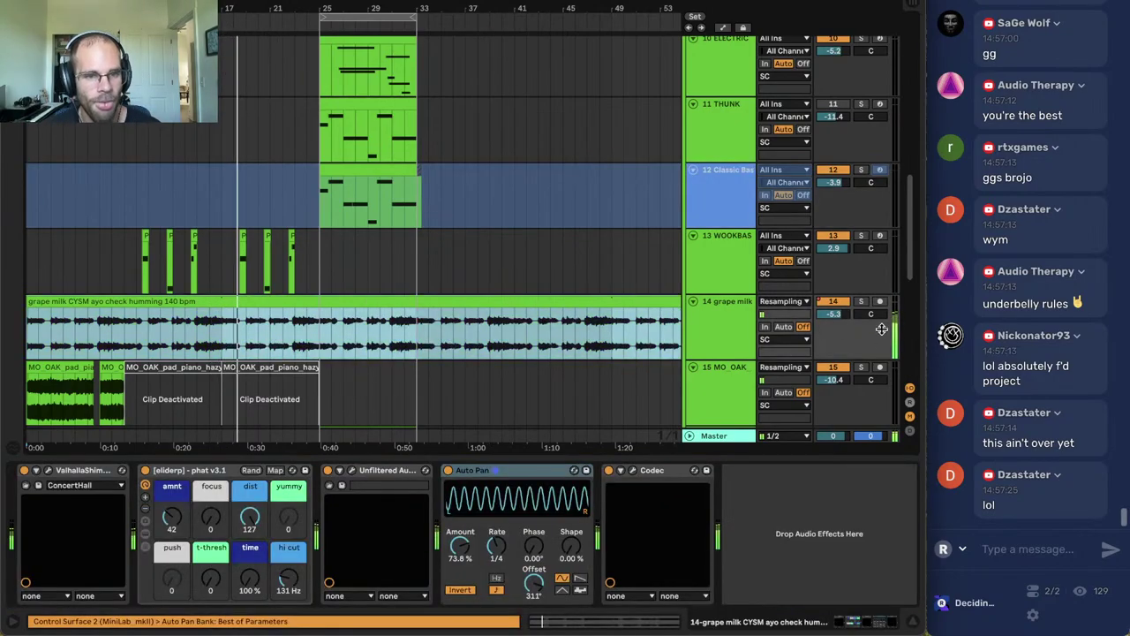
left_click(328, 266)
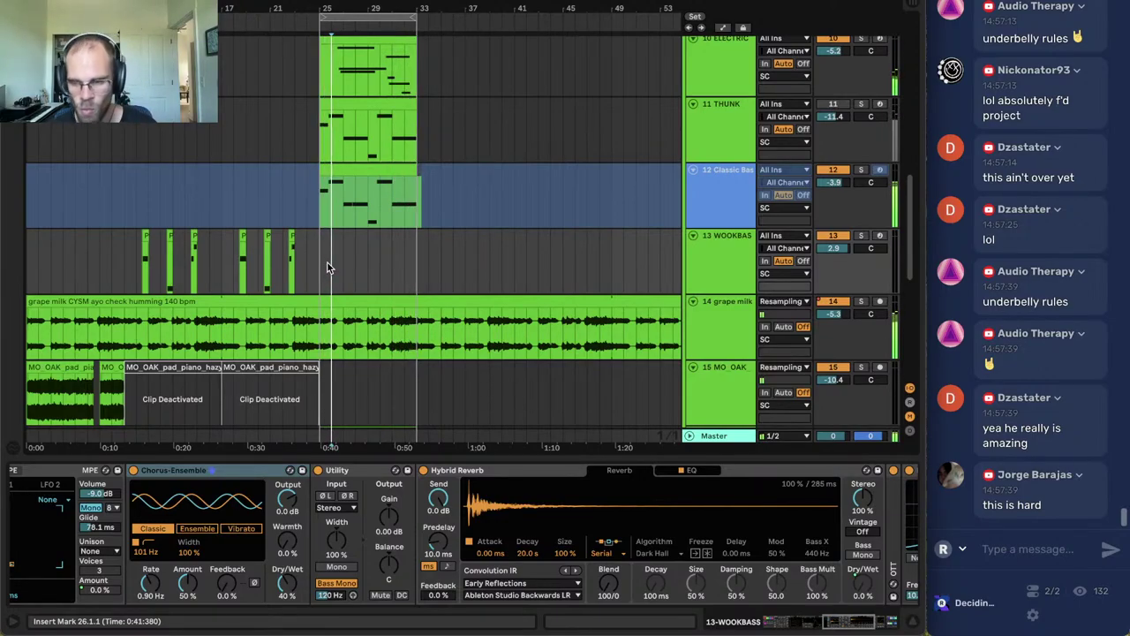
left_click(160, 130)
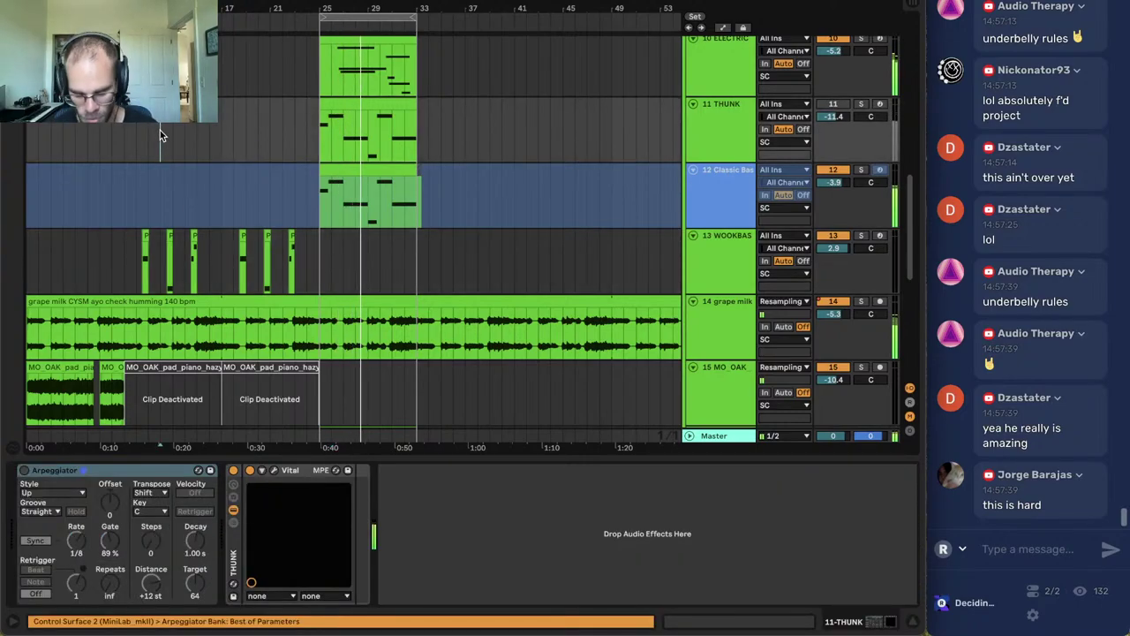
Insert a new MIDI track below Classic Bass and load DK KIT onto it.
left_click(710, 180)
key("ctrl+shift+t")
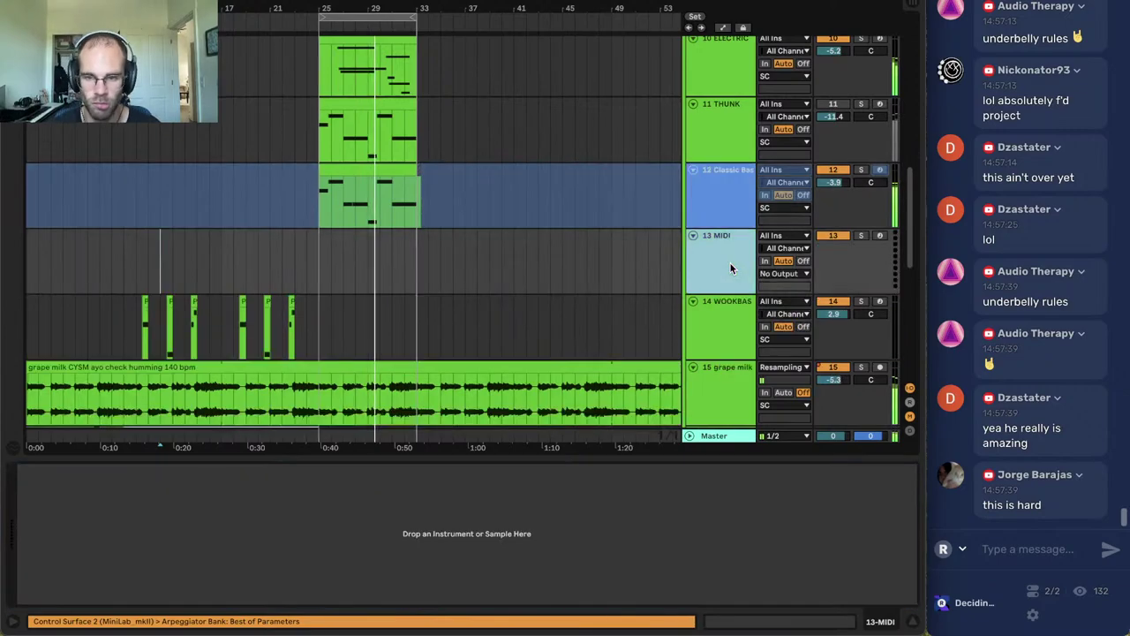
key("ctrl+alt+b")
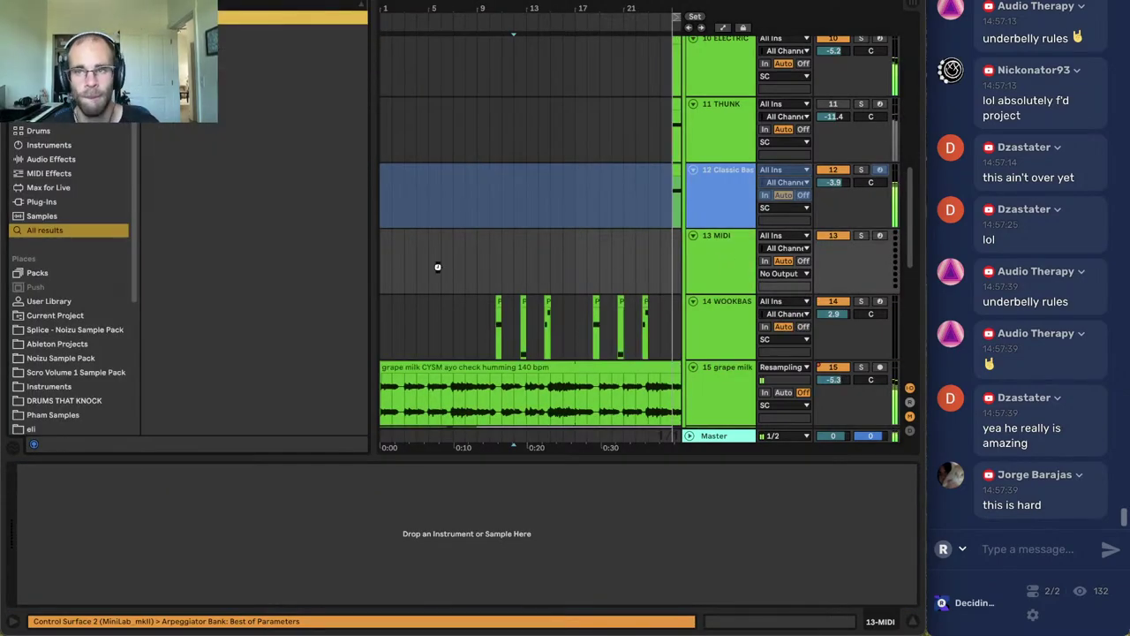
double_click(437, 266)
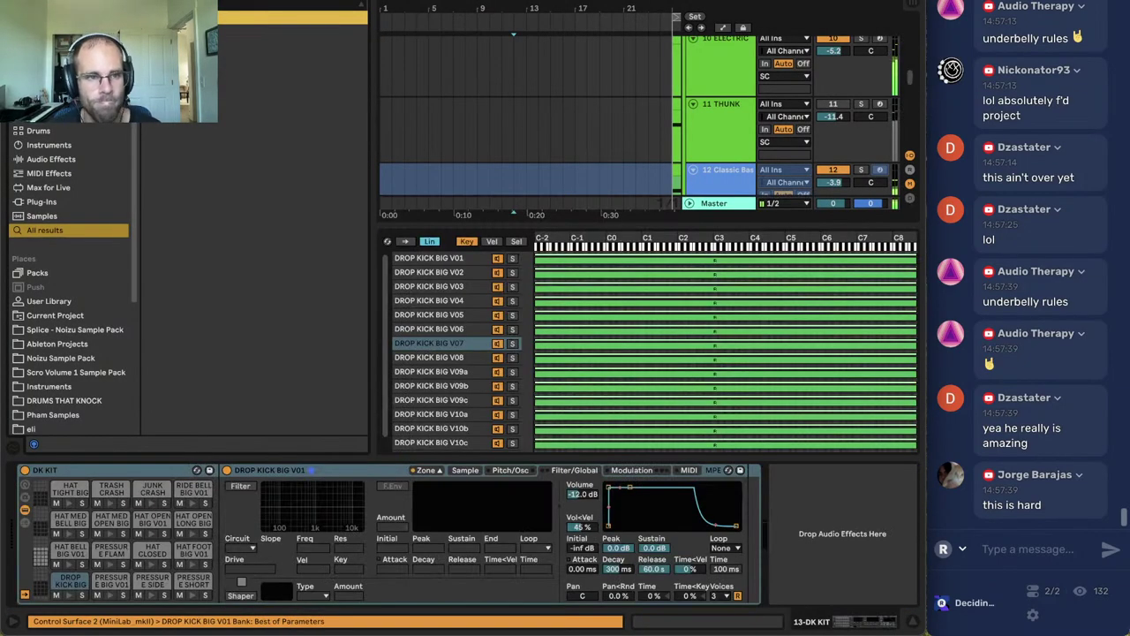
key("ctrl+alt+b")
Create an empty eight-bar MIDI clip on the DK KIT track from bar 25 to bar 33.
left_click_drag(308, 177, 399, 192)
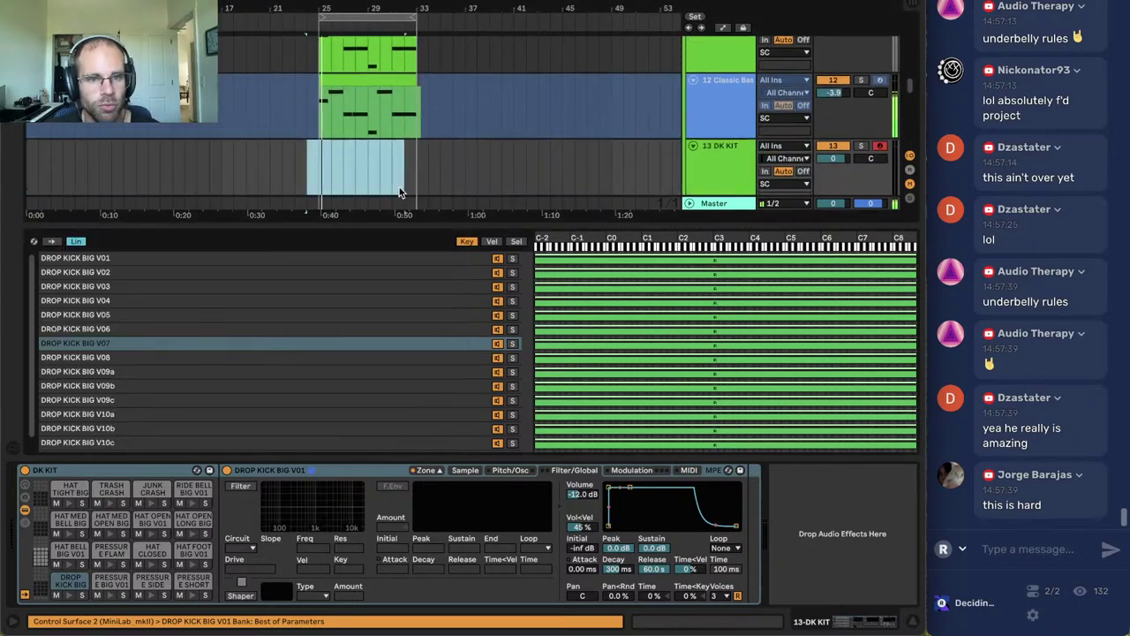
left_click_drag(320, 160, 417, 145)
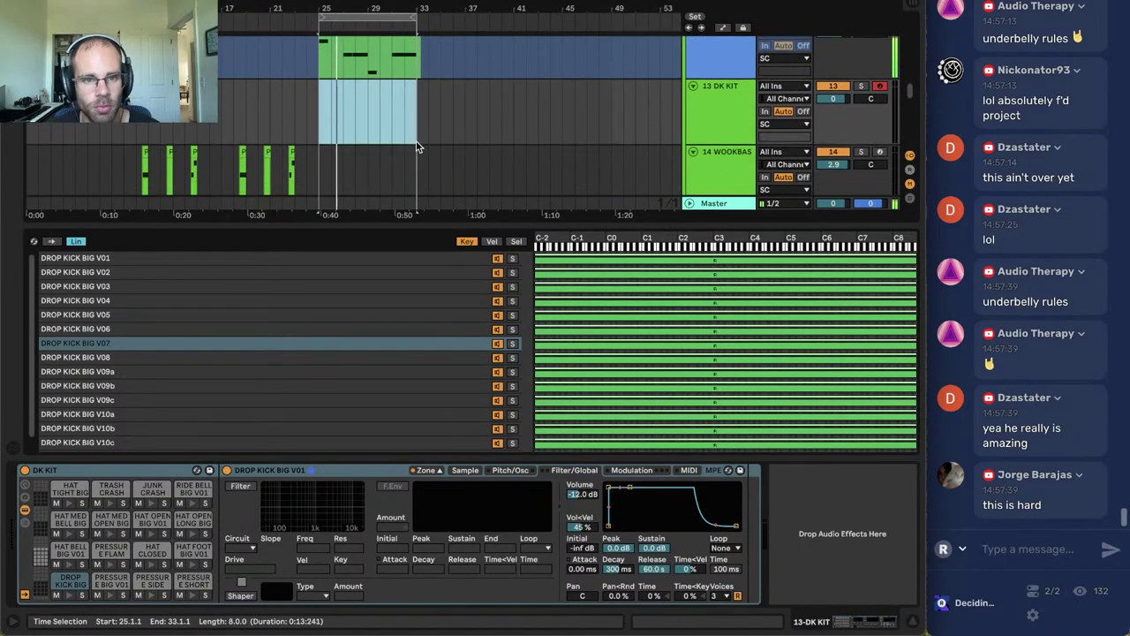
key("ctrl+shift+m")
Add DROP KICK BIG V01 notes at 1.1 and 1.2 in the drum clip.
left_click(406, 562)
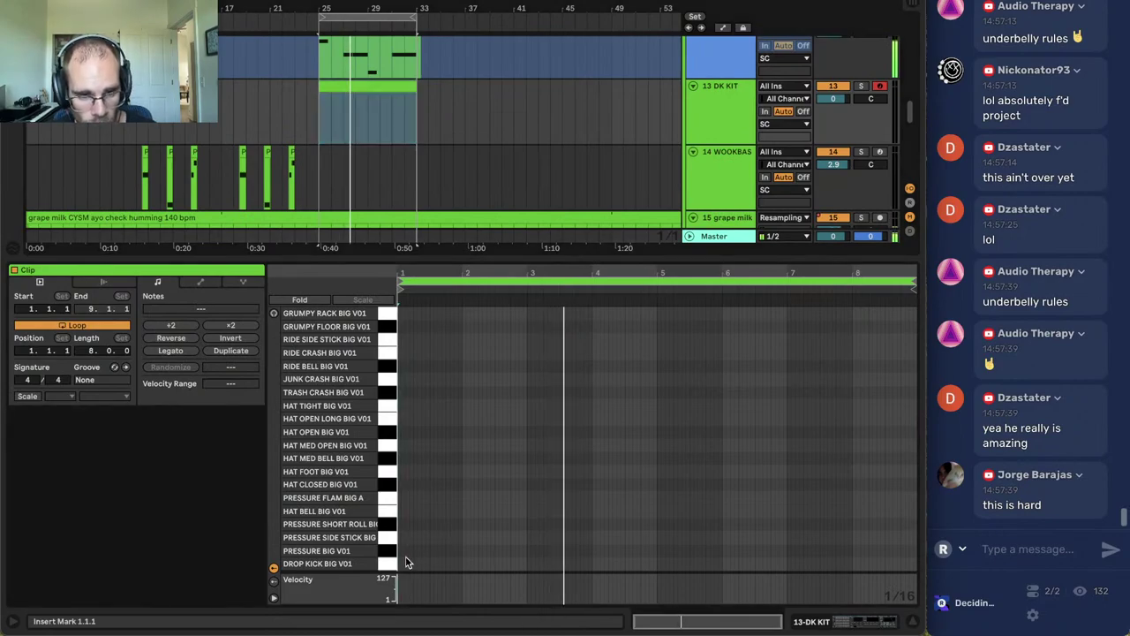
double_click(398, 566)
key("space")
key("space")
key("space")
key("space")
left_click_drag(424, 276, 450, 347)
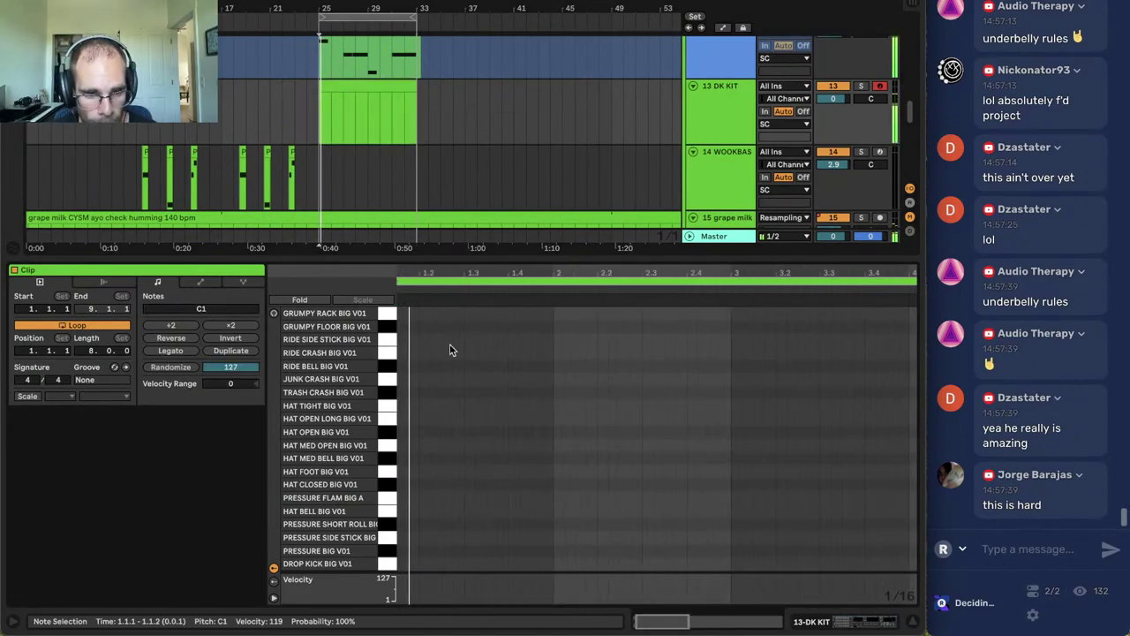
scroll(423, 512, "left", 1)
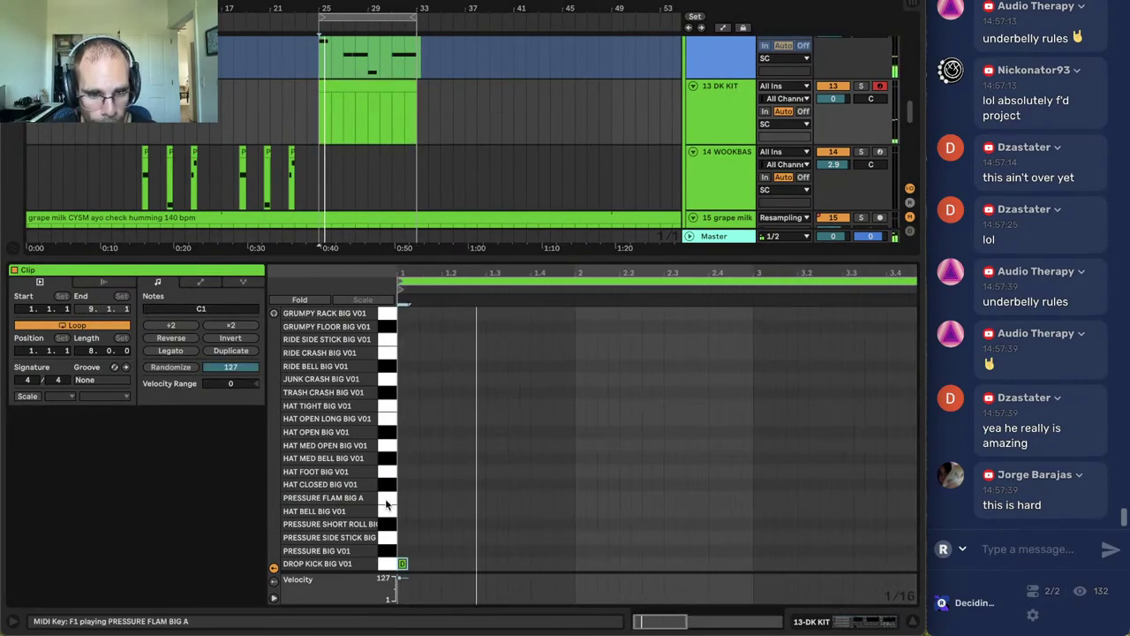
double_click(447, 564)
Add a PRESSURE SIDE STICK BIG note at 1.3 and move it to the PRESSURE BIG V01 row.
double_click(491, 537)
left_click(509, 554)
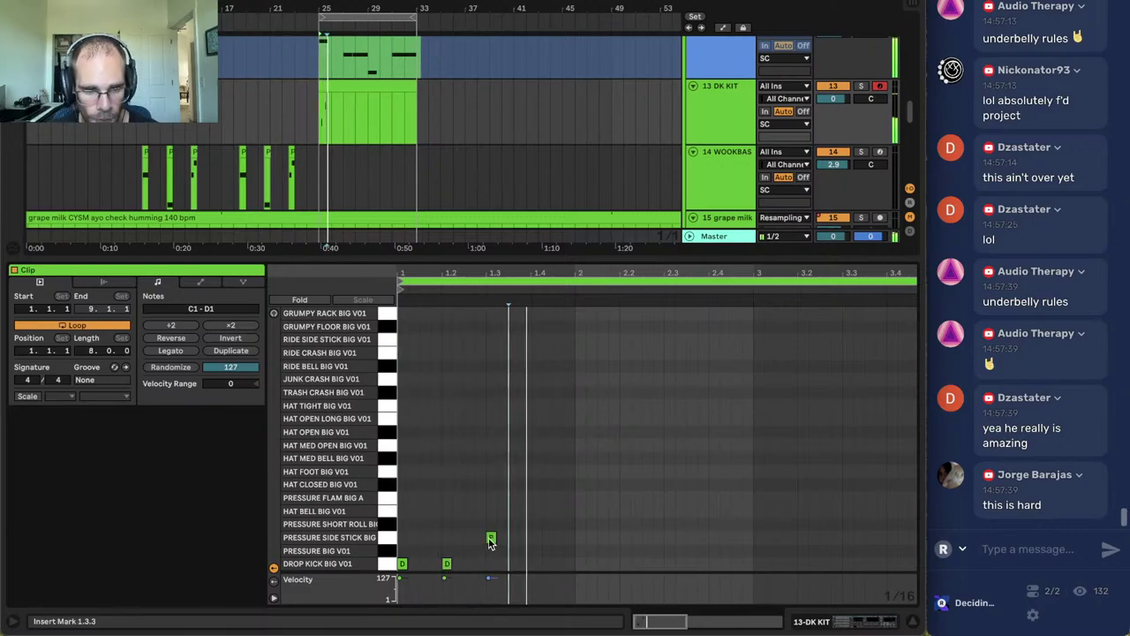
key("space")
key("space")
left_click(515, 556)
mouse_move(490, 539)
left_mouse_down()
mouse_move(491, 526)
mouse_move(491, 562)
mouse_move(491, 551)
left_mouse_up()
key("space")
key("space")
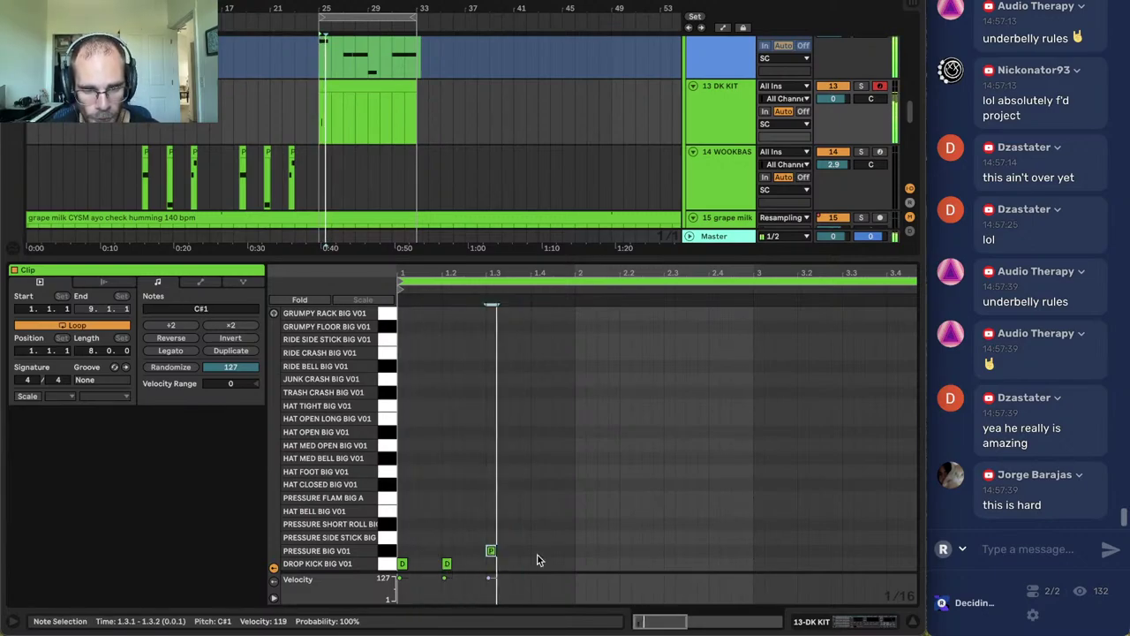
Add snares at 1.4.3 and 2.3 and a kick at 2.2, and duplicate the two-bar pattern into bars 3 and 4.
double_click(558, 550)
double_click(623, 563)
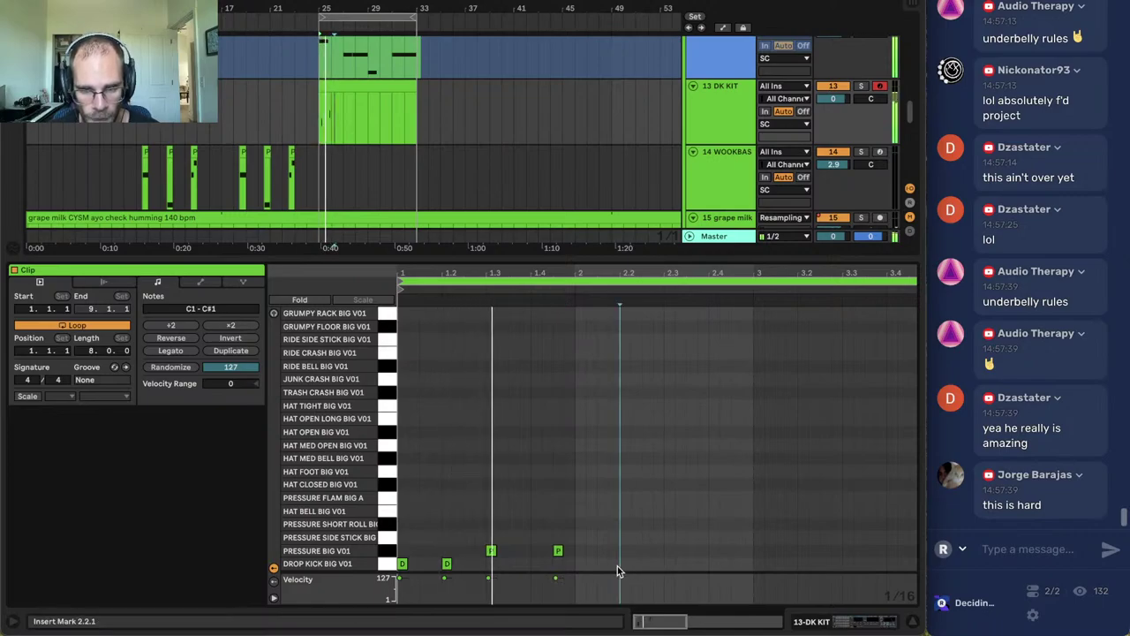
double_click(667, 550)
left_click(749, 563)
left_click_drag(749, 563, 399, 545)
key("super+d")
double_click(599, 273)
left_click(555, 371)
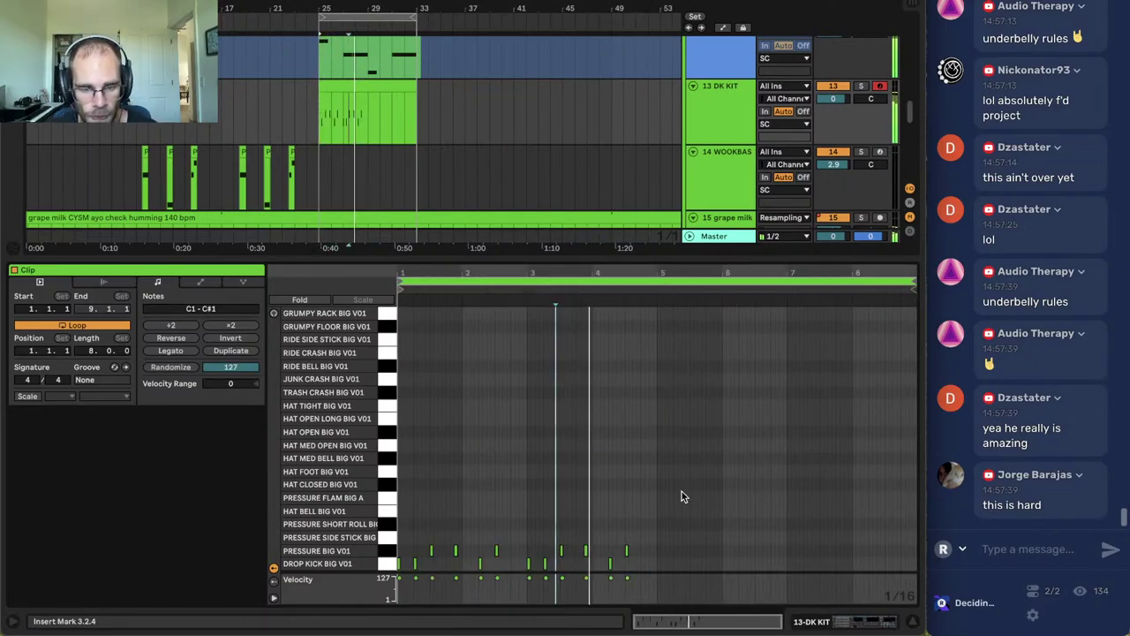
Shorten the drum clip's loop to four bars, ending at 5.1.1.
left_click_drag(912, 276, 662, 280)
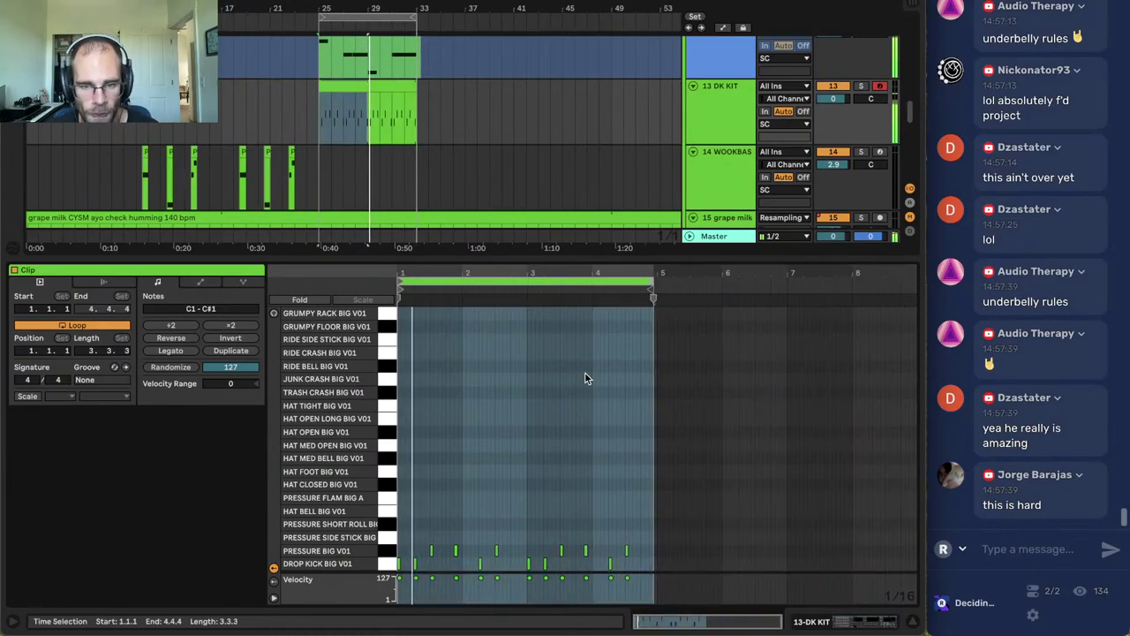
left_click(454, 430)
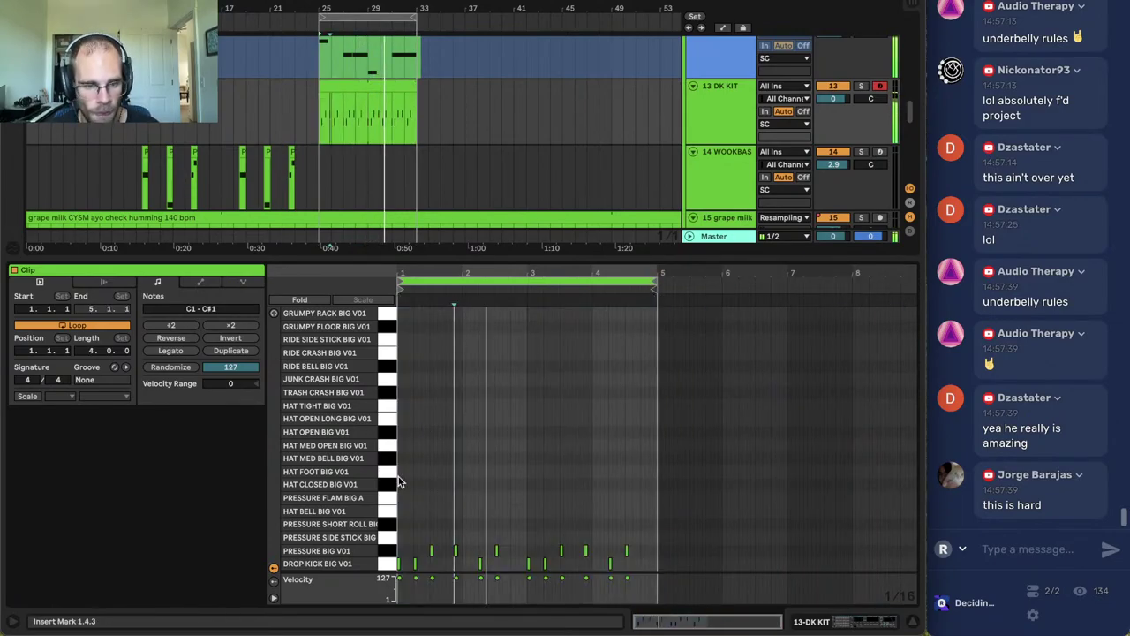
left_click_drag(402, 273, 403, 325)
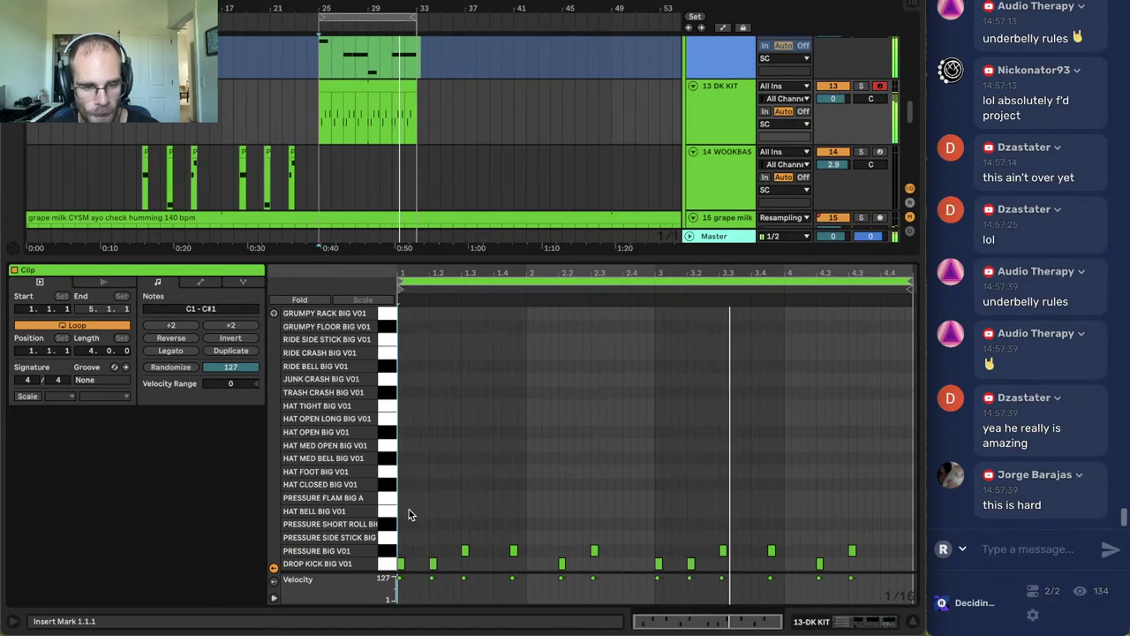
Add HAT BELL BIG V01 notes at 1.1 and 1.2 and transpose both up to the HAT TIGHT BIG V01 row.
double_click(425, 511)
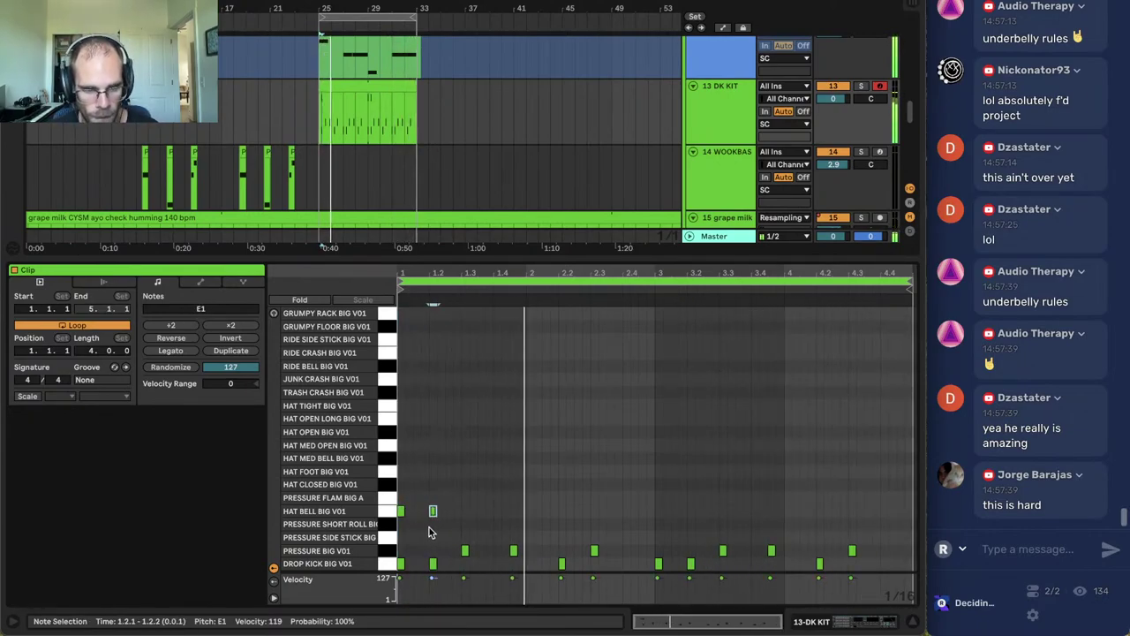
left_click(393, 515)
key("Up")
key("Up")
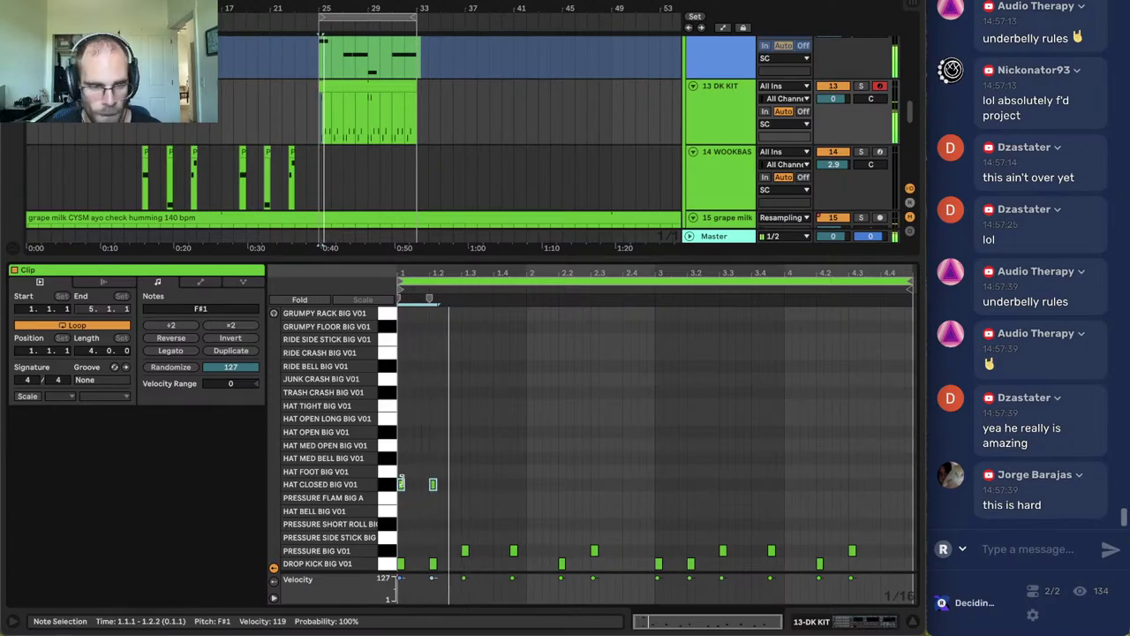
key("Up")
key("Up")
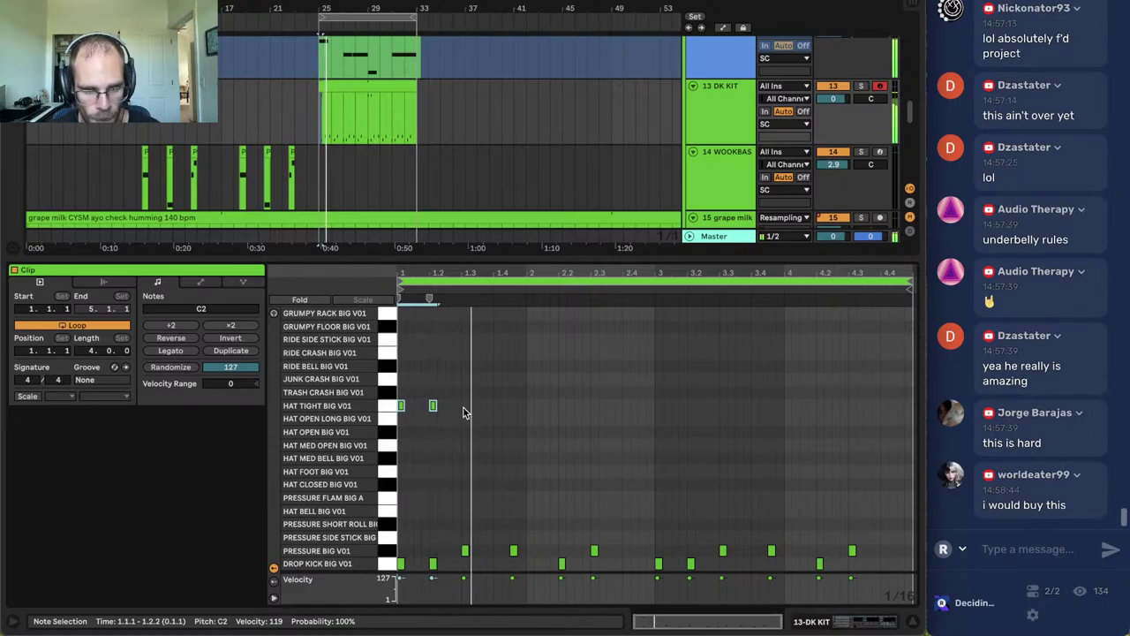
Duplicate the pair of tight hat notes repeatedly to place a hat on every beat of the four bars.
key("ctrl+d")
key("ctrl+d")
key("ctrl+d")
key("ctrl+d")
key("ctrl+d")
key("ctrl+d")
key("ctrl+d")
left_click(623, 490)
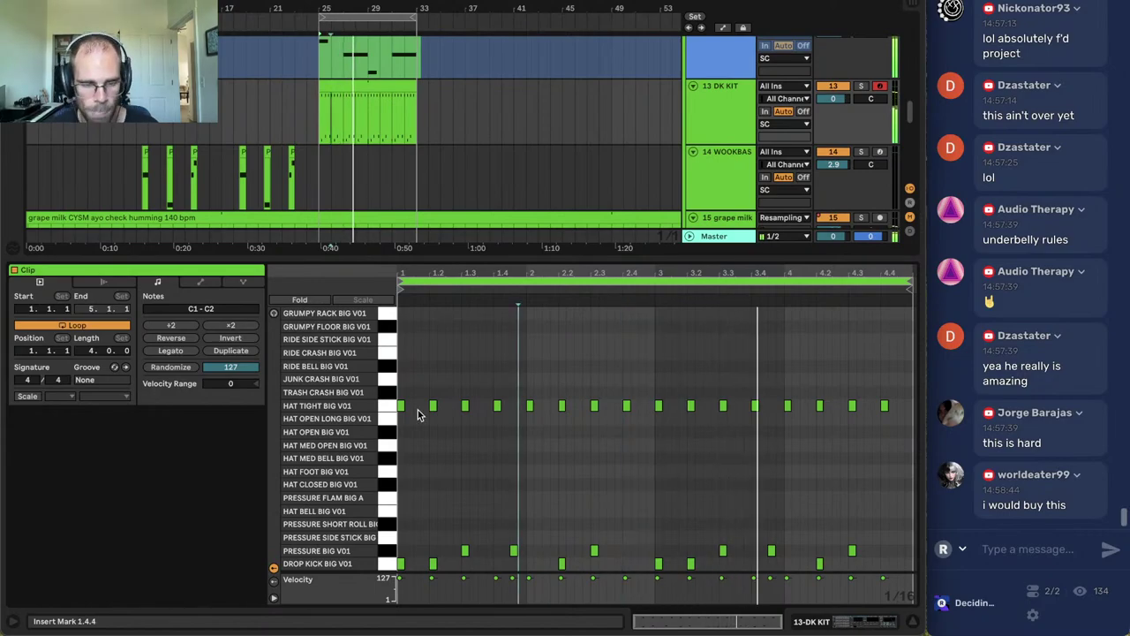
left_click(392, 406)
key("ctrl+d")
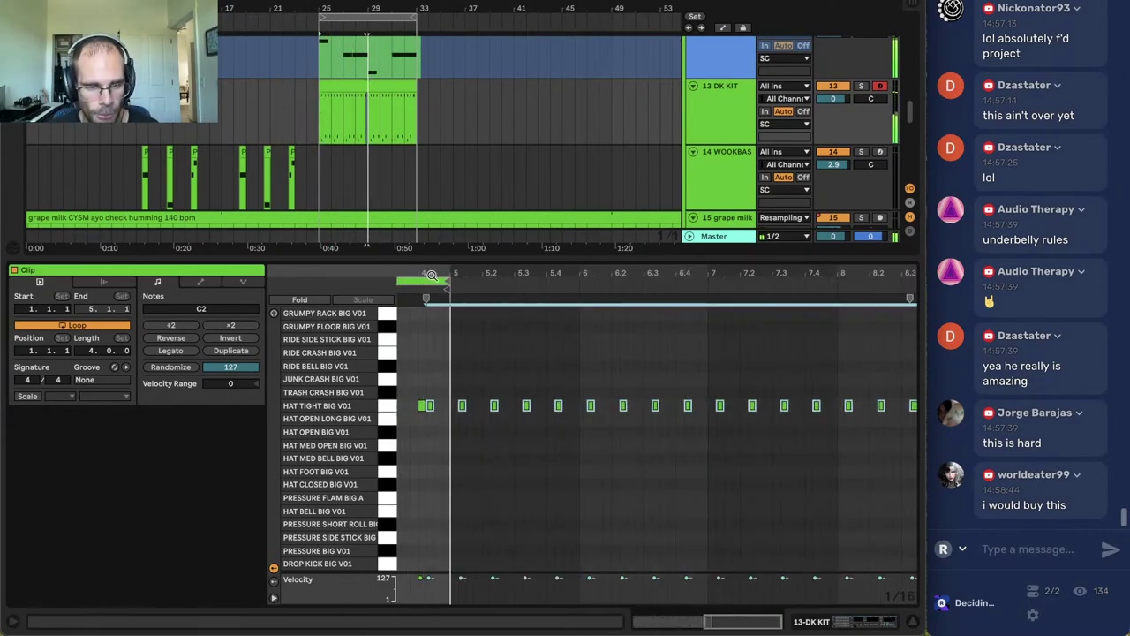
left_click_drag(431, 272, 894, 268)
key("ctrl+z")
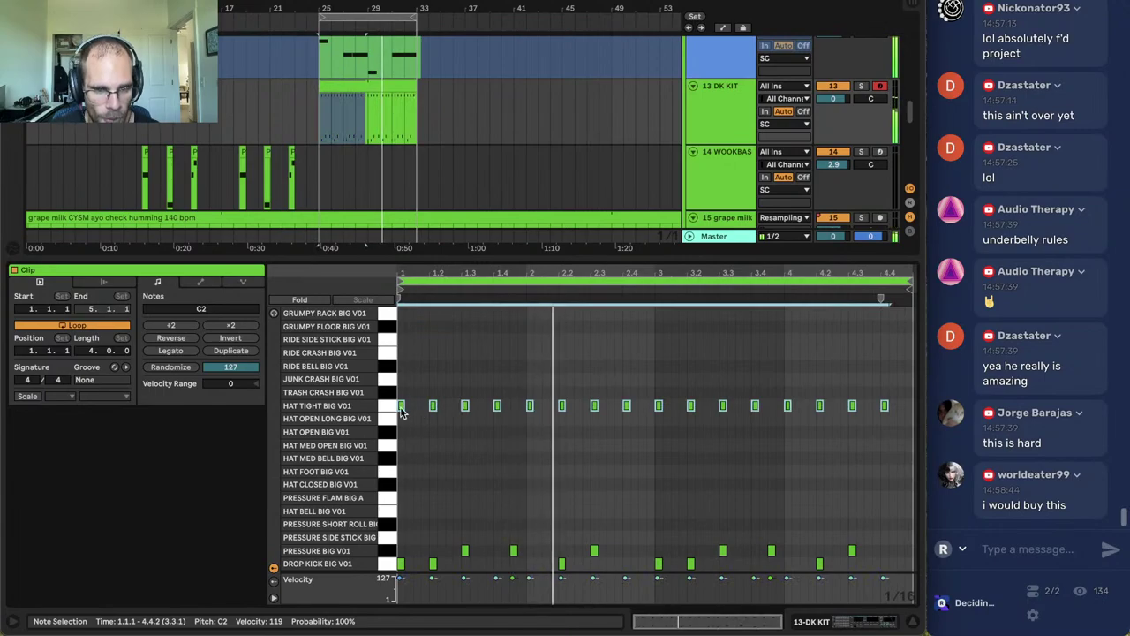
Copy all the tight hat notes onto the offbeats starting at 1.1.3, and lower the copies' velocity to 33.
left_click_drag(403, 409, 418, 414)
left_click_drag(417, 579, 417, 593)
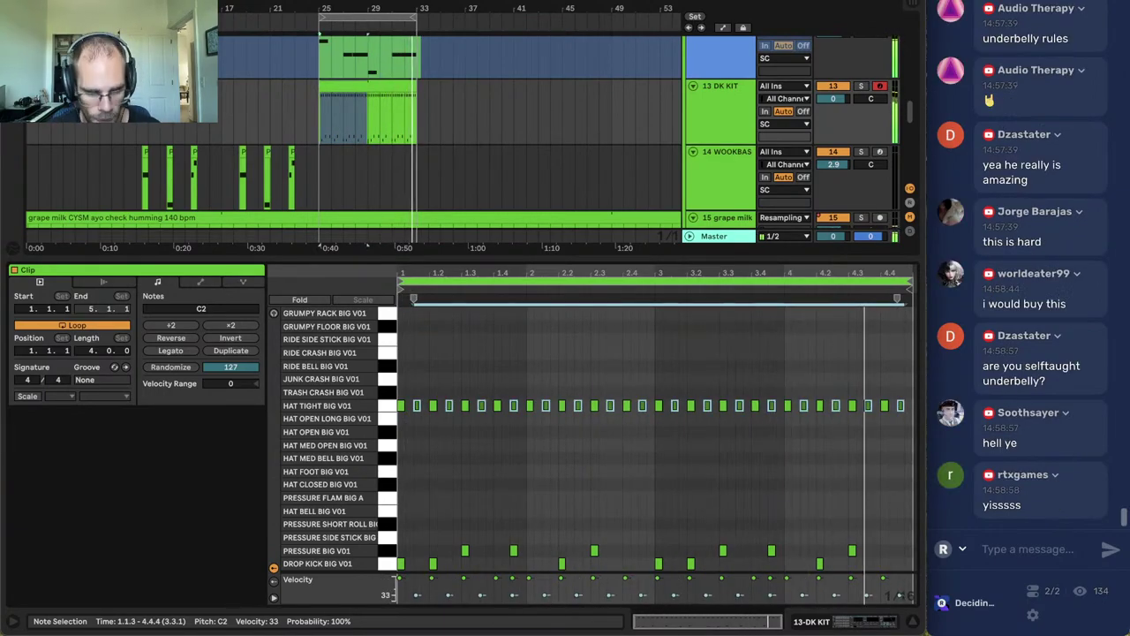
left_click(446, 484)
Find the CAMELCRUSHER rack in the browser and add it after the drum rack on the DK KIT track.
left_click(830, 618)
left_click(847, 582)
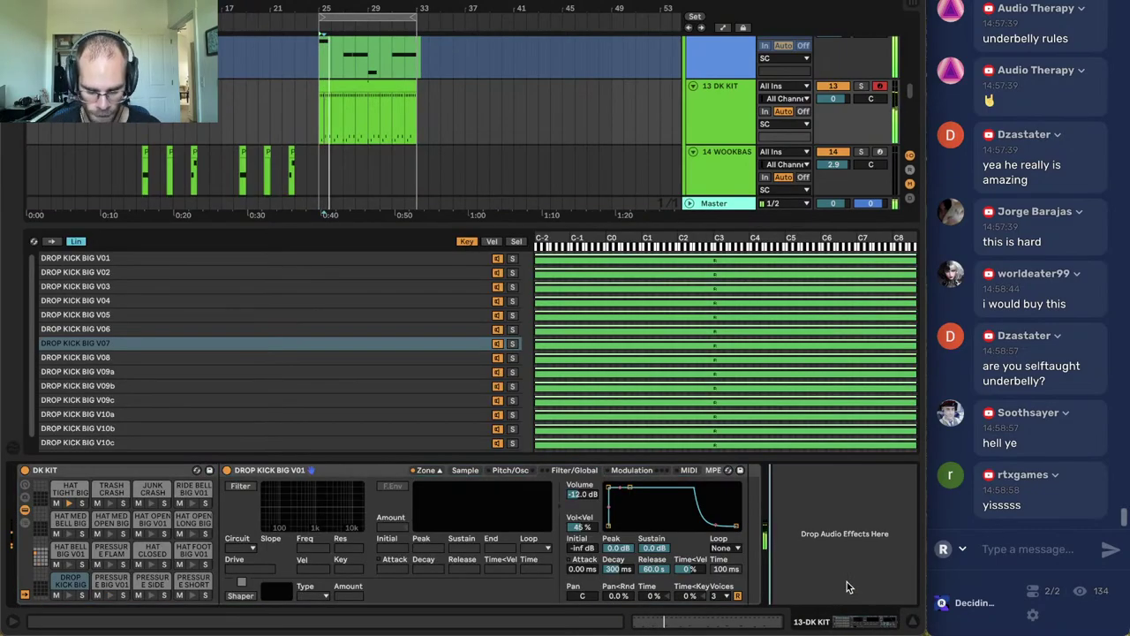
key("super+f")
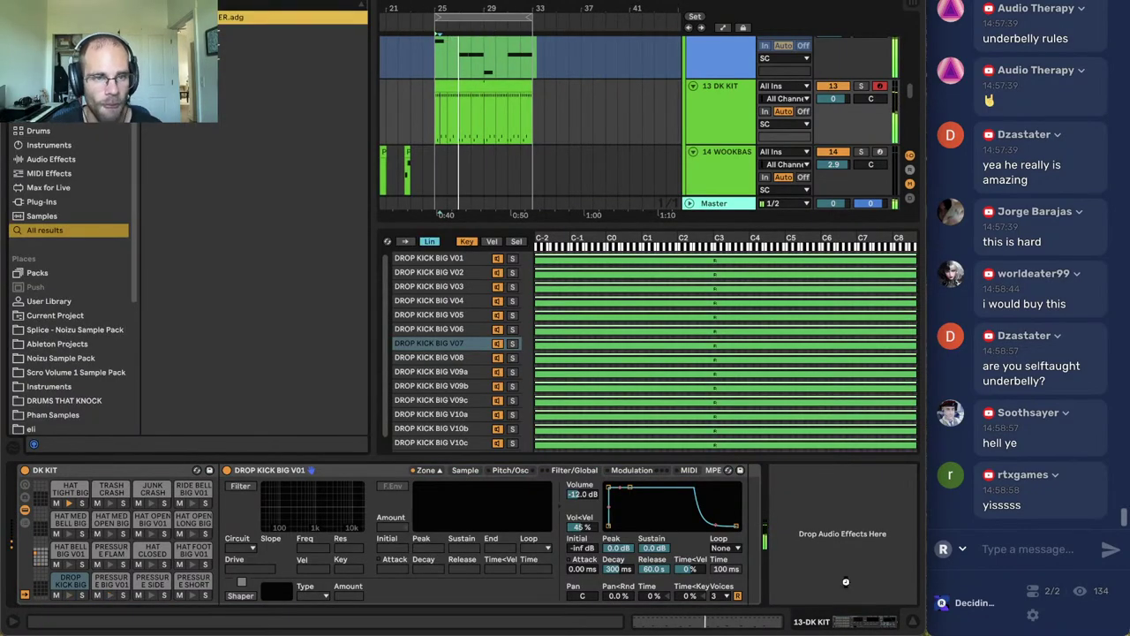
Set the DK KIT track's CAMELCRUSHER MasterVolume macro to 113 and its compression amount macro to 56.
left_click_drag(742, 587, 742, 622)
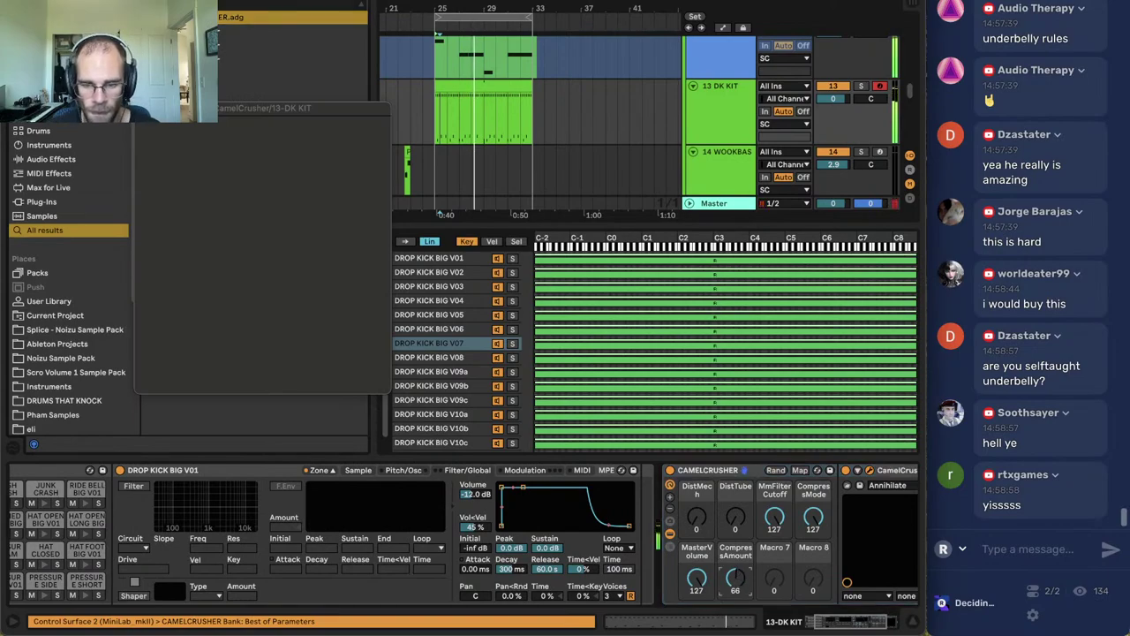
left_click_drag(697, 579, 697, 561)
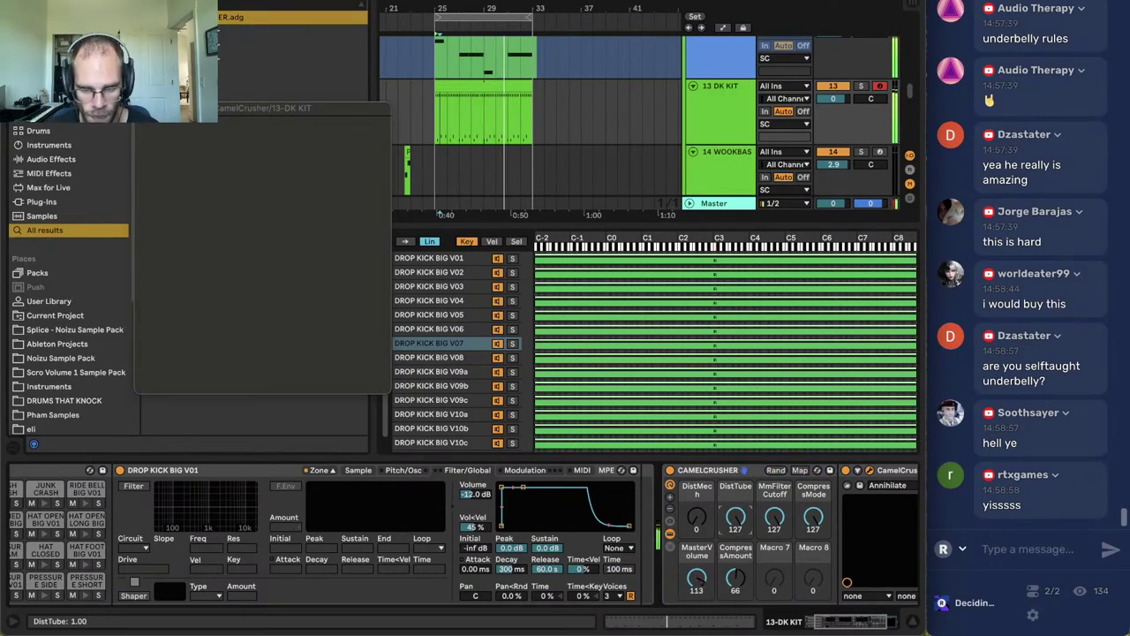
left_click_drag(845, 628, 900, 580)
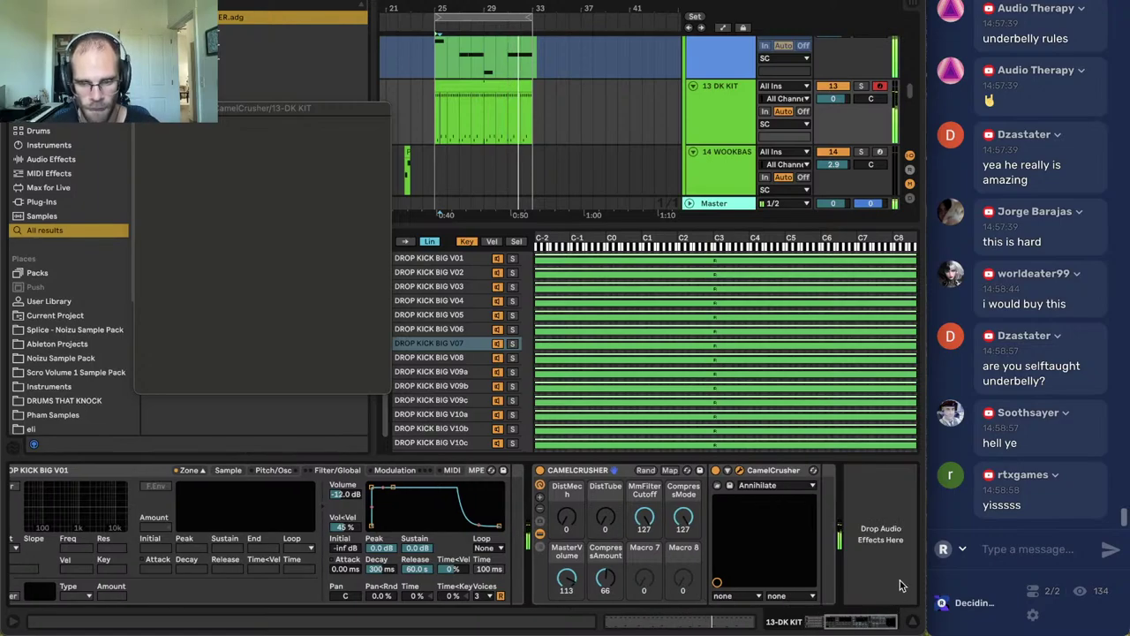
left_click_drag(606, 580, 606, 588)
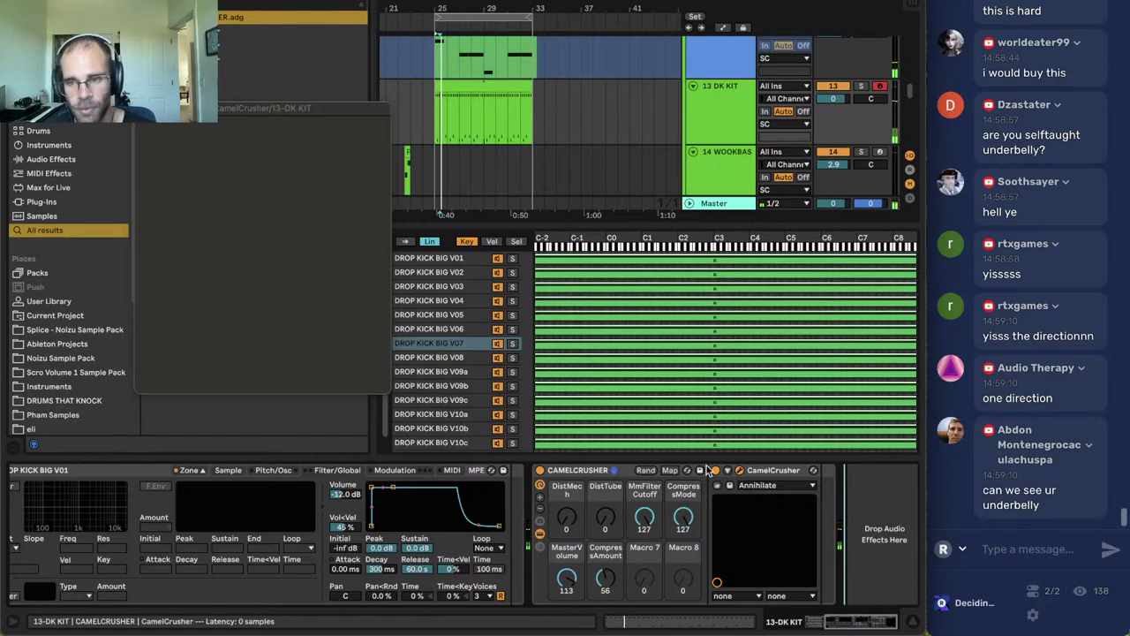
Place the insert position at bar 25 on the WOOKBASS track.
left_click(438, 149)
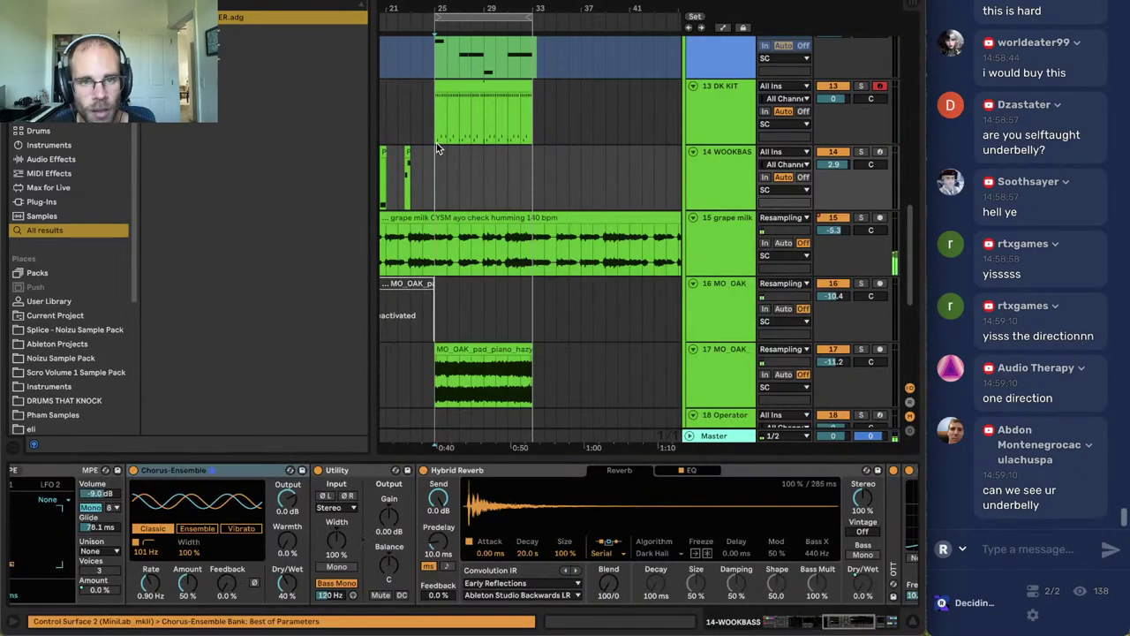